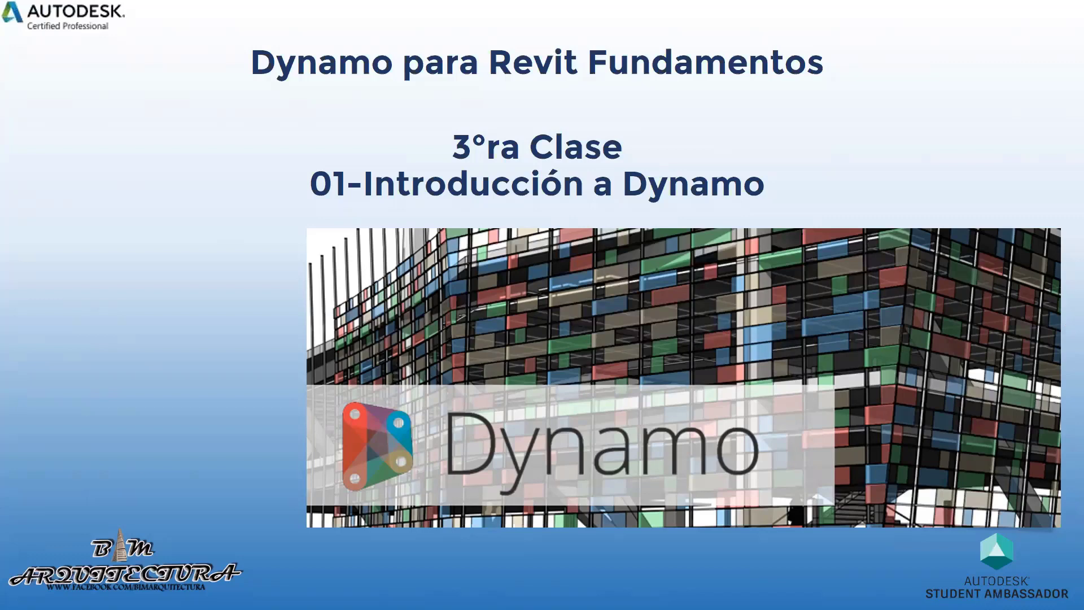
Step: Glance at the Excel course schedule, then return to PowerPoint and select the slide 1 title
key(alt+Tab)
key(alt+Tab)
key(alt+Tab)
key(alt+Tab)
key(alt+Tab)
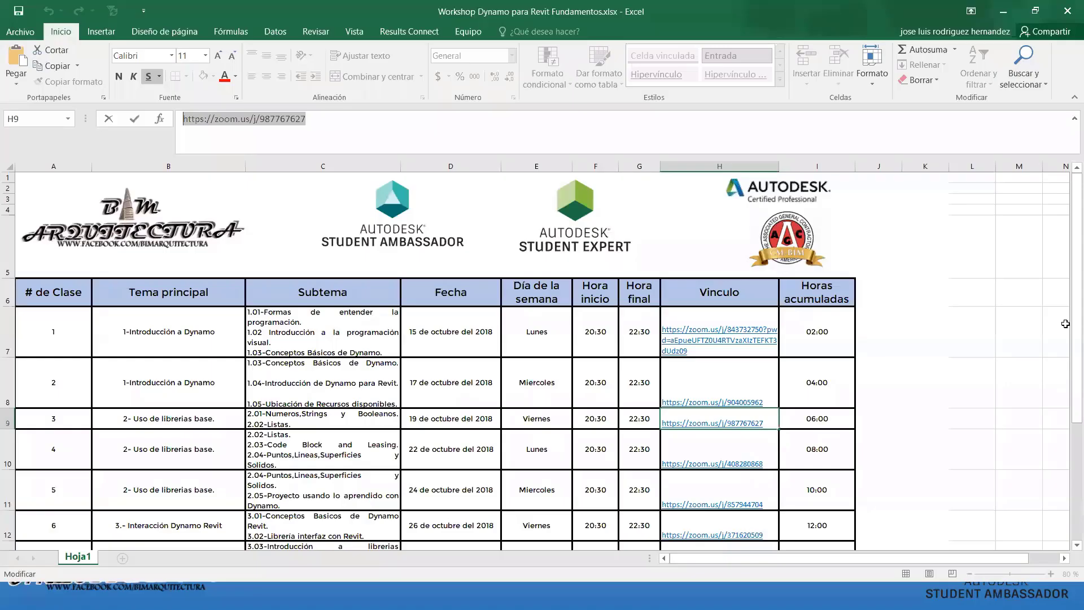
key(alt+Tab)
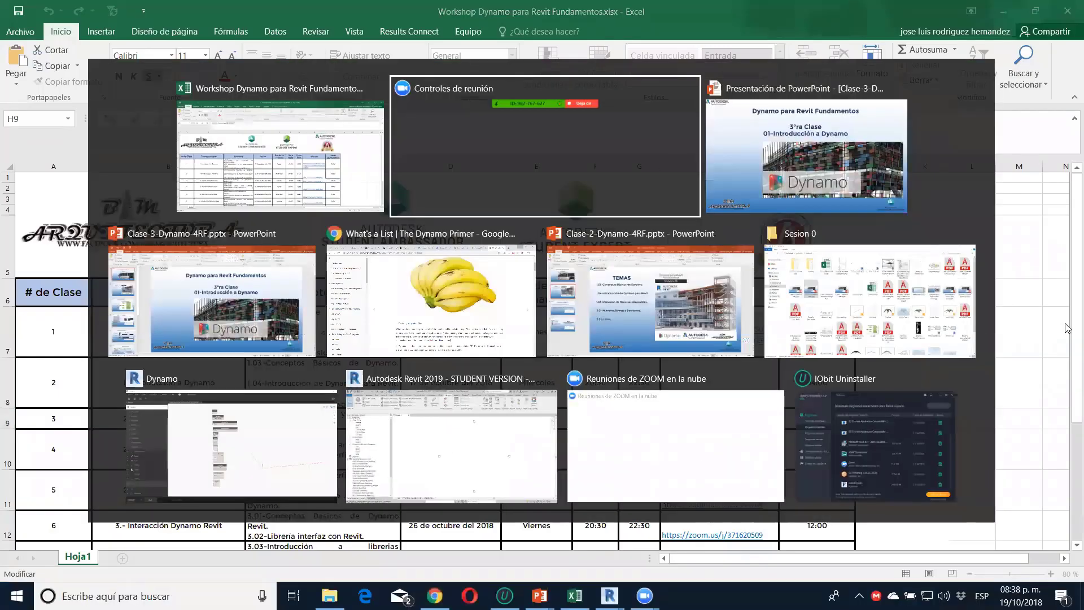
key(alt+Tab)
key(Escape)
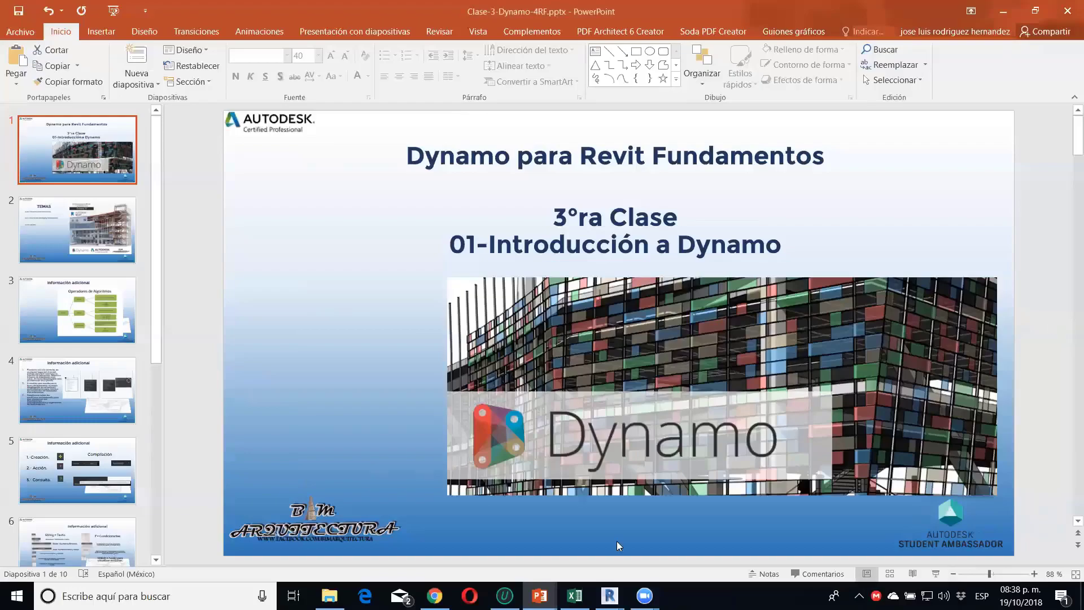
click(476, 247)
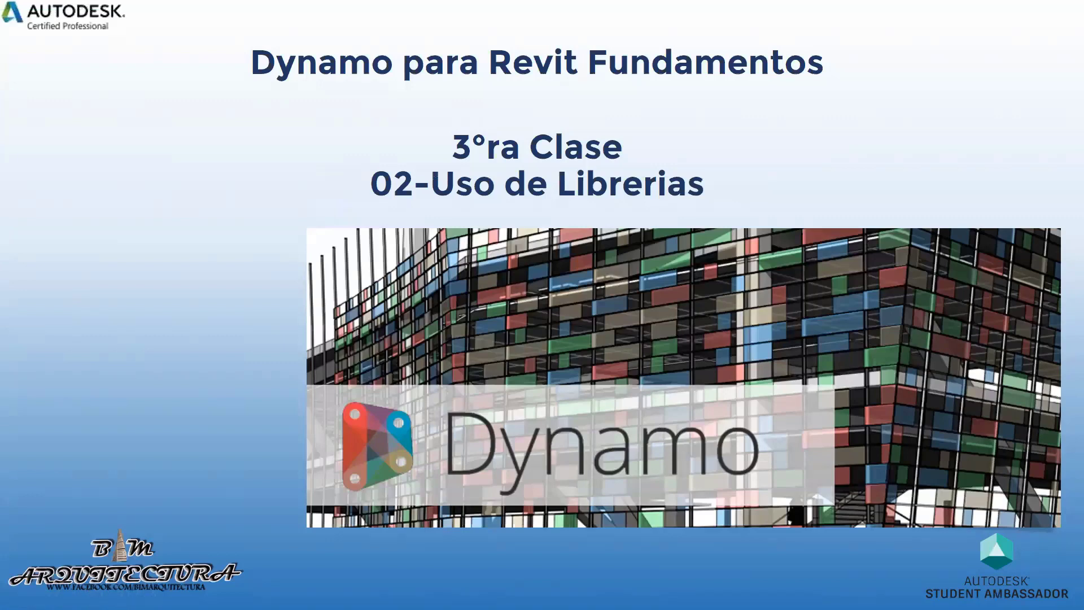
Step: Advance the slideshow to slide 4 on Dynamo's search function, then exit the show
key(Right)
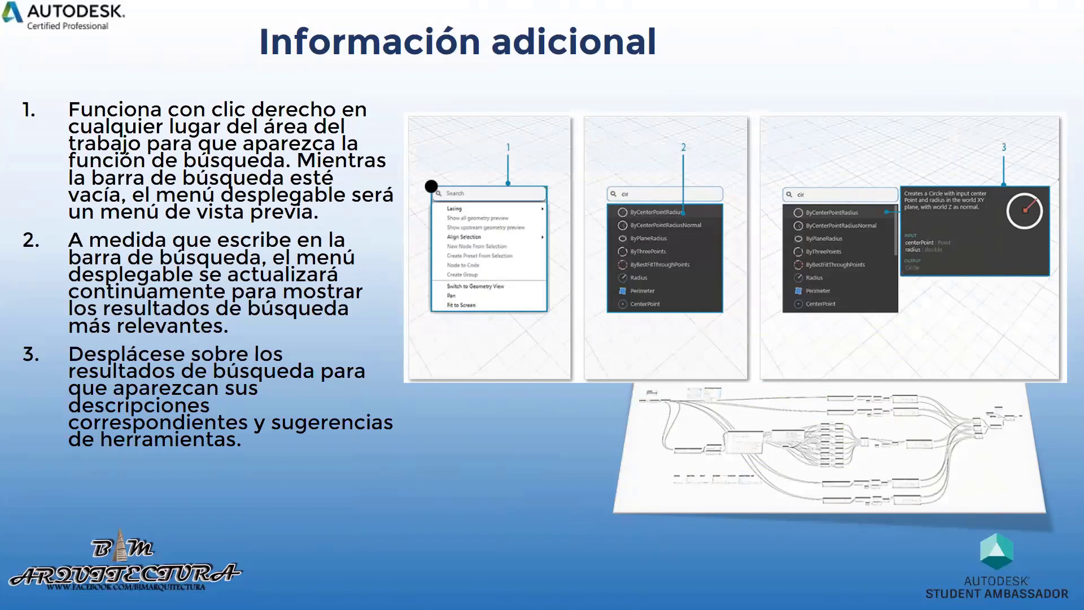
key(Escape)
key(alt+Tab)
key(Tab)
Step: Demonstrate Dynamo's right-click canvas search and the Library search box, then return to PowerPoint
key(Tab)
key(Tab)
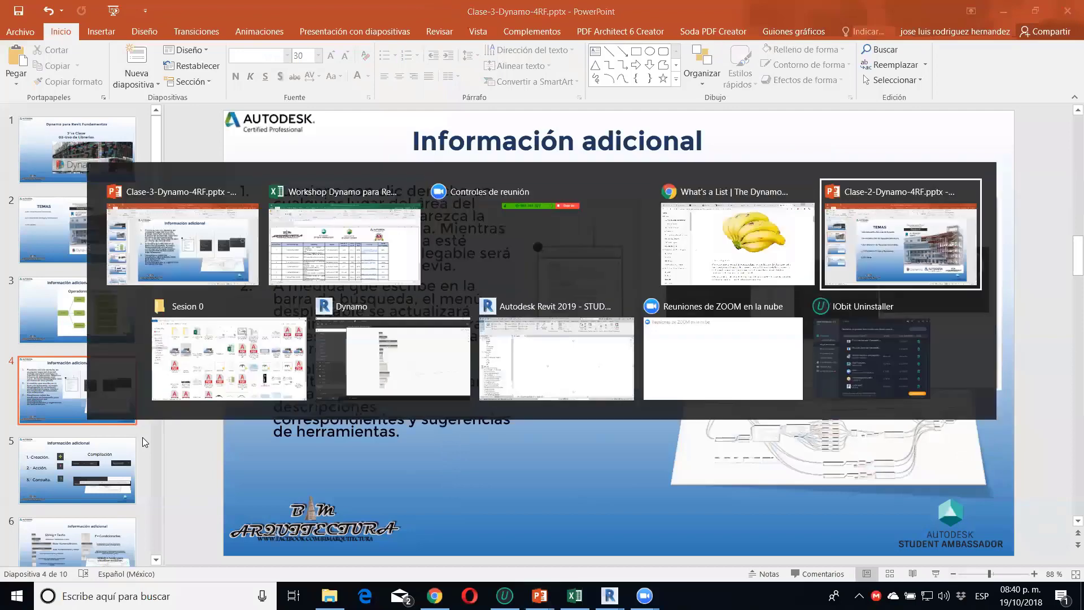
key(Tab)
key(Tab)
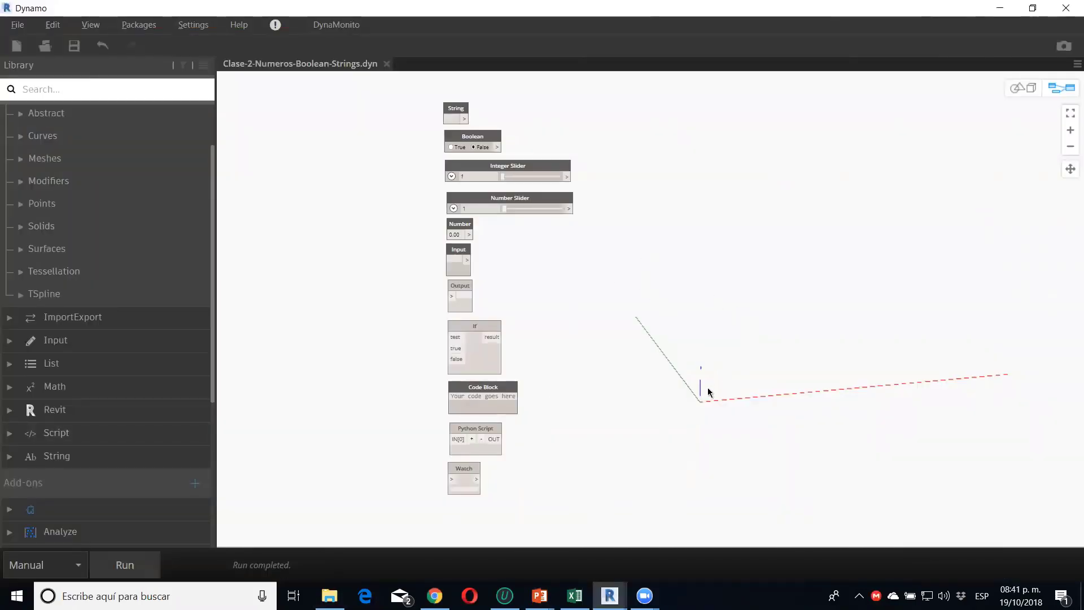
right_click(703, 350)
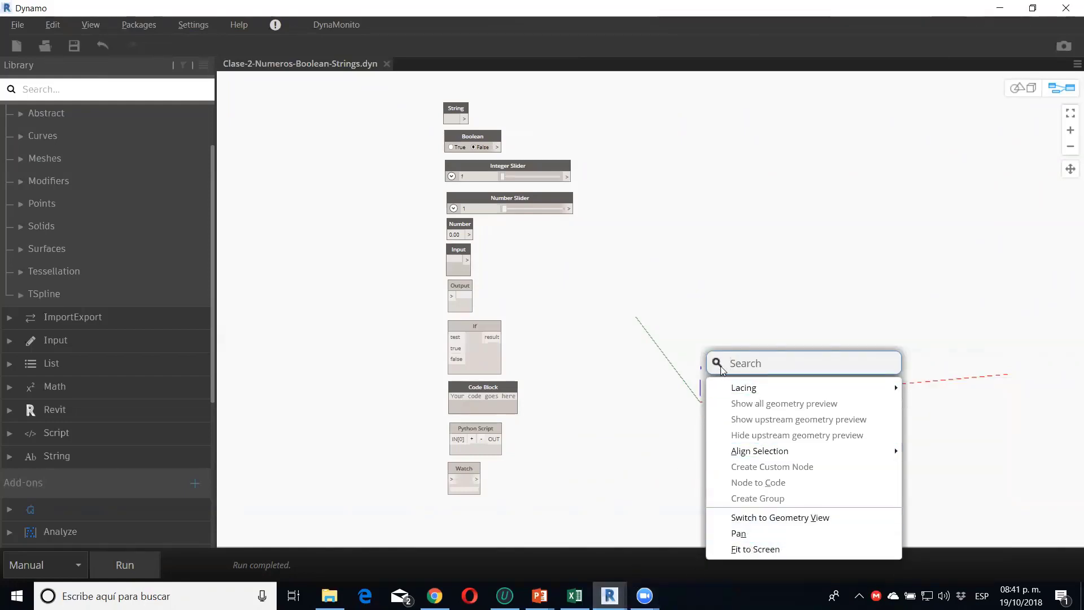
key(Escape)
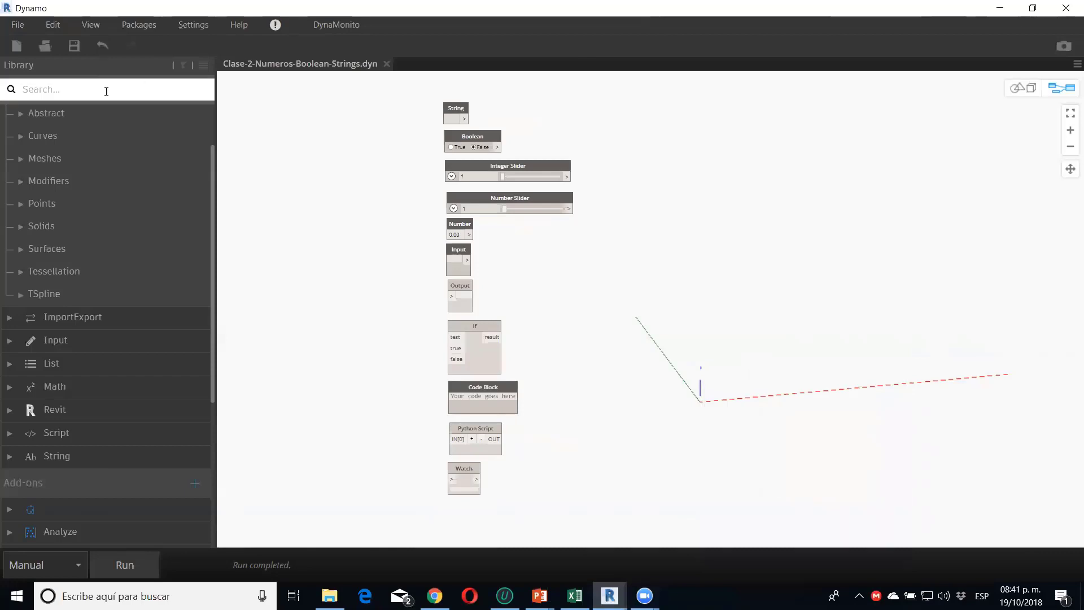
click(58, 89)
right_click(733, 156)
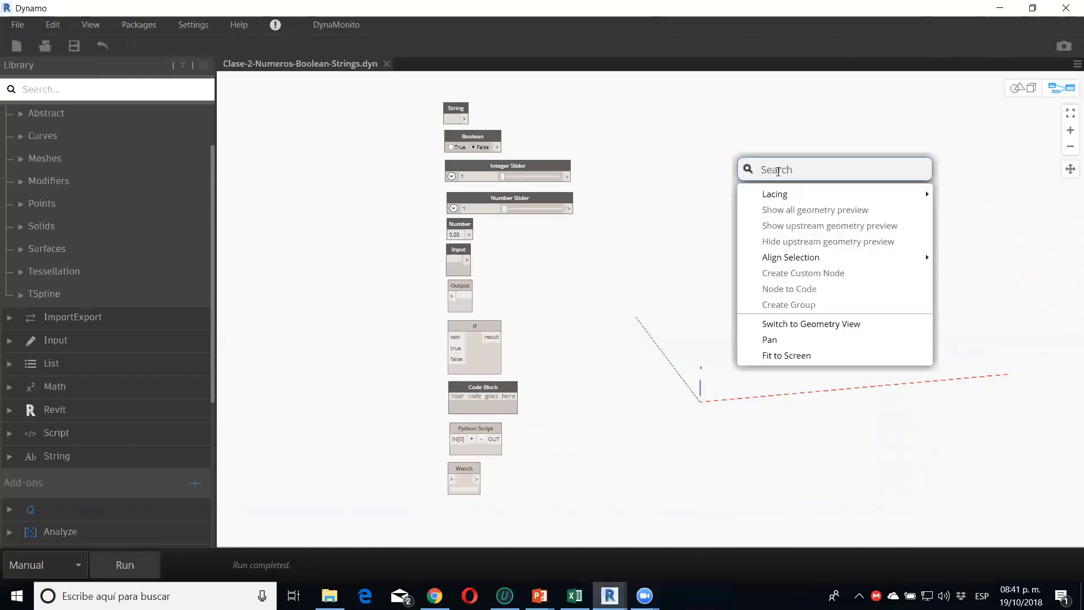
key(Escape)
key(alt+Tab)
key(Tab)
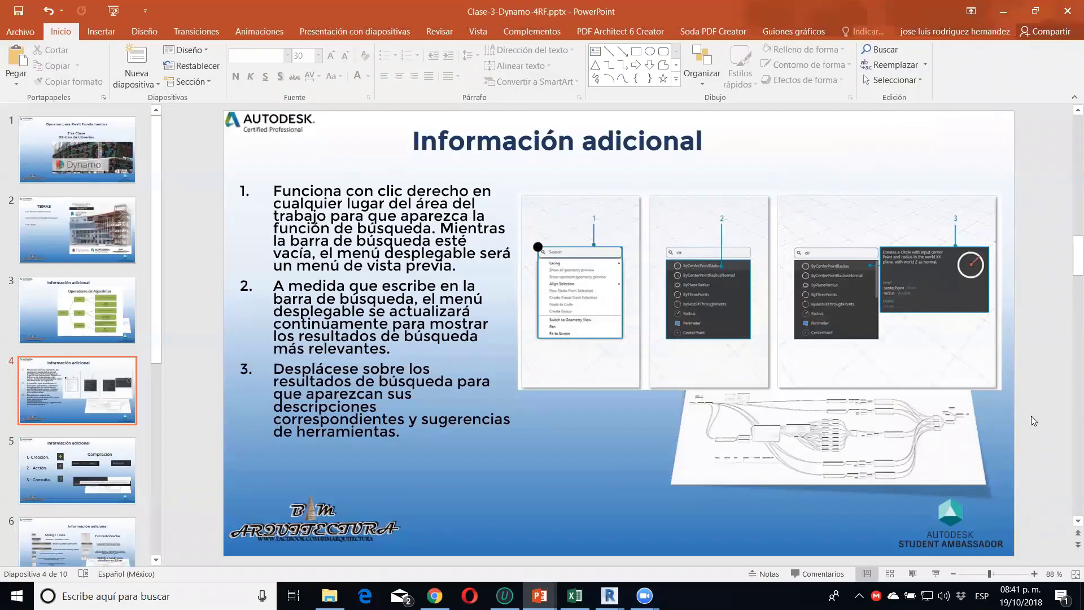
Step: Present the Información adicional slide full screen, then switch back to the Dynamo graph
click(935, 574)
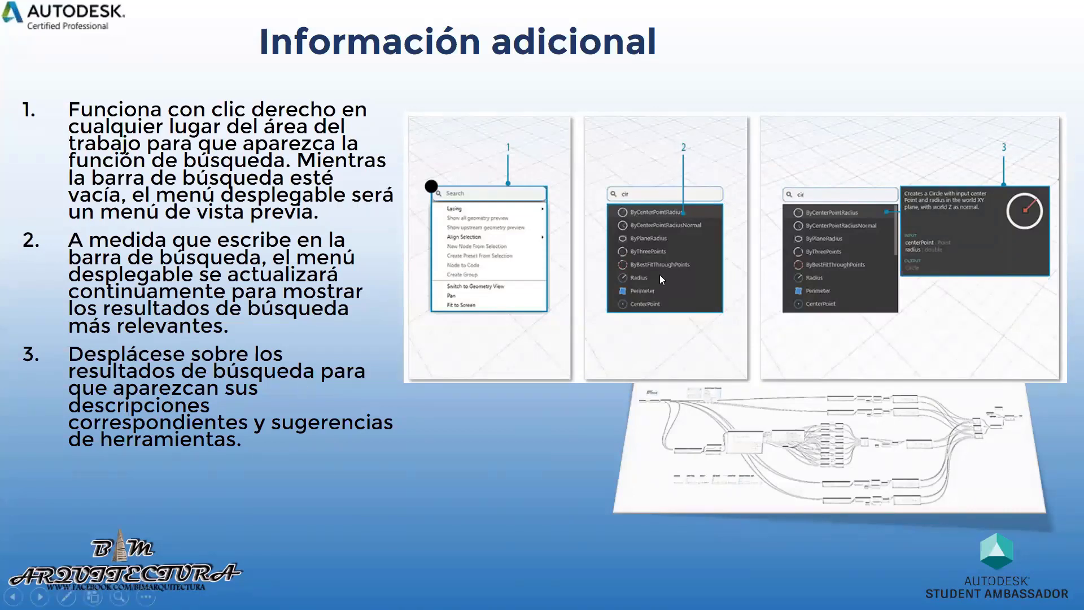
key(alt+Tab)
key(alt+Tab)
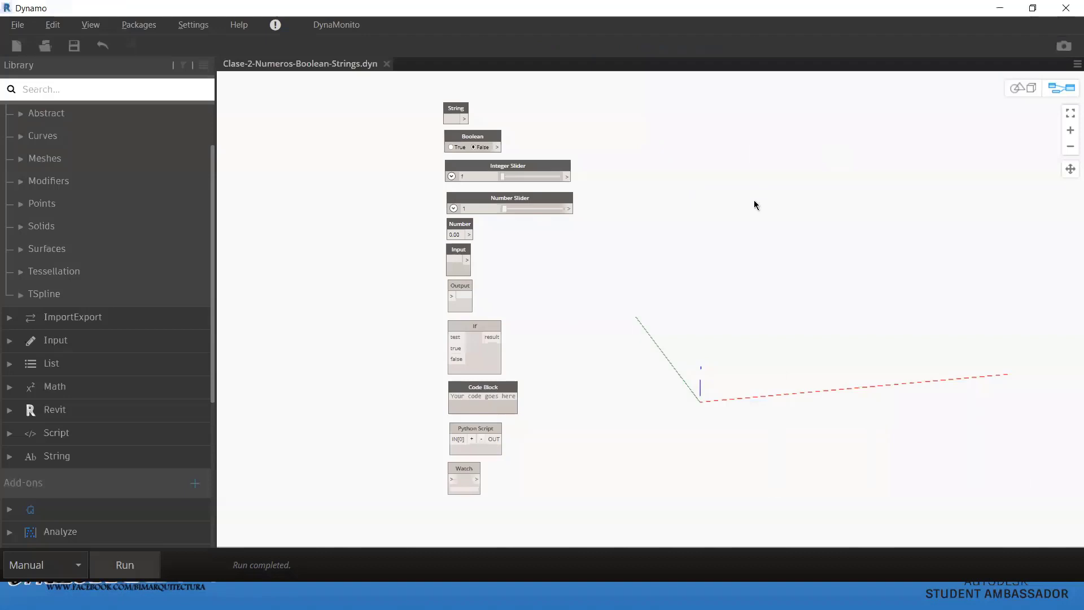
right_click(754, 201)
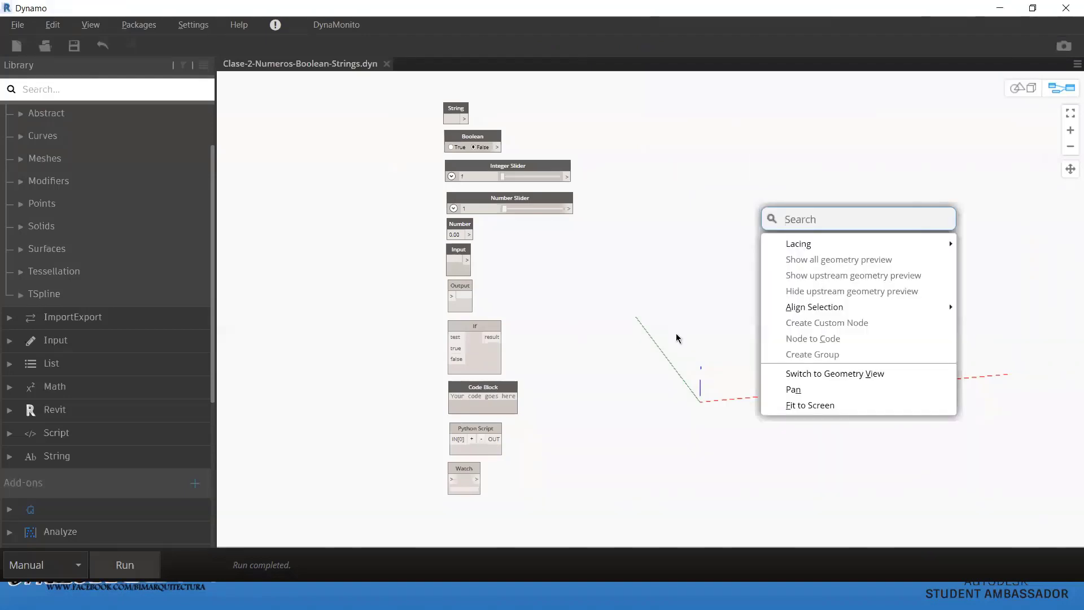
text(ci)
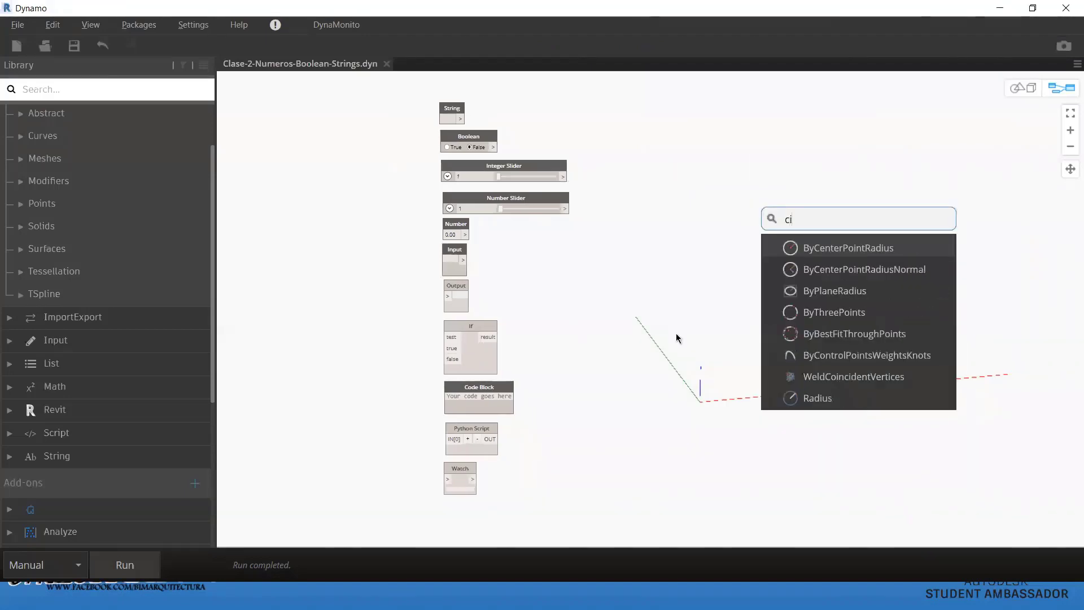
text(rcles)
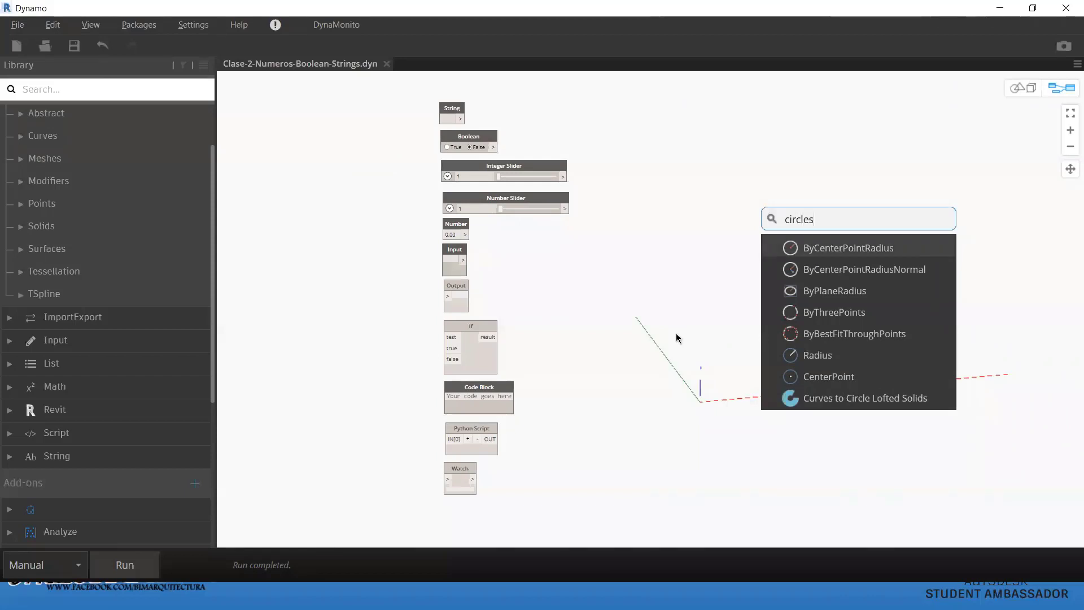
key(BackSpace)
mouse_move(862, 269)
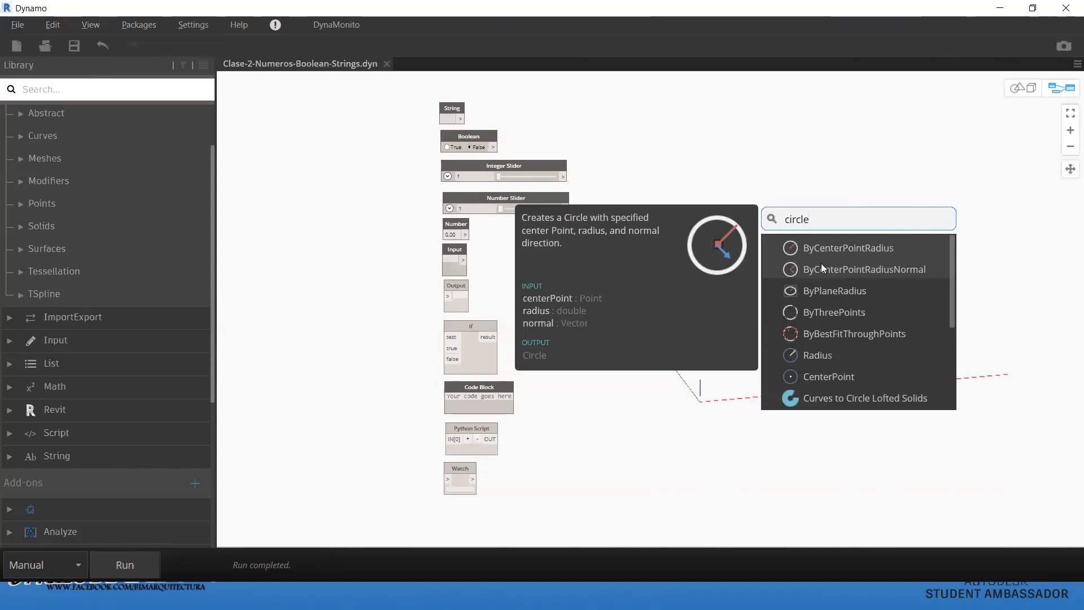
scroll(821, 271, down, 1)
scroll(829, 305, down, 1)
scroll(823, 291, down, 1)
scroll(823, 291, up, 1)
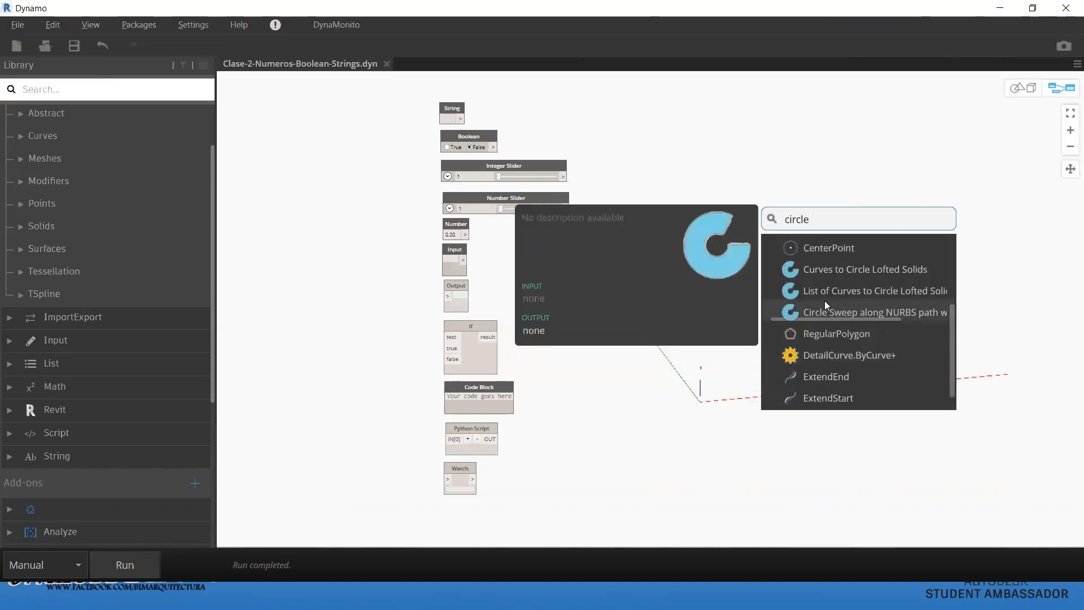
scroll(825, 285, up, 1)
scroll(828, 296, down, 1)
scroll(835, 333, down, 1)
scroll(835, 293, up, 1)
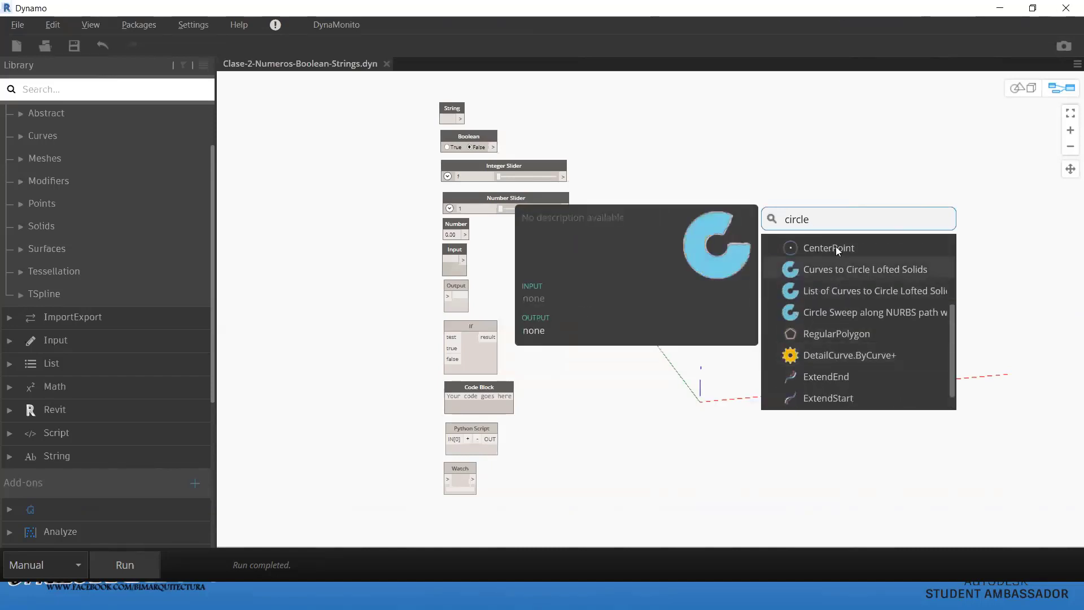
scroll(836, 277, down, 1)
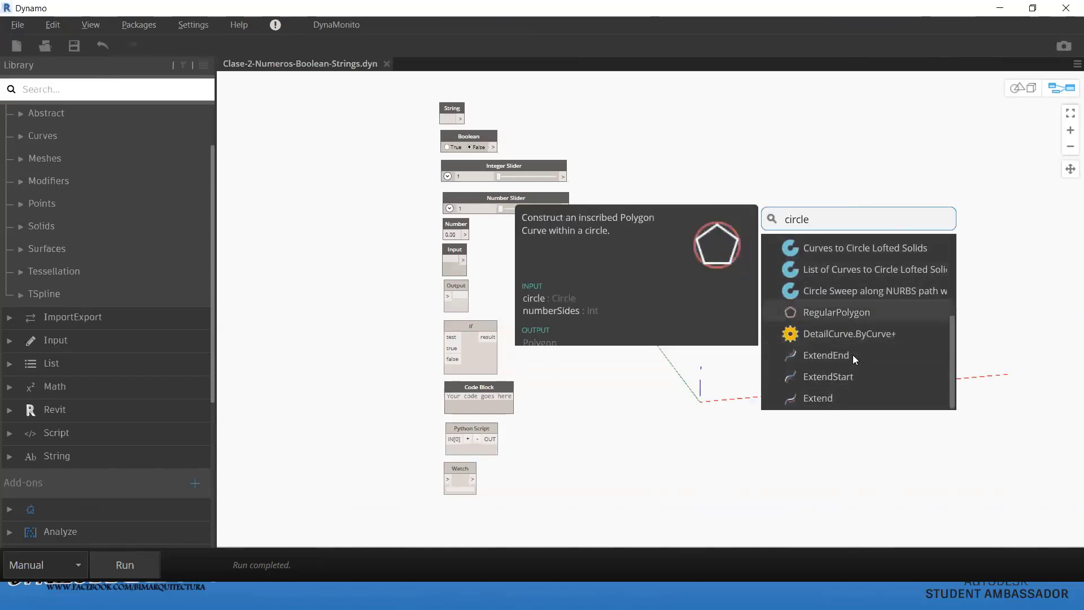
scroll(855, 344, up, 2)
click(803, 157)
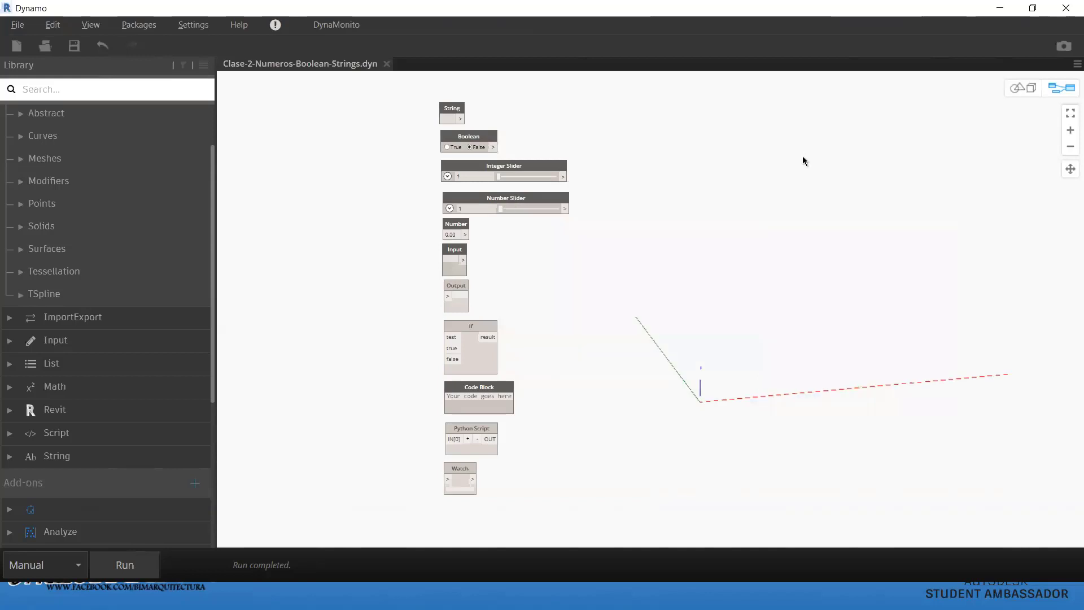
right_click(840, 224)
click(744, 188)
Step: Minimize Dynamo to show the creation, action and query nodes slide, then return
click(1000, 8)
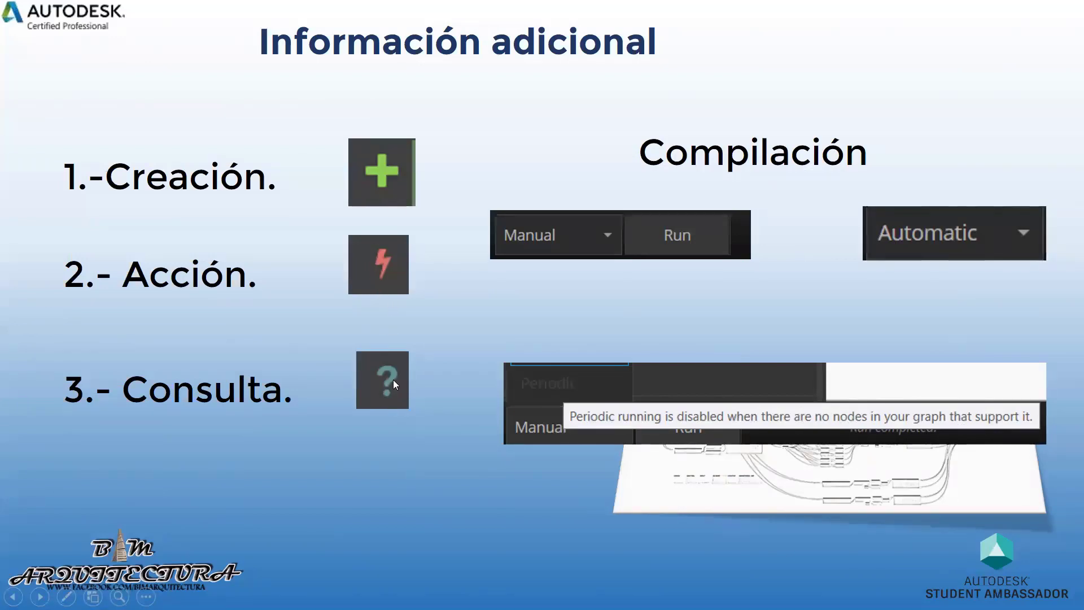
key(alt+Tab)
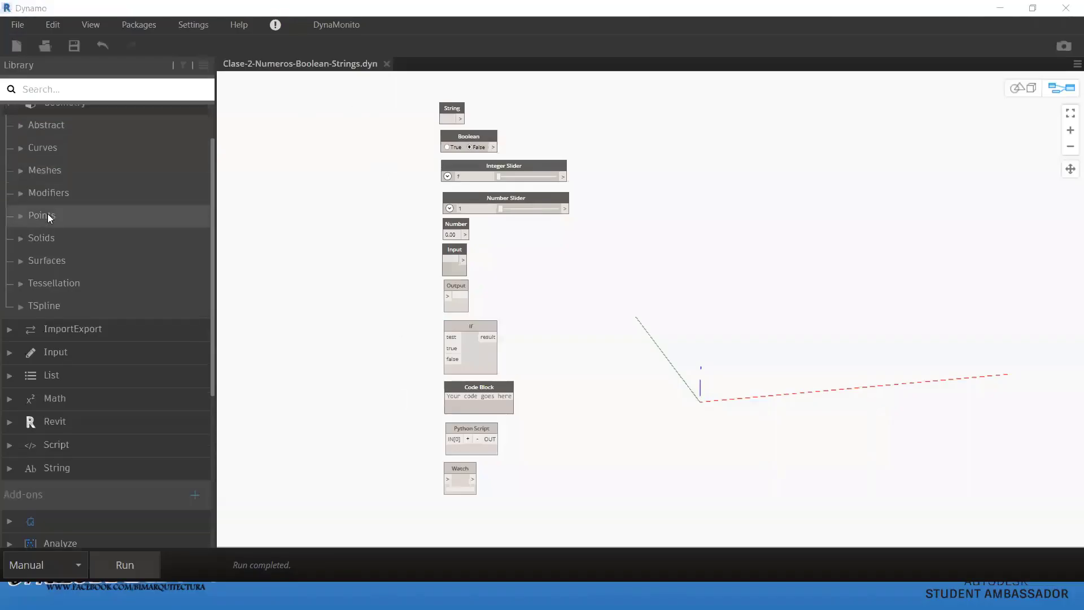
Step: Browse the Library from Display into Geometry > Curves > Arc to list the Arc nodes
scroll(47, 214, up, 2)
click(16, 164)
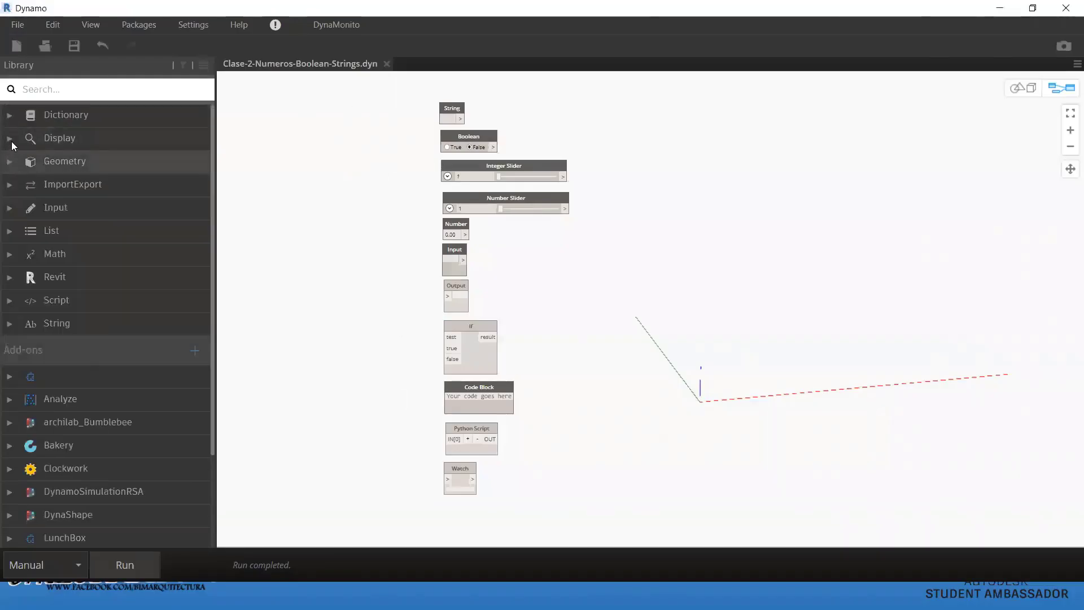
click(12, 141)
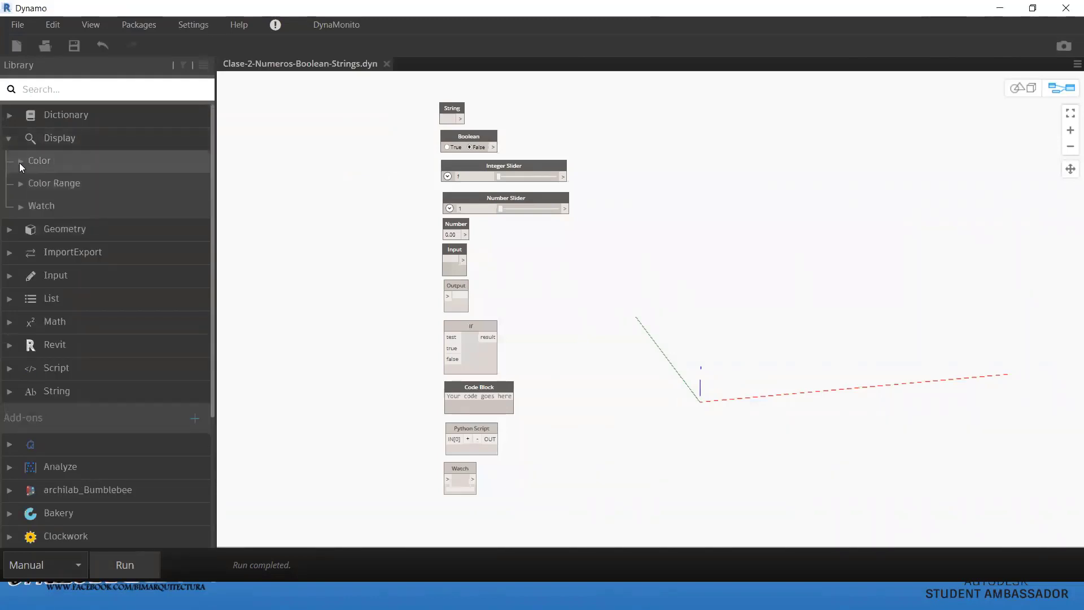
click(25, 227)
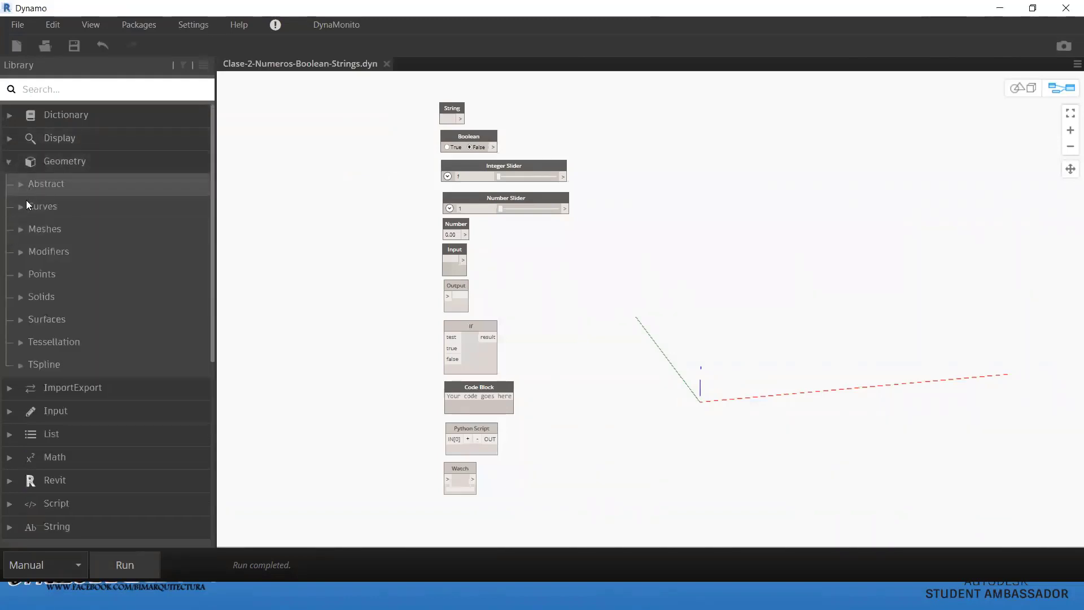
click(19, 206)
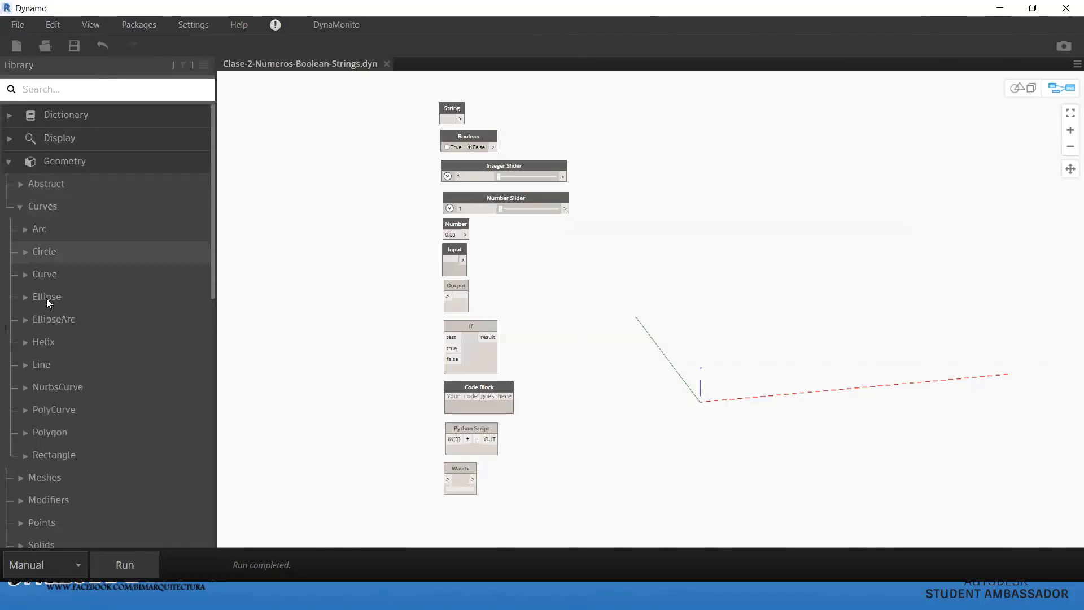
click(23, 228)
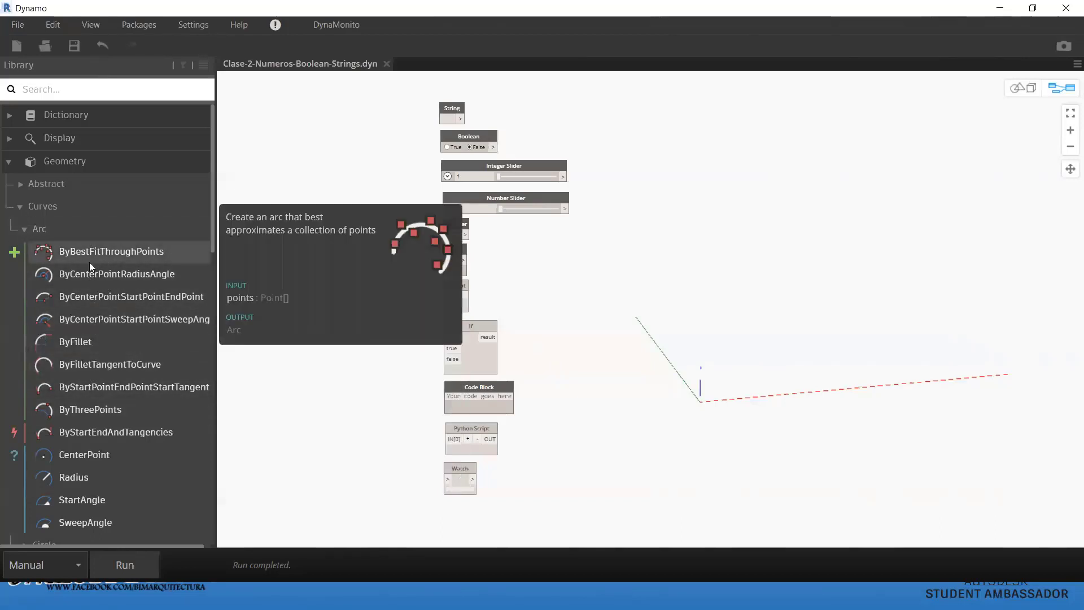
key(alt+Tab)
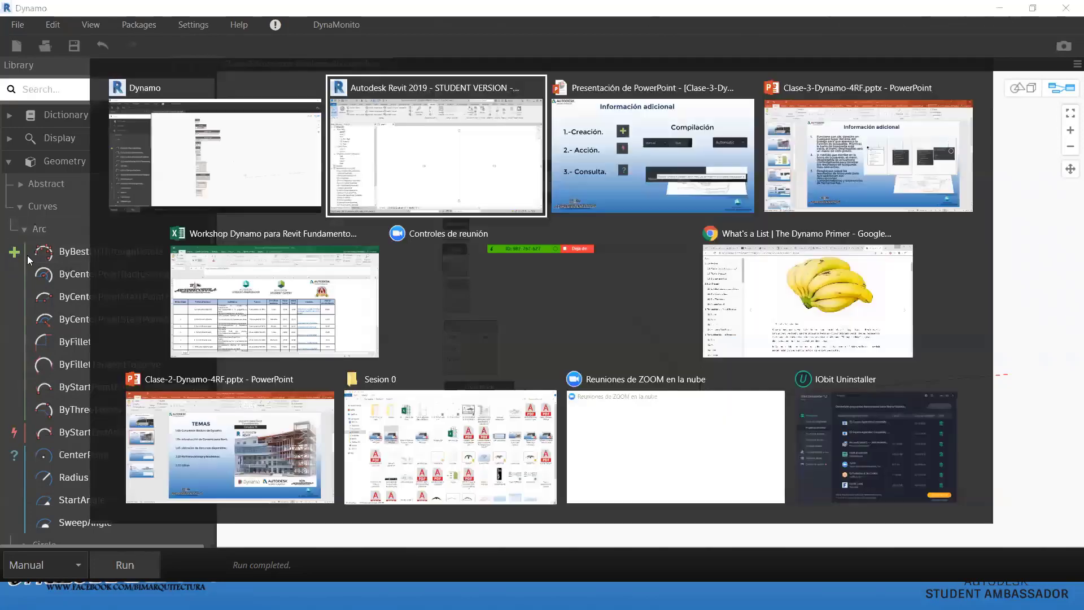
key(alt+Tab)
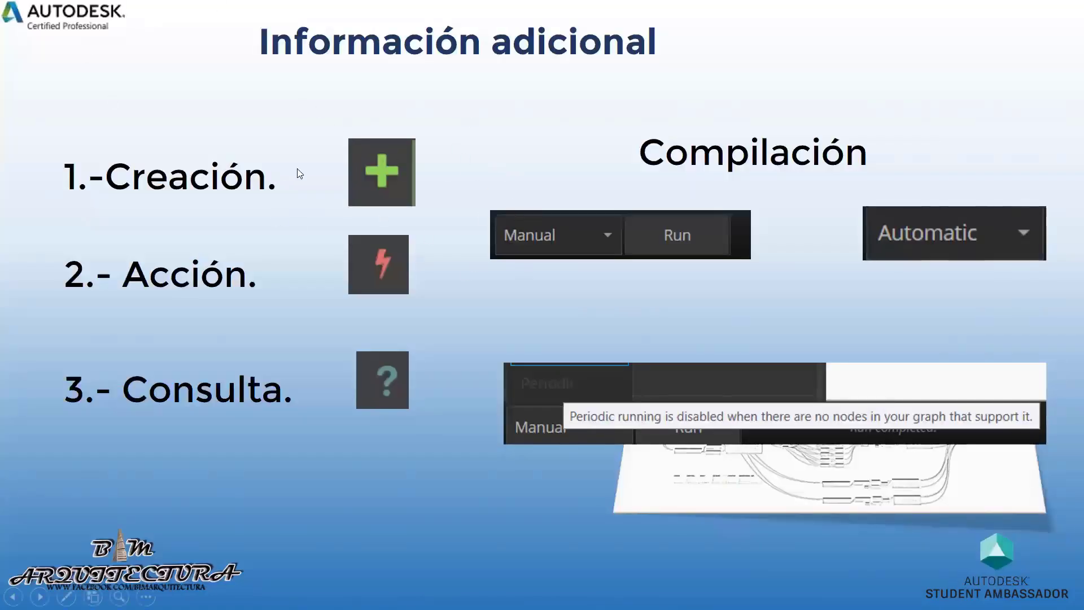
key(alt+Tab)
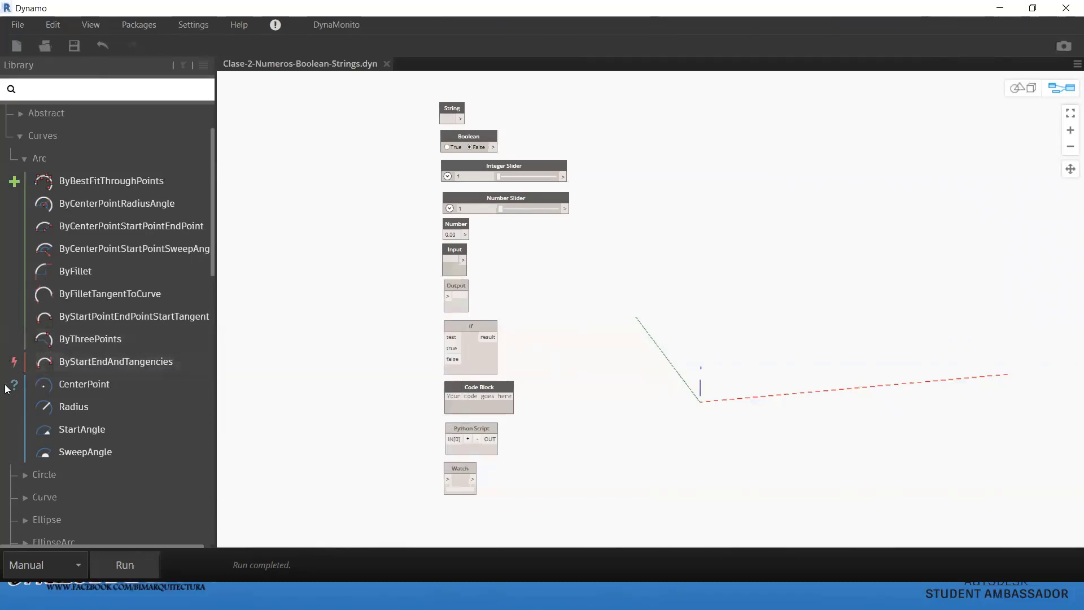
Step: Add a Circle.ByCenterPointRadius node and an Arc.ByStartEndAndTangencies node to the canvas
key(alt+Tab)
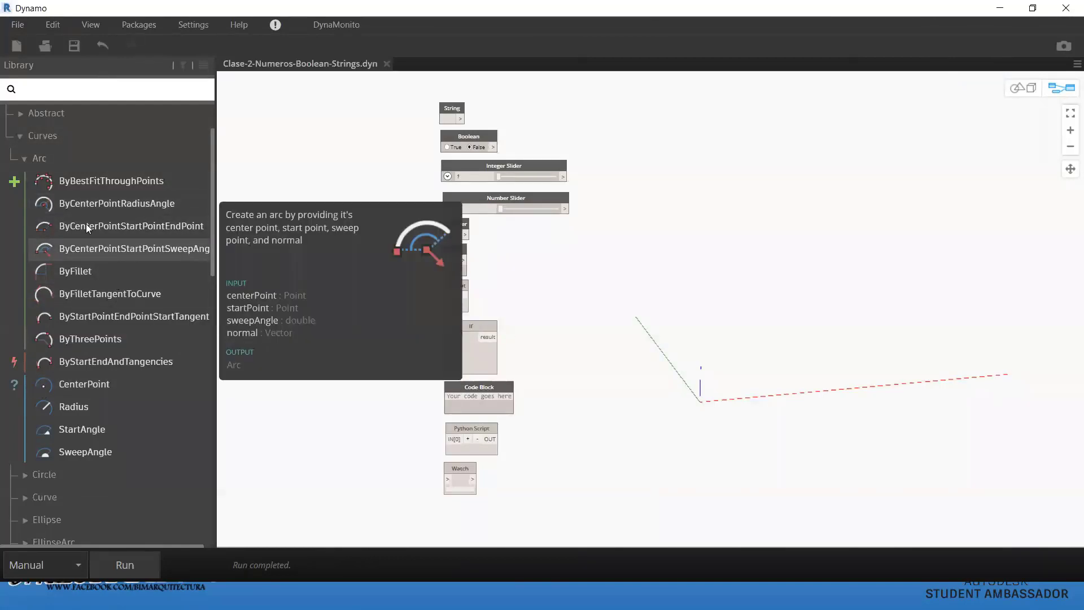
right_click(654, 282)
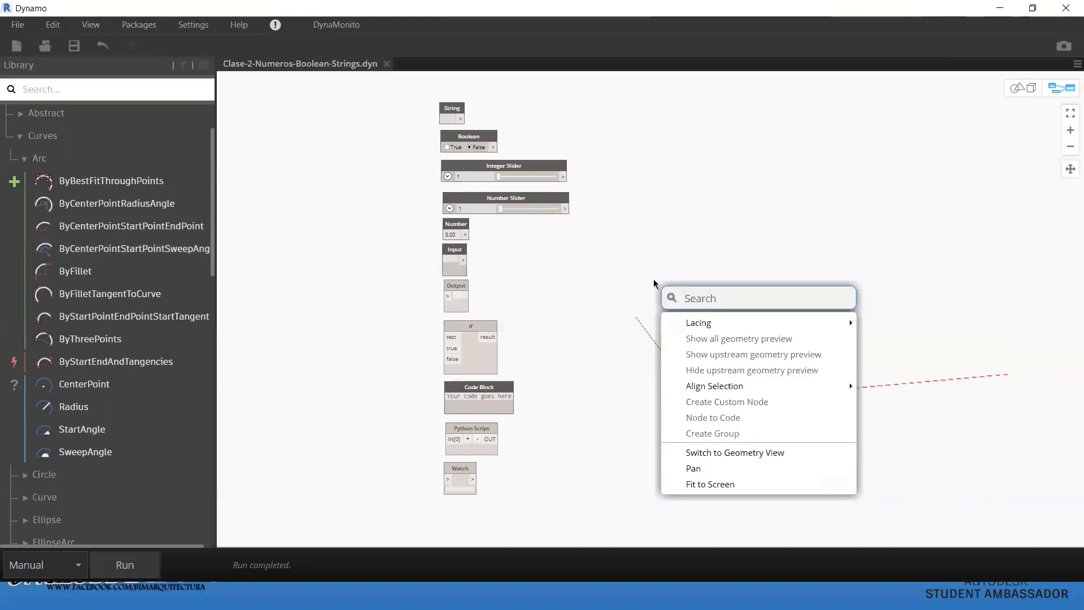
text(circle)
key(Return)
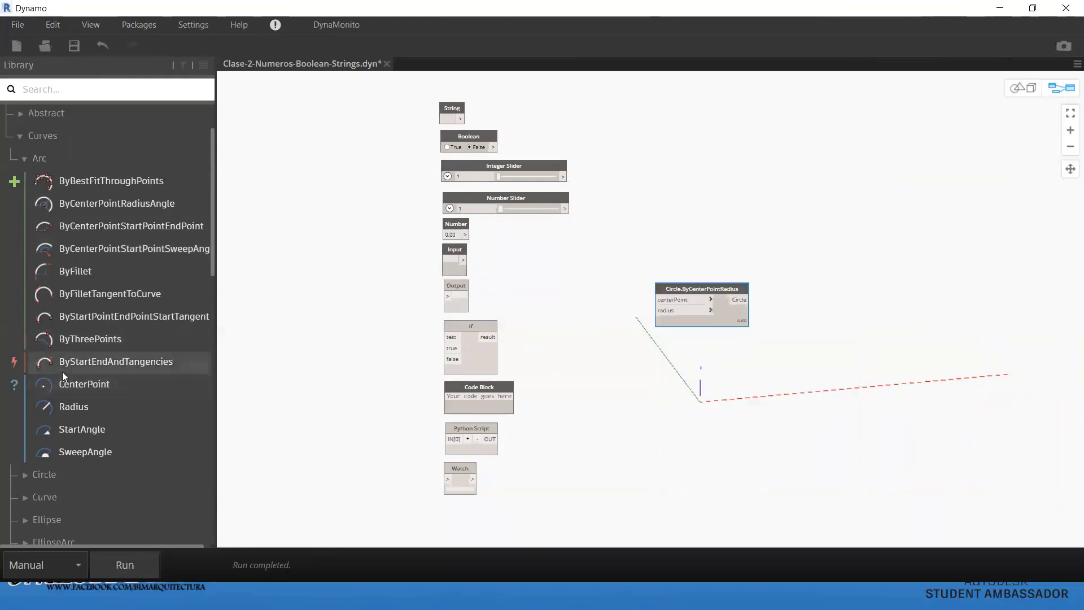
mouse_move(115, 362)
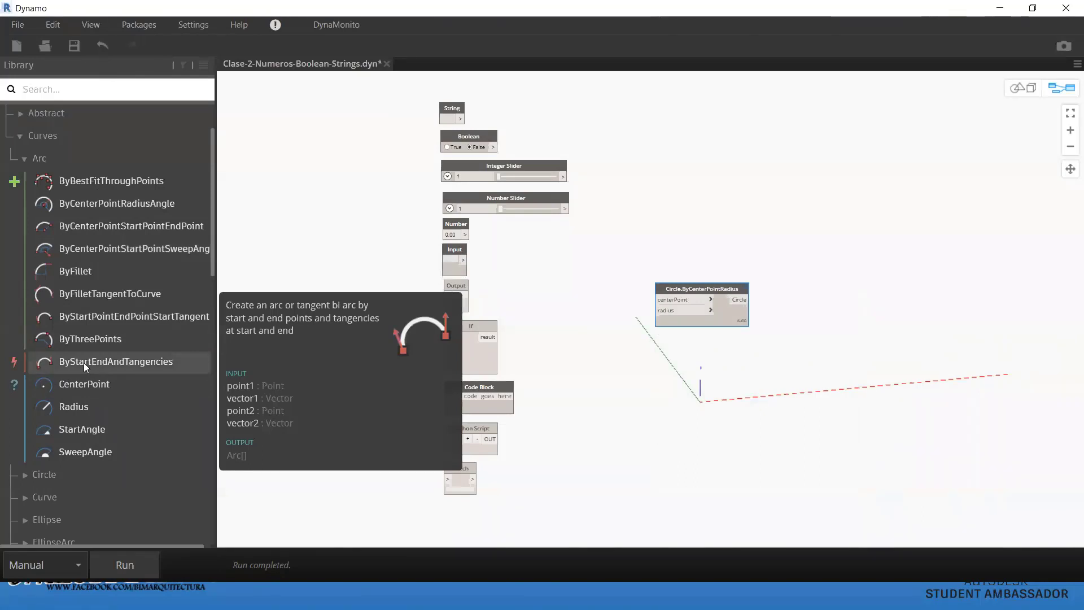
click(83, 362)
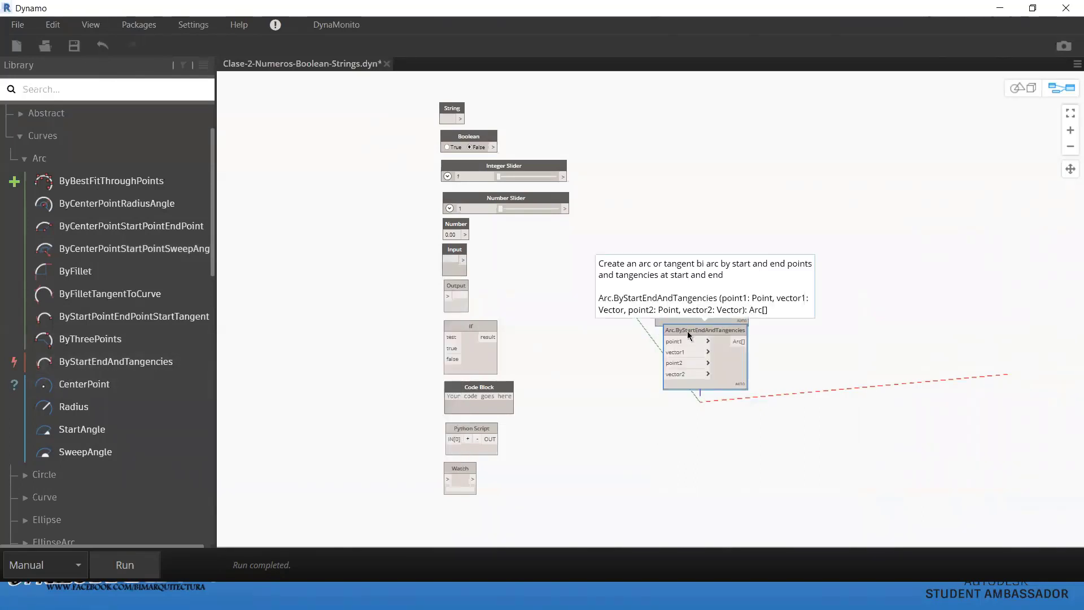
drag(686, 331, 927, 210)
Step: Add a Point.ByCoordinates node wired into the arc's point1 input
right_click(754, 213)
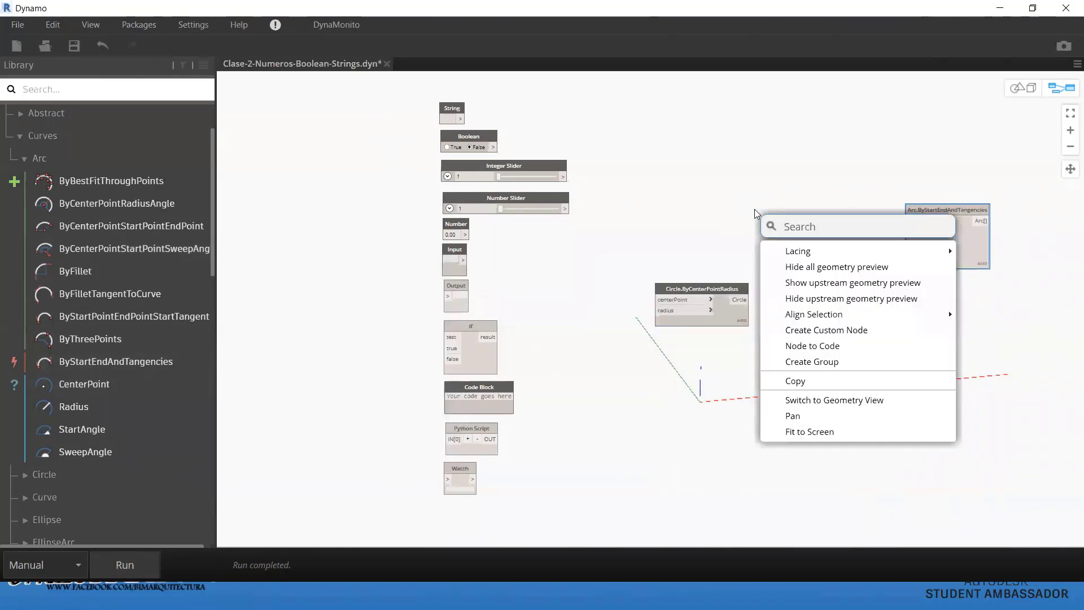
text(poi)
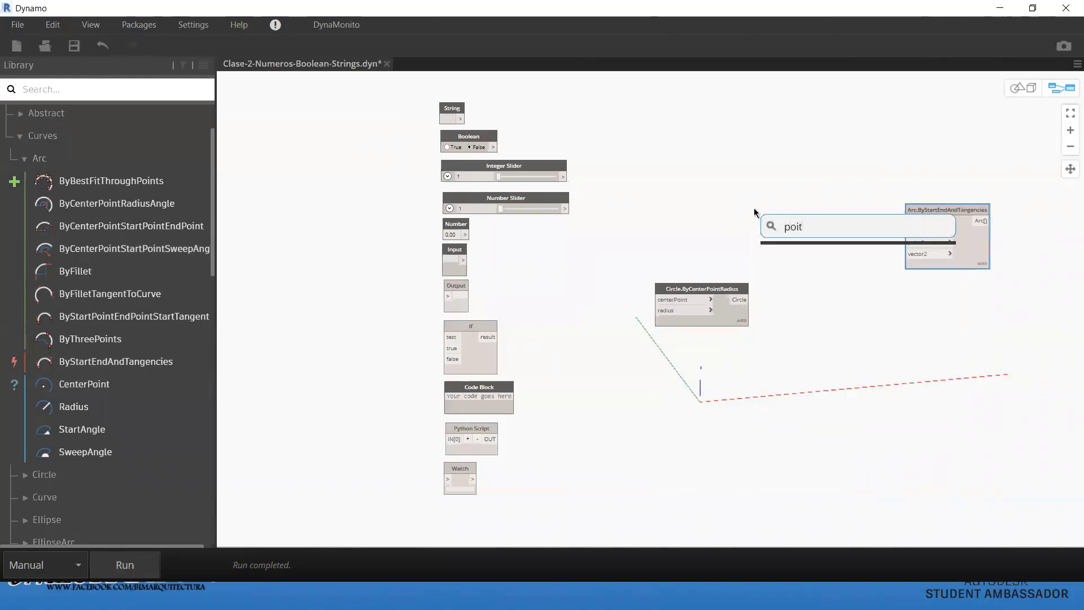
key(Return)
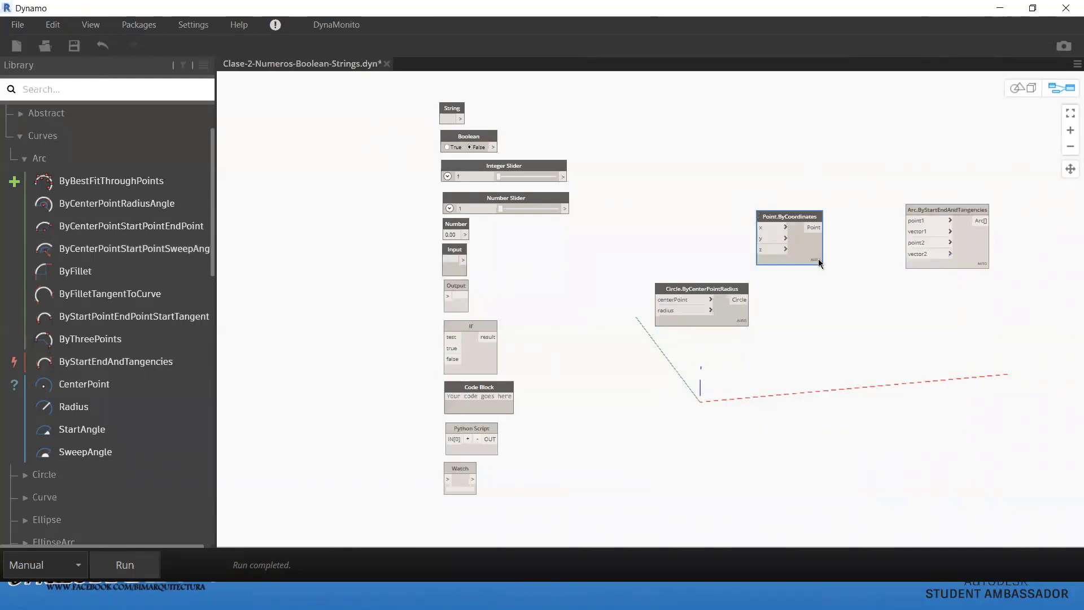
drag(813, 228, 922, 216)
drag(806, 214, 825, 145)
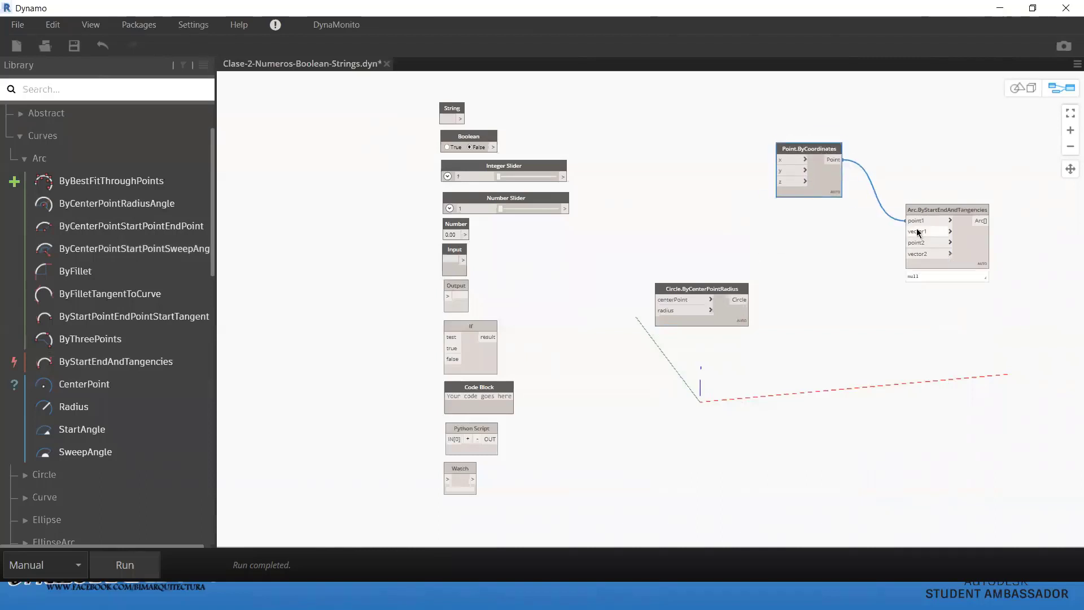
Step: Add a Vector.ZAxis node connected to the arc's vector1, and duplicate it
right_click(734, 235)
click(733, 234)
drag(774, 254, 901, 232)
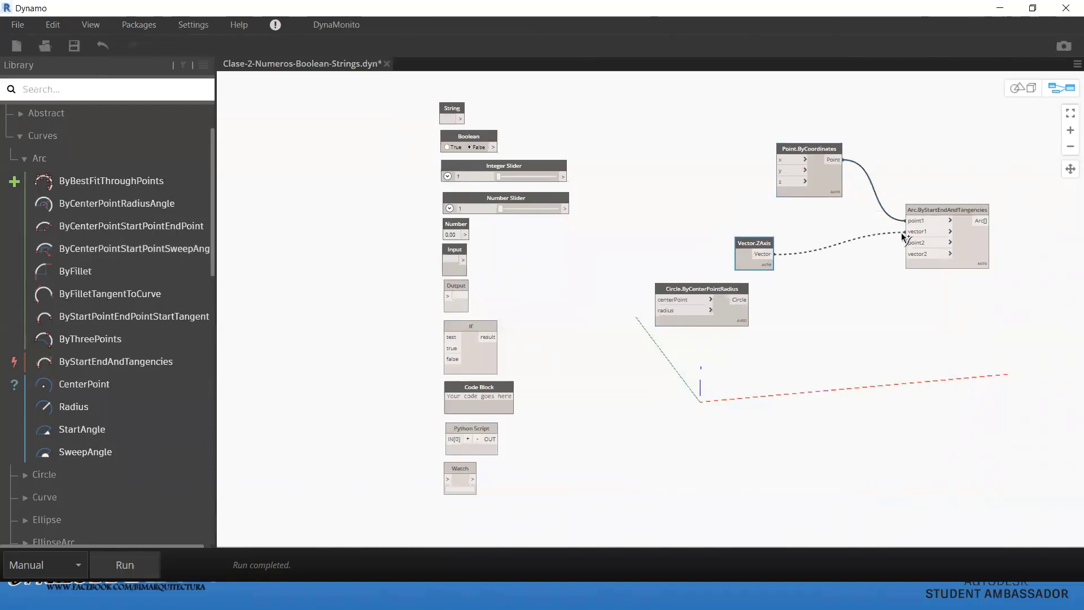
click(903, 232)
drag(765, 245, 757, 205)
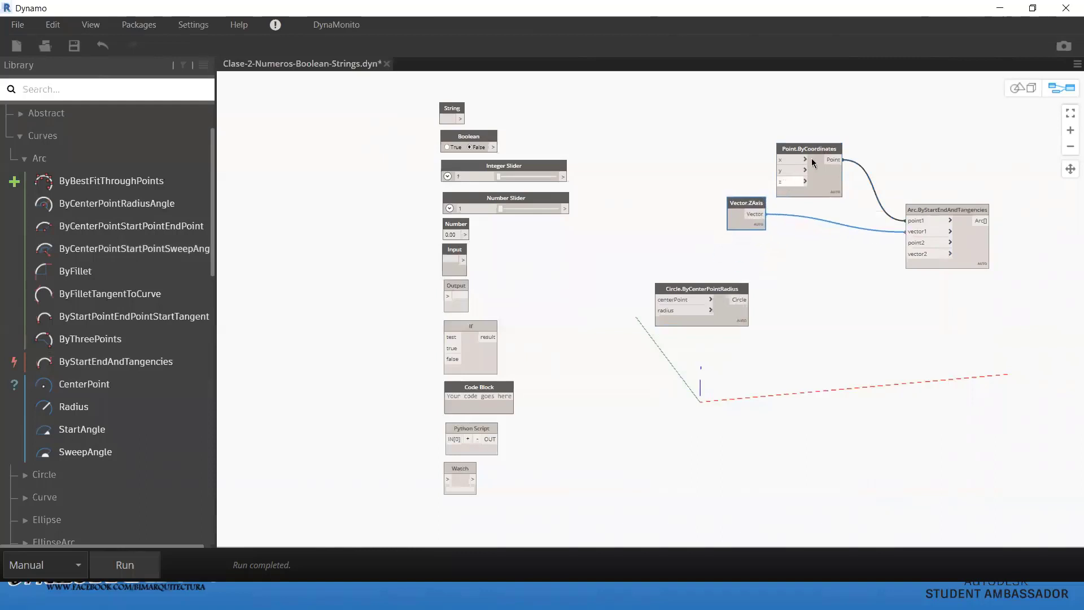
mouse_move(832, 159)
key(ctrl+c)
key(ctrl+v)
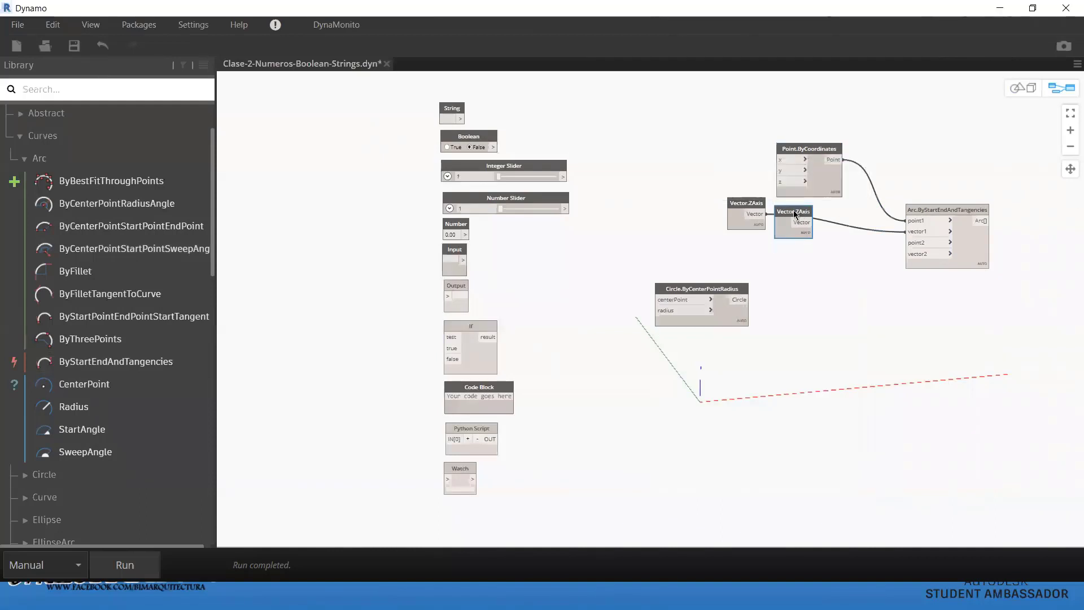
Step: Duplicate the point node and feed a Code Block '2;' into the copy's y input
click(818, 182)
key(ctrl+c)
key(ctrl+v)
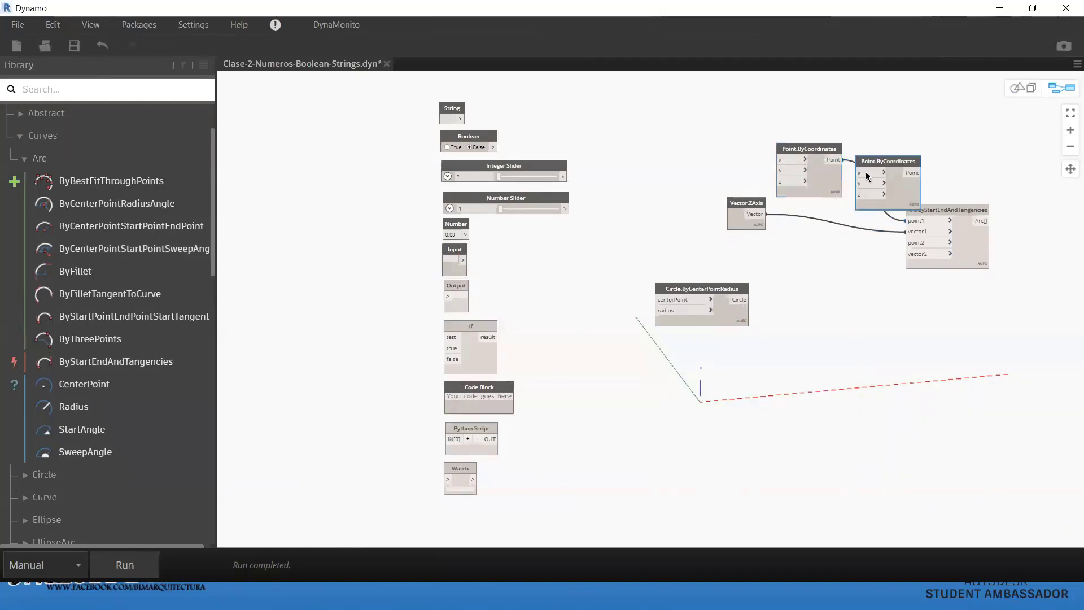
drag(871, 164, 811, 245)
double_click(751, 256)
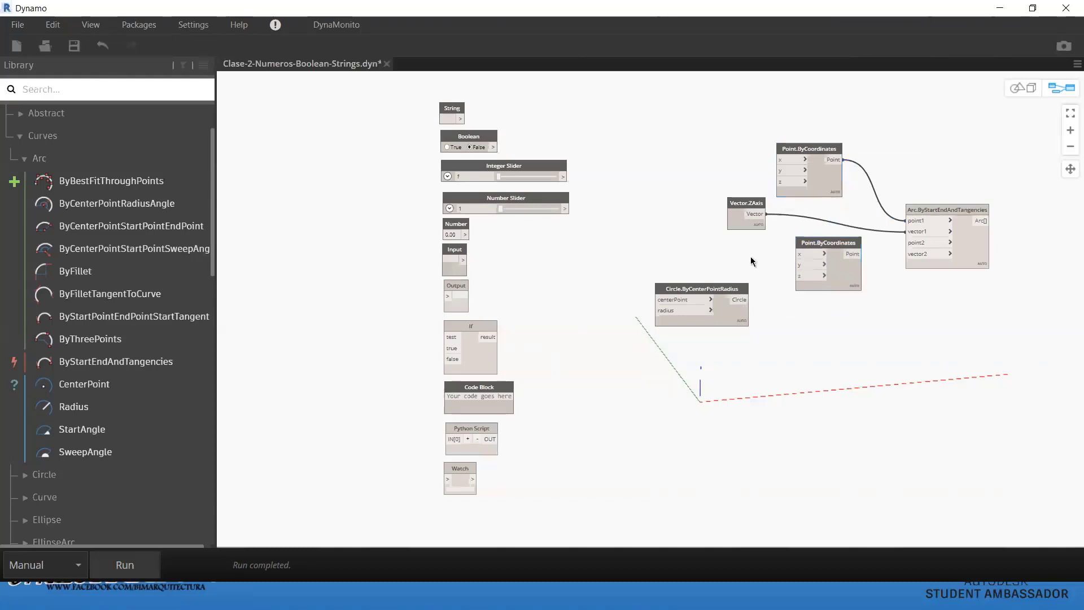
text(2;)
click(757, 269)
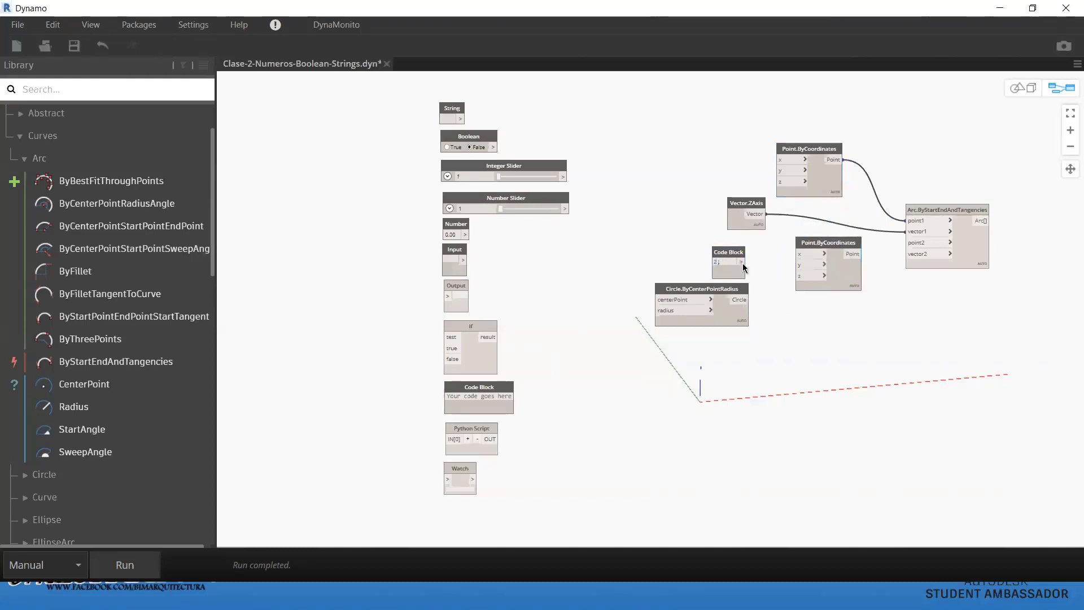
drag(746, 262, 798, 264)
mouse_move(825, 337)
middle_down()
mouse_move(646, 326)
mouse_move(674, 362)
middle_up()
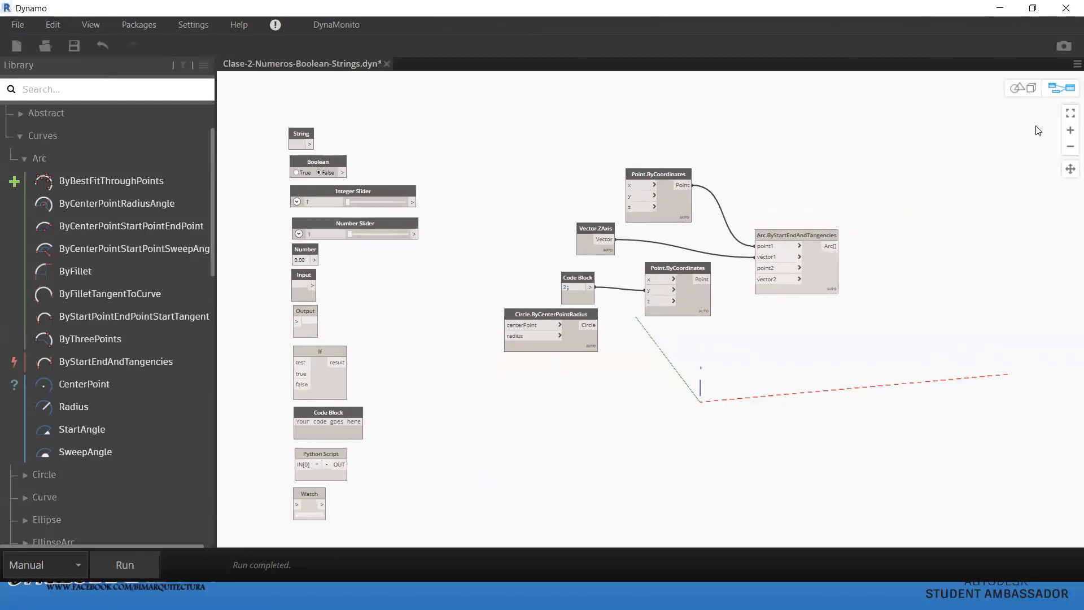
Step: Set the graph's run mode to Automatic
click(1018, 88)
scroll(813, 338, down, 2)
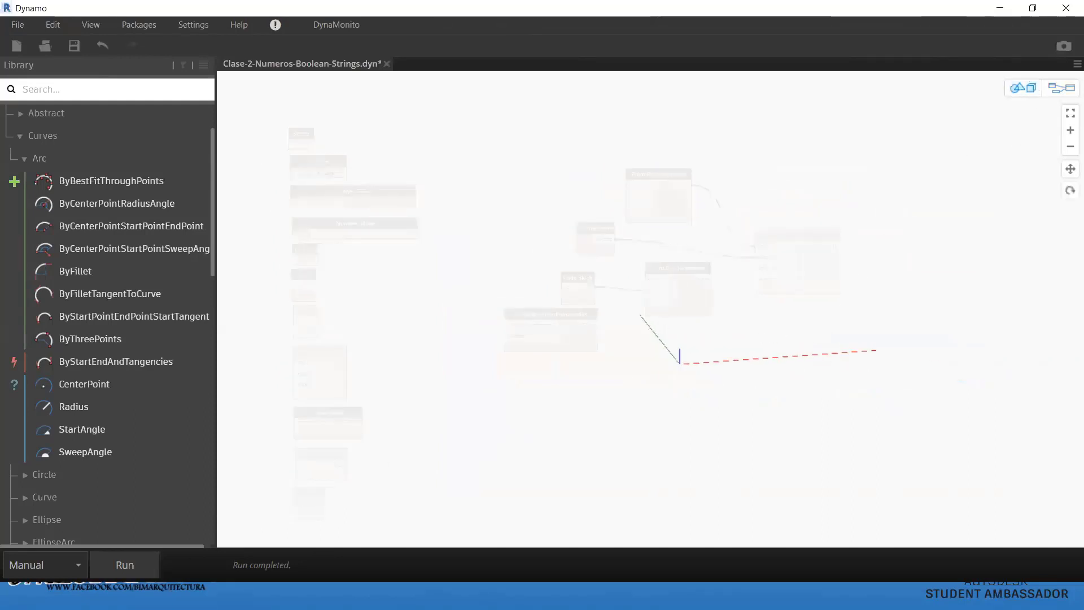
click(43, 570)
click(46, 510)
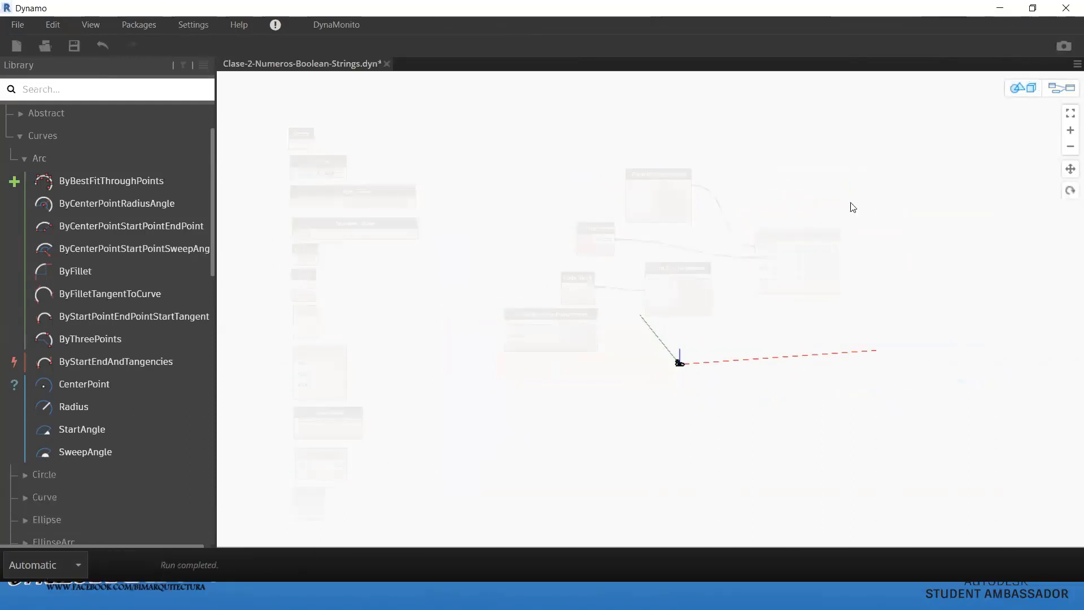
scroll(850, 205, up, 2)
click(1071, 90)
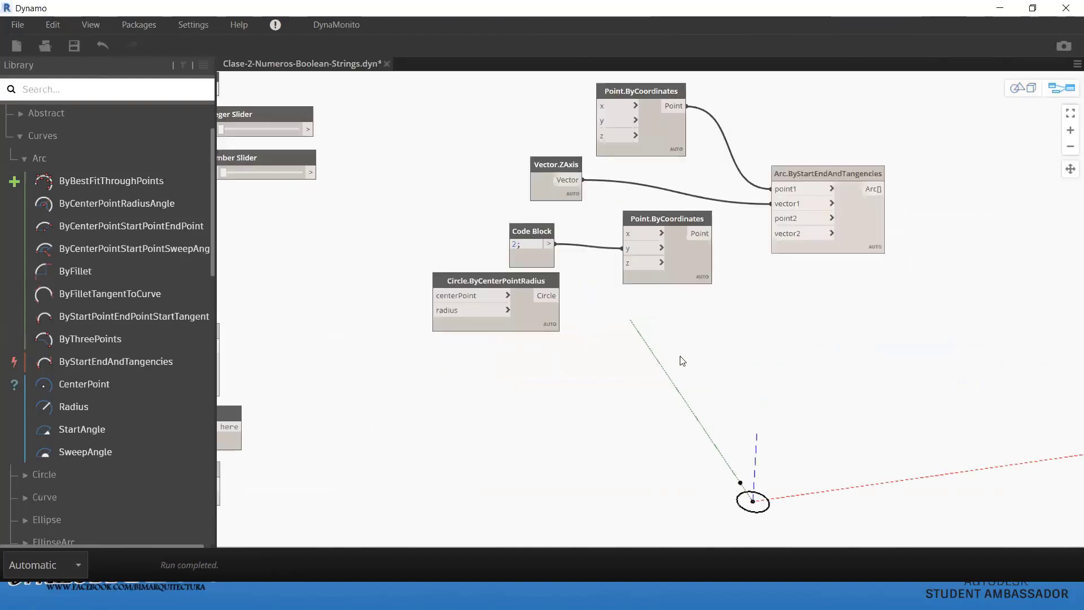
Step: Wire the second point to the arc's point2 and Vector.ZAxis to vector2
click(714, 233)
click(771, 218)
click(551, 182)
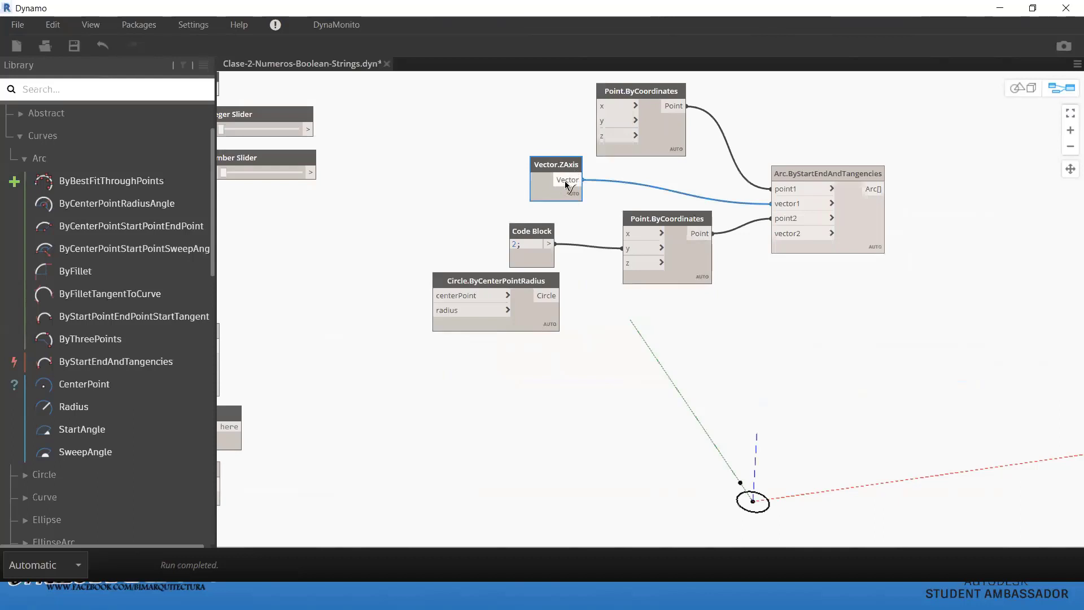
click(583, 179)
click(772, 233)
middle_drag(785, 367, 720, 361)
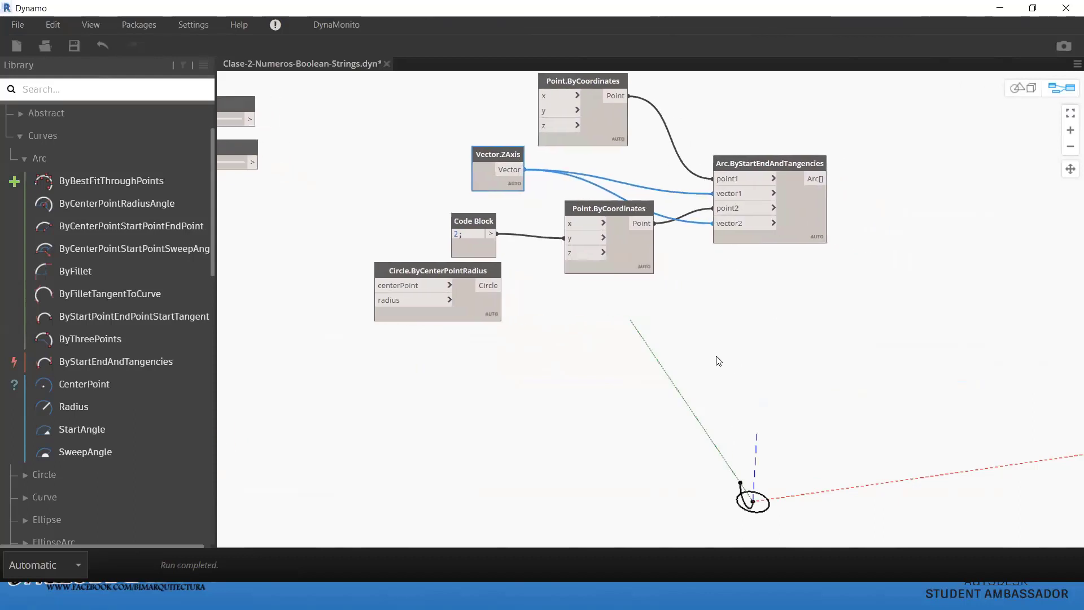
mouse_move(769, 263)
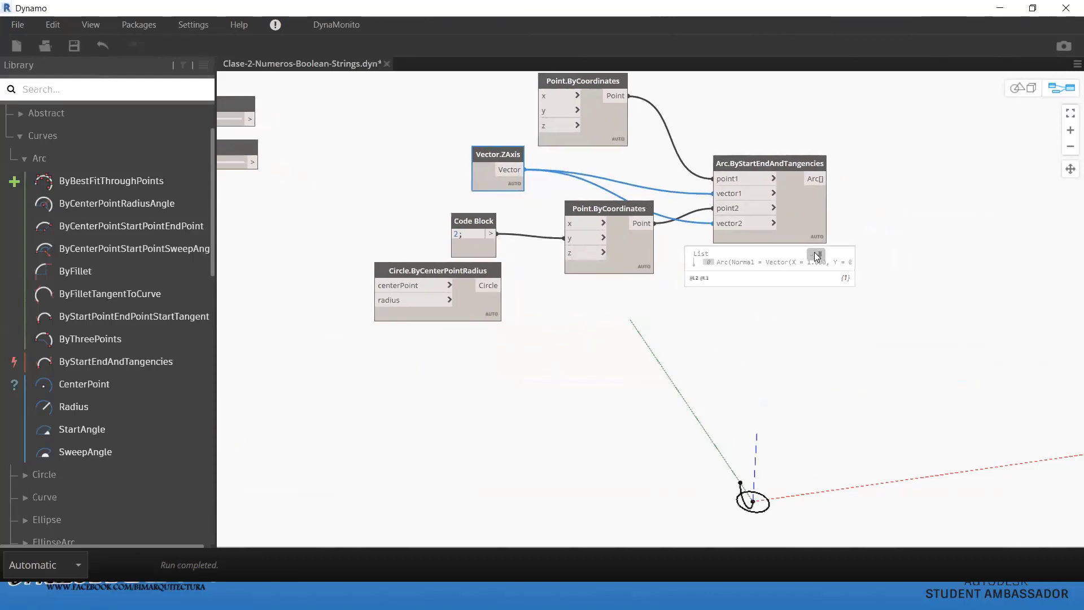
click(815, 255)
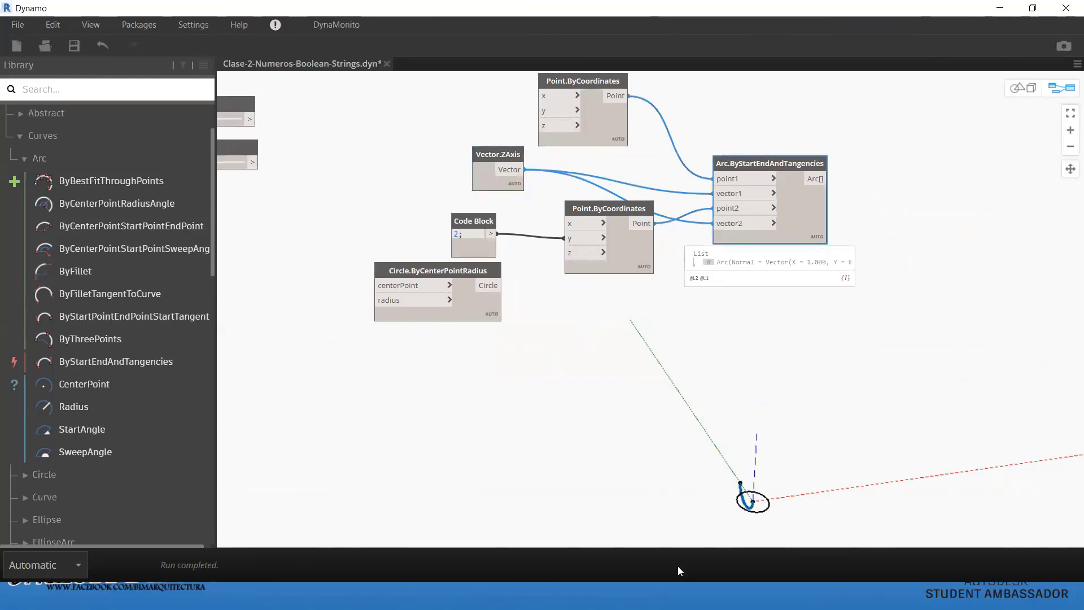
Step: Zoom the 3D background preview to inspect the new arc beside the circle
key(ctrl+b)
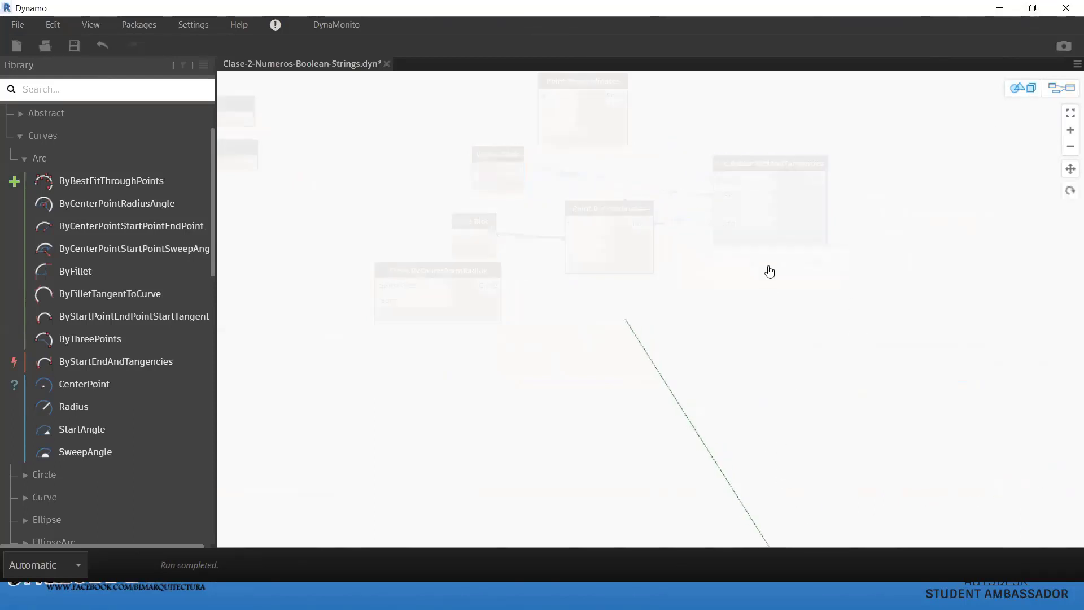
scroll(790, 400, up, 3)
scroll(862, 454, up, 3)
scroll(807, 378, down, 2)
scroll(854, 341, down, 2)
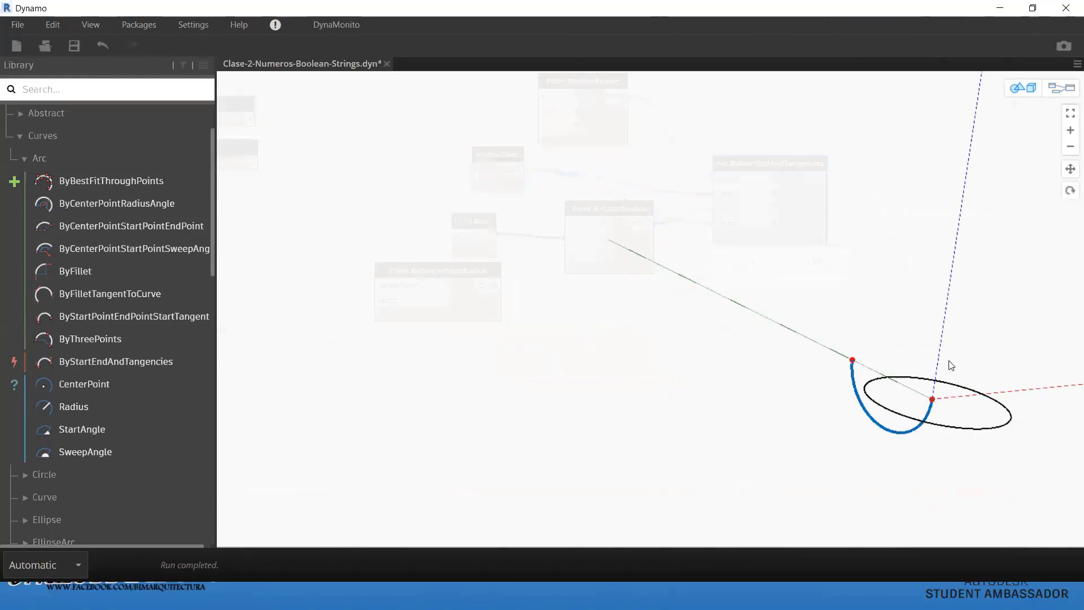
click(1061, 88)
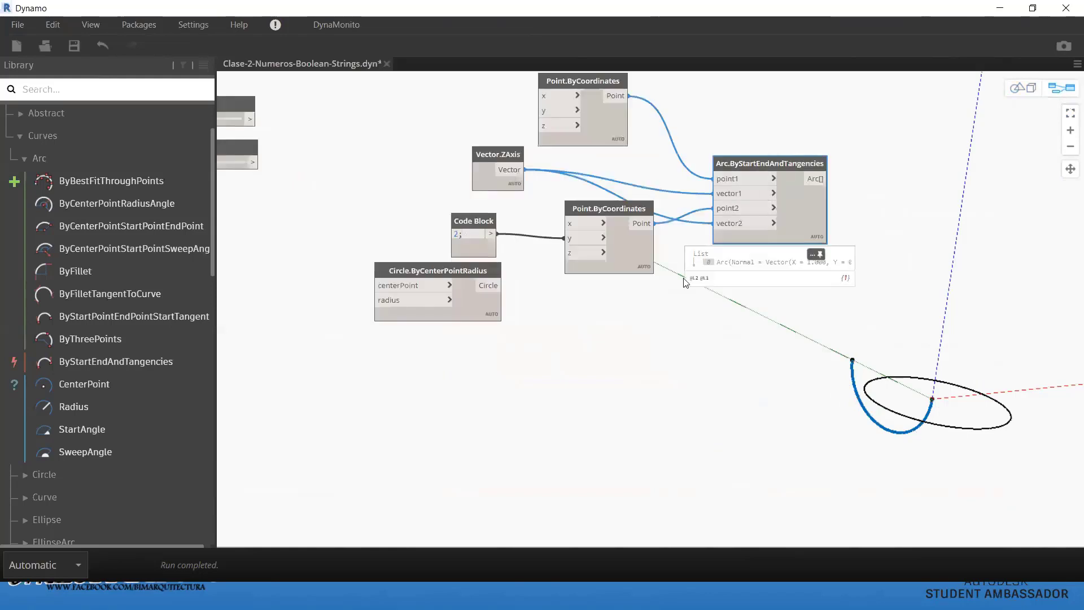
Step: Try placing multiply and Vector.X nodes from canvas search, deleting both
right_click(431, 195)
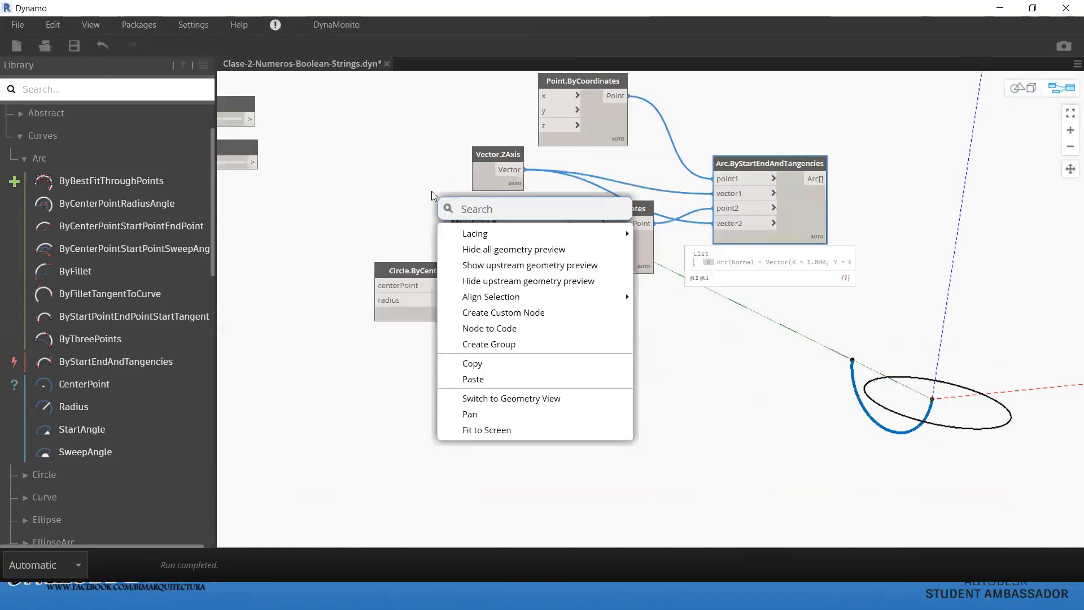
text(*)
key(Return)
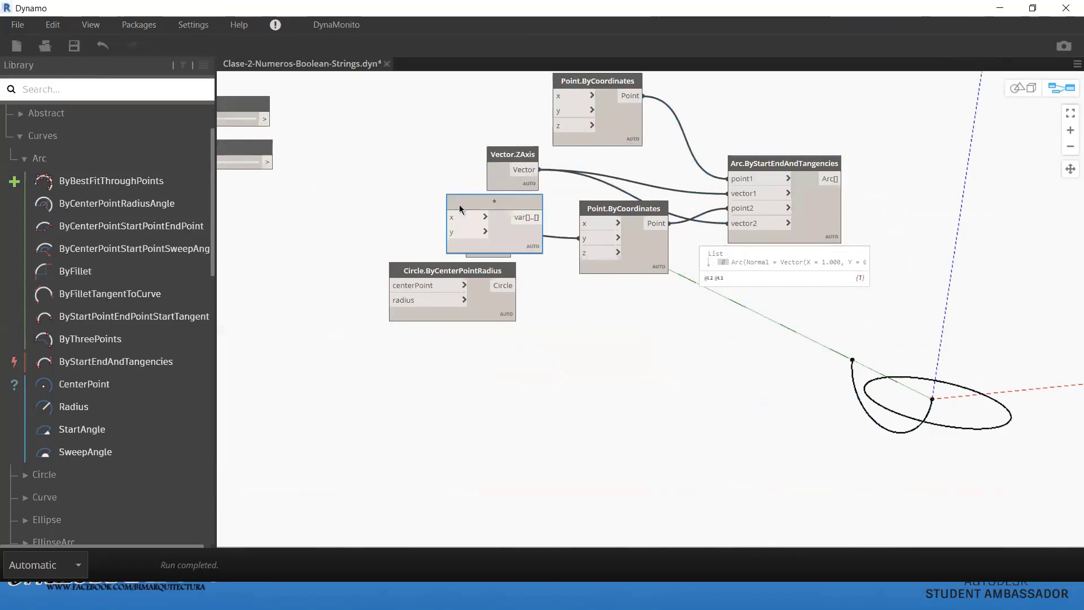
key(Delete)
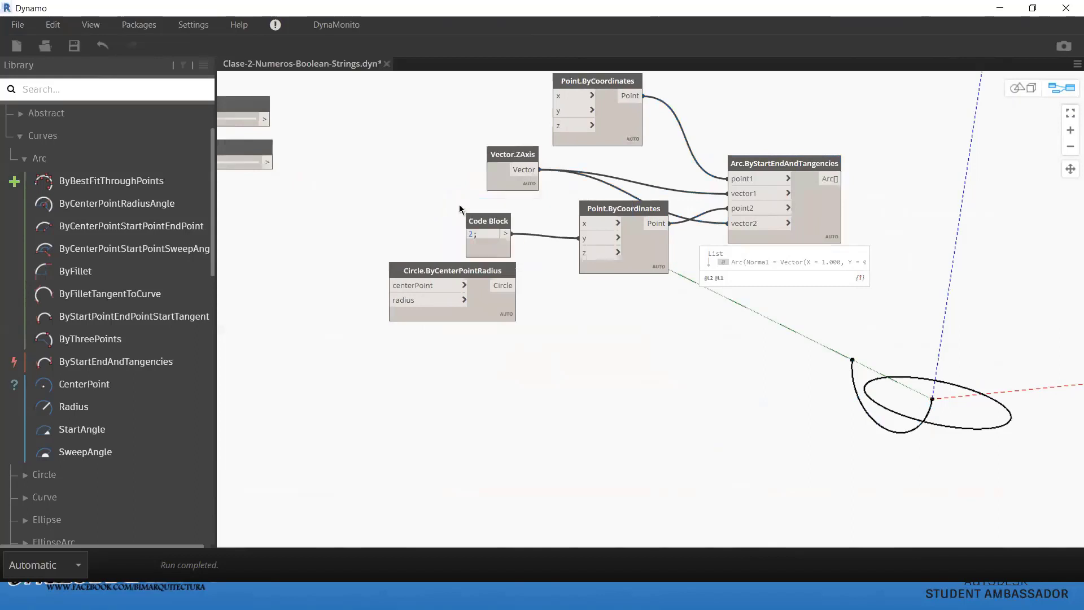
right_click(460, 209)
text(vector)
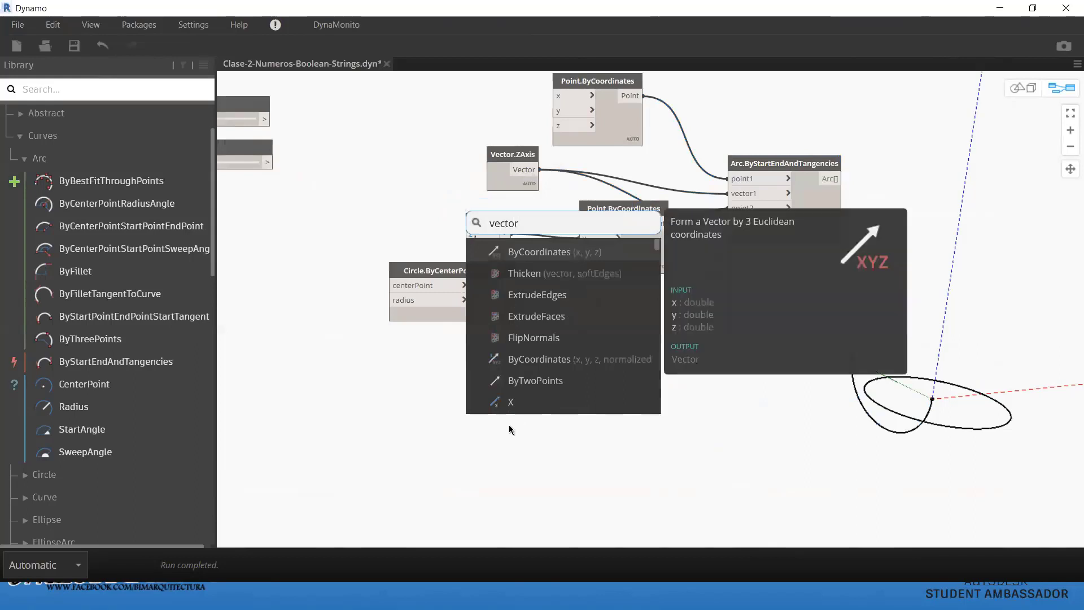
click(554, 397)
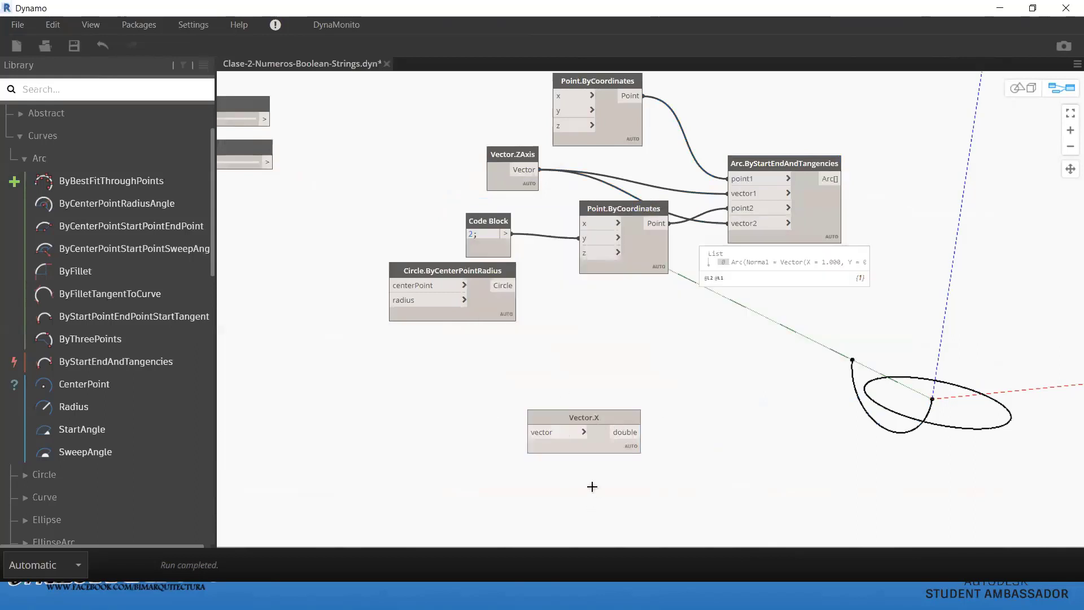
key(Delete)
Step: Add Vector.XAxis feeding both arc tangent vectors and delete Vector.ZAxis
right_click(570, 376)
text(x)
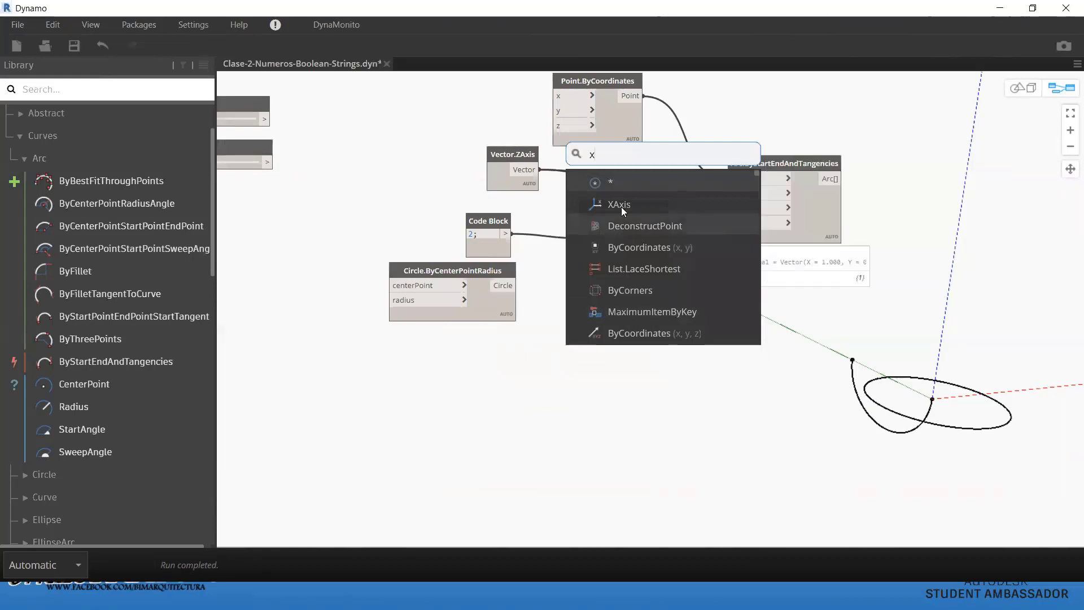
click(621, 206)
shift+drag(649, 235, 503, 170)
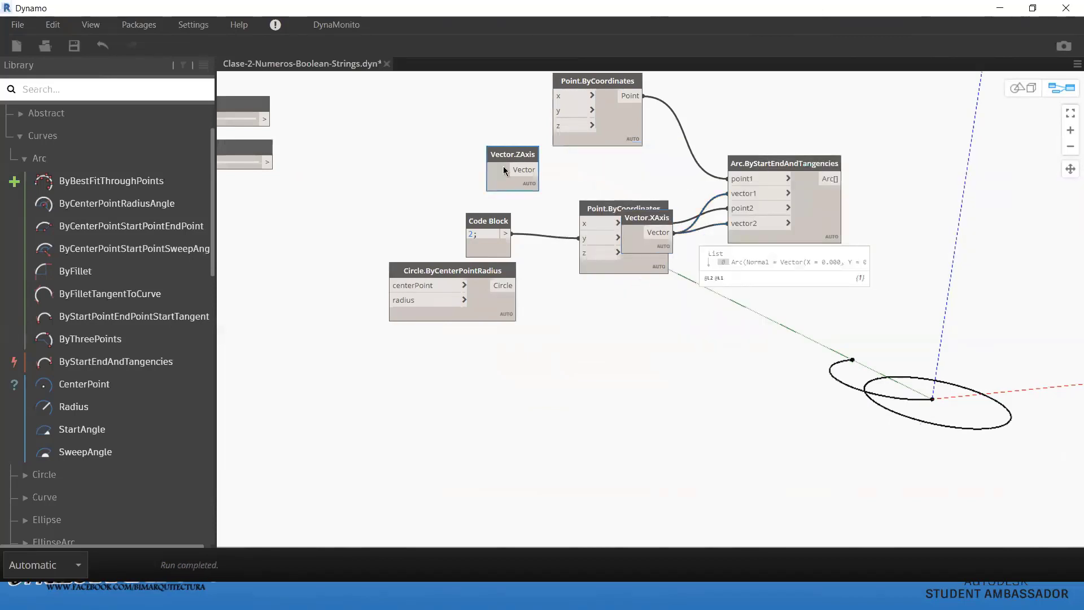
key(Delete)
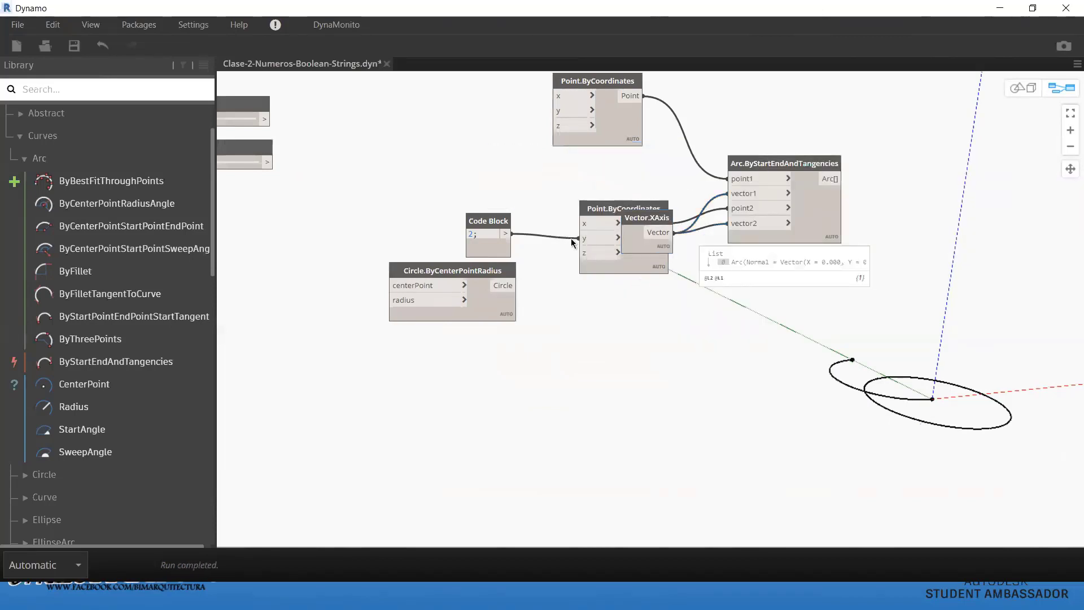
drag(635, 217, 536, 163)
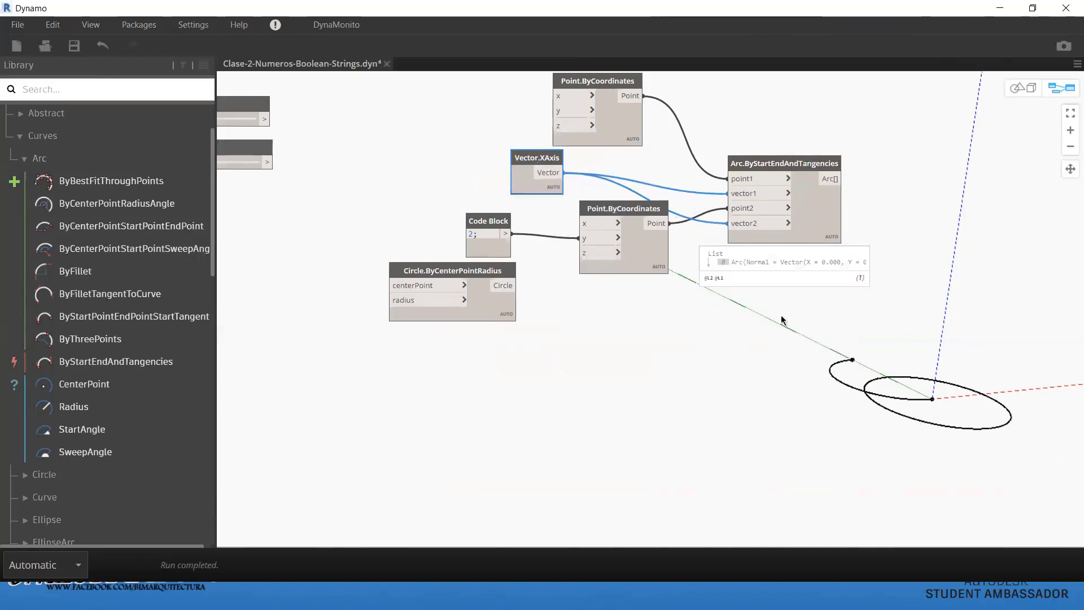
drag(871, 375, 764, 300)
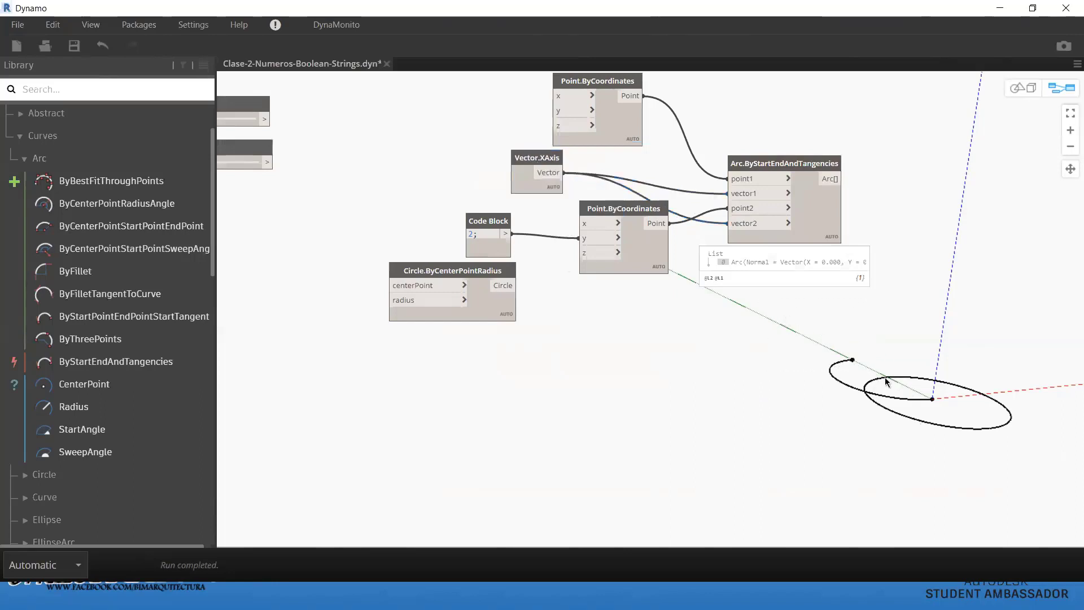
middle_drag(954, 396, 768, 423)
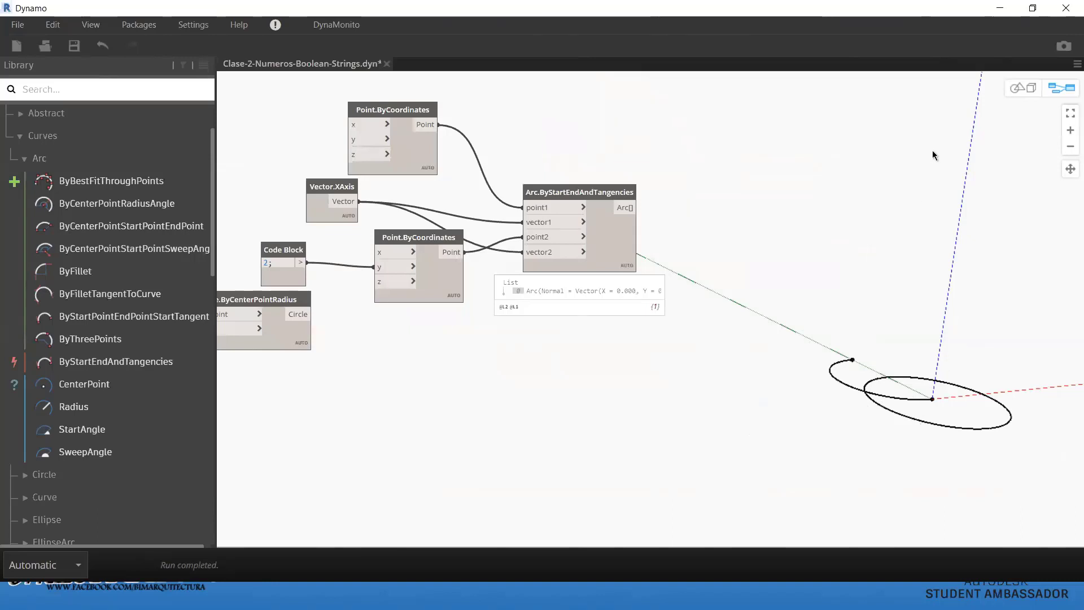
middle_drag(427, 360, 590, 394)
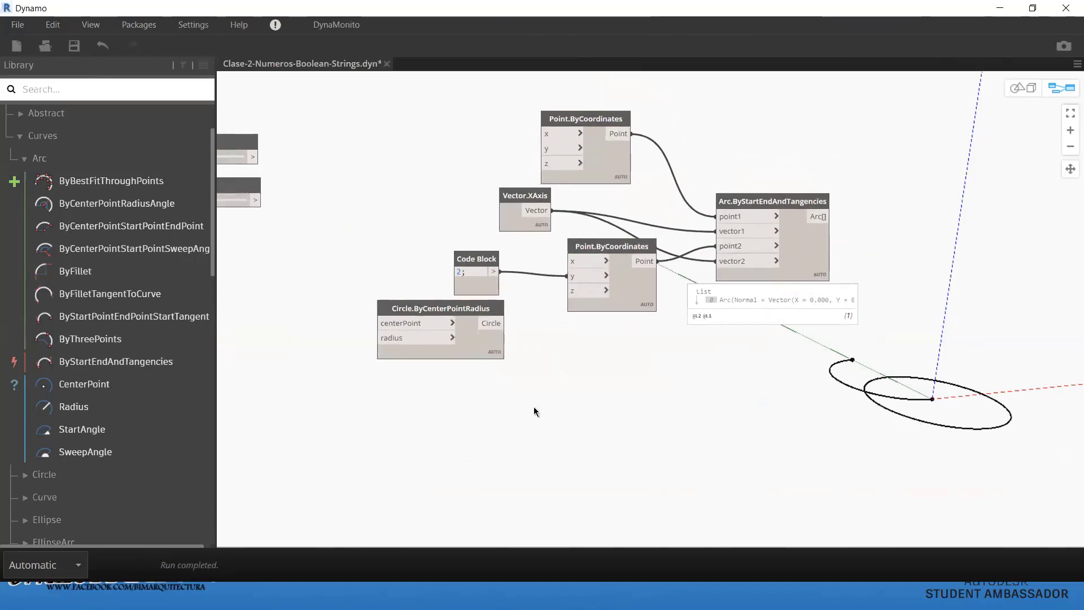
Step: Place Arc.CenterPoint right of the arc, wire the arc in, and check its centre (0, 1, 0)
click(101, 392)
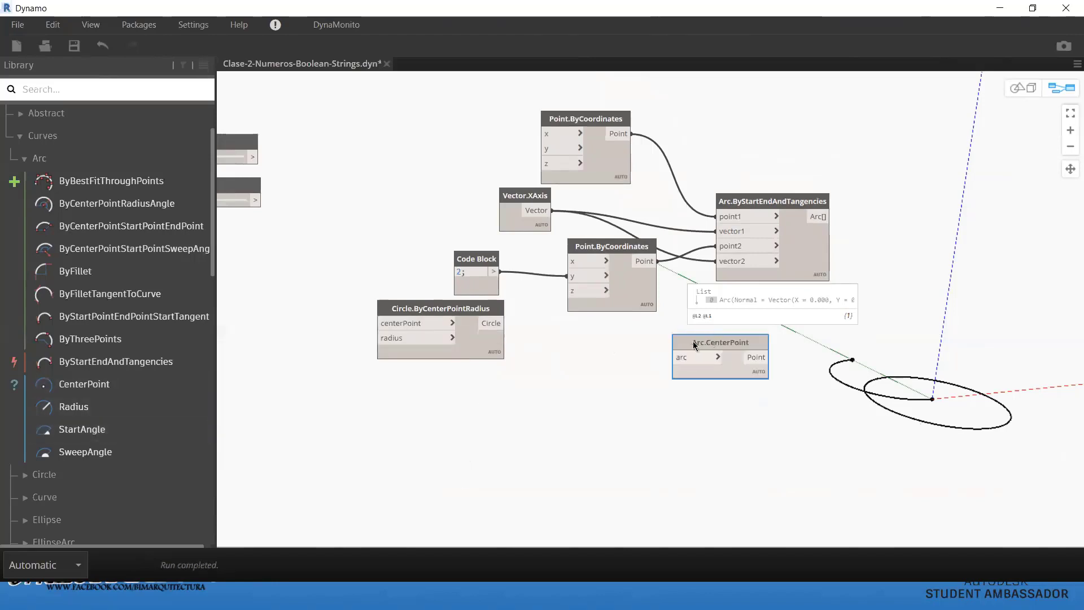
mouse_move(711, 338)
mouse_down()
mouse_move(920, 253)
mouse_move(963, 181)
mouse_up()
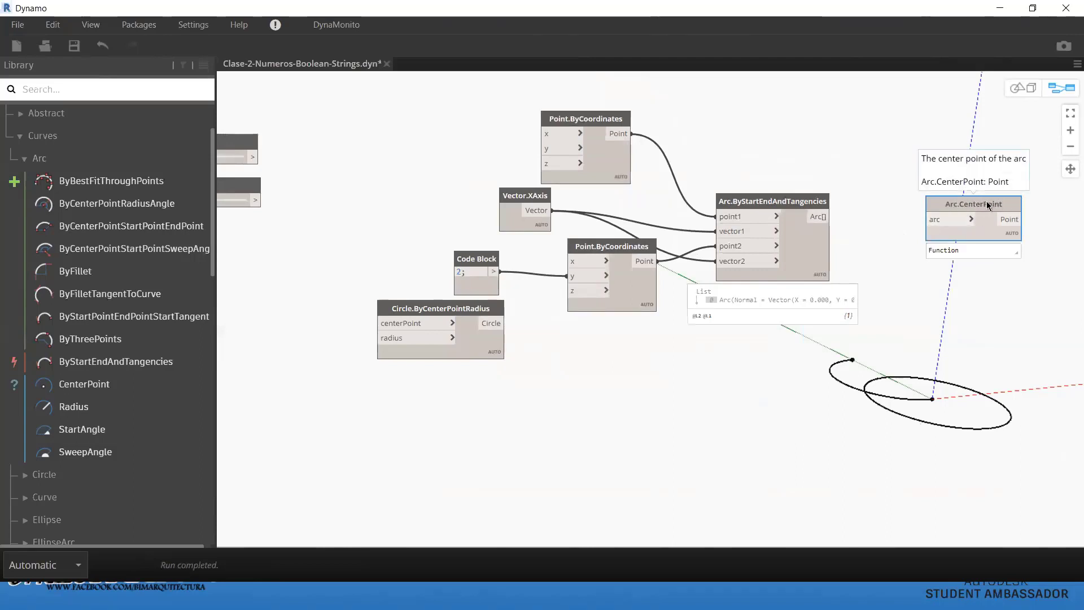
click(827, 216)
click(928, 219)
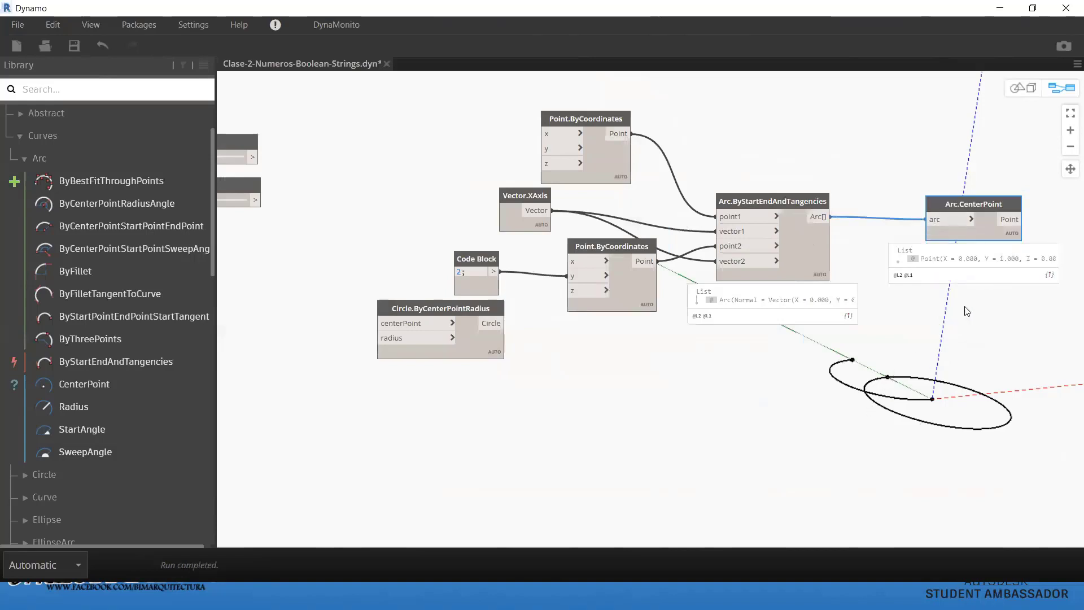
middle_drag(973, 269, 815, 297)
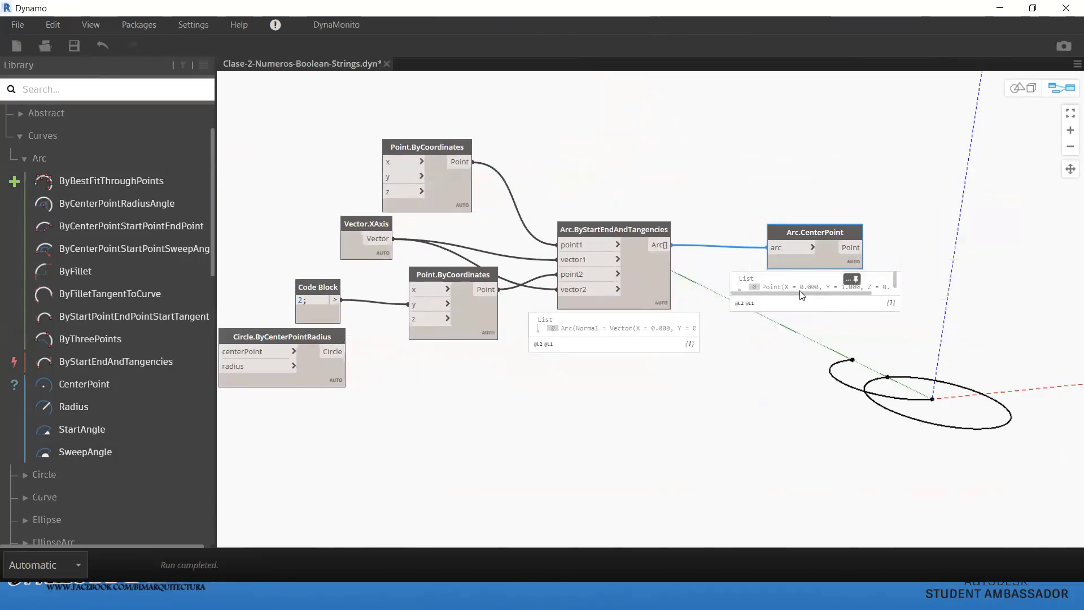
click(828, 291)
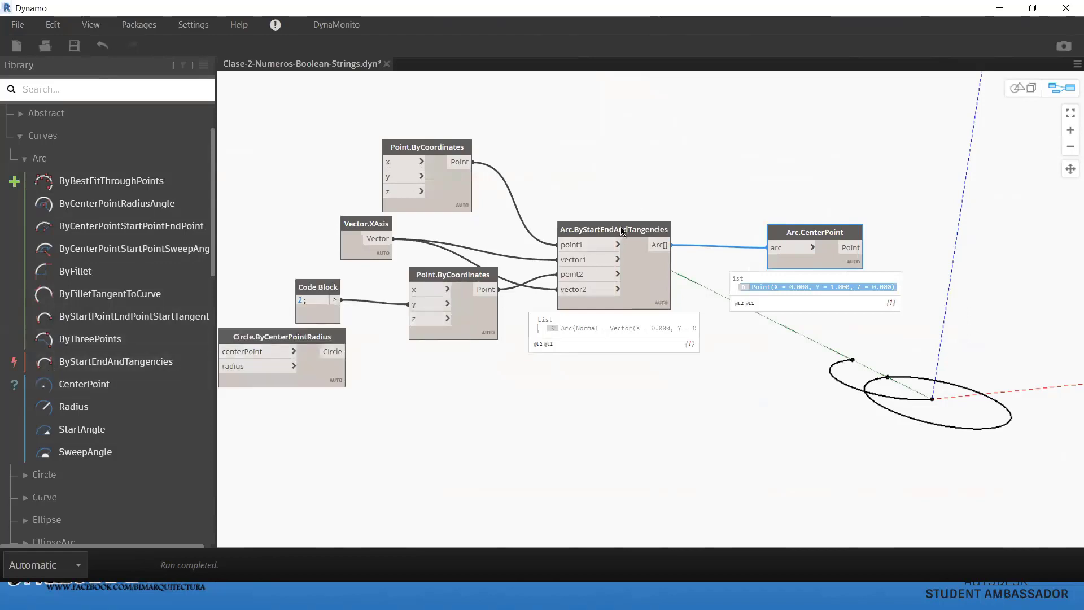
drag(622, 231, 633, 172)
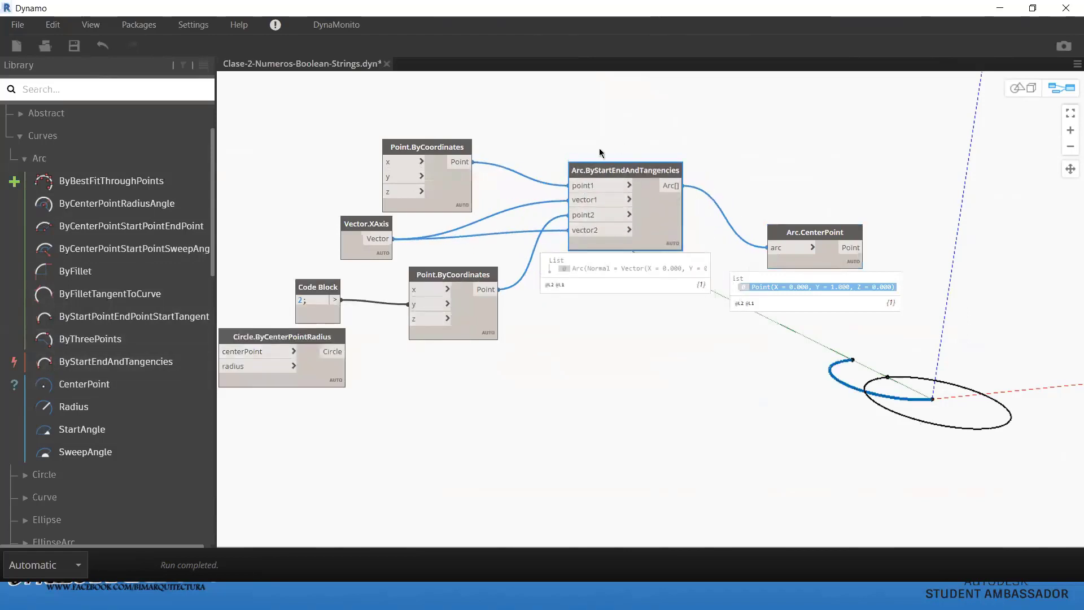
scroll(545, 108, down, 2)
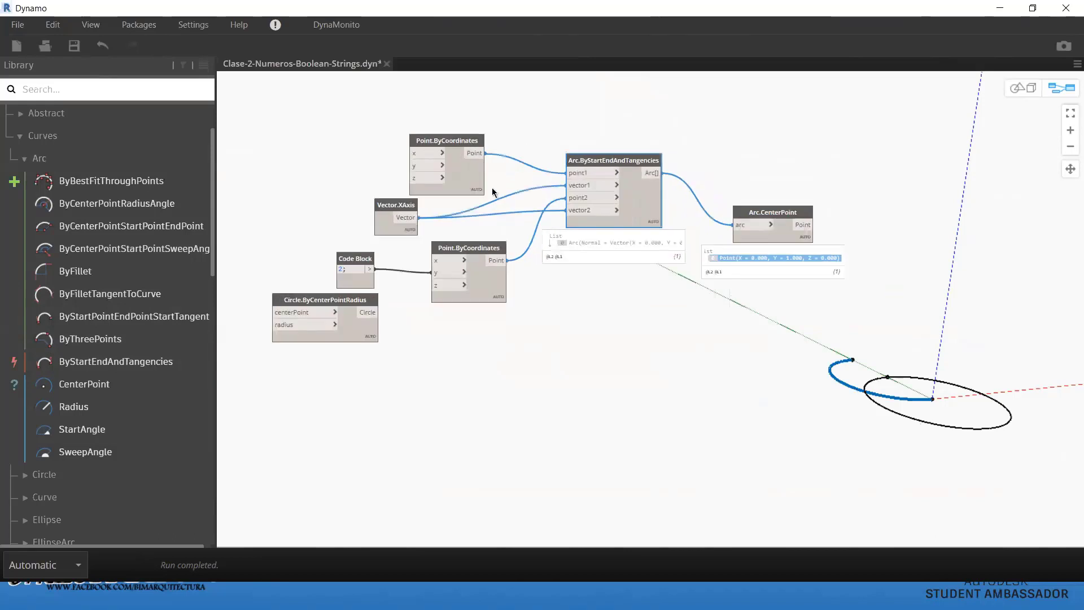
scroll(395, 211, down, 1)
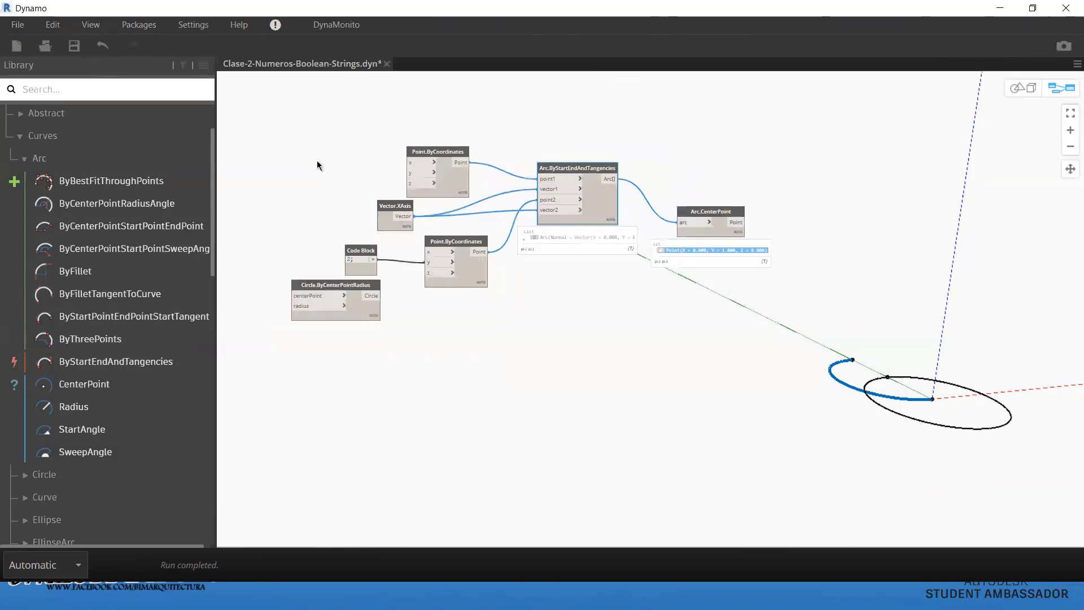
Step: Delete the Circle.ByCenterPointRadius node and shift the remaining graph lower on the canvas
click(312, 287)
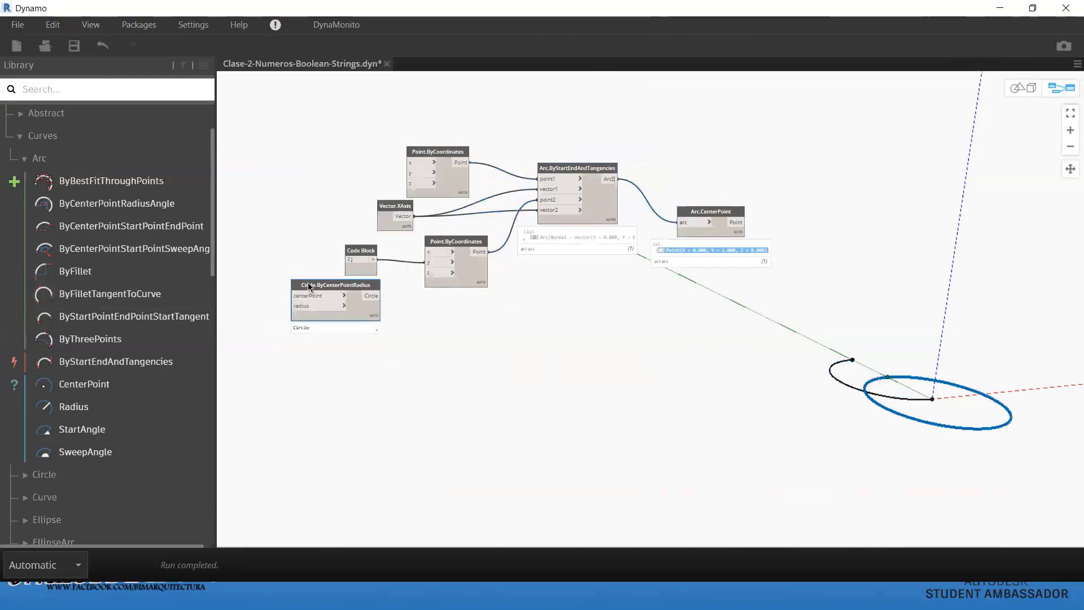
key(Delete)
drag(335, 122, 801, 377)
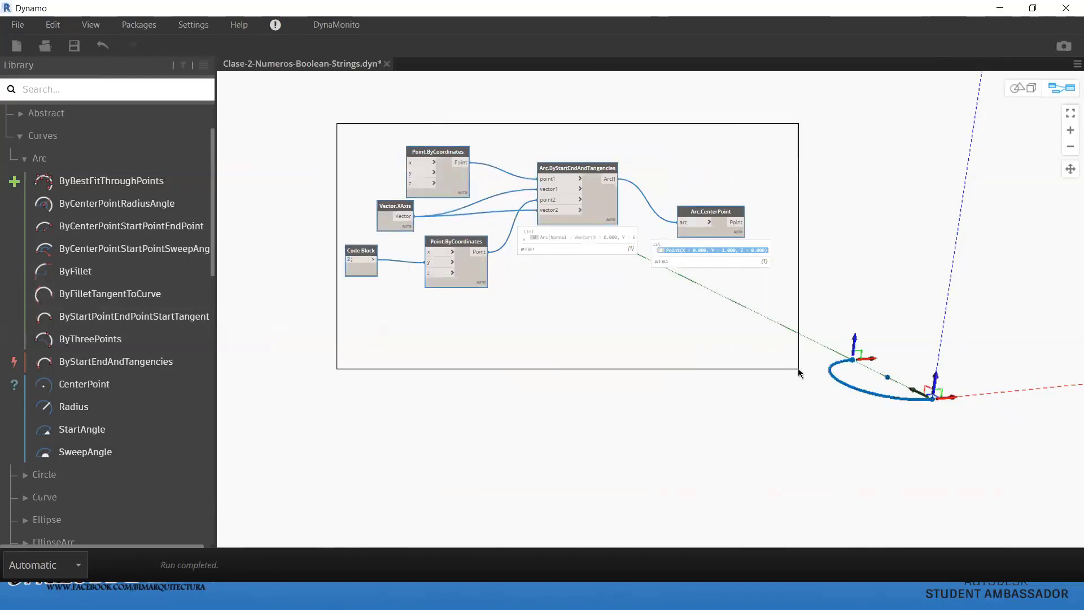
drag(583, 170, 583, 403)
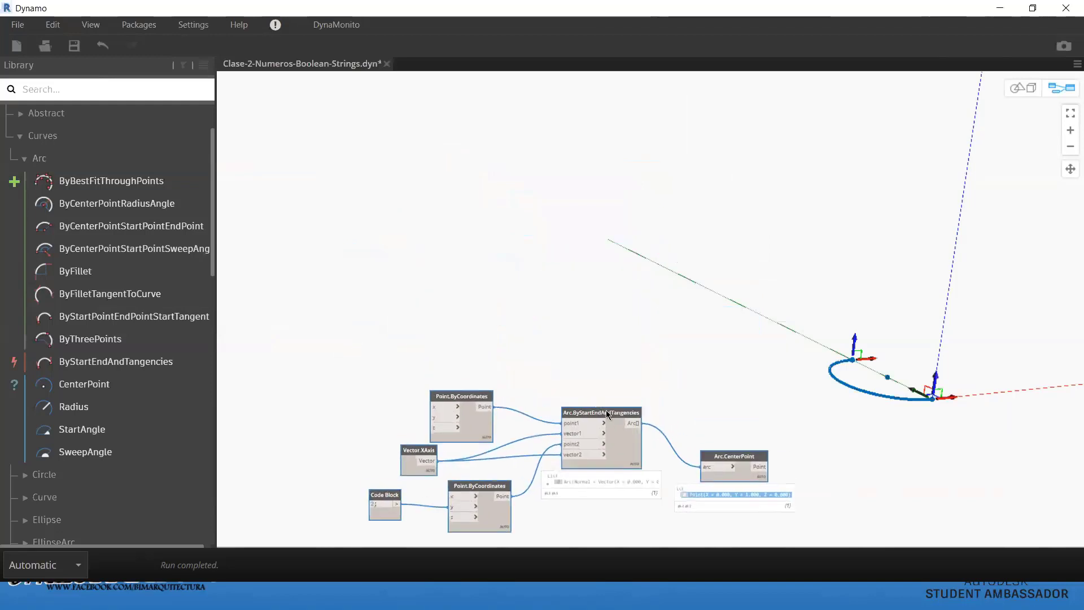
Step: Pan the view and reselect all remaining arc nodes
click(828, 423)
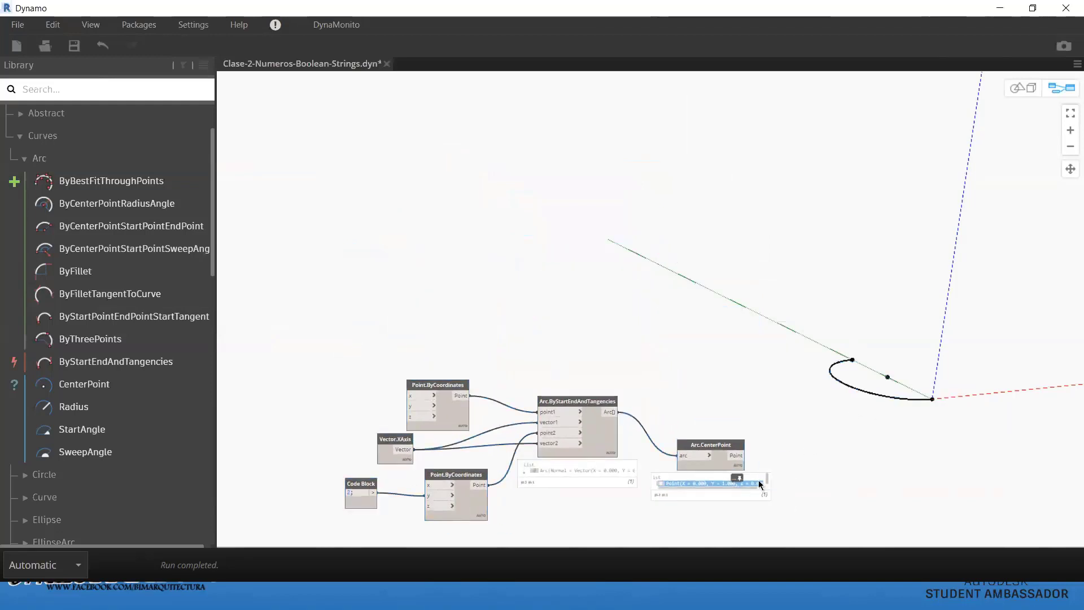
middle_drag(813, 433, 830, 378)
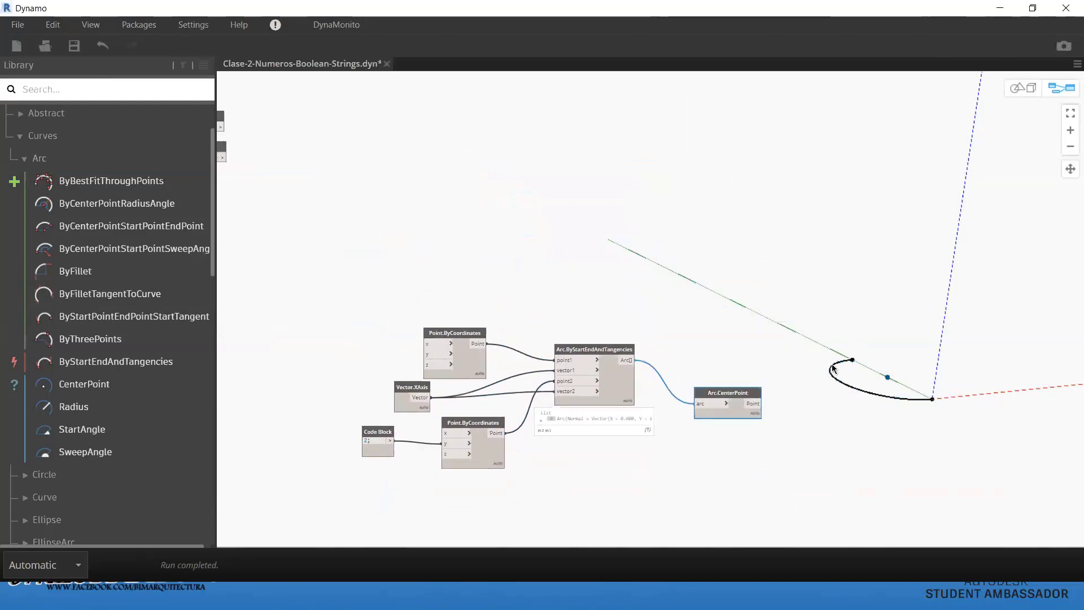
click(699, 416)
click(629, 410)
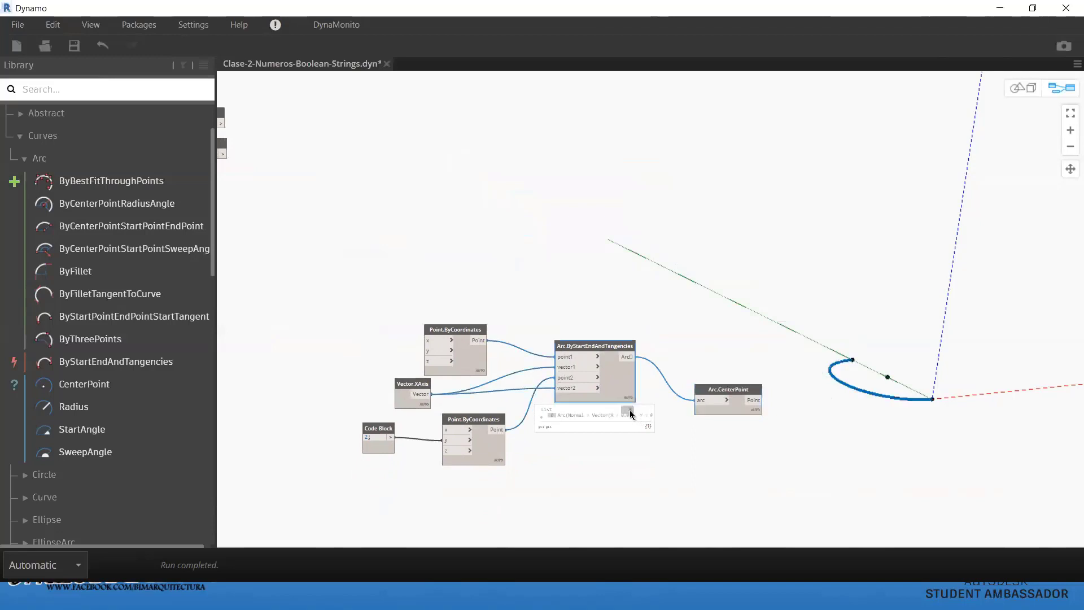
drag(773, 471, 358, 305)
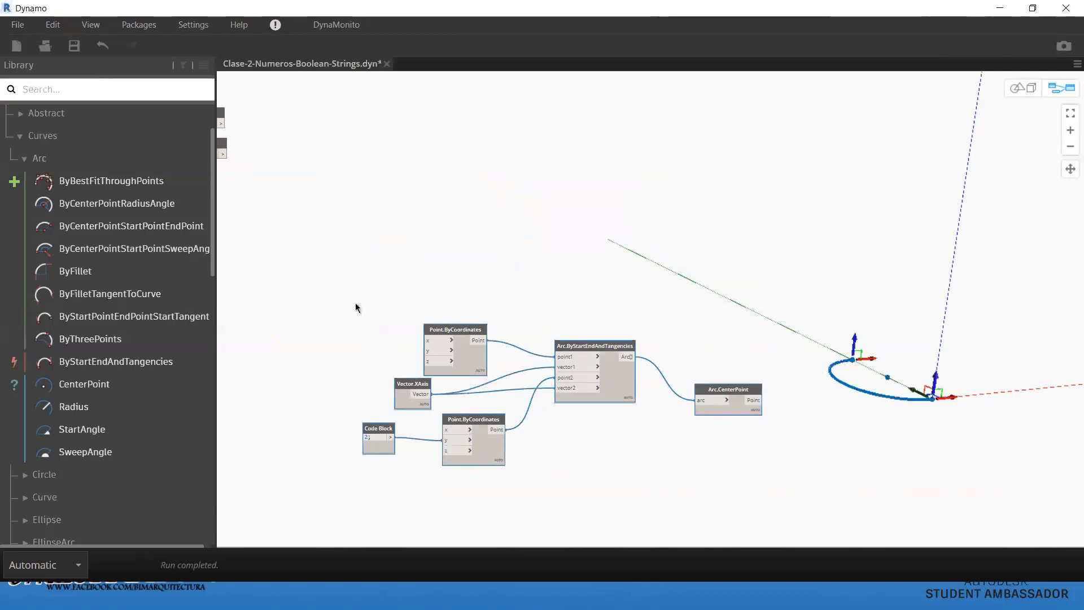
Step: Group all nodes, freeze both Point.ByCoordinates nodes, and move the group left and down
right_click(389, 305)
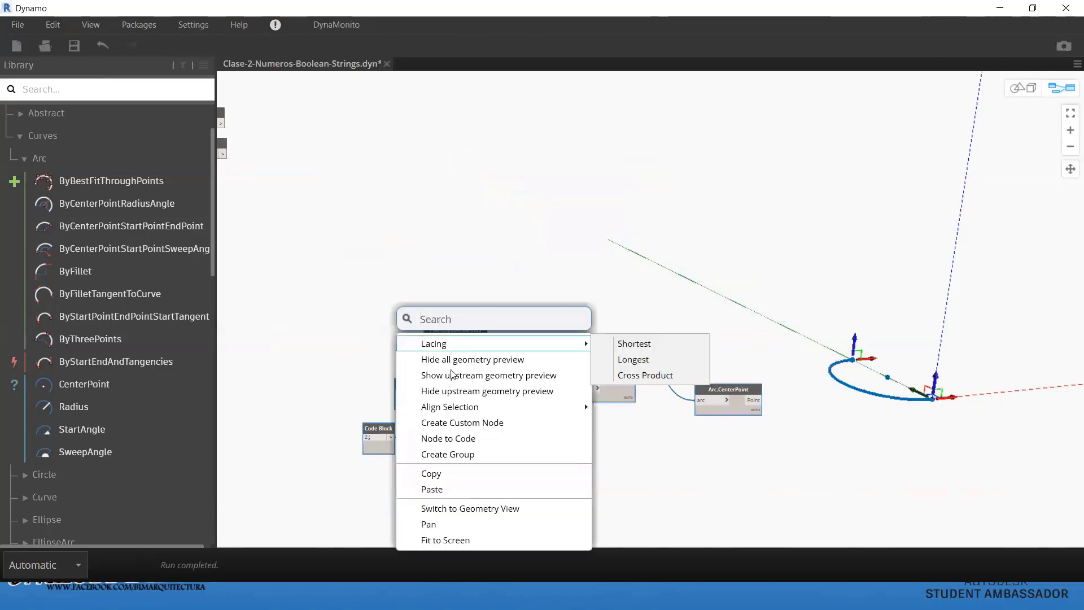
click(454, 448)
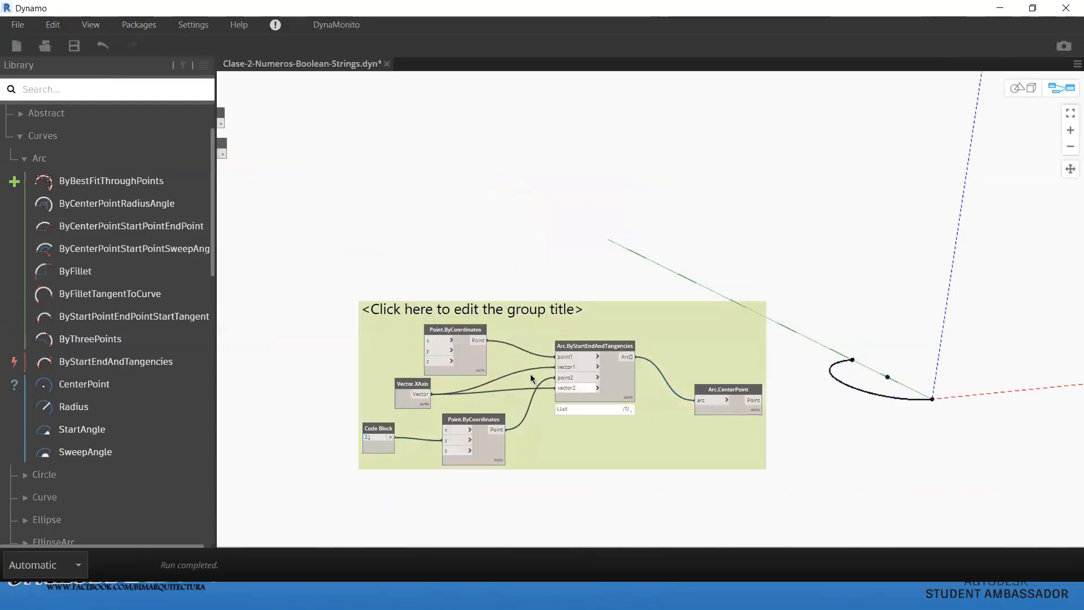
right_click(475, 363)
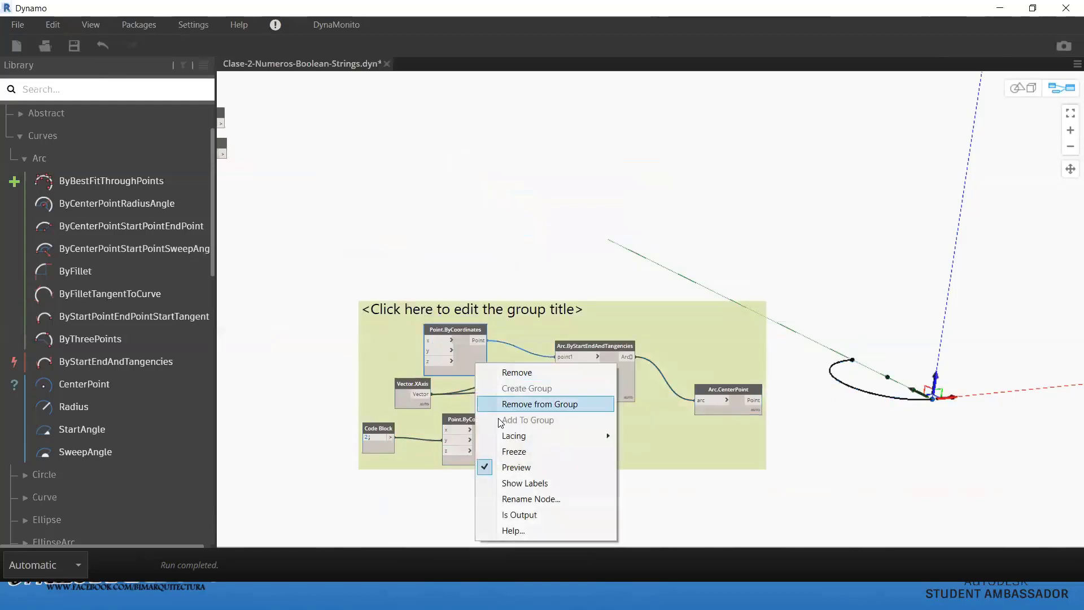
click(500, 452)
right_click(489, 437)
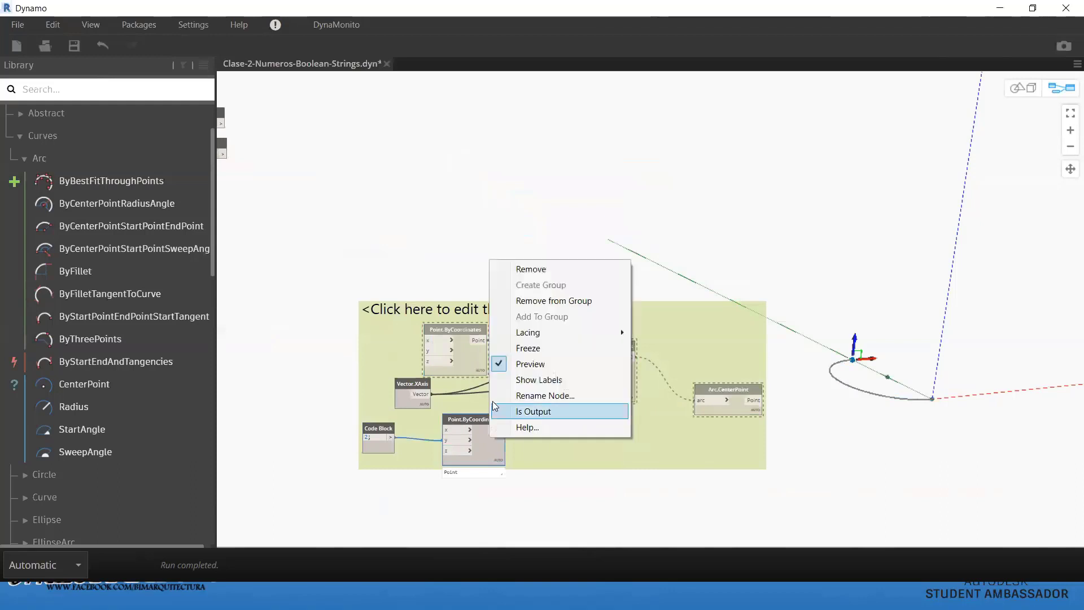
click(511, 348)
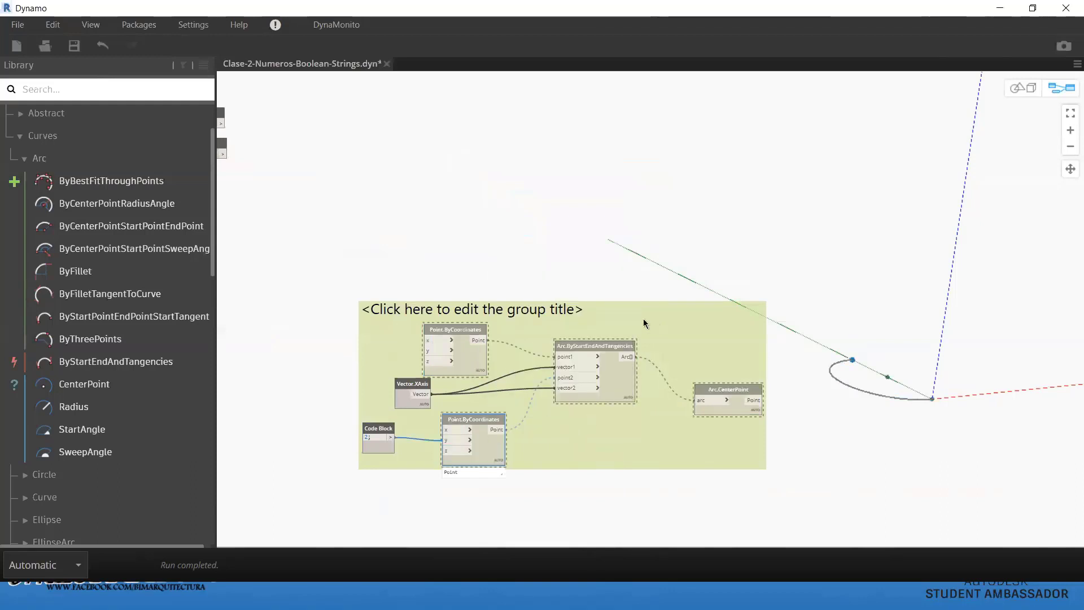
drag(643, 323, 559, 377)
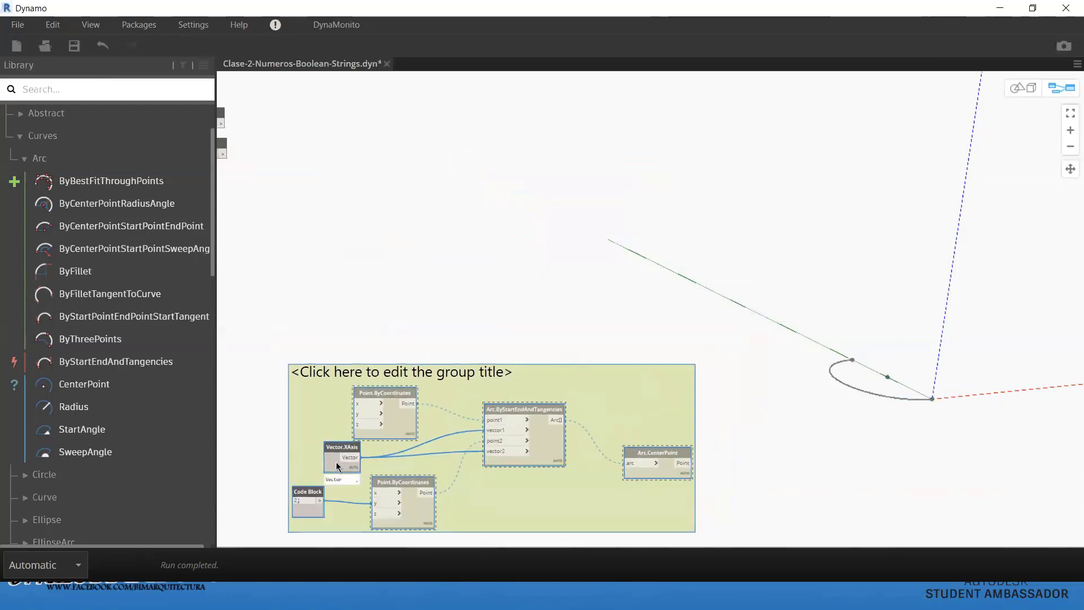
right_click(337, 466)
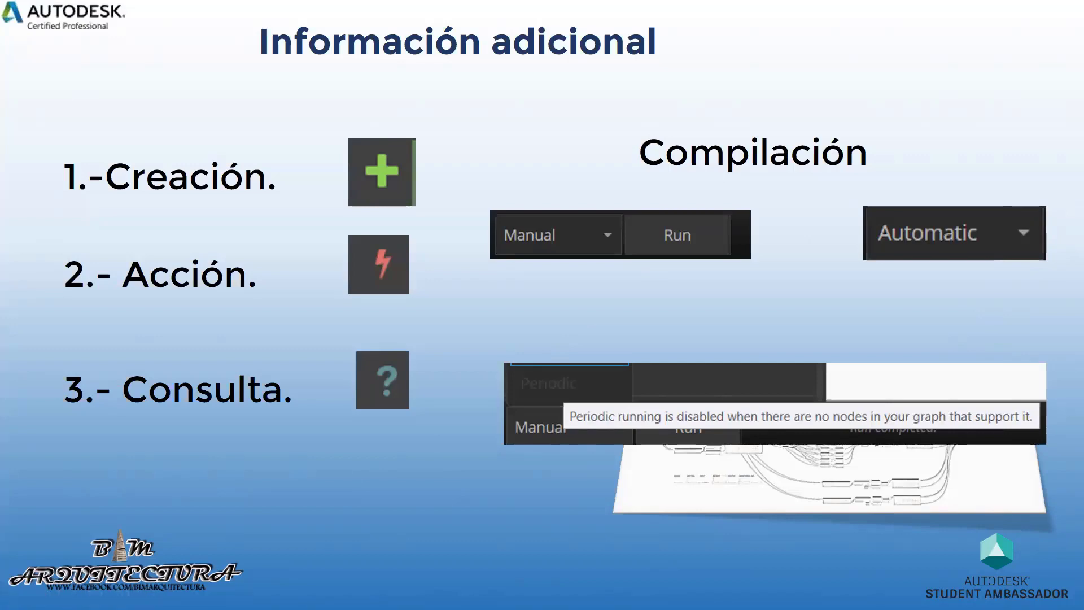
Step: Show the Dynamo node-types slide, then exit the slideshow on slide 6
key(Right)
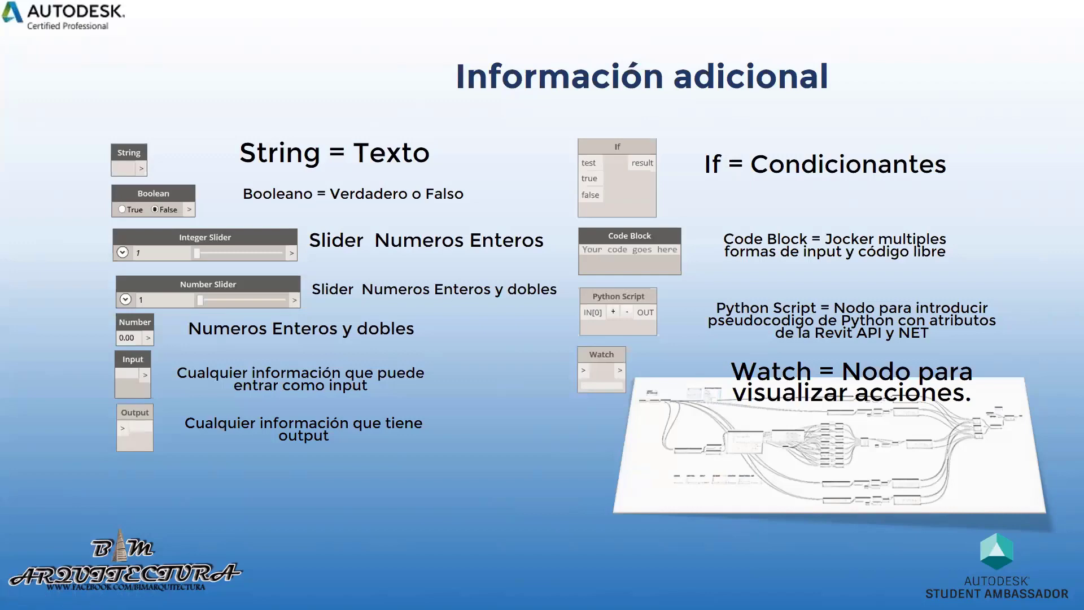
key(Escape)
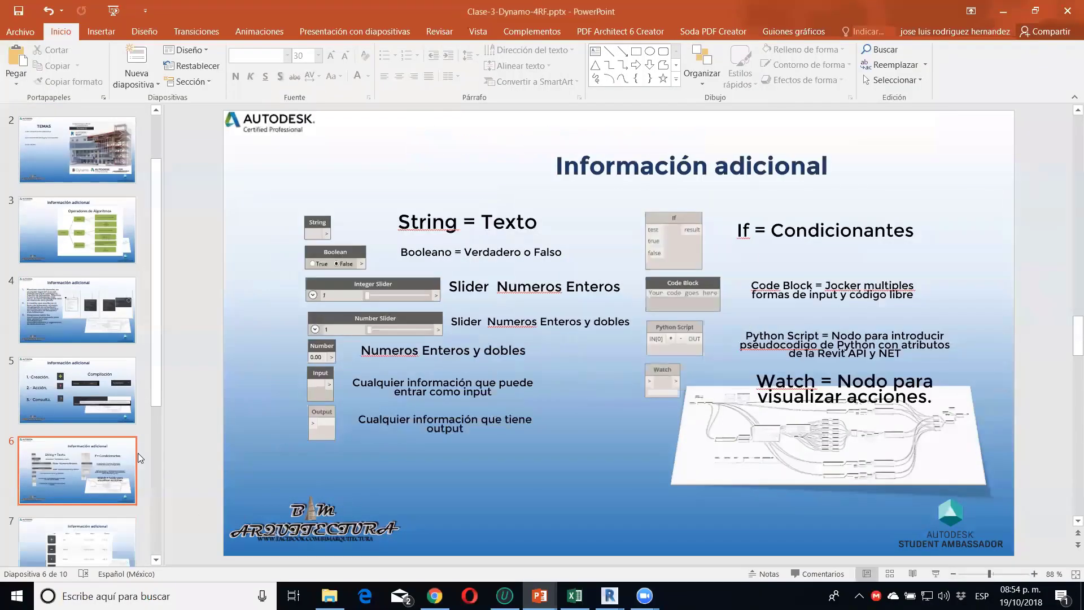
Step: Present slide 7 and the Booleanos y condicionantes slide comparing If, Formula and Code Block
click(62, 551)
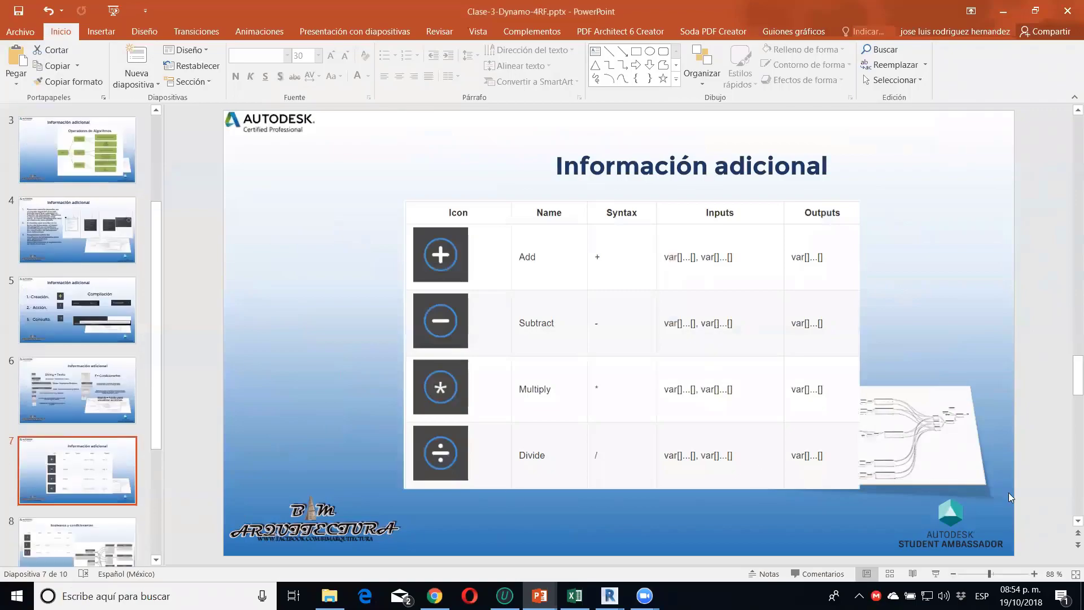
click(935, 574)
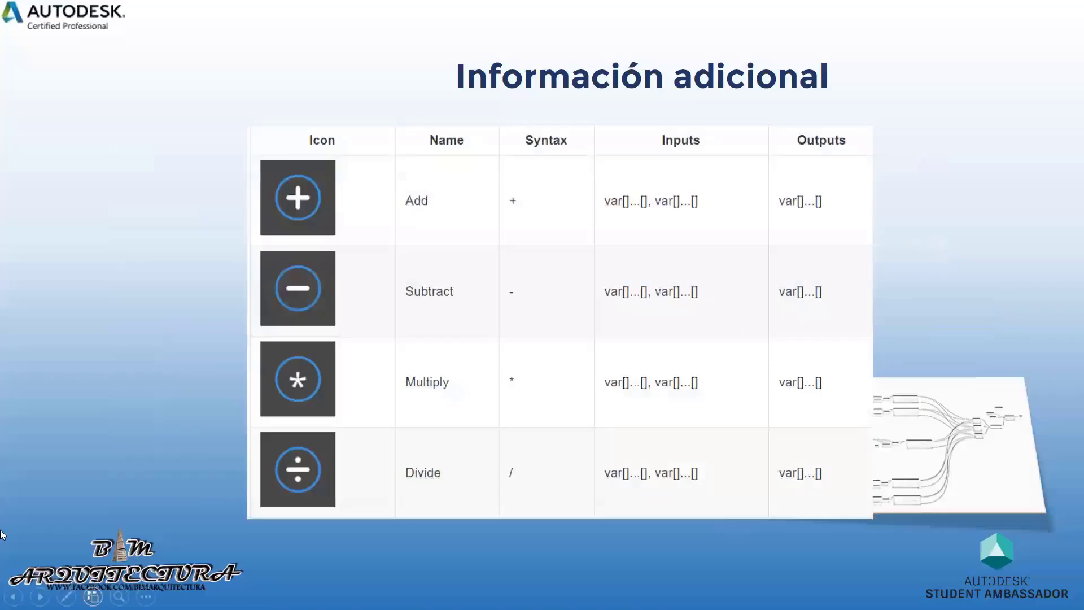
key(Right)
key(Left)
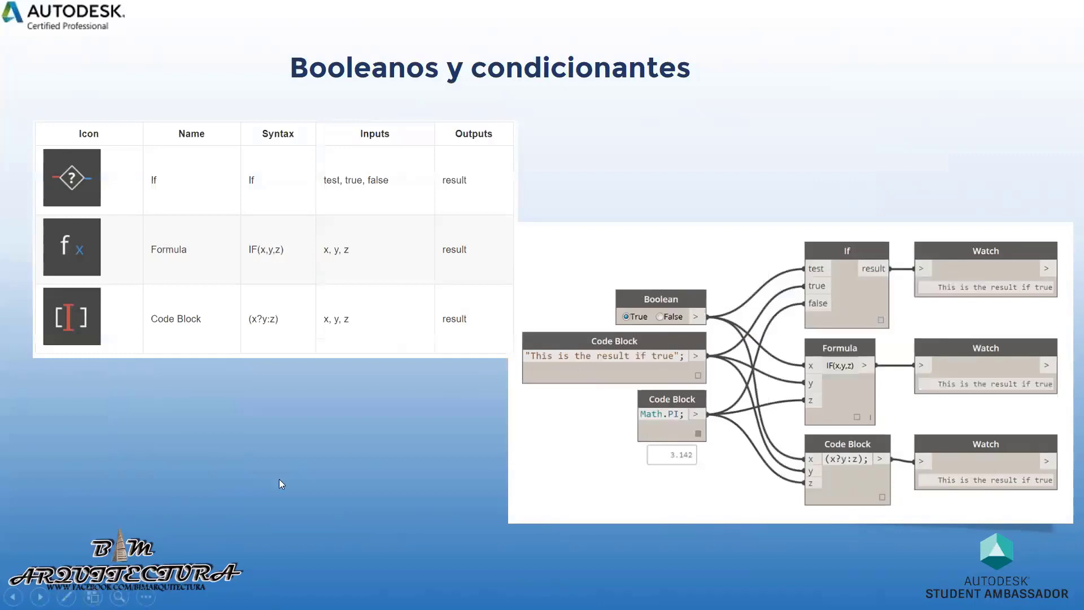
key(alt+Tab)
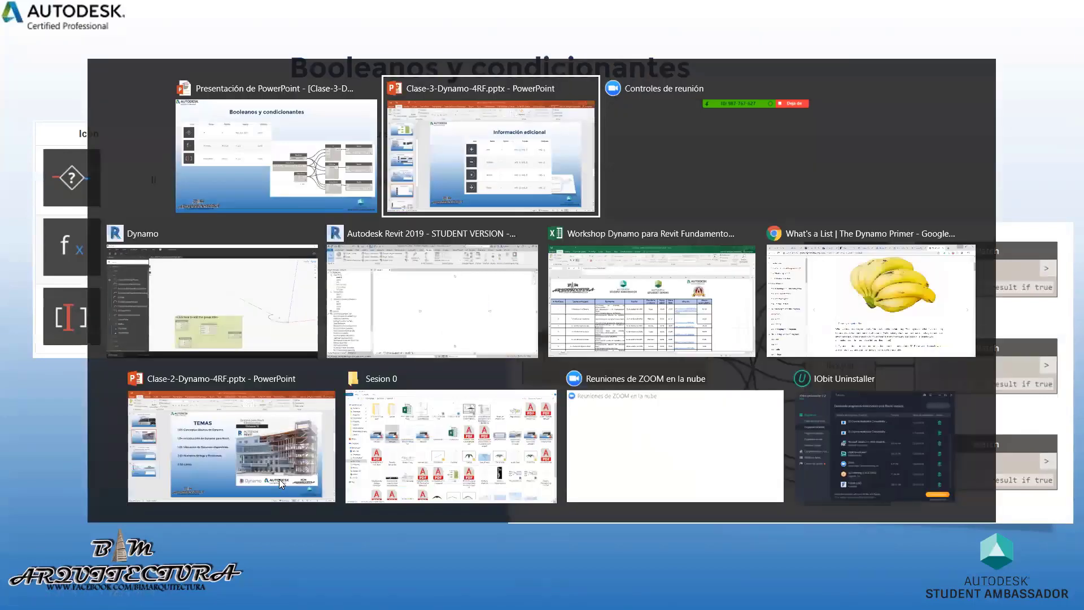
Step: Back in Dynamo, collapse the Geometry library category and expand Input
key(Tab)
key(Tab)
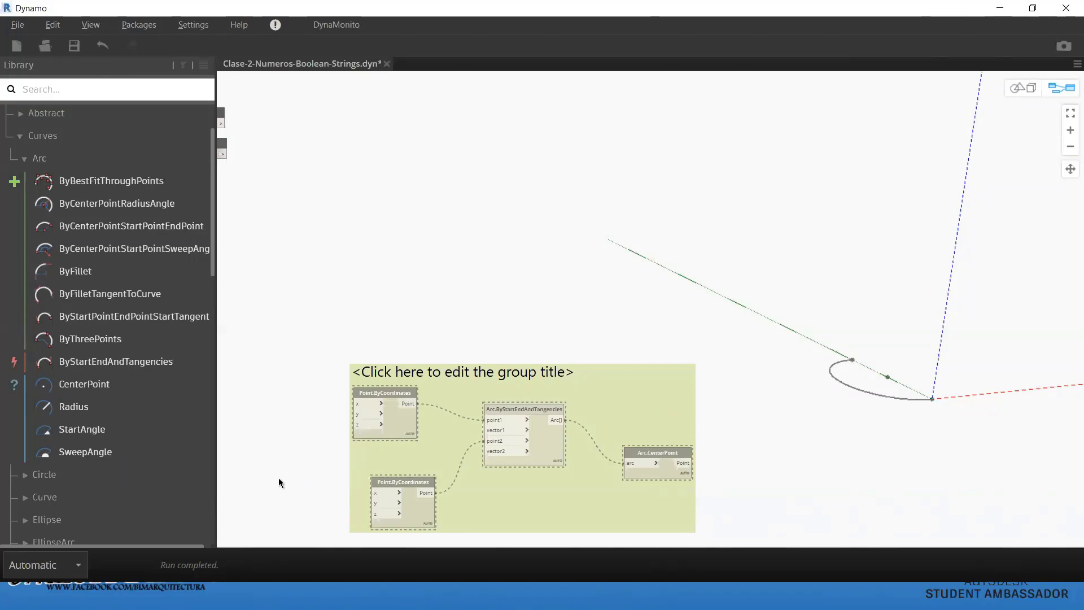
click(996, 14)
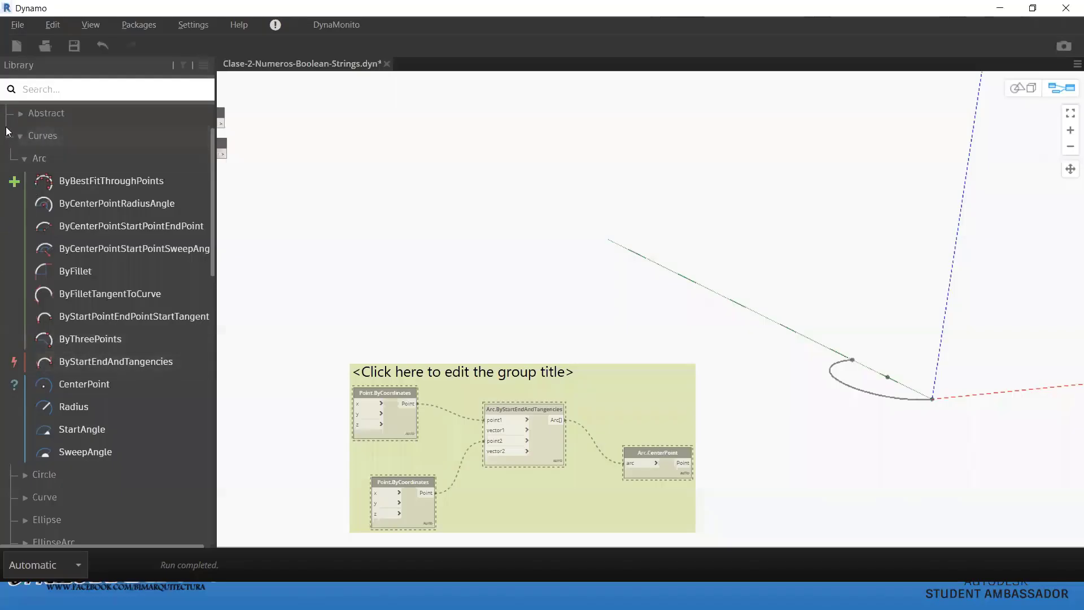
scroll(34, 158, up, 3)
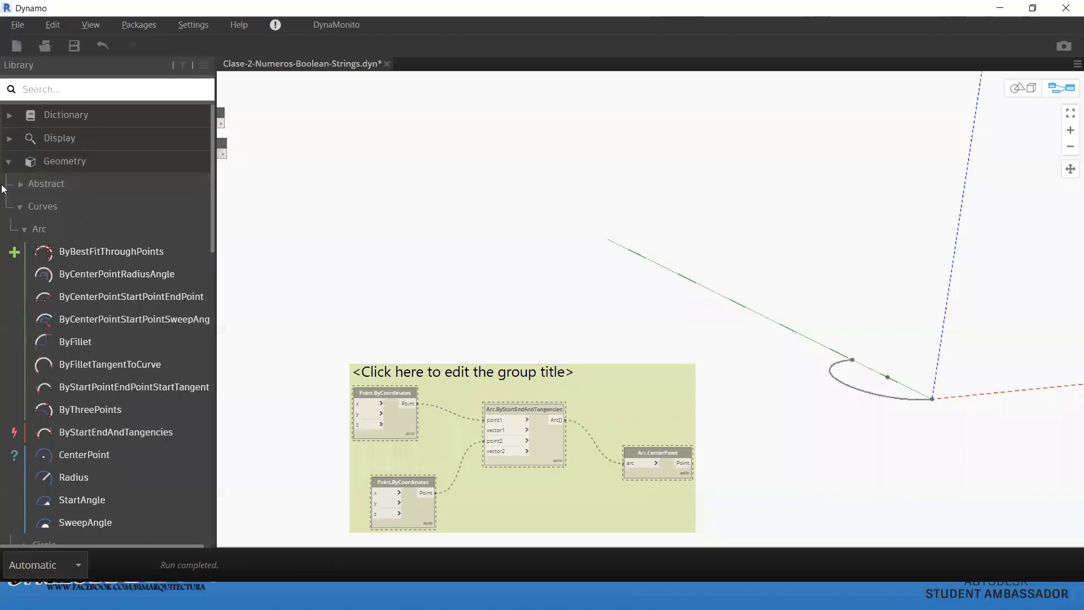
click(15, 162)
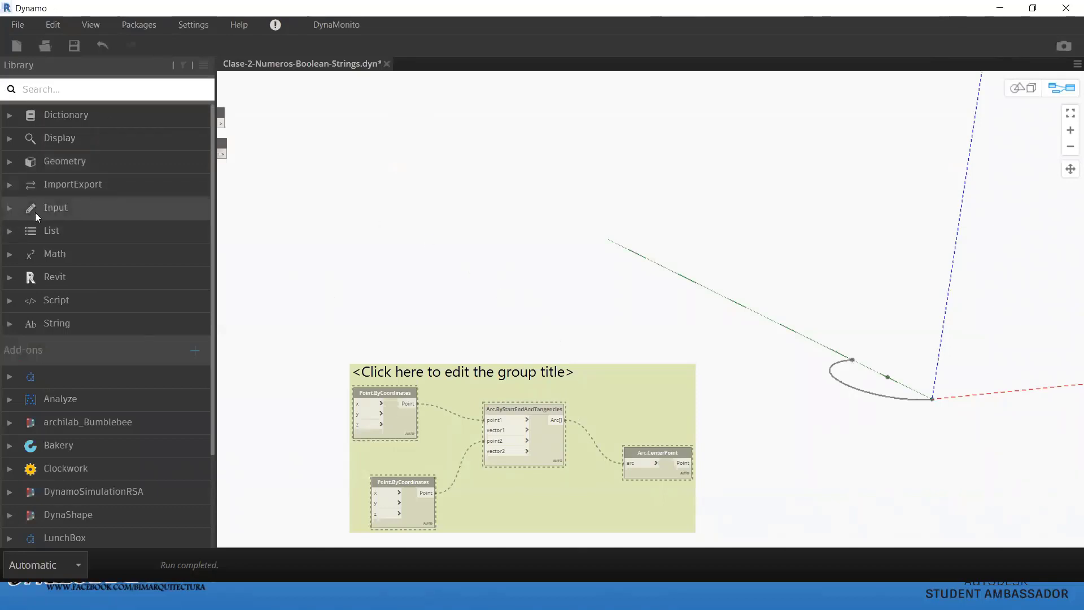
click(86, 206)
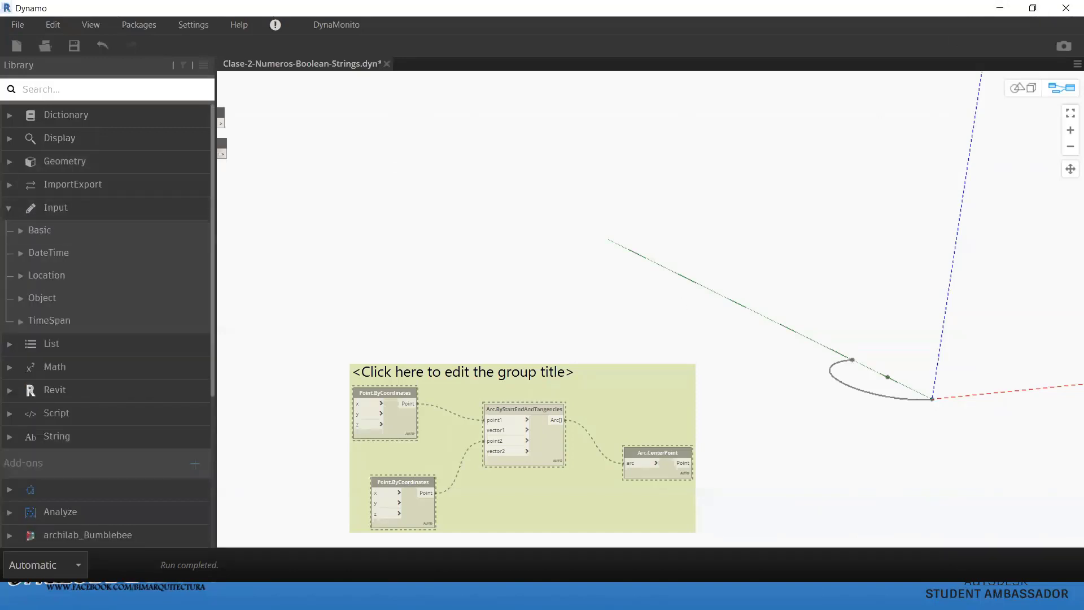
key(alt+Tab)
key(alt+Tab)
key(alt+Tab)
key(alt+Tab)
key(alt+Tab)
key(alt+Tab)
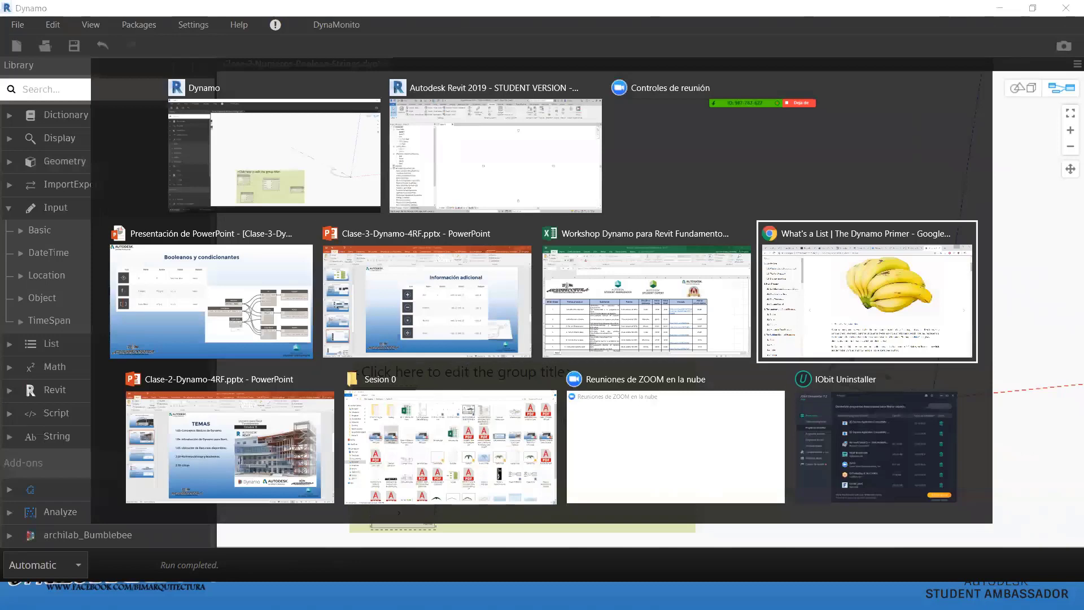
key(alt+Tab)
key(alt+Tab)
key(alt+Tab)
key(alt+Tab)
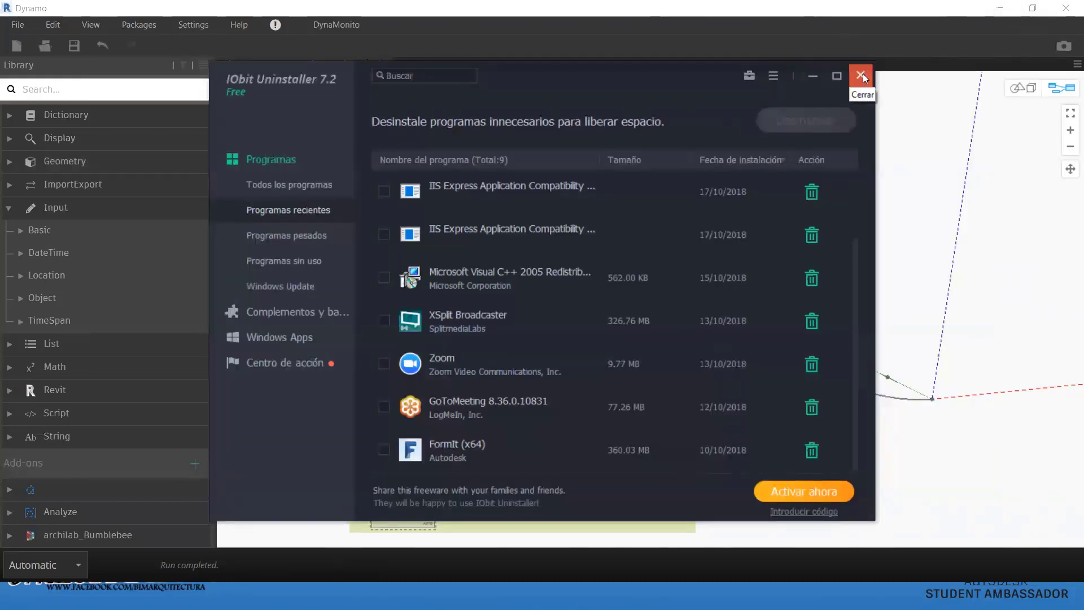
Step: Close IObit Uninstaller and minimize Dynamo, Revit, PowerPoint and File Explorer
click(860, 75)
click(999, 8)
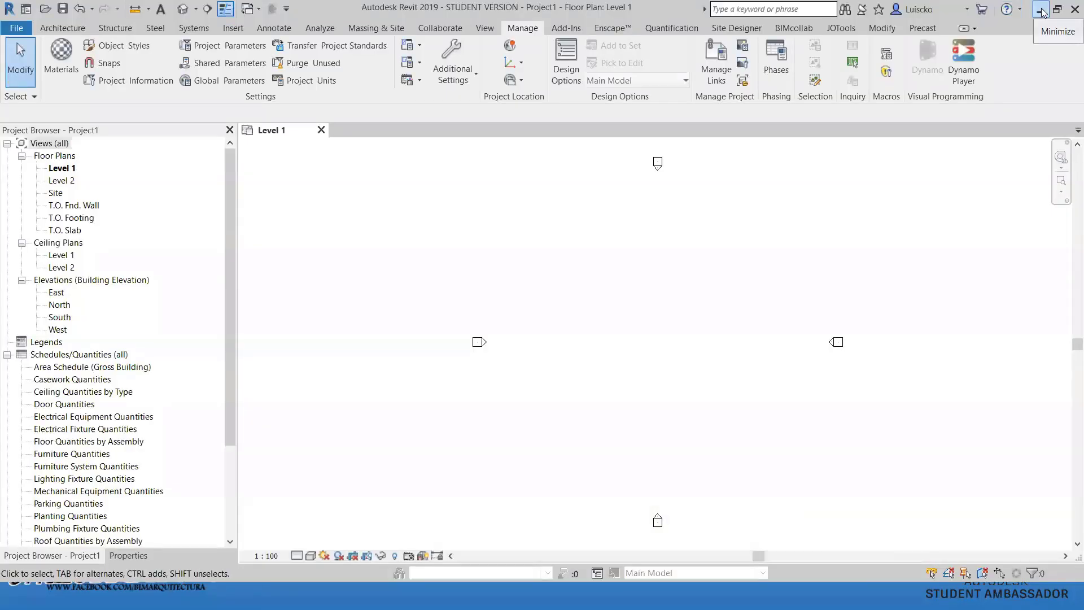
click(1041, 10)
key(Escape)
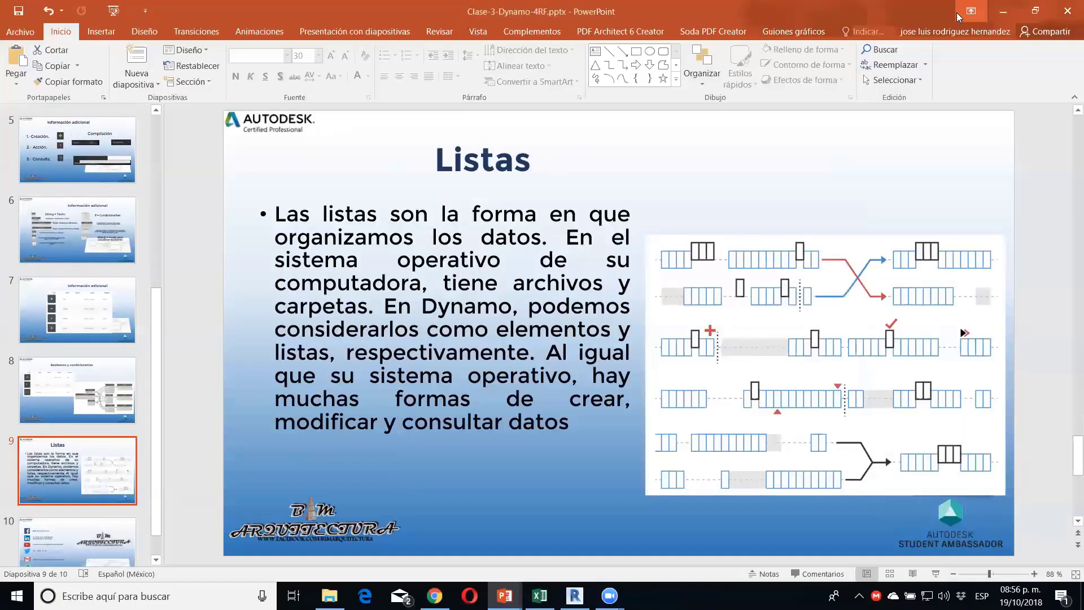
click(1002, 12)
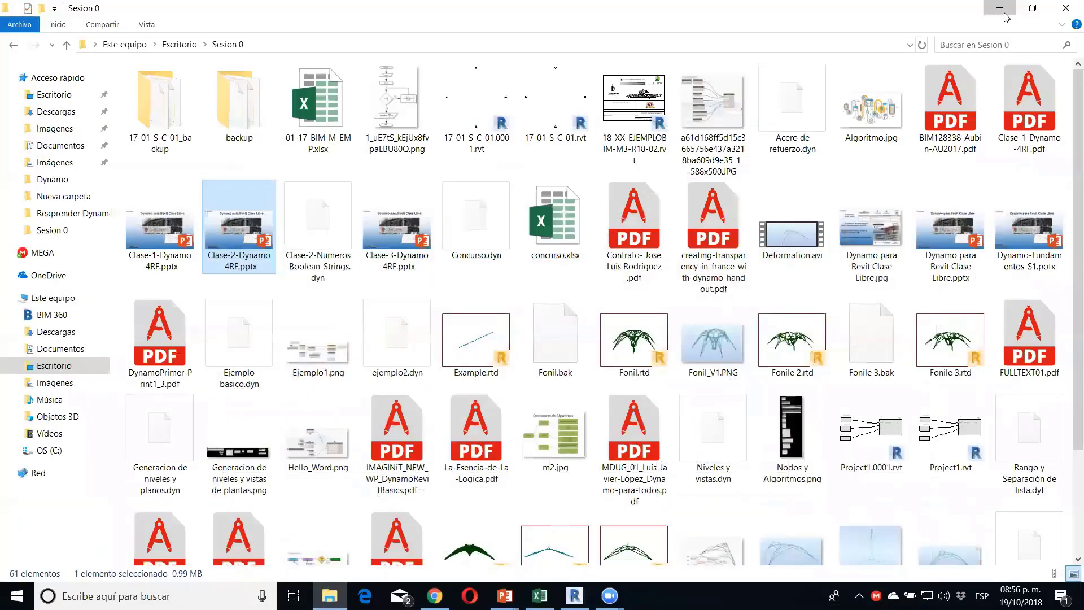
click(1003, 13)
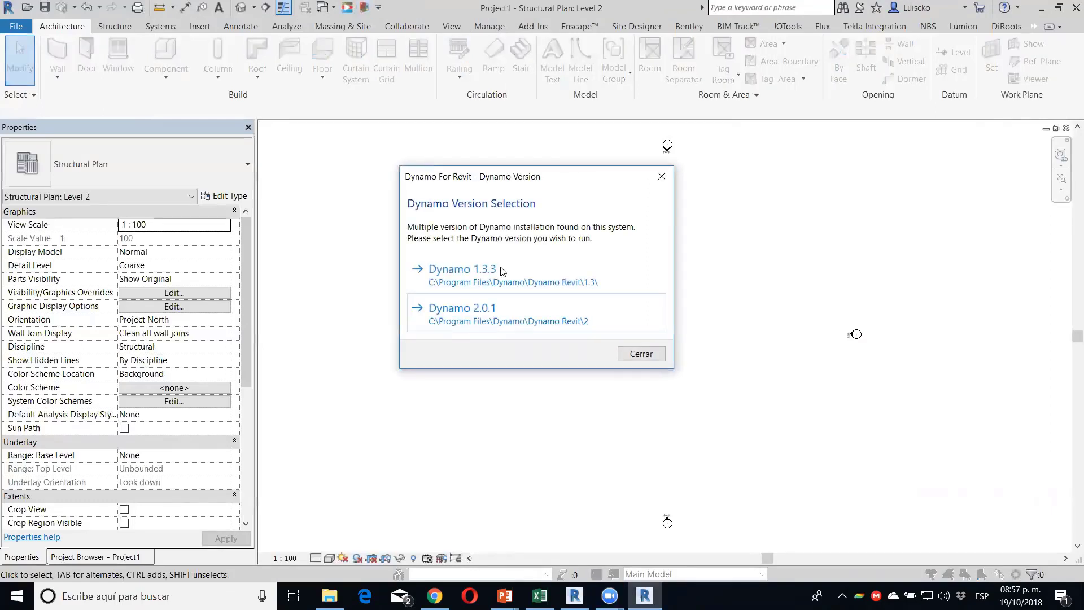
Step: Choose Dynamo 1.3.3 in the version selection dialog
click(501, 269)
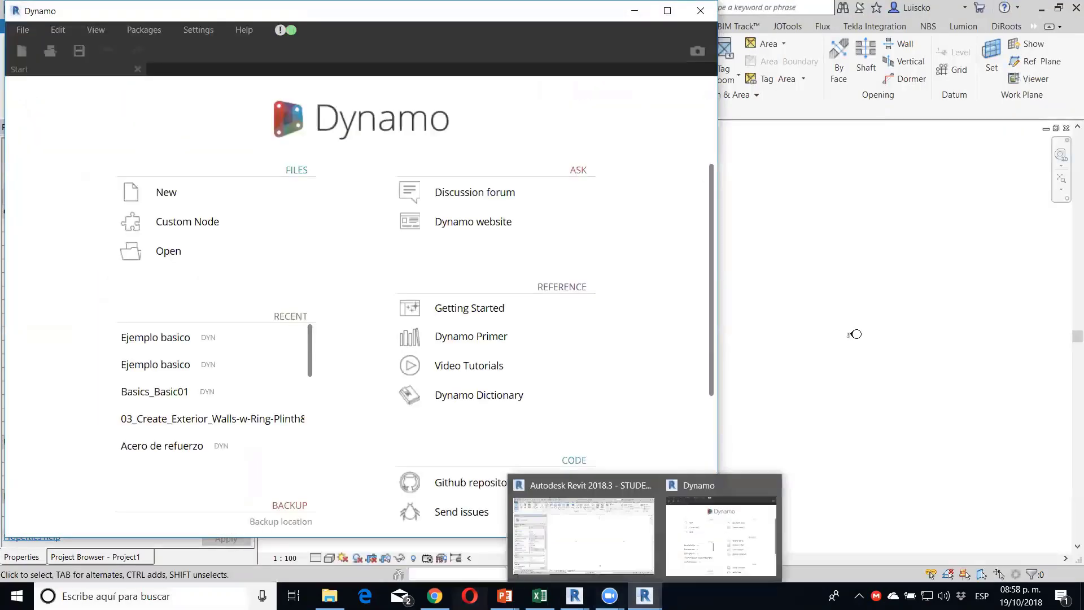
Step: Start a new blank Home graph and scroll through the node library
click(143, 193)
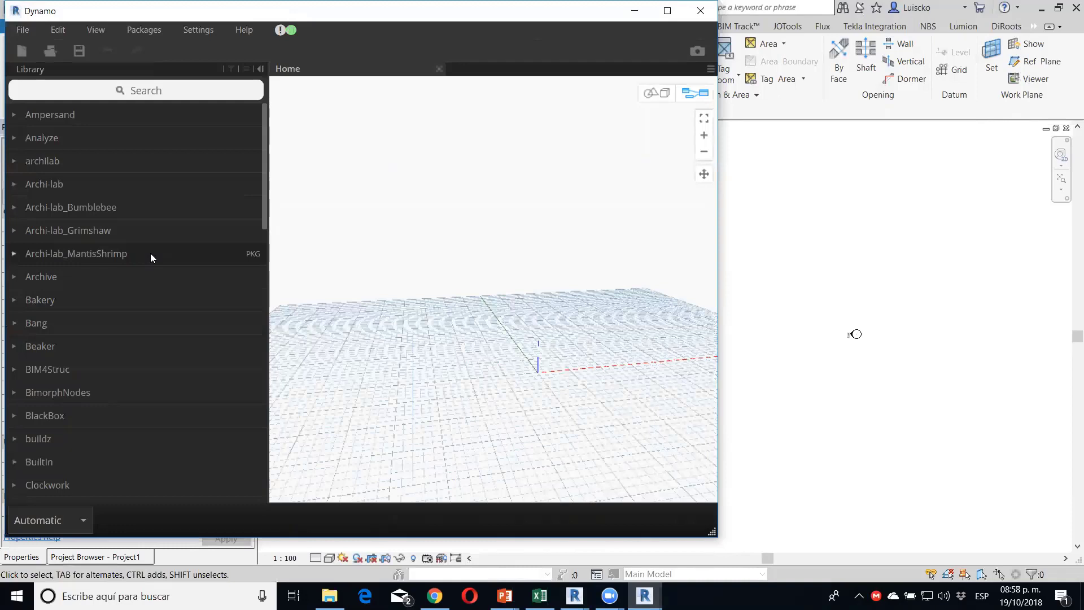
scroll(150, 253, down, 2)
scroll(141, 361, down, 3)
scroll(125, 345, down, 3)
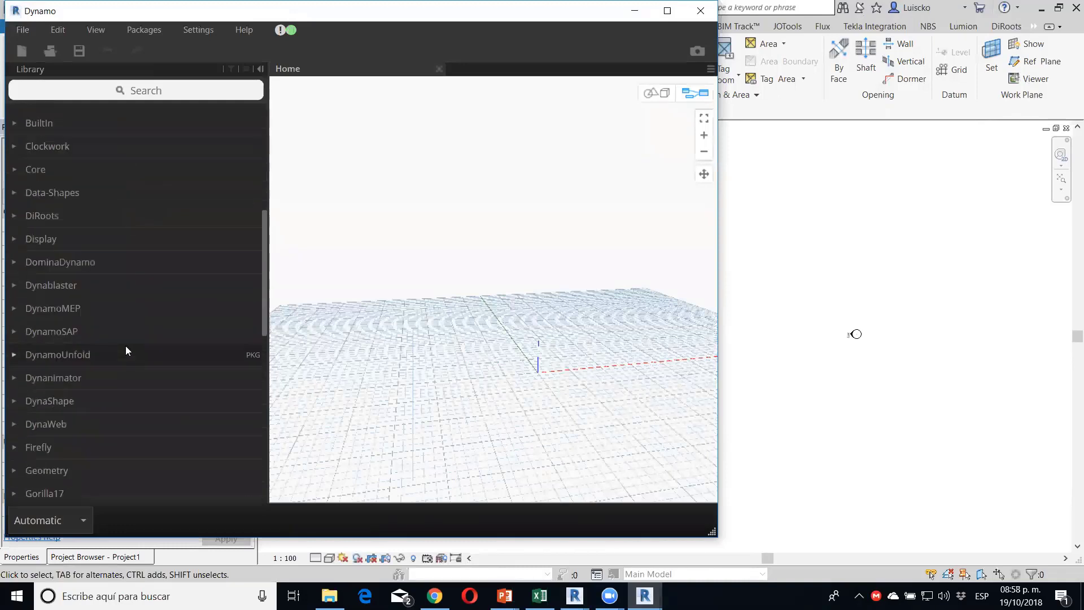
scroll(125, 346, down, 3)
scroll(125, 351, down, 3)
scroll(125, 351, down, 2)
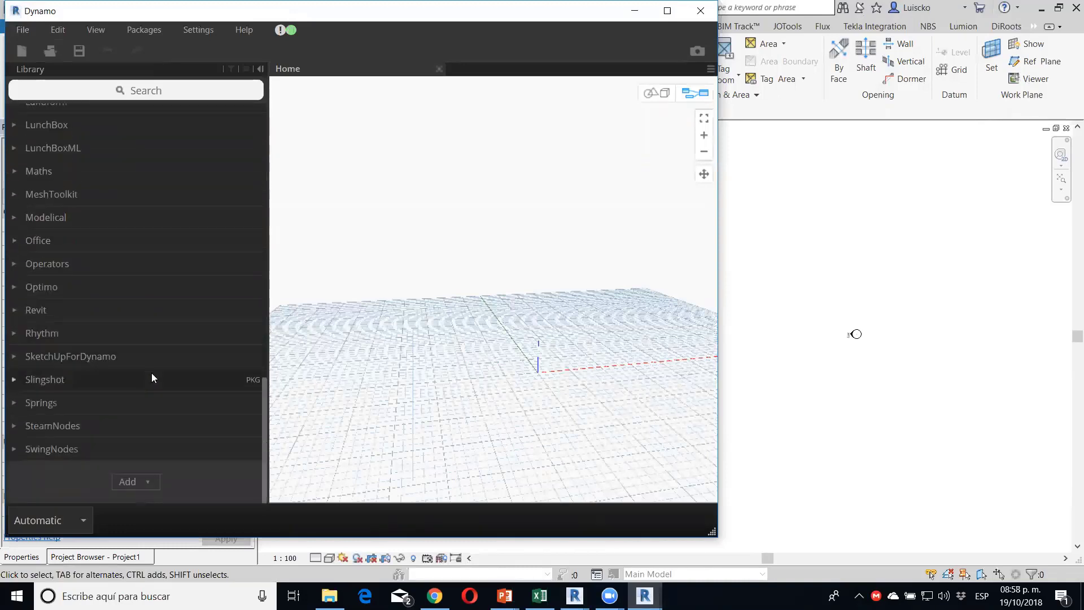
scroll(154, 285, up, 8)
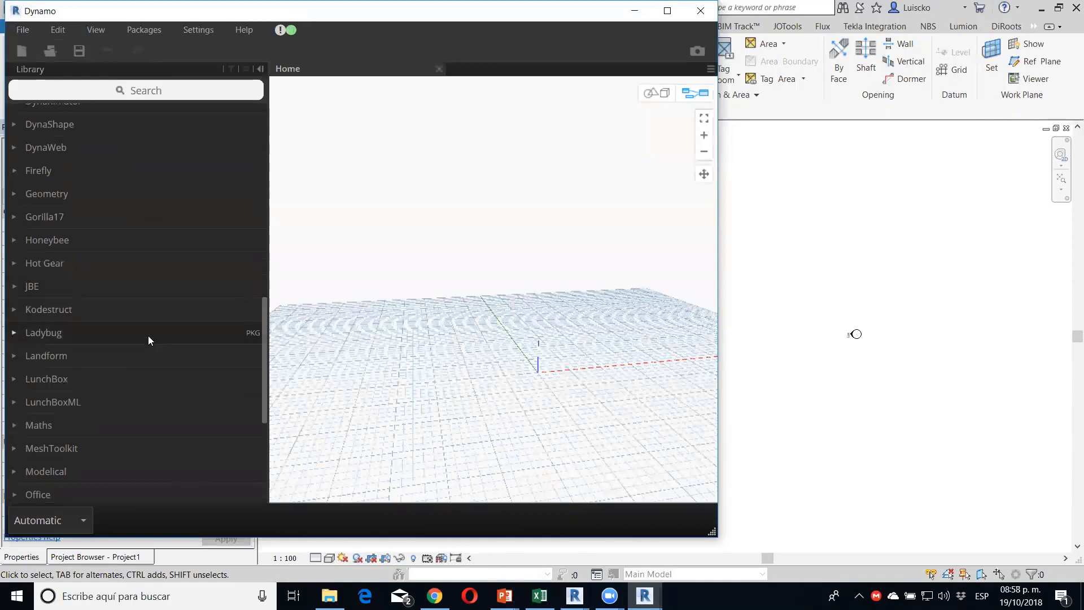
scroll(146, 321, up, 5)
scroll(135, 220, up, 1)
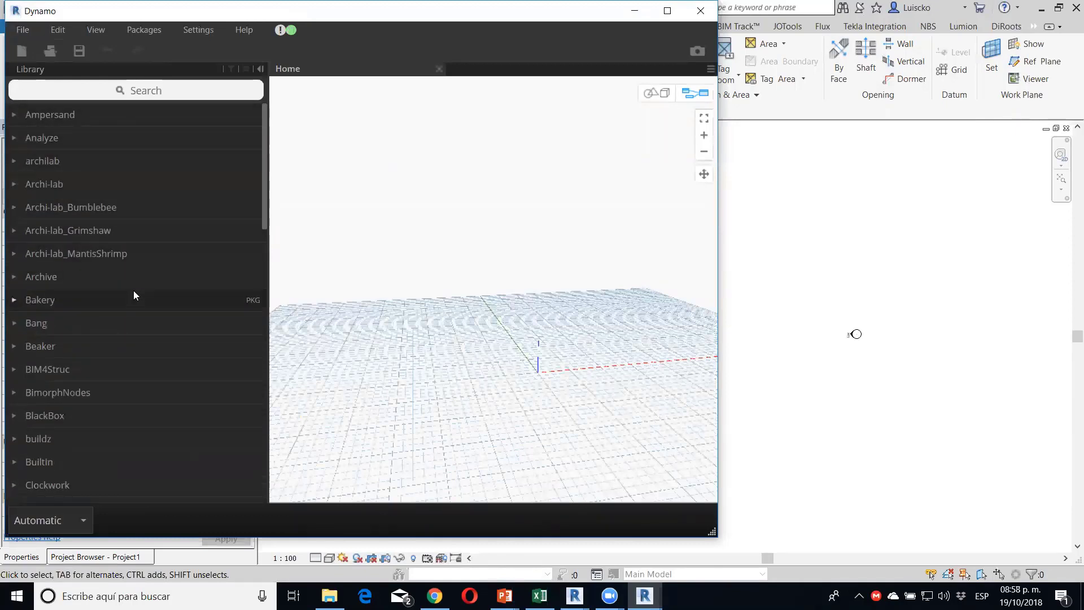
scroll(126, 318, down, 3)
scroll(126, 318, down, 3)
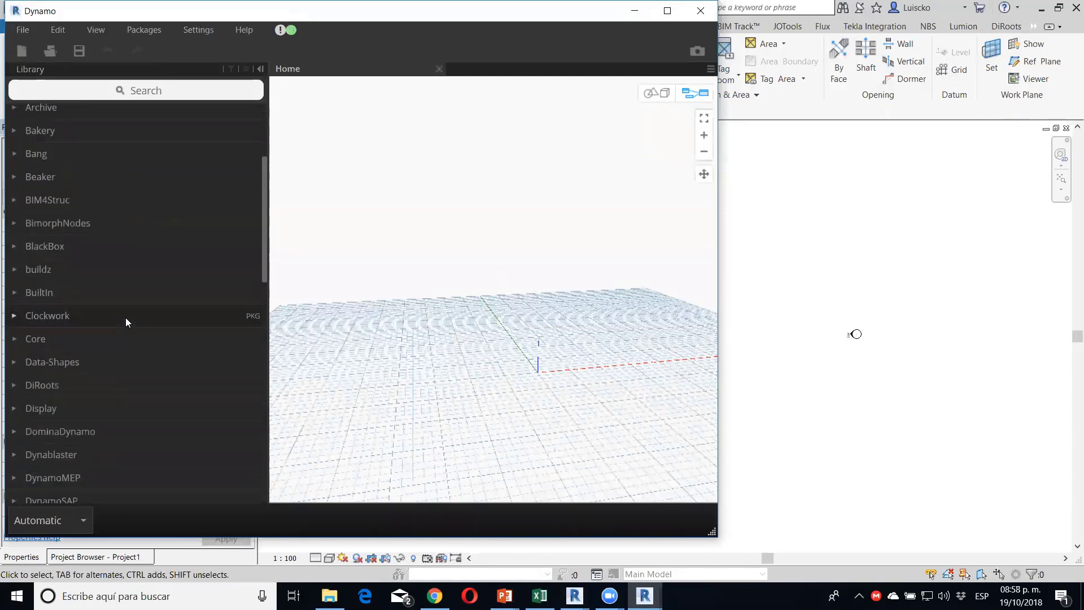
Step: Expand the Display and Operators categories of the library
click(91, 409)
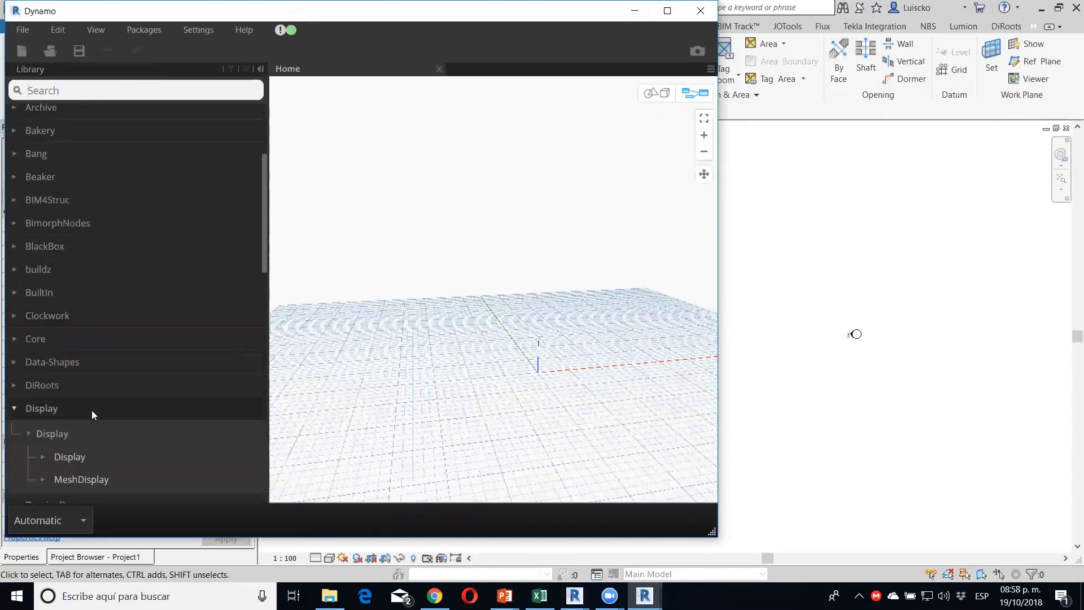
scroll(86, 299, down, 10)
click(87, 276)
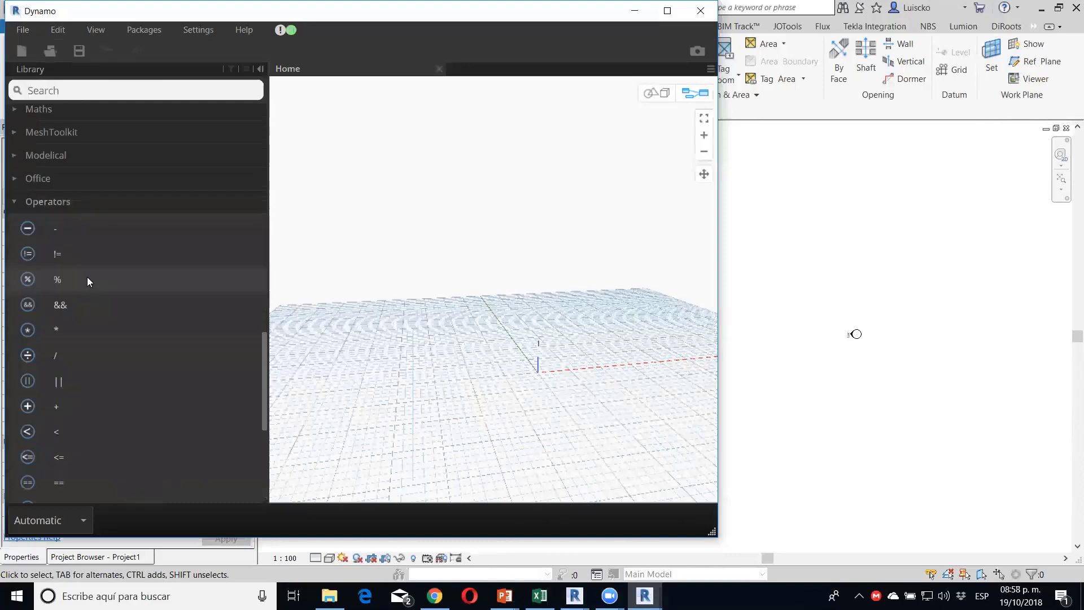
scroll(99, 266, down, 5)
scroll(98, 266, up, 3)
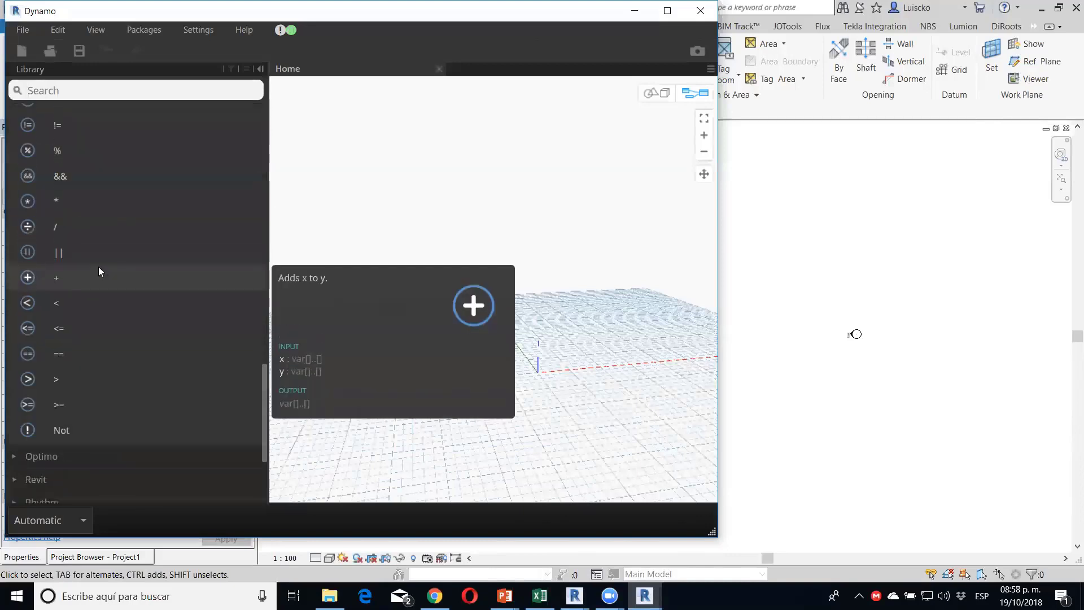
scroll(73, 200, up, 2)
scroll(80, 187, up, 2)
scroll(83, 198, up, 8)
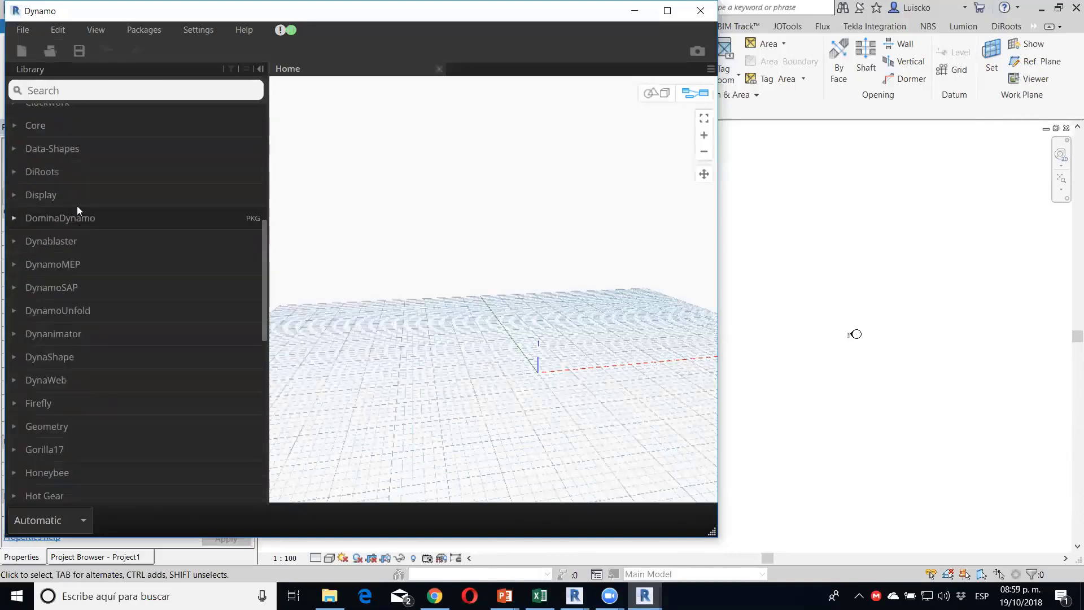
Step: Expand Core and reveal its Input nodes such as Code Block
click(89, 127)
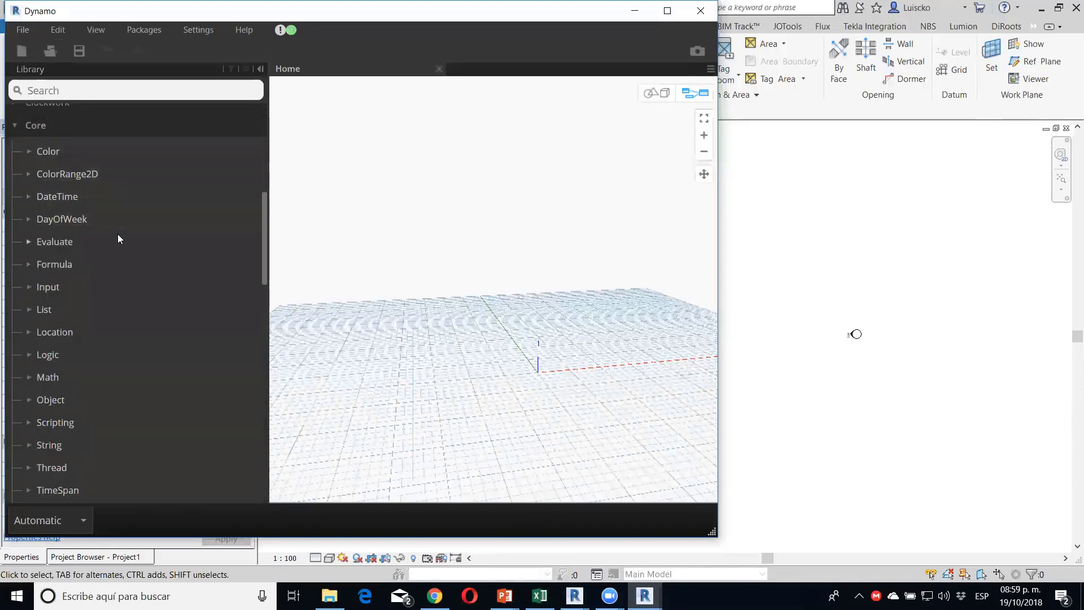
scroll(117, 234, up, 2)
scroll(117, 234, up, 2)
scroll(118, 234, up, 2)
scroll(107, 372, down, 2)
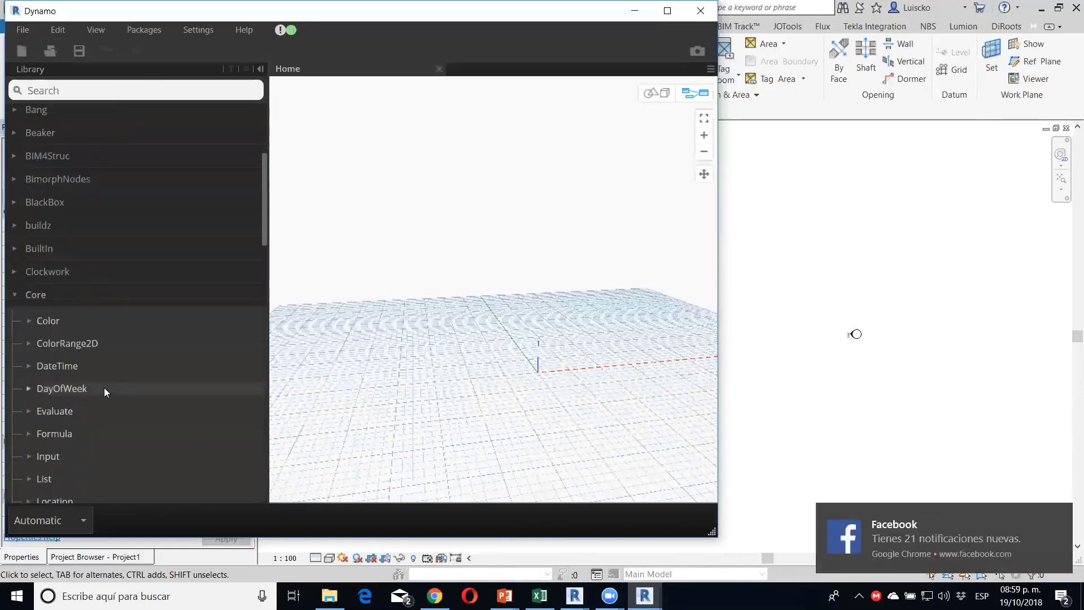
scroll(110, 362, down, 2)
scroll(84, 340, down, 3)
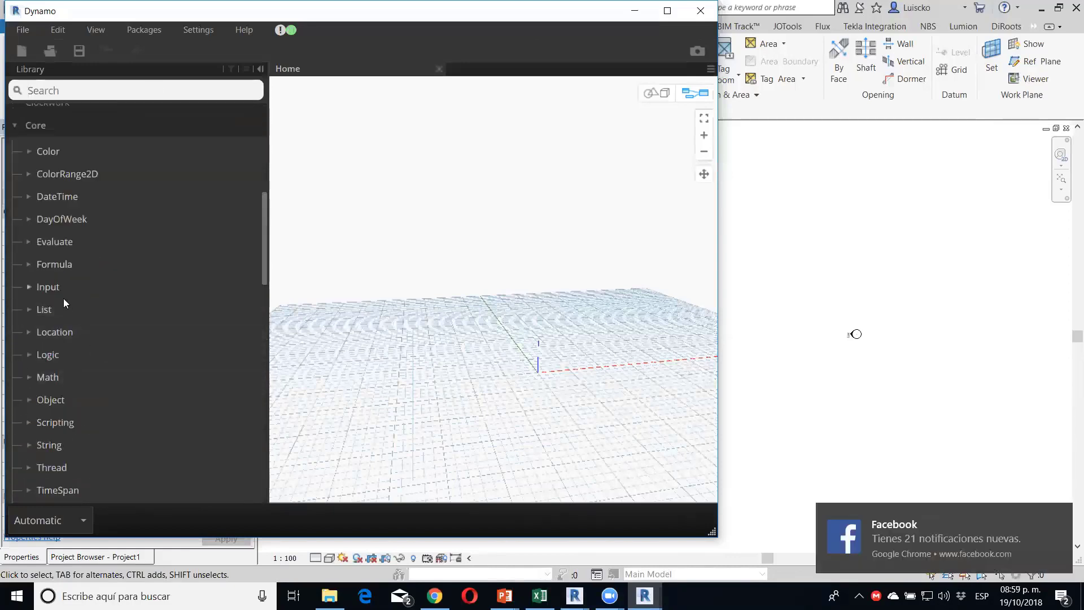
click(53, 288)
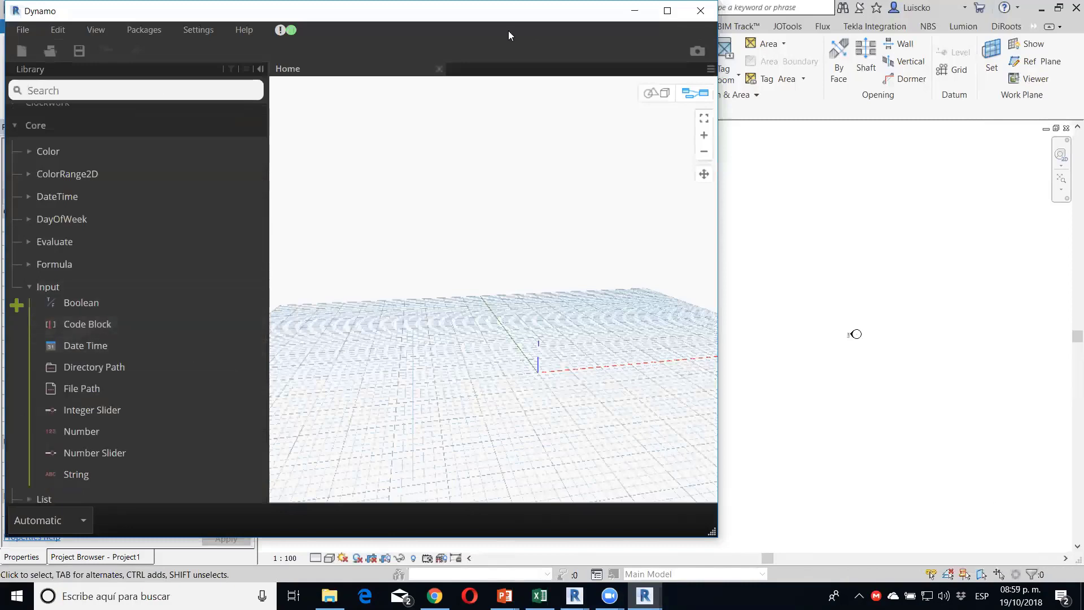
mouse_move(643, 594)
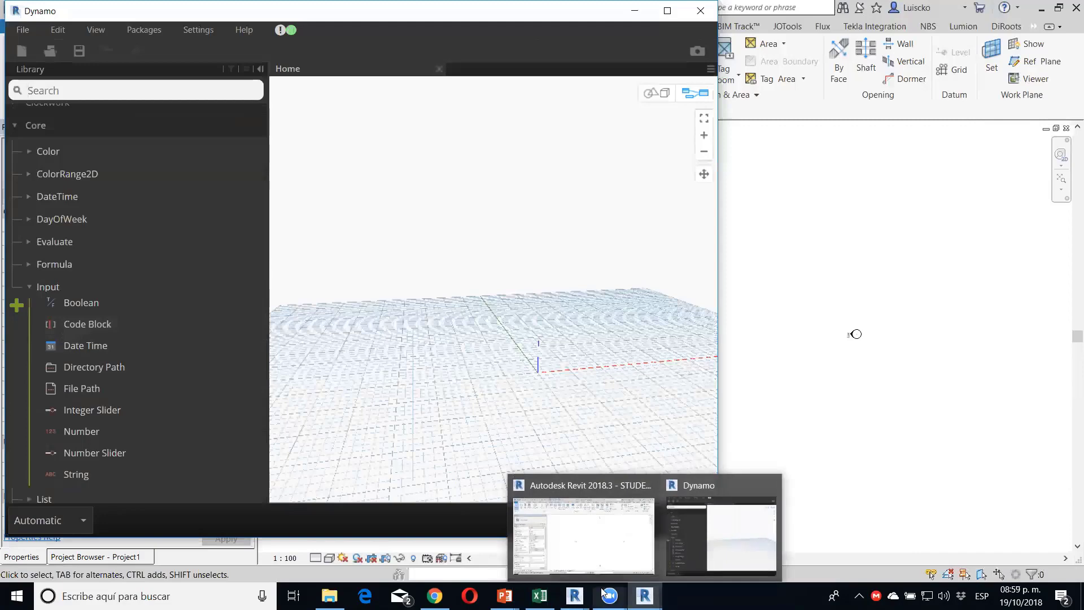
Step: In the full Dynamo graph, expand Input > Basic and place then delete a test Boolean node
click(614, 532)
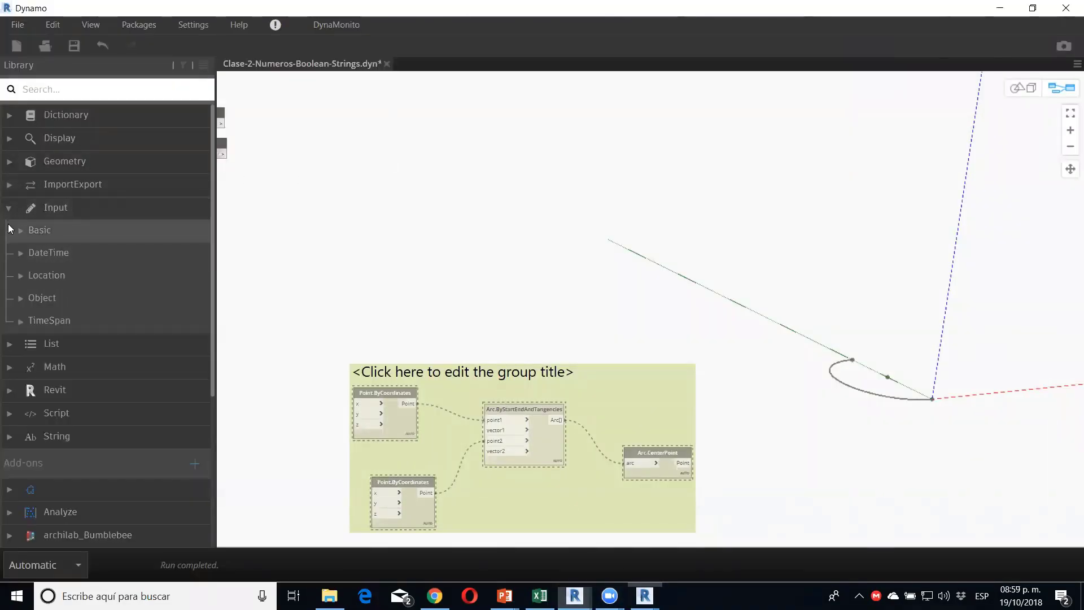
click(41, 229)
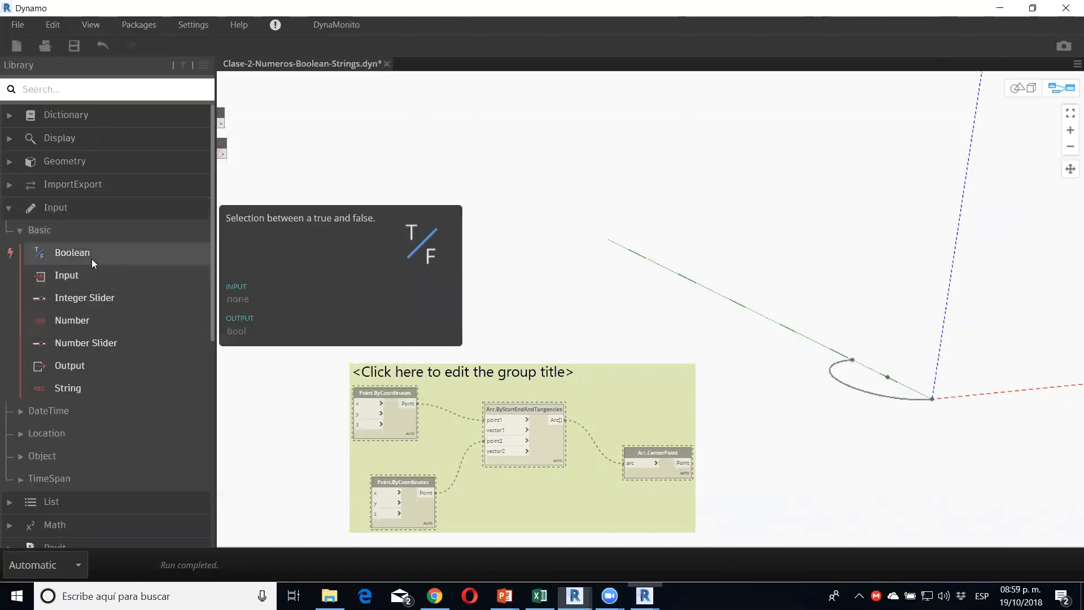
drag(92, 259, 729, 361)
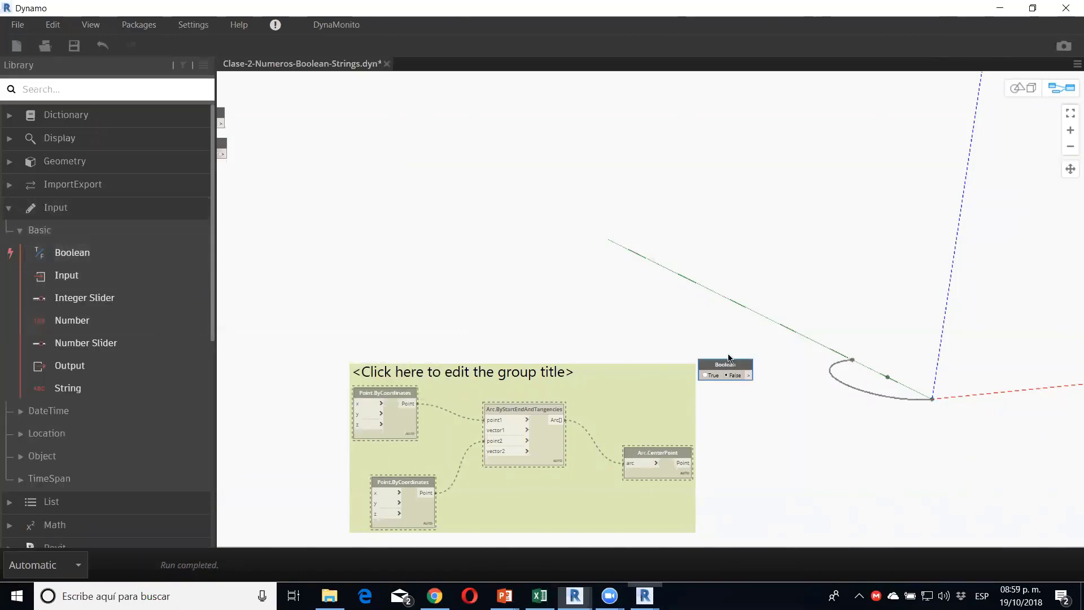
drag(588, 285, 343, 219)
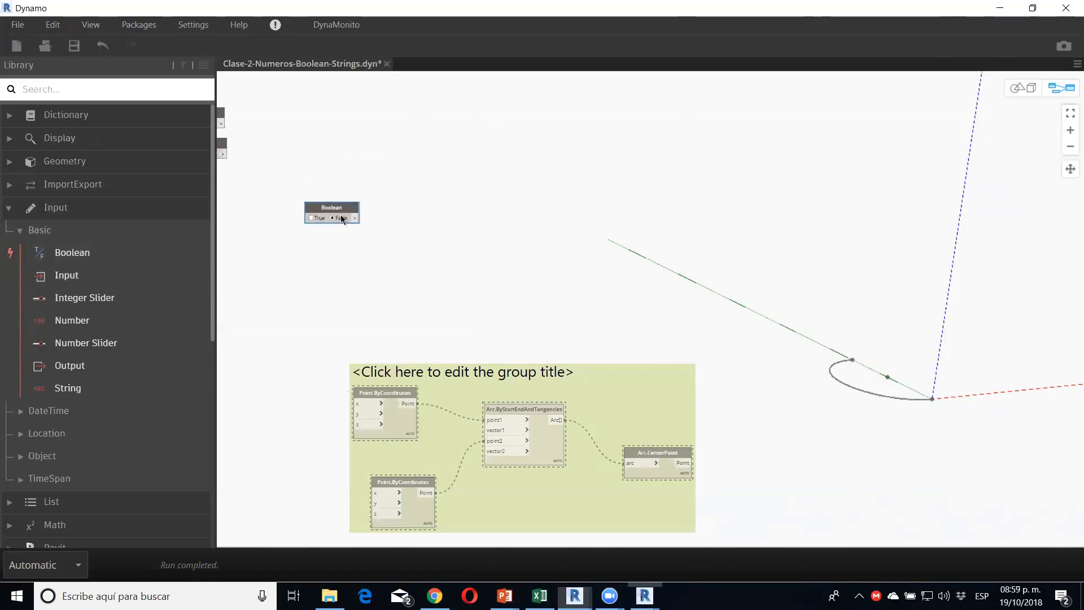
key(Delete)
Step: Add an Input node near the centre and pan to the column of input nodes
click(73, 272)
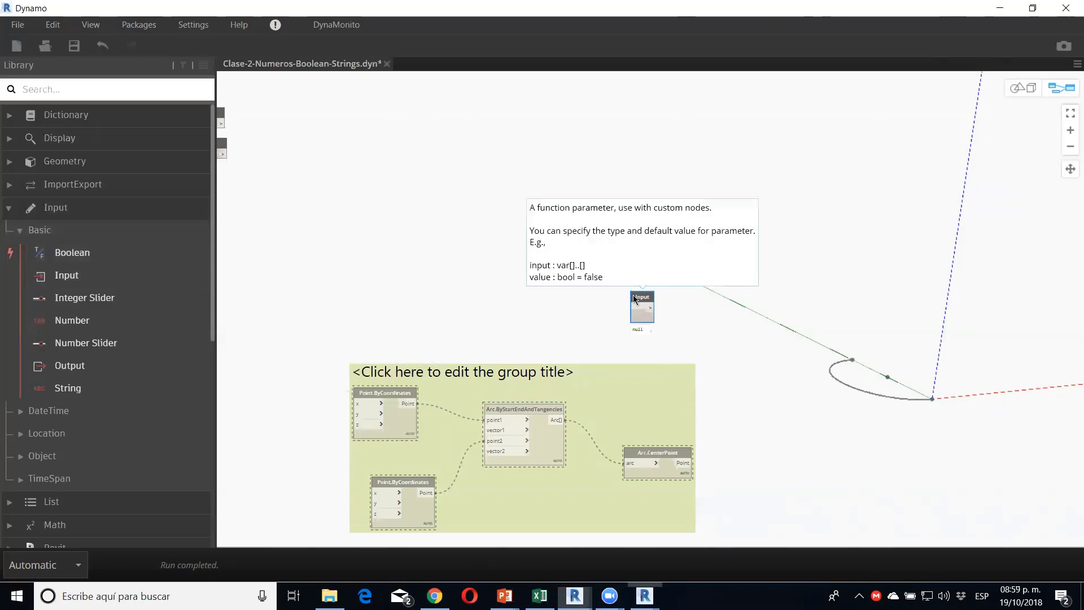
drag(634, 298, 365, 247)
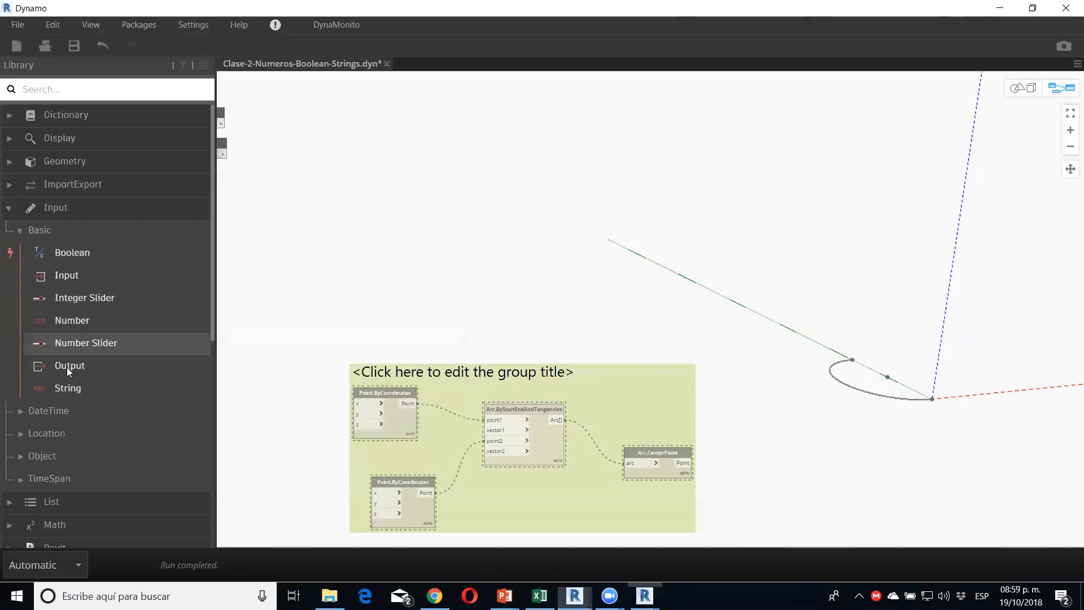
middle_drag(296, 227, 662, 325)
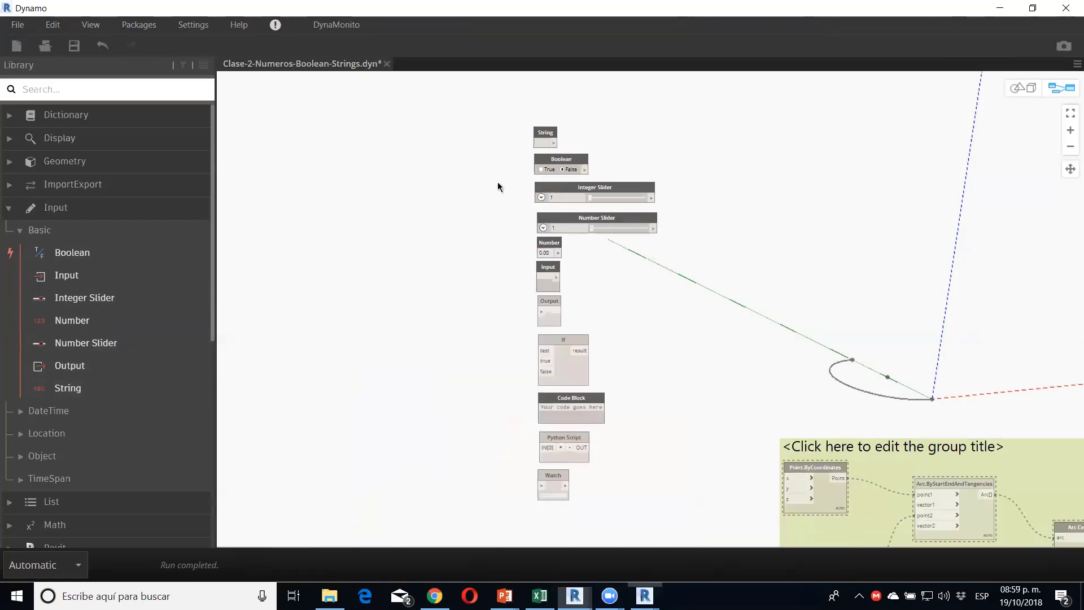
Step: Bring the String node into view and move it higher on the canvas
scroll(498, 186, up, 3)
middle_drag(567, 220, 584, 324)
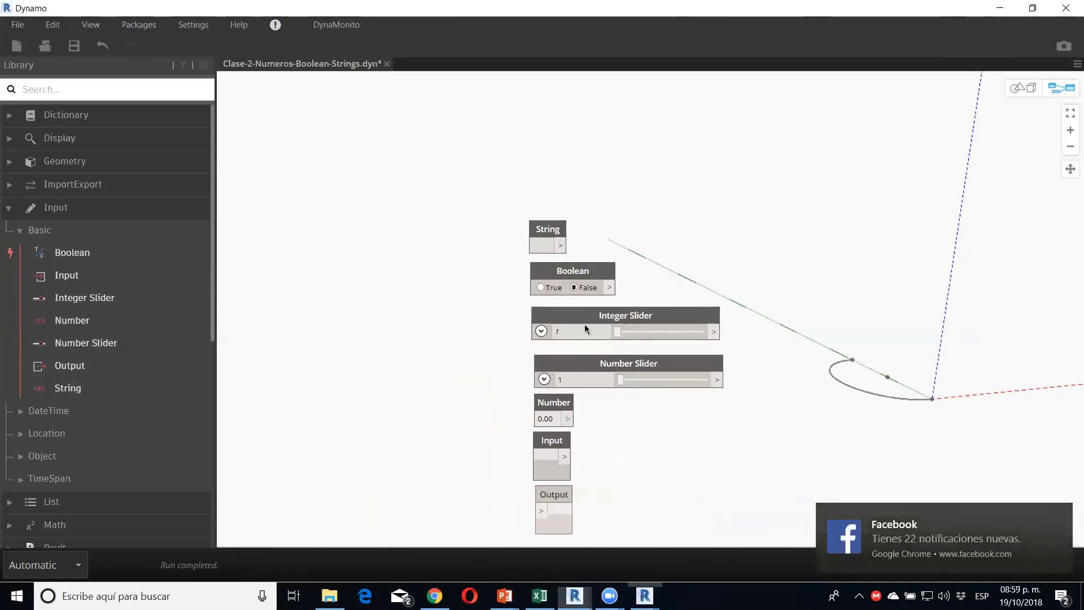
click(536, 245)
scroll(503, 215, up, 3)
drag(548, 228, 543, 151)
Step: Enter 'Este es un ejemplo de un string' in the String node and move it left
click(524, 176)
text(E)
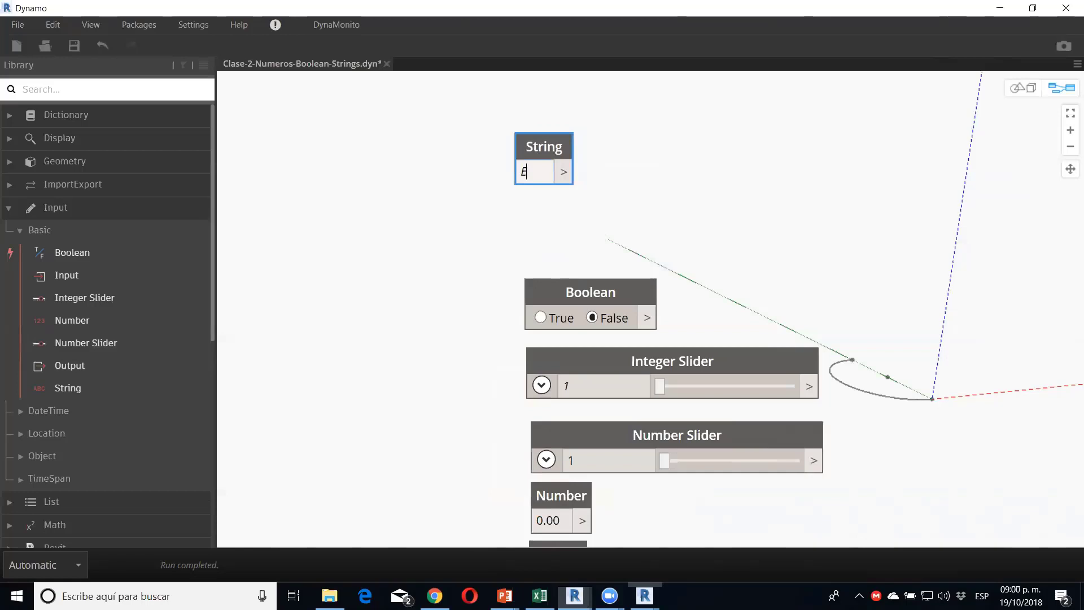
text(ste es un ej)
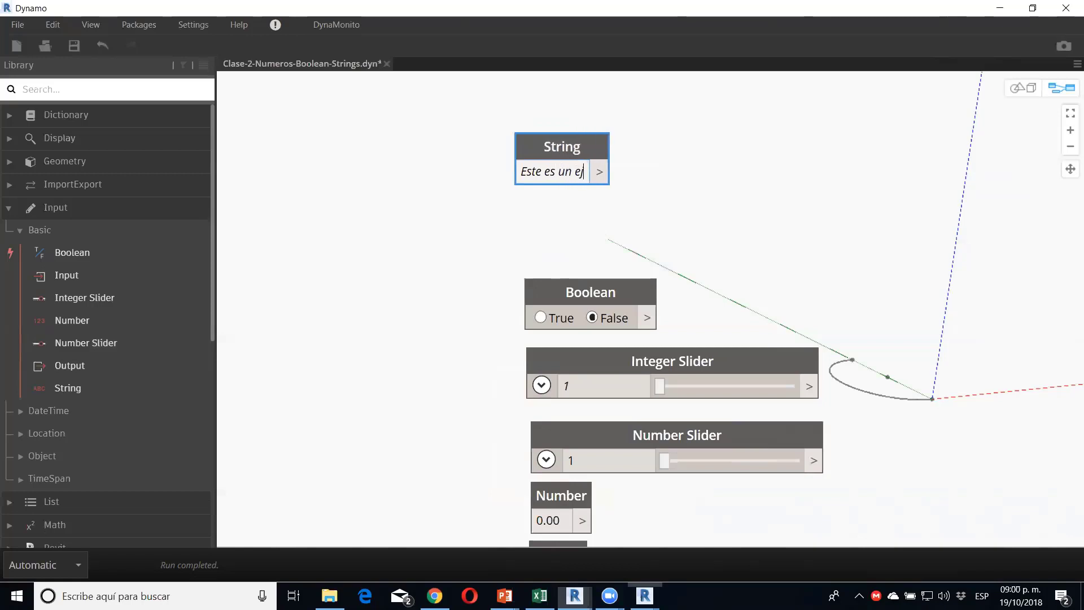
text(emplo de un )
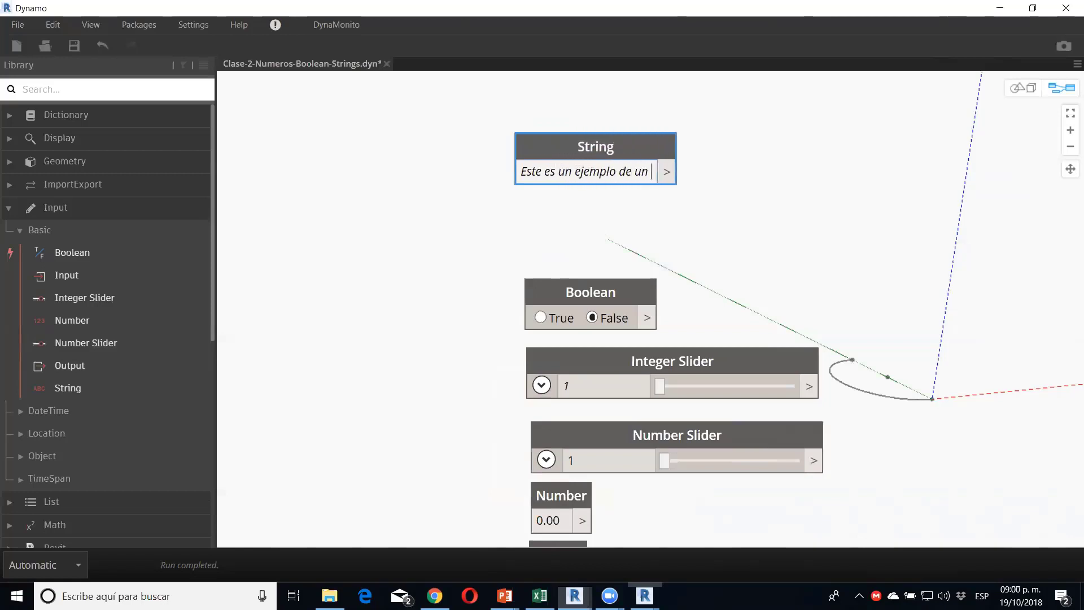
text(string)
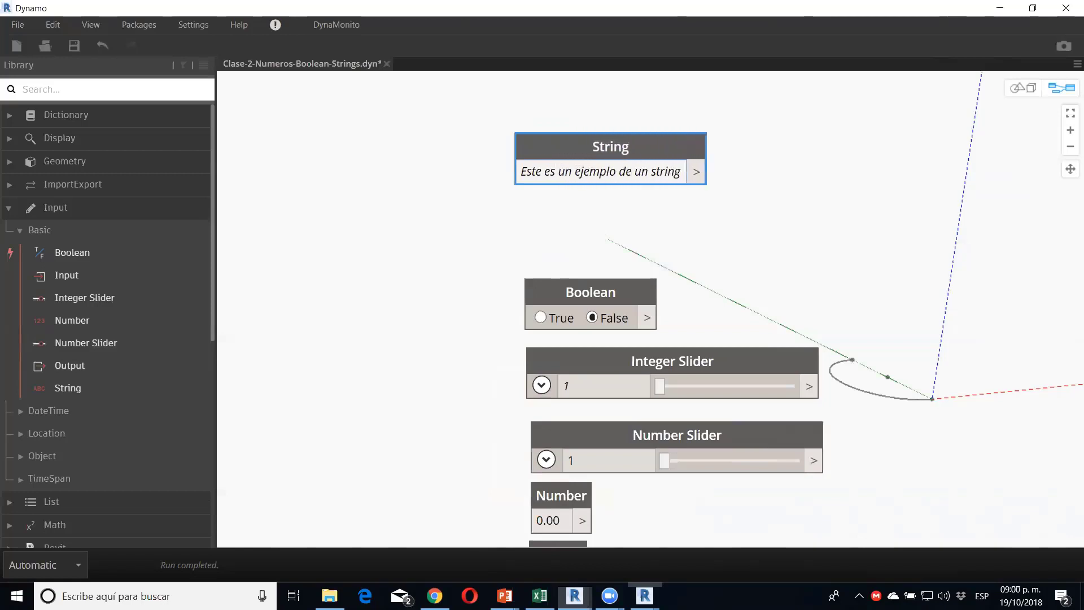
click(596, 227)
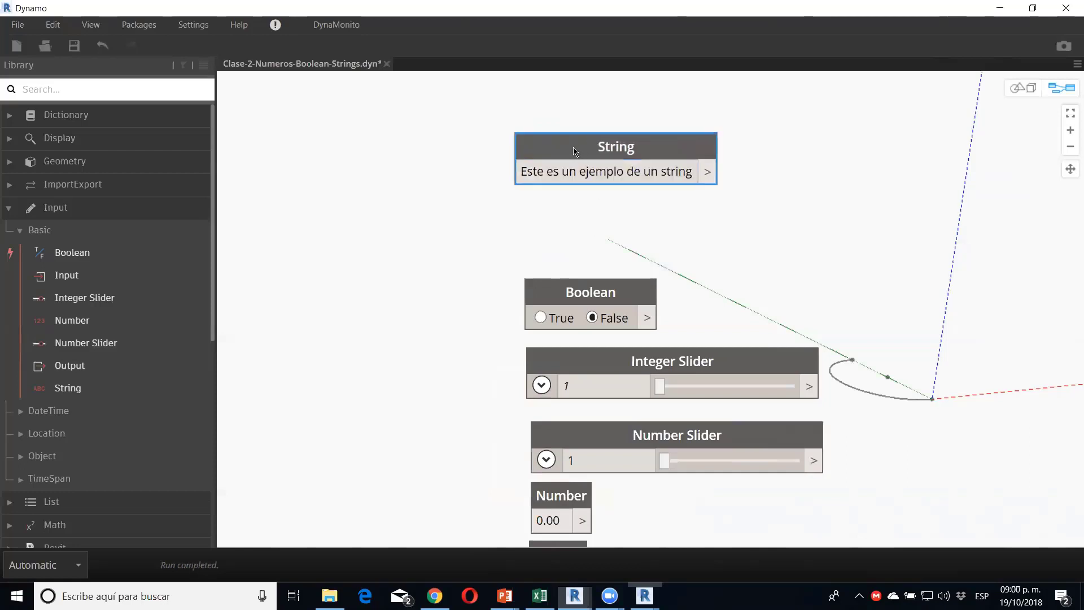
drag(585, 159, 372, 153)
Step: Add a Watch node and wire the String node's output into it
right_click(789, 179)
text(w)
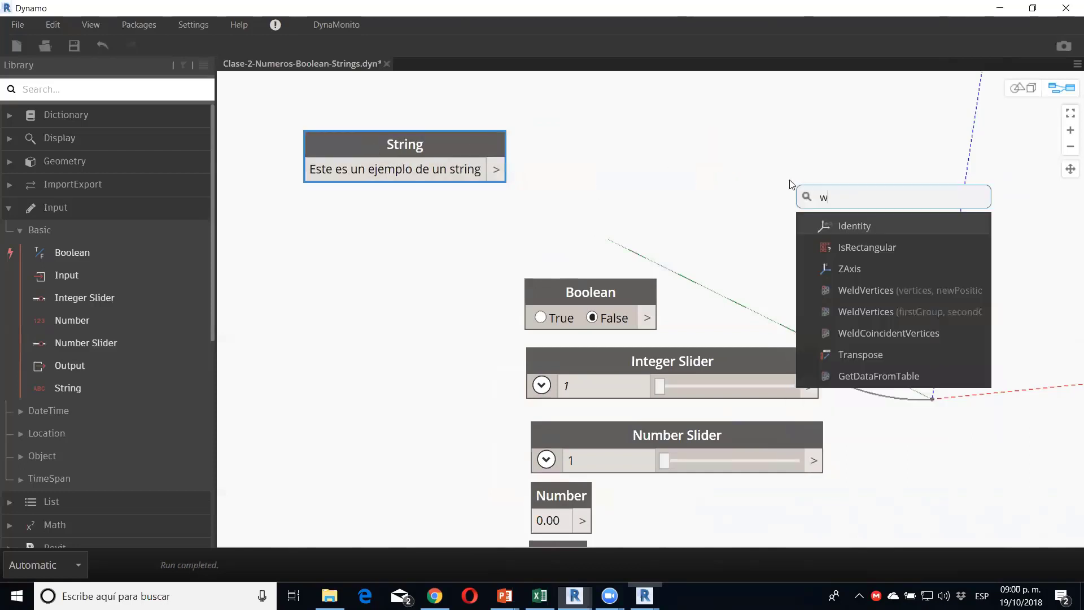
text(atch)
key(Return)
right_click(739, 180)
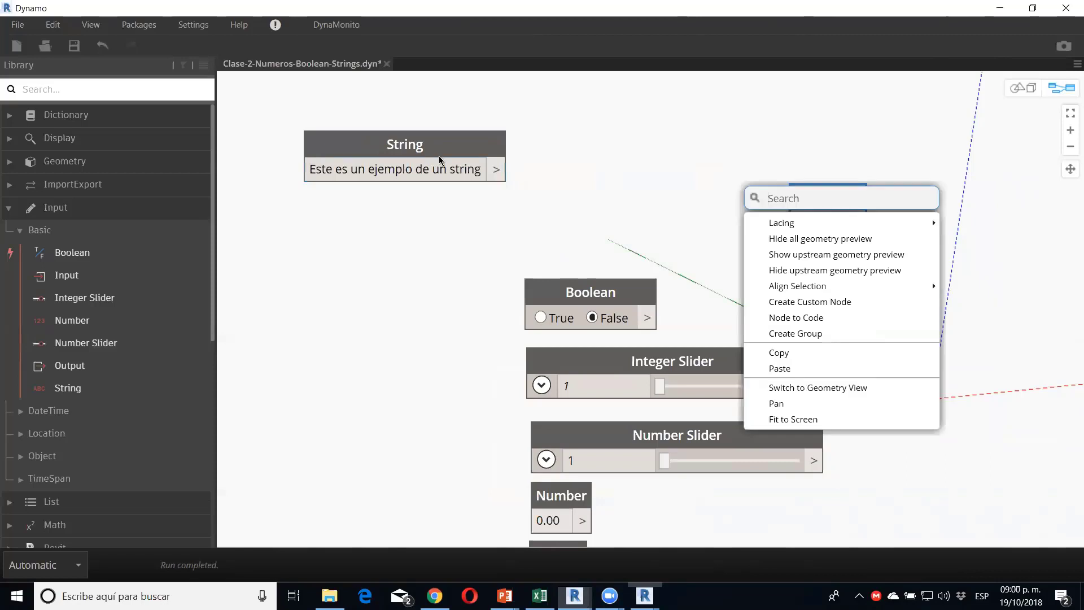
click(490, 167)
mouse_move(496, 169)
mouse_down()
mouse_move(758, 198)
mouse_move(793, 224)
mouse_move(791, 109)
mouse_up()
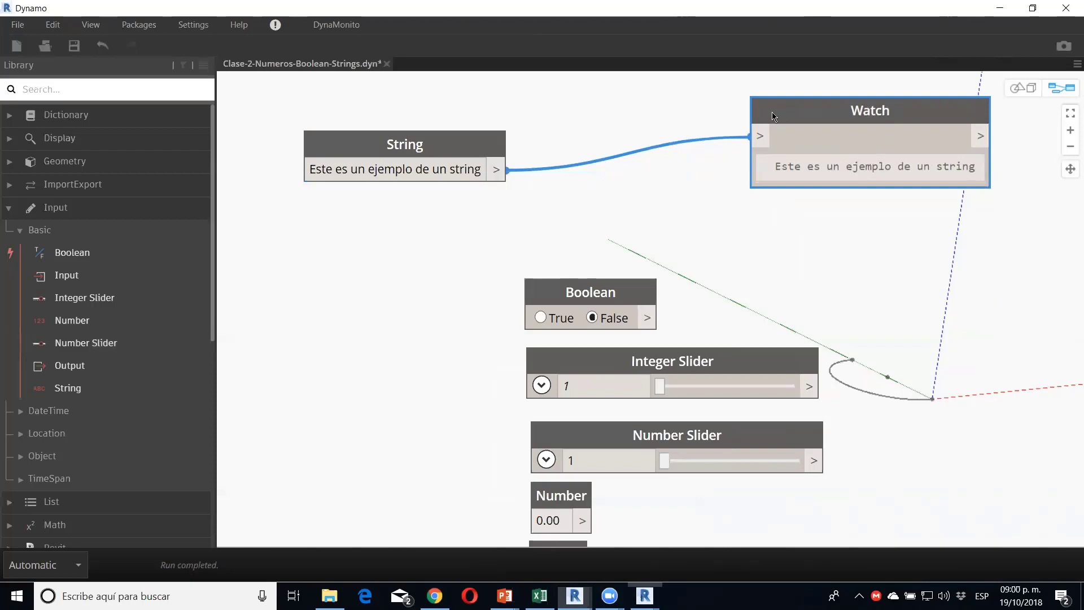
Step: Duplicate that Watch and wire the Boolean node into the copy so it shows false
middle_drag(701, 302, 588, 283)
drag(459, 277, 315, 263)
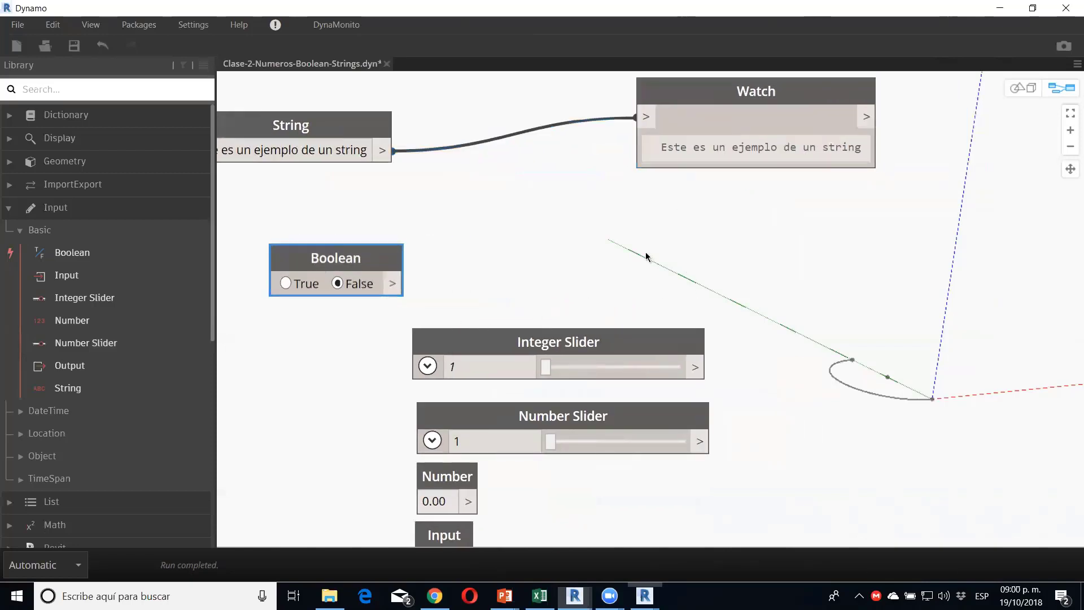
middle_drag(670, 206, 808, 207)
drag(807, 207, 764, 151)
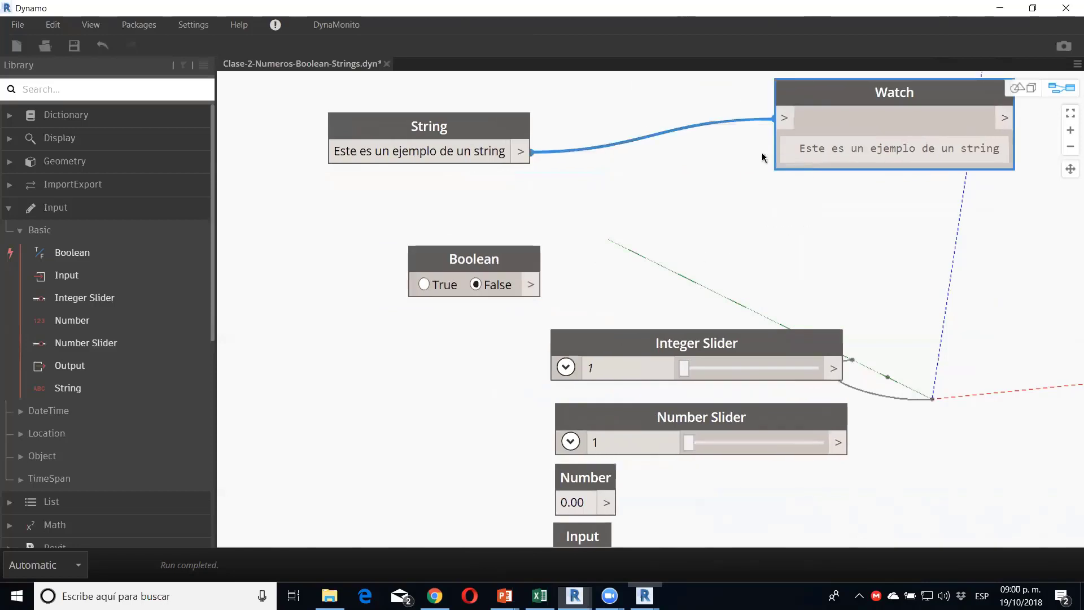
key(ctrl+c)
key(ctrl+v)
drag(754, 370, 700, 220)
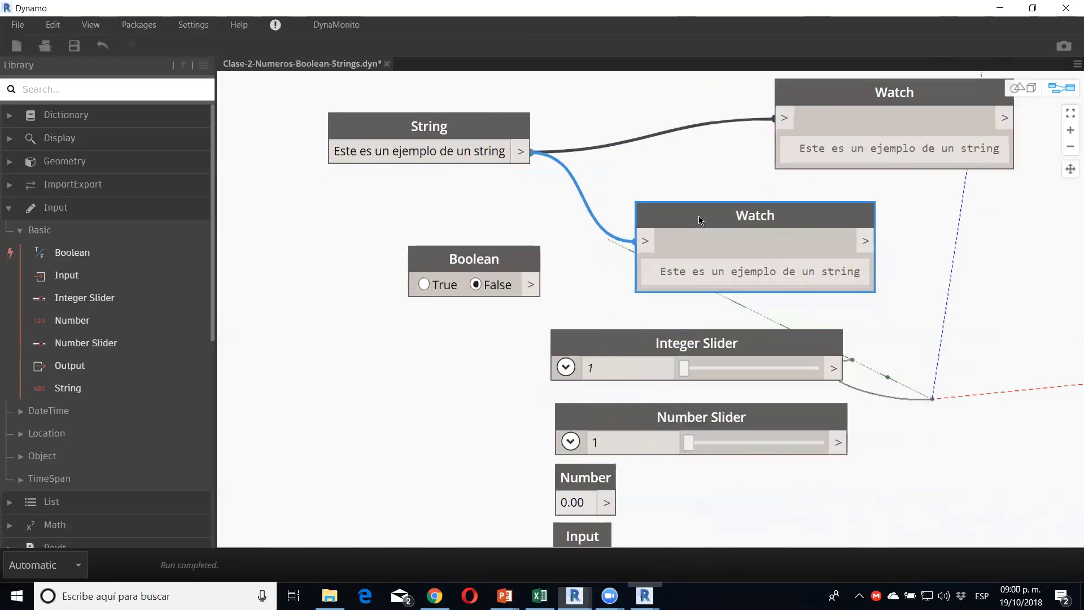
drag(530, 284, 644, 241)
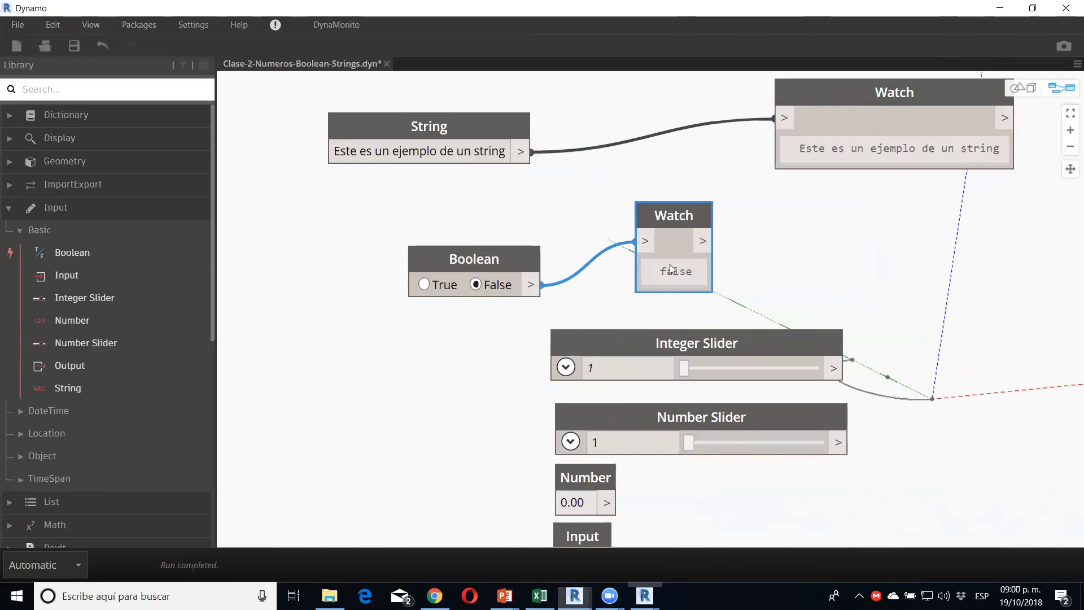
middle_drag(835, 266, 855, 215)
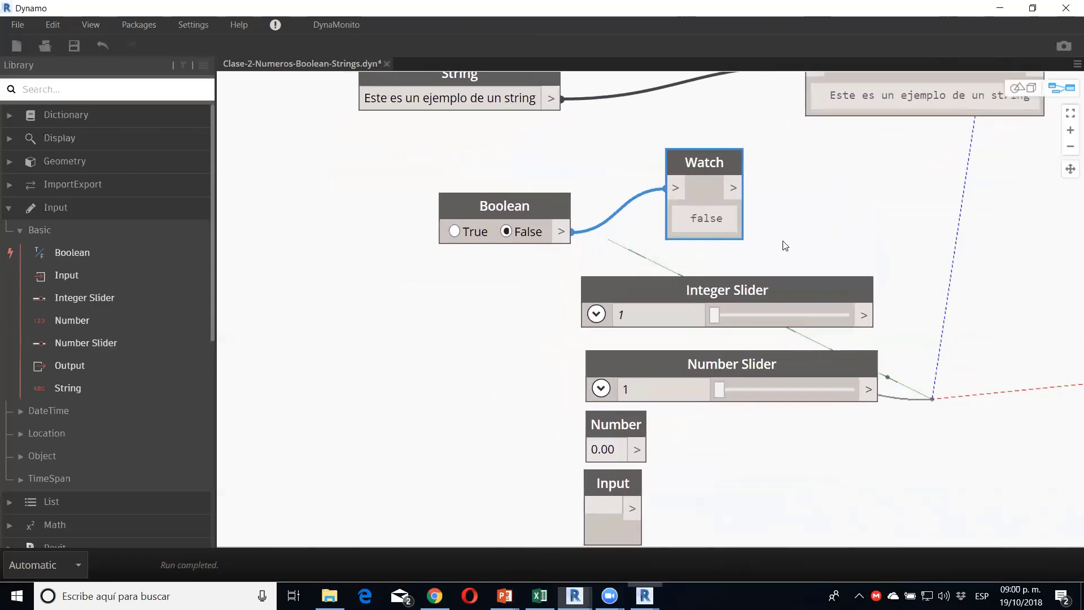
middle_drag(694, 351, 787, 320)
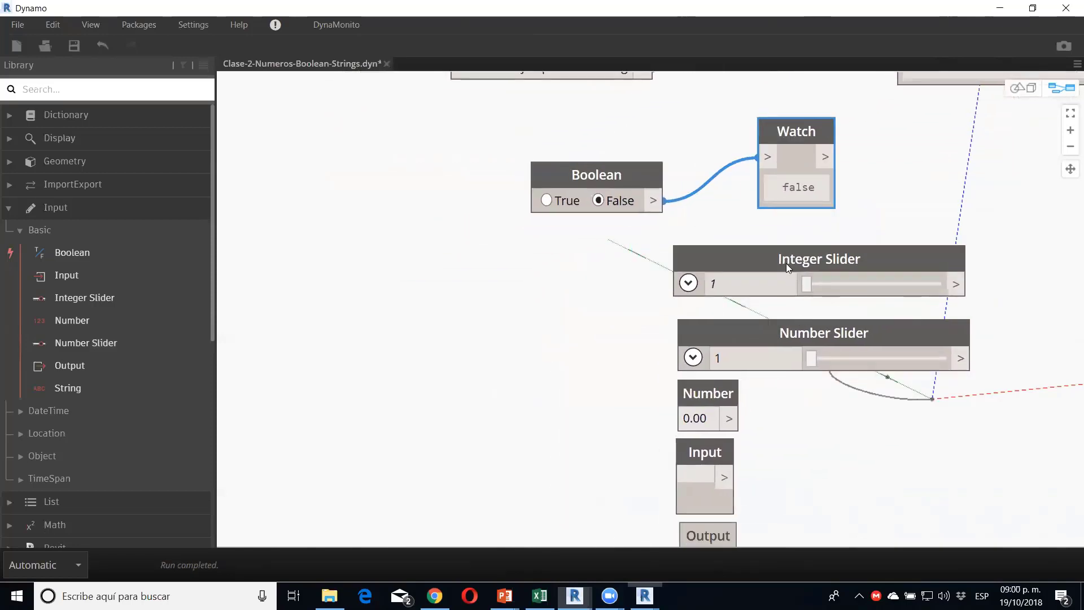
drag(787, 266, 583, 273)
Step: Duplicate the Watch showing false and move the copy to the right
middle_drag(833, 320, 845, 290)
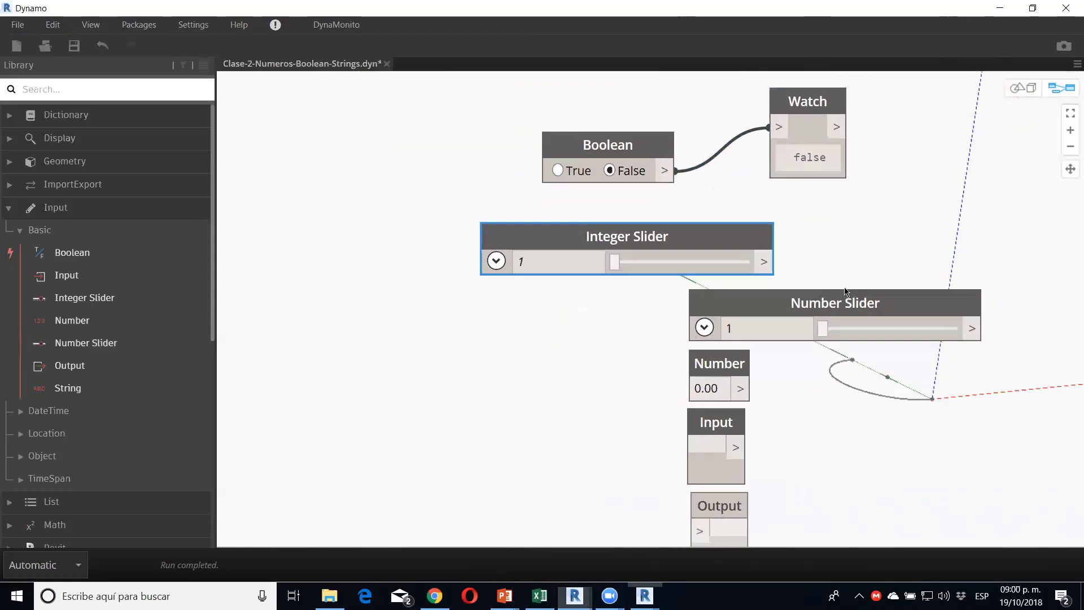
scroll(845, 291, down, 3)
scroll(808, 402, down, 2)
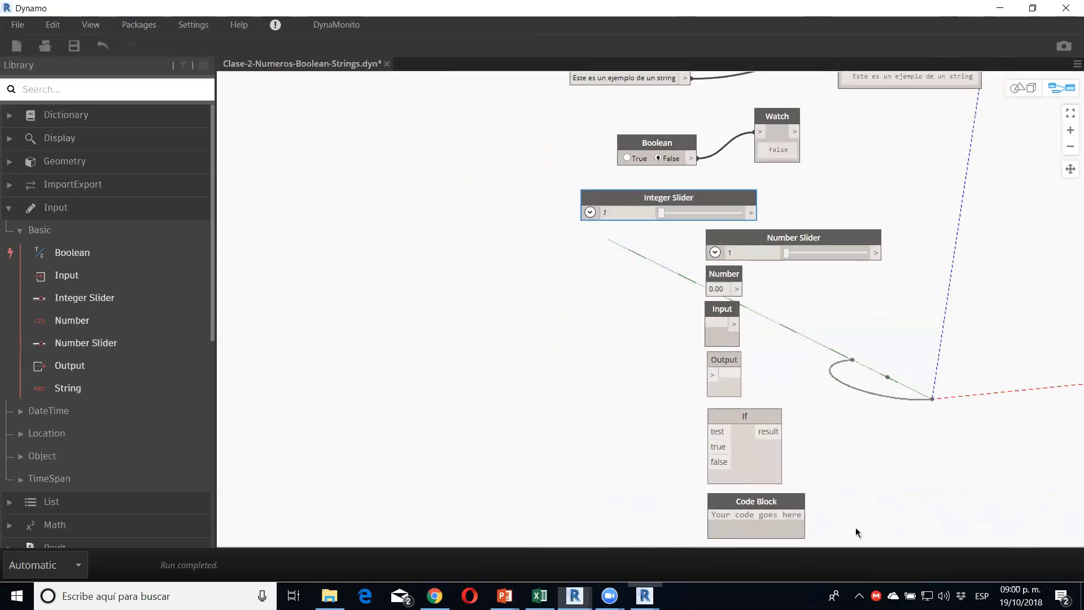
drag(855, 527, 646, 305)
scroll(658, 274, up, 1)
click(636, 186)
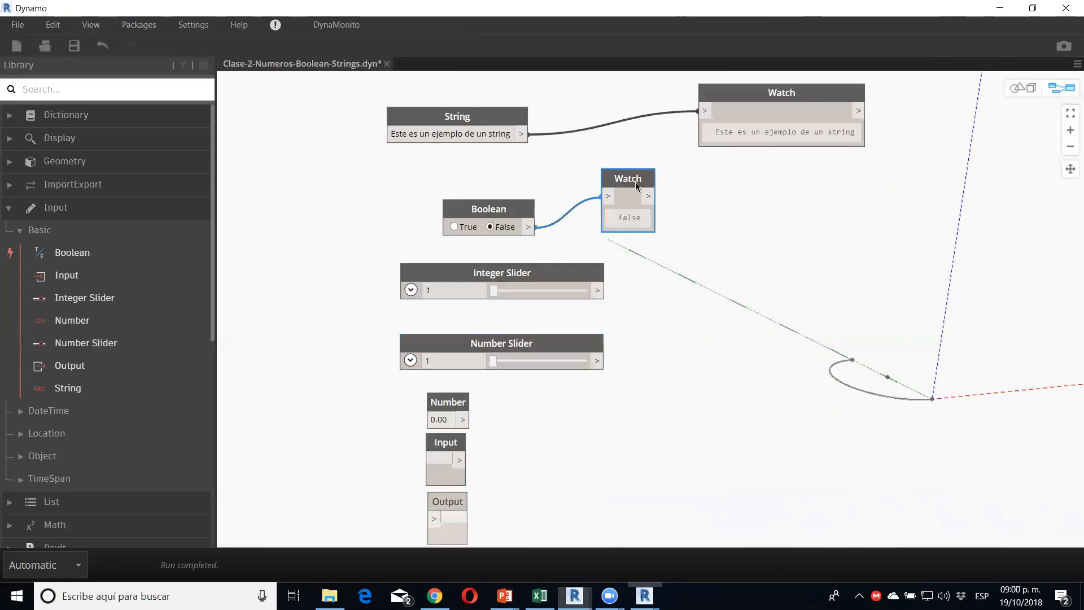
key(ctrl+c)
key(ctrl+v)
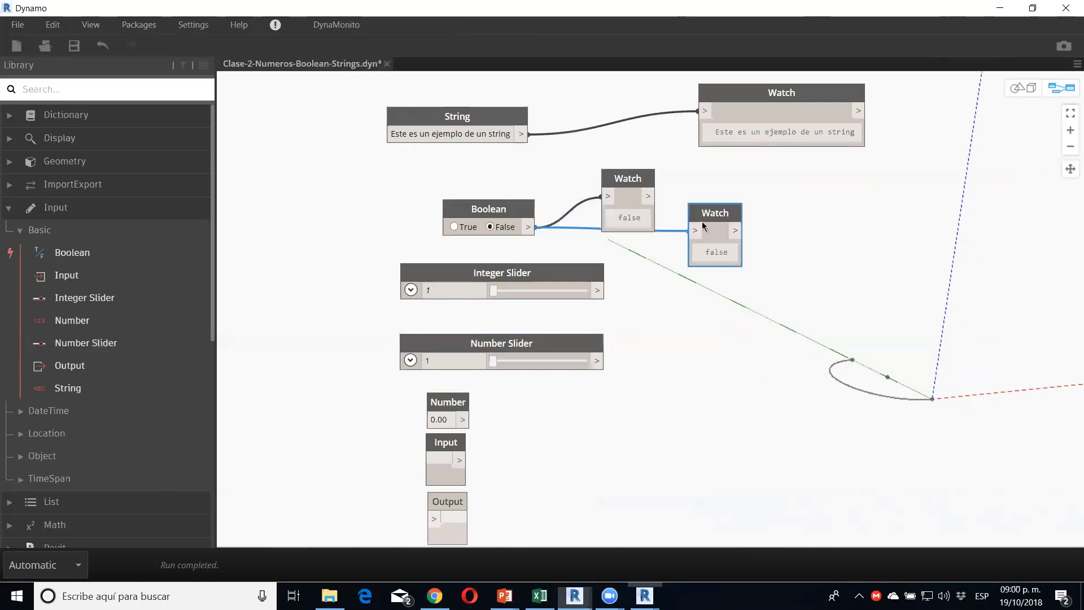
drag(712, 213, 774, 255)
Step: Wire the Integer Slider into the new Watch, set it to 26, and expand its Min/Max/Step settings
click(597, 289)
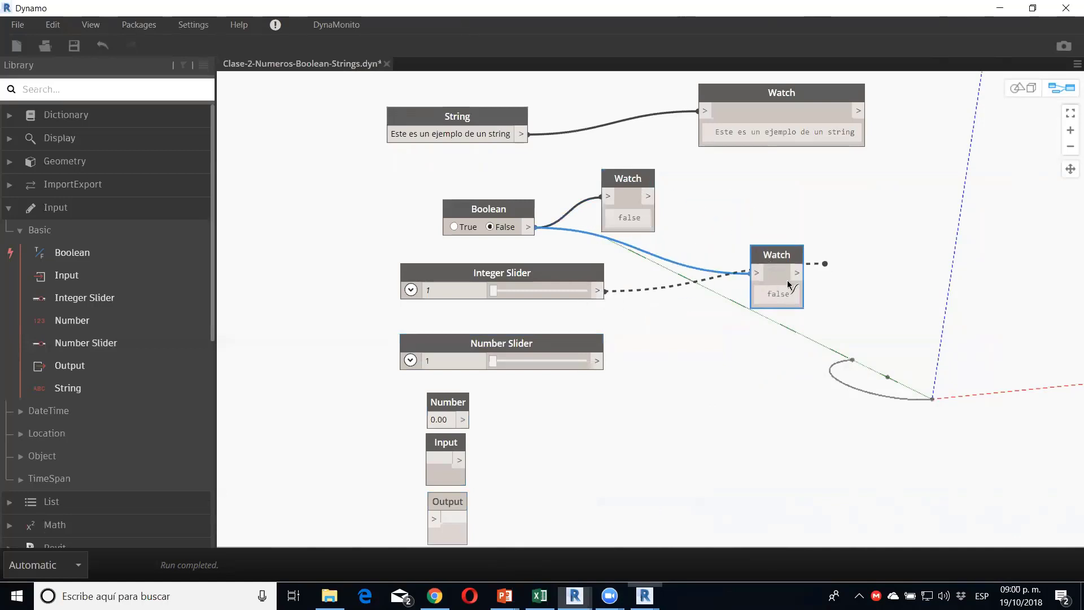
click(756, 273)
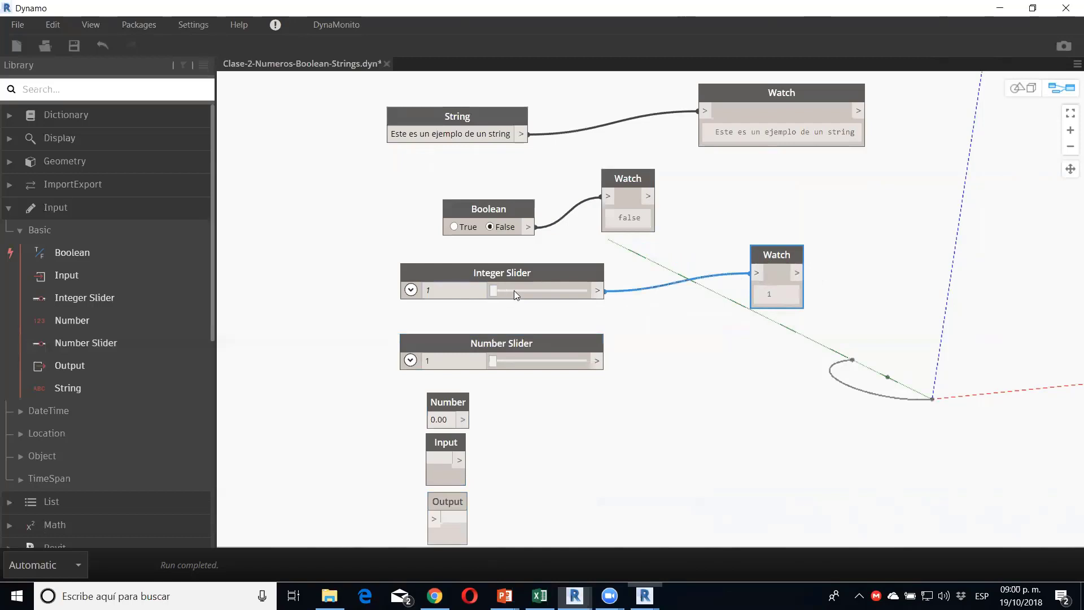
mouse_move(514, 291)
mouse_down()
mouse_move(564, 291)
mouse_move(517, 291)
mouse_up()
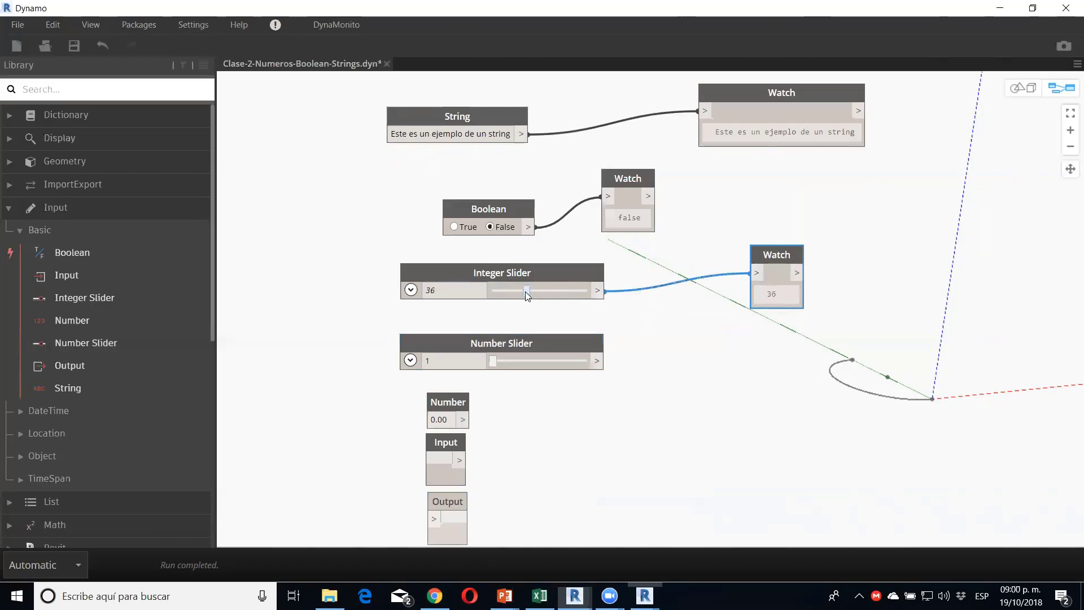
click(410, 290)
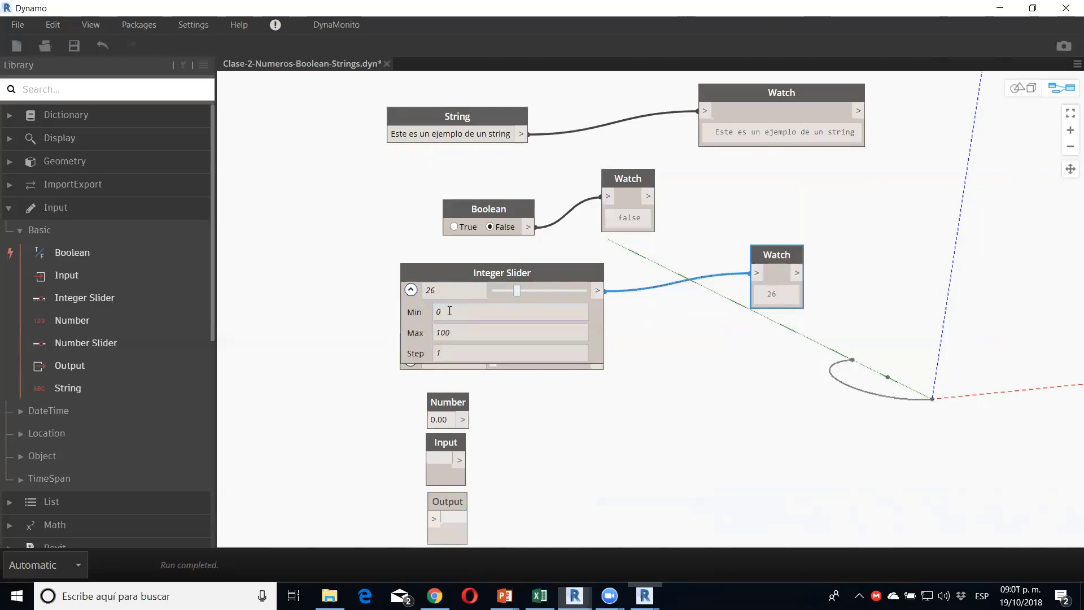
Step: Set the Integer Slider's step to 5, maximum to 50 and minimum to 2
click(454, 348)
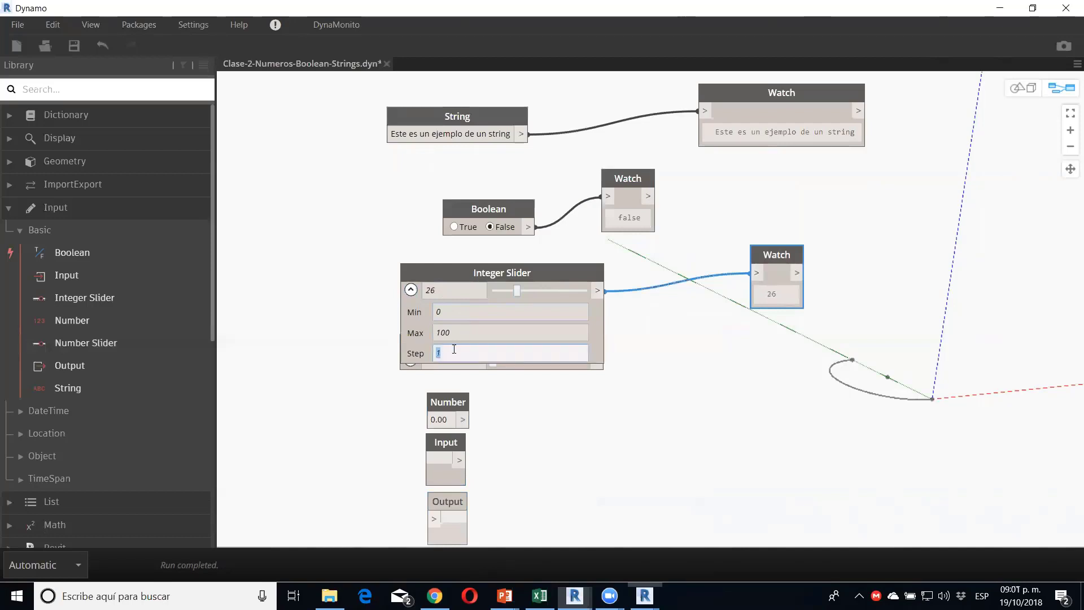
text(5)
click(455, 333)
text(5)
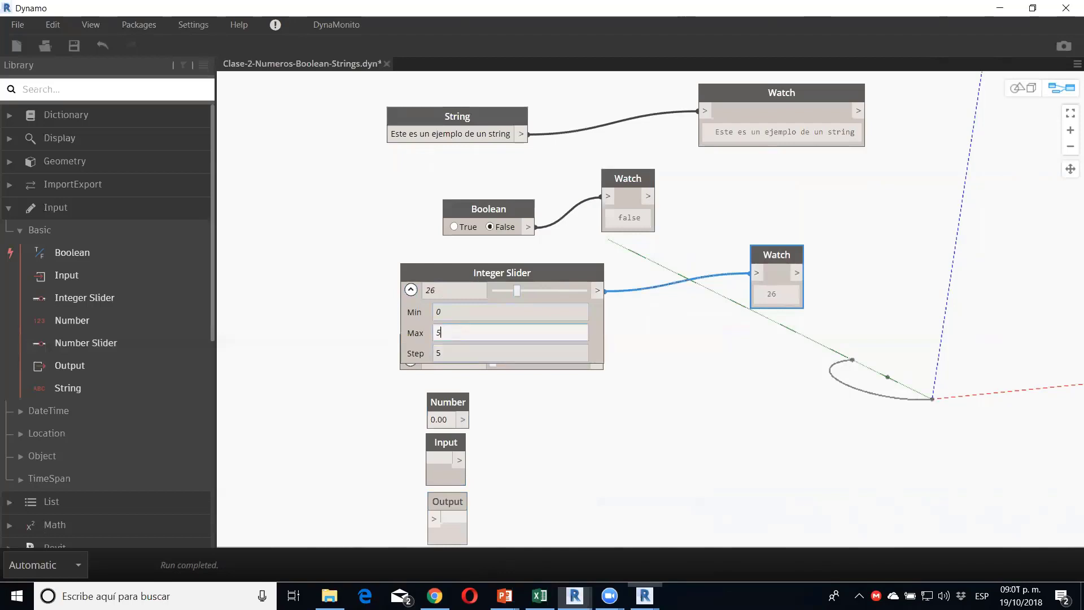
click(464, 308)
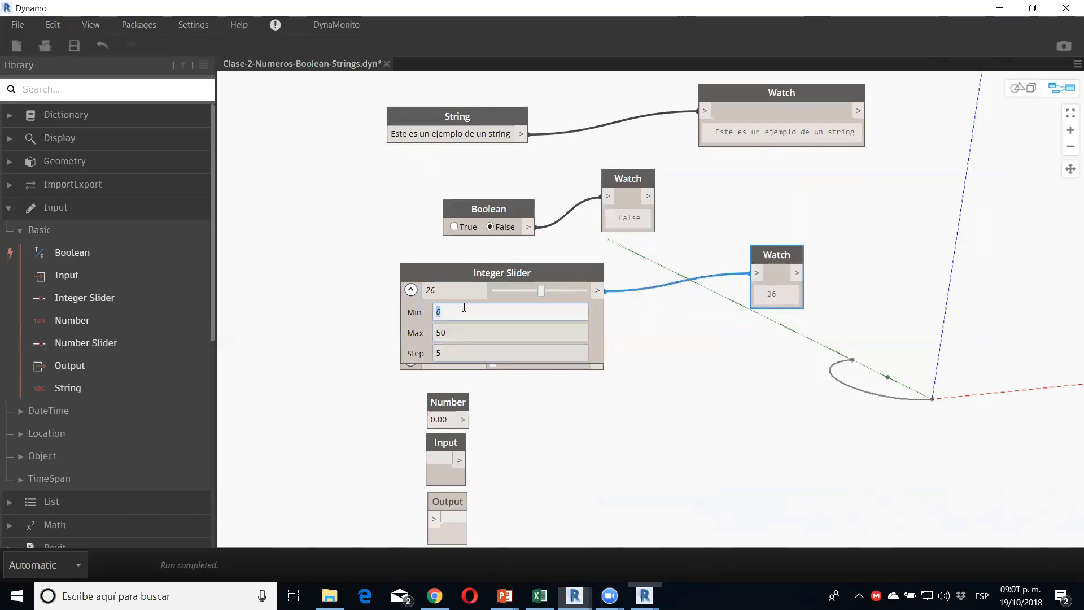
Step: Collapse the Integer Slider's range settings and set its value to 37
click(410, 289)
click(512, 290)
drag(506, 289, 491, 290)
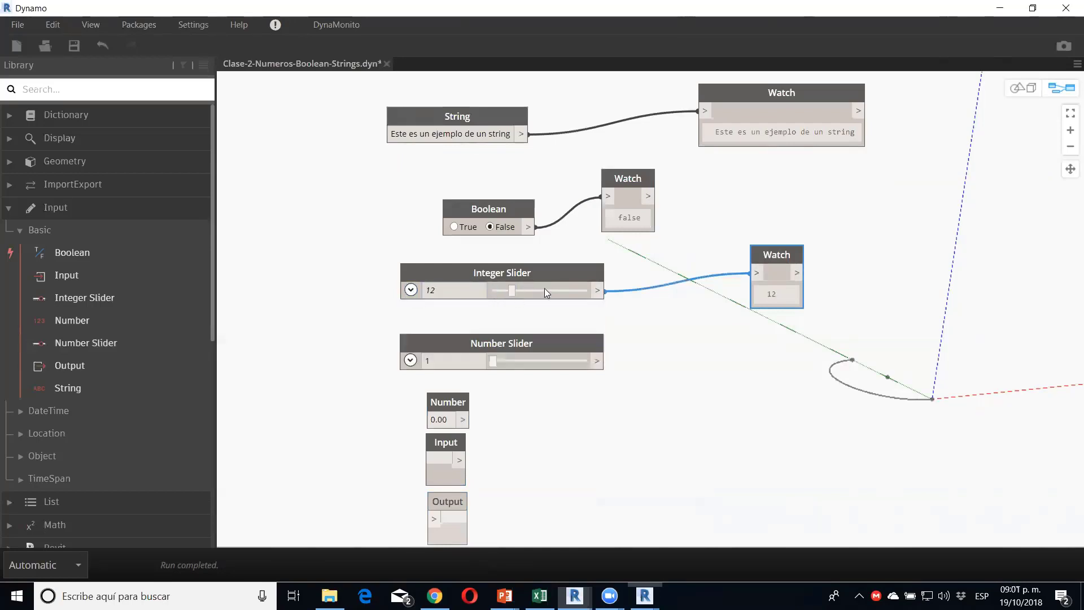
click(563, 290)
drag(538, 293, 565, 292)
drag(422, 346, 421, 336)
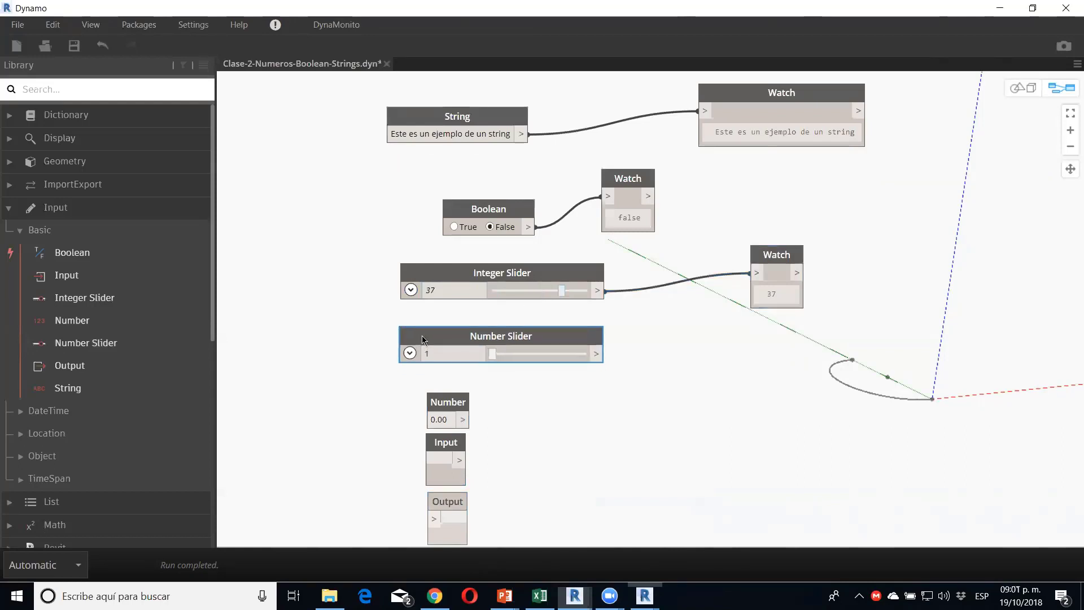
Step: Give the Number Slider max 60, step 0.012 and min 2, then raise its value to 17.948
click(409, 357)
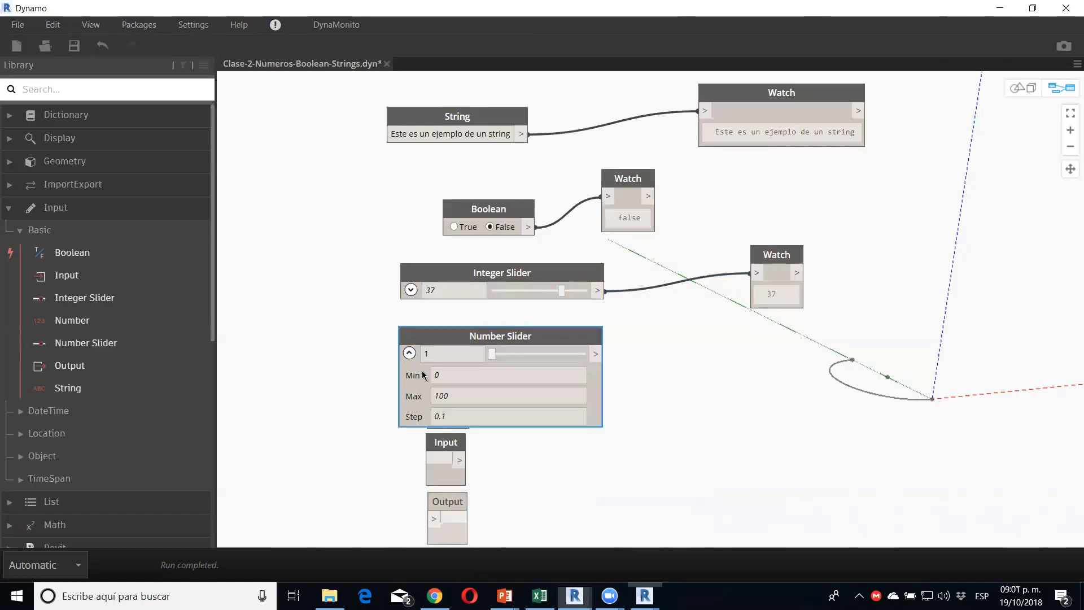
drag(456, 395, 416, 388)
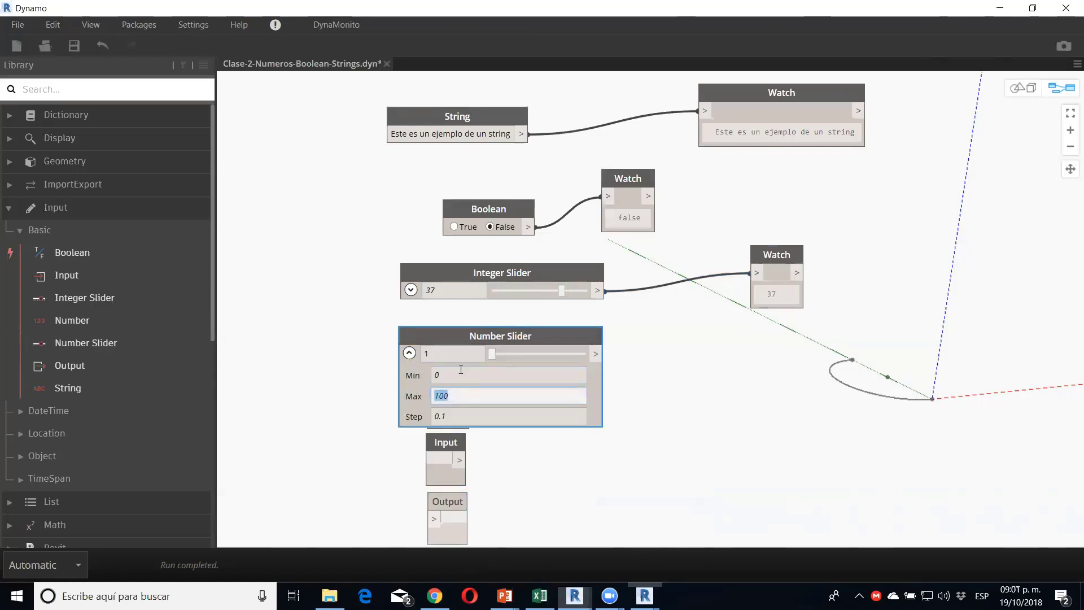
text(60)
click(459, 413)
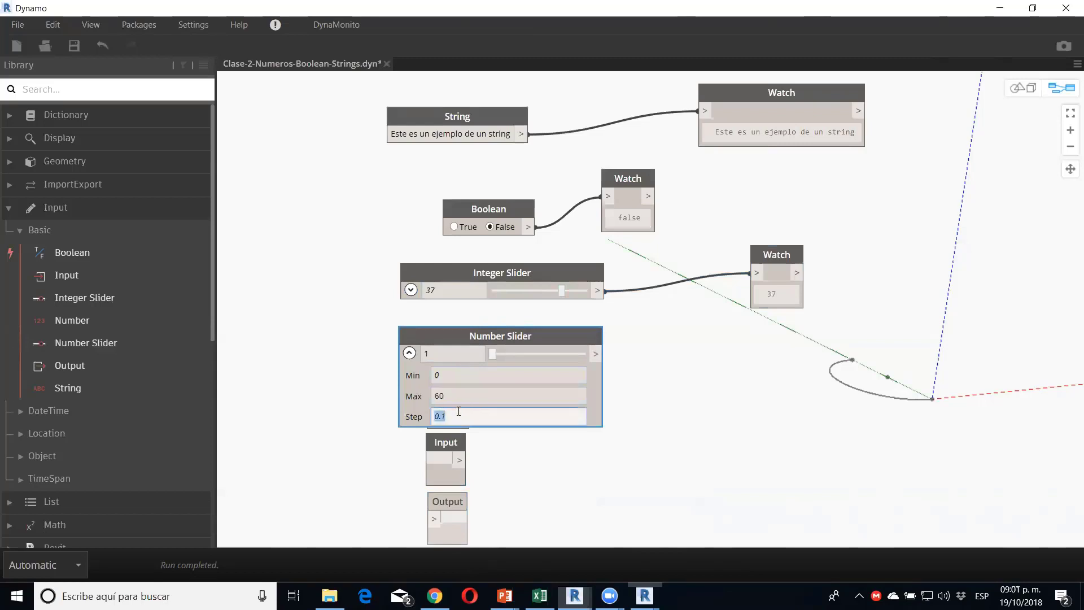
text(0.)
click(438, 375)
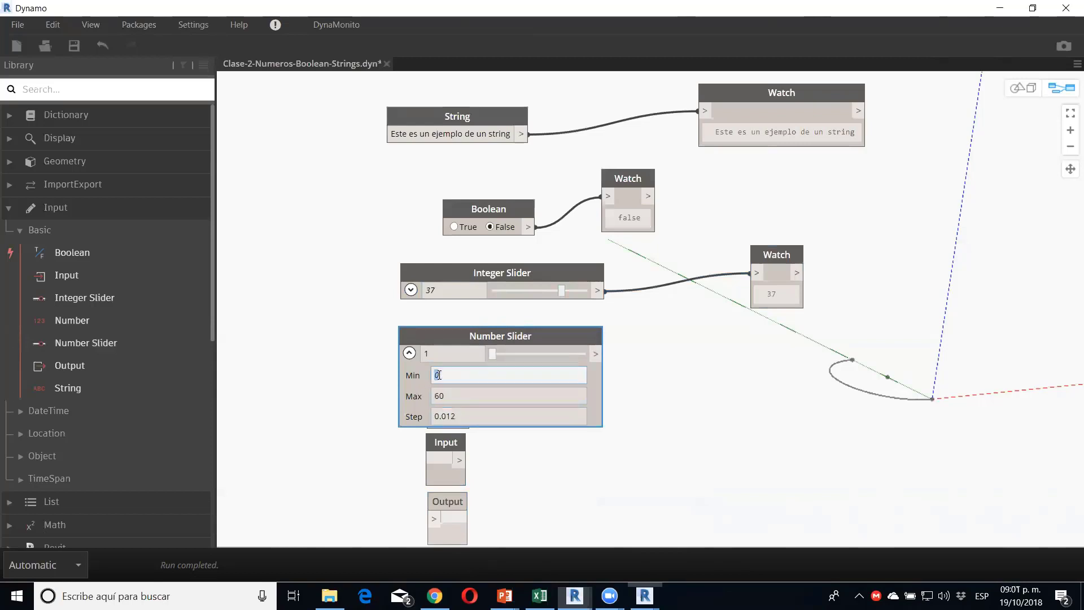
text(2)
click(409, 352)
click(503, 354)
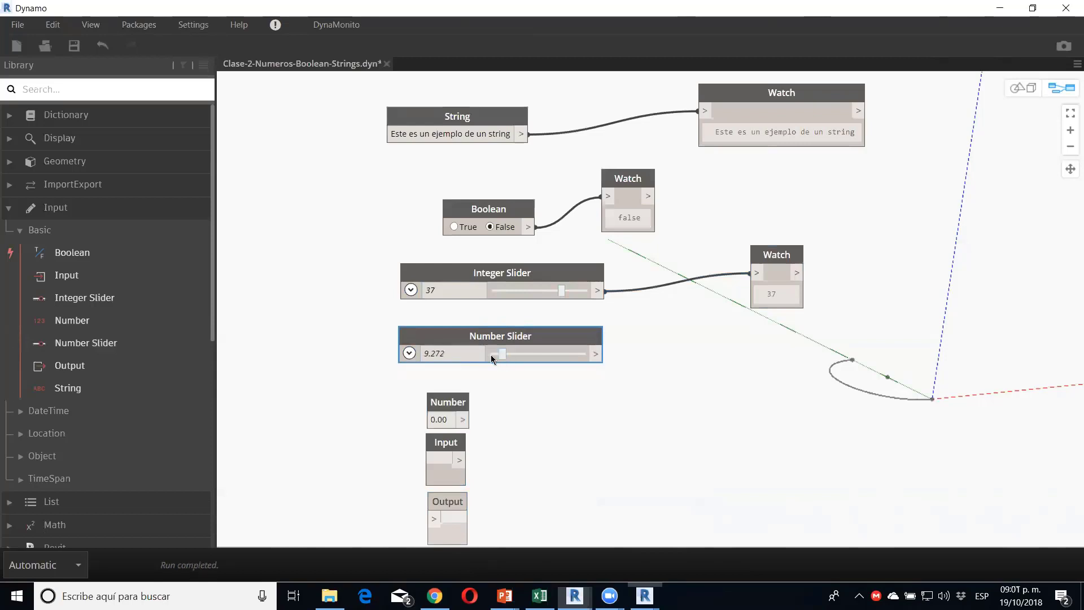
drag(500, 352, 534, 353)
Step: Duplicate the Watch showing 37 and wire the Number Slider into the copy, reading 21.788
click(774, 264)
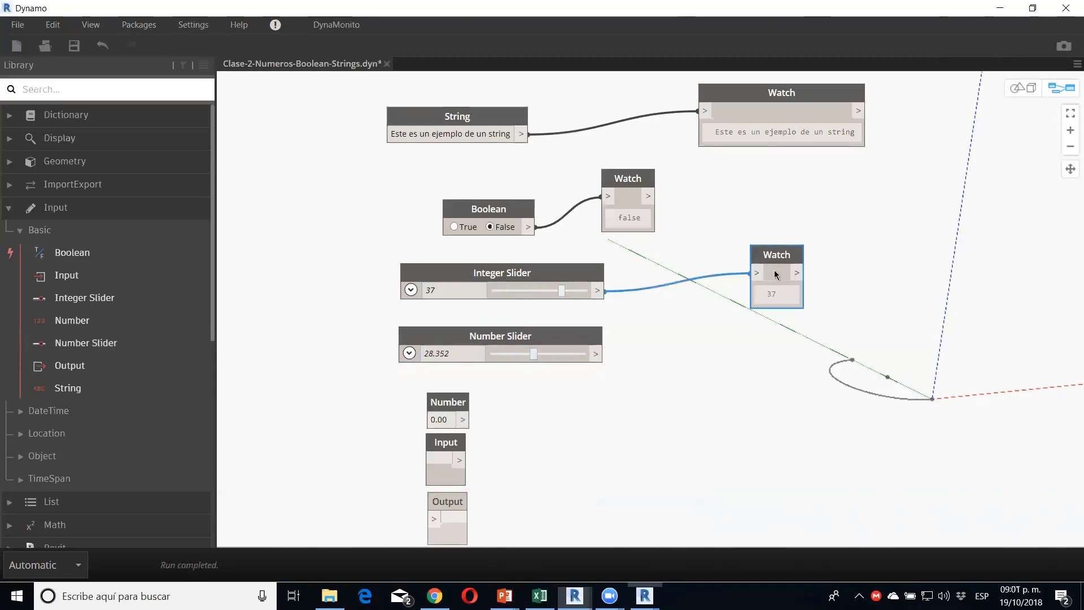
key(ctrl+c)
key(ctrl+v)
drag(855, 299, 715, 327)
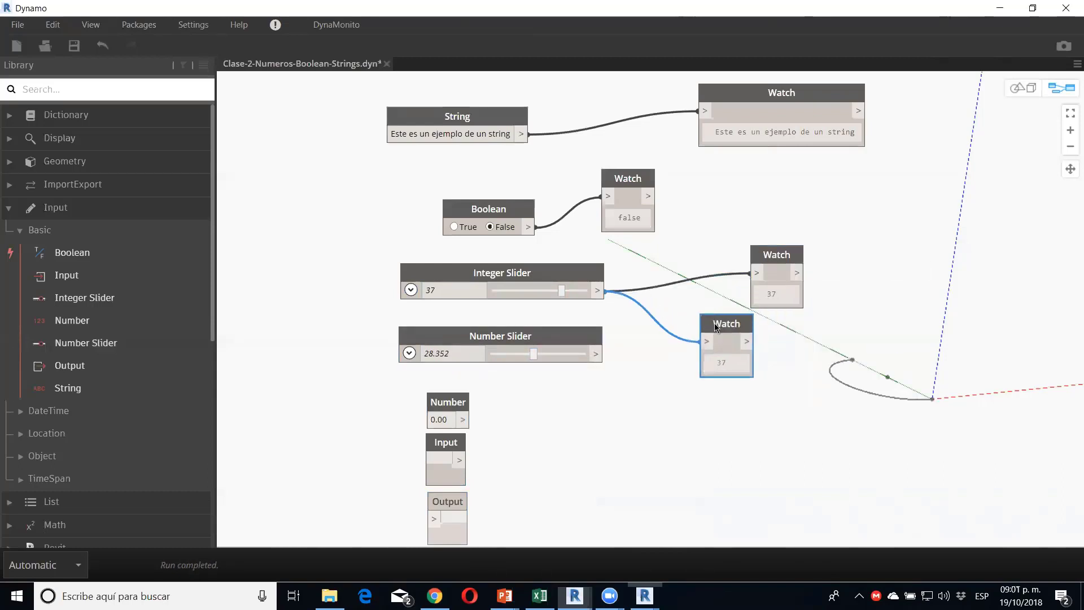
drag(595, 352, 706, 341)
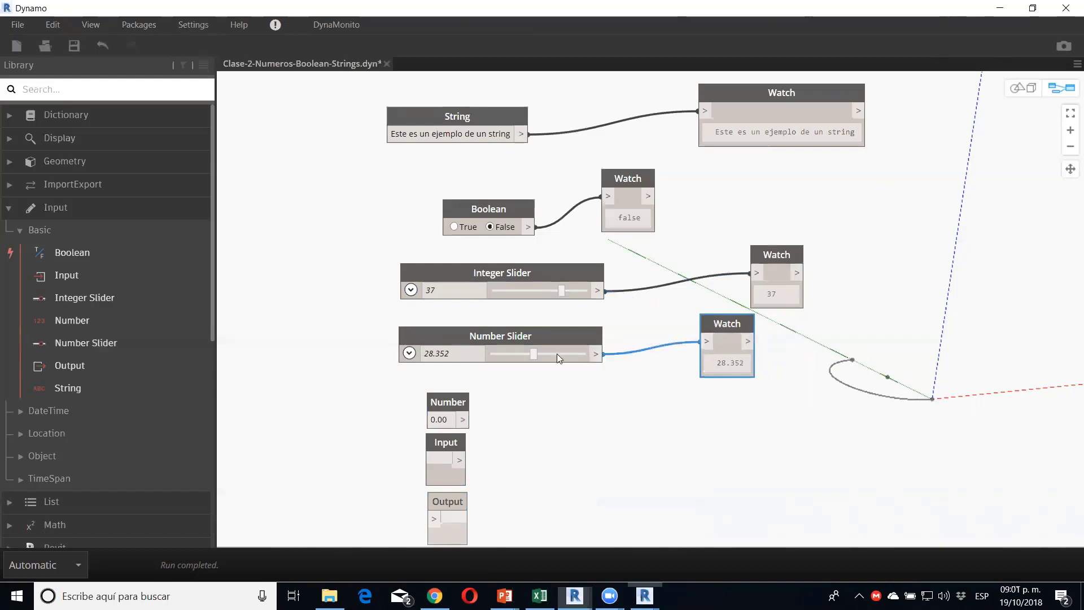
mouse_move(527, 354)
mouse_down()
mouse_move(552, 364)
mouse_move(511, 370)
mouse_up()
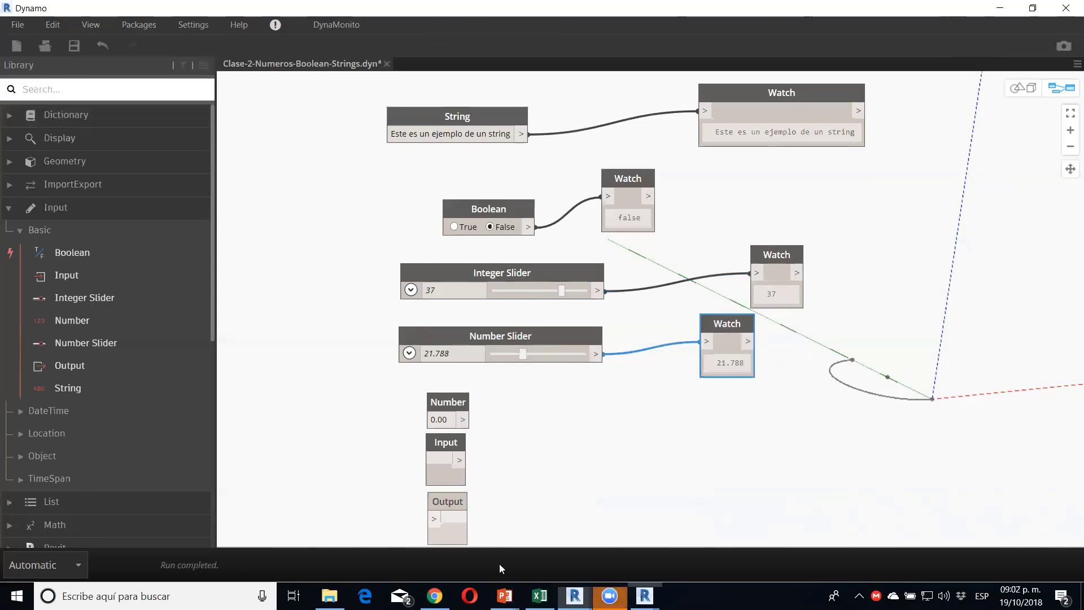
click(574, 596)
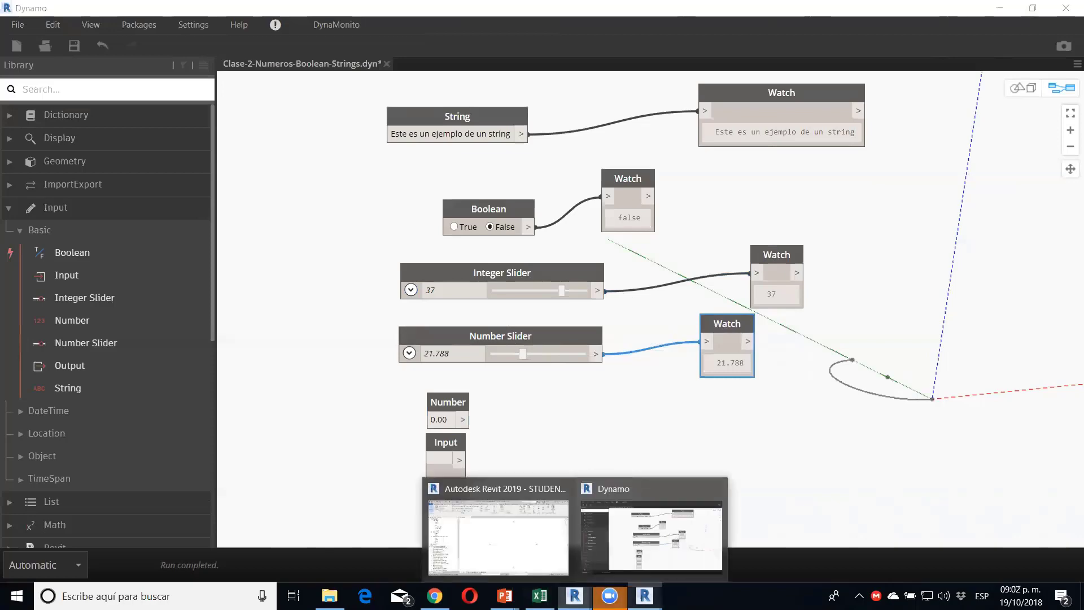
click(644, 595)
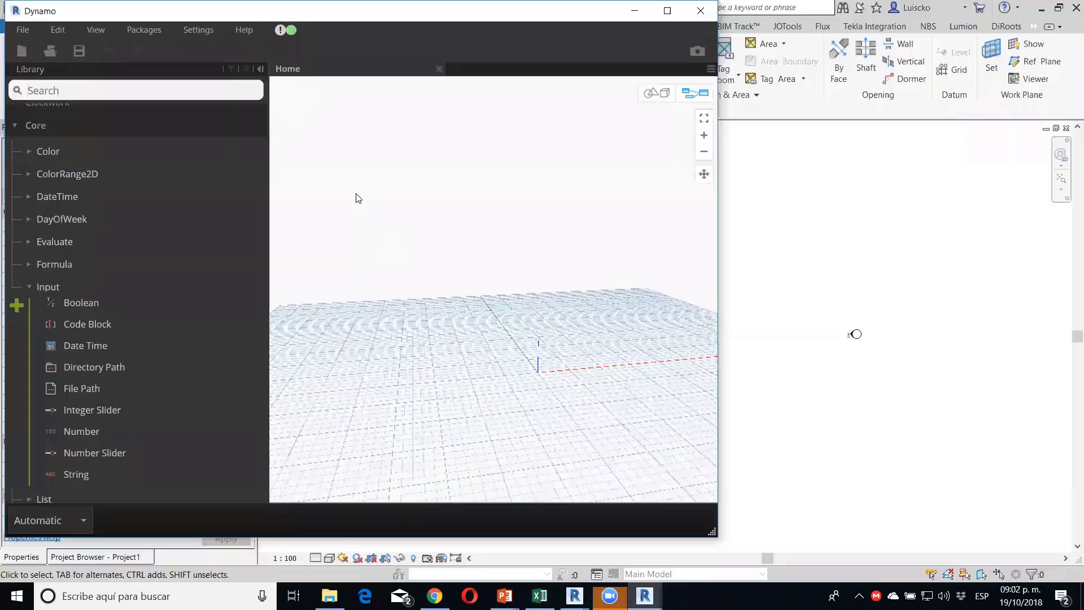
click(261, 69)
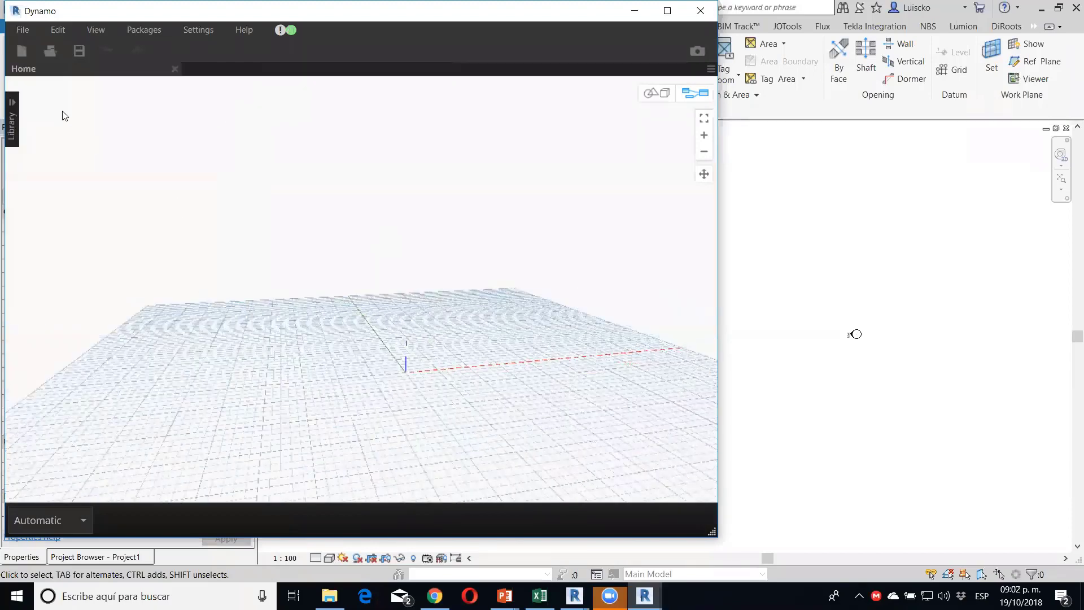
click(12, 102)
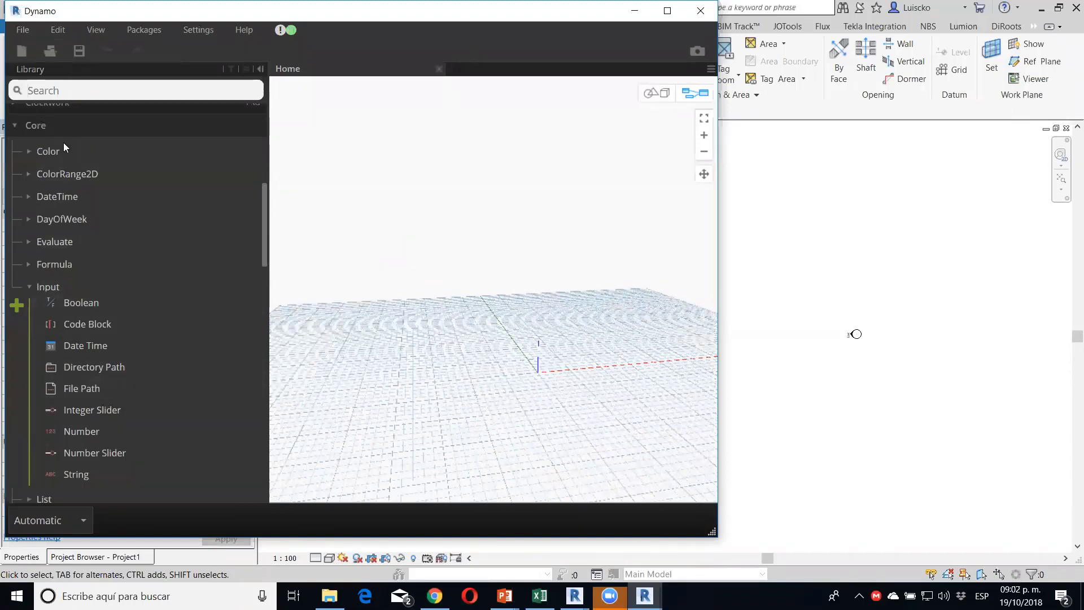
scroll(63, 147, up, 3)
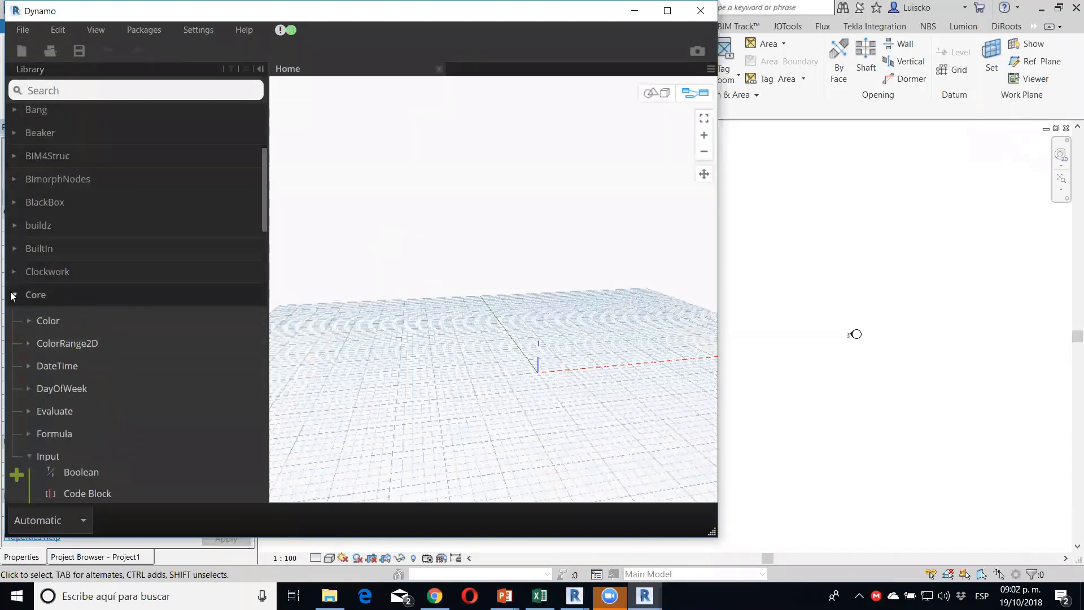
scroll(85, 440, down, 2)
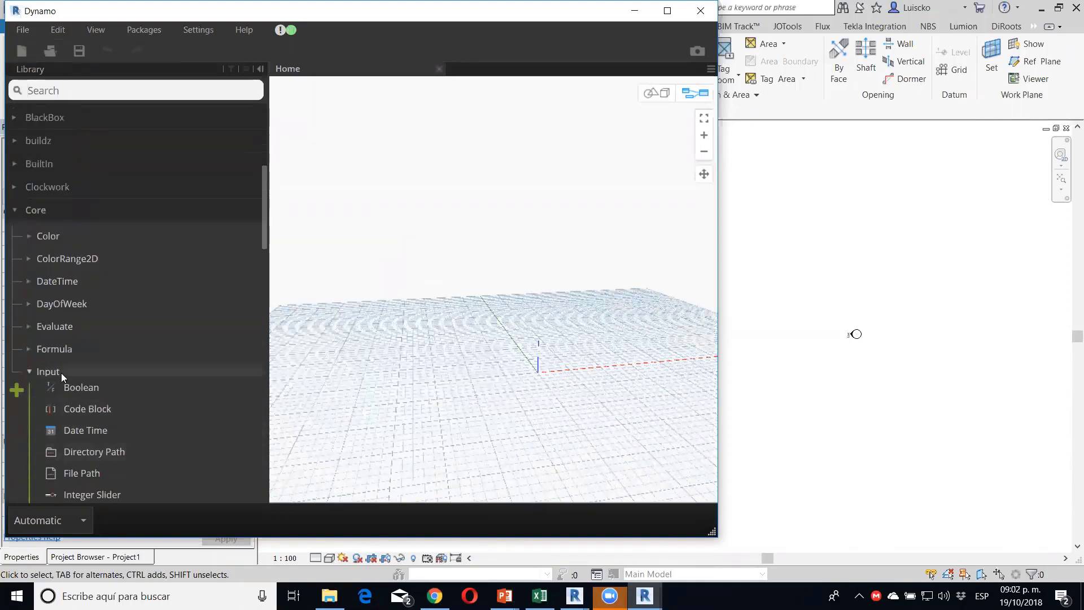
scroll(111, 314, down, 2)
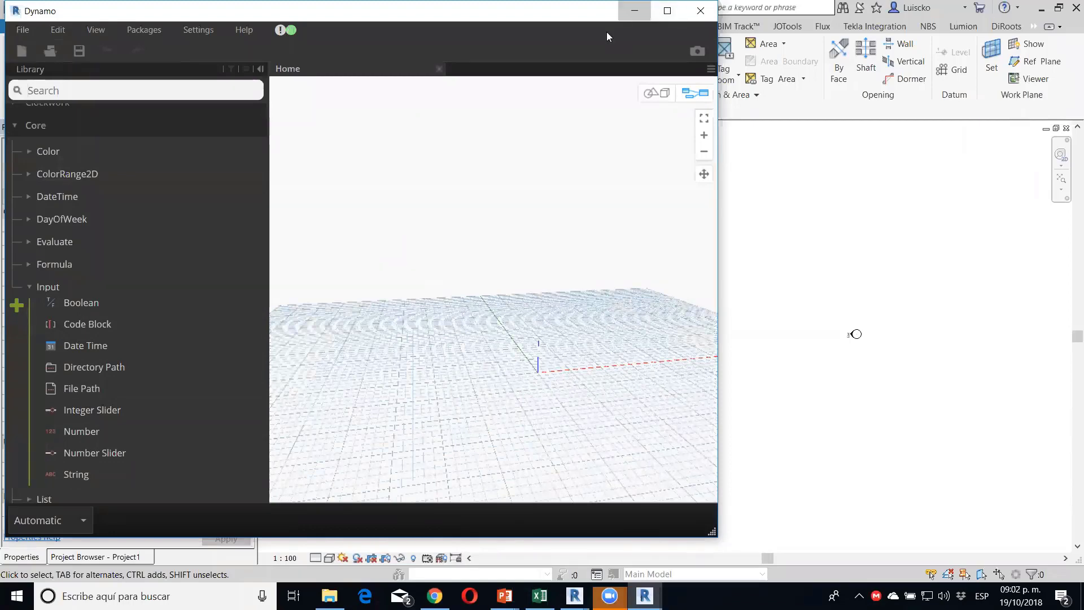
click(634, 11)
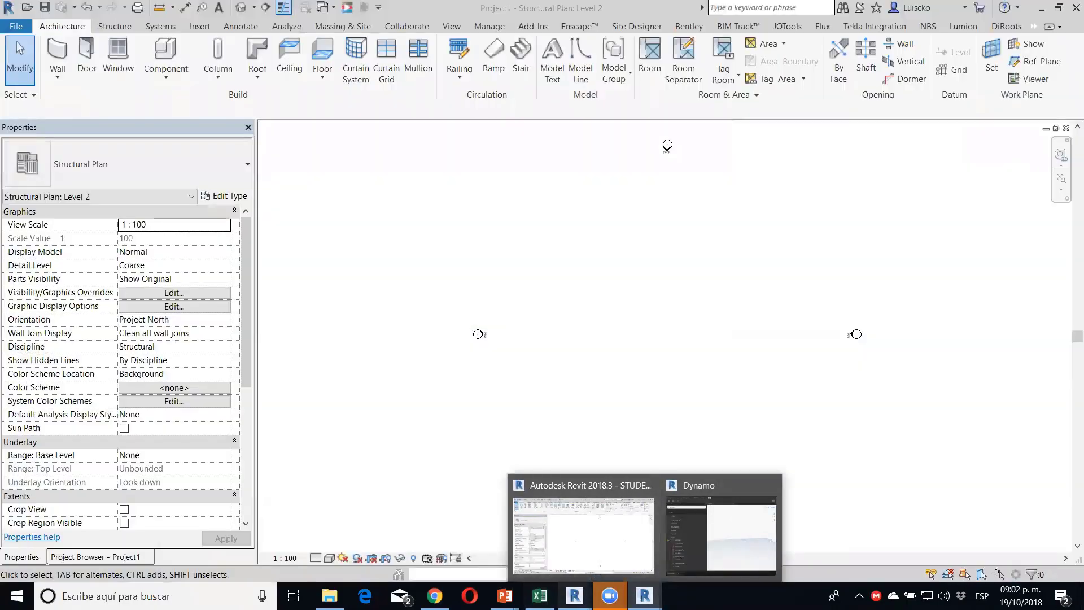
mouse_move(643, 595)
click(613, 544)
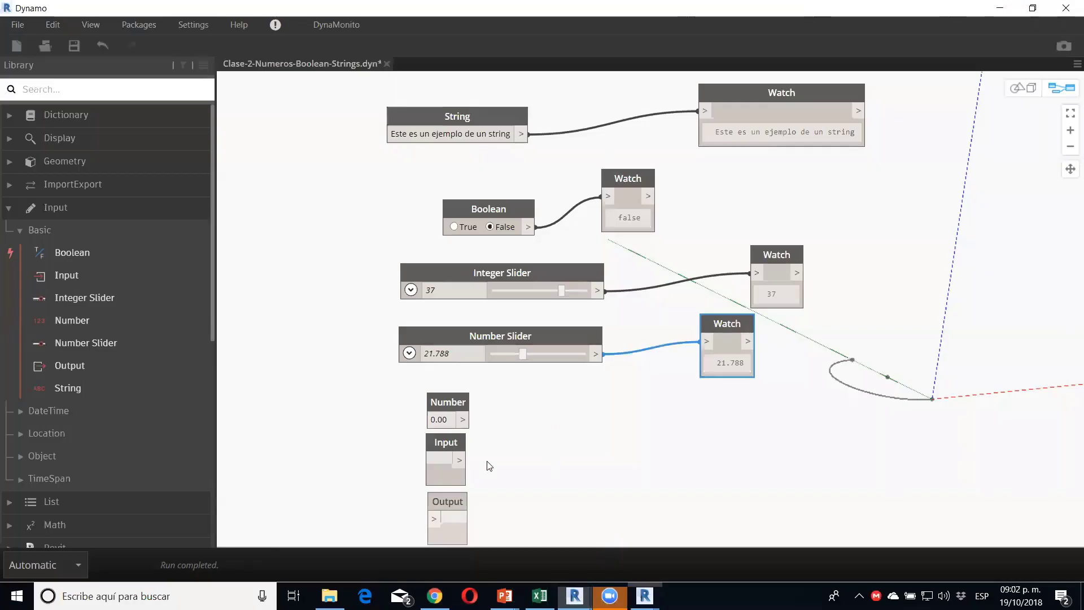
middle_drag(511, 374, 498, 360)
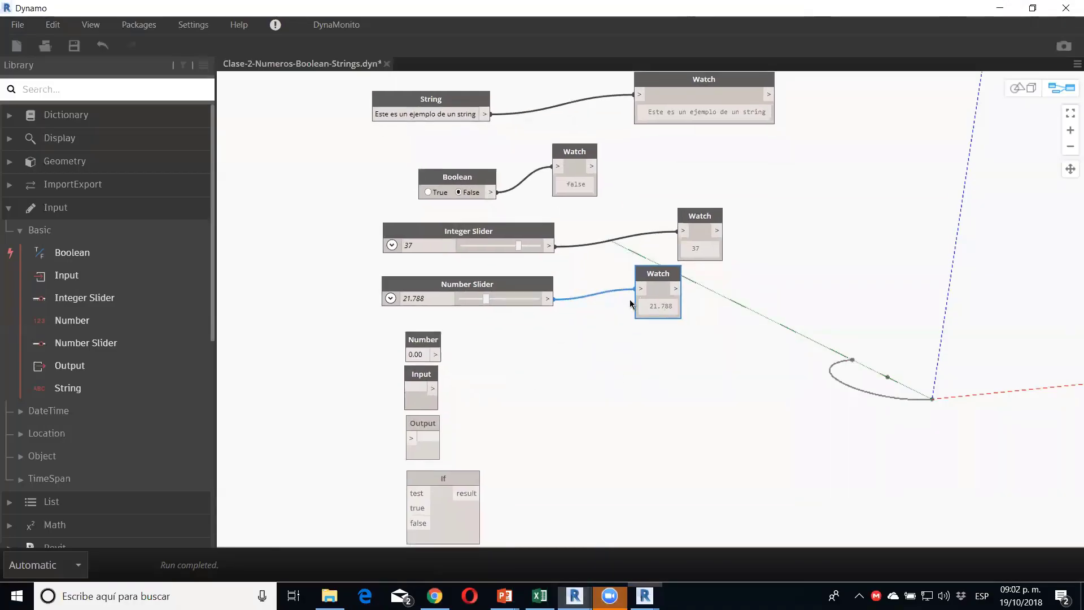
key(ctrl+c)
key(ctrl+v)
drag(707, 284, 554, 340)
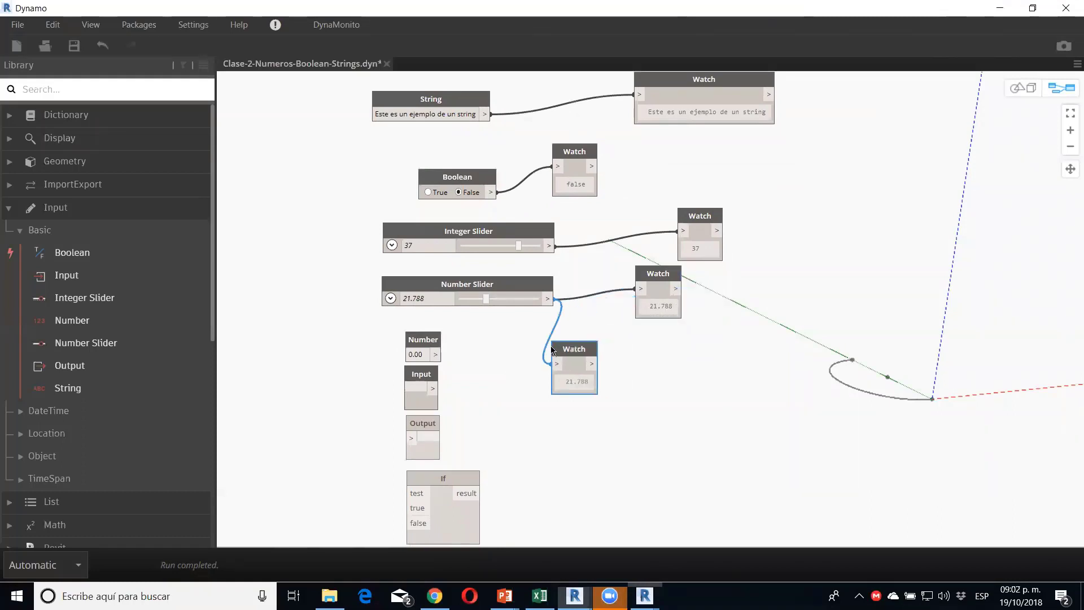
drag(439, 355, 538, 350)
Step: Set the Number node to 50 and enter 'a' as the Input node's value
drag(408, 356, 420, 359)
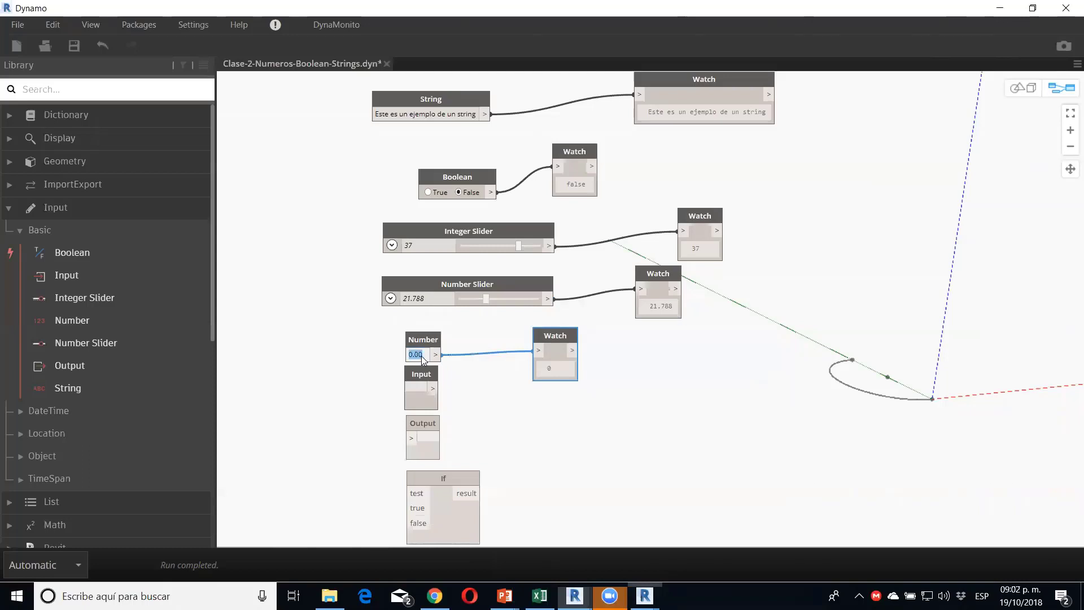
text(5.7)
click(477, 389)
double_click(426, 356)
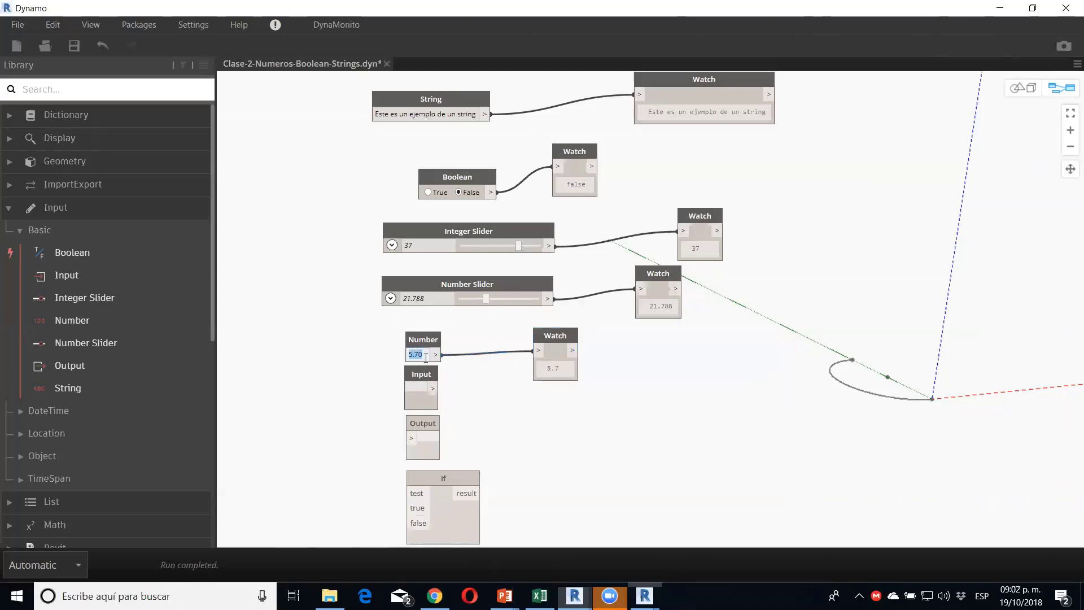
text(a)
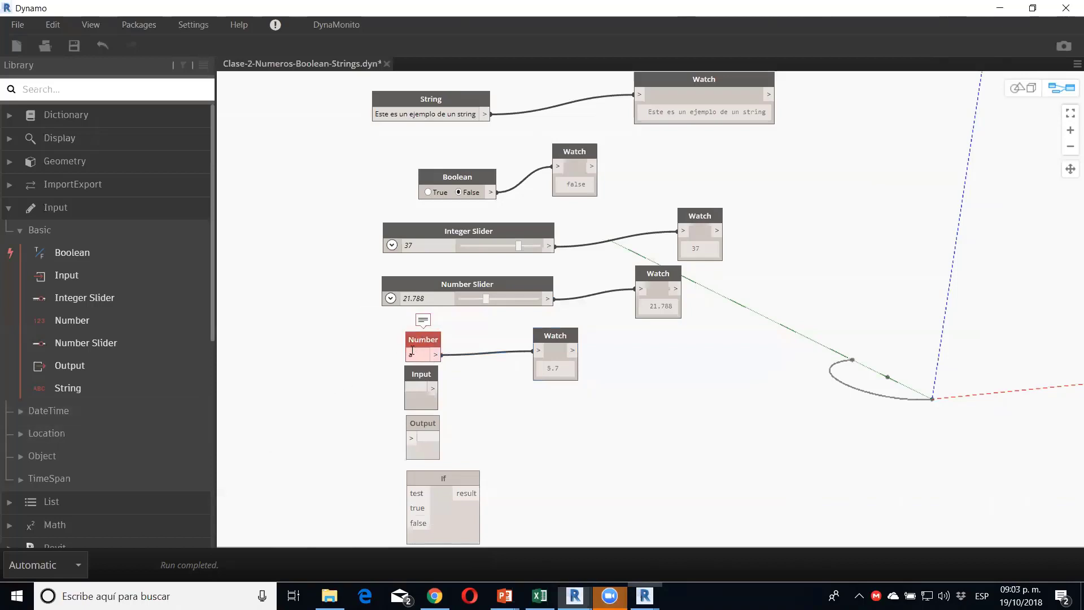
drag(412, 355, 388, 355)
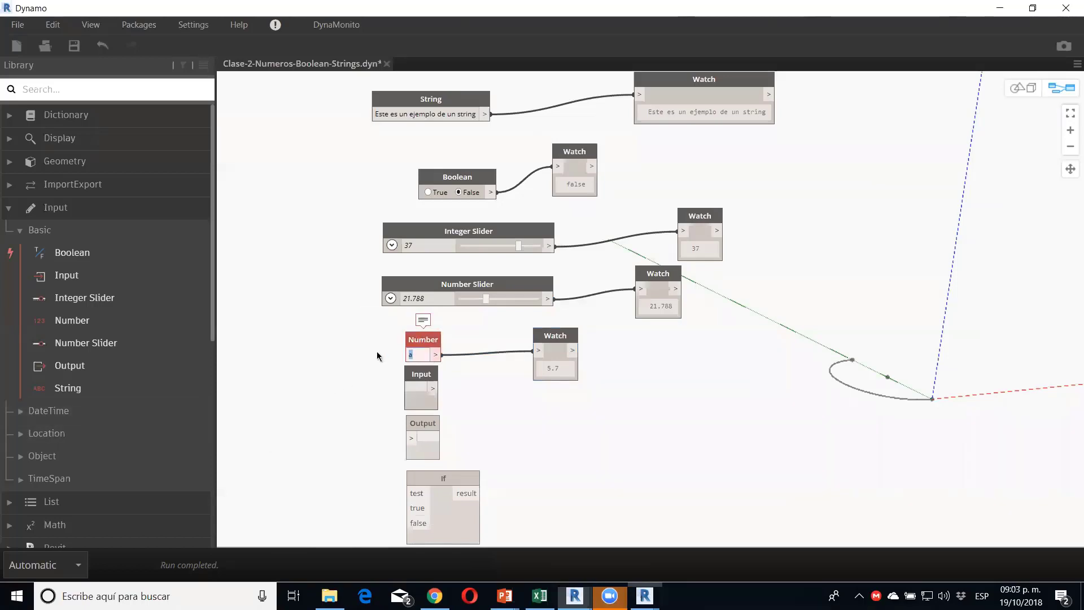
text(50)
click(377, 379)
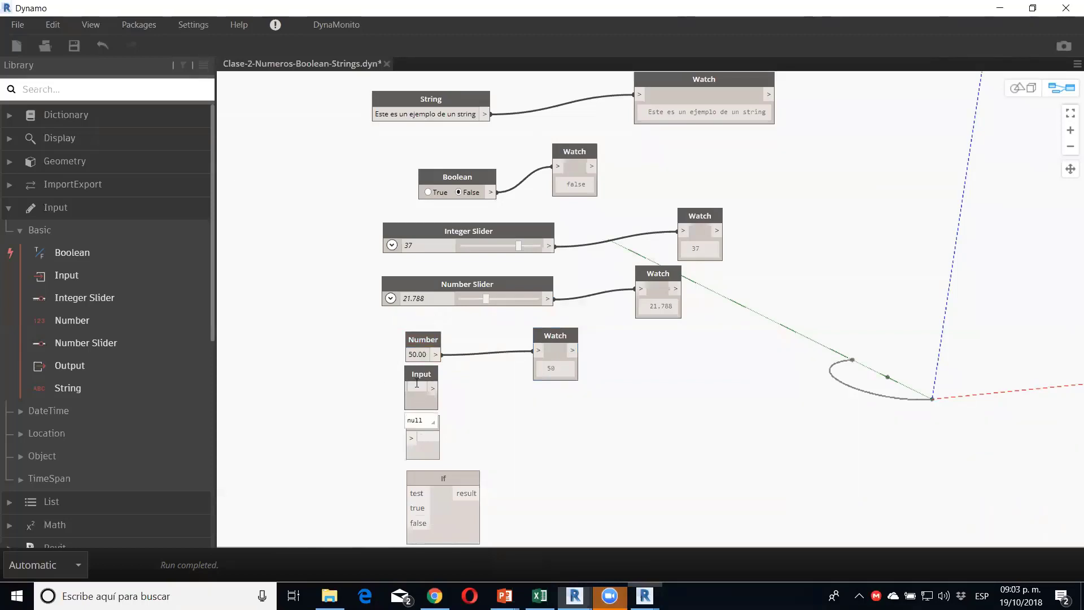
text(a)
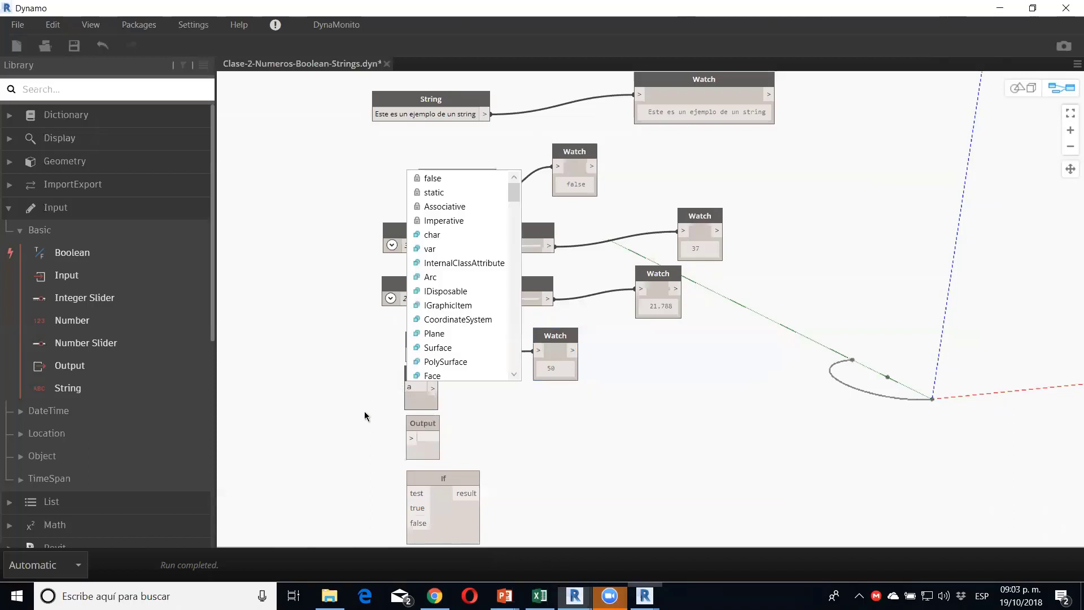
click(488, 391)
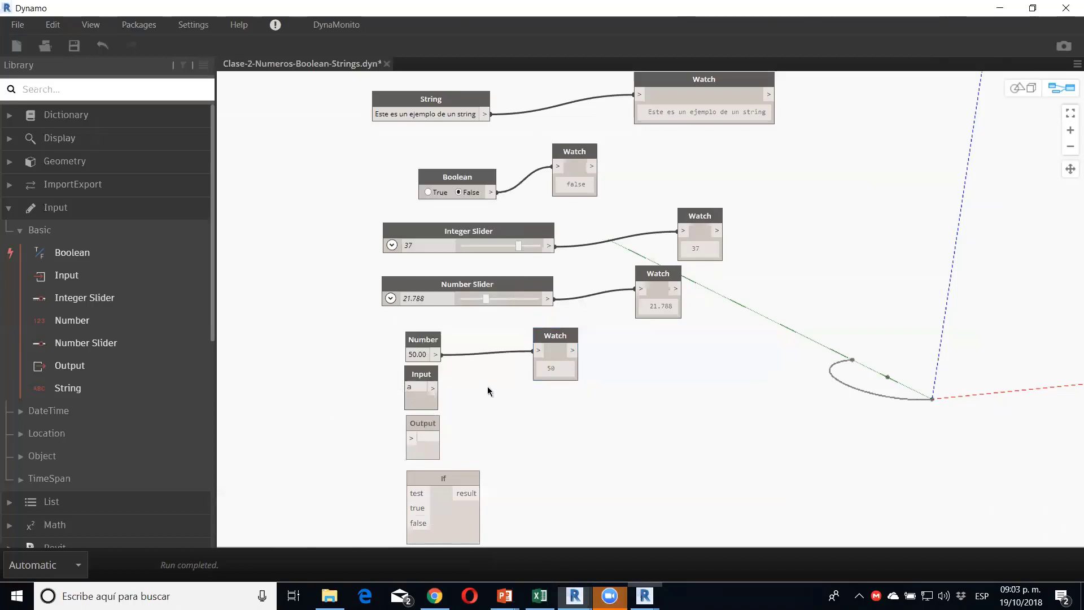
right_click(559, 403)
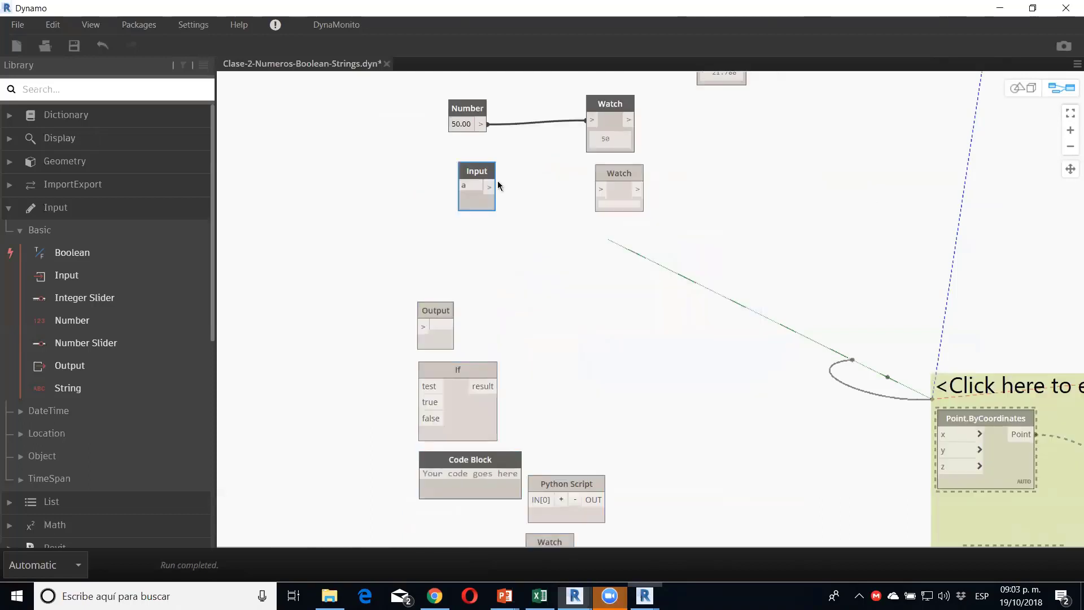
Step: Wire the Input node into a Watch and feed the Number node's value 50 into the Output node
mouse_move(488, 188)
mouse_down()
mouse_move(589, 179)
mouse_move(600, 189)
mouse_up()
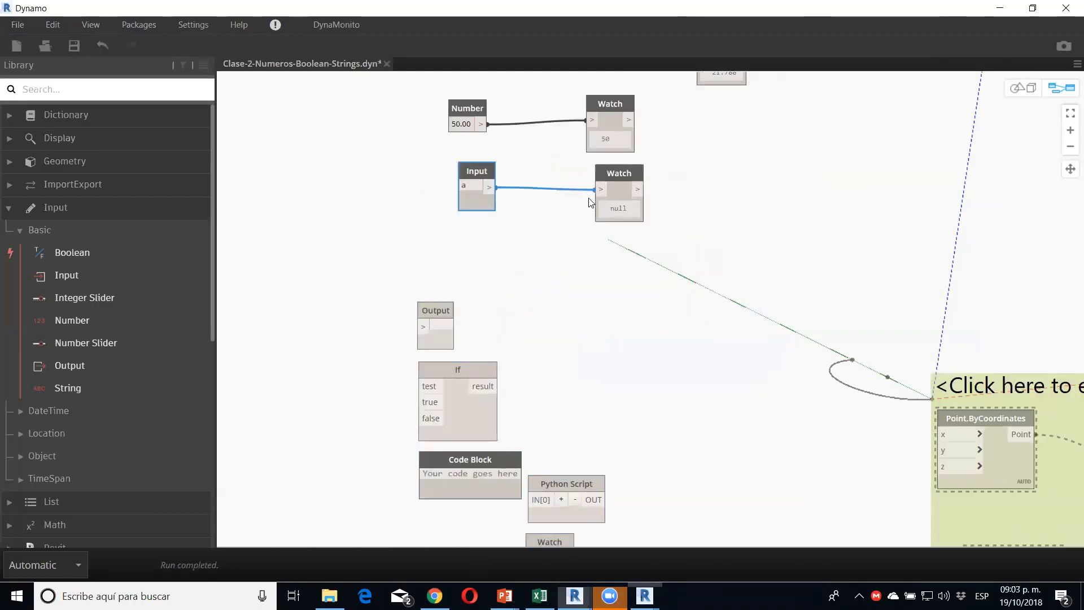
click(430, 196)
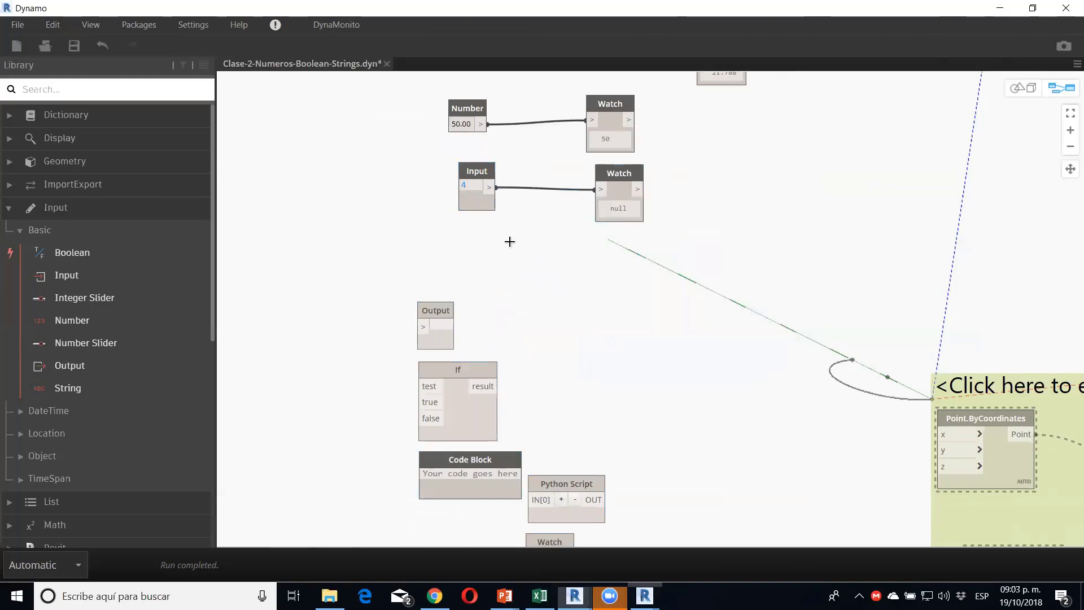
middle_drag(476, 284, 520, 278)
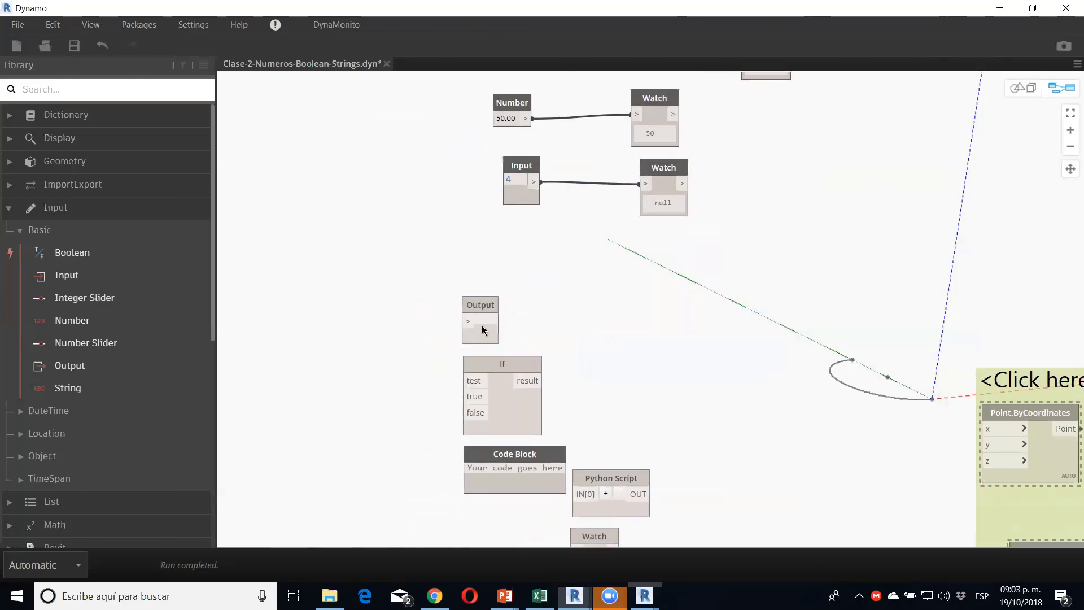
mouse_move(482, 309)
mouse_down()
mouse_move(566, 259)
mouse_move(564, 242)
mouse_up()
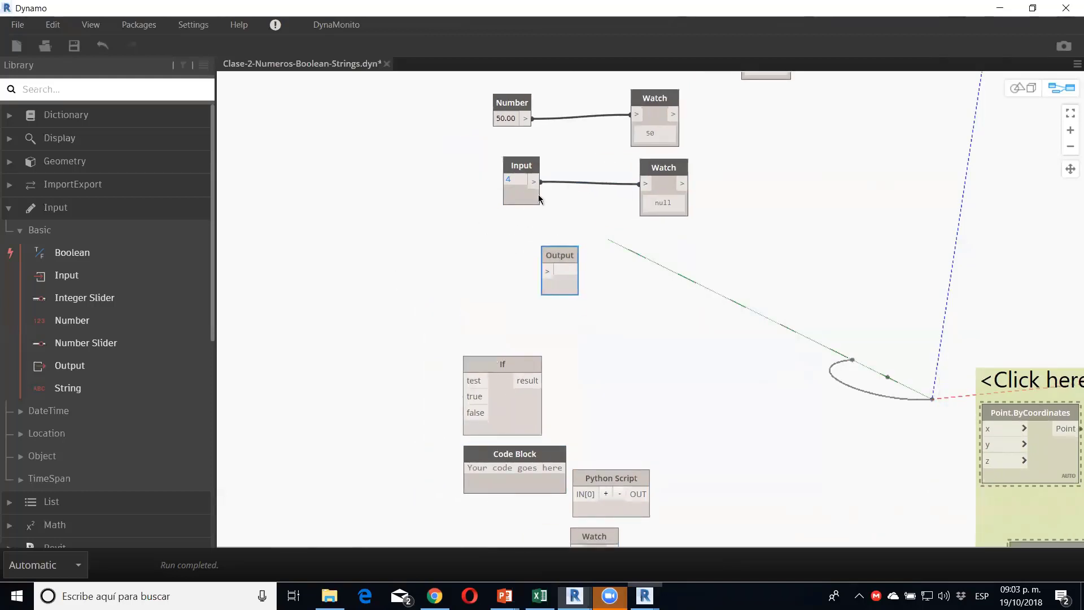
drag(534, 181, 542, 275)
click(541, 273)
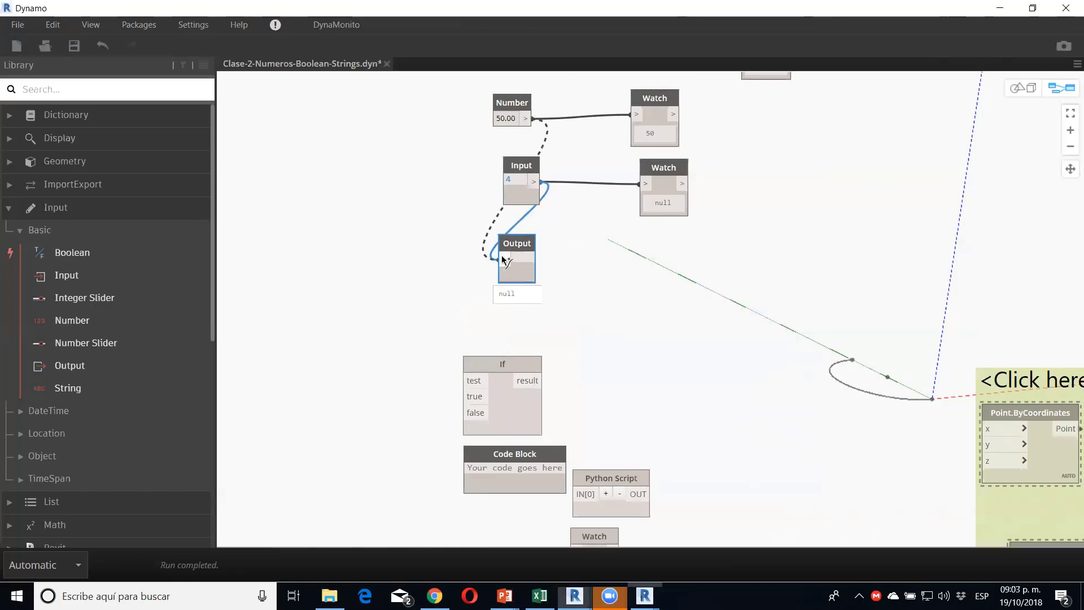
mouse_move(490, 244)
mouse_down()
mouse_move(501, 260)
mouse_move(780, 108)
mouse_up()
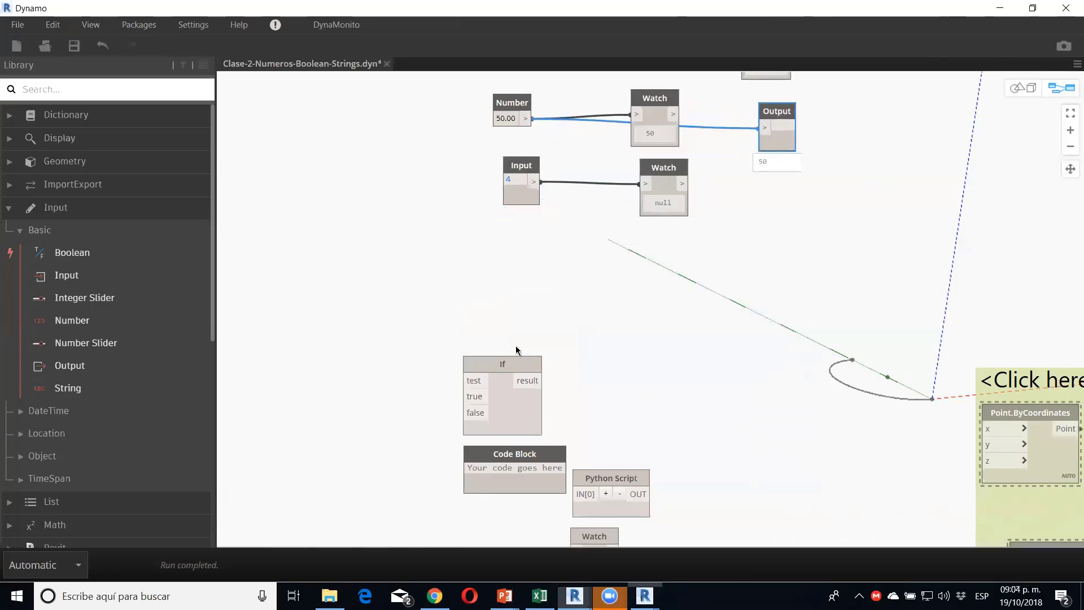
Step: Move the If node up, then duplicate the Integer Slider and stack the copy beneath it
drag(505, 361, 579, 283)
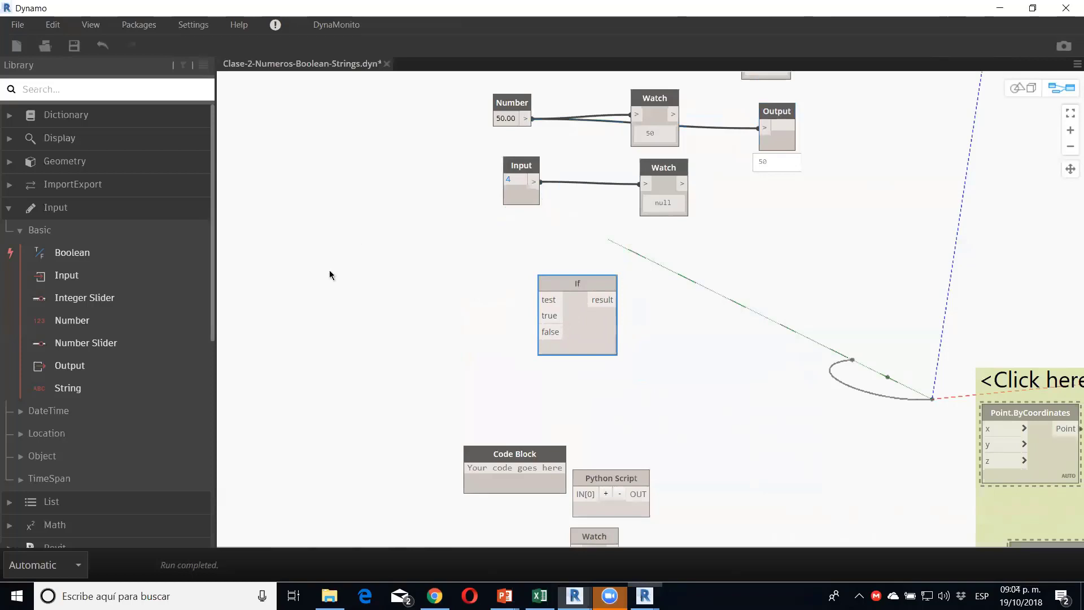
middle_drag(351, 290, 454, 415)
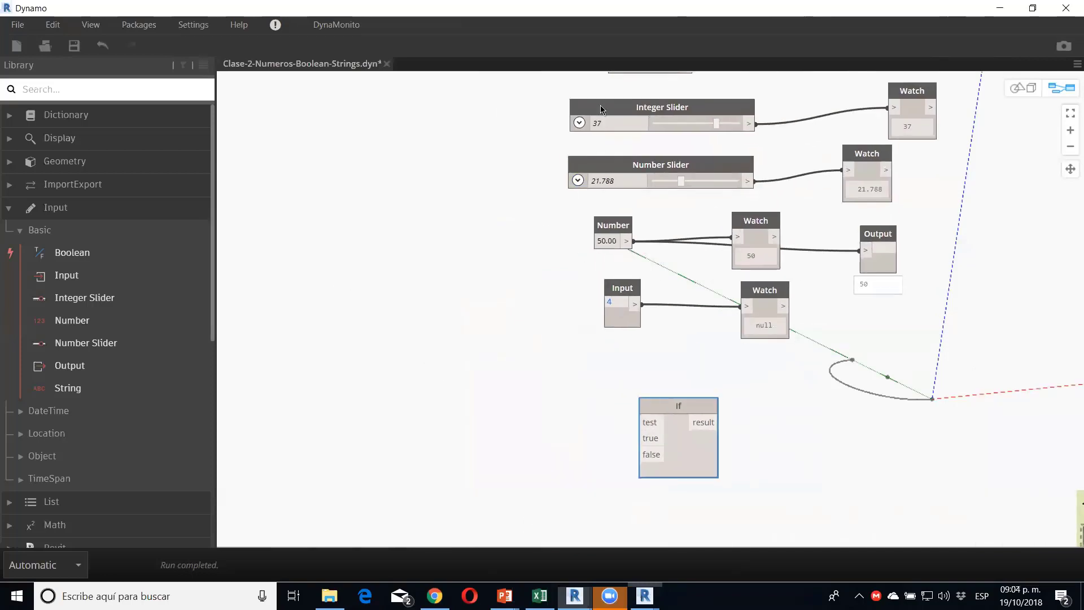
drag(601, 109, 260, 383)
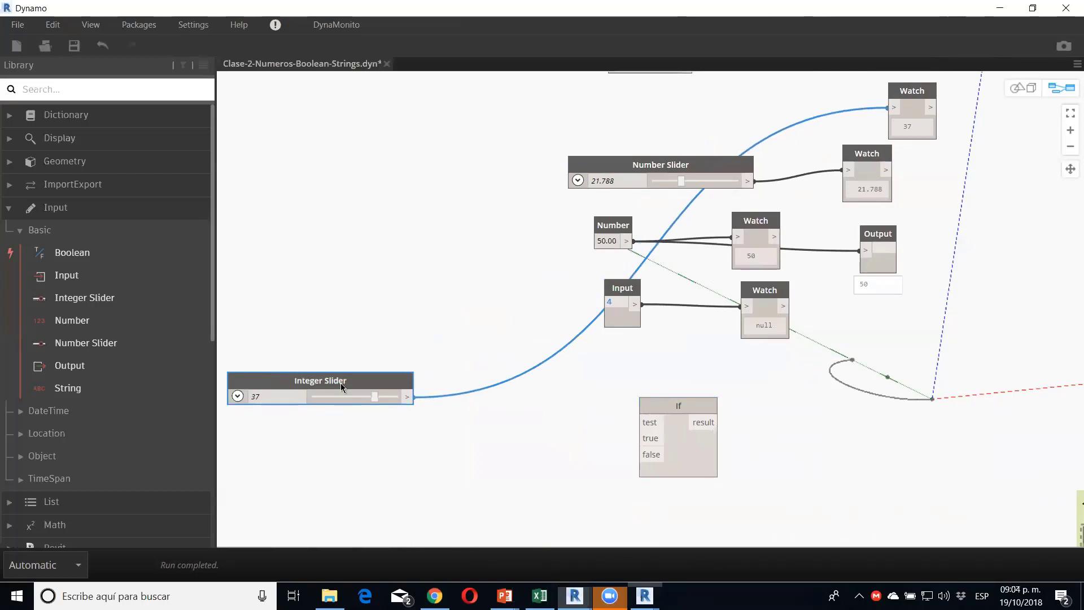
key(ctrl+c)
key(ctrl+v)
drag(350, 387, 347, 355)
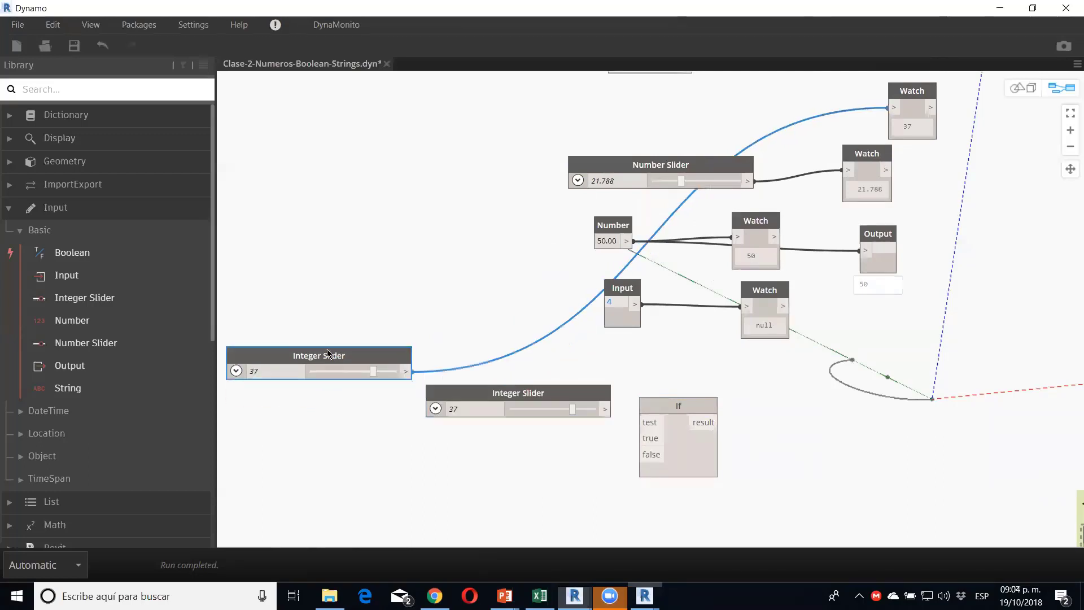
drag(428, 412, 247, 410)
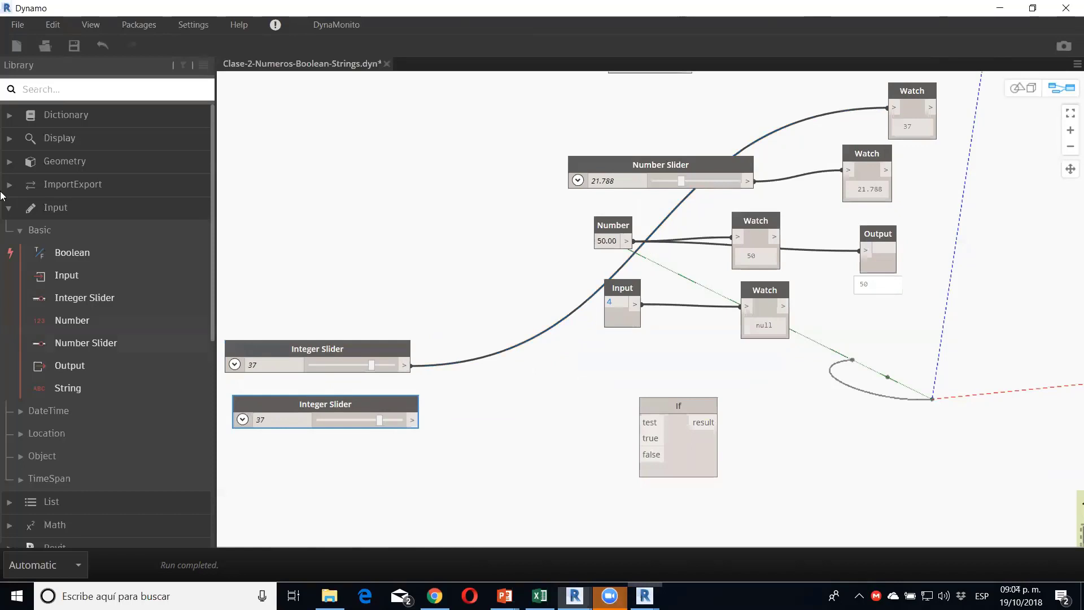
Step: Add a > node from Math > Operators and place it beside the two sliders
click(8, 210)
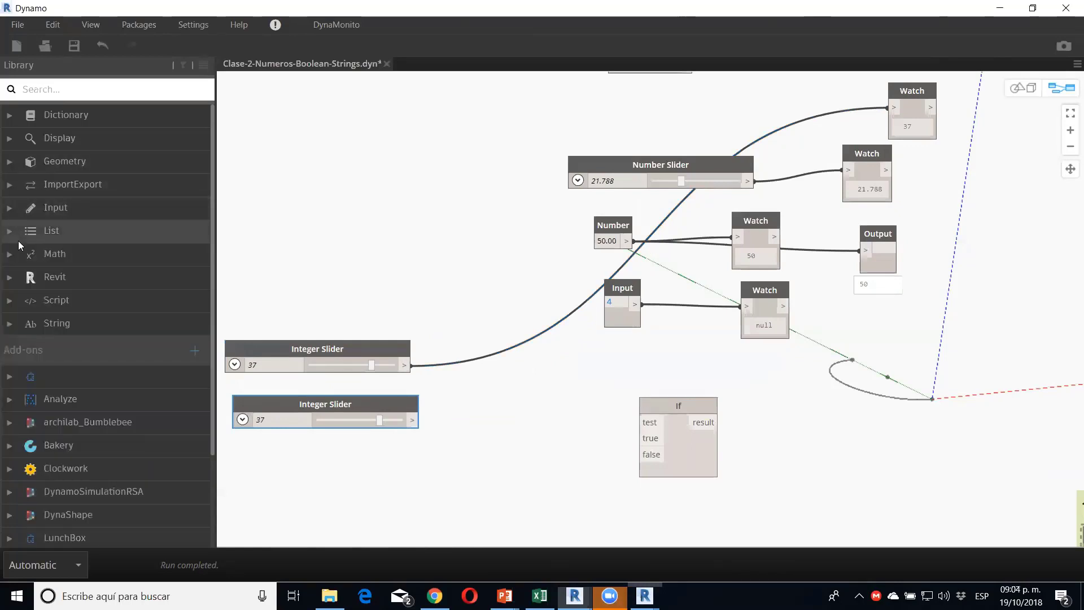
click(57, 252)
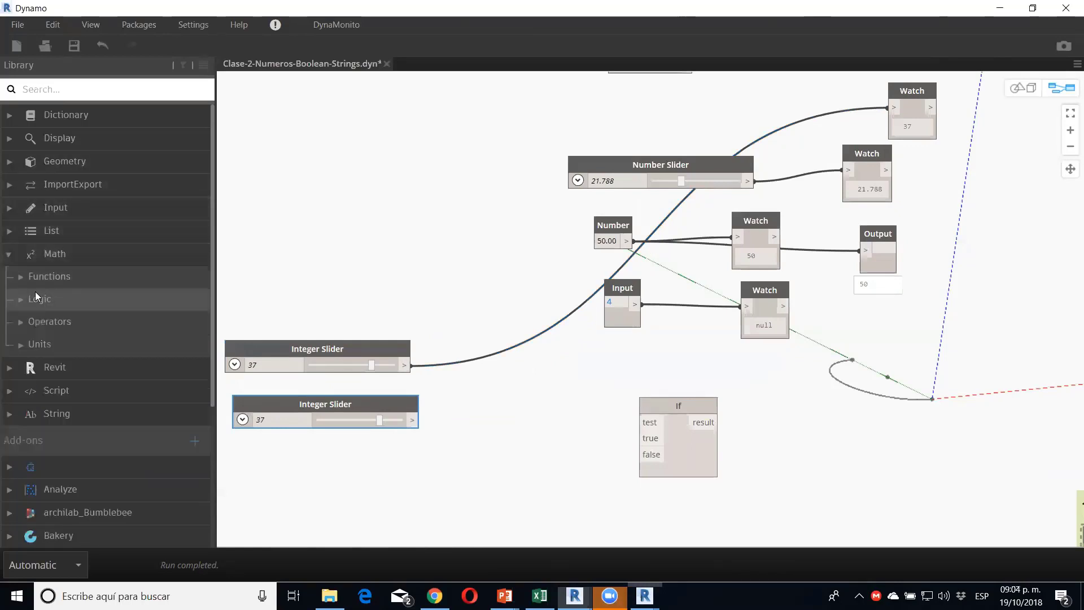
click(34, 321)
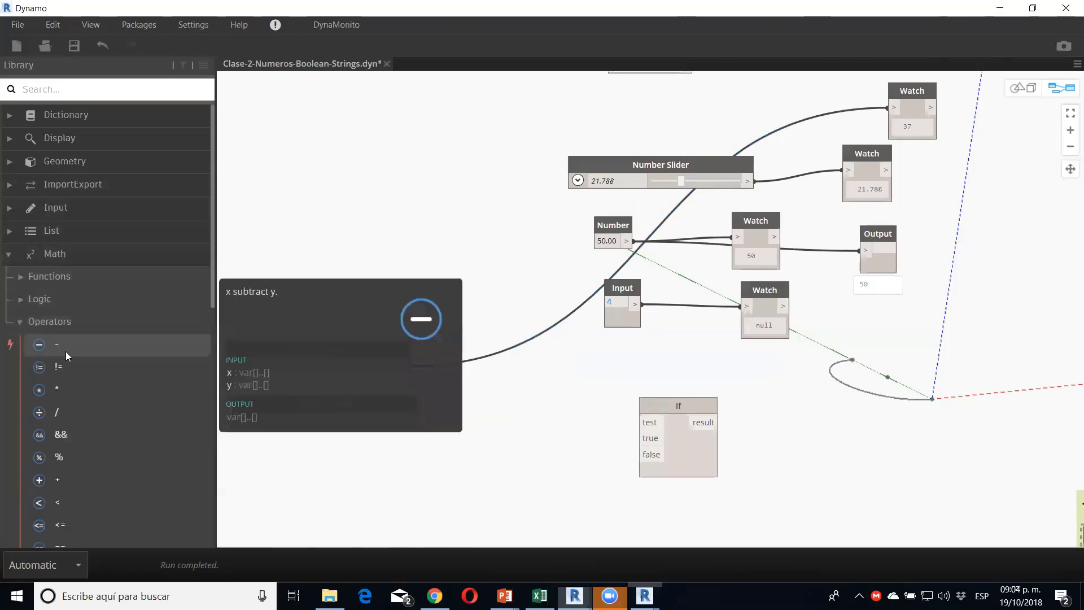
scroll(103, 379, down, 2)
scroll(85, 379, down, 3)
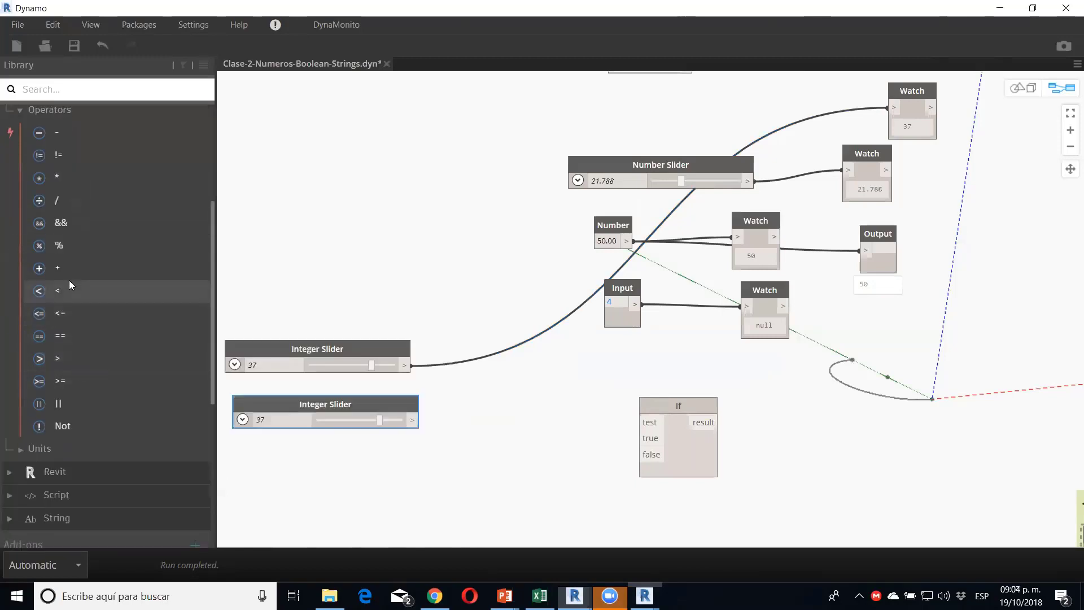
click(64, 351)
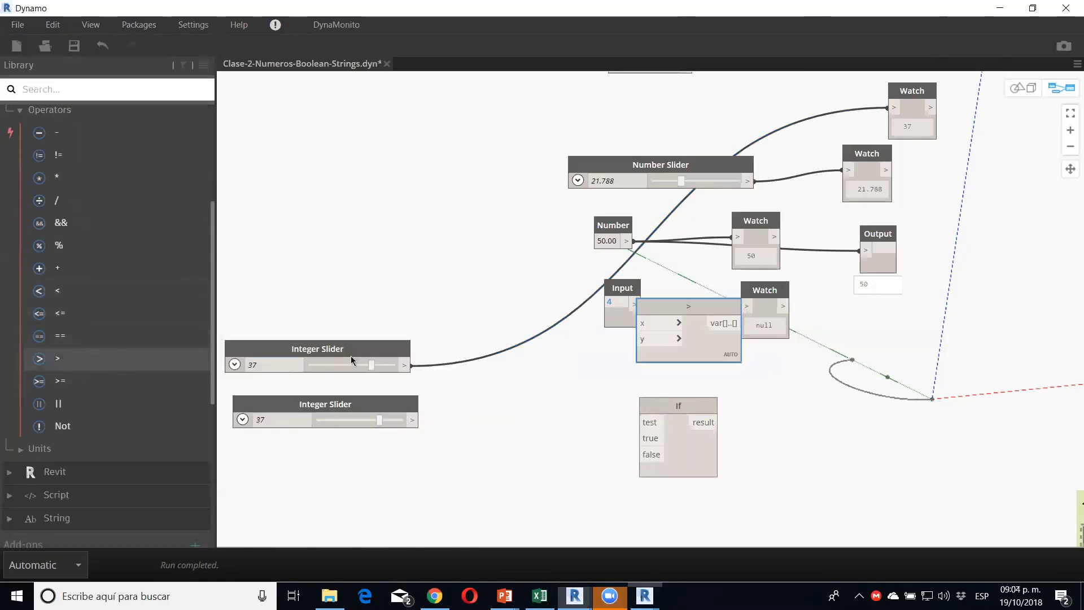
mouse_move(654, 311)
mouse_down()
mouse_move(476, 363)
mouse_move(441, 377)
mouse_move(443, 394)
mouse_up()
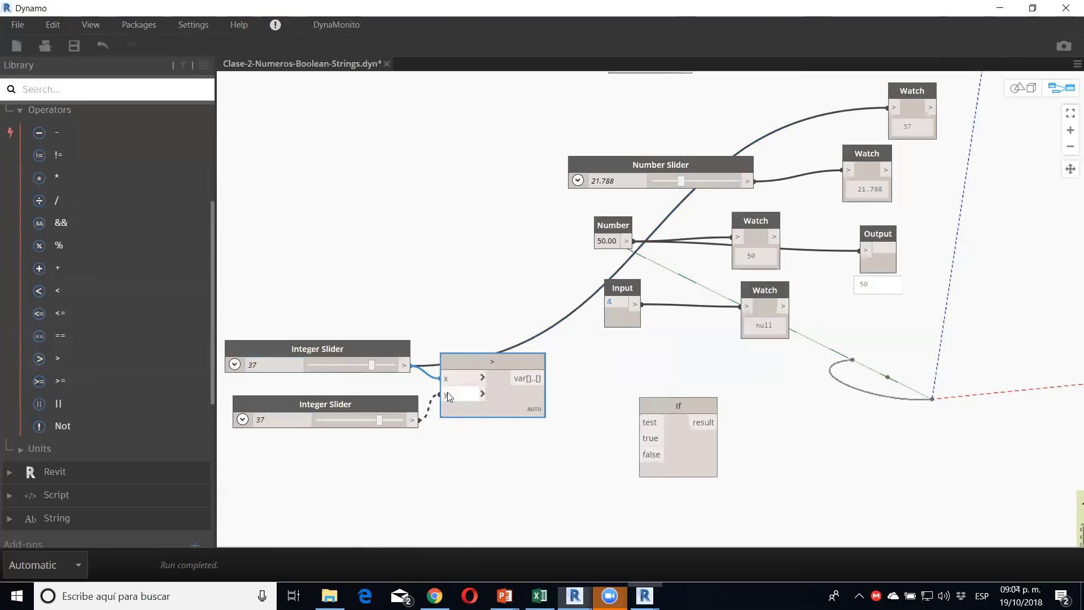
Step: Set the first Integer Slider to 22 and the second to 2
click(336, 364)
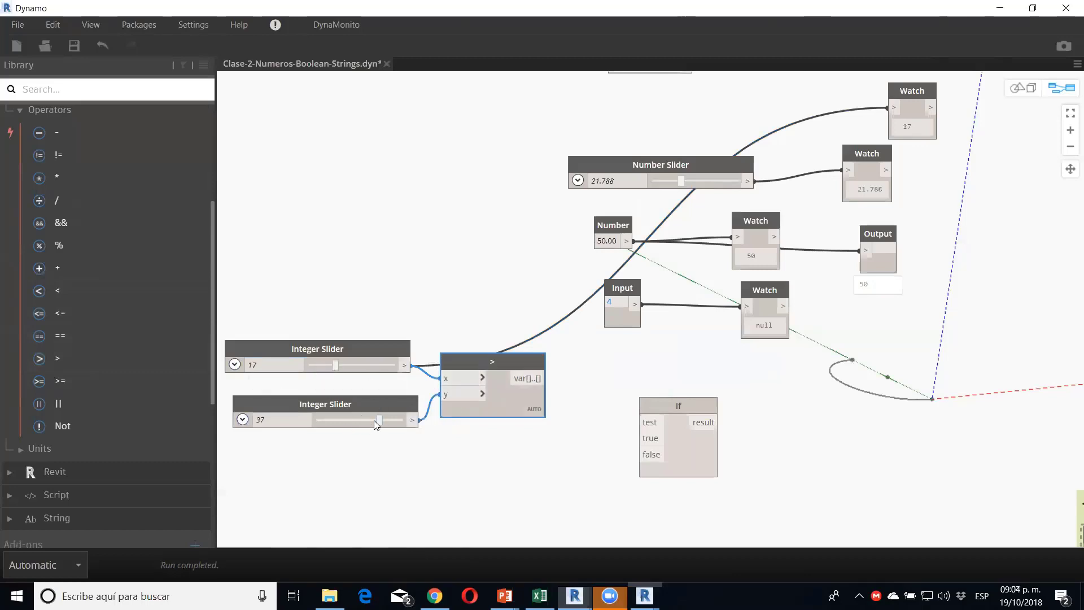
drag(375, 421, 369, 421)
drag(335, 364, 345, 364)
mouse_move(687, 426)
middle_down()
mouse_move(713, 361)
mouse_move(696, 324)
middle_up()
scroll(713, 361, down, 2)
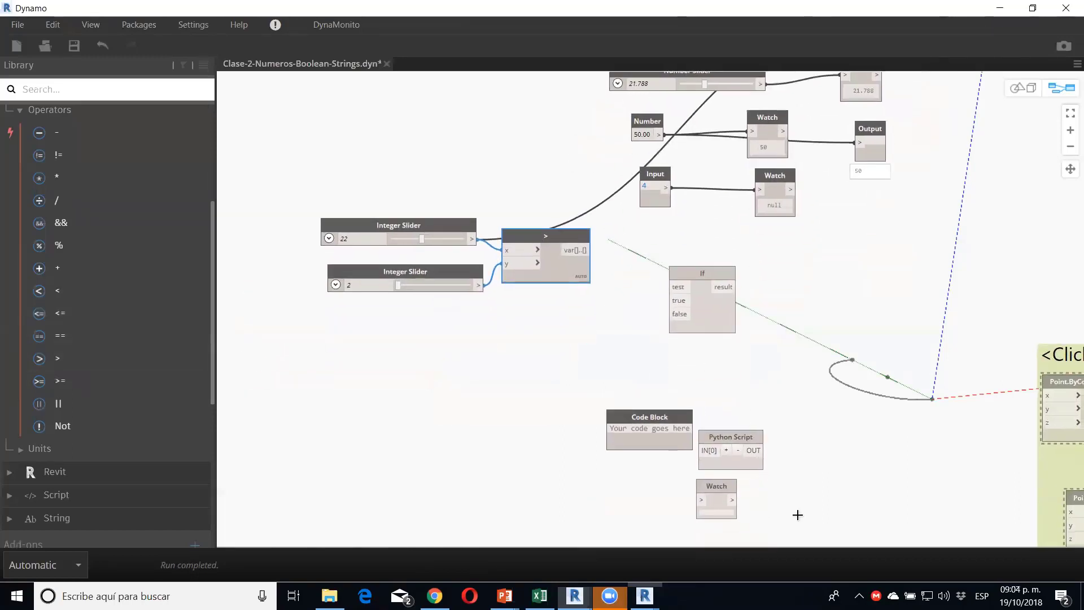
Step: Move the If, Code Block and nearby nodes down-left together
mouse_move(797, 515)
mouse_down()
mouse_move(648, 271)
mouse_move(631, 363)
mouse_up()
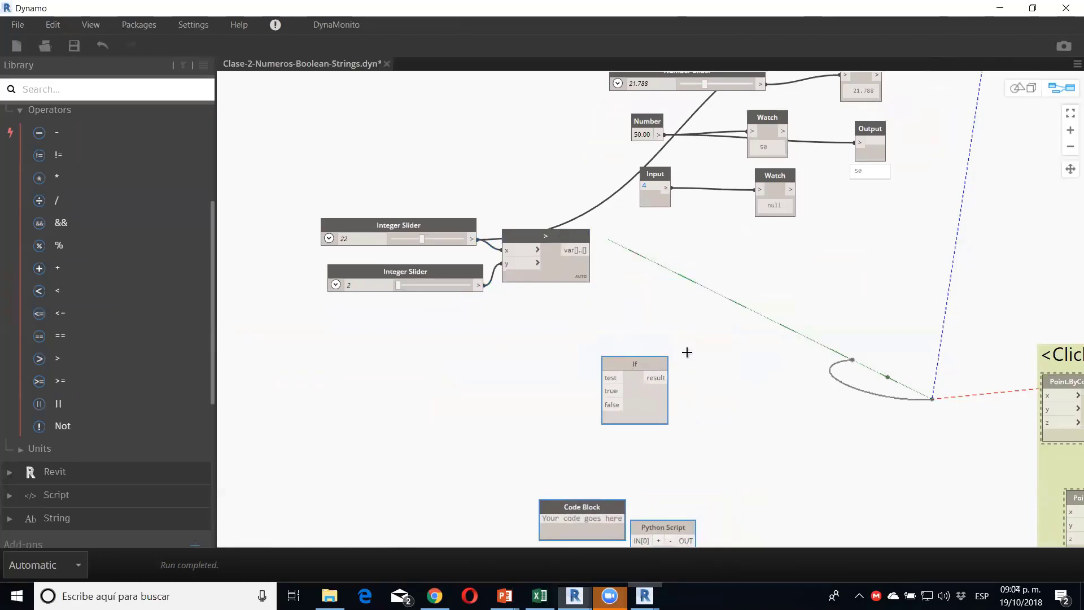
click(686, 353)
scroll(68, 261, up, 1)
scroll(69, 260, up, 5)
scroll(61, 270, down, 3)
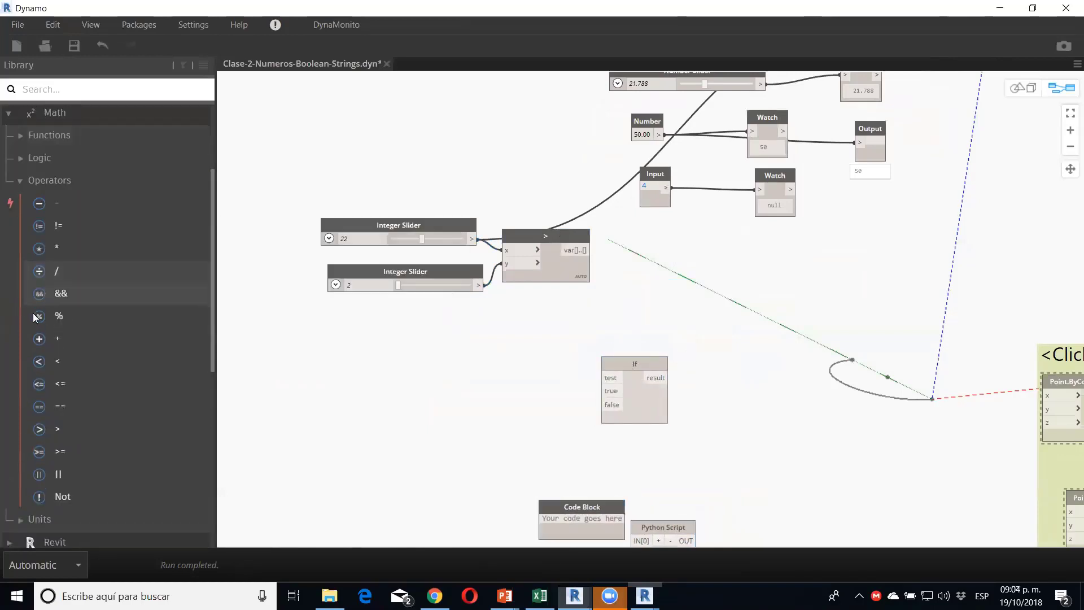
scroll(35, 271, up, 5)
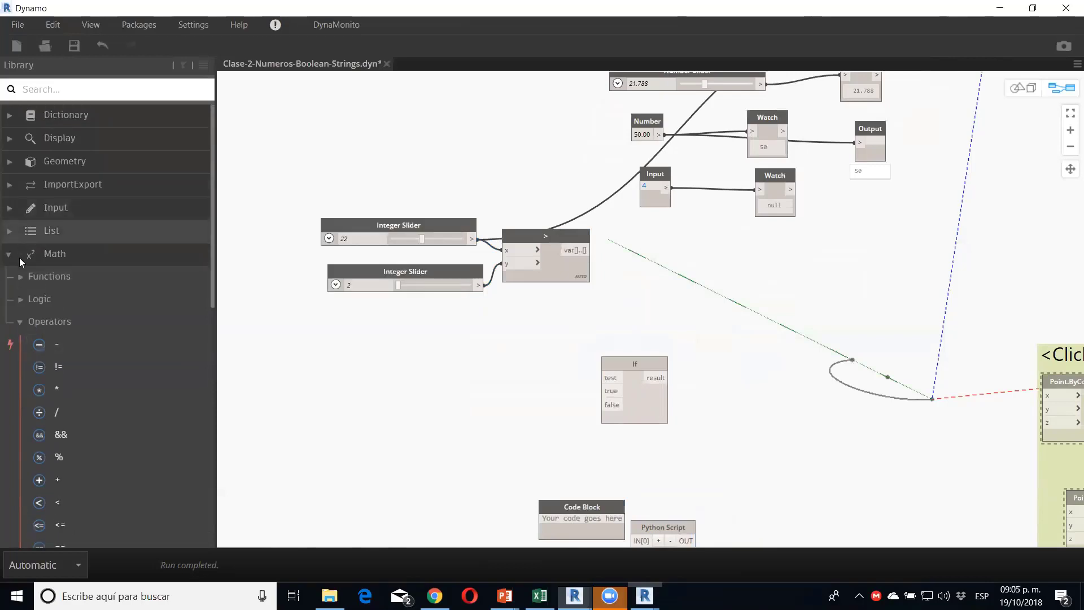
Step: Browse the Math and Script library categories, place an extra If node, then delete it
click(21, 282)
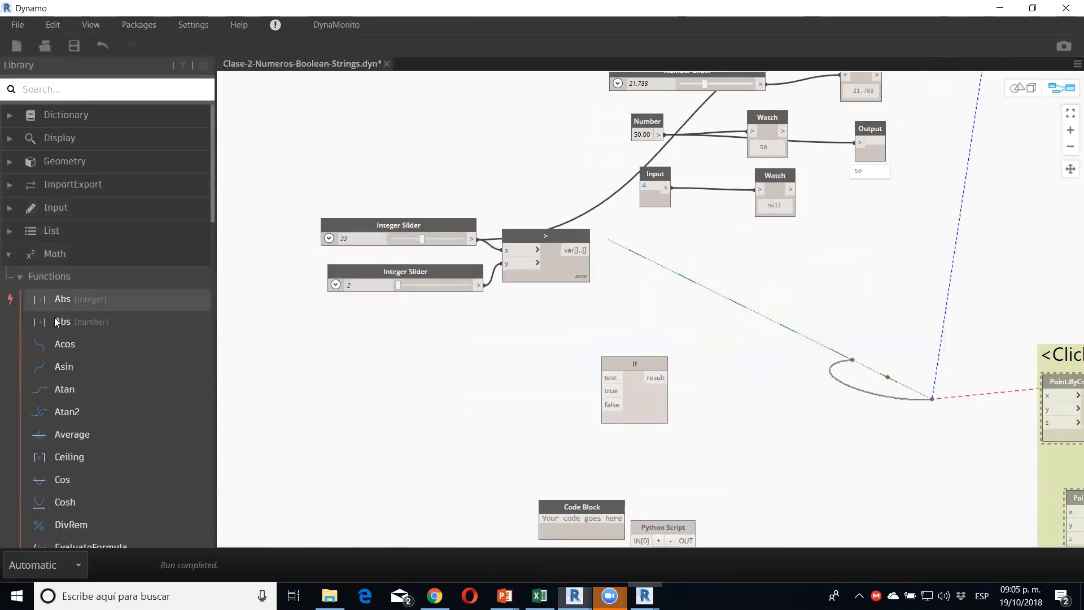
scroll(75, 355, down, 10)
scroll(74, 355, down, 5)
scroll(75, 354, down, 10)
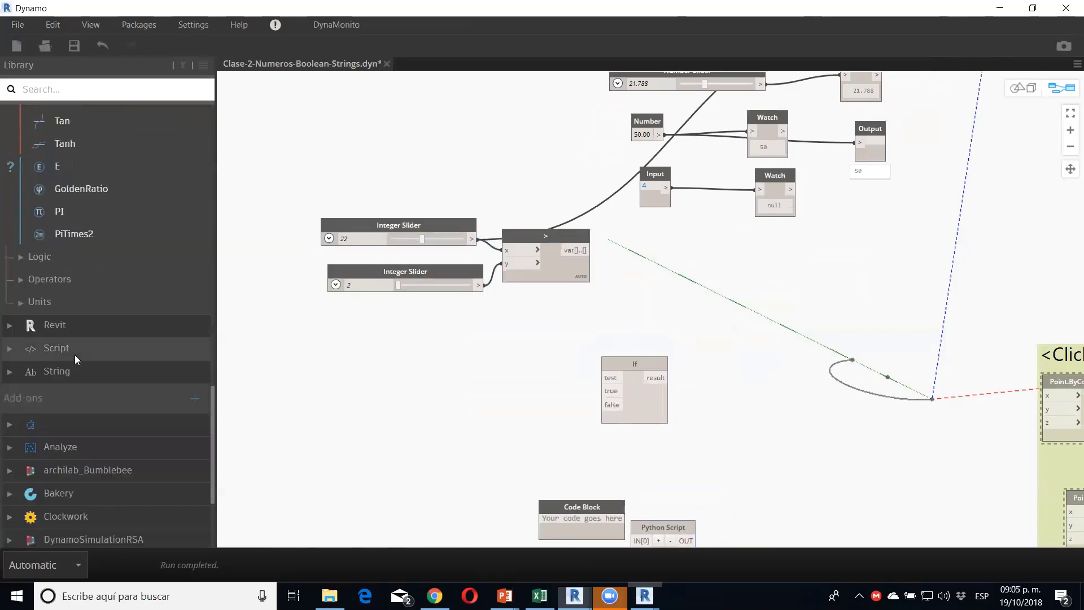
scroll(66, 263, up, 5)
scroll(66, 263, down, 5)
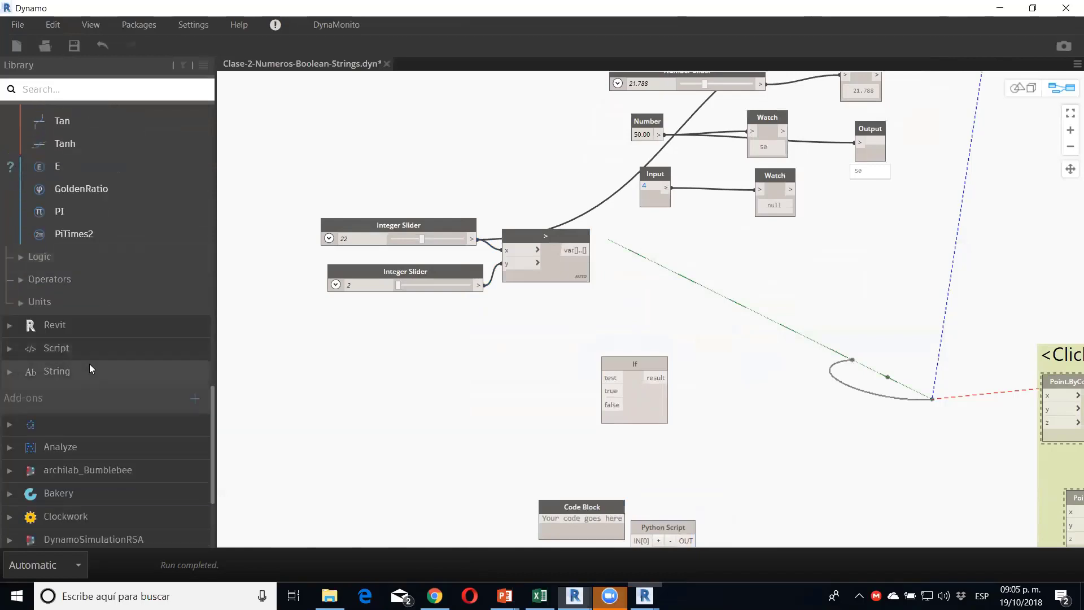
click(68, 356)
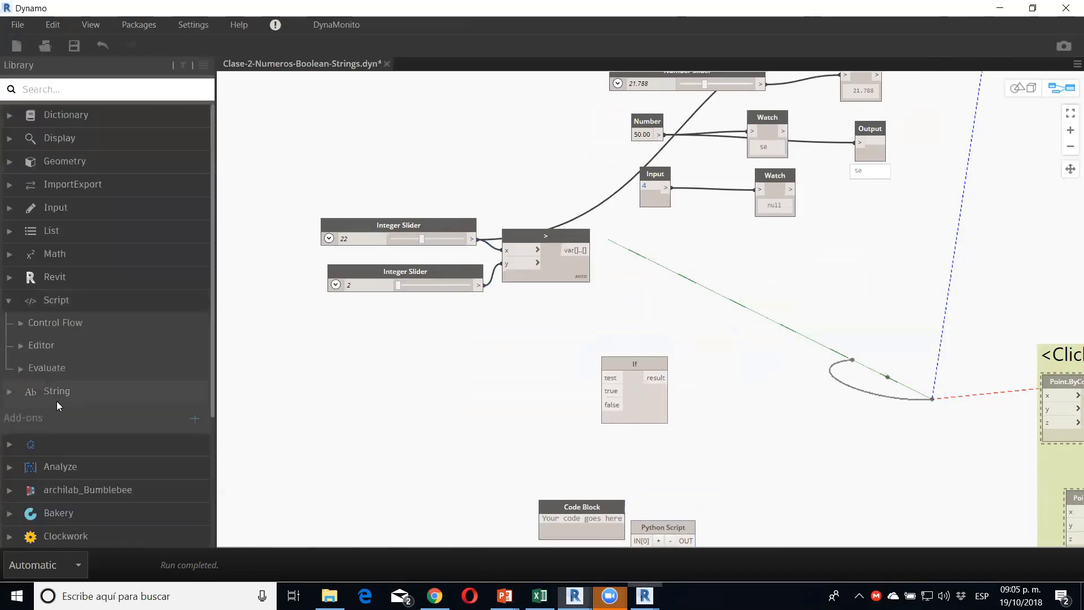
scroll(57, 389, down, 3)
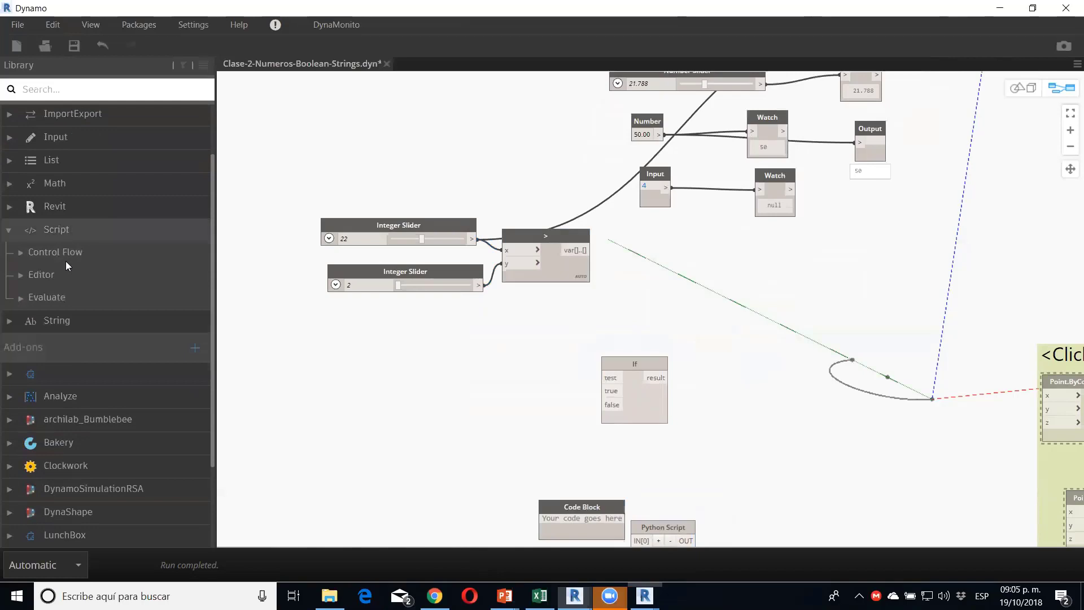
click(37, 297)
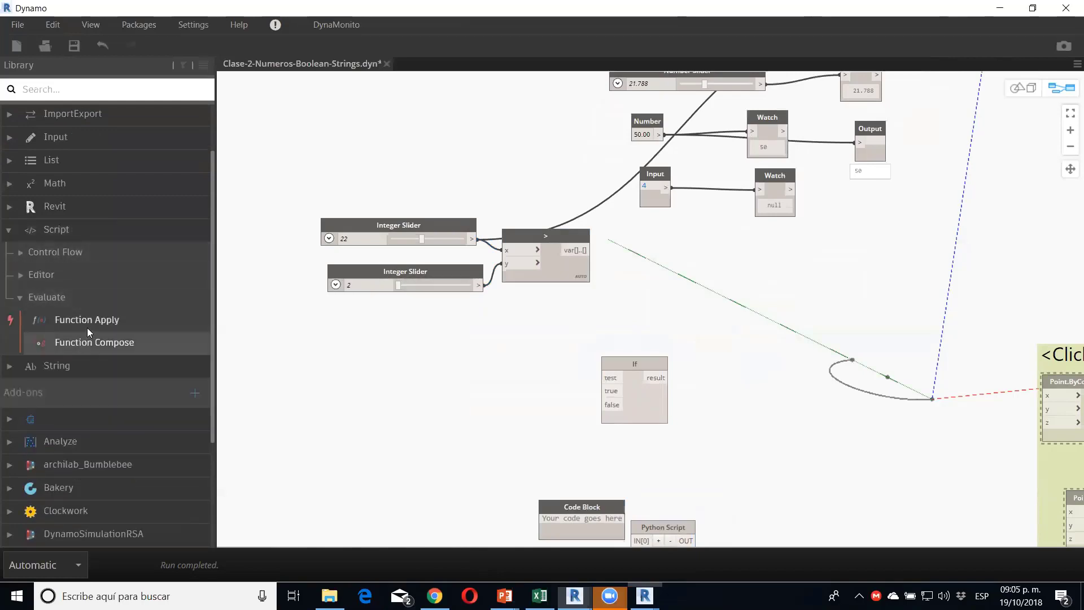
click(45, 261)
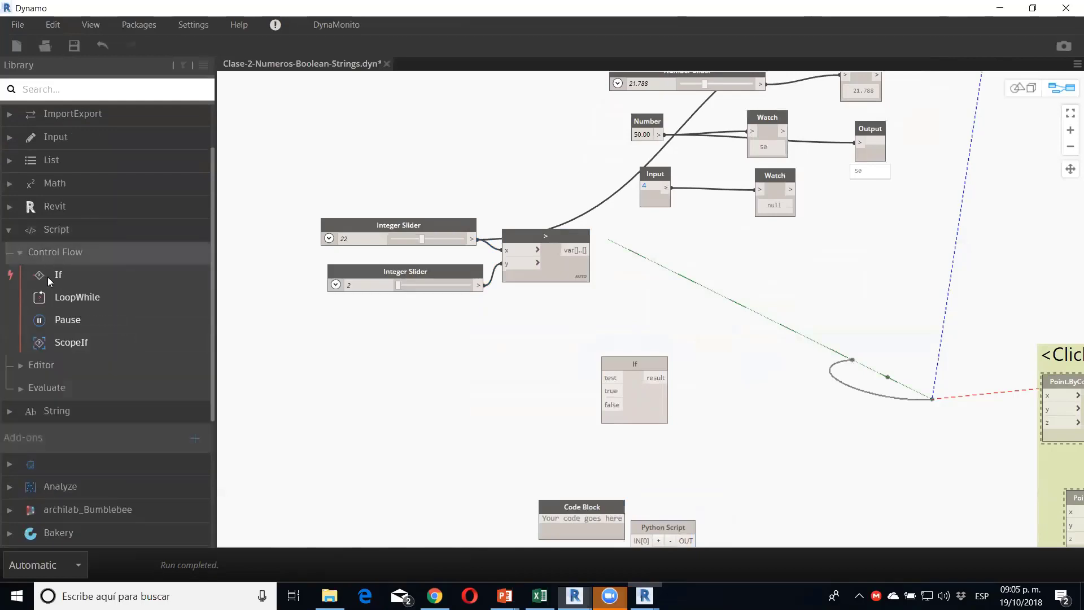
click(53, 275)
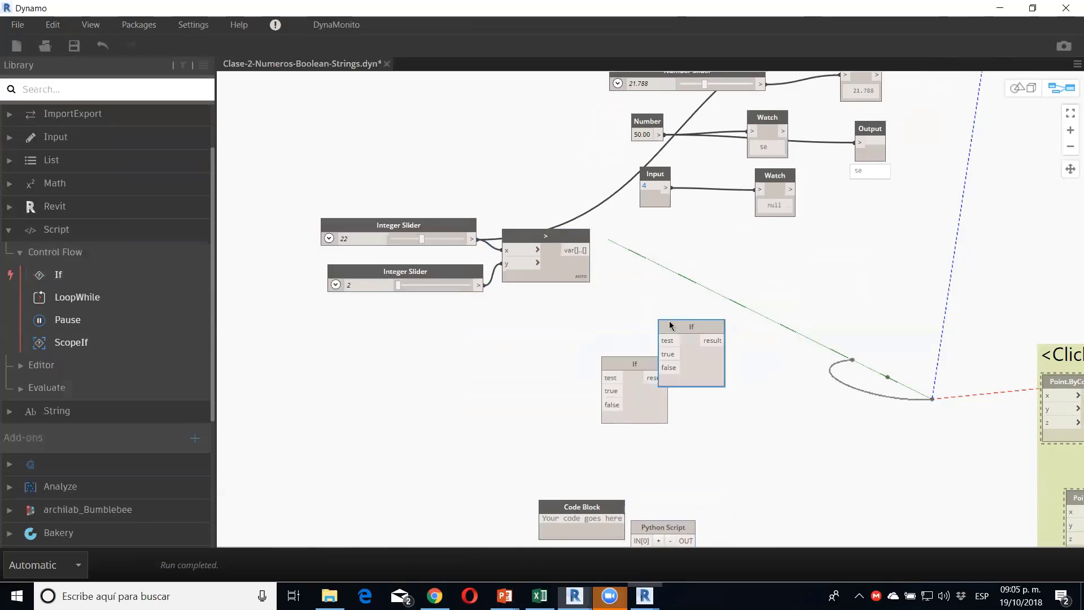
drag(669, 321, 664, 303)
key(Delete)
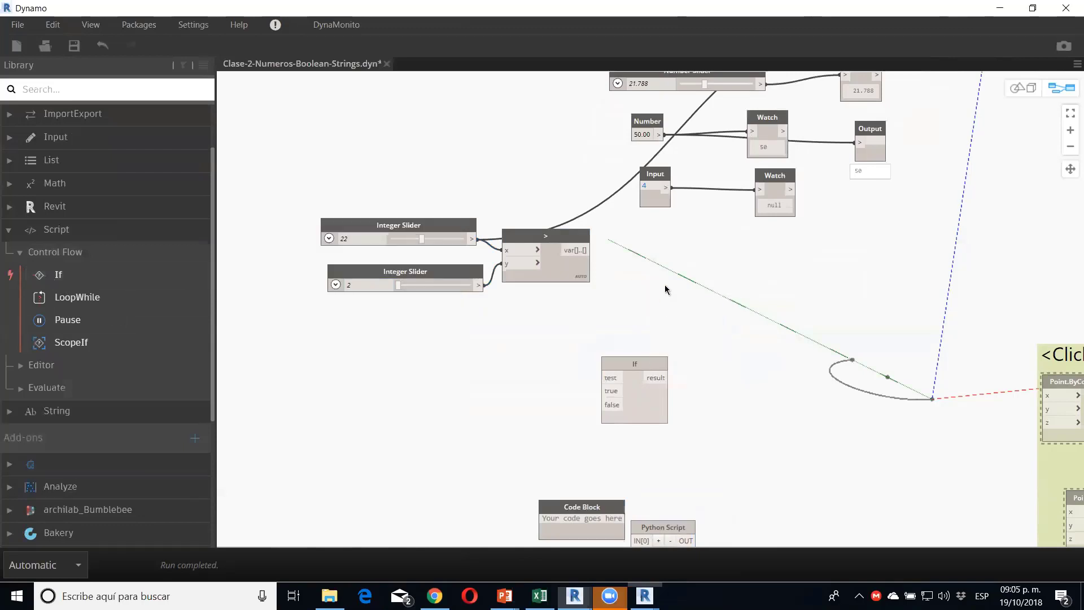
Step: Cancel a canvas search for 'if' and bring the Dynamo window running over Revit forward
right_click(670, 262)
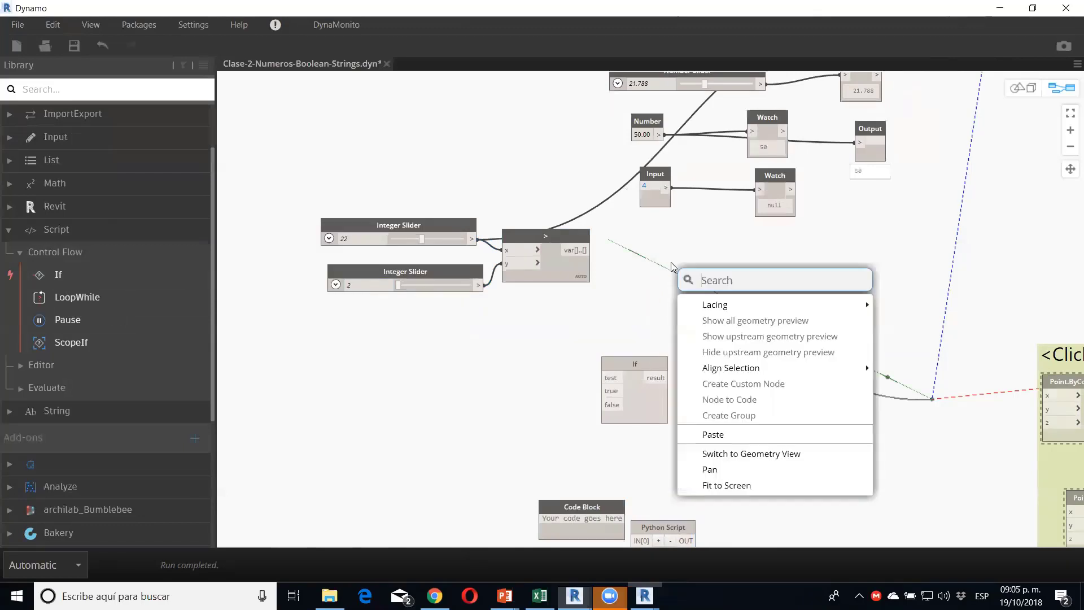
text(if)
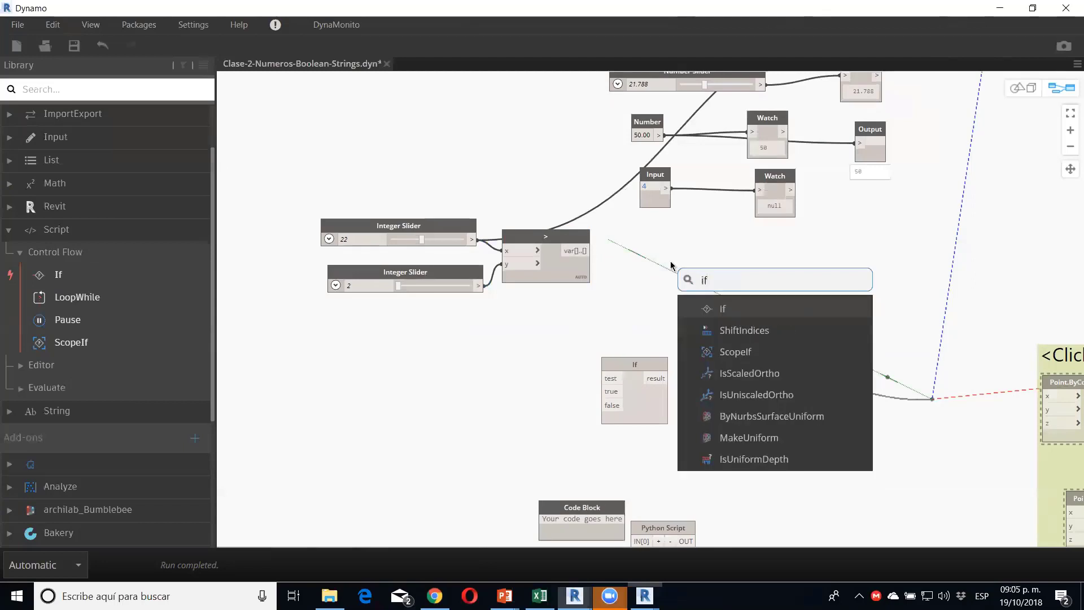
key(BackSpace)
key(BackSpace)
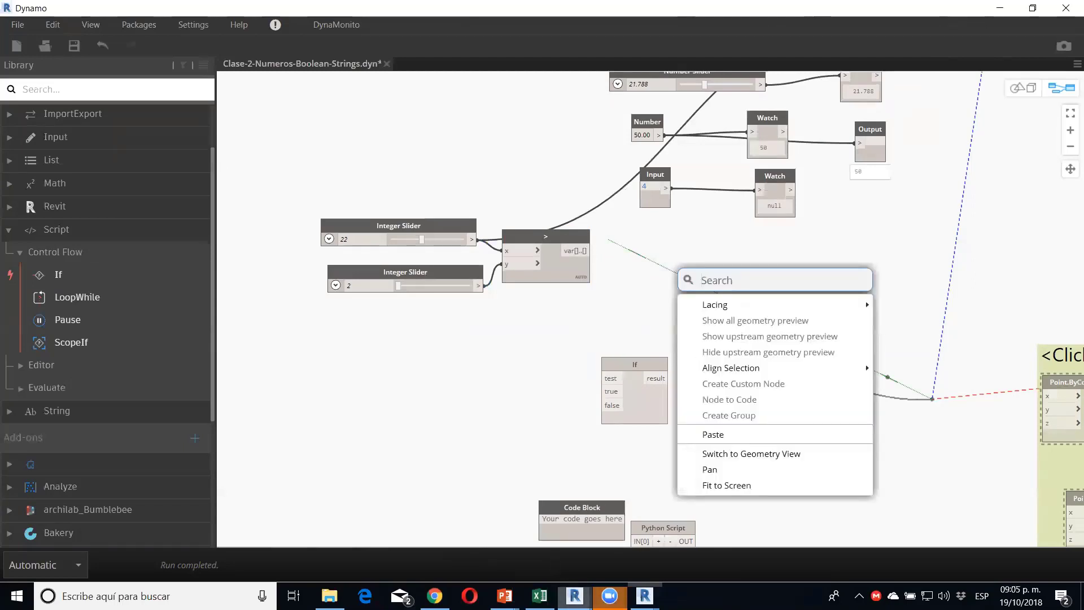
click(574, 595)
click(621, 525)
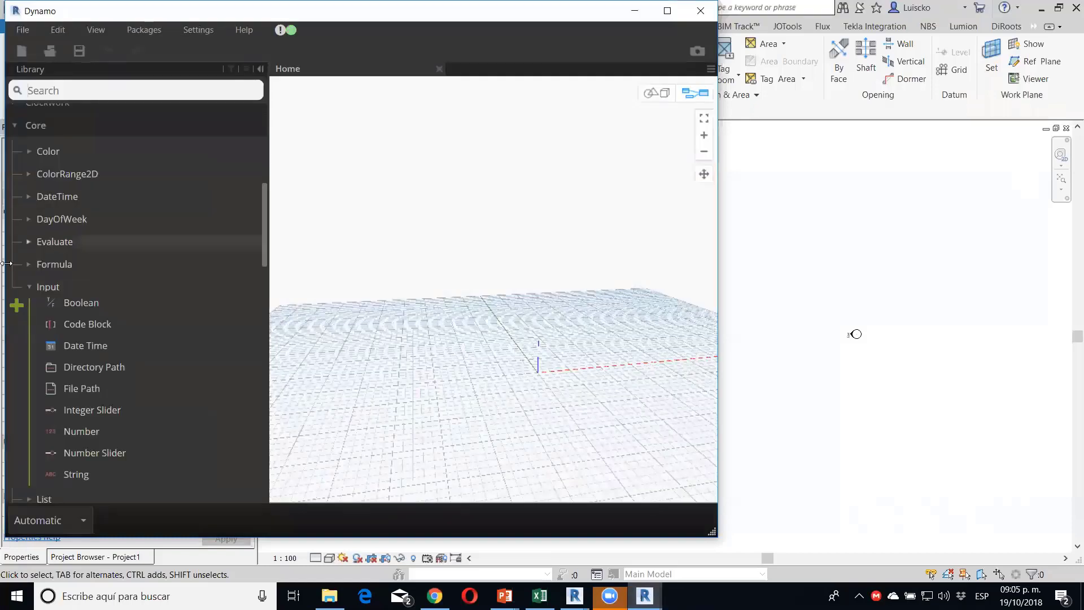
Step: Find If under Logic in the second window's library, then return to the Clase-2-Numeros-Boolean-Strings graph
click(29, 286)
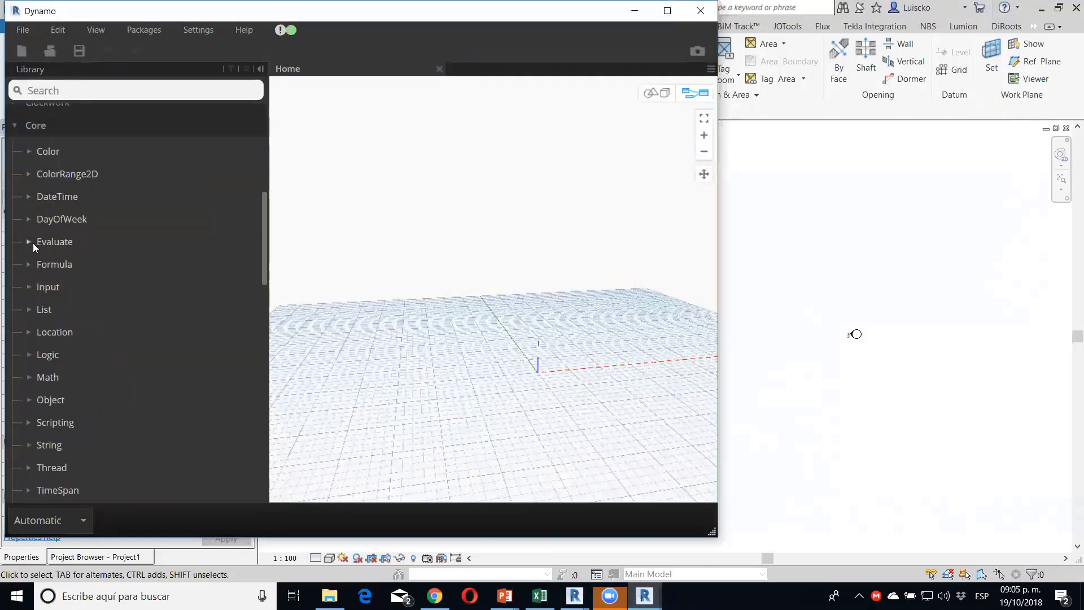
click(32, 243)
click(31, 242)
scroll(40, 417, down, 3)
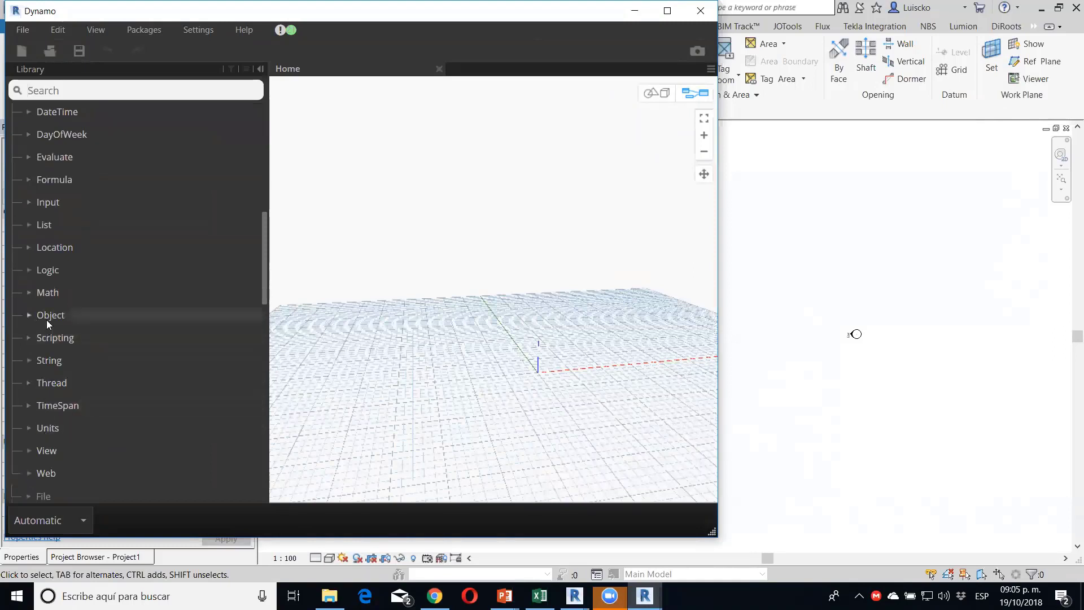
click(47, 272)
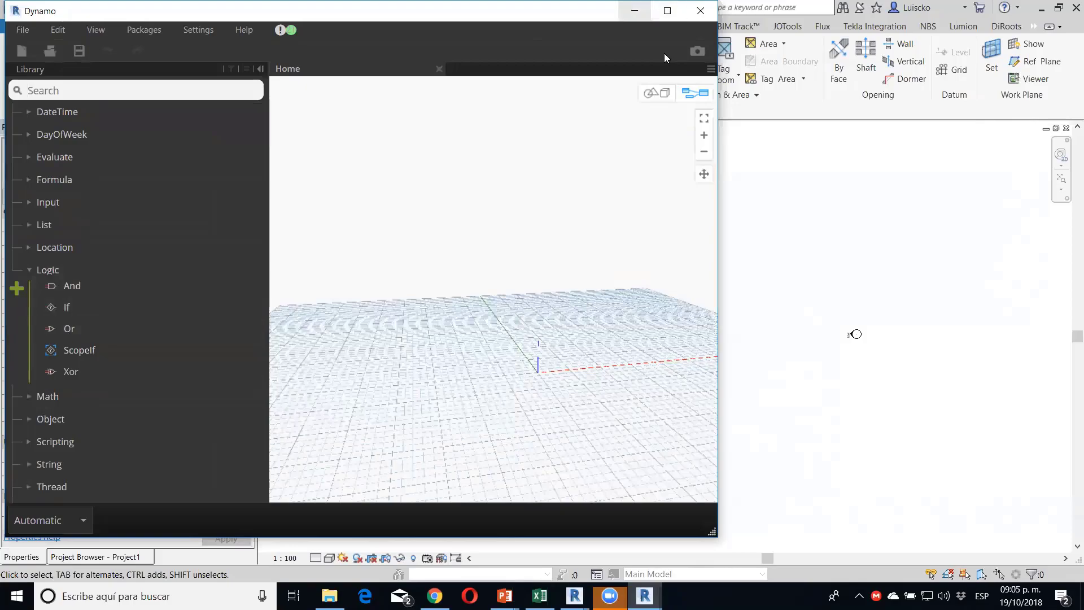
click(634, 10)
key(alt+Tab)
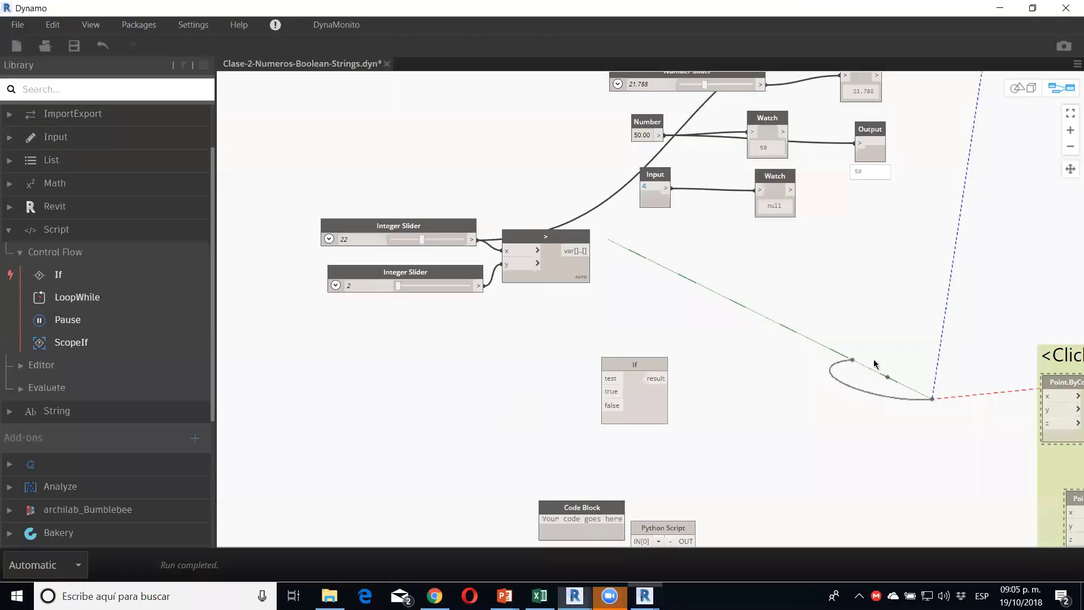
Step: Duplicate the existing String node twice, placing both copies below the > comparison
middle_drag(701, 326, 716, 296)
drag(625, 335, 729, 259)
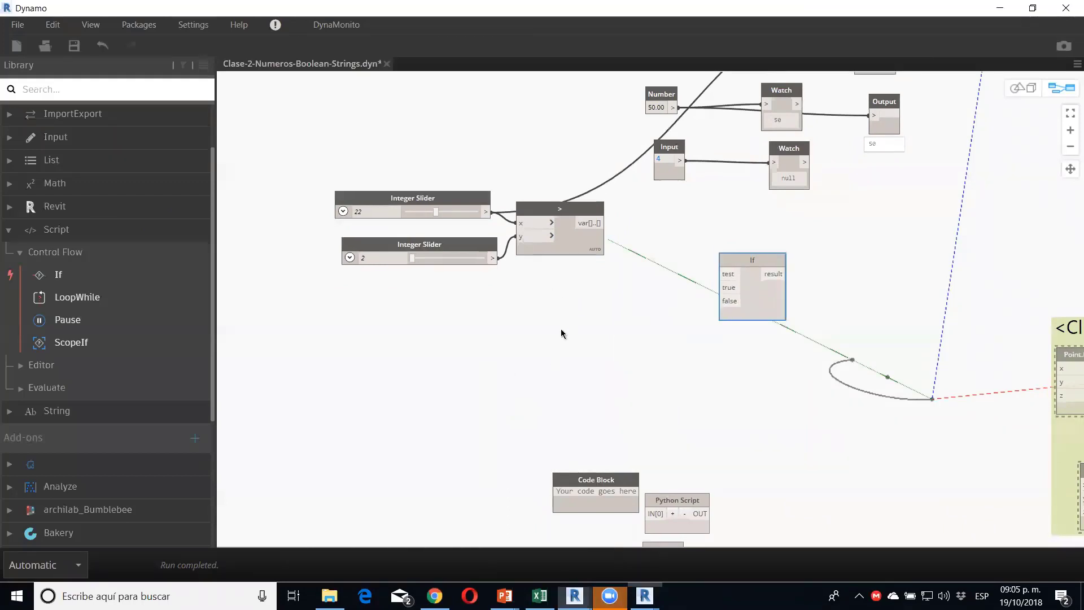
scroll(561, 332, down, 3)
scroll(585, 327, down, 3)
scroll(670, 186, up, 3)
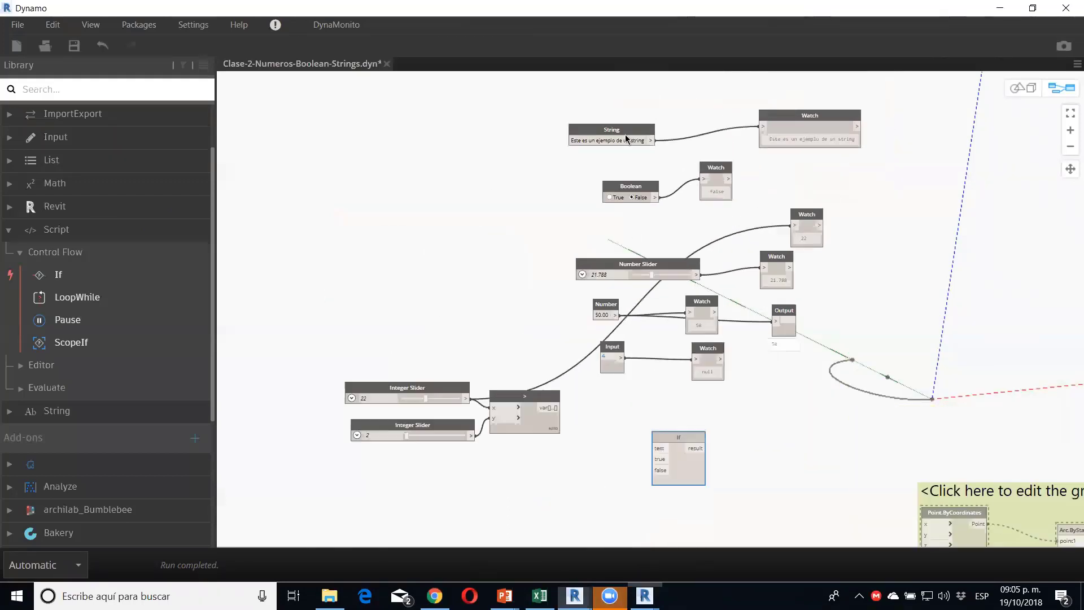
click(621, 133)
key(ctrl+c)
key(ctrl+v)
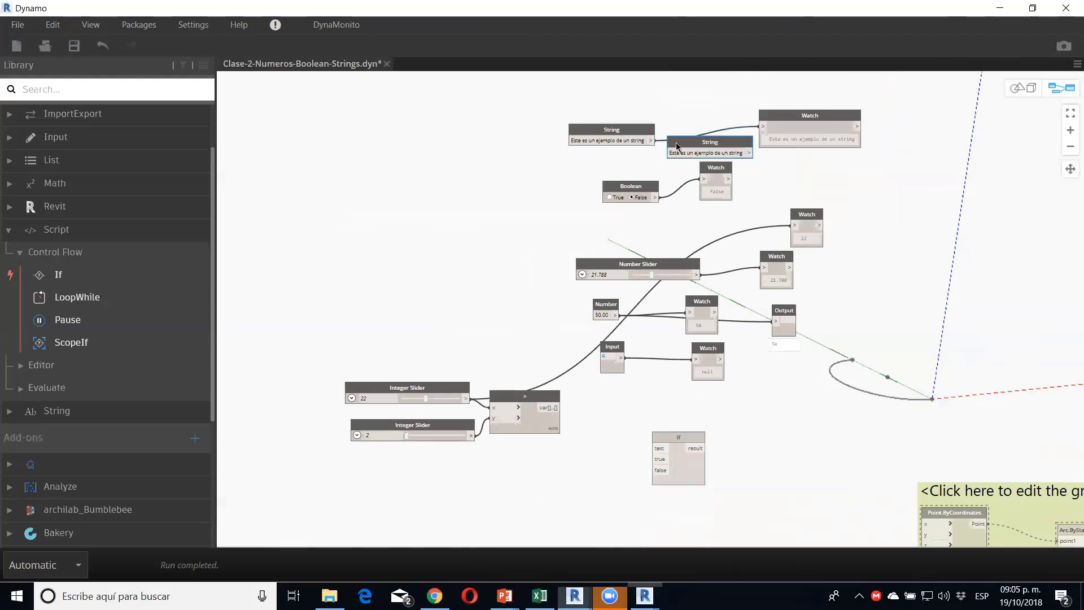
mouse_move(700, 142)
mouse_down()
mouse_move(628, 186)
mouse_move(531, 478)
mouse_up()
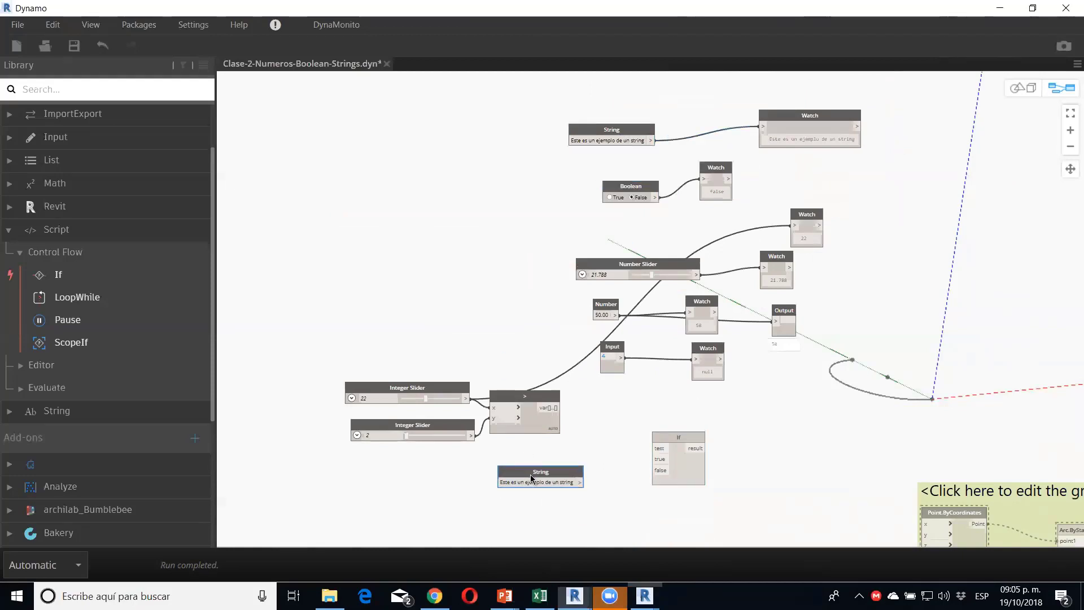
key(ctrl+v)
drag(699, 153, 541, 514)
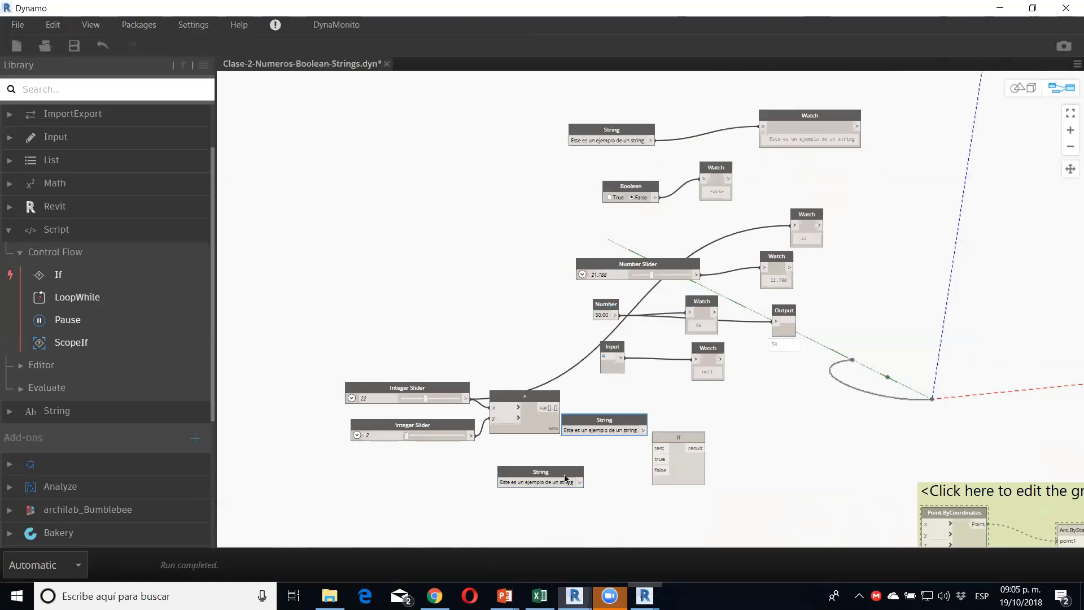
Step: Arrange the copies and set the upper String to 'El valor X es mayor'
scroll(643, 480, up, 2)
mouse_move(686, 423)
mouse_down()
mouse_move(674, 398)
mouse_move(690, 391)
mouse_up()
drag(505, 476, 506, 463)
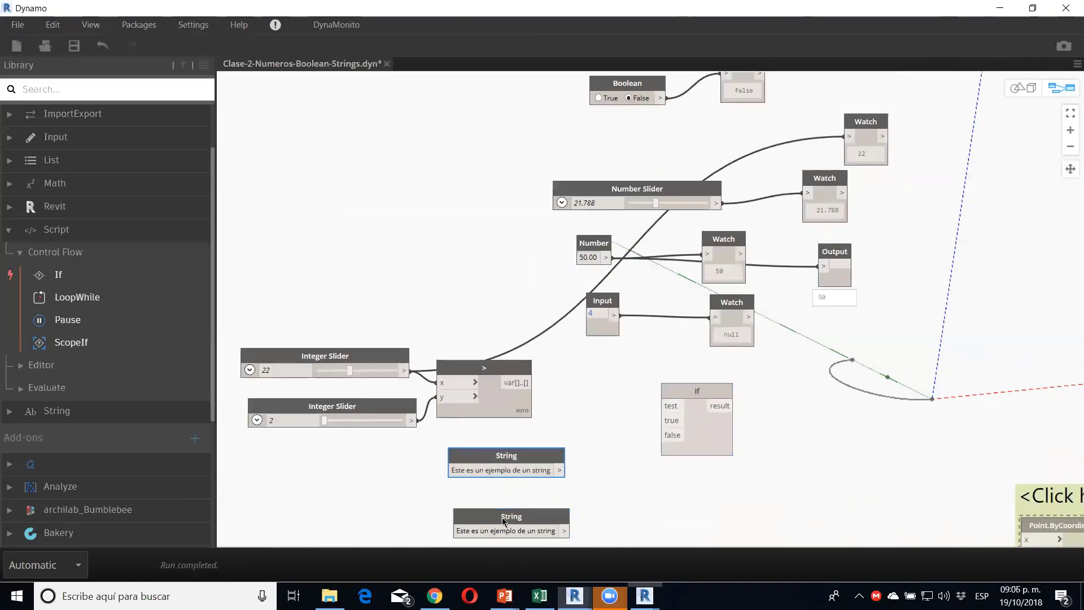
mouse_move(504, 520)
mouse_down()
mouse_move(498, 488)
mouse_move(498, 501)
mouse_up()
click(477, 469)
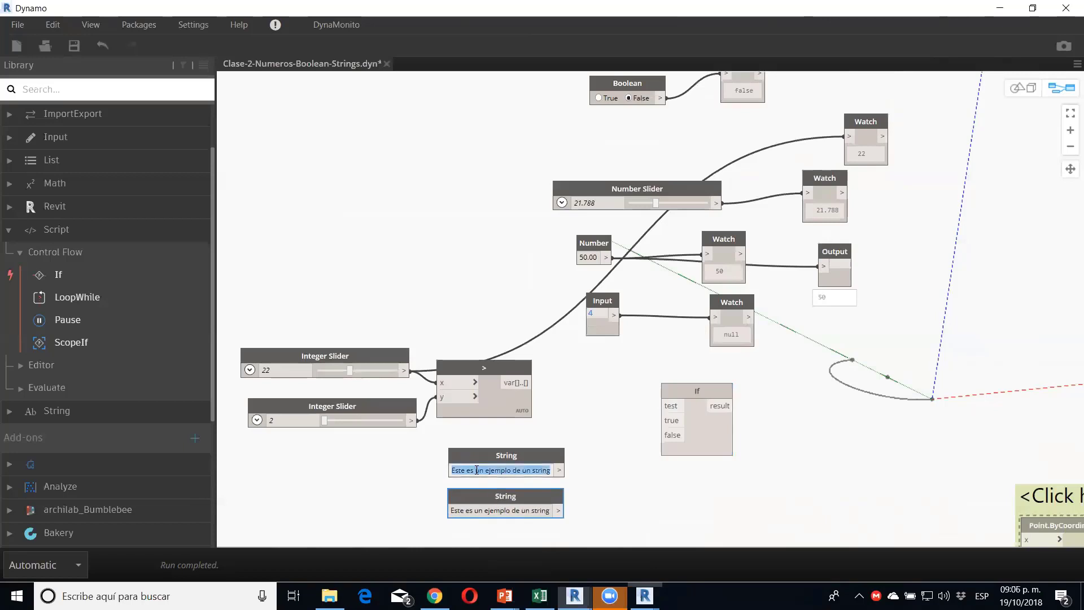
text(El)
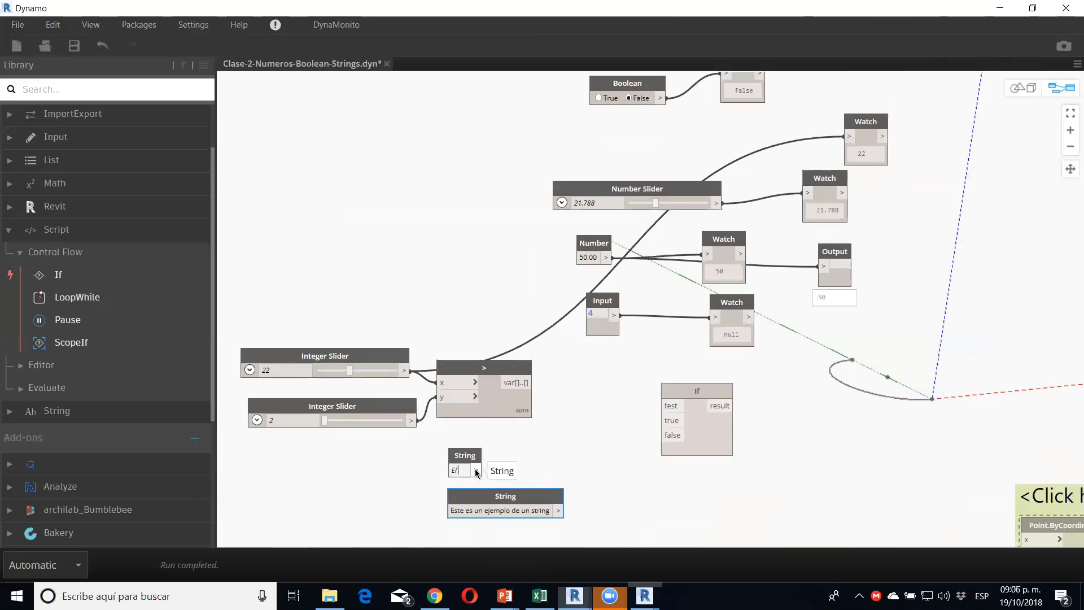
text( valor X )
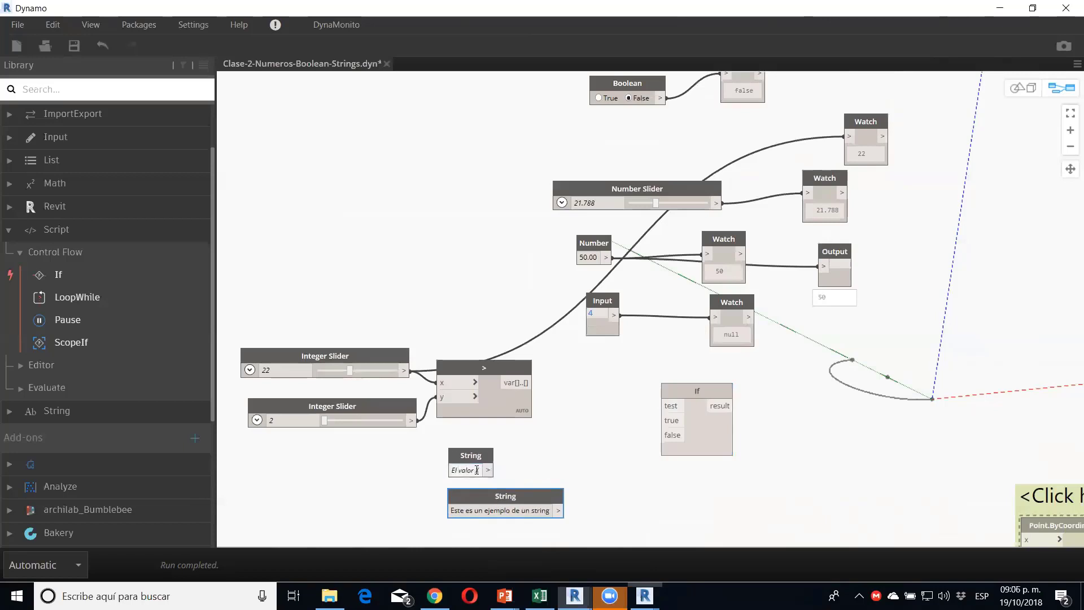
text(es may)
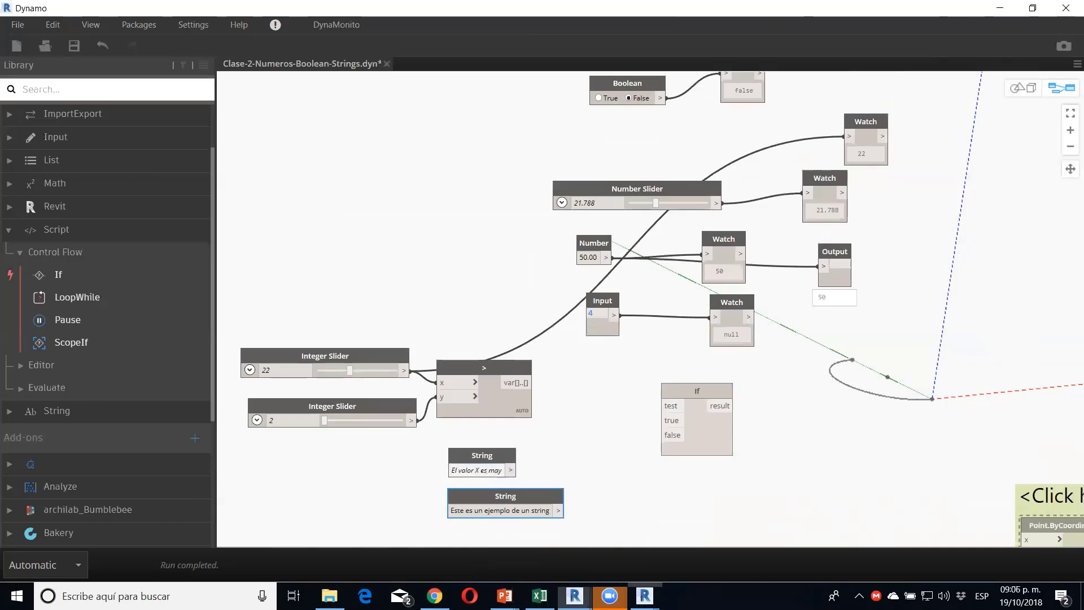
text(or)
Step: Change the lower String's text to 'El valor Y es mayor'
middle_drag(580, 447, 573, 377)
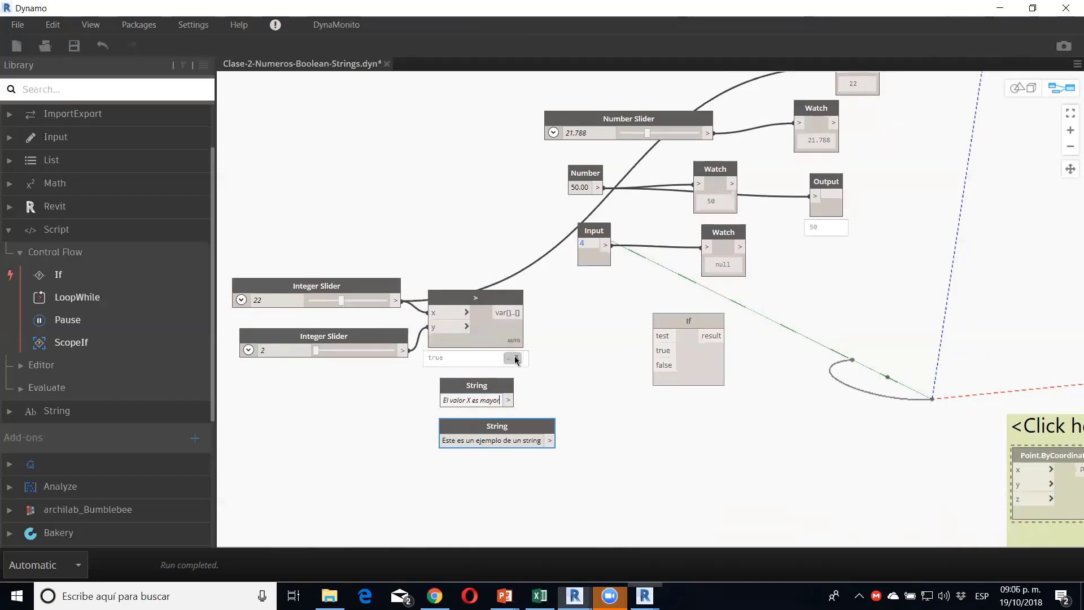
triple_click(509, 445)
text(E)
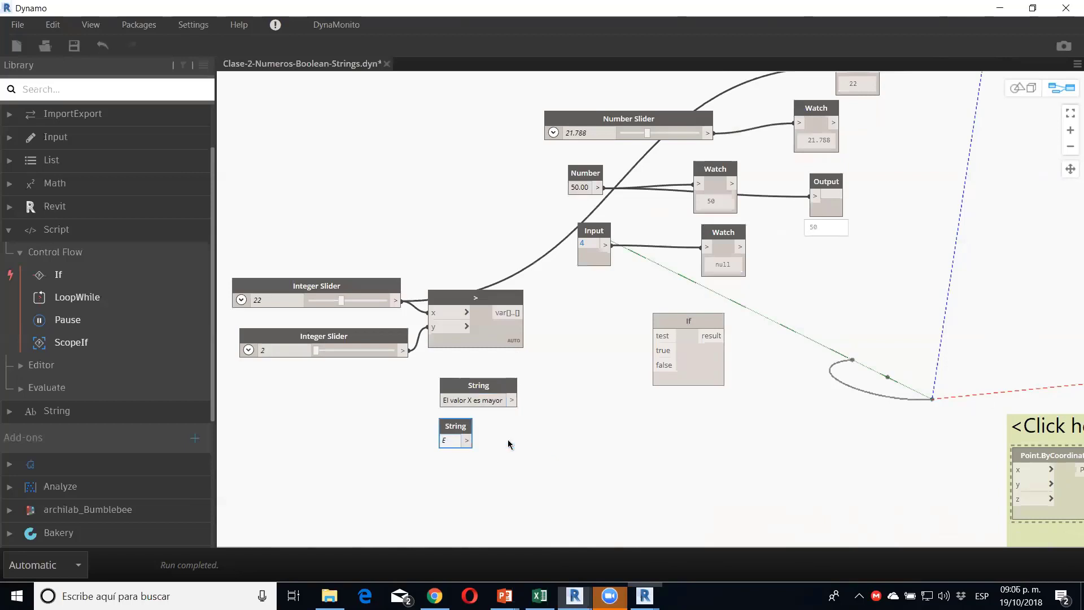
text(l val)
text(or Y e)
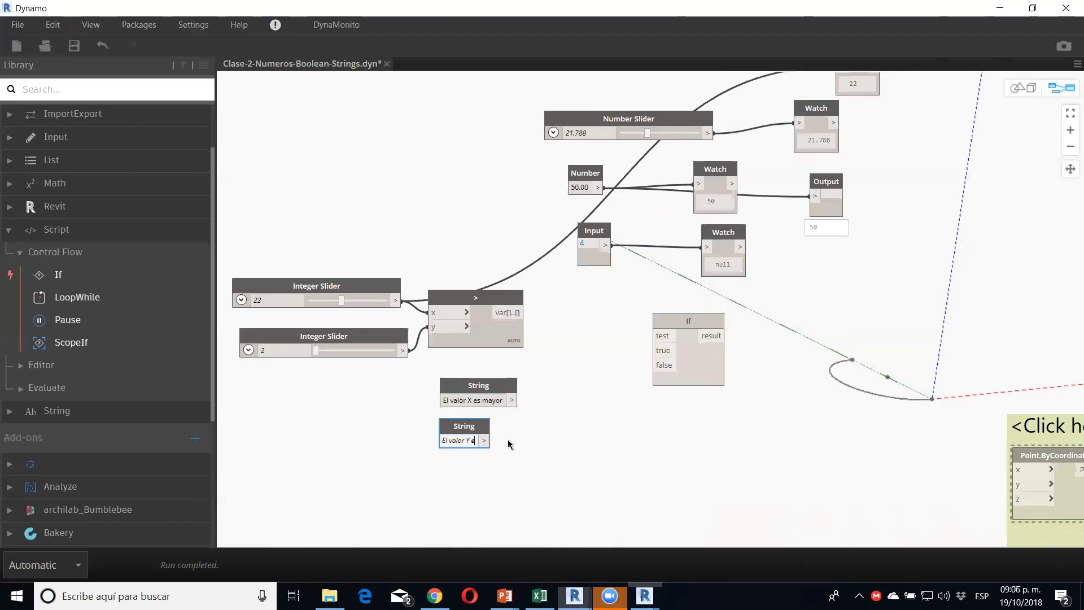
text(s mayor)
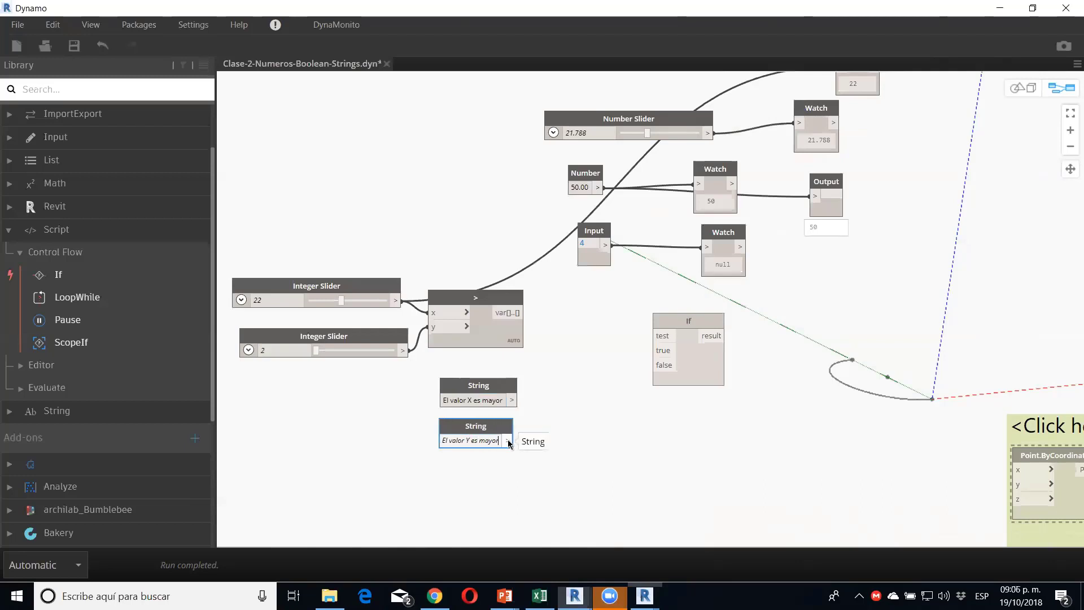
click(525, 414)
drag(499, 387, 506, 380)
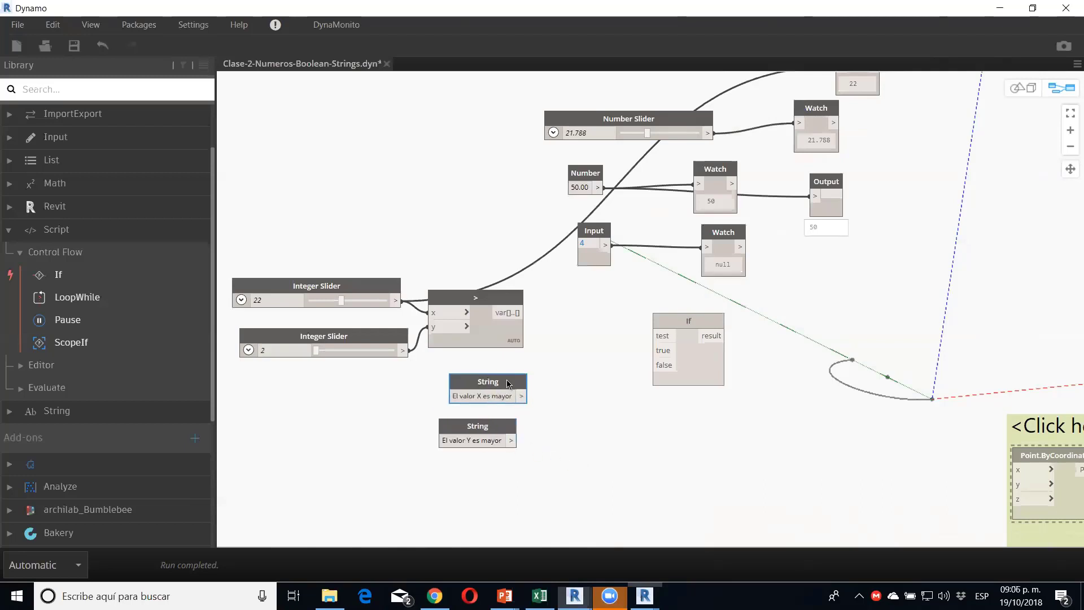
scroll(490, 442, up, 1)
click(503, 428)
Step: Align the String nodes and wire 'El valor Y es mayor' into the If node's false input
drag(502, 429, 509, 420)
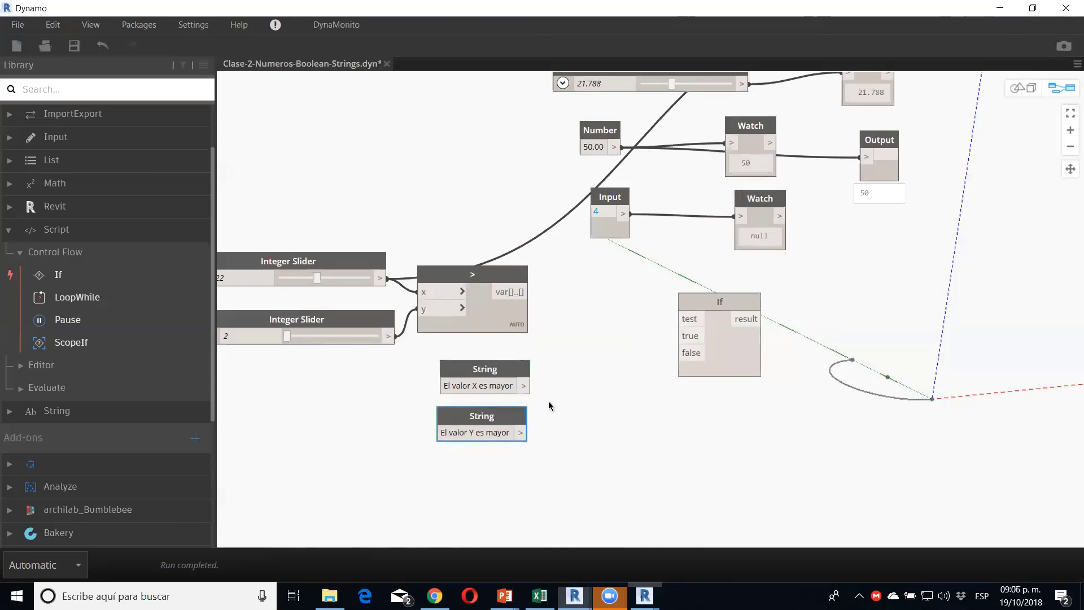
drag(484, 380, 678, 335)
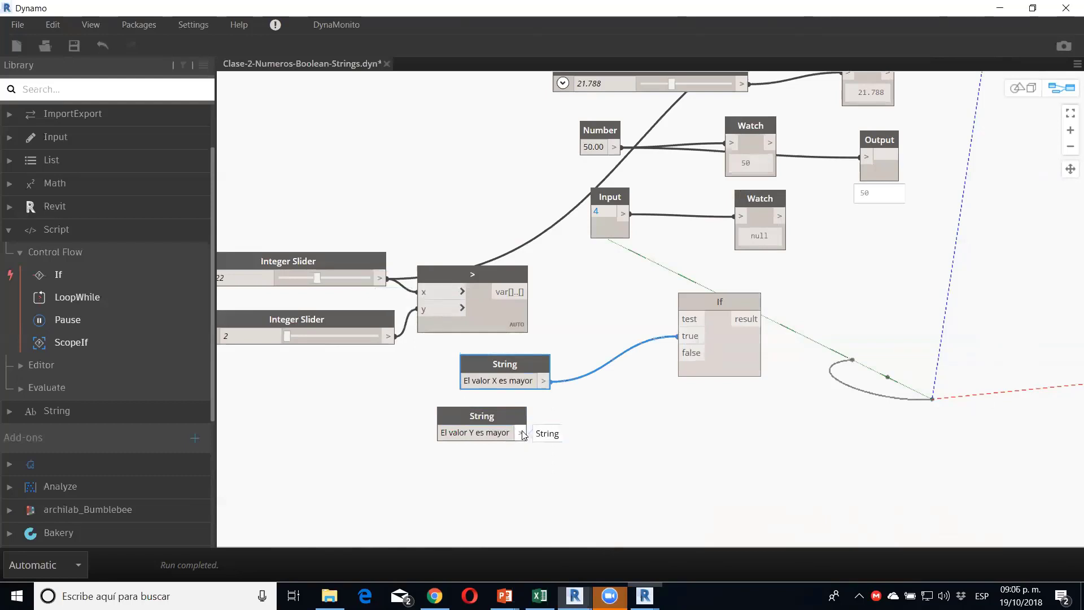
drag(520, 432, 700, 350)
click(700, 349)
Step: Tidy the node layout and connect the > comparison result to the If test input
drag(494, 413, 515, 411)
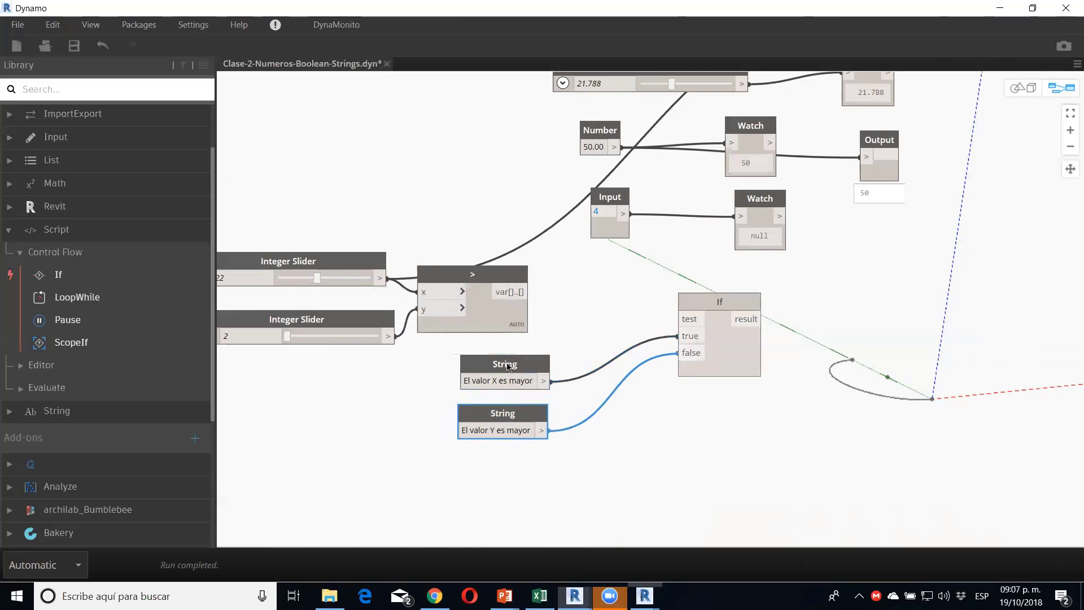
drag(510, 365, 512, 359)
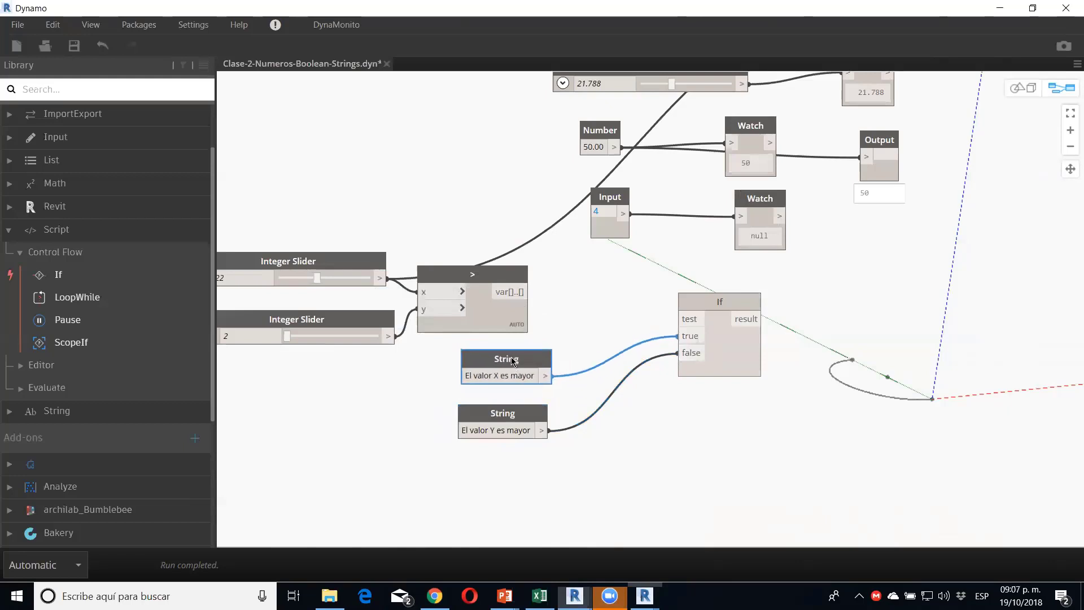
drag(544, 421, 535, 420)
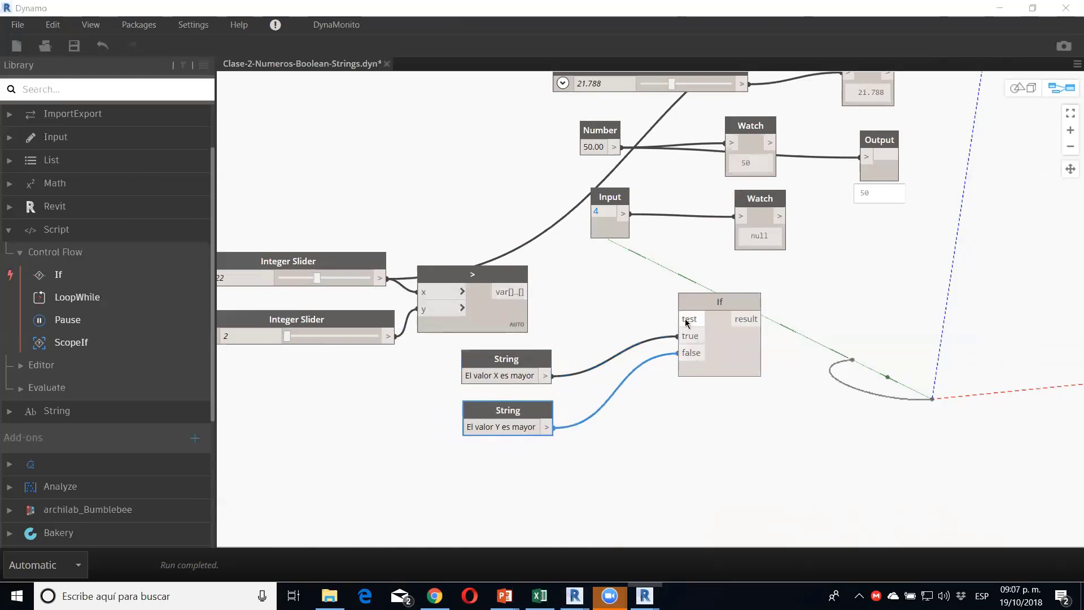
drag(690, 319, 528, 292)
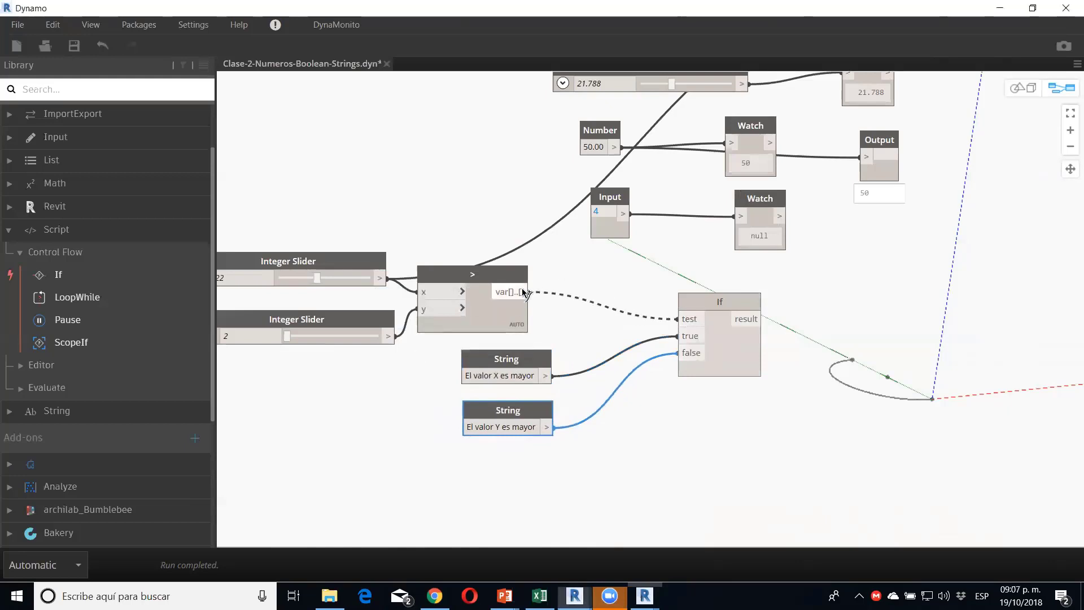
drag(506, 272, 523, 270)
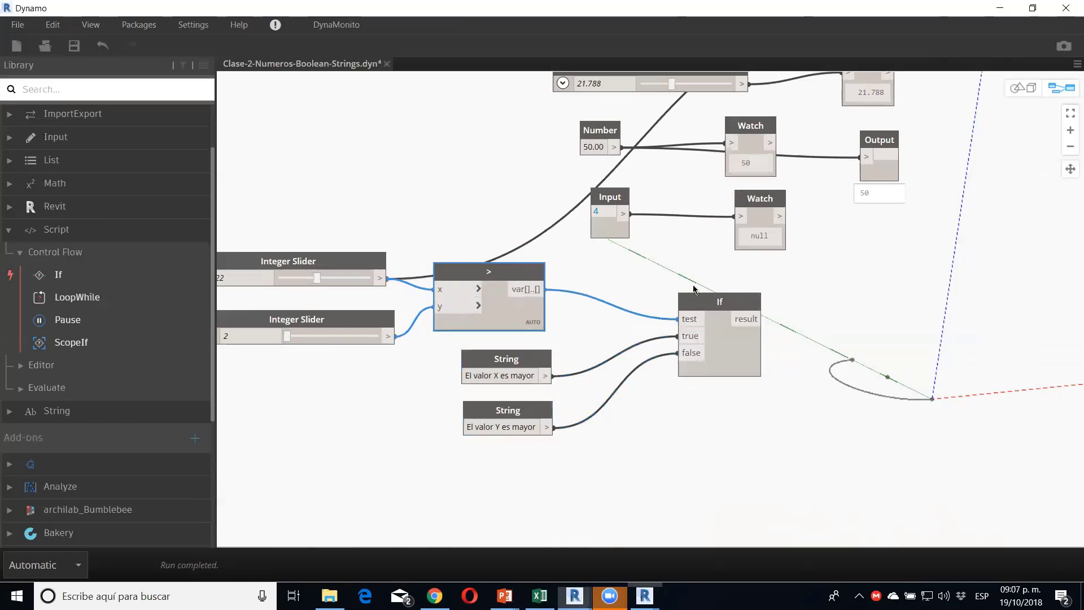
Step: Add a Watch node and connect the If result to it
right_click(872, 328)
text(wat)
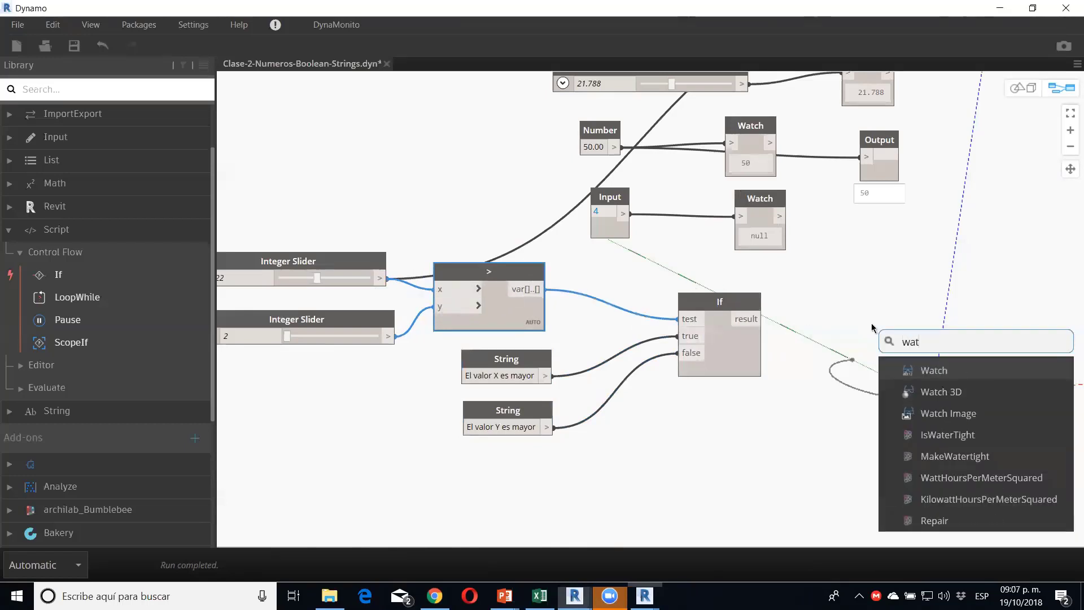
key(Escape)
drag(762, 319, 889, 351)
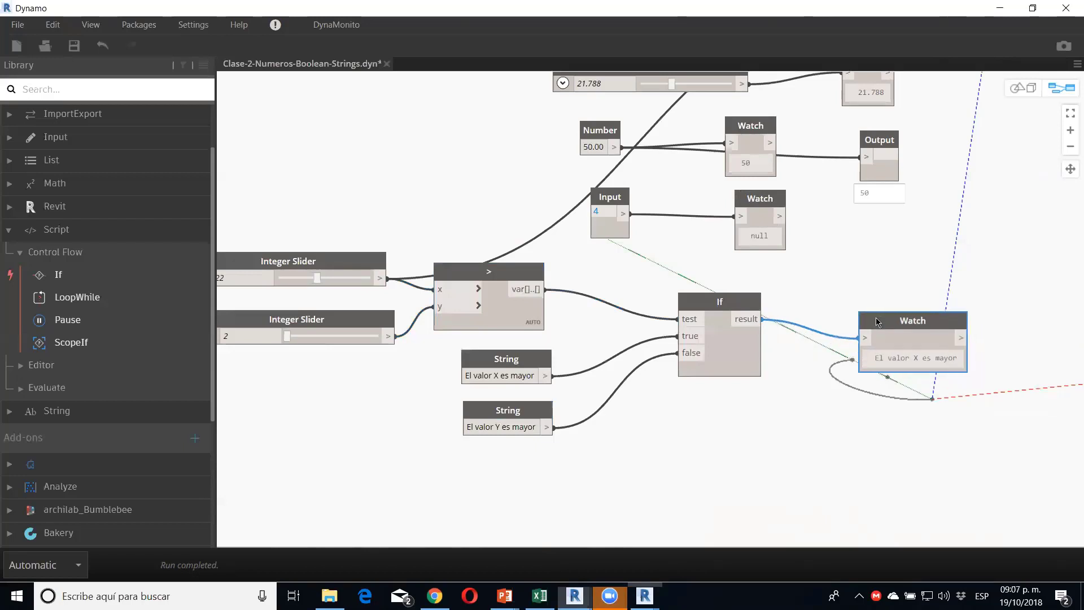
Step: Set the second Integer Slider to 37 so the Watch reads 'El valor Y es mayor'
middle_drag(619, 464, 678, 436)
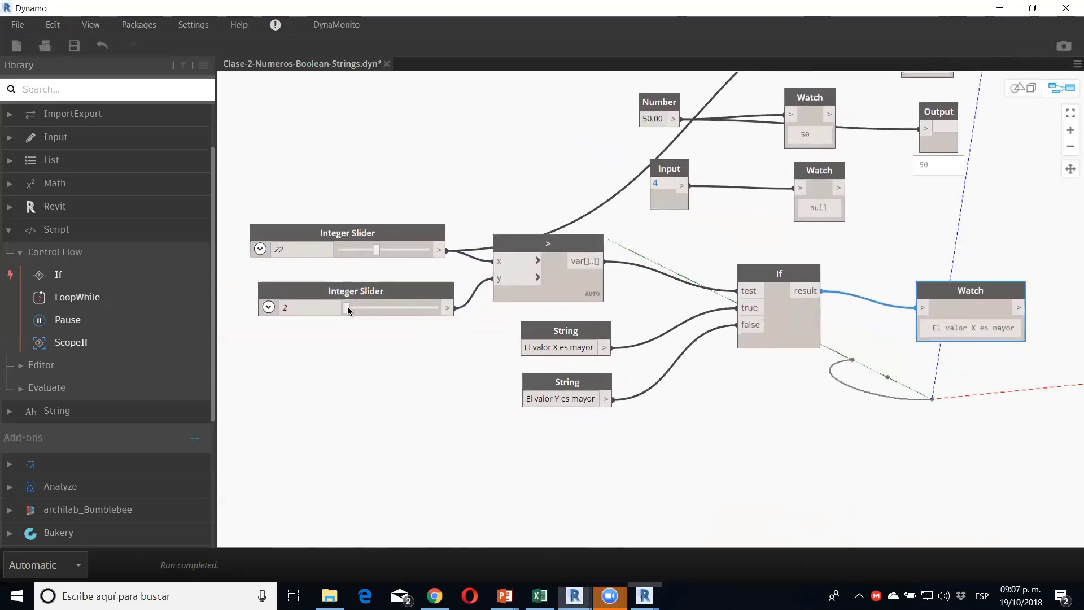
drag(346, 309, 413, 308)
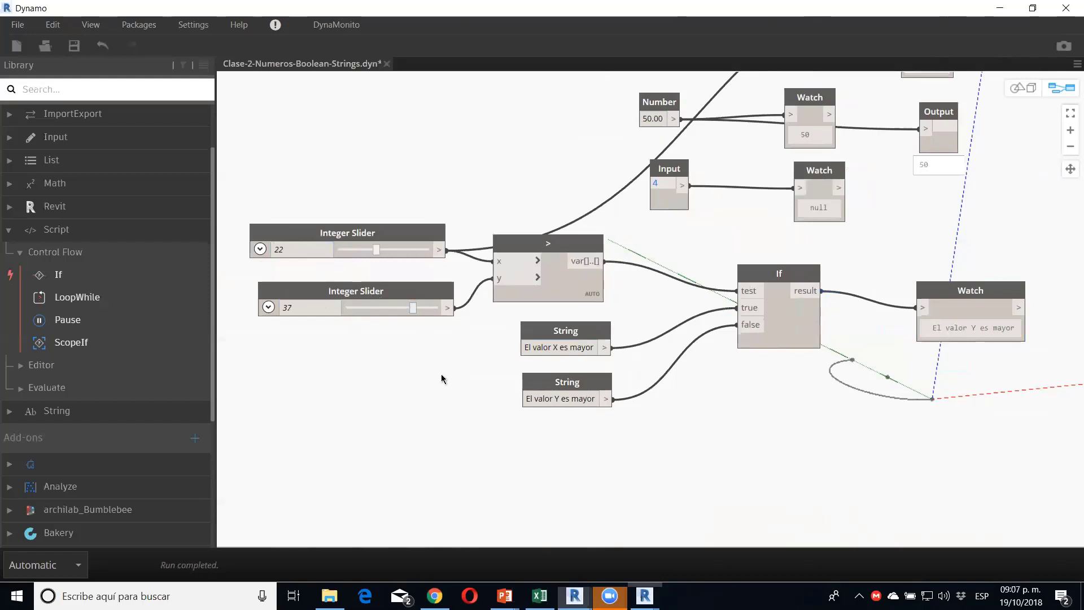
middle_drag(648, 435, 583, 389)
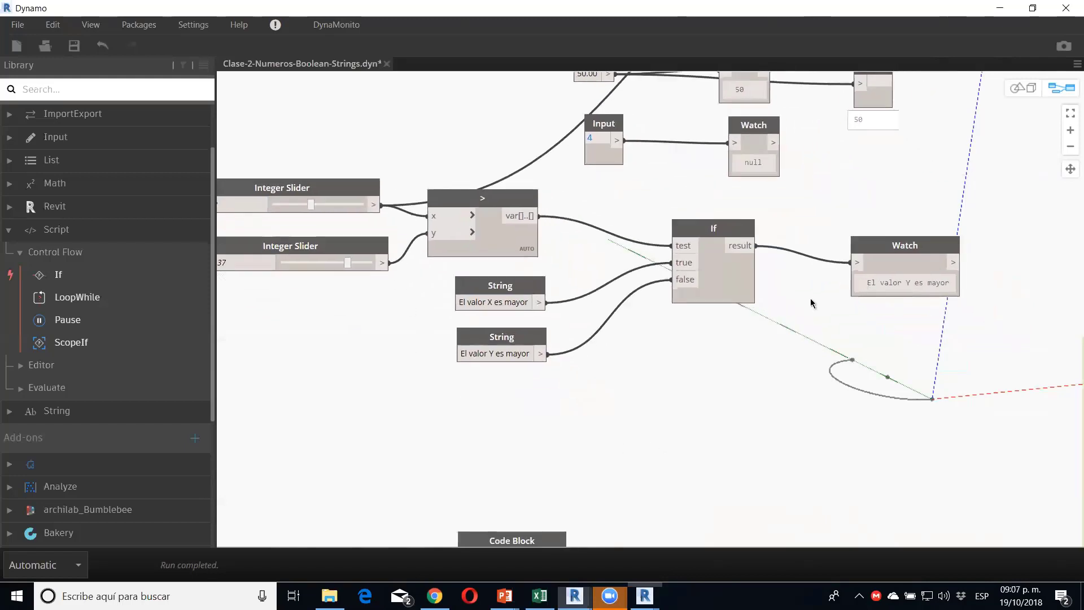
scroll(601, 324, down, 1)
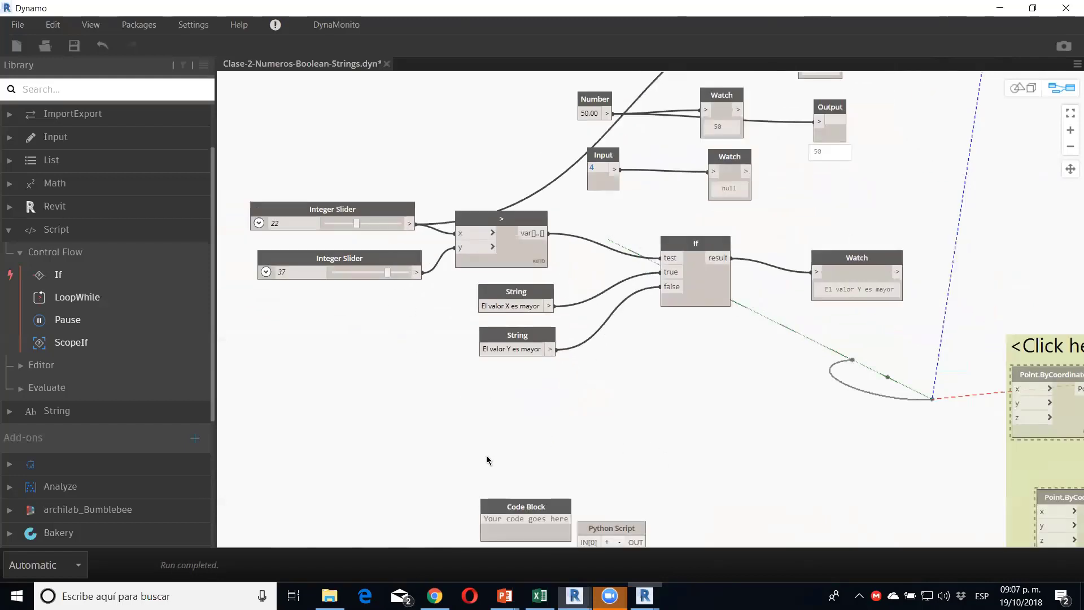
Step: Leave the meeting app and move the empty Code Block up near the String nodes
click(609, 595)
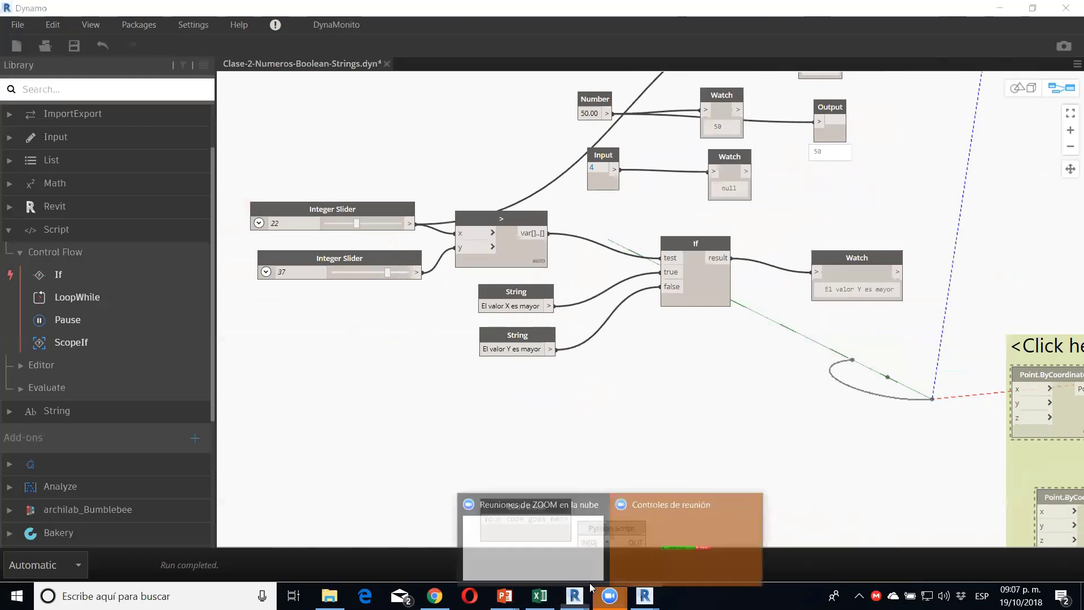
click(644, 533)
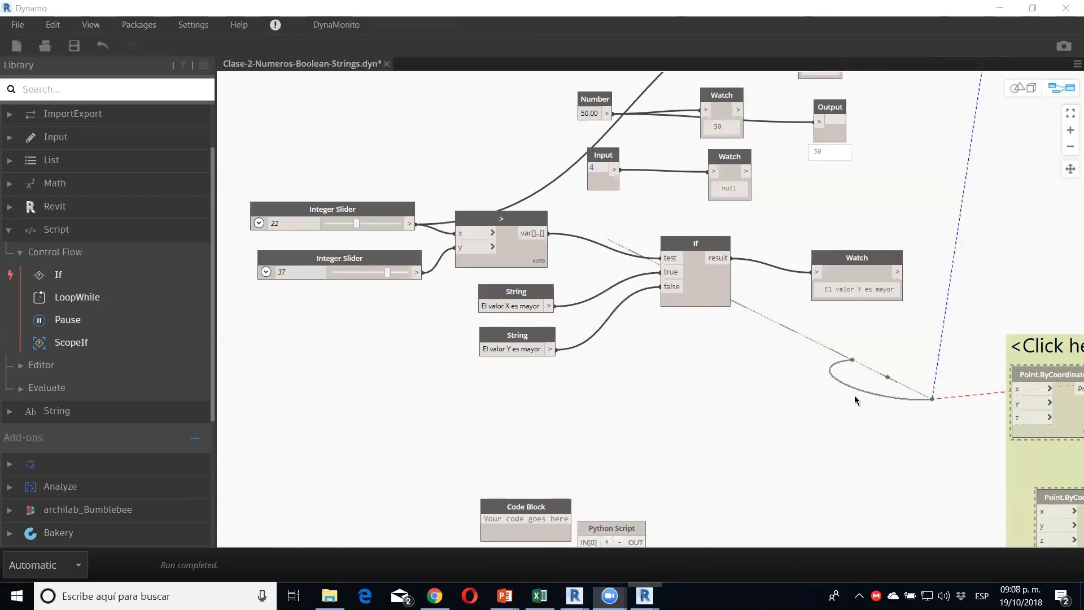
middle_drag(501, 382, 577, 342)
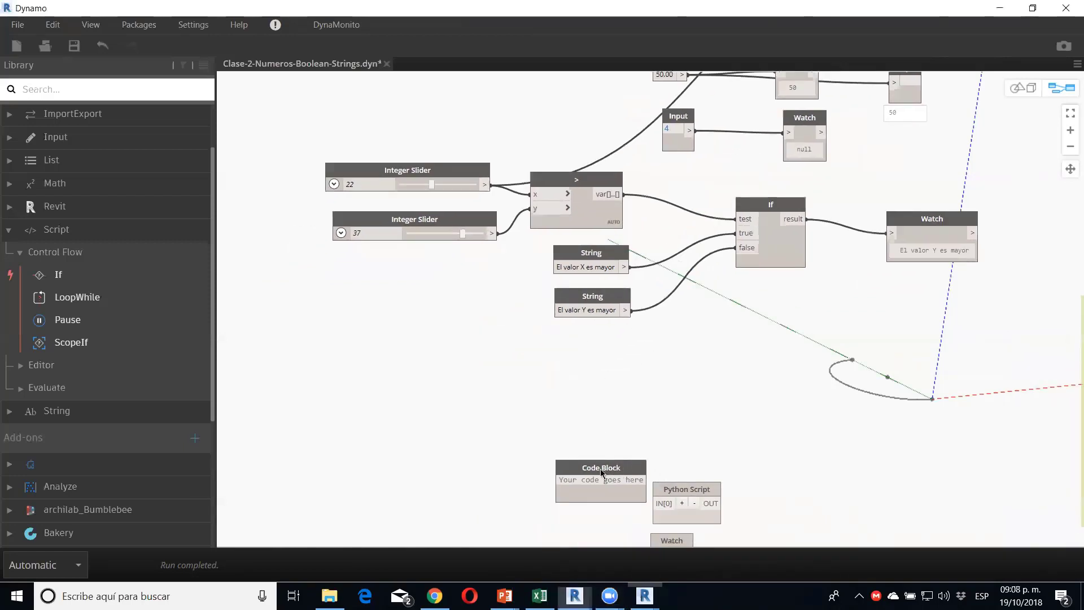
mouse_move(602, 473)
mouse_down()
mouse_move(576, 363)
mouse_move(589, 379)
mouse_up()
Step: Duplicate the If-result Watch and place the copy below the If node
click(917, 236)
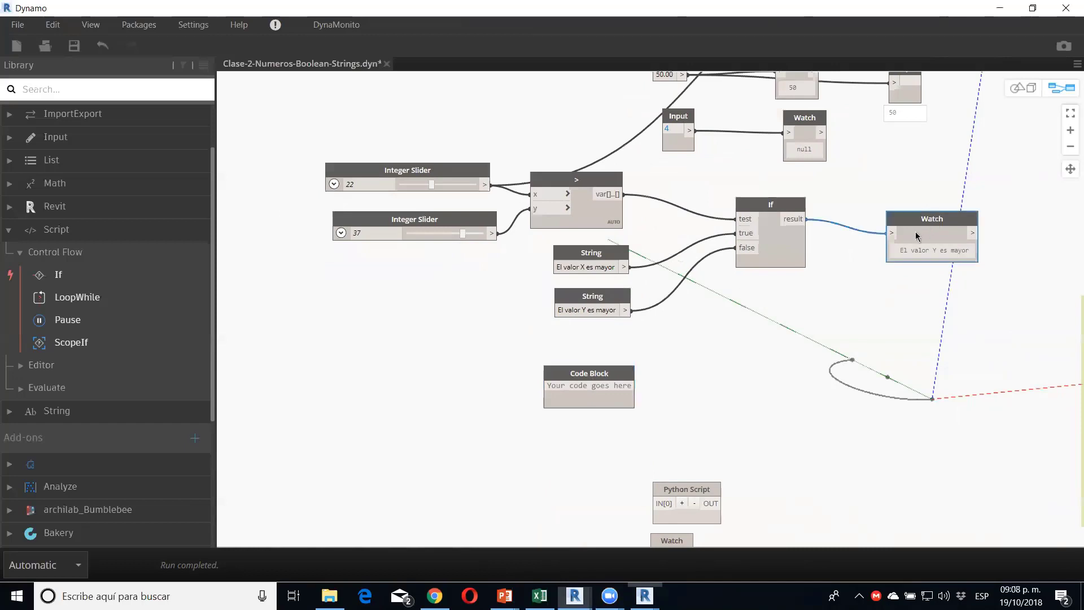
key(ctrl+c)
key(ctrl+v)
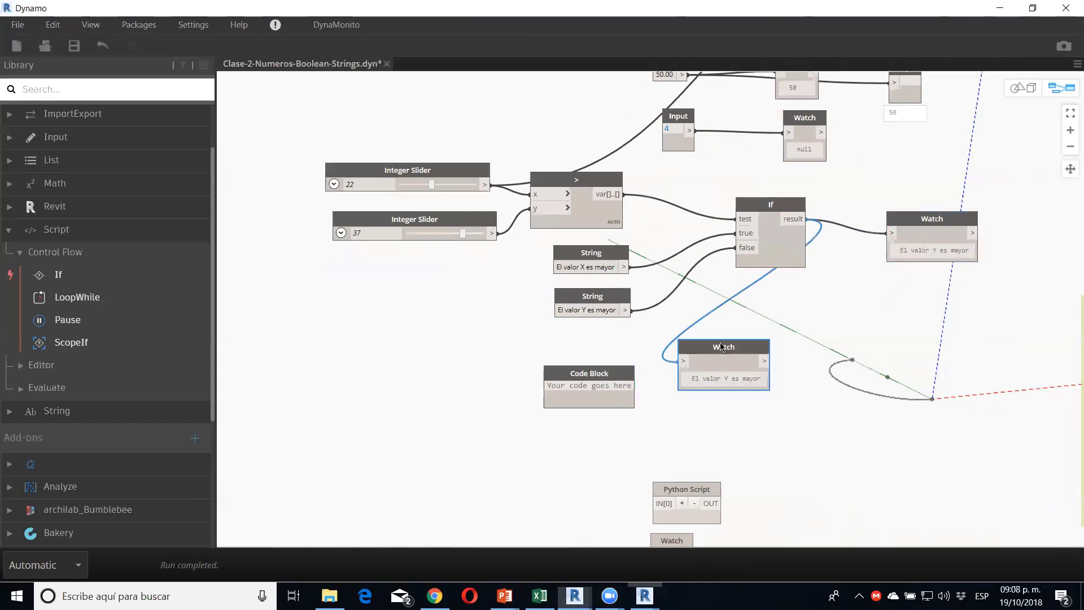
drag(720, 346, 819, 342)
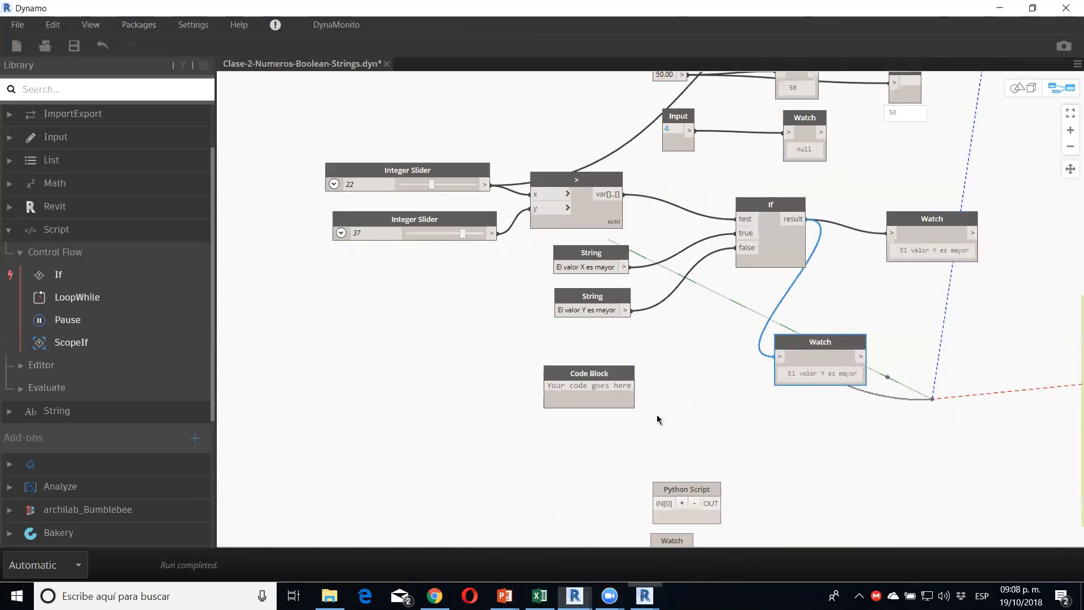
drag(565, 370, 581, 355)
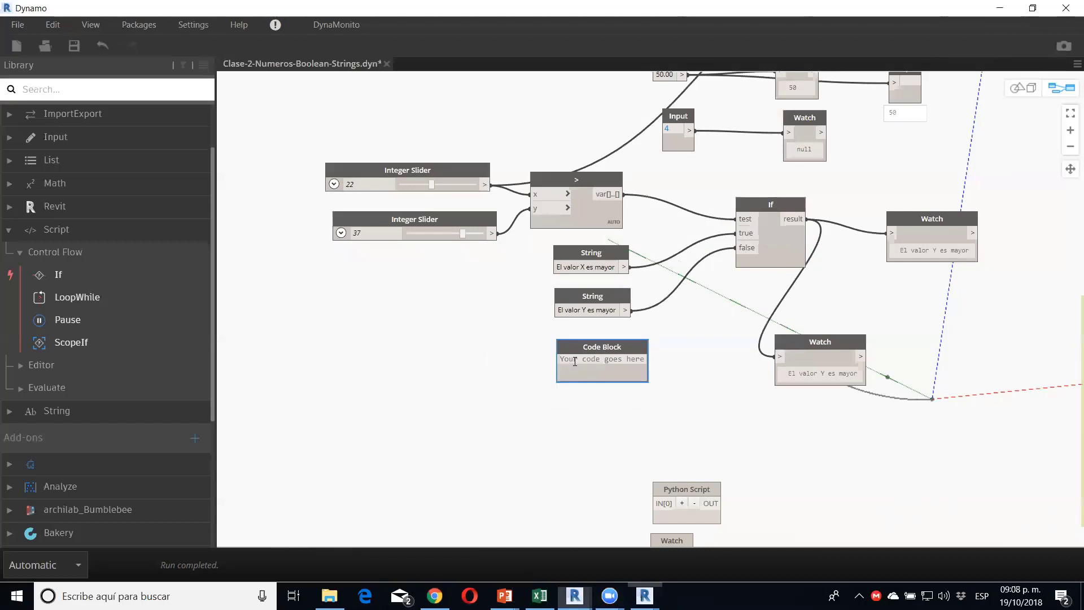
Step: Enter "Este es un texto"; into the Code Block
text(")
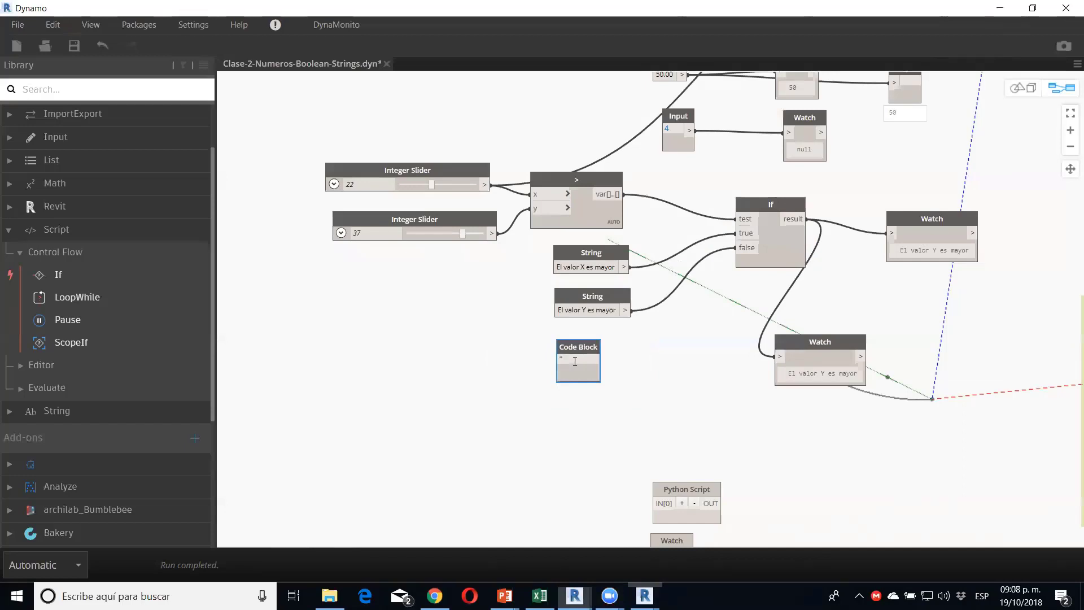
text(Este es)
text( un tecto)
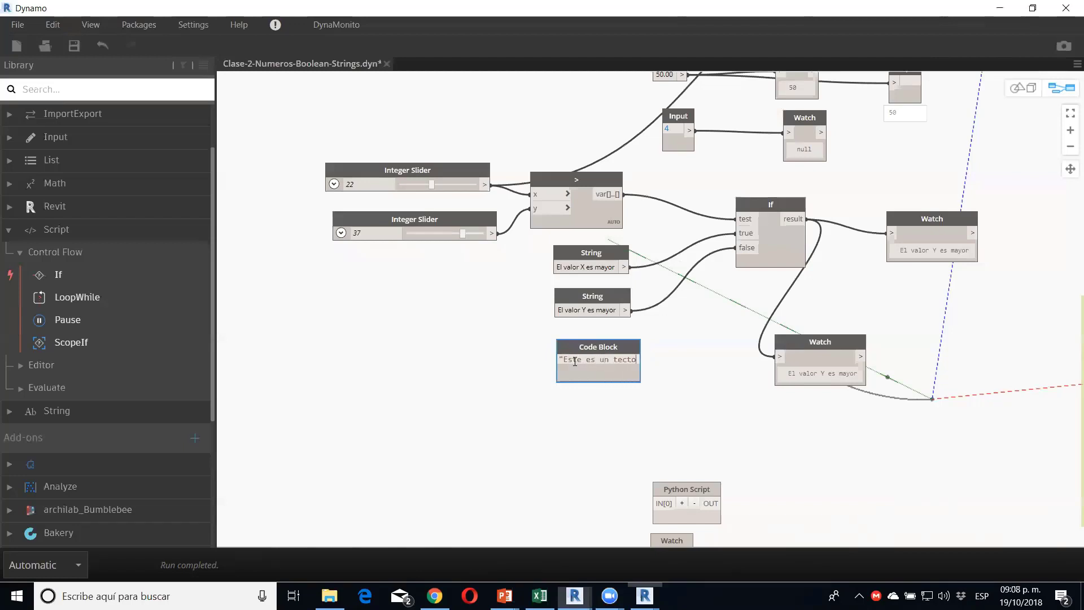
key(BackSpace)
key(BackSpace)
key(BackSpace)
text(xto")
text(;)
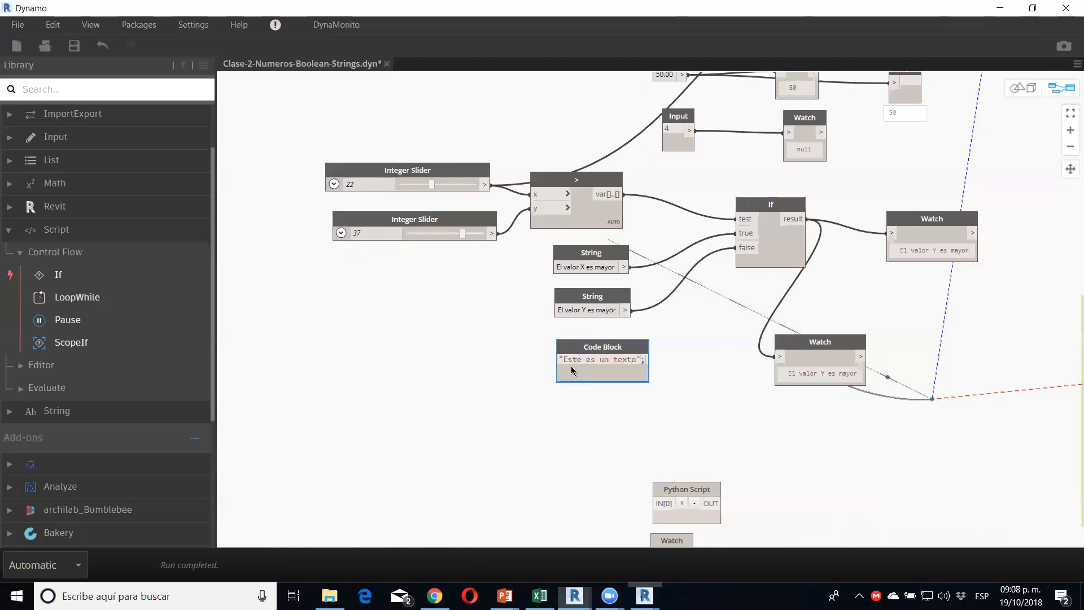
click(572, 374)
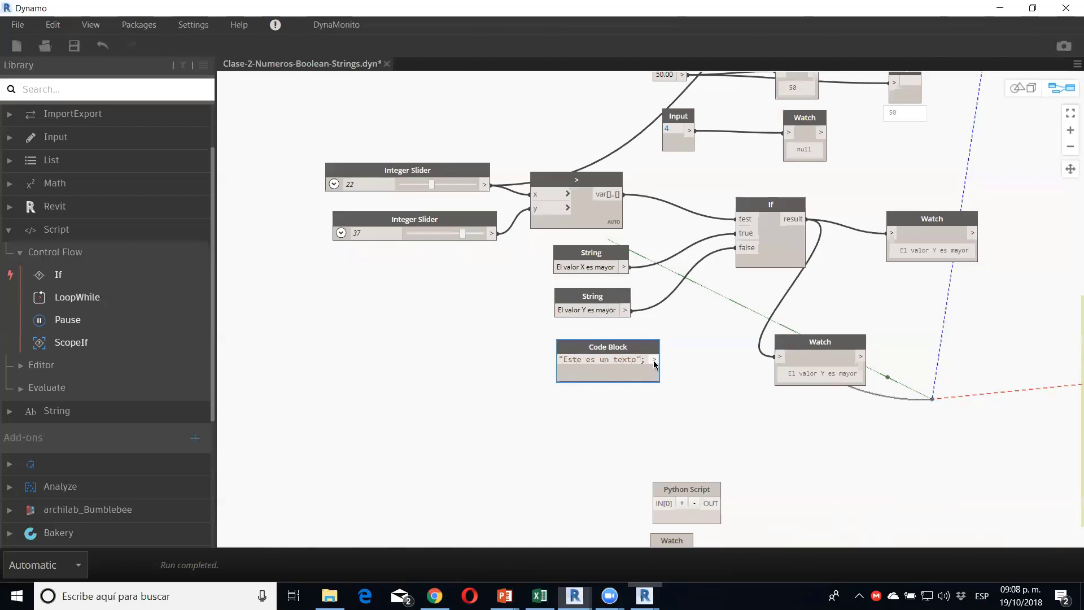
Step: Wire the Code Block output into the second Watch so it shows the text
drag(654, 359, 731, 345)
click(778, 356)
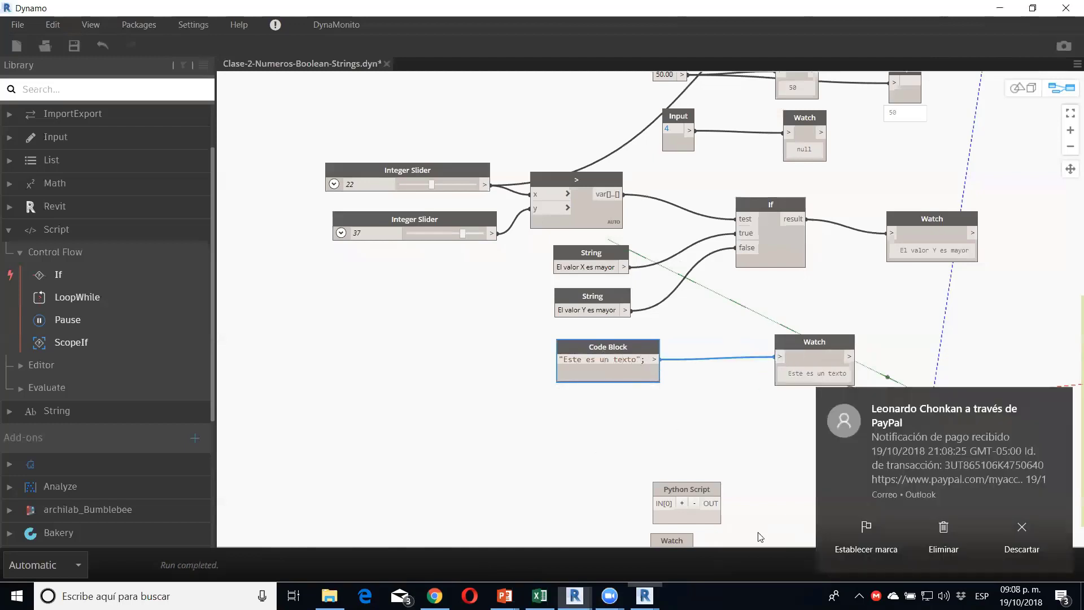
click(1006, 556)
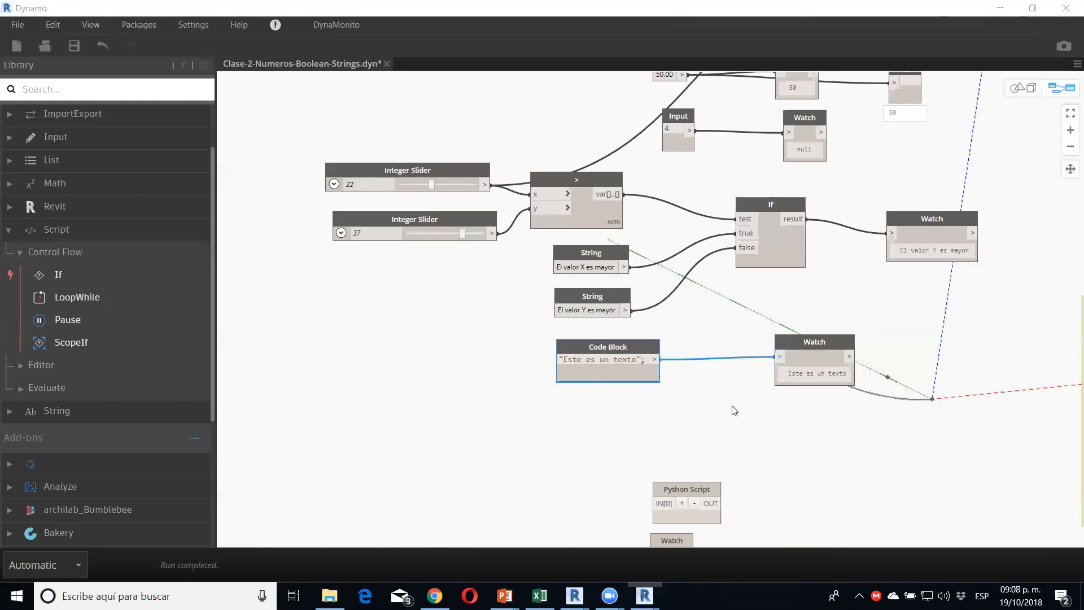
drag(804, 344, 821, 336)
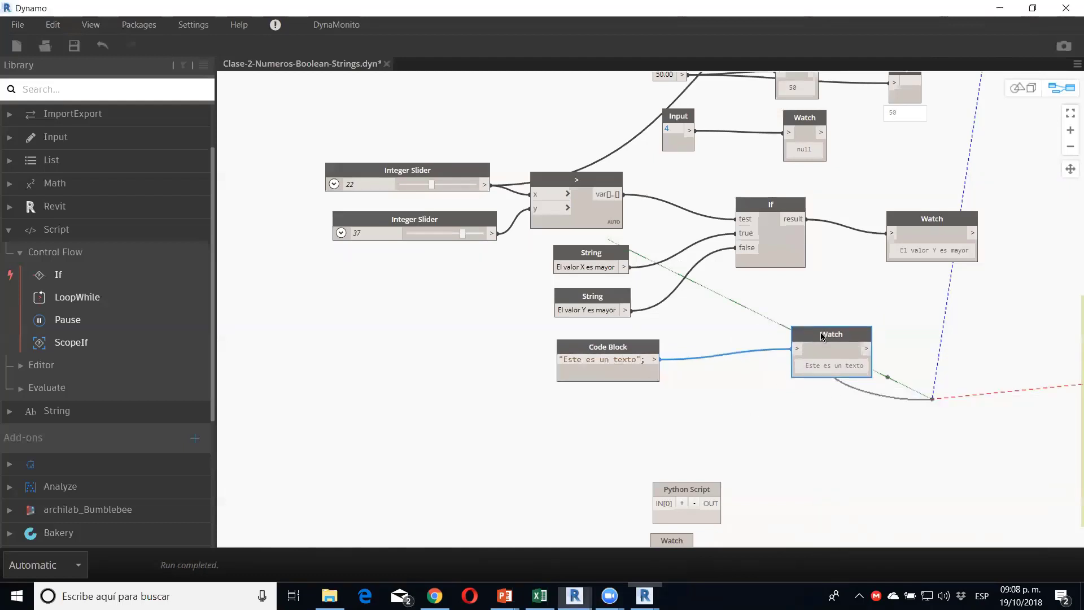
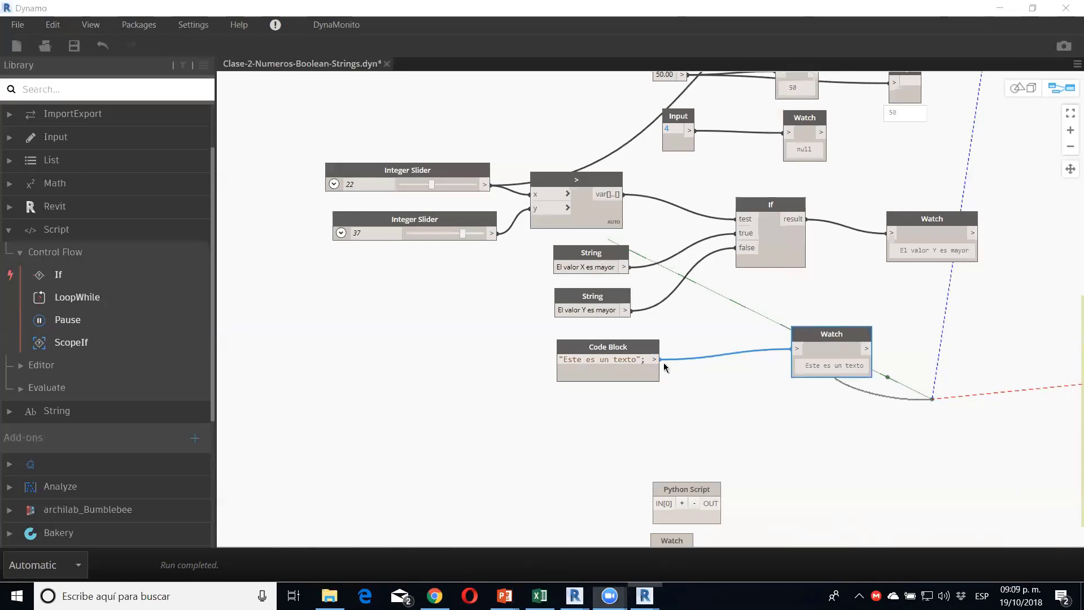
Step: Duplicate the text Code Block below the original and change its value to 2
click(609, 344)
drag(608, 344, 615, 331)
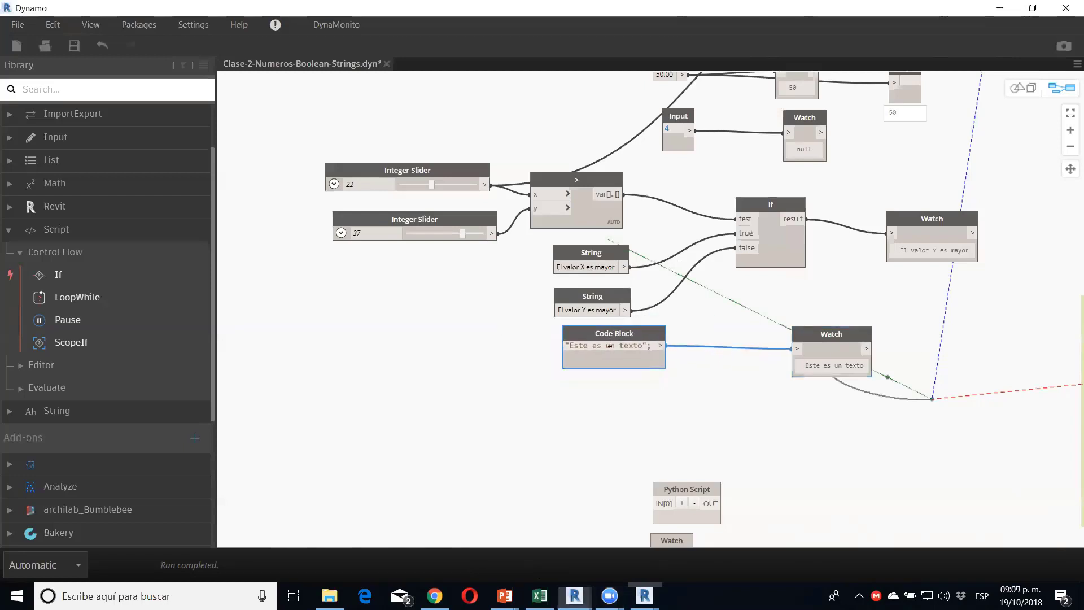
key(ctrl+c)
key(ctrl+v)
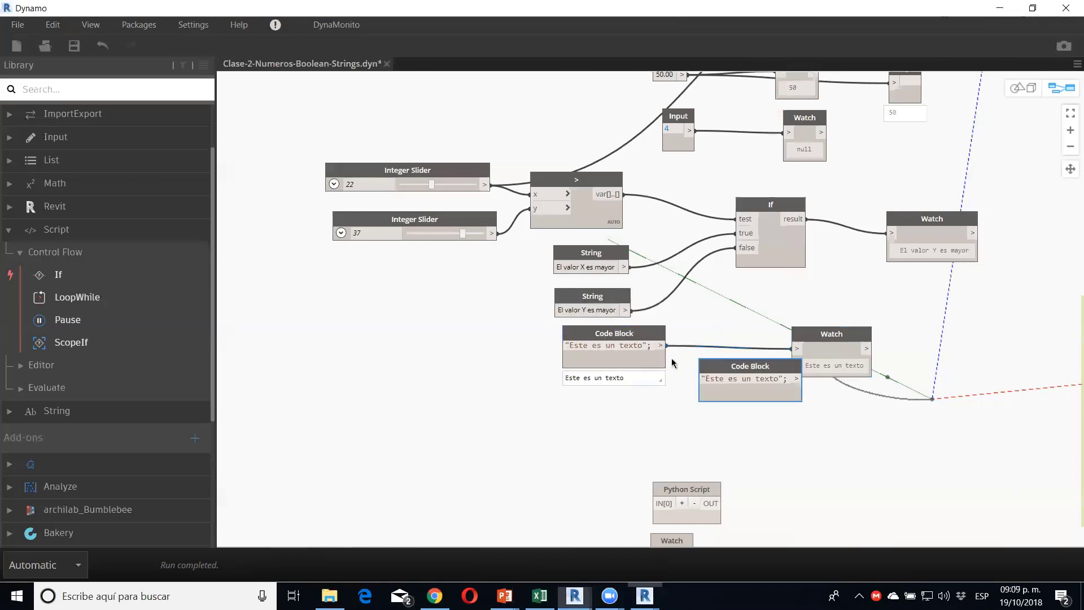
drag(705, 363, 635, 381)
drag(710, 396, 560, 402)
double_click(642, 401)
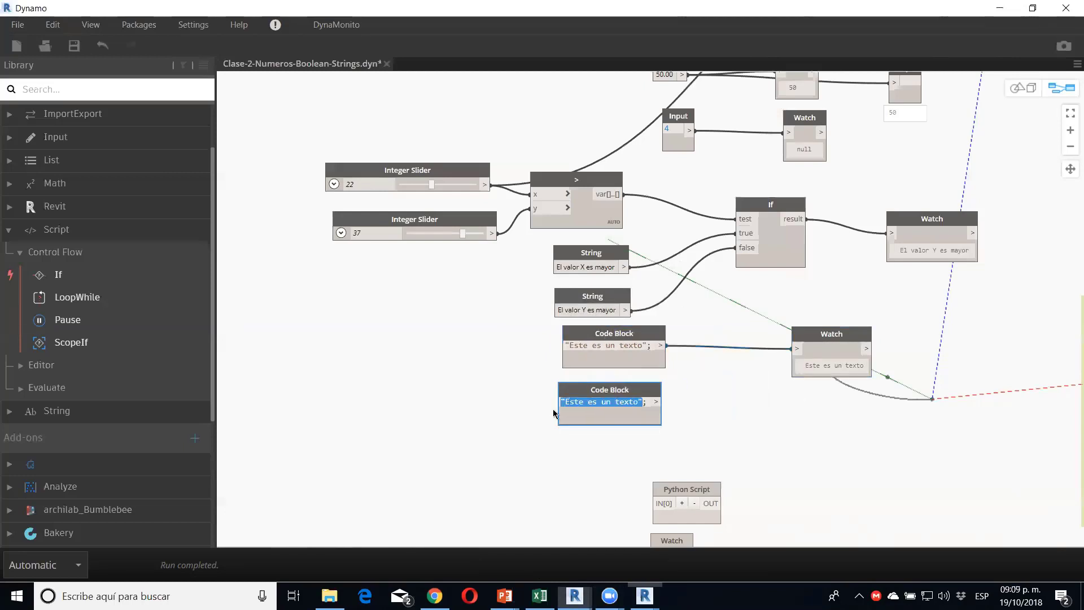
text(2)
click(555, 413)
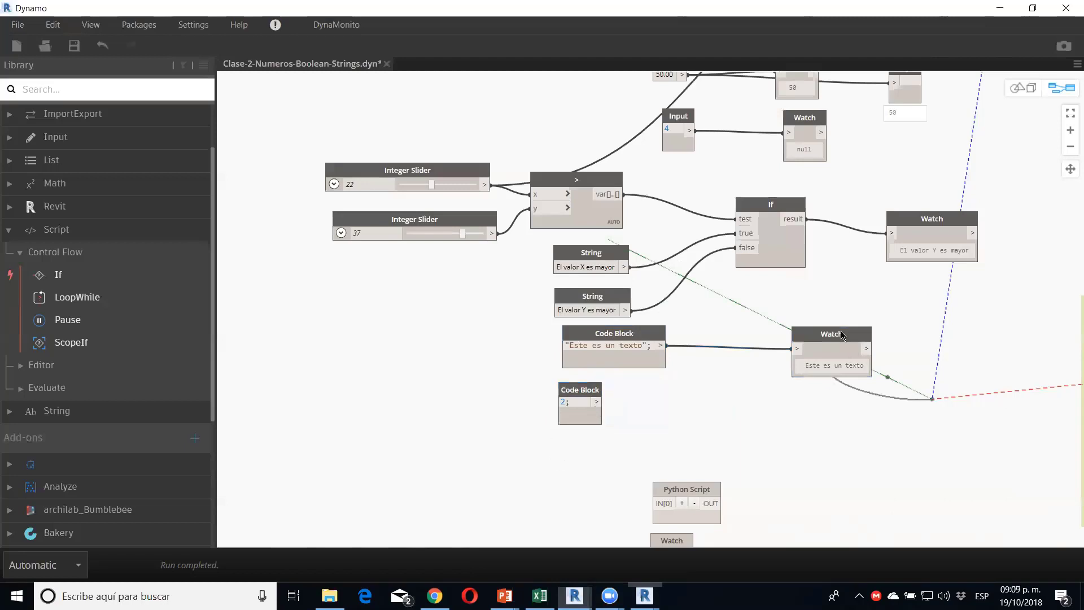
Step: Duplicate the text Watch node and wire the 2 Code Block into the copy
drag(837, 336, 837, 338)
key(ctrl+c)
key(ctrl+v)
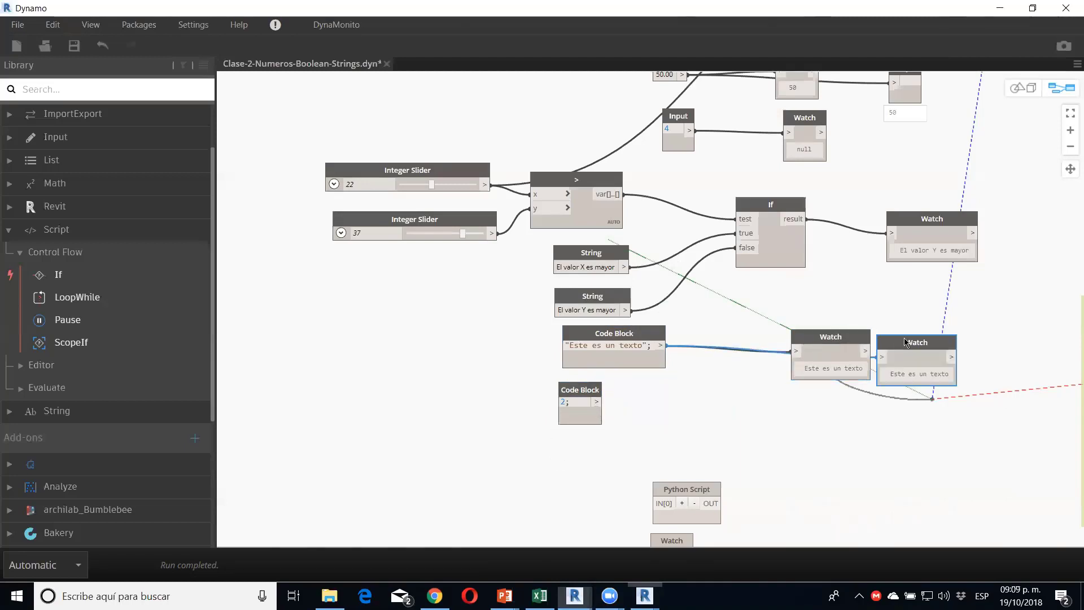
drag(906, 343, 795, 402)
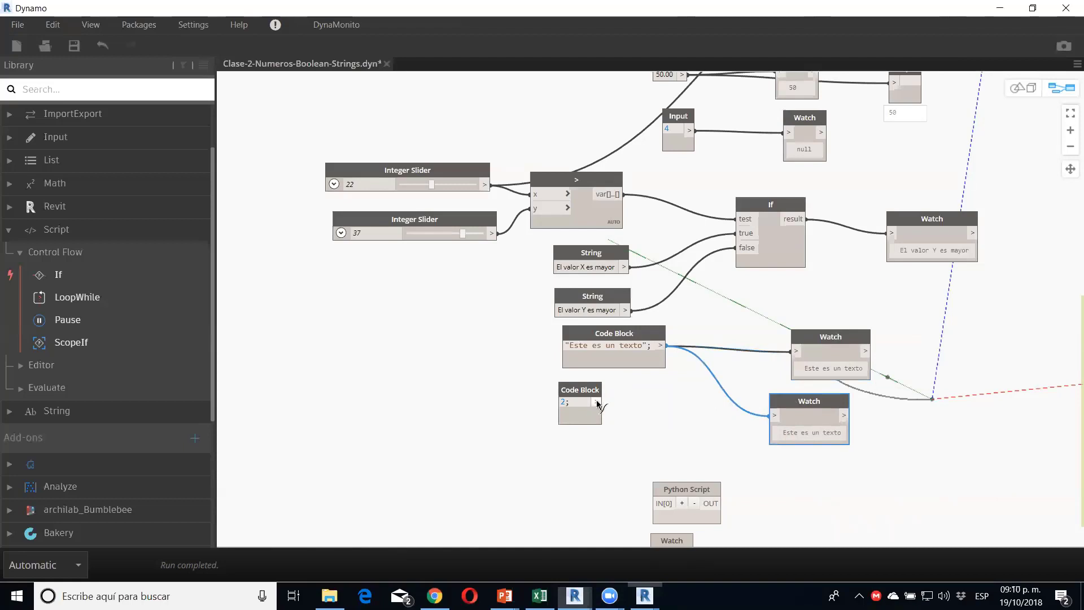
drag(596, 402, 773, 415)
Step: Move the Python Script and bottom Watch down, then paste a spare copy of the 2 block
scroll(736, 436, down, 3)
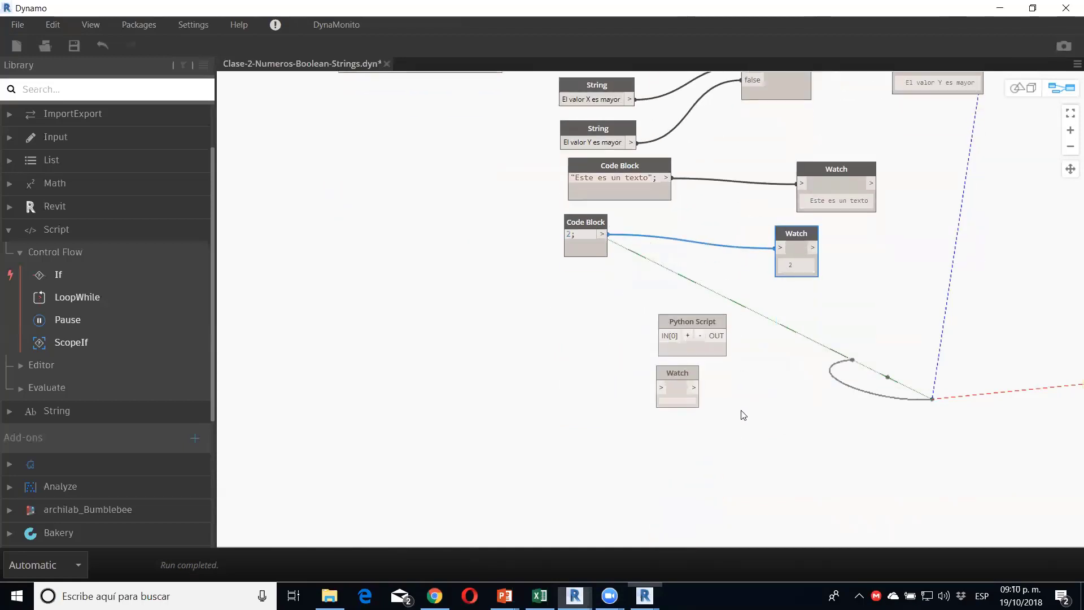
mouse_move(740, 457)
mouse_down()
mouse_move(672, 323)
mouse_move(614, 405)
mouse_up()
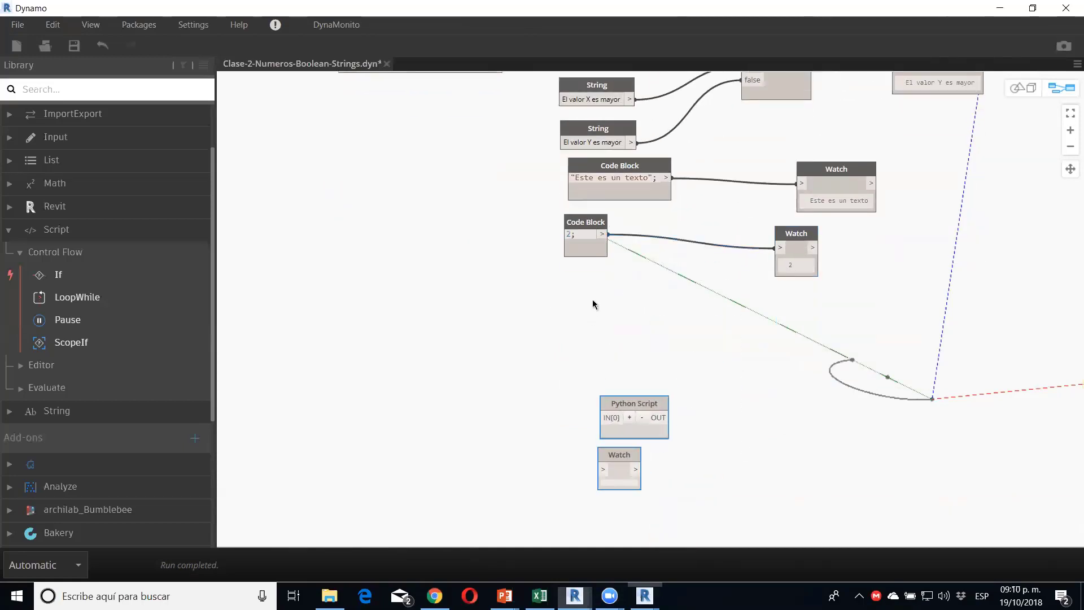
mouse_move(578, 276)
mouse_down()
mouse_move(562, 246)
mouse_move(592, 299)
mouse_up()
key(ctrl+c)
key(ctrl+v)
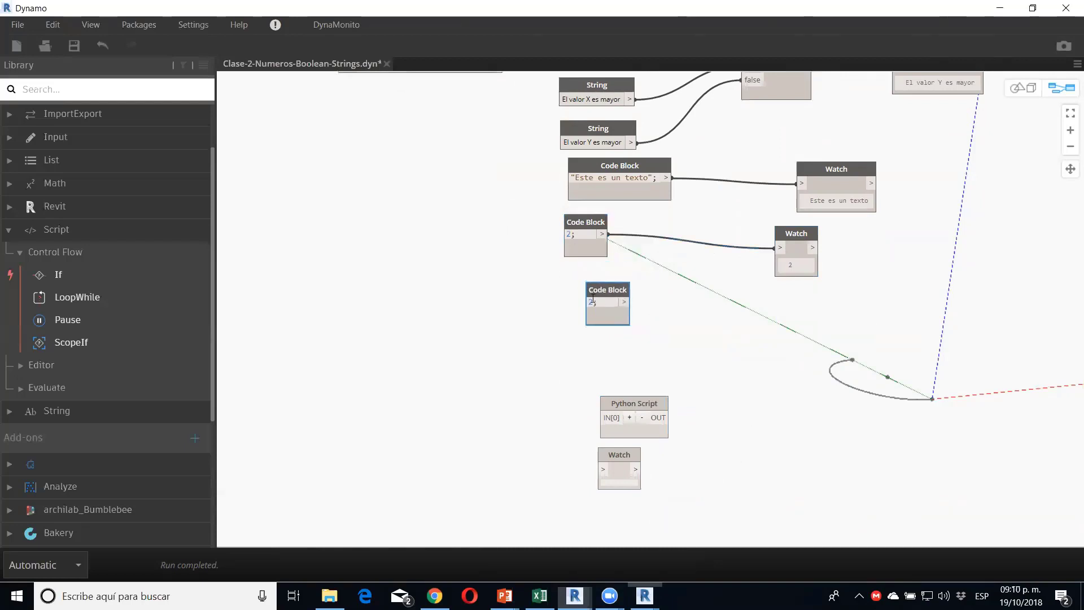
Step: Change the spare block to true and wire it into a duplicated Watch node
double_click(591, 301)
text(true)
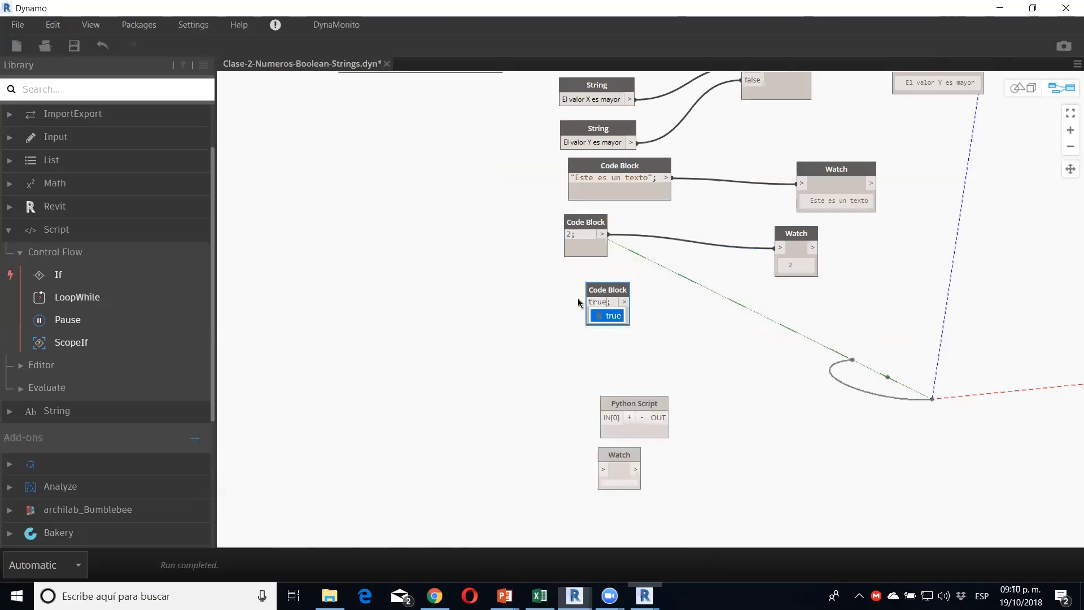
click(510, 309)
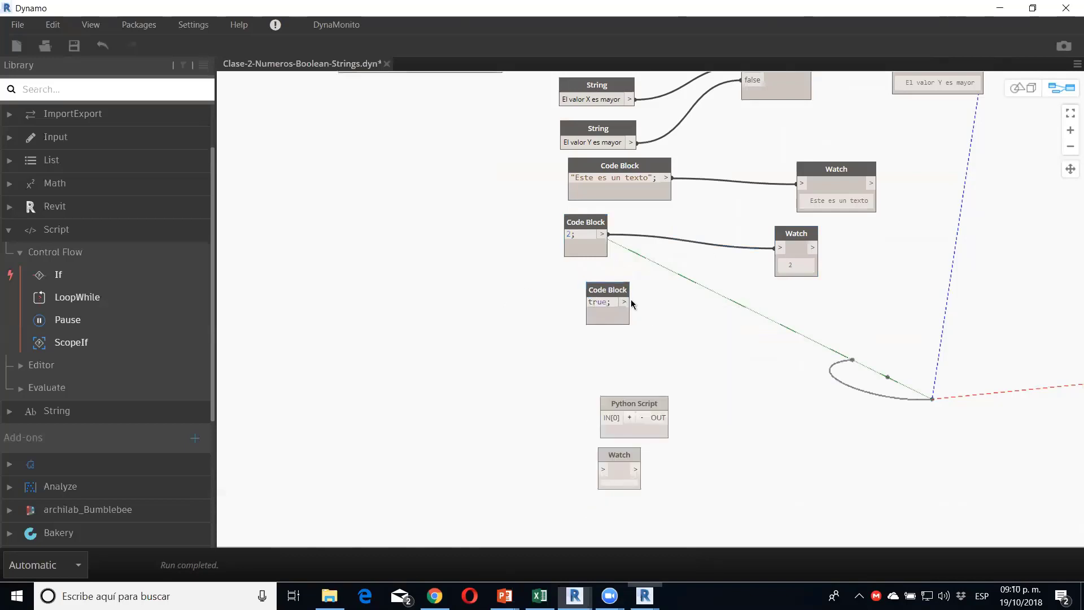
click(804, 238)
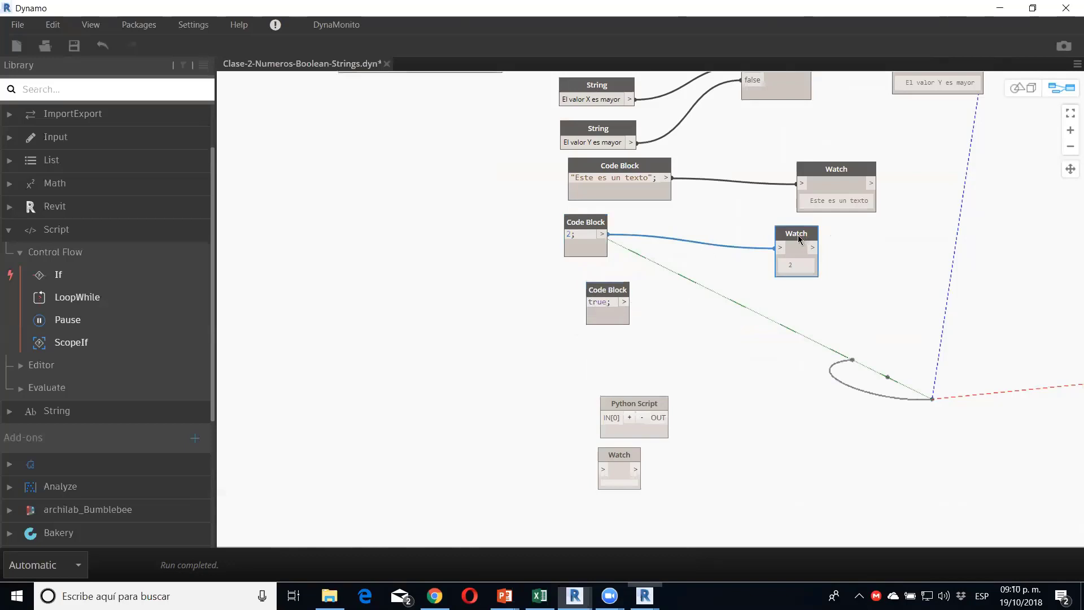
key(ctrl+c)
key(ctrl+v)
drag(850, 254, 818, 289)
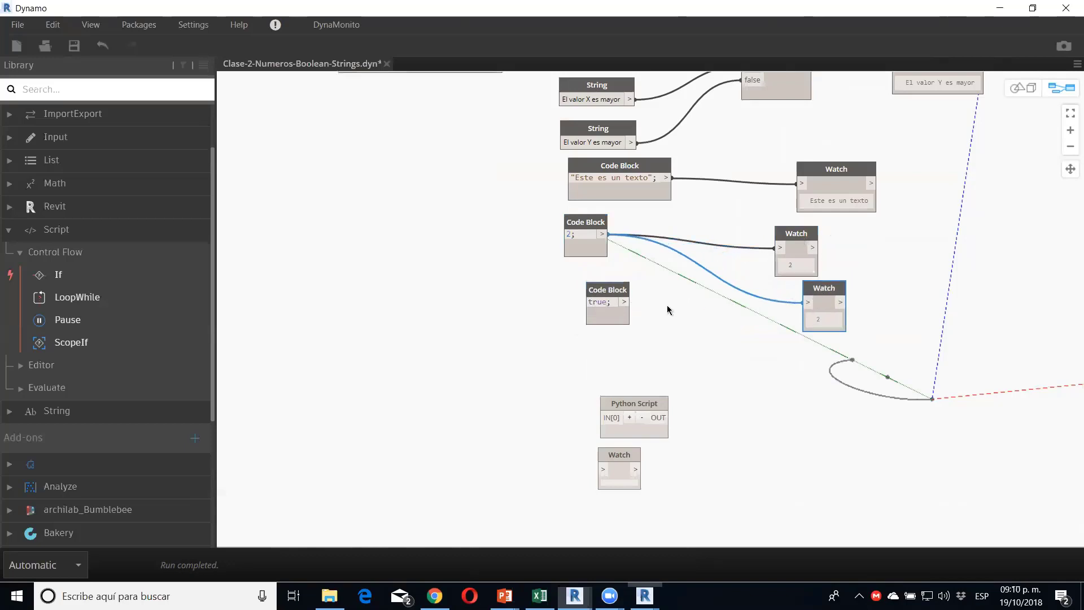
click(628, 302)
click(807, 302)
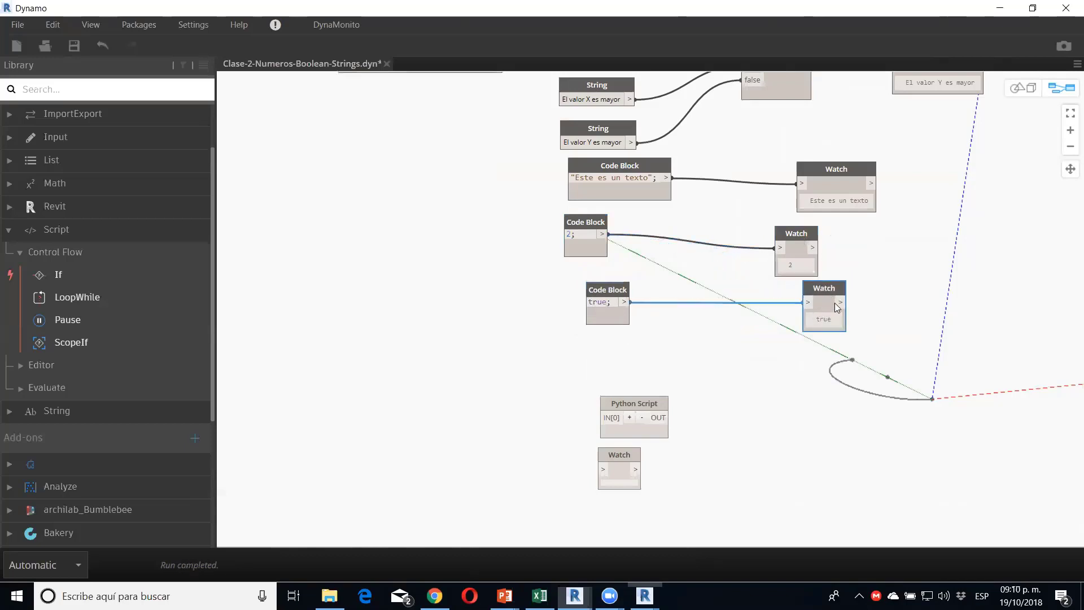
Step: Shift the Python Script and bottom Watch nodes down, then paste a copy of the true block below
middle_drag(818, 293, 761, 349)
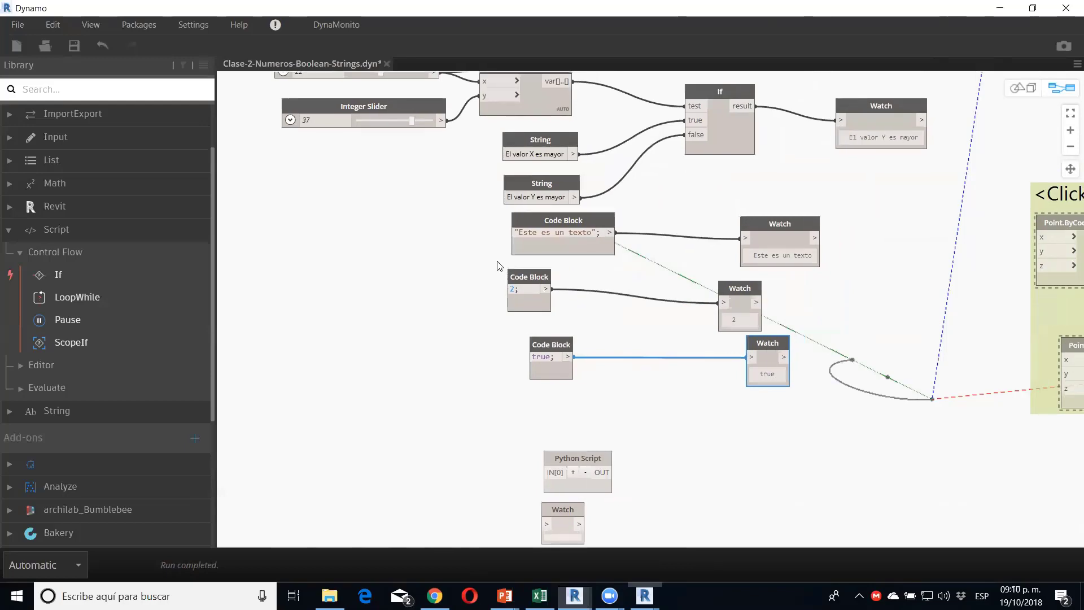
scroll(536, 257, down, 2)
scroll(485, 350, down, 2)
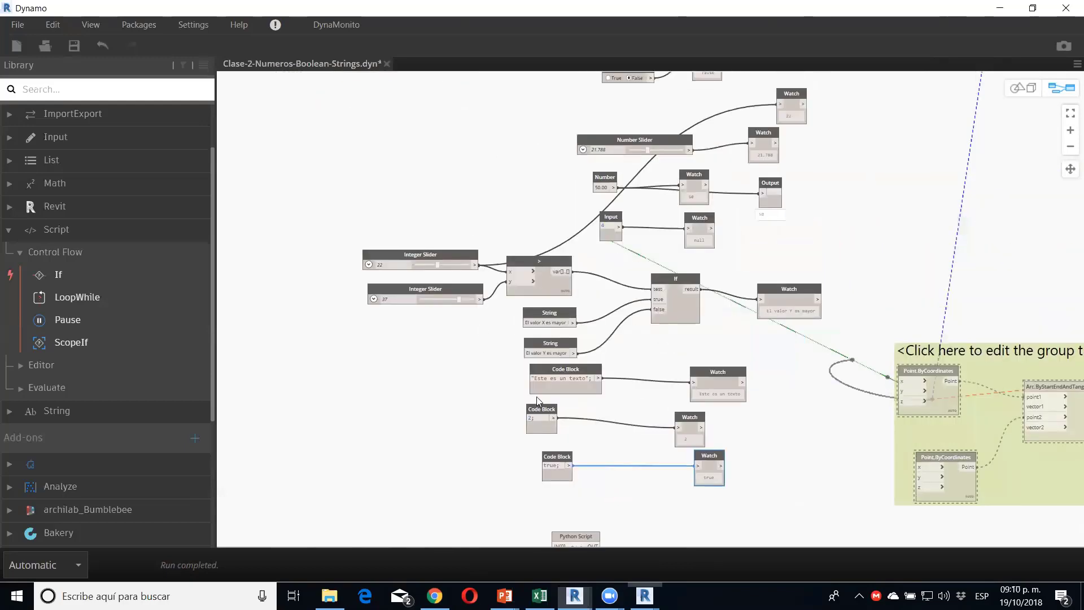
scroll(542, 367, up, 1)
middle_drag(548, 264, 553, 164)
scroll(610, 429, up, 3)
mouse_move(639, 472)
mouse_down()
mouse_move(518, 356)
mouse_move(547, 408)
mouse_up()
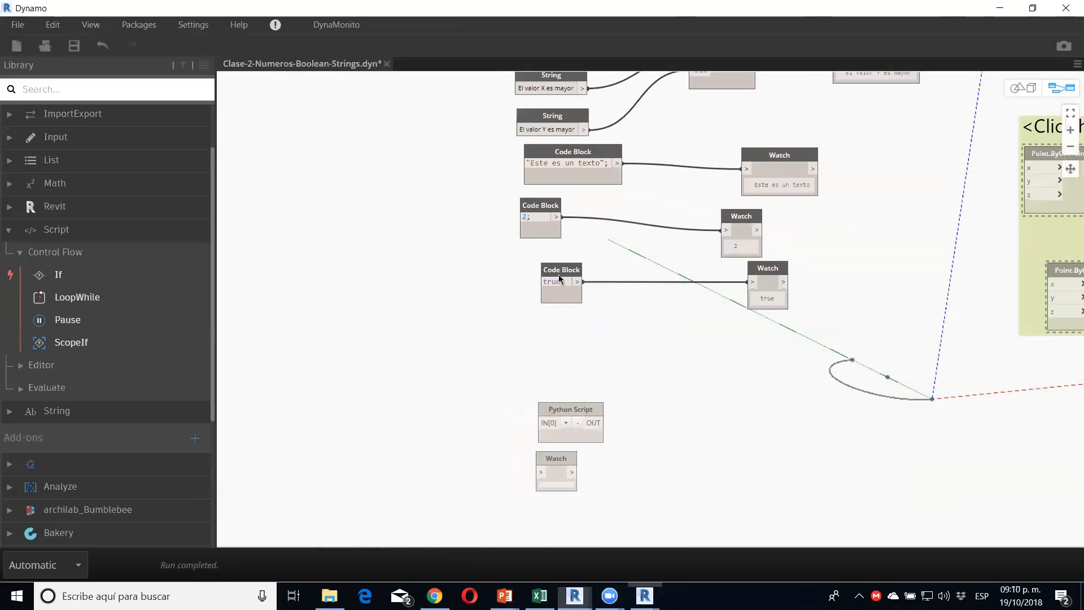
click(564, 330)
click(559, 276)
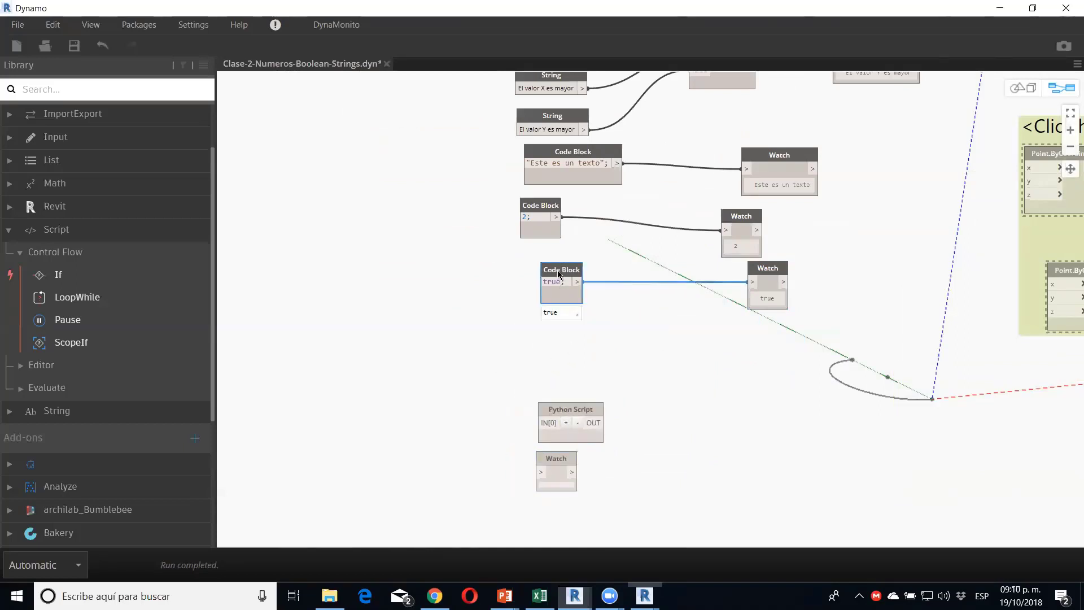
key(ctrl+c)
key(ctrl+v)
drag(622, 294, 568, 328)
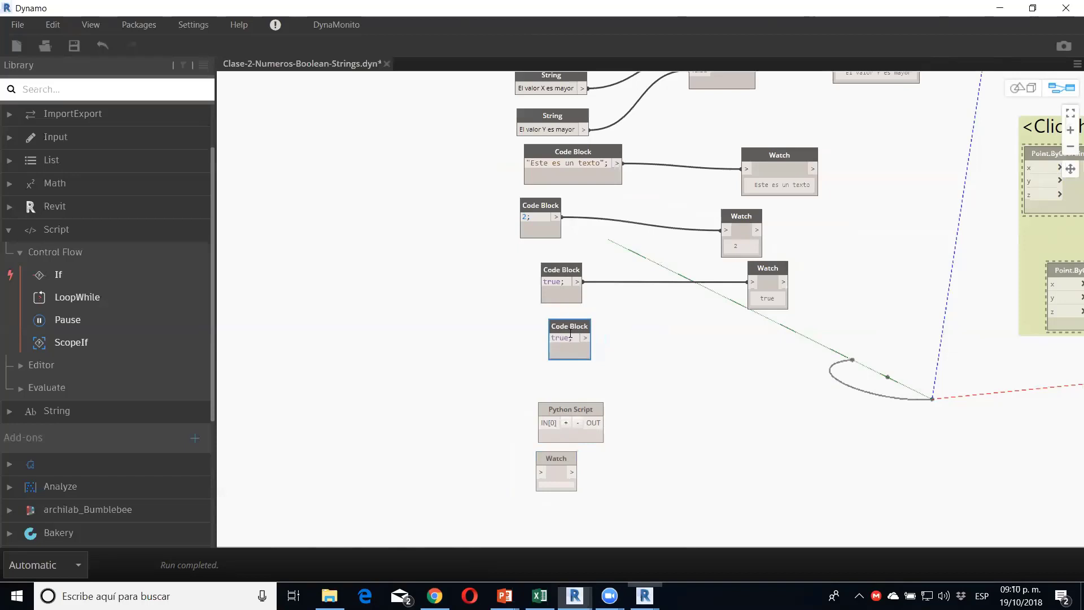
Step: Rewrite the copied block as Point.ByCoordinates(20,0,0); and switch to the 3D background preview
double_click(561, 337)
text(Point.)
text(Bt;)
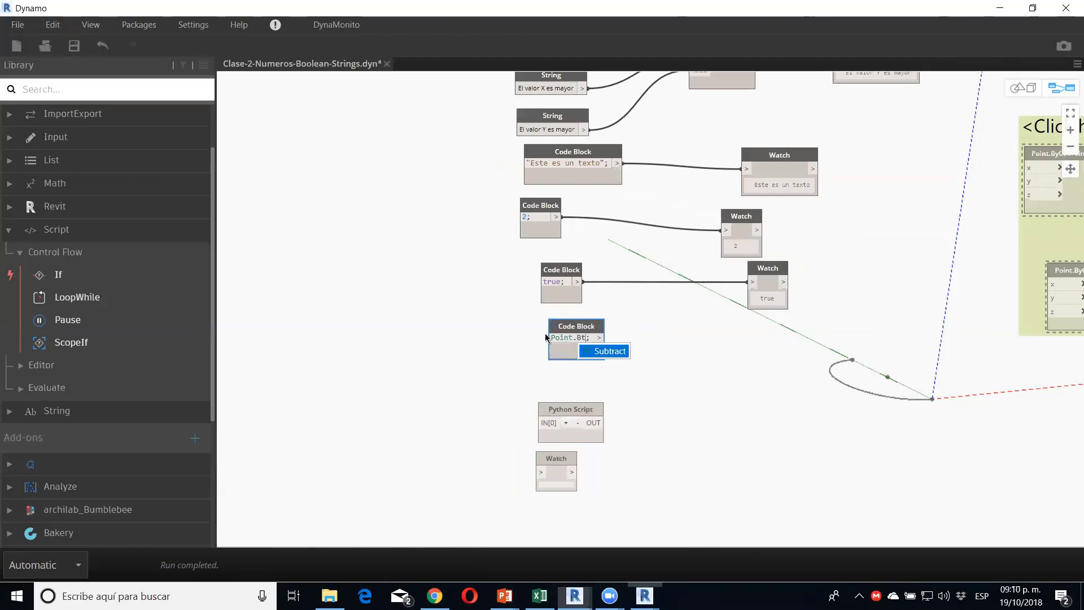
key(BackSpace)
key(Return)
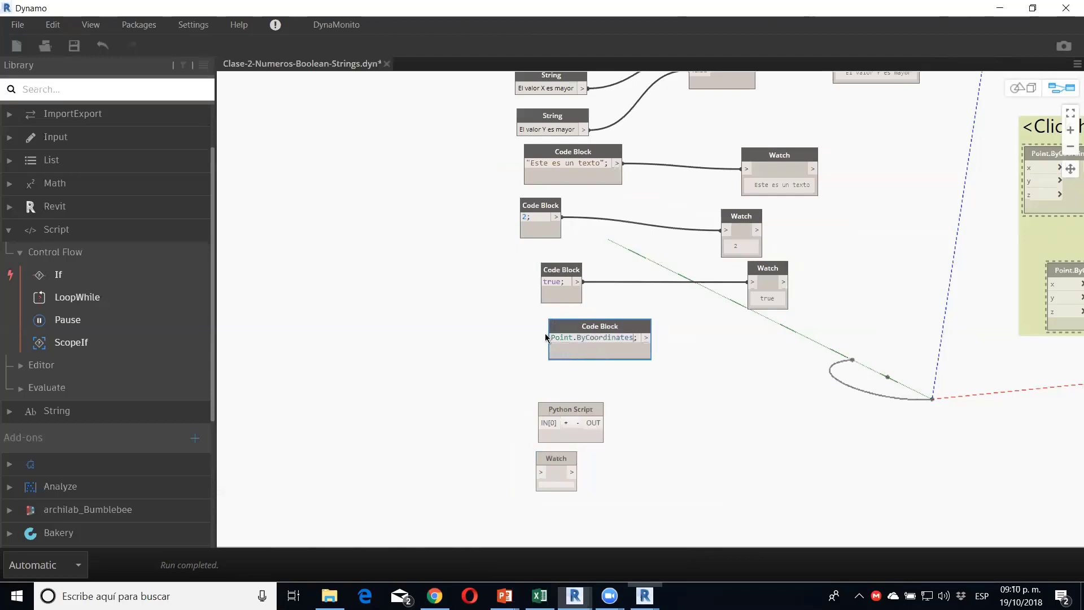
text(()
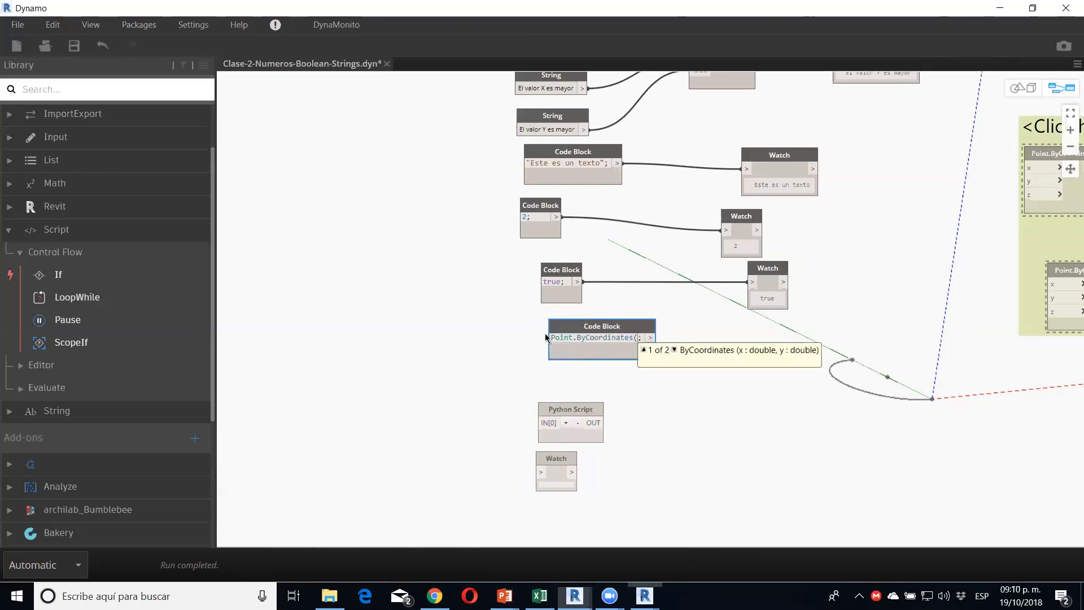
text(0,0,0)
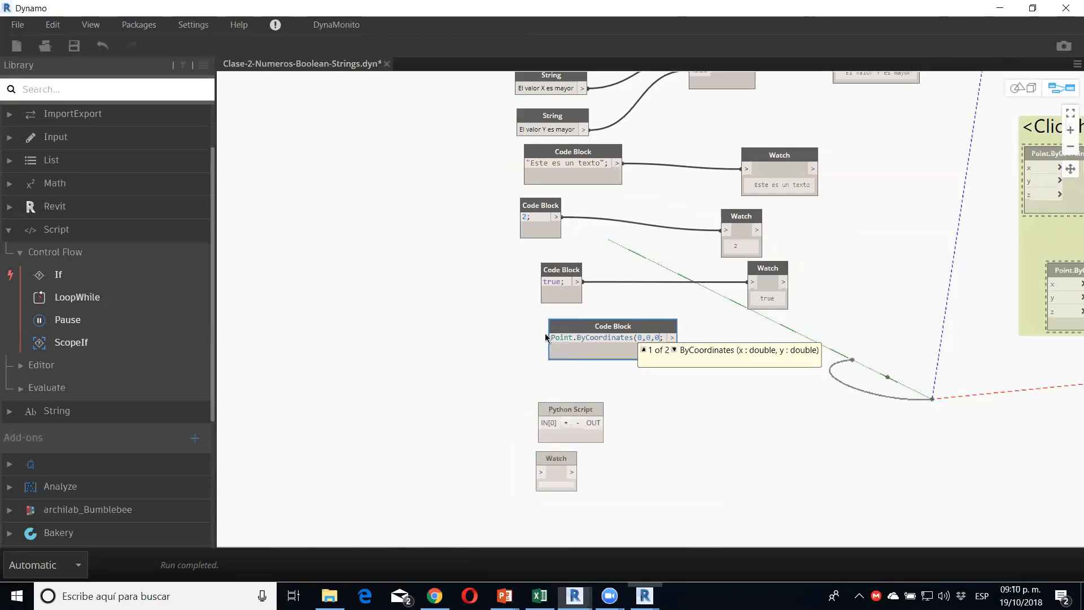
text())
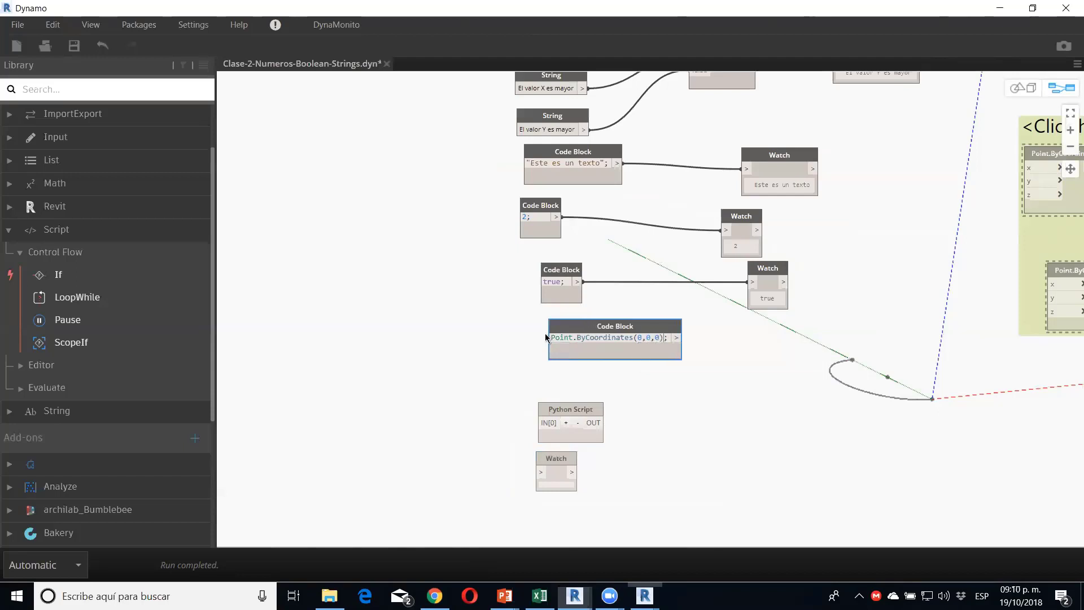
click(702, 401)
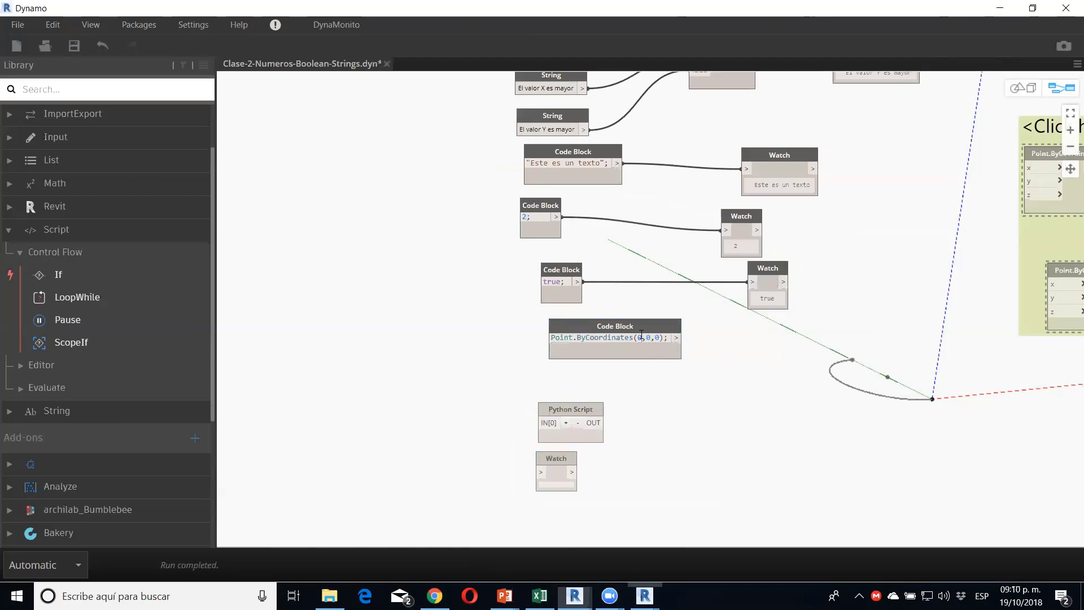
text(20)
middle_drag(796, 423, 667, 445)
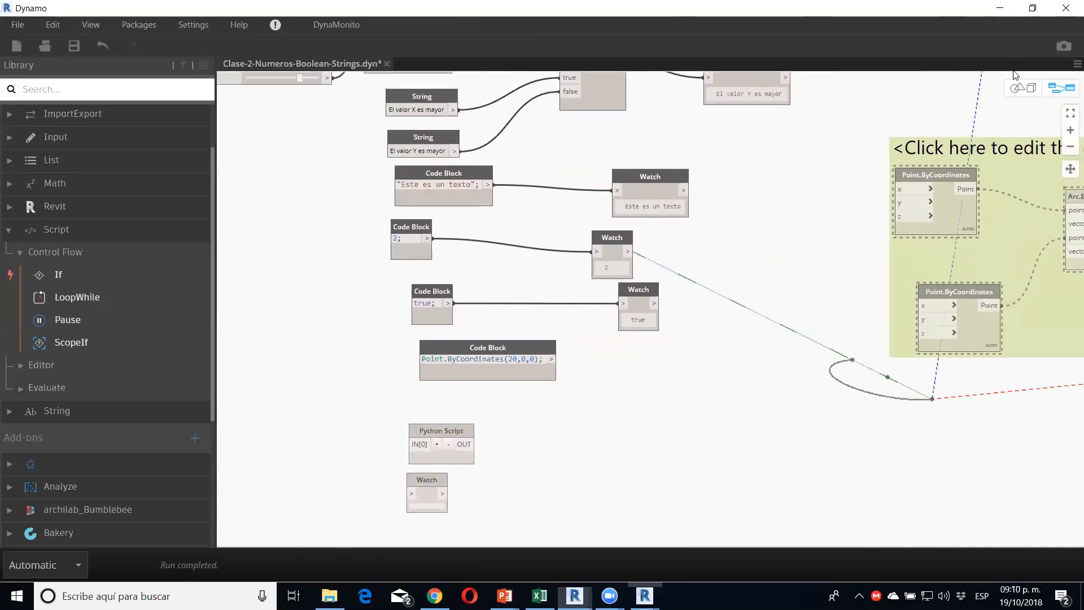
key(ctrl+b)
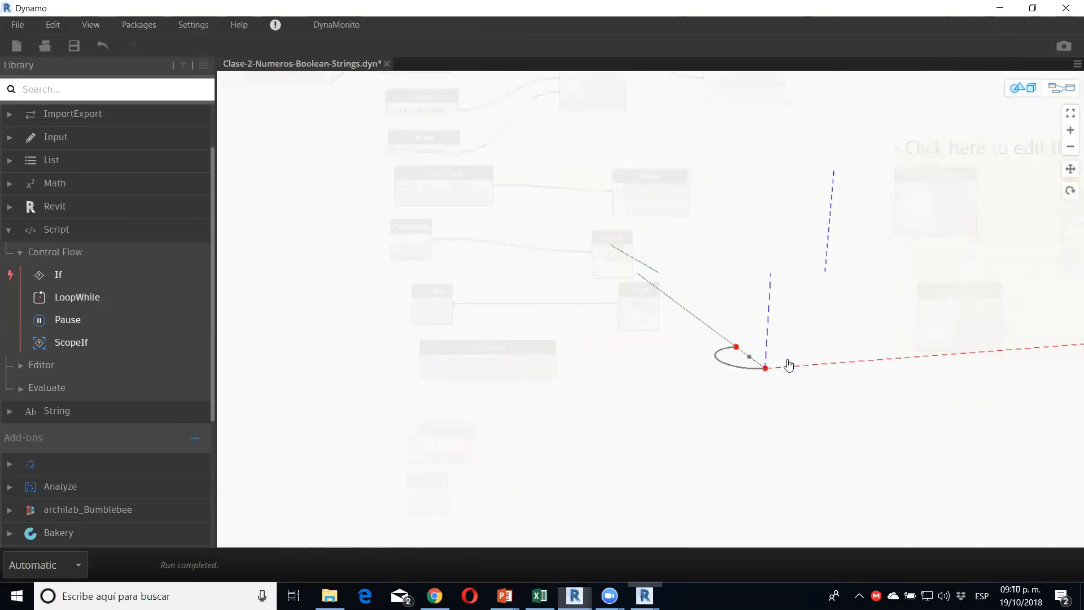
Step: Inspect the point in the 3D preview, then return to the graph and delete the green group
mouse_move(914, 179)
right_down()
mouse_move(807, 357)
mouse_move(869, 356)
mouse_move(863, 331)
right_up()
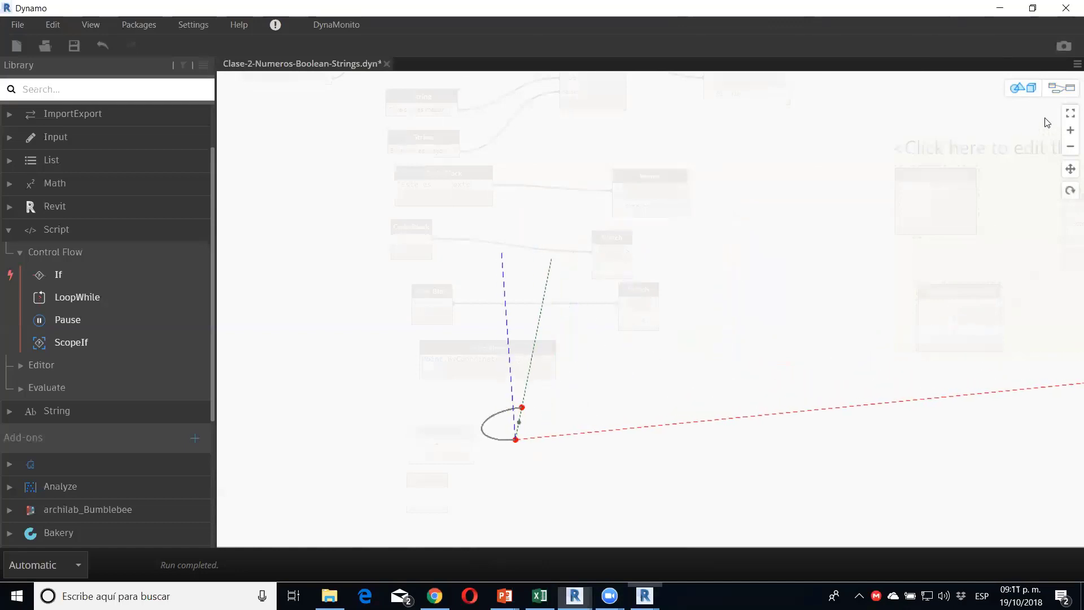
click(1054, 95)
scroll(843, 440, down, 3)
scroll(845, 431, down, 3)
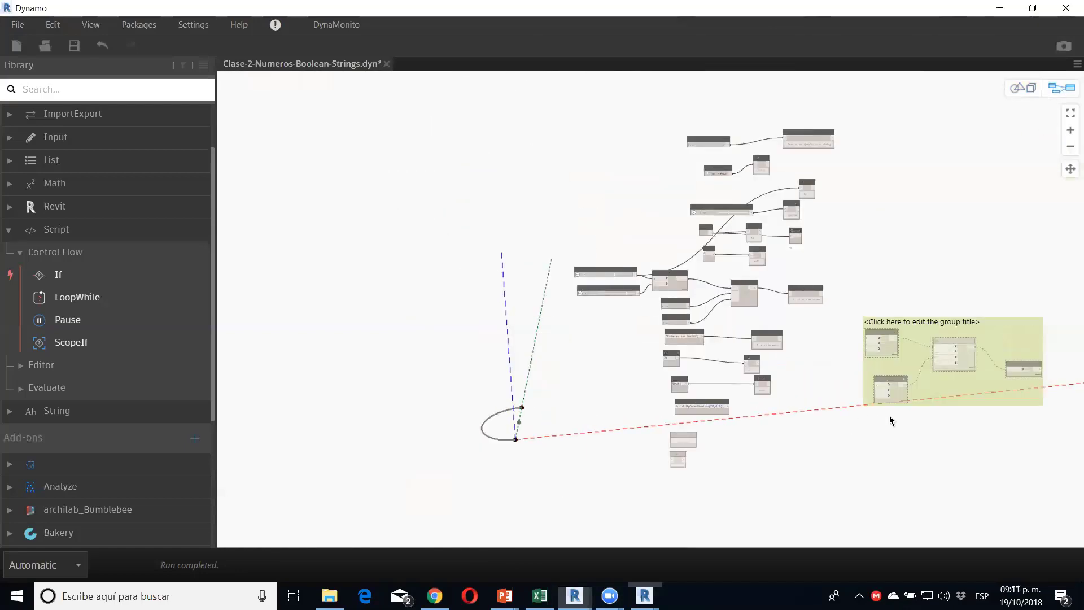
click(1018, 88)
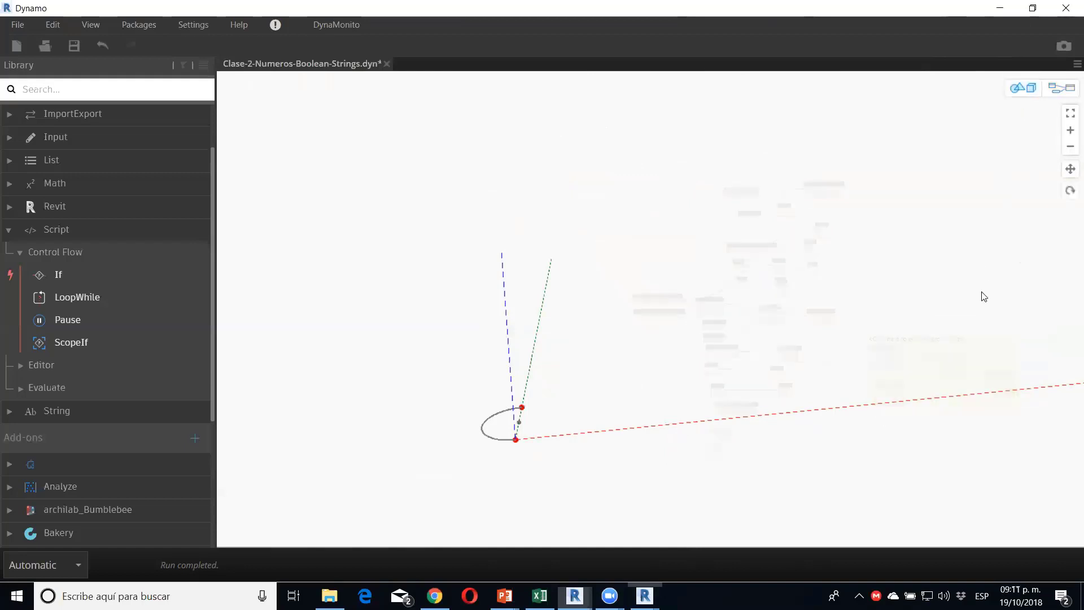
click(1057, 89)
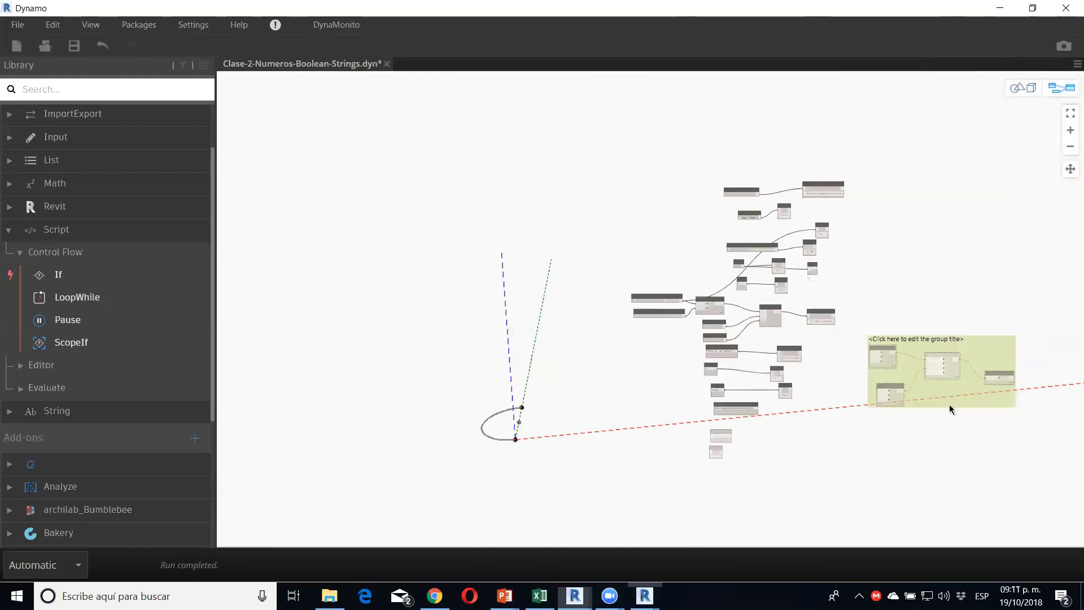
key(Delete)
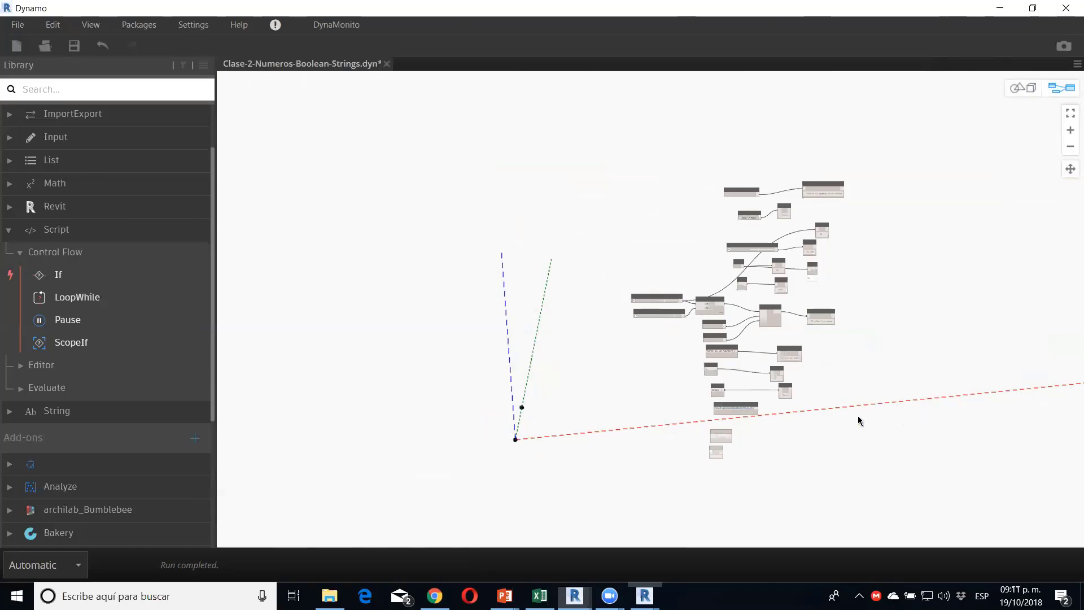
Step: Rearrange the Point Watch, small Watch and Python Script nodes below the point Code Block
scroll(816, 441, up, 5)
drag(556, 413, 632, 421)
drag(655, 406, 671, 397)
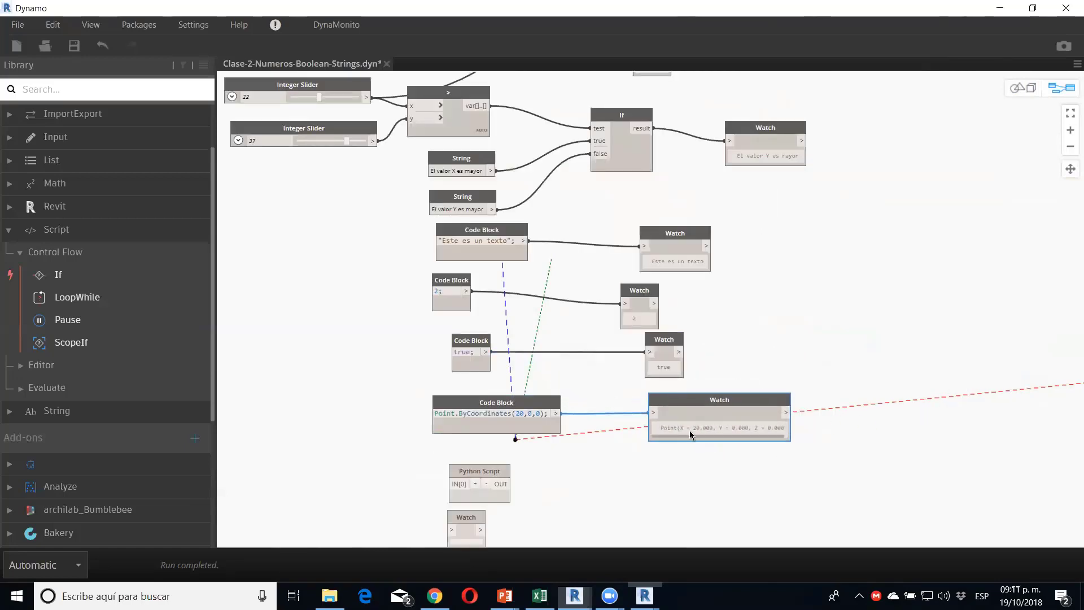
mouse_move(719, 426)
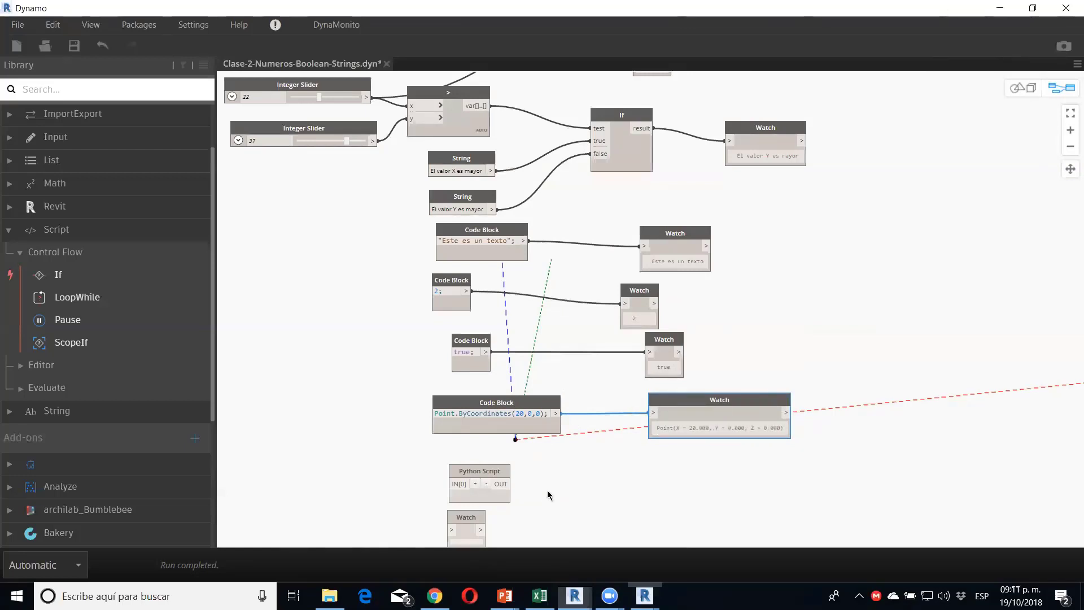
middle_drag(547, 496, 564, 338)
drag(483, 379, 482, 436)
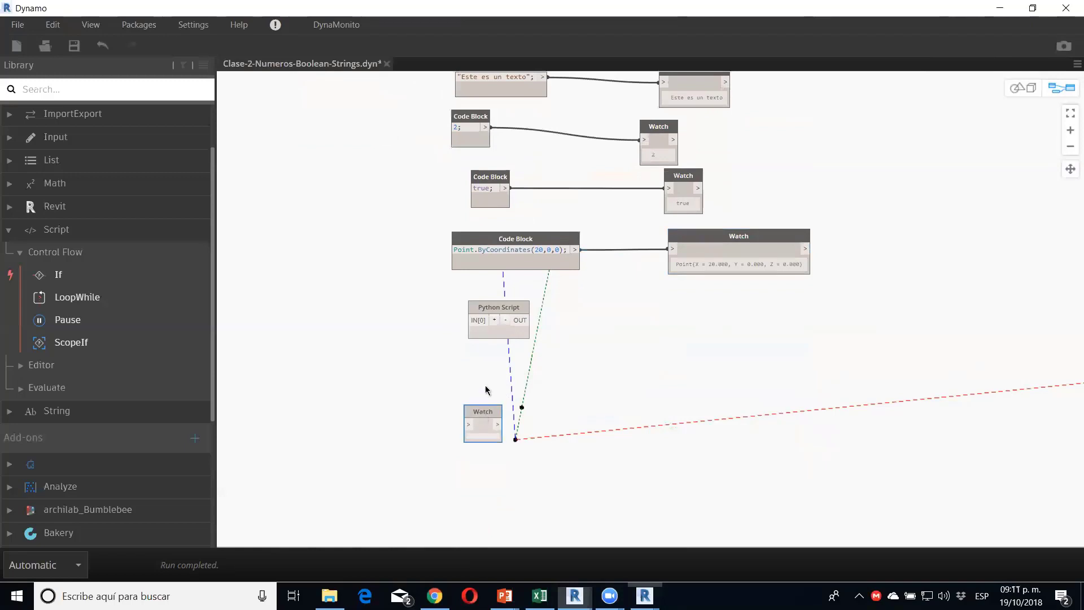
drag(499, 309, 488, 318)
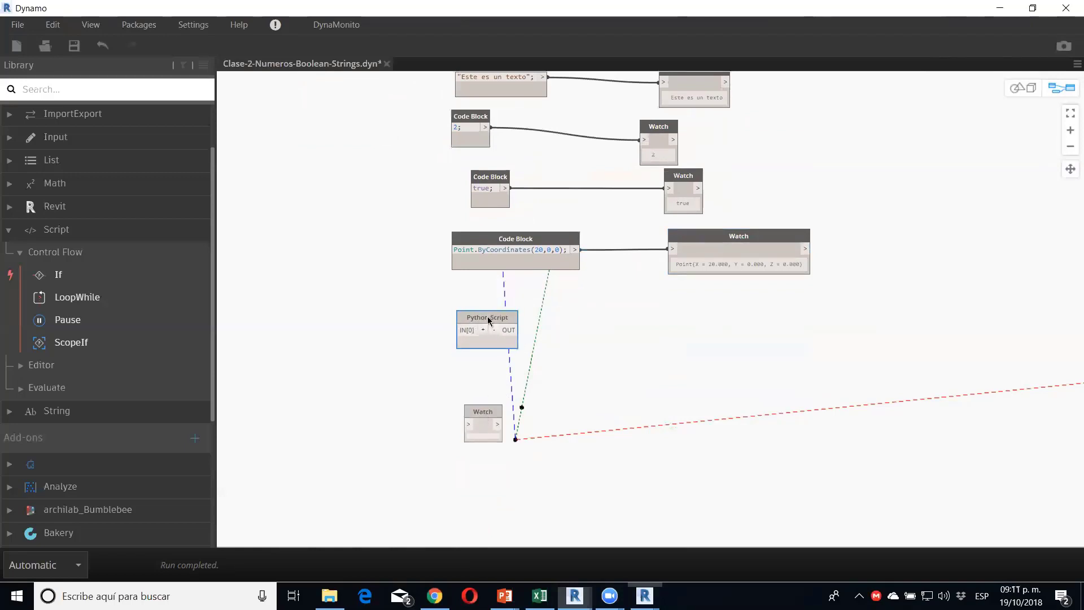
Step: Review the Python Script node's default code in its editor and close it unchanged
right_click(488, 343)
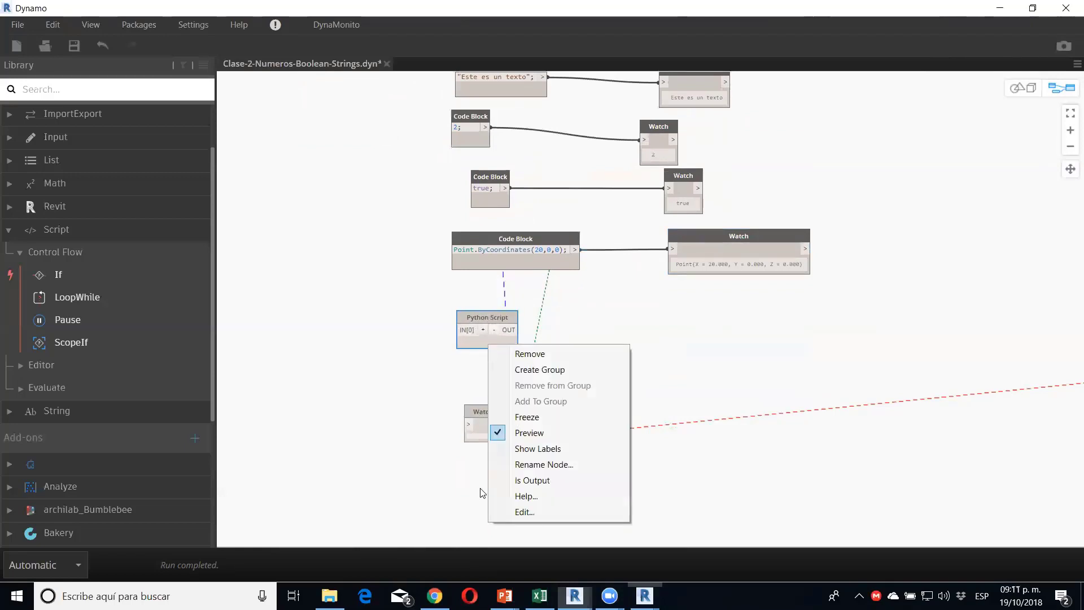
click(511, 511)
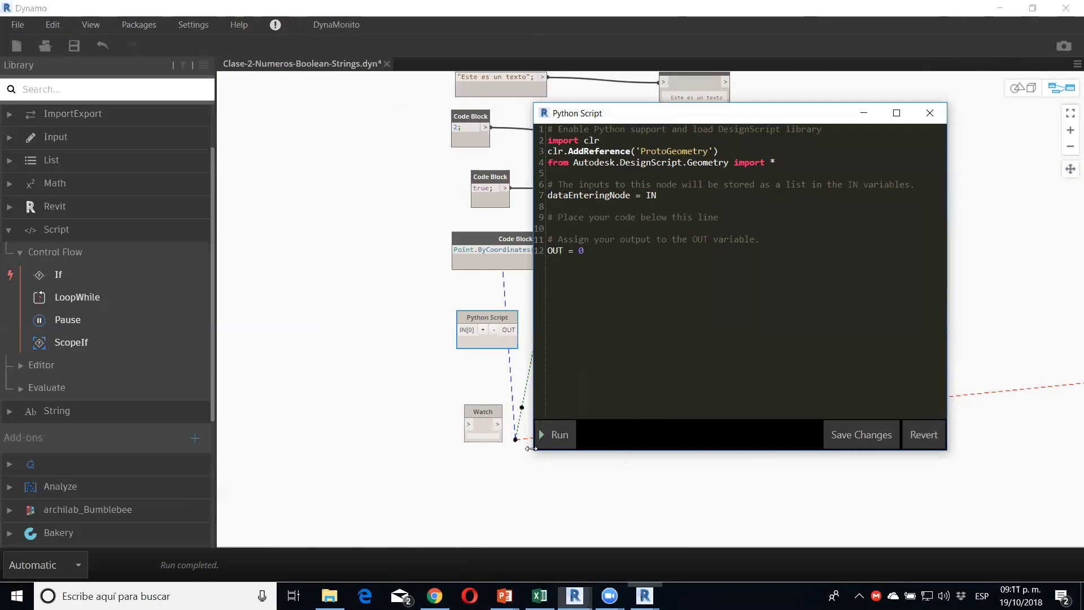
drag(531, 448, 536, 449)
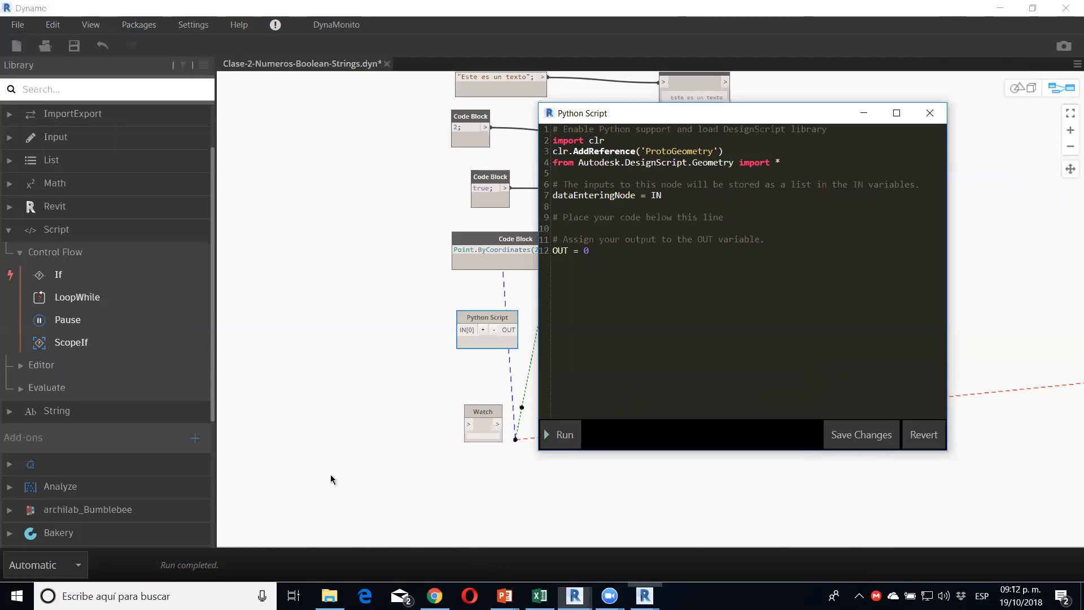
click(919, 436)
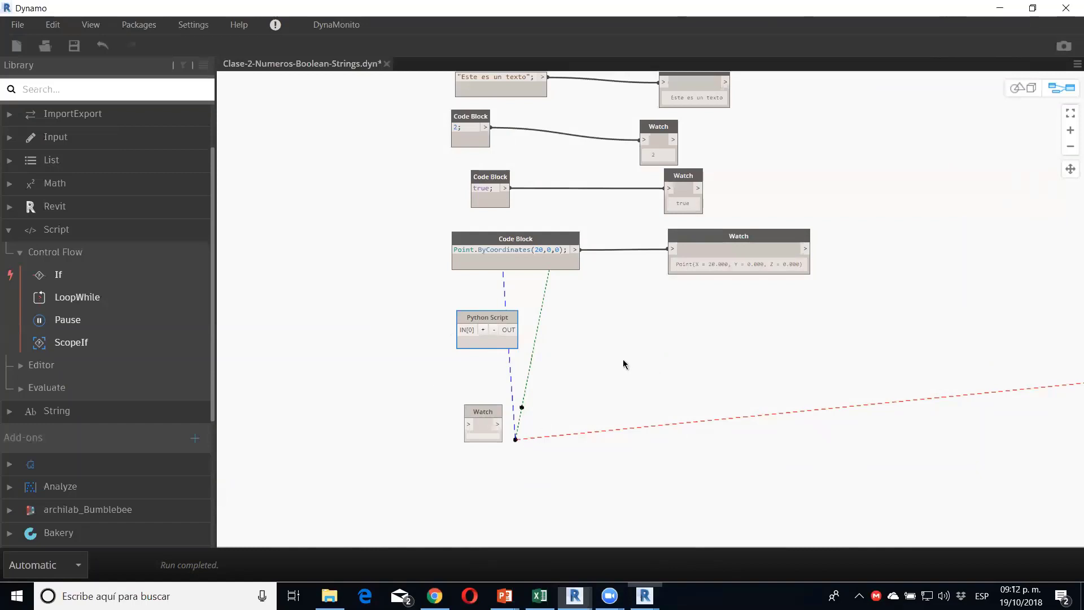
Step: Move the empty Watch node beneath the Python Script and delete it
drag(477, 418, 489, 394)
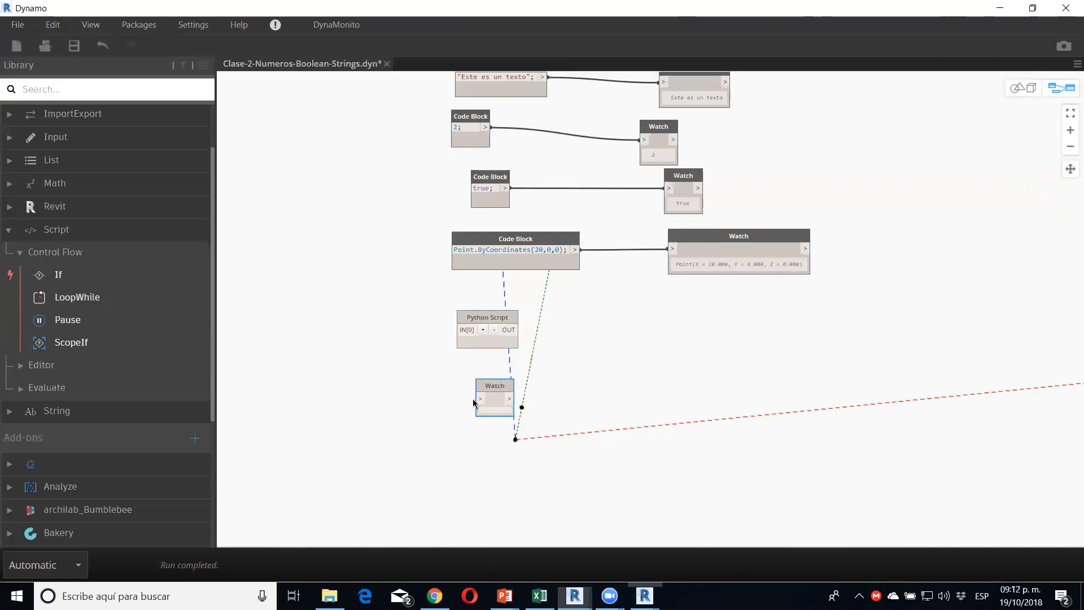
mouse_move(497, 387)
mouse_down()
mouse_move(546, 377)
mouse_move(536, 378)
mouse_up()
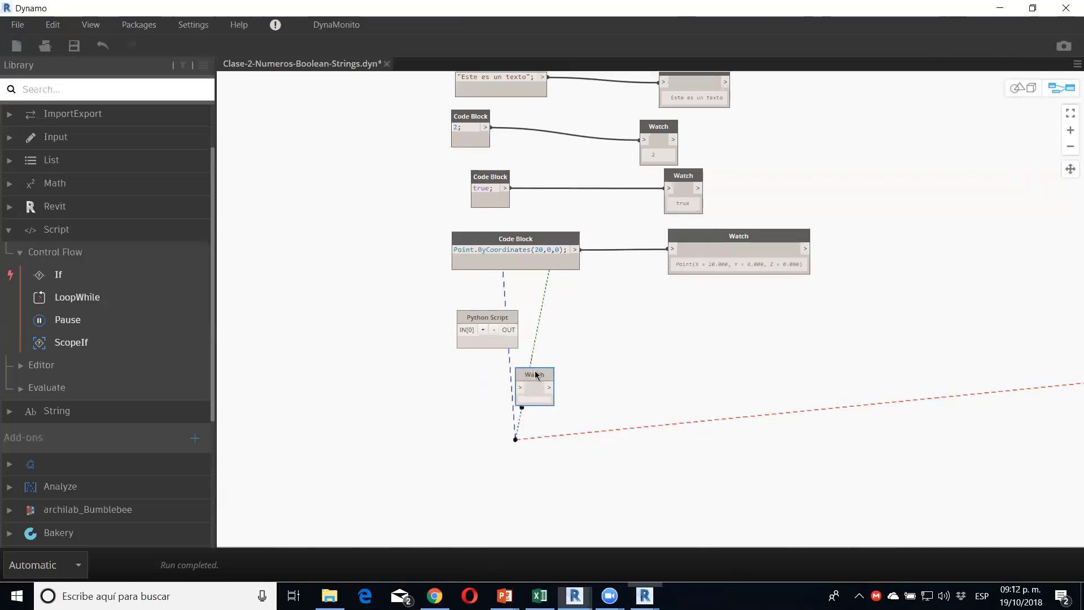
key(Delete)
Step: Save the graph as Clase-2-Numeros-Boolean-Strings.dyn, replacing the existing file
scroll(552, 364, down, 2)
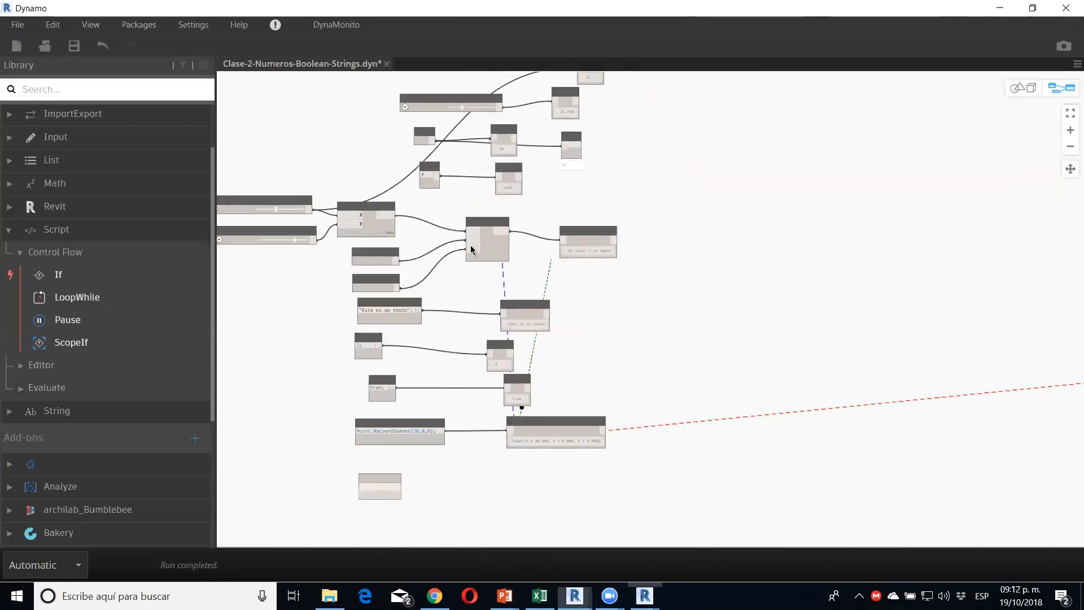
scroll(542, 383, down, 2)
scroll(565, 316, down, 2)
scroll(588, 273, up, 1)
scroll(587, 273, up, 2)
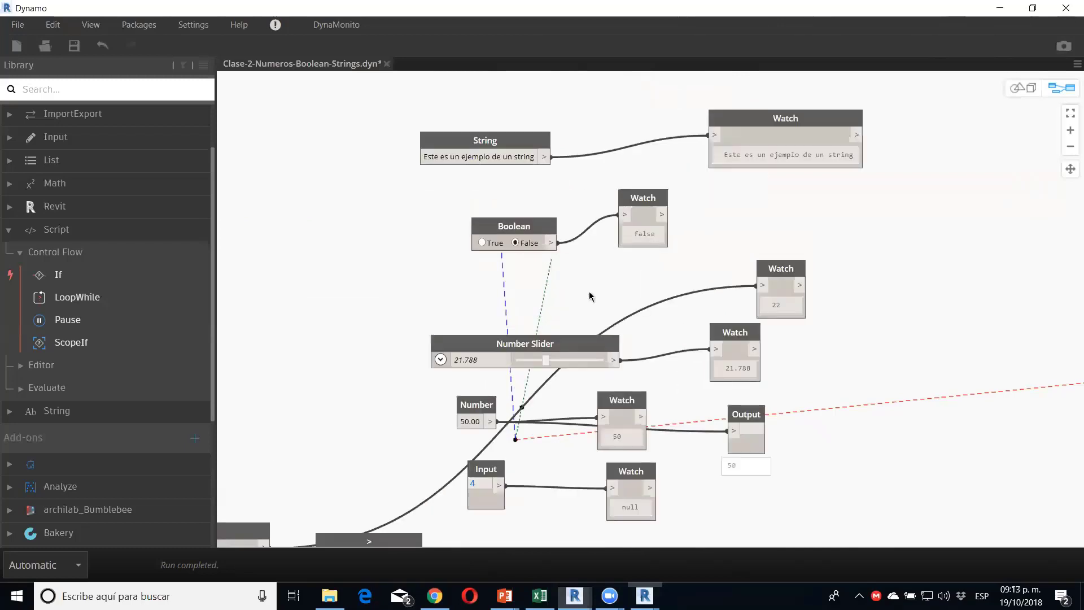
scroll(588, 273, down, 1)
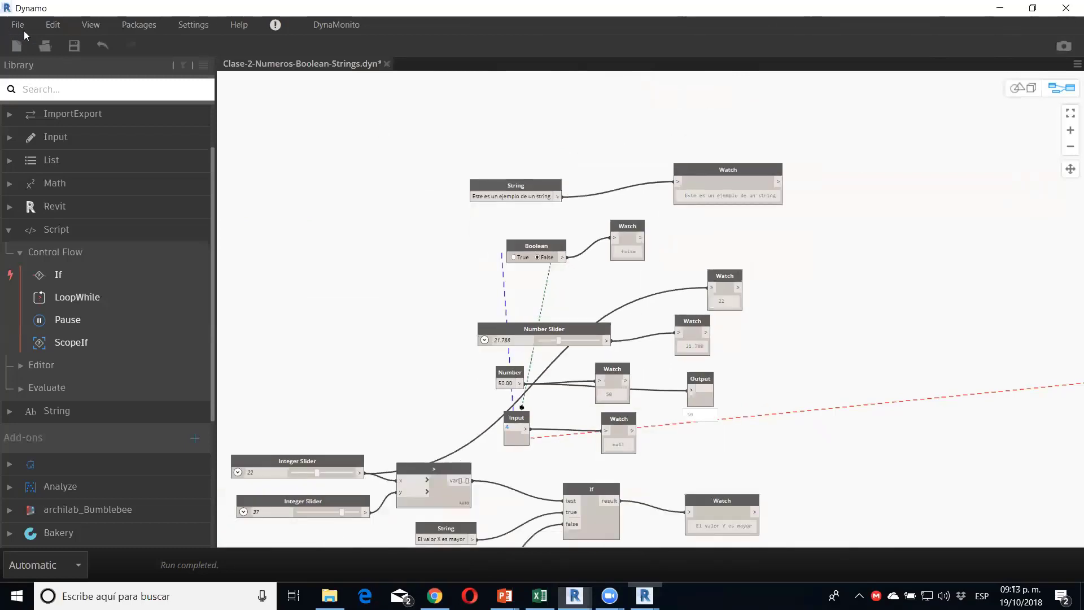
click(20, 27)
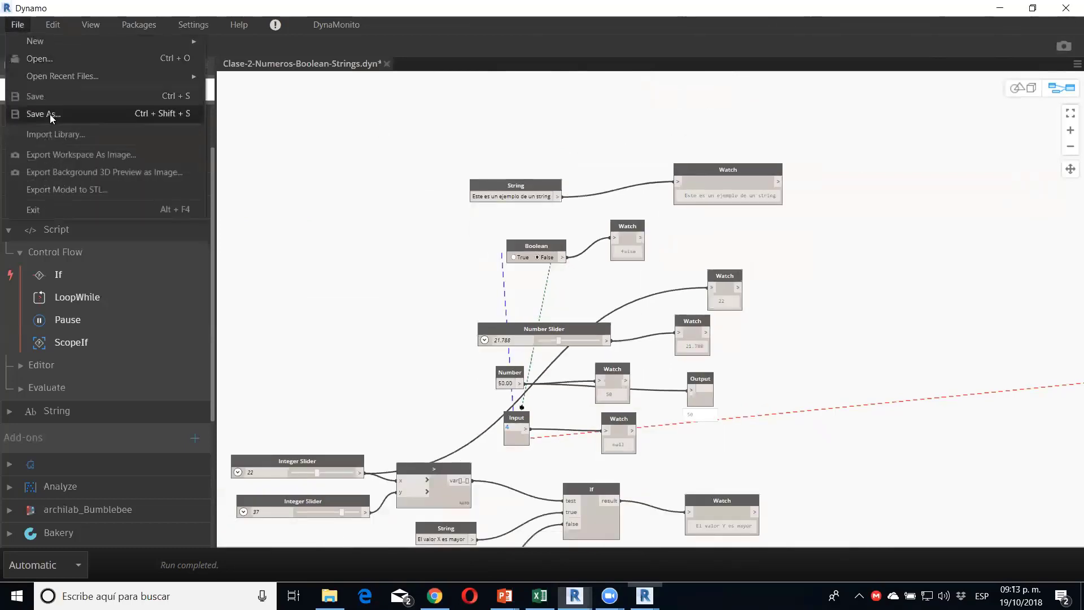
click(335, 189)
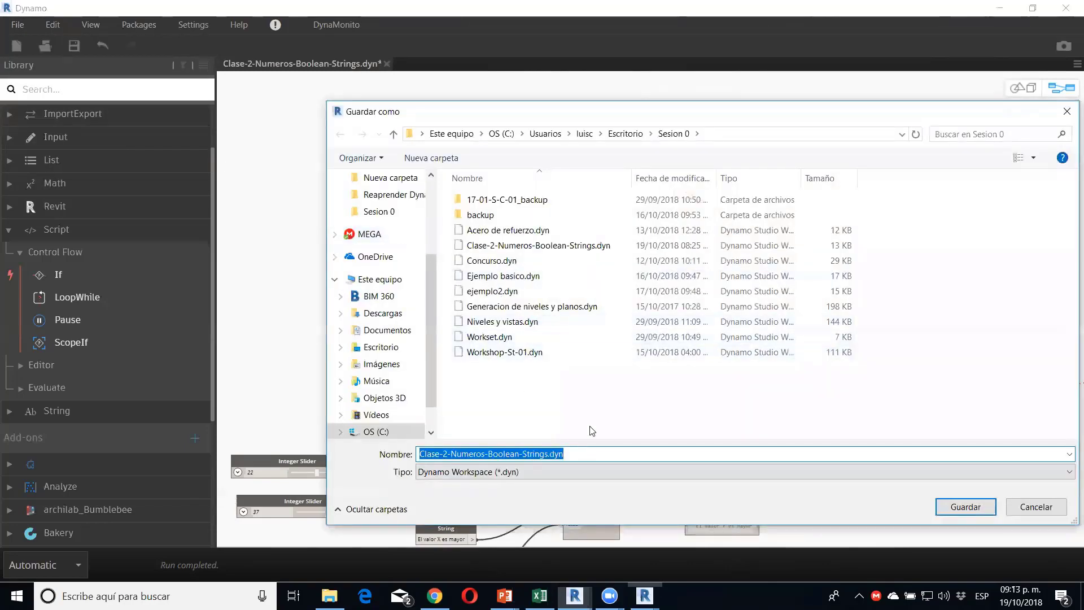
click(963, 509)
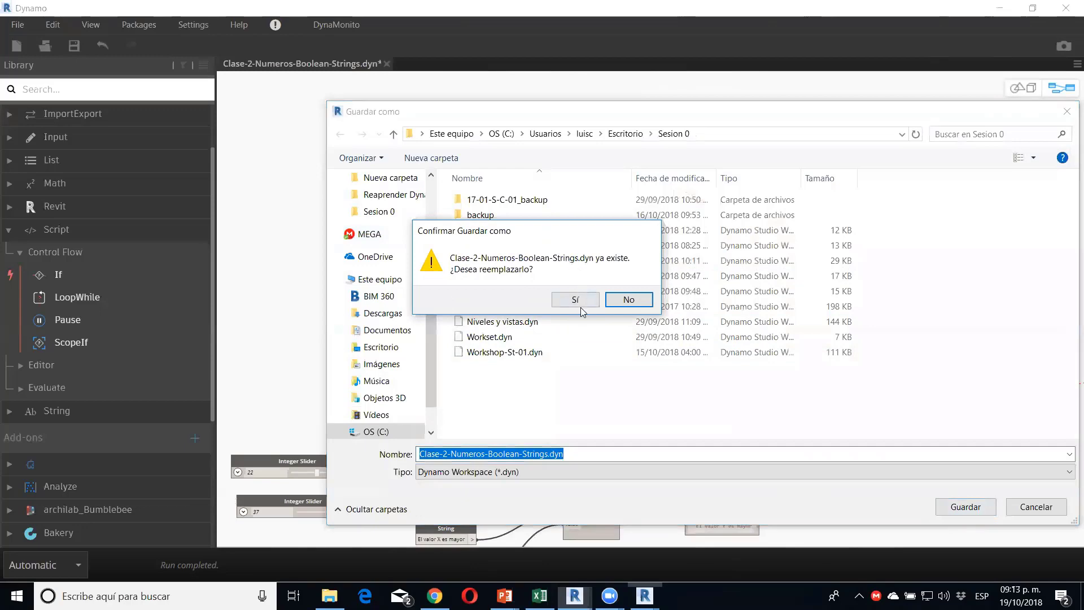
click(578, 300)
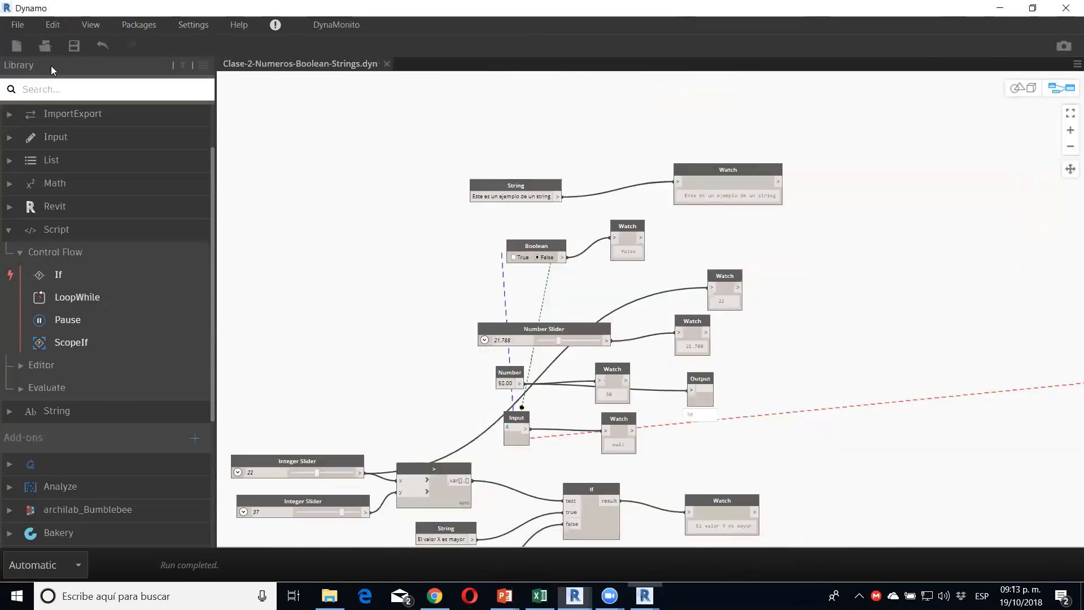
Step: Open a new Home workspace, turn on the 3D preview grid, and collapse the Script library category
click(16, 47)
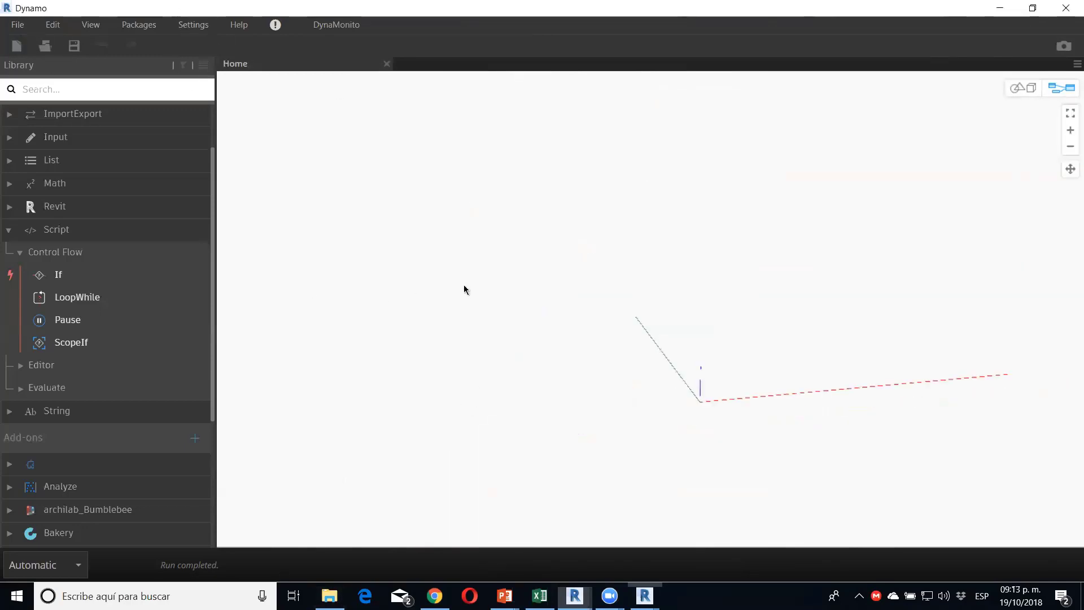
click(90, 25)
mouse_move(141, 111)
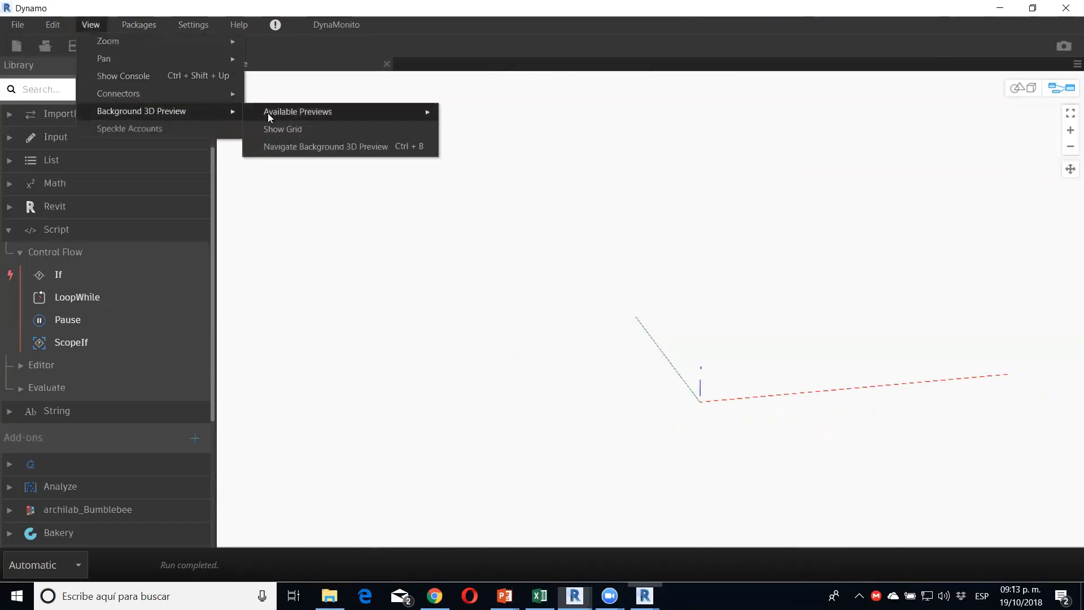
click(290, 128)
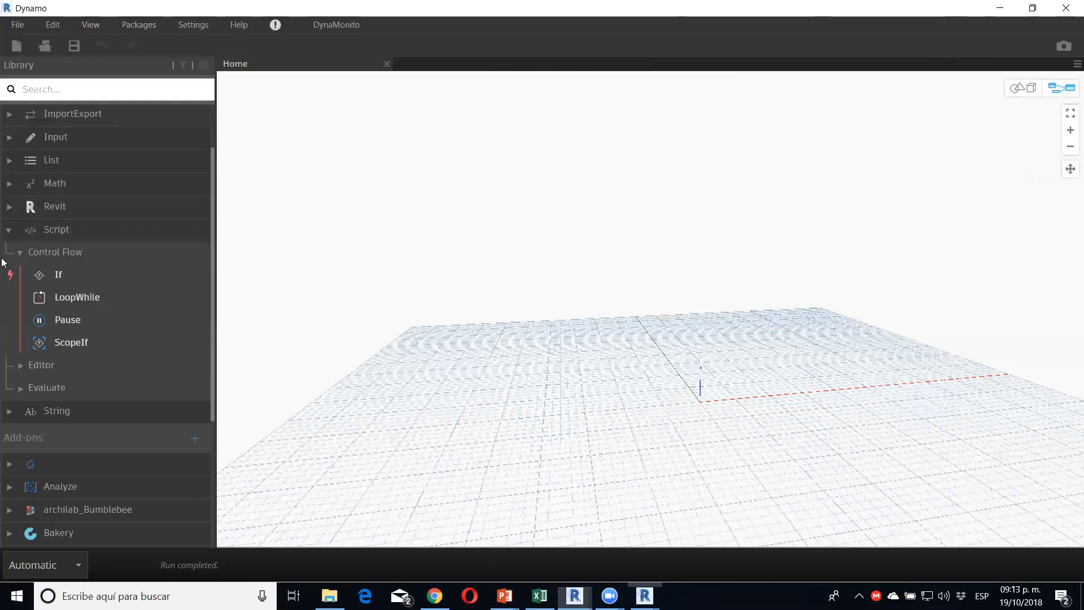
click(6, 236)
scroll(74, 333, up, 2)
scroll(70, 321, up, 1)
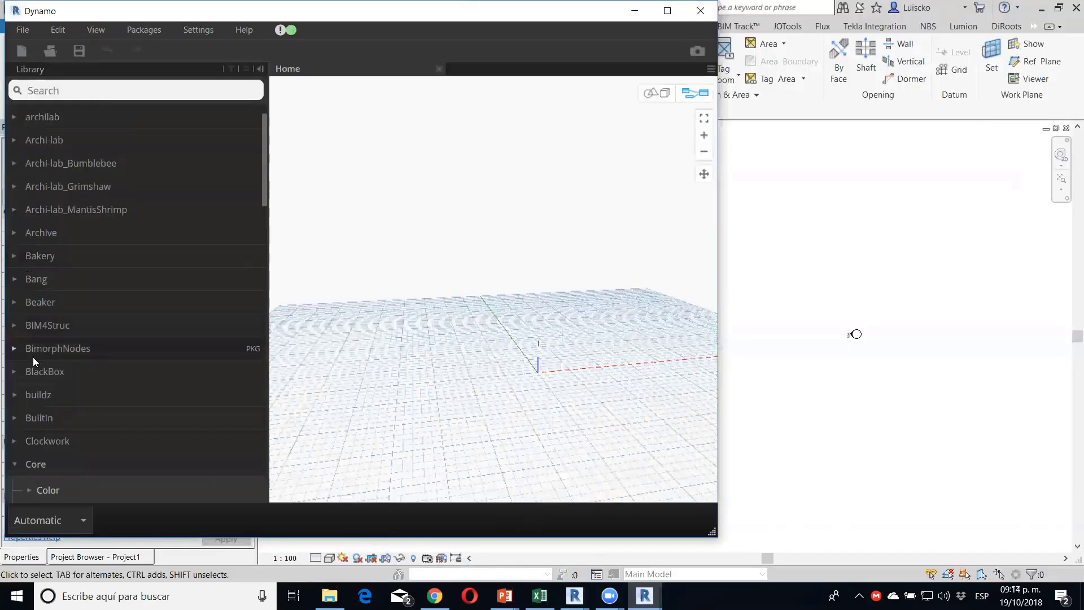
scroll(23, 333, down, 3)
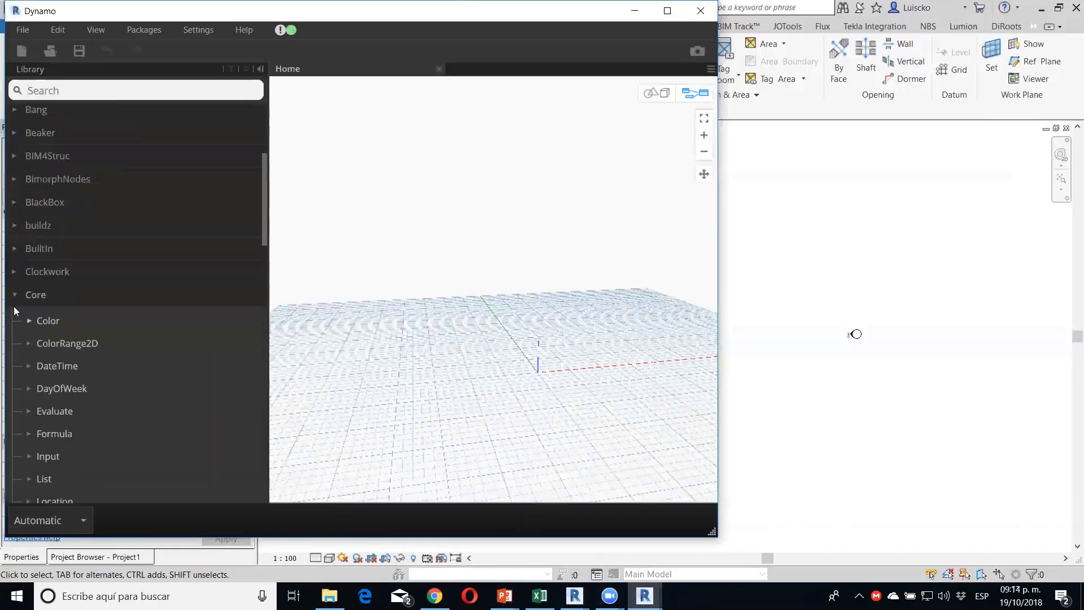
click(15, 296)
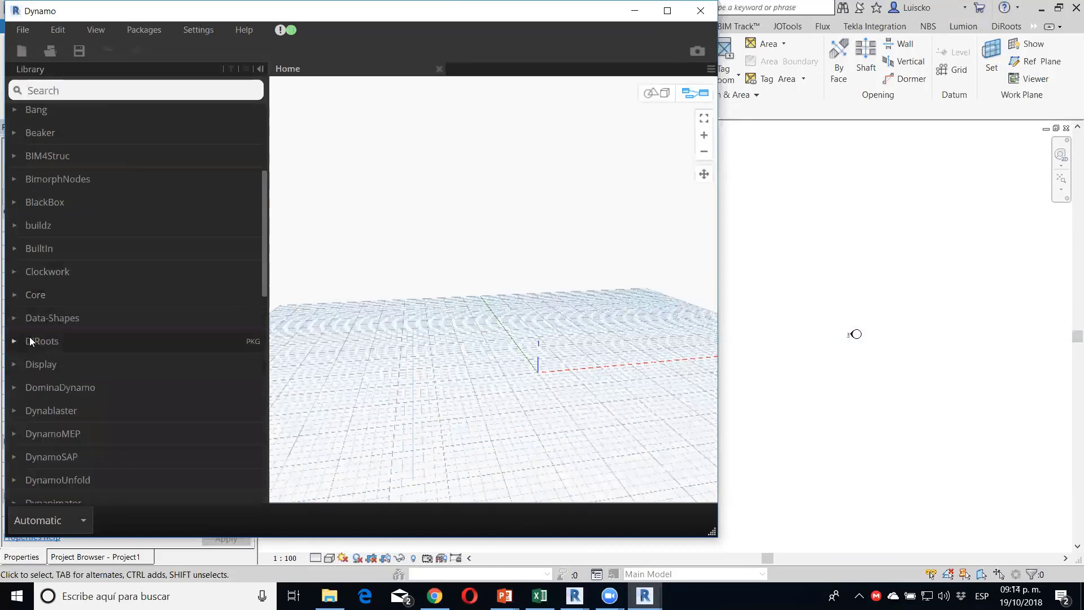
click(16, 298)
scroll(40, 331, down, 3)
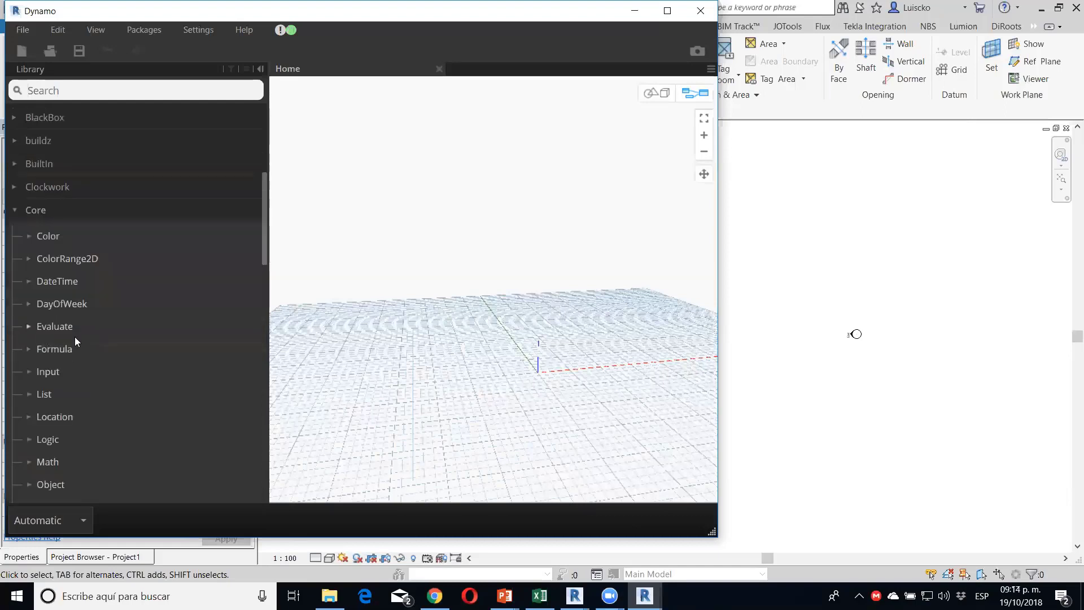
scroll(71, 336, down, 3)
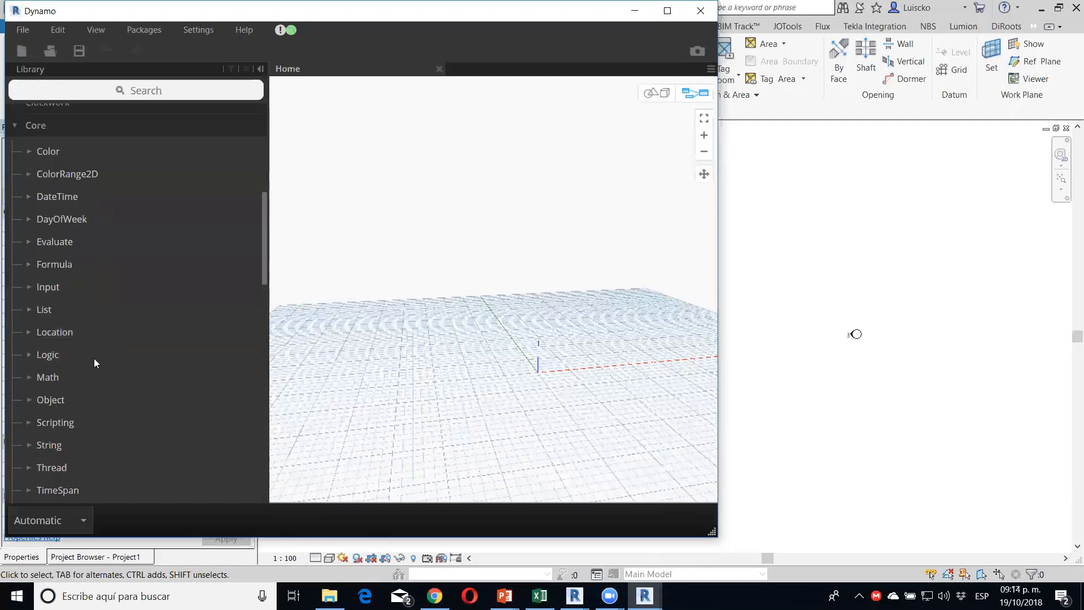
click(98, 374)
scroll(157, 322, up, 5)
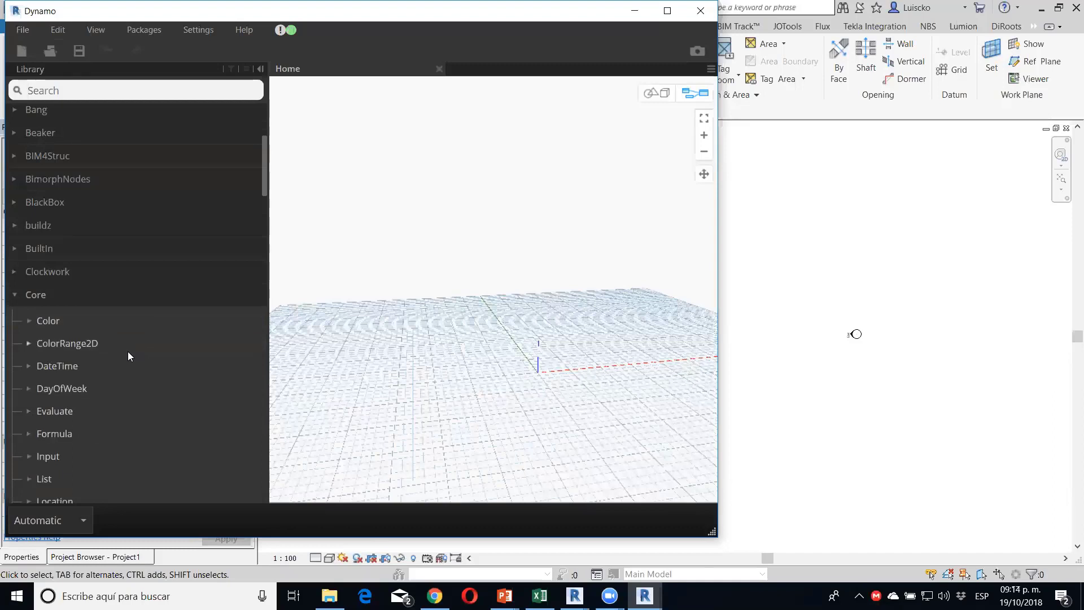
scroll(122, 354, down, 3)
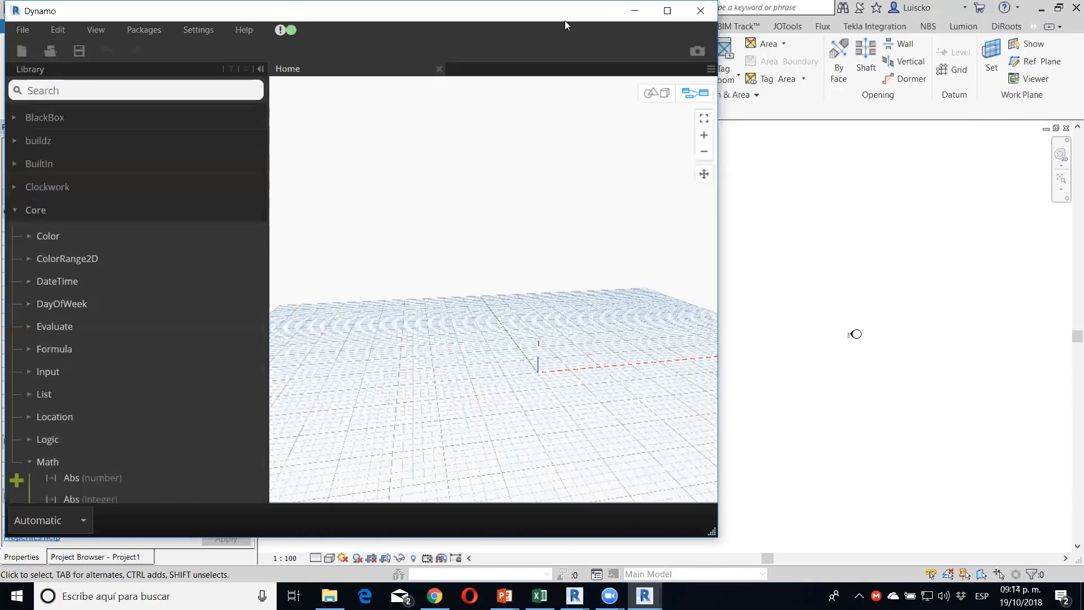
click(635, 10)
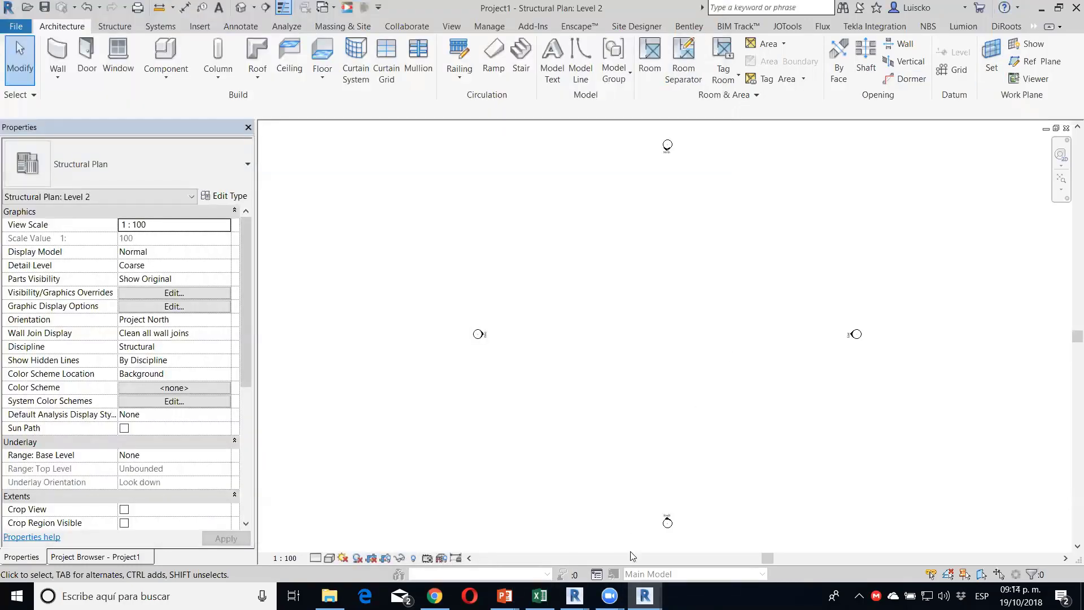
mouse_move(643, 595)
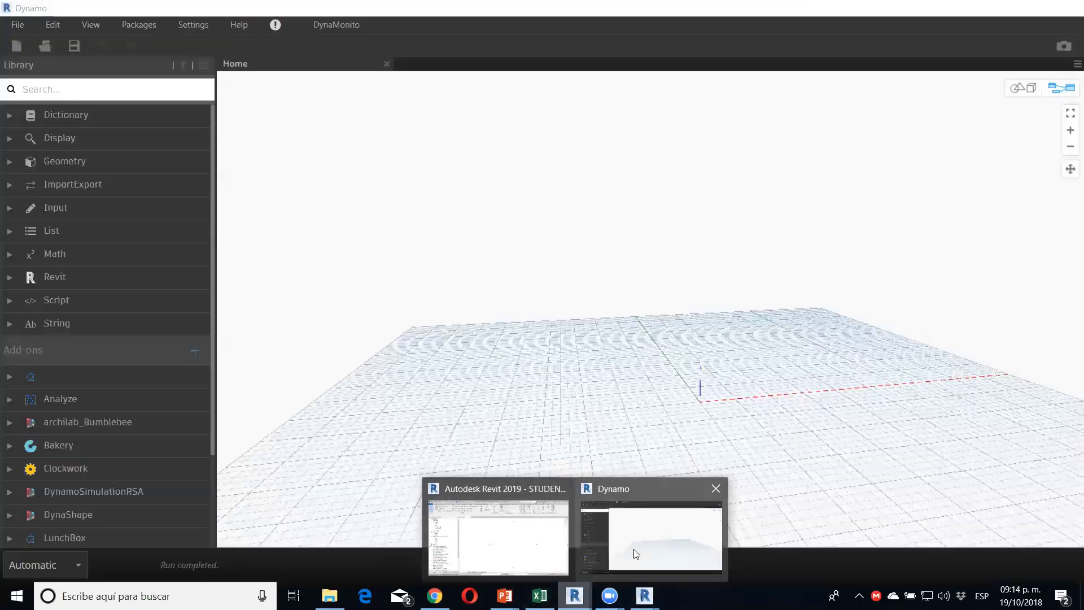
Step: Add a Number Slider from a 'number' canvas search and paste a second one below it
click(636, 553)
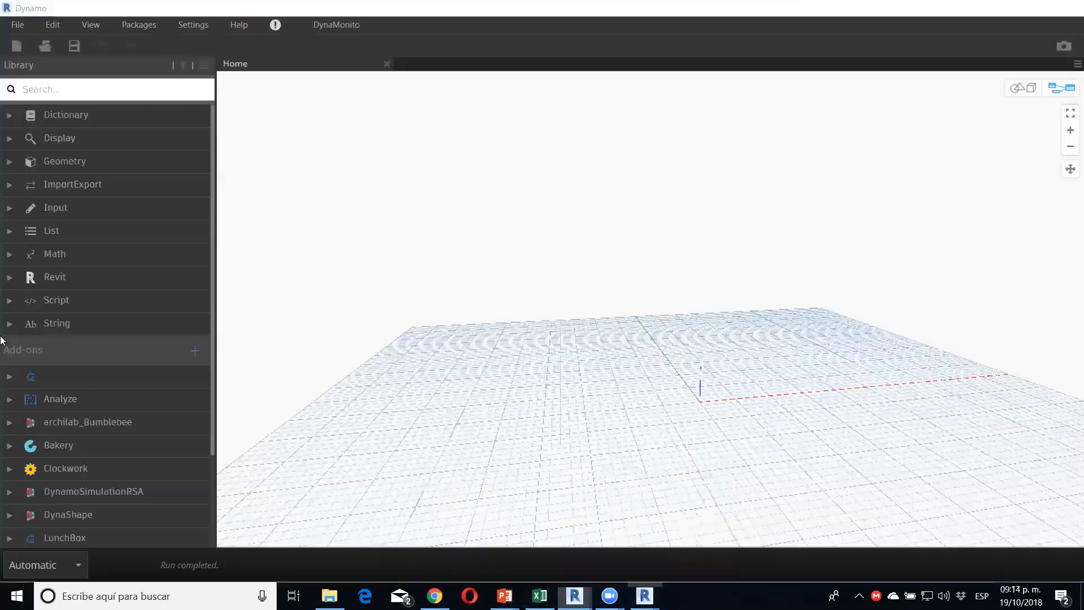
click(71, 256)
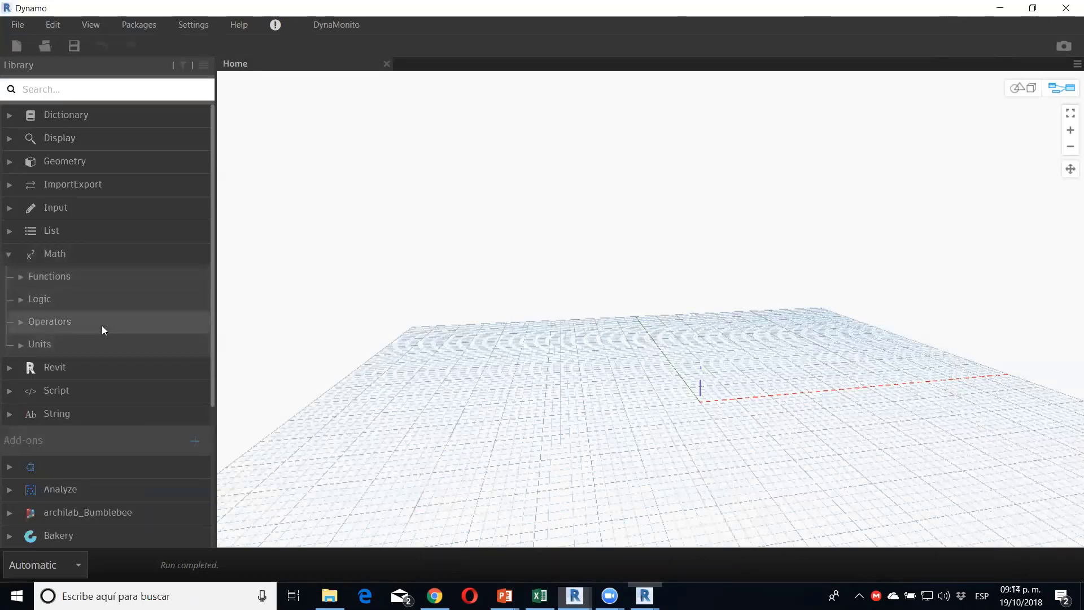
click(69, 318)
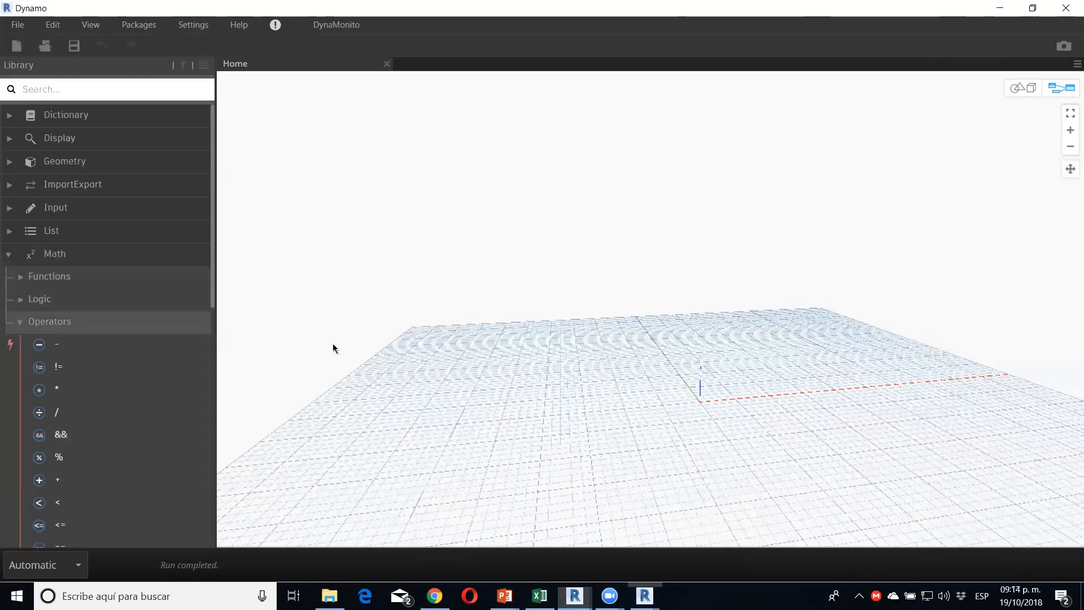
scroll(149, 338, down, 3)
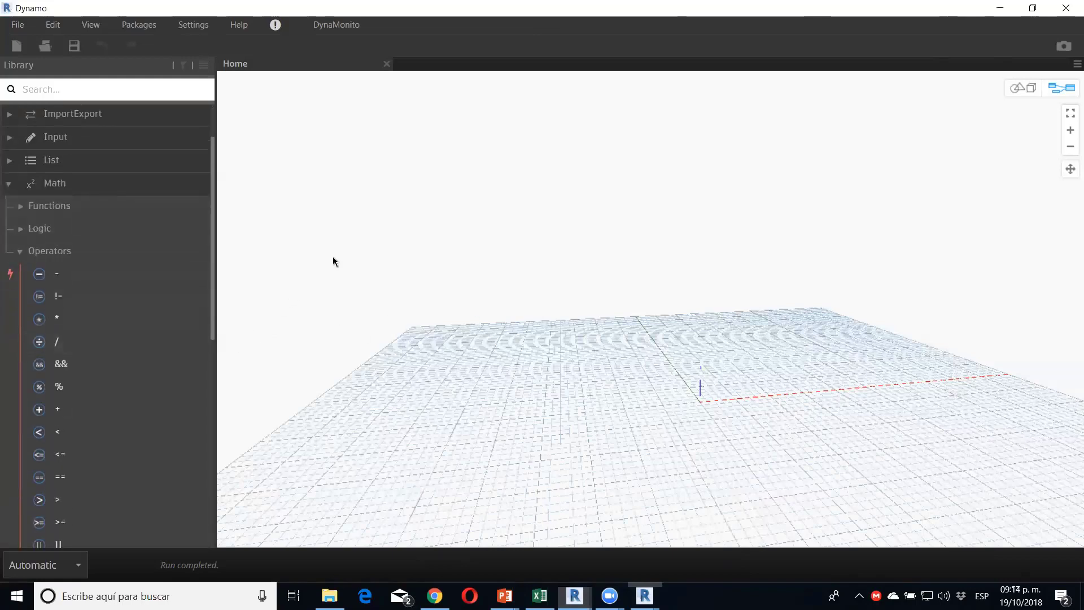
right_click(446, 230)
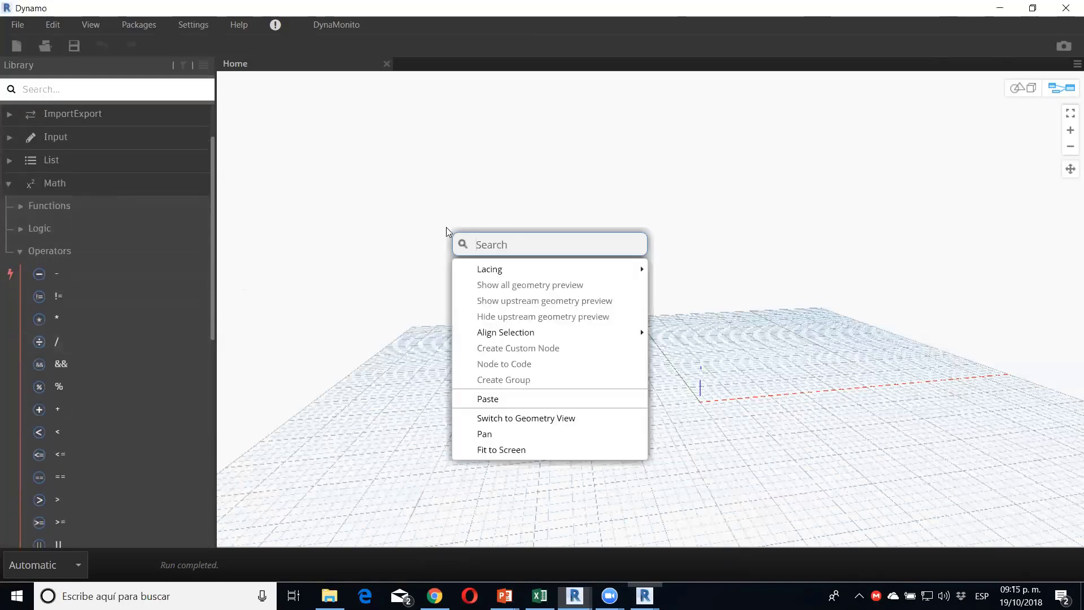
text(numb)
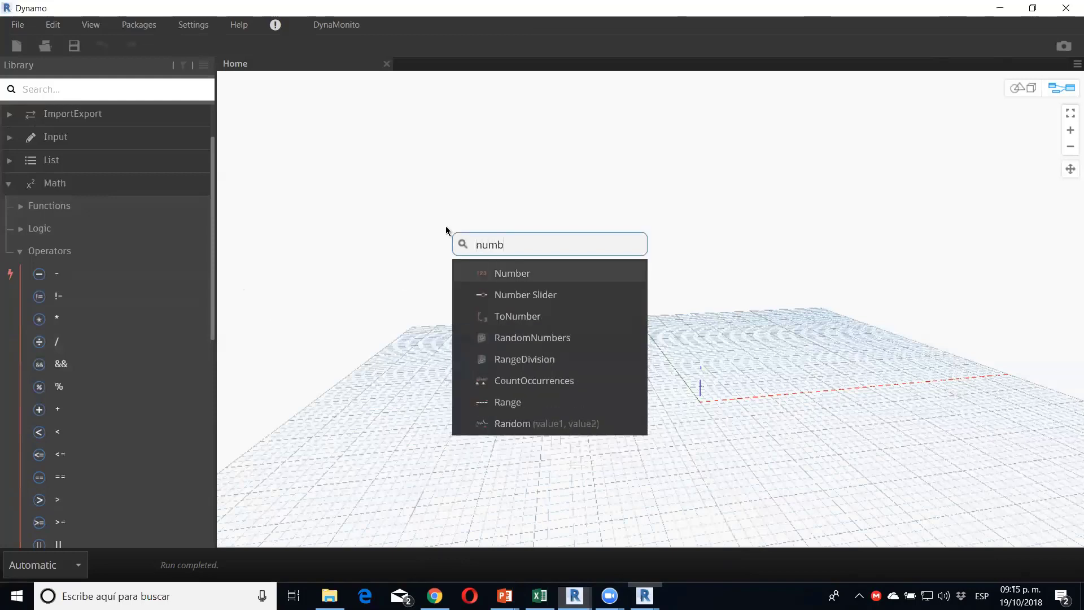
text(er)
click(544, 294)
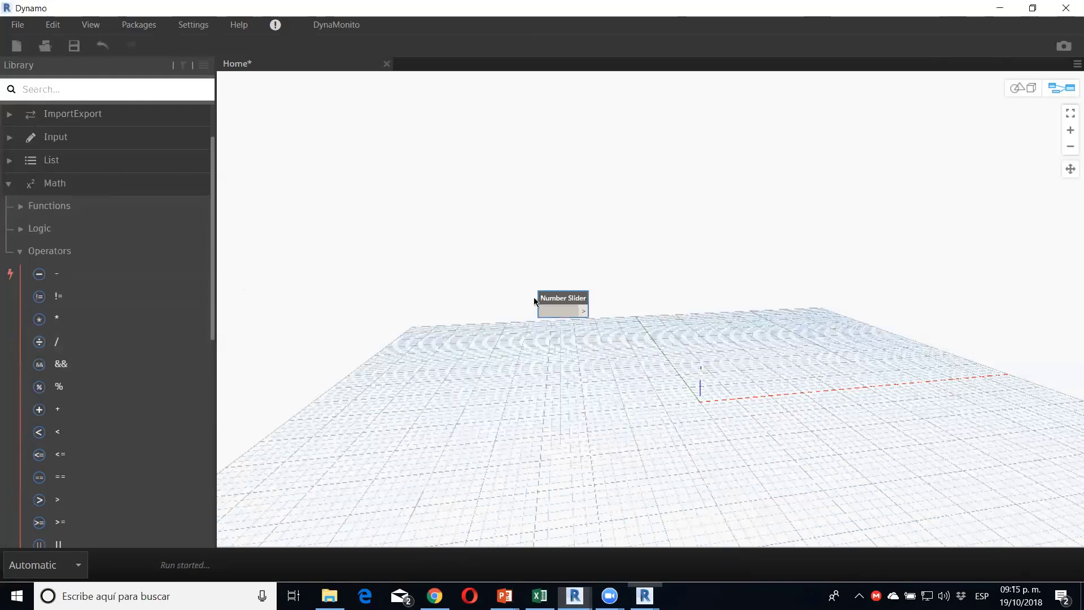
drag(614, 293, 466, 196)
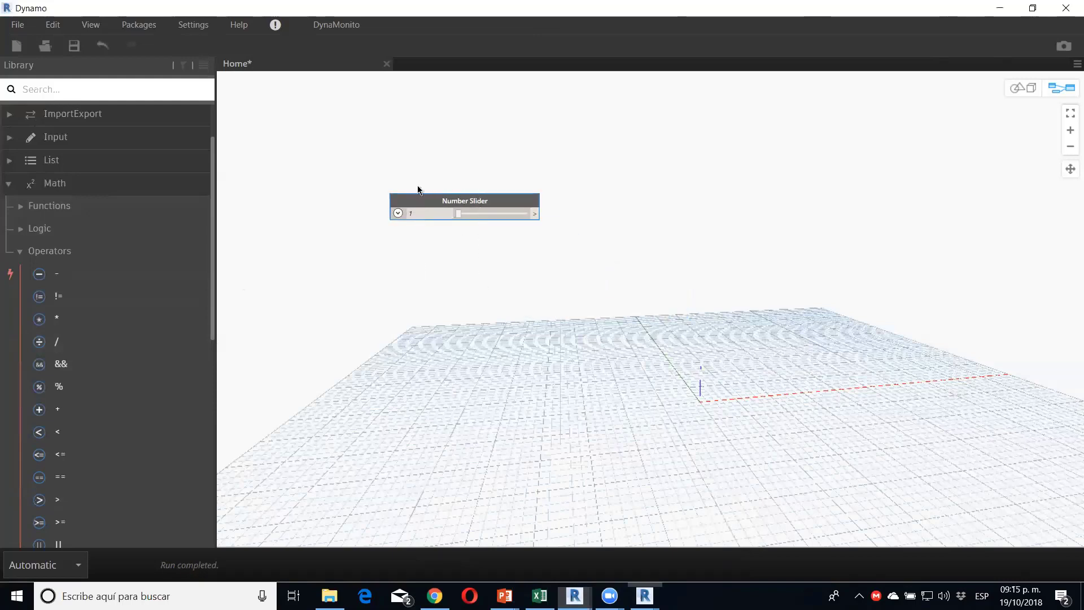
key(ctrl+c)
key(ctrl+v)
mouse_move(594, 237)
mouse_down()
mouse_move(411, 248)
mouse_move(438, 244)
mouse_up()
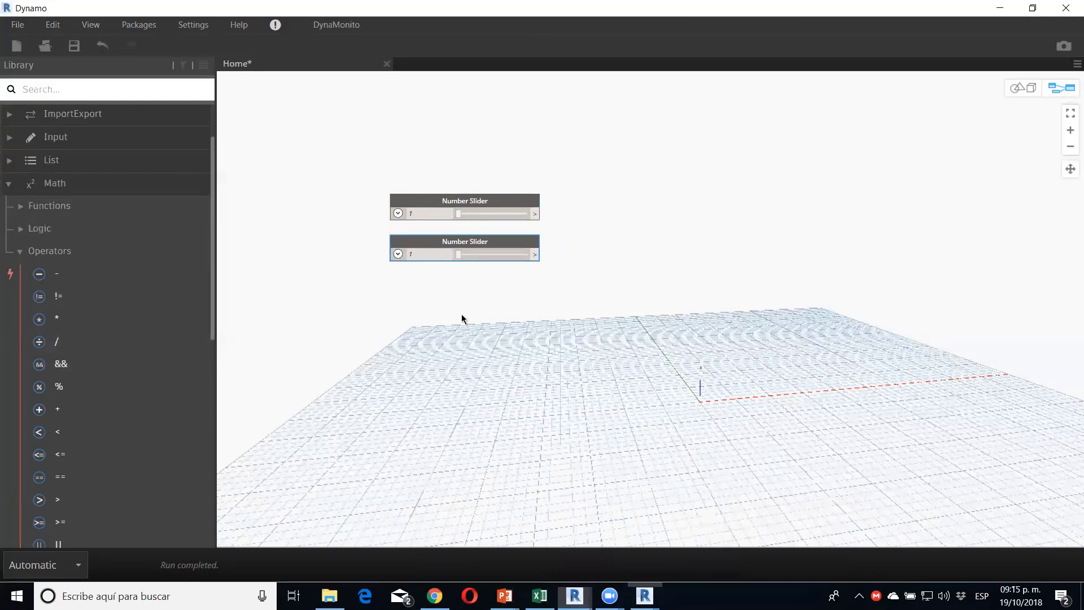
Step: Group both sliders and title the group 'Sliders'
click(404, 203)
right_click(387, 176)
click(449, 328)
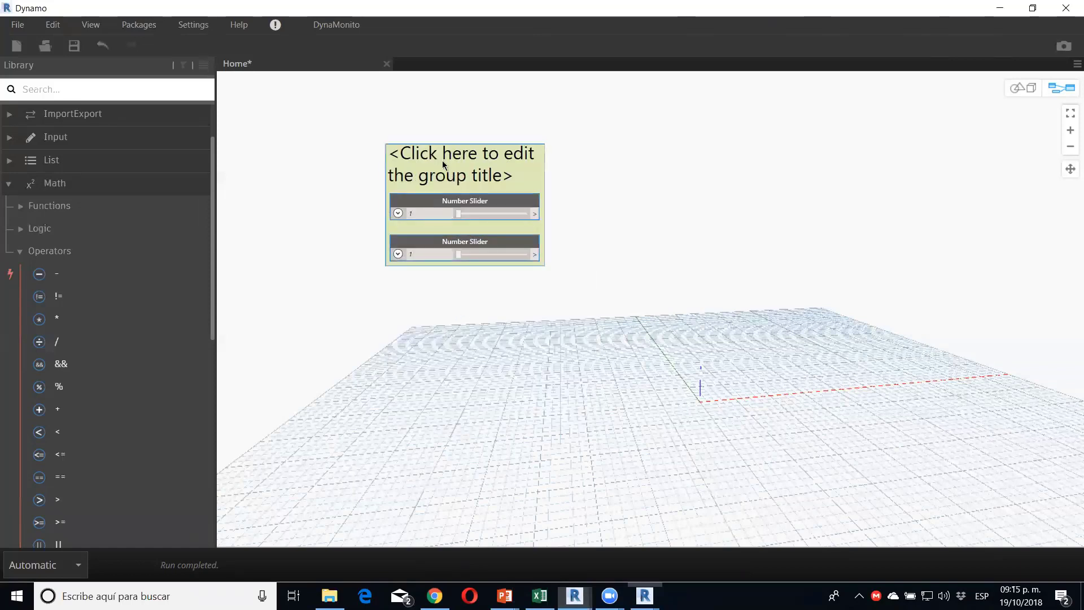
double_click(442, 162)
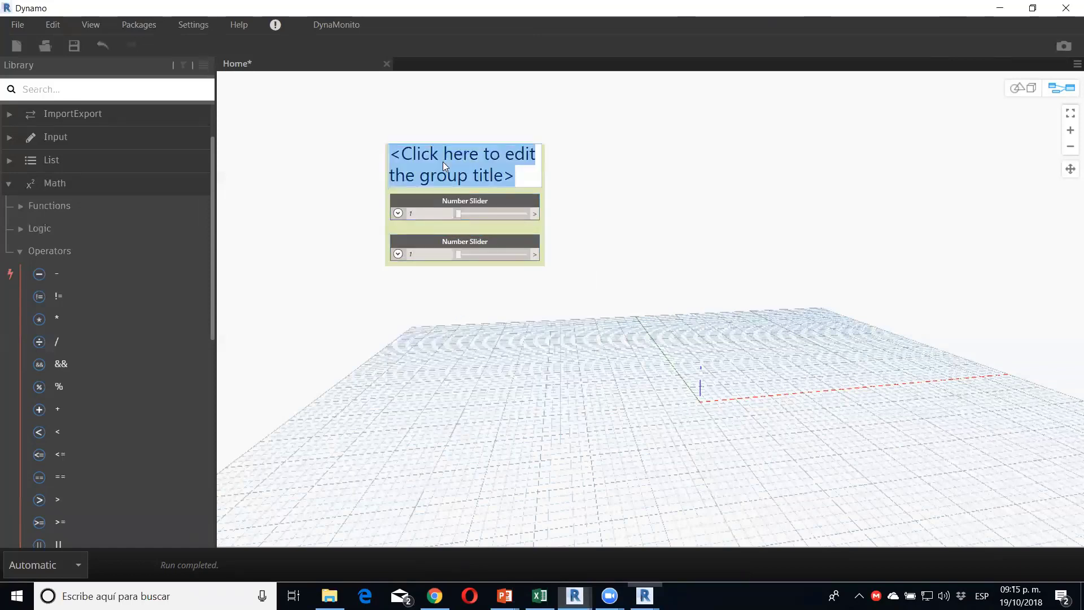
text(Sliders)
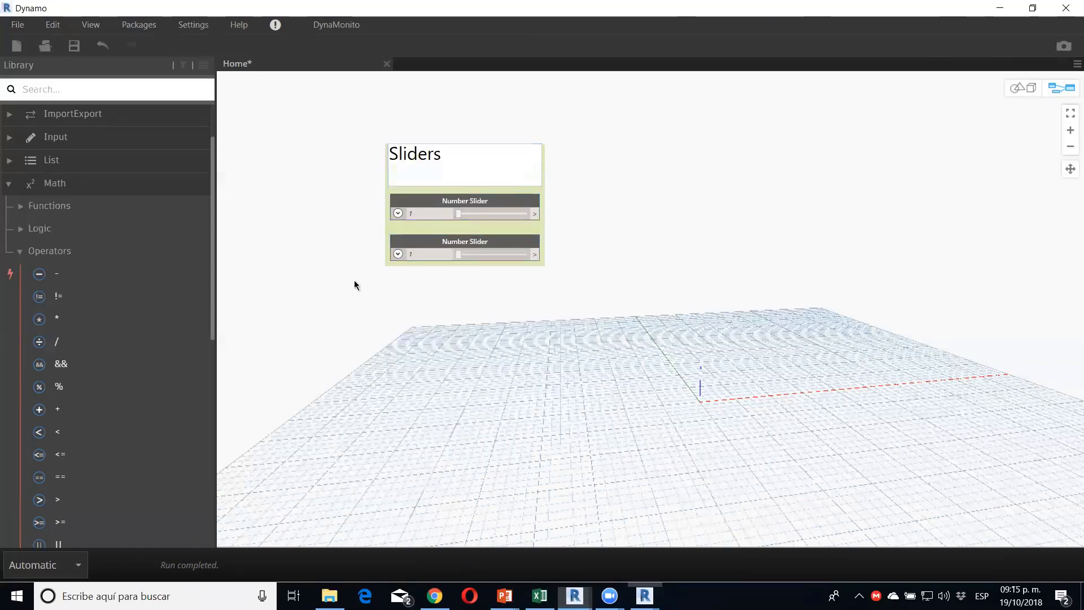
click(451, 268)
drag(468, 187, 427, 176)
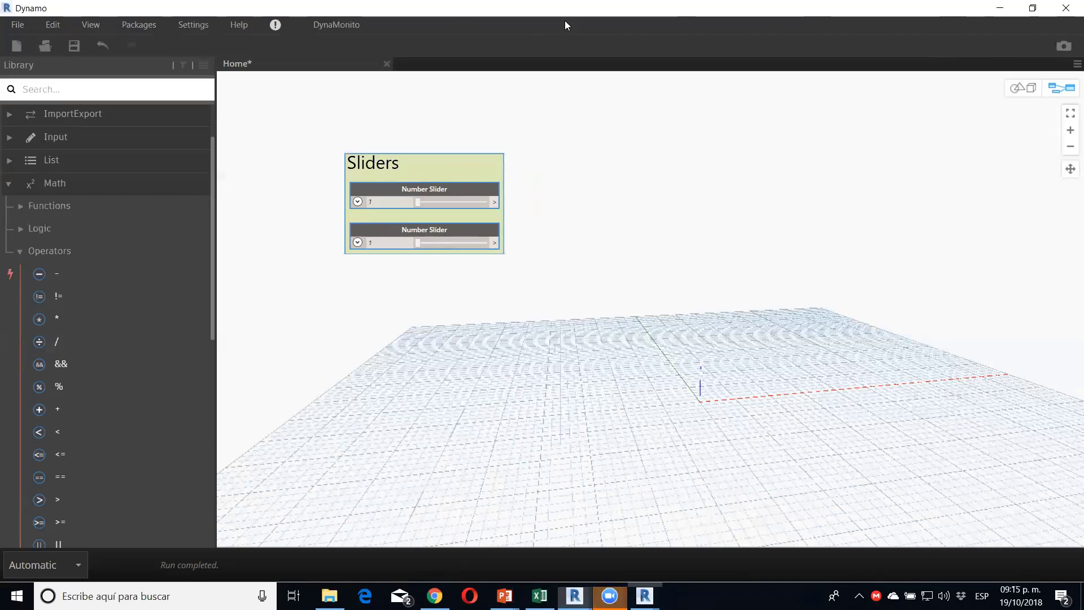
Step: Search the canvas for 'input', then expand the Input category in the Library panel
click(715, 391)
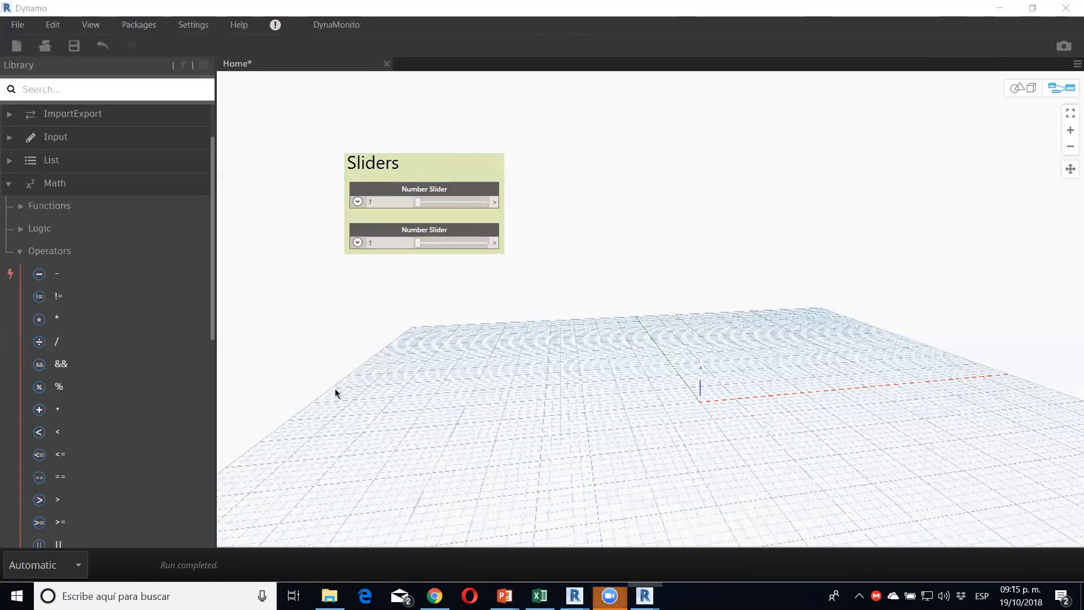
right_click(363, 366)
text(in)
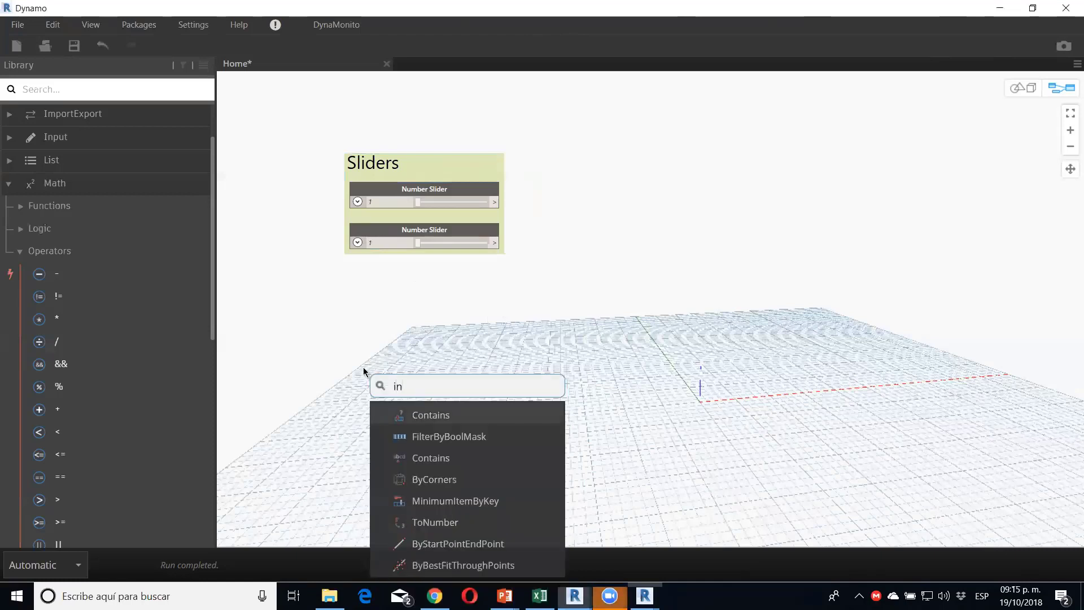
text(put)
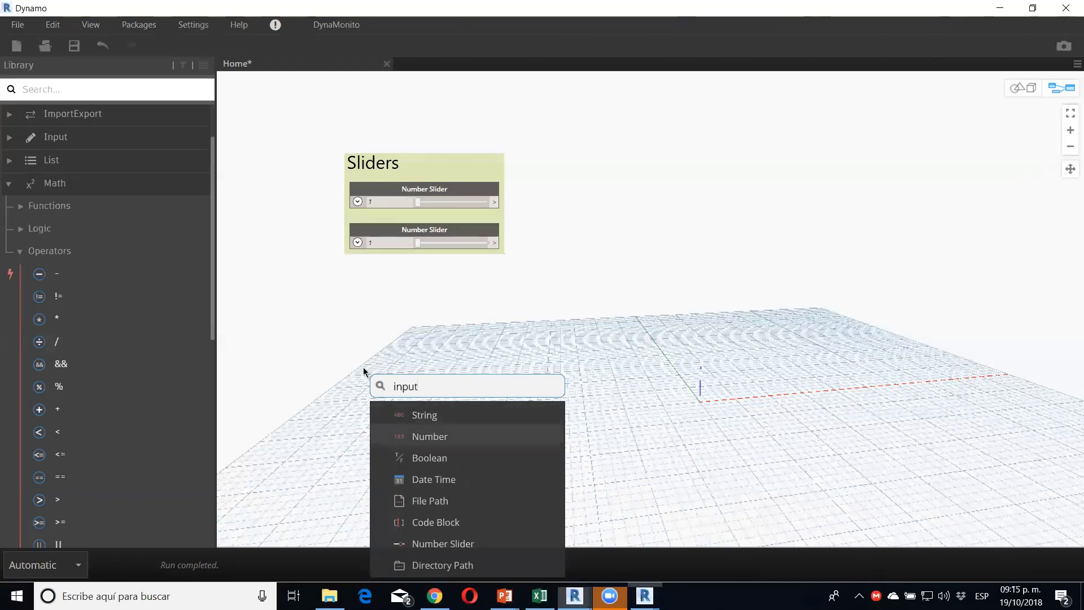
scroll(441, 479, down, 1)
scroll(440, 482, up, 1)
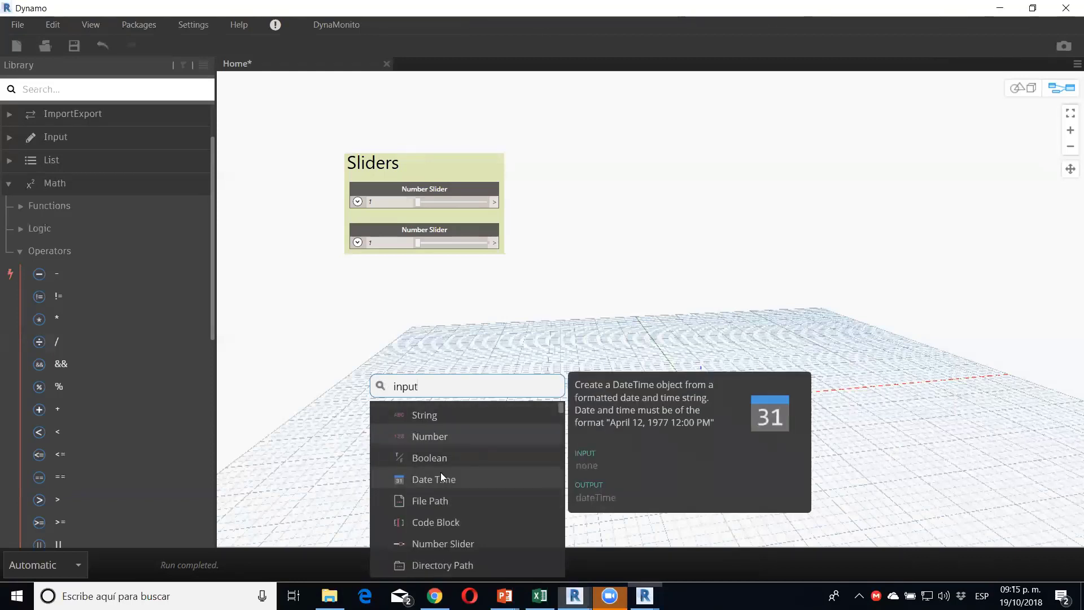
key(BackSpace)
key(BackSpace)
key(BackSpace)
key(BackSpace)
key(BackSpace)
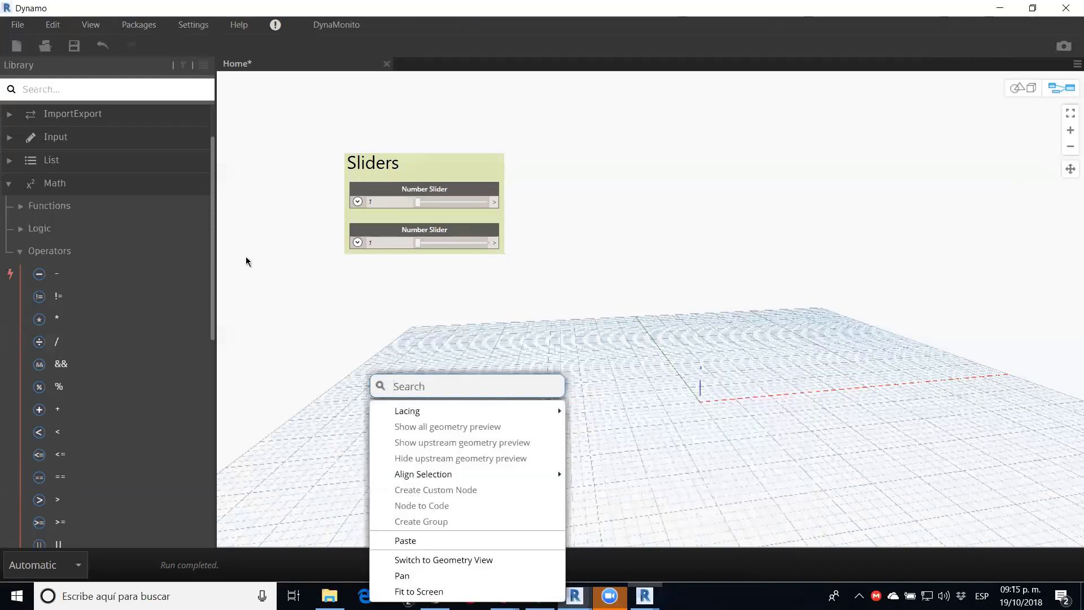
click(56, 137)
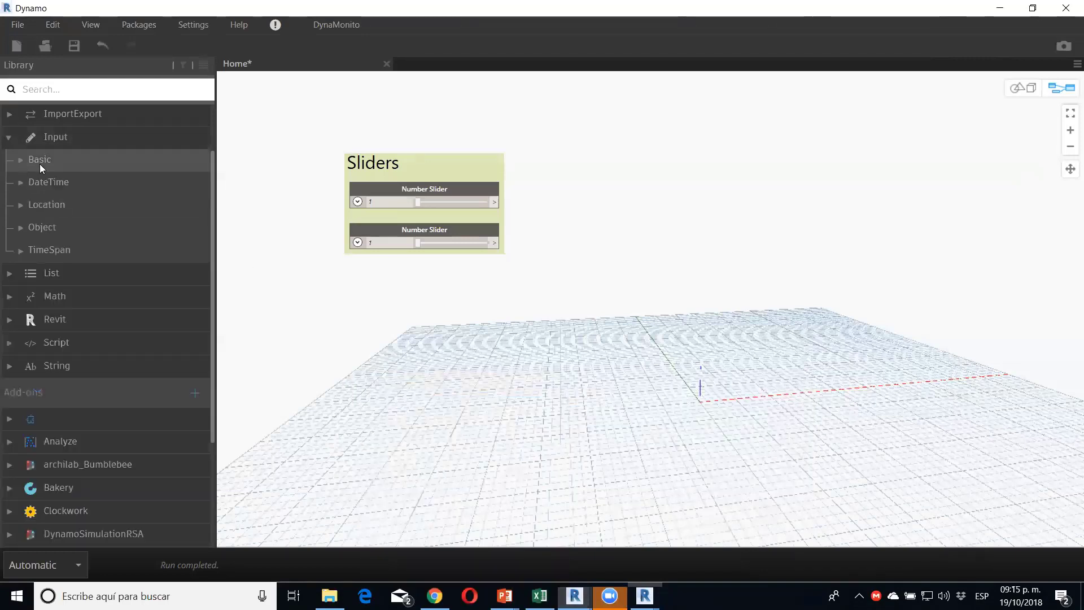
Step: Expand Input > Basic, place trial Input and Output nodes, then delete them, keeping only Sliders
click(40, 161)
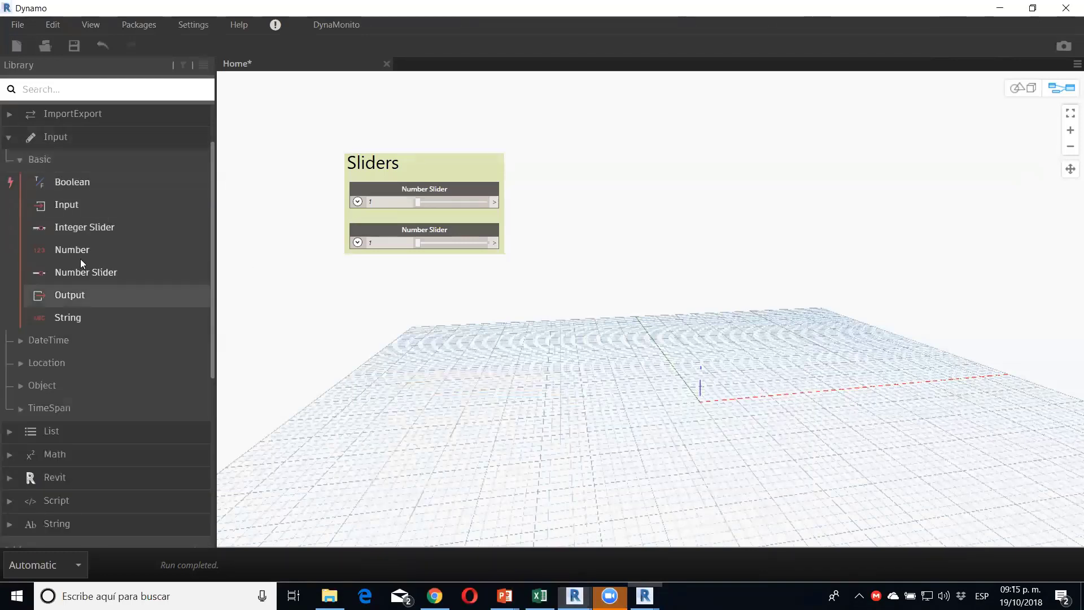
click(74, 207)
drag(693, 343, 368, 327)
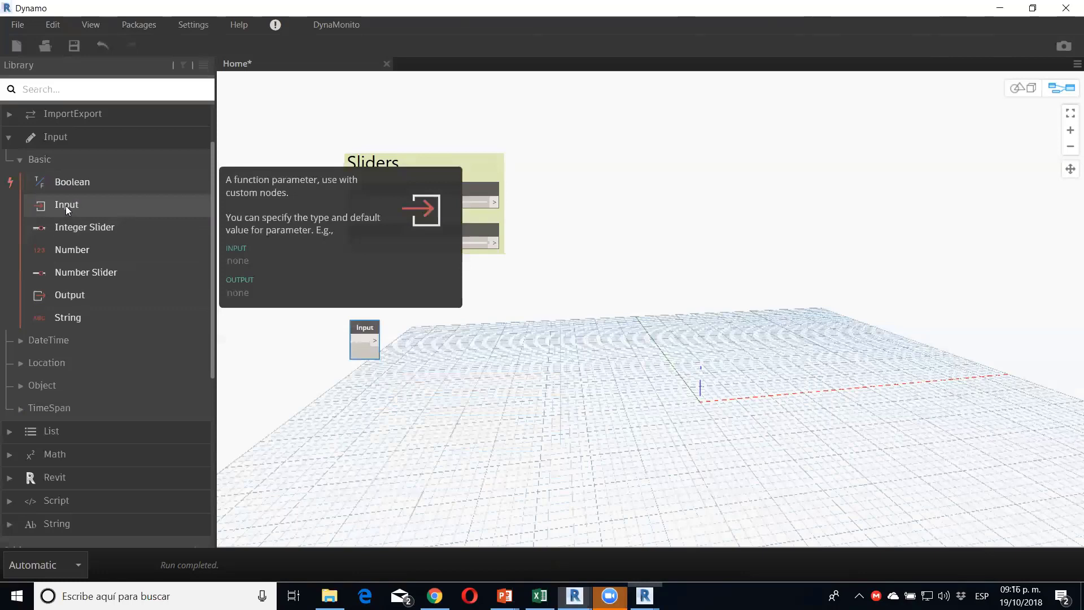
click(89, 302)
drag(716, 367, 454, 346)
drag(572, 418, 314, 310)
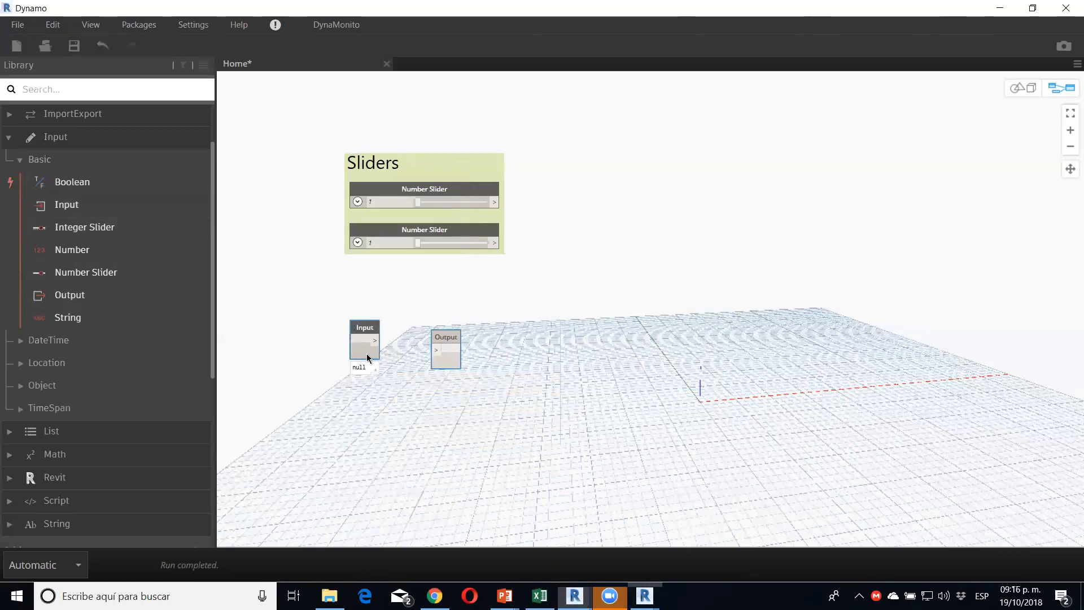
key(Delete)
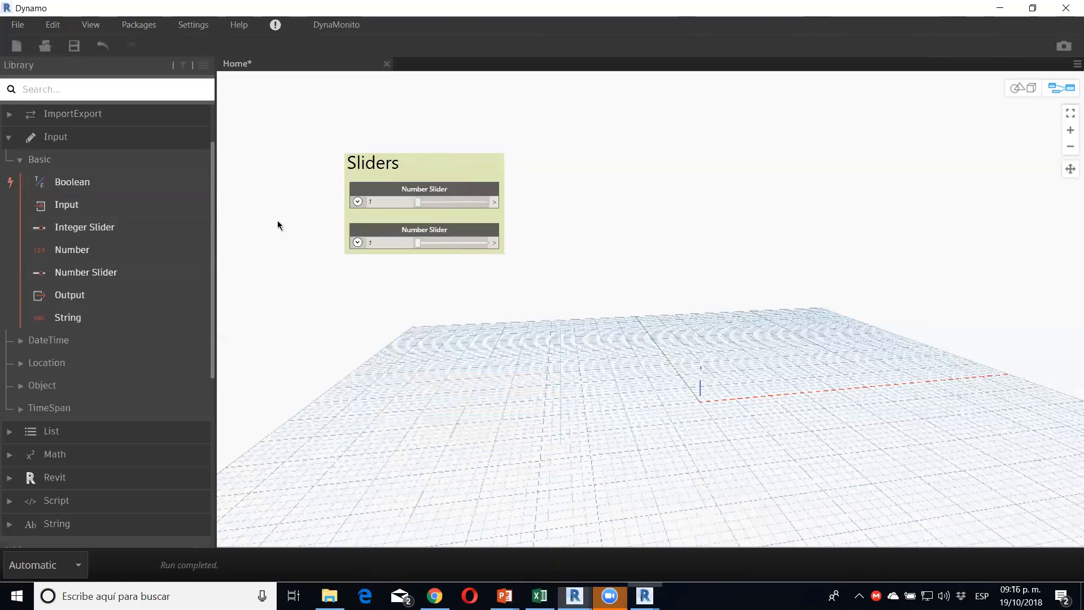
click(414, 171)
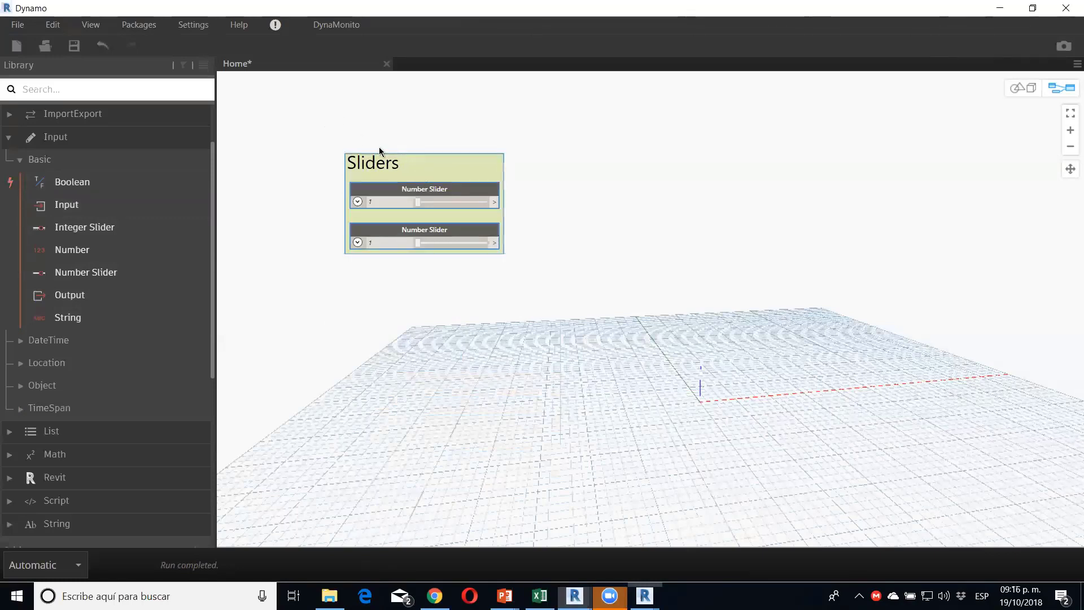
Step: View the Number Slider help information, then close it
right_click(397, 186)
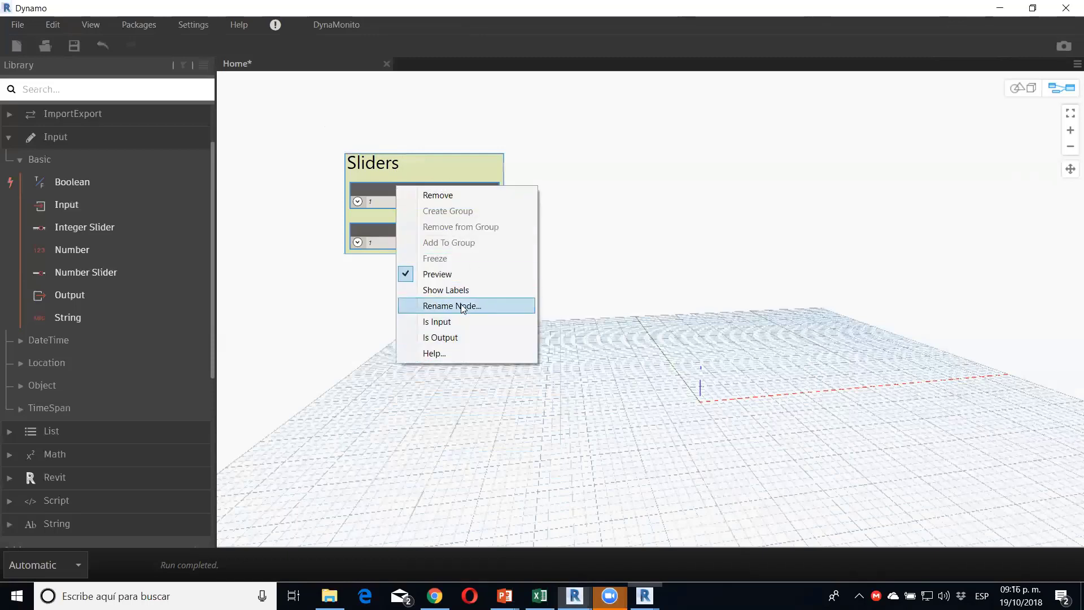
click(414, 353)
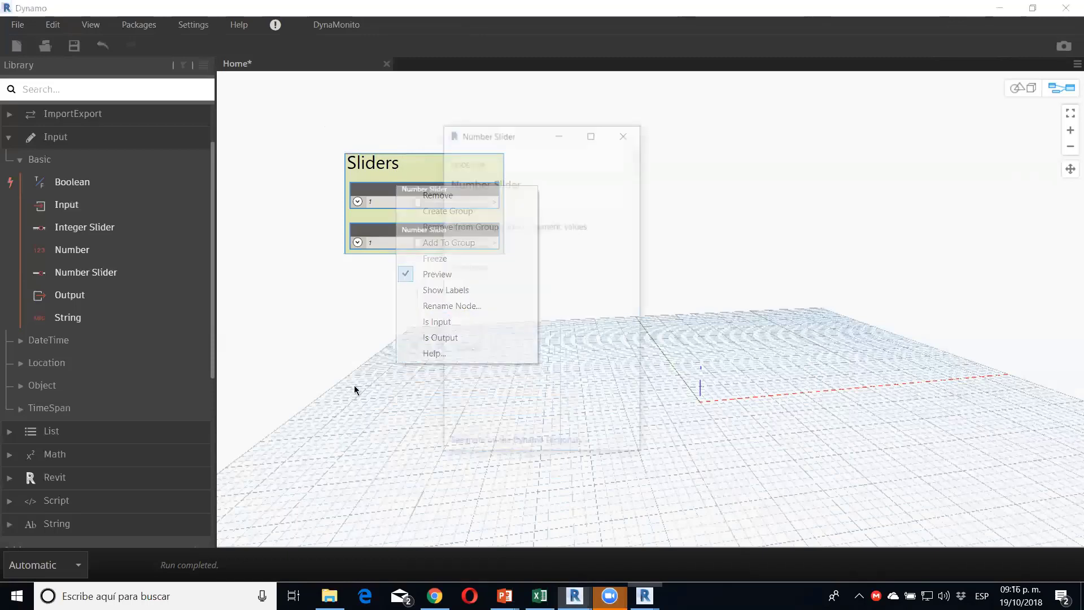
click(625, 132)
Step: Add a Point.ByCoordinates node by searching 'point' on the canvas
right_click(643, 179)
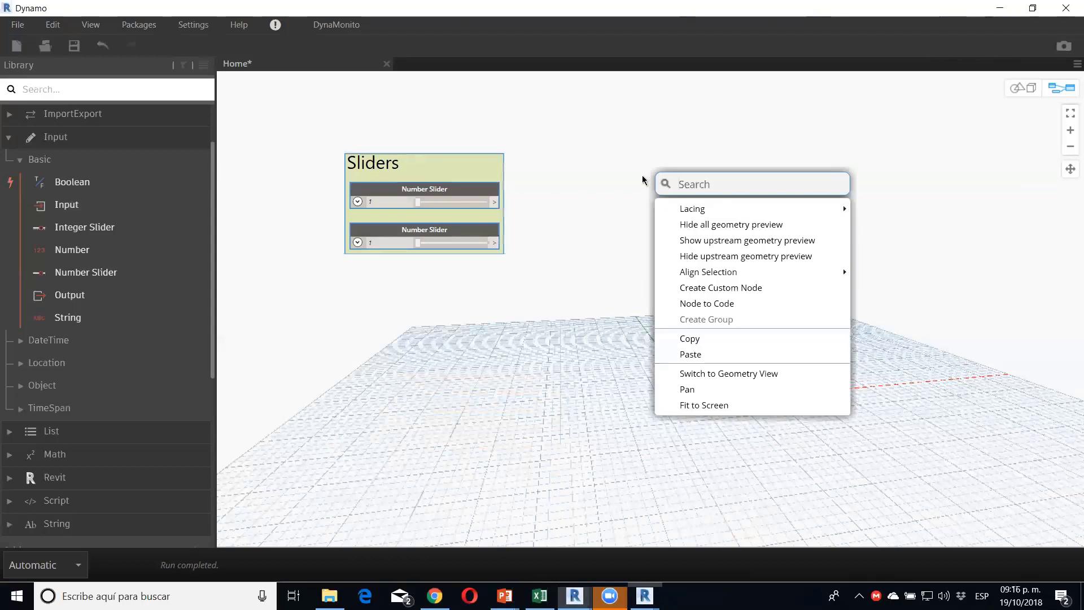
text(c)
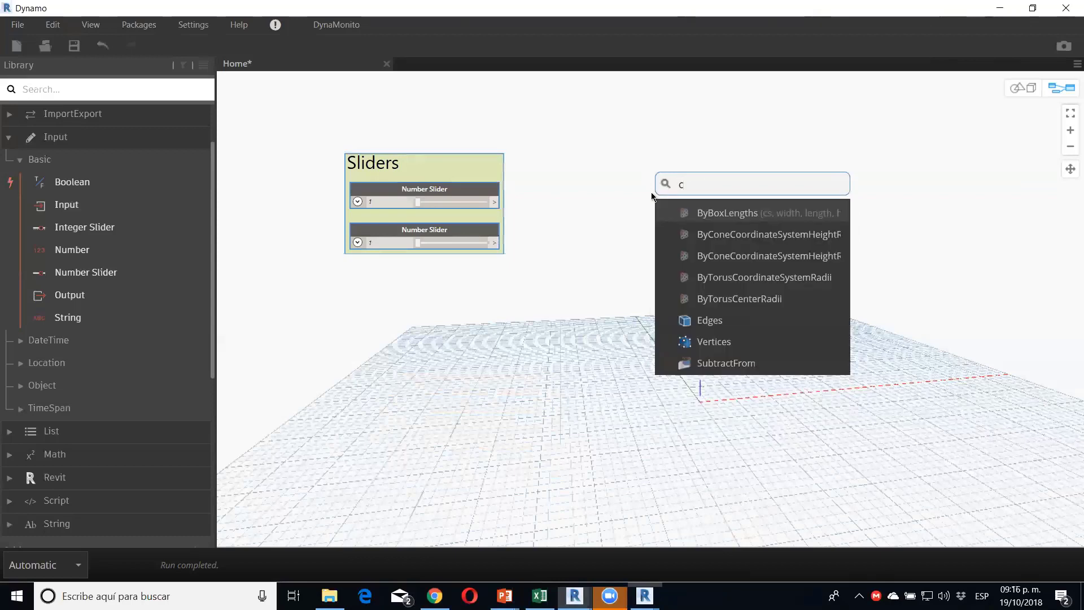
key(BackSpace)
text(po)
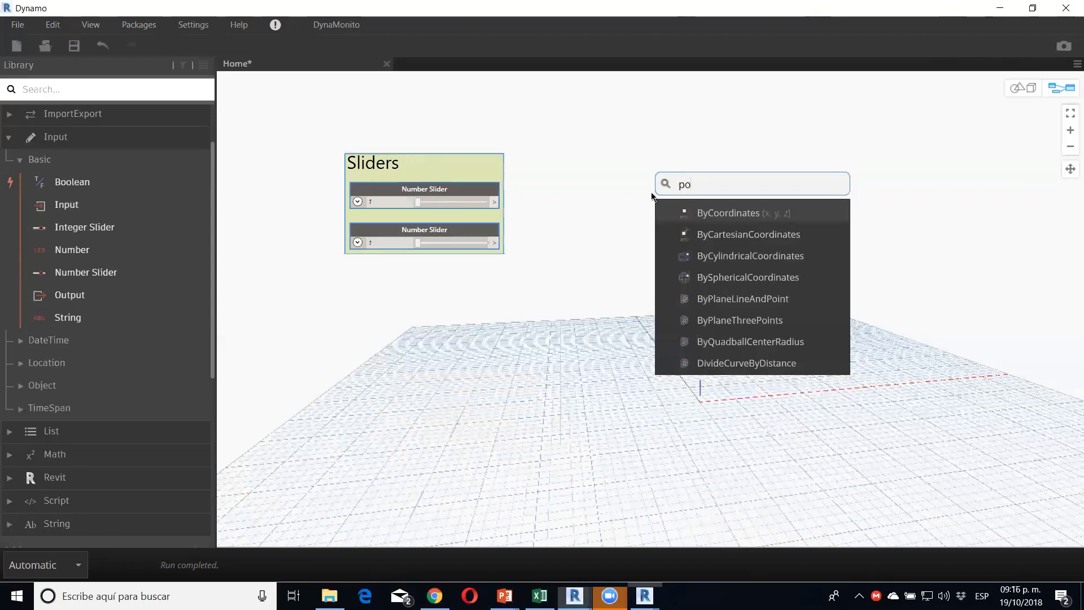
text(int)
key(Return)
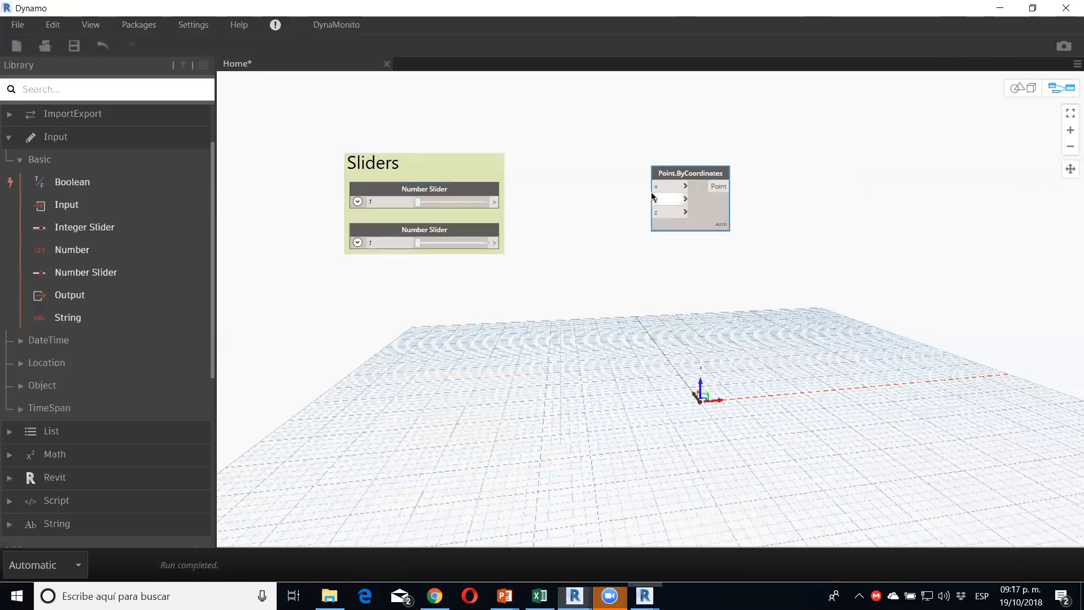
Step: Wire the top slider to the x input, then select the sliders and Point node
click(496, 202)
click(678, 186)
mouse_move(673, 175)
mouse_down()
mouse_move(577, 225)
mouse_move(572, 197)
mouse_up()
drag(552, 290, 404, 133)
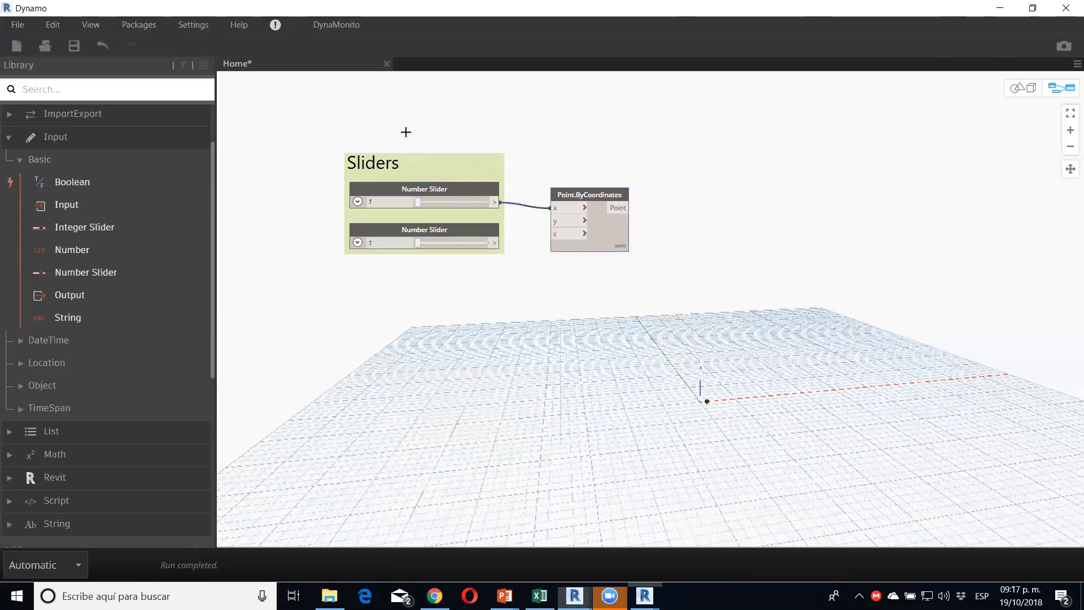
Step: Create a custom node named 'a' in the Analyze category from the selection
right_click(407, 128)
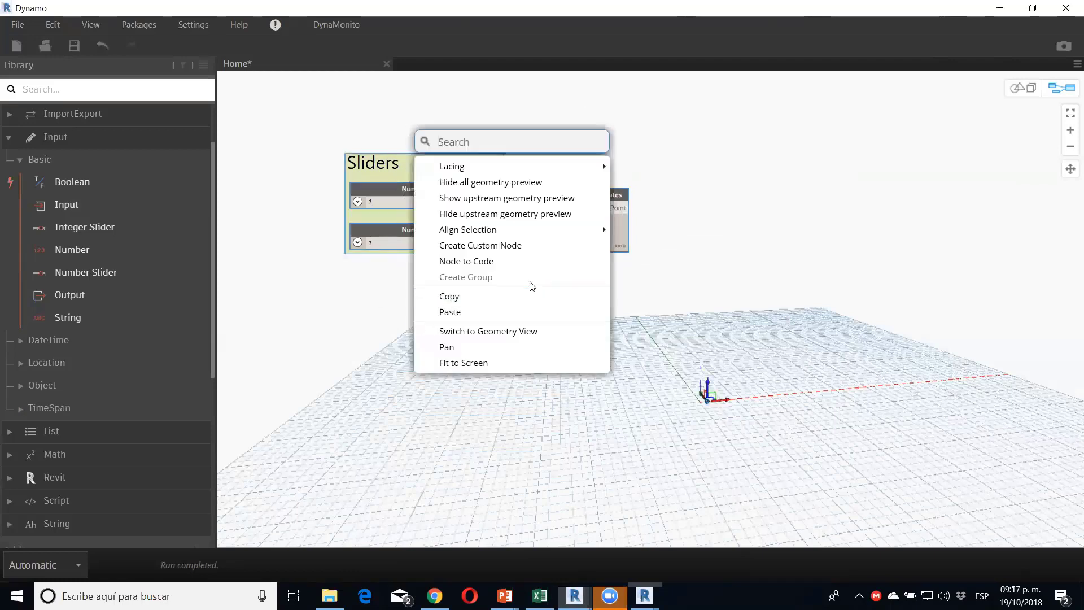
click(468, 250)
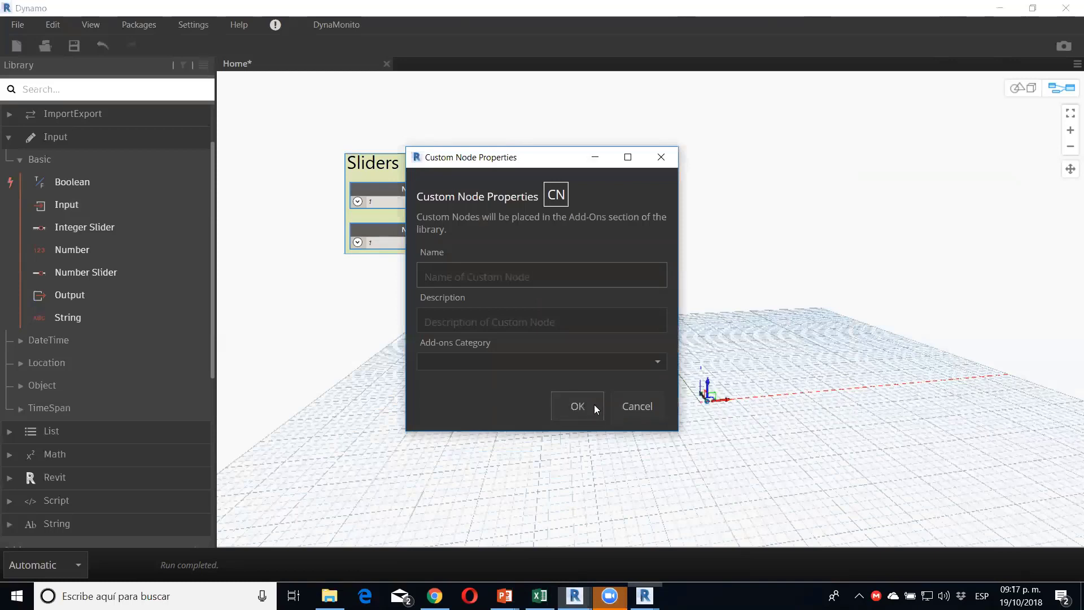
text(a)
click(435, 360)
click(515, 376)
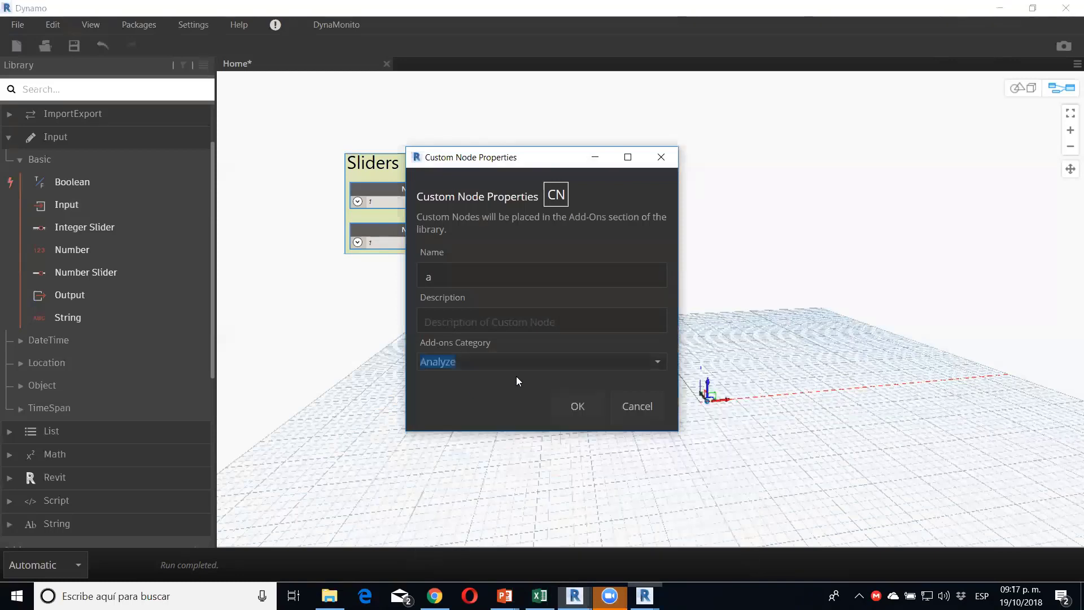
click(587, 404)
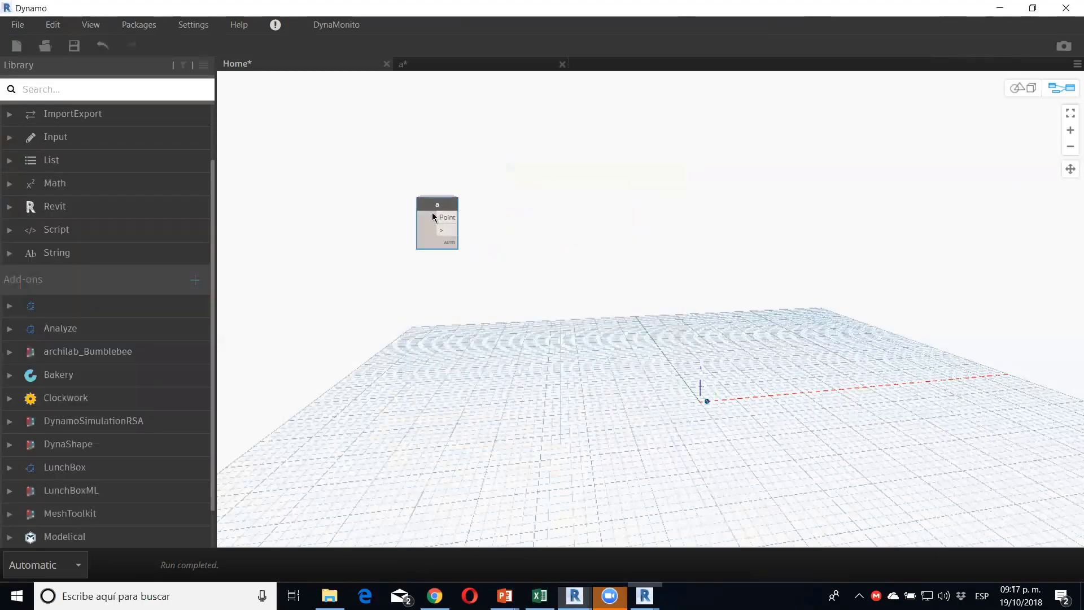
Step: Inspect and tidy custom node a's inner graph, then close it without saving
right_click(433, 217)
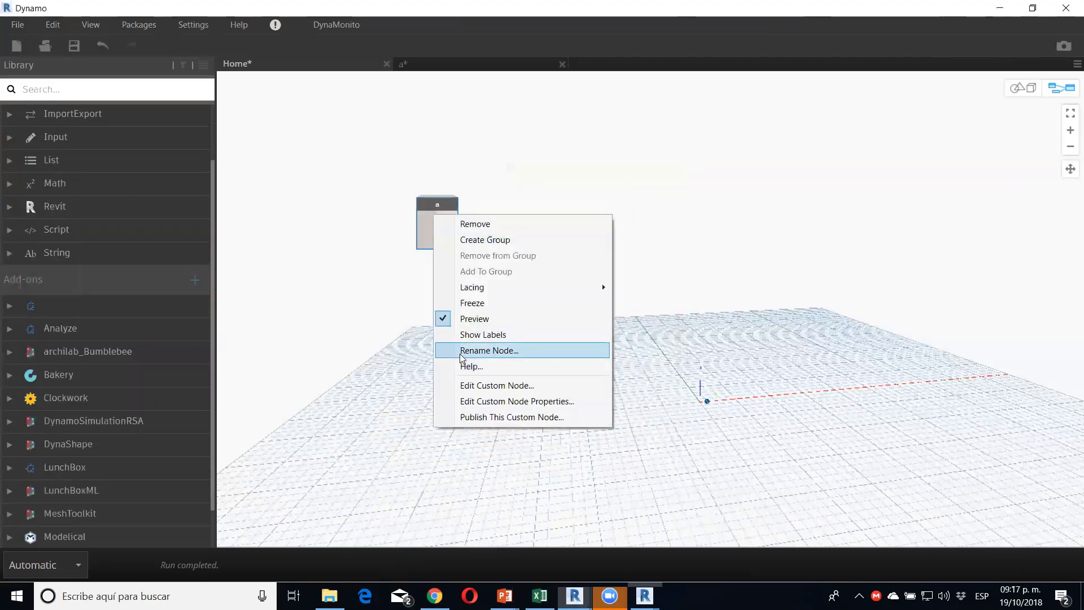
click(462, 386)
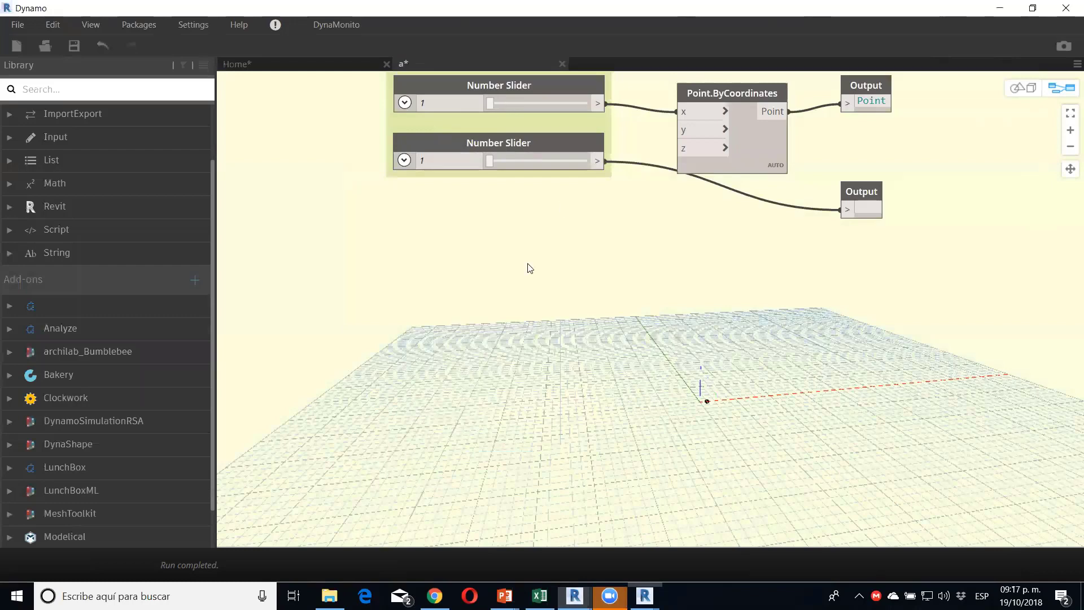
middle_drag(529, 267, 458, 341)
mouse_move(753, 281)
middle_down()
mouse_move(663, 312)
mouse_move(568, 294)
mouse_move(667, 321)
middle_up()
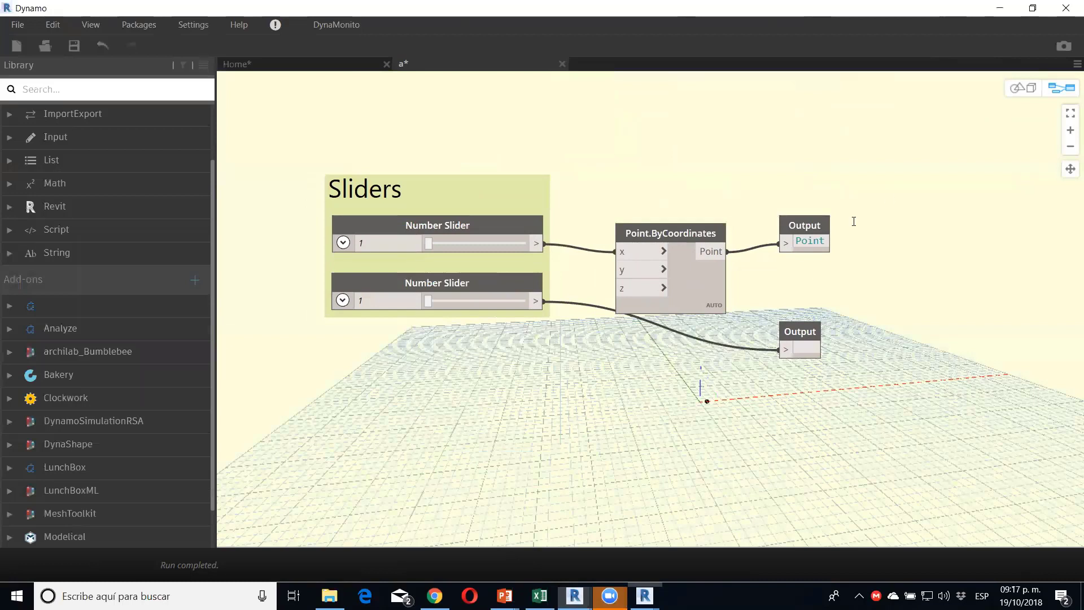
drag(680, 239, 665, 199)
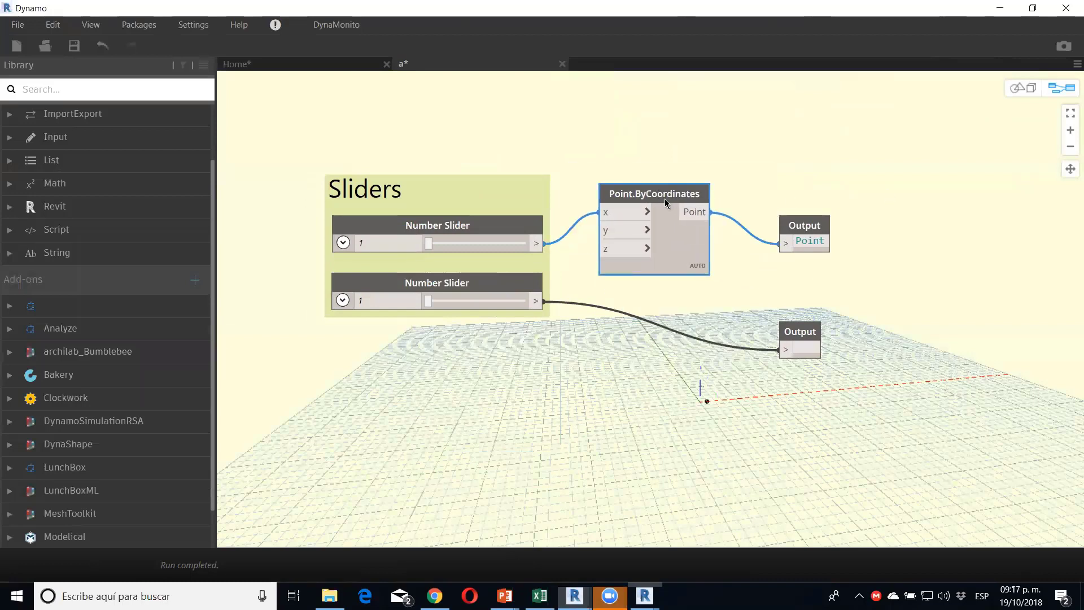
mouse_move(808, 228)
mouse_down()
mouse_move(781, 164)
mouse_move(897, 201)
mouse_up()
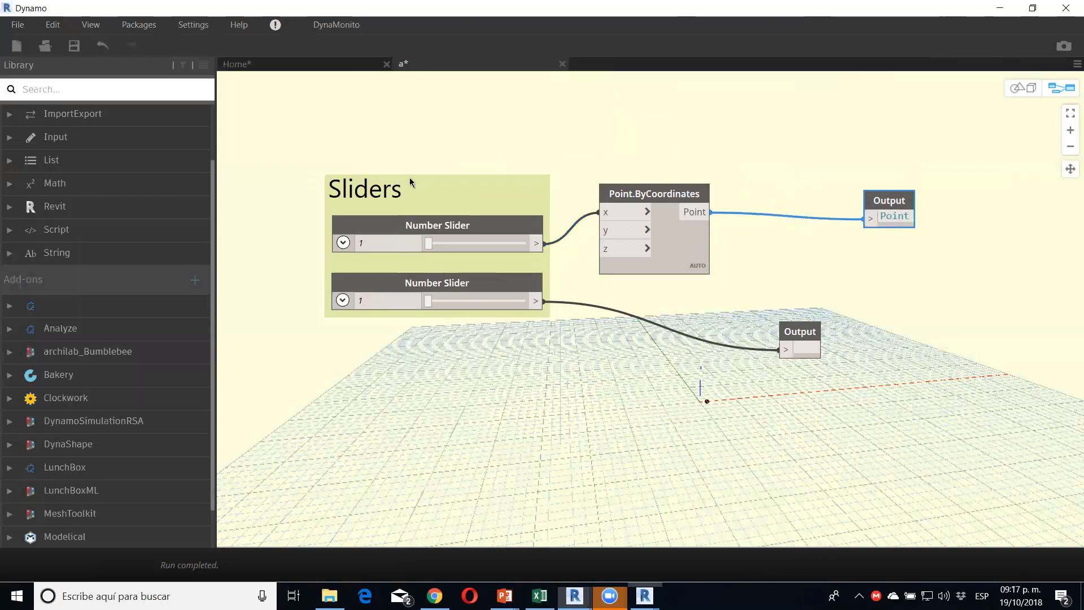
click(561, 64)
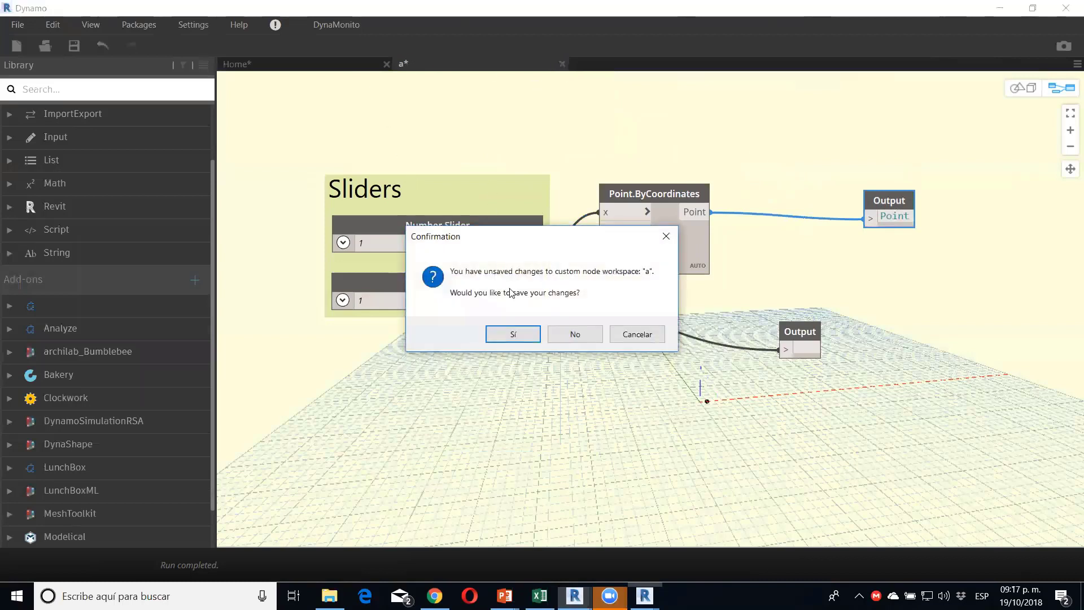
click(570, 333)
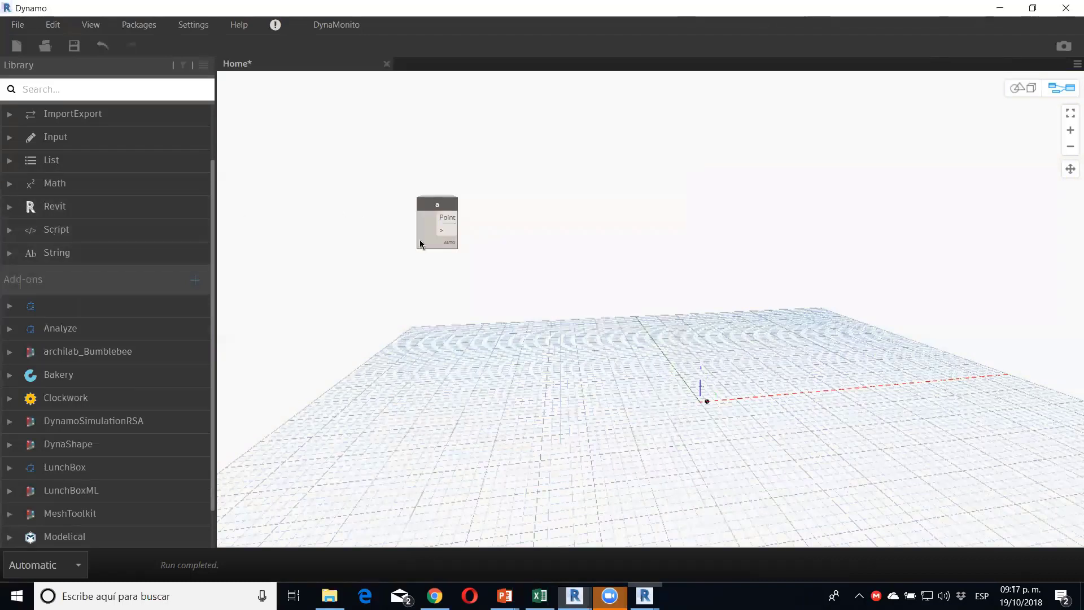
Step: Undo custom node a and place Bumblebee's Write > BB Data node on the canvas
click(418, 223)
click(100, 47)
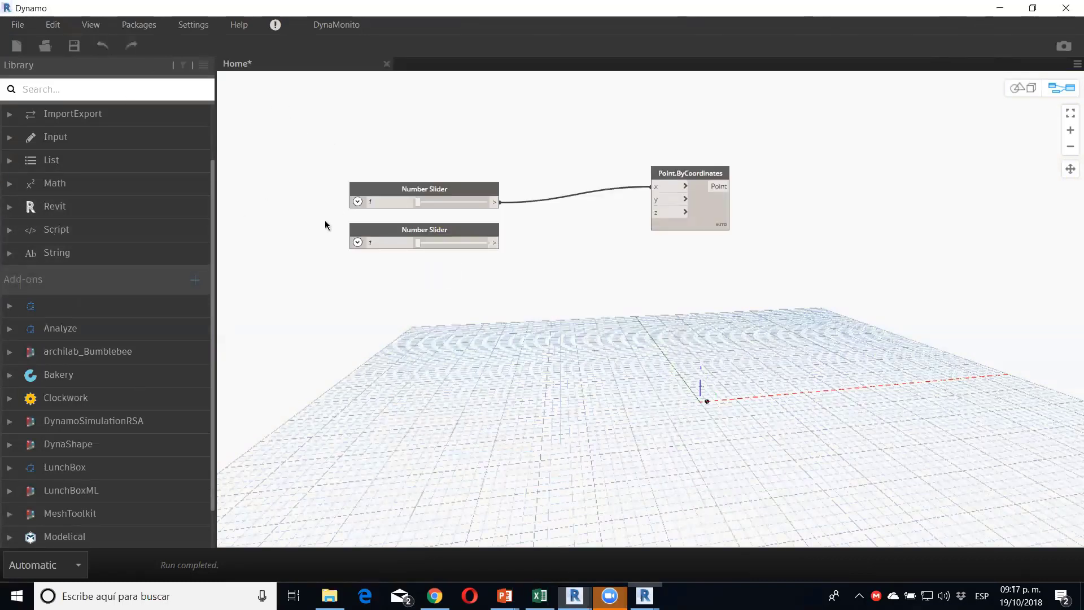
click(105, 324)
click(83, 330)
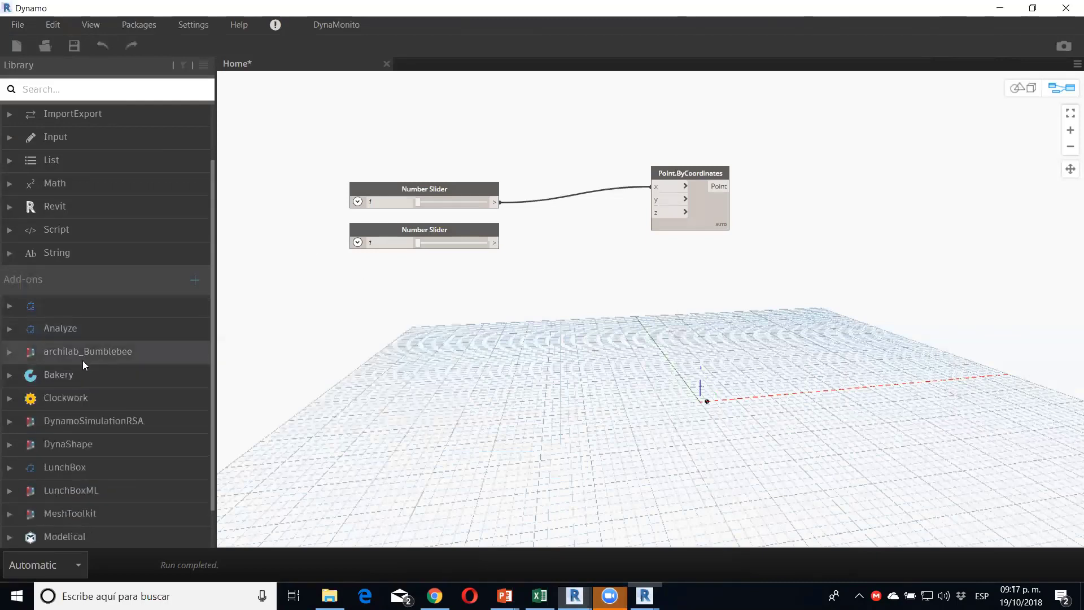
click(83, 360)
click(59, 513)
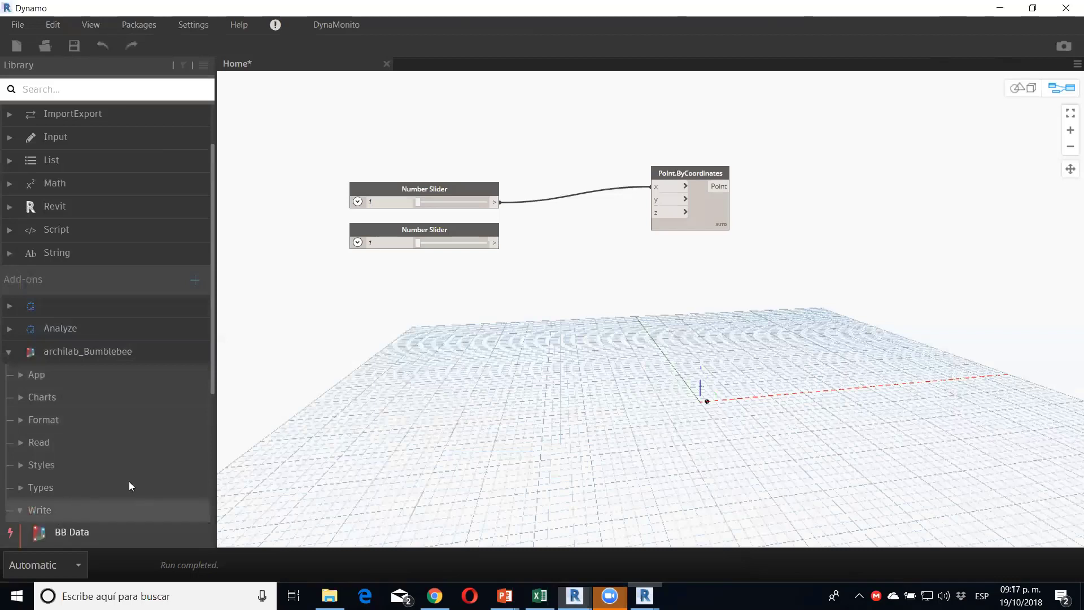
mouse_move(82, 391)
mouse_down()
mouse_move(671, 312)
mouse_move(452, 316)
mouse_up()
Step: Inspect and tidy the BB Data definition graph, then close the BB Data.dyf tab
right_click(453, 316)
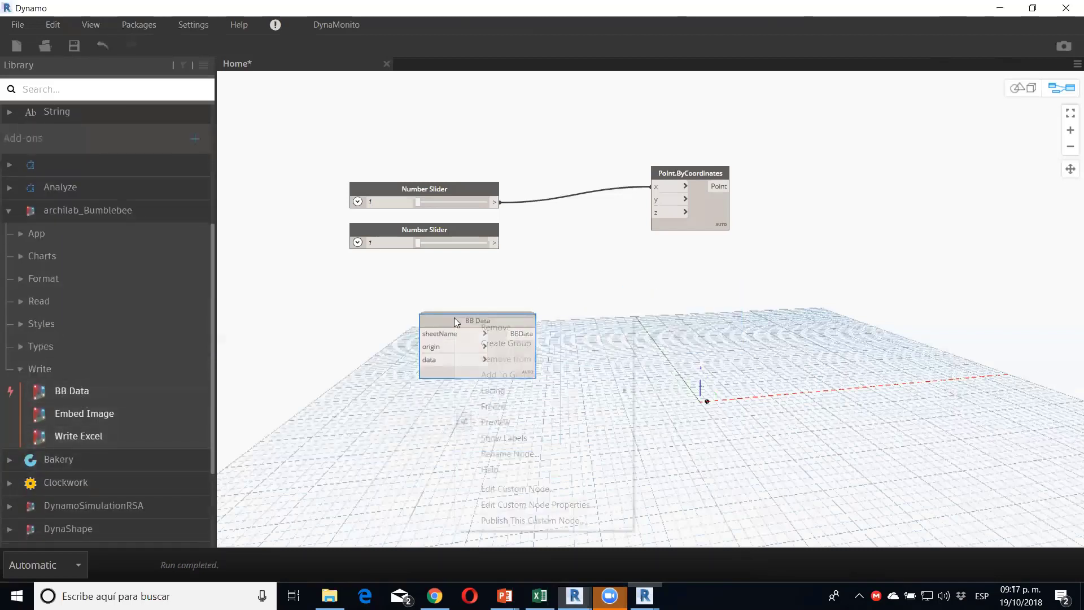
click(491, 490)
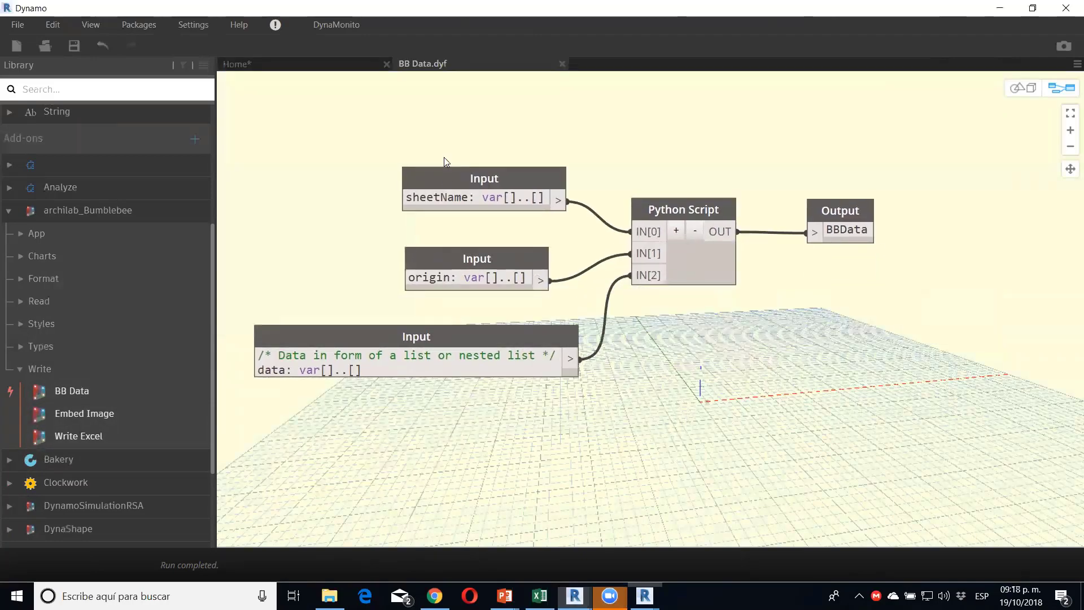
drag(445, 160, 438, 178)
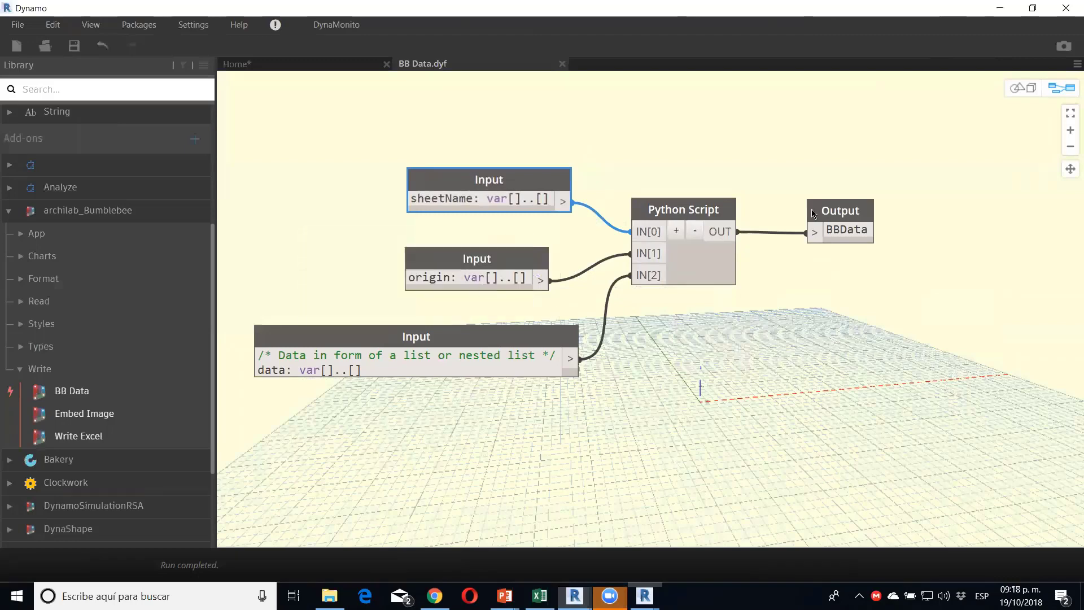
drag(842, 208, 833, 208)
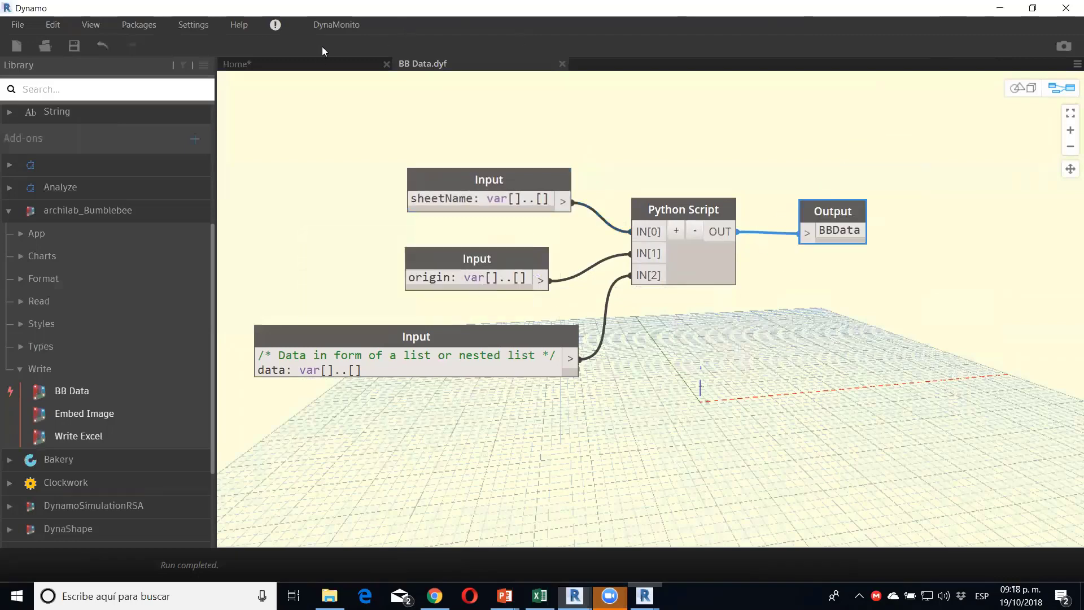
click(320, 65)
scroll(443, 335, up, 2)
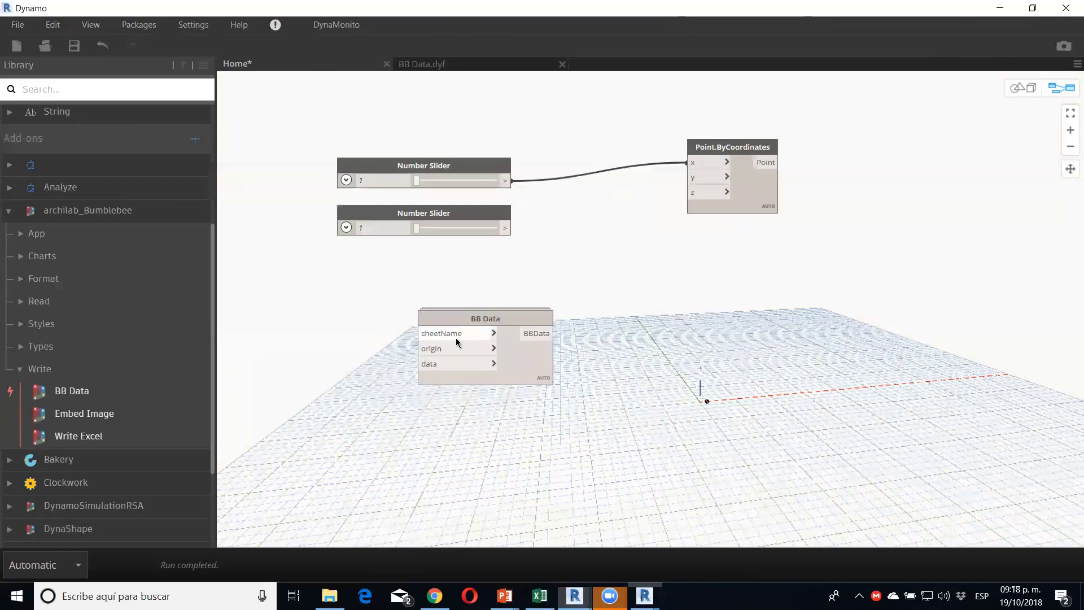
scroll(443, 336, up, 3)
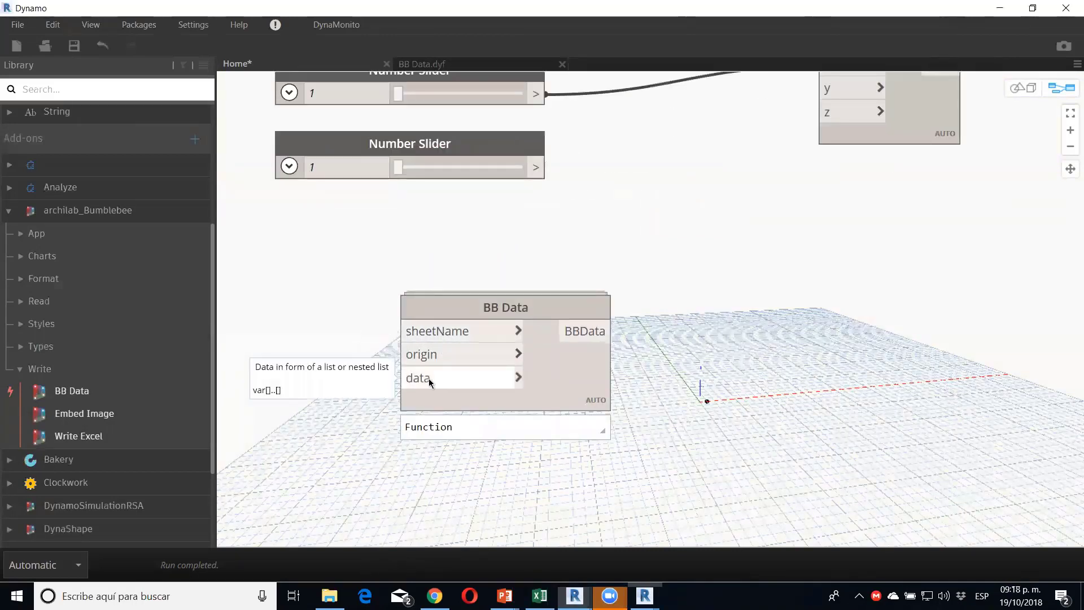
click(438, 65)
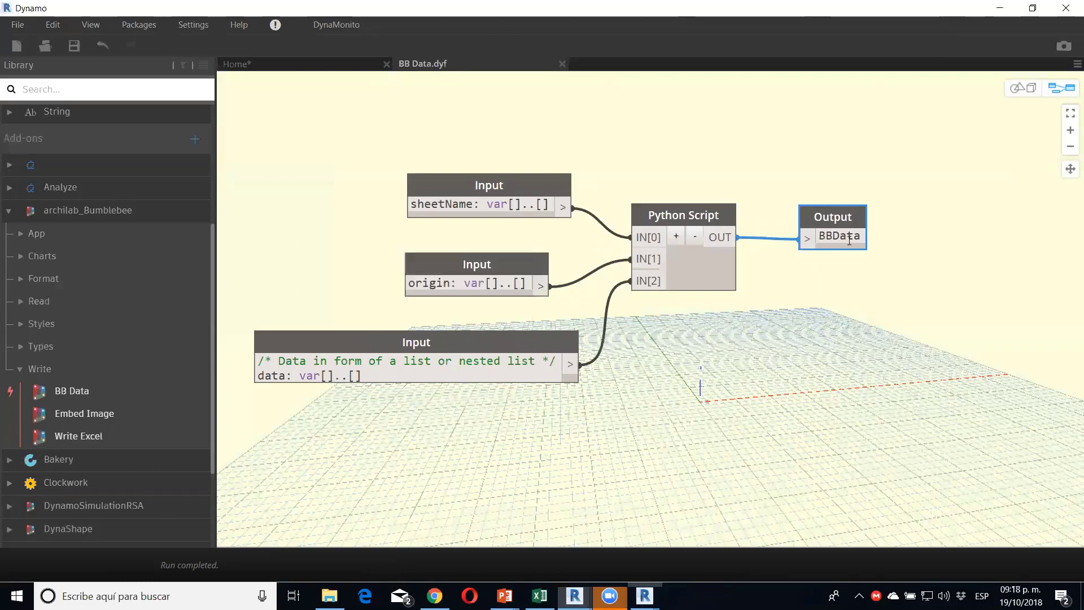
click(321, 69)
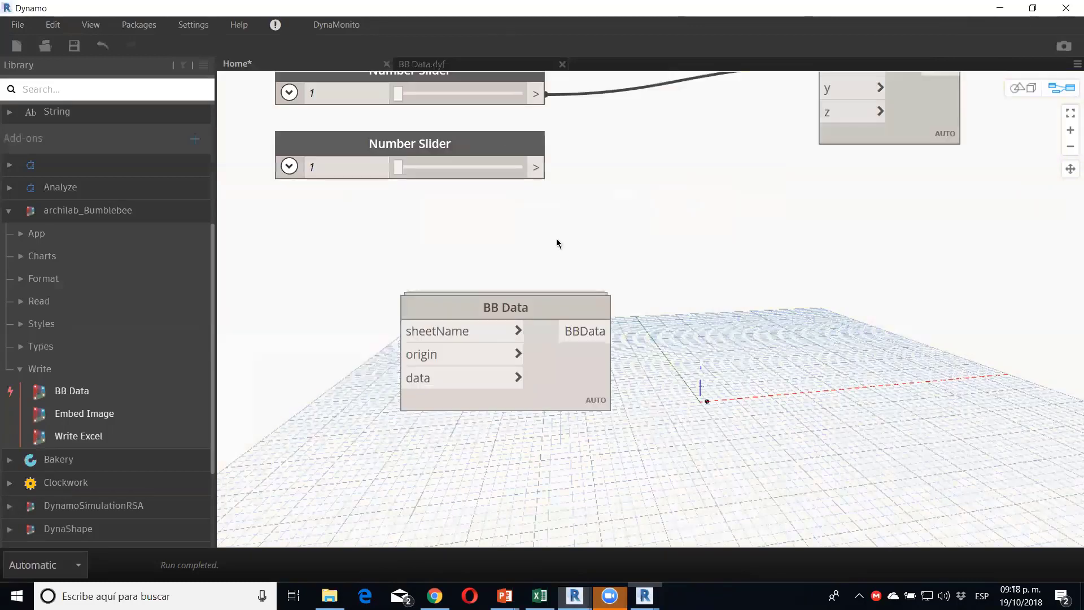
click(468, 64)
click(562, 64)
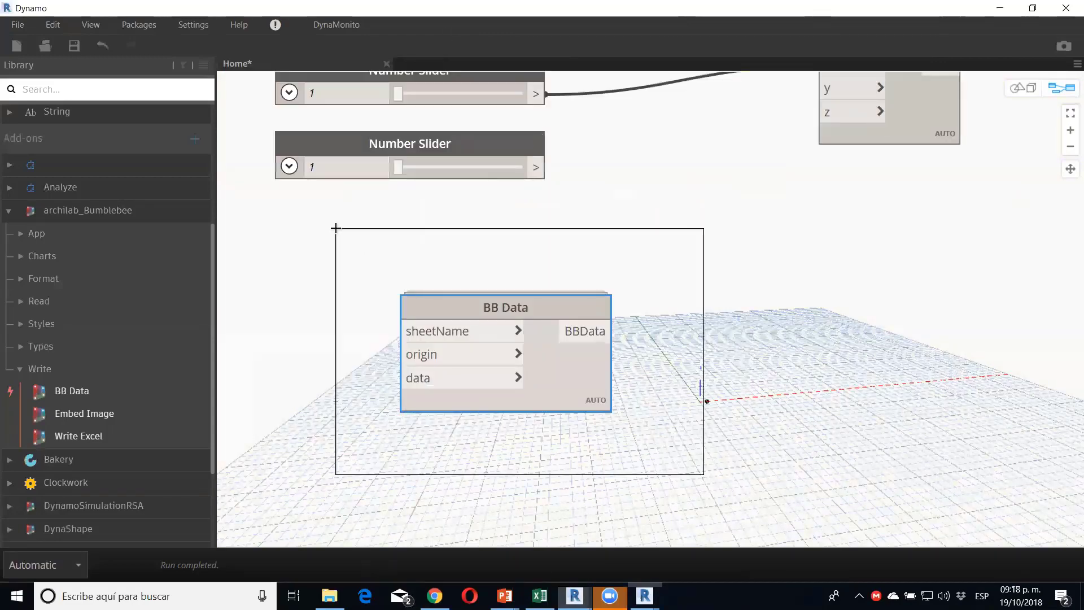
Step: Delete the BB Data node, collapse archilab_Bumblebee, and re-centre the sliders
drag(705, 478, 333, 227)
key(Delete)
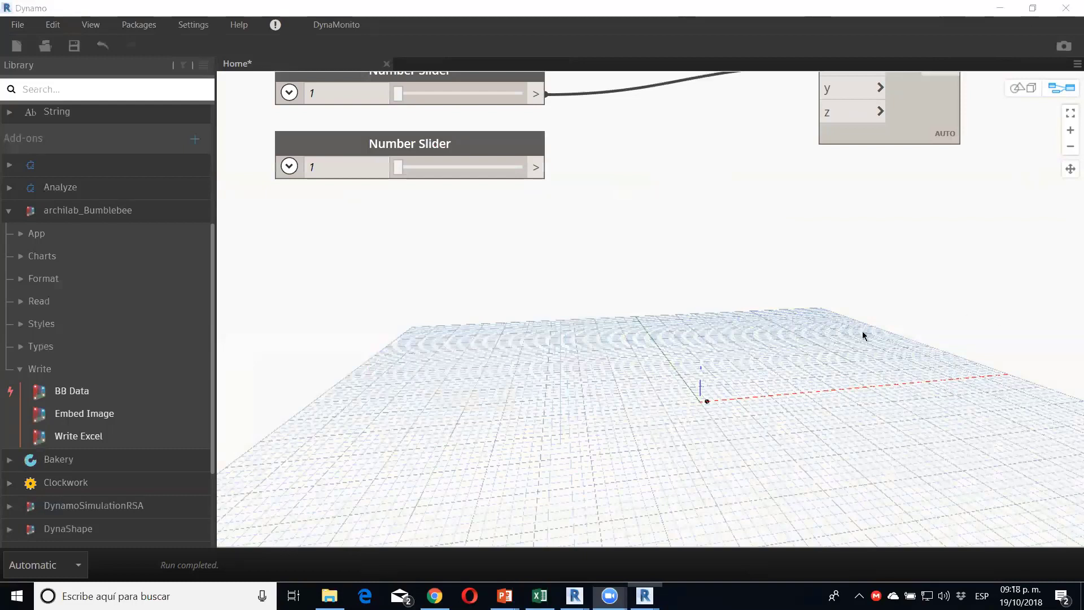
click(9, 210)
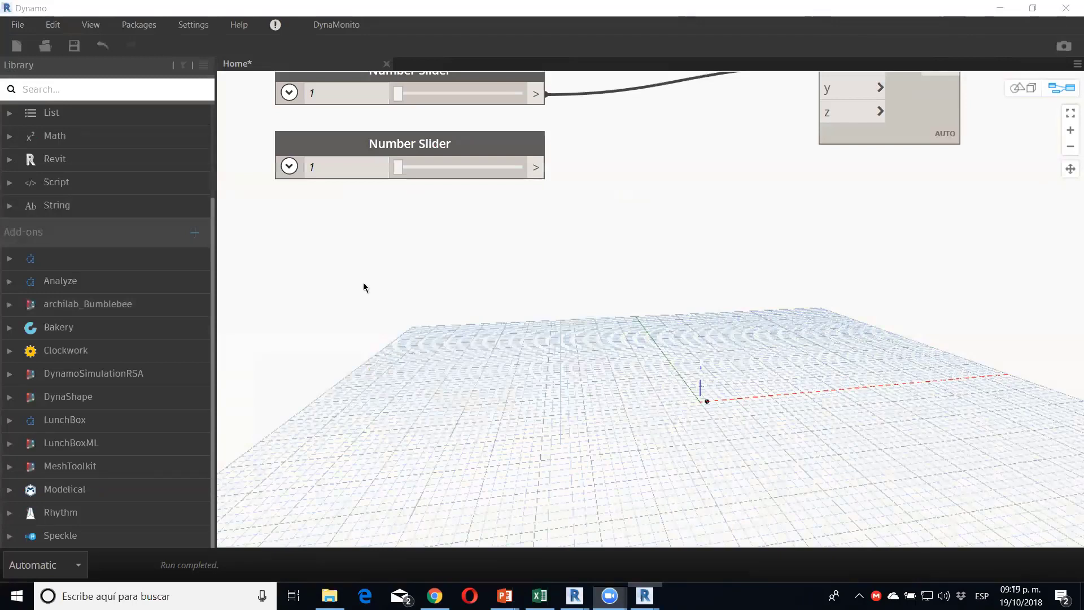
middle_drag(364, 282, 388, 440)
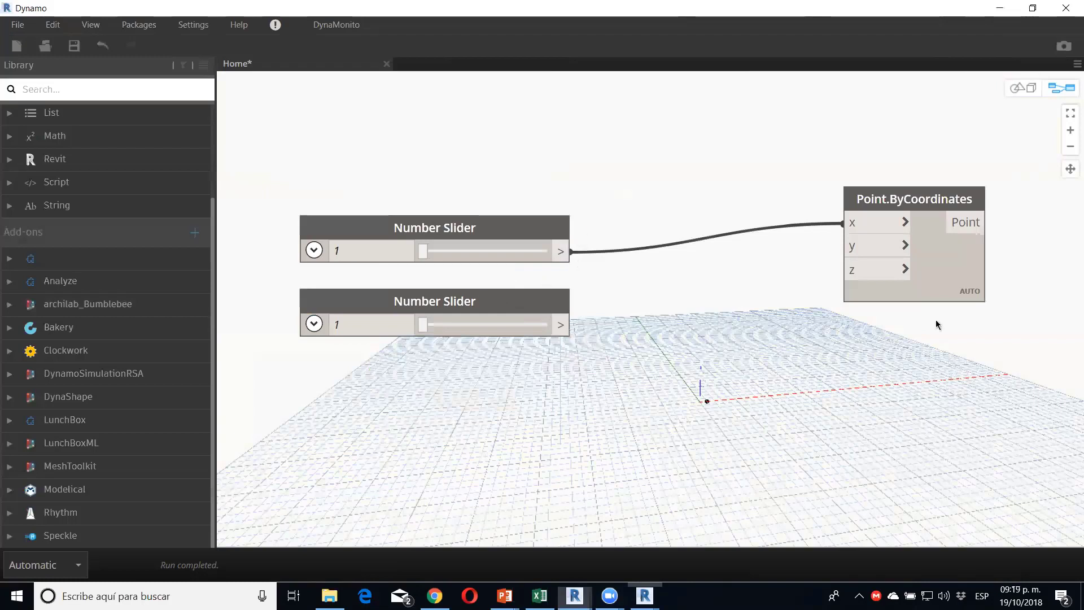
Step: Delete Point.ByCoordinates and group the two sliders under the title 'Sliders'
click(922, 295)
key(Delete)
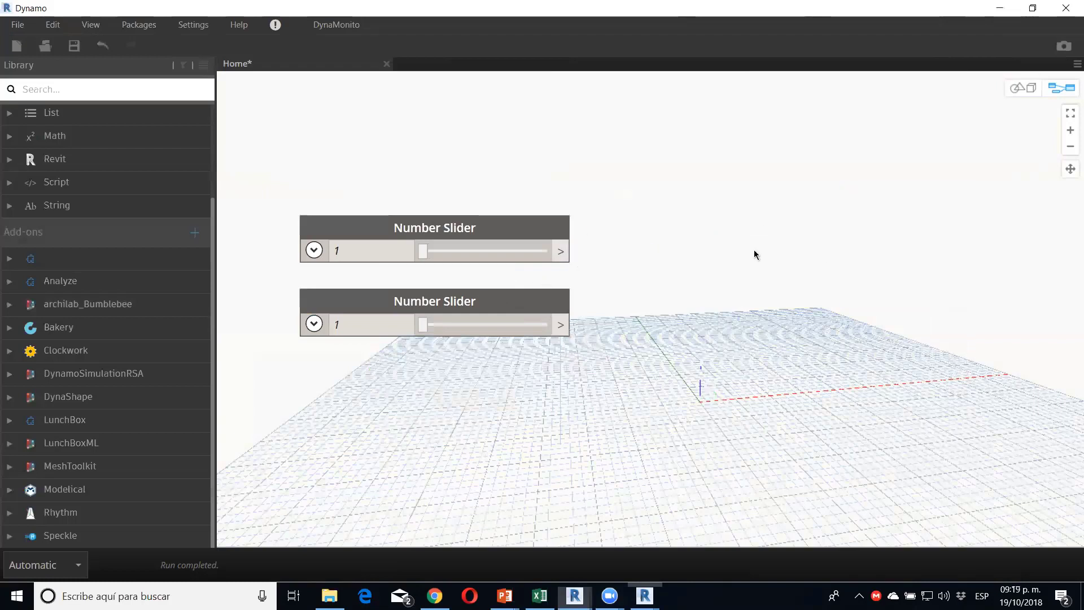
drag(553, 368, 349, 114)
middle_drag(406, 205, 435, 203)
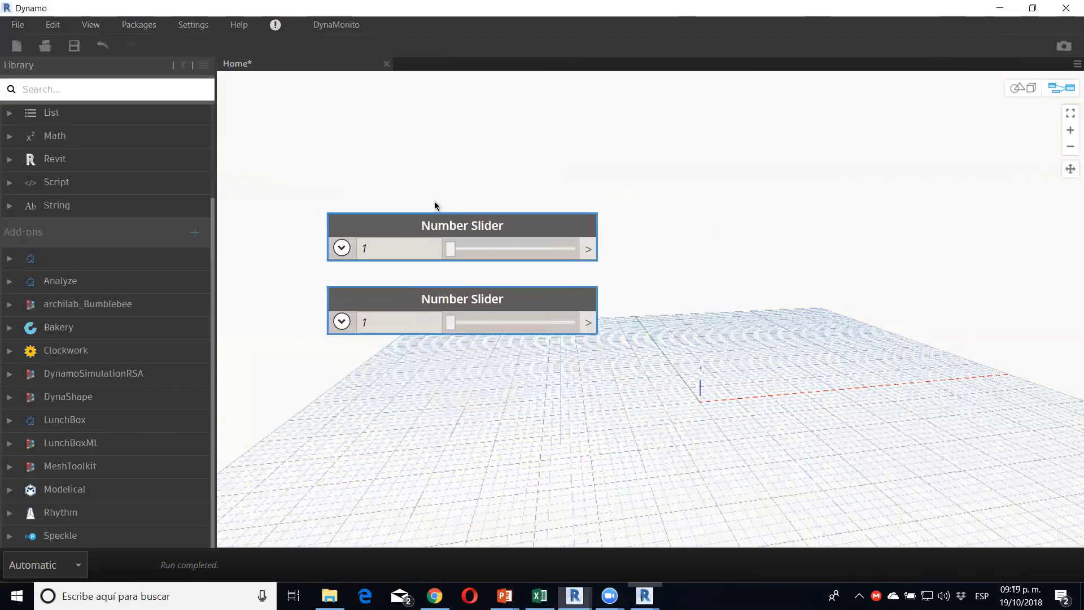
right_click(419, 170)
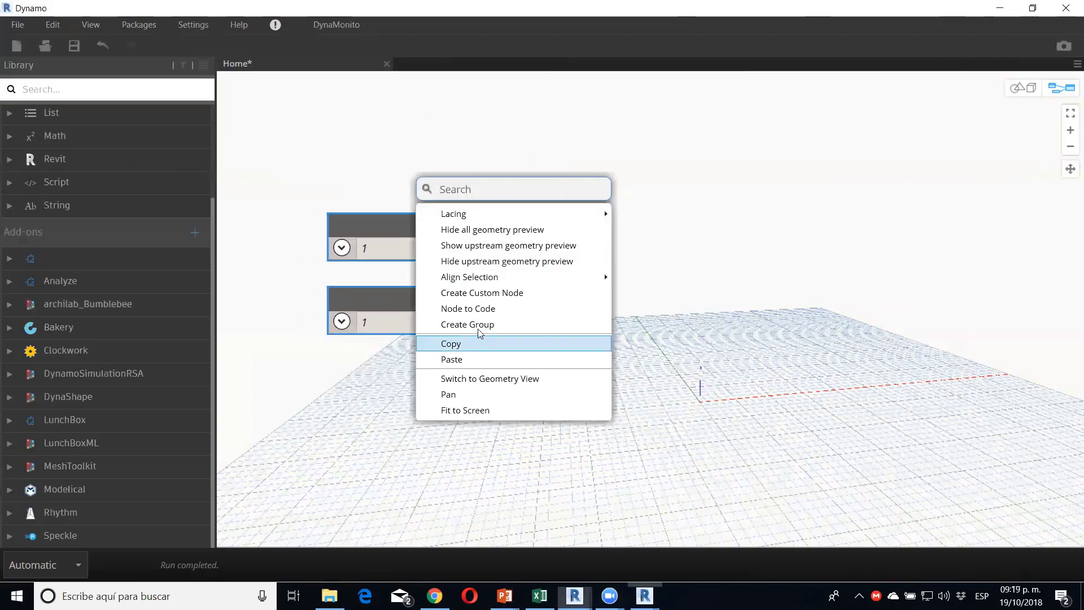
click(449, 321)
double_click(442, 182)
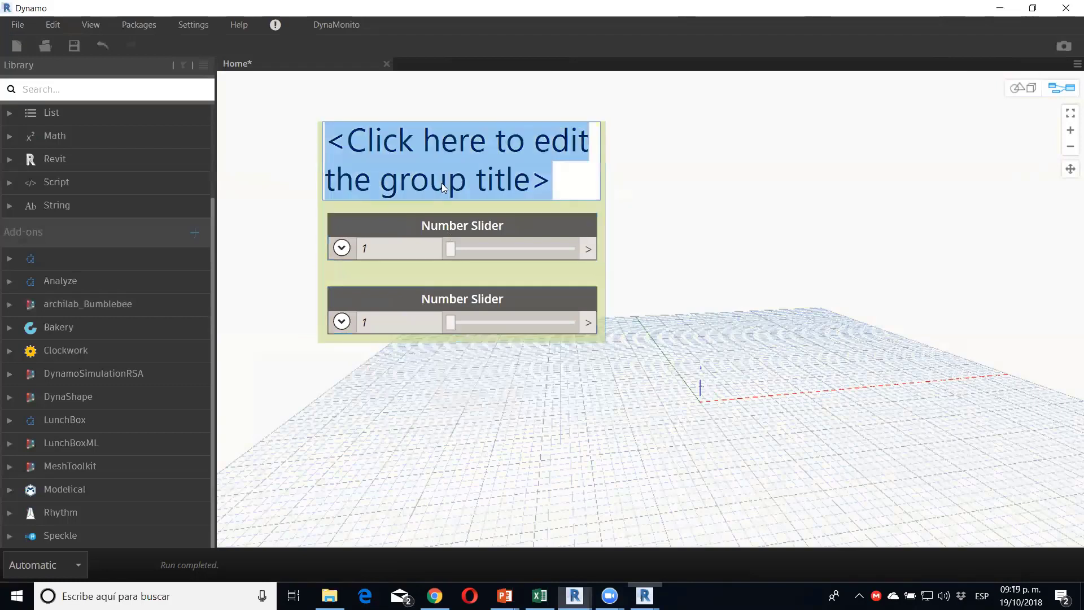
text(Slider)
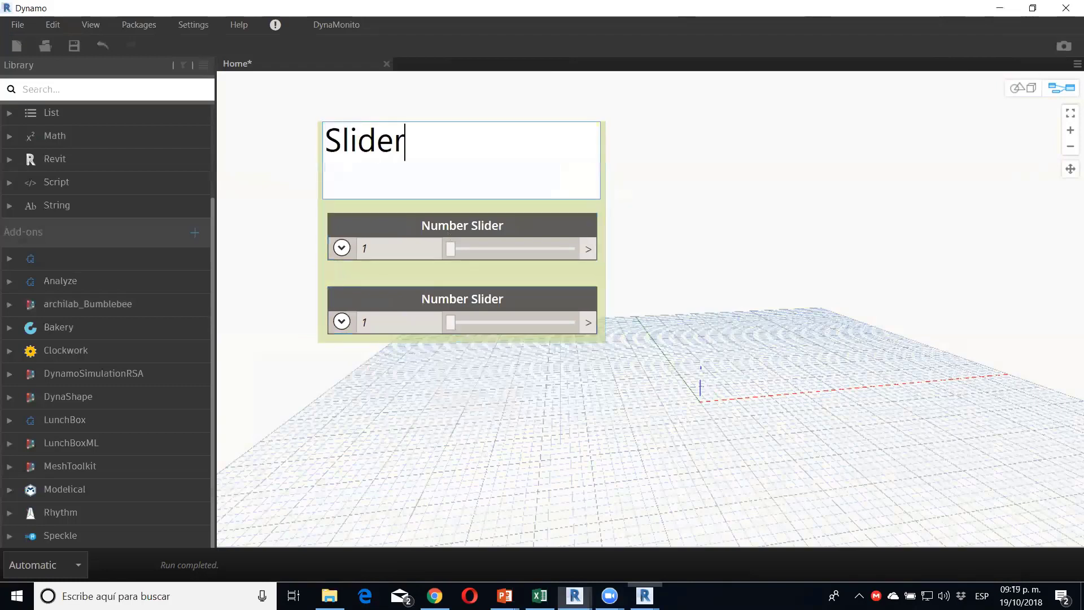
text(s)
click(509, 361)
Step: Paste copies of the Sliders group and stack them in a column
scroll(431, 354, down, 3)
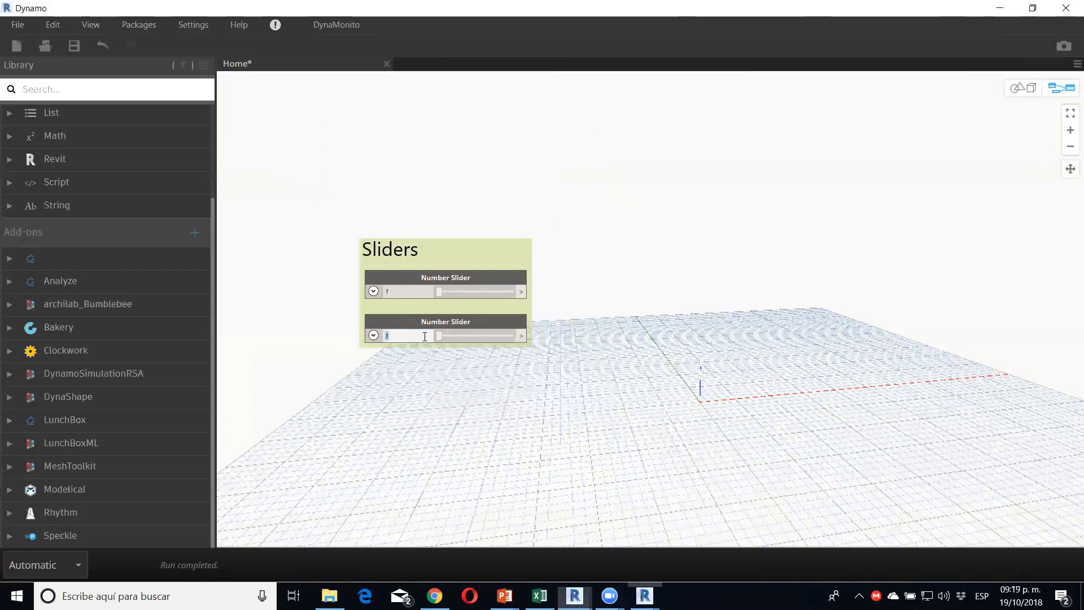
drag(435, 258, 375, 162)
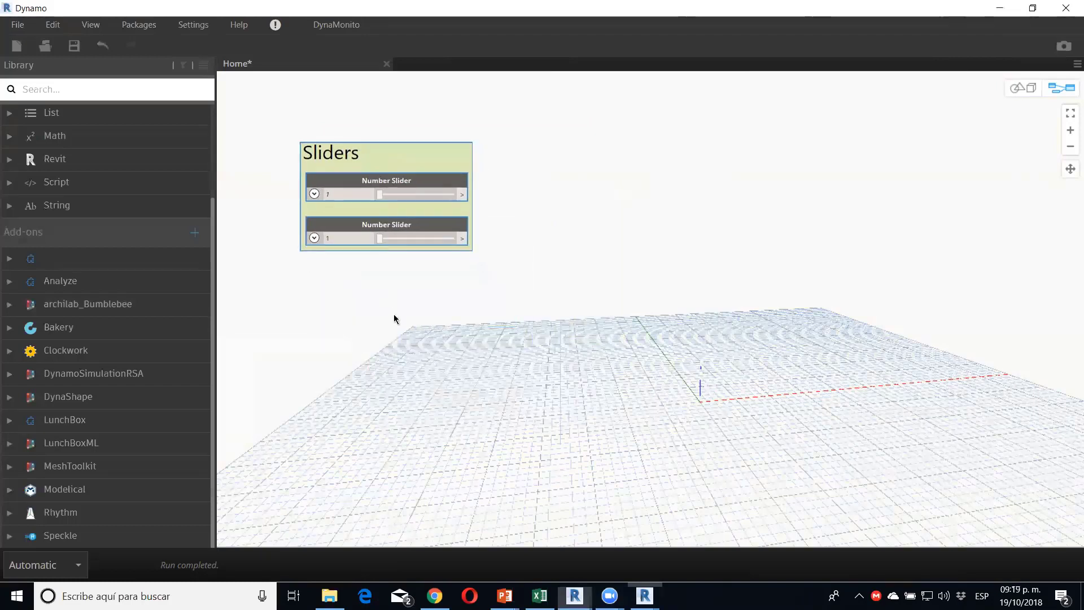
key(ctrl+v)
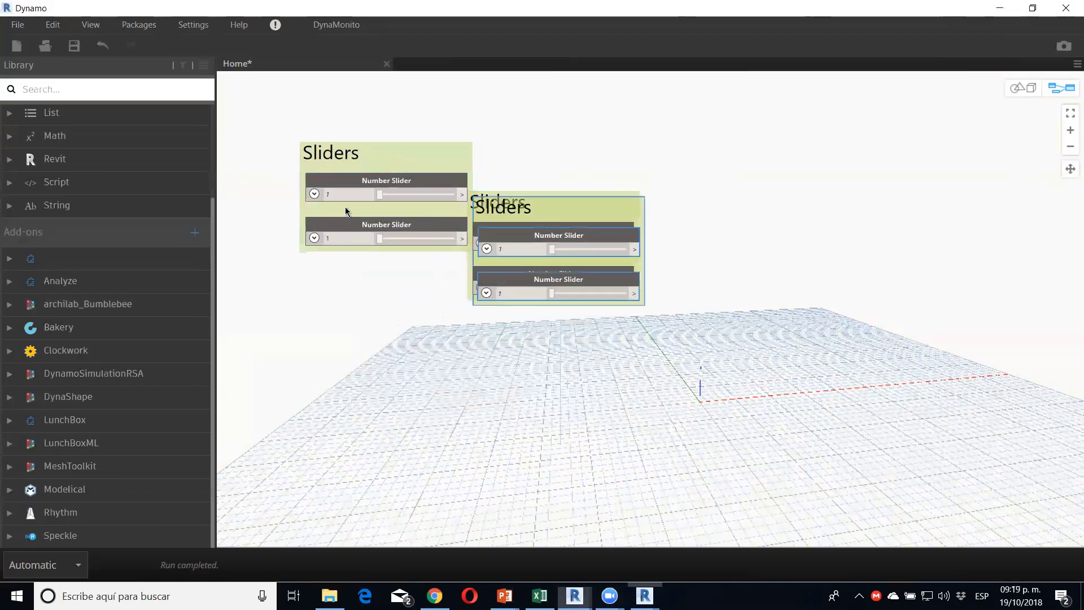
key(ctrl+v)
key(ctrl+v)
drag(502, 265, 363, 381)
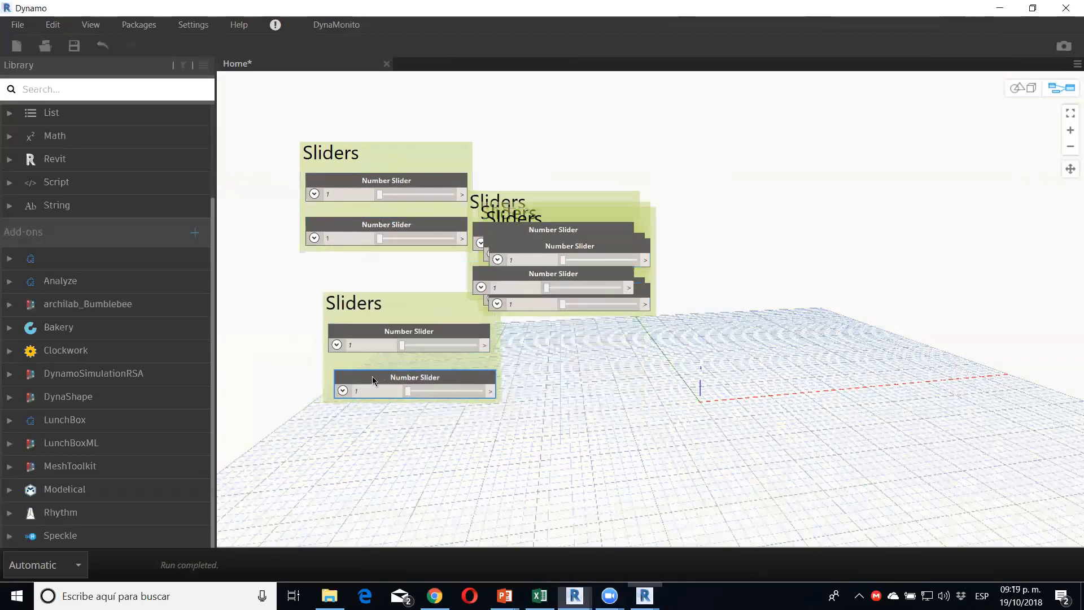
drag(392, 322, 362, 306)
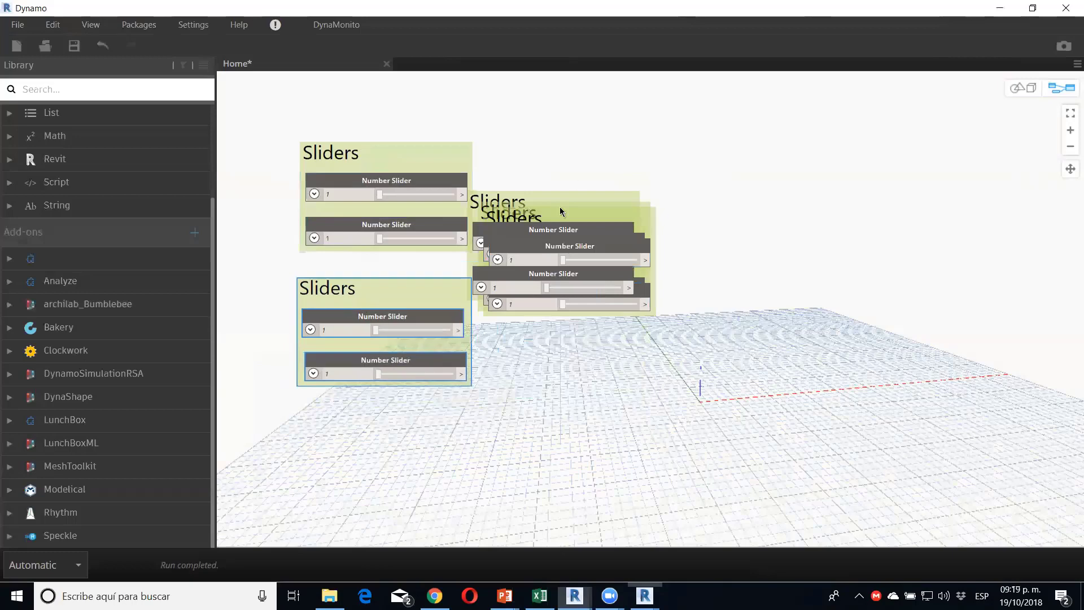
mouse_move(563, 203)
mouse_down()
mouse_move(386, 421)
mouse_move(401, 420)
mouse_up()
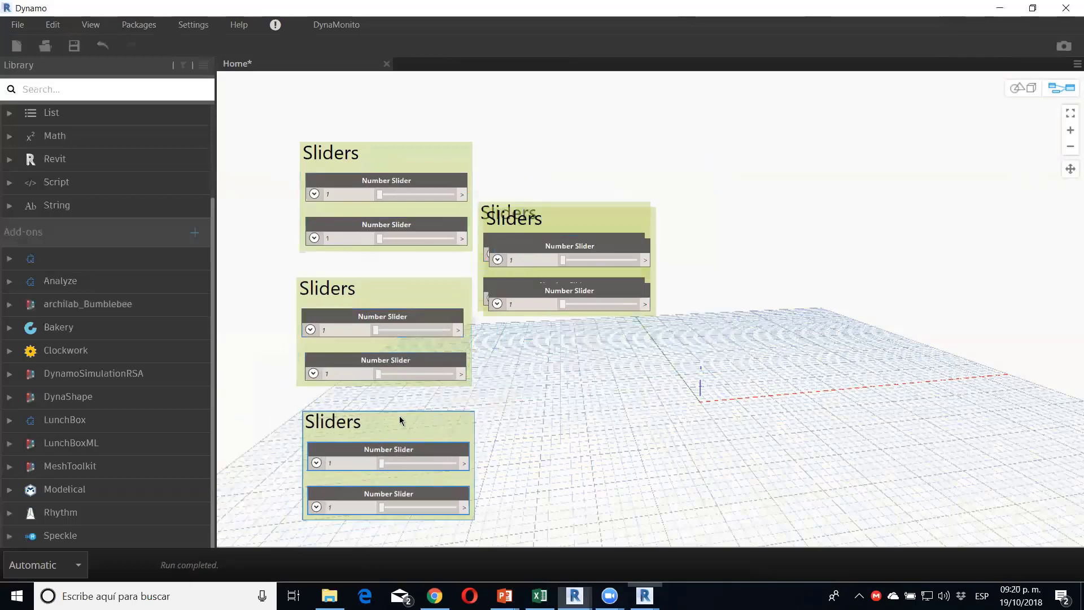
drag(583, 222, 533, 402)
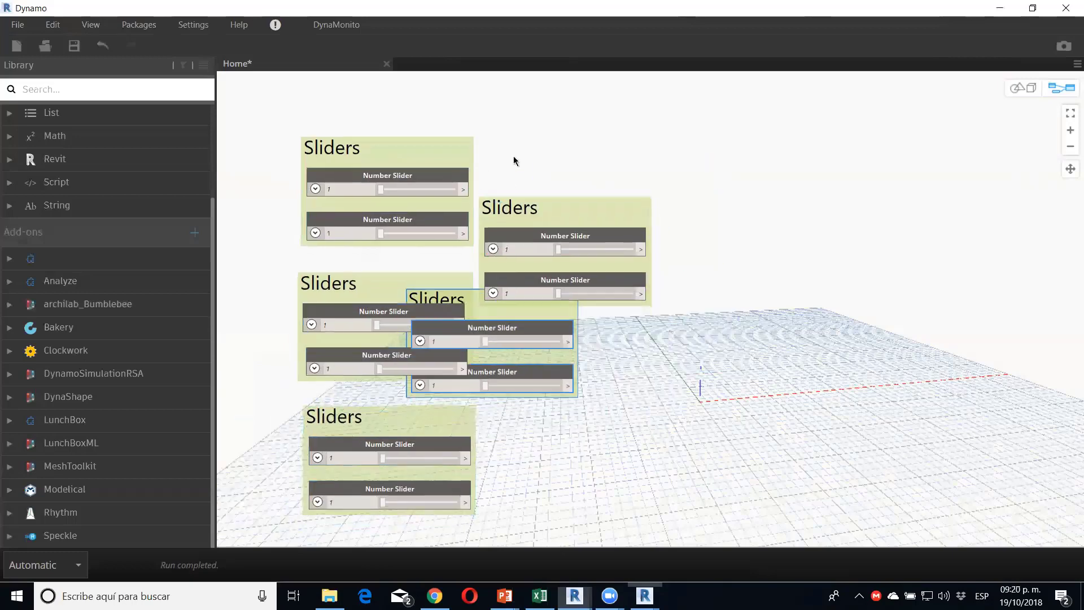
middle_drag(513, 395, 583, 117)
mouse_move(577, 104)
mouse_down()
mouse_move(462, 266)
mouse_move(477, 270)
mouse_up()
middle_drag(477, 271, 420, 243)
drag(390, 264, 394, 392)
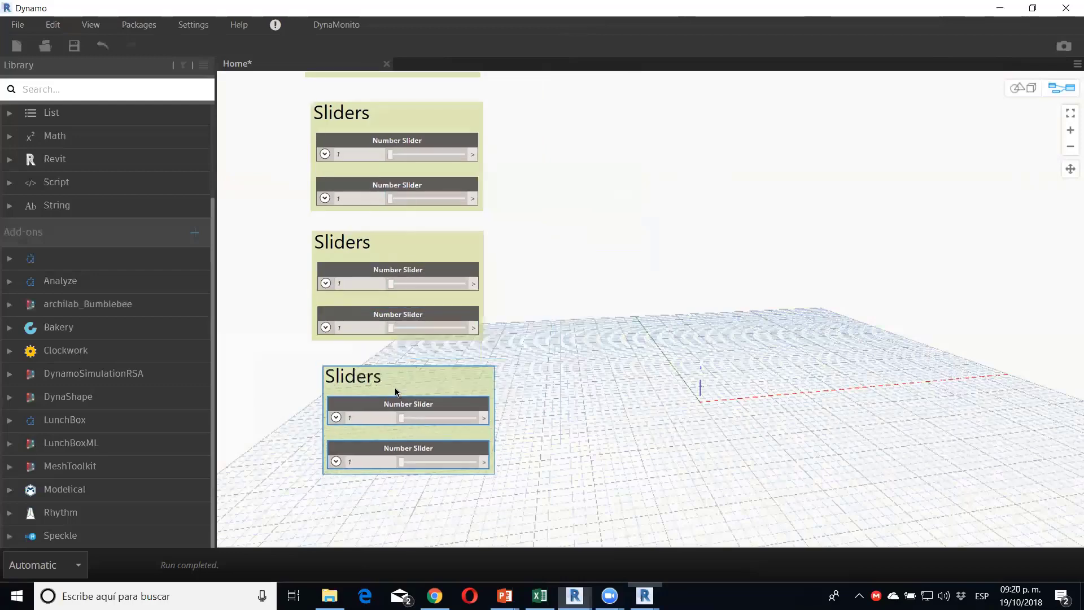
key(ctrl+v)
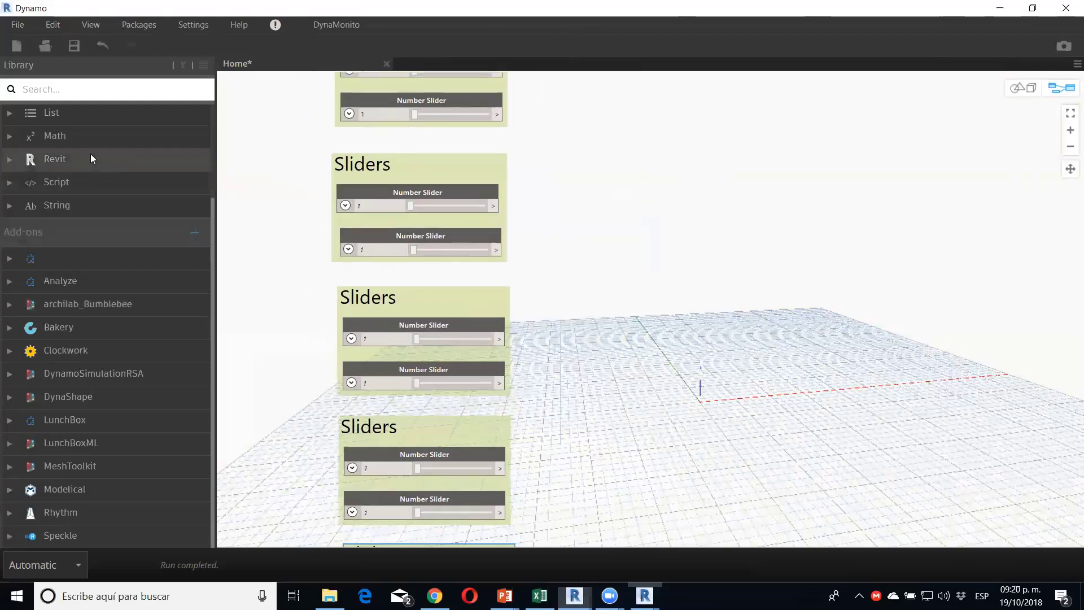
Step: Add subtract and != nodes from Math > Operators beside the first two Sliders groups
click(87, 138)
scroll(622, 257, up, 2)
scroll(615, 268, down, 2)
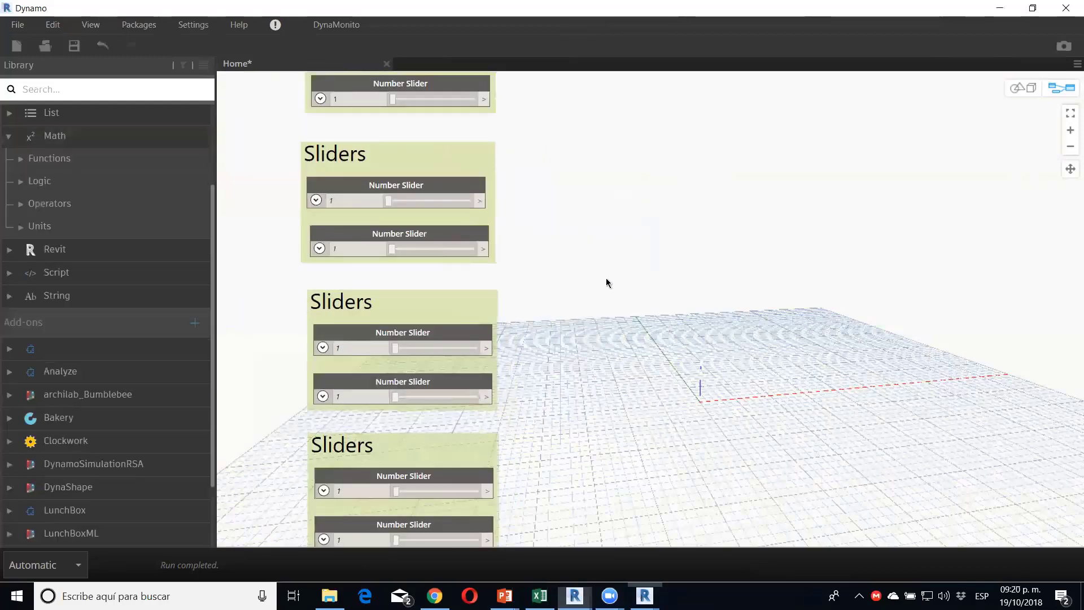
scroll(587, 328, down, 3)
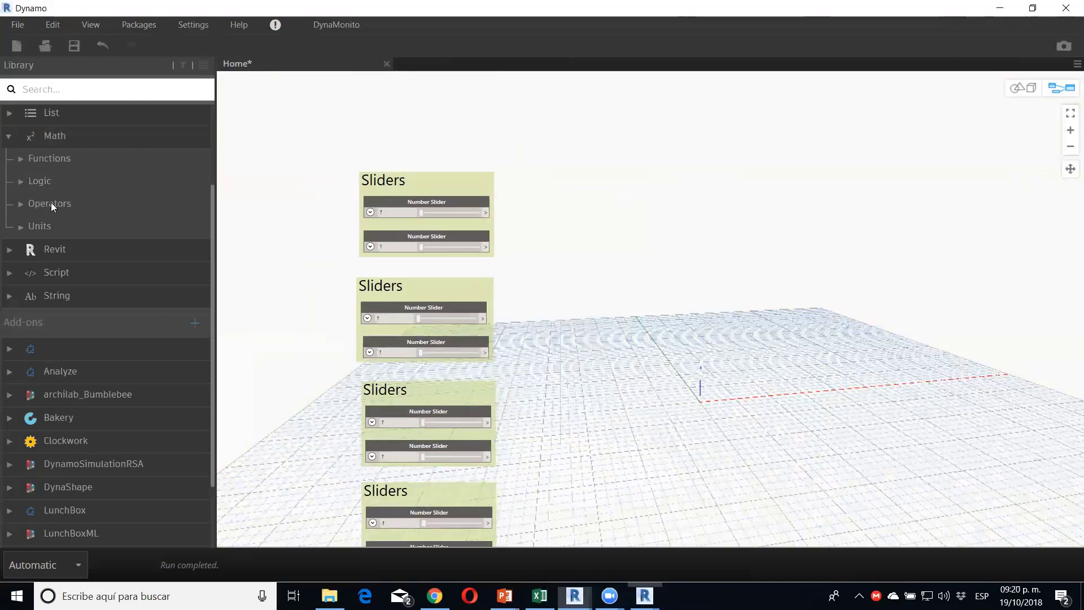
click(48, 202)
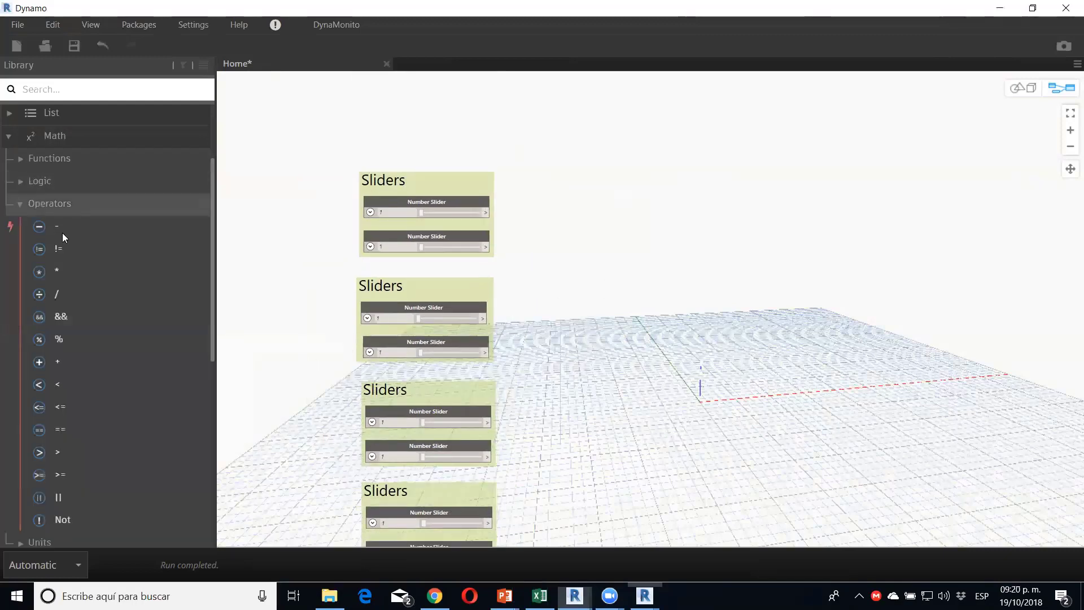
scroll(82, 283, down, 2)
scroll(64, 230, up, 1)
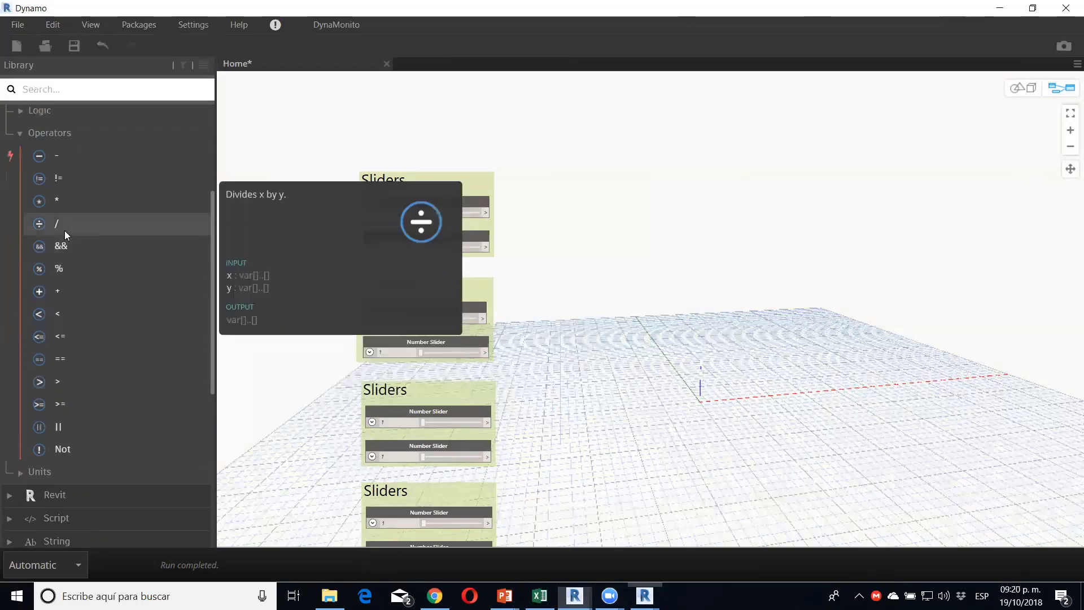
scroll(64, 230, up, 1)
click(74, 228)
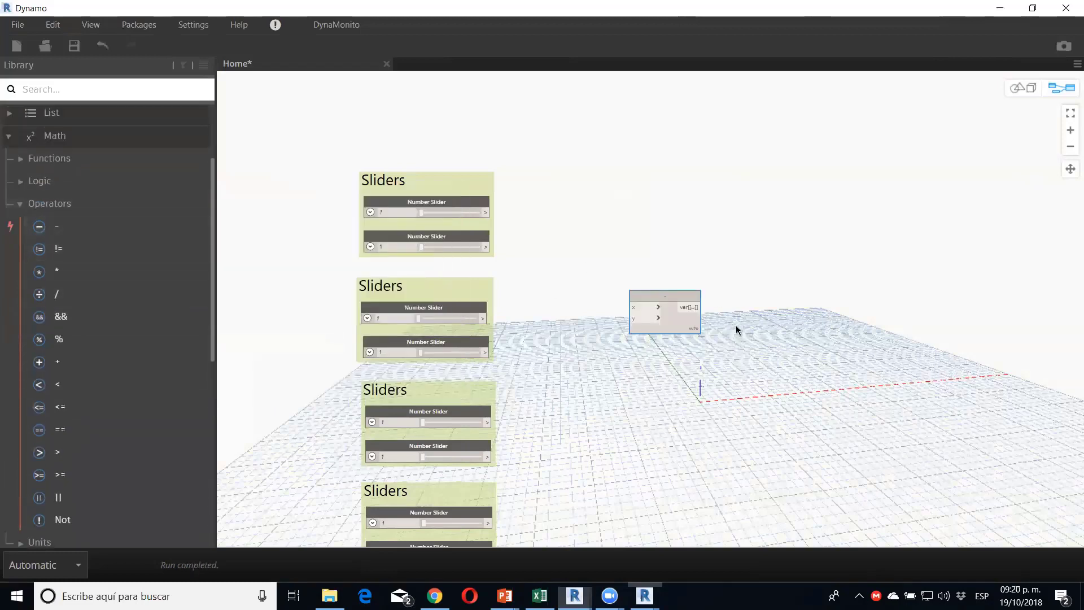
drag(660, 299, 585, 200)
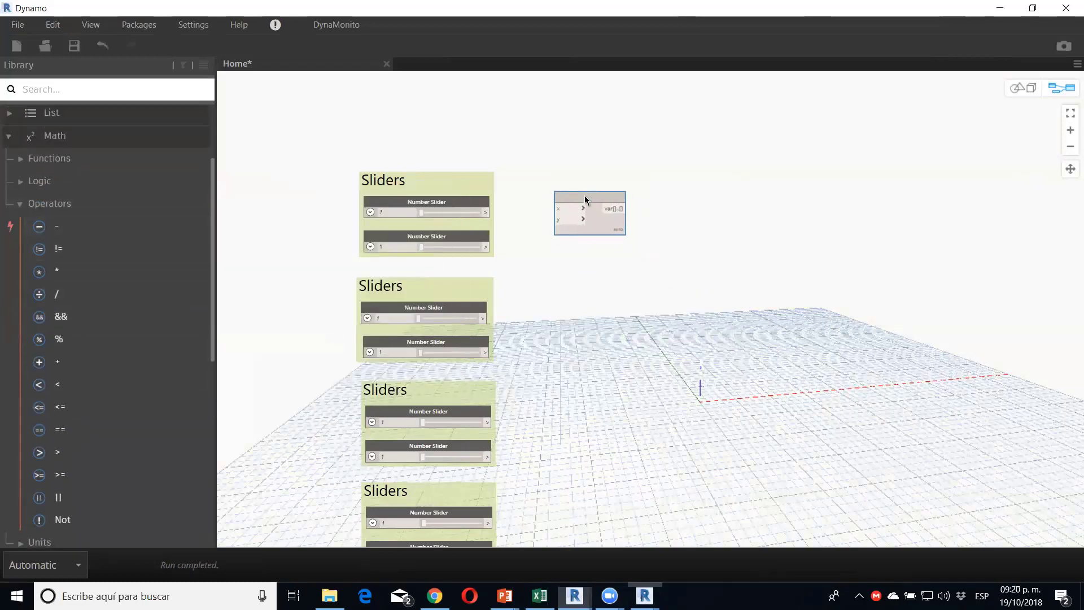
click(62, 247)
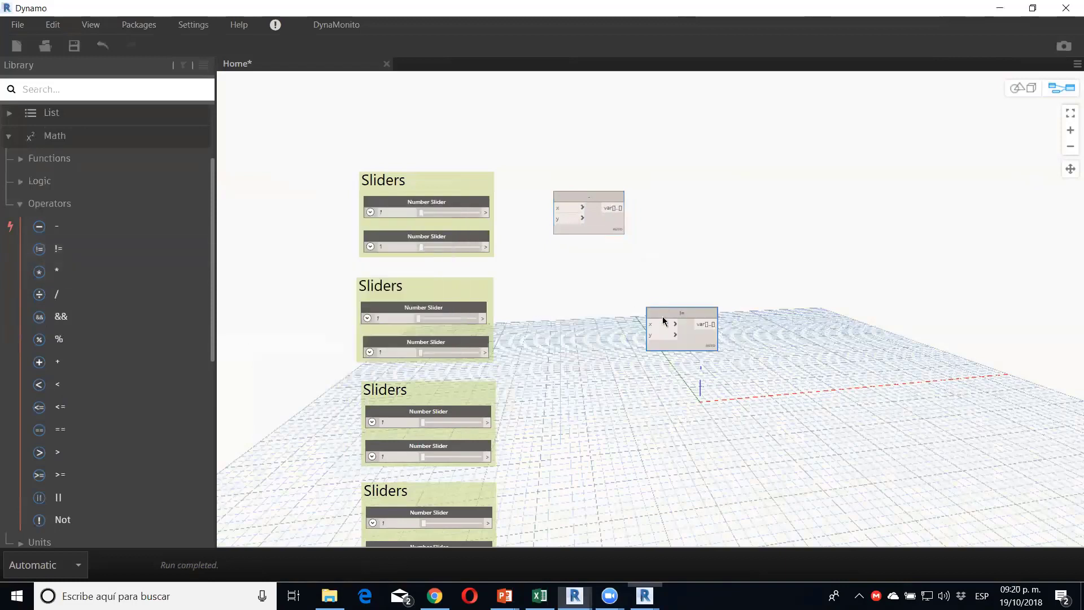
drag(663, 317, 579, 299)
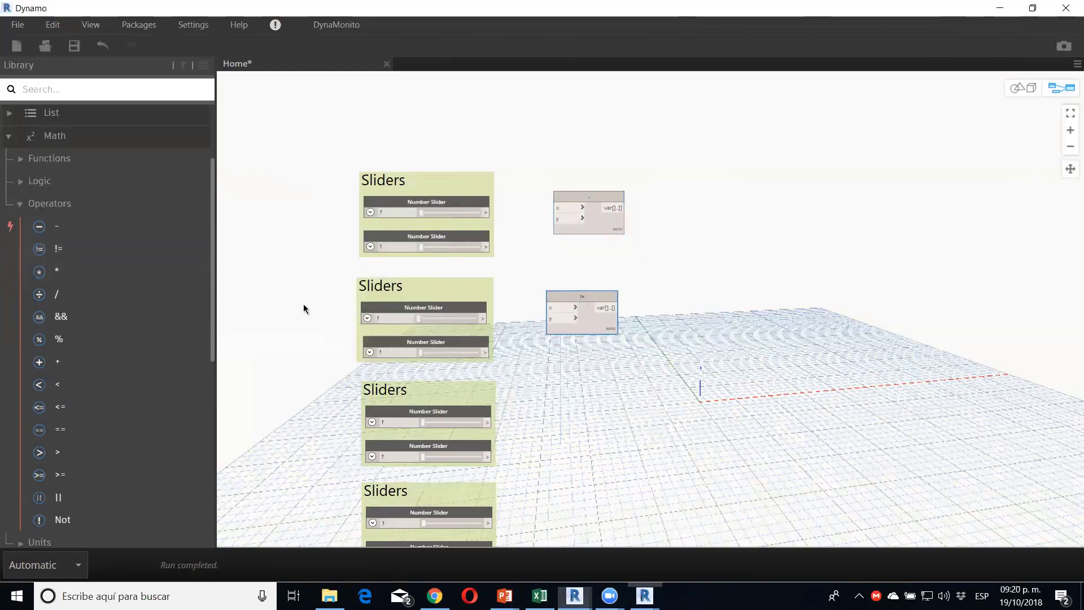
Step: Add multiply, divide and add nodes beside the remaining Sliders groups
click(57, 271)
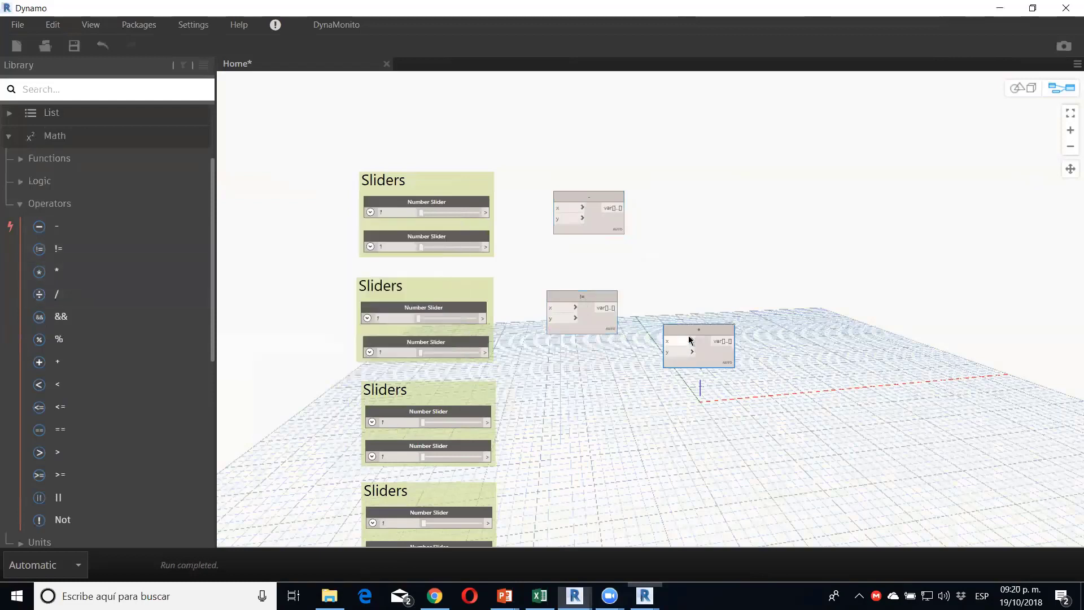
mouse_move(688, 336)
mouse_down()
mouse_move(514, 427)
mouse_move(584, 408)
mouse_up()
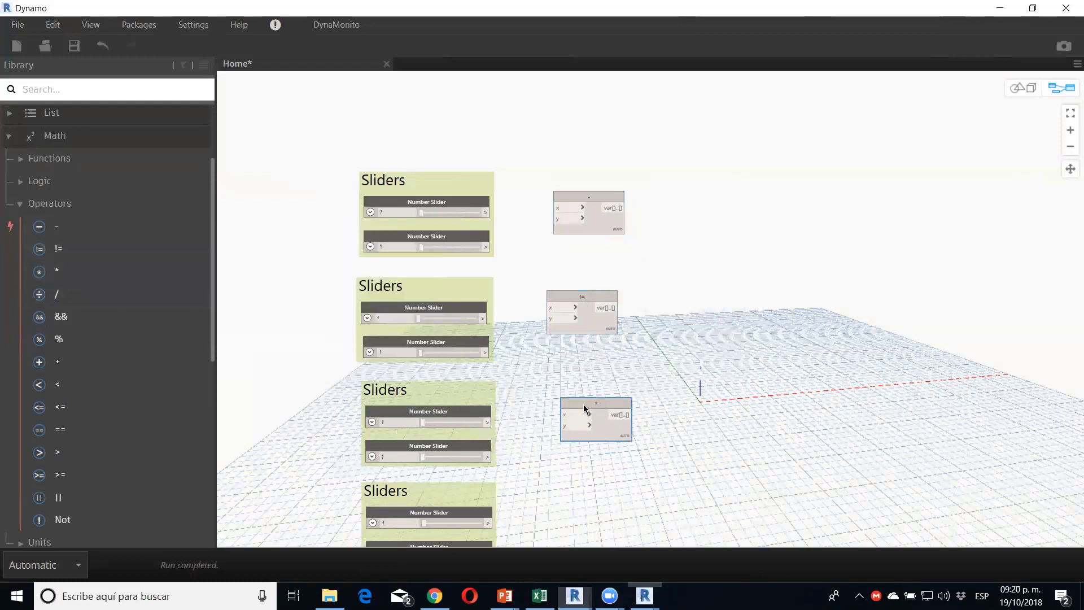
click(56, 294)
middle_drag(684, 353, 672, 165)
mouse_move(671, 165)
mouse_down()
mouse_move(619, 228)
mouse_move(570, 314)
mouse_up()
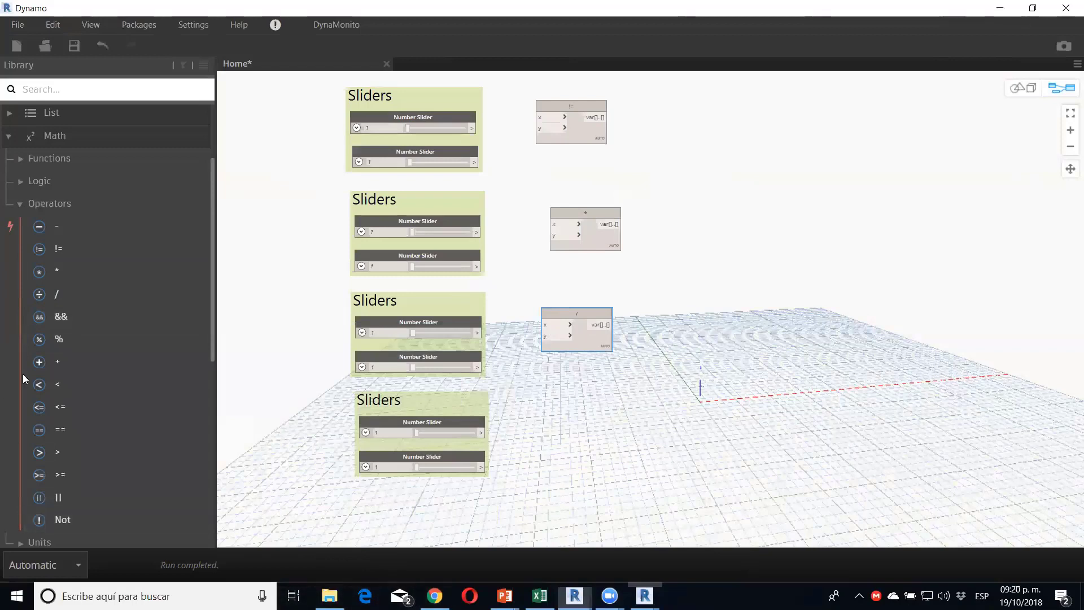
click(59, 361)
mouse_move(744, 361)
mouse_down()
mouse_move(564, 405)
mouse_move(600, 407)
mouse_up()
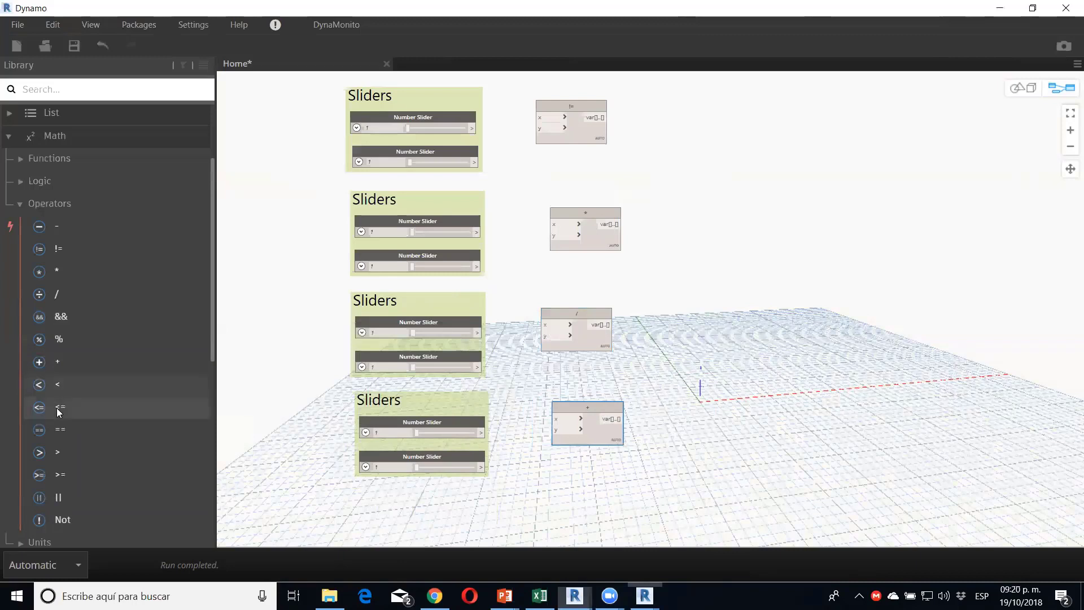
scroll(57, 408, down, 5)
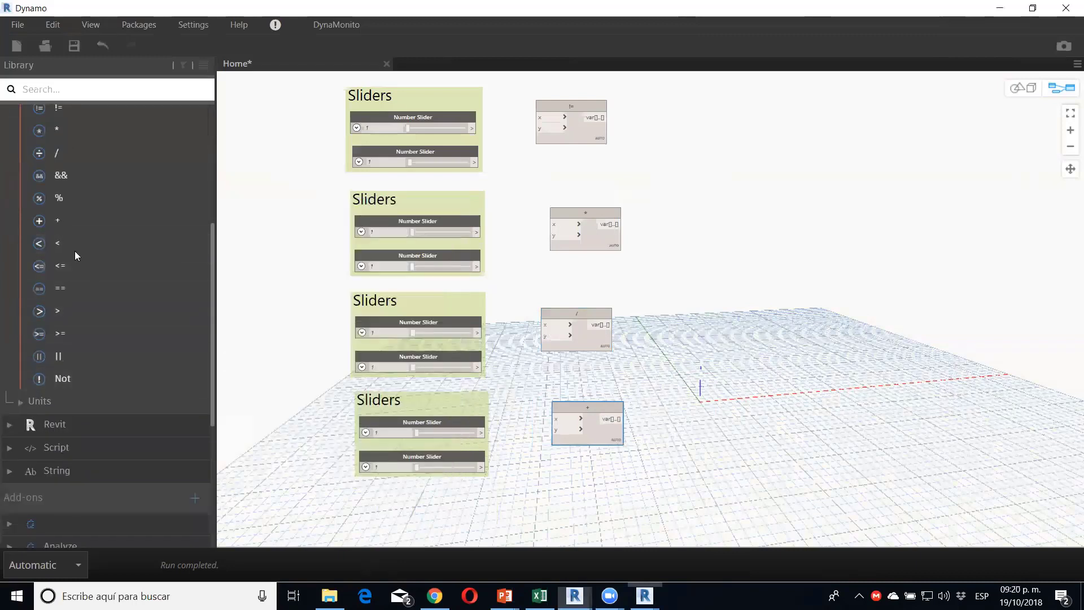
Step: Add <, <=, ==, > and >= operator nodes in a column below the others
click(55, 241)
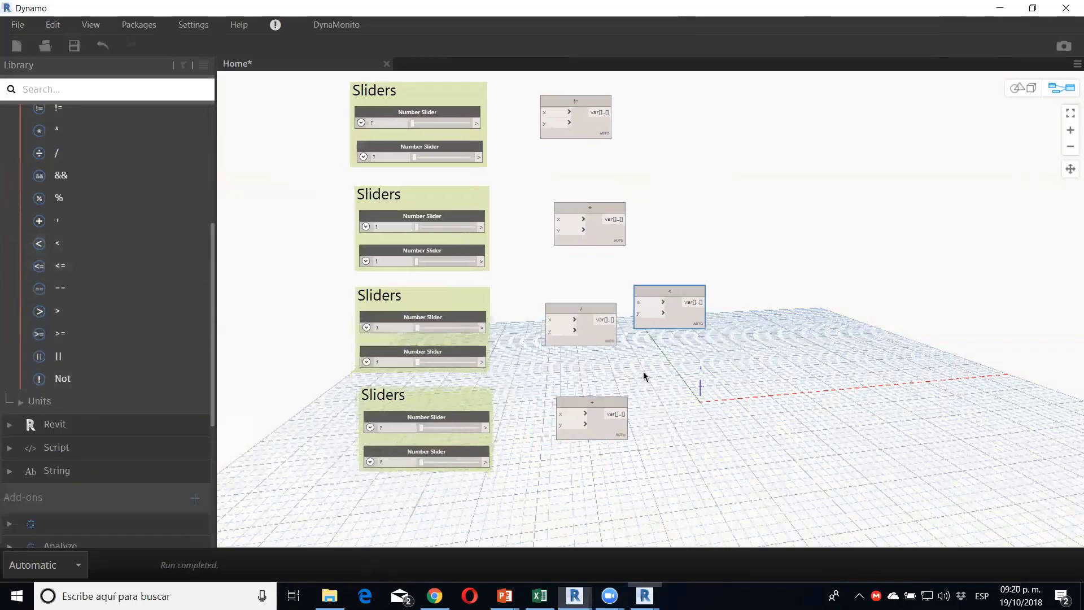
middle_drag(644, 370, 668, 269)
drag(672, 220, 594, 438)
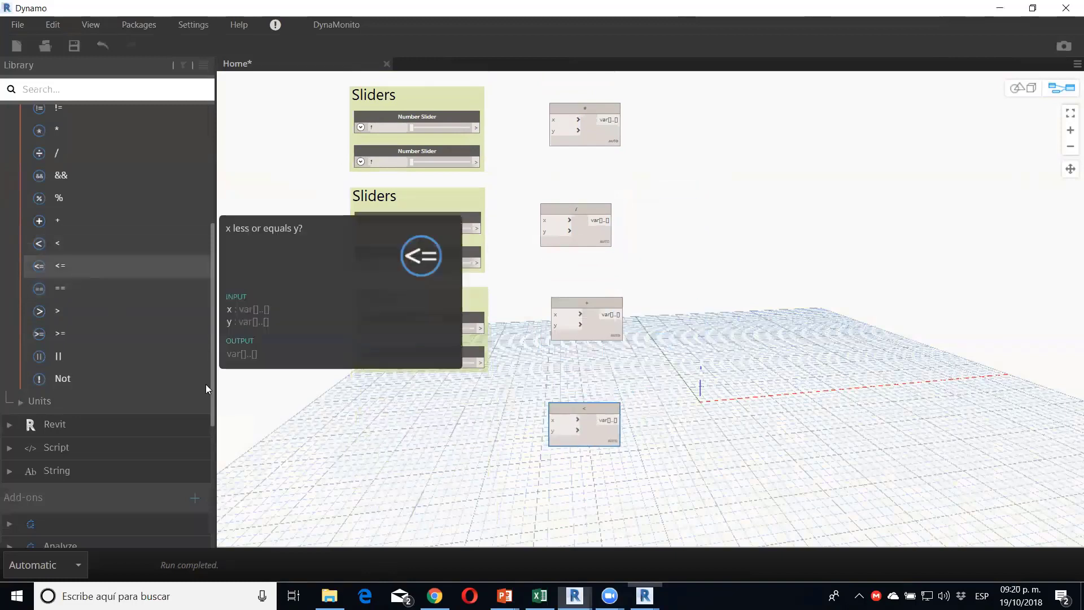
click(60, 266)
drag(671, 318, 578, 491)
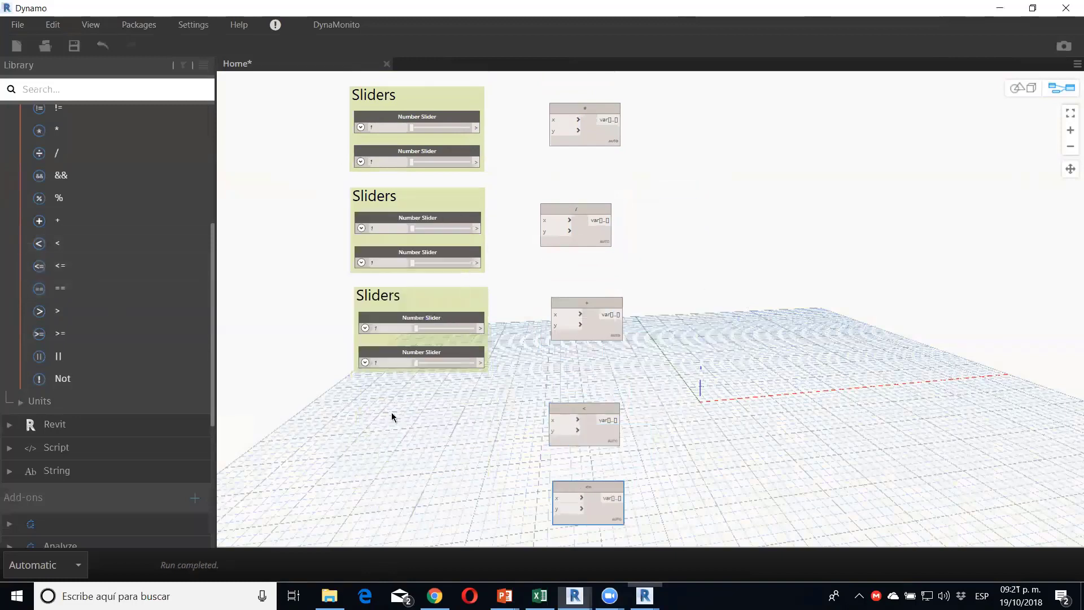
click(79, 289)
middle_drag(700, 350, 668, 181)
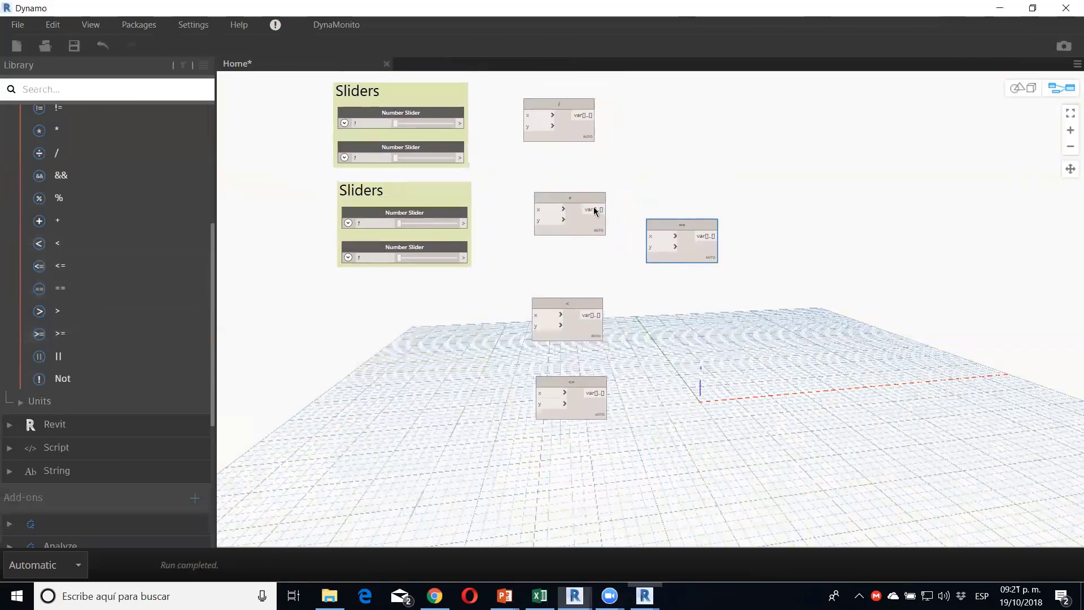
drag(668, 165, 564, 390)
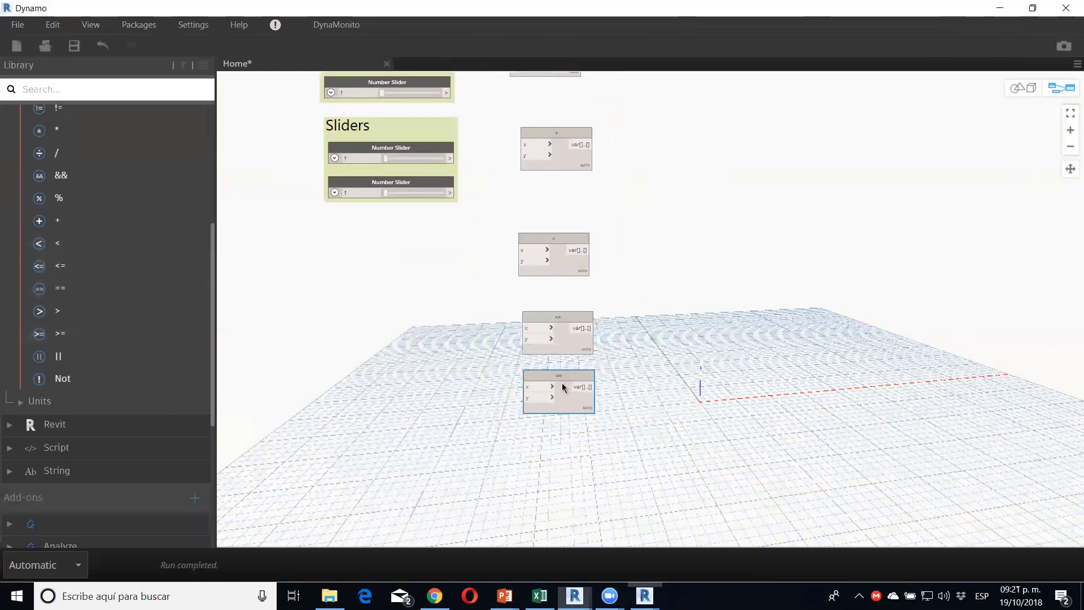
click(79, 310)
drag(713, 370, 567, 461)
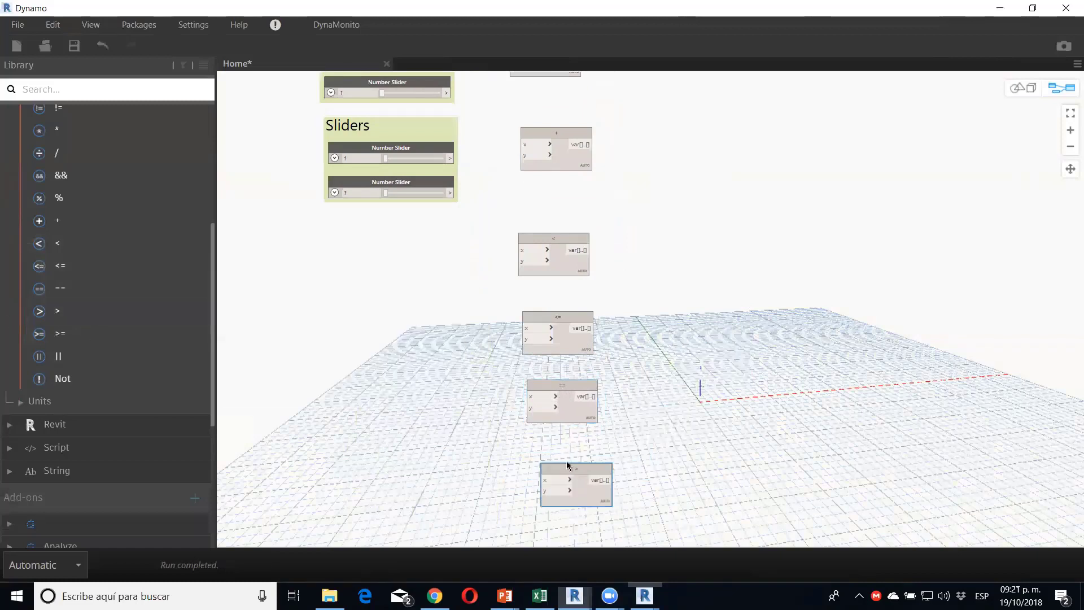
click(56, 333)
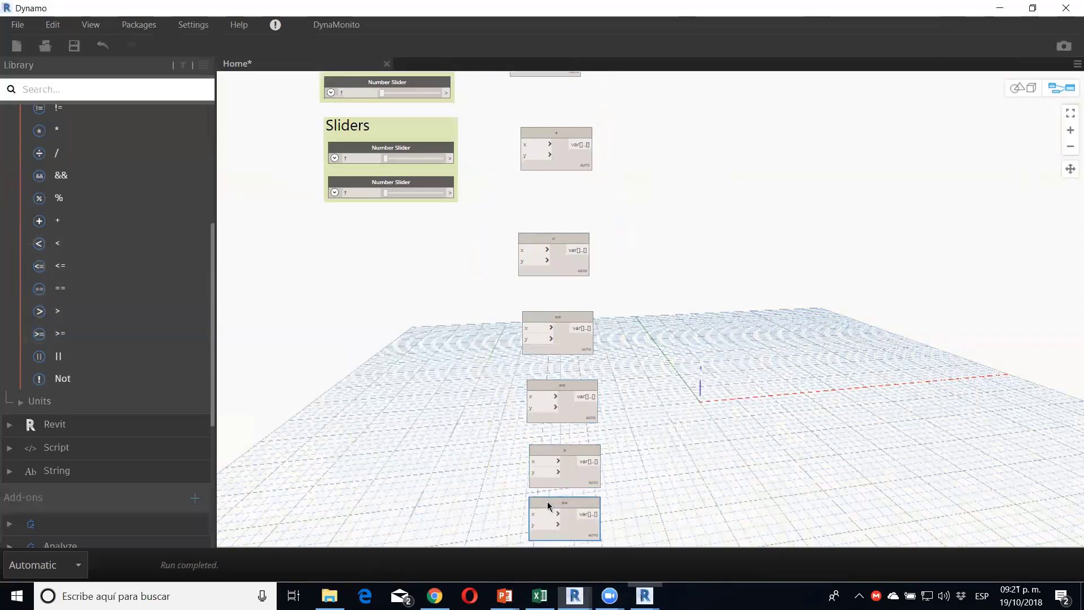
drag(692, 402, 548, 508)
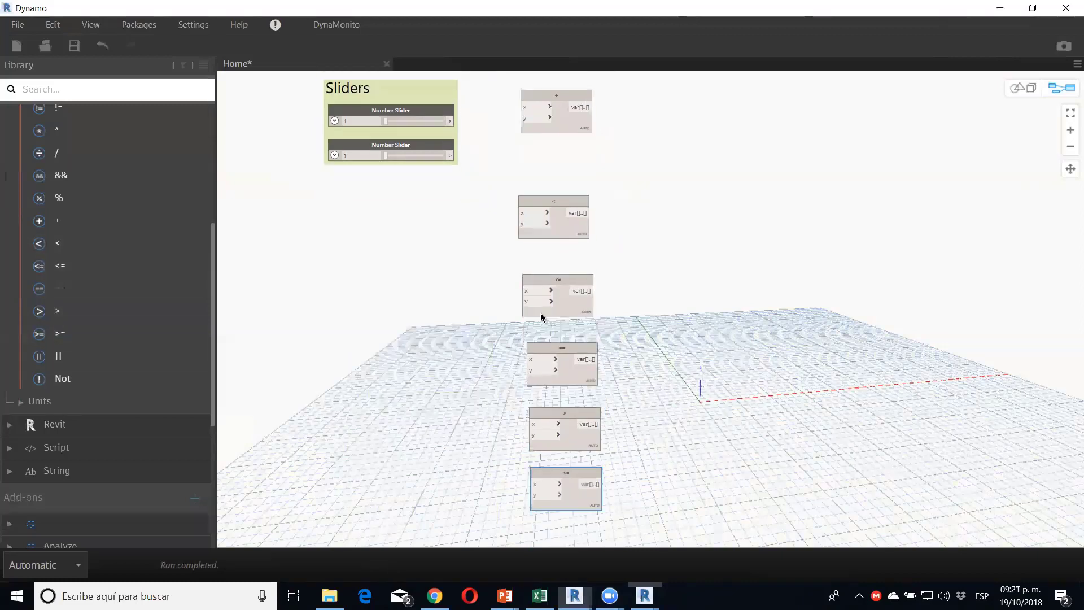
Step: Stack ||, Not, && and % nodes beneath the >= node, then pan back to the Sliders groups
click(68, 353)
drag(657, 300, 550, 383)
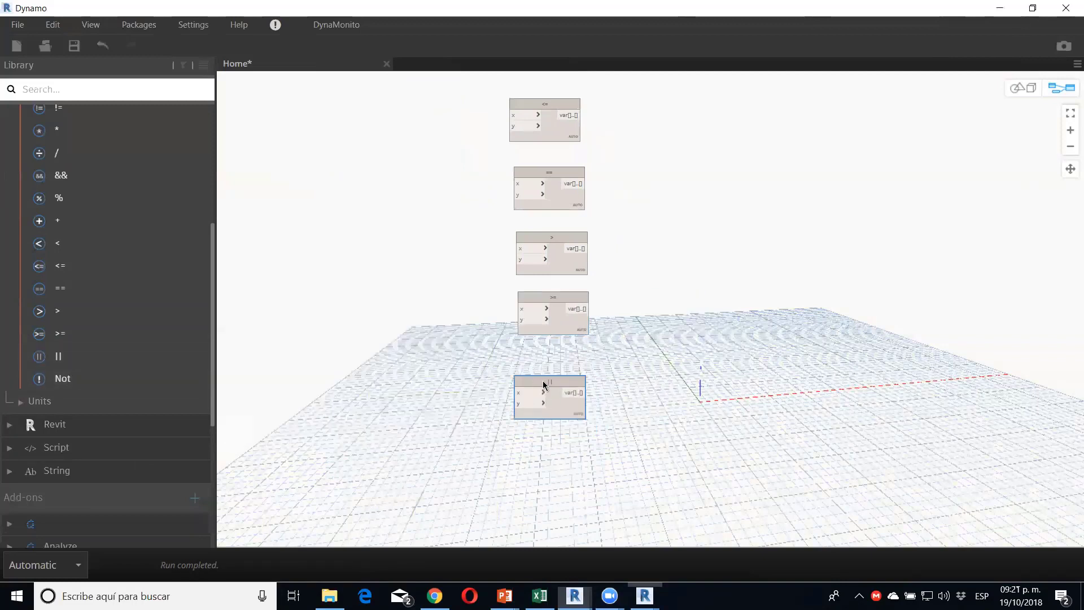
click(87, 379)
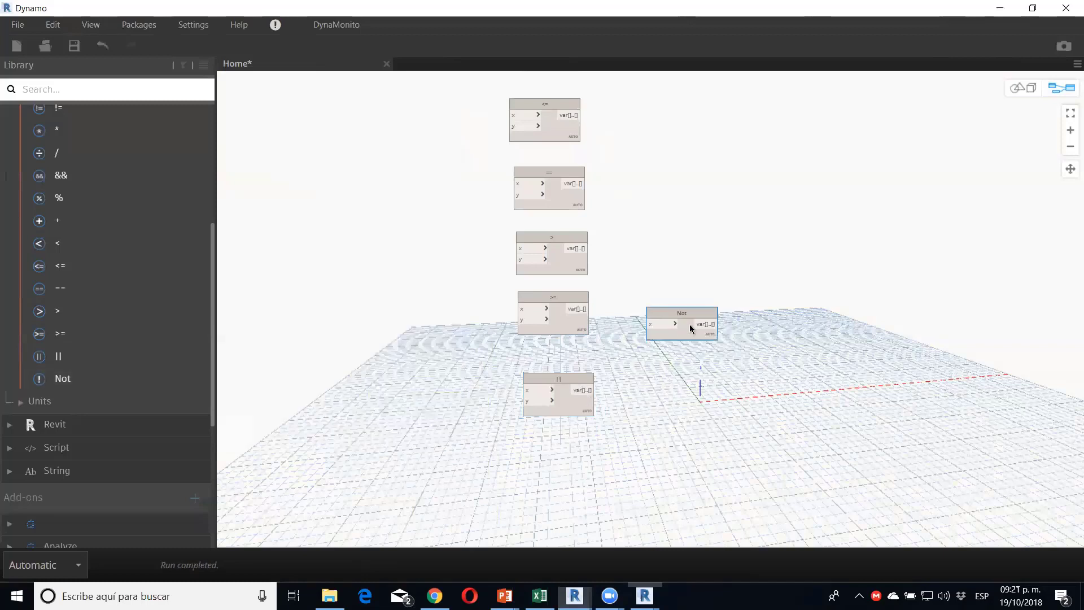
drag(680, 314, 556, 444)
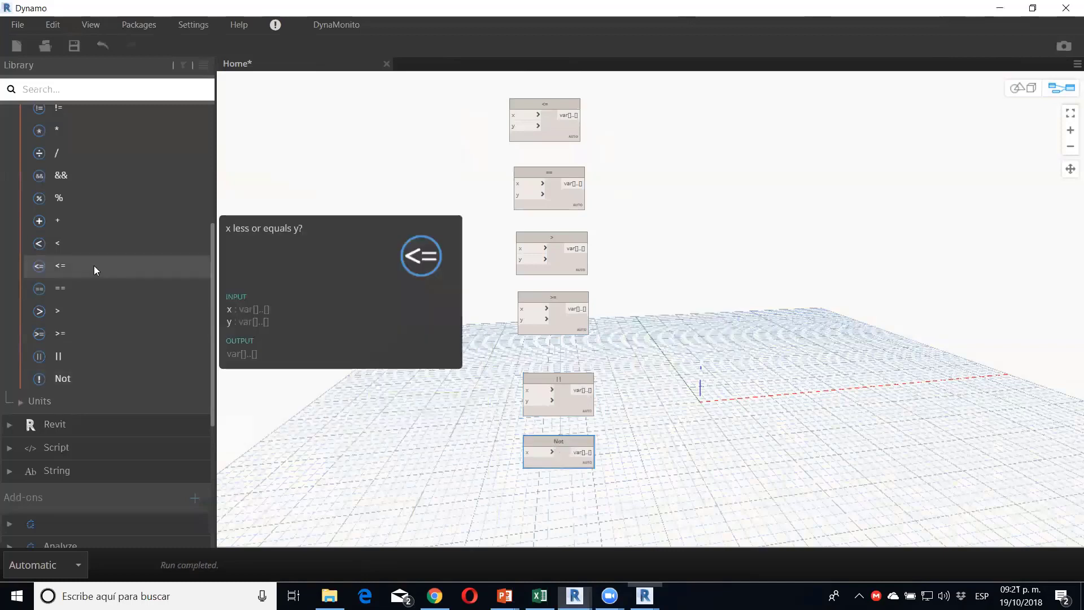
scroll(93, 265, up, 5)
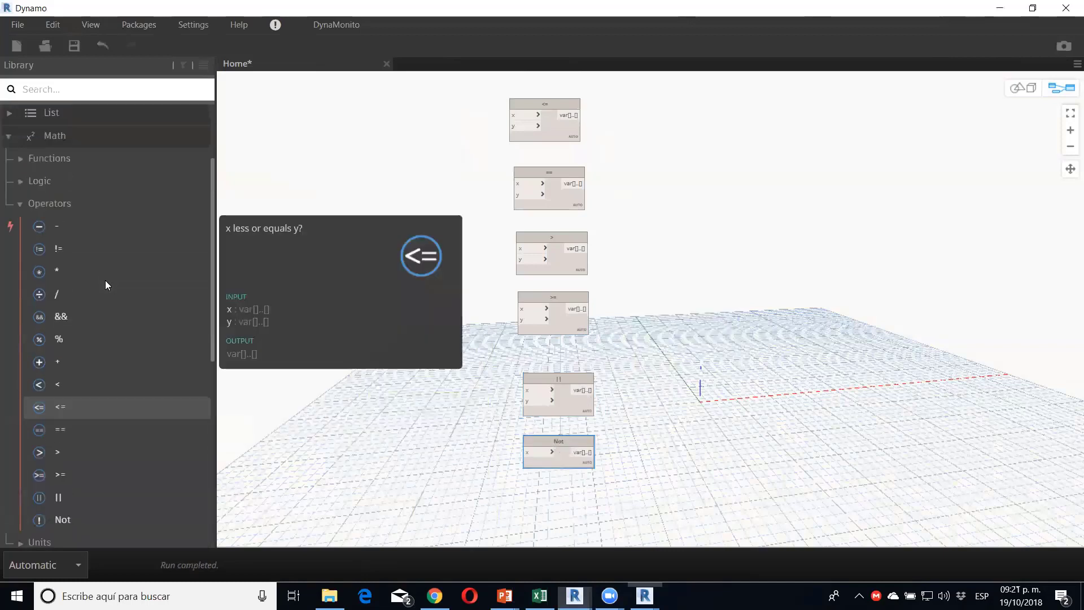
click(97, 316)
drag(711, 335, 573, 495)
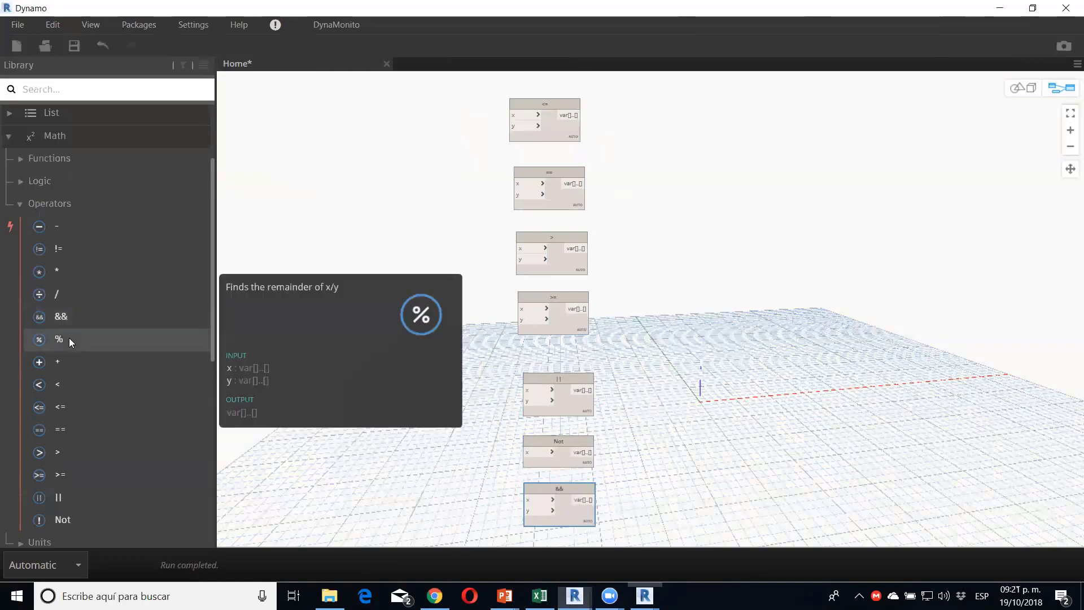
click(69, 339)
mouse_move(690, 422)
middle_down()
mouse_move(649, 318)
mouse_move(647, 261)
middle_up()
drag(645, 243, 486, 447)
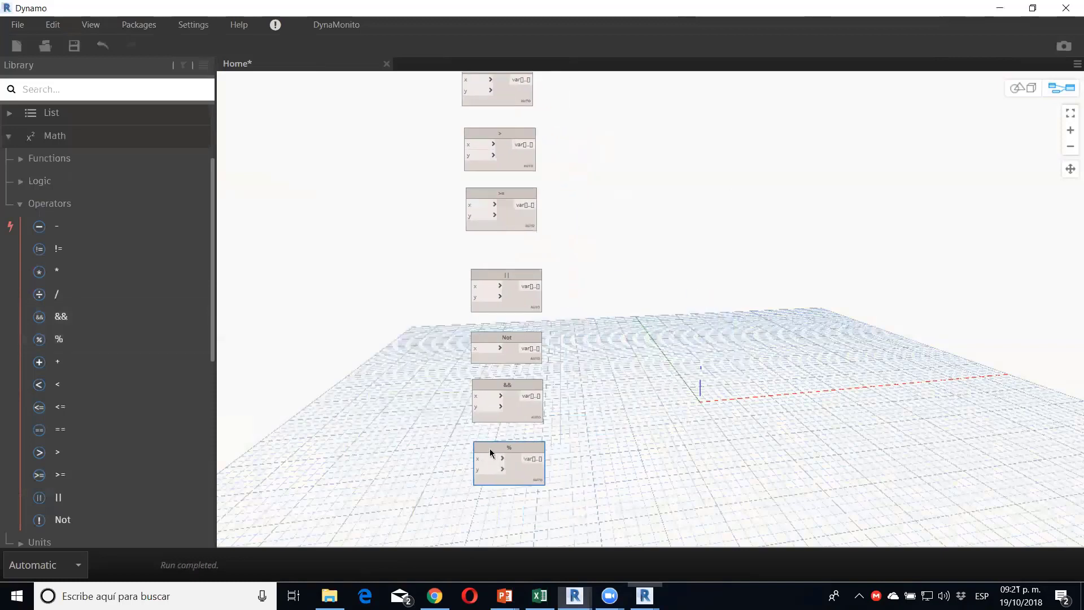
middle_drag(581, 302, 578, 411)
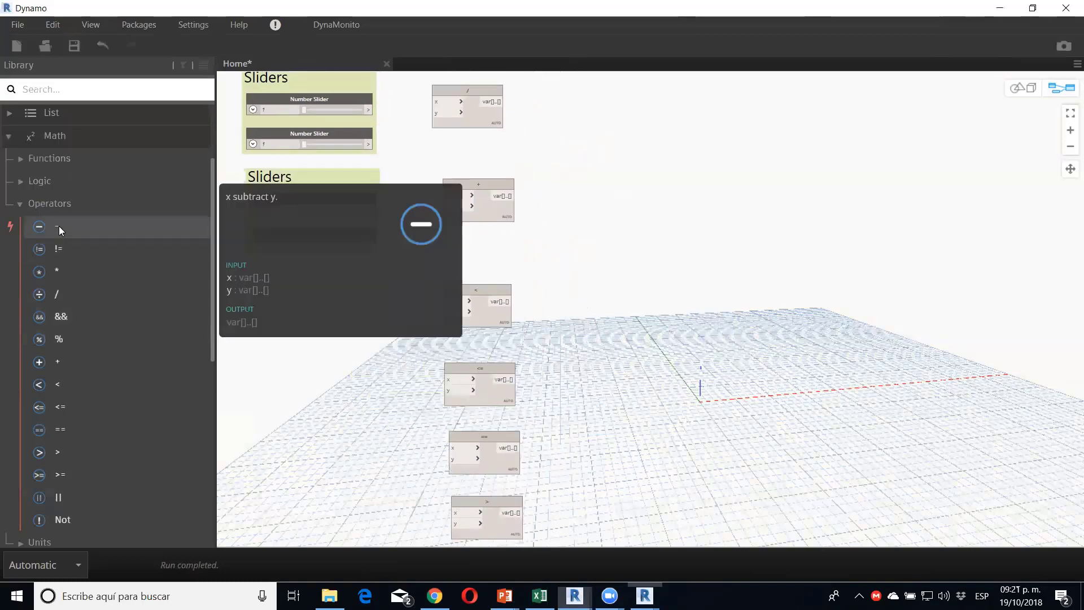
middle_drag(615, 223, 649, 440)
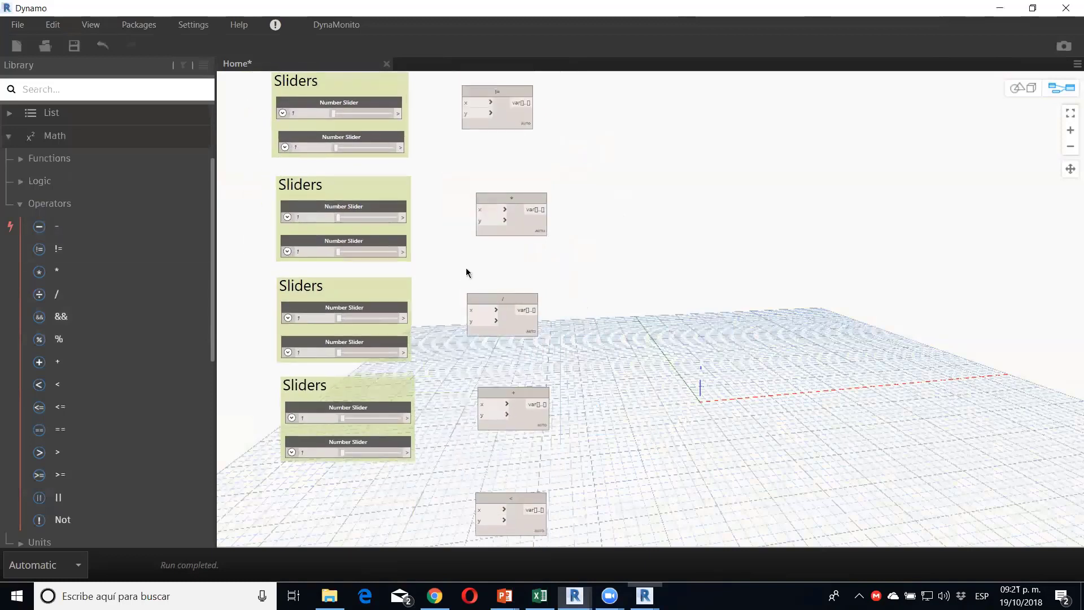
Step: Set the first slider to 45.3 and wire both top sliders to subtract's x and y
middle_drag(466, 273, 476, 368)
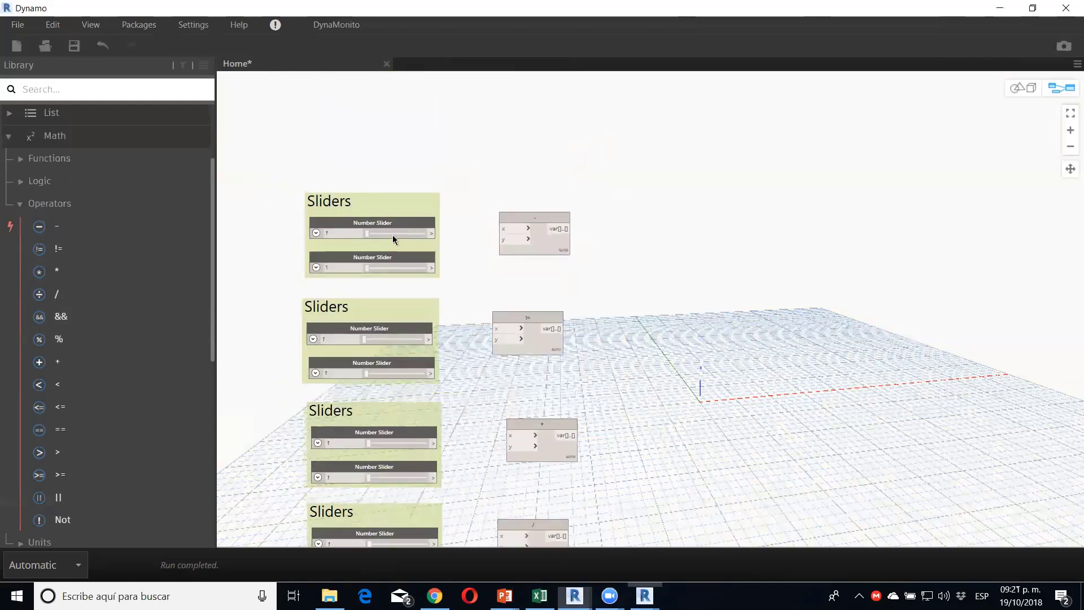
click(393, 236)
drag(384, 206, 400, 118)
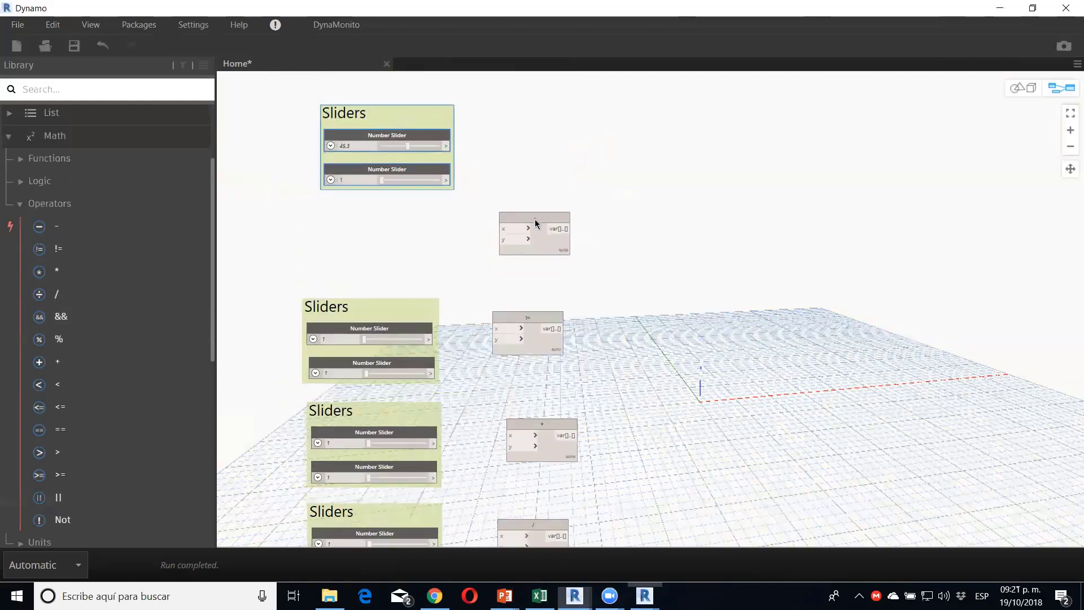
mouse_move(536, 224)
mouse_down()
mouse_move(525, 129)
mouse_move(531, 140)
mouse_up()
scroll(477, 161, up, 3)
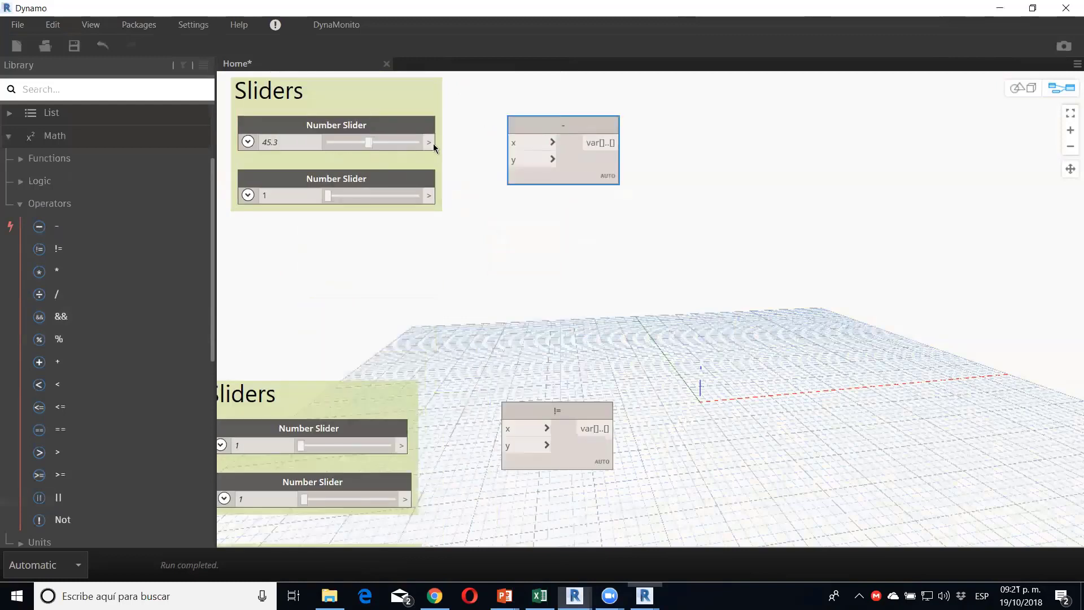
mouse_move(430, 143)
mouse_down()
mouse_move(510, 143)
mouse_move(432, 203)
mouse_up()
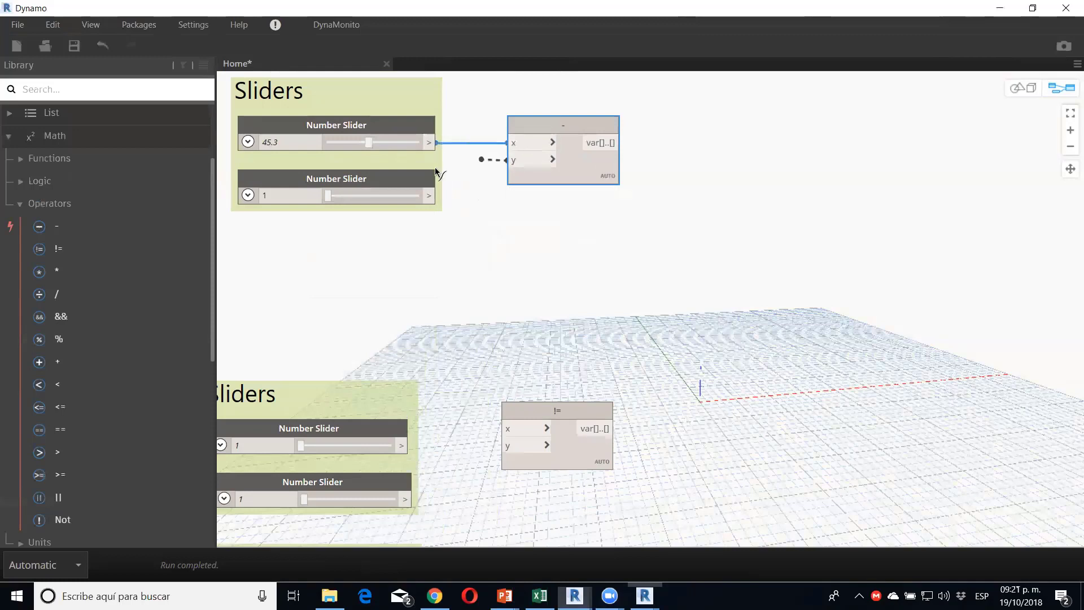
click(431, 201)
Step: Connect a Watch node to the subtract output, showing 26.2 with the second slider at 19.1
right_click(790, 174)
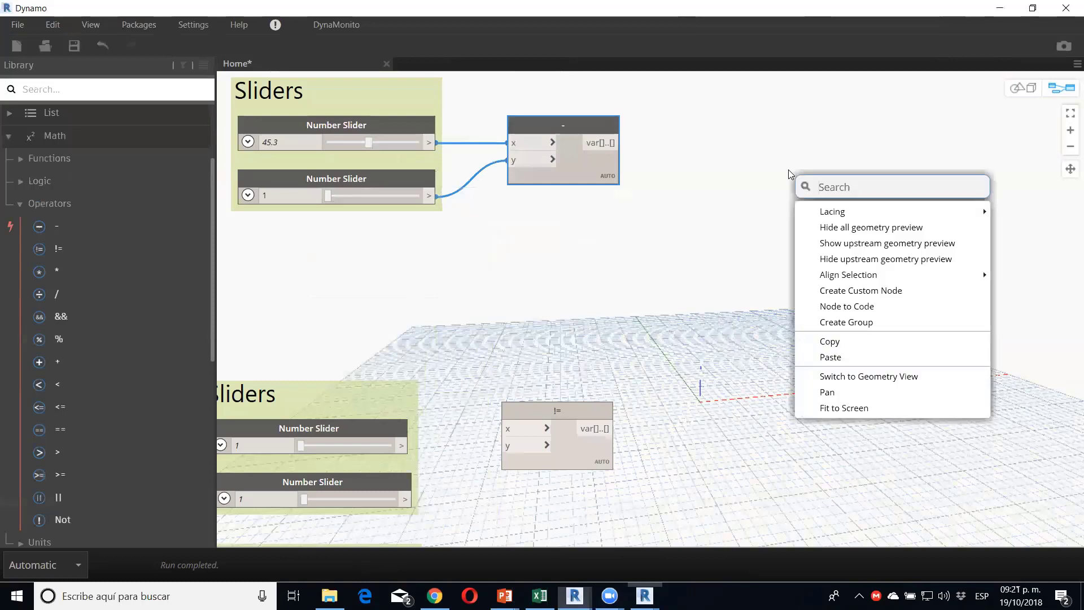
text(watch)
key(Return)
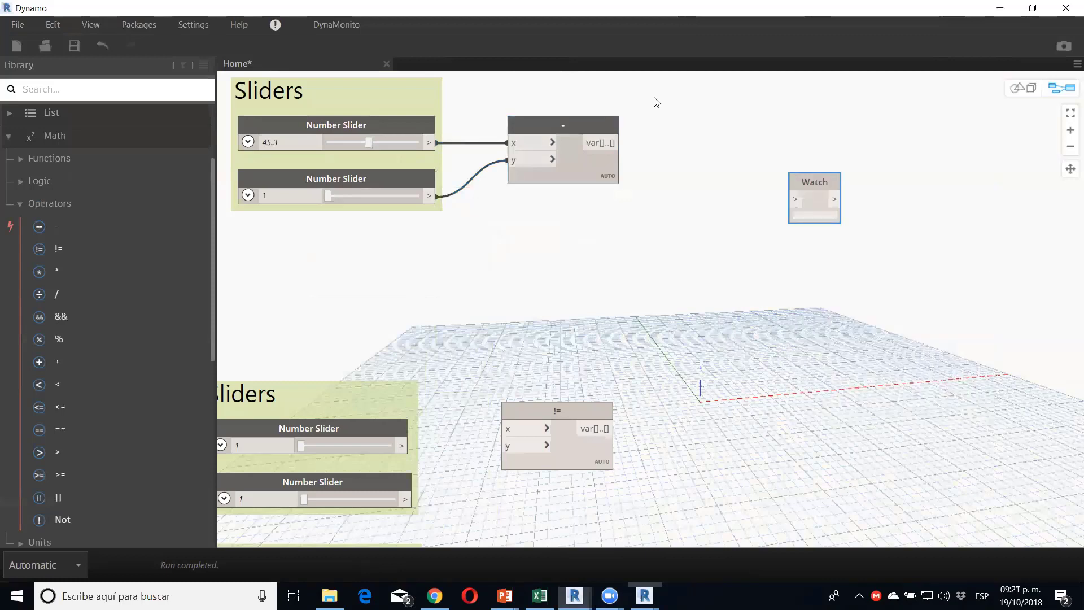
click(621, 143)
click(790, 200)
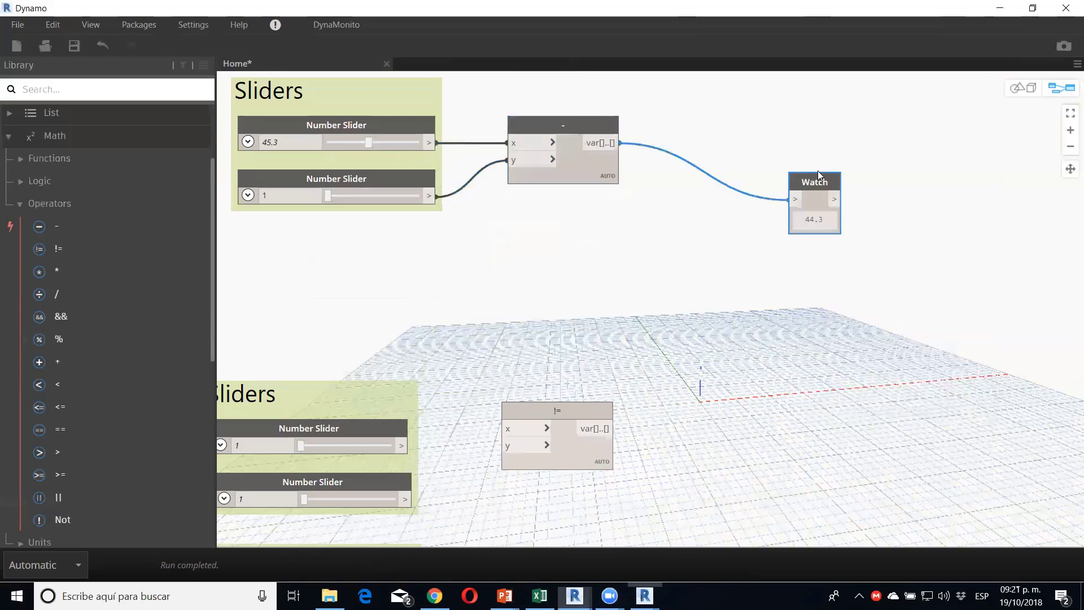
drag(818, 182, 779, 129)
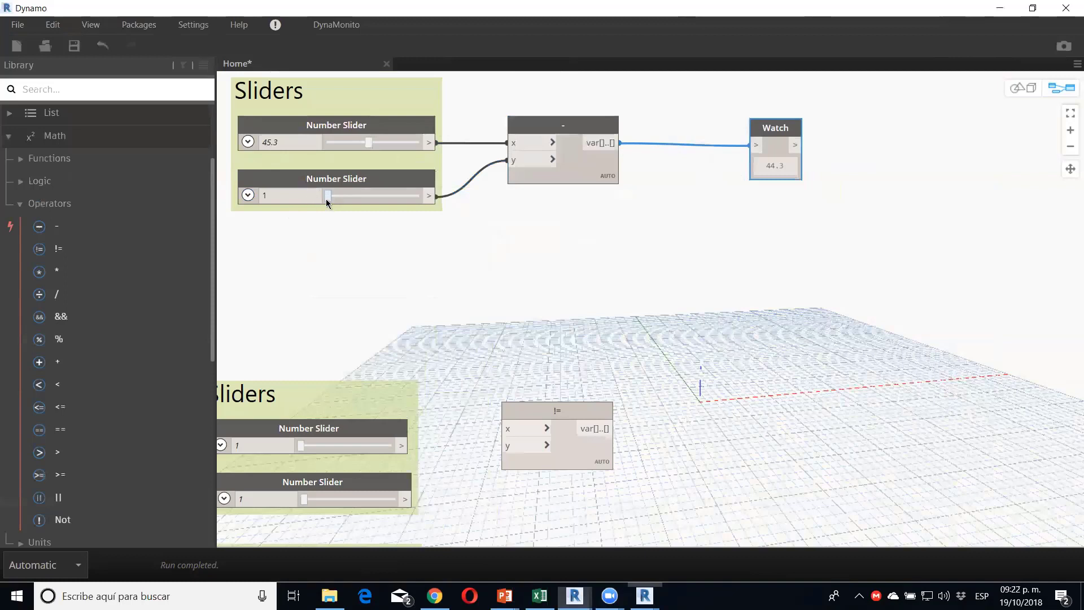
mouse_move(326, 199)
mouse_down()
mouse_move(422, 196)
mouse_move(320, 192)
mouse_move(409, 196)
mouse_move(343, 198)
mouse_up()
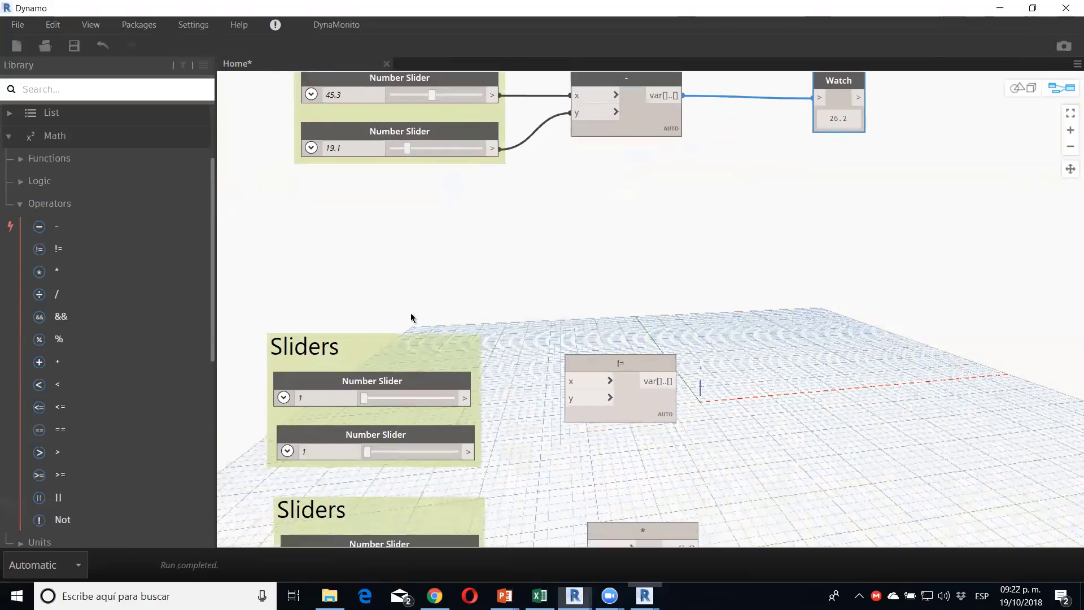
drag(410, 122, 408, 90)
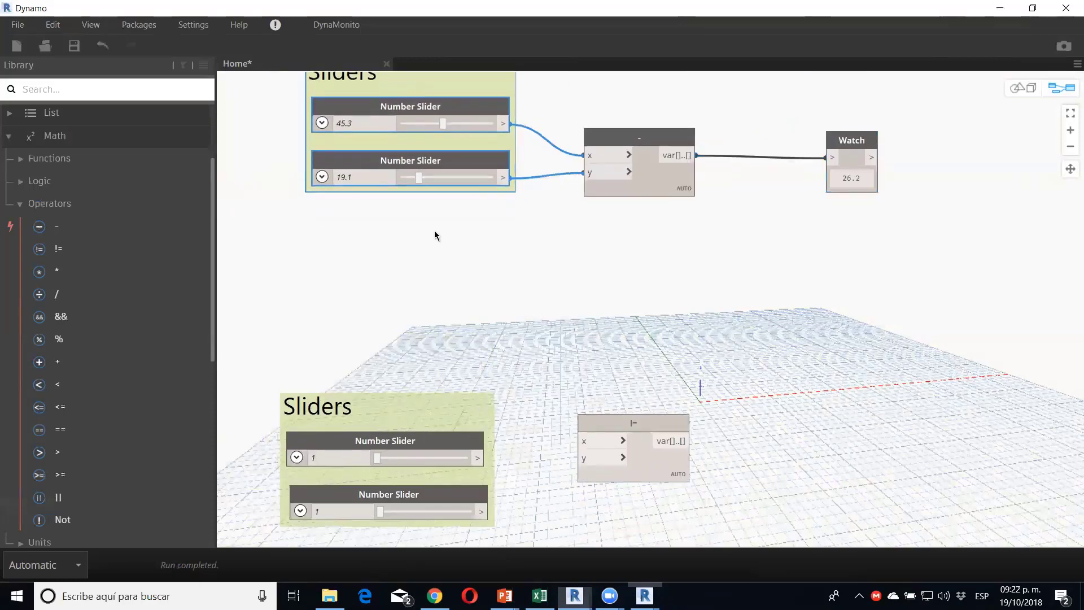
Step: Duplicate the subtract node and place the copy below the original
drag(623, 139, 626, 142)
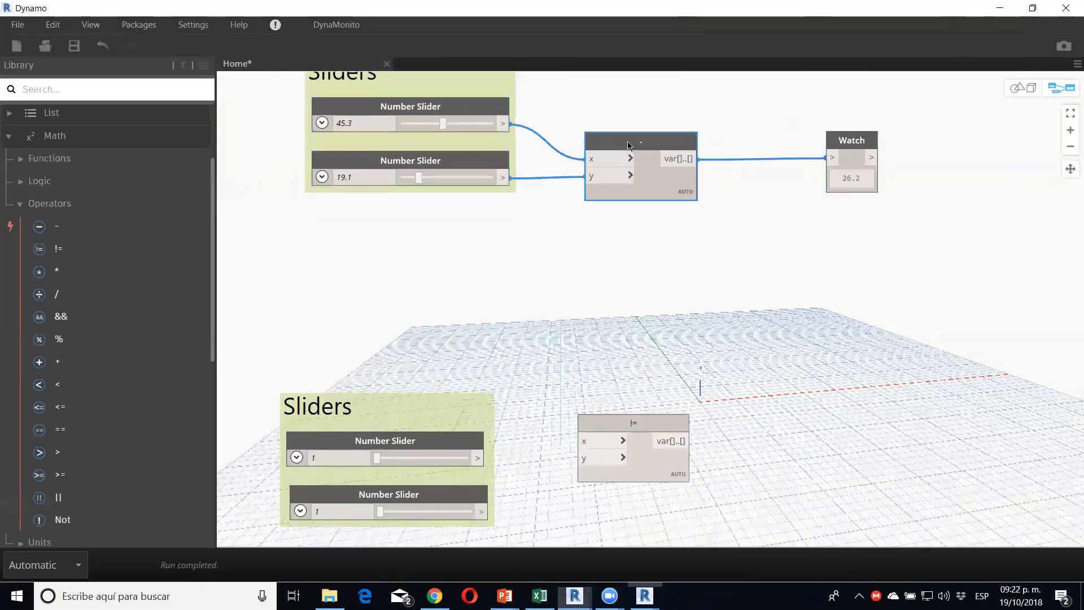
key(ctrl+c)
key(ctrl+v)
drag(766, 172, 621, 232)
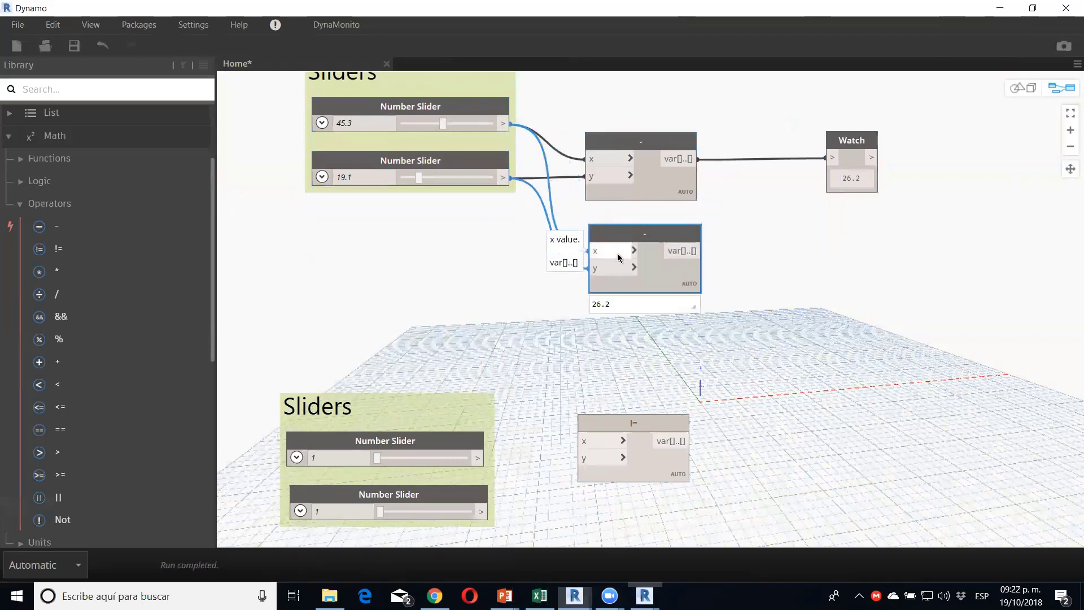
Step: Add String nodes 'Cosas' and 's' and wire them into the new subtract node's x and y
right_click(365, 245)
text(str)
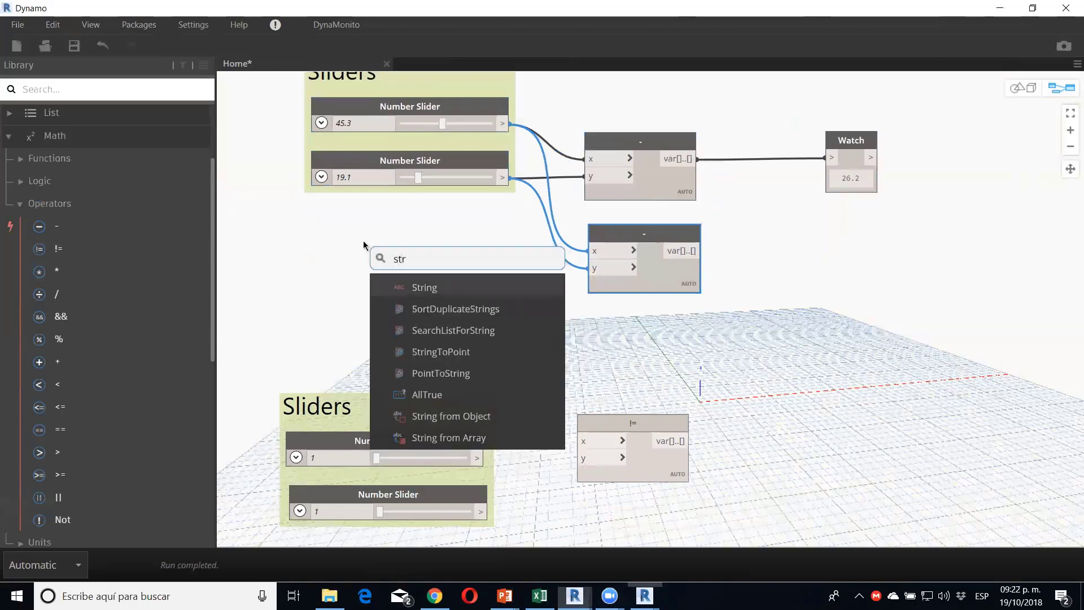
text(ings)
key(Return)
text(Cos)
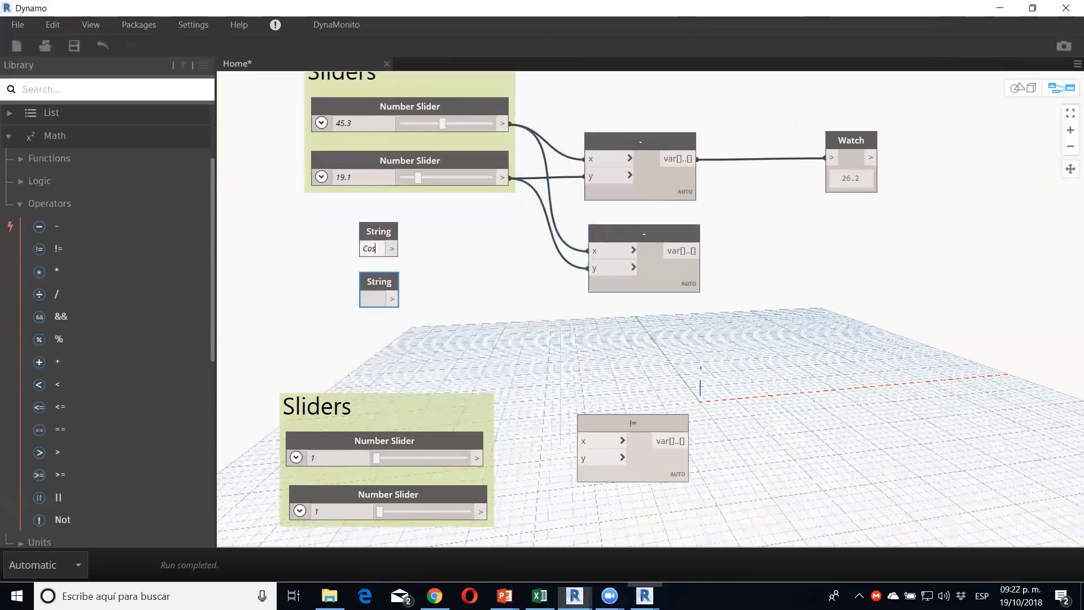
text(as)
text(s)
click(449, 293)
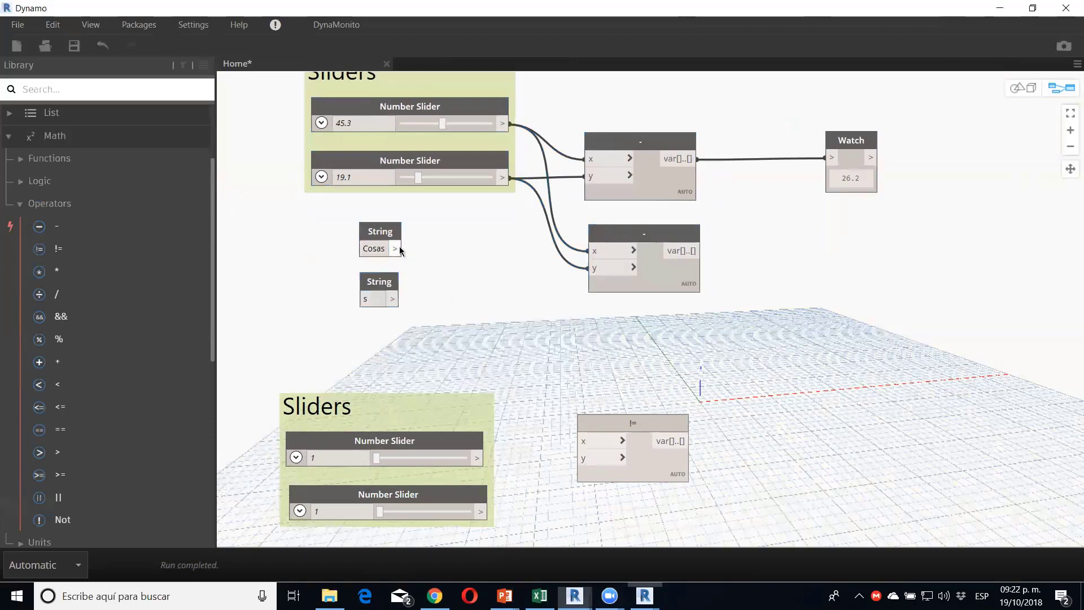
drag(400, 249, 590, 250)
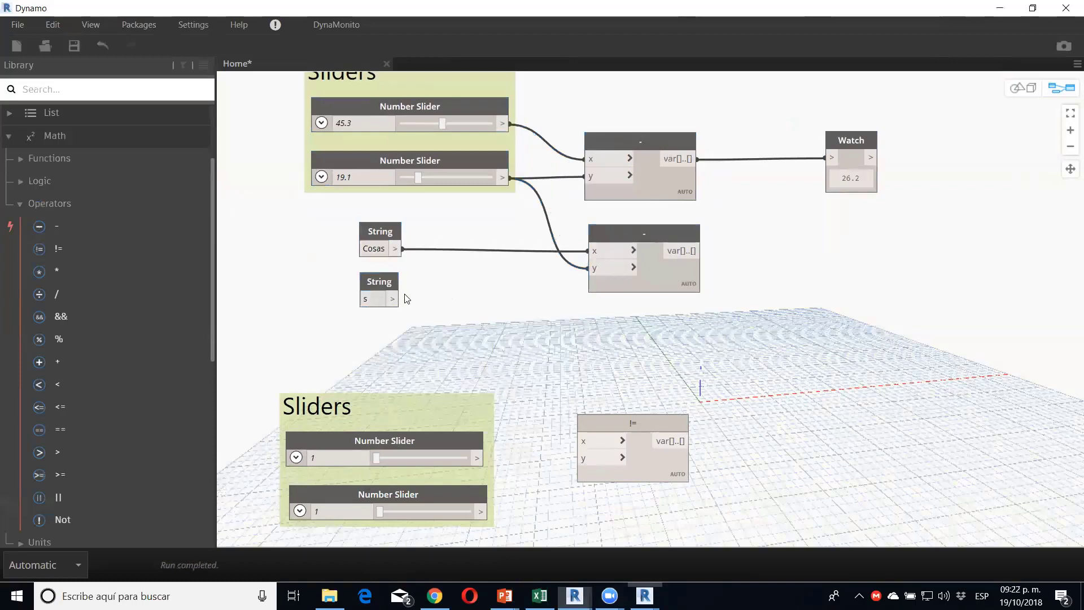
mouse_move(394, 298)
mouse_down()
mouse_move(595, 278)
mouse_move(591, 268)
mouse_up()
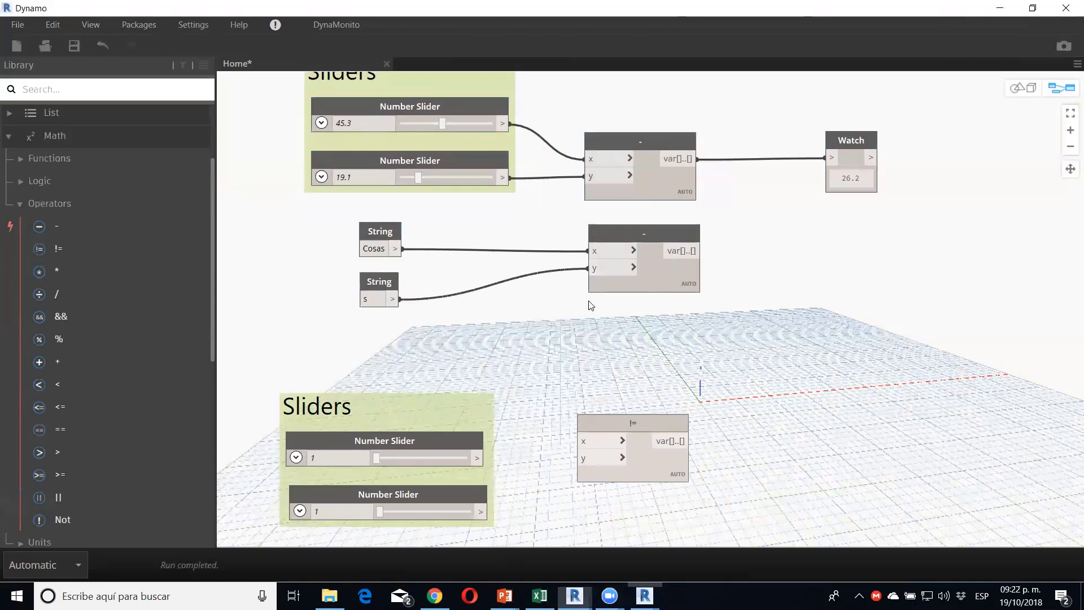
Step: Paste a second Watch node and connect the string subtraction result to it, showing null
middle_drag(590, 305, 444, 343)
click(703, 198)
key(ctrl+c)
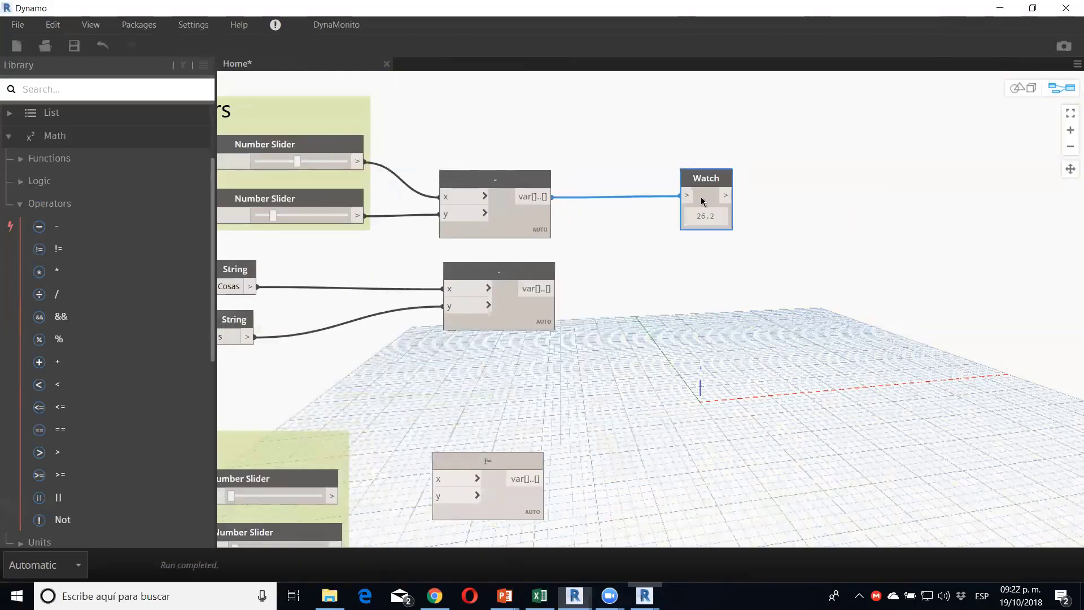
key(ctrl+v)
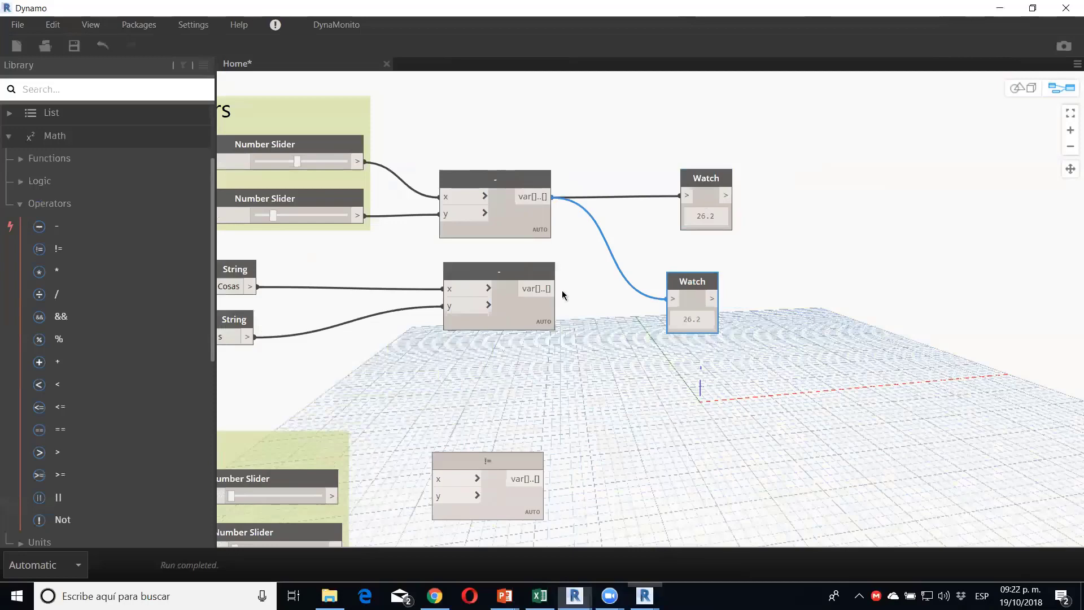
click(556, 289)
click(672, 298)
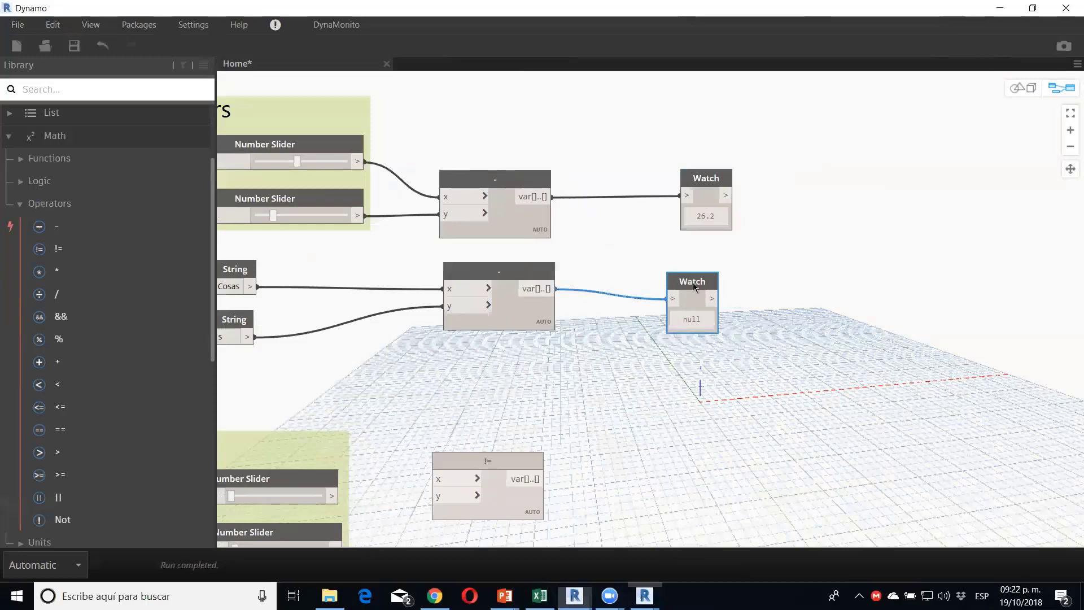
middle_drag(644, 331, 755, 353)
scroll(546, 357, up, 2)
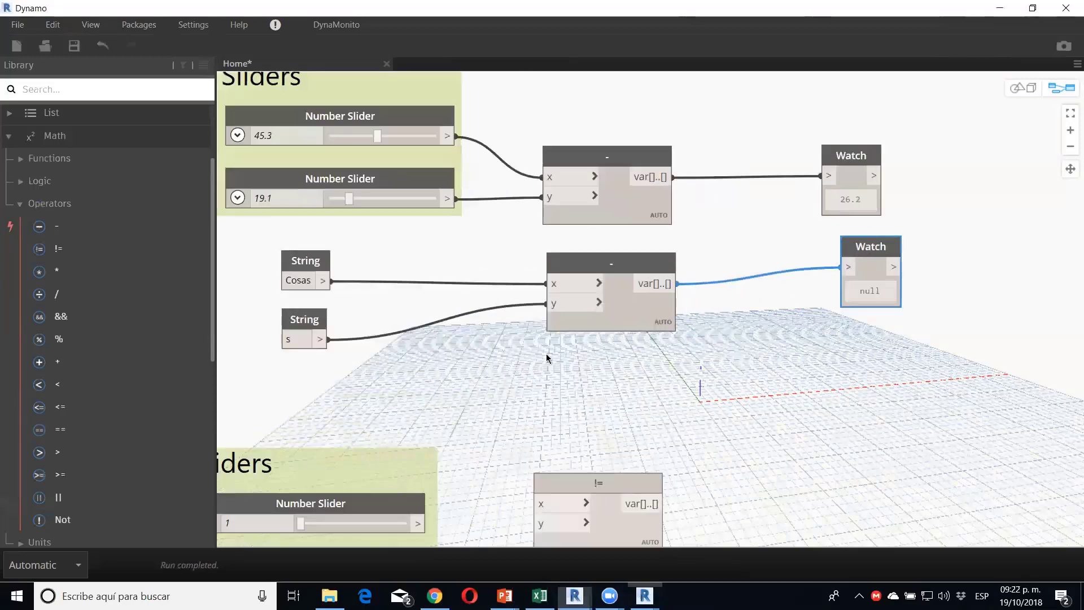
Step: Change the lower String node's value from 's' to 'C'
scroll(540, 353, down, 2)
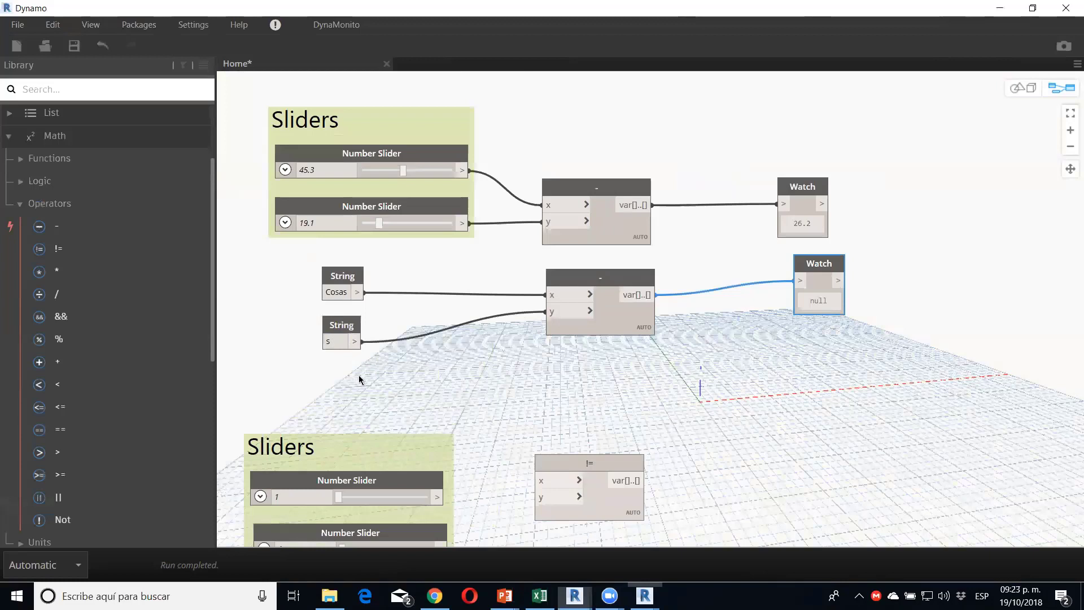
drag(339, 342, 280, 337)
text(C)
Step: Wire the two Number Sliders into the != node's x and y inputs
middle_drag(369, 405, 412, 245)
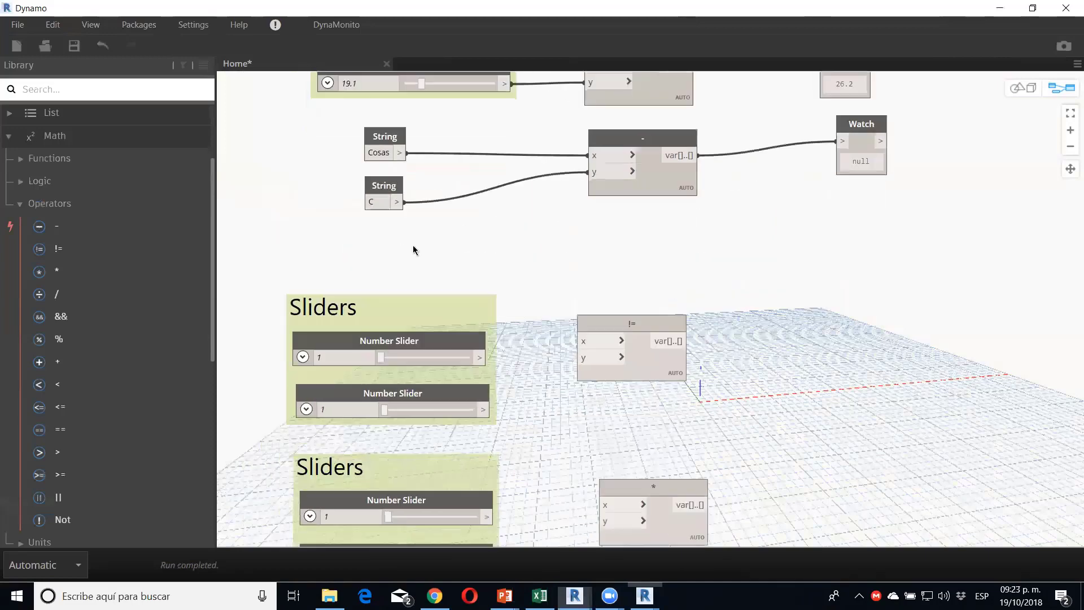
mouse_move(631, 305)
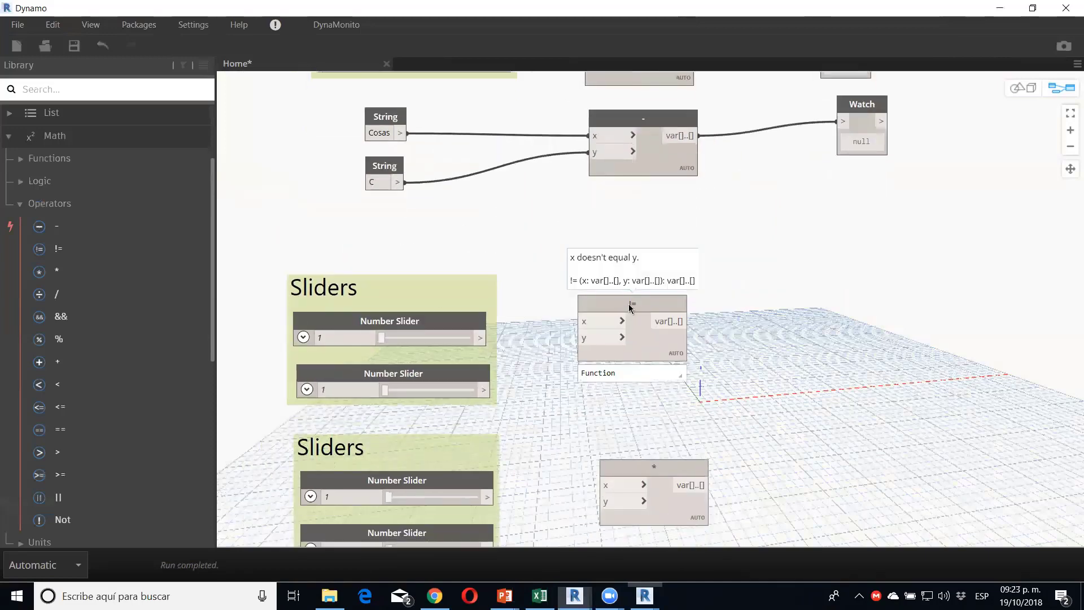
drag(394, 299, 387, 280)
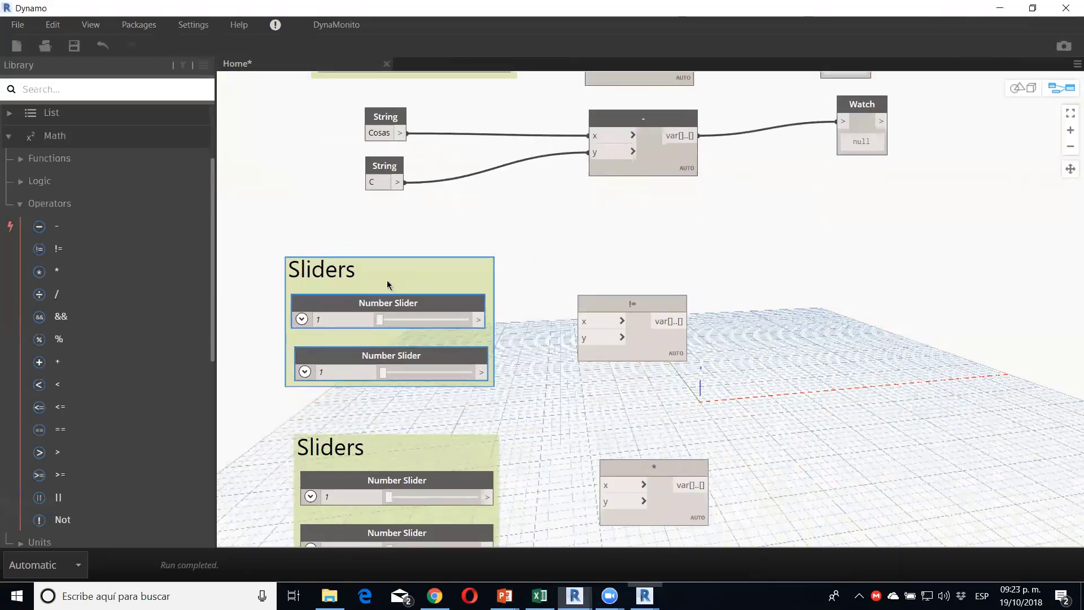
click(632, 303)
drag(632, 288, 637, 287)
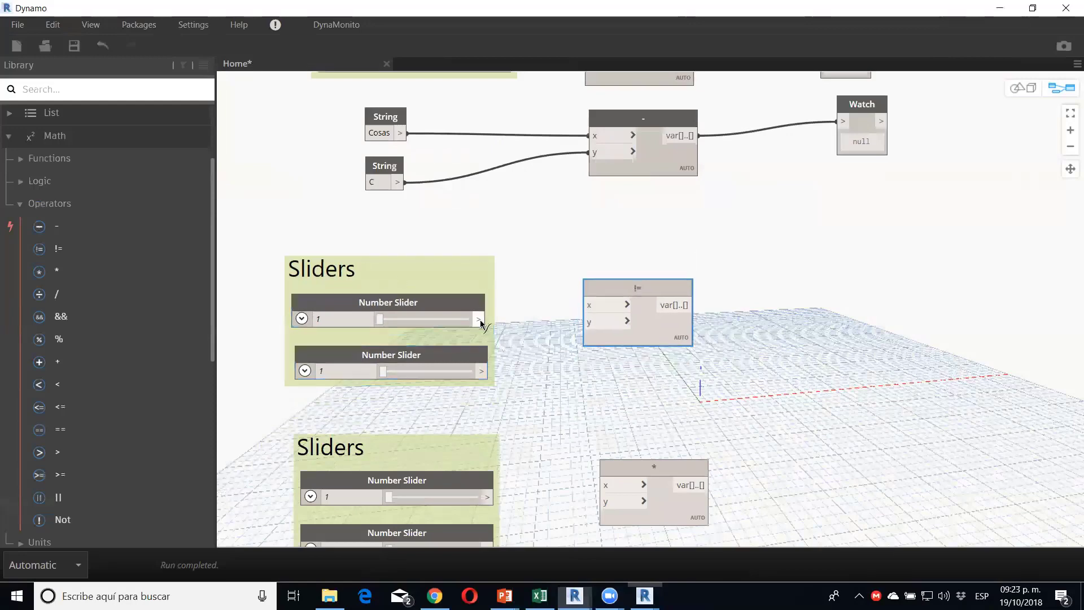
drag(480, 319, 584, 304)
click(588, 322)
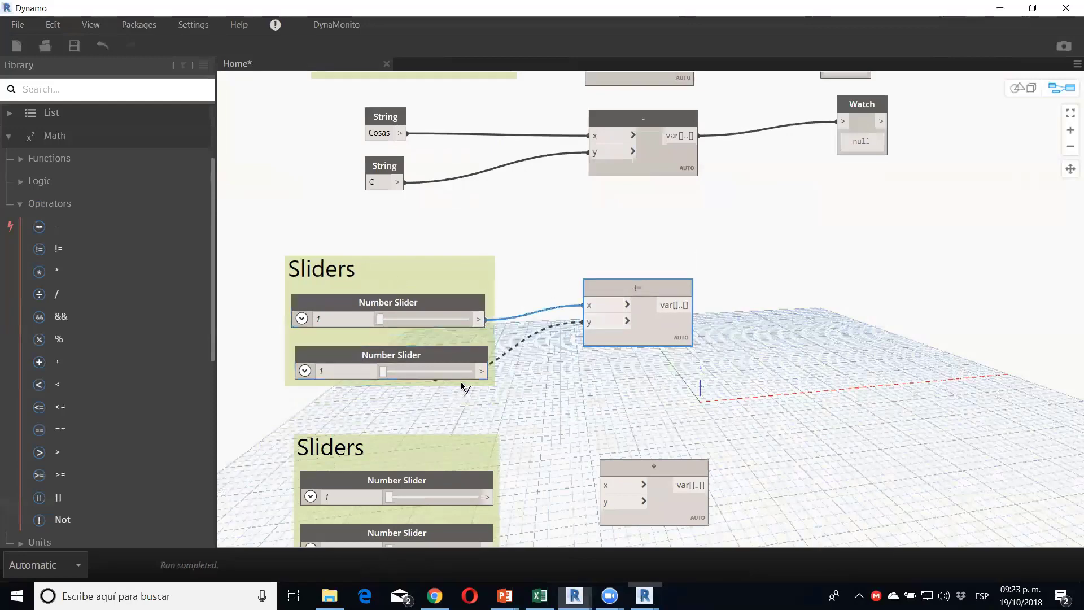
click(488, 371)
Step: Copy a Watch node beside the != node and connect the != output to it
click(862, 104)
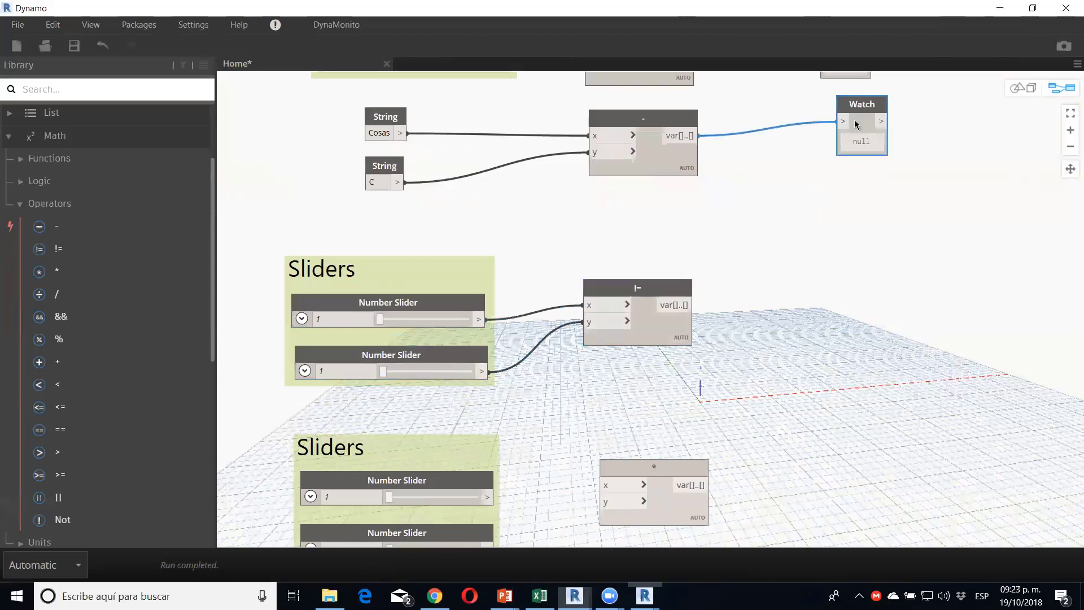
key(ctrl+c)
key(ctrl+v)
mouse_move(908, 128)
mouse_down()
mouse_move(806, 309)
mouse_move(837, 284)
mouse_up()
click(693, 306)
click(805, 315)
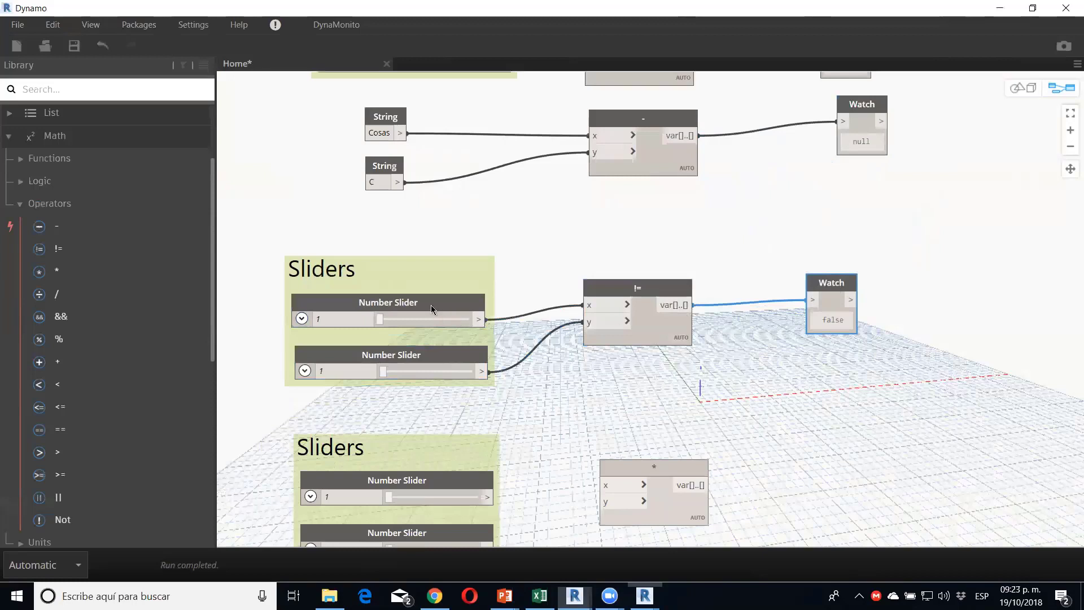
Step: Set the second slider to 20.6 so the != Watch reads true, tidying node positions
drag(430, 273, 432, 247)
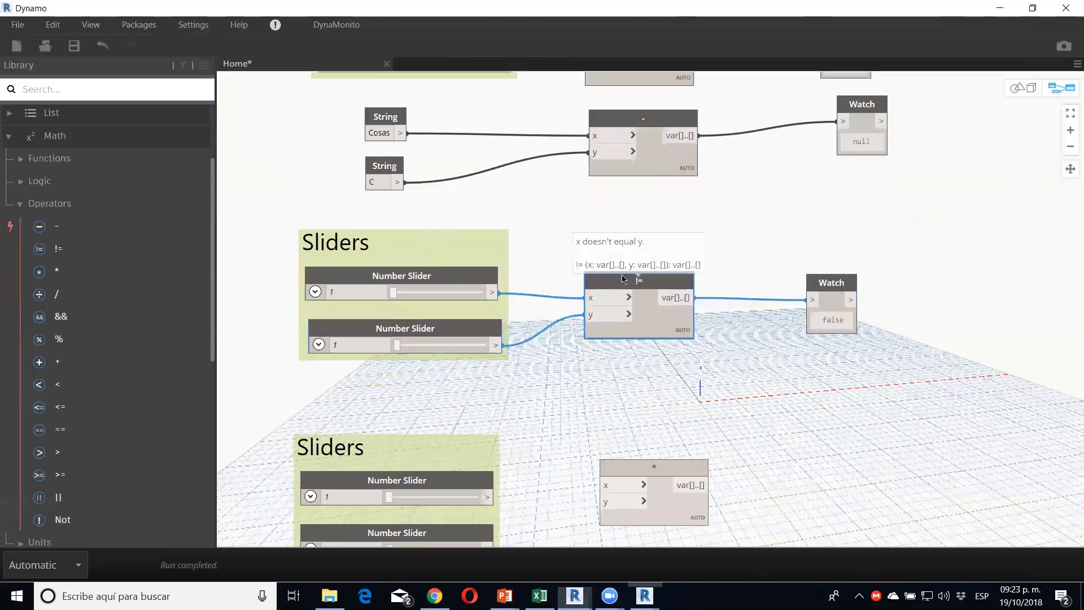
drag(608, 293, 621, 250)
drag(810, 283, 820, 268)
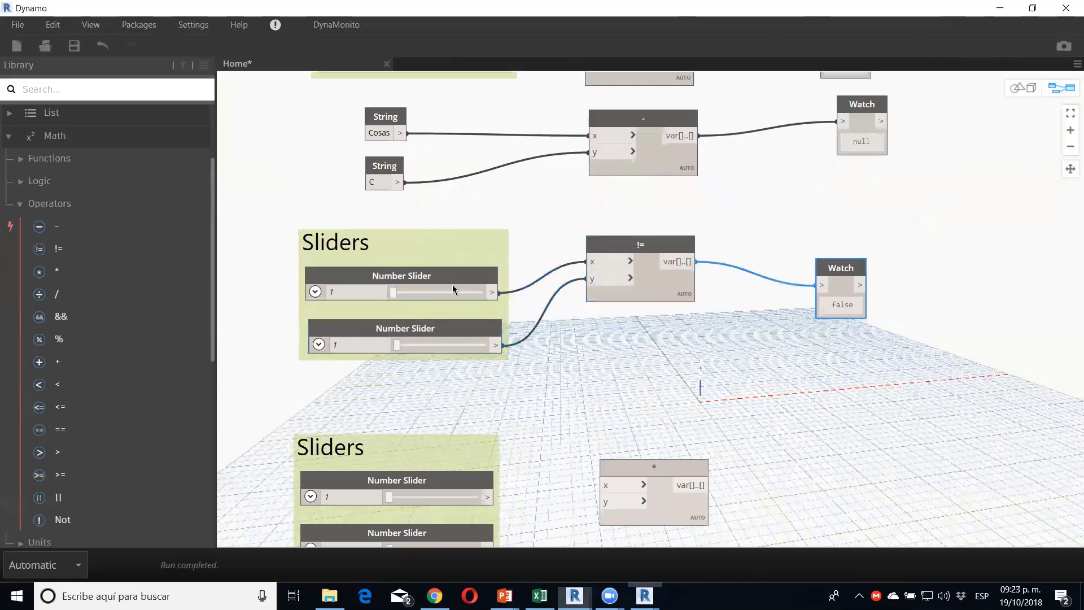
click(415, 346)
drag(405, 246, 408, 224)
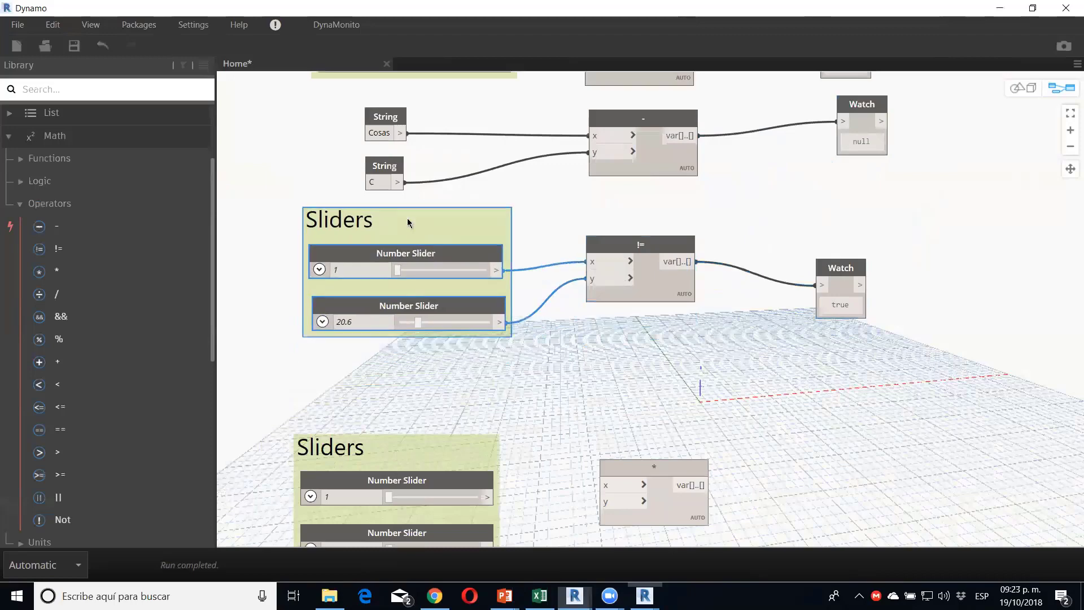
scroll(429, 328, down, 2)
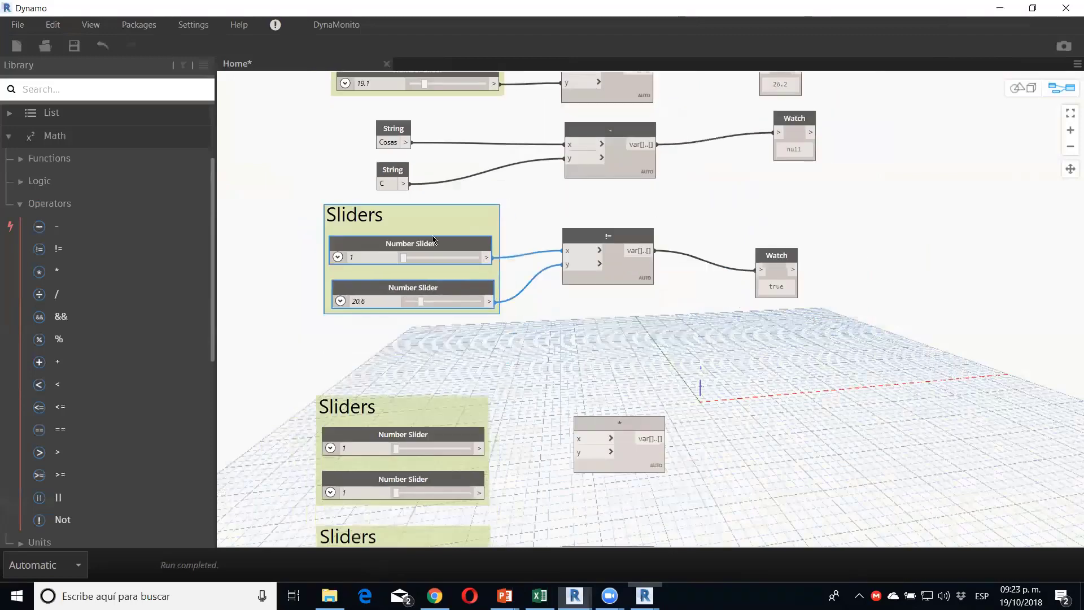
scroll(401, 314, down, 2)
scroll(552, 336, down, 1)
scroll(595, 212, down, 2)
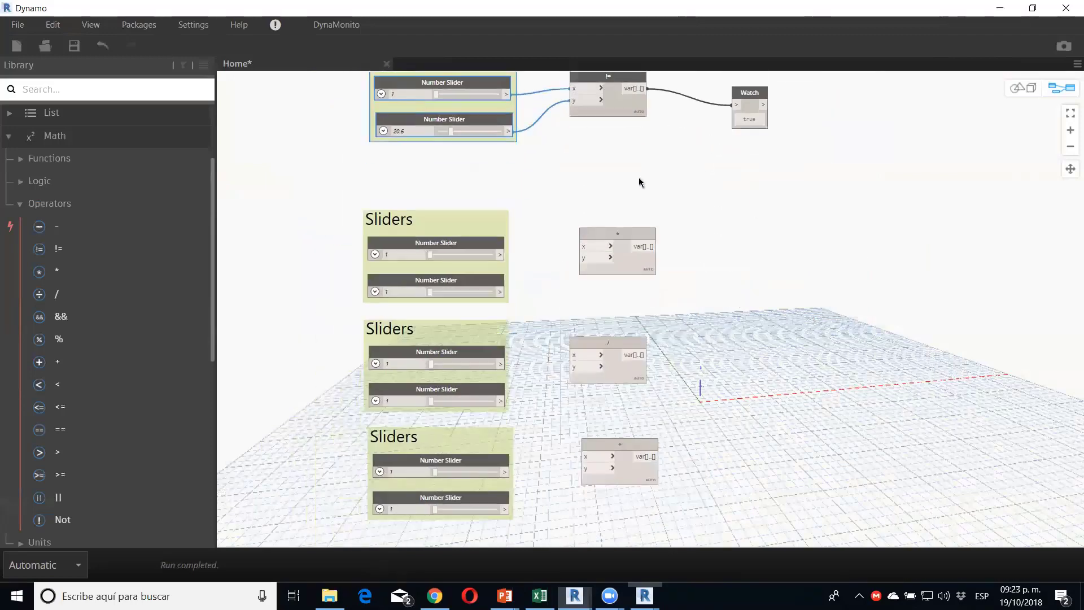
Step: Move the lower slider groups and operator nodes further down to make room
mouse_move(640, 179)
mouse_down()
mouse_move(335, 369)
mouse_move(353, 485)
mouse_move(344, 302)
mouse_move(341, 452)
mouse_move(350, 285)
mouse_move(342, 516)
mouse_move(314, 515)
mouse_up()
scroll(378, 400, up, 5)
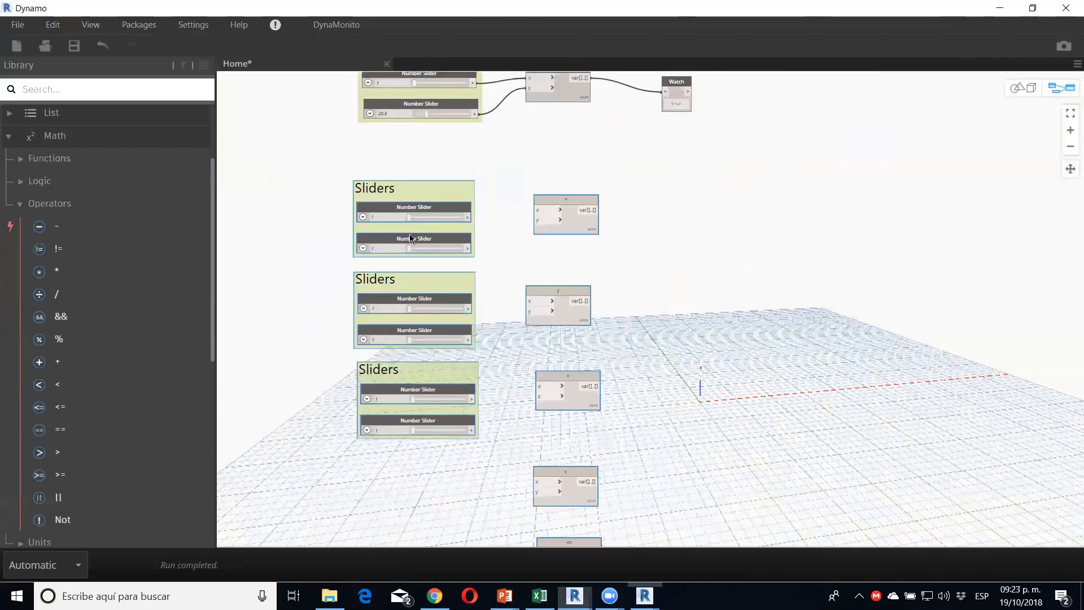
drag(424, 251, 425, 290)
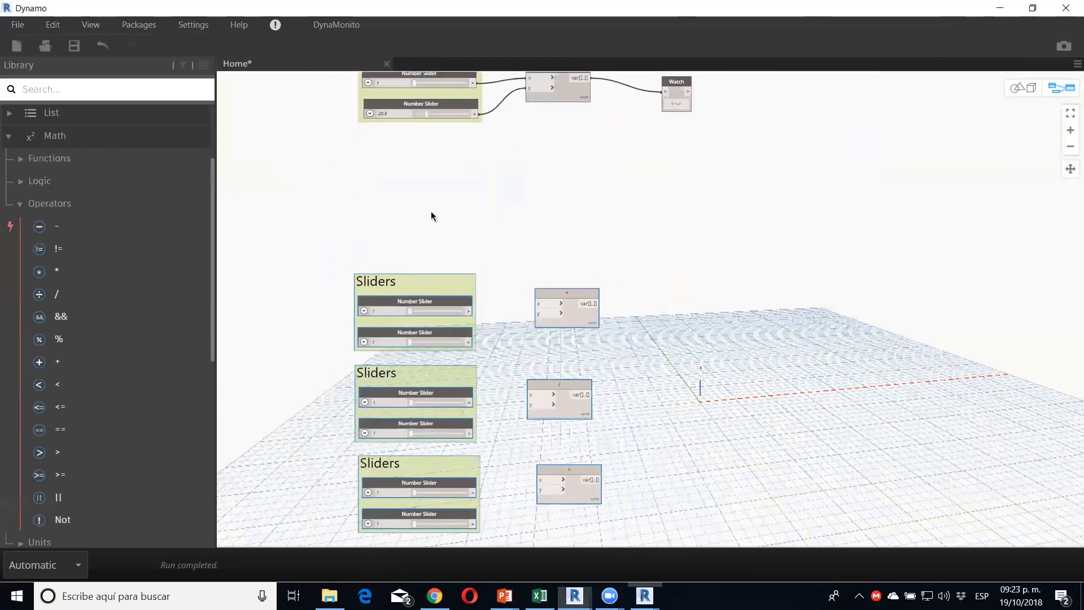
scroll(519, 269, up, 3)
scroll(519, 269, up, 2)
scroll(531, 265, up, 2)
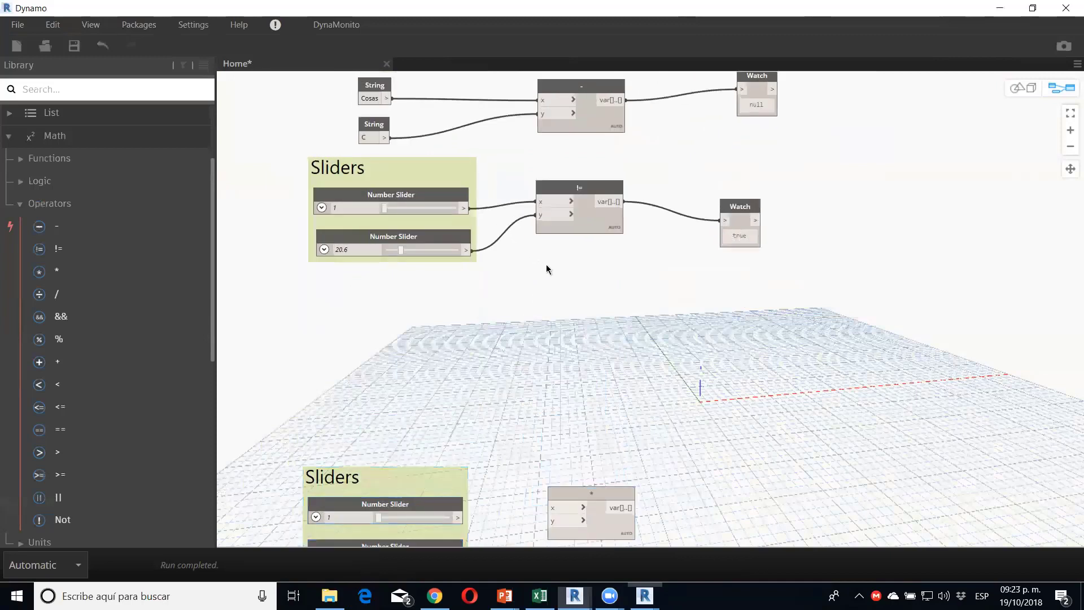
Step: Duplicate the != node and place the copy below the original
click(588, 228)
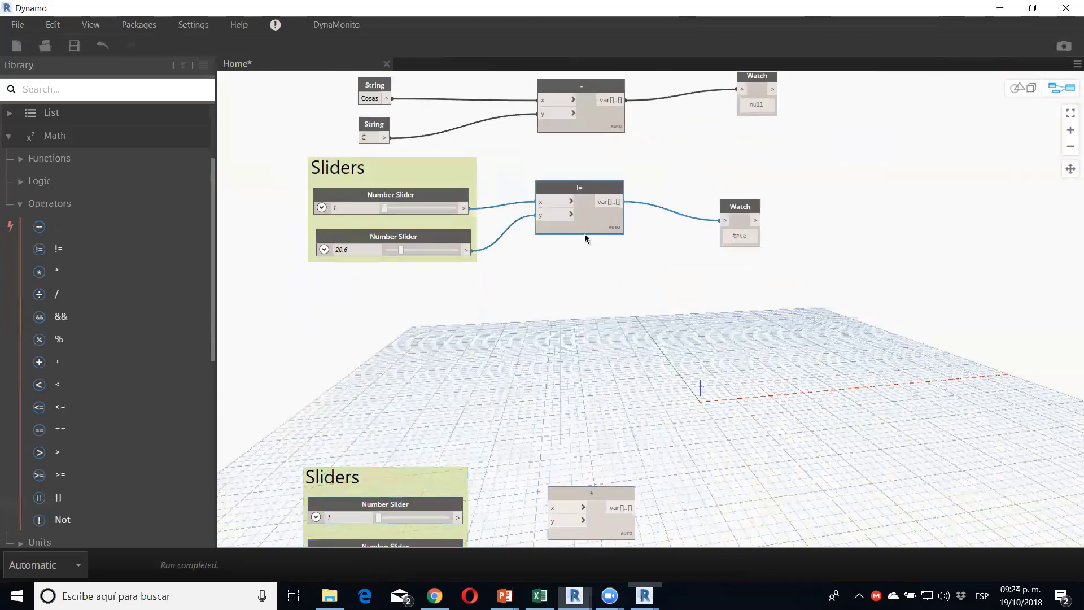
key(ctrl+c)
key(ctrl+v)
drag(652, 206, 567, 304)
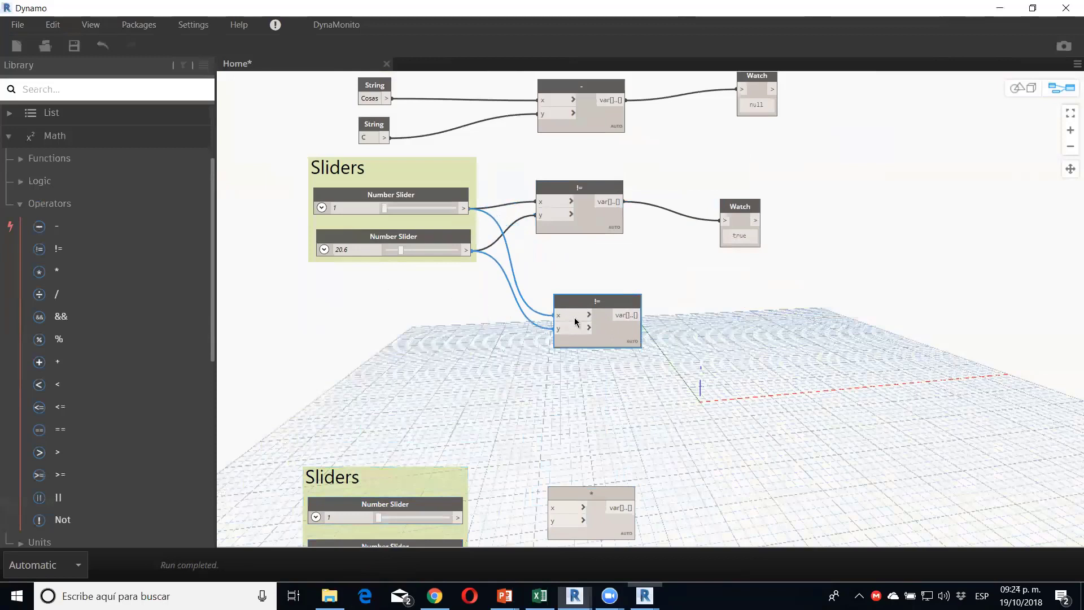
Step: Add a copied Watch node connected to the lower != node's output
click(746, 211)
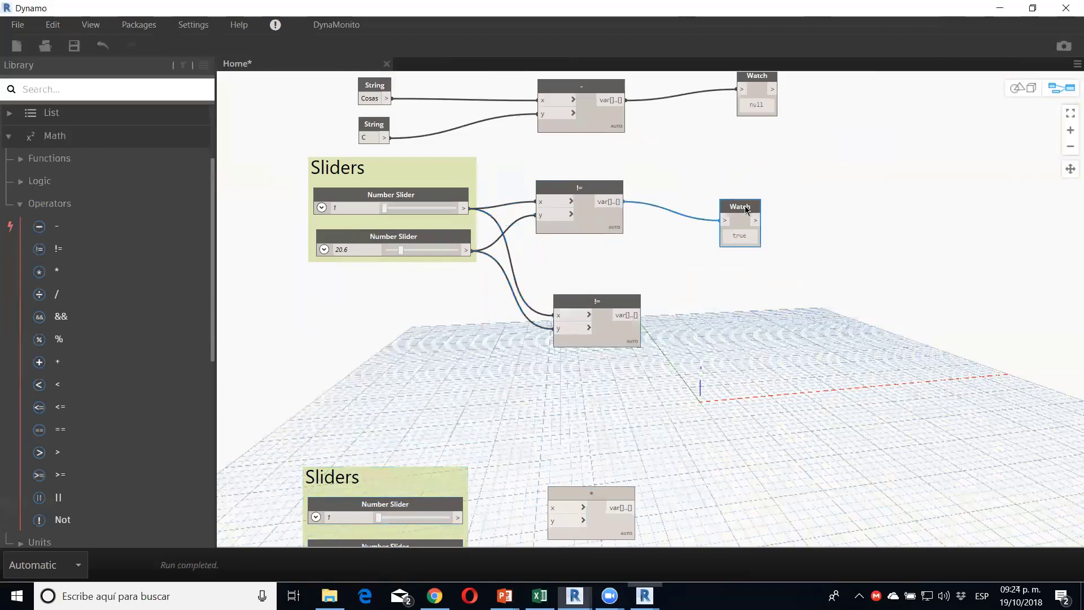
key(ctrl+c)
key(ctrl+v)
drag(790, 233, 719, 310)
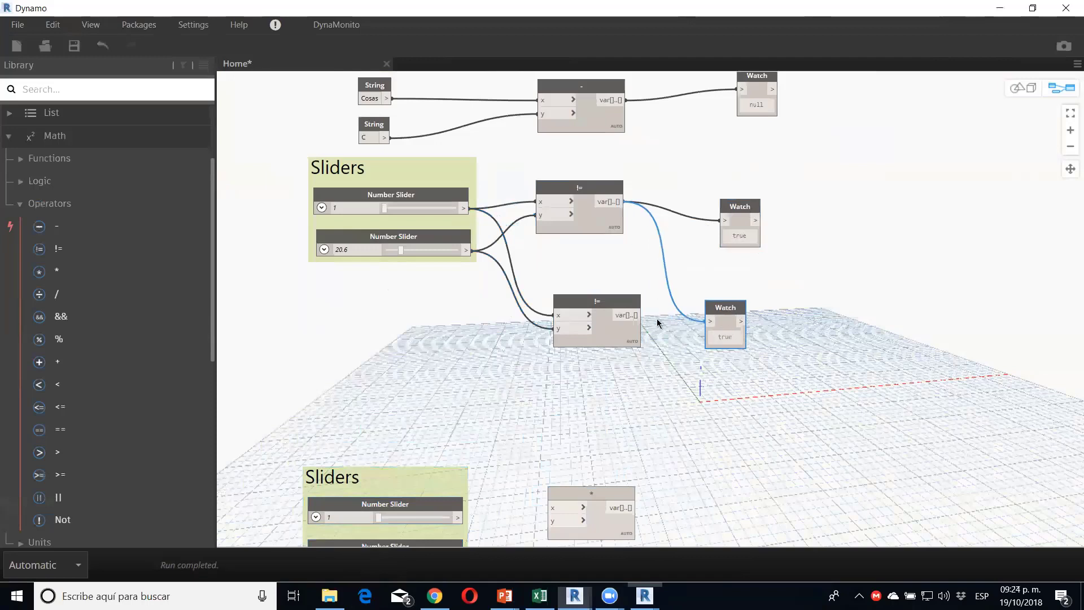
drag(631, 315, 709, 321)
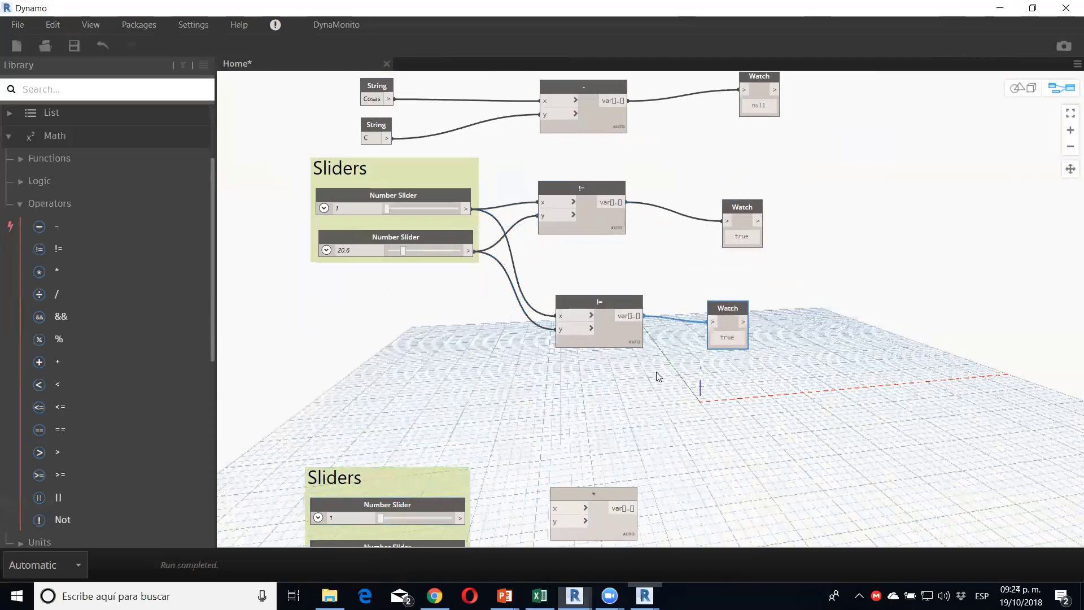
middle_drag(593, 340, 688, 345)
Step: Copy both String nodes and place the copies below the Sliders group
drag(485, 153, 444, 89)
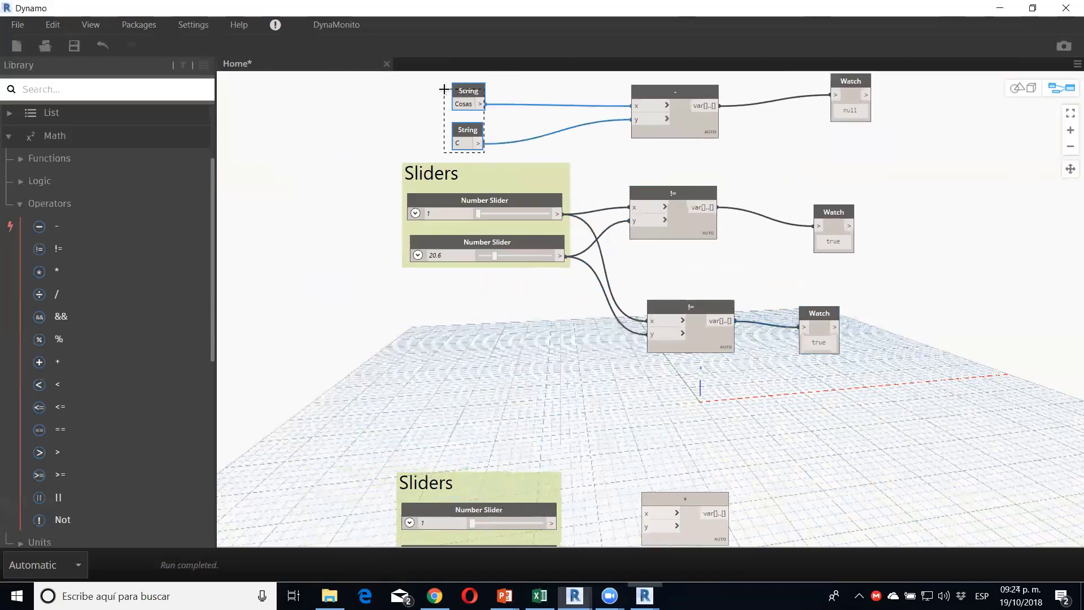
key(ctrl+c)
key(ctrl+v)
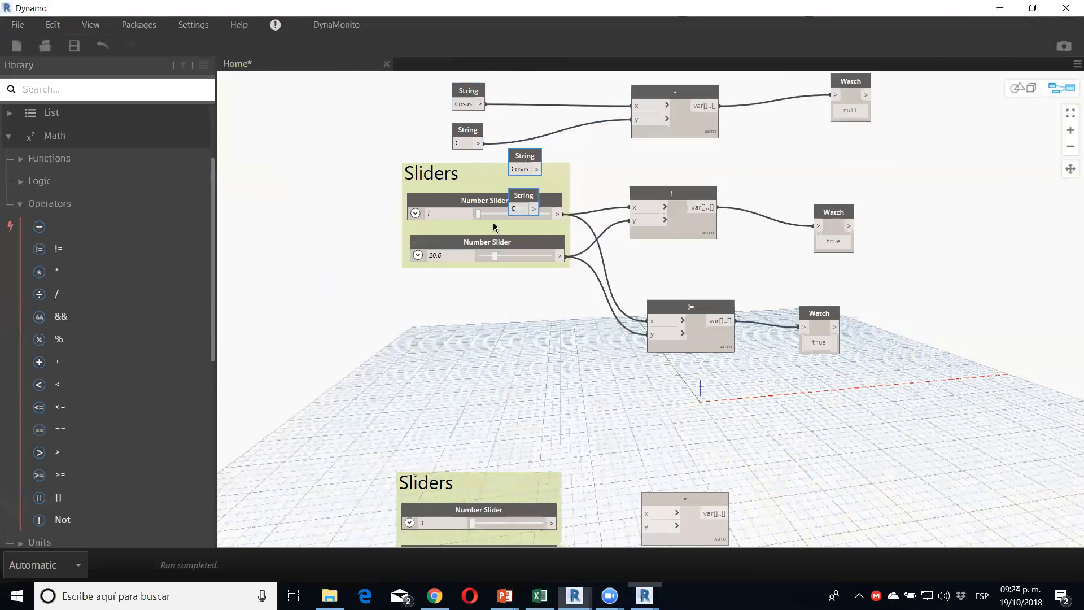
drag(527, 157, 475, 296)
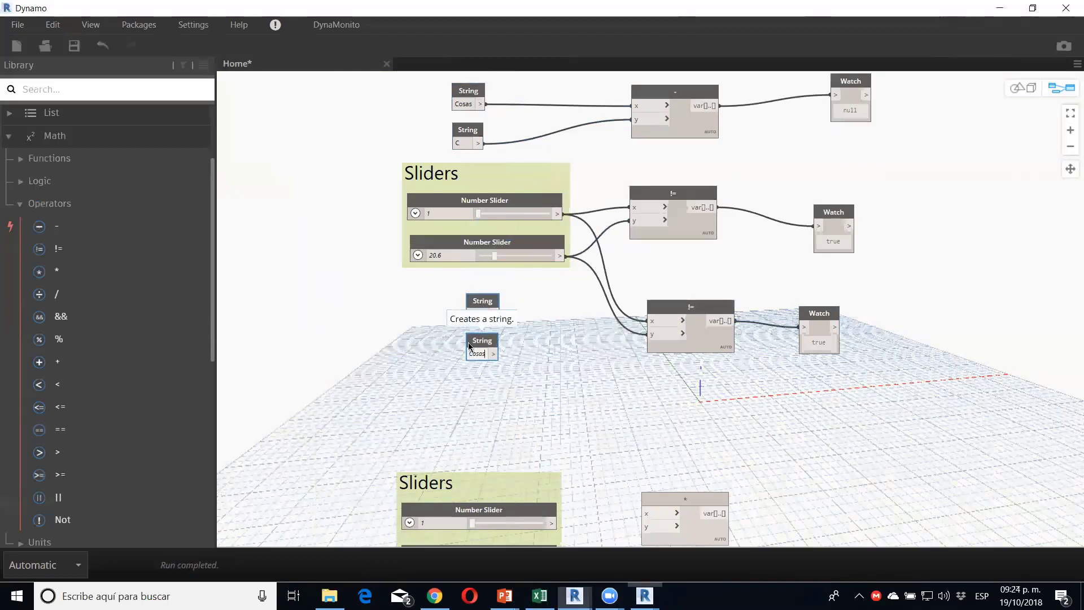
click(440, 337)
Step: Wire the copied Strings into the lower != node's x and y, replacing the slider wire
click(495, 313)
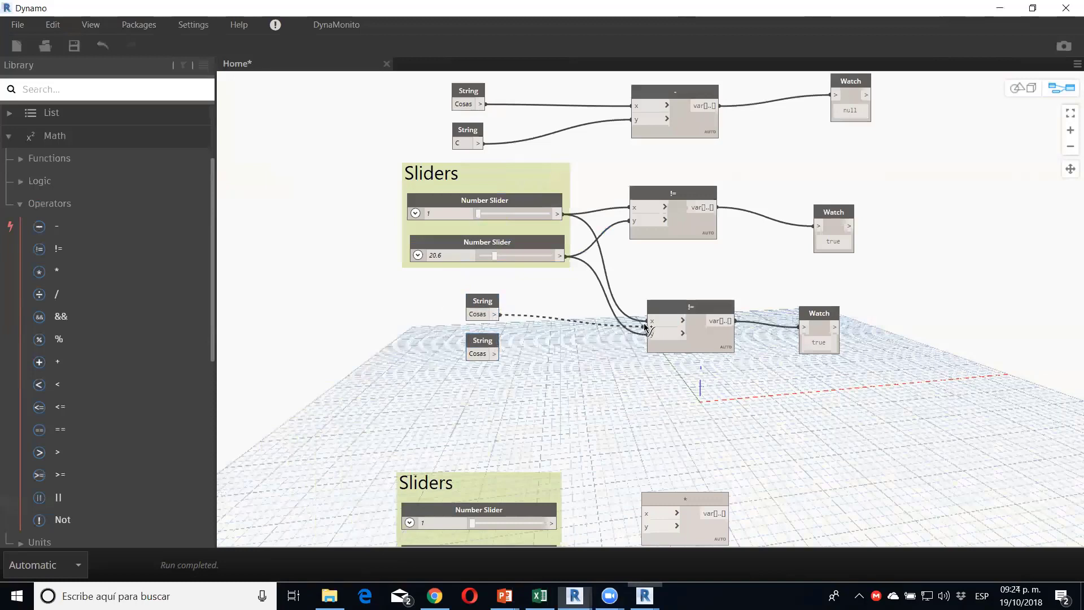
click(649, 321)
click(650, 334)
click(528, 354)
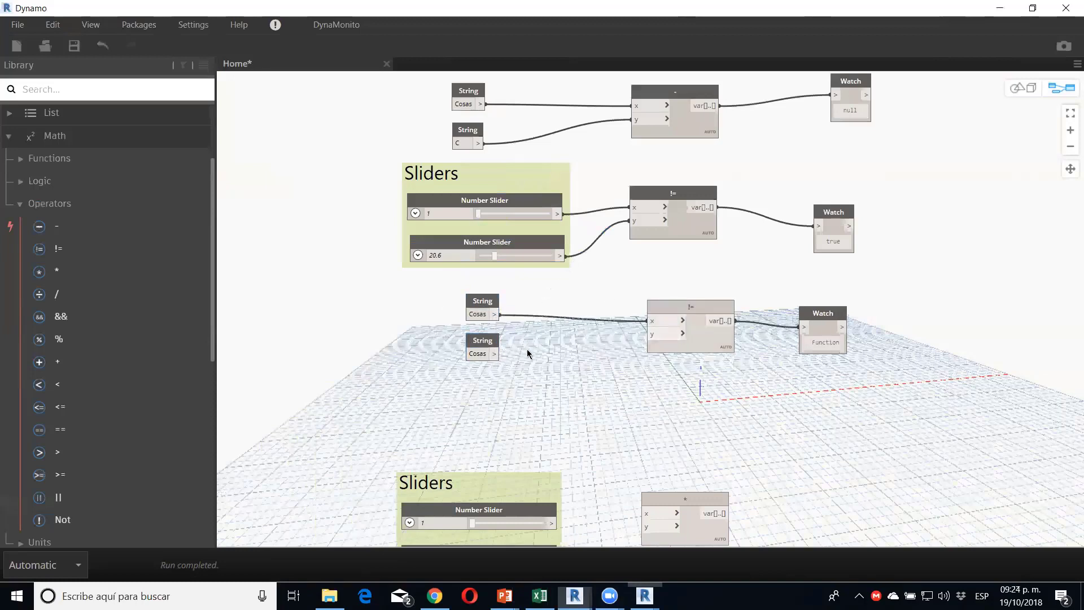
click(494, 353)
click(649, 333)
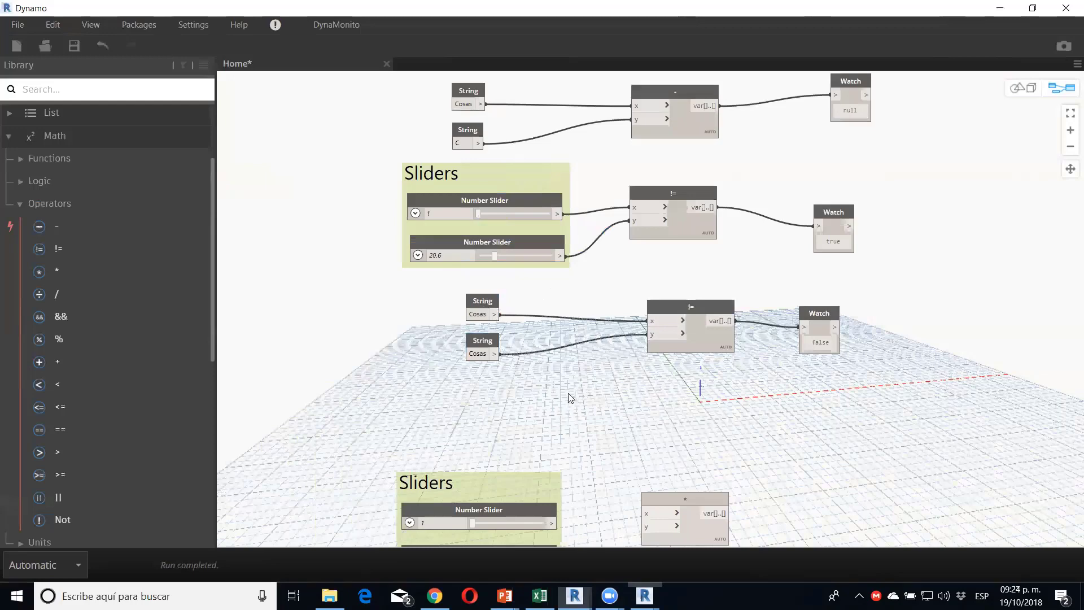
middle_drag(569, 398, 508, 310)
scroll(508, 308, up, 5)
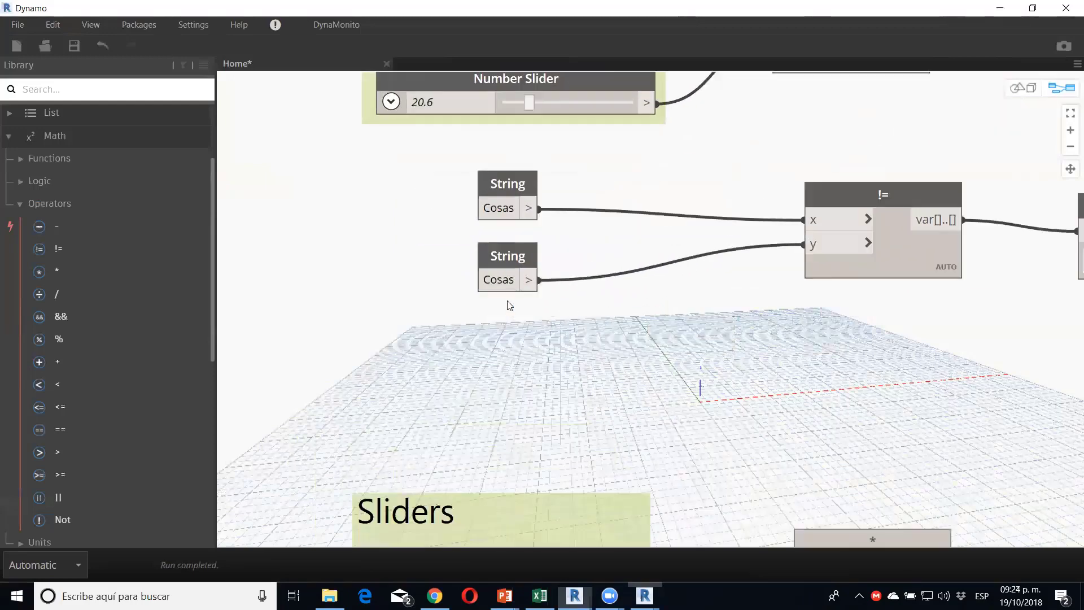
scroll(519, 308, down, 2)
Step: Edit the lower copied String from 'Cosas' to 'Cosa' so its Watch reads true
click(489, 257)
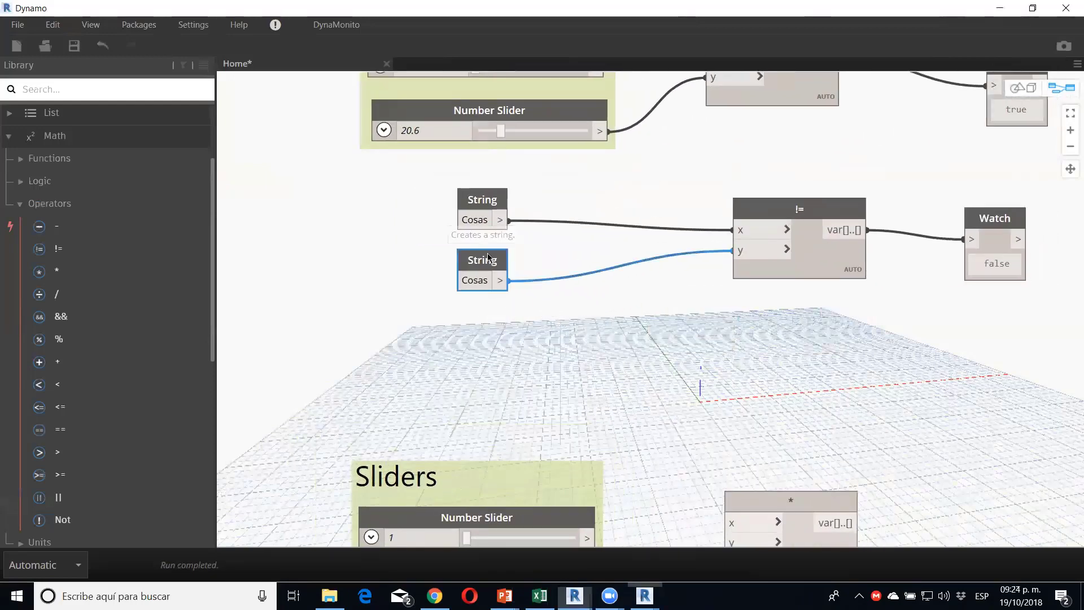
drag(489, 257, 488, 250)
double_click(484, 273)
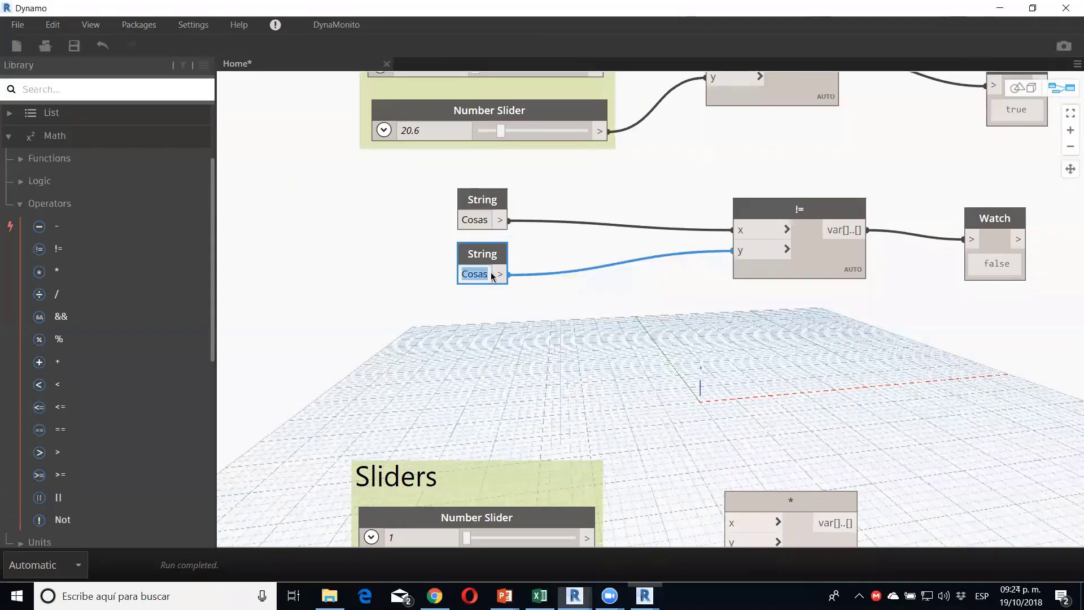
click(484, 274)
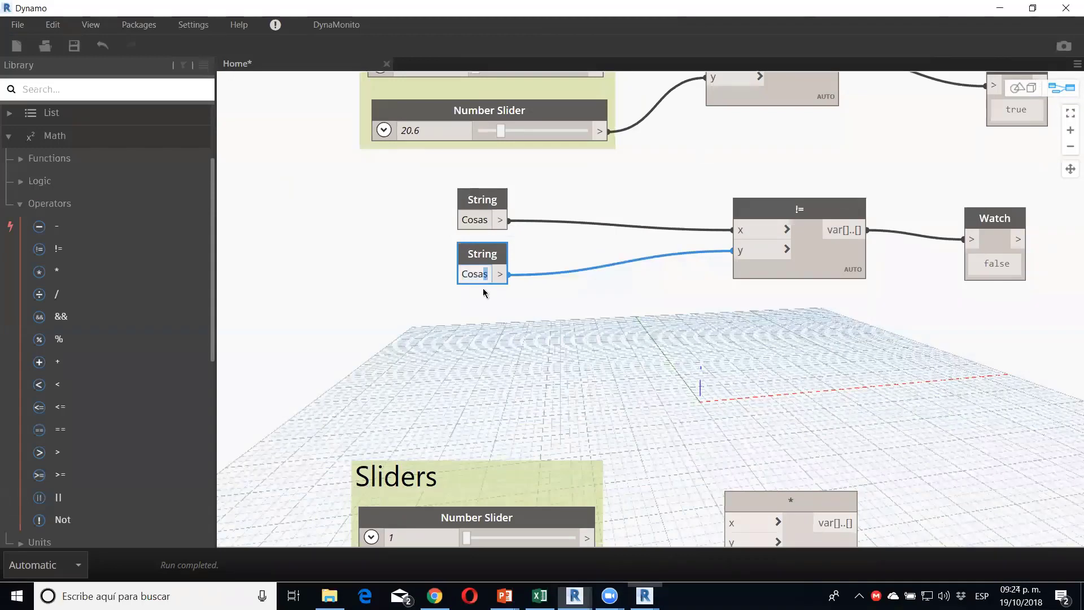
key(BackSpace)
click(473, 337)
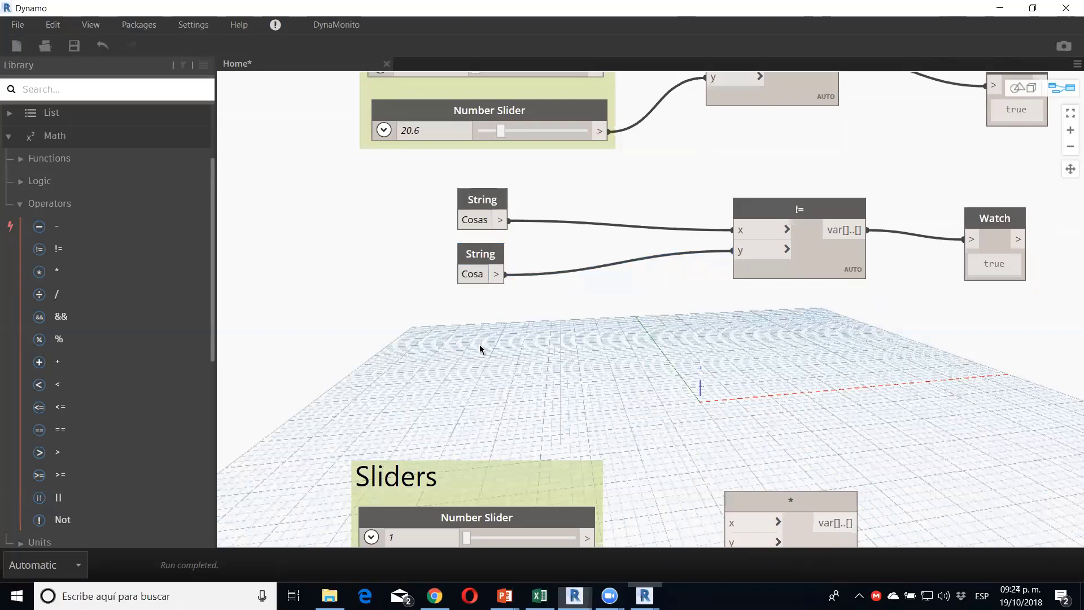
Step: Nudge the Sliders group and the * node slightly higher
scroll(422, 315, down, 2)
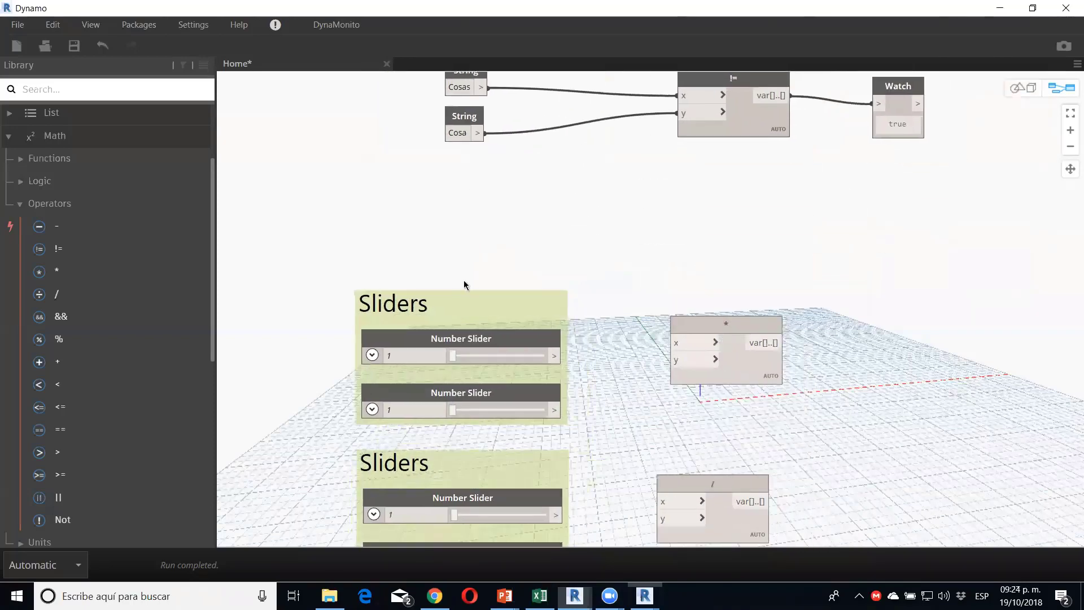
drag(475, 326, 478, 309)
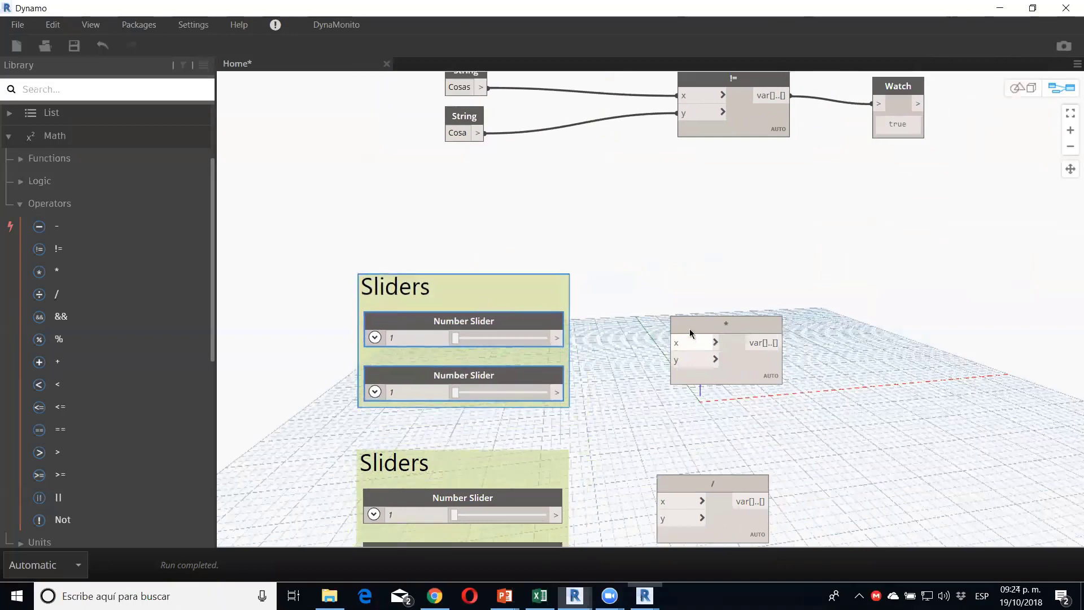
mouse_move(690, 329)
mouse_down()
mouse_move(730, 312)
mouse_move(690, 326)
mouse_up()
Step: Reconnect the Cosas and Cosa strings to the != node's x and y inputs
mouse_move(722, 112)
mouse_down()
mouse_move(668, 178)
mouse_move(683, 96)
mouse_up()
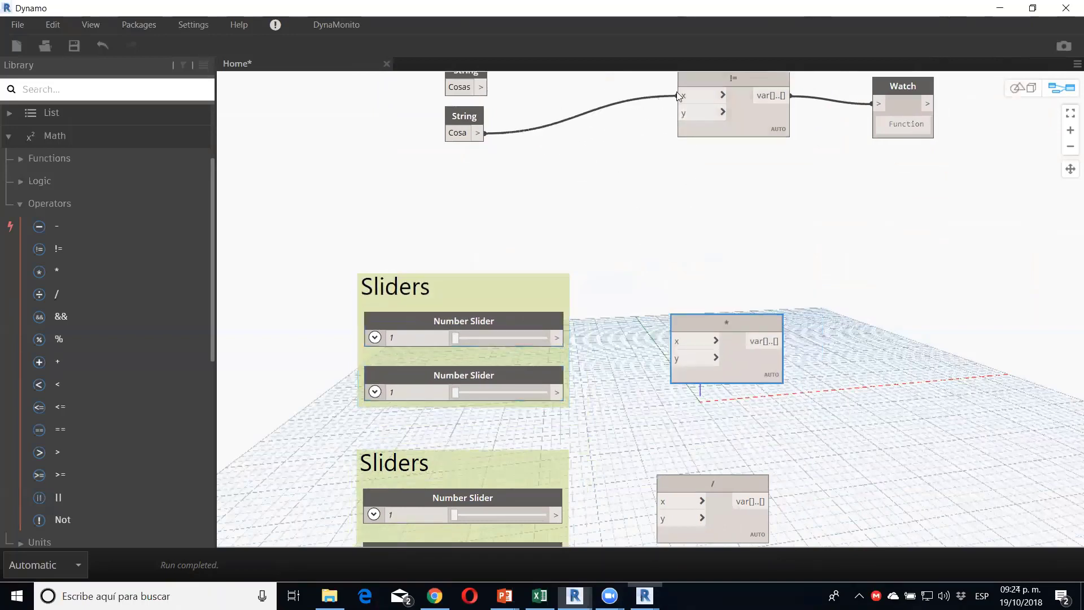
drag(678, 96, 685, 113)
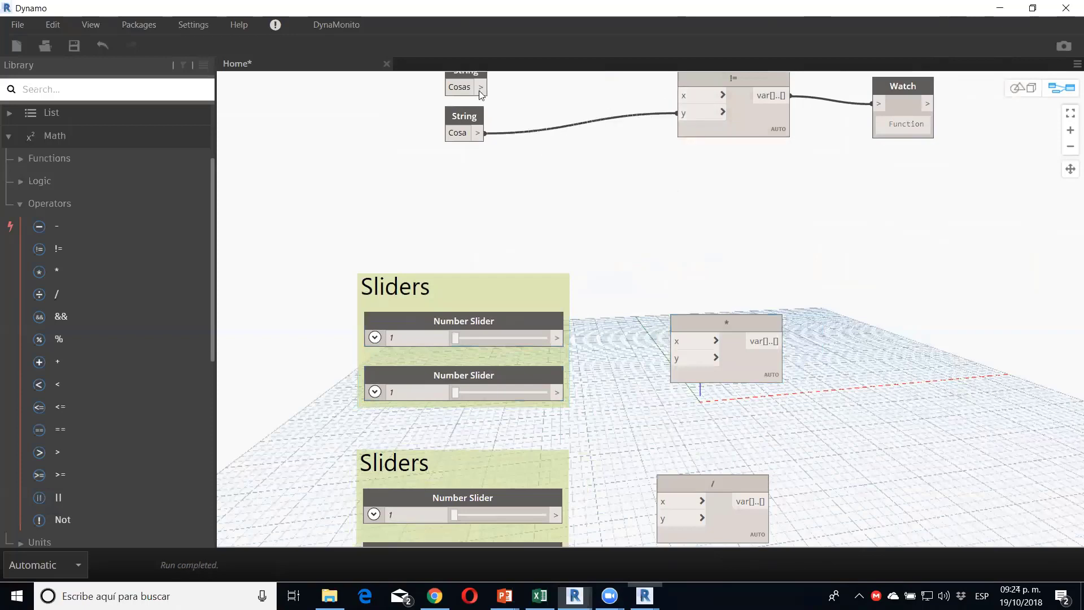
drag(481, 87, 677, 96)
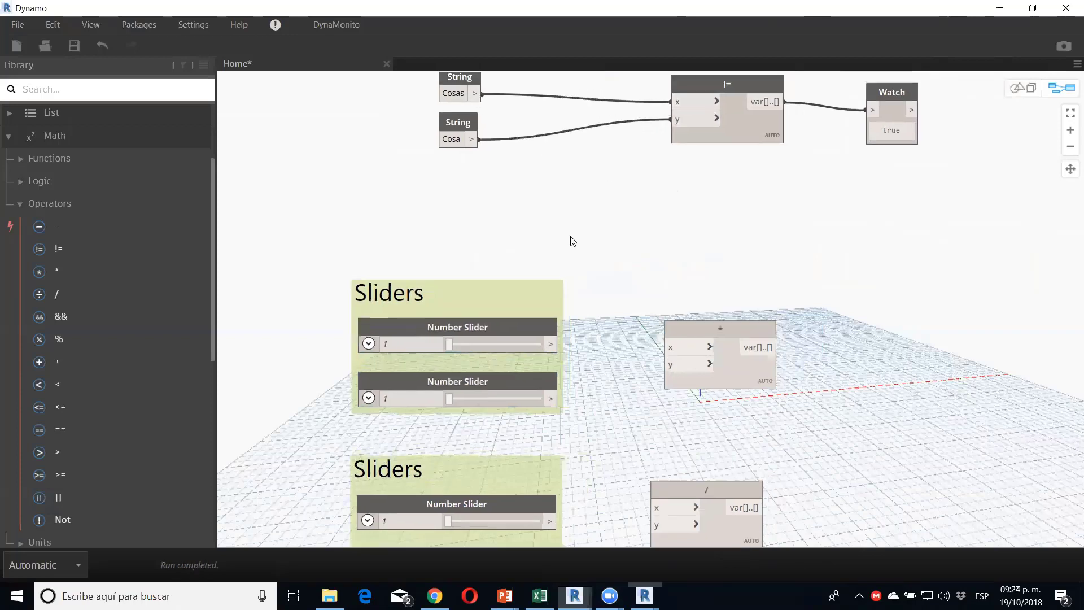
scroll(581, 226, up, 5)
Step: Add a 'No es igual' note above the string != node
key(ctrl+w)
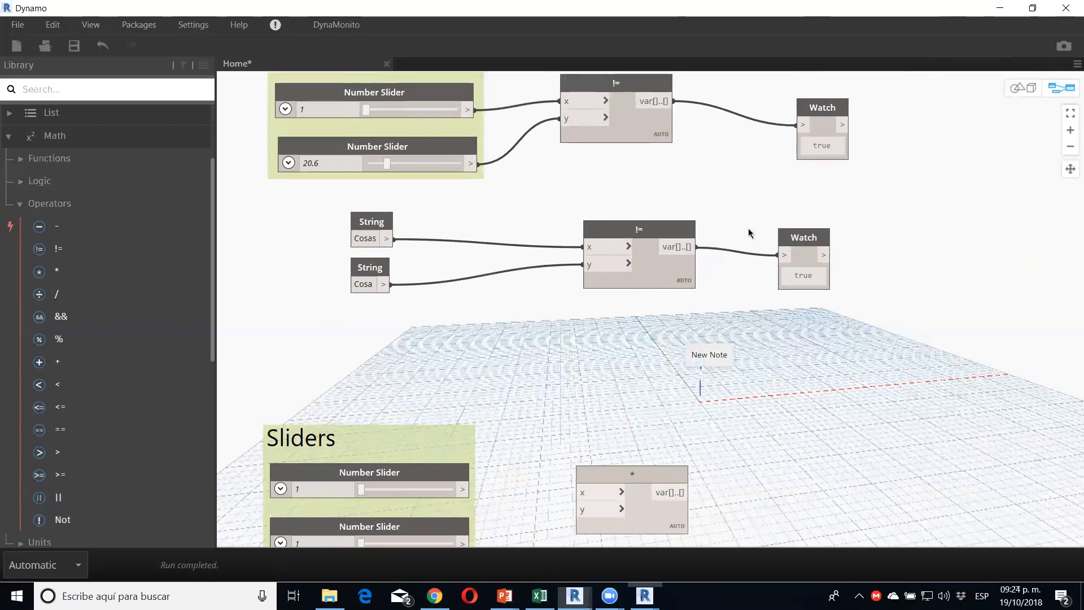
drag(698, 354, 634, 204)
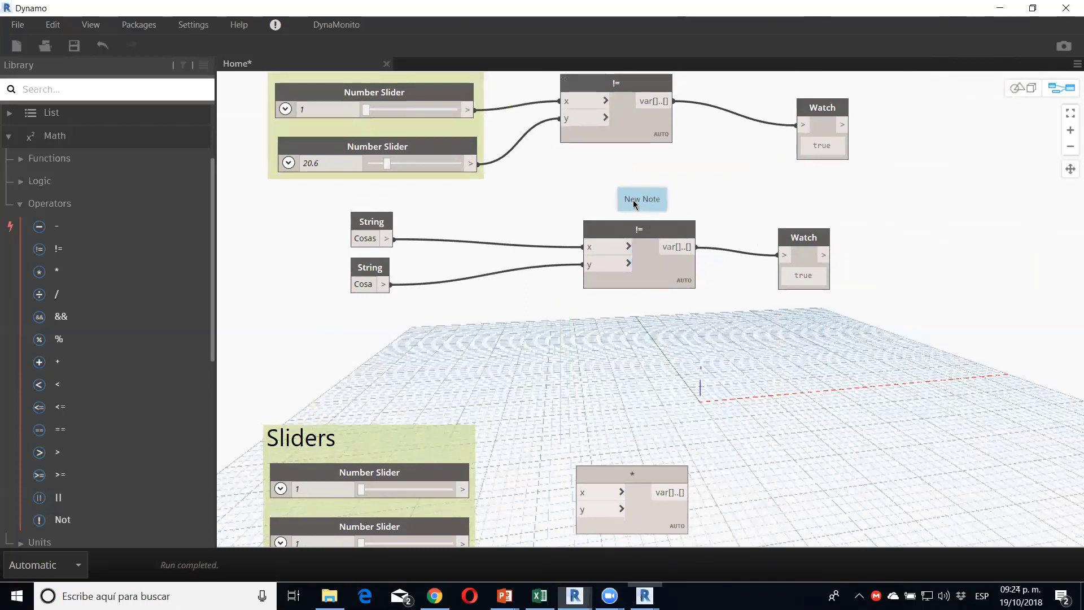
double_click(635, 201)
text(No )
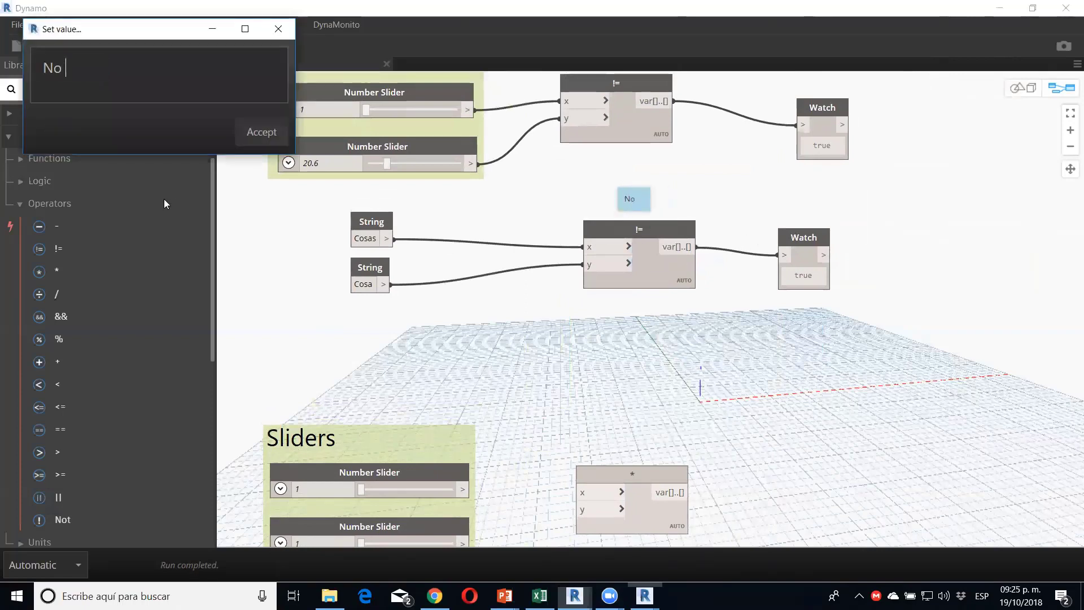
text(es igual)
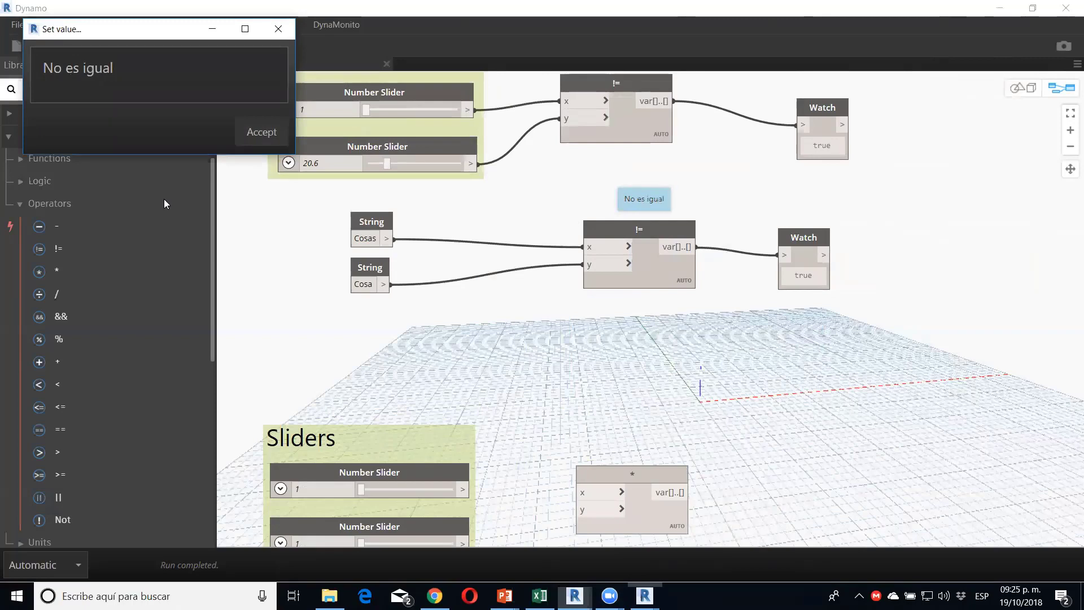
Step: Move the * node and the Sliders group further up beside it
middle_drag(684, 179, 610, 273)
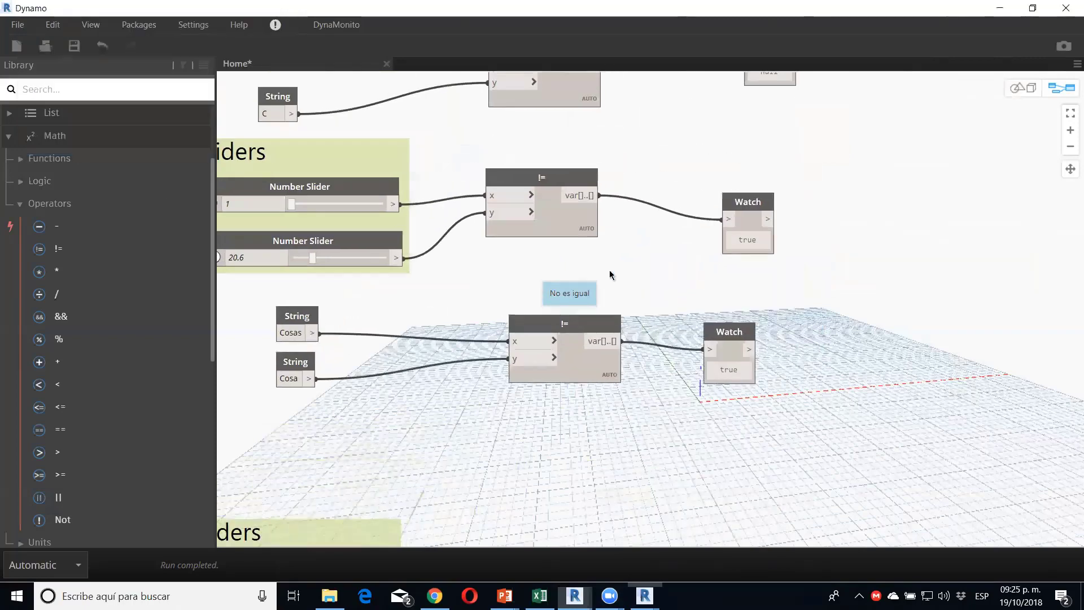
middle_drag(565, 395, 532, 485)
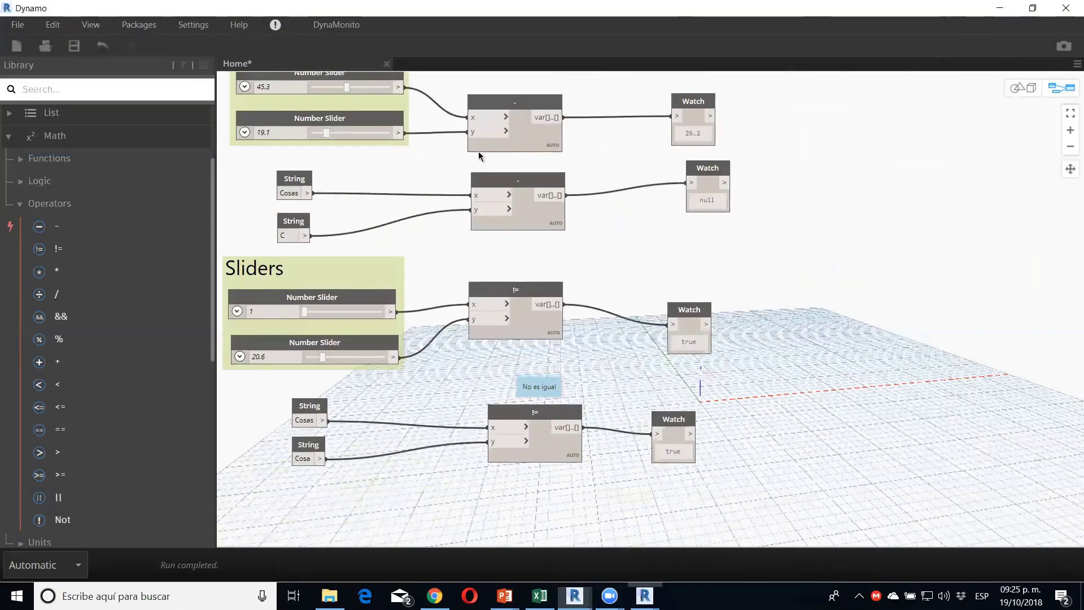
middle_drag(479, 152, 527, 327)
middle_drag(526, 367, 527, 169)
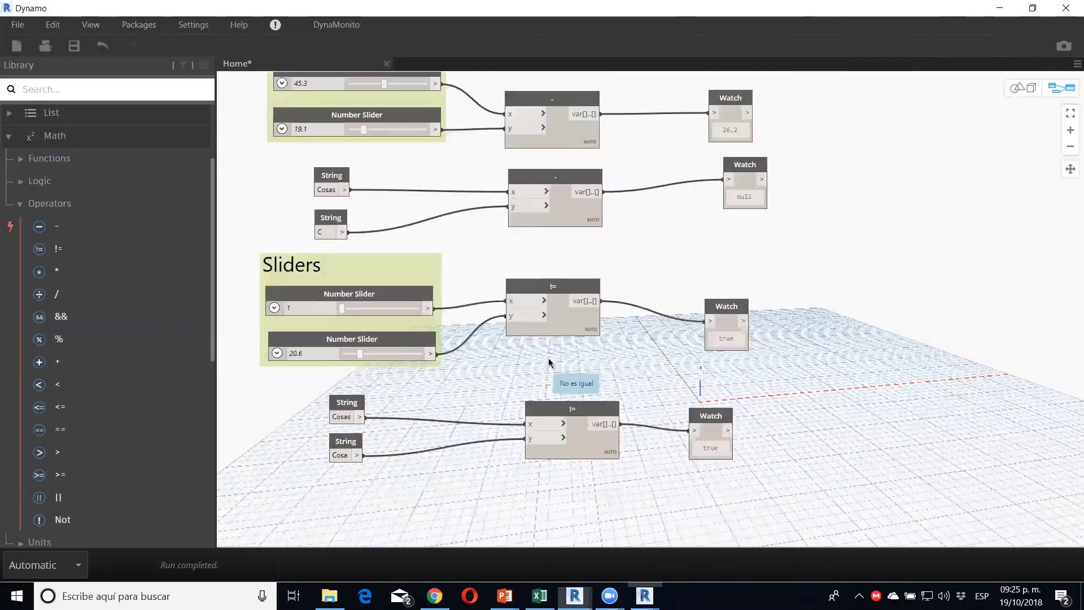
middle_drag(557, 367, 548, 205)
middle_drag(518, 412, 526, 361)
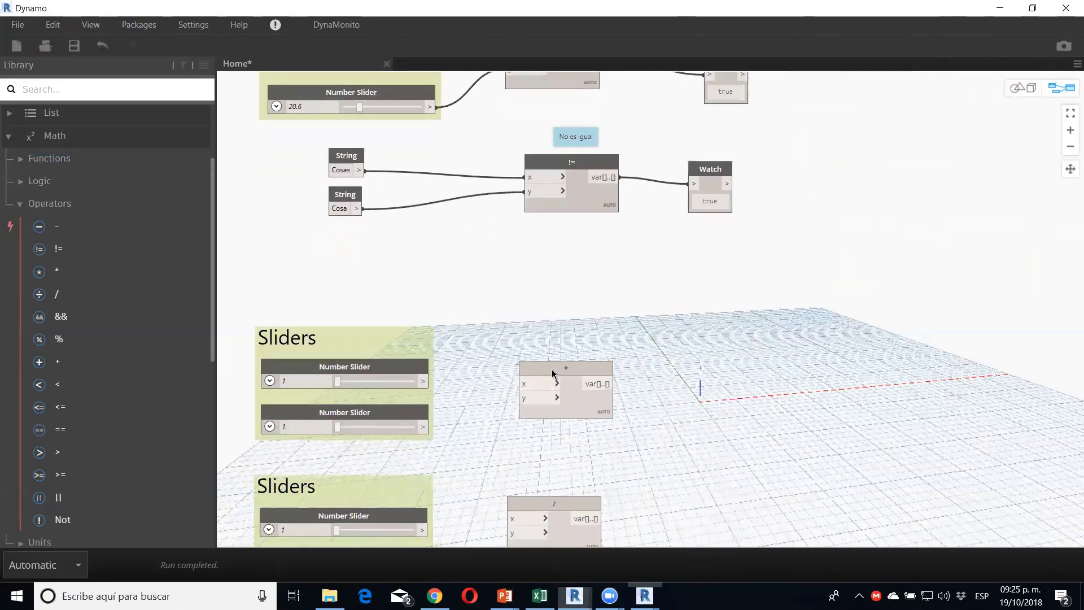
drag(526, 364, 518, 336)
drag(377, 328, 374, 309)
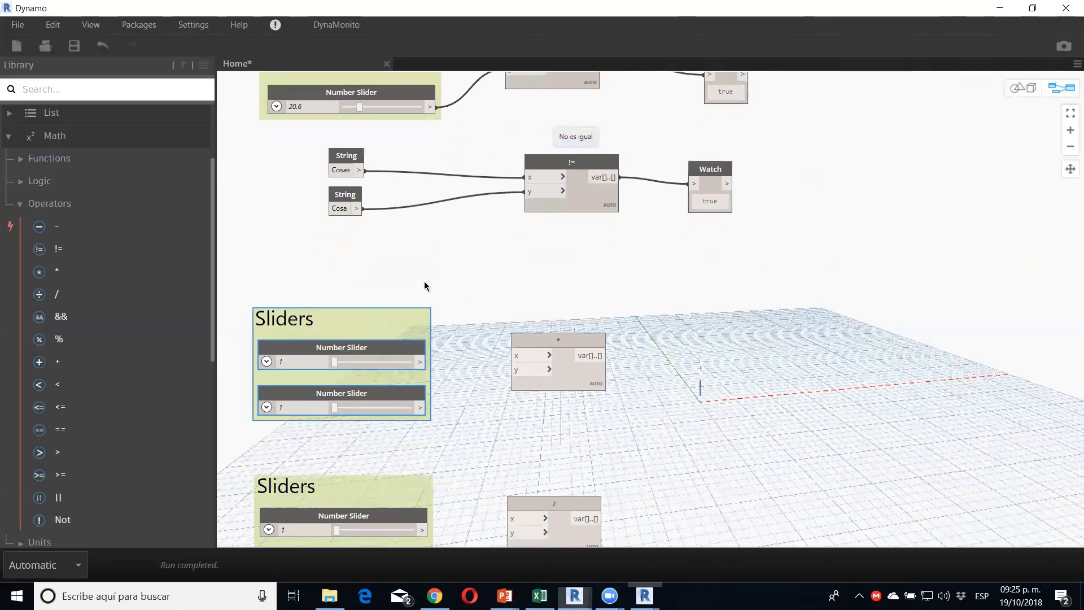
Step: Duplicate the note, place it above the * node, and rename it 'Multiplicación'
click(569, 142)
key(ctrl+c)
key(ctrl+v)
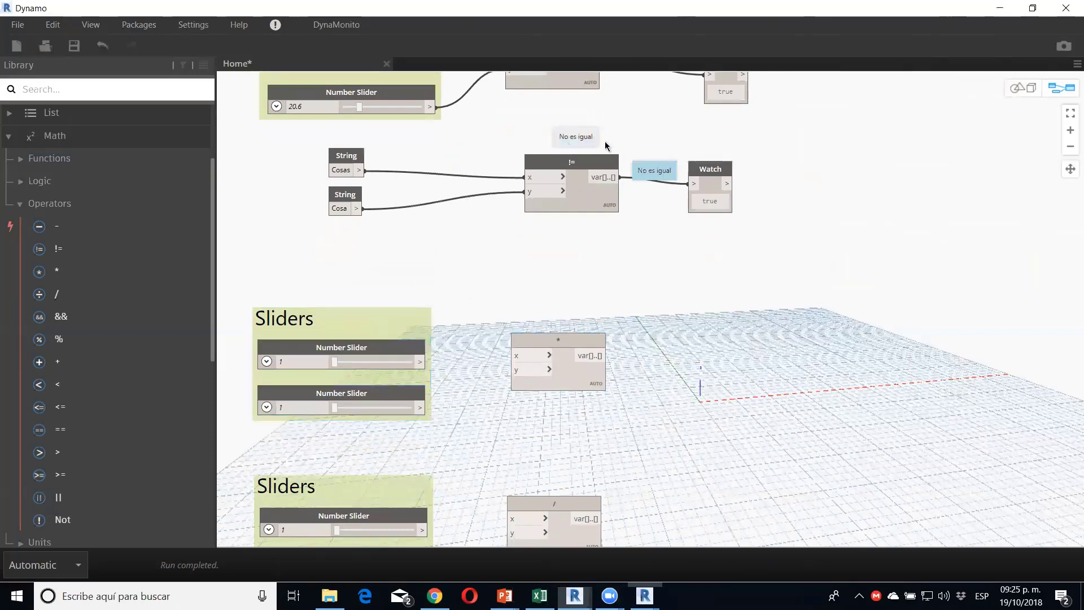
drag(649, 171, 547, 309)
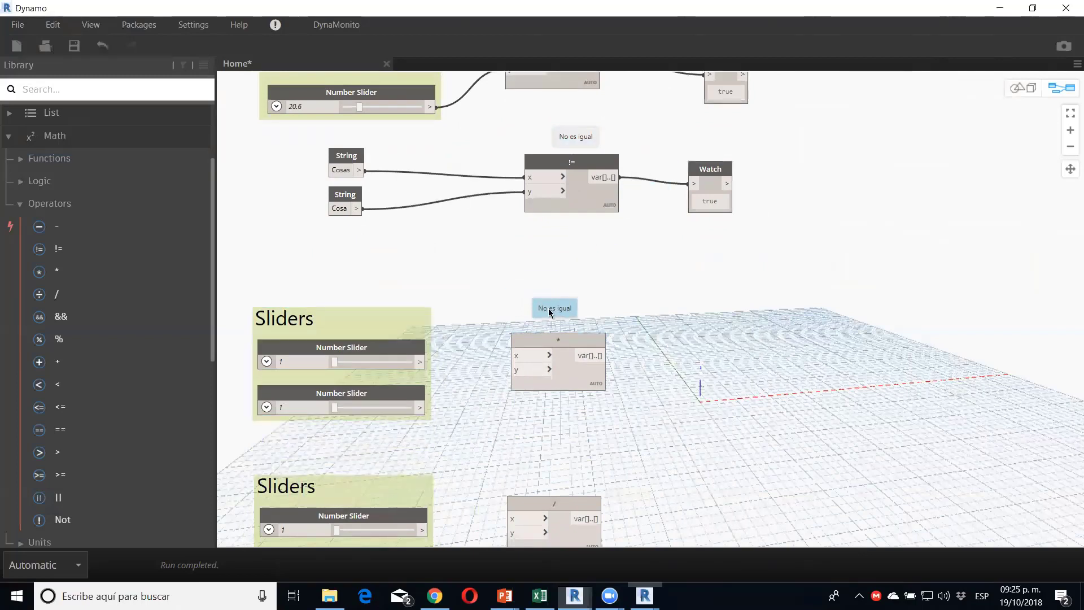
double_click(547, 308)
text(Mu)
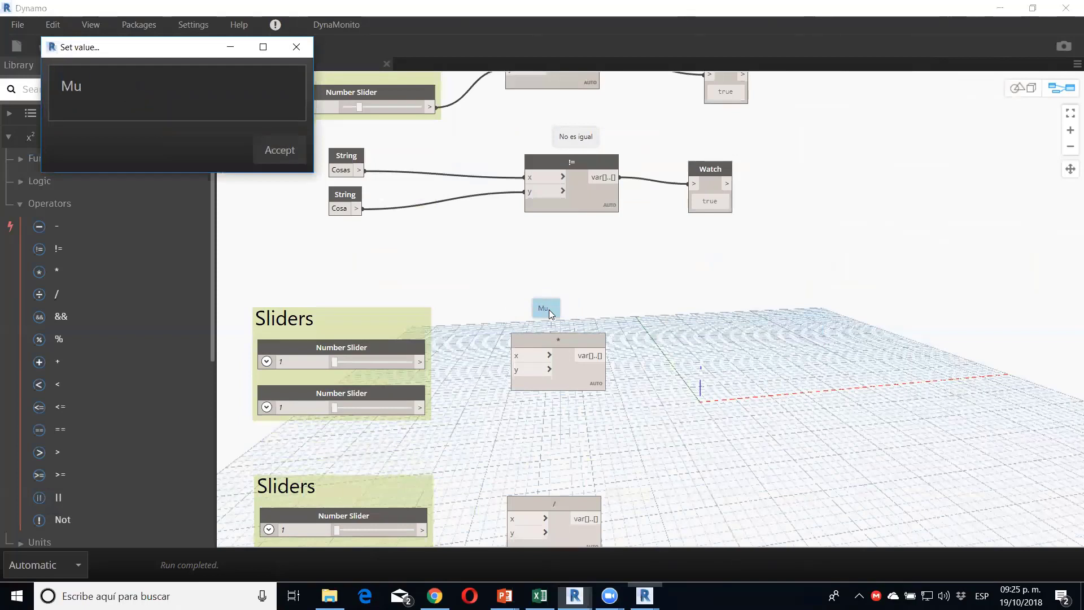
text(ltiplicac)
text(ión)
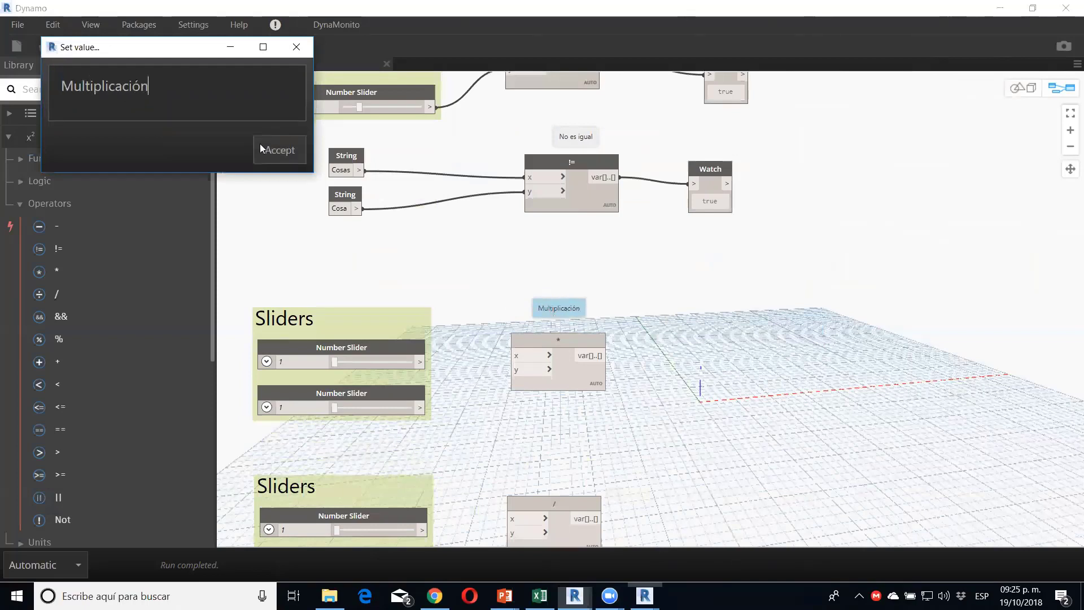
click(261, 146)
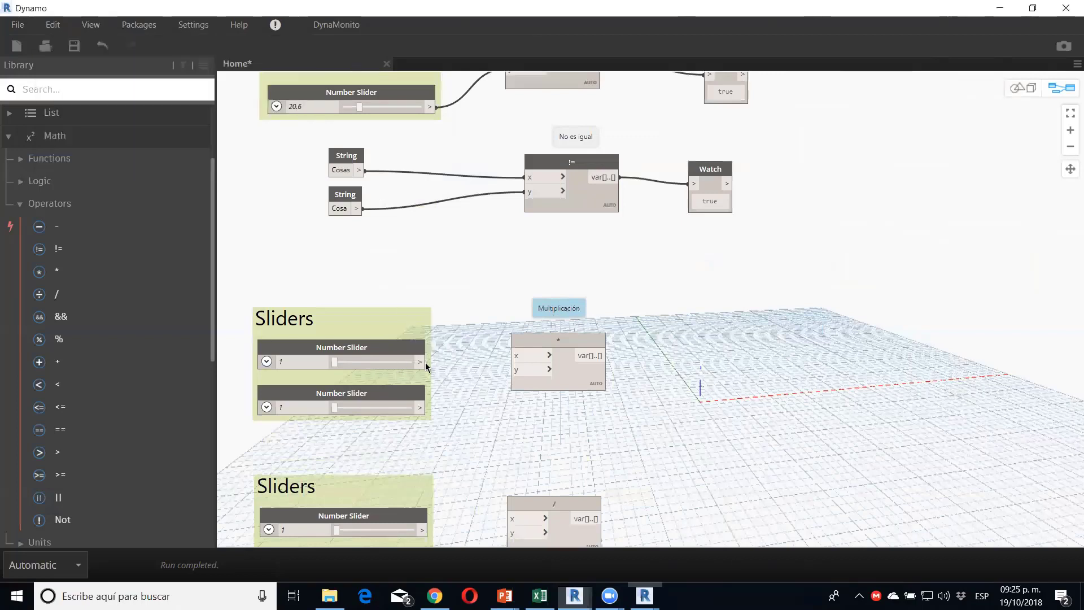
Step: Wire both sliders into the * node's x and y inputs
mouse_move(425, 363)
mouse_down()
mouse_move(513, 356)
mouse_move(399, 402)
mouse_up()
click(420, 407)
drag(369, 332, 378, 299)
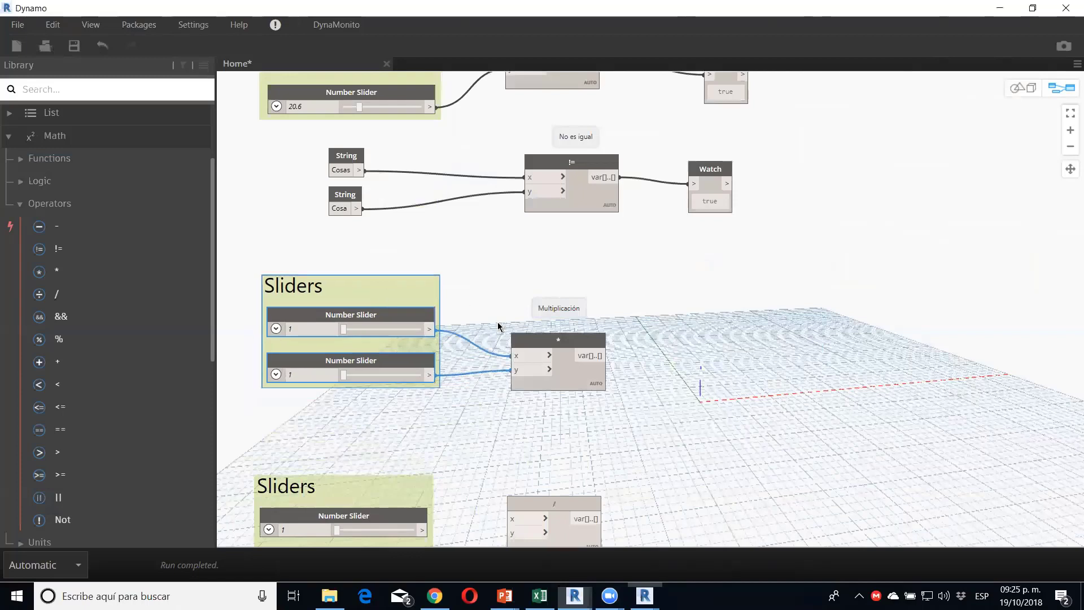
drag(550, 349, 552, 341)
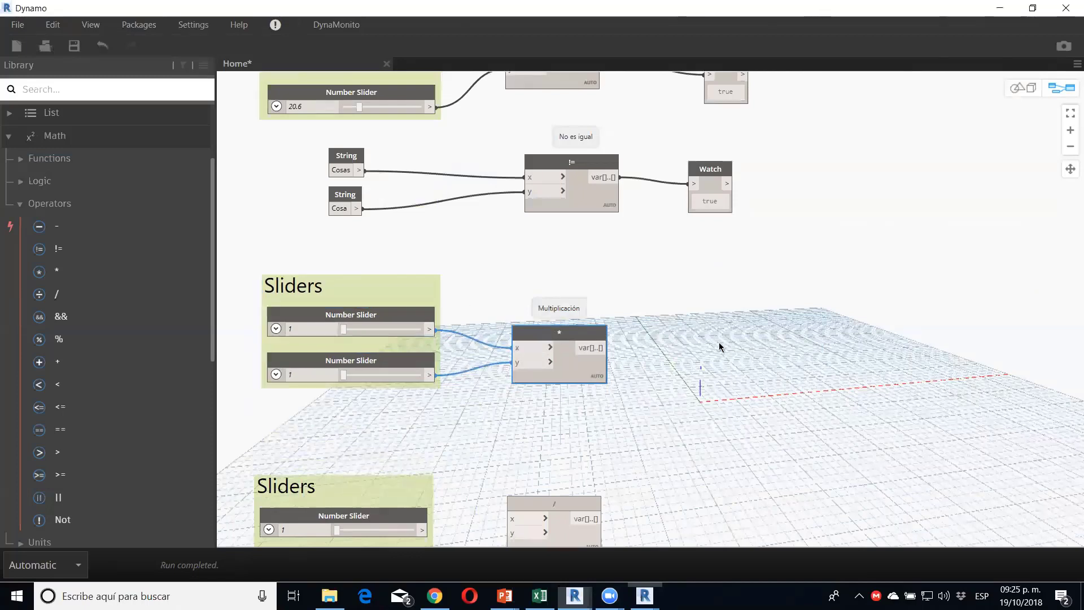
Step: Duplicate the Watch node, feed it the * result, and raise the * node with its note
click(716, 180)
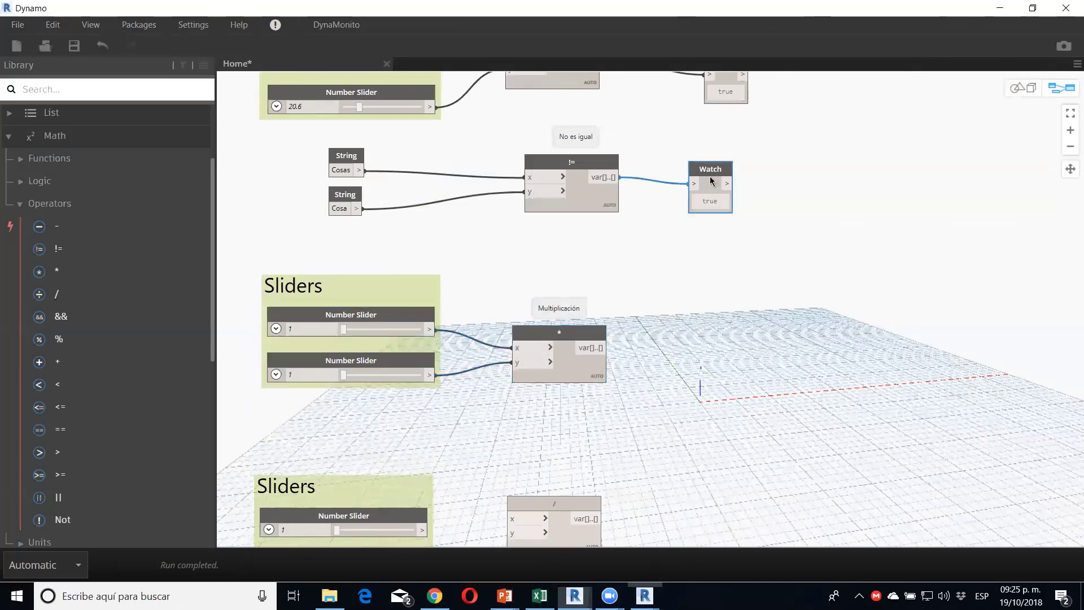
key(ctrl+c)
key(ctrl+v)
drag(759, 184, 718, 340)
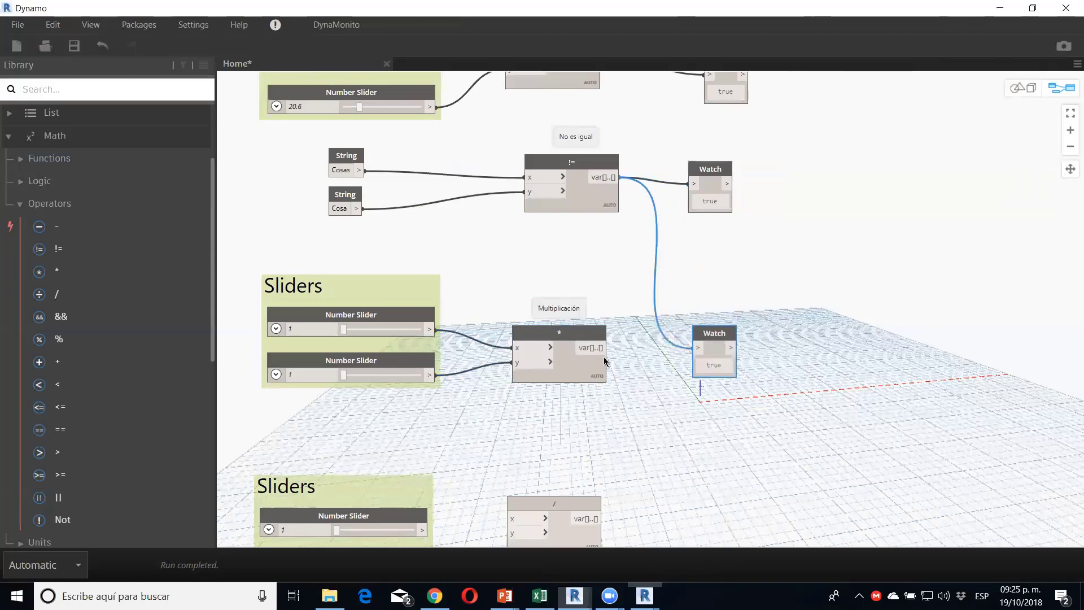
mouse_move(602, 348)
mouse_down()
mouse_move(698, 348)
mouse_move(712, 327)
mouse_up()
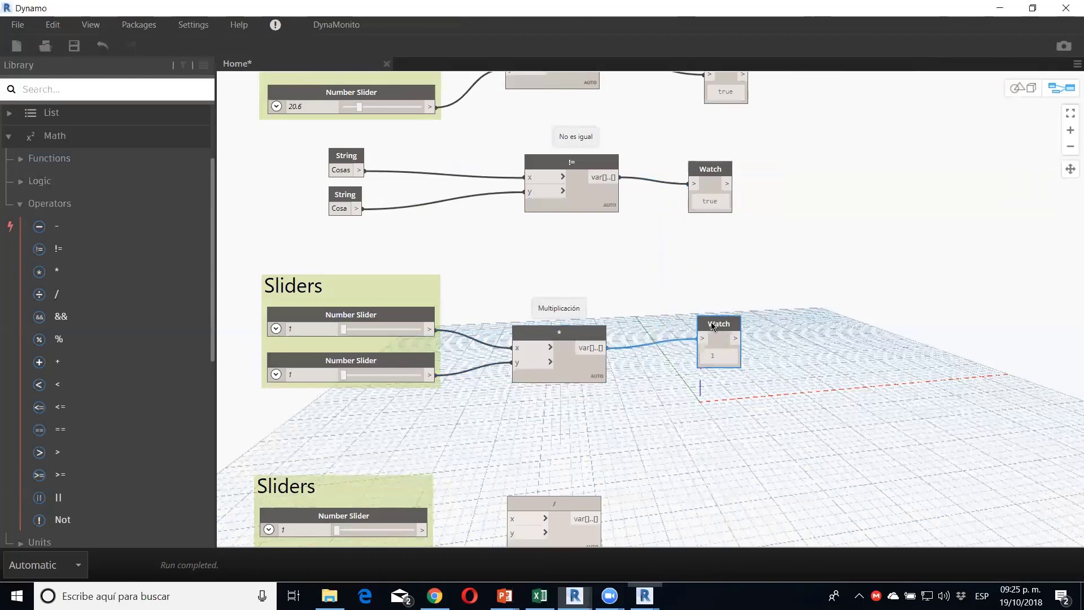
middle_drag(625, 372, 657, 317)
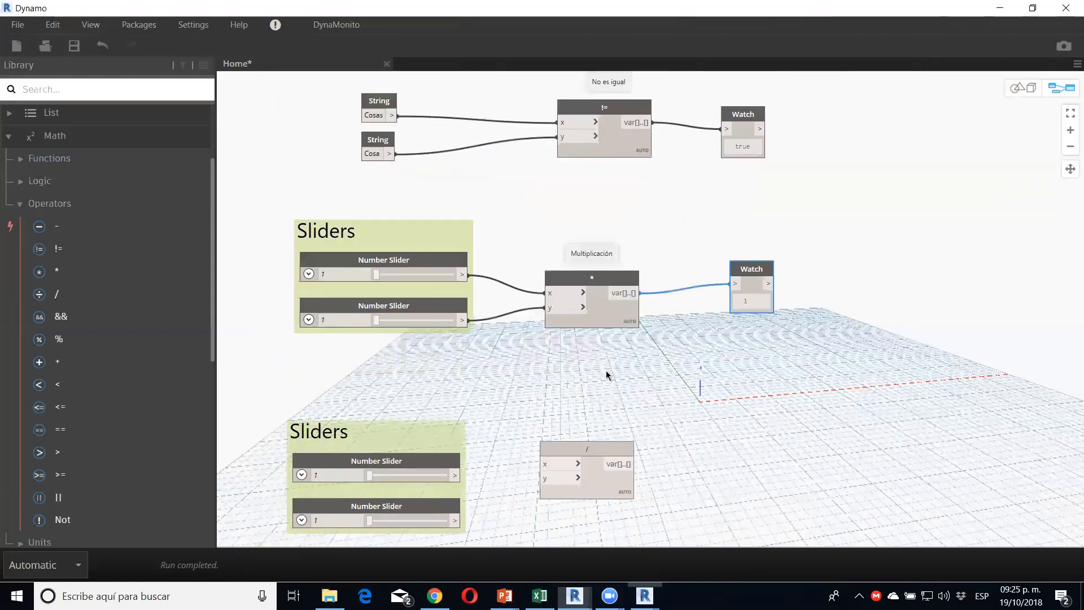
drag(601, 375, 550, 277)
drag(618, 348, 574, 223)
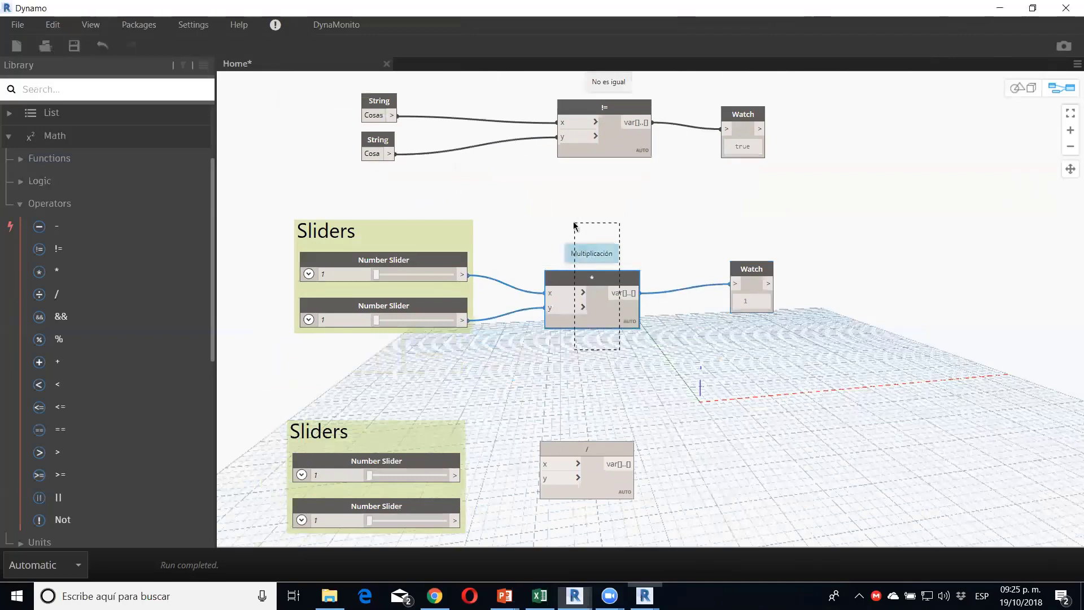
drag(597, 286, 597, 266)
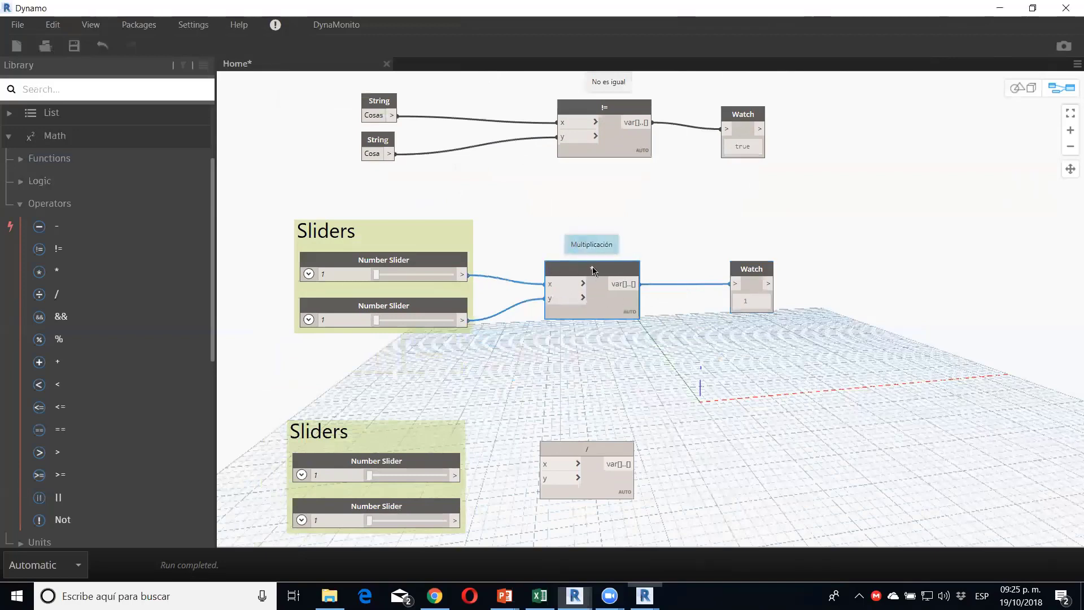
Step: Set the sliders to 23 and 20.8 so the Watch shows 478.4
click(401, 276)
drag(402, 277, 413, 275)
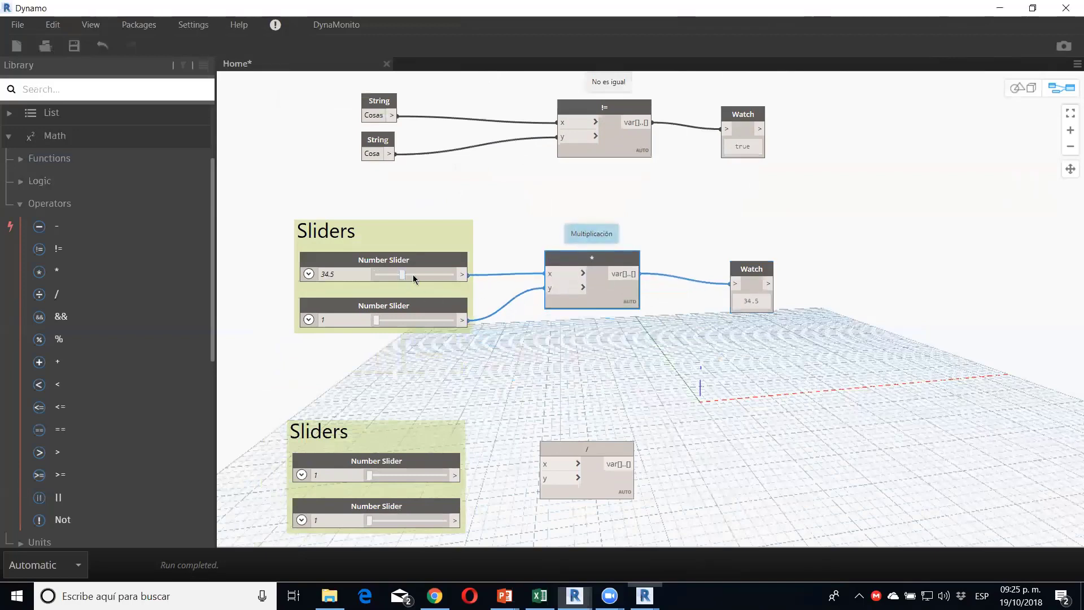
click(380, 319)
click(421, 320)
click(391, 273)
drag(435, 240, 445, 204)
Step: Duplicate the * node below the original
click(590, 254)
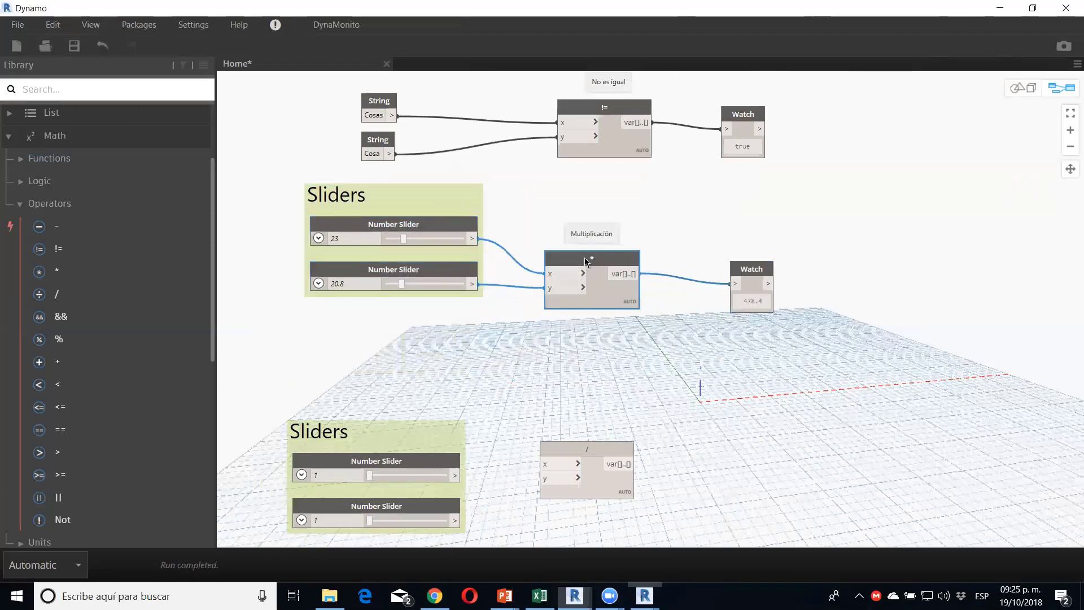
key(ctrl+c)
key(ctrl+v)
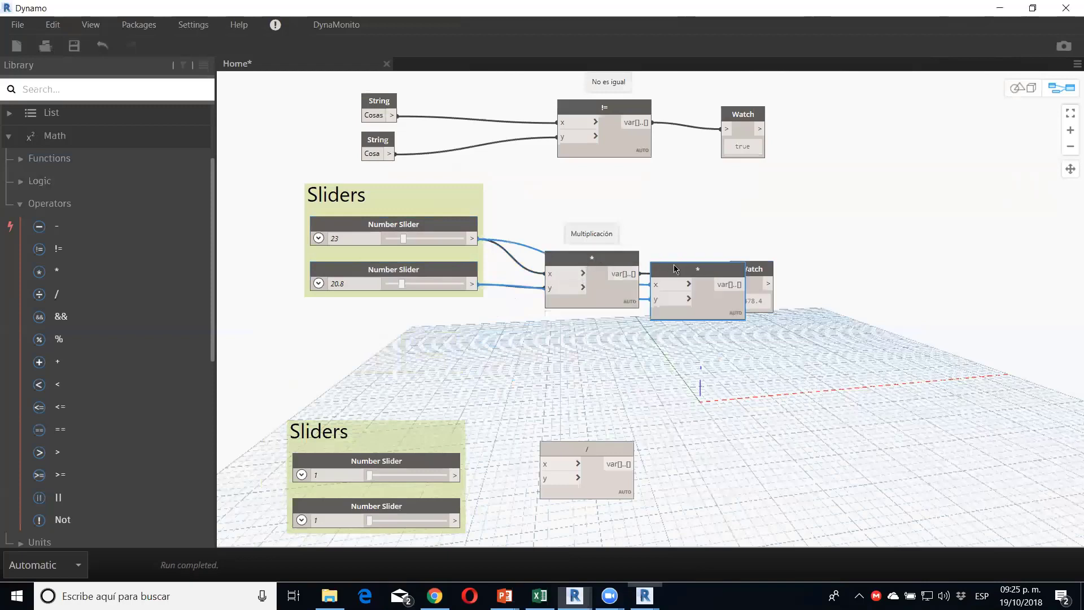
drag(674, 270, 563, 334)
Step: Duplicate the two String nodes and change both texts to 'a'
drag(405, 169, 341, 109)
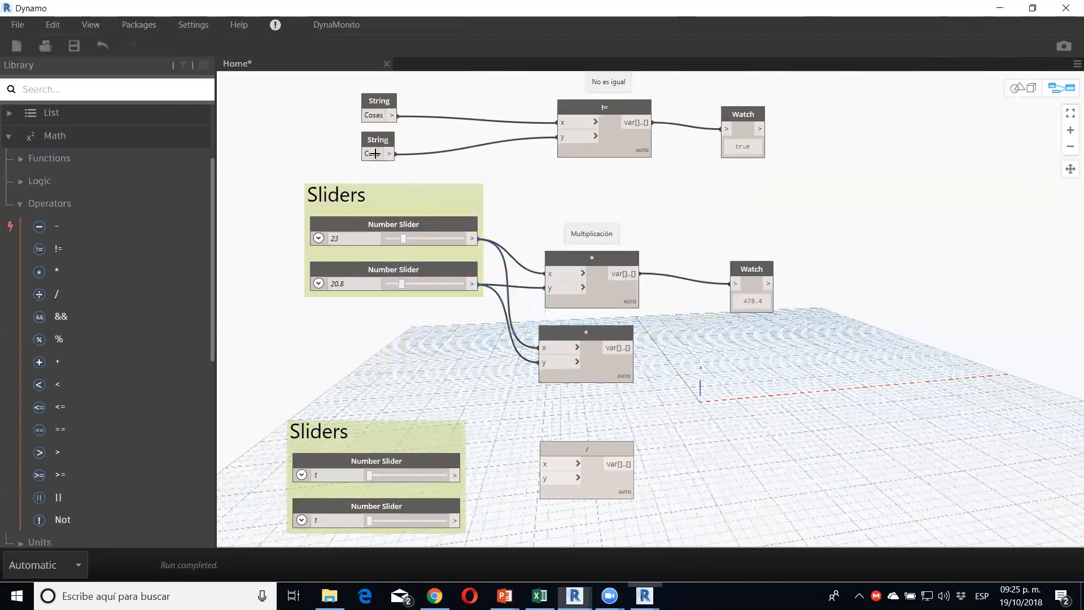
key(ctrl+c)
key(ctrl+v)
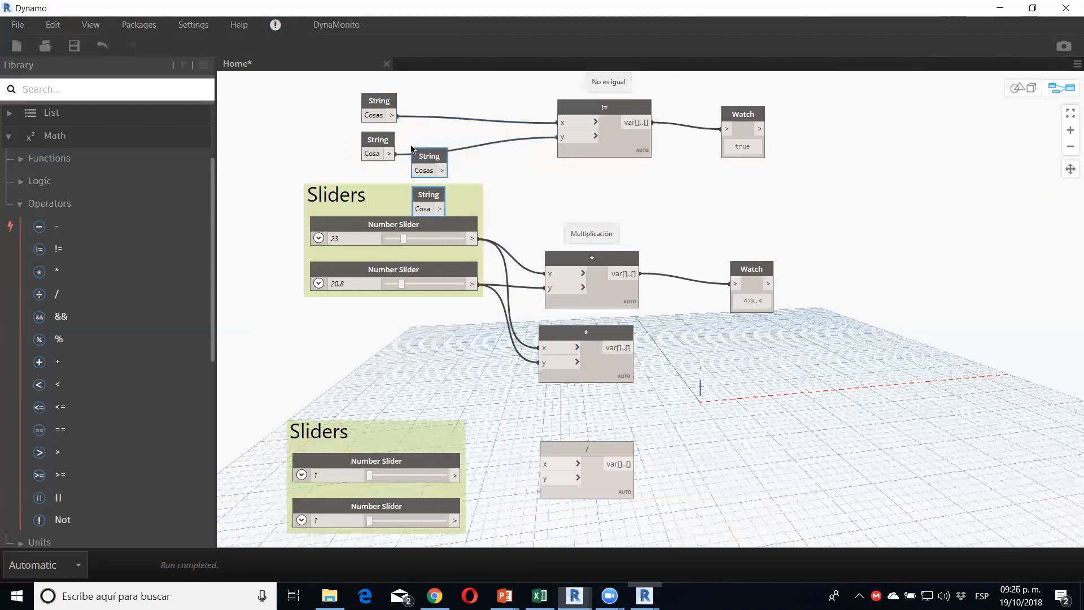
drag(421, 151, 385, 326)
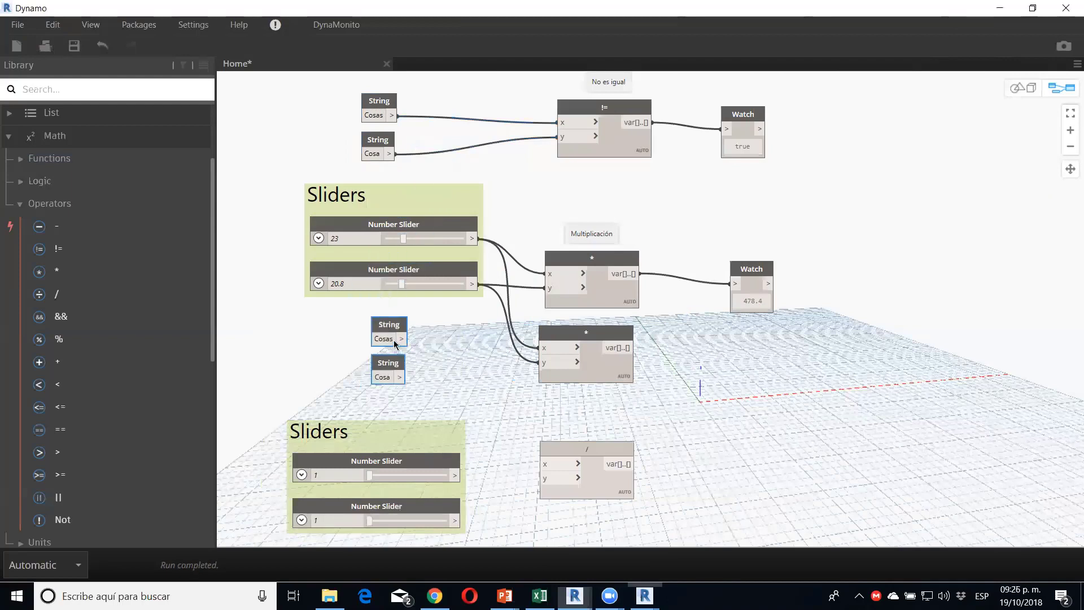
double_click(384, 338)
text(a)
double_click(394, 377)
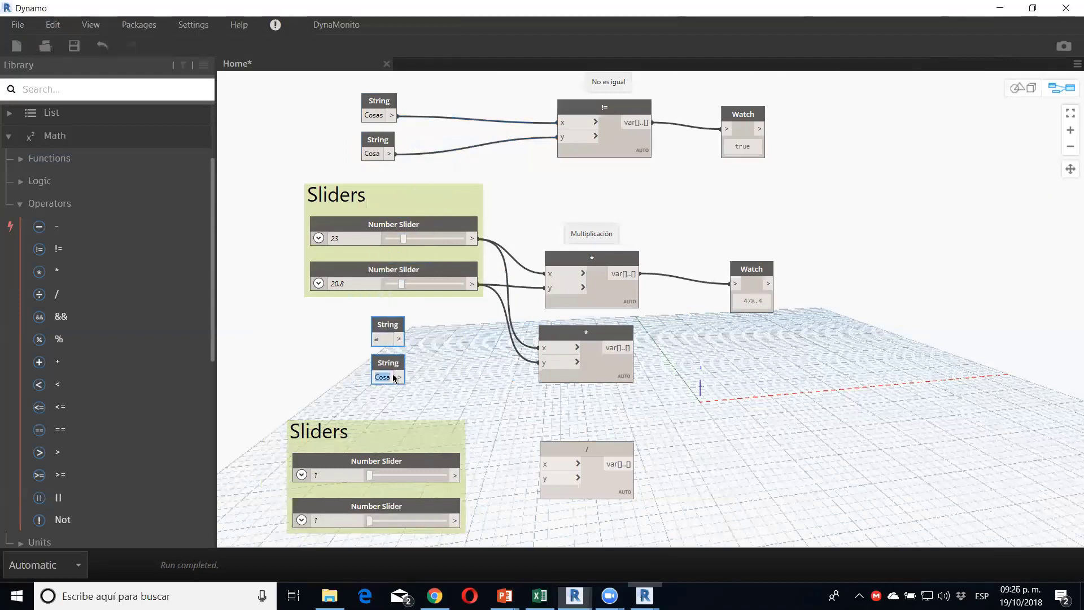
text(a)
click(472, 387)
Step: Duplicate the 478.4 Watch and connect it to the second * node's output
click(753, 270)
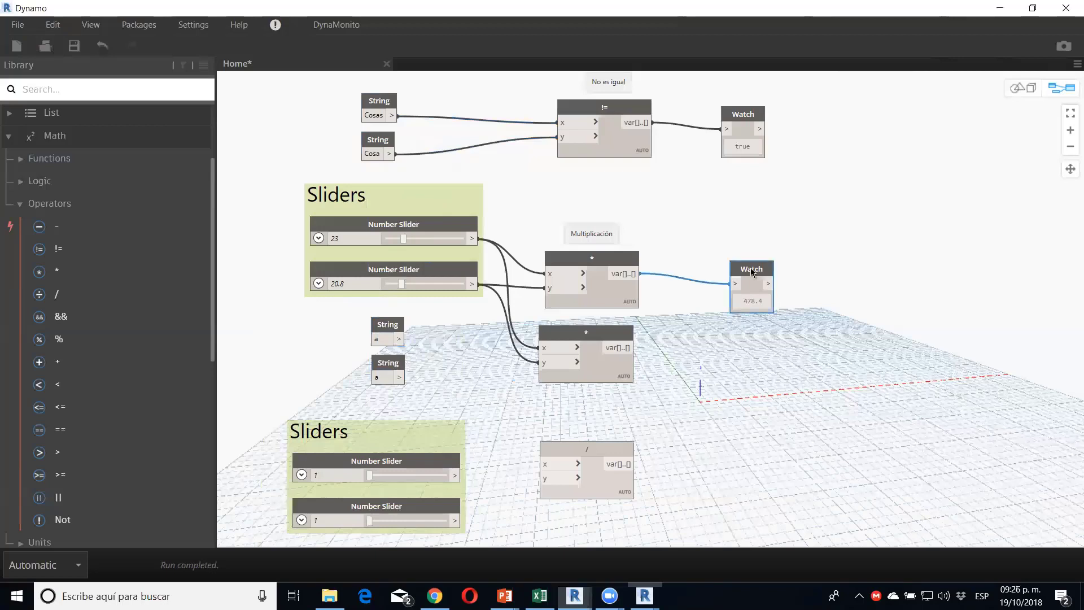
key(ctrl+c)
key(ctrl+v)
mouse_move(687, 363)
mouse_down()
mouse_move(694, 334)
mouse_move(702, 353)
mouse_up()
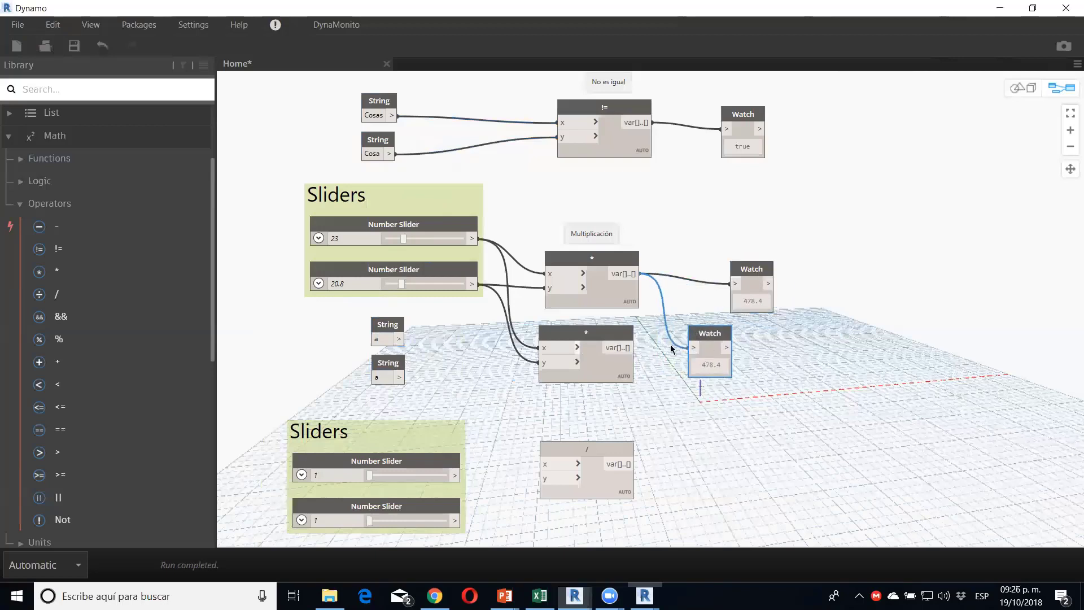
click(695, 346)
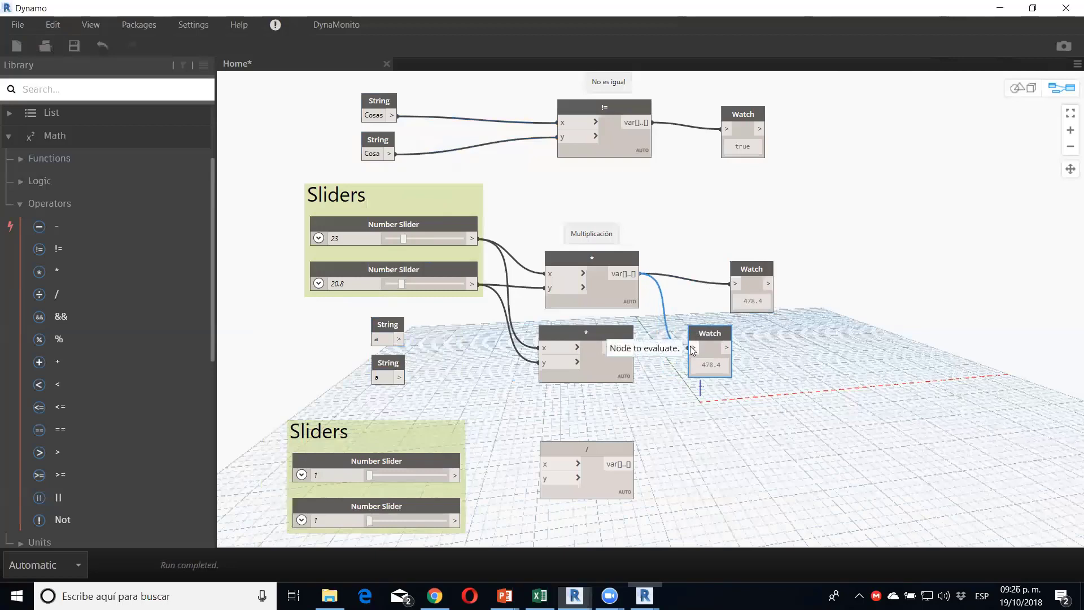
Step: Wire the two 'a' Strings into the second * node's x and y, giving null
click(399, 339)
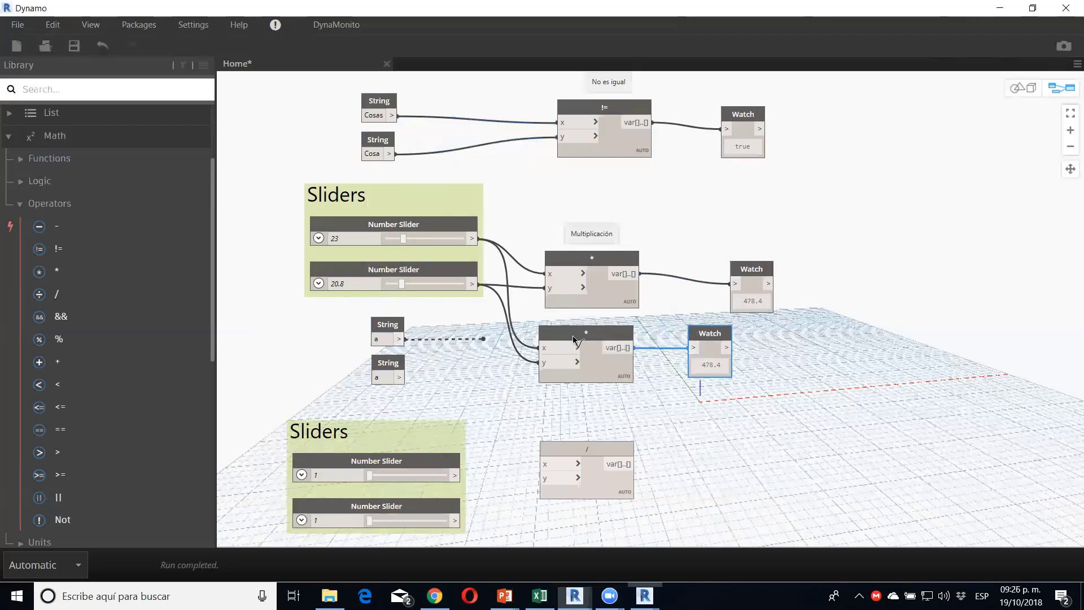
click(543, 347)
click(400, 378)
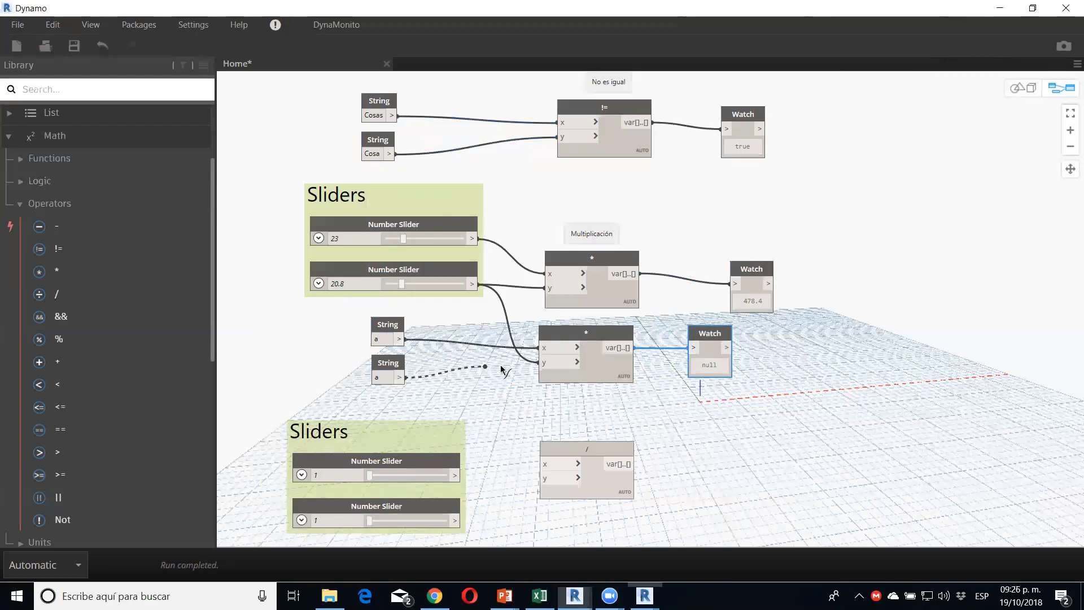
click(543, 362)
click(383, 362)
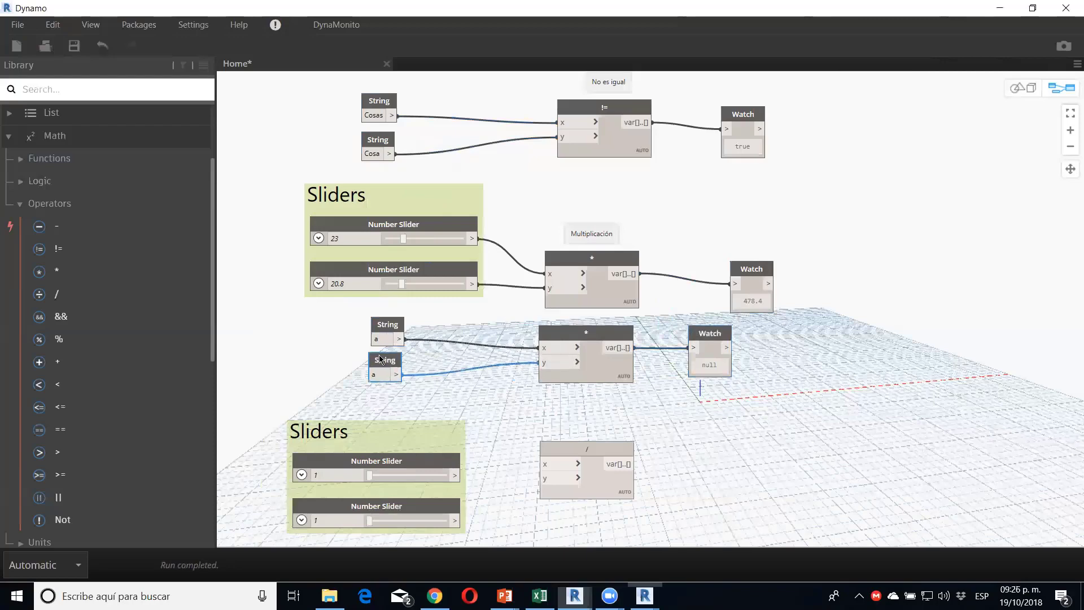
Step: Box-select the remaining Sliders groups and operator nodes and shift them slightly up
middle_drag(455, 338, 508, 113)
scroll(482, 247, down, 3)
scroll(482, 246, down, 2)
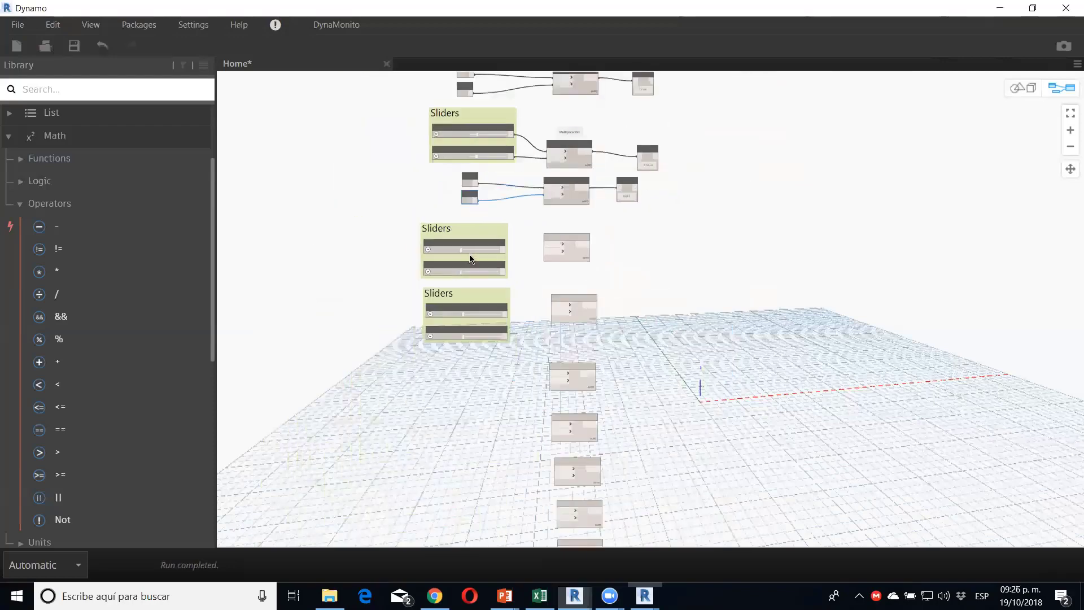
scroll(436, 193, down, 1)
drag(380, 181, 669, 540)
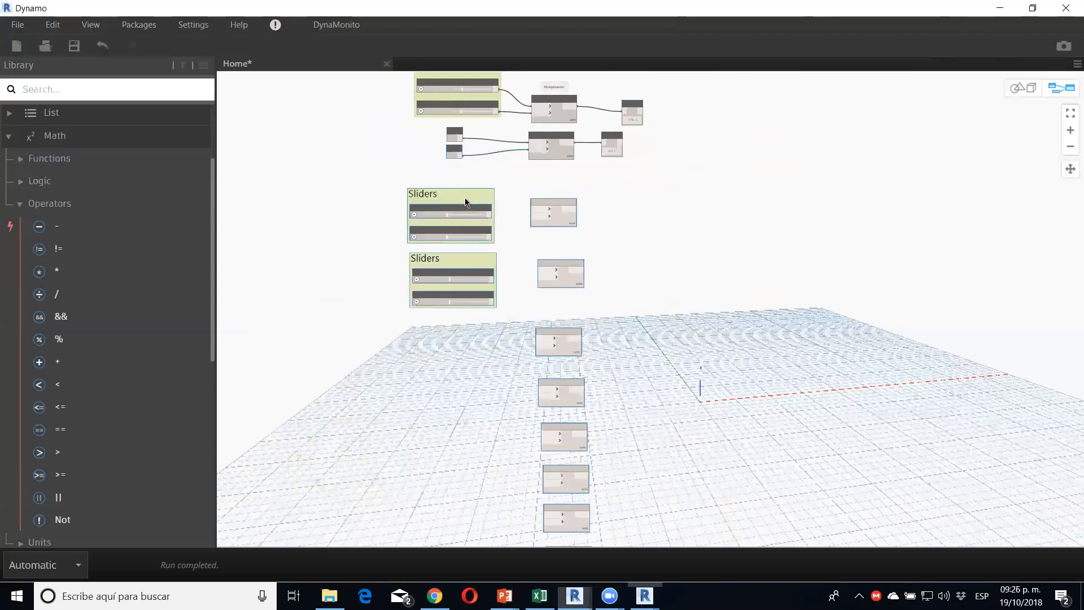
scroll(457, 206, up, 2)
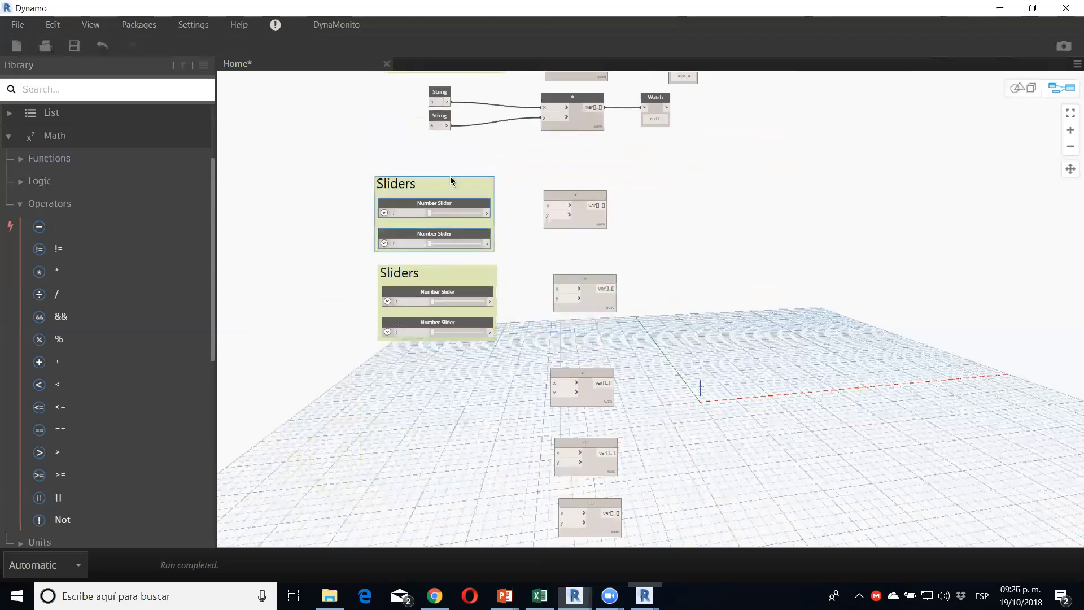
drag(452, 190, 455, 169)
Step: Wire the top and bottom sliders into the / node's x and y inputs
click(581, 196)
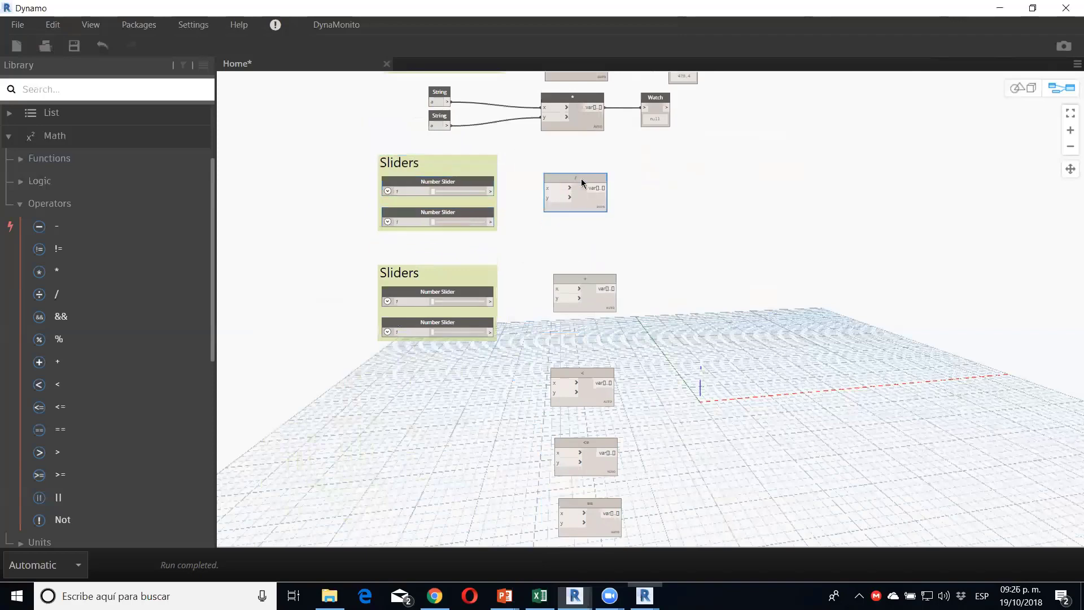
scroll(518, 204, up, 1)
scroll(510, 216, up, 2)
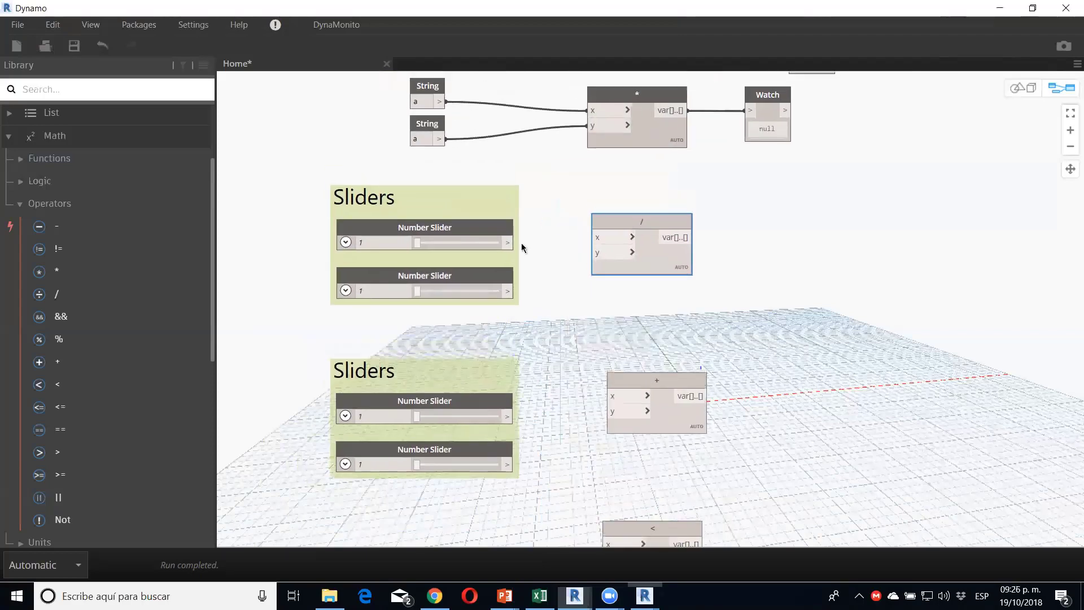
click(508, 243)
click(593, 237)
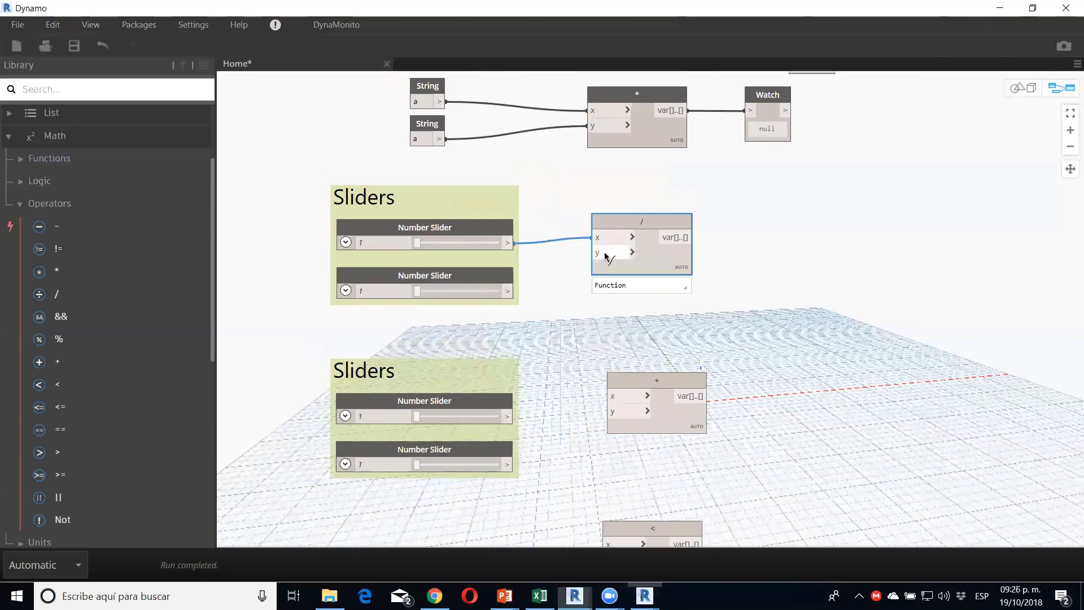
click(593, 252)
click(511, 291)
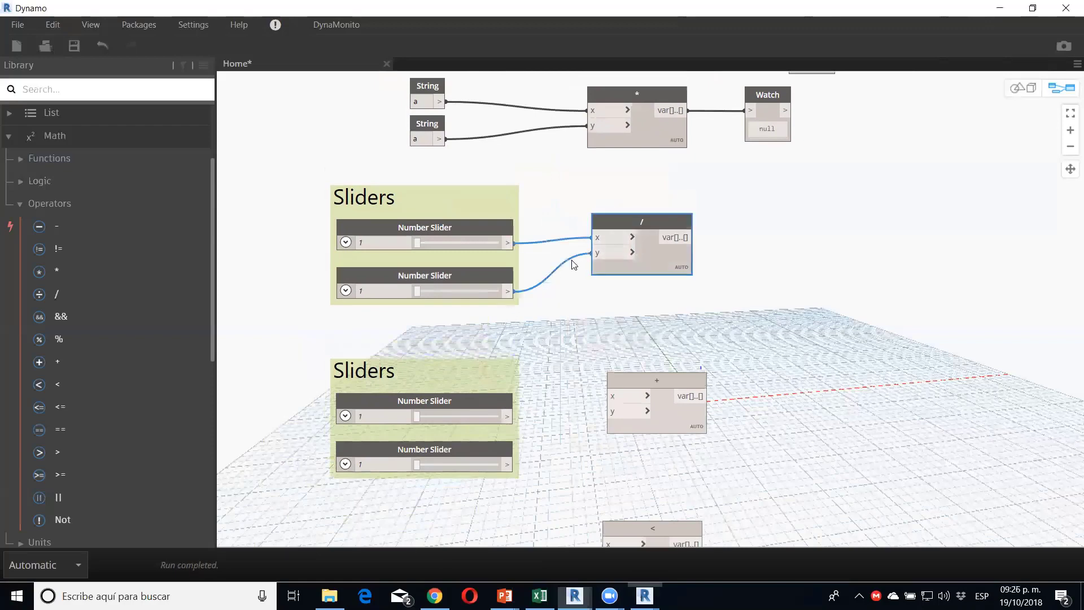
Step: Duplicate the Multiplicación note above the / node and rename it 'División'
click(620, 86)
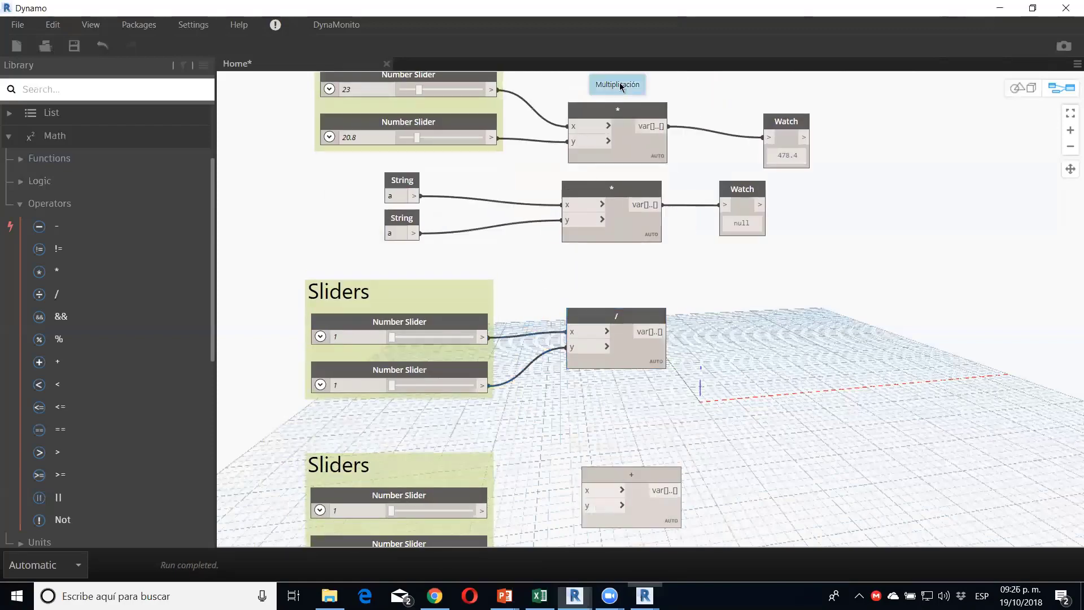
key(ctrl+c)
key(ctrl+v)
drag(709, 126, 614, 298)
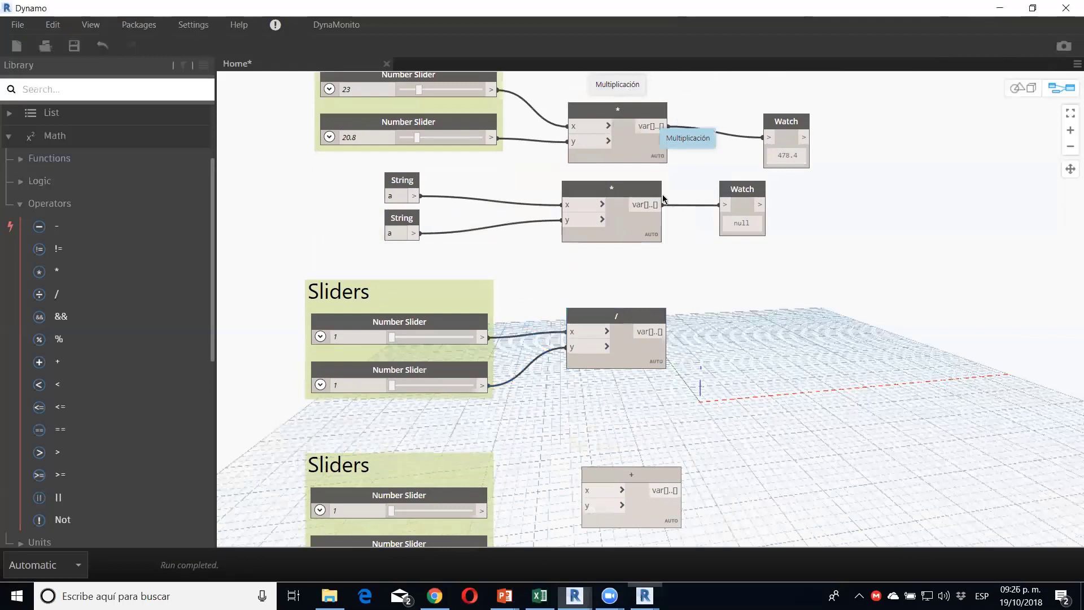
double_click(613, 297)
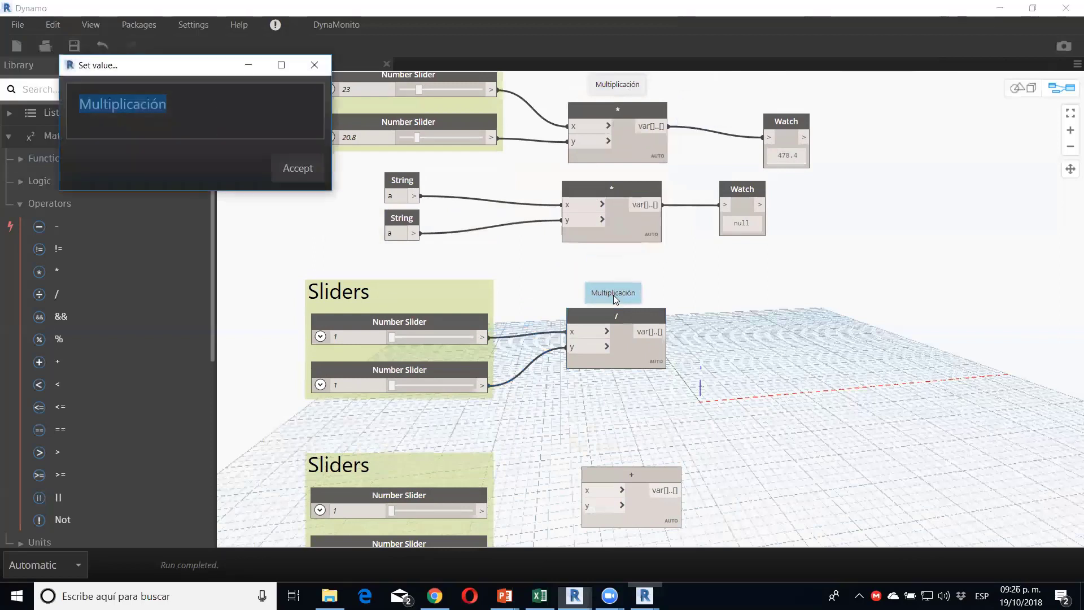
text(División)
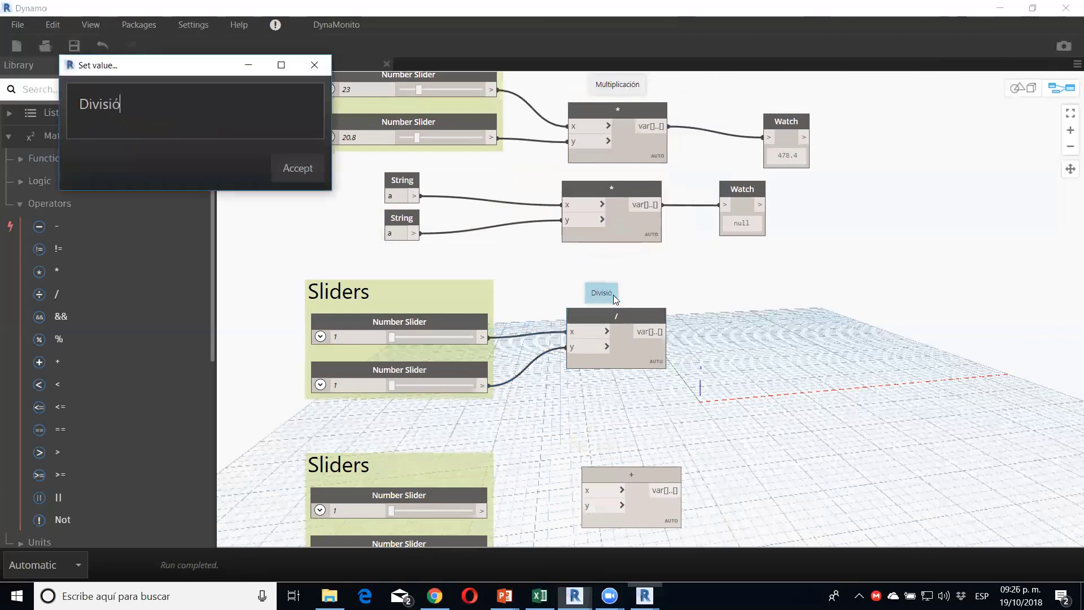
click(301, 171)
Step: Delete the String, * and Watch test nodes of the string multiplication
drag(780, 258, 334, 187)
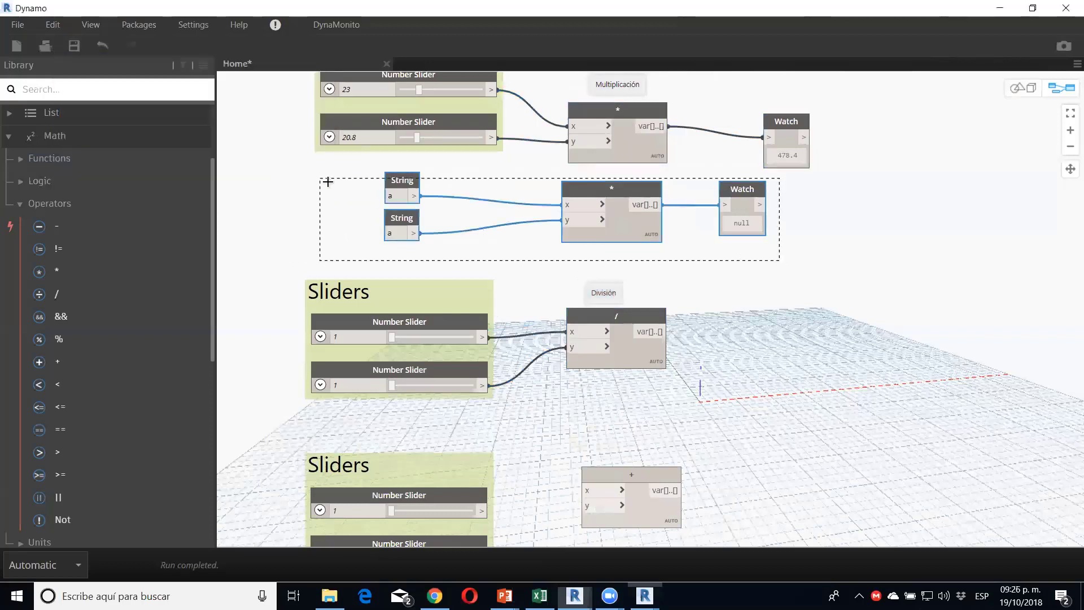
key(Delete)
scroll(446, 260, up, 5)
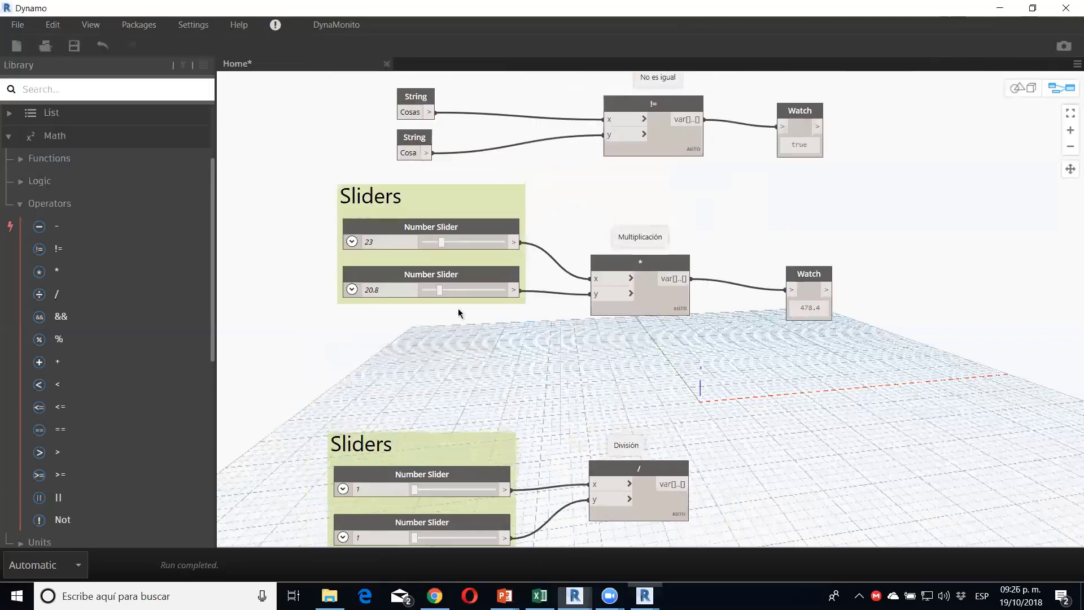
scroll(451, 270, up, 2)
scroll(537, 237, up, 2)
scroll(620, 233, down, 5)
Step: Duplicate the 478.4 Watch and wire it to the / node's output
click(585, 208)
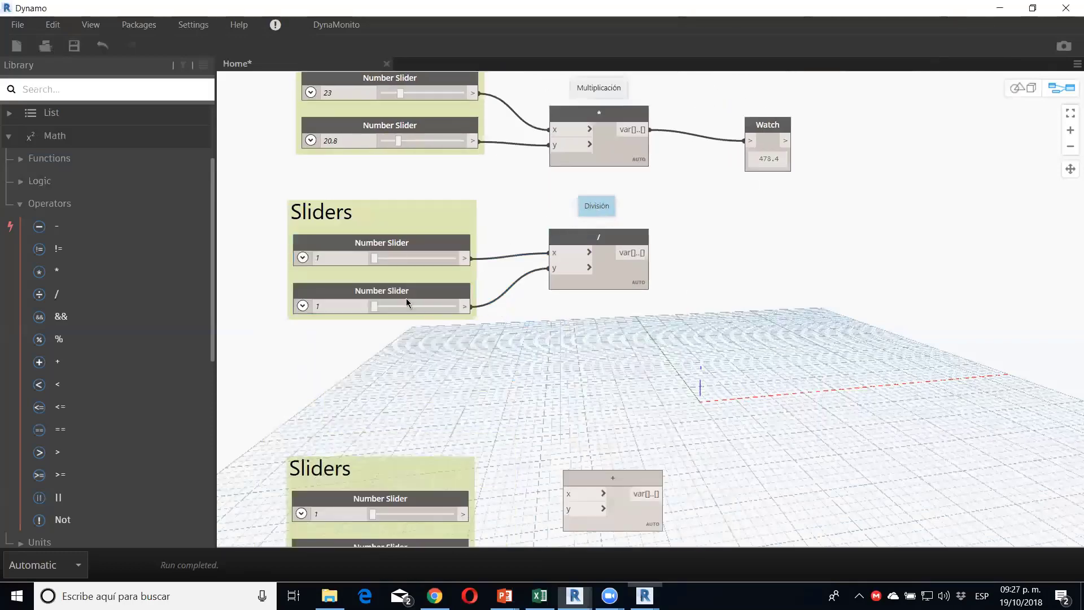
click(769, 154)
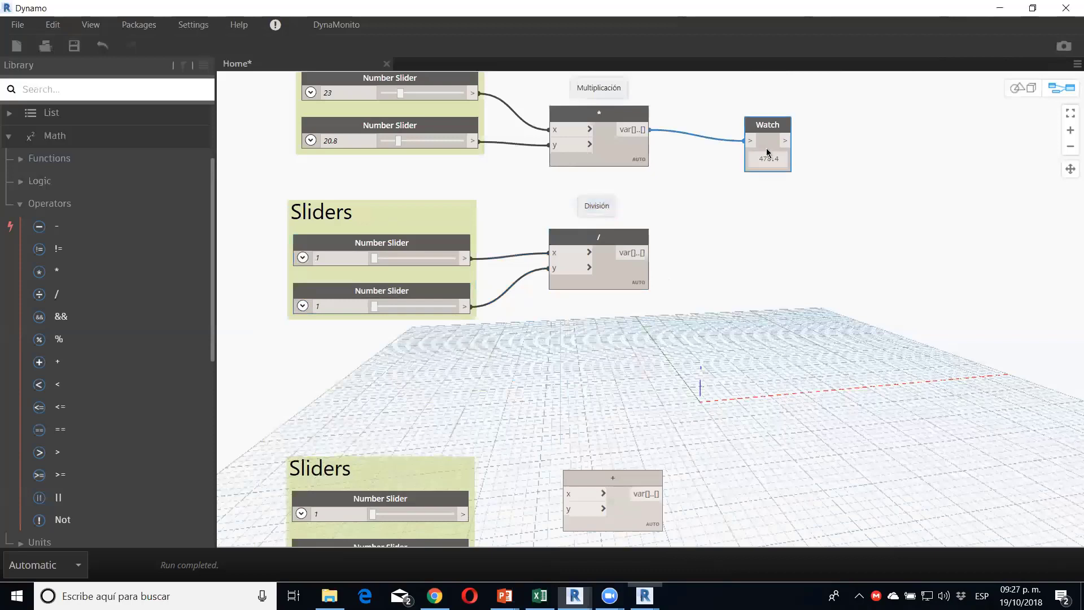
key(ctrl+c)
key(ctrl+v)
drag(768, 161, 740, 236)
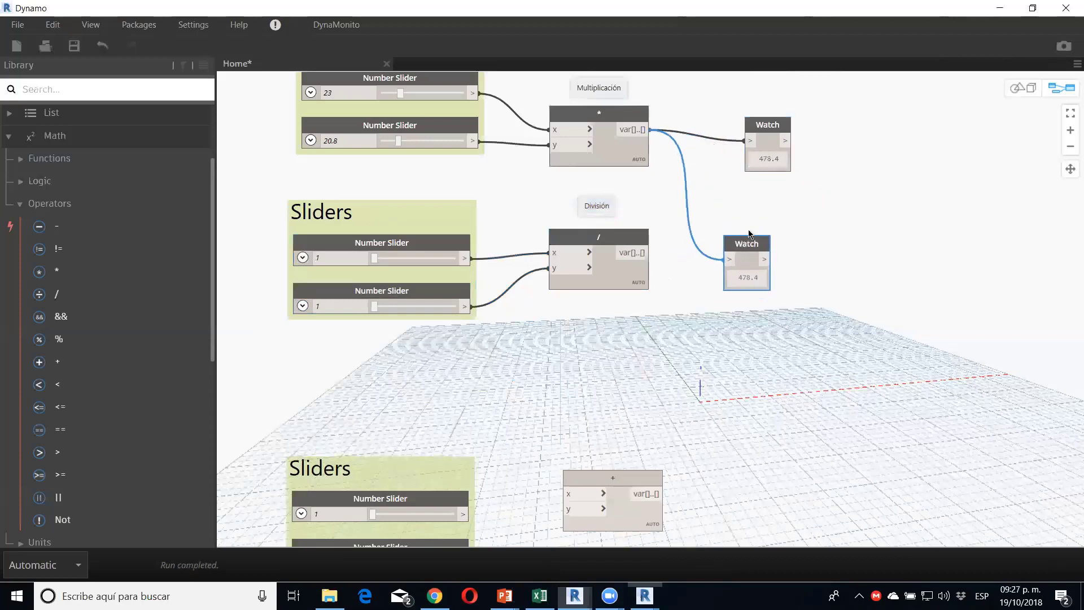
drag(647, 252, 733, 252)
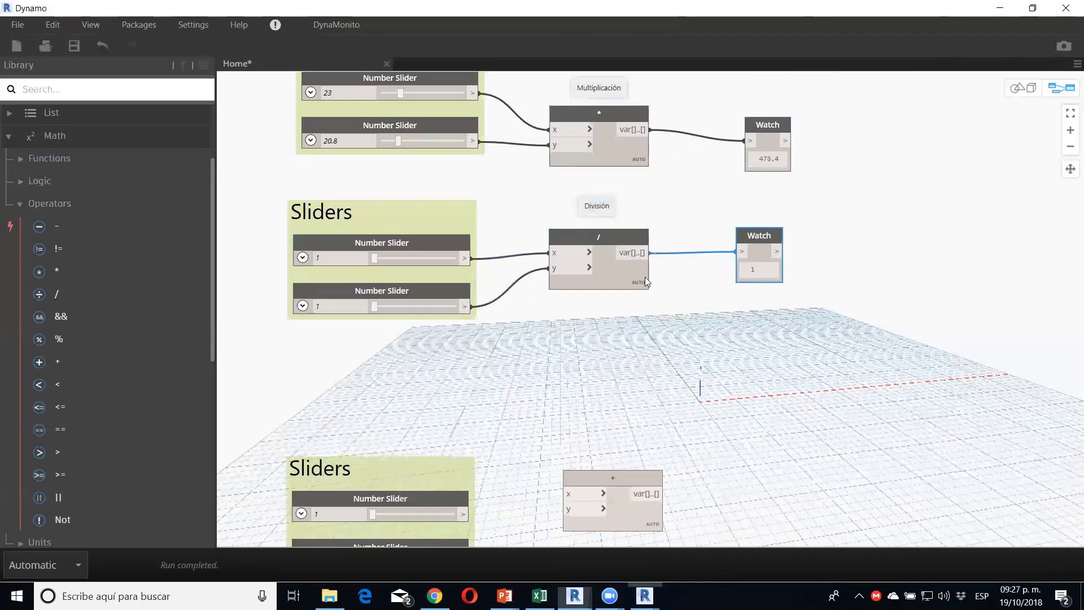
Step: Set the division sliders to 72.1 and 18.4, giving 3.91847826086957
click(407, 258)
drag(372, 306, 387, 306)
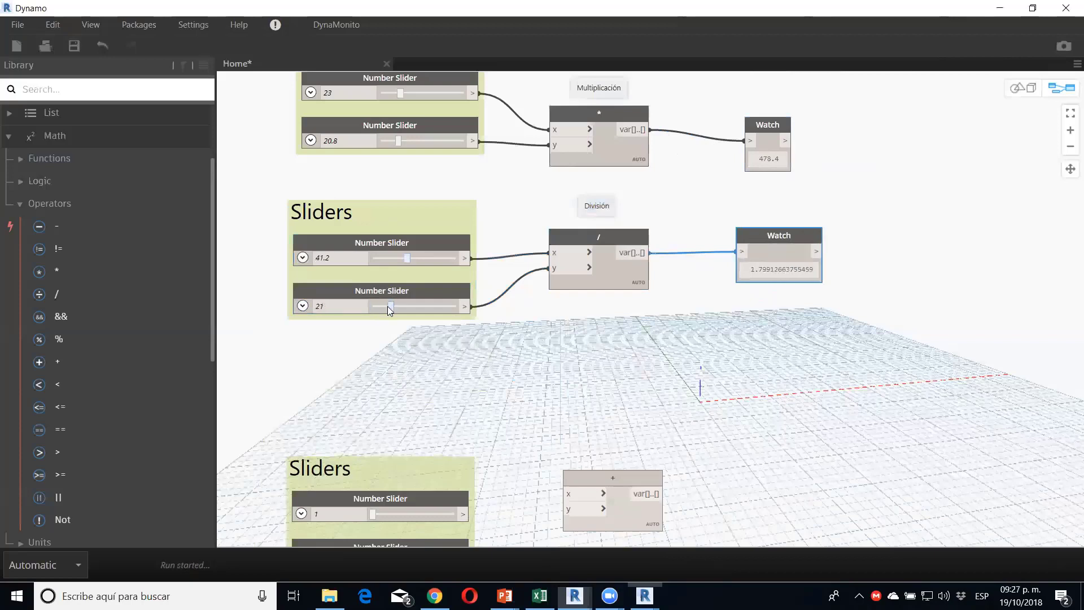
drag(414, 259, 434, 263)
Step: Rearrange the operator column and move the lower Sliders group beside the + node
middle_drag(442, 385, 489, 274)
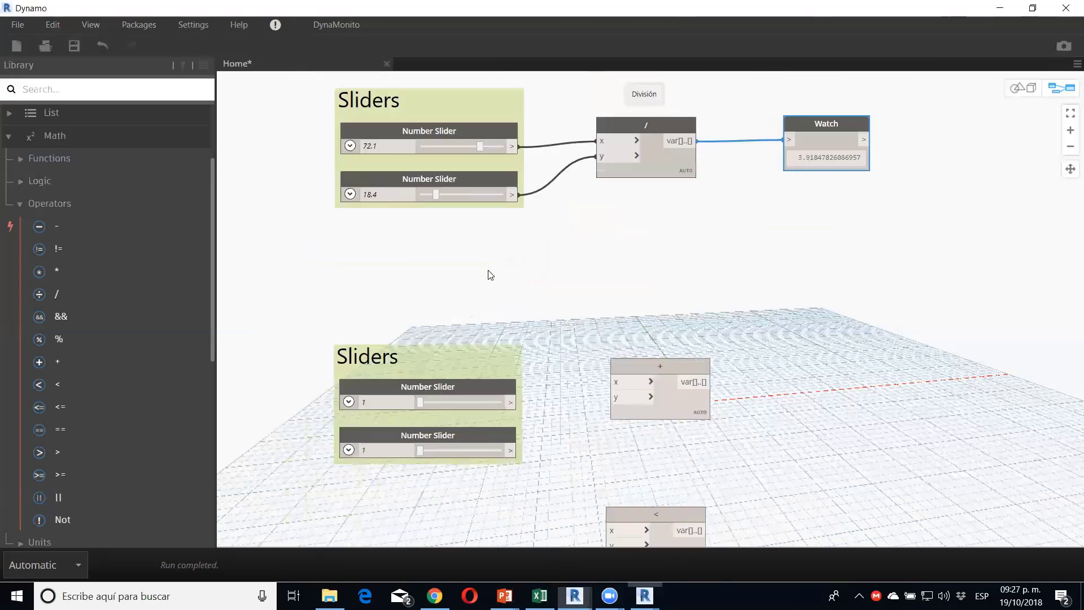
drag(649, 367, 638, 279)
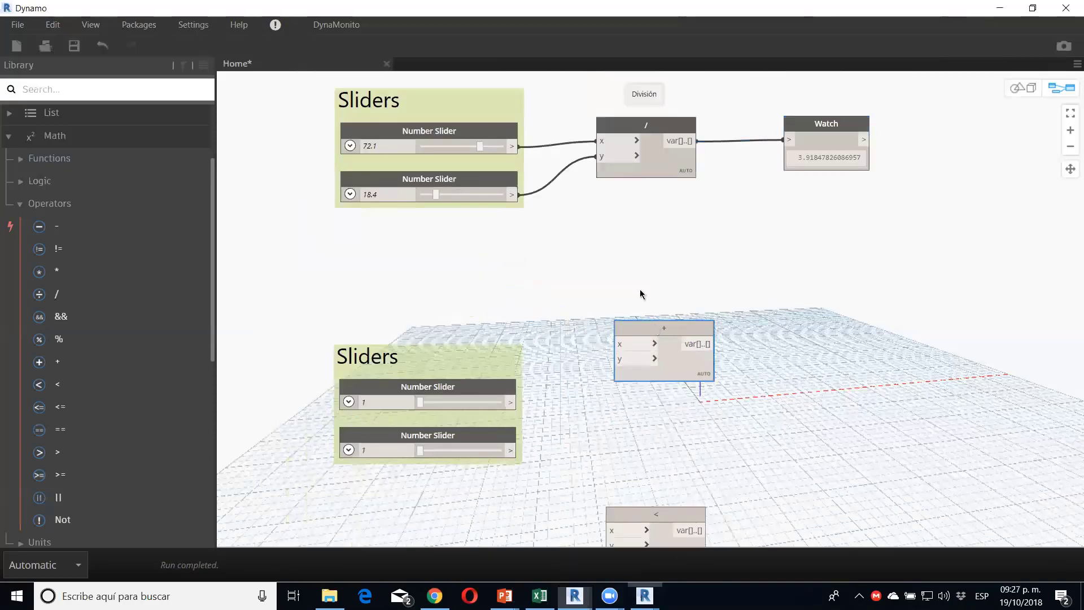
scroll(594, 302, down, 3)
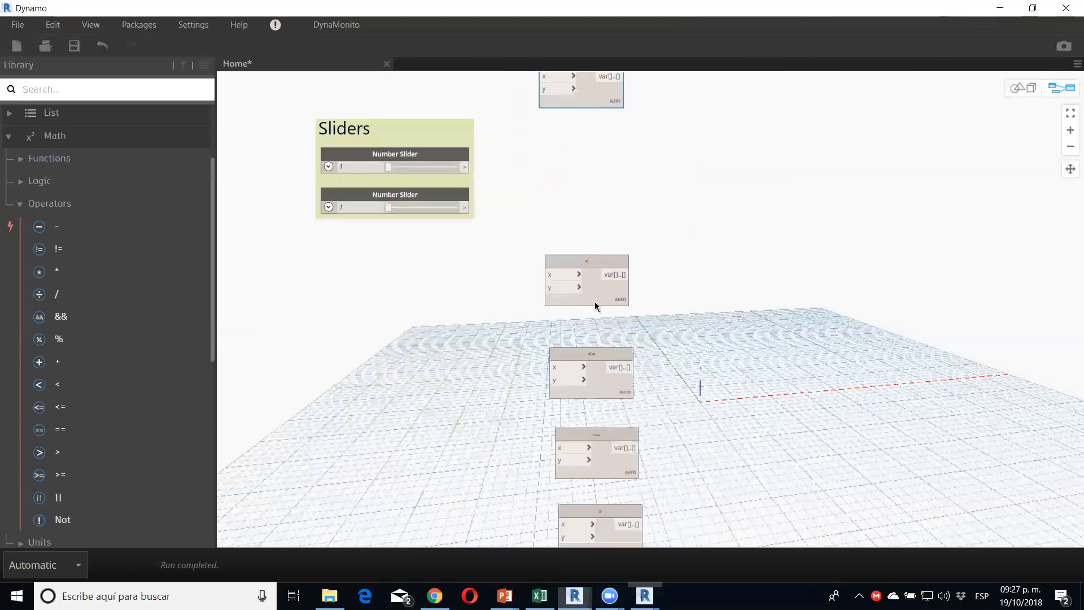
middle_drag(595, 302, 522, 213)
scroll(525, 181, down, 2)
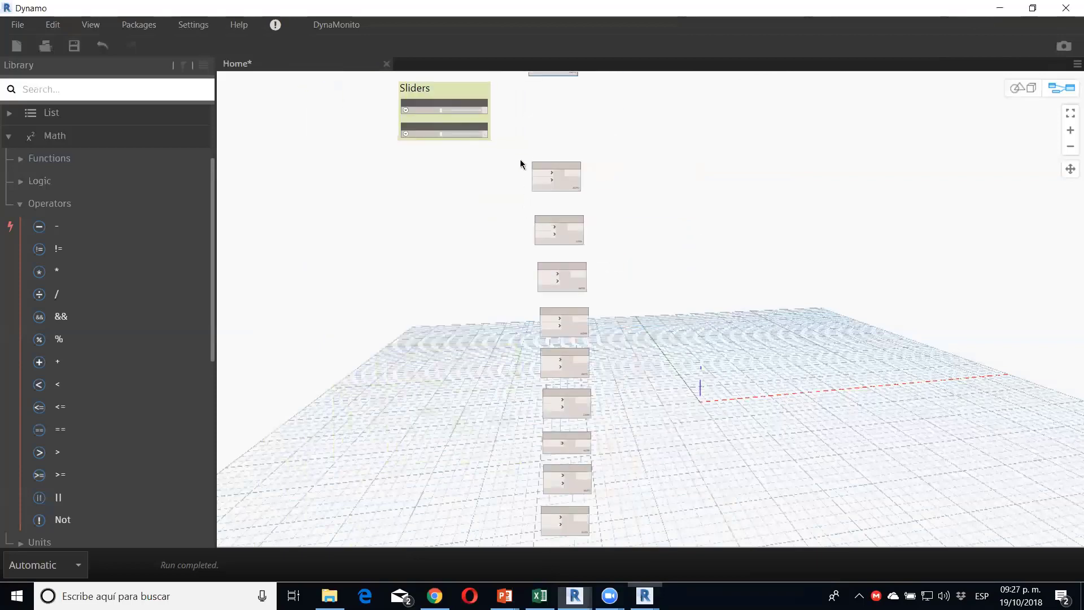
drag(524, 148, 672, 533)
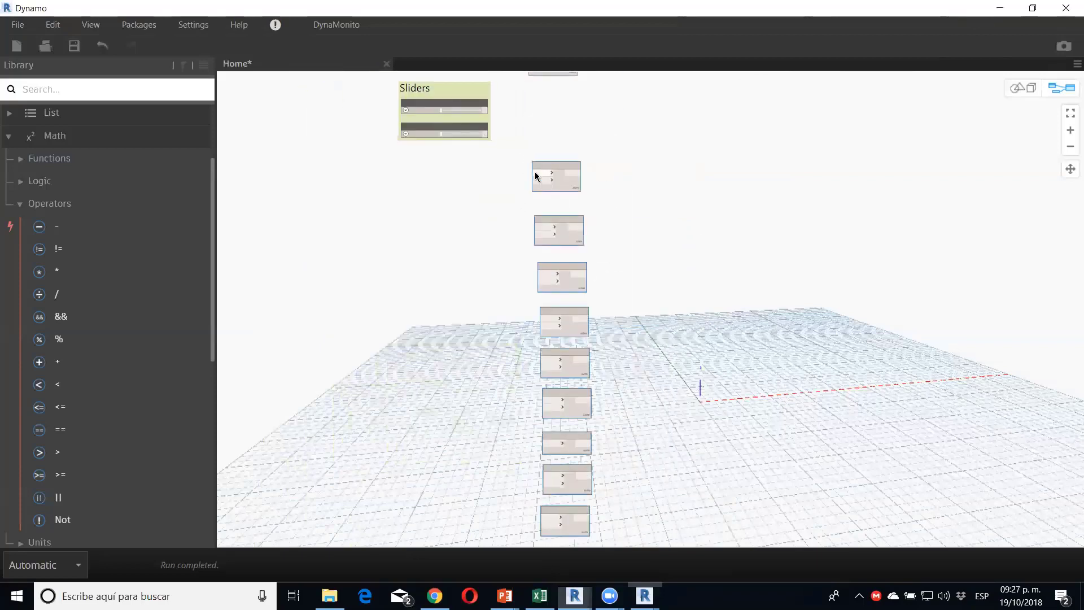
drag(536, 176, 550, 222)
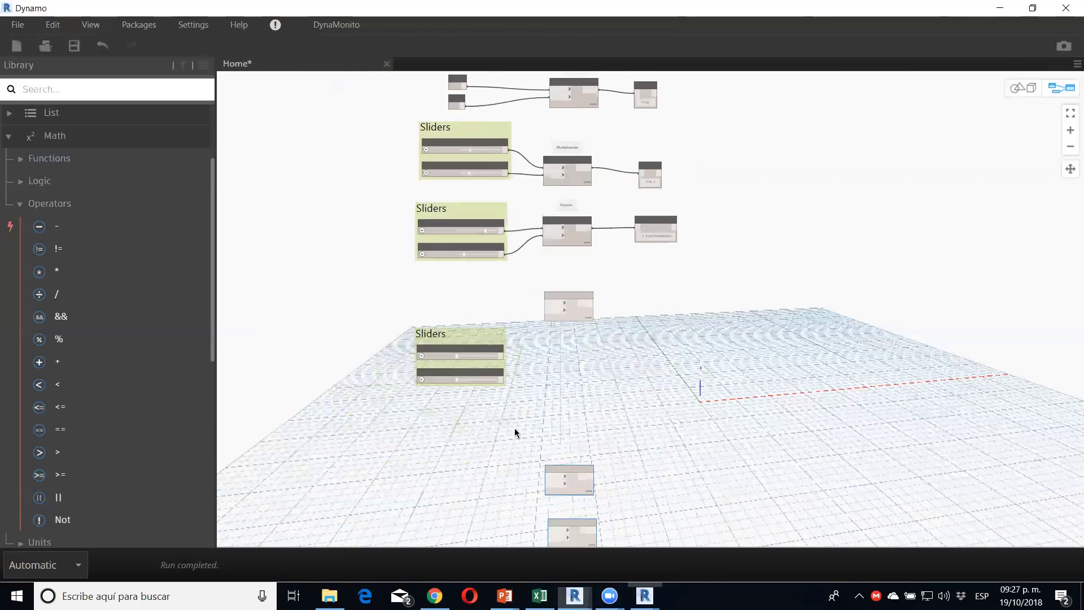
scroll(514, 395, up, 1)
scroll(452, 356, up, 2)
mouse_move(433, 324)
mouse_down()
mouse_move(455, 250)
mouse_move(428, 256)
mouse_up()
scroll(608, 270, up, 1)
Step: Paste two copies of the + node stacked below the original
click(606, 270)
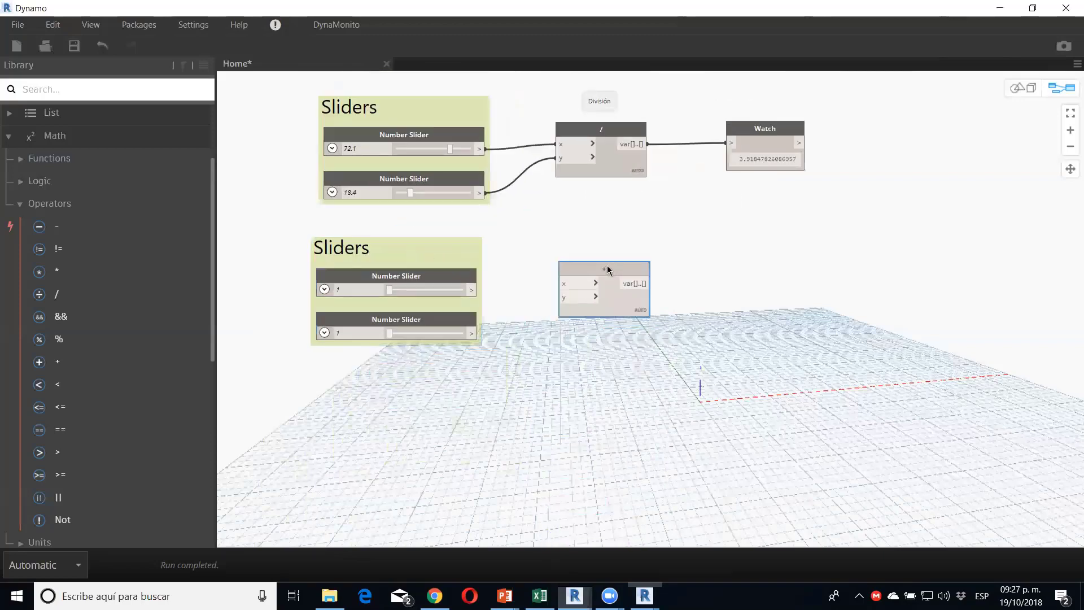
key(ctrl+c)
key(ctrl+v)
drag(701, 276, 617, 382)
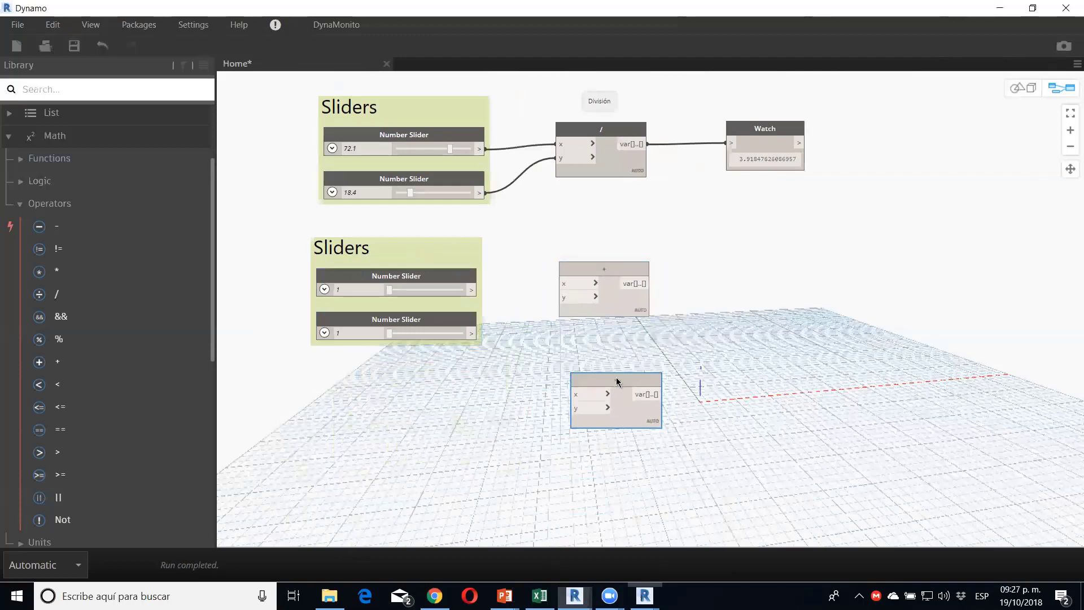
key(ctrl+v)
drag(715, 387, 621, 504)
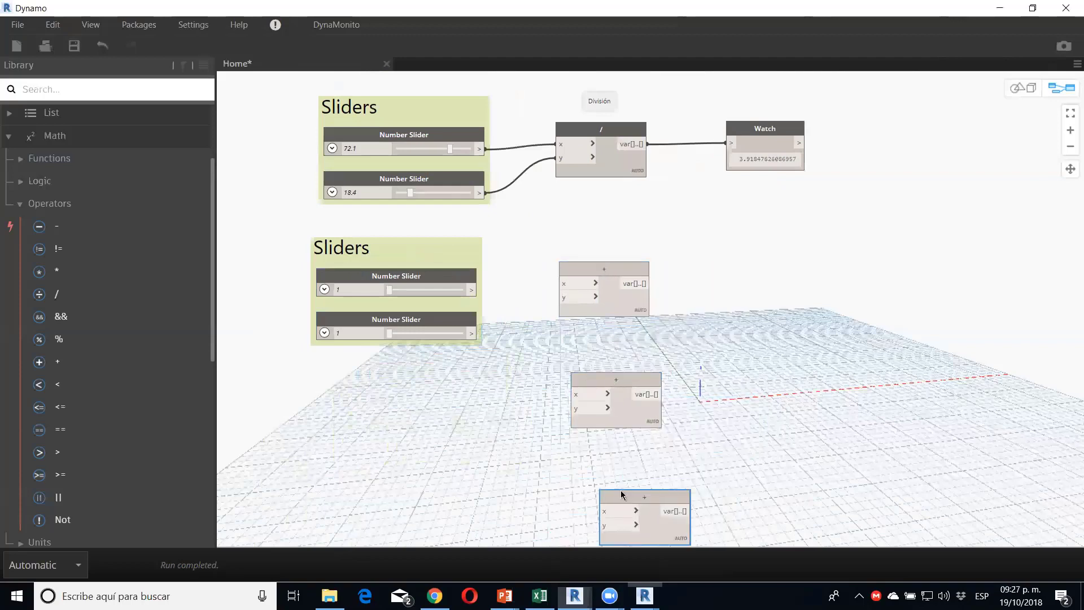
scroll(468, 267, up, 1)
Step: Wire the upper and lower sliders into the + node's x and y inputs
click(478, 294)
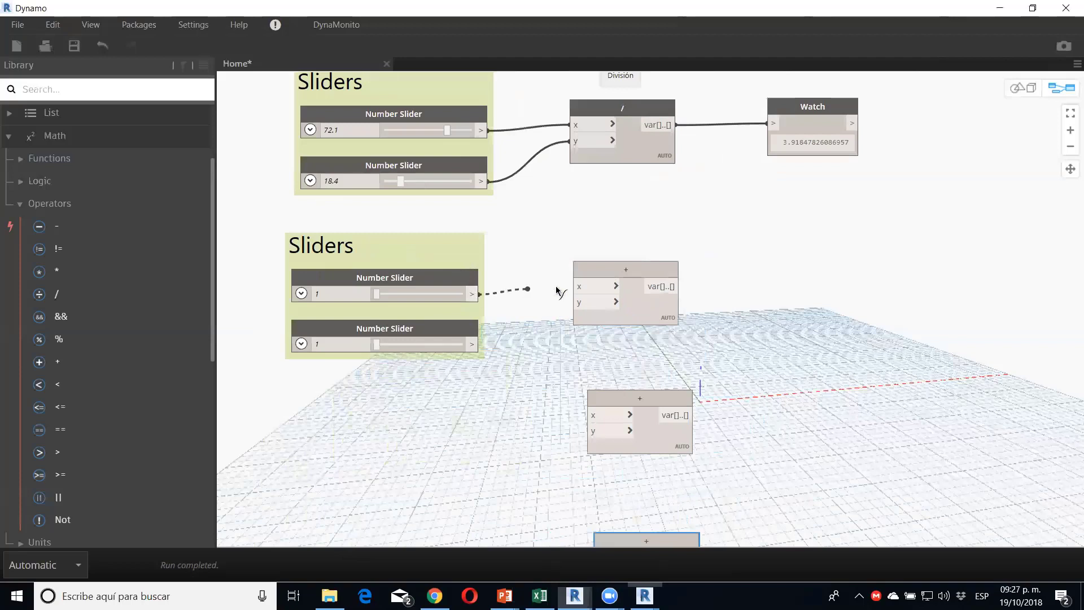
click(574, 286)
click(573, 303)
click(478, 344)
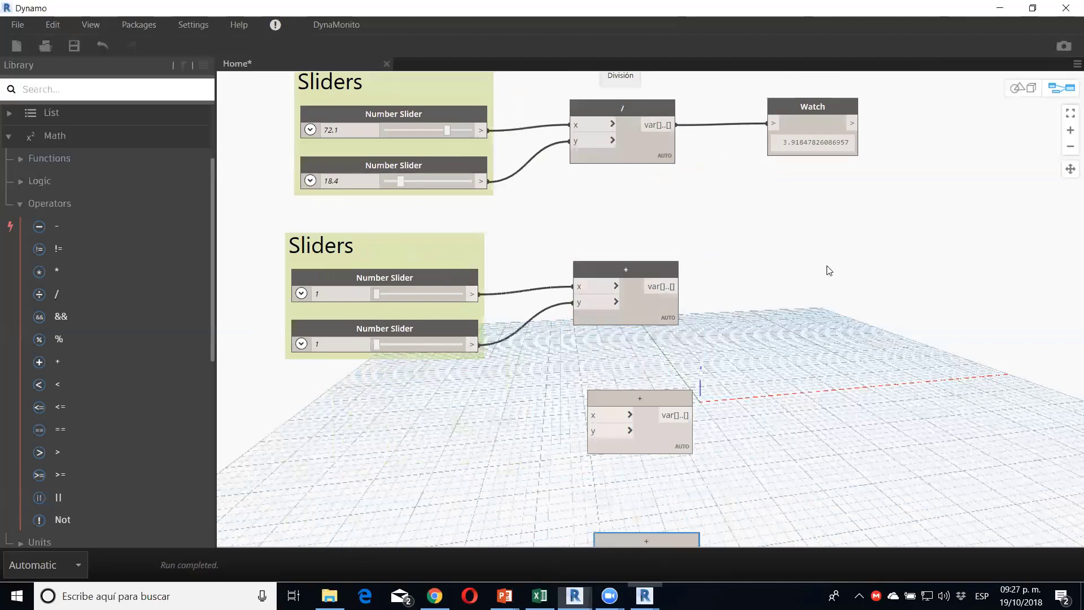
Step: Duplicate the division Watch and connect it to the + node's output
click(828, 131)
key(ctrl+c)
key(ctrl+v)
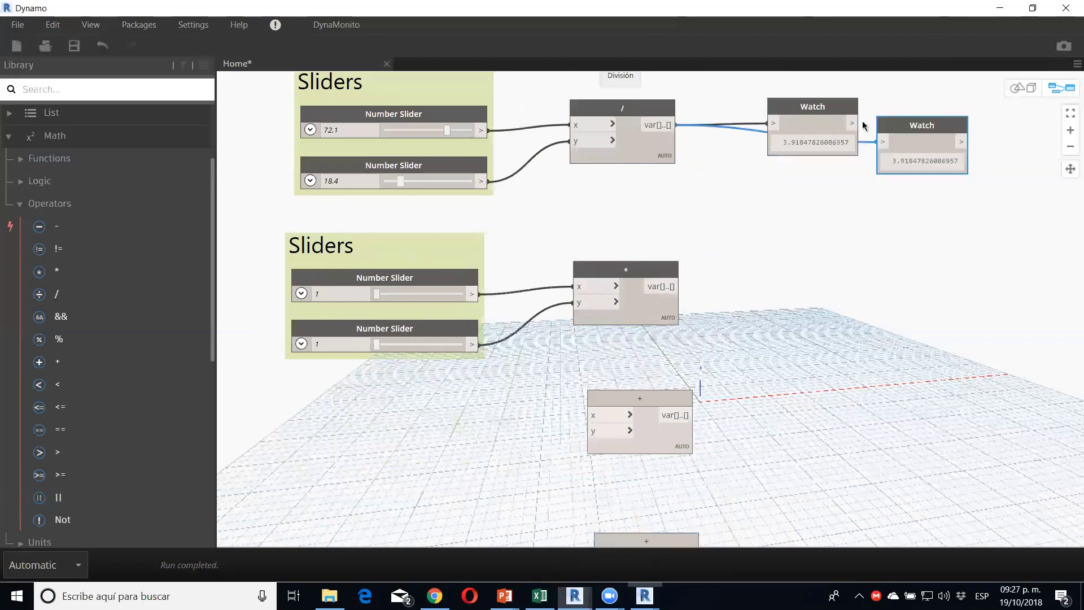
drag(892, 133, 817, 281)
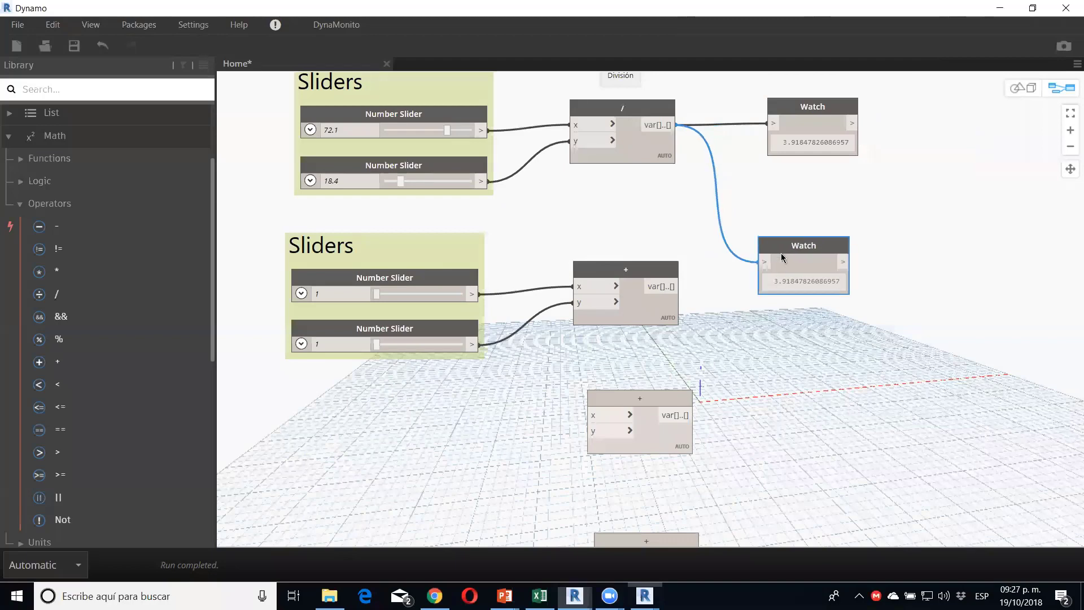
click(679, 287)
click(774, 292)
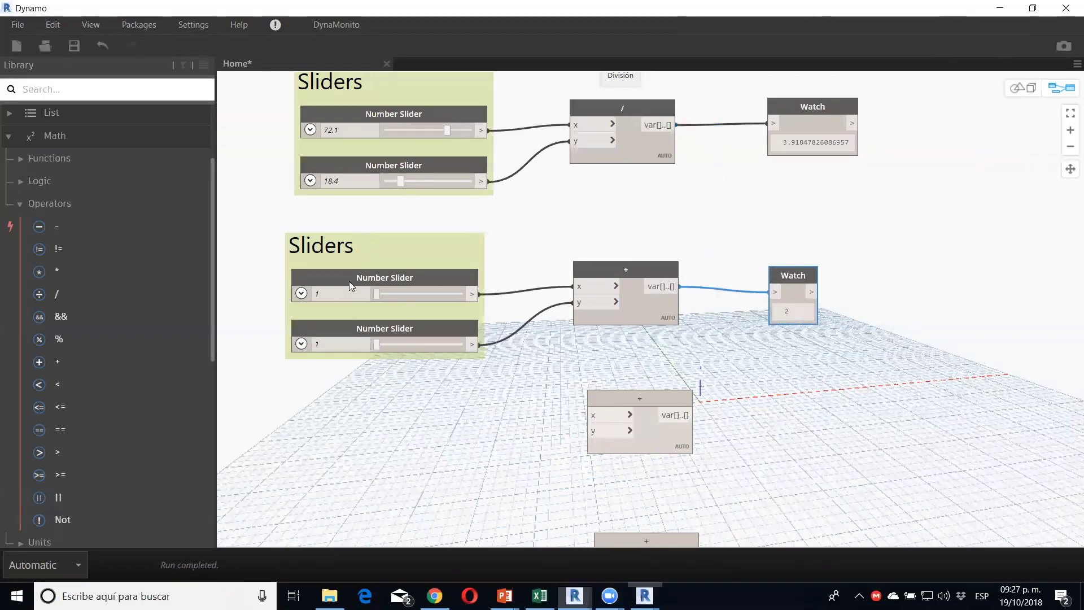
Step: Set the sliders to 47.2 and 51.7 so the Watch shows 98.9
click(417, 293)
drag(417, 344, 419, 344)
scroll(369, 275, up, 5)
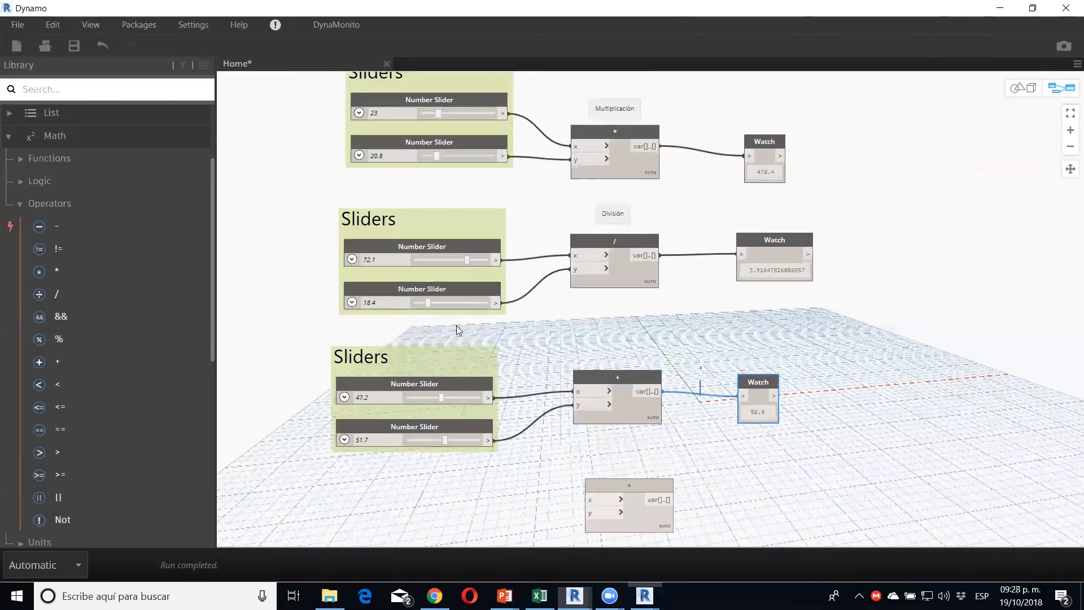
Step: Wire copies of the Cosas and Cosa strings into a + node, with a Watch showing CosasCosa
drag(458, 204, 386, 145)
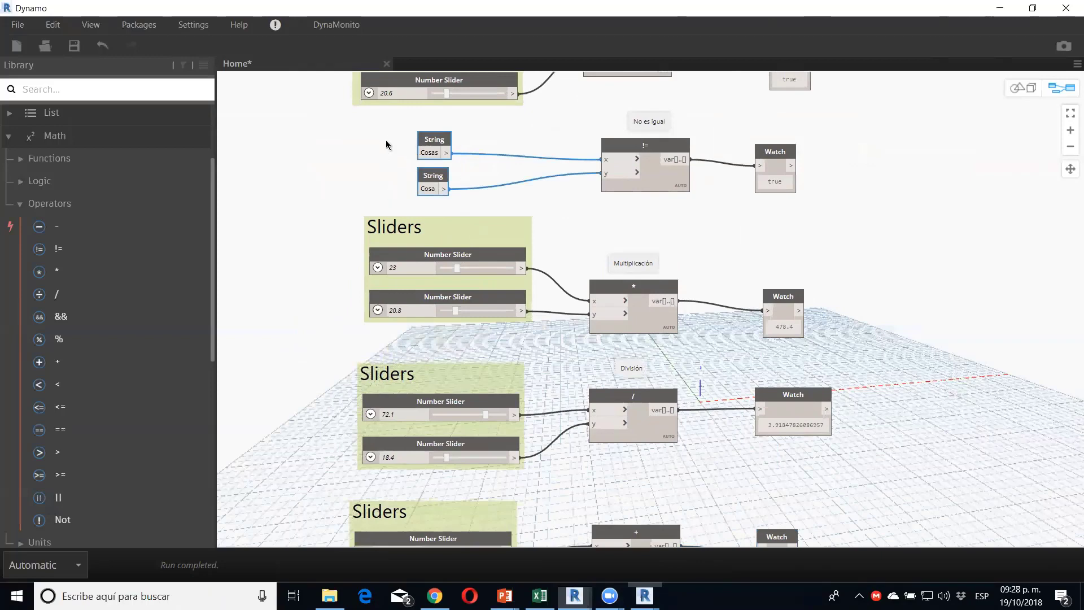
key(ctrl+c)
key(ctrl+v)
mouse_move(492, 201)
mouse_down()
mouse_move(427, 339)
mouse_move(429, 363)
mouse_up()
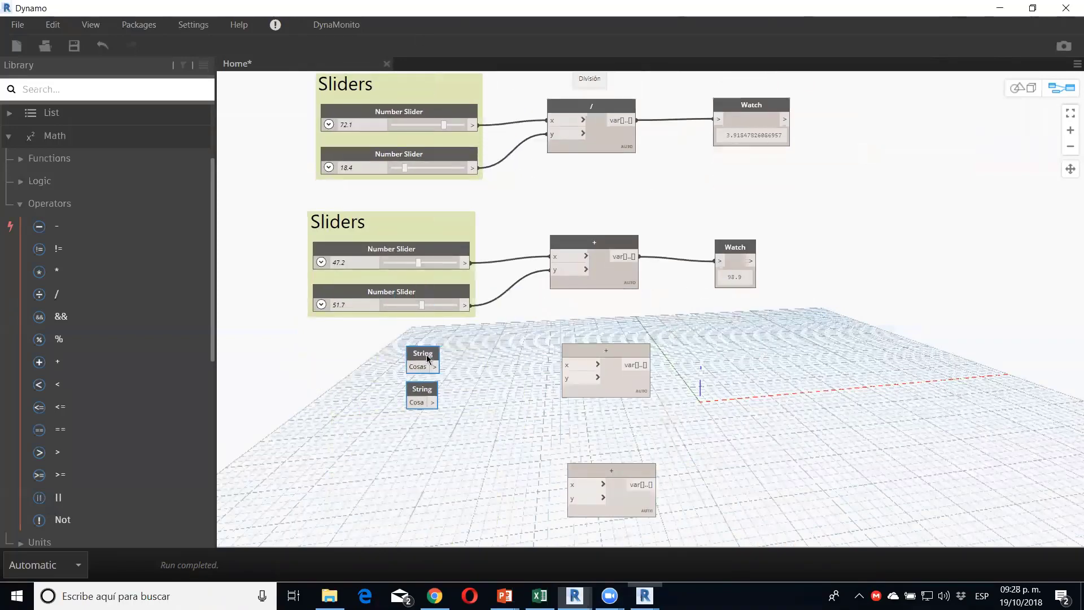
scroll(440, 364, up, 1)
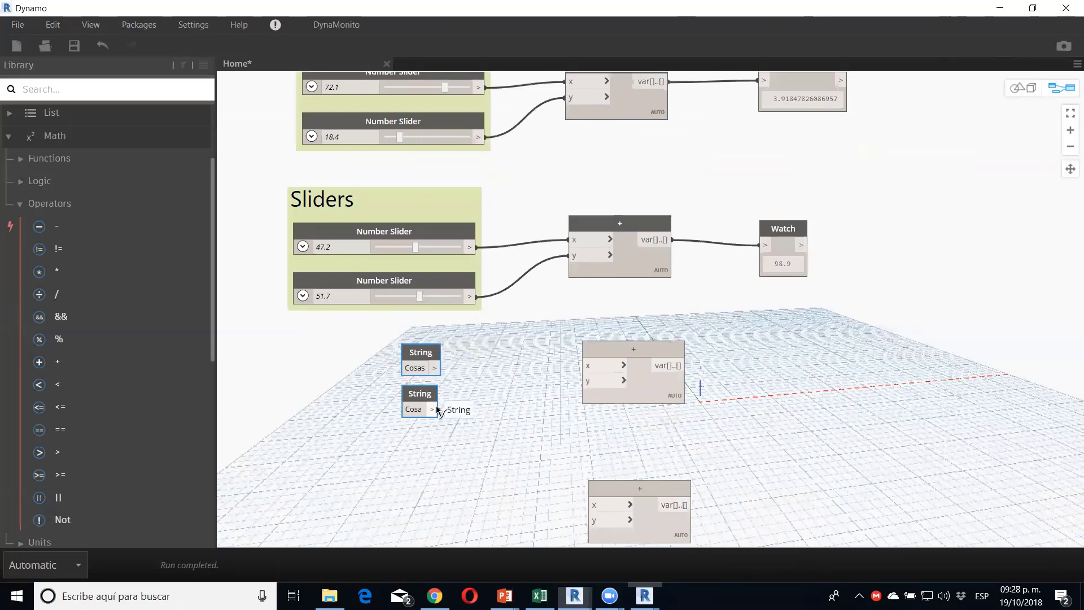
mouse_move(437, 409)
mouse_down()
mouse_move(583, 381)
mouse_move(434, 367)
mouse_up()
click(786, 247)
key(ctrl+c)
key(ctrl+v)
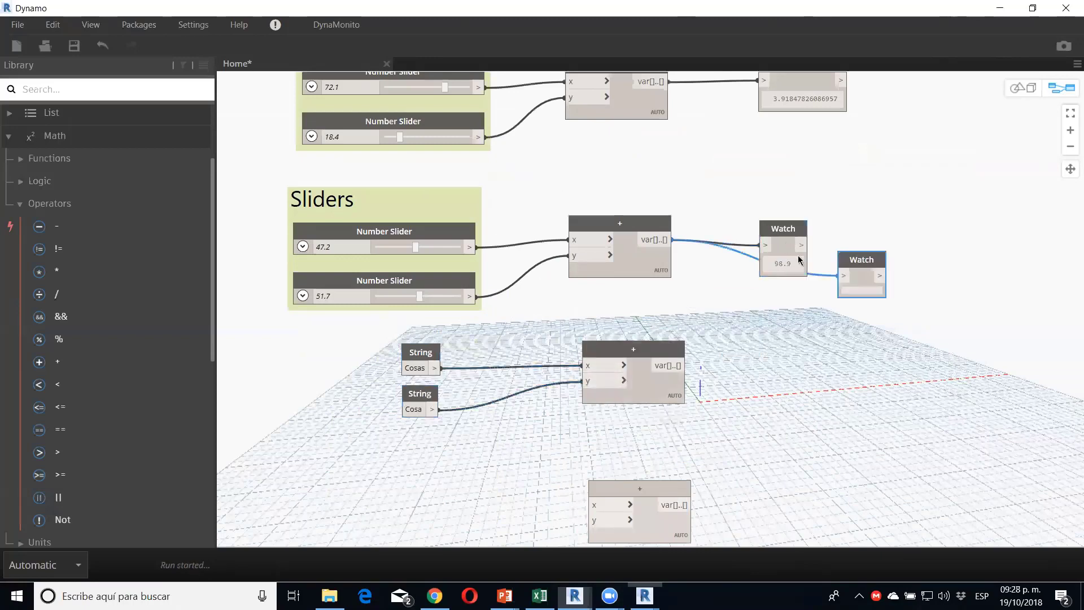
drag(859, 252, 769, 349)
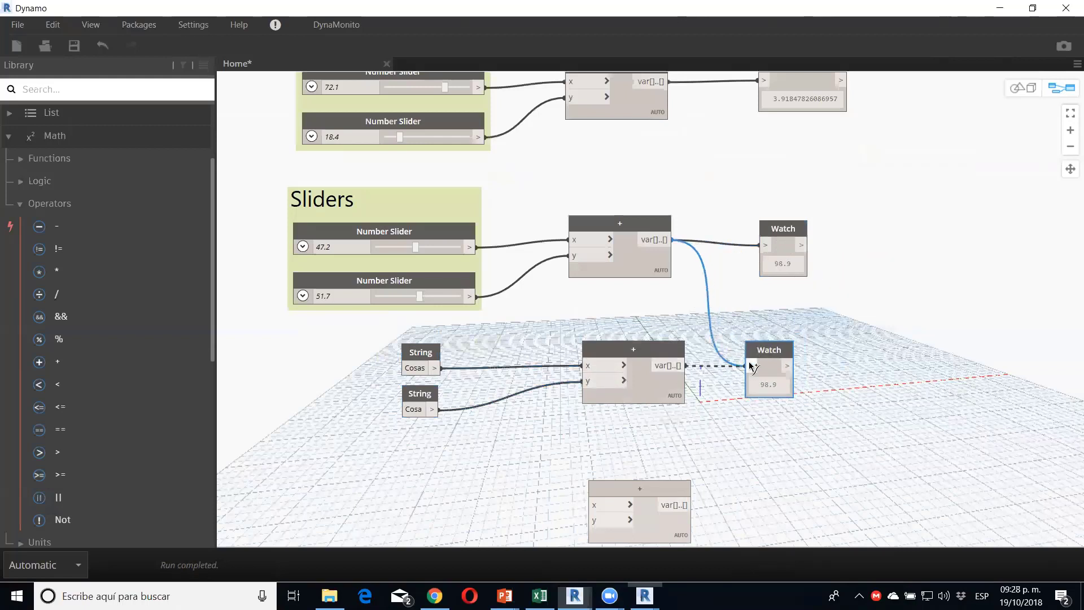
drag(668, 374, 785, 353)
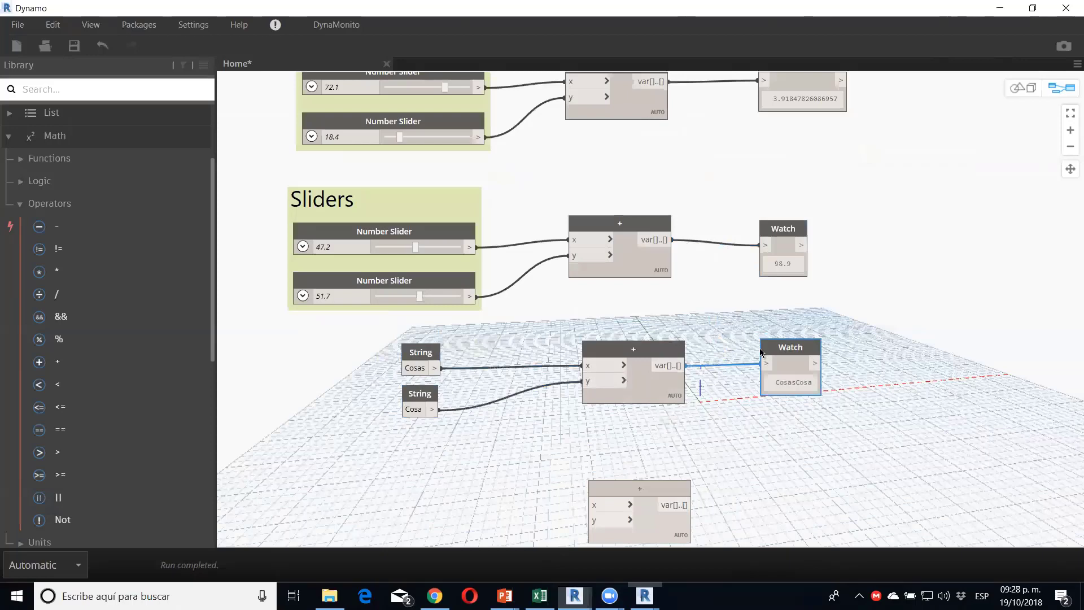
Step: Move the column of spare operator nodes further down the canvas
scroll(507, 354, down, 3)
scroll(530, 396, down, 3)
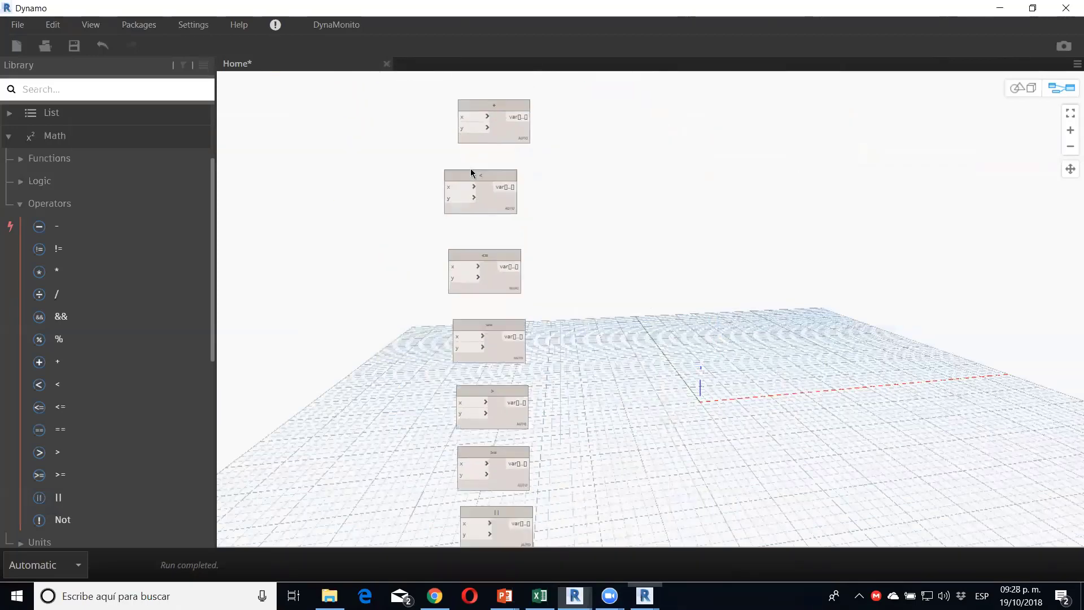
scroll(517, 415, down, 1)
mouse_move(535, 493)
mouse_down()
mouse_move(458, 174)
mouse_move(482, 217)
mouse_up()
scroll(449, 162, up, 1)
scroll(534, 348, up, 1)
scroll(534, 347, up, 3)
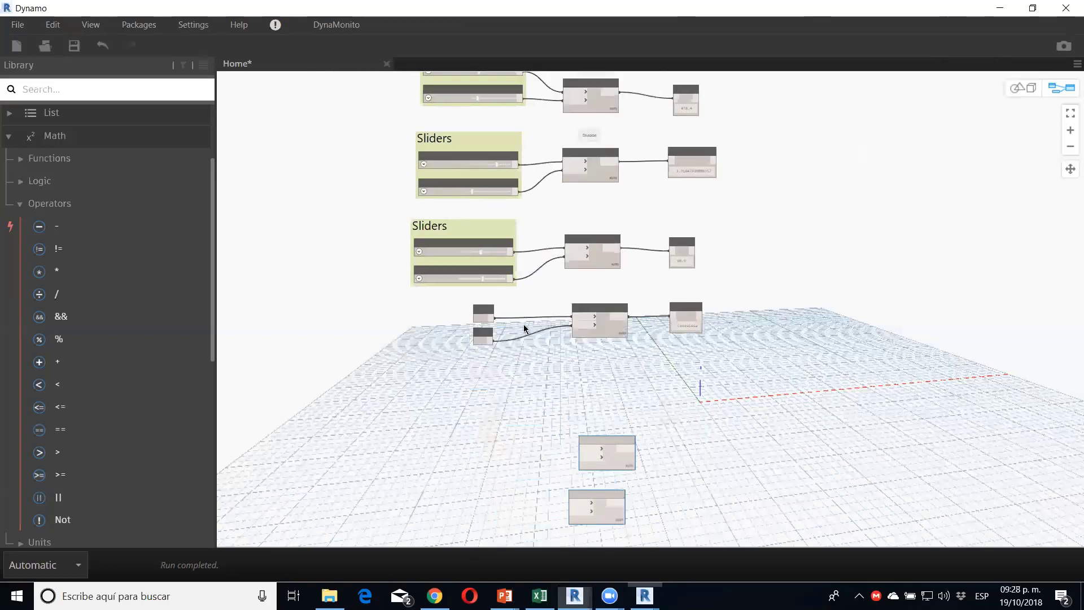
scroll(511, 342, up, 3)
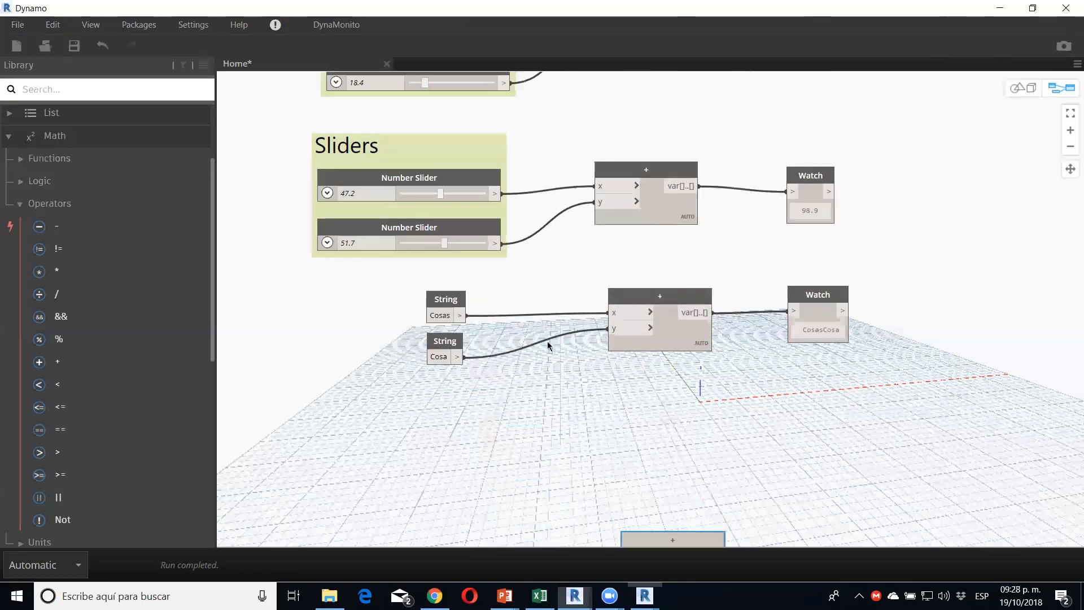
Step: Duplicate the + node and Watch below, feeding Number 5.00 and a Cosa copy to get 5Cosa
drag(849, 375, 680, 306)
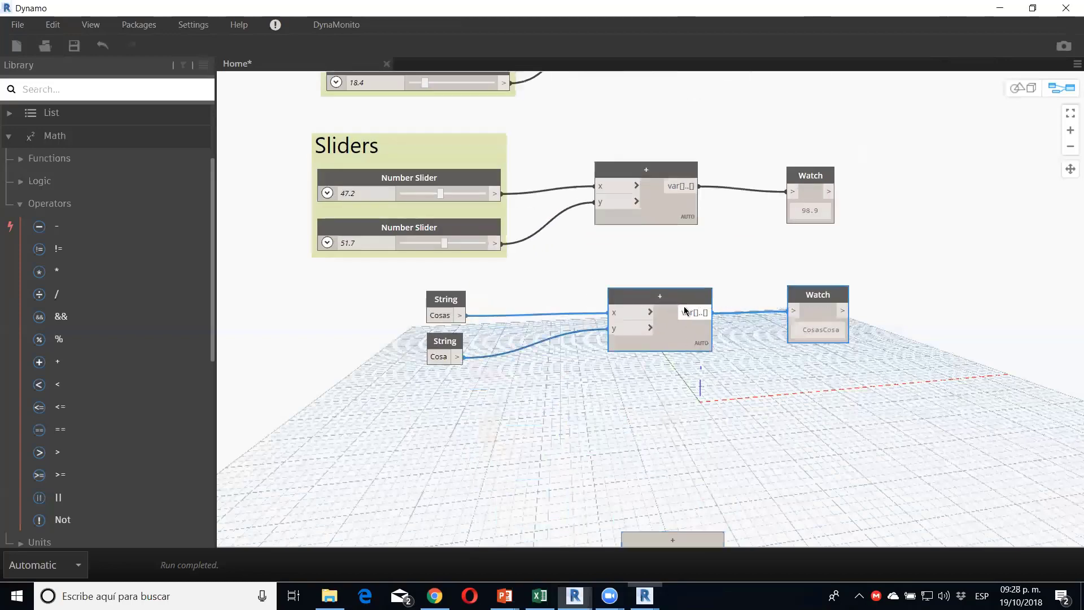
key(ctrl+c)
key(ctrl+v)
drag(692, 370, 628, 420)
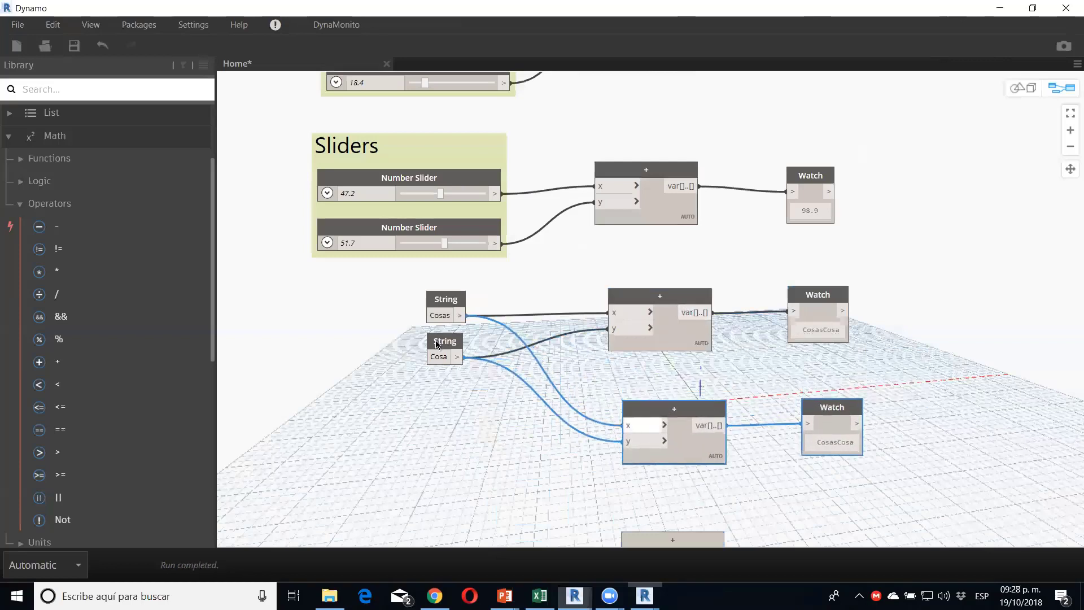
click(451, 354)
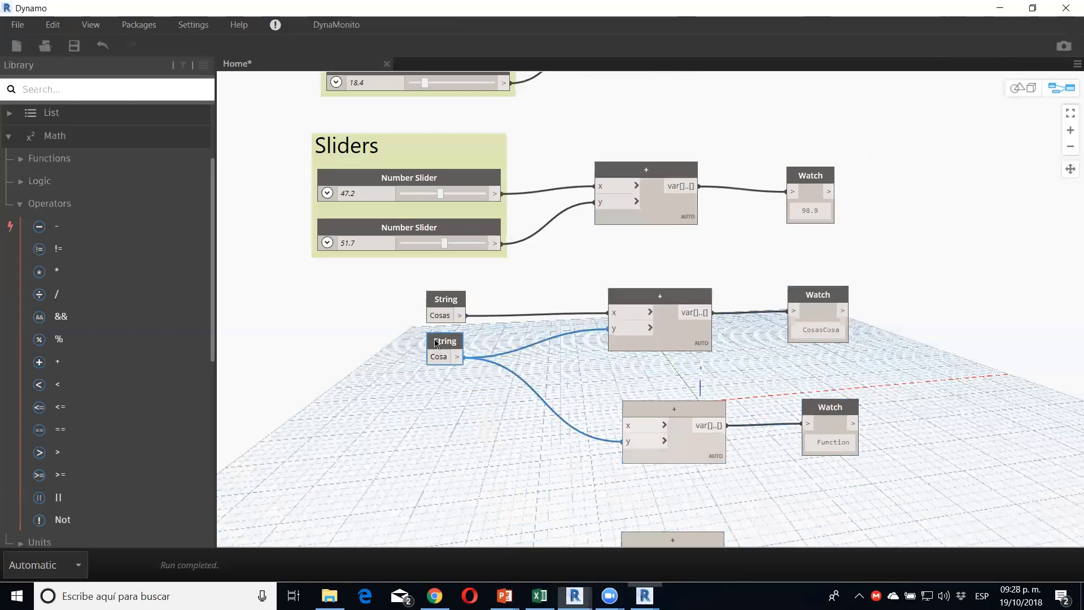
key(ctrl+c)
key(ctrl+v)
drag(508, 349, 456, 451)
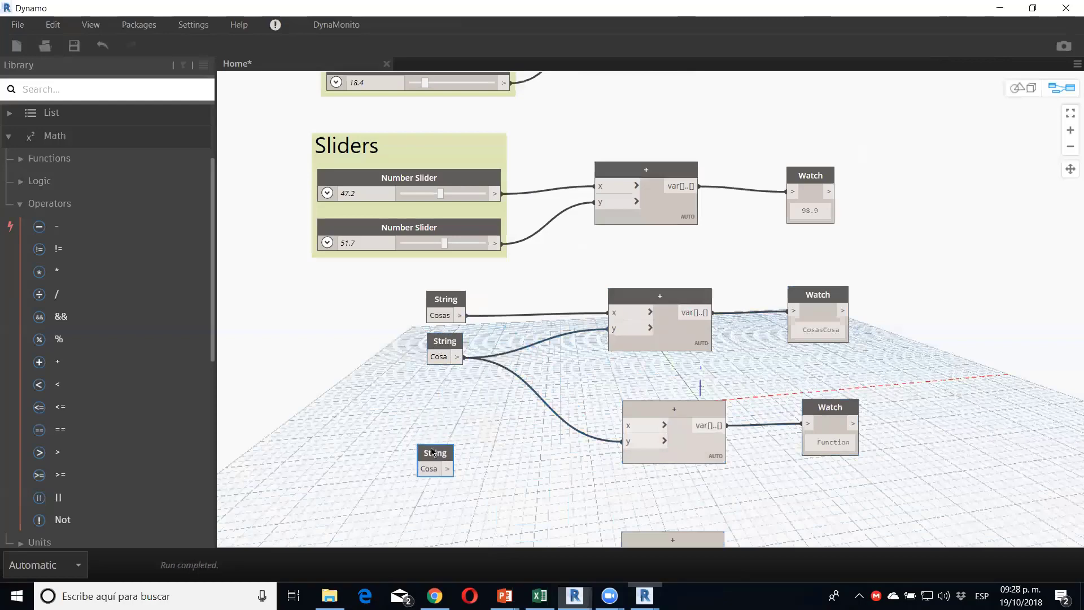
scroll(734, 462, up, 1)
scroll(698, 439, up, 1)
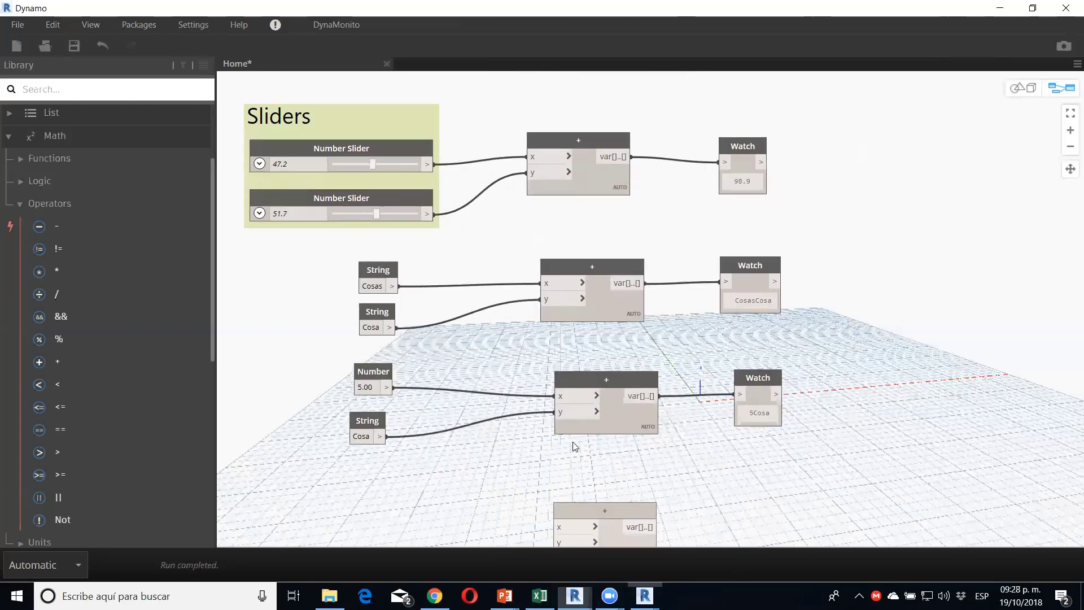
scroll(574, 443, up, 1)
drag(277, 411, 277, 401)
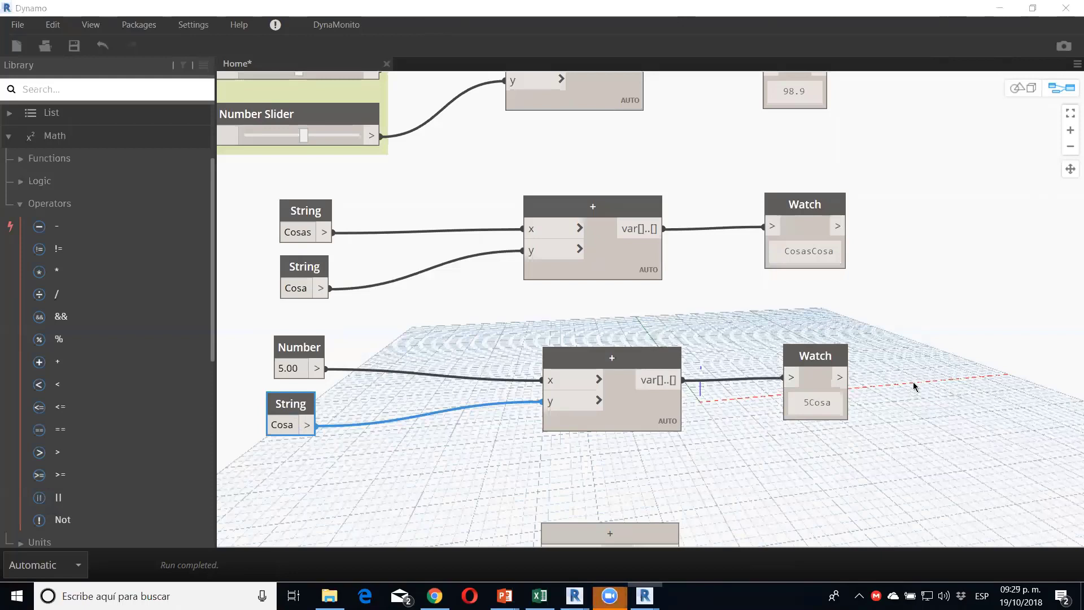
Step: Delete the spare unused + node
scroll(110, 476, down, 2)
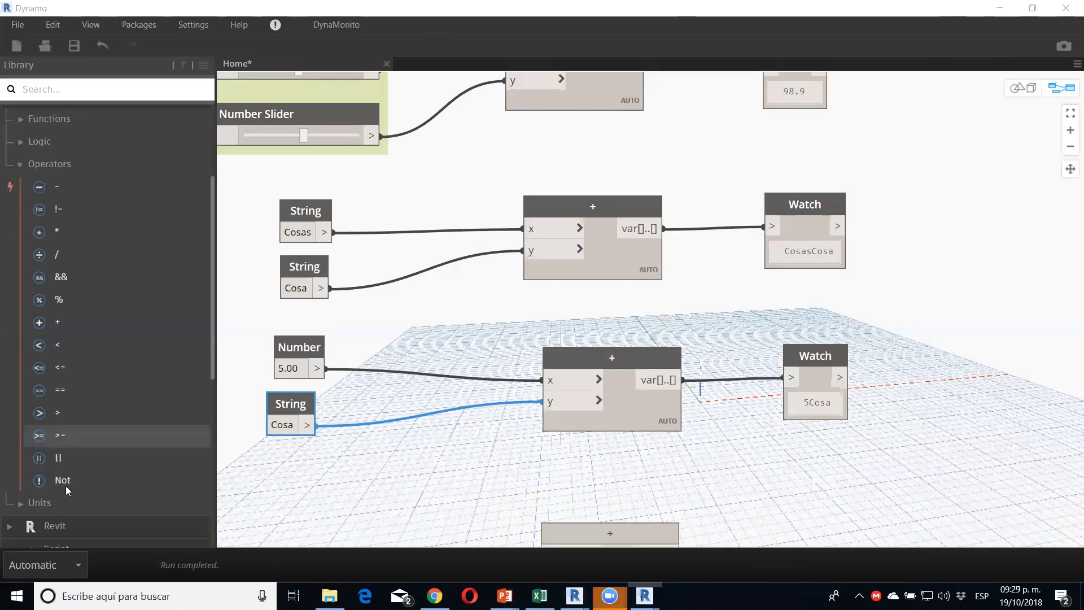
scroll(105, 474, down, 3)
scroll(737, 472, down, 2)
middle_drag(738, 472, 683, 366)
middle_drag(601, 334, 566, 244)
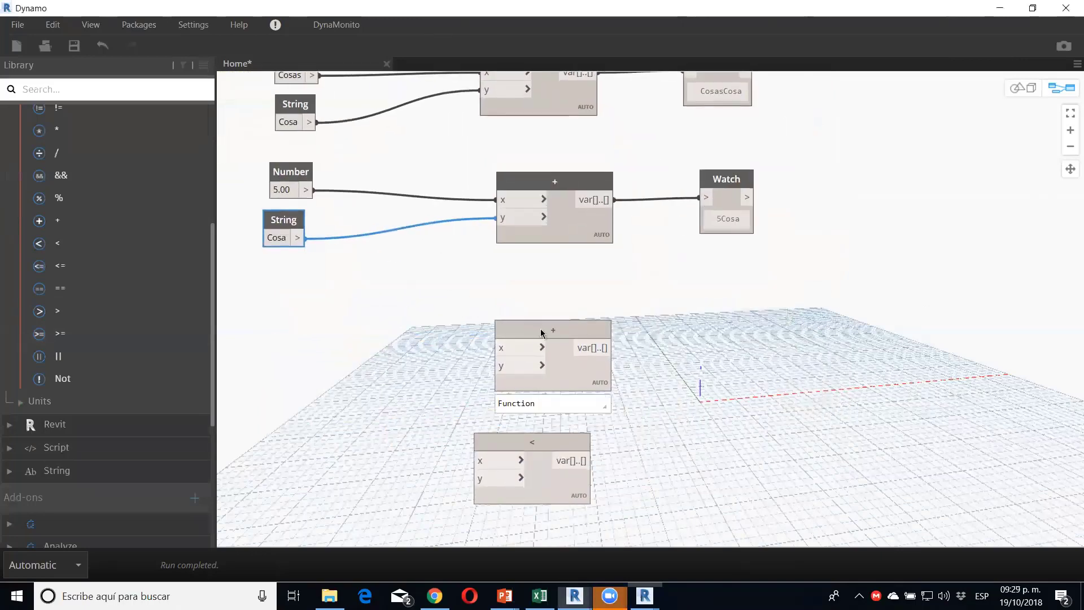
click(544, 330)
key(Delete)
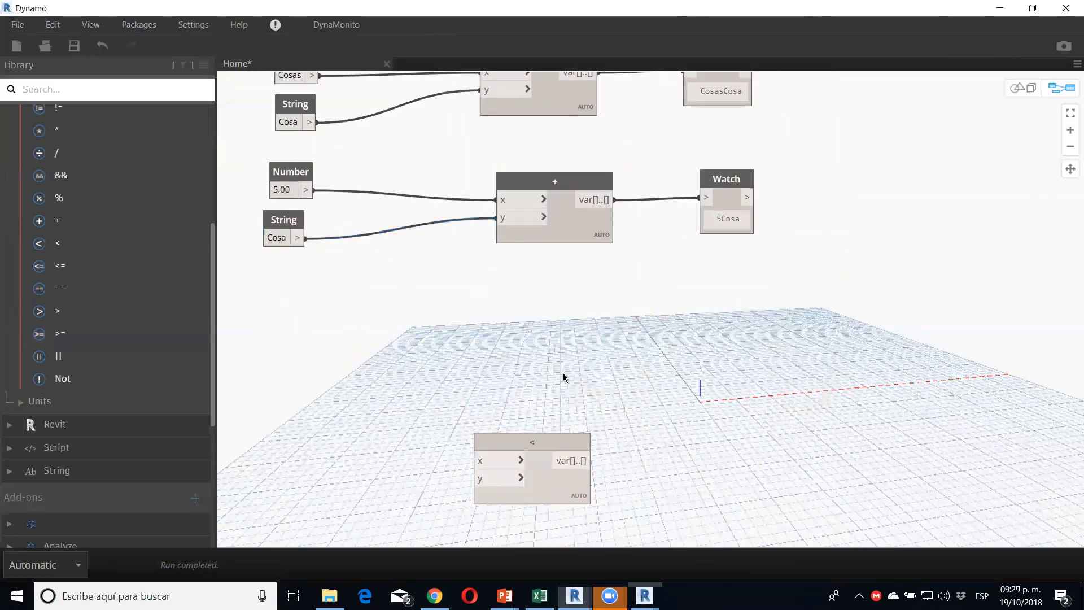
Step: Select the comparison node column and move it up beneath the two addition examples
middle_drag(584, 331, 591, 224)
scroll(591, 224, down, 3)
scroll(529, 204, down, 2)
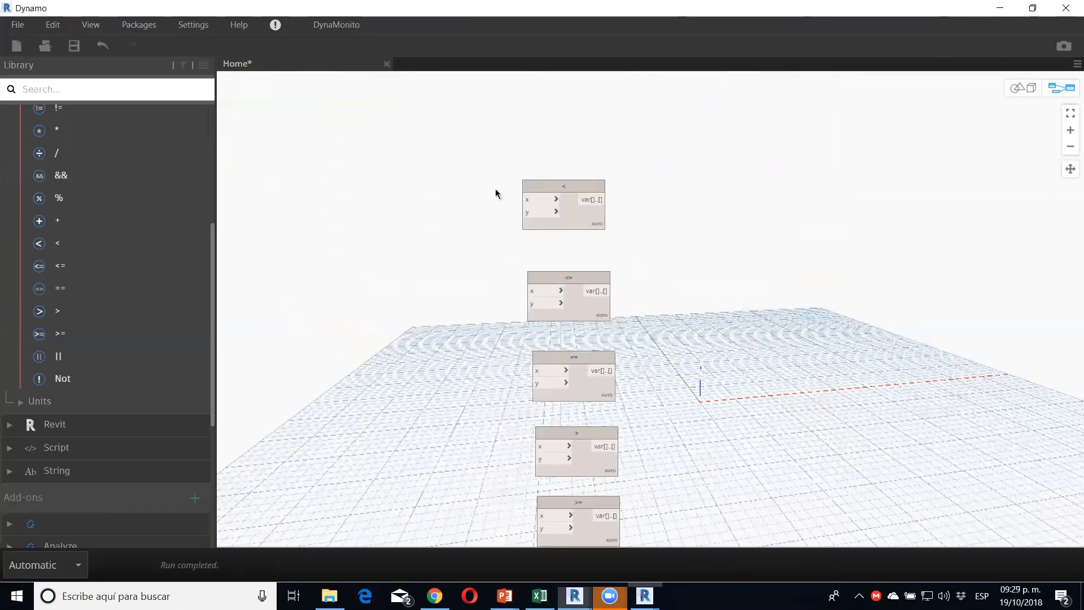
scroll(497, 223, down, 2)
middle_drag(496, 195, 502, 165)
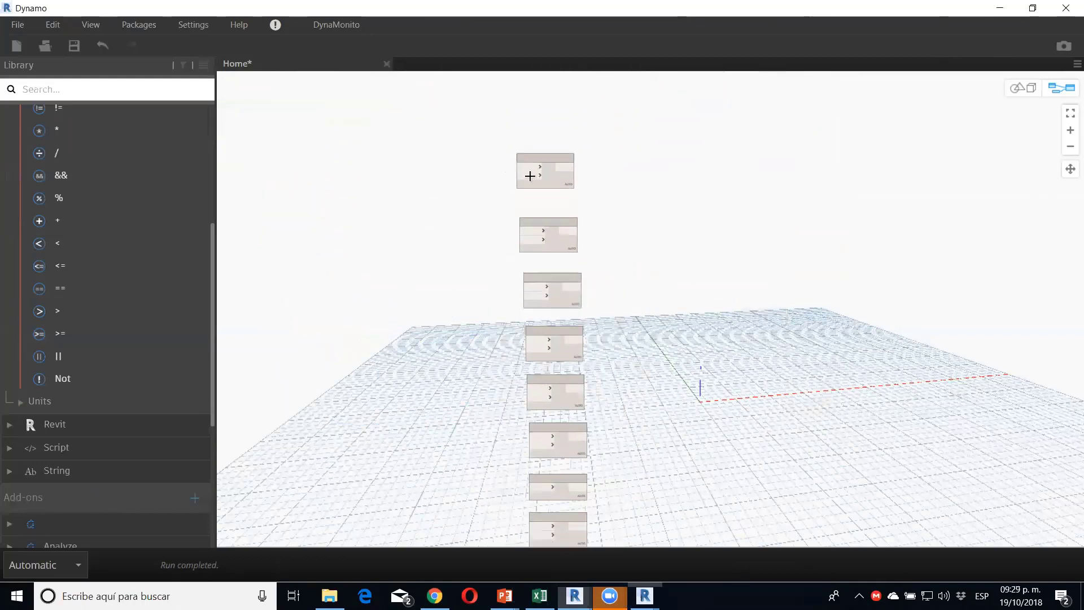
mouse_move(491, 145)
mouse_down()
mouse_move(653, 448)
mouse_move(610, 310)
mouse_move(604, 463)
mouse_up()
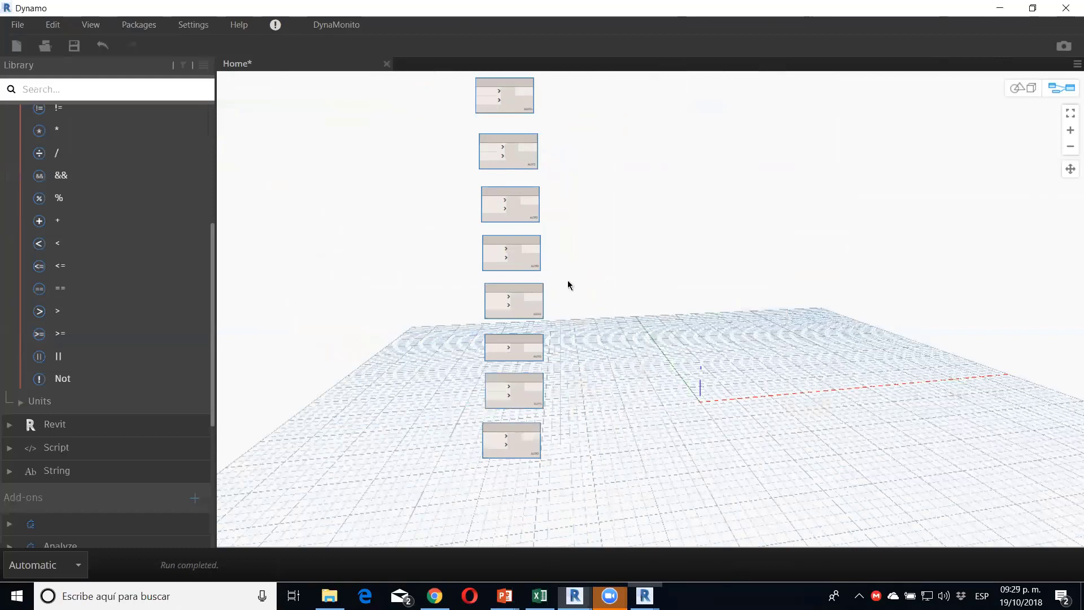
scroll(601, 363, up, 2)
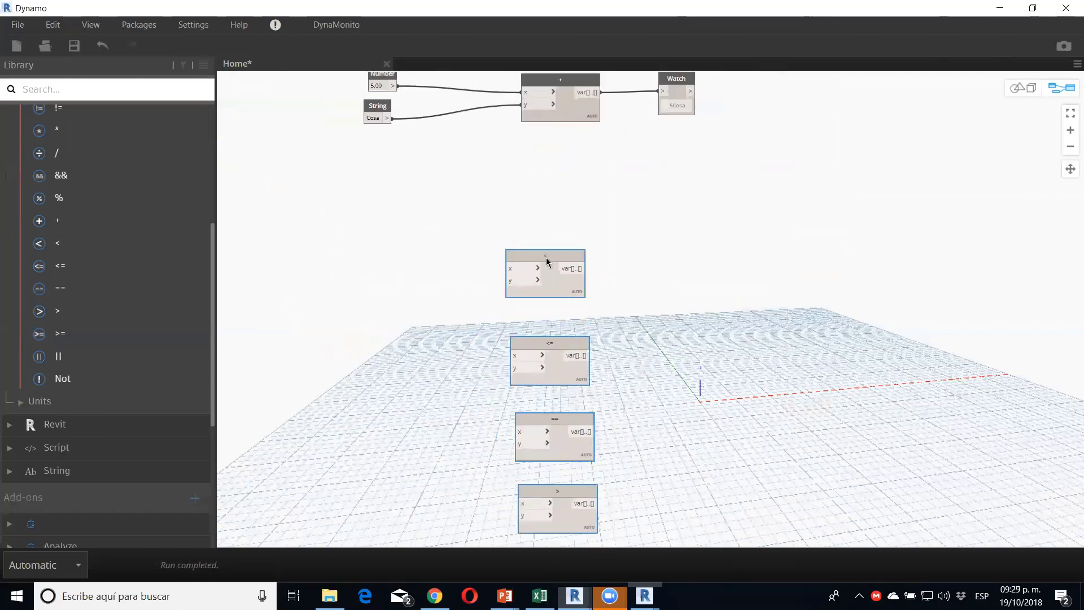
drag(547, 258, 556, 173)
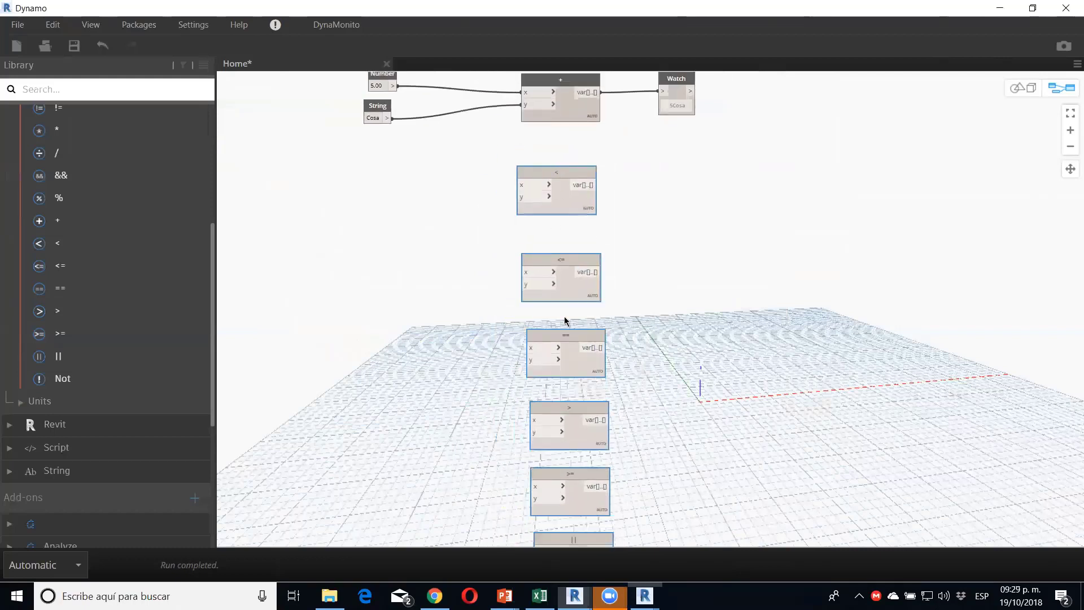
middle_drag(447, 156, 489, 242)
scroll(435, 276, up, 2)
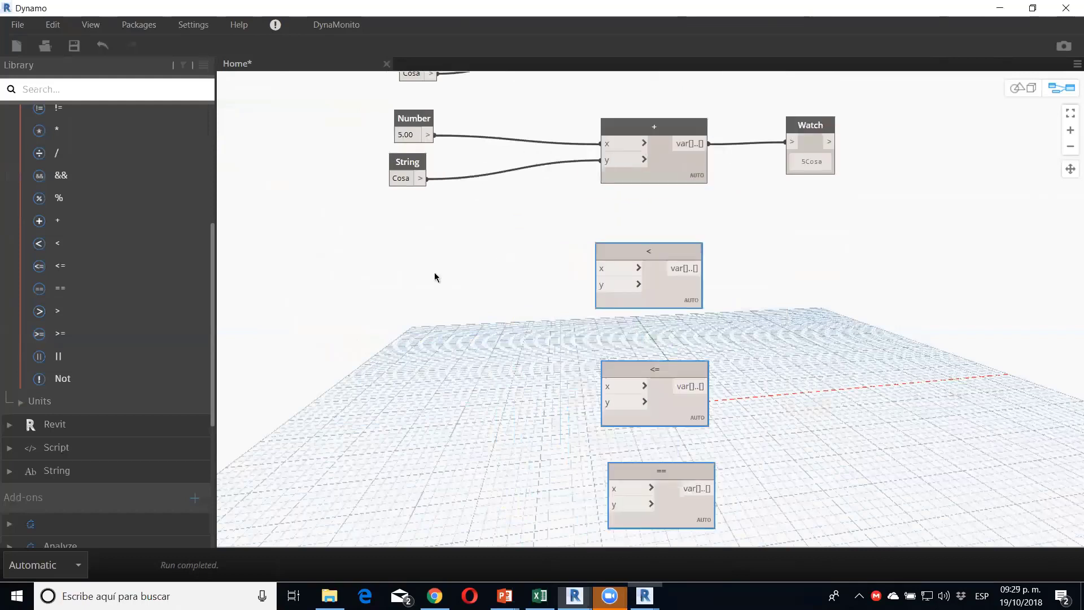
middle_drag(435, 276, 482, 388)
Step: Attach a copied Watch to the < node's output, reading Function
click(862, 249)
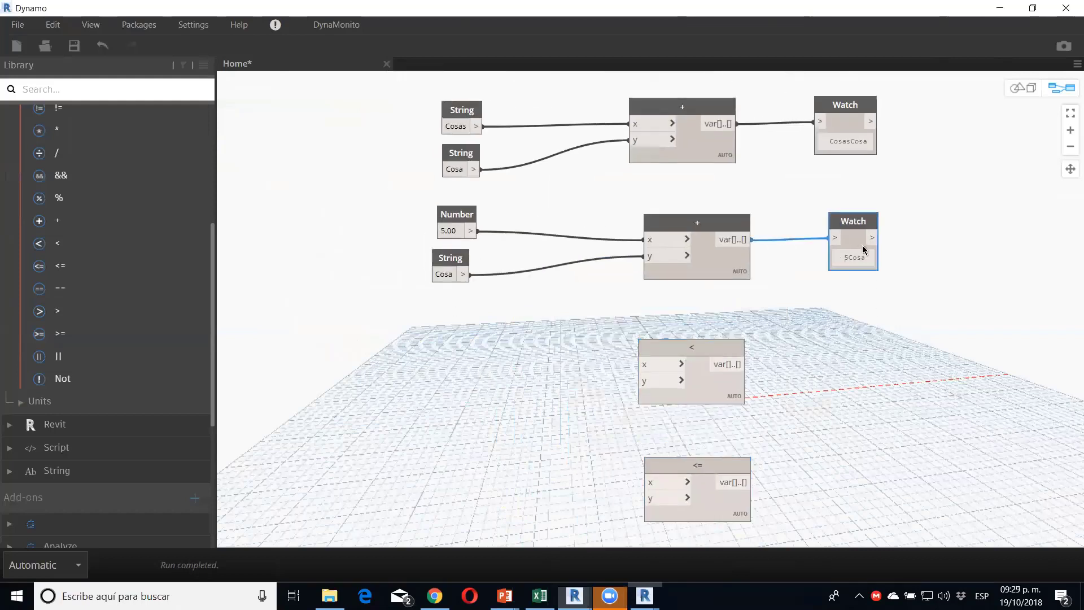
key(ctrl+c)
key(ctrl+v)
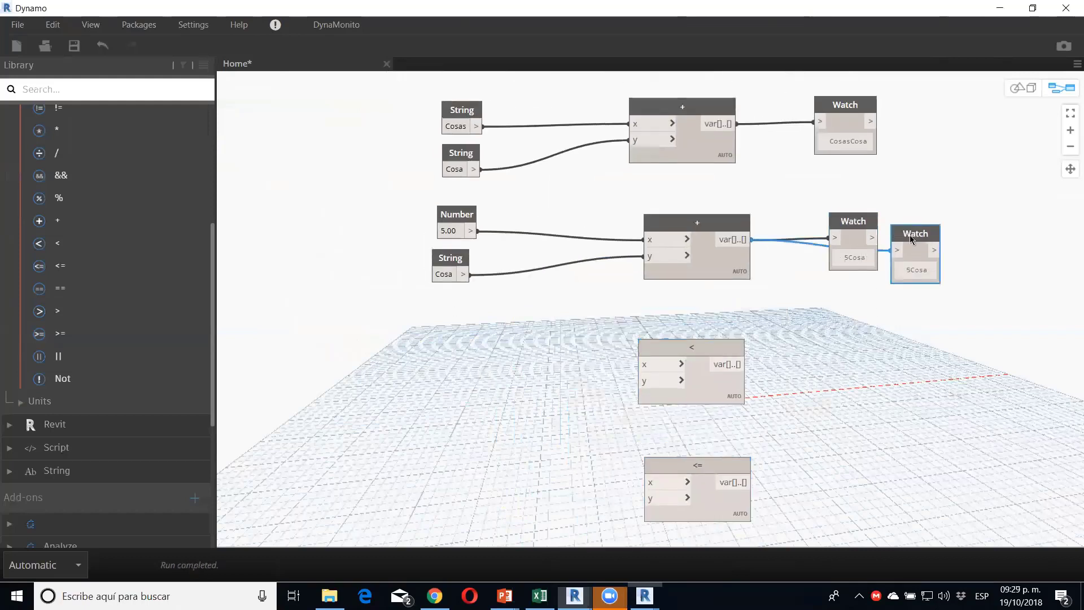
drag(910, 239, 837, 357)
click(745, 364)
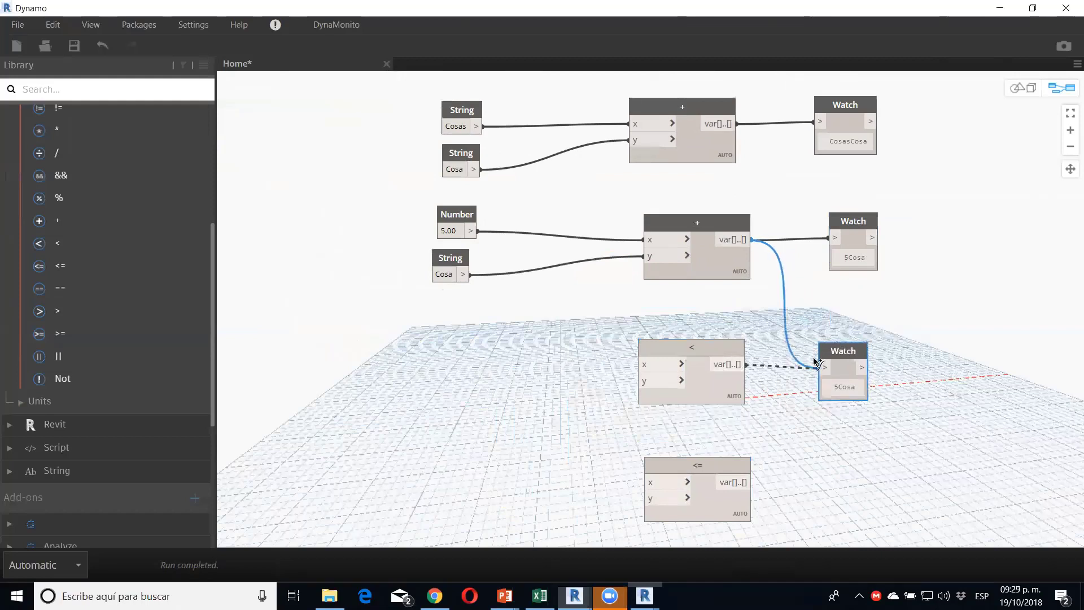
click(819, 366)
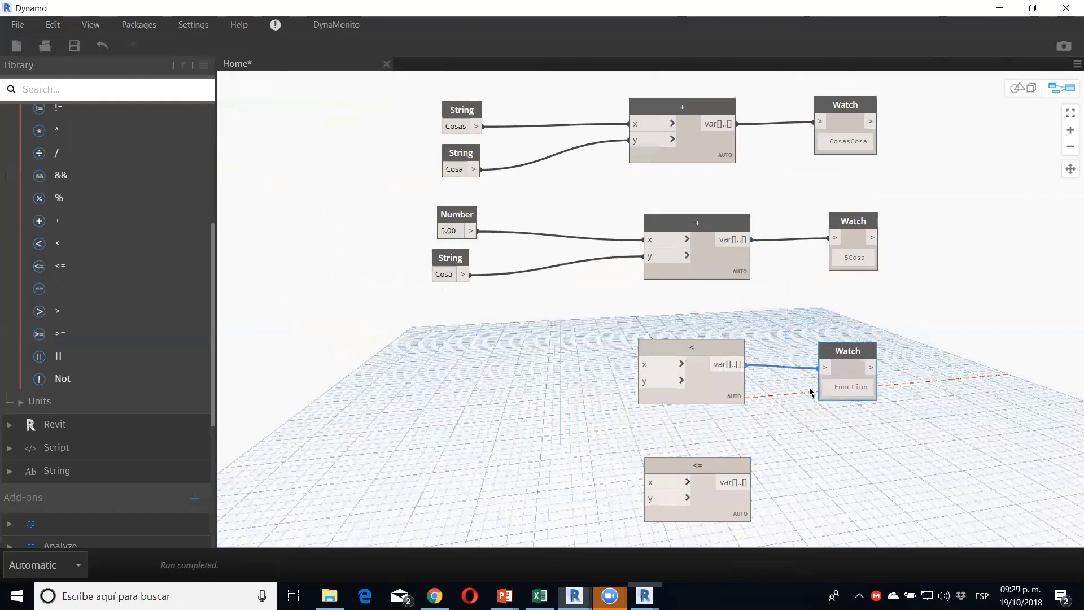
Step: Attach another copied Watch to the <= node's output
key(ctrl+c)
key(ctrl+v)
drag(935, 381, 862, 491)
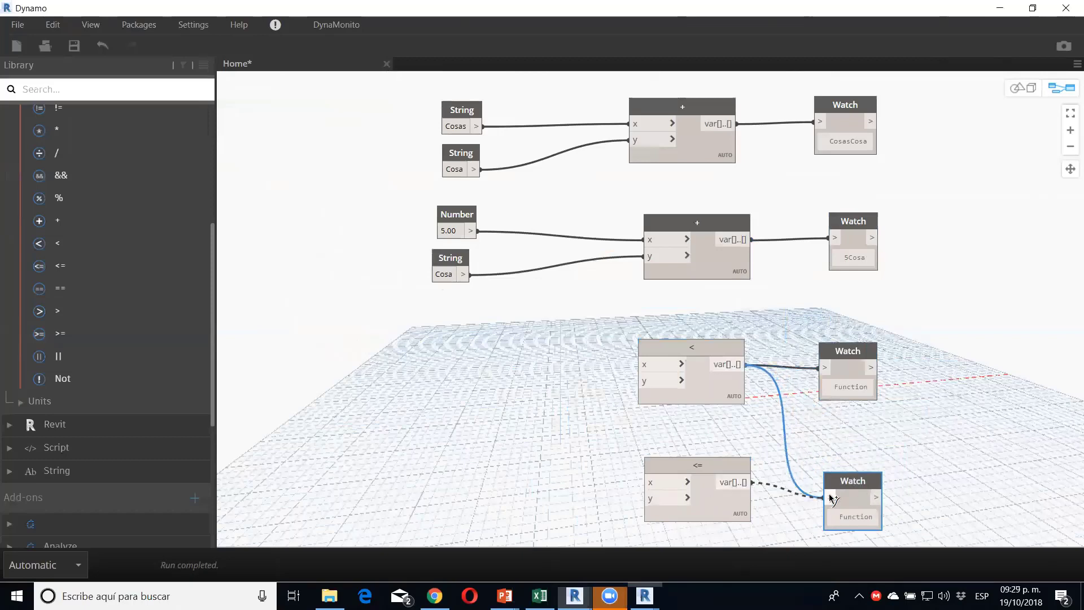
drag(733, 481, 828, 497)
Step: Bring the Sliders group into view and select it
click(462, 123)
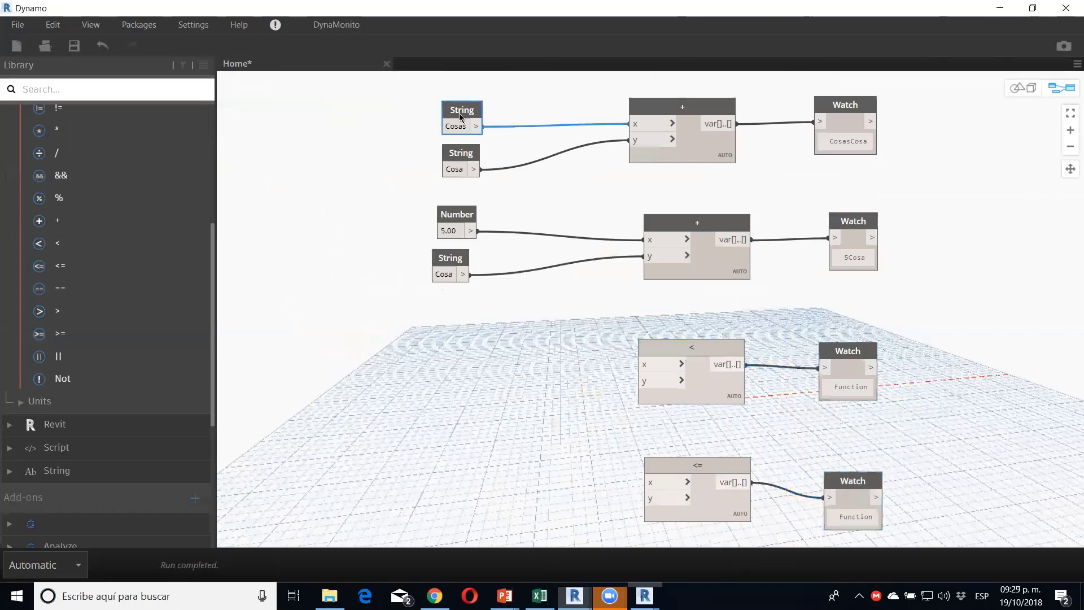
middle_drag(530, 300, 593, 459)
click(467, 115)
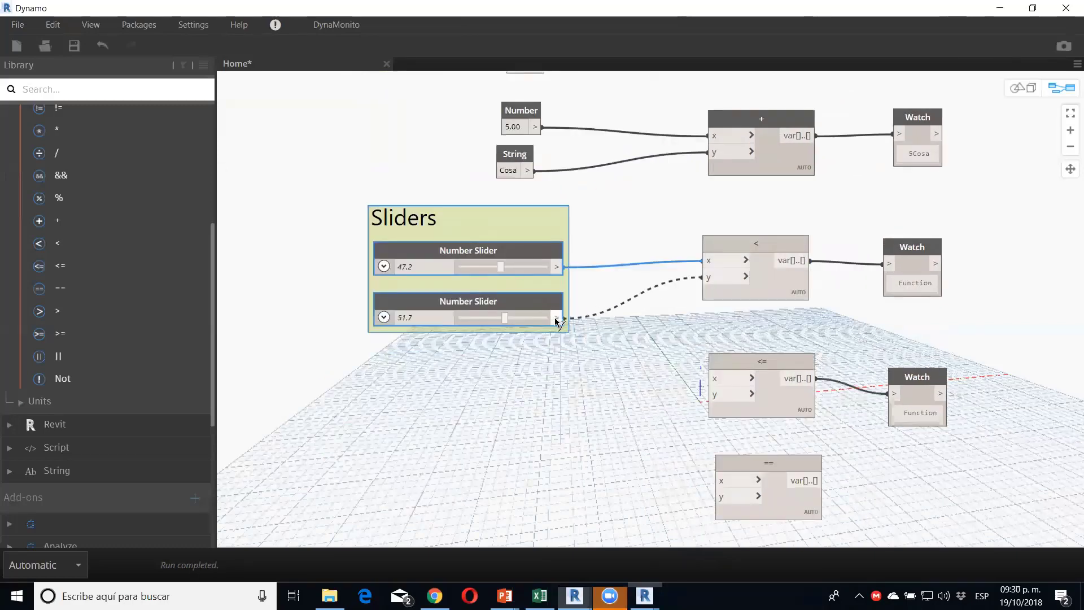
Step: Wire both sliders into the < node and set the first slider to 57, so its Watch reads false
drag(565, 318, 702, 277)
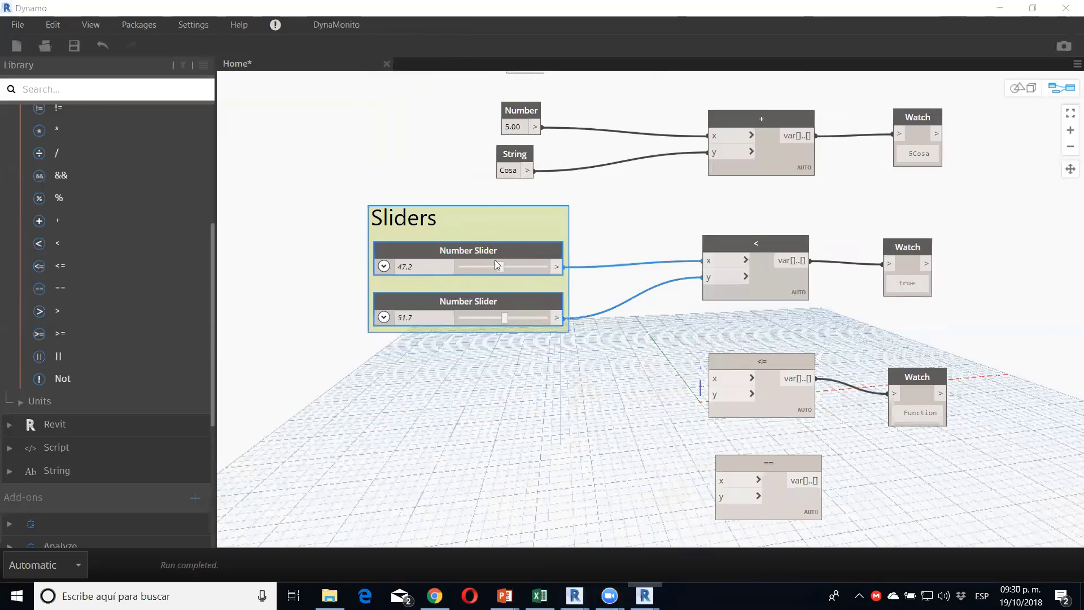
click(528, 266)
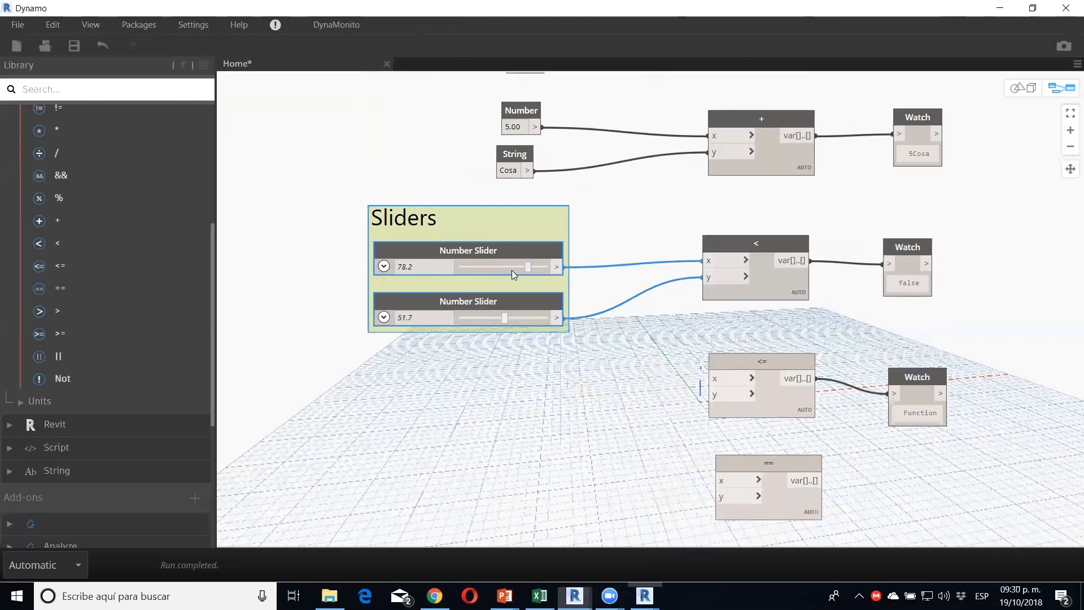
click(511, 270)
middle_drag(506, 310, 498, 207)
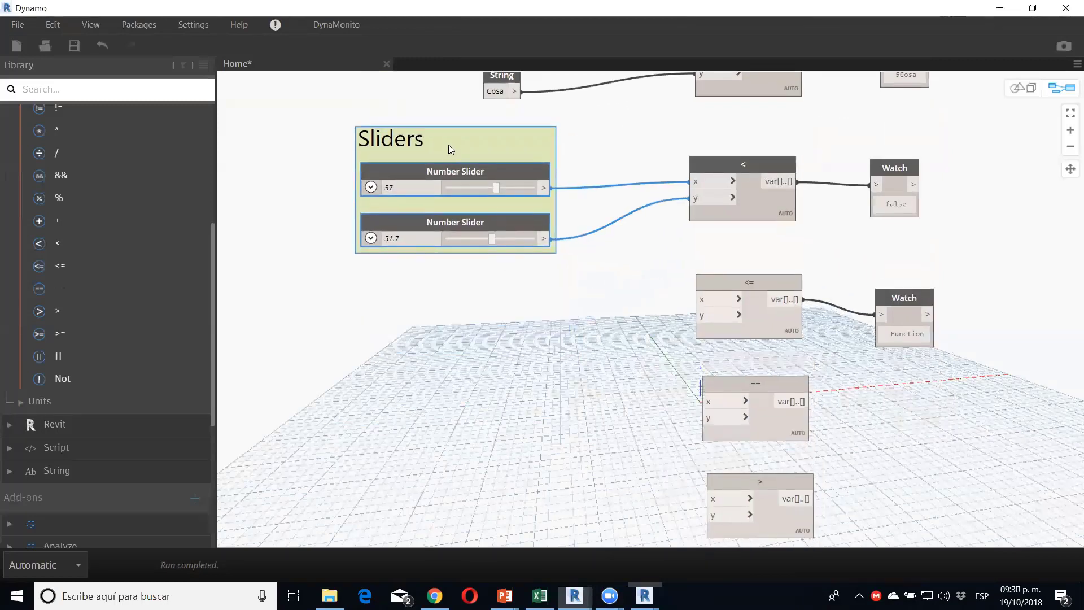
Step: Paste a copy of the Sliders group below and wire it into the <= node
key(ctrl+c)
key(ctrl+v)
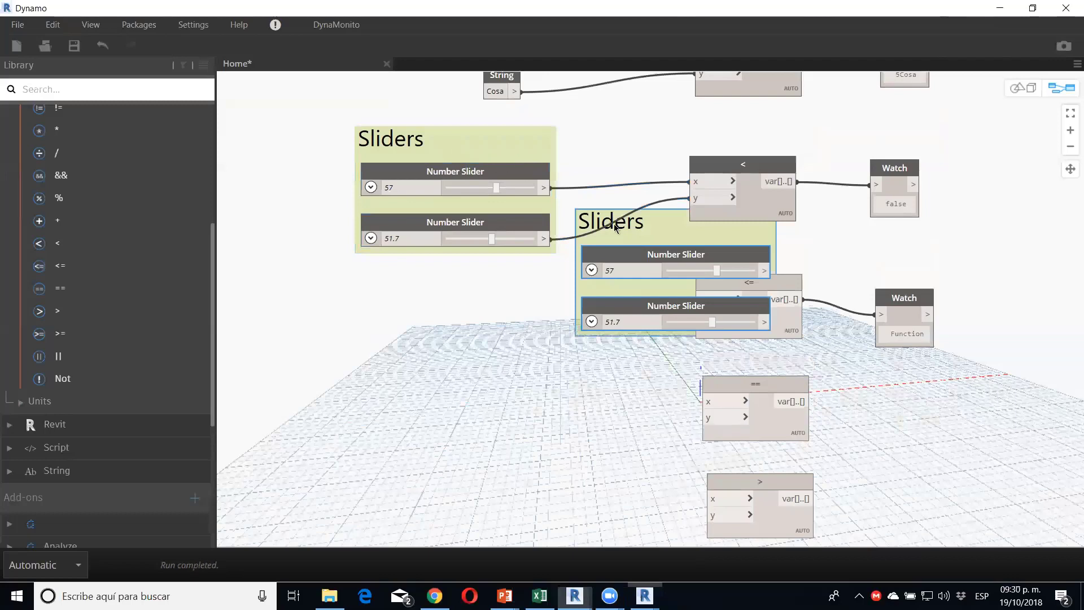
mouse_move(617, 229)
mouse_down()
mouse_move(390, 290)
mouse_move(400, 294)
mouse_up()
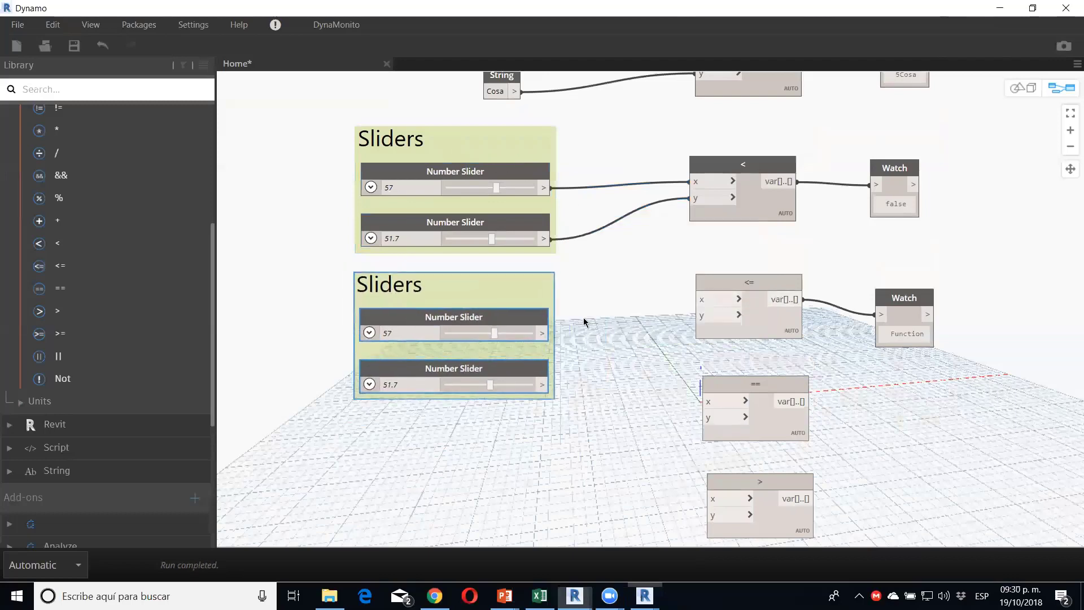
mouse_move(545, 334)
mouse_down()
mouse_move(698, 299)
mouse_move(542, 385)
mouse_up()
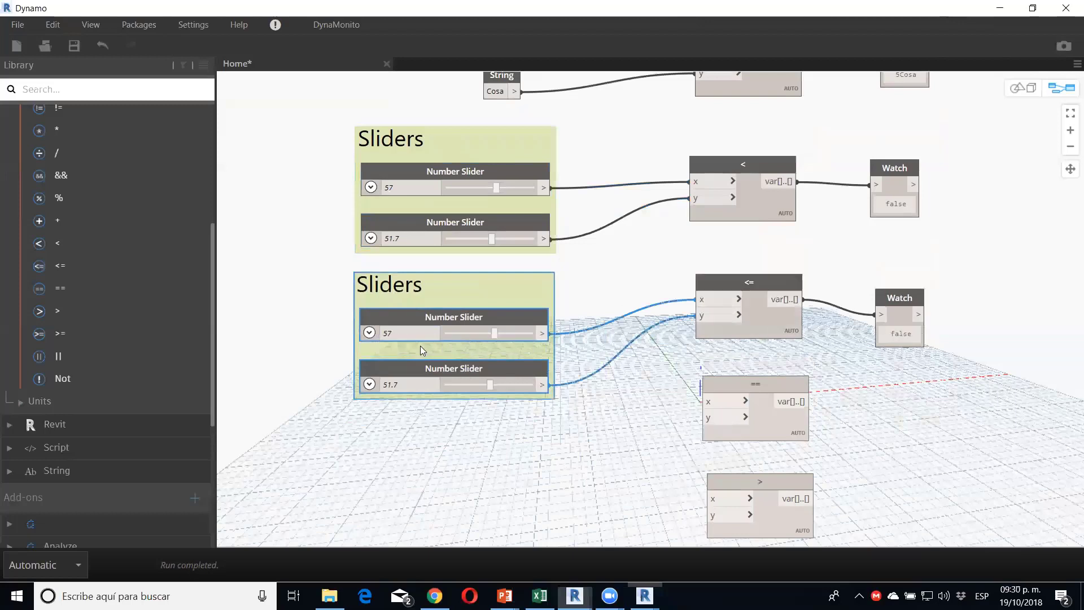
Step: Set the second sliders' values to 57 so the <= Watch reads true
double_click(405, 383)
text(57)
key(Return)
double_click(405, 236)
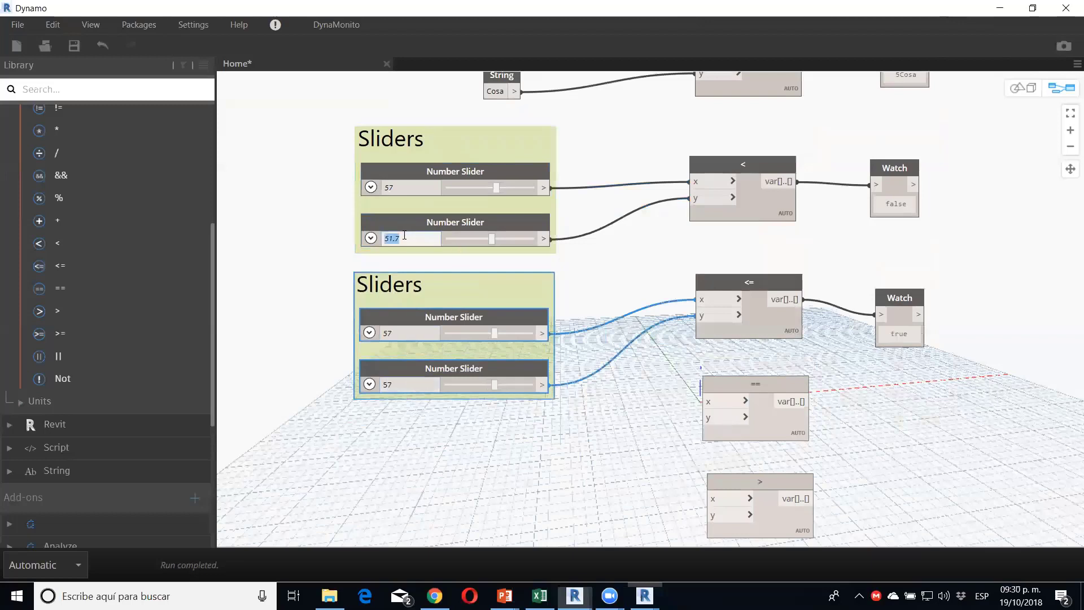
text(57)
key(Return)
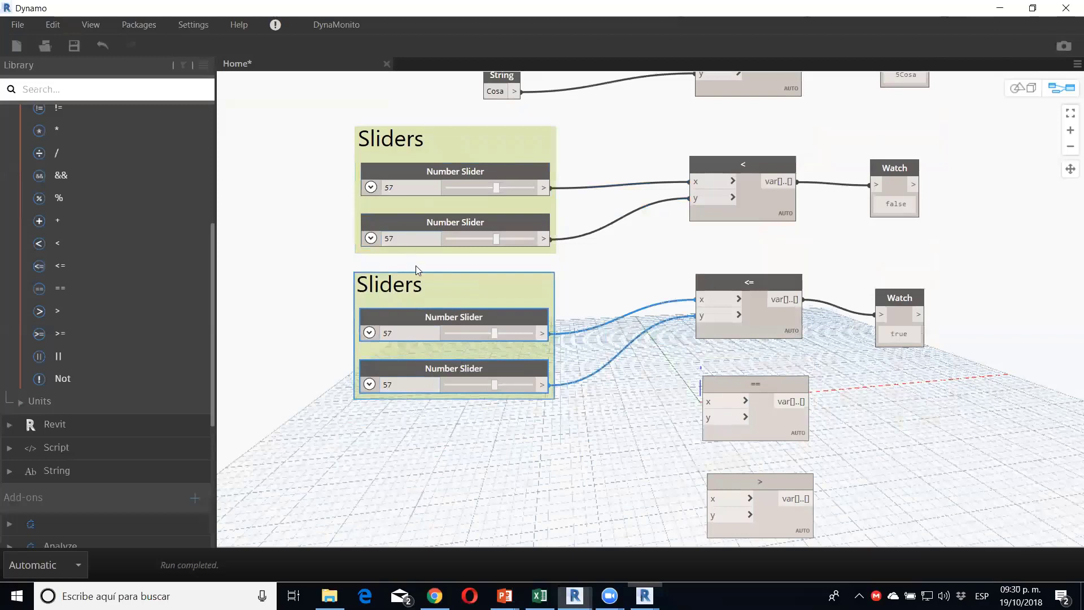
double_click(404, 239)
Step: Reposition the == node below the <= example
middle_drag(419, 272, 420, 82)
middle_drag(680, 314, 671, 208)
scroll(721, 316, down, 3)
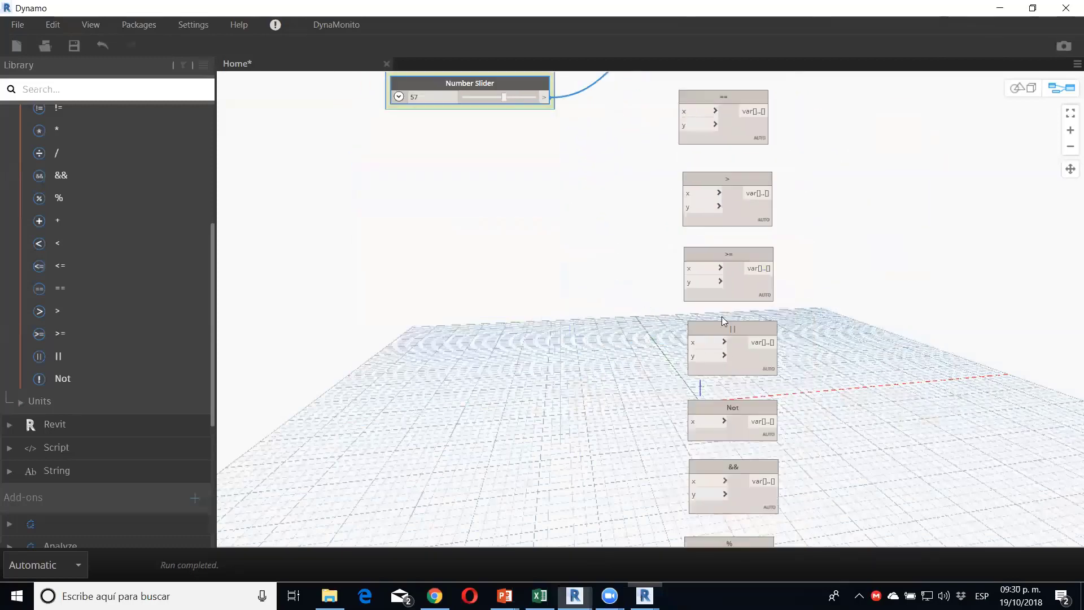
mouse_move(792, 522)
mouse_down()
mouse_move(648, 107)
mouse_move(697, 152)
mouse_move(710, 131)
mouse_move(709, 148)
mouse_move(702, 131)
mouse_up()
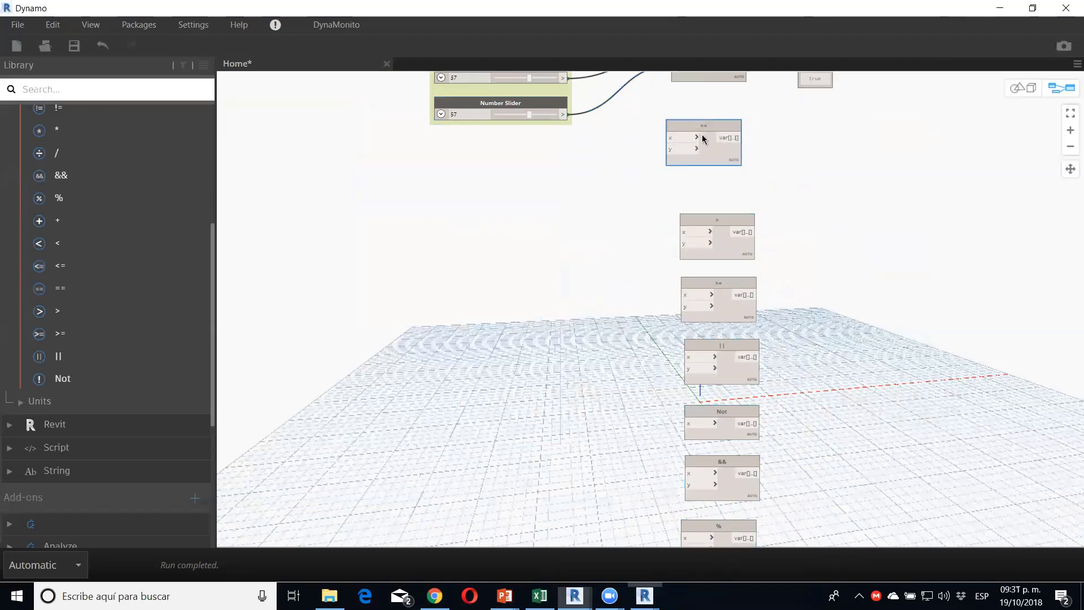
middle_drag(701, 131, 713, 166)
drag(713, 166, 717, 180)
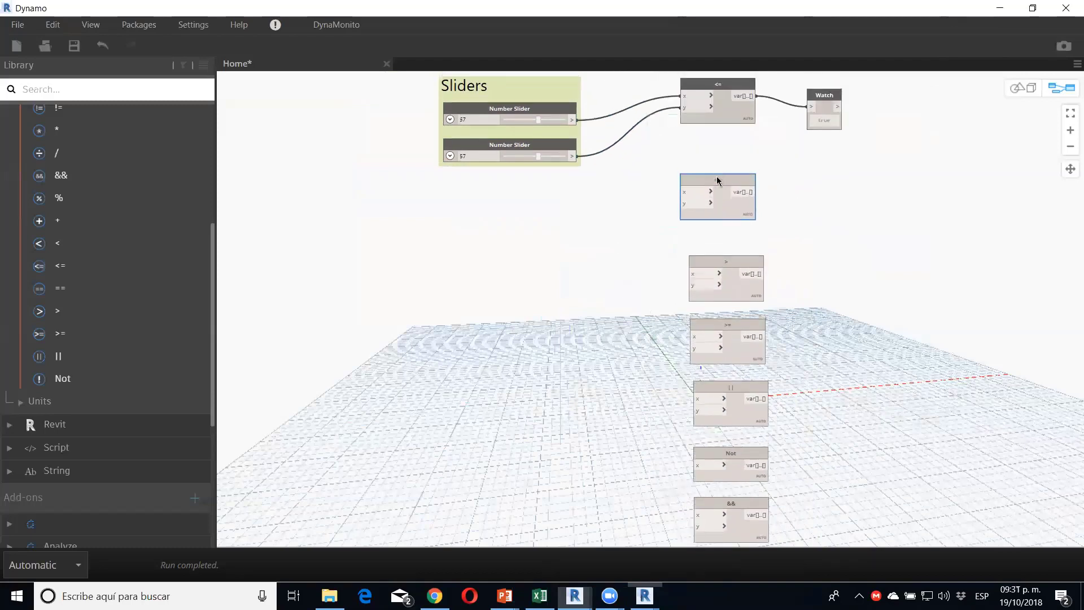
Step: Paste another Sliders group copy and wire both sliders into the == node's x and y
click(541, 103)
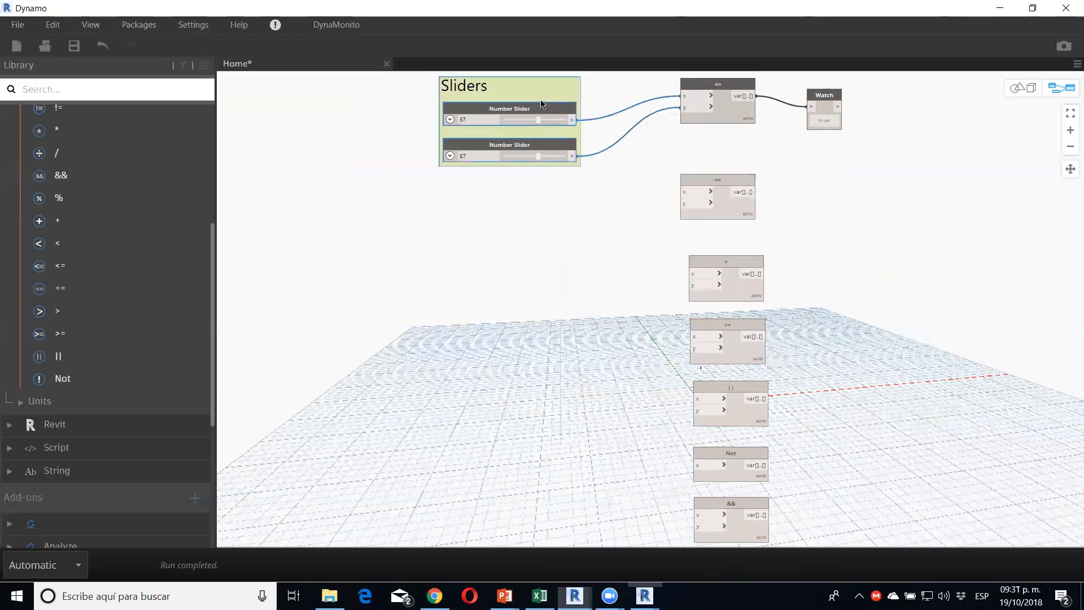
key(ctrl+c)
key(ctrl+v)
drag(633, 151, 475, 187)
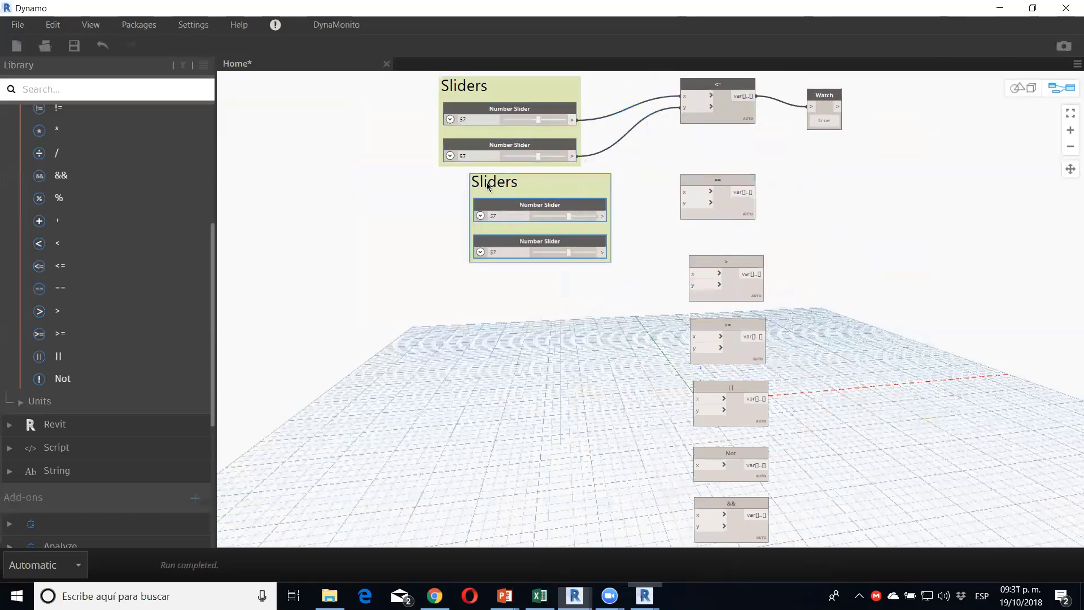
drag(680, 192, 580, 218)
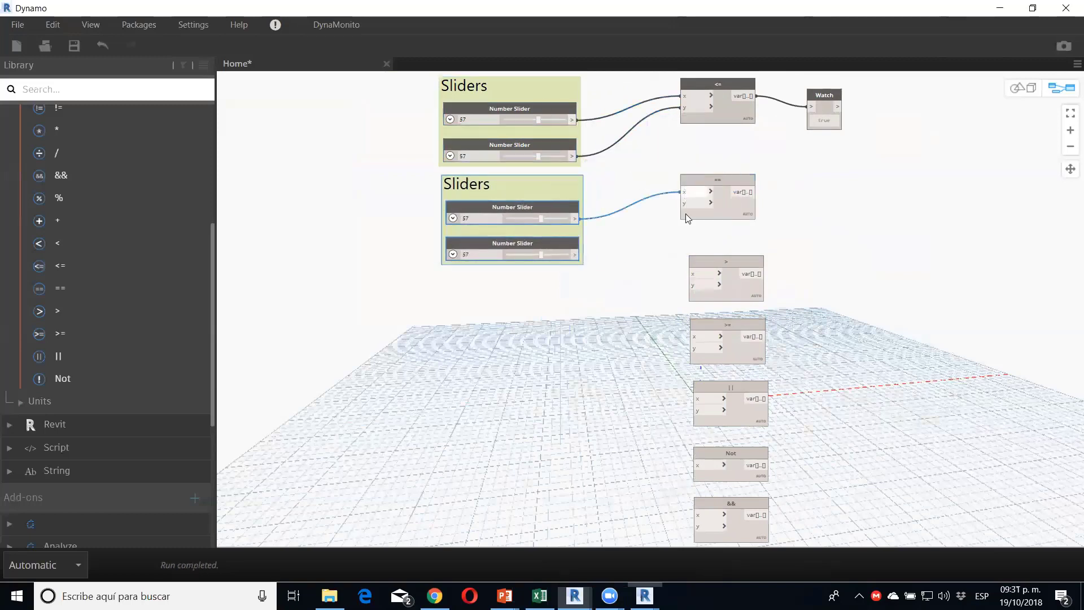
drag(682, 203, 576, 255)
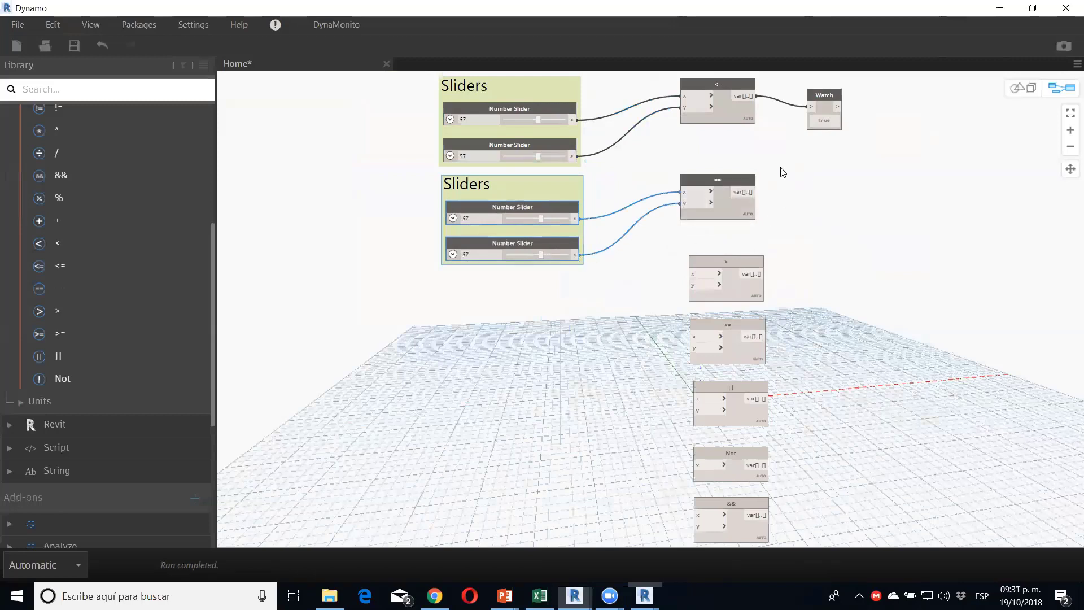
Step: Attach a copied Watch to the == node's output, reading true
click(825, 100)
key(ctrl+c)
key(ctrl+v)
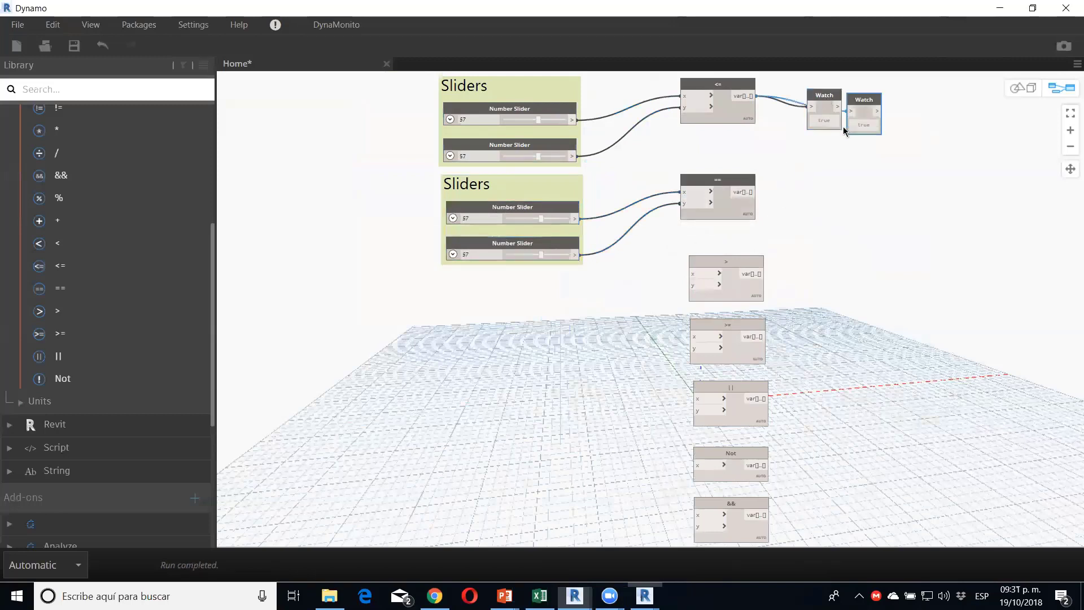
drag(860, 99, 811, 192)
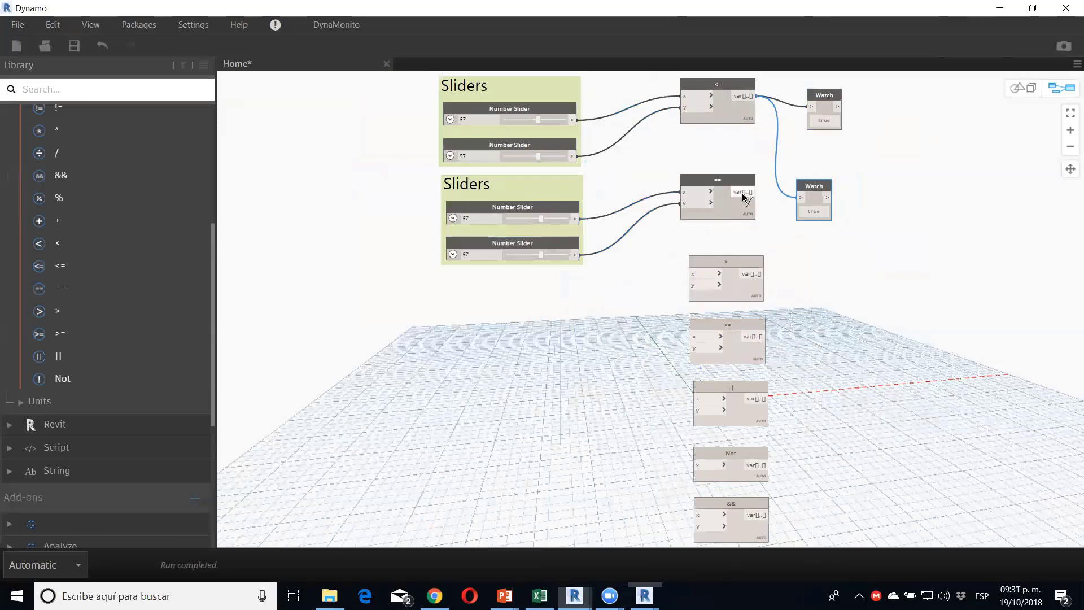
click(753, 192)
click(800, 197)
Step: Lower the second slider to 29.2 and box-select the lower operator nodes
scroll(553, 249, up, 1)
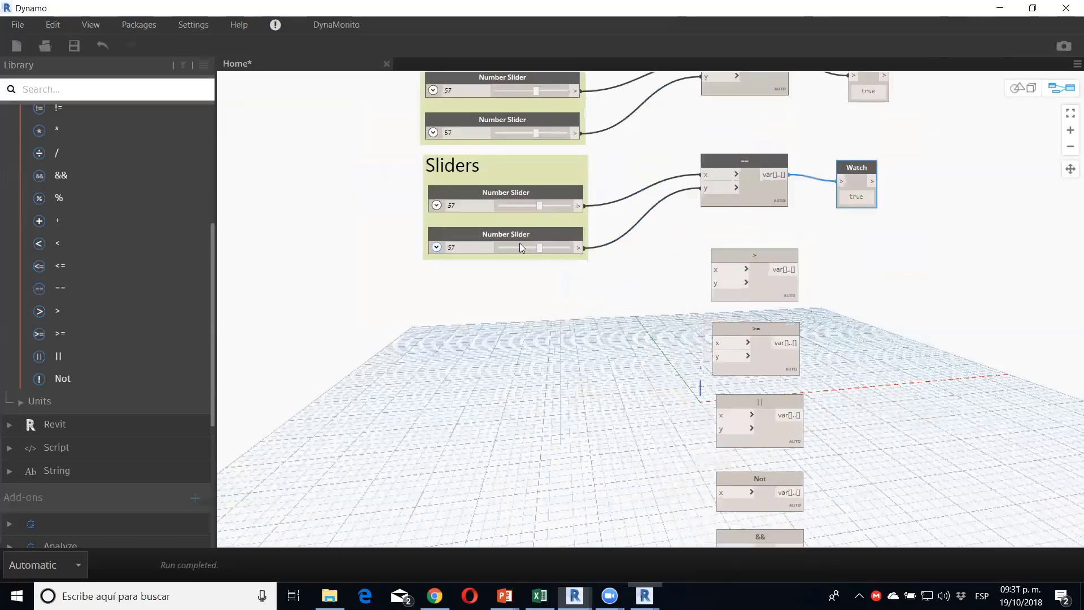
drag(522, 244, 519, 246)
middle_drag(772, 187, 762, 147)
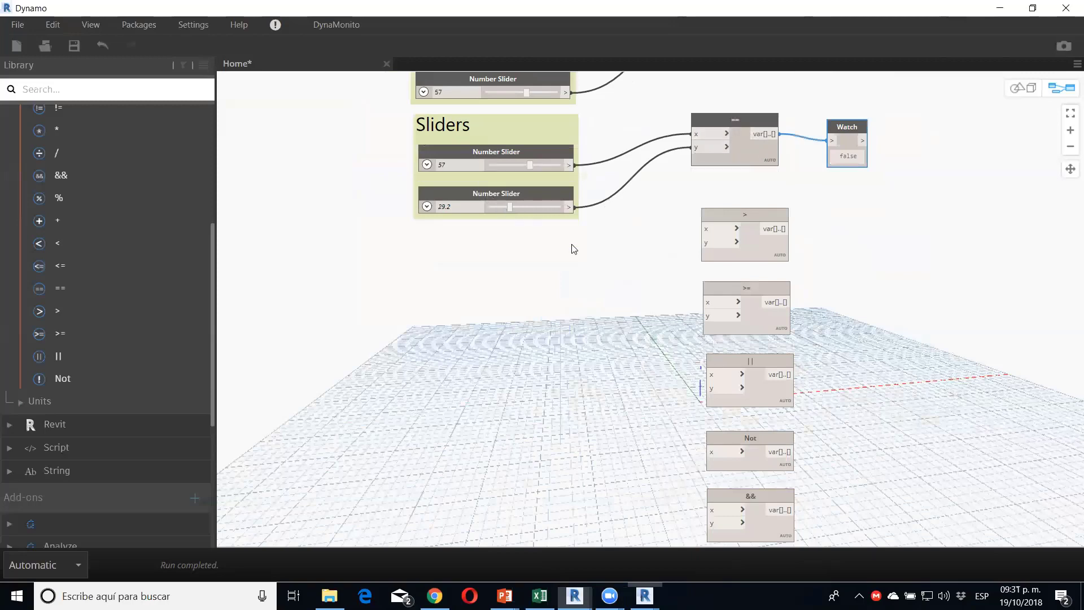
middle_drag(696, 170, 626, 305)
mouse_move(634, 141)
middle_down()
mouse_move(631, 286)
mouse_move(632, 74)
middle_up()
middle_drag(692, 340, 670, 140)
middle_drag(669, 226, 669, 141)
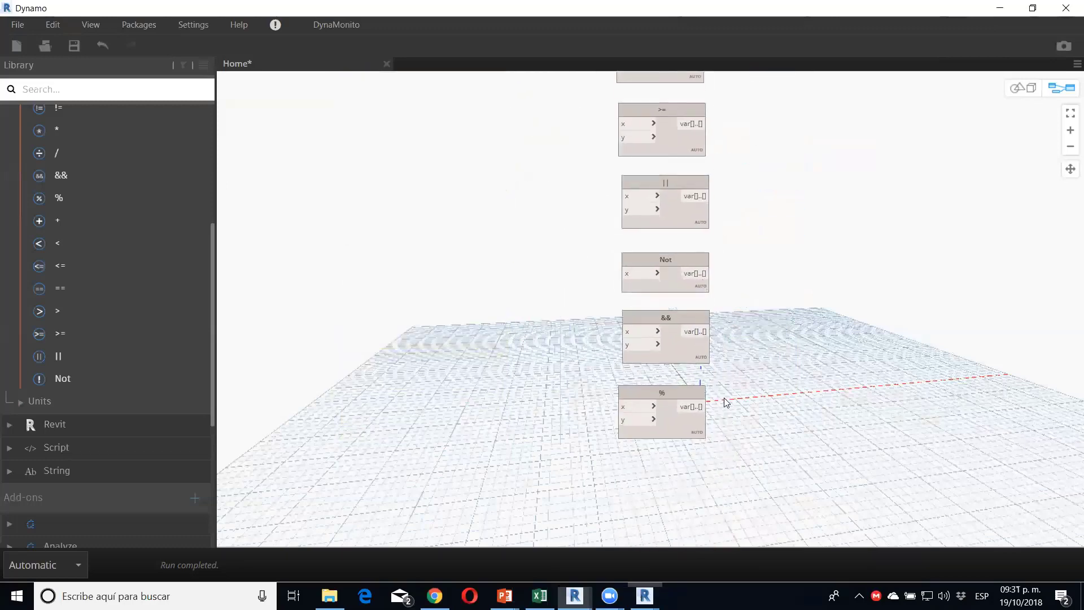
mouse_move(746, 484)
mouse_down()
mouse_move(638, 74)
mouse_move(649, 154)
mouse_up()
Step: Wire the > node's output to a Watch and both sliders into its x and y
middle_drag(624, 156, 583, 325)
drag(665, 298, 720, 301)
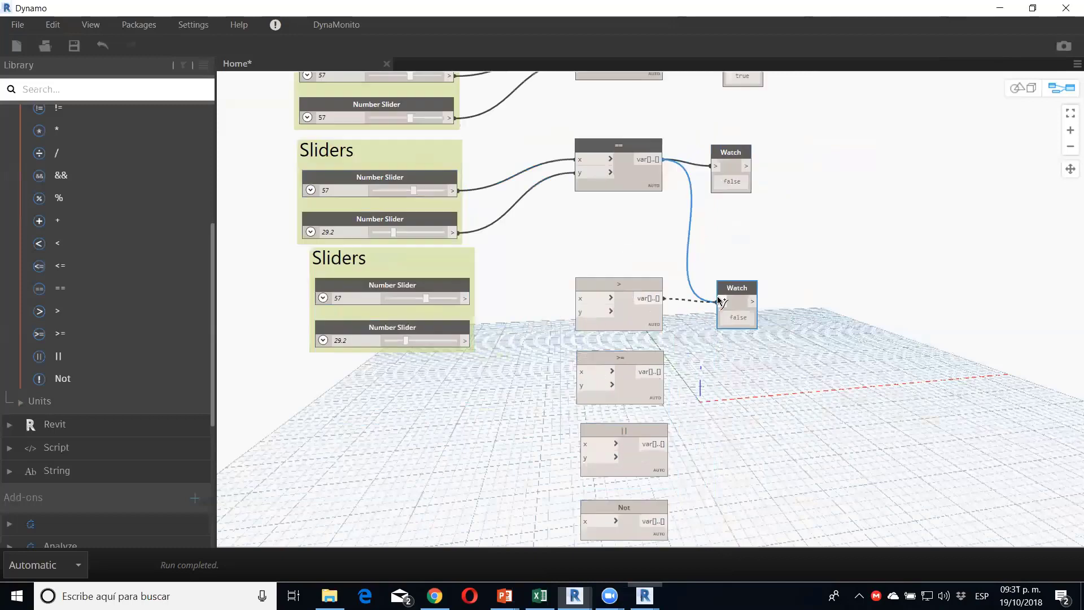
click(720, 301)
click(466, 298)
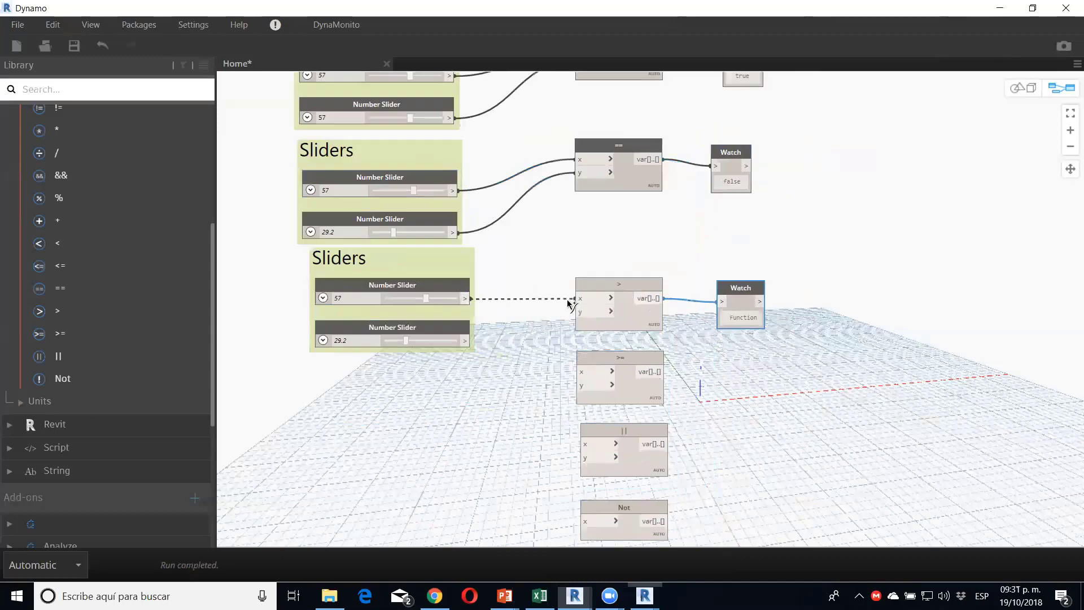
click(574, 298)
click(471, 340)
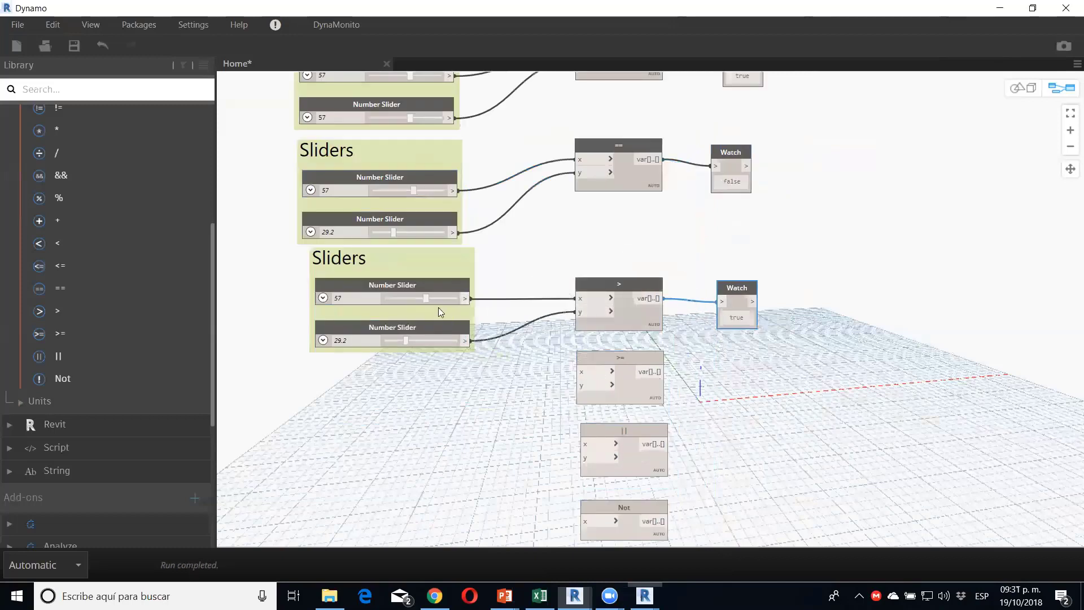
Step: Lower the first slider so the > Watch reads false, then select the Sliders group
drag(438, 307, 383, 308)
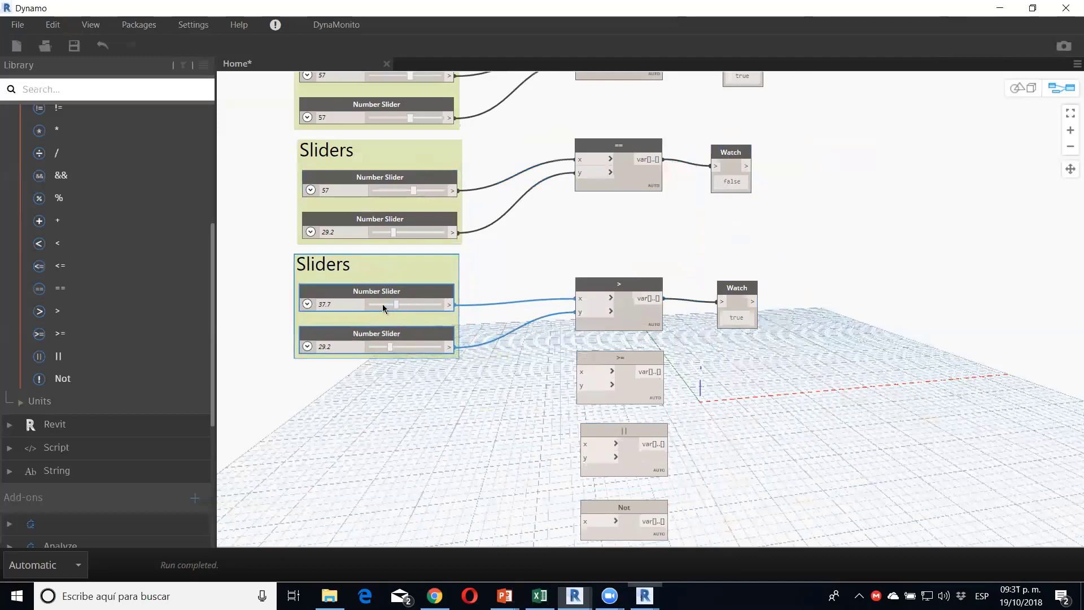
middle_drag(447, 362, 451, 242)
drag(583, 237, 582, 236)
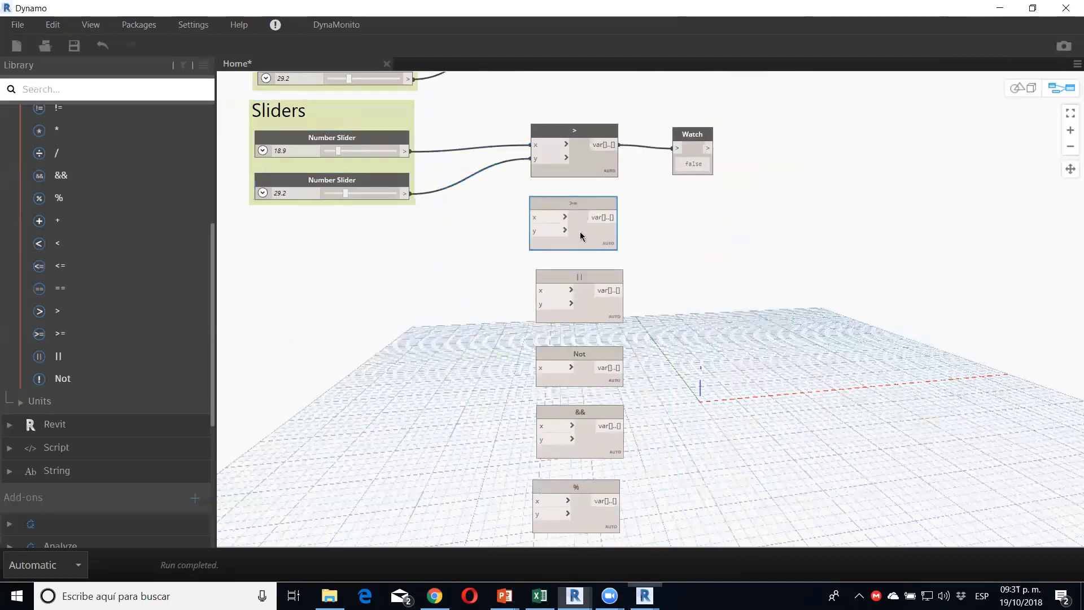
click(347, 133)
Step: Duplicate the Sliders group beside the >= node and wire its 29.2 slider to >= y
key(ctrl+c)
key(ctrl+v)
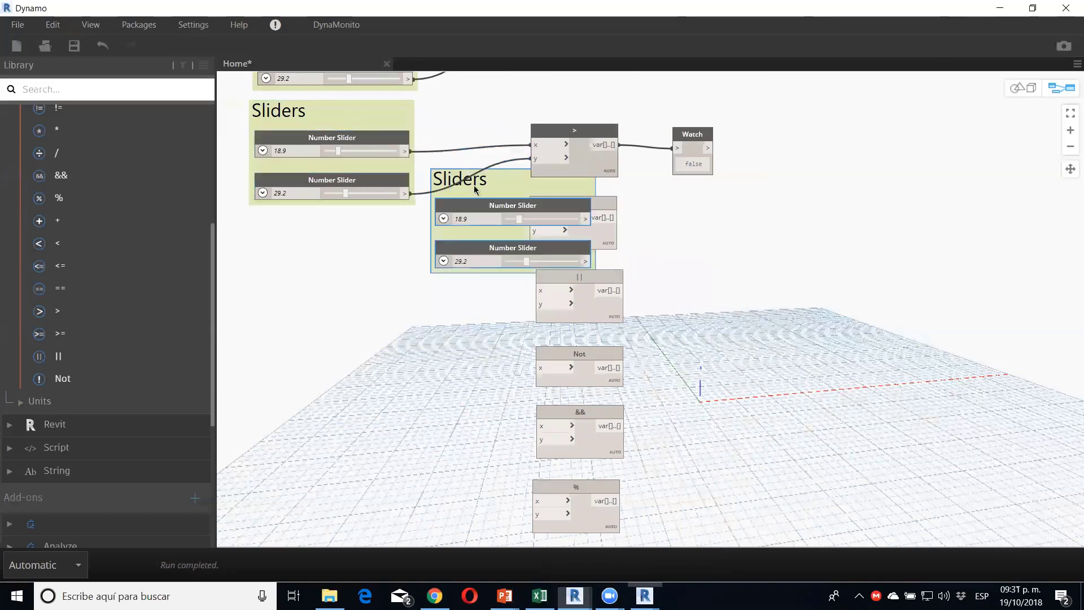
mouse_move(559, 215)
mouse_down()
mouse_move(385, 259)
mouse_move(531, 217)
mouse_move(437, 288)
mouse_up()
click(412, 304)
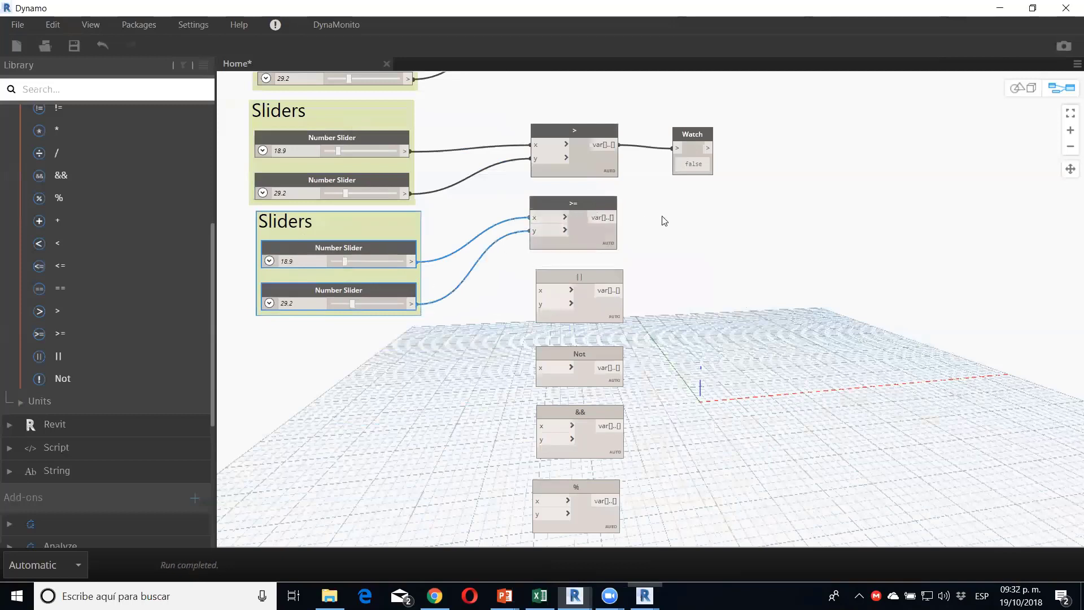
Step: Copy the > node's Watch and connect the >= output to the new Watch
click(686, 154)
key(ctrl+c)
key(ctrl+v)
drag(759, 165, 683, 212)
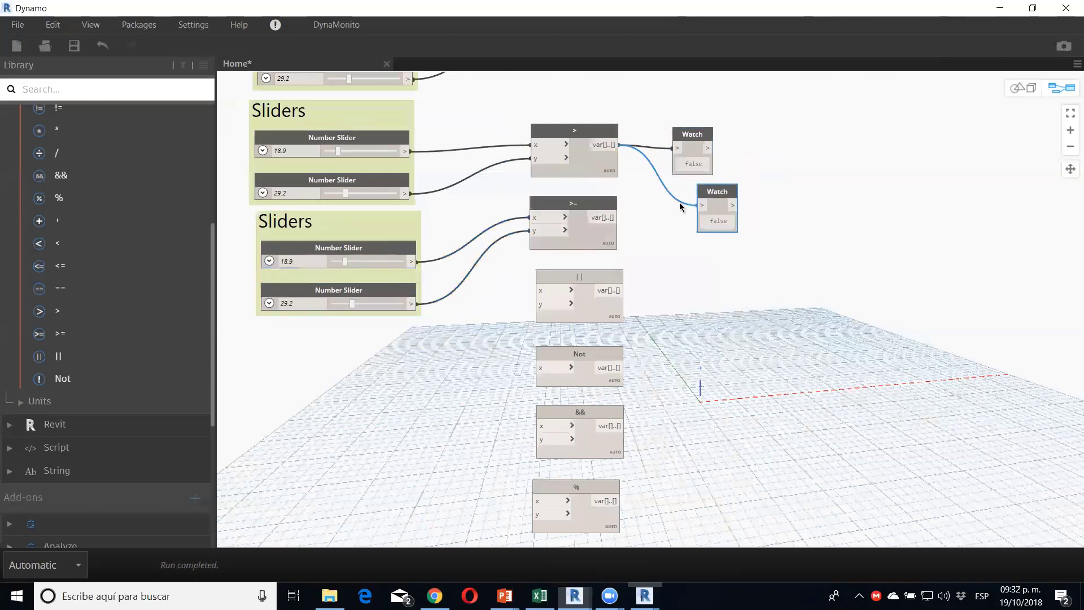
click(603, 226)
click(670, 221)
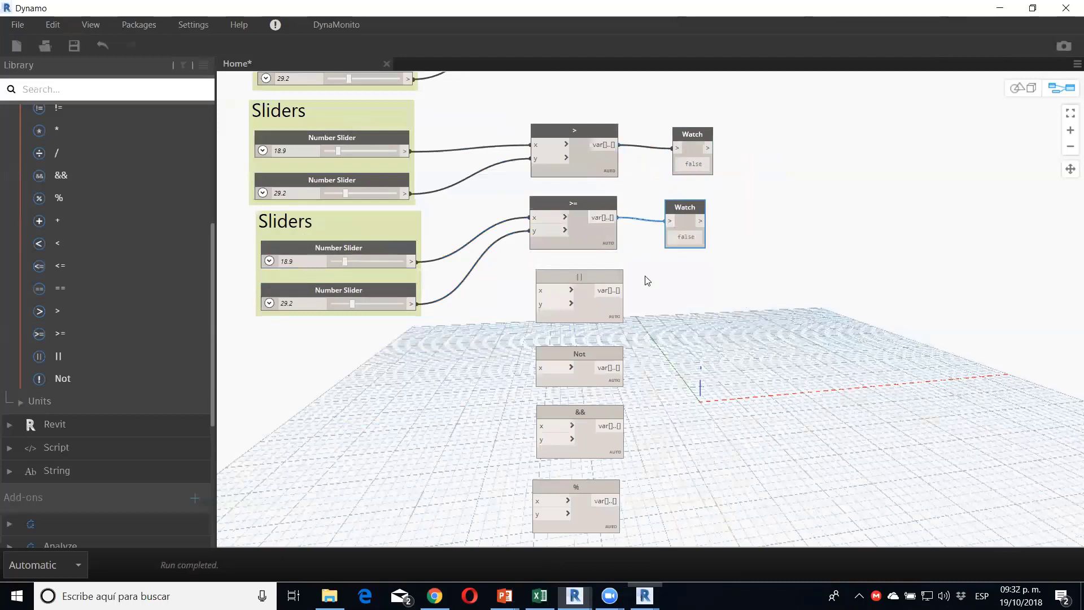
Step: Move the ||, Not, && and % nodes further down the canvas
scroll(638, 128, down, 5)
mouse_move(691, 404)
mouse_down()
mouse_move(539, 124)
mouse_move(587, 210)
mouse_move(567, 208)
mouse_up()
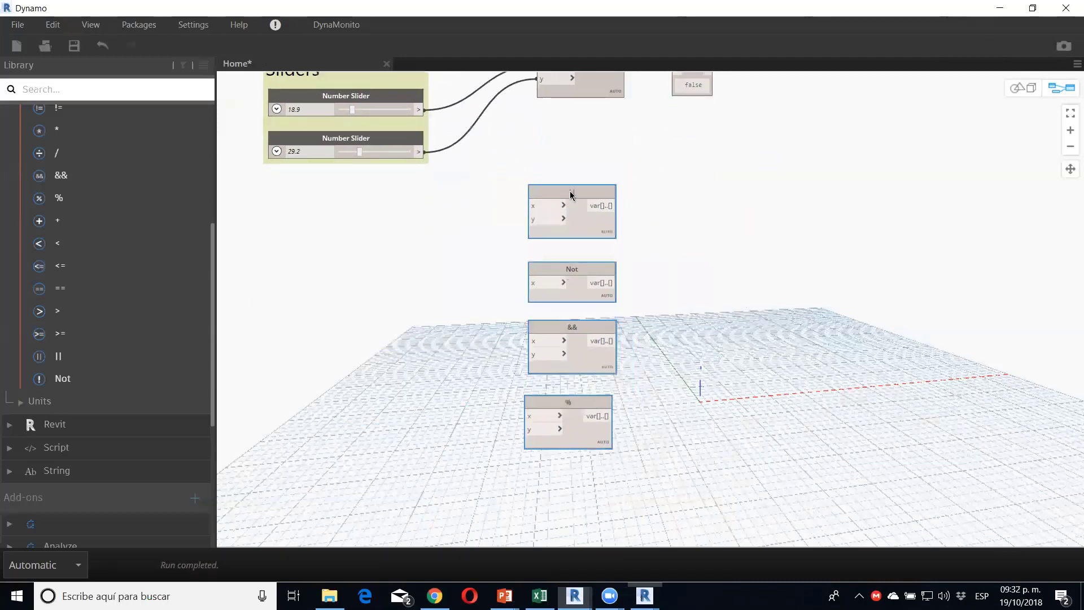
click(652, 295)
middle_drag(711, 169, 675, 254)
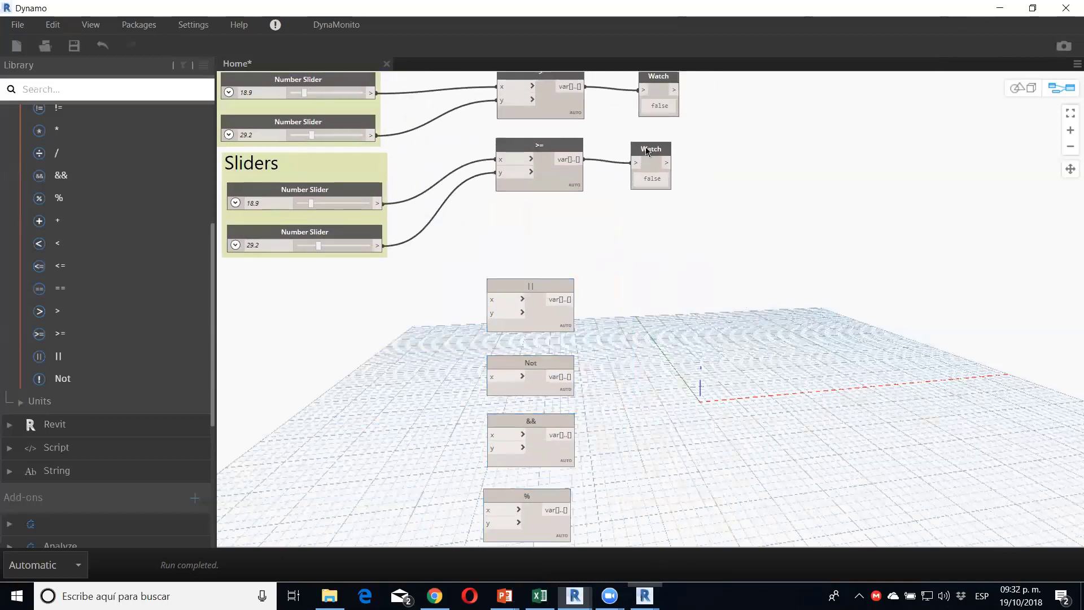
Step: Duplicate a Watch node beside the || node and wire the || output into it
click(652, 164)
key(ctrl+c)
key(ctrl+v)
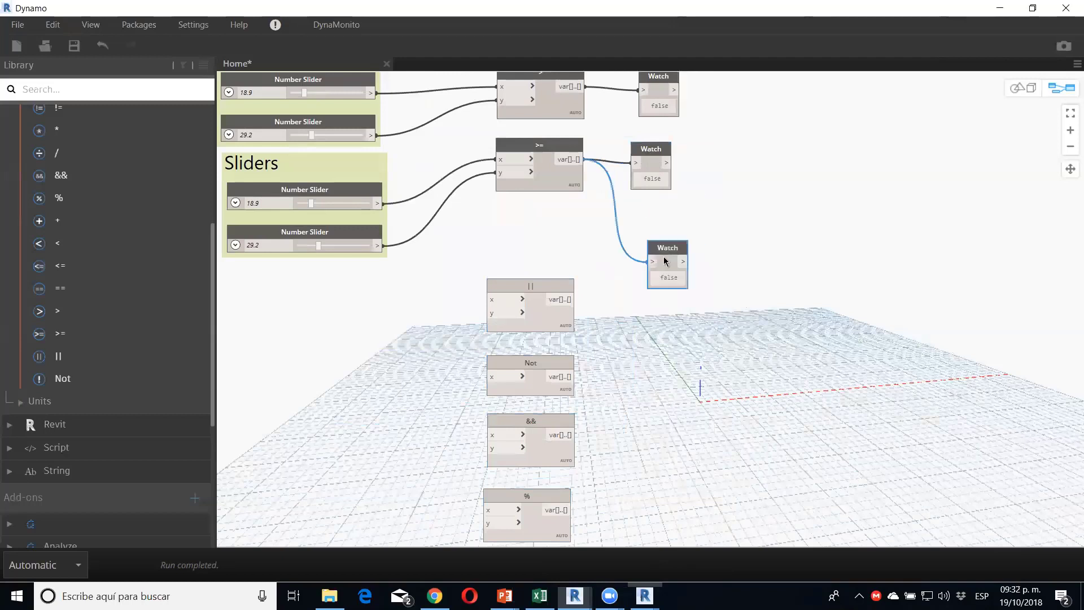
drag(702, 164, 662, 287)
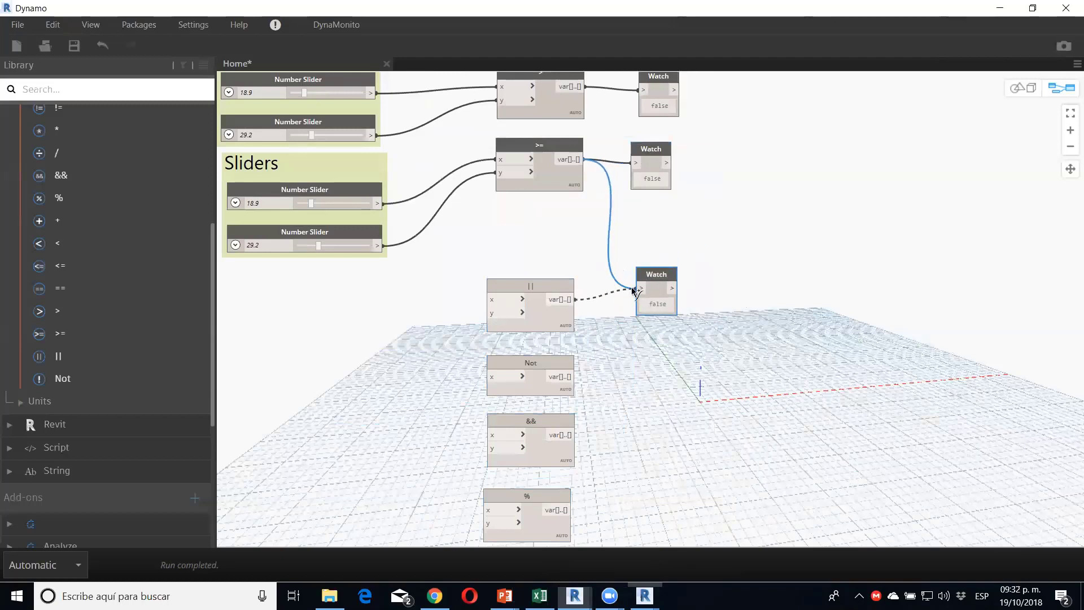
drag(569, 302, 641, 288)
middle_drag(642, 333, 638, 259)
Step: Add another copied Watch beside the Not node and connect the Not output to it
drag(653, 305, 625, 225)
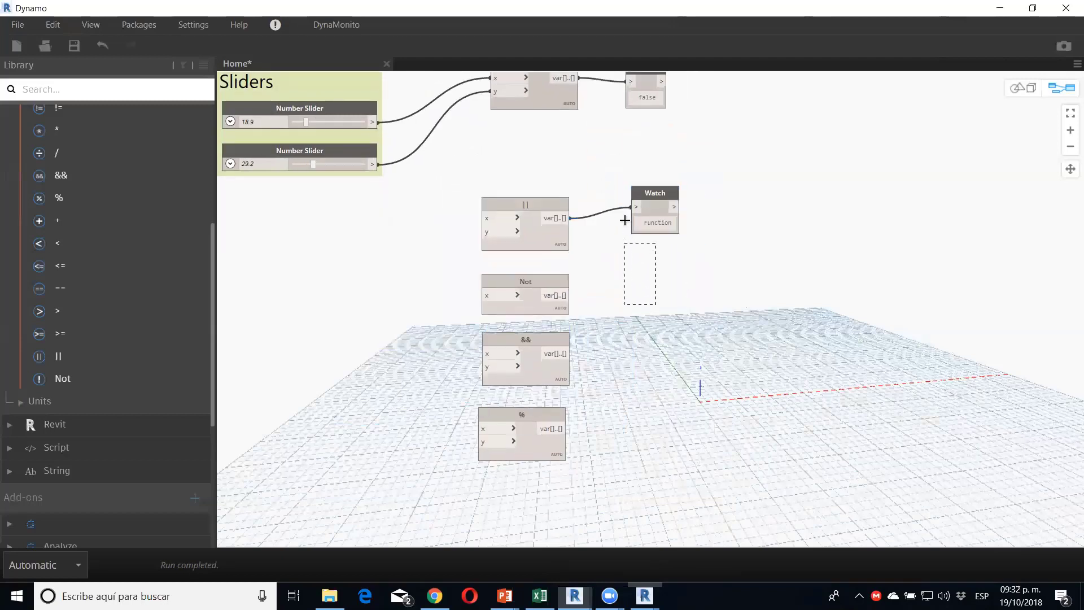
key(ctrl+c)
key(ctrl+v)
drag(740, 204, 659, 295)
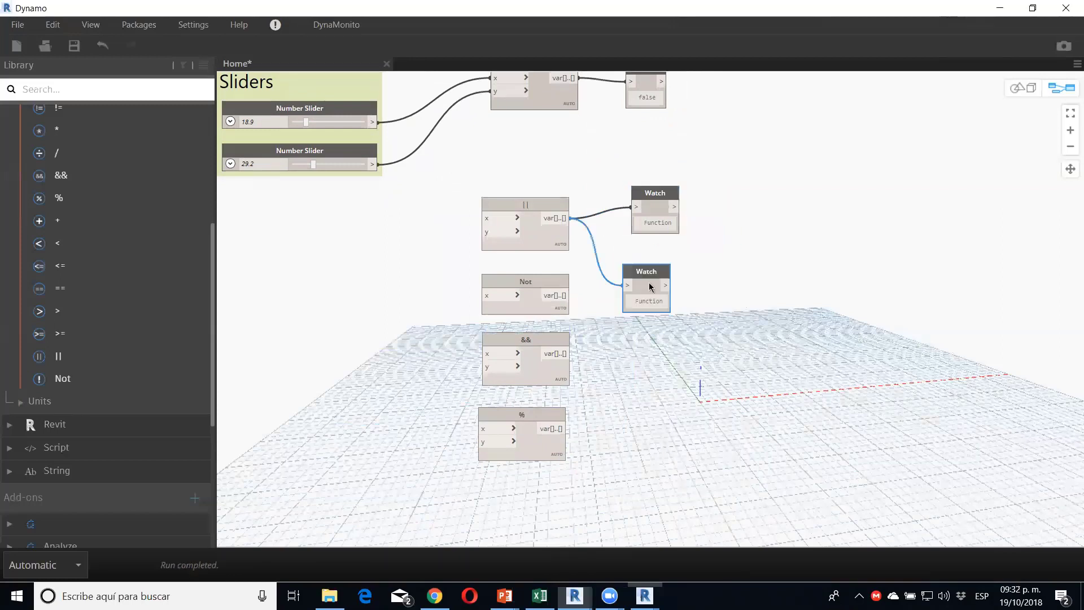
drag(569, 295, 626, 298)
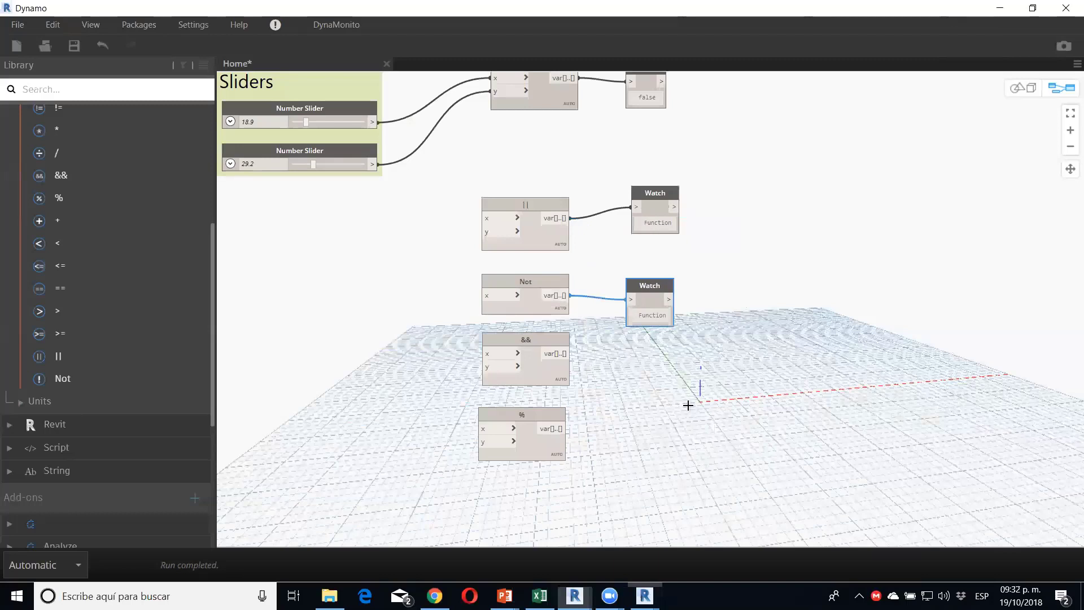
Step: Copy the Not node's Watch and place the duplicate below the original
drag(689, 402, 628, 317)
key(ctrl+c)
key(ctrl+v)
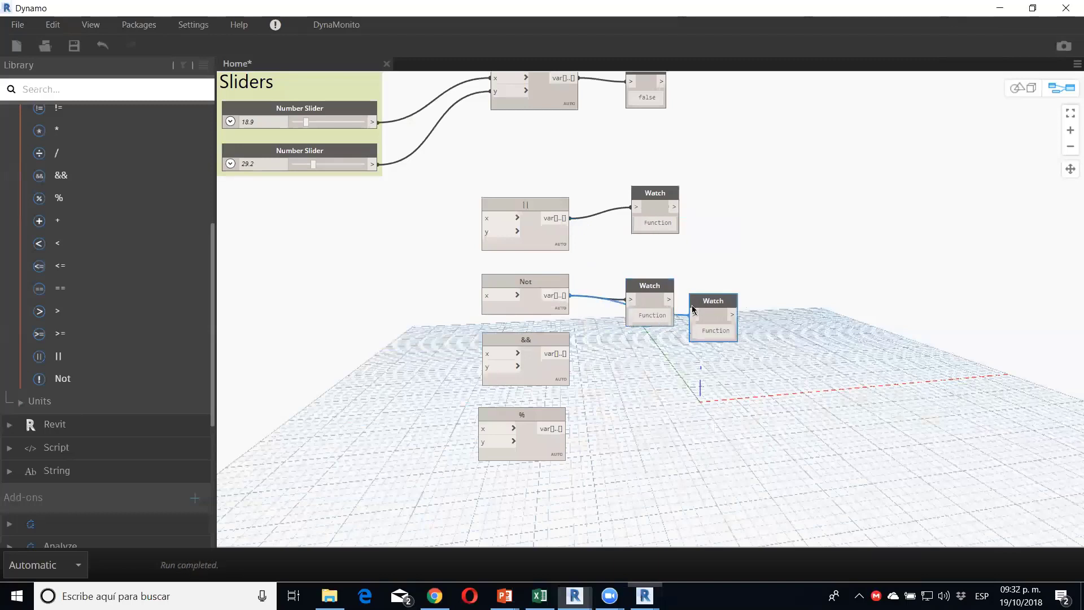
drag(708, 301, 653, 357)
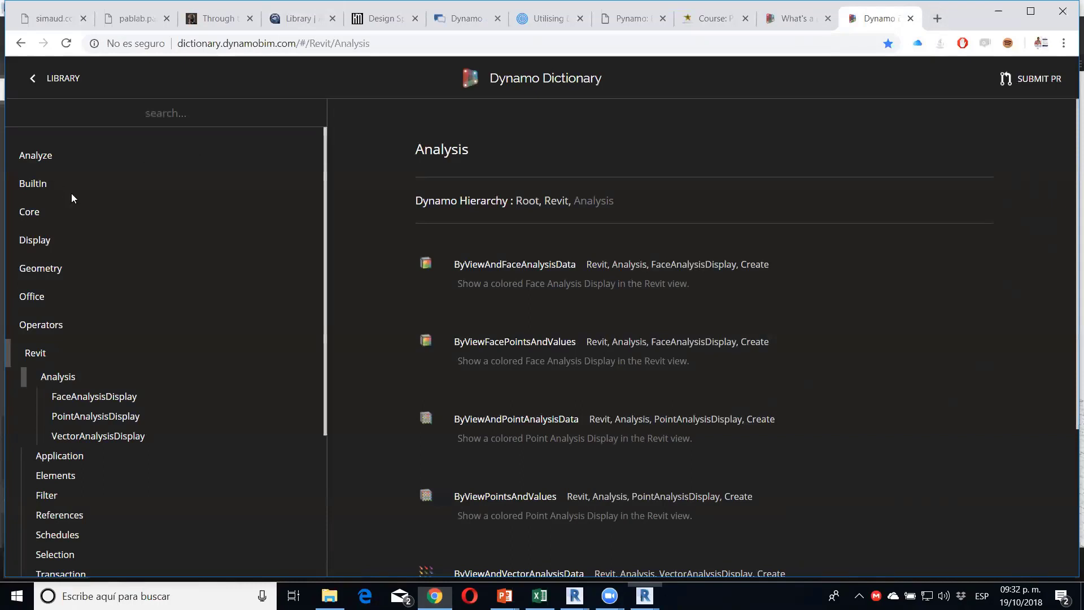
Step: Expand the Core category and browse the Math Action functions in the sidebar
click(41, 212)
scroll(69, 319, down, 1)
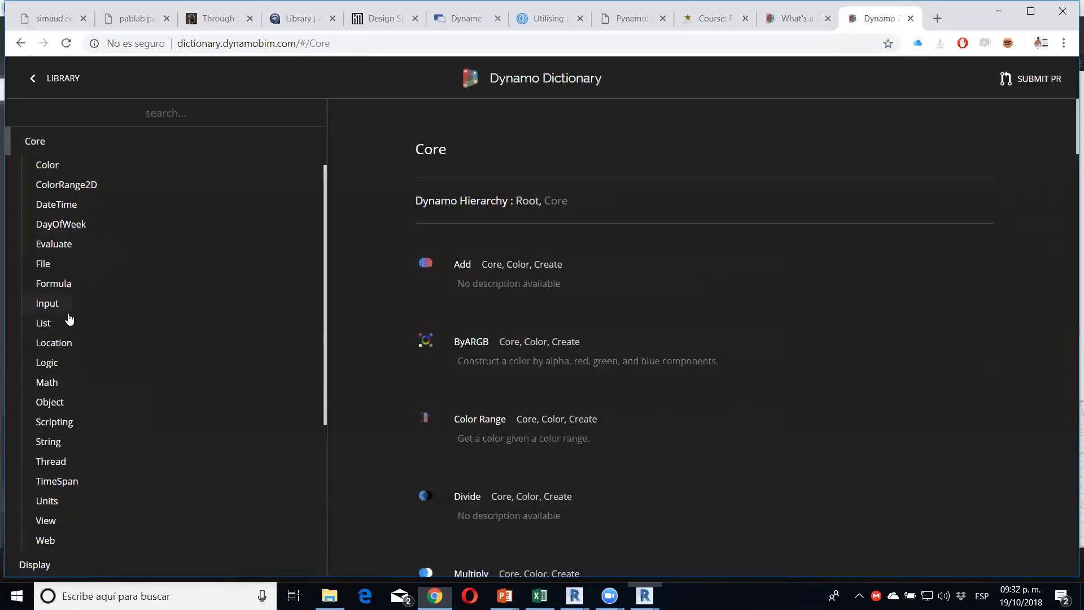
click(57, 391)
scroll(68, 418, down, 1)
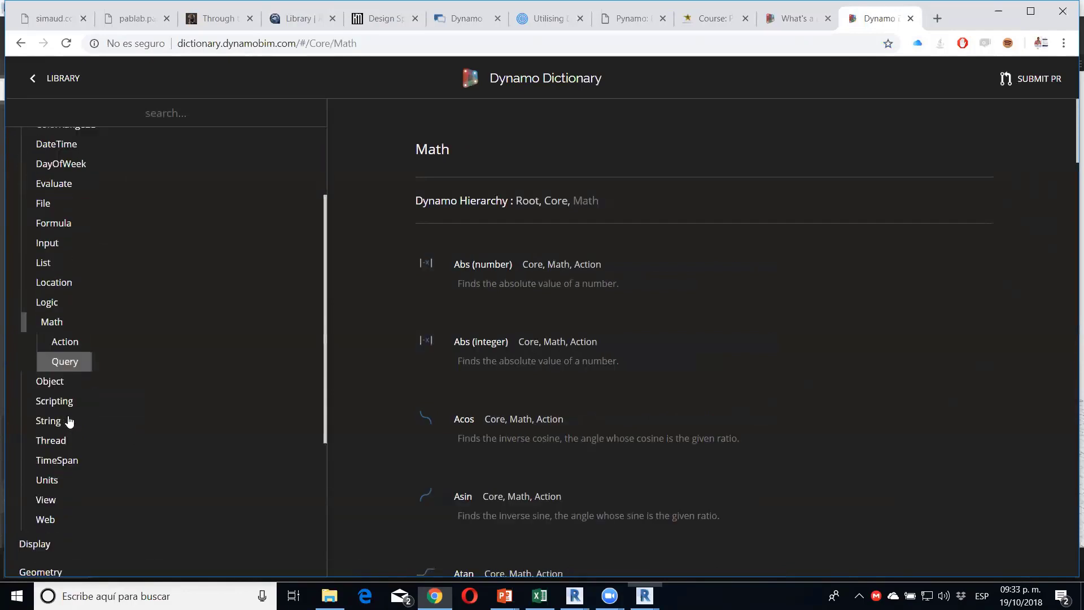
click(68, 337)
scroll(521, 327, down, 2)
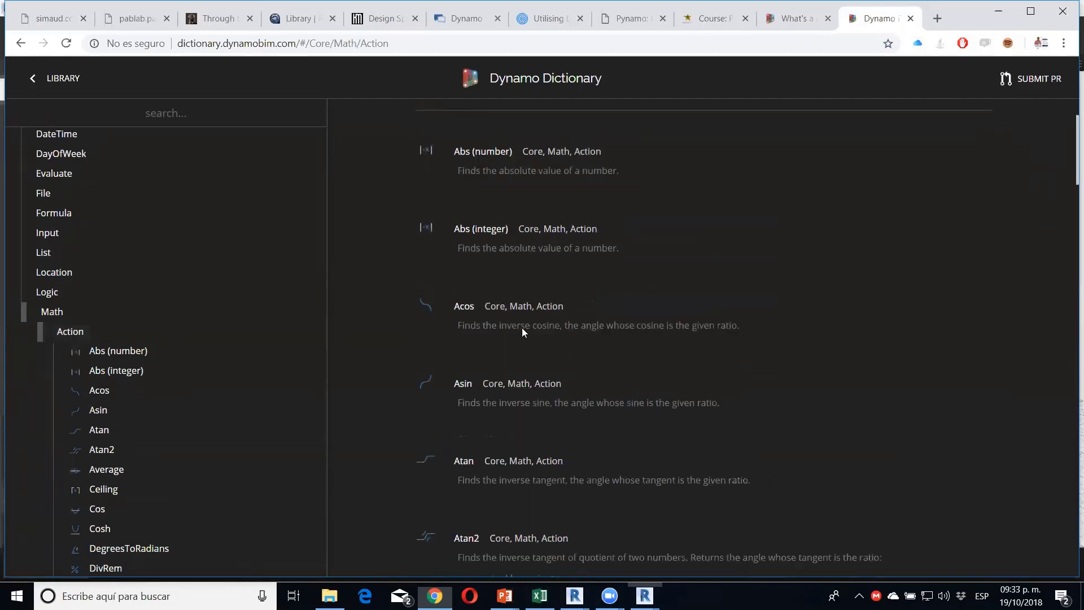
scroll(167, 359, down, 3)
scroll(141, 339, down, 1)
scroll(133, 327, down, 4)
scroll(134, 329, down, 2)
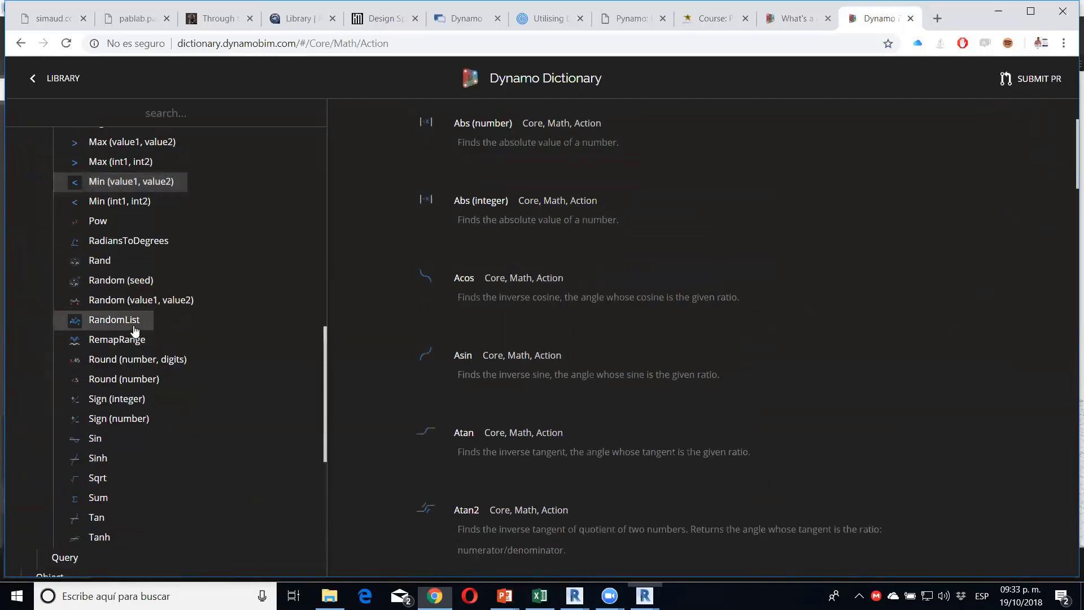
Step: Browse the Action functions of the Evaluate, Formula and Logic sections
click(50, 575)
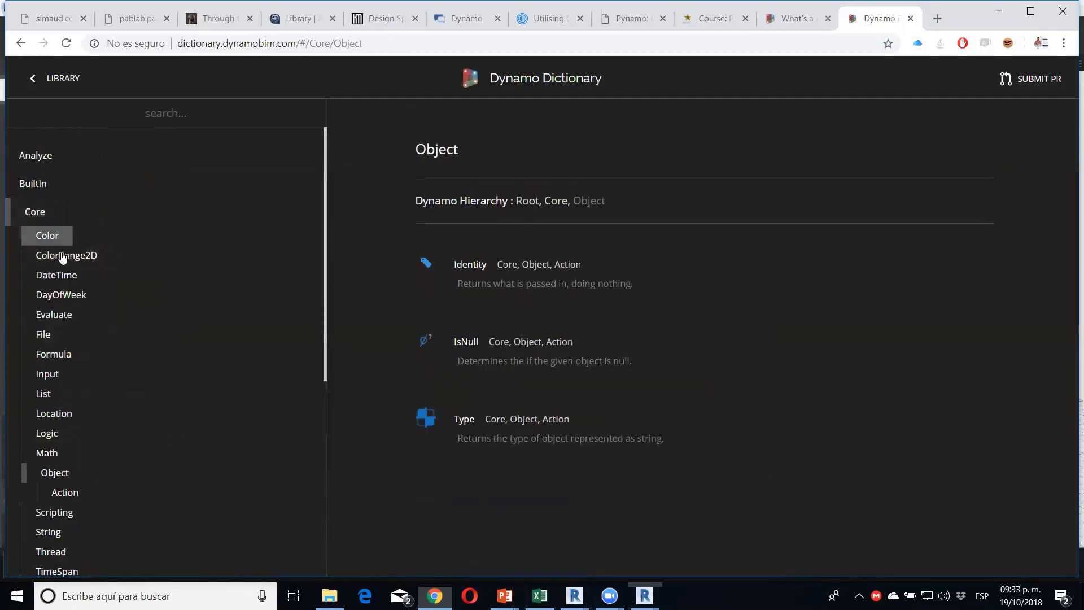
click(56, 314)
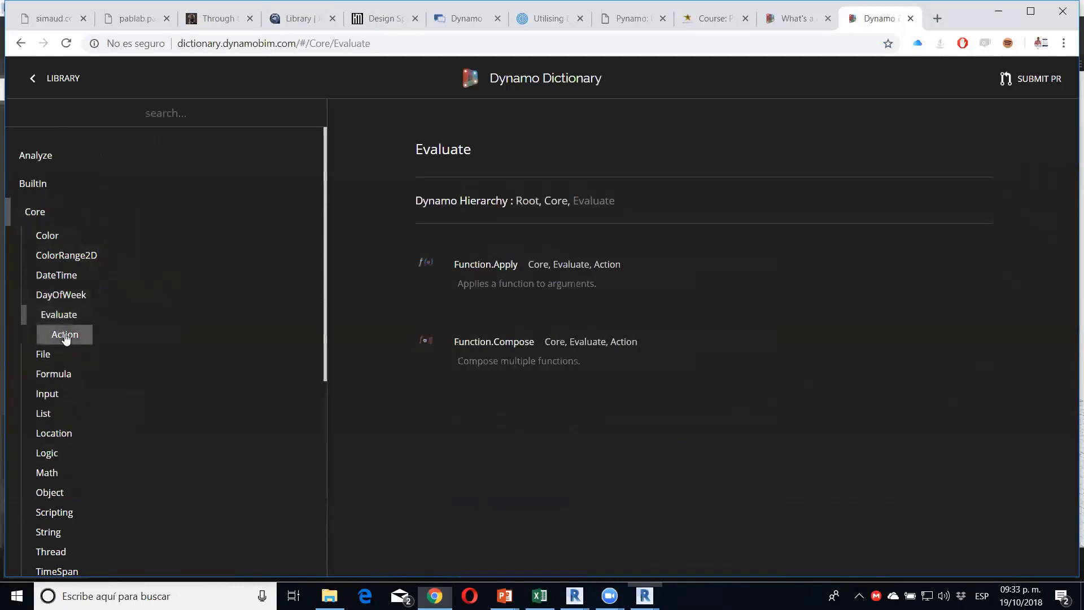
click(66, 337)
scroll(67, 387, down, 1)
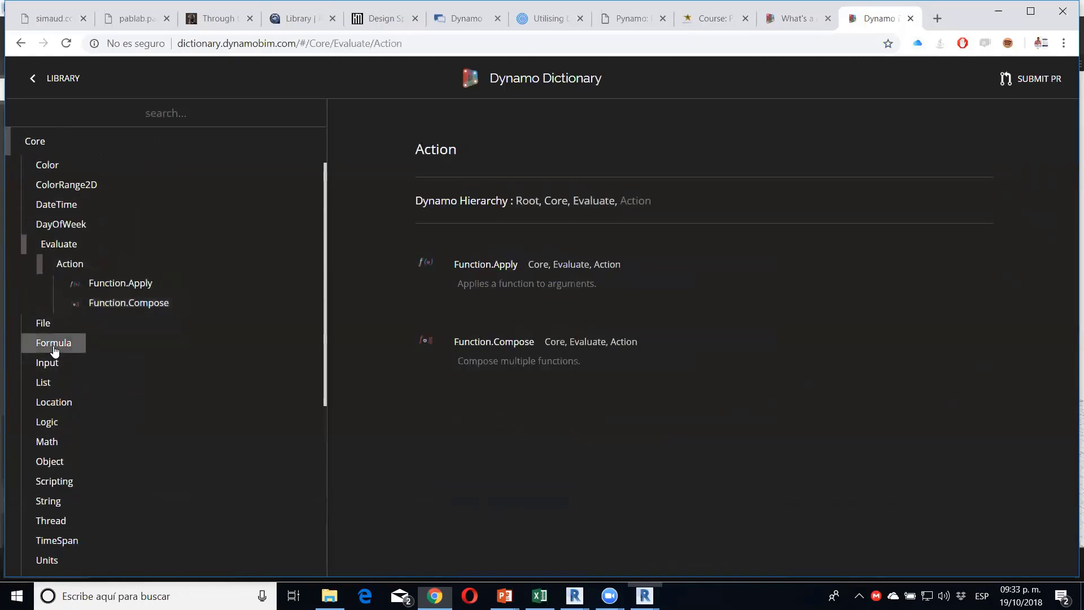
click(57, 342)
click(61, 303)
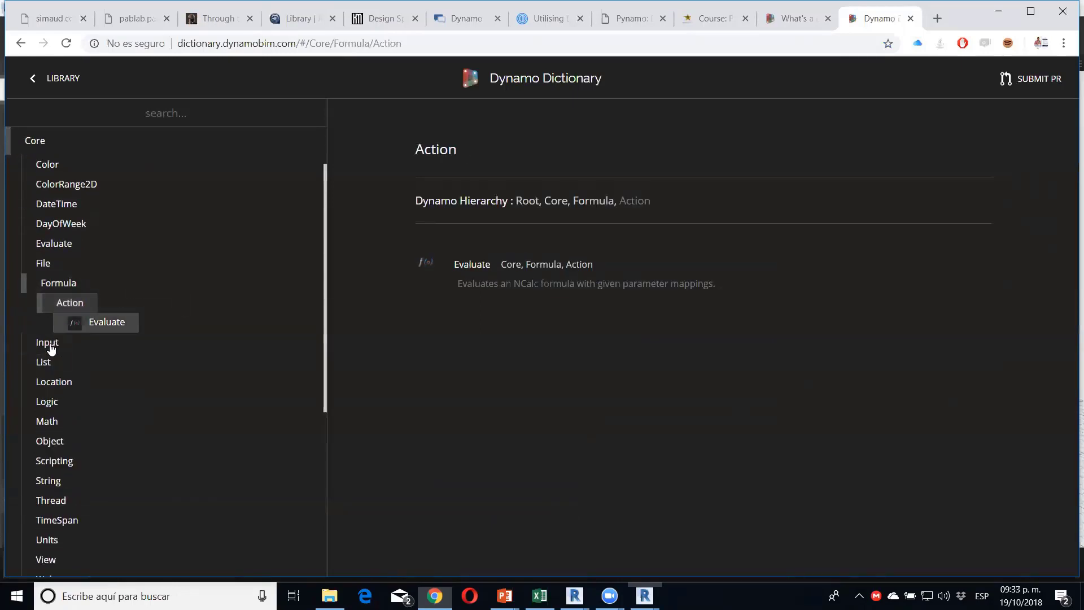
scroll(71, 316, down, 1)
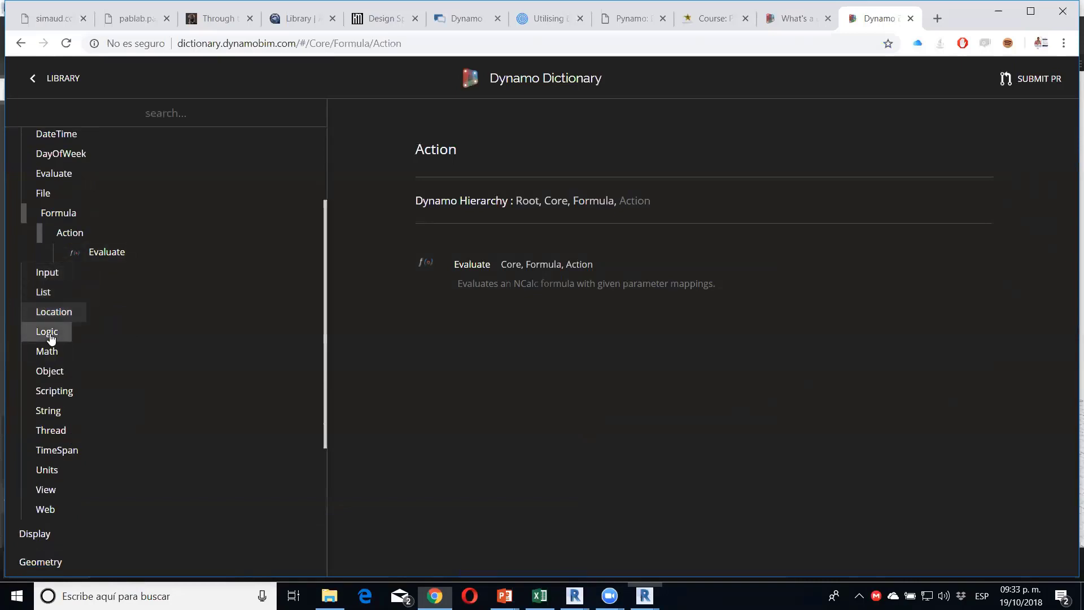
click(49, 333)
click(70, 313)
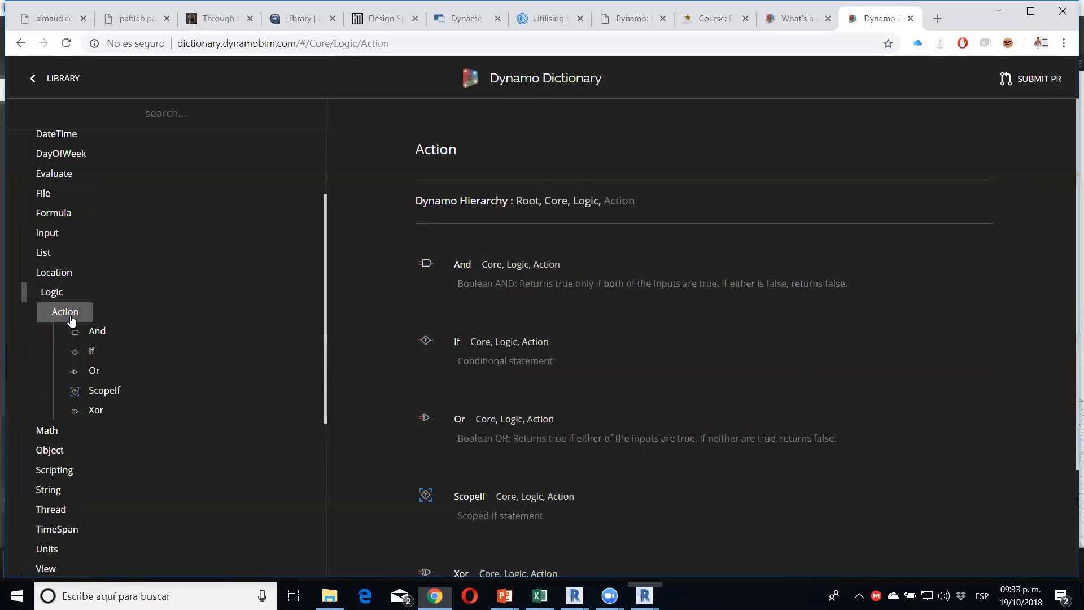
scroll(70, 351, down, 1)
Step: Reopen Math's Action functions and scroll the sidebar past them
click(49, 361)
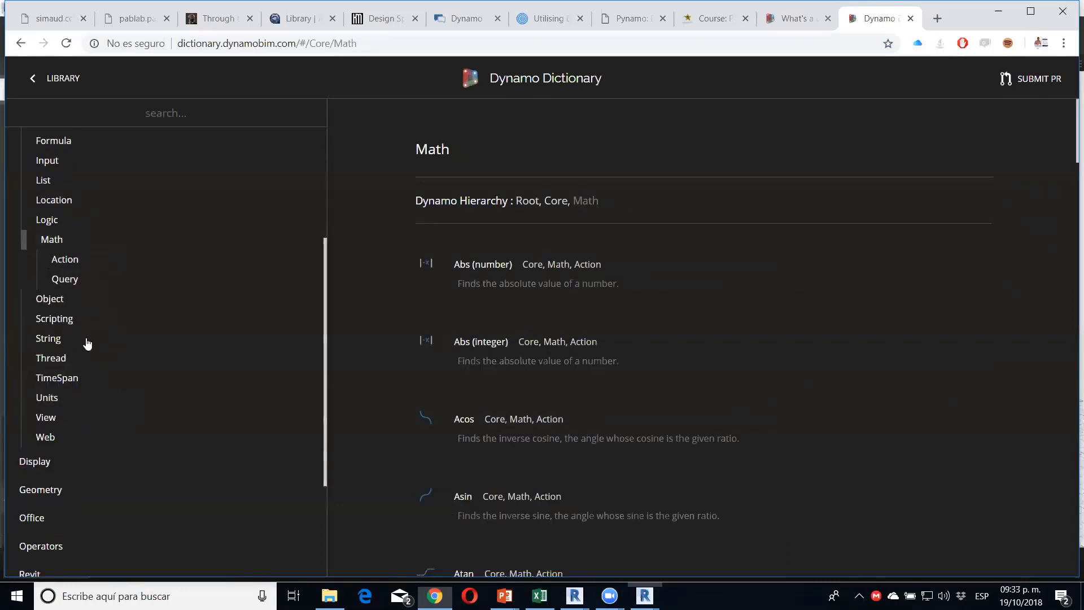
click(67, 191)
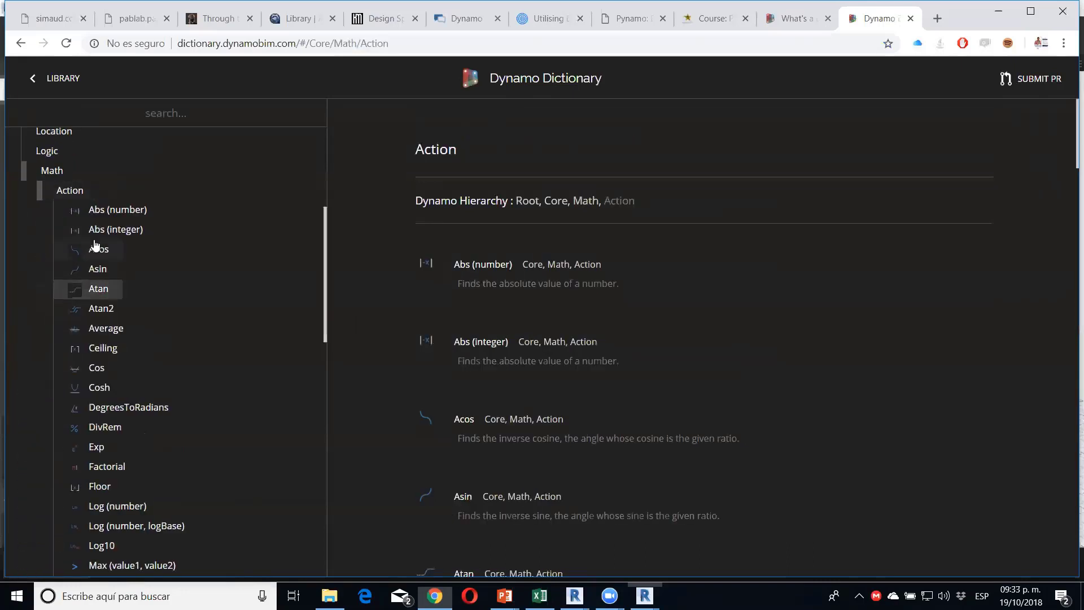
scroll(107, 280, down, 1)
scroll(106, 318, down, 2)
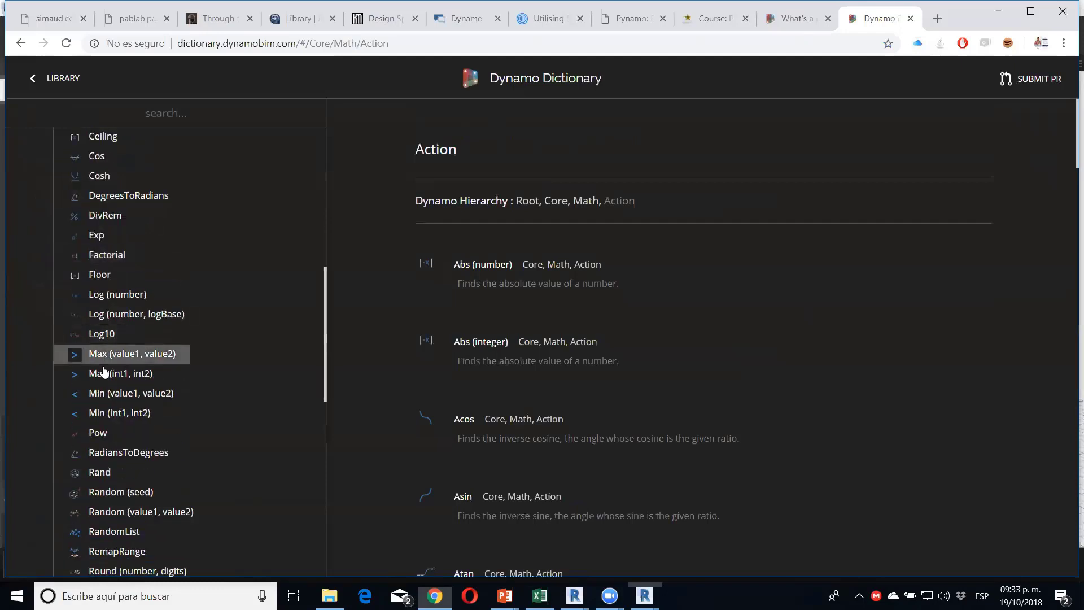
scroll(109, 400, down, 1)
scroll(109, 407, down, 1)
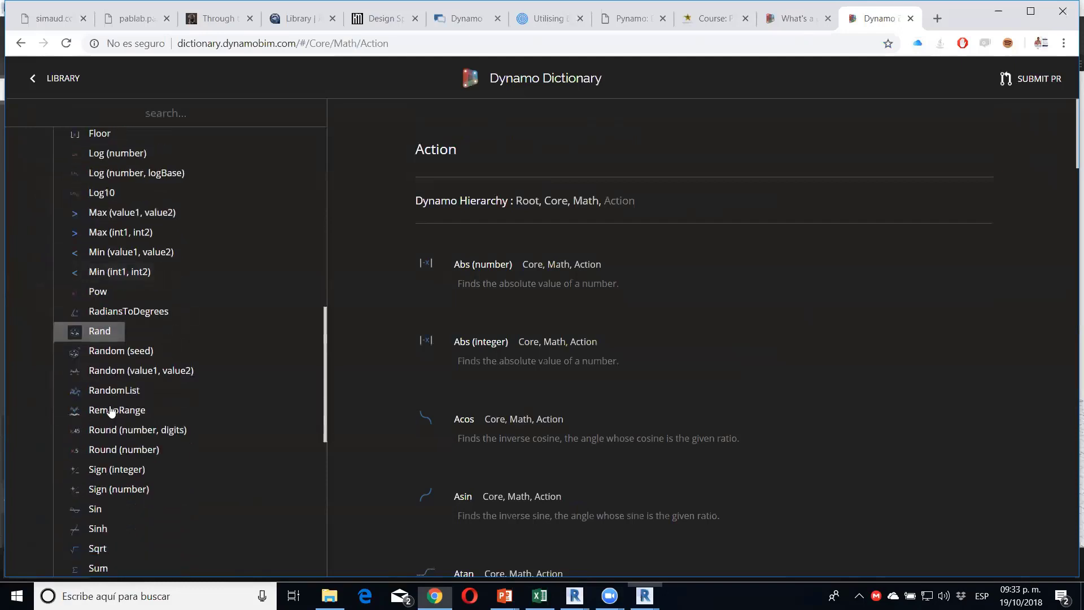
scroll(110, 411, down, 1)
scroll(107, 411, down, 2)
scroll(50, 406, down, 1)
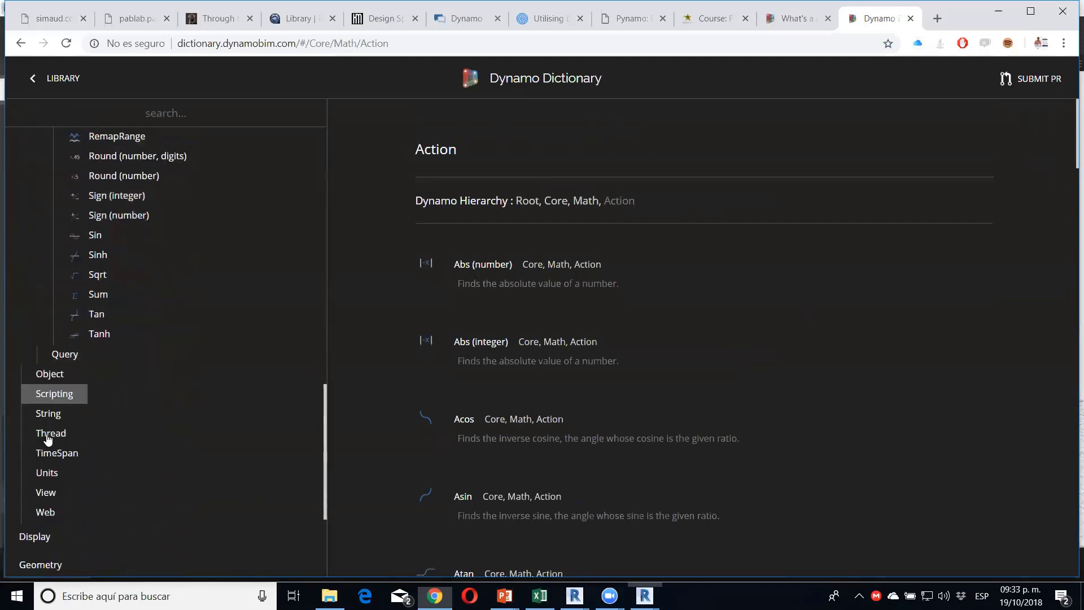
Step: Open the Core > Object Action page listing Identity, IsNull and Type
click(46, 366)
scroll(96, 282, up, 4)
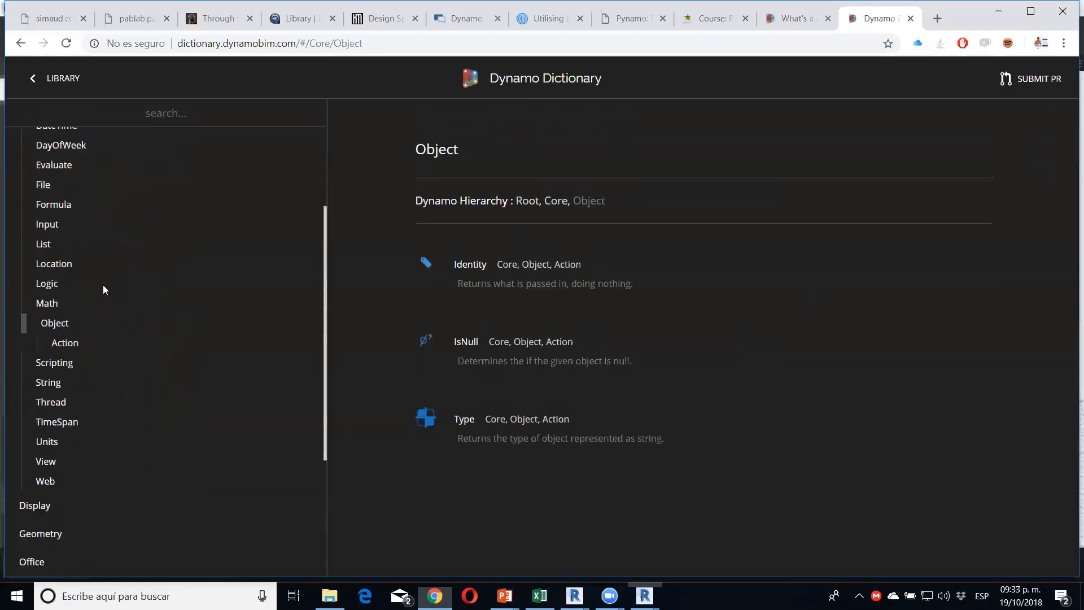
scroll(73, 338, up, 1)
click(62, 423)
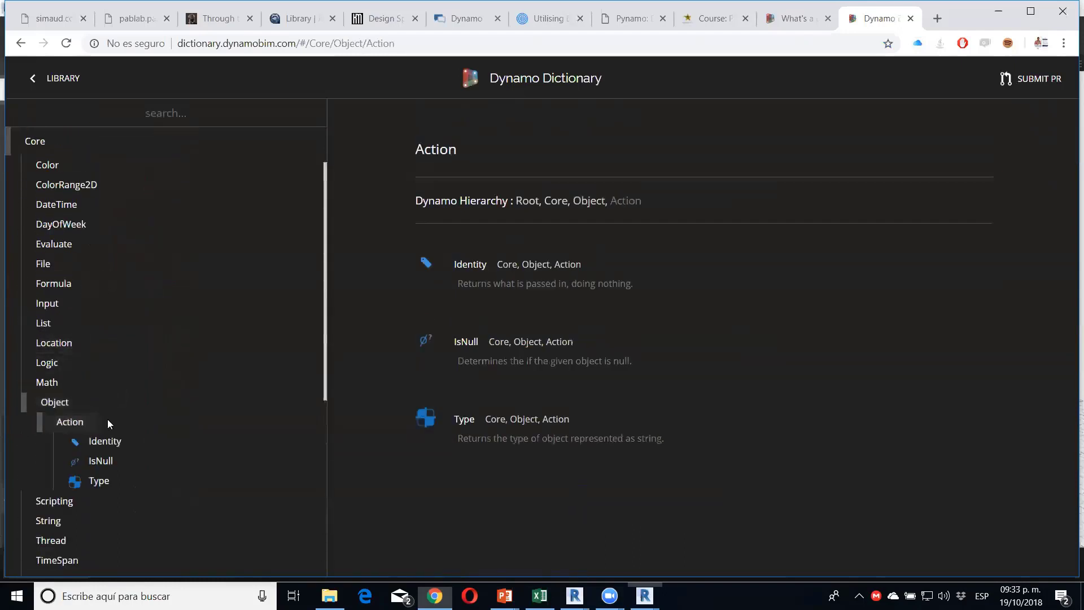
scroll(34, 443, down, 1)
scroll(39, 419, down, 2)
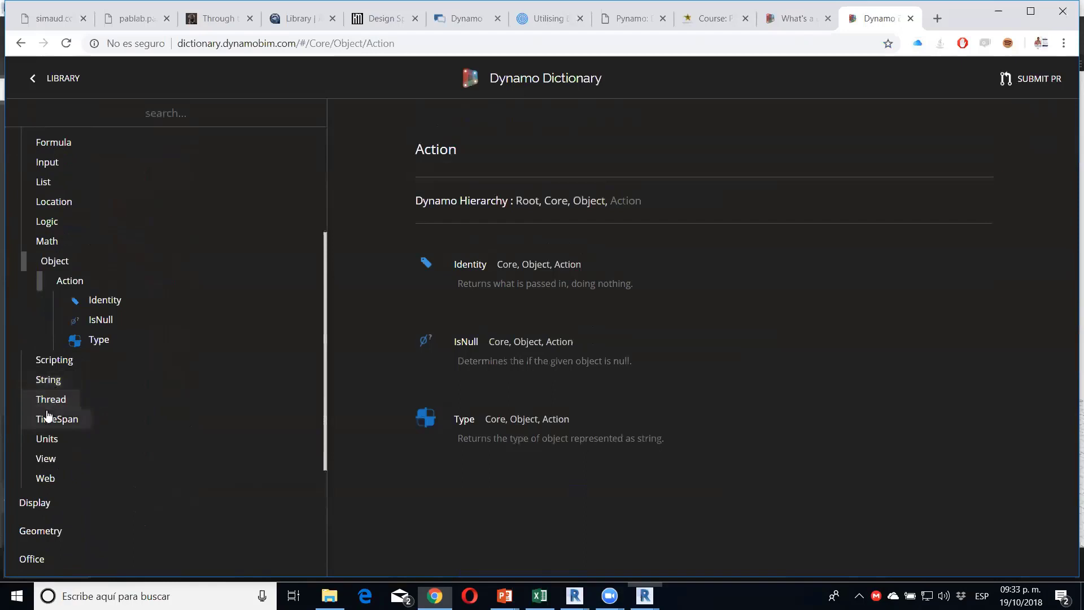
scroll(46, 463, down, 1)
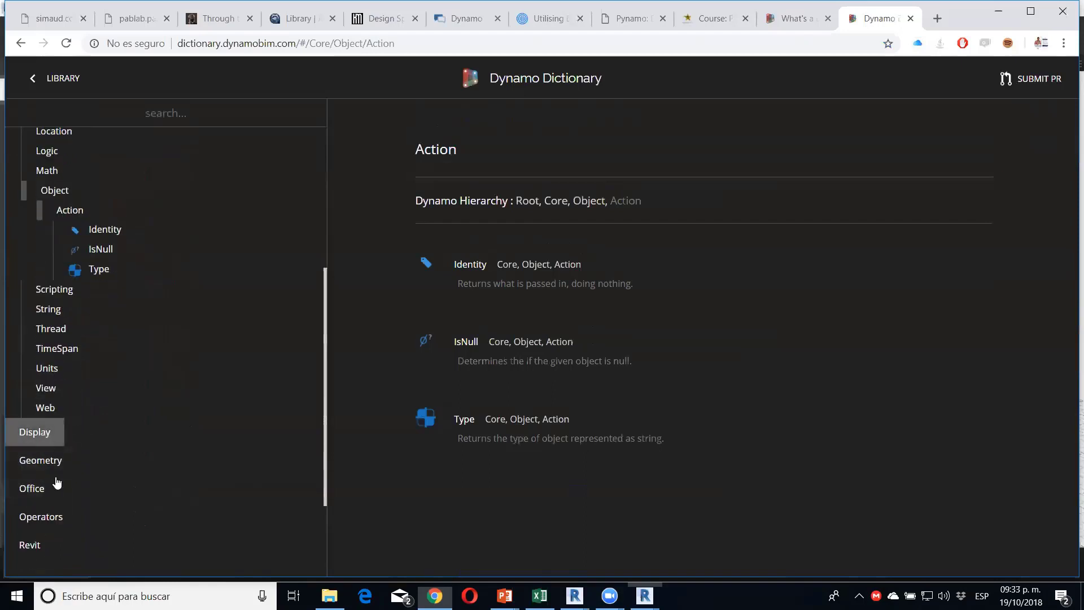
Step: Open the % operator page from Operators > Action in the sidebar
click(42, 517)
click(54, 327)
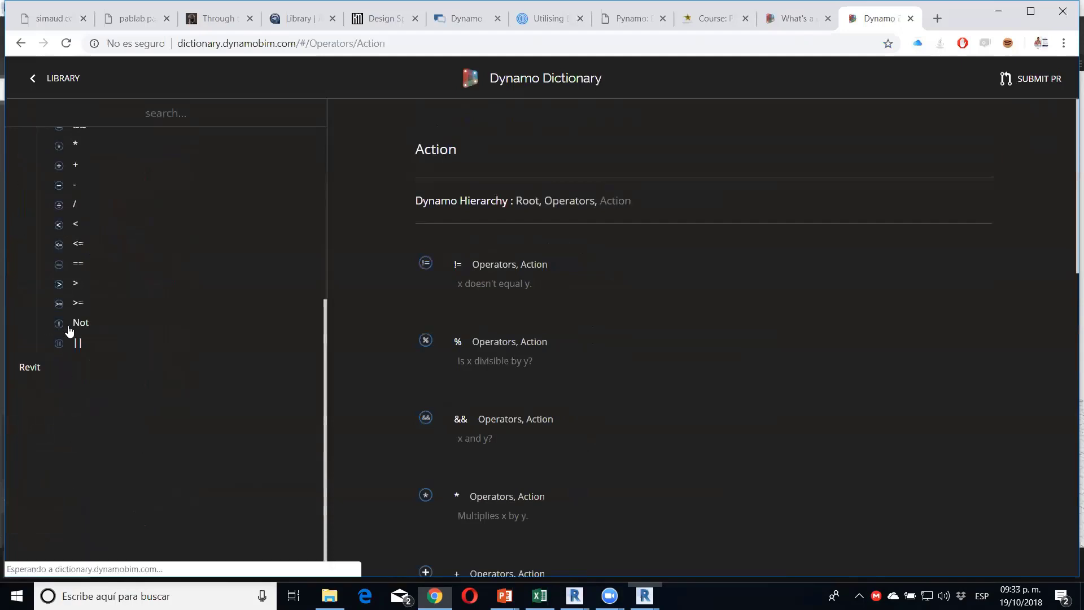
scroll(117, 272, up, 2)
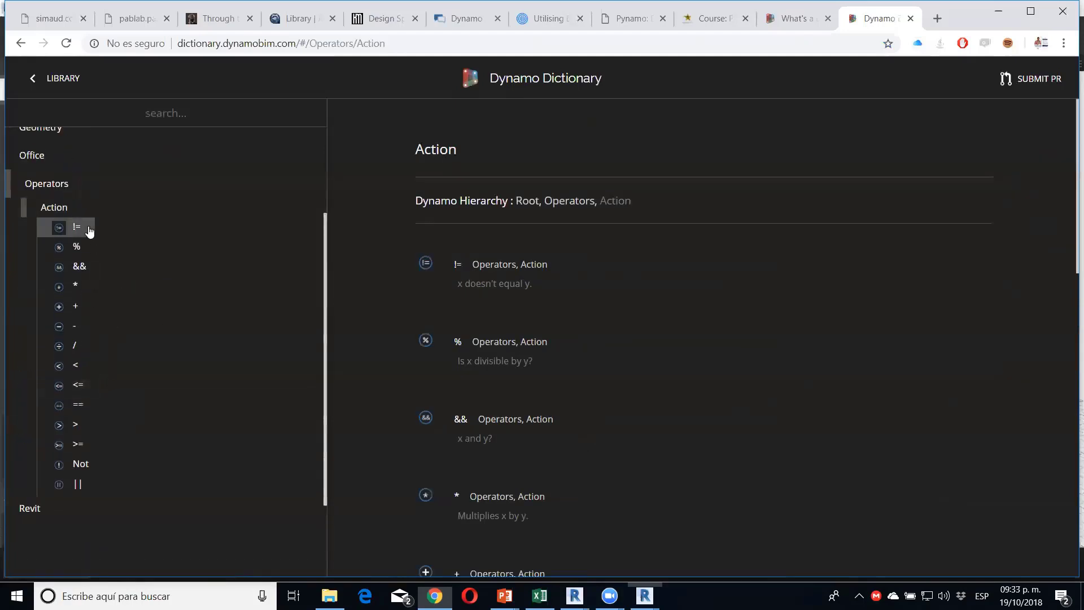
click(79, 247)
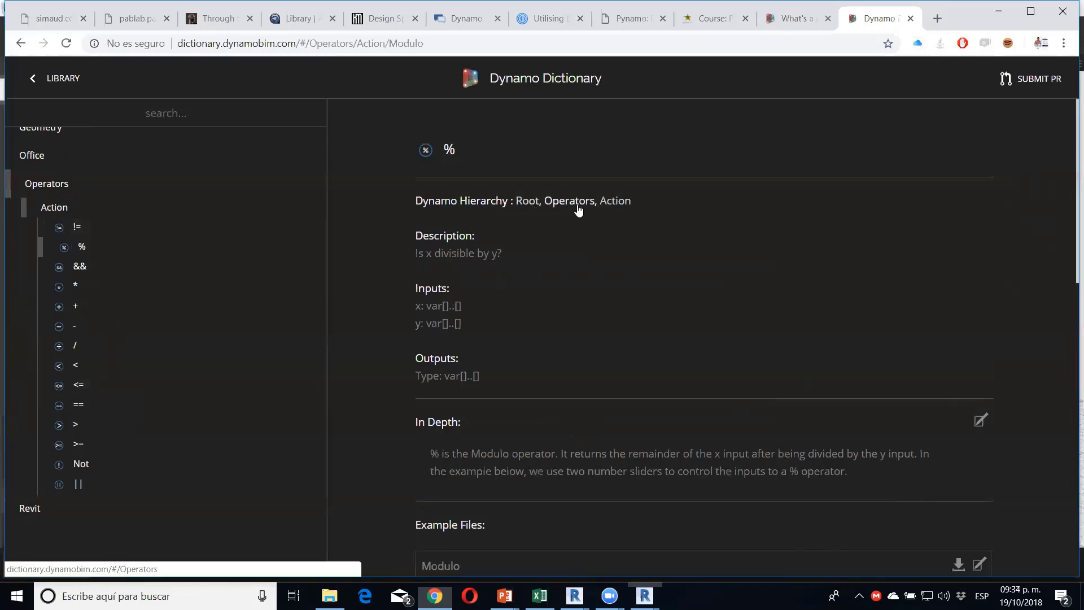
Step: Read the 'Is x divisible by y?' description and scroll to the 54 % 5 = 4 example
scroll(562, 238, down, 1)
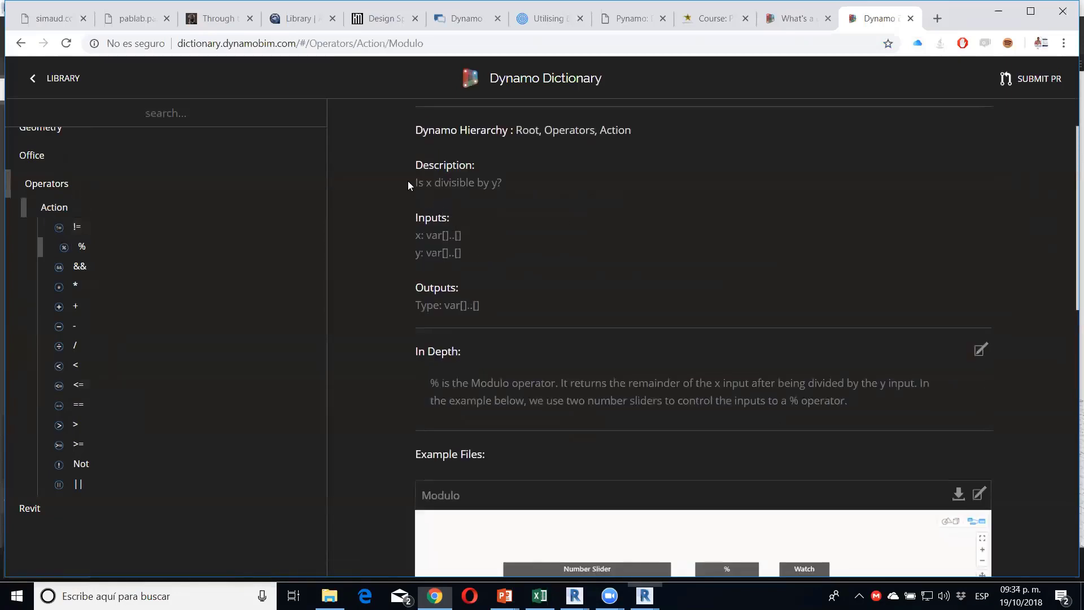
drag(416, 182, 502, 183)
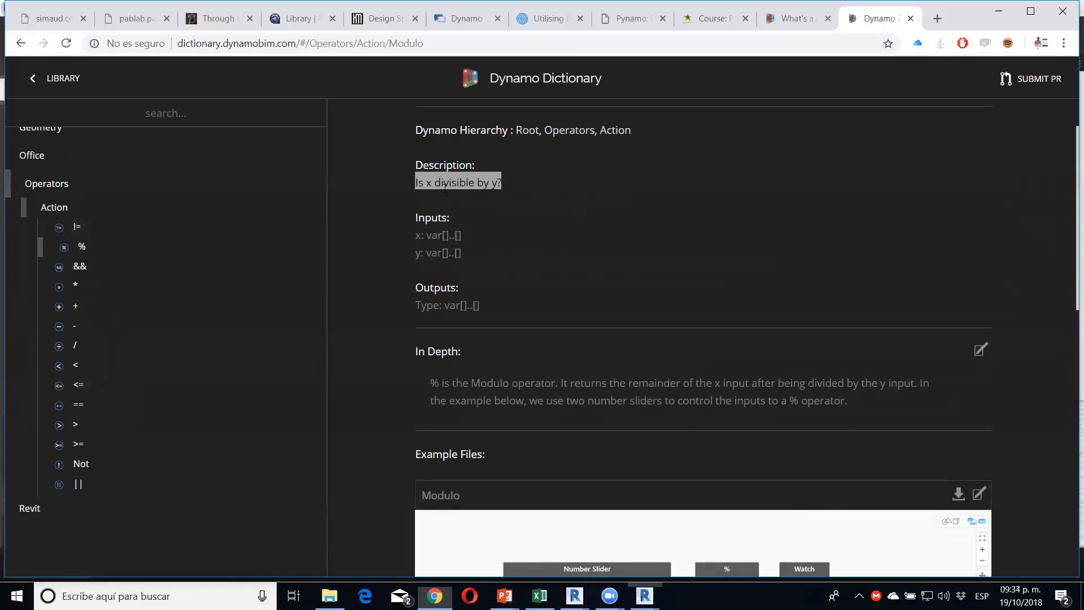
click(508, 220)
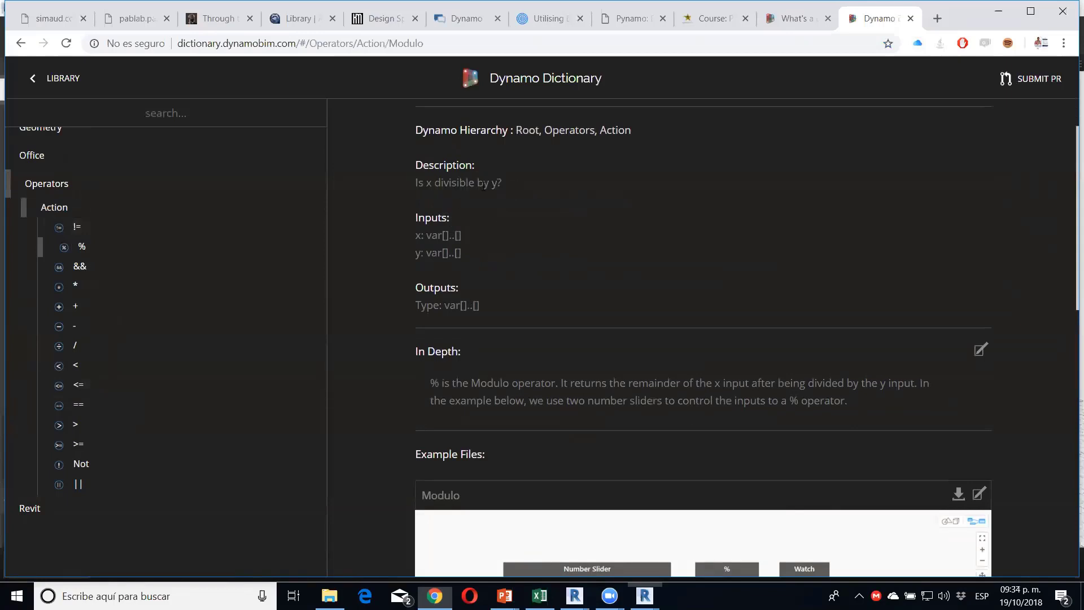
scroll(509, 220, down, 2)
scroll(508, 218, down, 1)
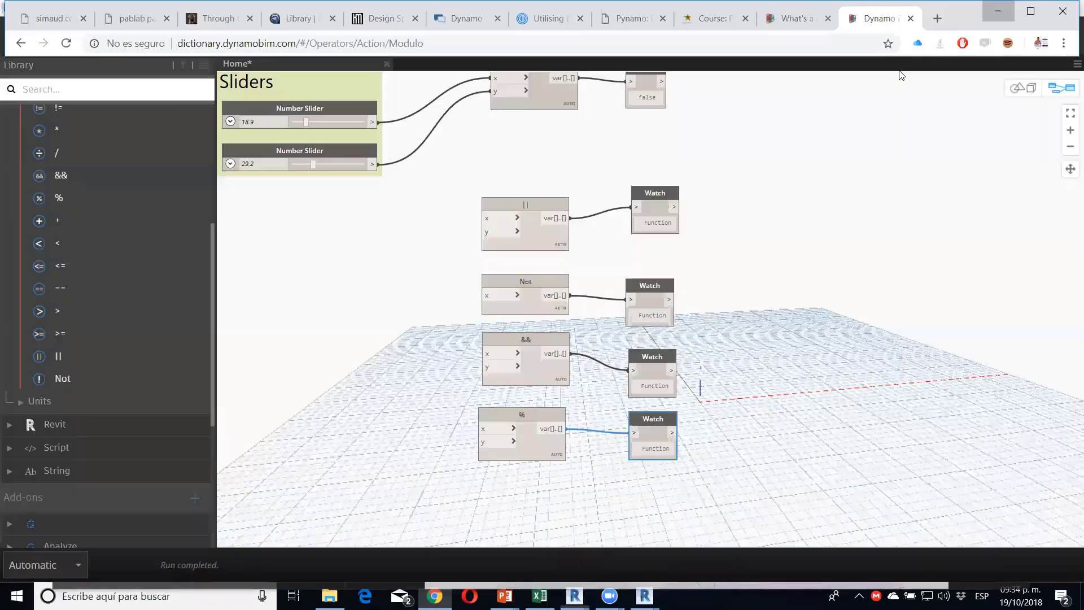
Step: Add the 'Divisibilidad' note and wire the 18.9 and 29.2 sliders into && x and y
click(998, 11)
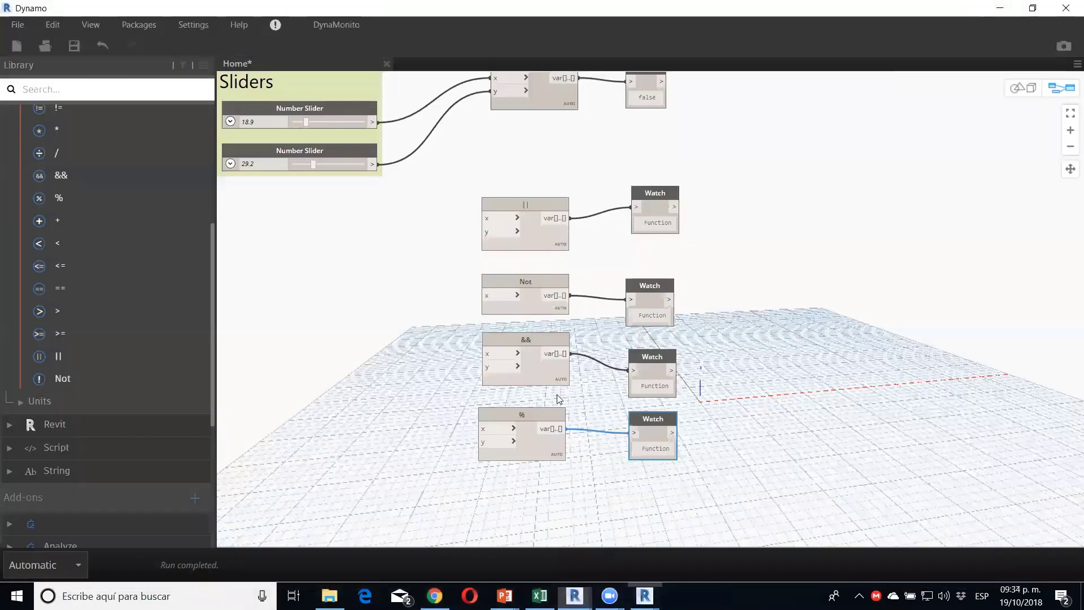
mouse_move(679, 319)
mouse_down()
mouse_move(494, 187)
mouse_move(505, 484)
mouse_up()
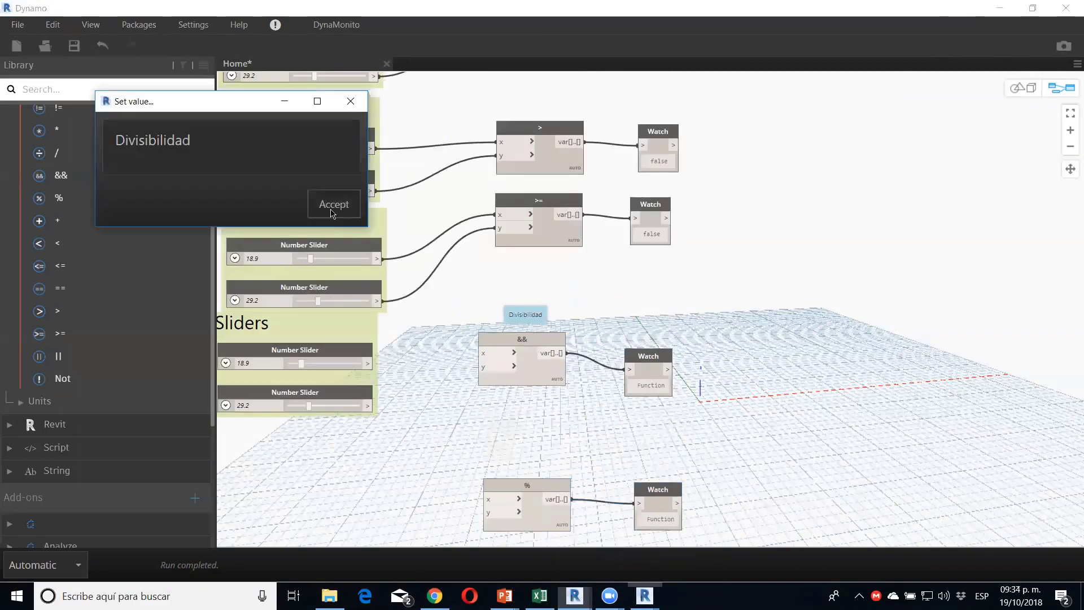
click(329, 202)
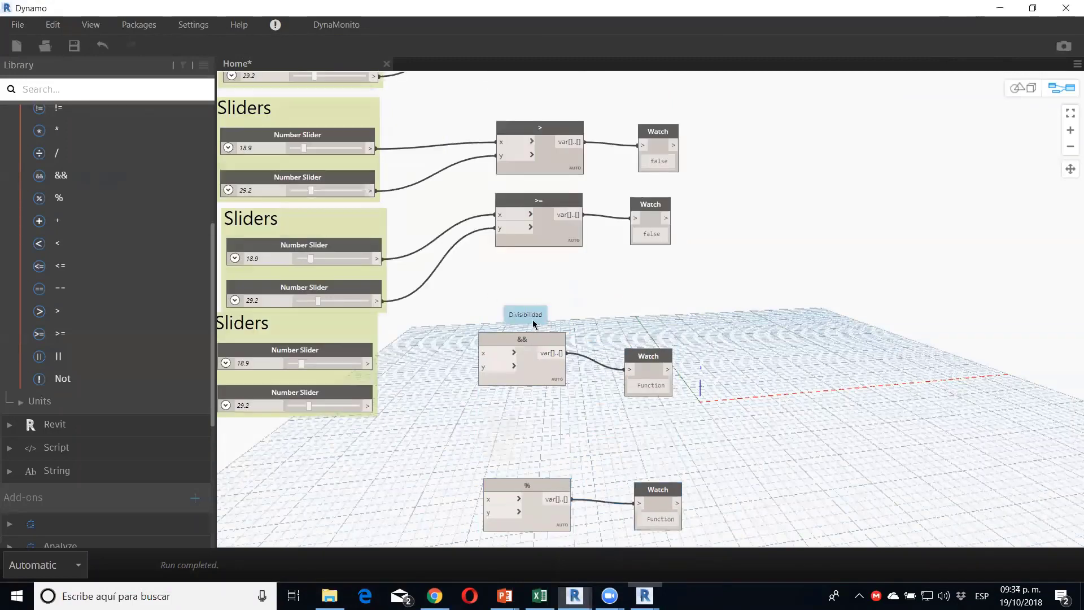
click(366, 364)
click(492, 356)
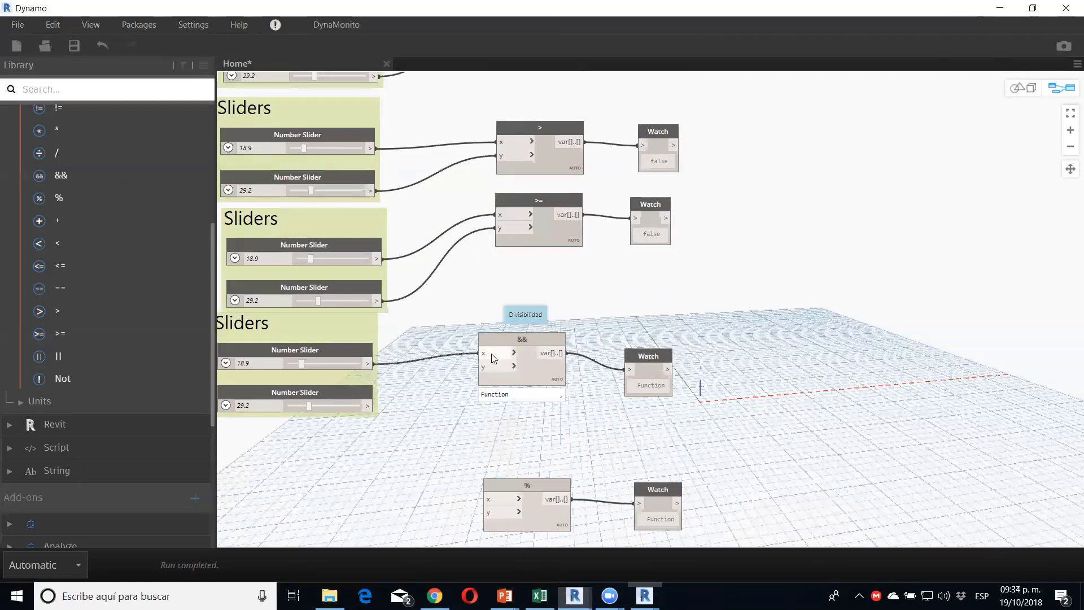
click(489, 367)
click(368, 405)
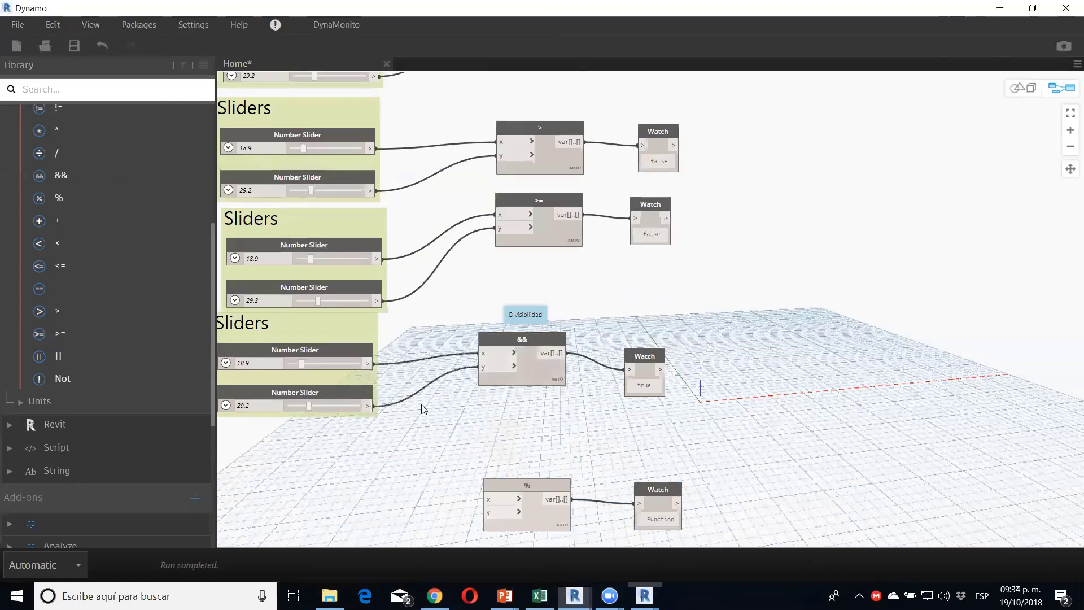
Step: Set the && node's sliders to 2 and 1 so its Watch reads true
scroll(537, 409, up, 1)
scroll(508, 418, up, 1)
scroll(429, 415, up, 1)
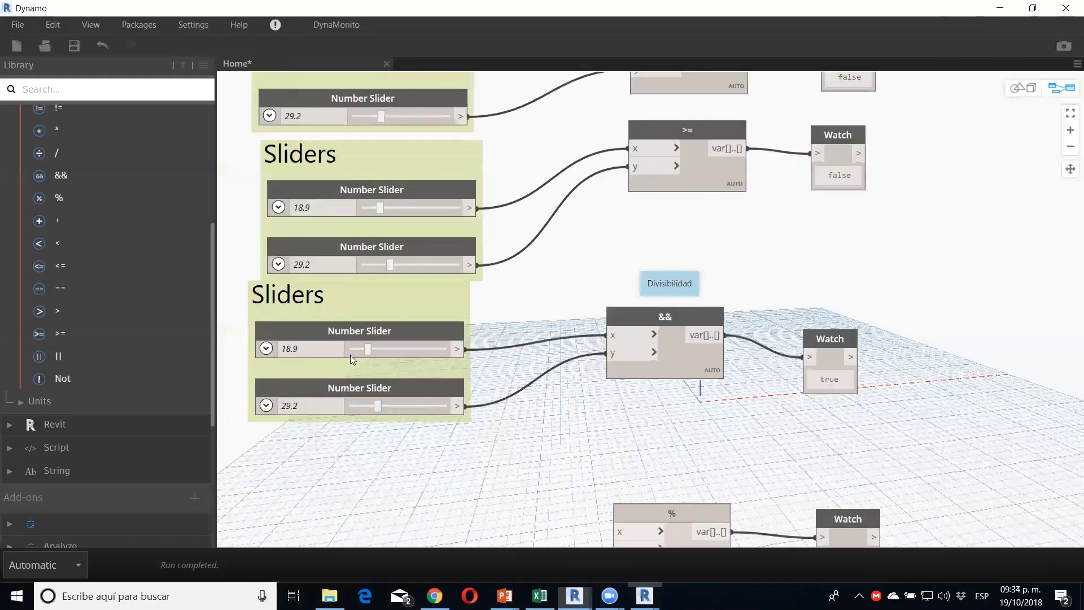
double_click(322, 350)
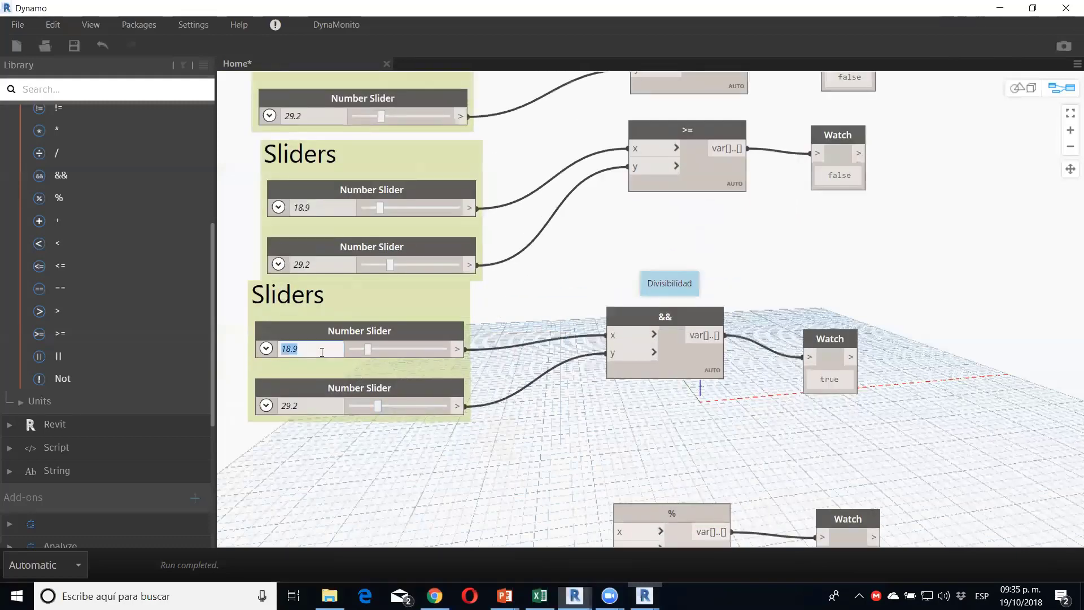
text(2)
double_click(317, 406)
text(1)
key(Return)
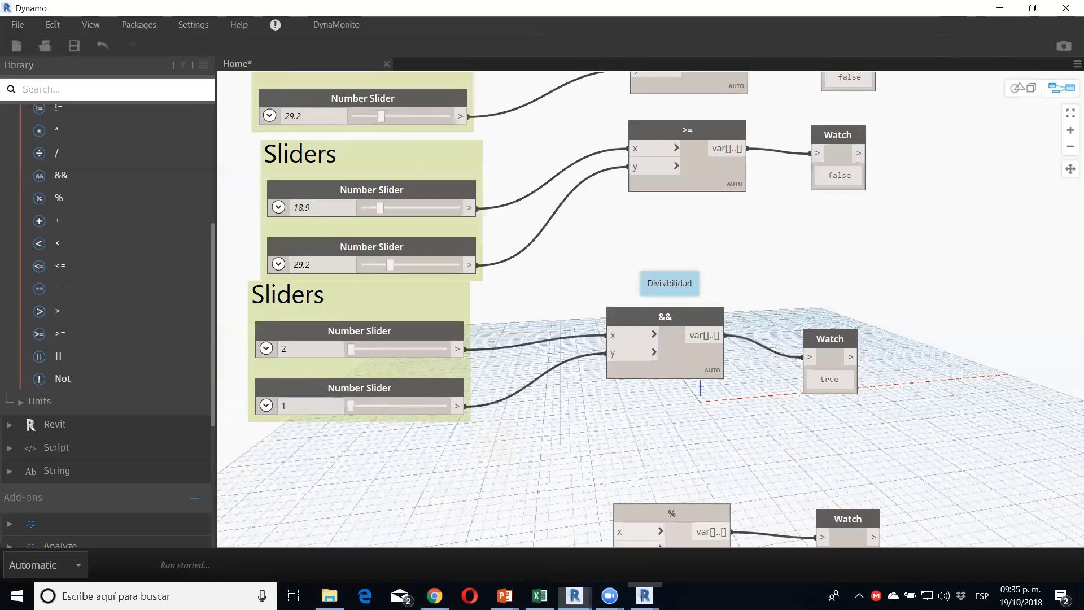
click(379, 462)
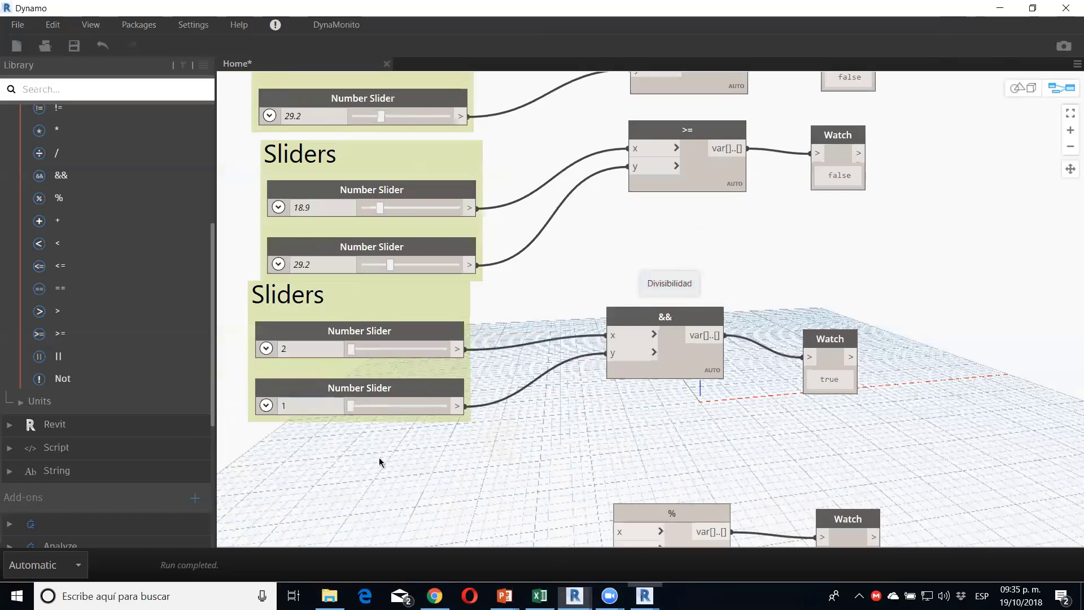
key(alt+Tab)
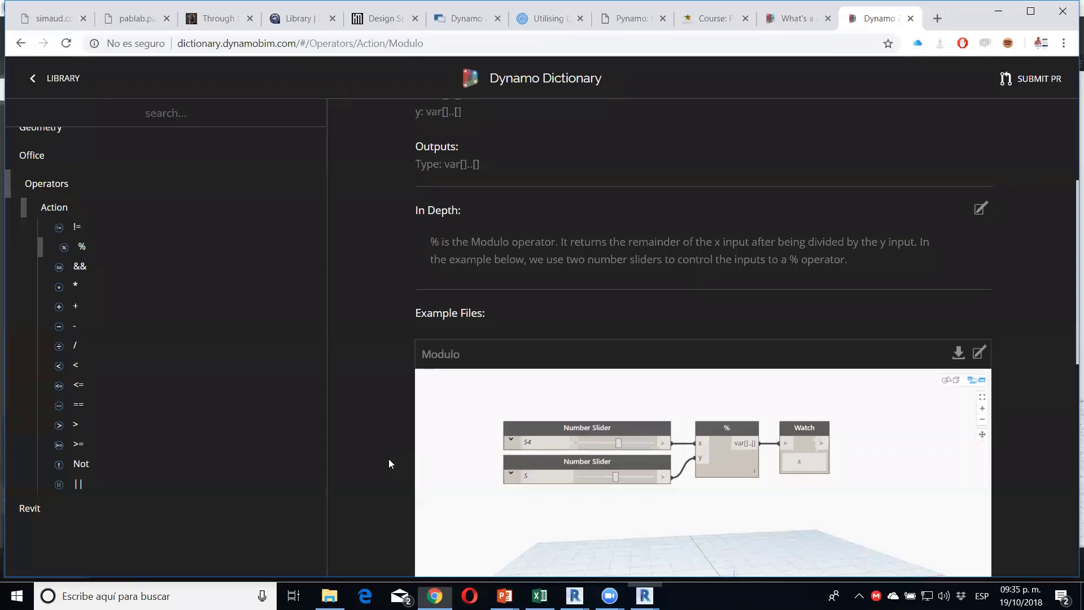
key(alt+Tab)
Step: Place a duplicate slider pair beside the % node, wire it in, and move the note above
middle_drag(479, 377, 499, 232)
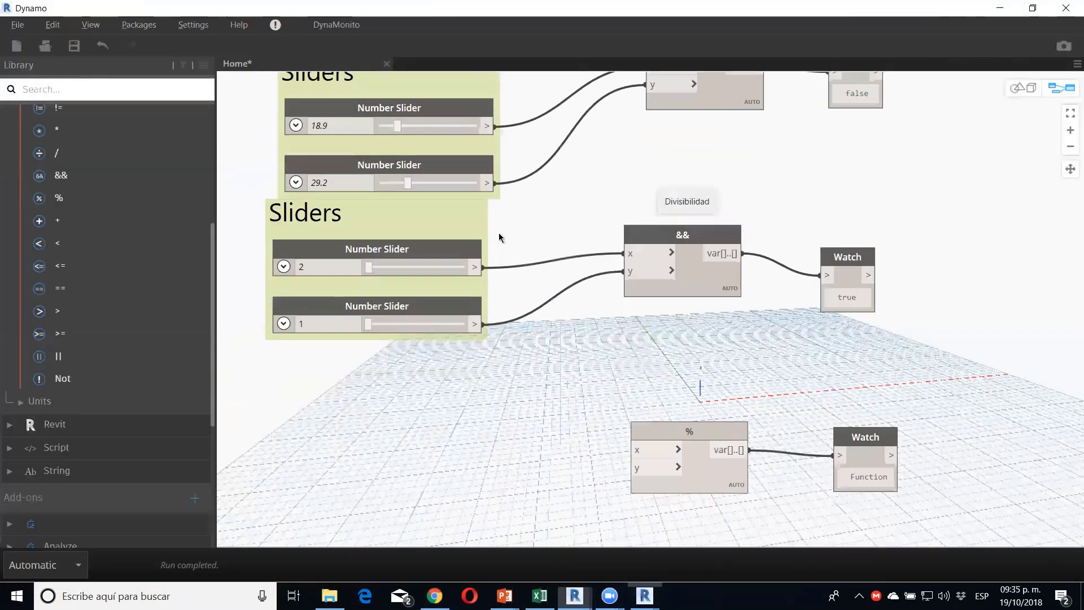
drag(382, 151, 402, 172)
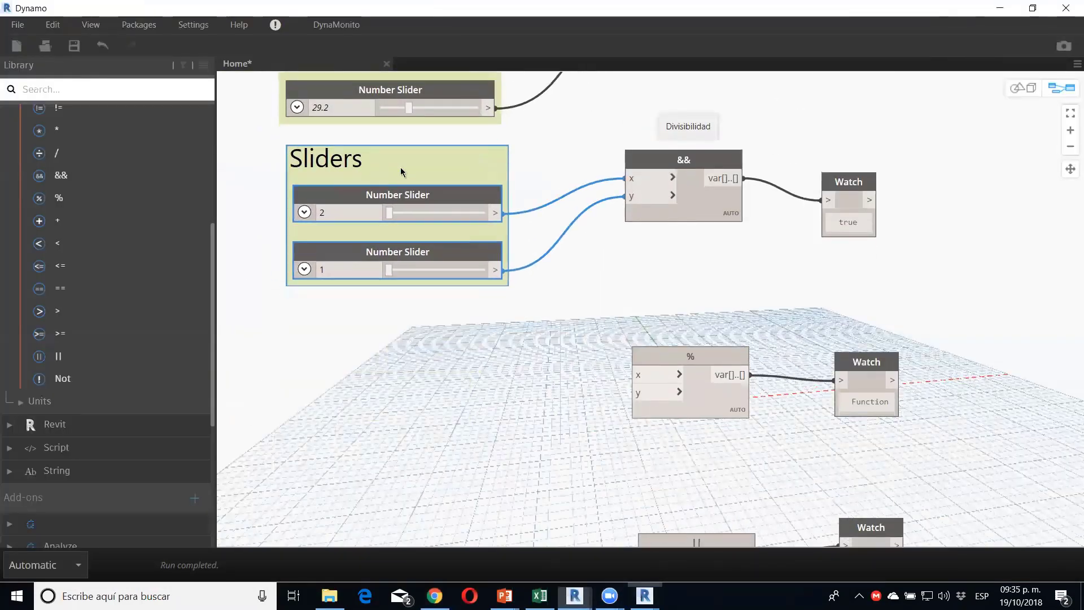
key(ctrl+c)
key(ctrl+v)
drag(566, 271, 310, 348)
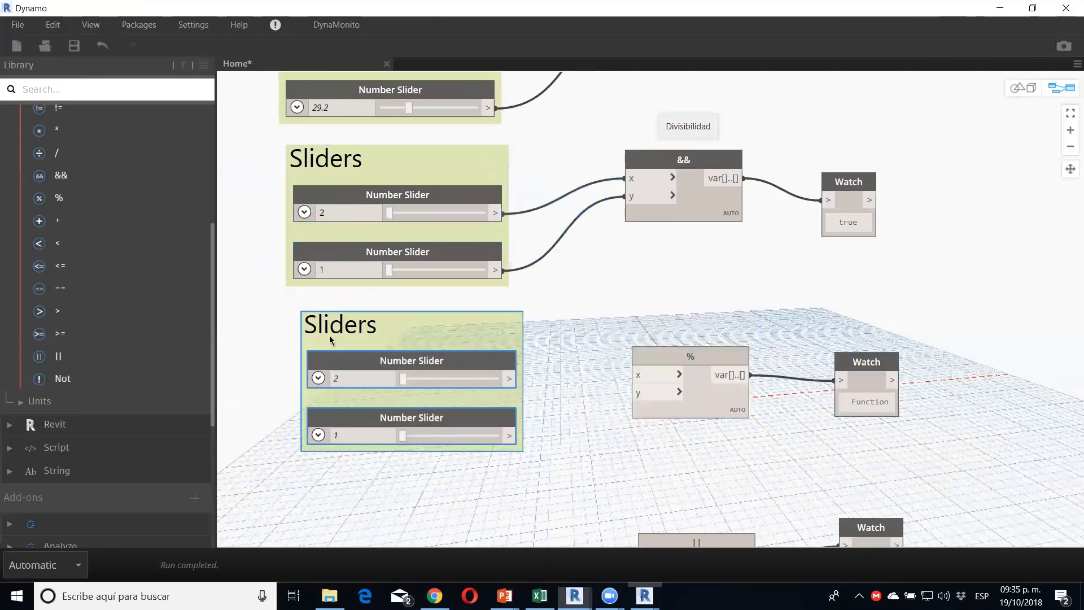
drag(662, 134, 650, 328)
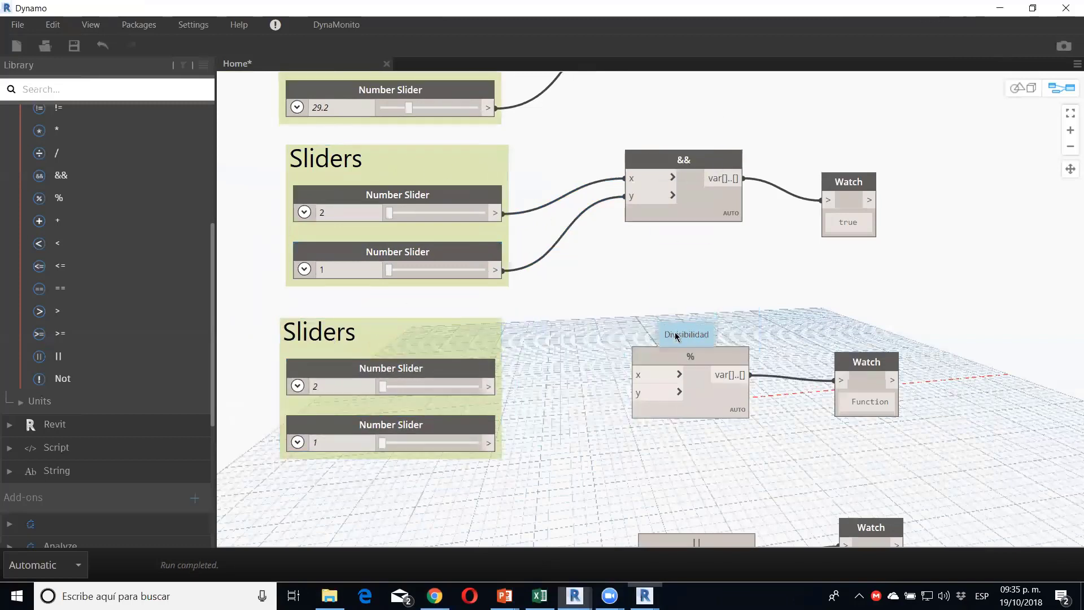
mouse_move(488, 386)
mouse_down()
mouse_move(638, 375)
mouse_move(489, 443)
mouse_up()
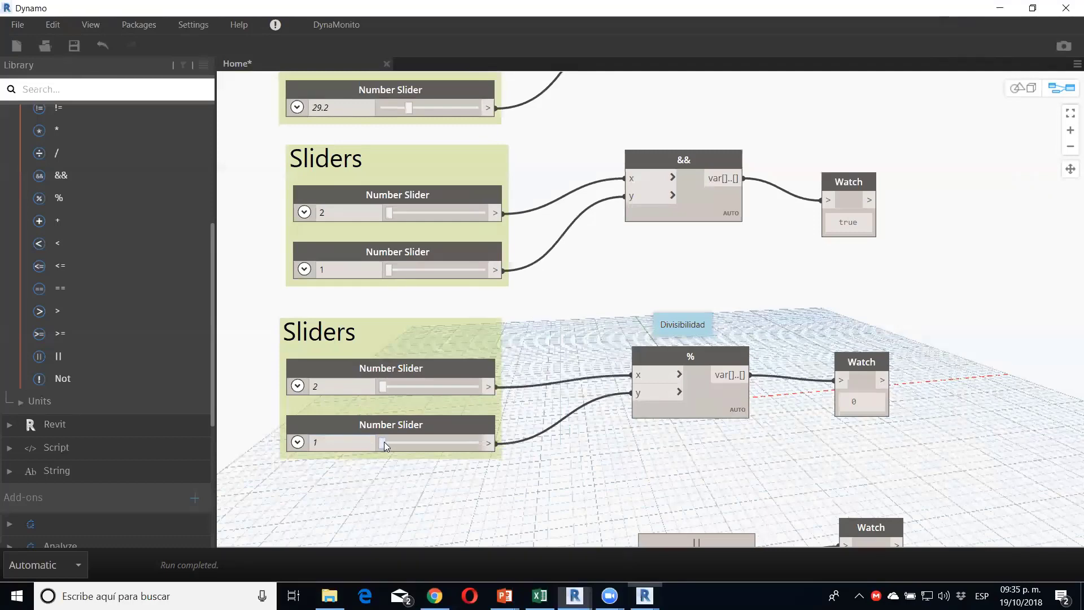
Step: Drag both % sliders through several values, including a divisor of 0, to test the remainder
drag(384, 441, 403, 442)
drag(403, 443, 427, 446)
click(414, 442)
drag(388, 384, 400, 386)
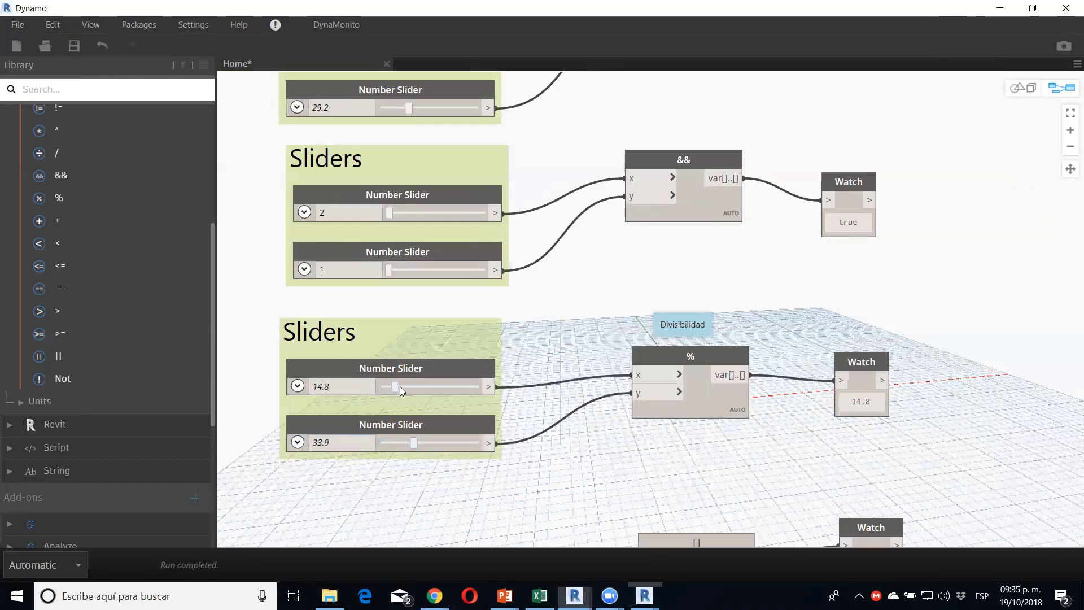
click(419, 386)
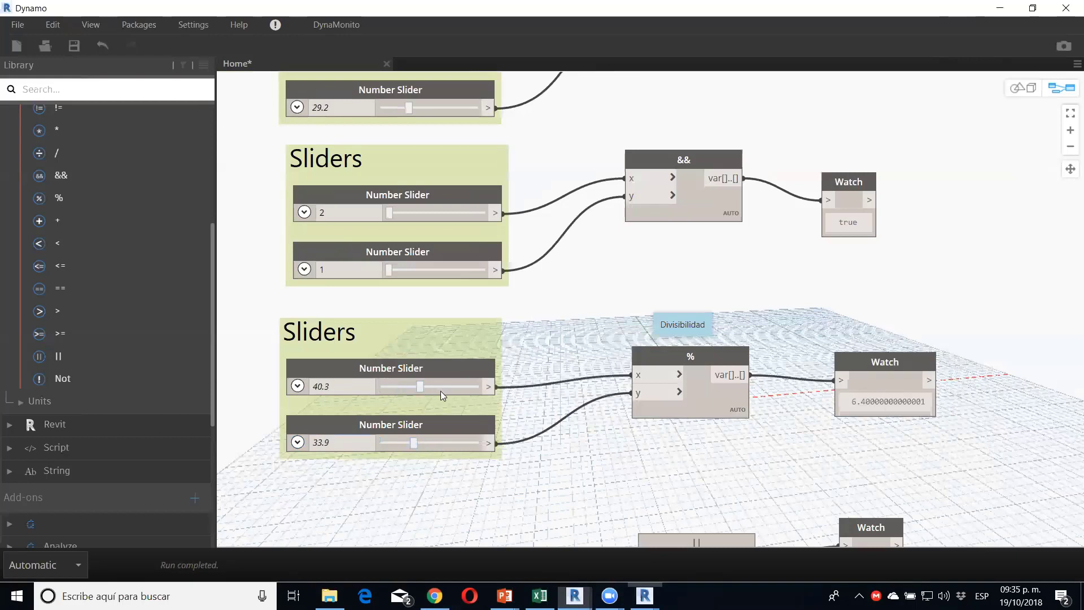
click(446, 389)
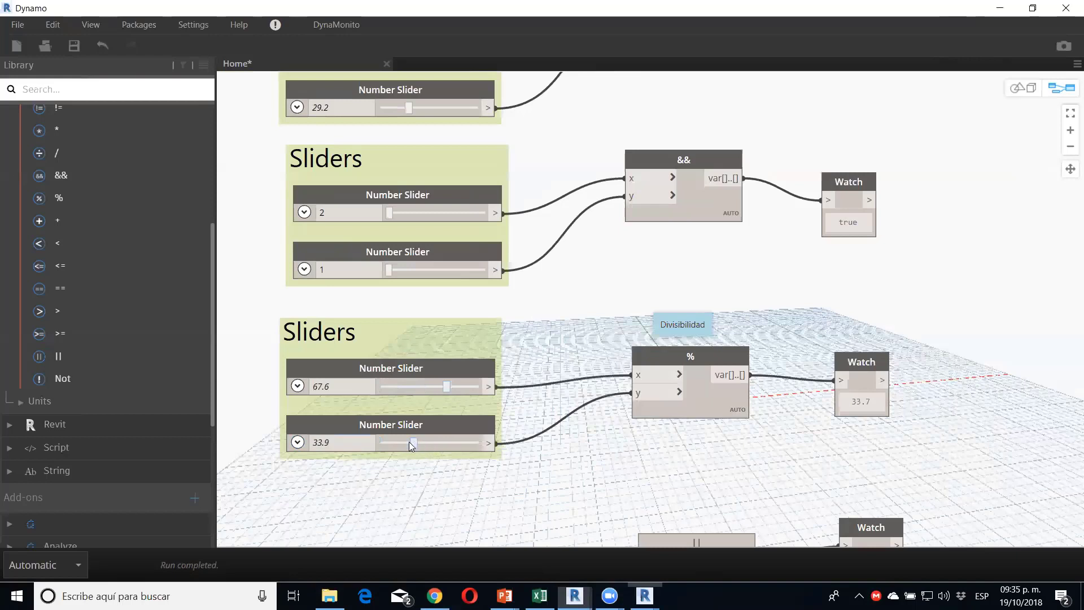
drag(410, 443, 376, 441)
click(391, 443)
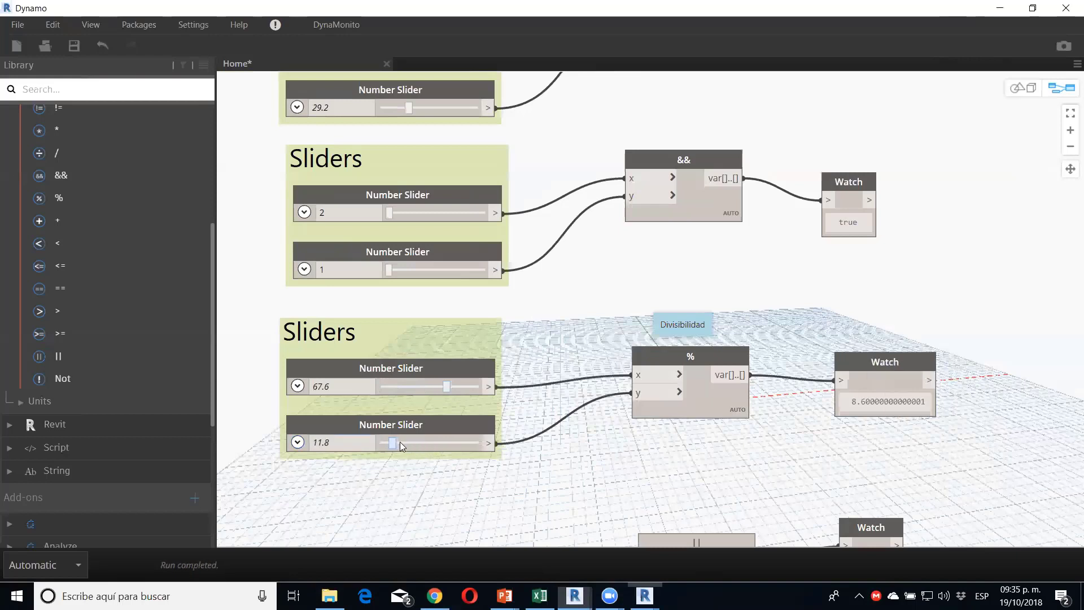
Step: Type divisor 5 and dividend 10, then 11, then 12, giving remainder 2
double_click(339, 448)
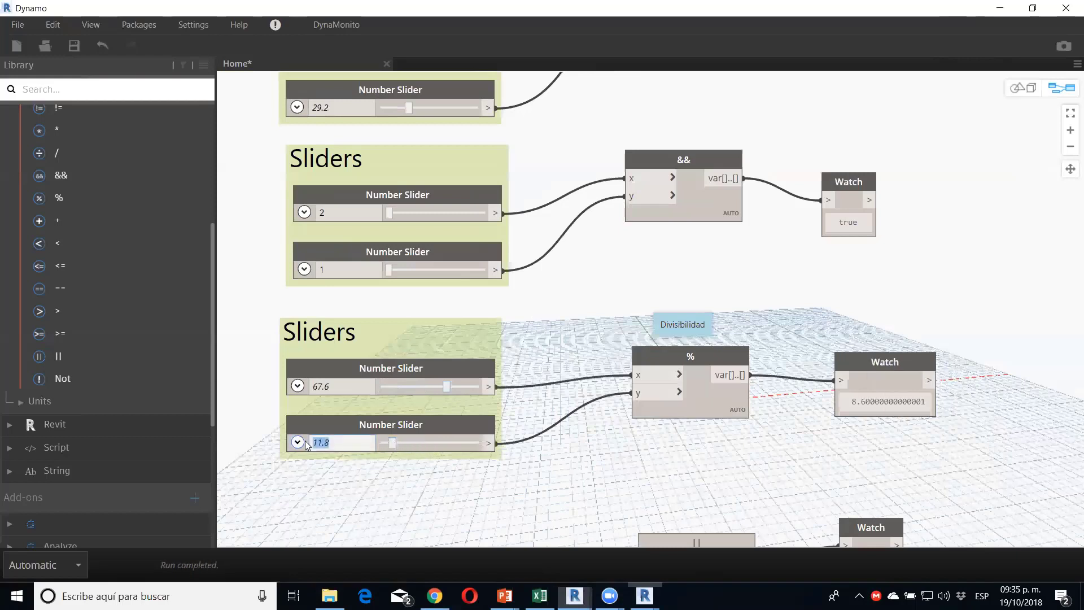
text(5)
double_click(343, 388)
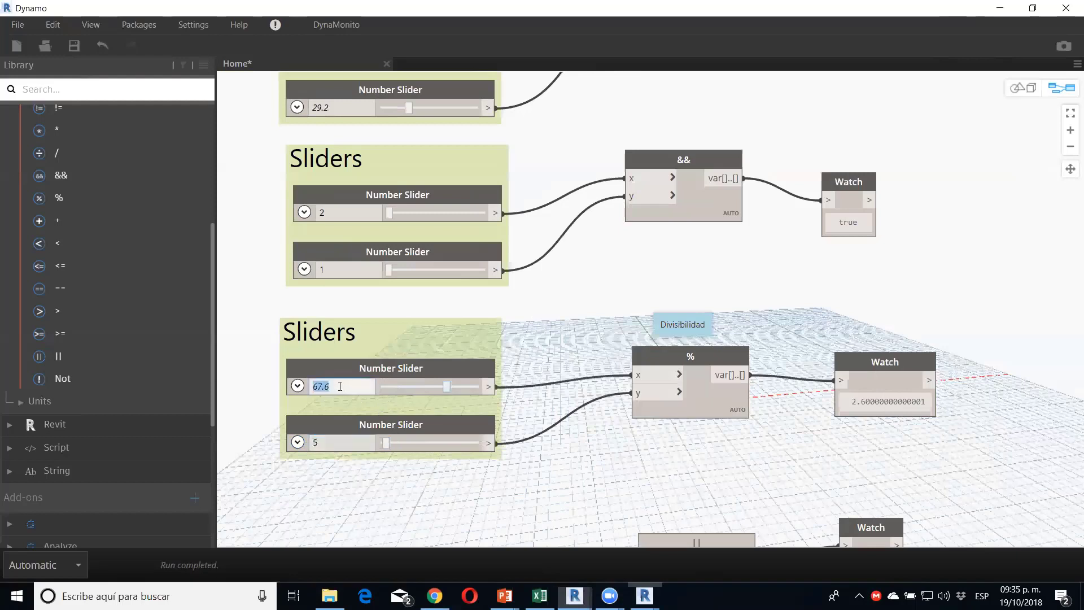
text(10)
key(Return)
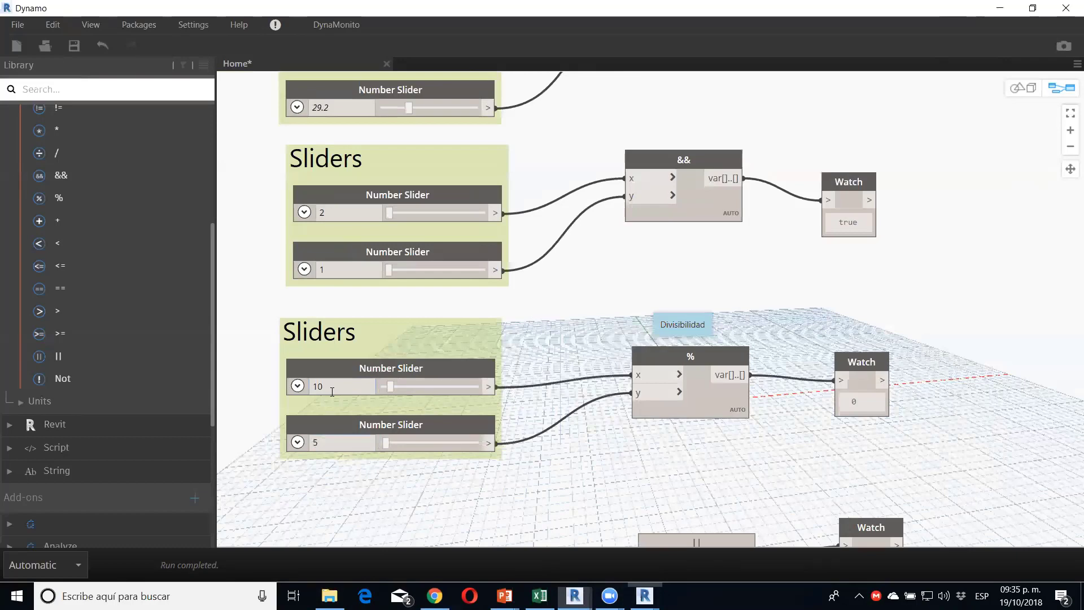
double_click(319, 386)
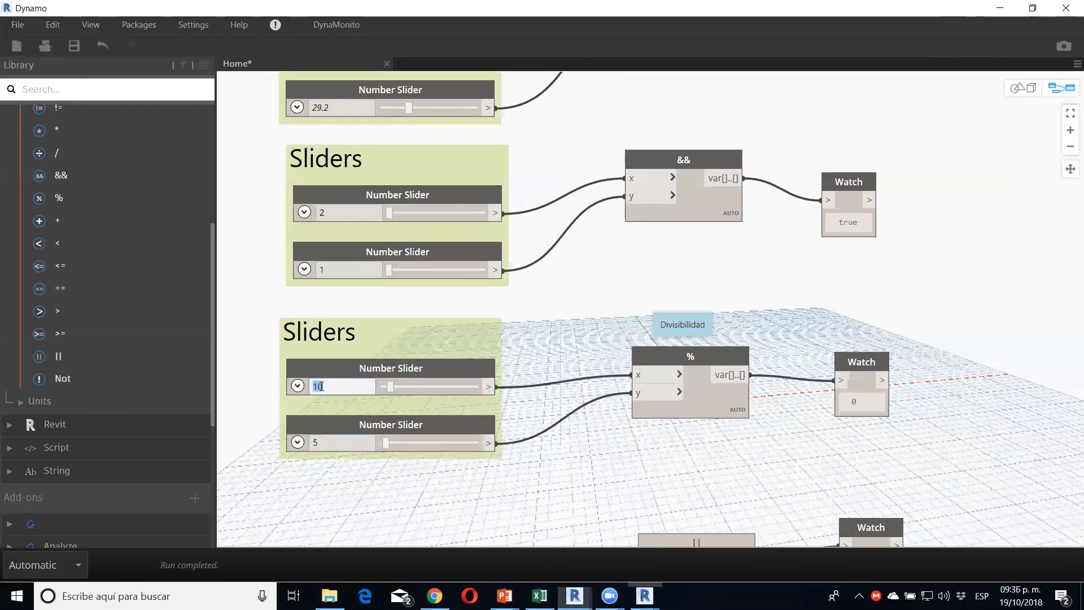
text(11)
click(260, 419)
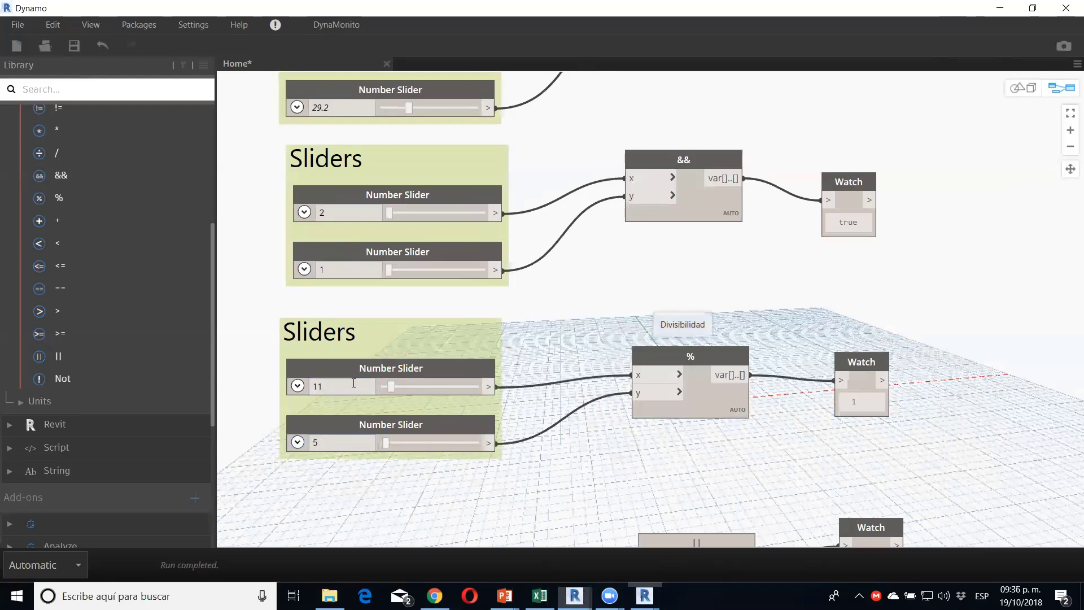
double_click(351, 385)
text(12)
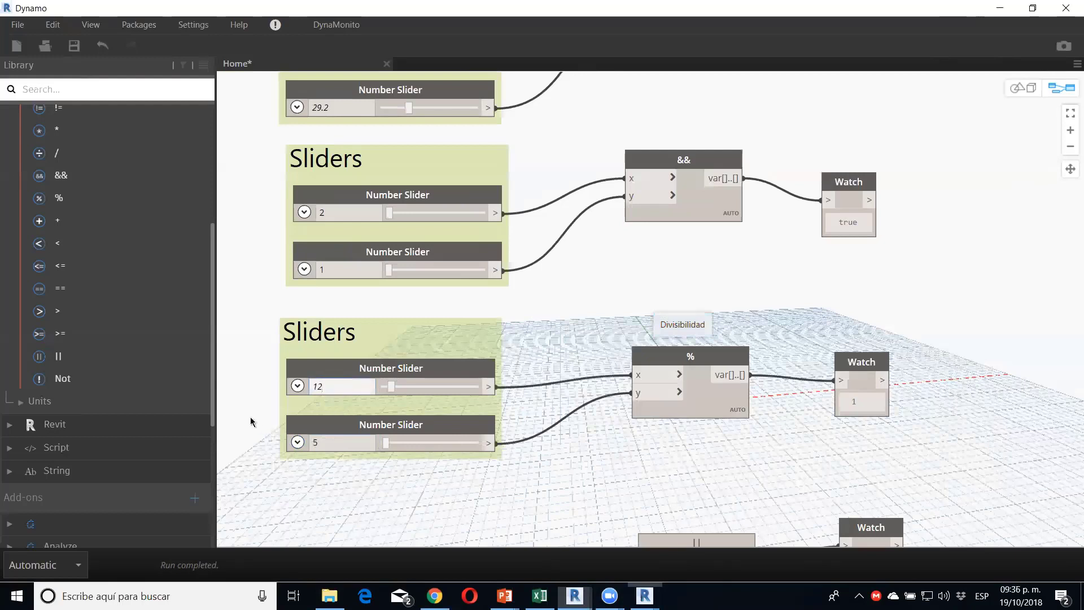
click(255, 423)
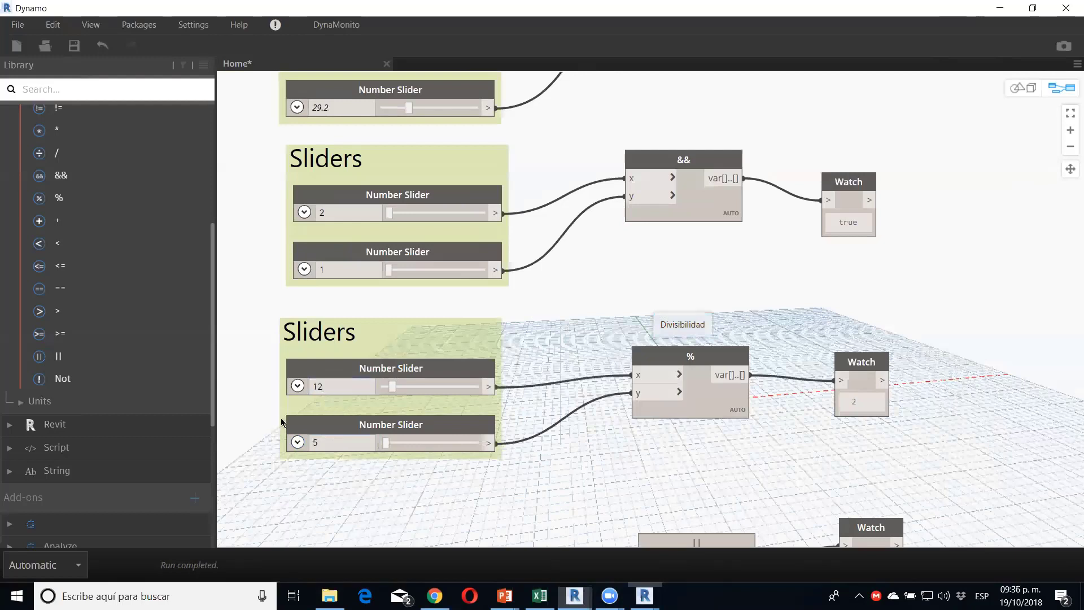
Step: Replace the note's 'Divisibilidad' text with 'Me da el valor residual de su divisibilidad'
double_click(683, 327)
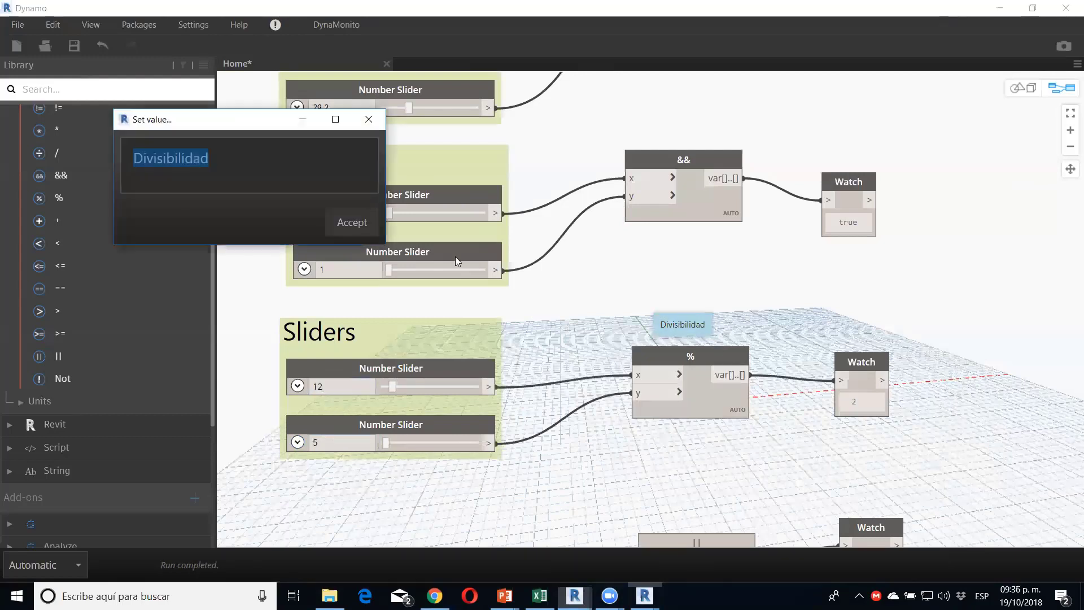
click(136, 158)
text(Me)
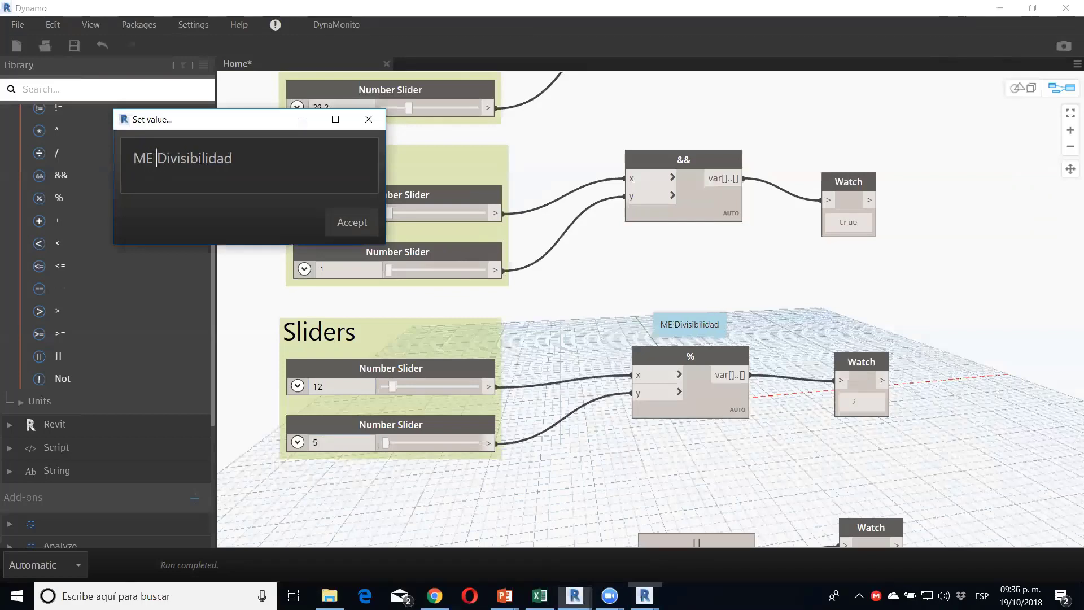
text( da el )
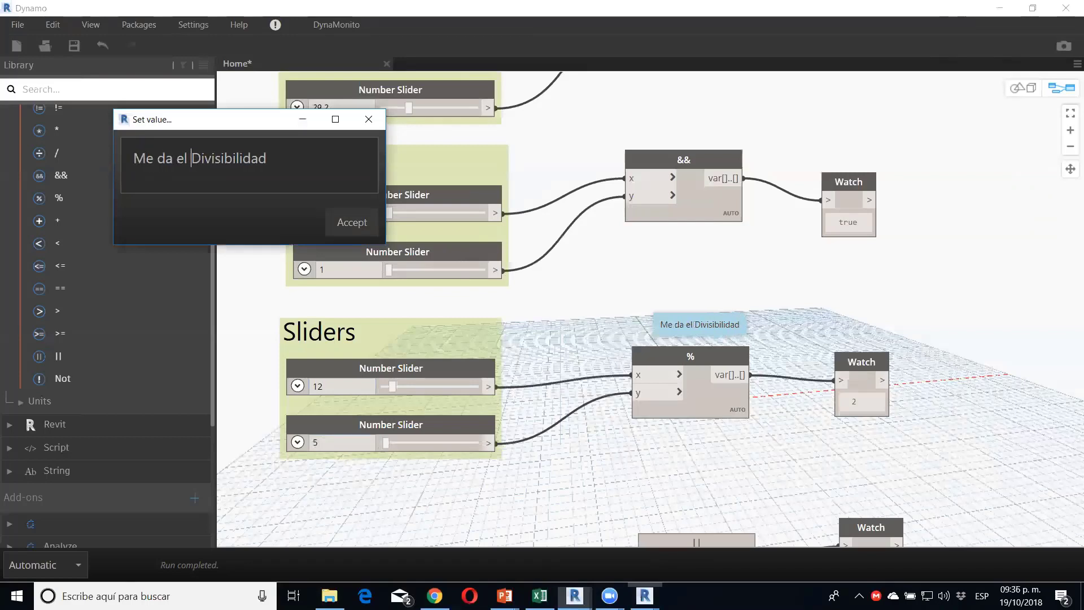
text(valor )
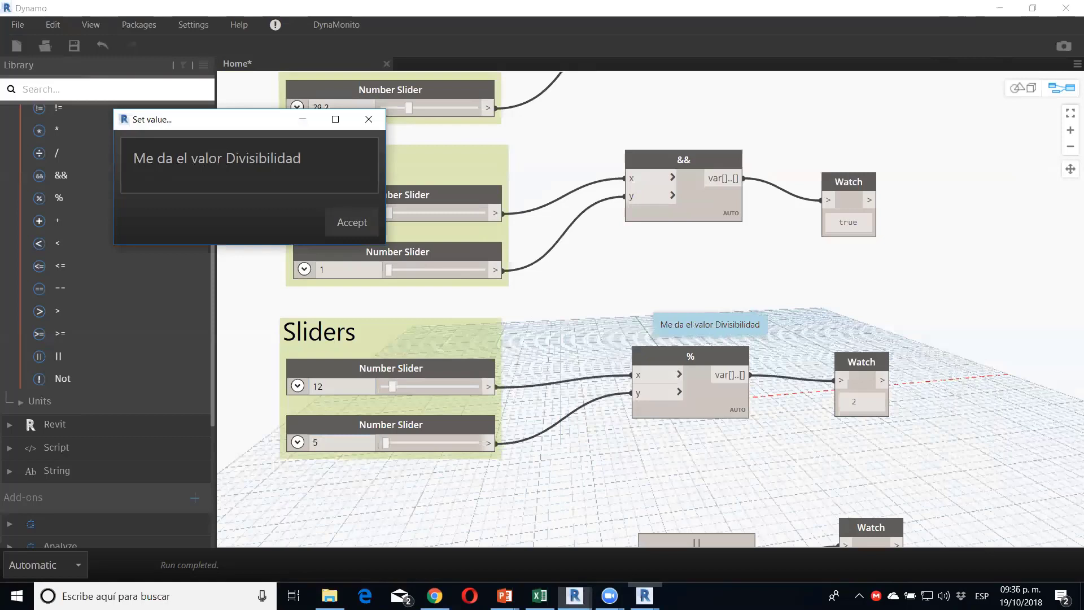
text(resi)
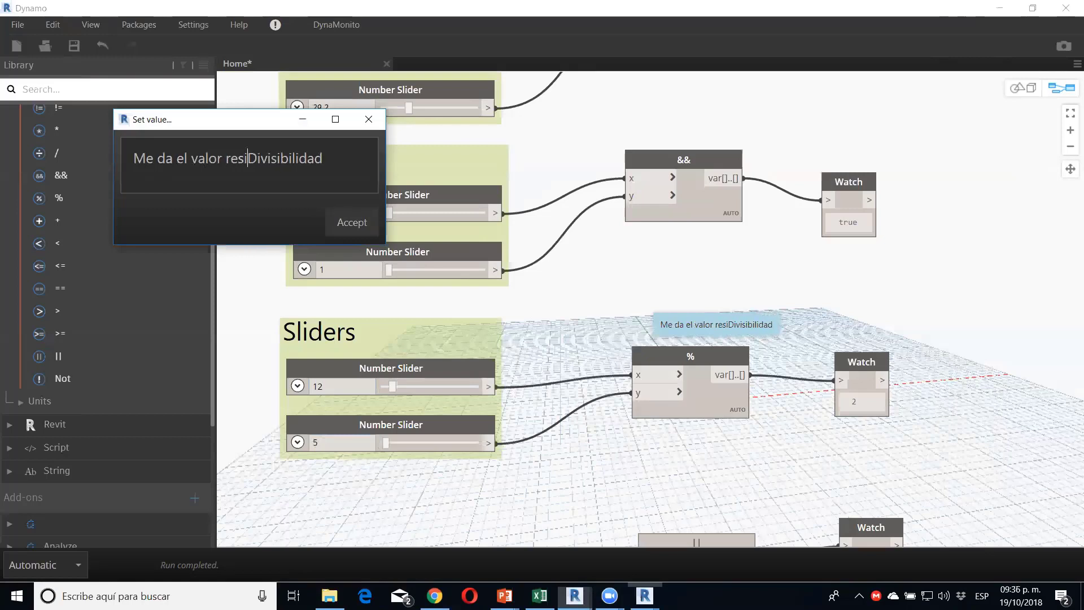
text(dual de su )
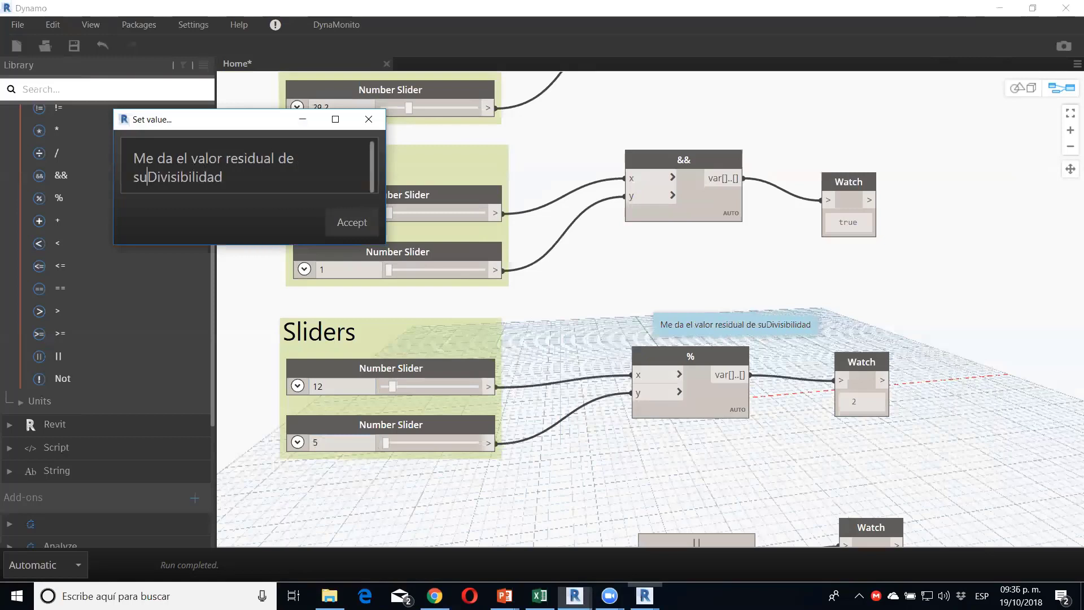
text(divi)
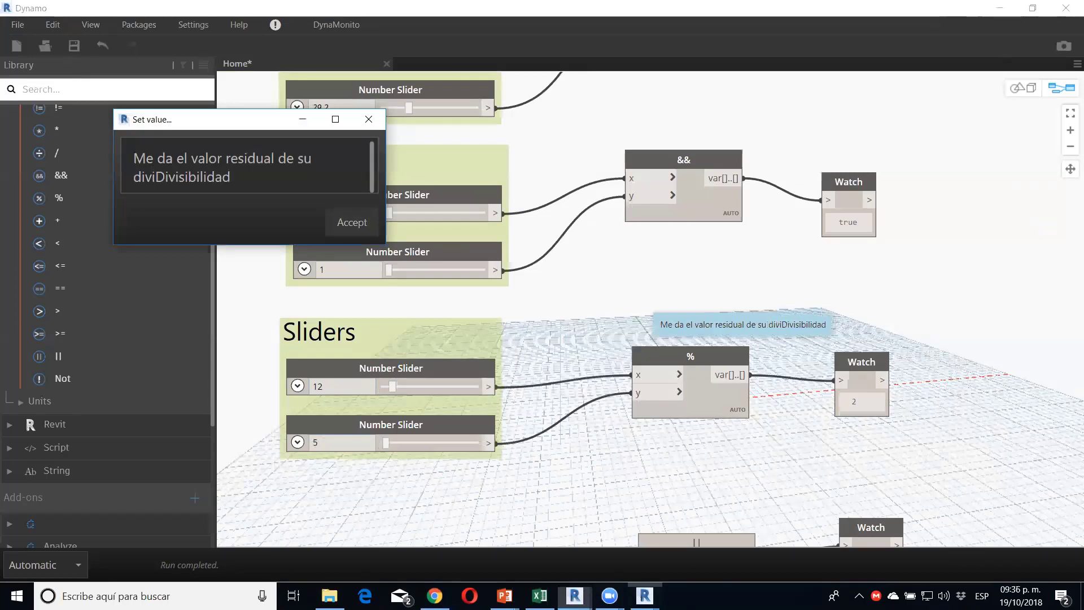
text(sibilidad)
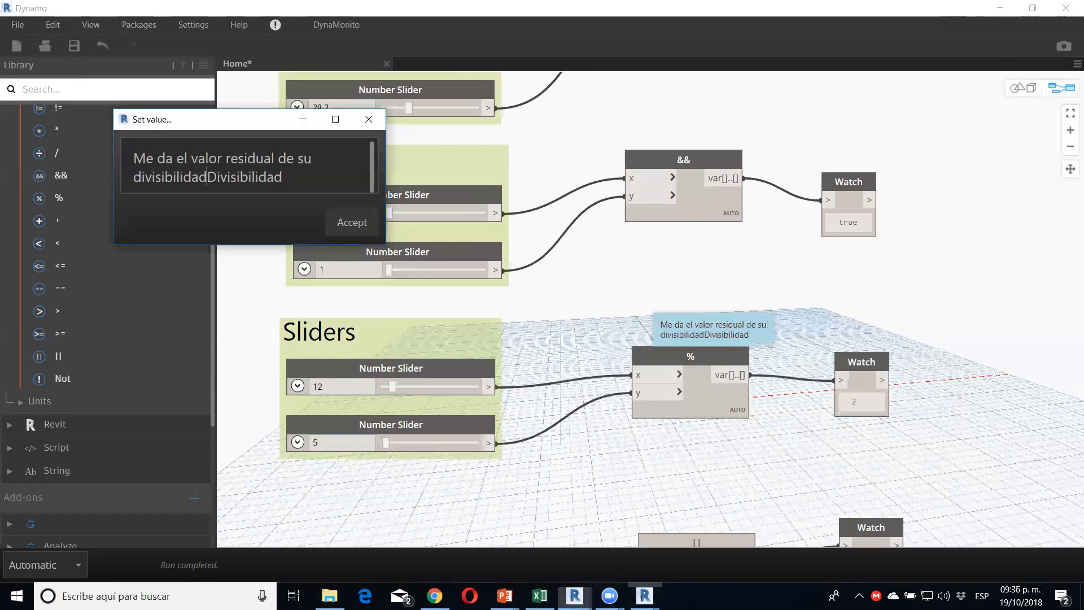
key(shift+Right)
key(shift+Right)
key(shift+Right)
key(shift+Right)
key(shift+Right)
key(shift+Right)
key(shift+Right)
key(shift+Right)
key(shift+Right)
key(shift+Right)
key(BackSpace)
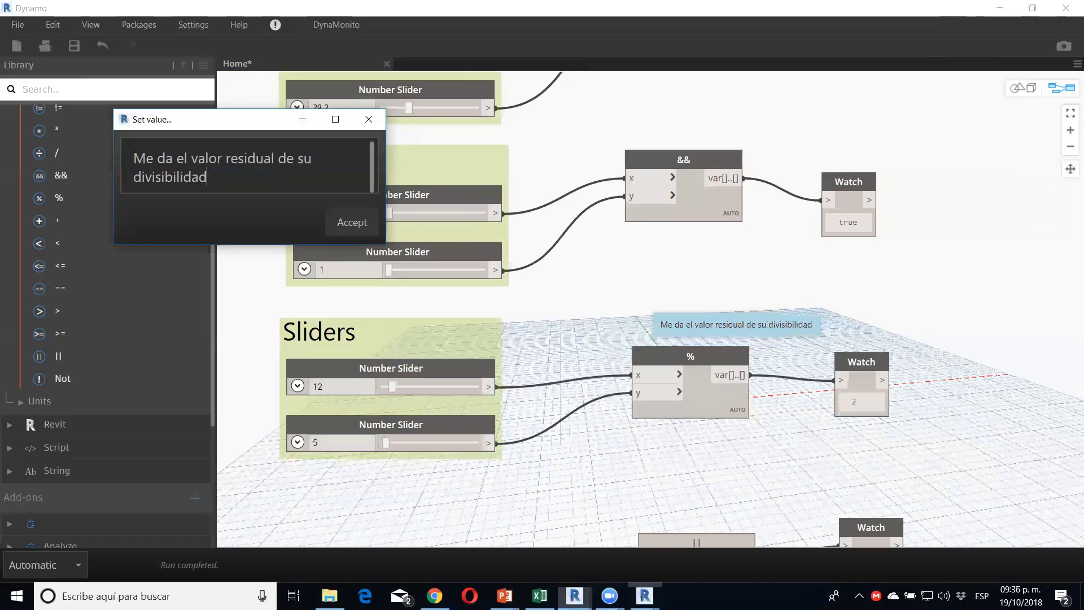
Step: Accept the note text and move the || node and its Watch upward
click(351, 222)
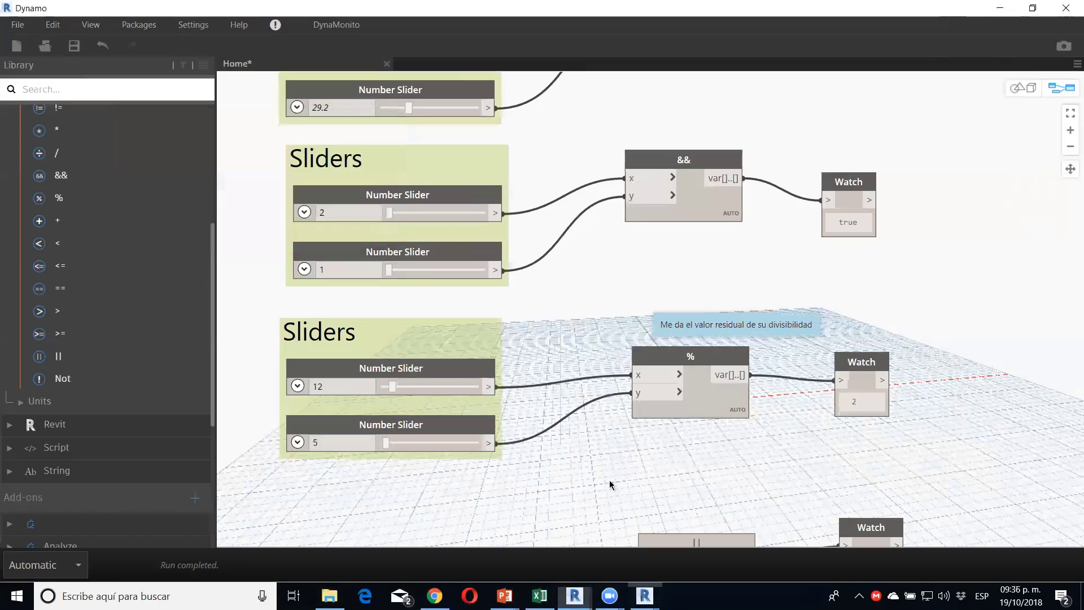
mouse_move(612, 471)
middle_down()
mouse_move(601, 319)
mouse_move(609, 234)
middle_up()
drag(827, 371, 723, 324)
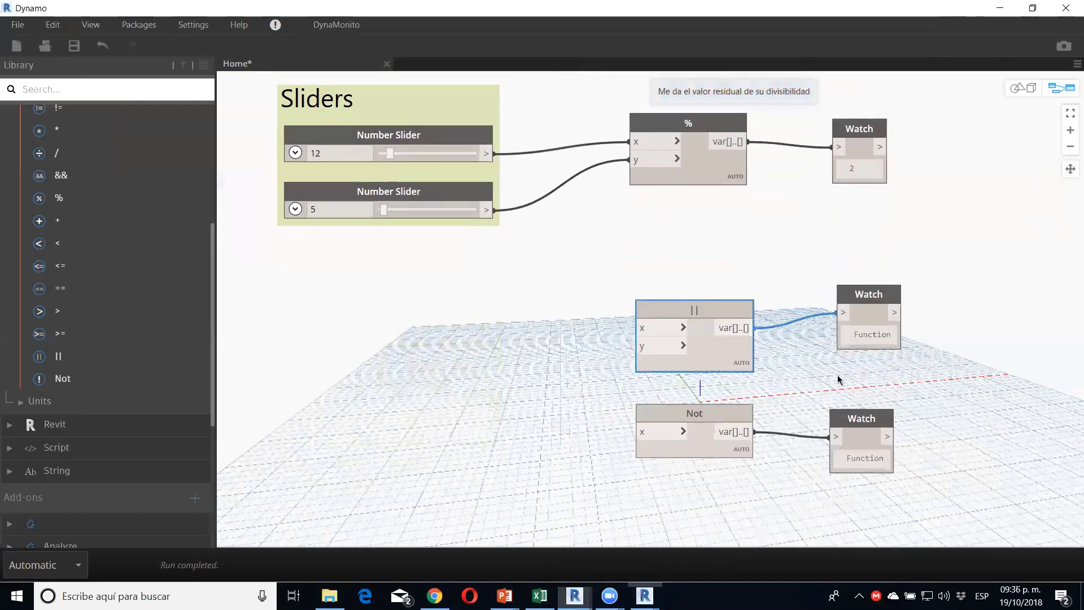
drag(842, 380, 629, 260)
drag(693, 315, 679, 280)
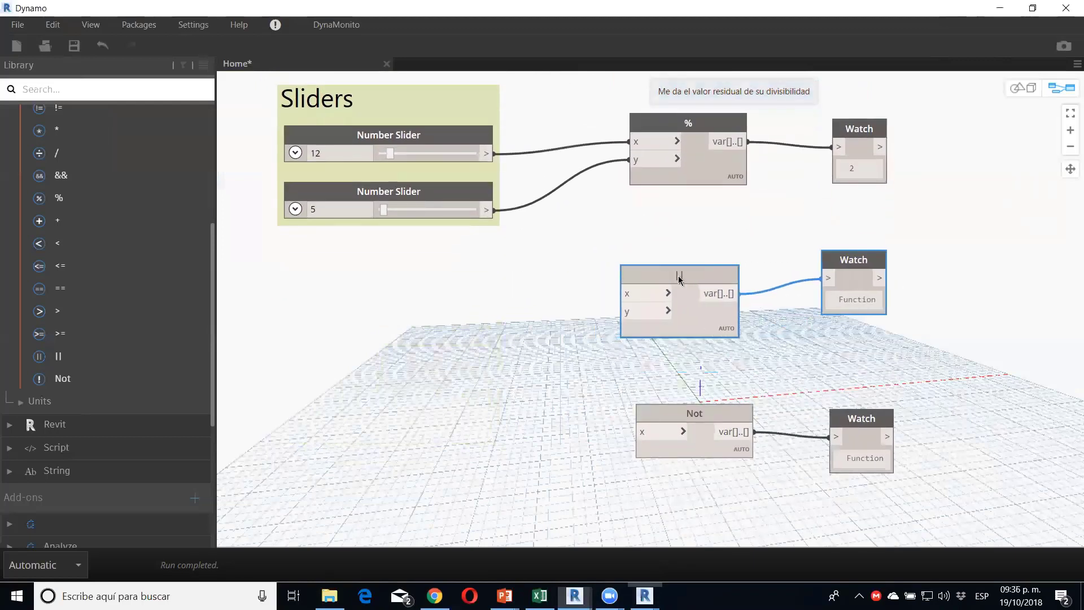
key(ctrl+b)
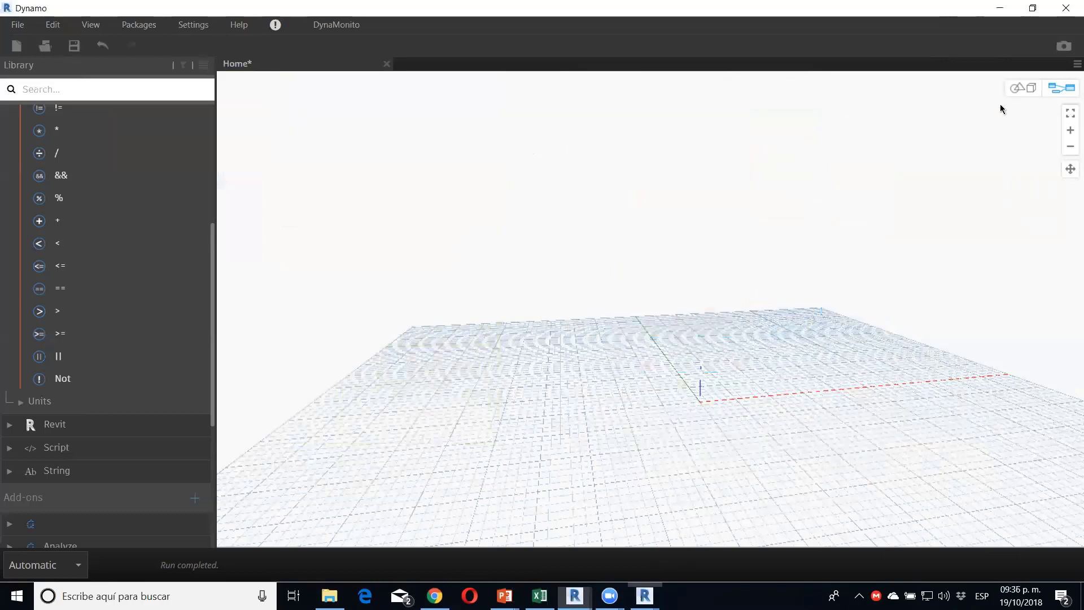
Step: Move the Not node and its Watch lower, then switch back to the Dynamo Dictionary
click(1016, 88)
click(1061, 88)
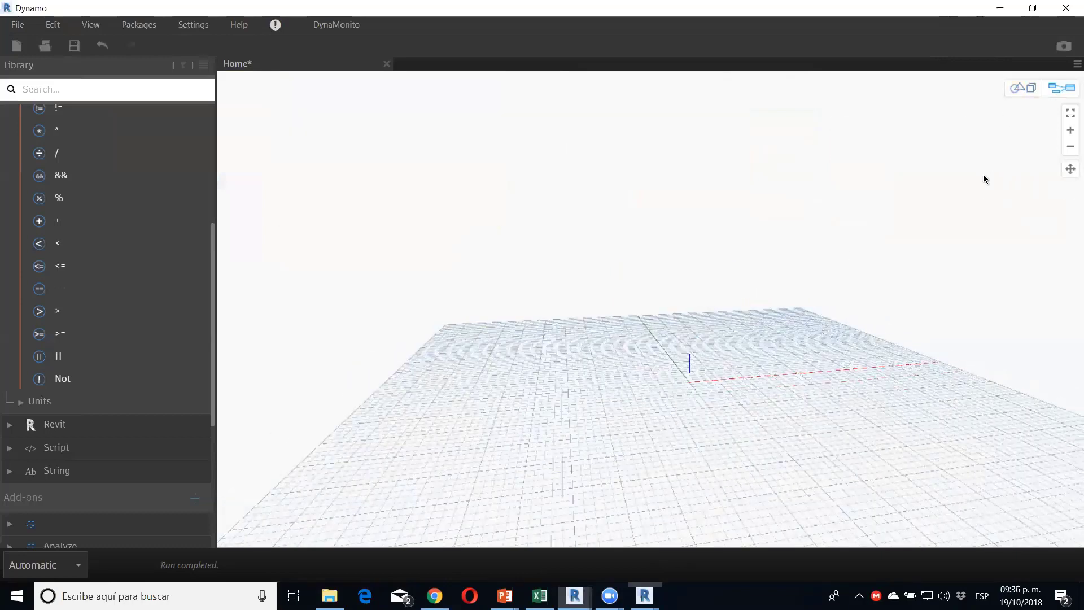
click(1069, 113)
scroll(617, 416, down, 3)
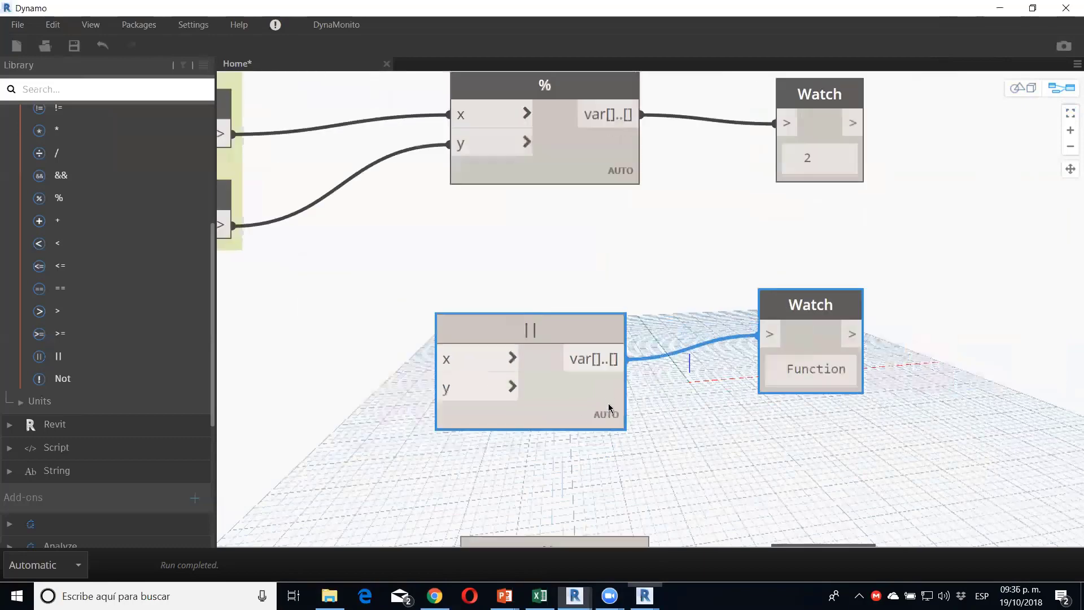
scroll(621, 416, down, 2)
scroll(647, 325, down, 1)
mouse_move(740, 452)
mouse_down()
mouse_move(598, 372)
mouse_move(592, 423)
mouse_up()
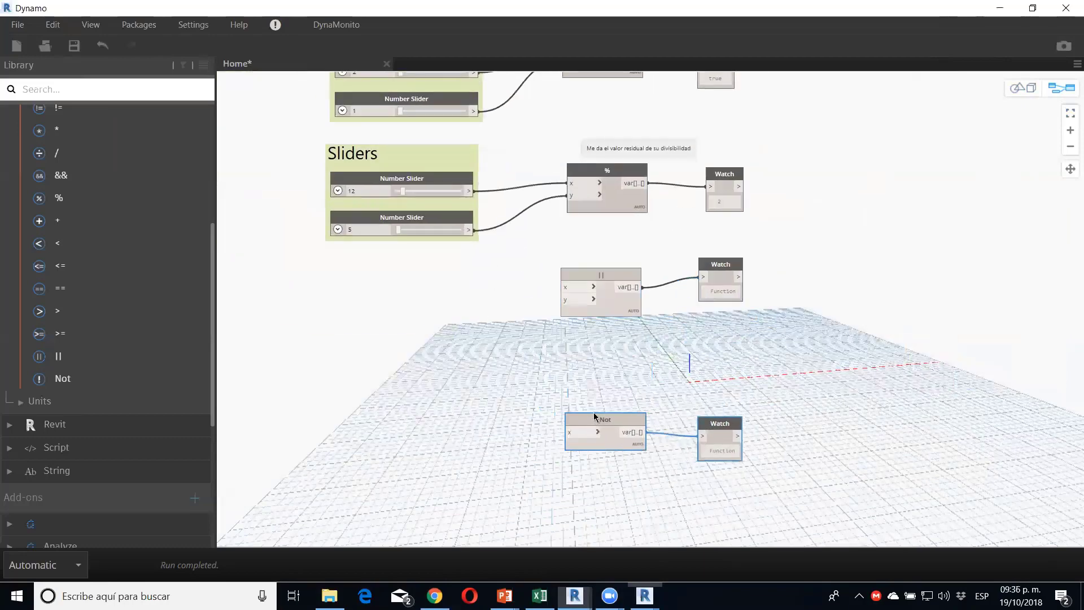
click(429, 334)
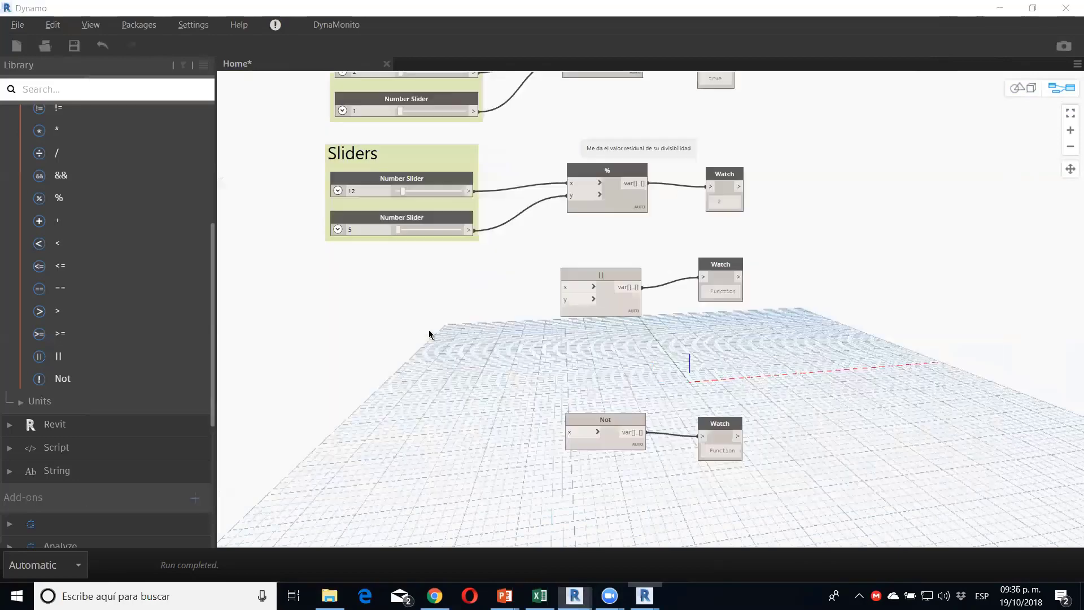
key(alt+Tab)
key(alt+Tab)
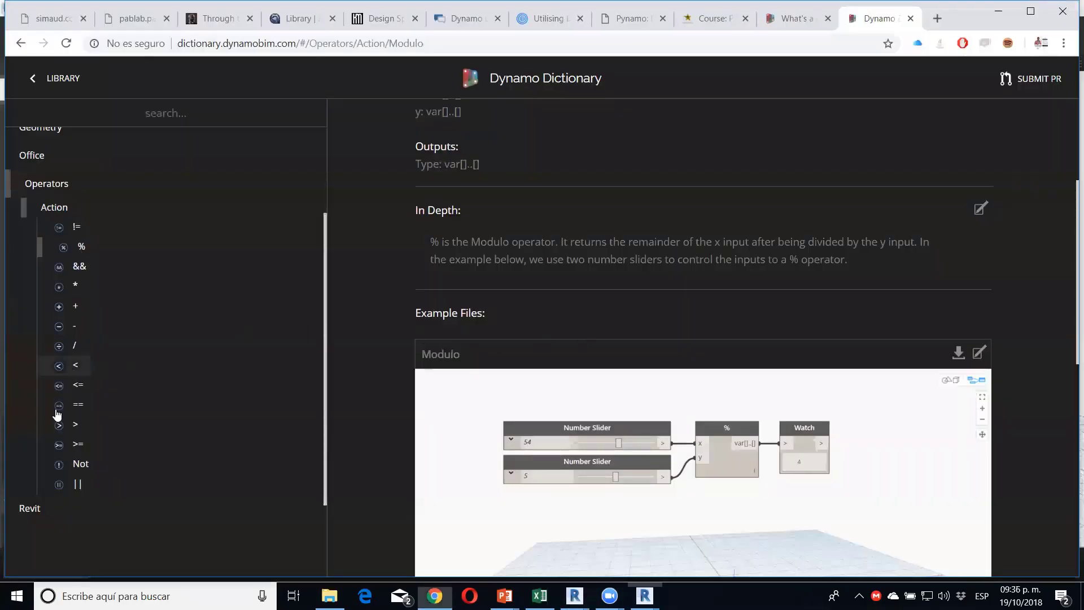
Step: Open the || (Or) operator entry and scroll down to its example file
click(85, 485)
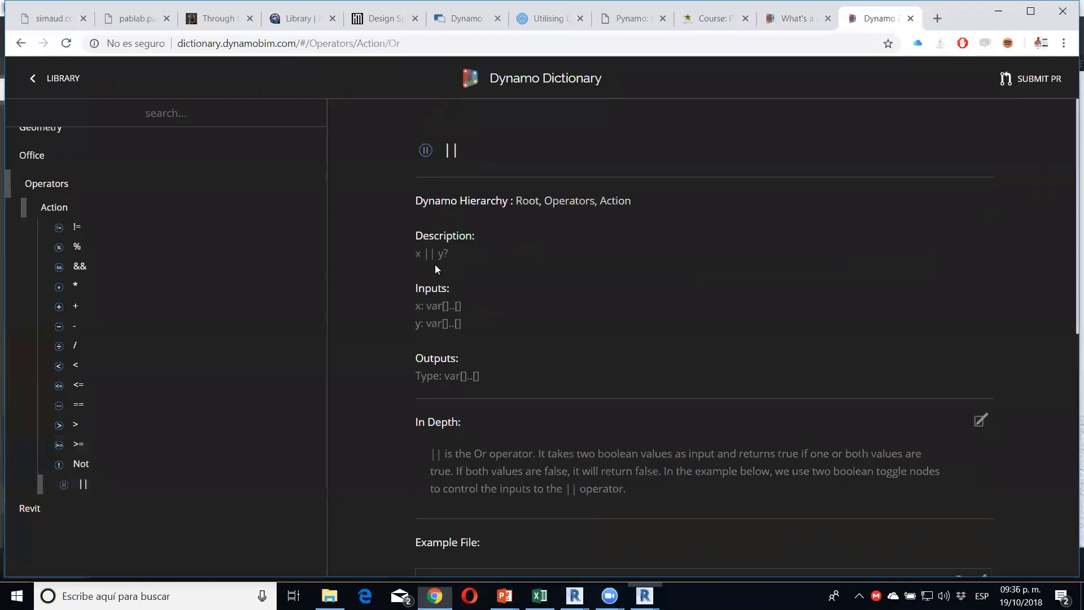
scroll(452, 406, down, 2)
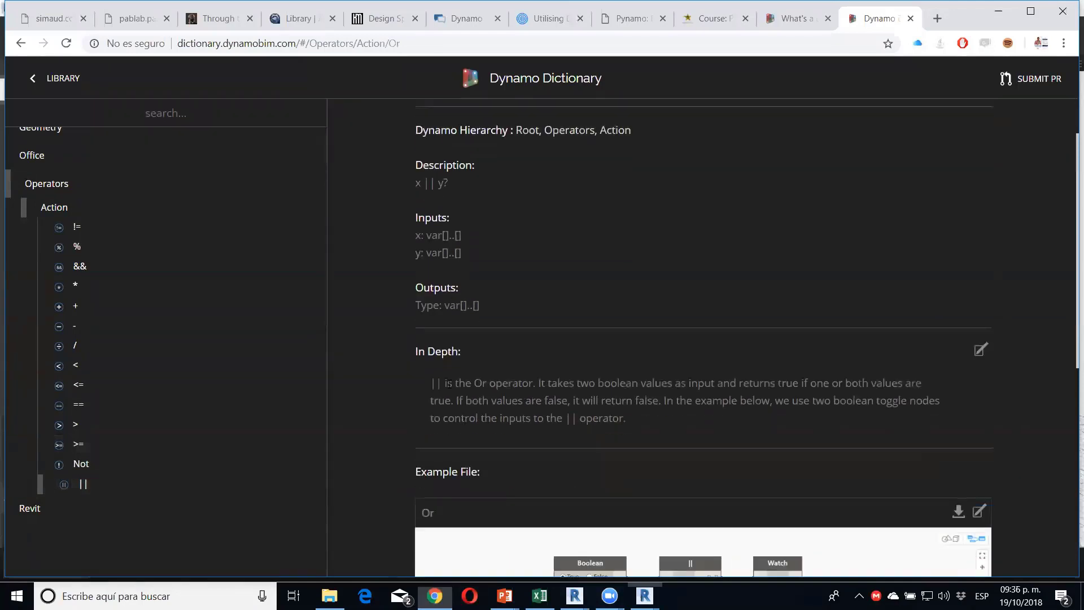
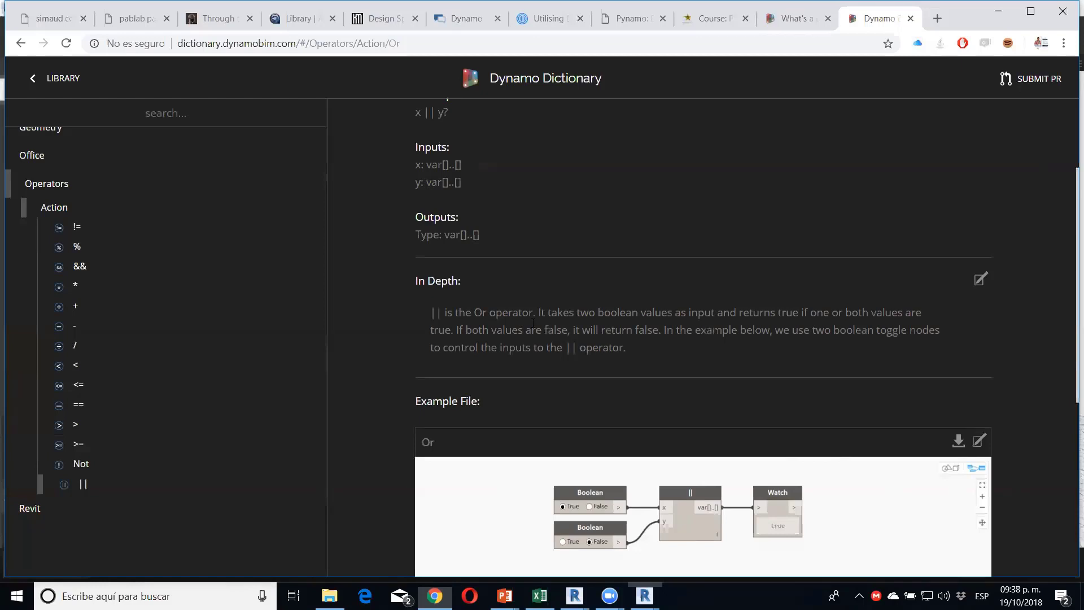
Step: Review the Or example graph's three Boolean combinations, then return to Dynamo
scroll(629, 361, down, 2)
scroll(446, 507, down, 3)
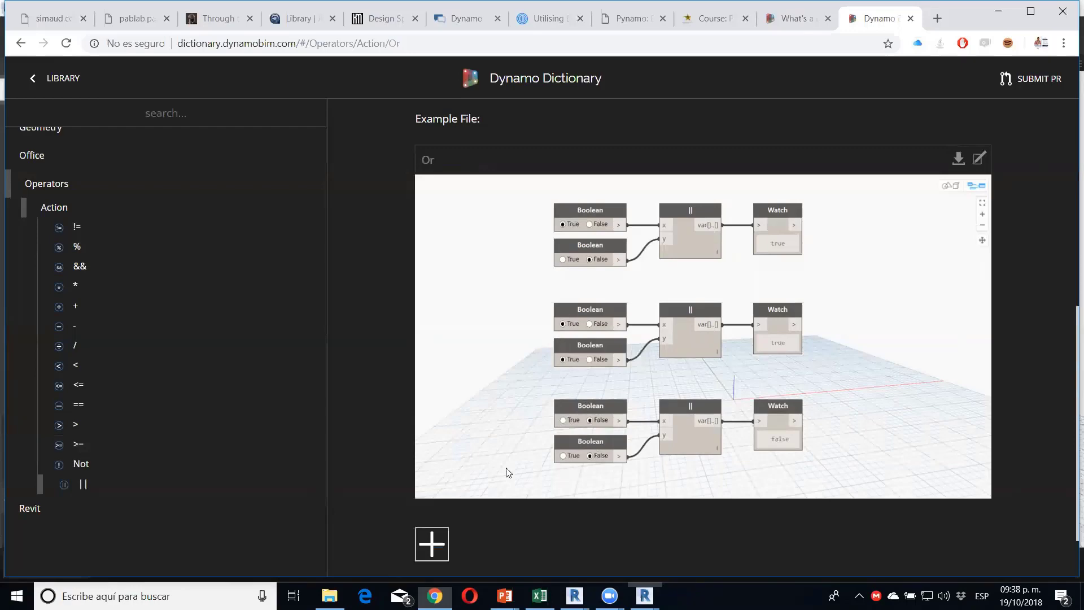
key(alt+Tab)
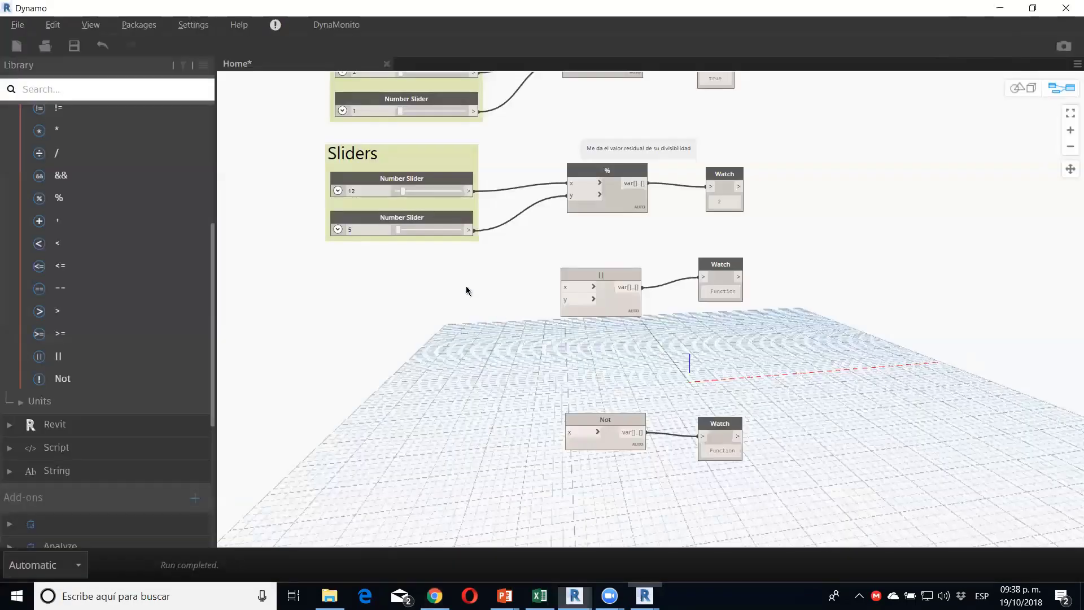
Step: Paste the Sliders group (12, 5) wired into the || node
right_click(435, 275)
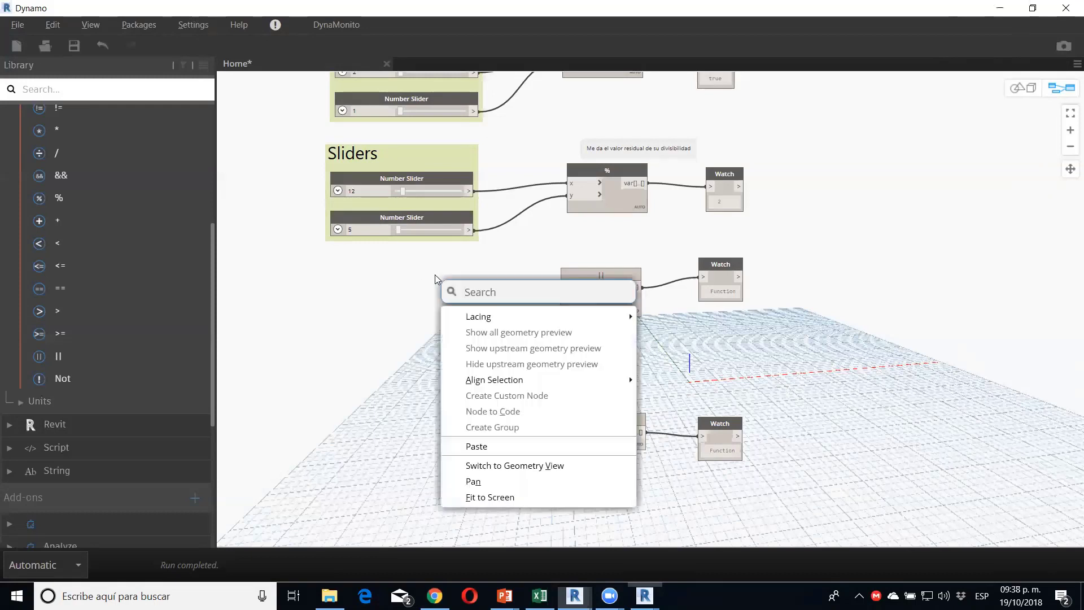
text(t)
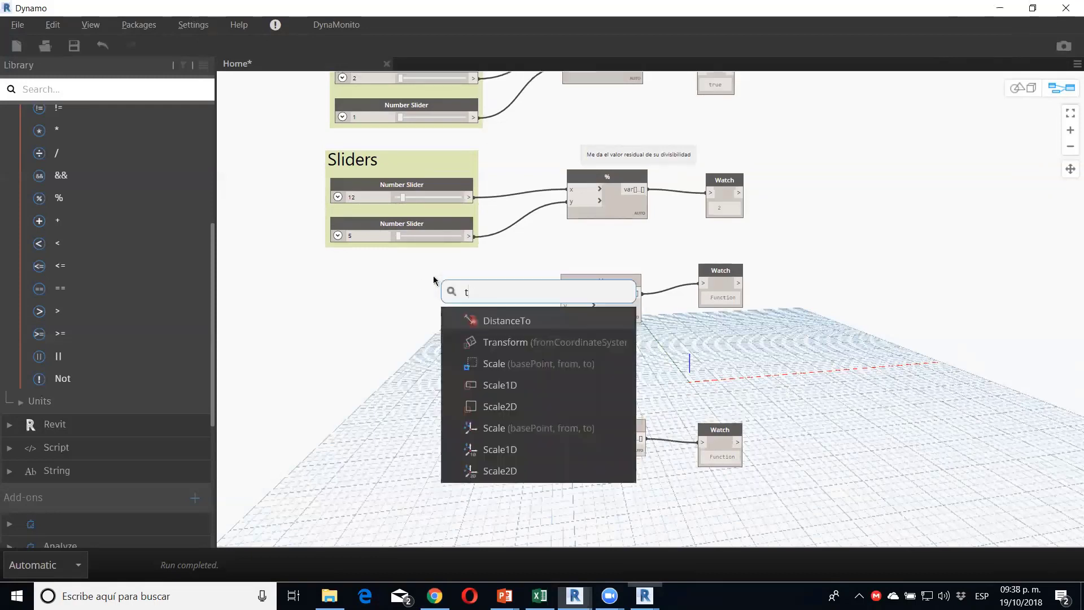
text(re)
key(BackSpace)
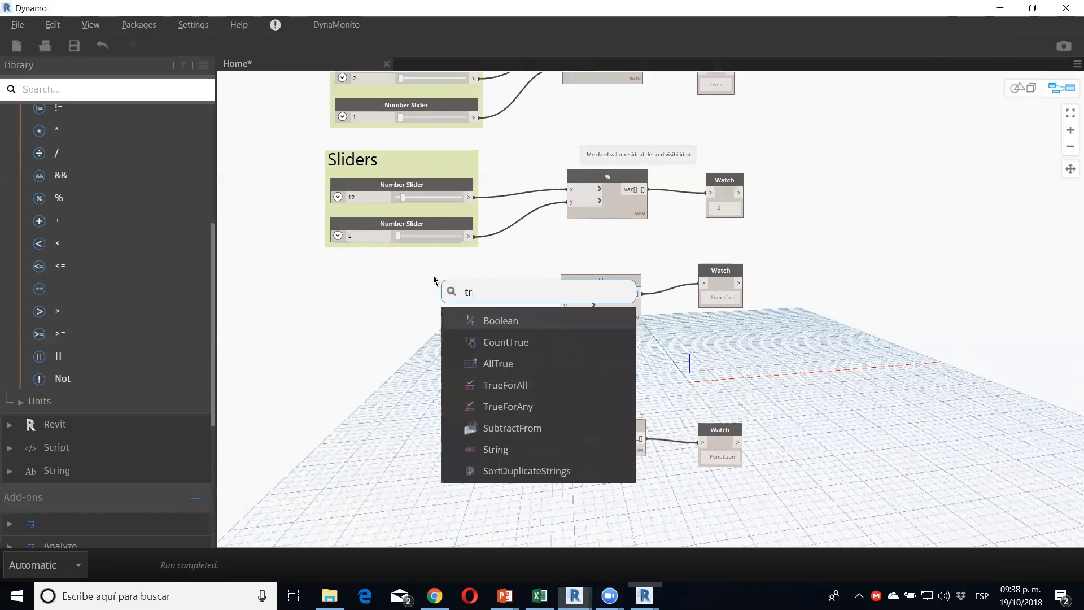
key(Escape)
key(ctrl+v)
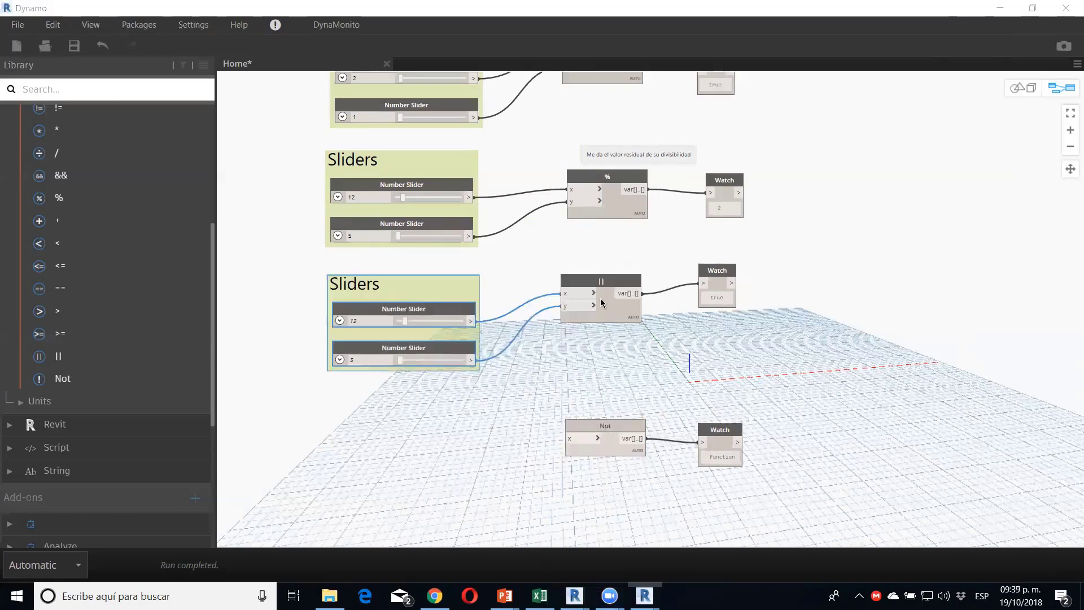
Step: Add a copied note above || explaining that one true condition makes Or true
click(628, 153)
key(ctrl+c)
key(ctrl+v)
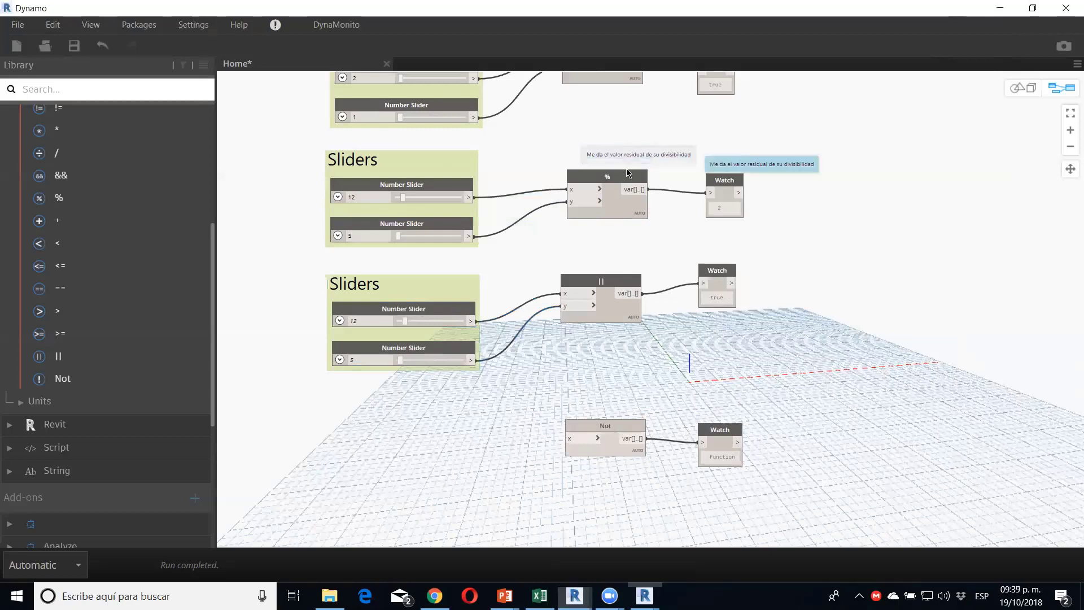
drag(740, 168, 586, 266)
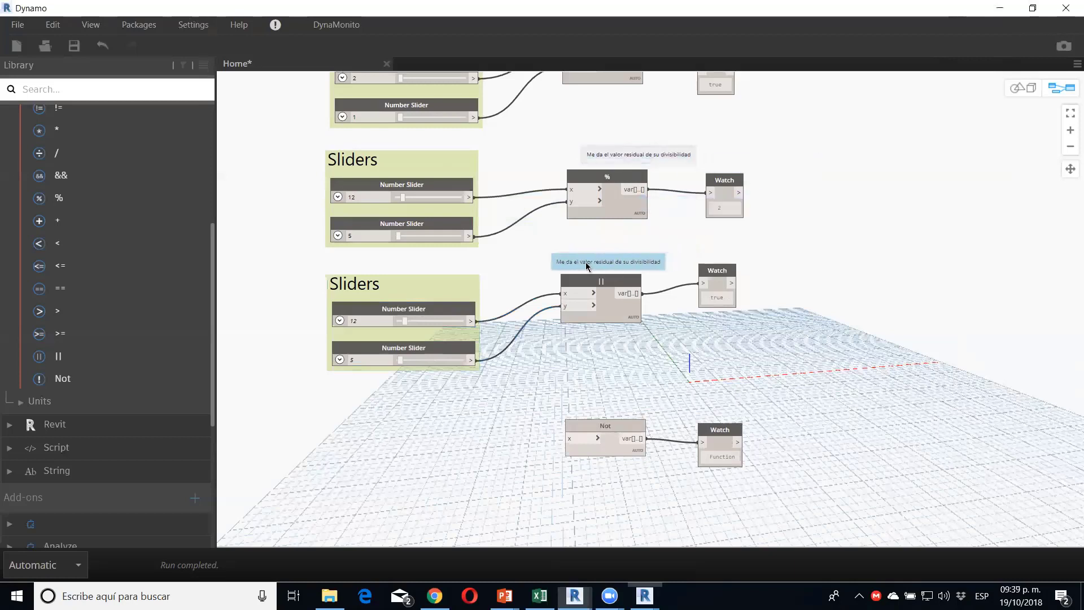
double_click(586, 265)
text(Condi)
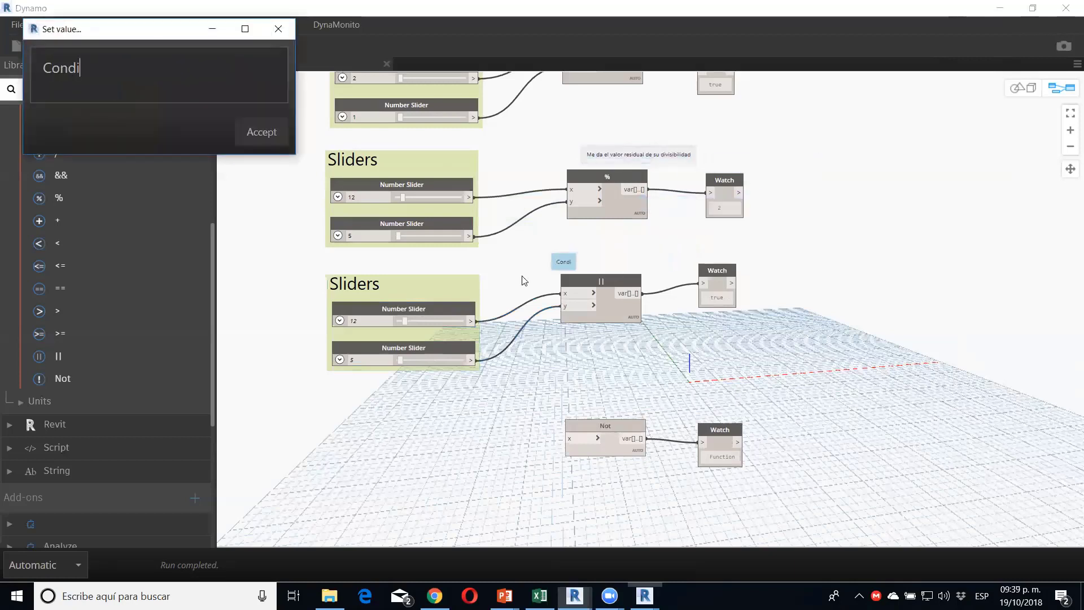
text(cionante de O donde  con que una condición sea )
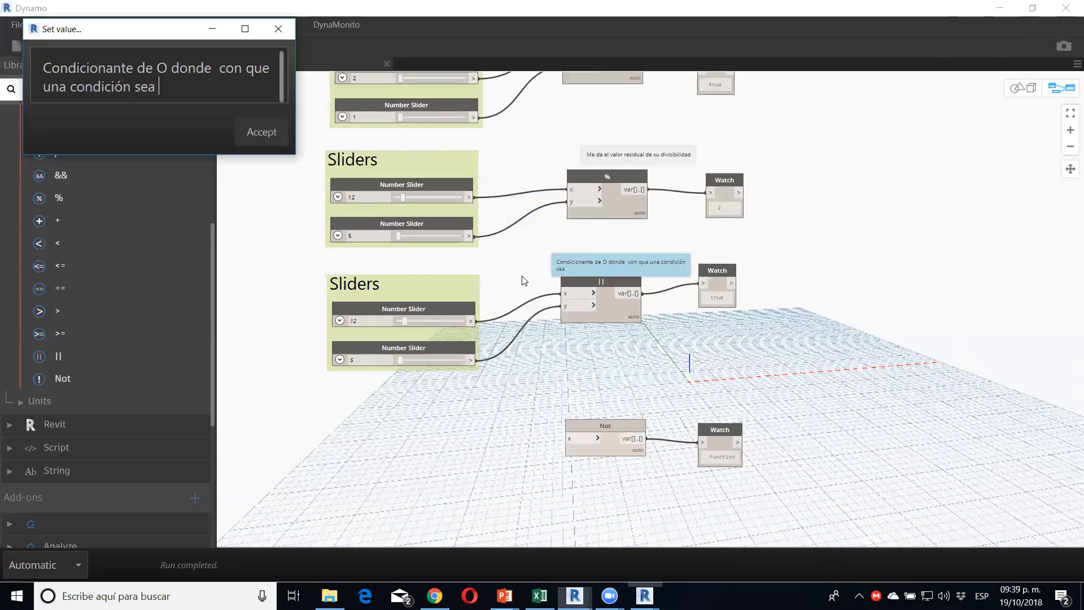
text(verdadera a)
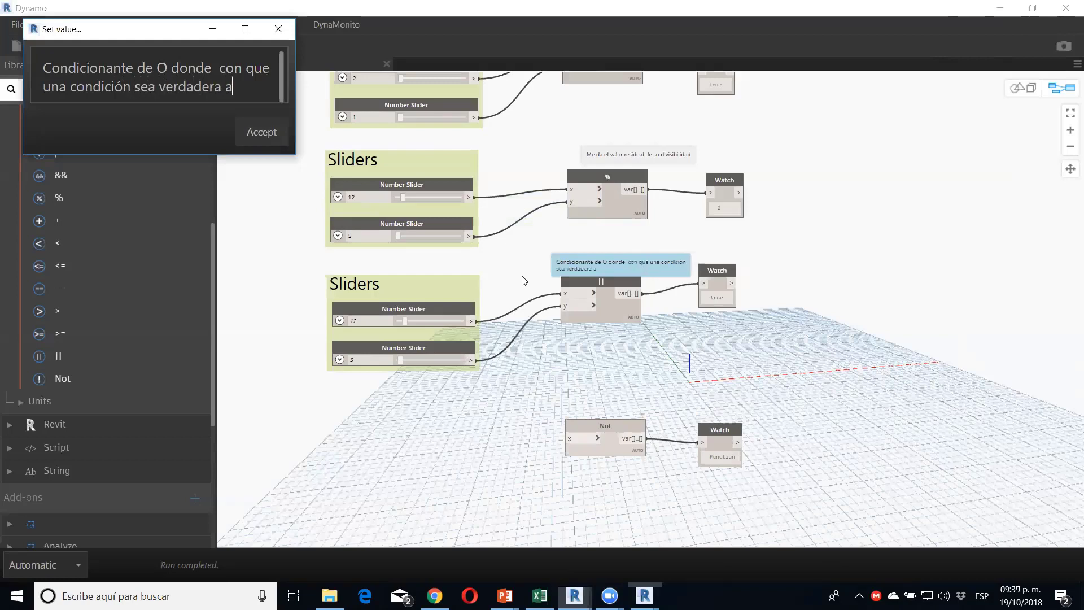
text(rro)
text(ja el valor de verdad)
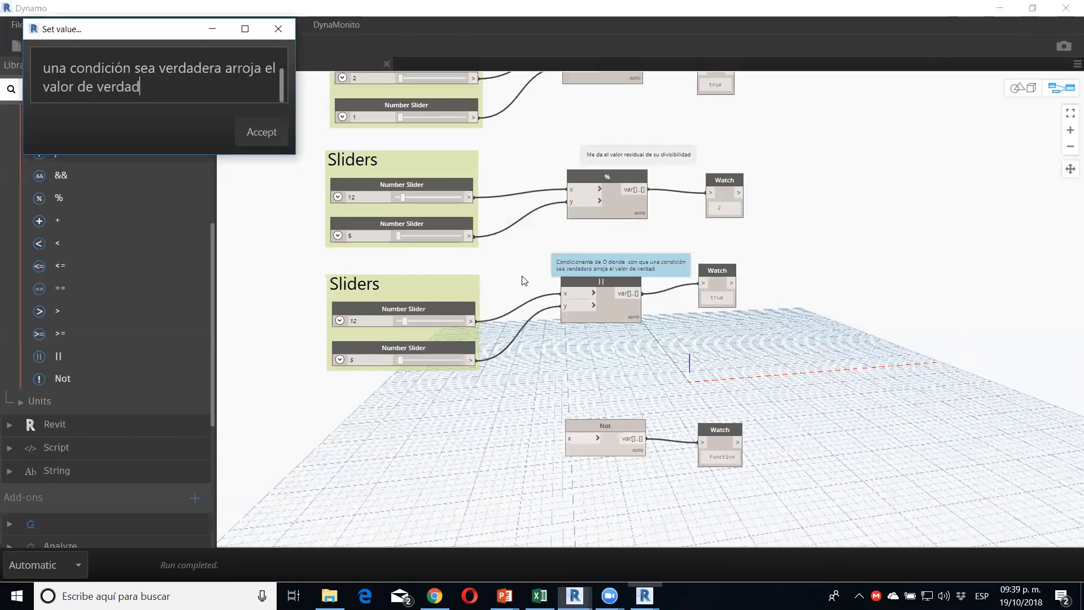
text(ero)
click(246, 136)
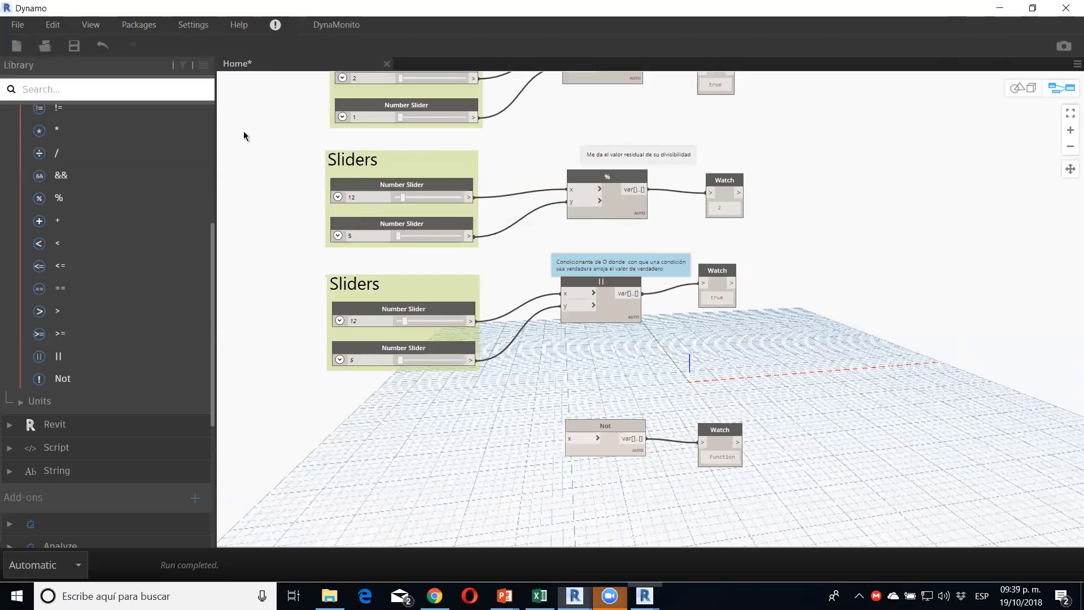
key(alt+Tab)
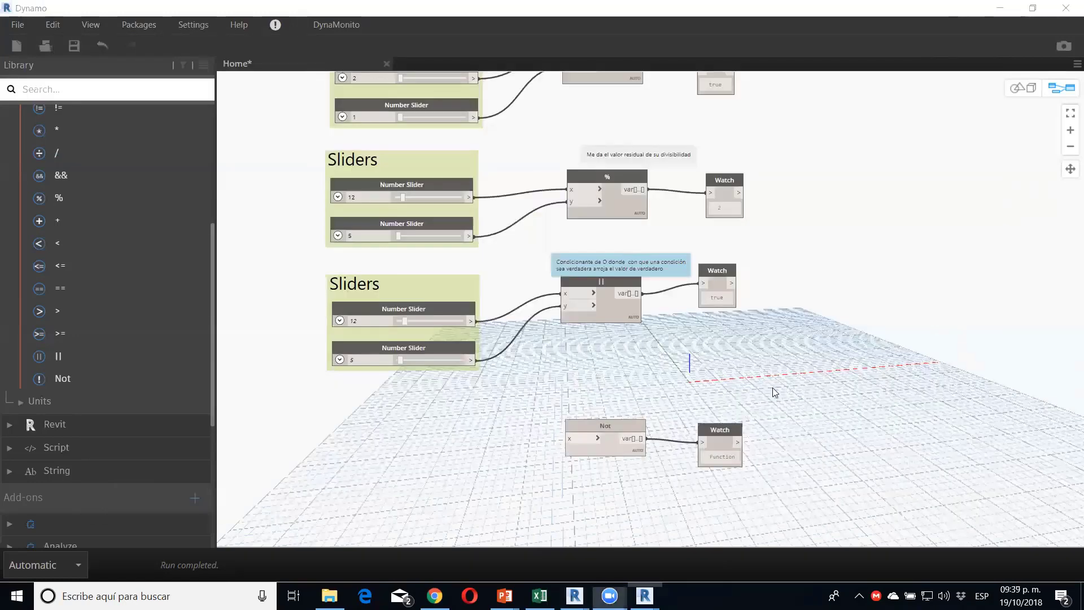
key(alt+Tab)
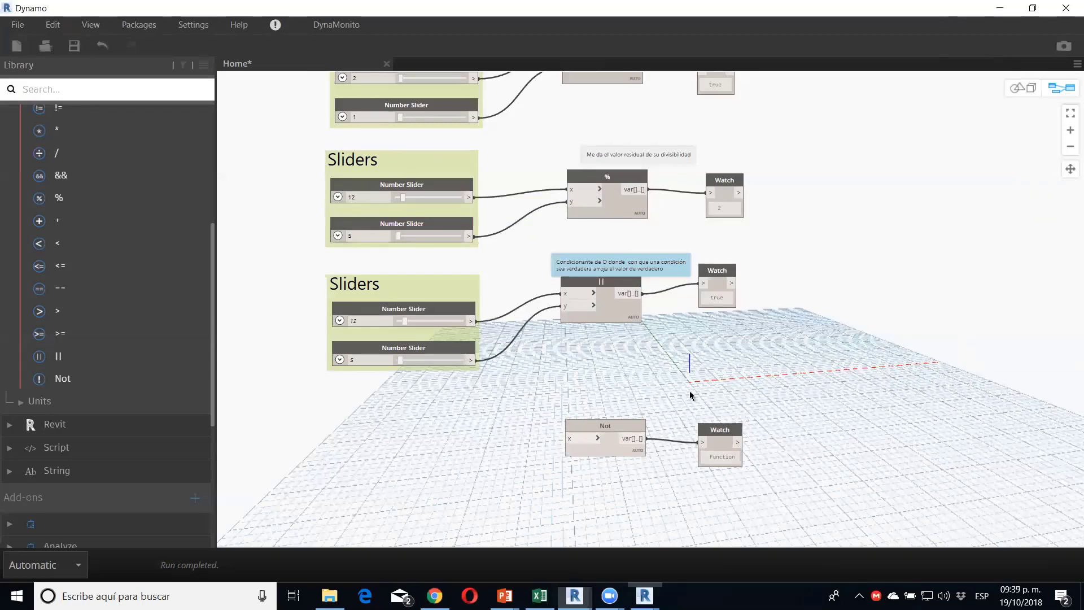
key(alt+Tab)
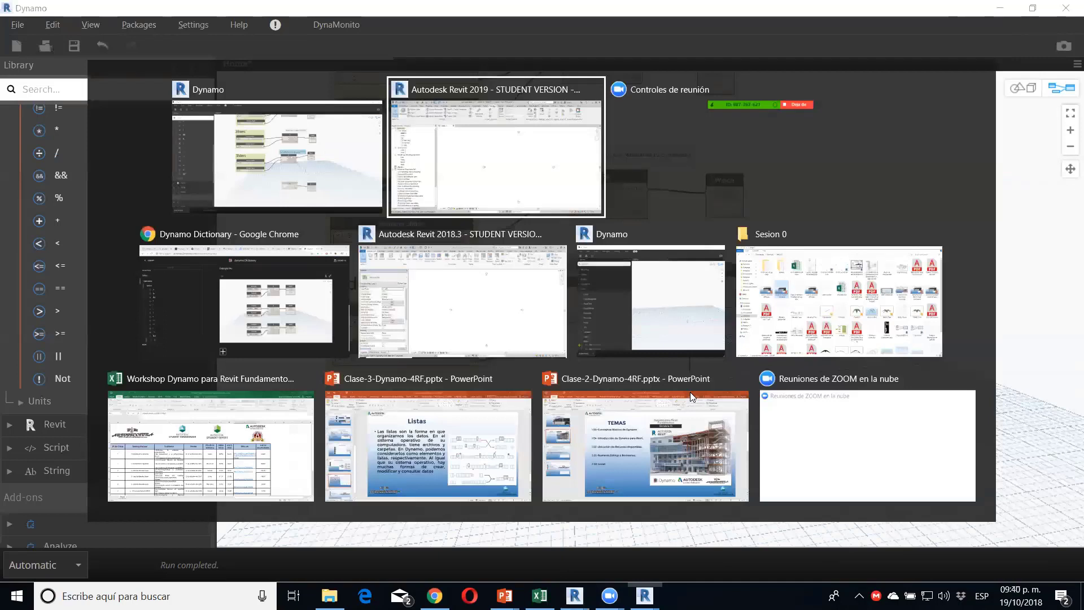
Step: Review the && page's example of three Boolean pairs in Dynamo Dictionary, then return to Dynamo
key(Tab)
key(Tab)
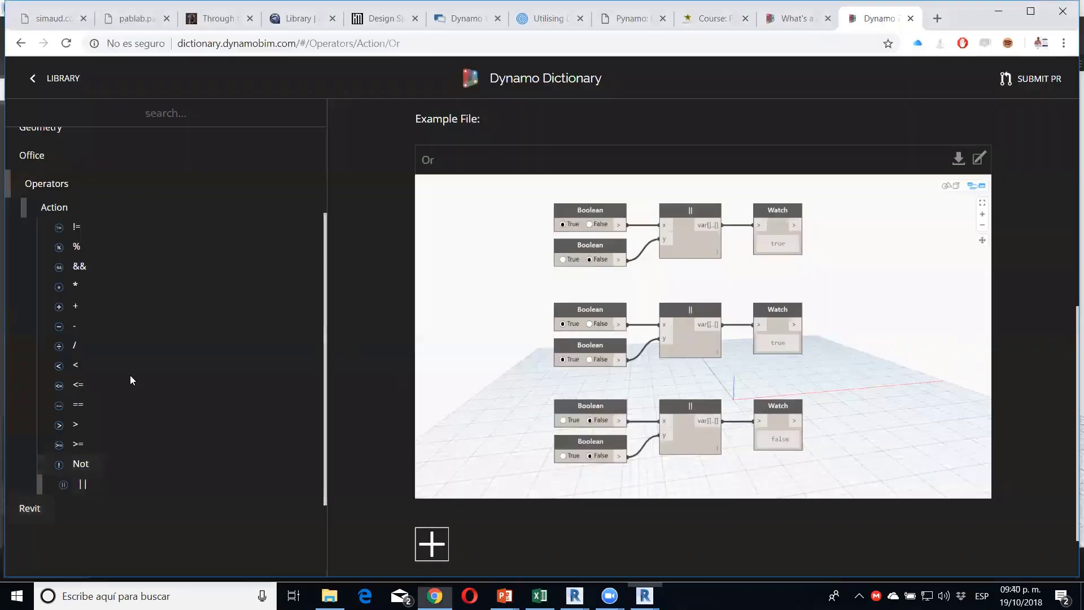
click(86, 266)
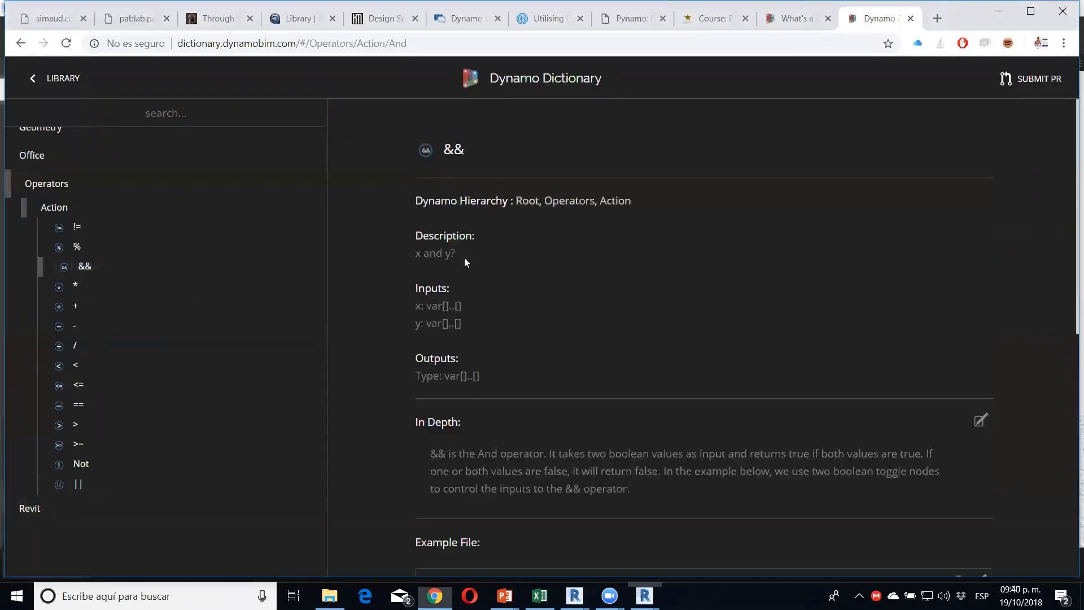
scroll(464, 258, down, 3)
scroll(526, 415, down, 2)
scroll(529, 417, down, 1)
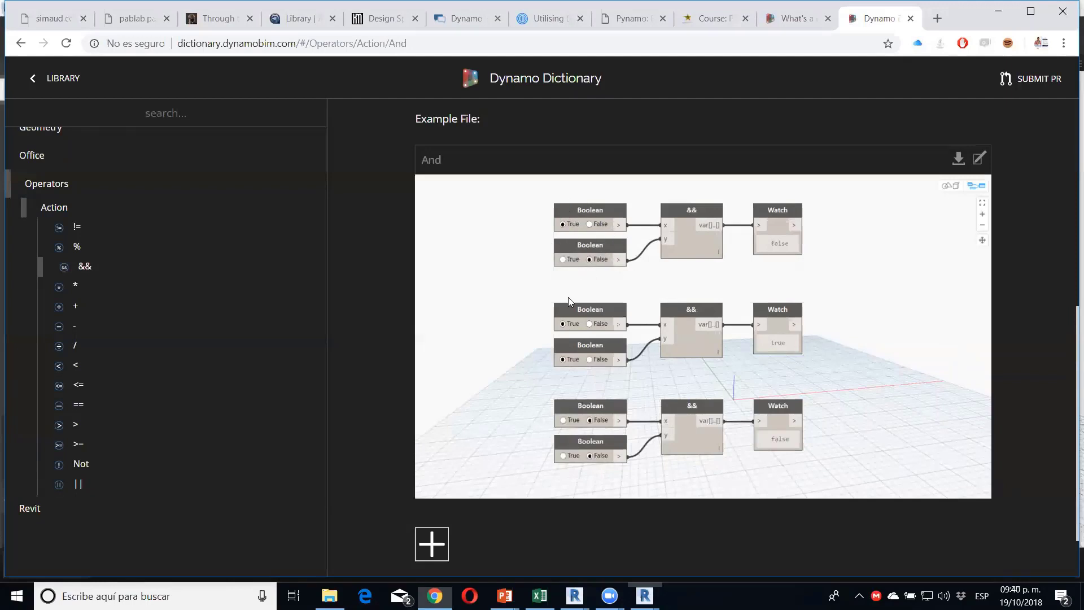
scroll(34, 404, down, 1)
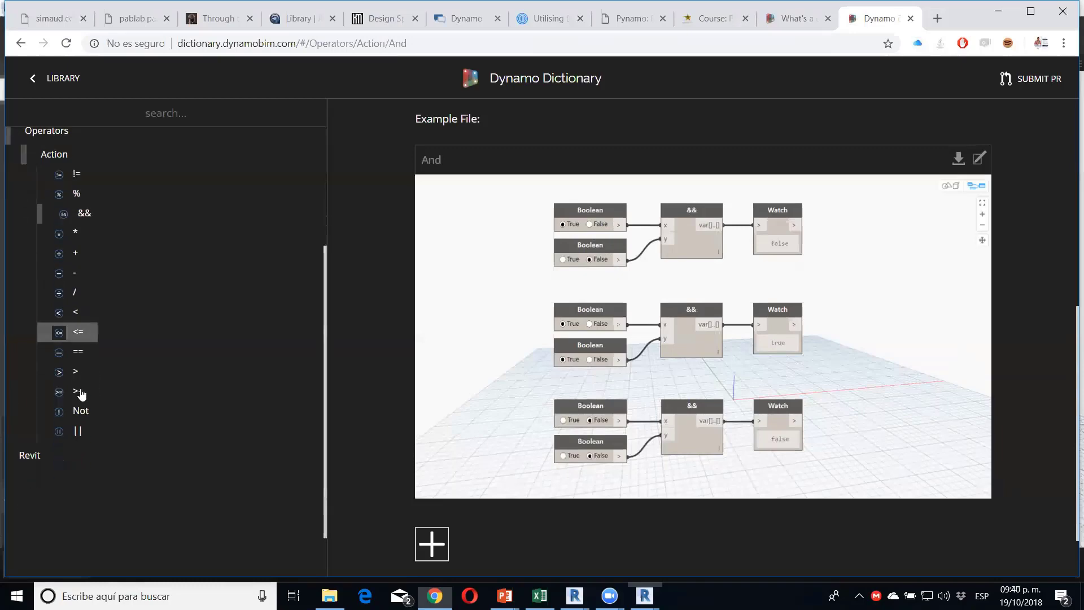
key(alt+Tab)
key(alt+Tab)
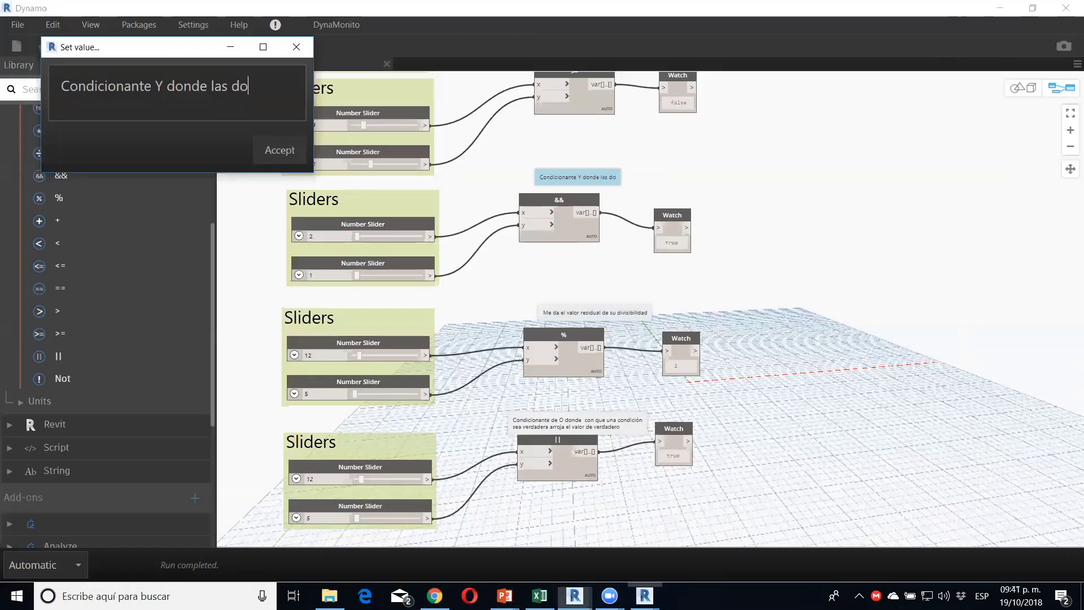
Step: Write the && note: 'las condiciones tienen que ser verdaderas para que arroje el resultado como verdadero'
text(s condicio)
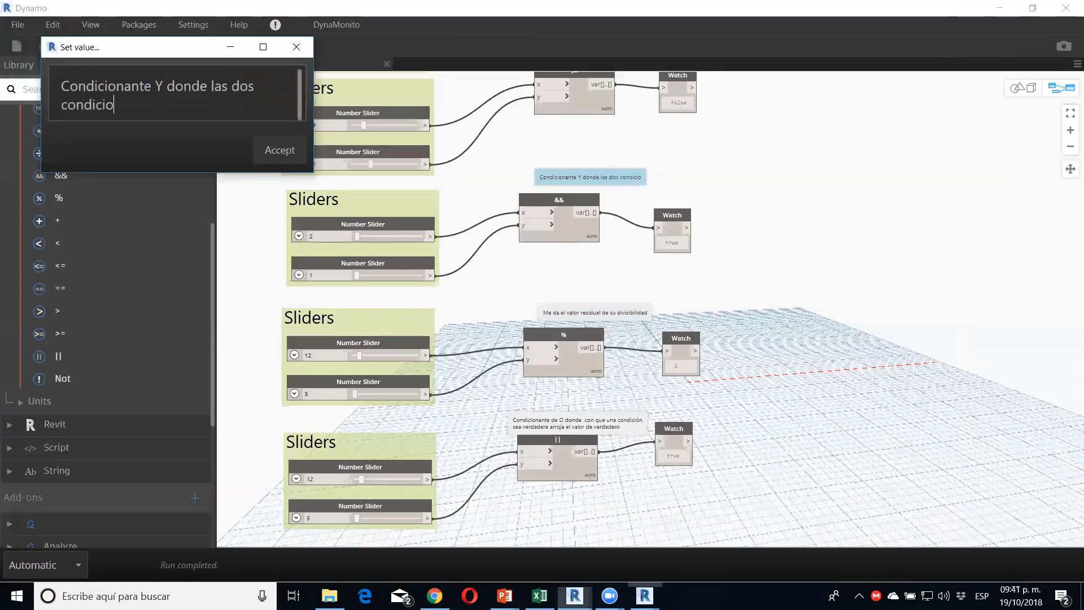
text(nes tienen qu)
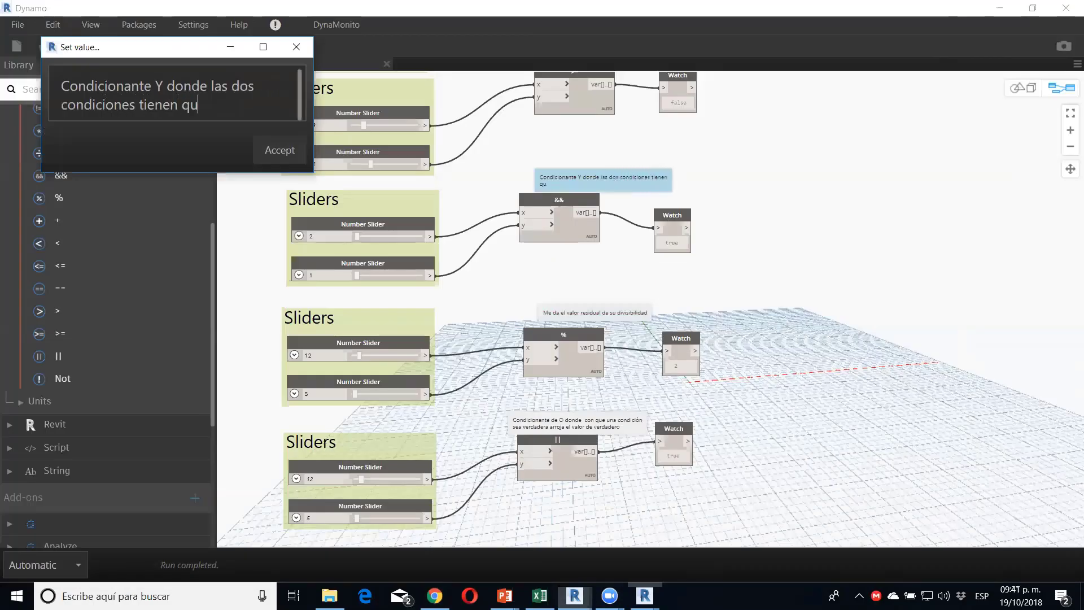
text(e ser verdade)
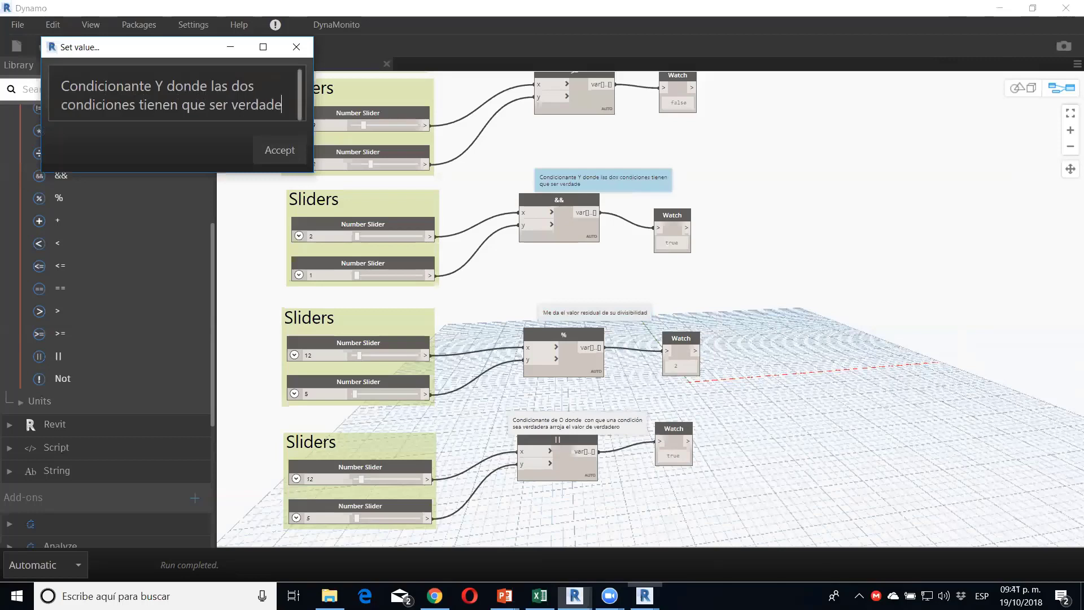
text(ras para qu)
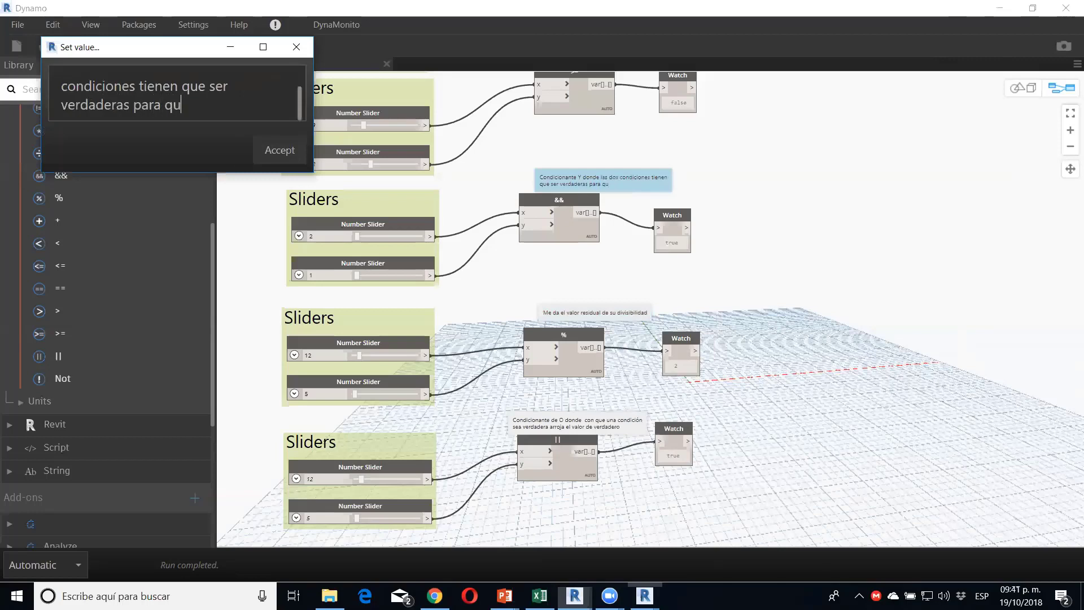
text(e arroje el)
text( resultado com)
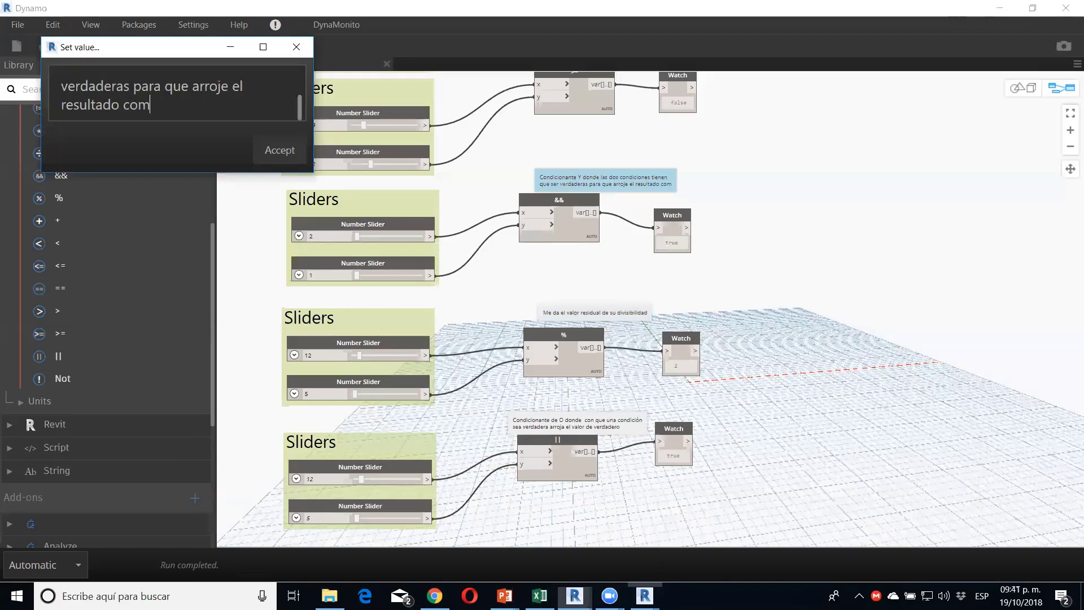
text(o verdadero)
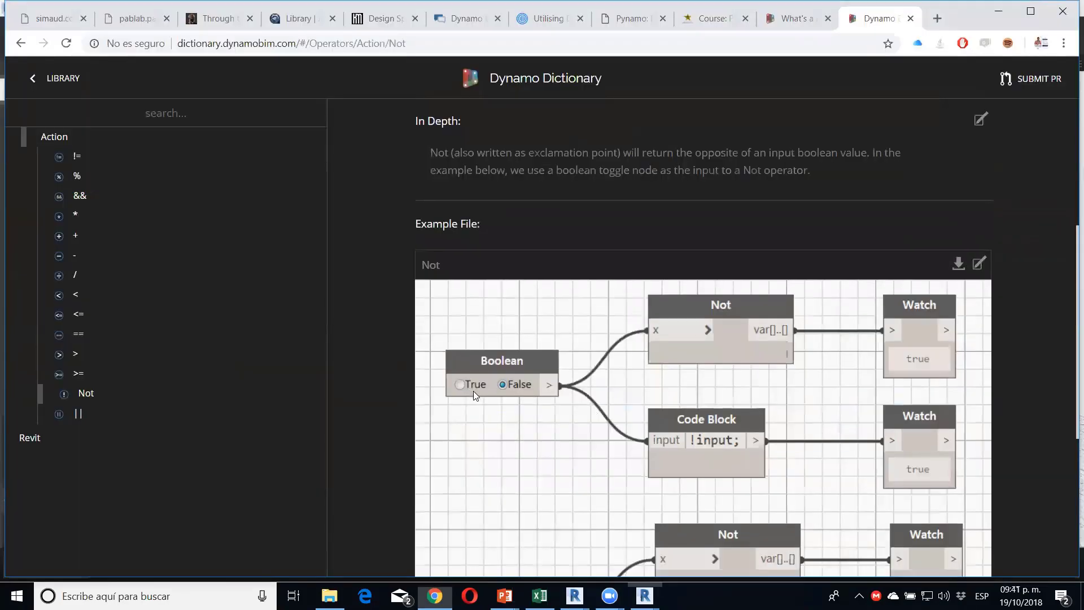
scroll(615, 305, down, 1)
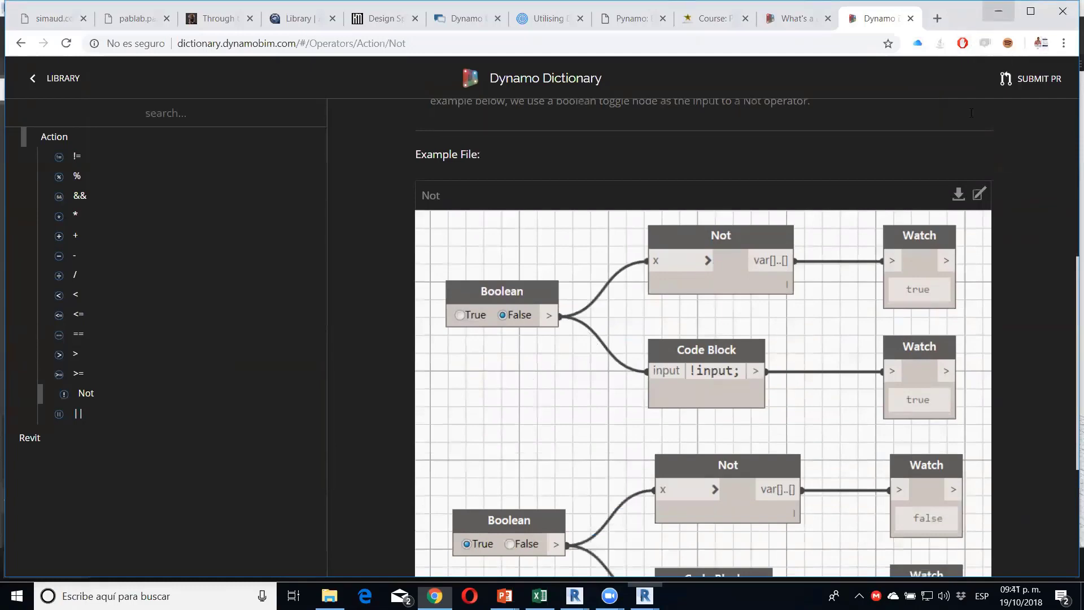
Step: Place a Boolean node left of Not and wire it into Not's x input
scroll(884, 351, down, 3)
click(998, 11)
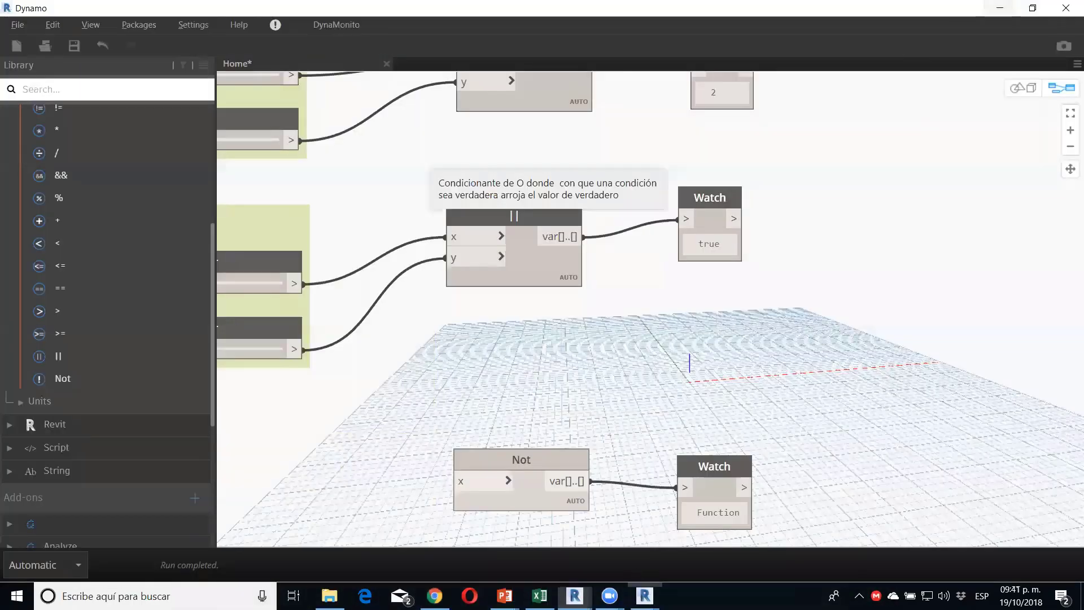
middle_drag(556, 469, 726, 376)
middle_drag(486, 419, 679, 422)
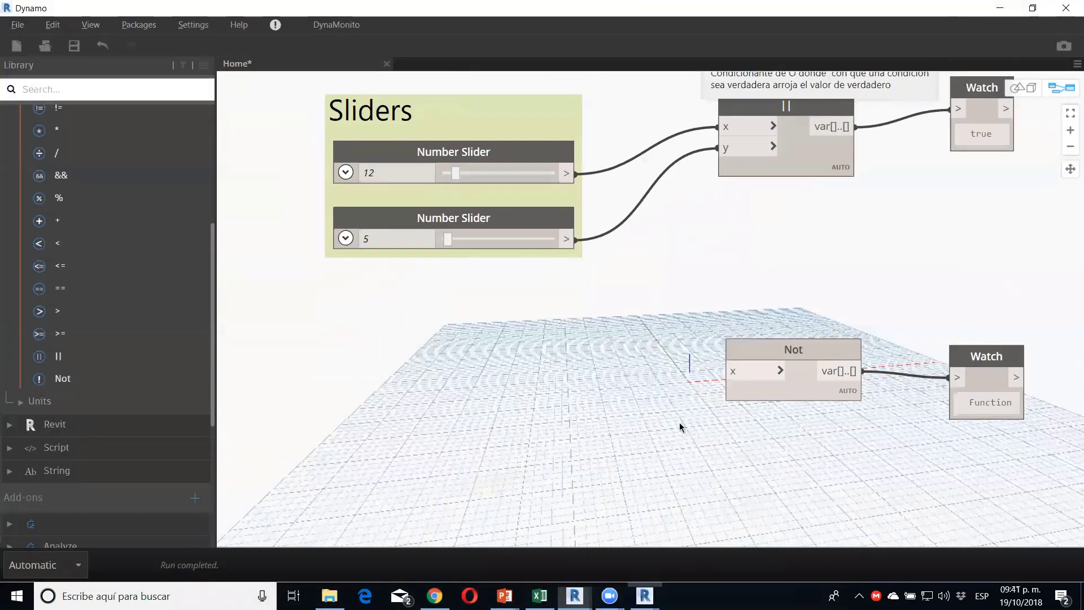
right_click(490, 388)
text(ing)
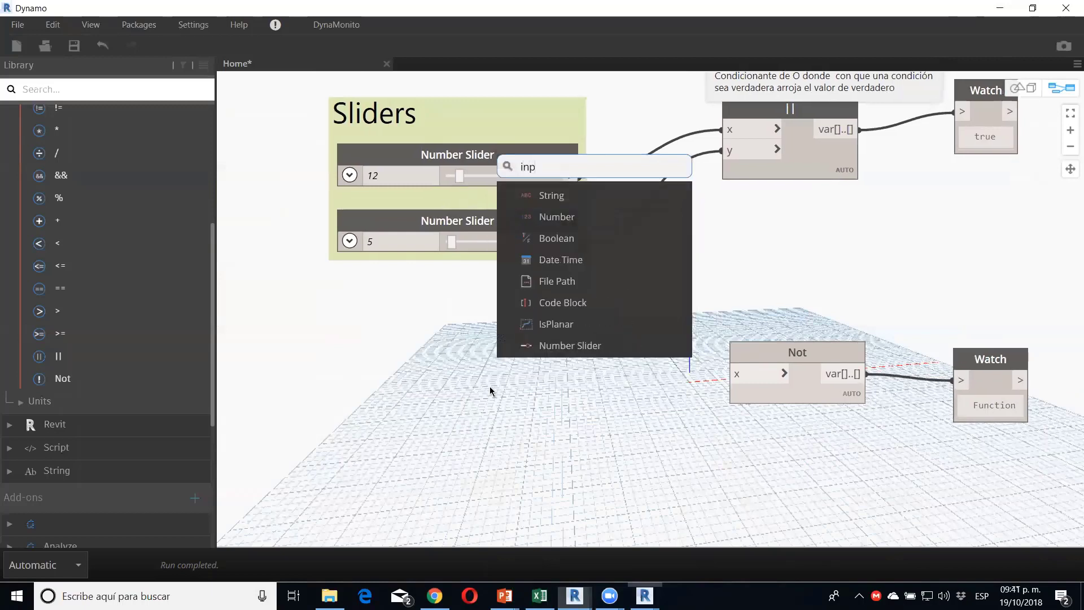
key(BackSpace)
key(BackSpace)
key(BackSpace)
text(bo)
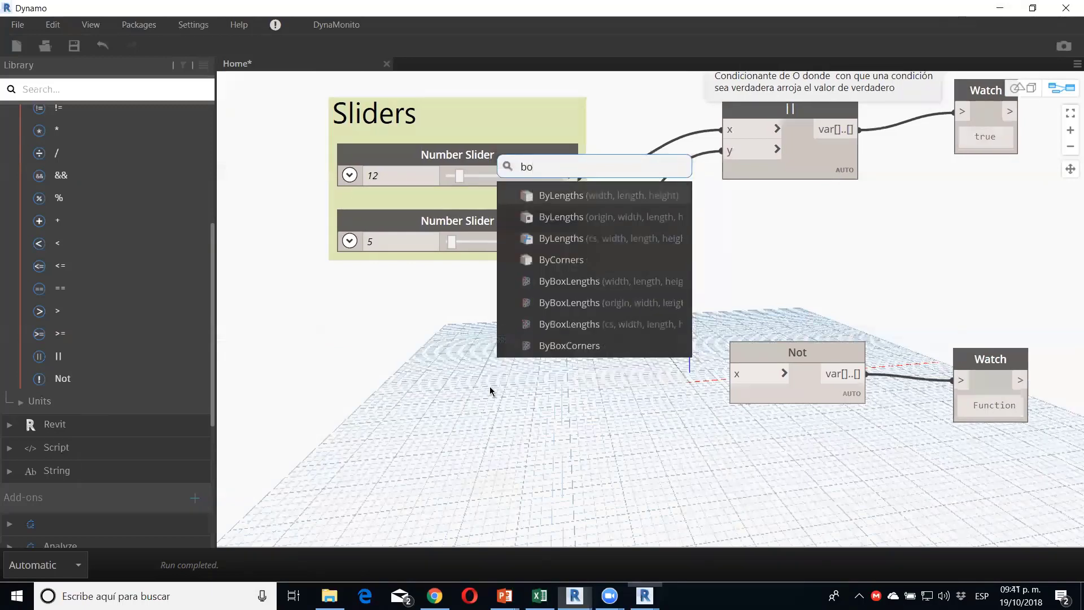
text(olea)
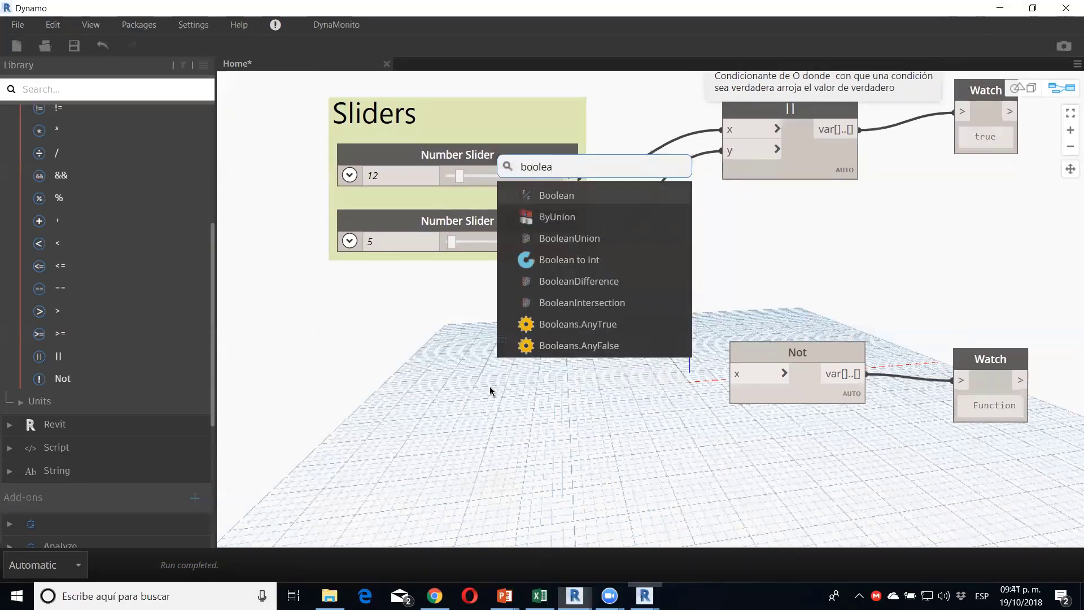
text(n)
key(Return)
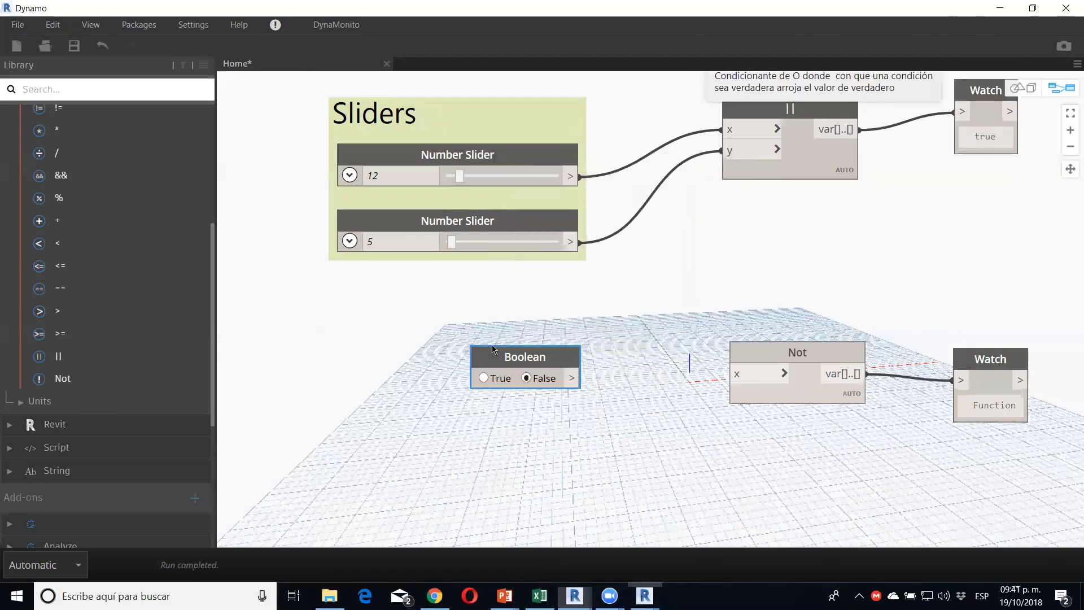
drag(513, 400, 490, 347)
drag(568, 370, 691, 380)
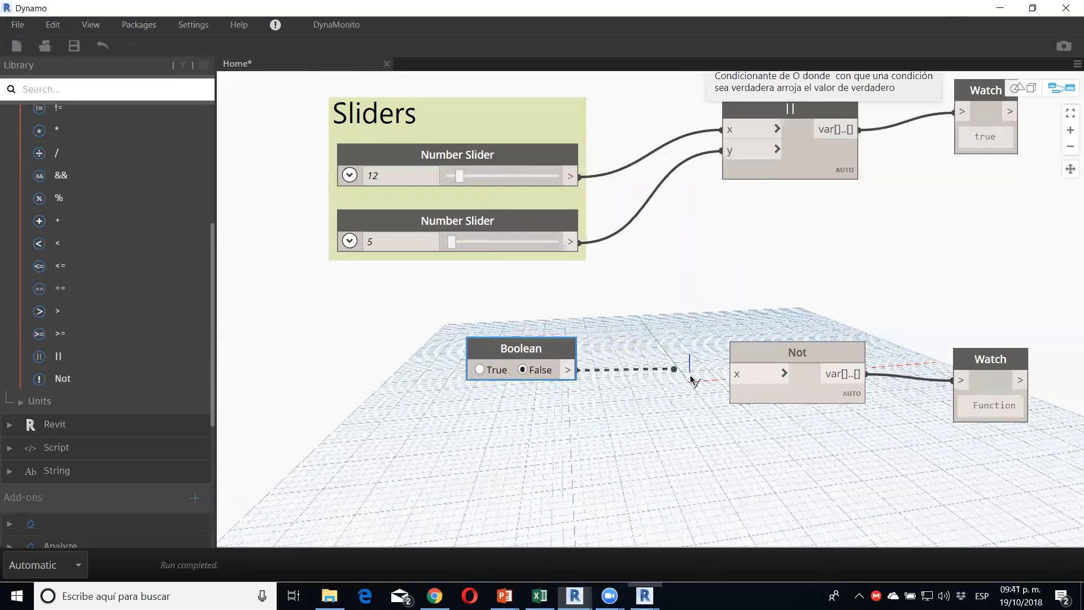
click(734, 374)
mouse_move(754, 358)
mouse_down()
mouse_move(682, 343)
mouse_move(725, 318)
mouse_move(727, 329)
mouse_up()
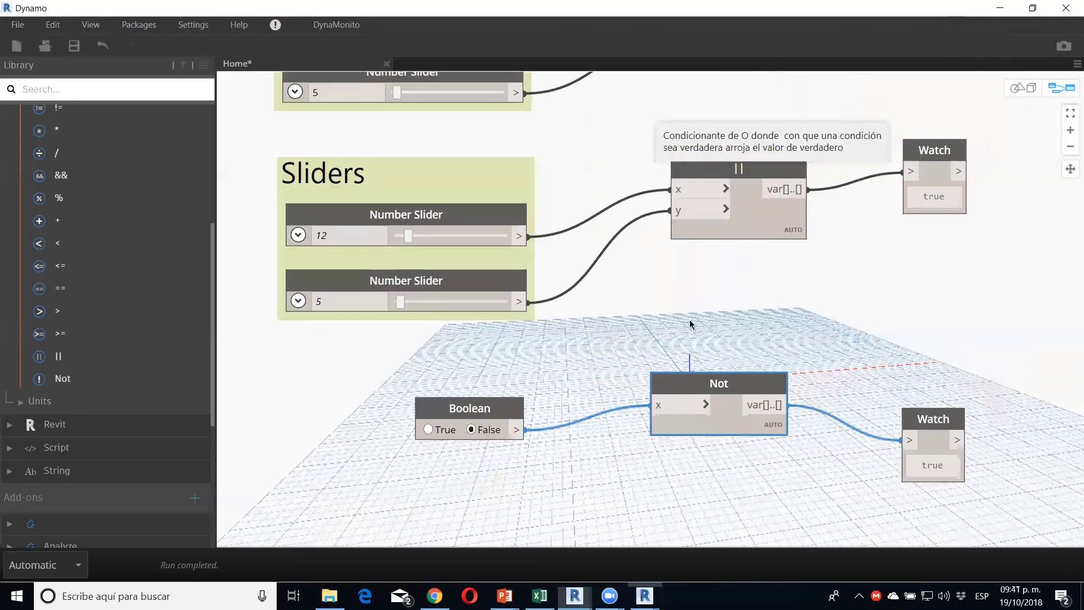
Step: Add a copied note 'Cambia al valor contrario' above the Not node, then start Save As
middle_drag(745, 302, 688, 370)
key(ctrl+c)
key(ctrl+v)
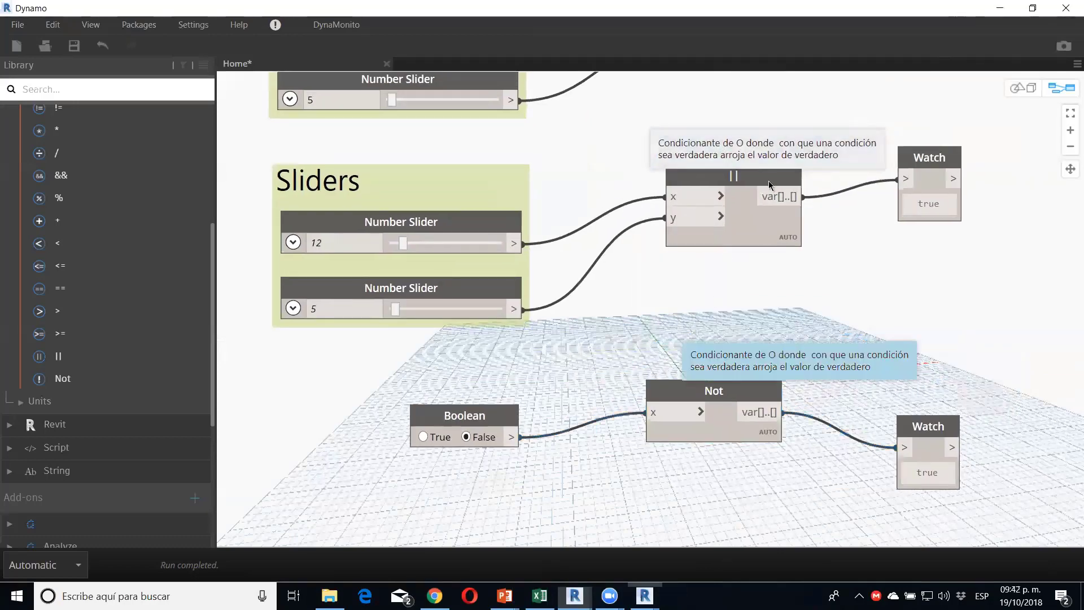
drag(727, 356, 683, 342)
double_click(681, 342)
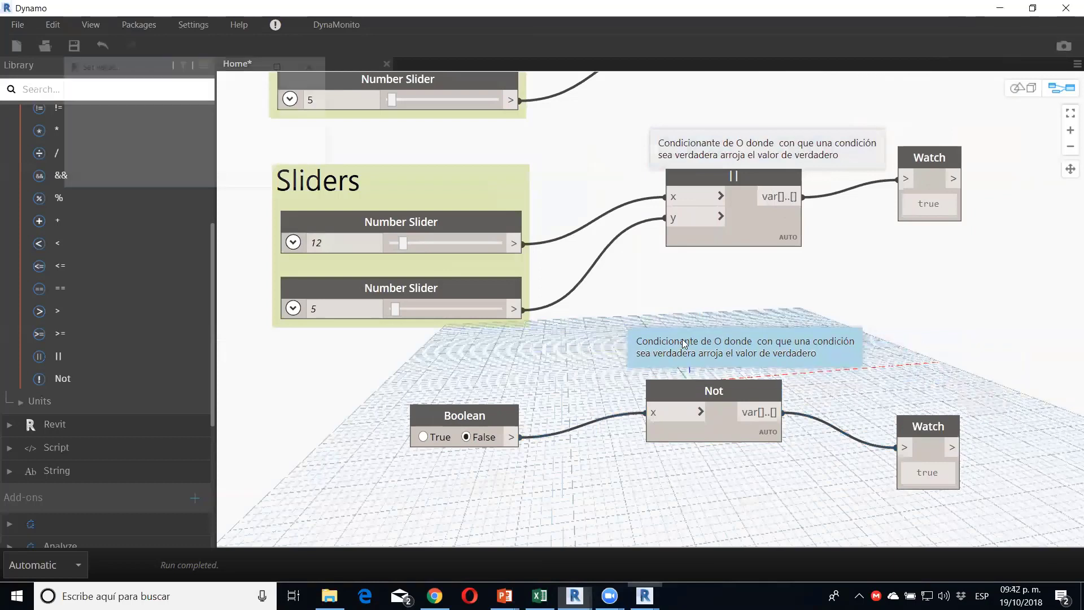
text(Cambi)
text(a al)
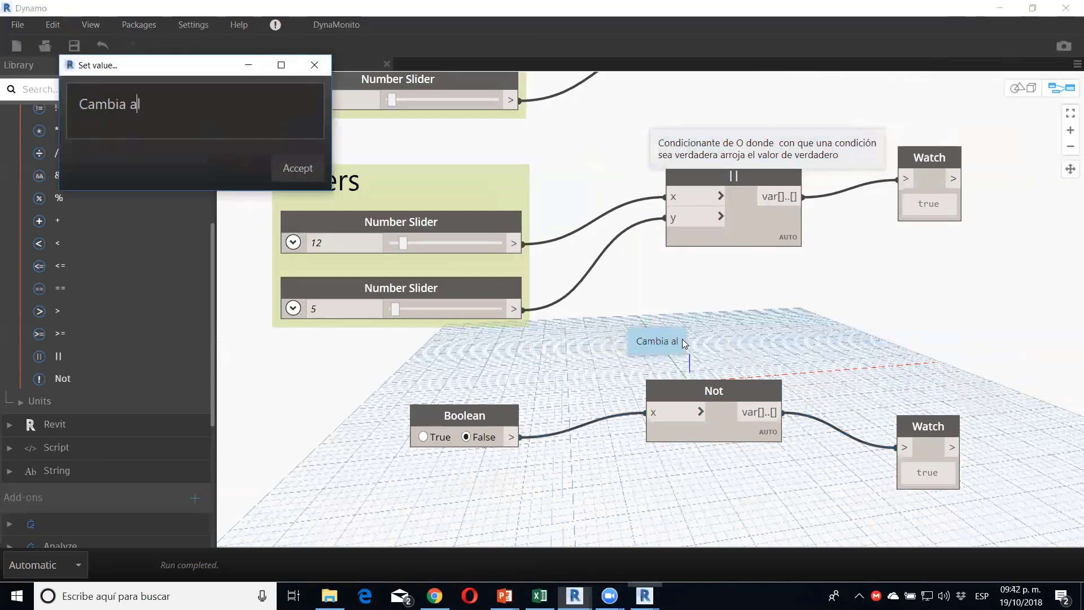
text( valor contr)
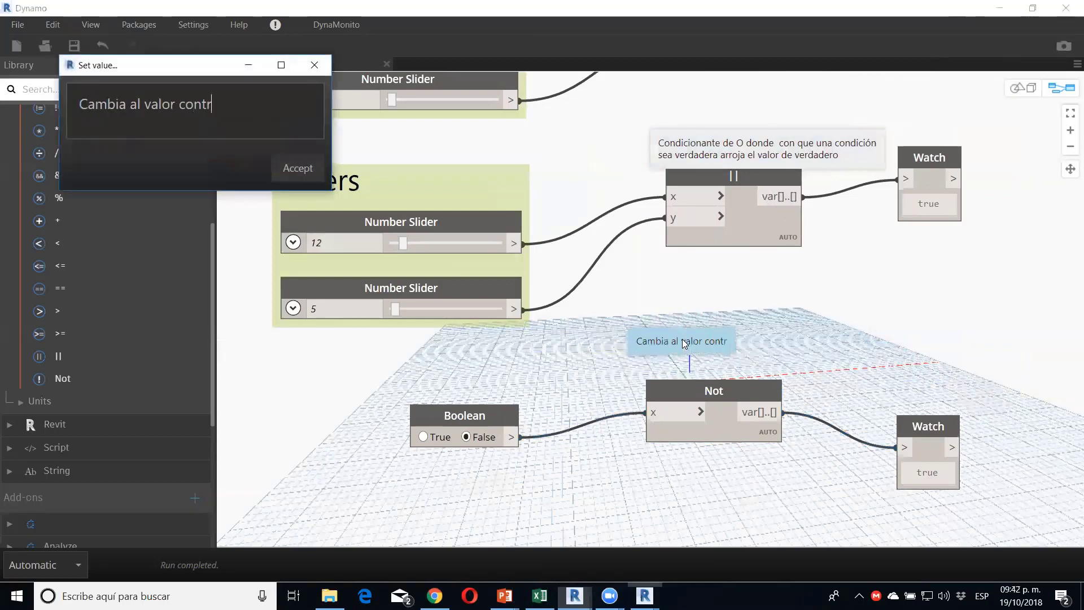
text(ario)
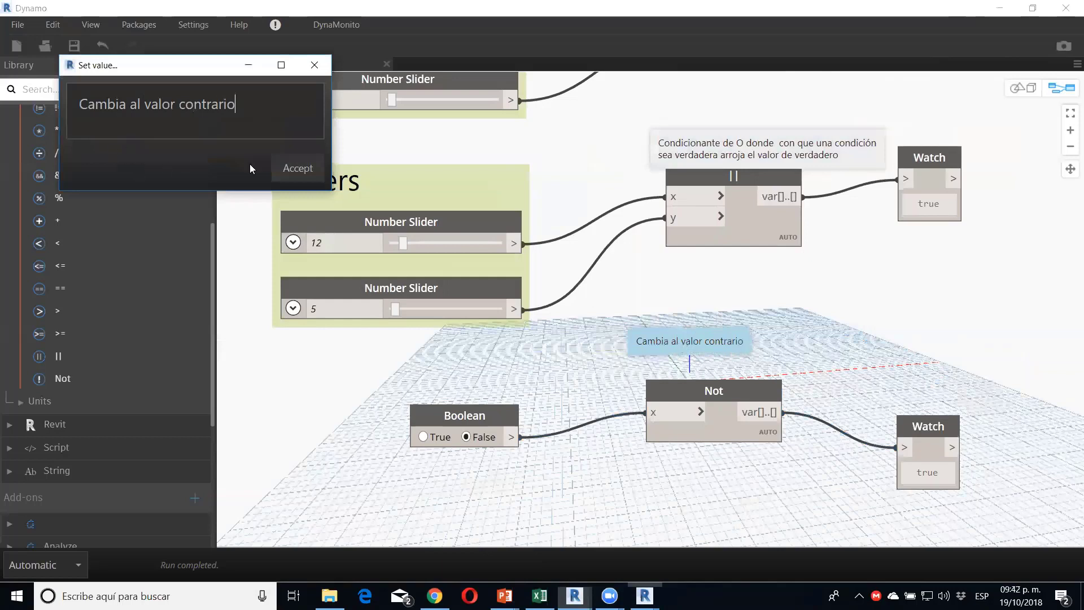
click(294, 168)
click(18, 25)
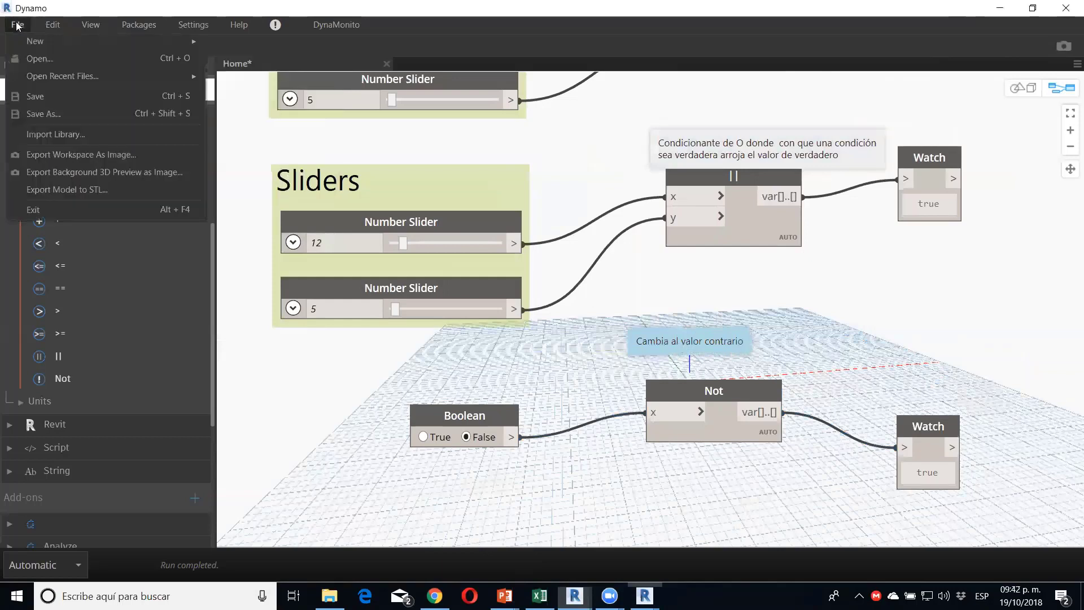
click(51, 114)
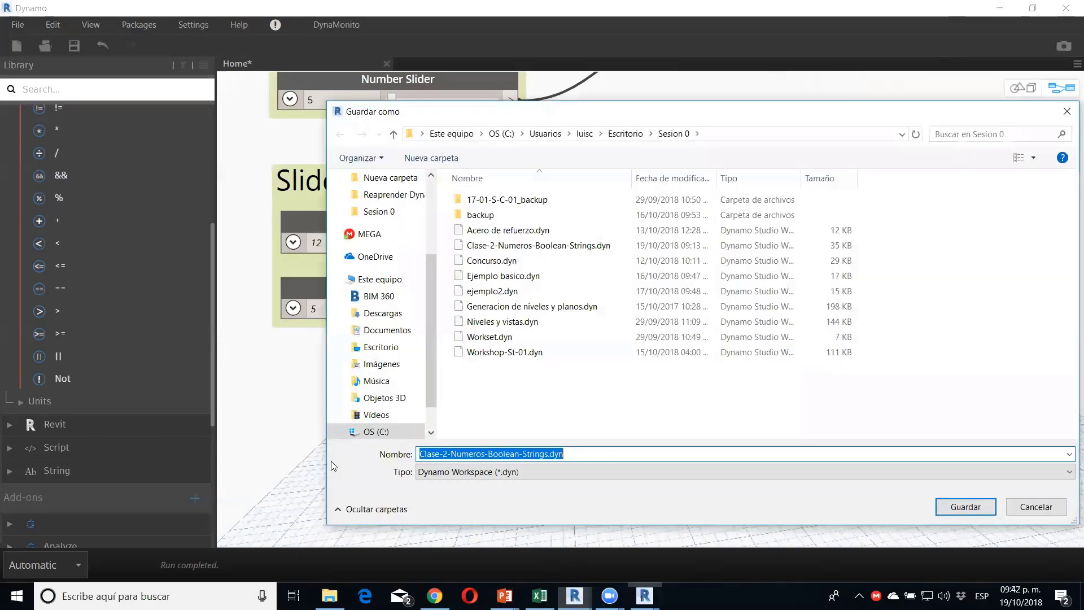
Step: Change the file name to Clase-2-Operadores.dyn and save
key(Right)
key(Left)
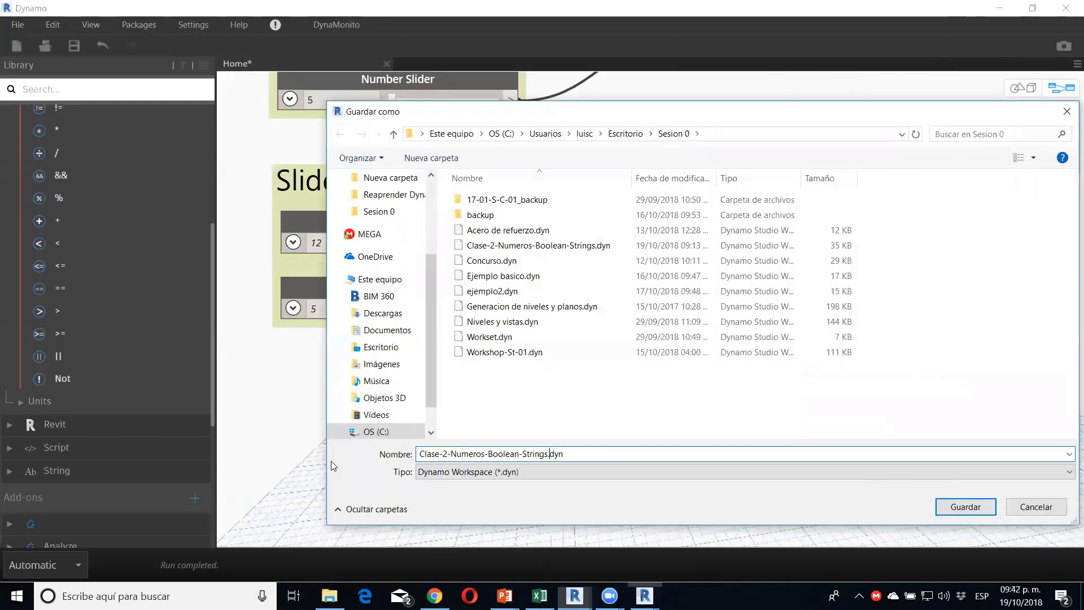
key(shift+Left)
key(shift+Left)
key(shift+Left)
key(shift+Left)
key(shift+Left)
key(shift+Left)
key(shift+Left)
key(shift+Left)
key(shift+Left)
key(shift+Left)
key(shift+Left)
key(shift+Left)
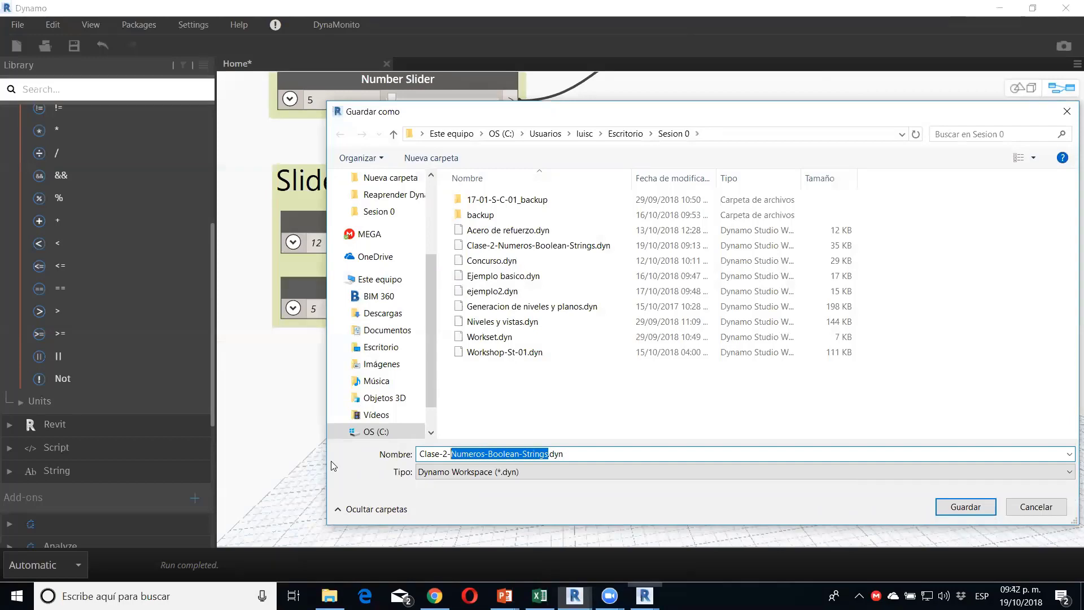
text(Operadores)
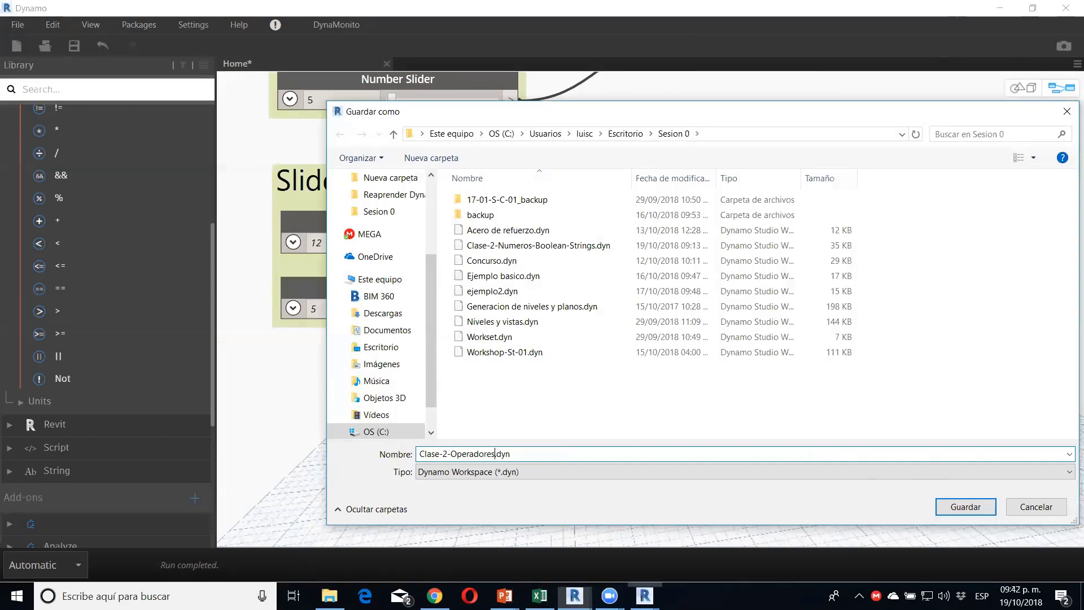
key(Return)
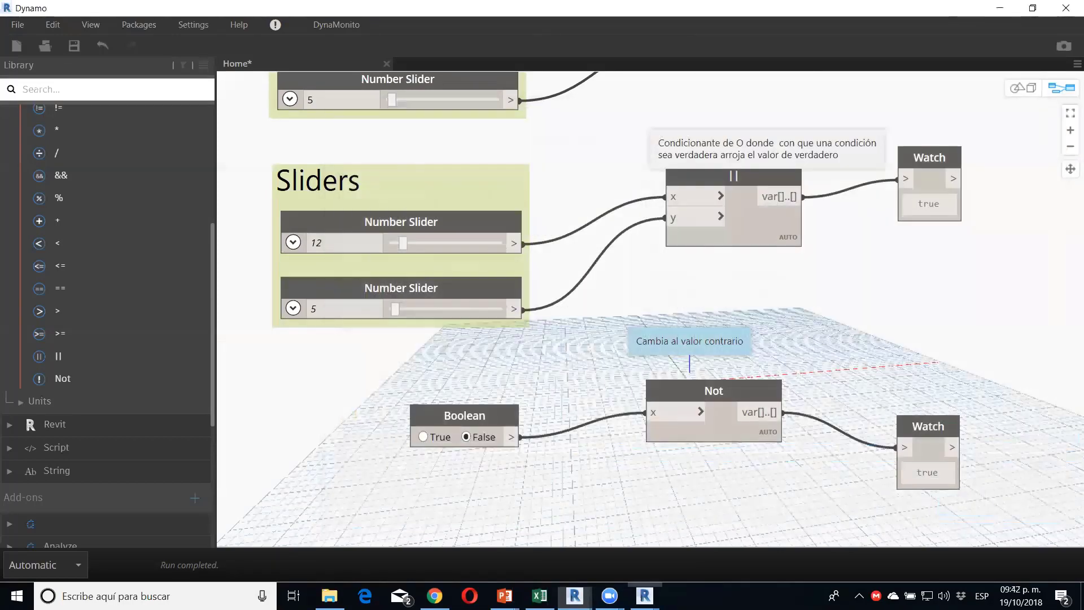
scroll(326, 460, down, 2)
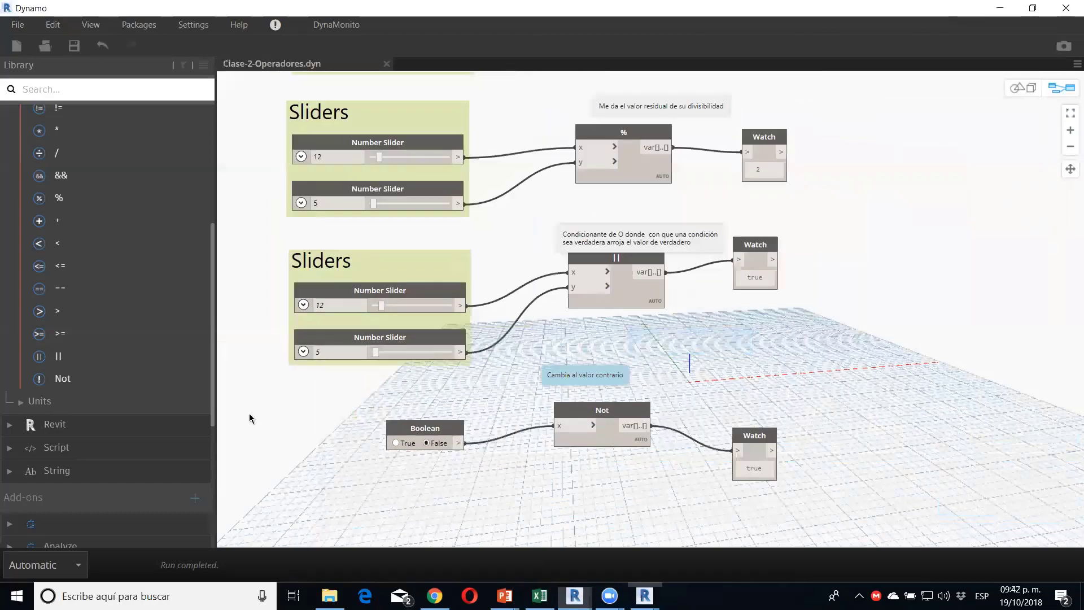
scroll(249, 418, down, 2)
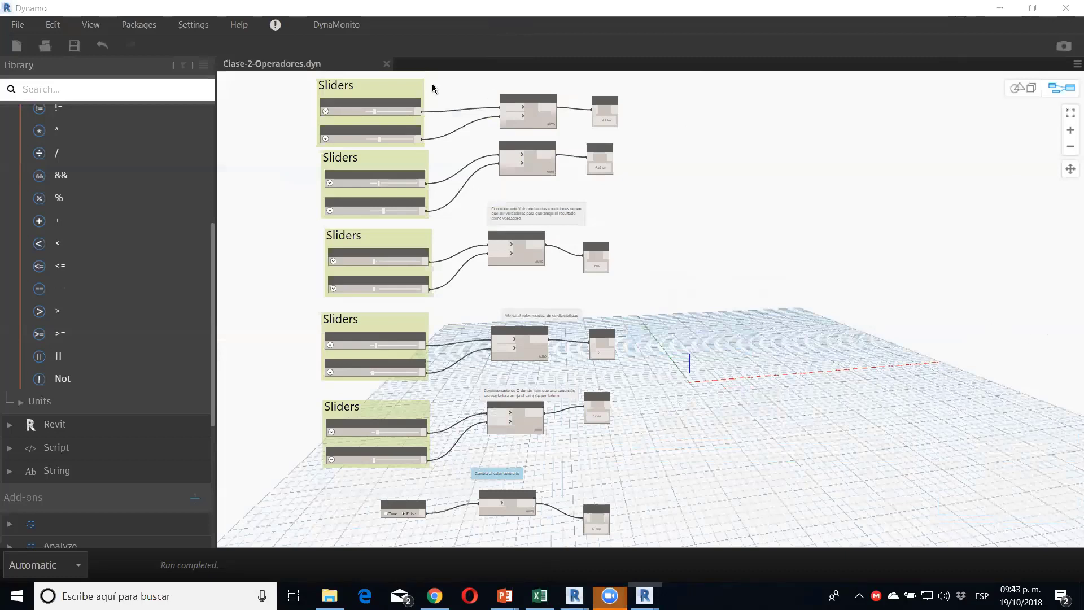
middle_drag(292, 281, 286, 382)
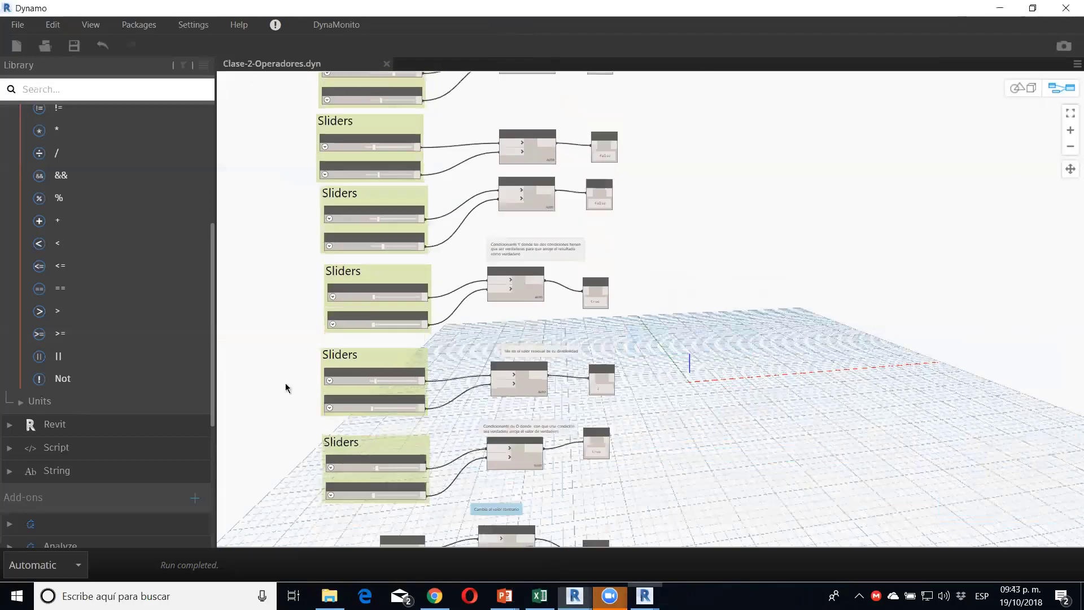
middle_drag(286, 226, 277, 354)
middle_drag(313, 135, 316, 266)
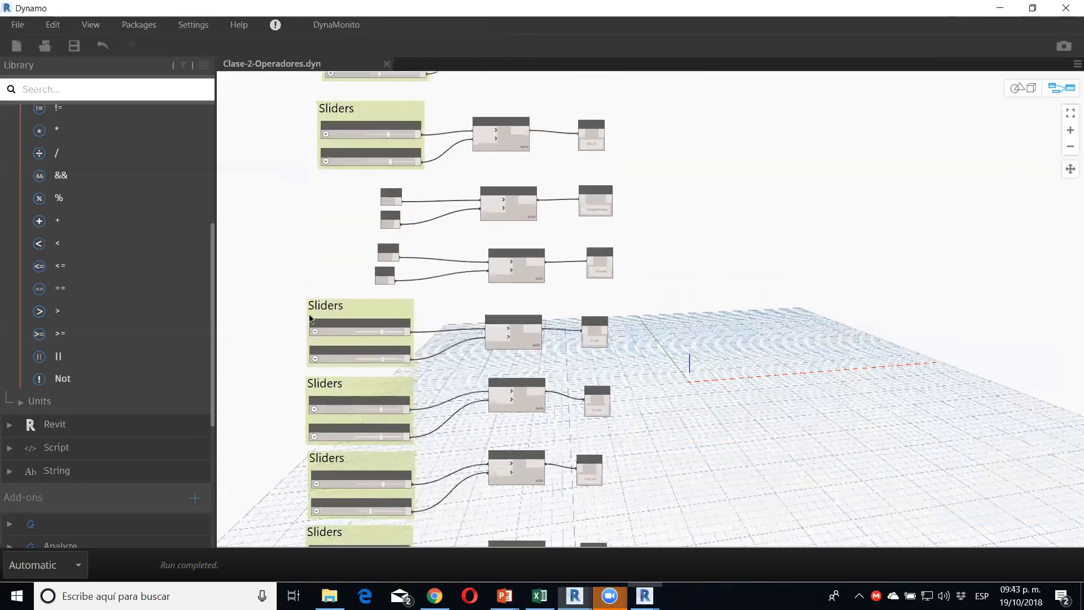
middle_drag(316, 215, 465, 271)
scroll(466, 271, up, 3)
middle_drag(503, 145, 528, 418)
scroll(528, 418, down, 1)
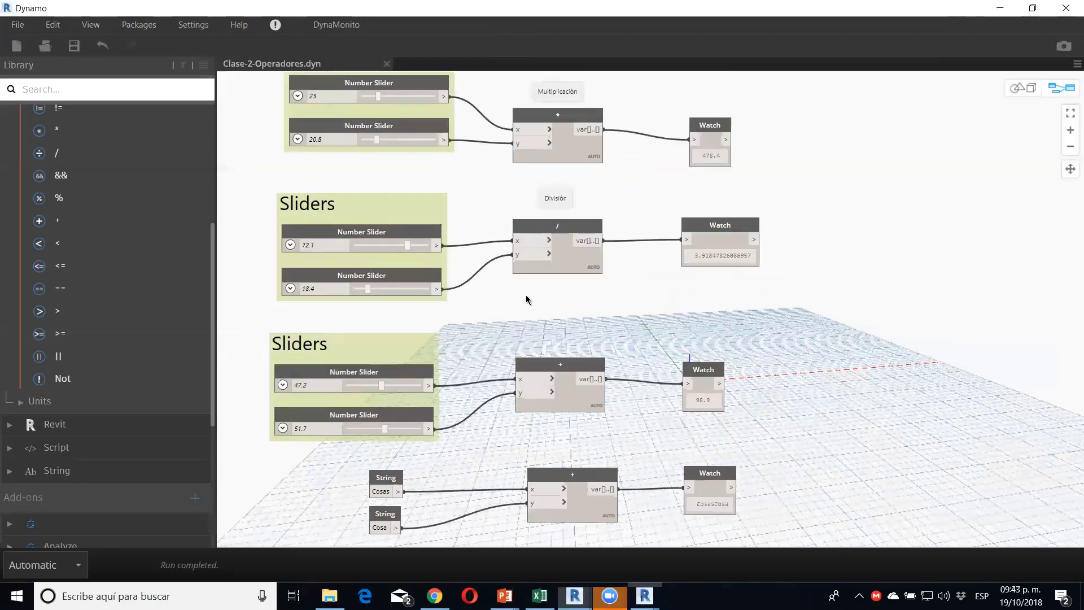
mouse_move(528, 297)
middle_down()
mouse_move(543, 416)
mouse_move(503, 221)
middle_up()
scroll(492, 378, up, 1)
middle_drag(492, 382, 491, 428)
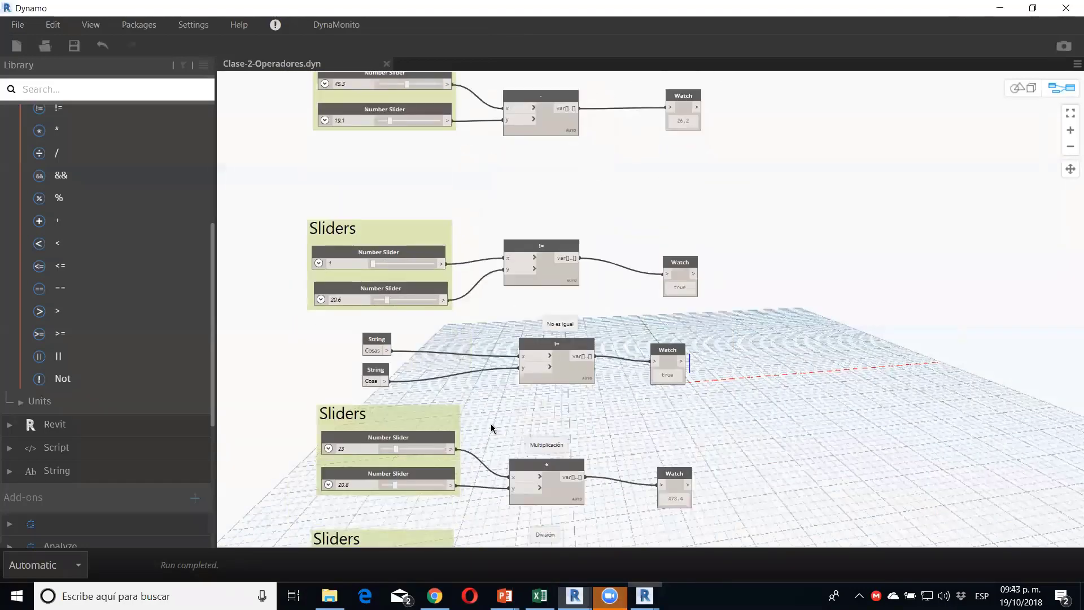
scroll(486, 366, down, 1)
middle_drag(486, 366, 485, 182)
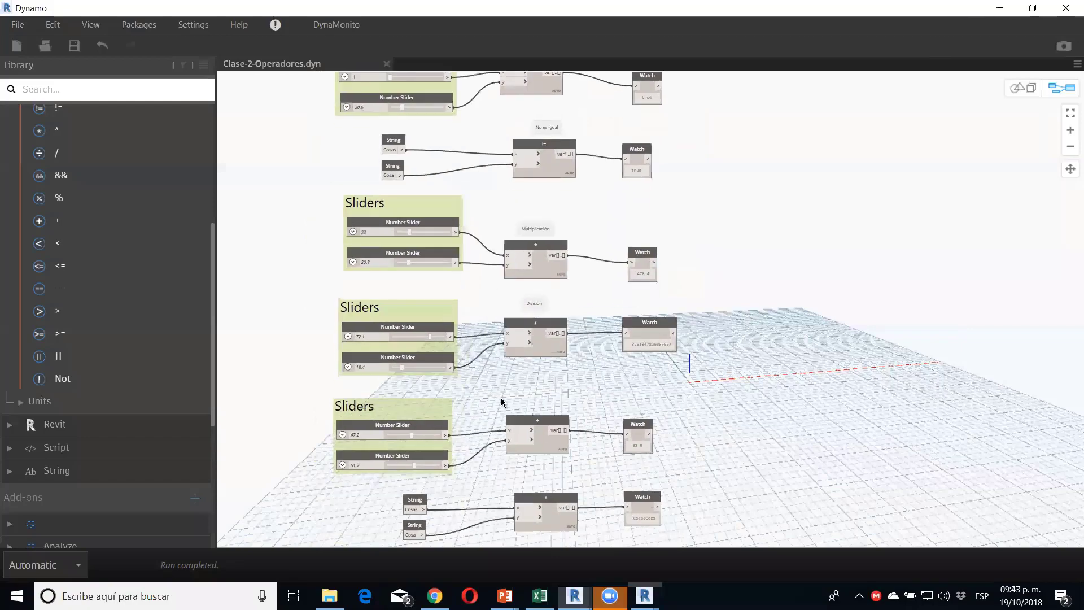
scroll(500, 397, up, 2)
middle_drag(500, 398, 495, 186)
middle_drag(496, 467, 510, 267)
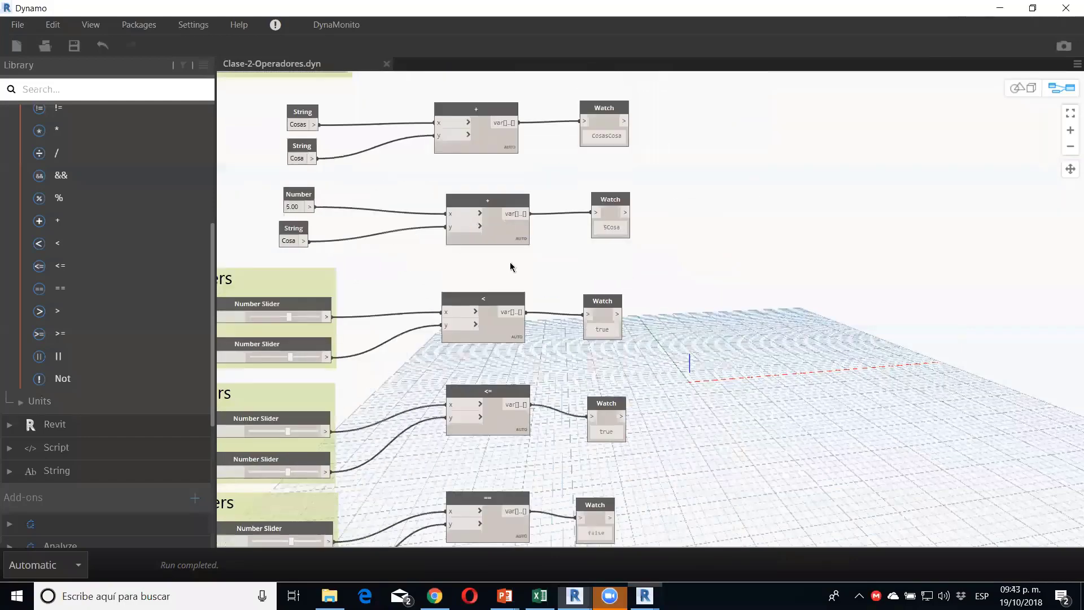
middle_drag(462, 434, 469, 138)
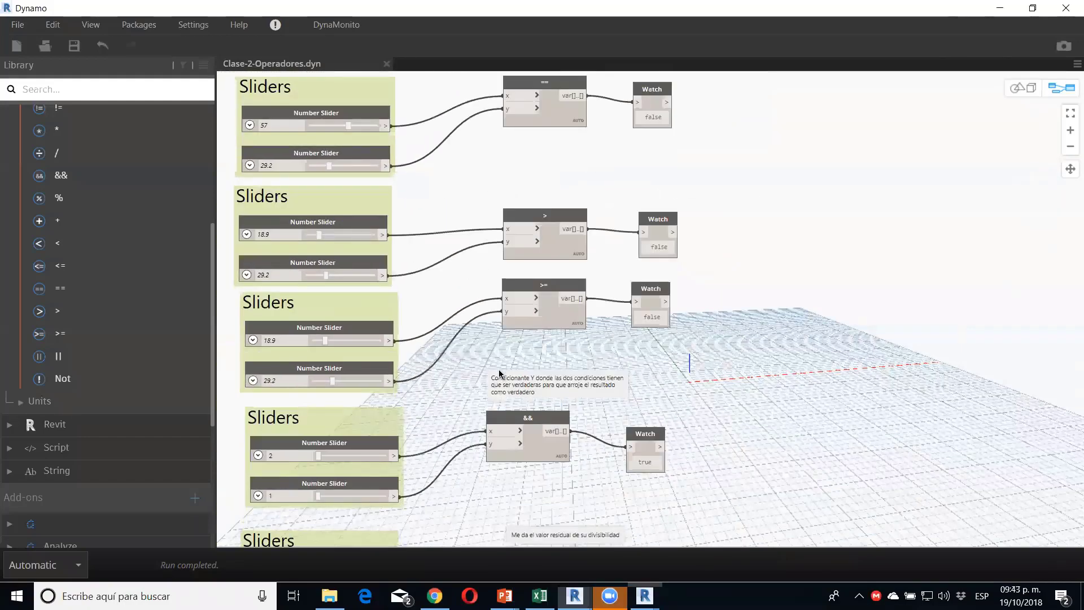
middle_drag(499, 373, 508, 186)
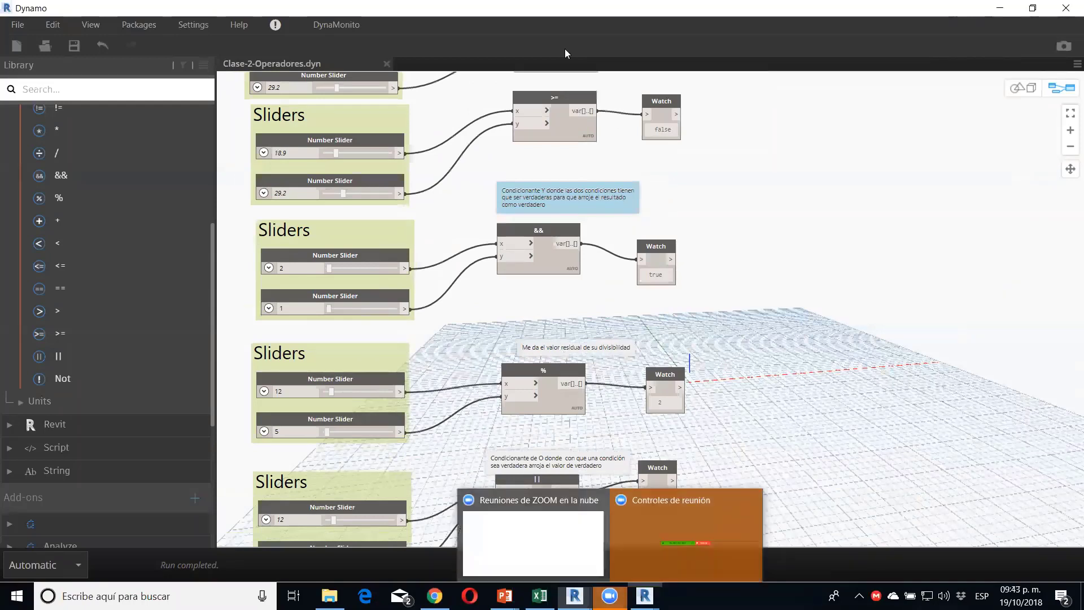
click(654, 520)
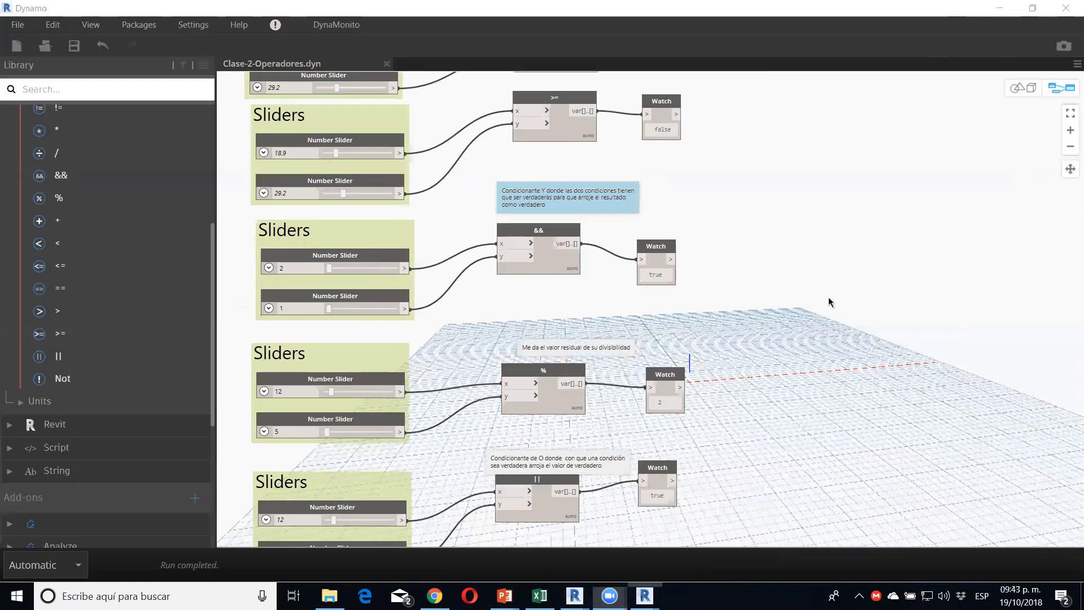
Step: Place And and Or logic nodes to the right of the && group
scroll(28, 351, up, 5)
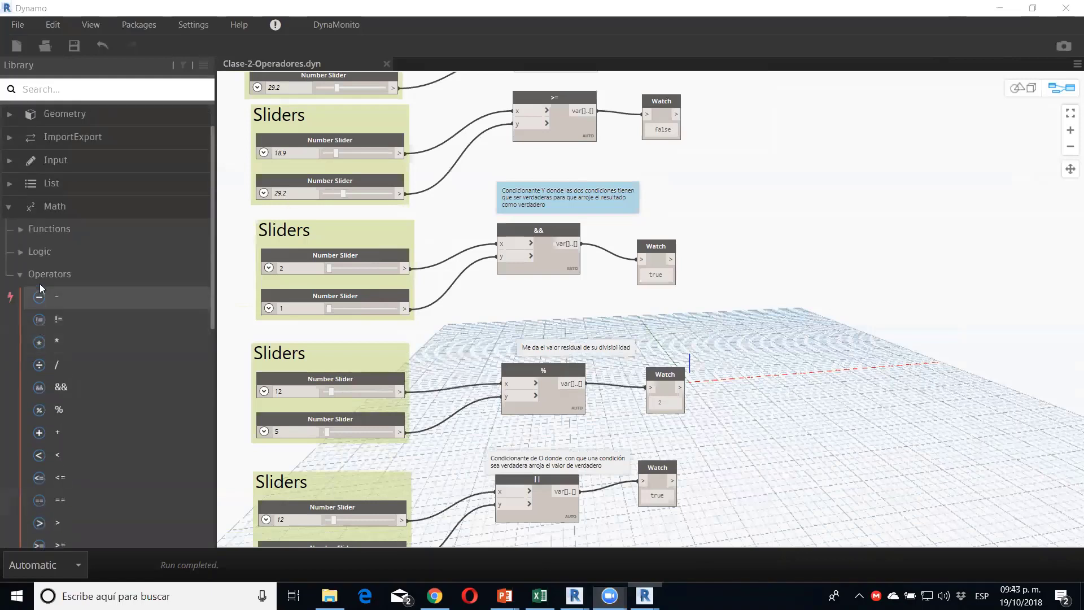
click(21, 275)
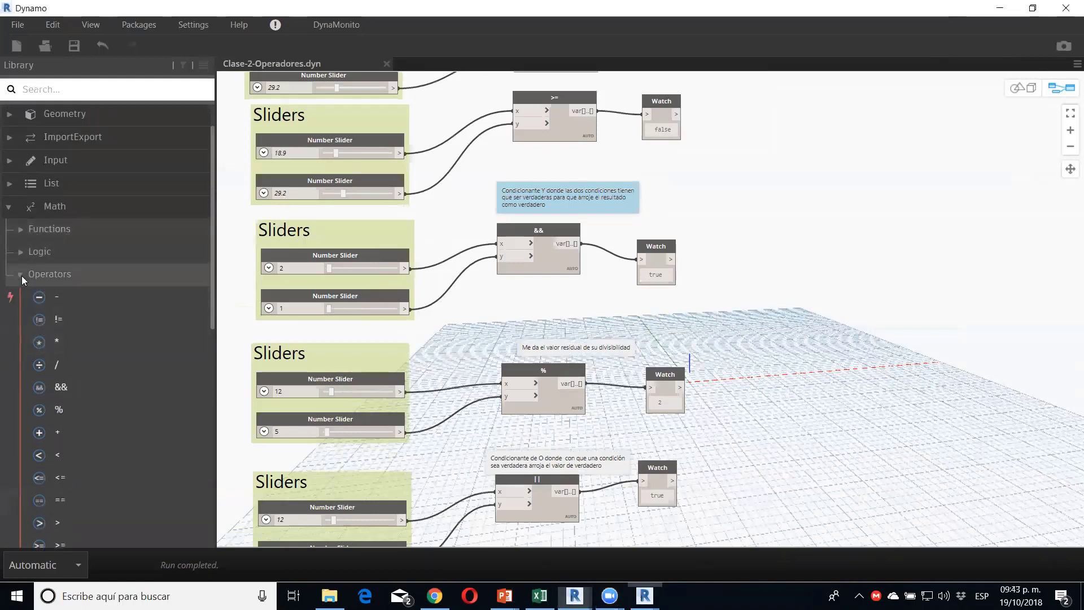
click(26, 251)
click(26, 251)
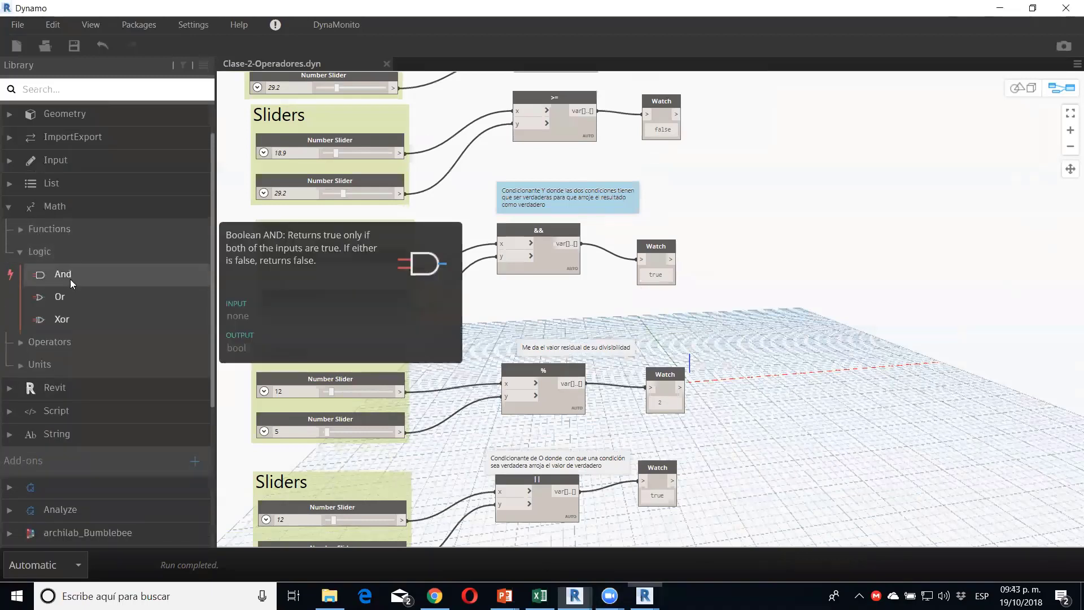
click(70, 279)
key(Delete)
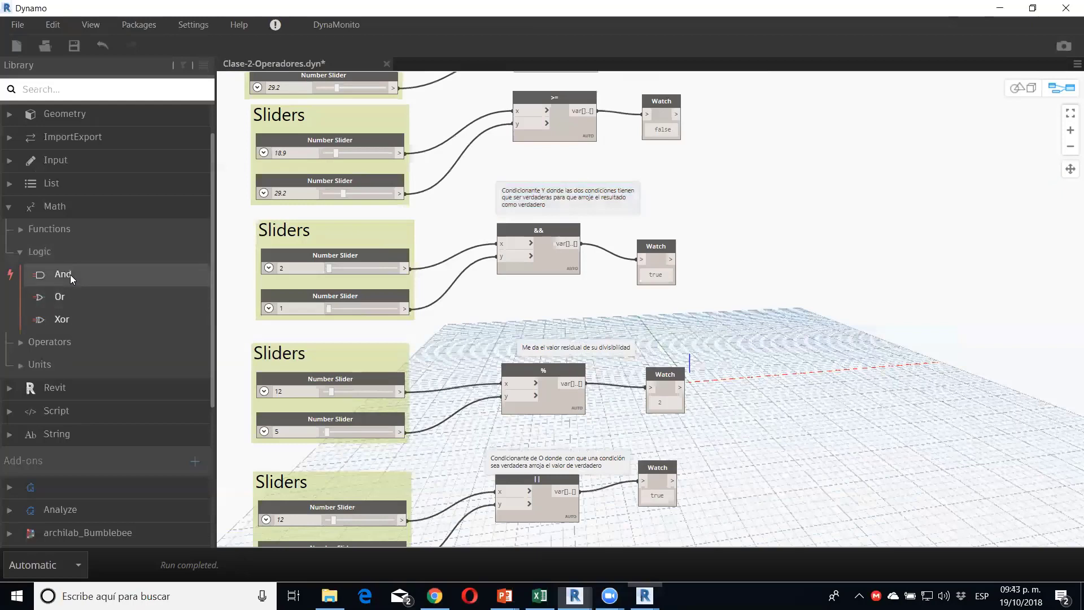
drag(70, 274, 784, 248)
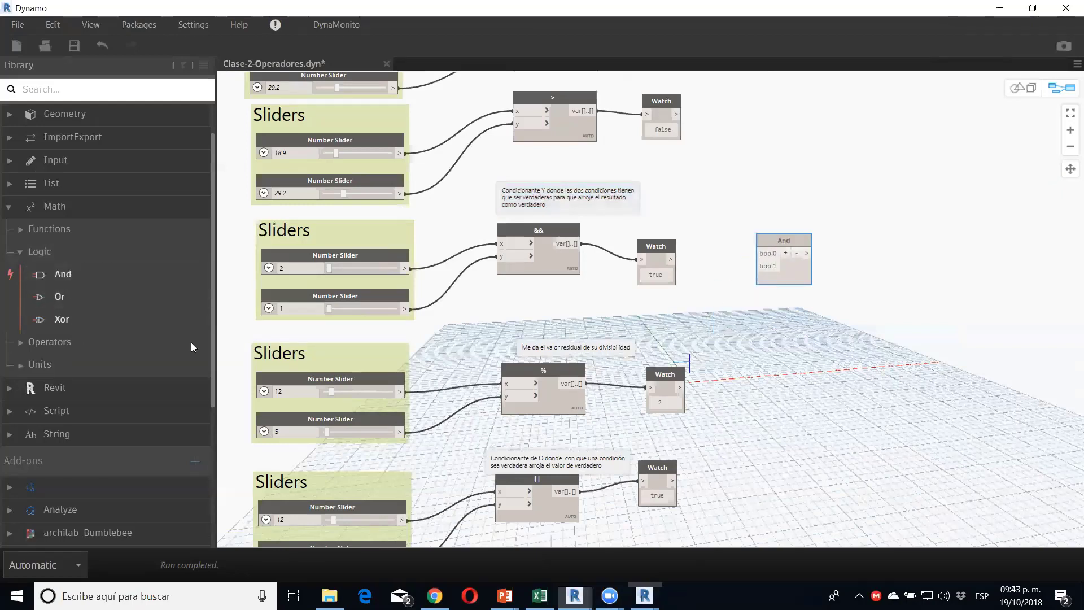
click(56, 303)
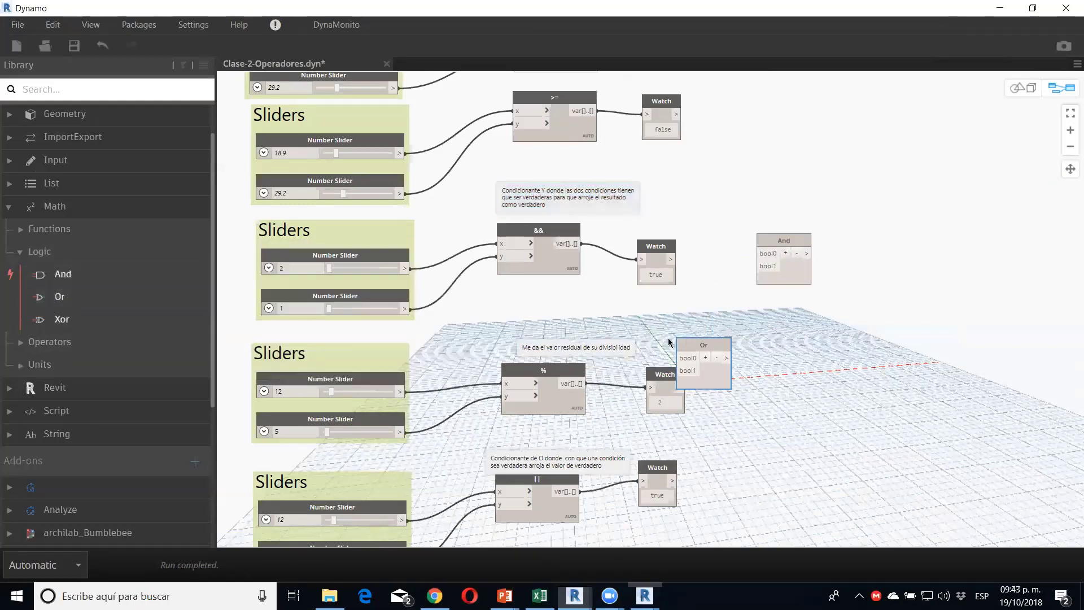
drag(703, 361, 784, 325)
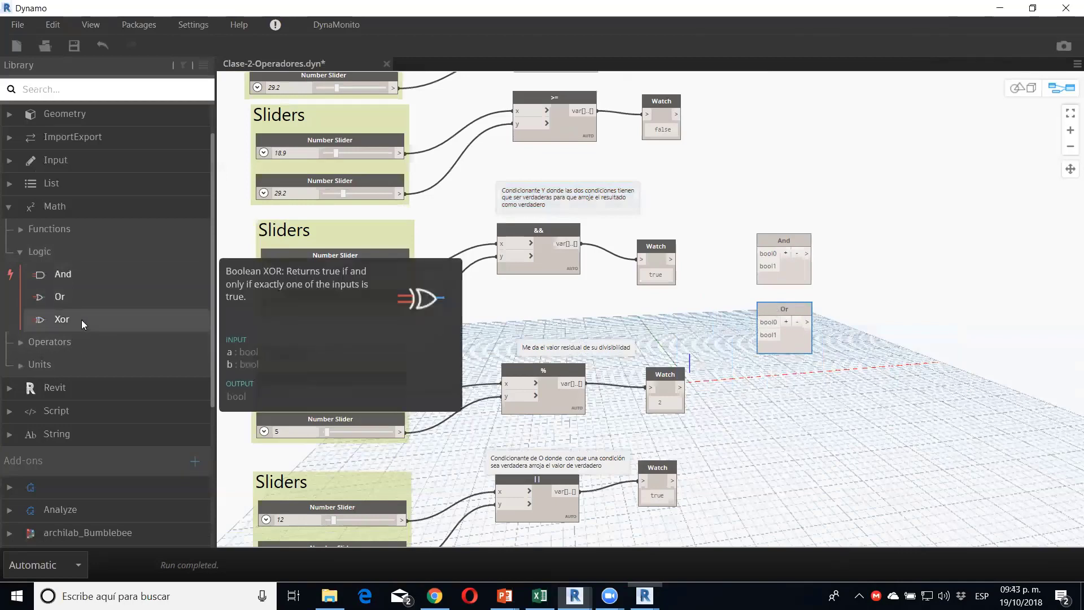
Step: Add extra inputs to the And and Or nodes, then delete both
click(785, 254)
drag(784, 248, 775, 128)
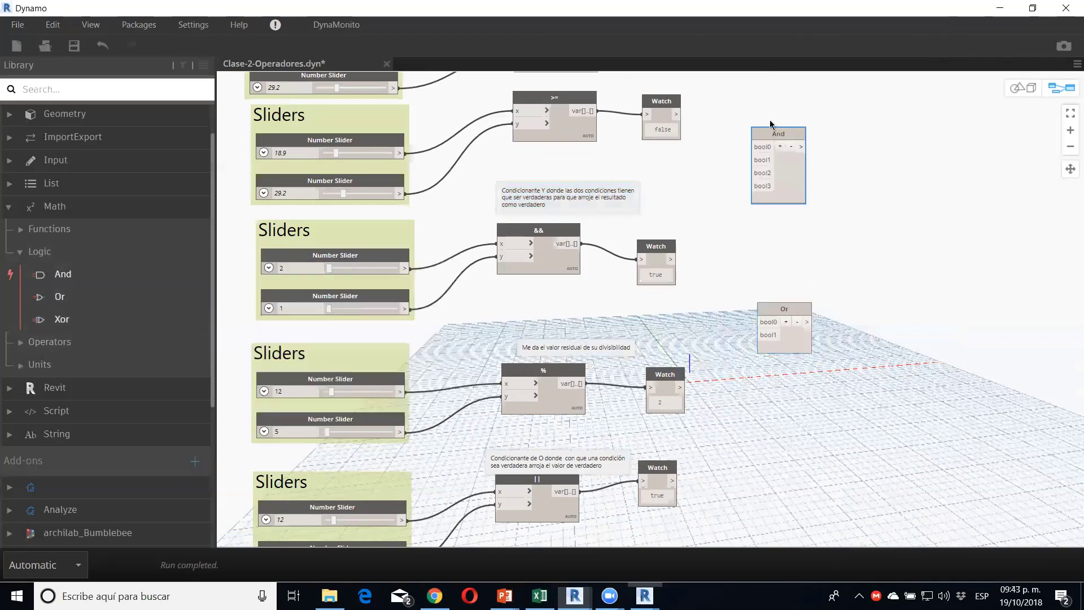
drag(838, 243, 735, 185)
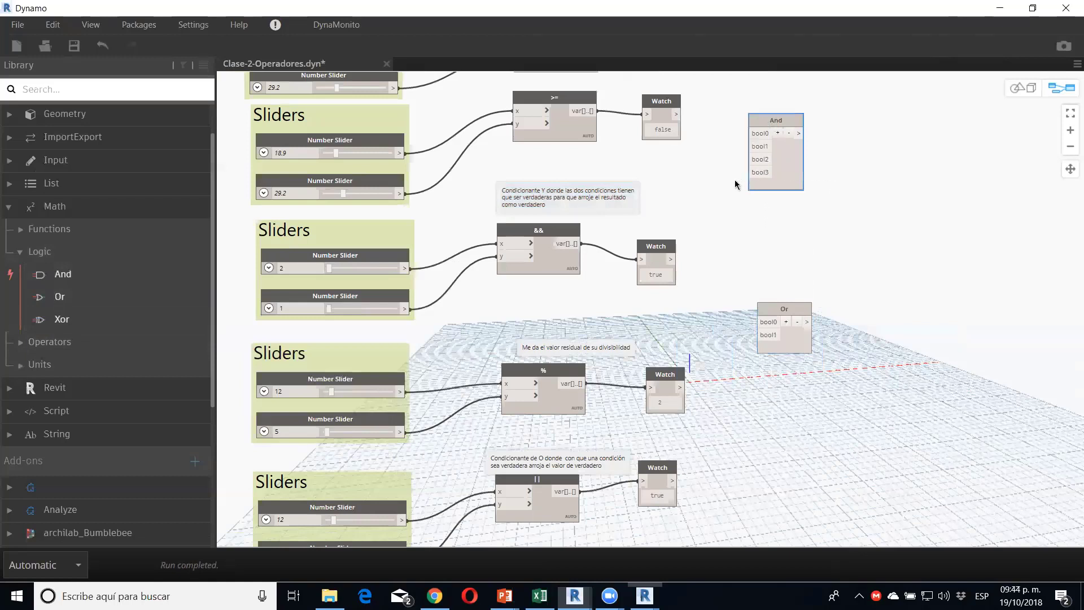
key(Delete)
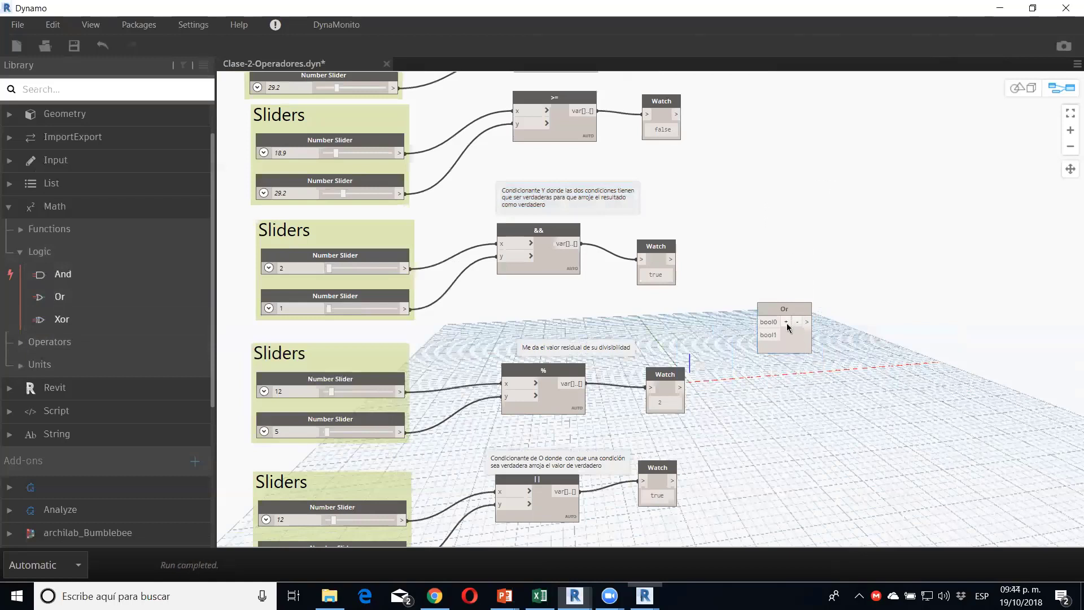
click(786, 322)
drag(838, 419, 731, 293)
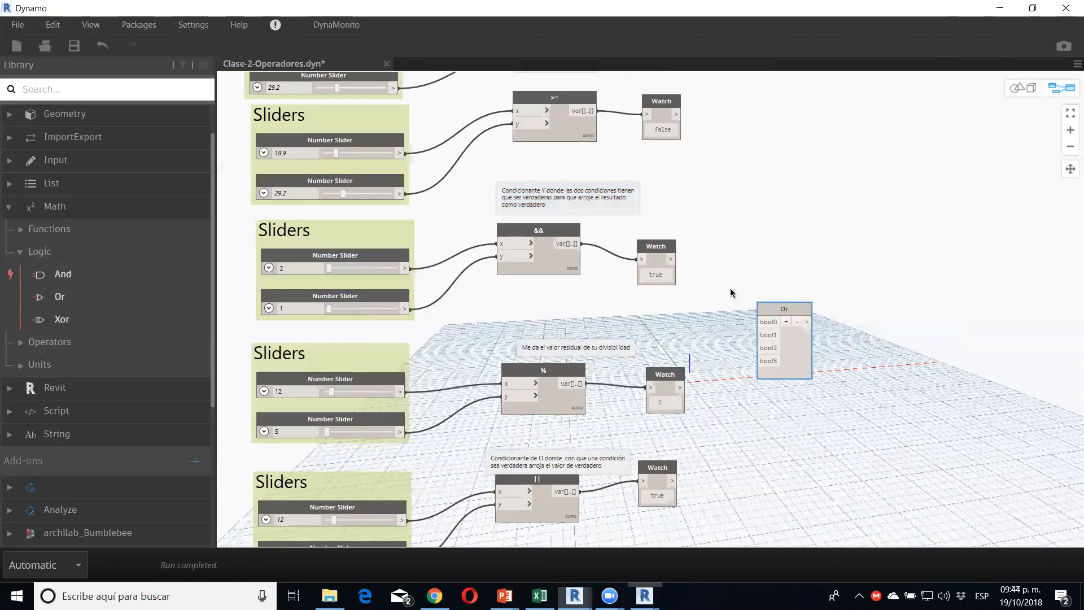
key(Delete)
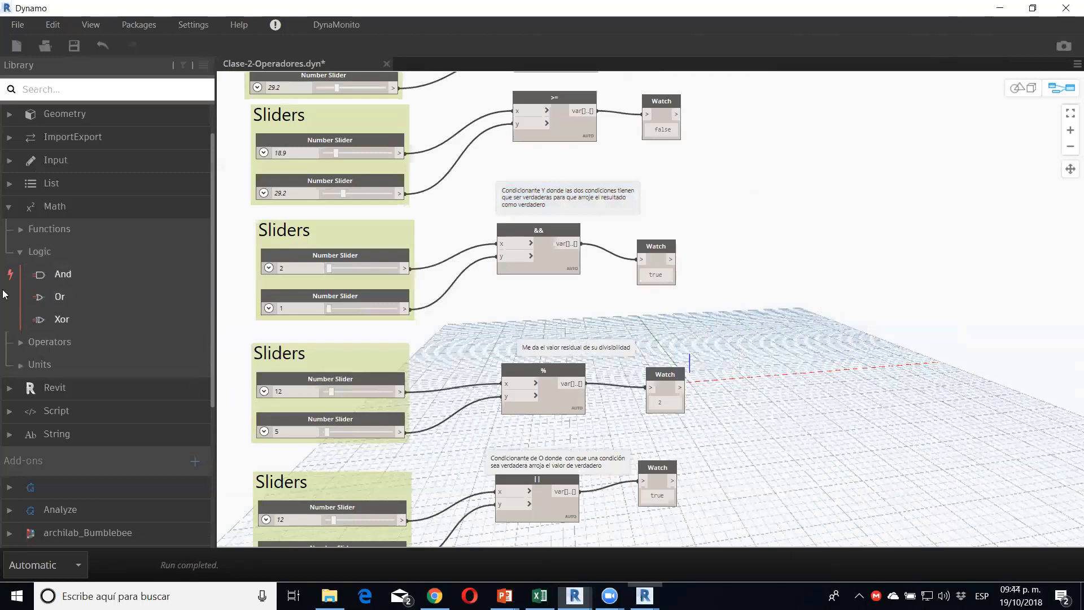
Step: Browse the Units and Math Functions categories, then close Clase-2-Operadores
click(24, 255)
click(16, 295)
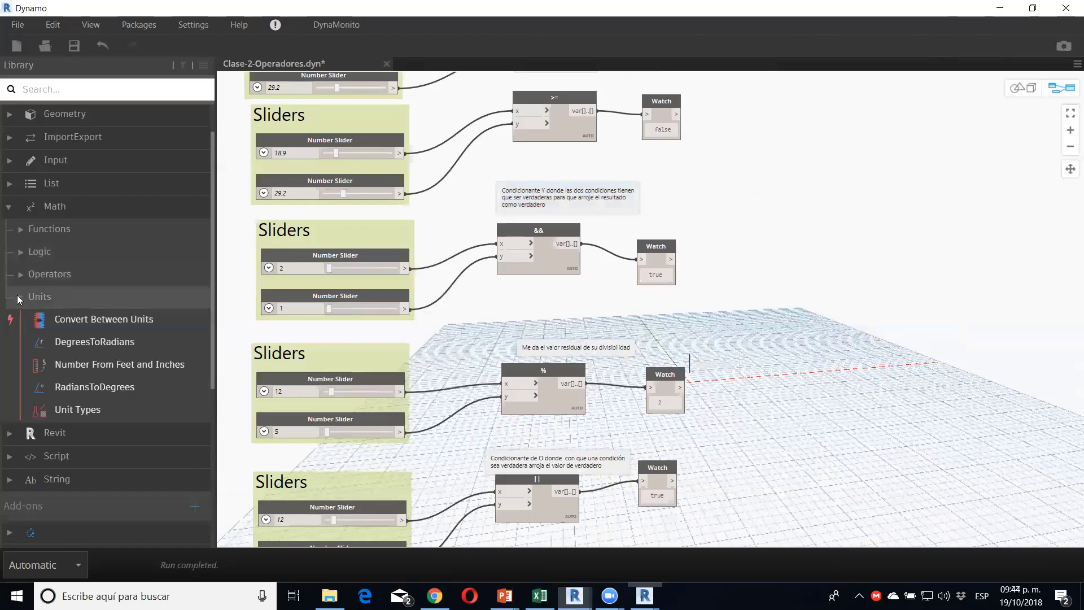
click(17, 295)
scroll(39, 272, up, 2)
click(39, 272)
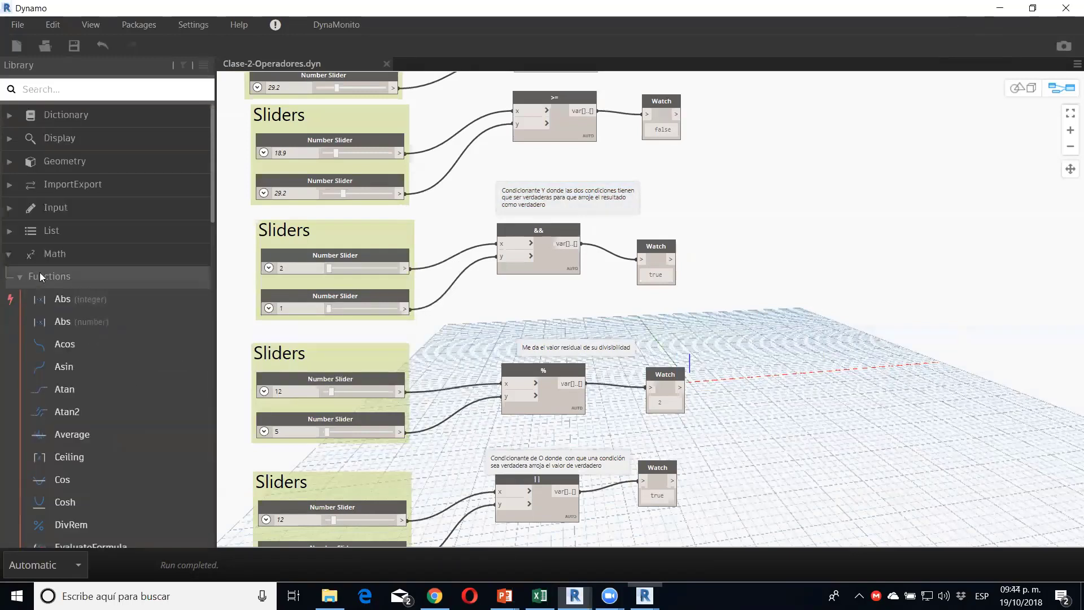
click(39, 272)
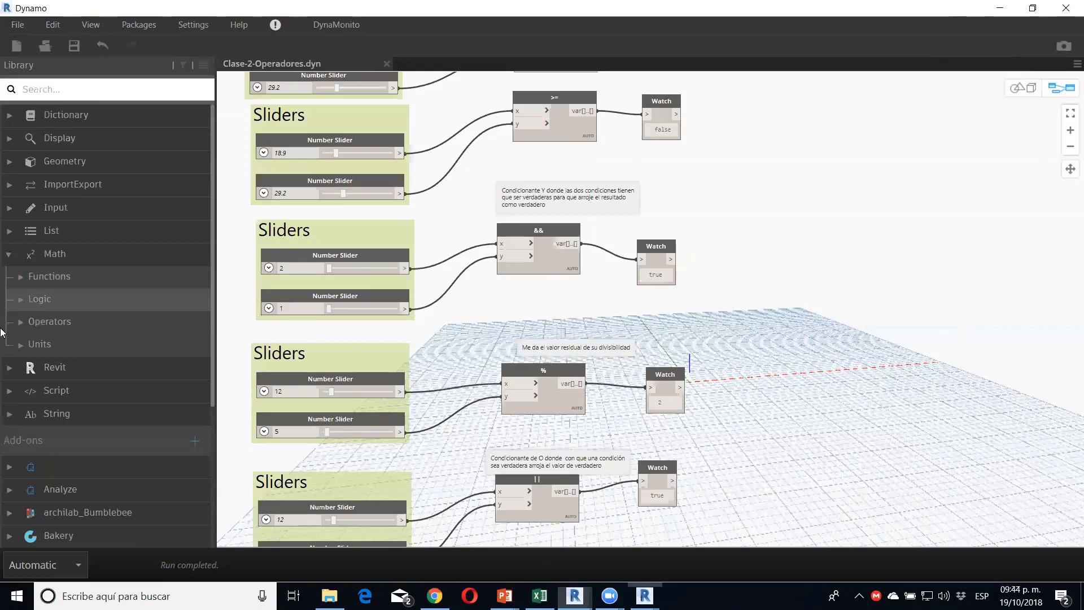
scroll(494, 353, down, 3)
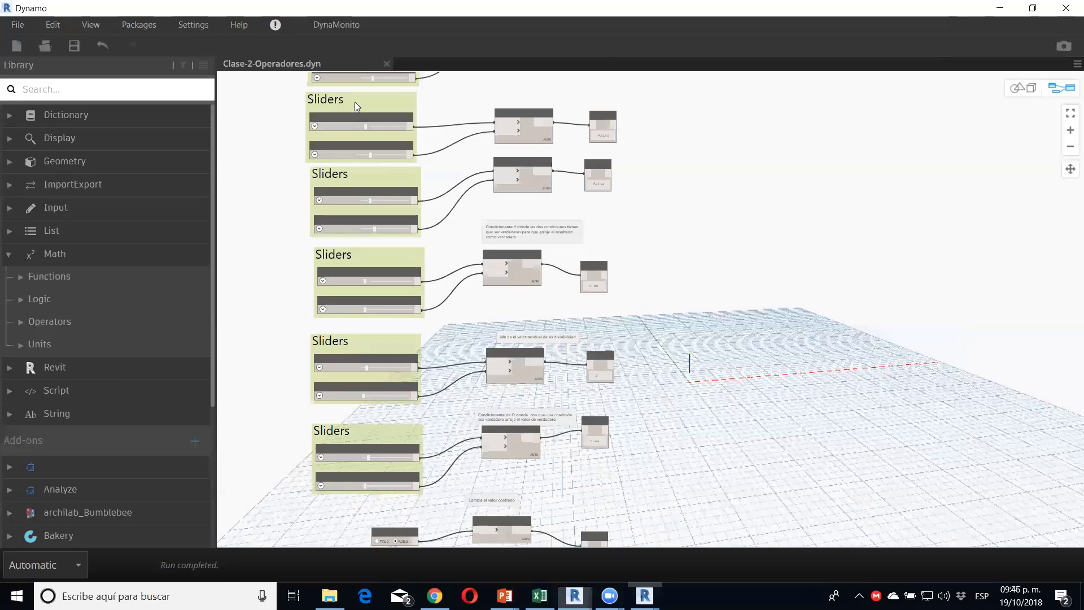
click(386, 63)
Step: Start a new workspace with a Convert Between Units node from Math > Units
click(16, 46)
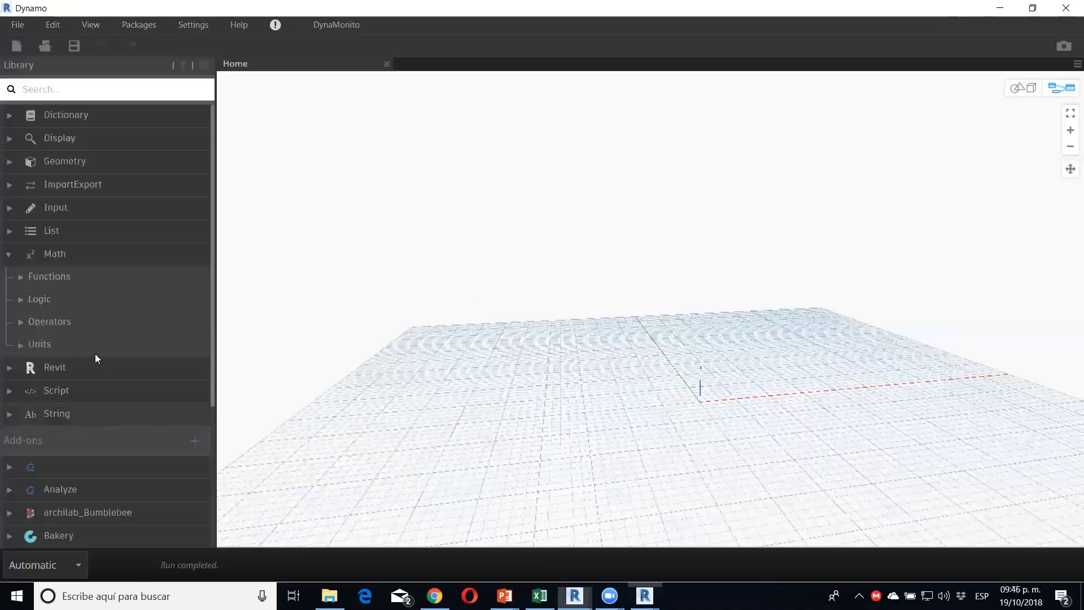
click(80, 338)
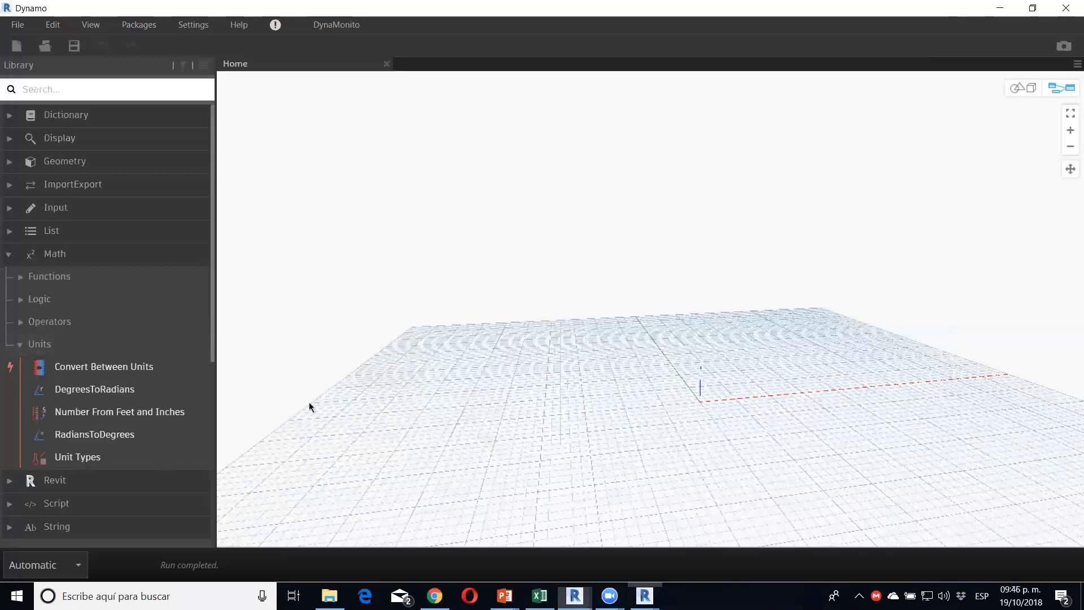
click(104, 366)
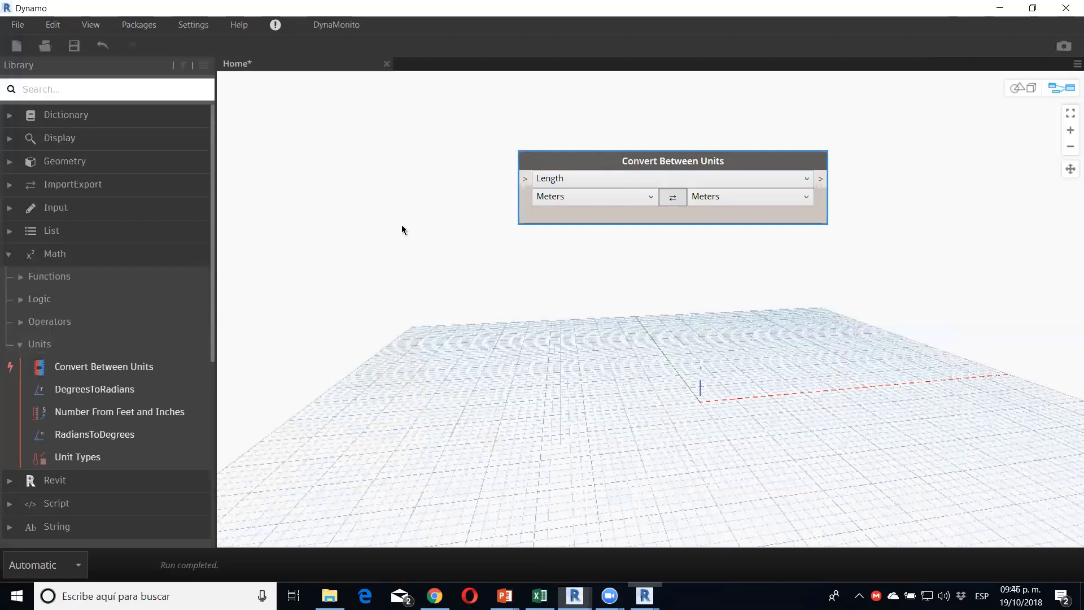
Step: Wire a Number Slider into the Convert Between Units input
right_click(318, 187)
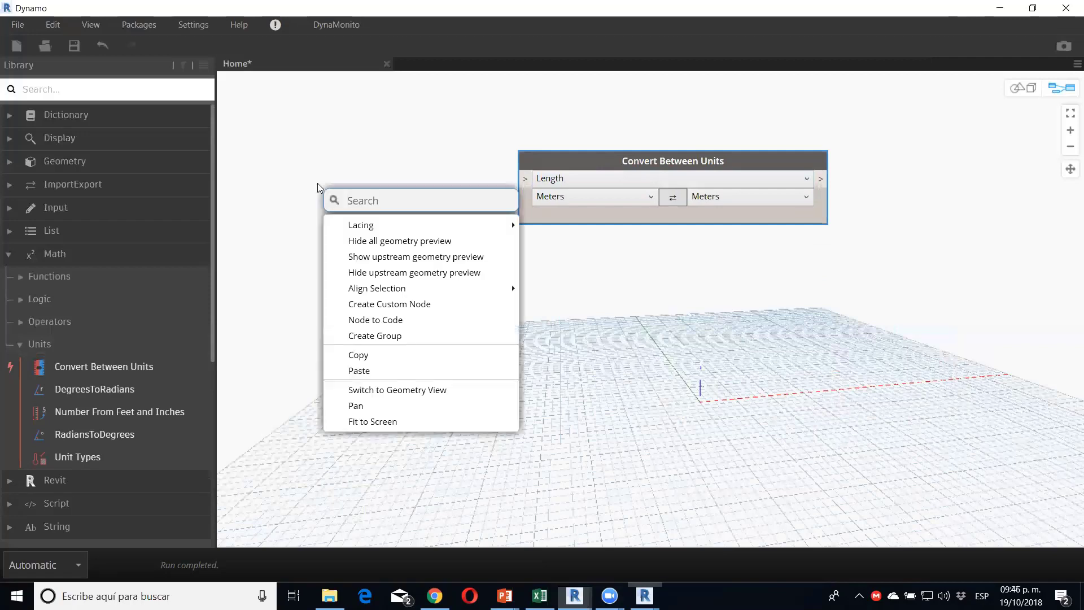
text(number)
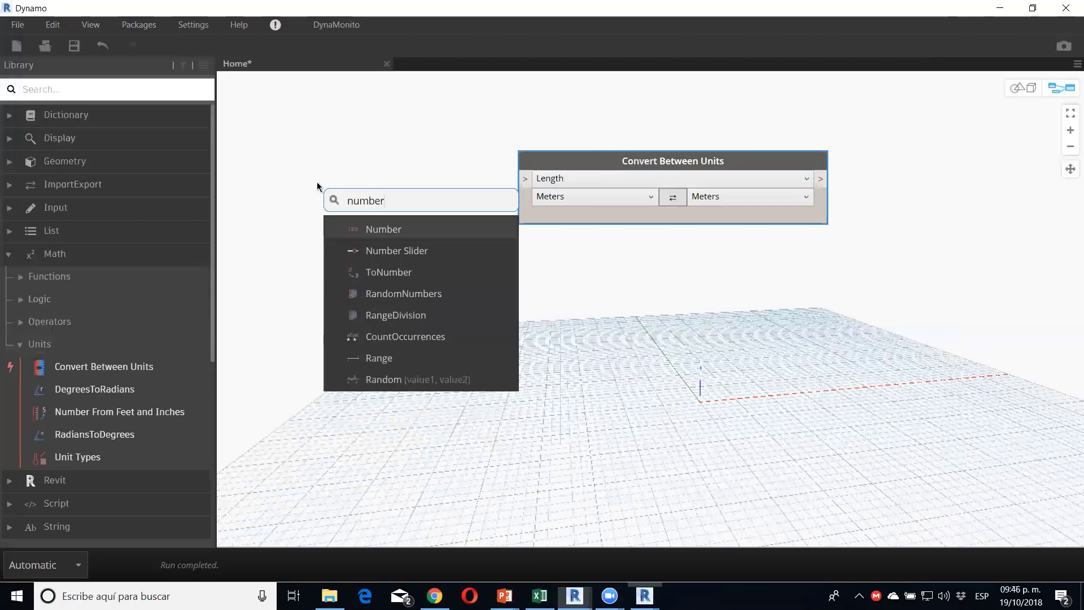
key(Down)
key(Return)
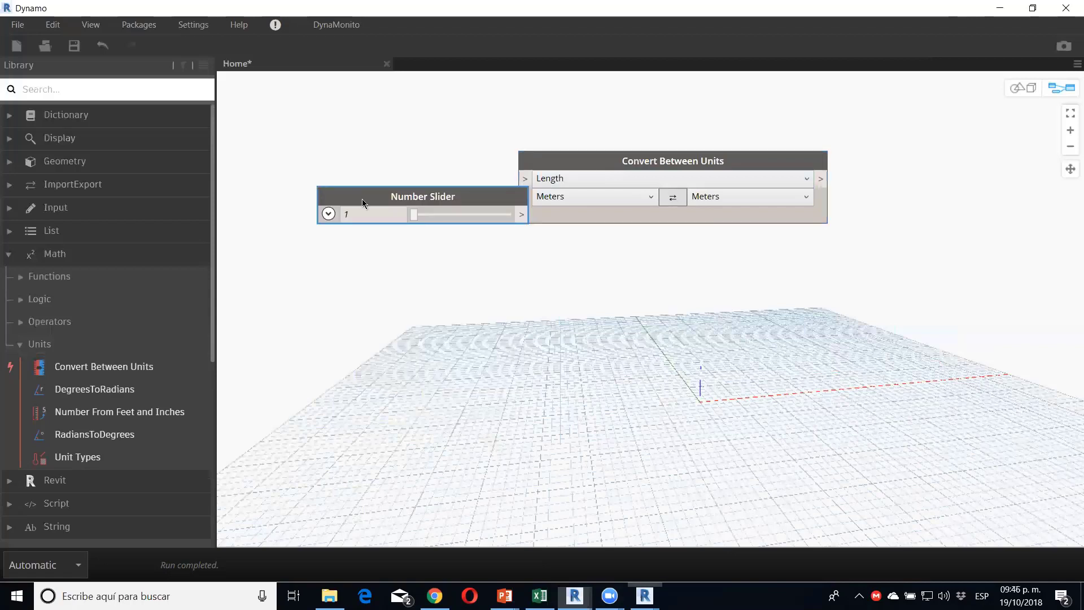
drag(361, 198, 287, 181)
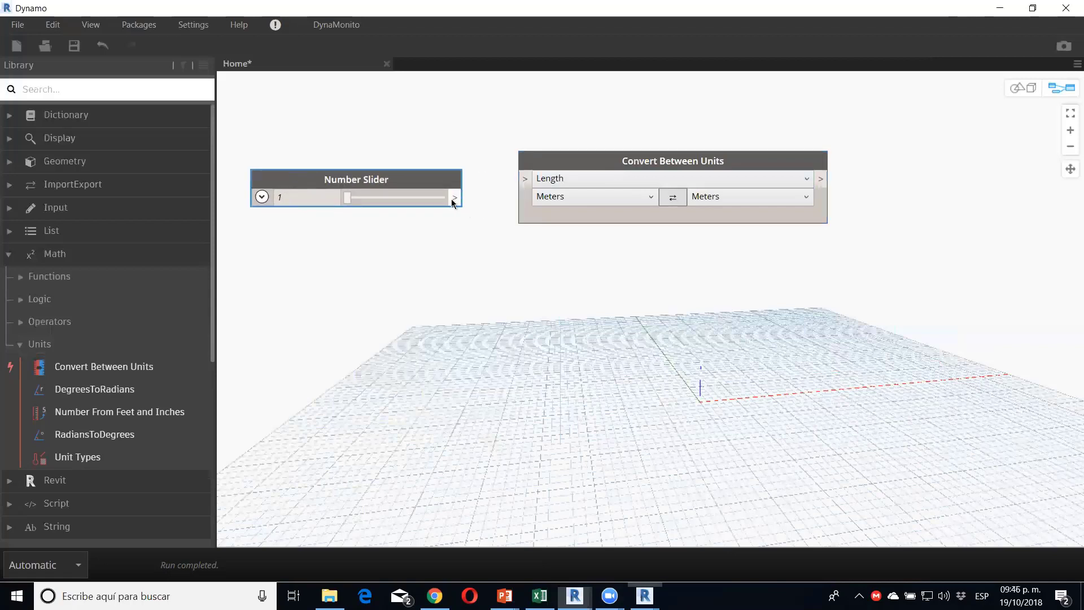
drag(455, 197, 524, 179)
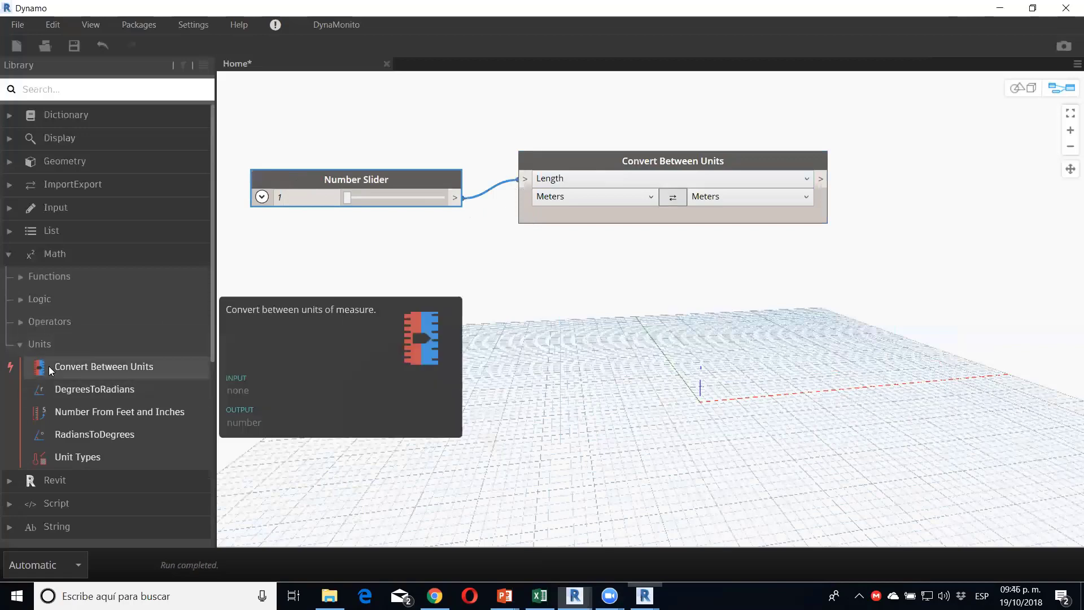
Step: Switch to the other Dynamo window and view the Units category nodes
key(alt+Tab)
key(alt+Tab)
key(alt+Tab)
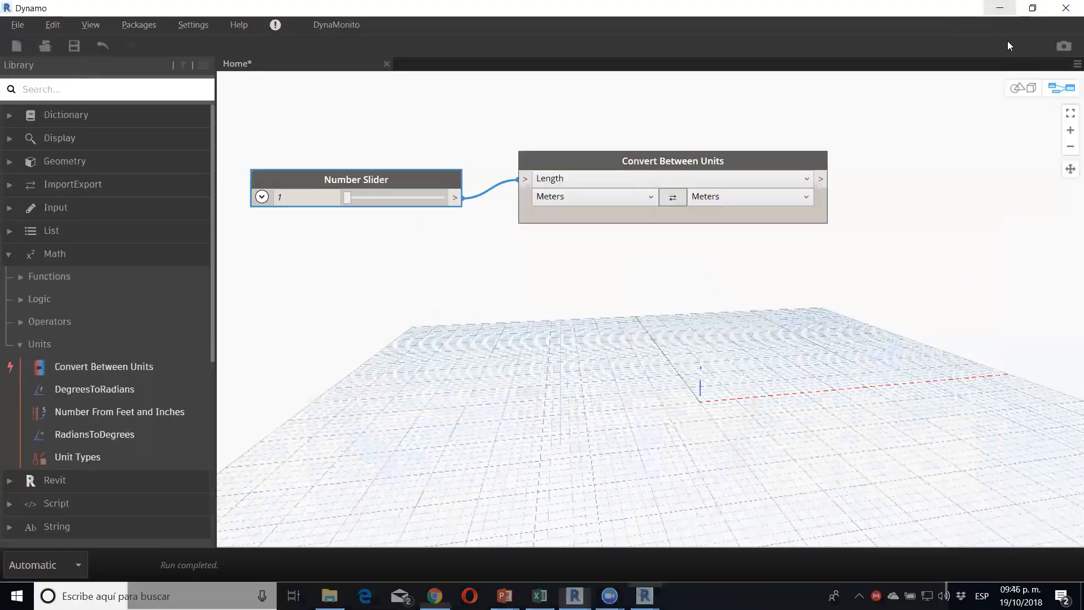
click(998, 11)
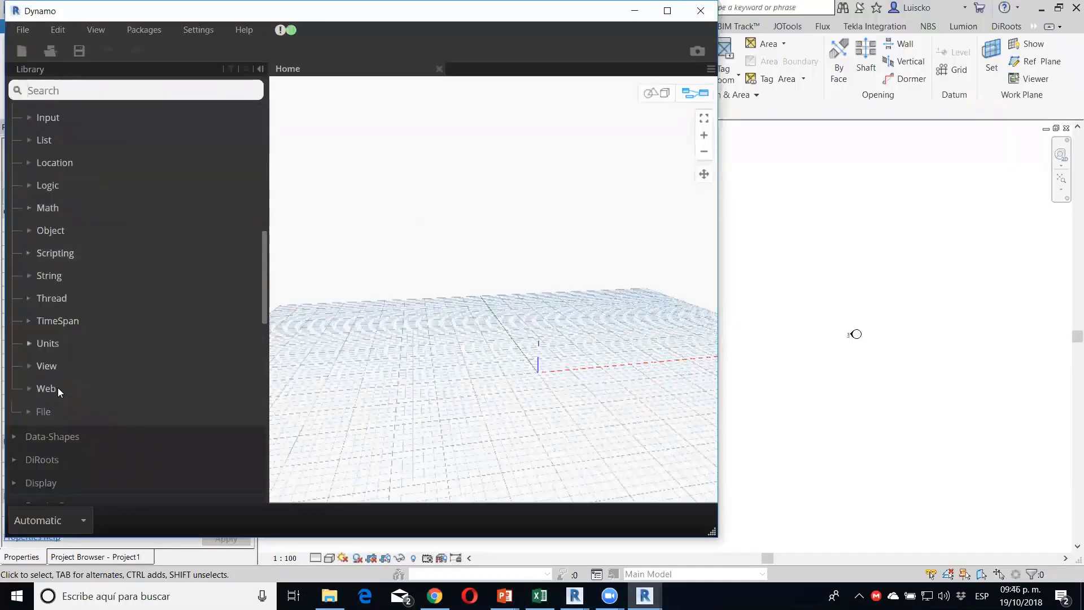
click(50, 343)
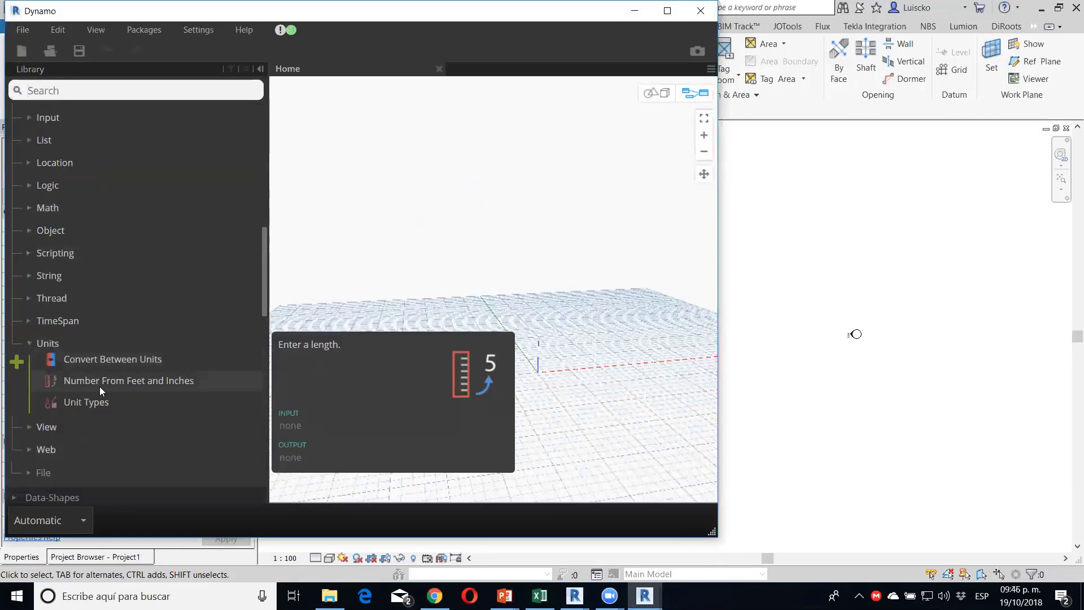
scroll(101, 383, up, 3)
Step: Wire the Convert Between Units output into a new Watch node reading 1
scroll(78, 375, down, 3)
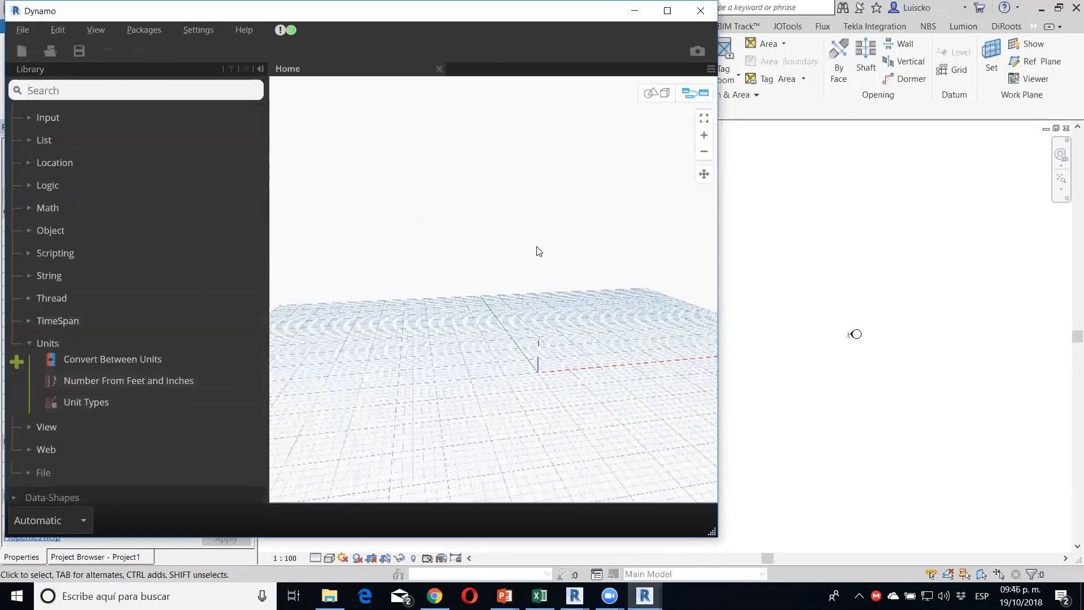
key(alt+Tab)
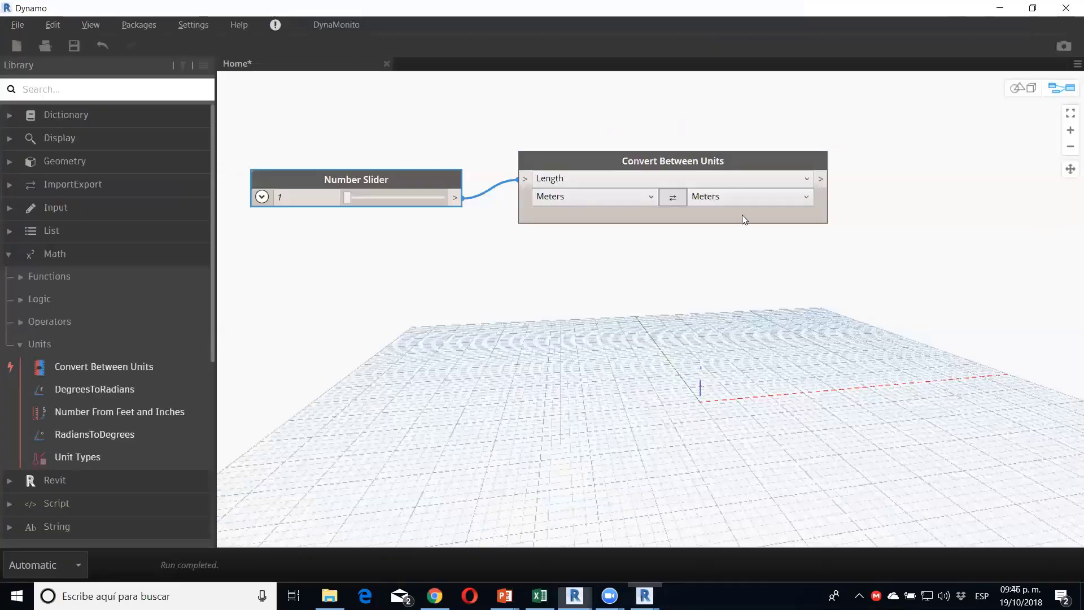
right_click(892, 217)
text(w)
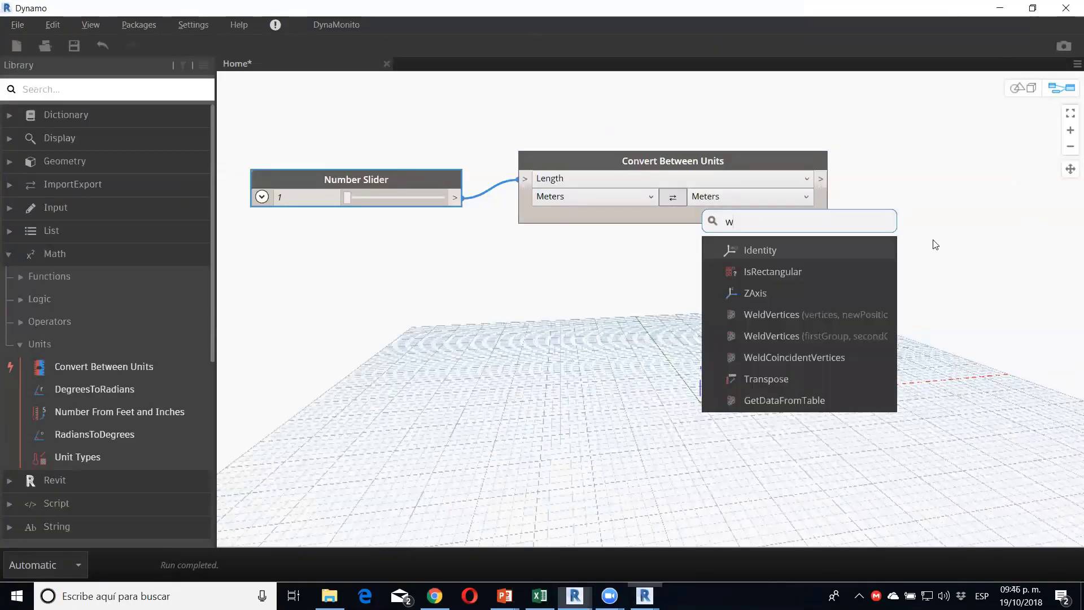
text(at)
key(Return)
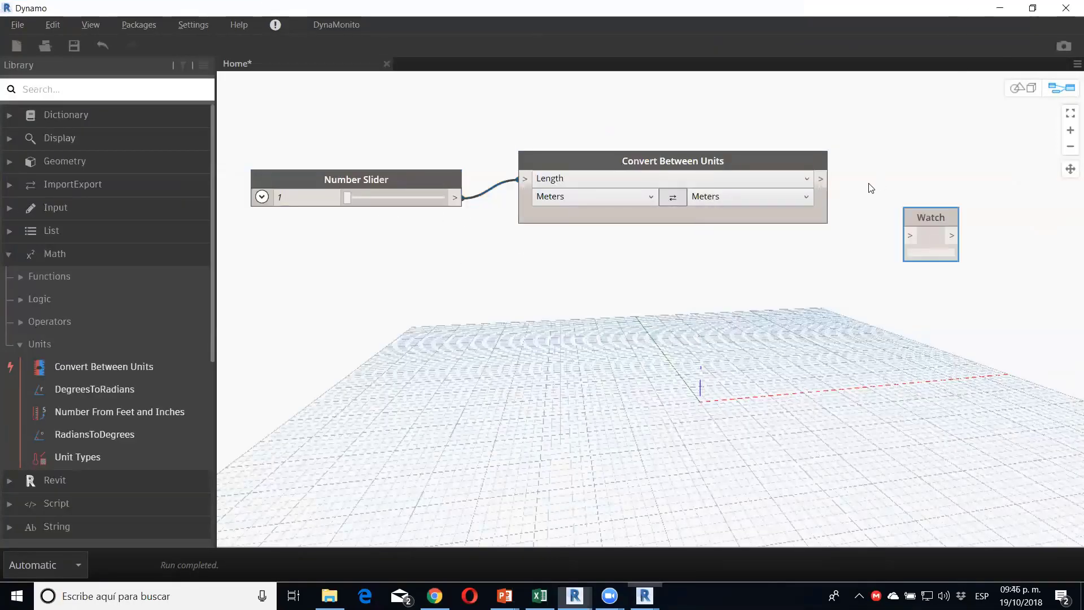
mouse_move(820, 178)
mouse_down()
mouse_move(891, 234)
mouse_move(961, 194)
mouse_up()
click(903, 236)
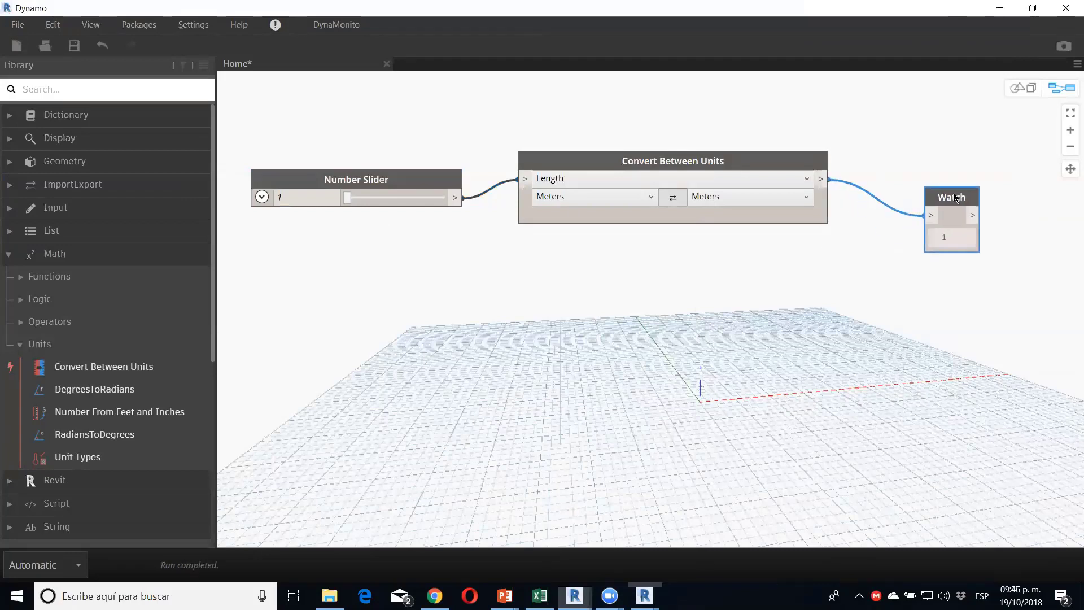
Step: Try target units Centimeters, Millimeters, Inches, Feet and Decimeters on the converter
click(737, 197)
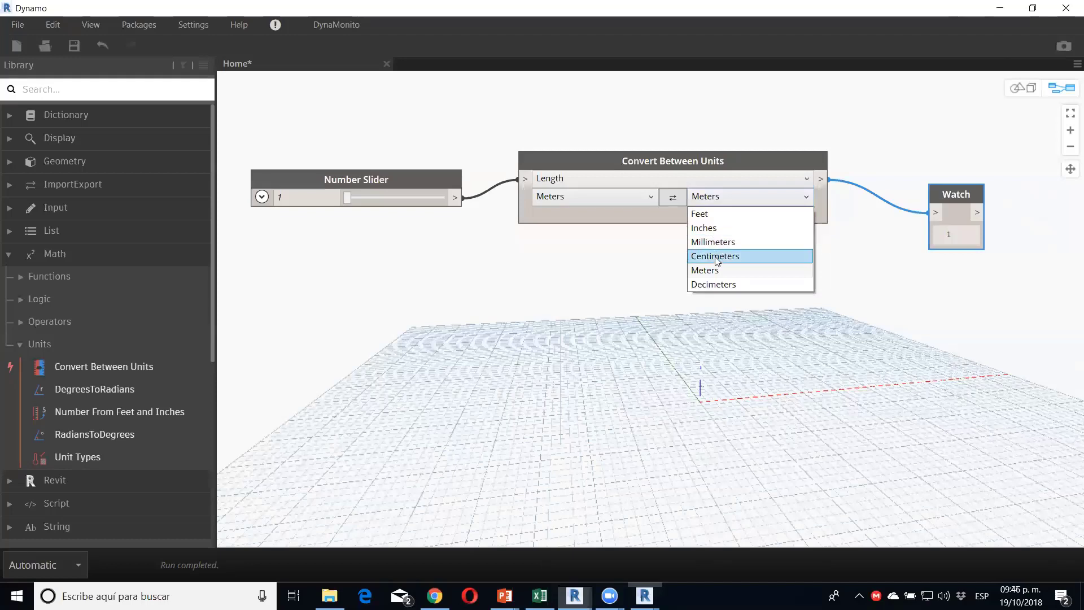
click(710, 255)
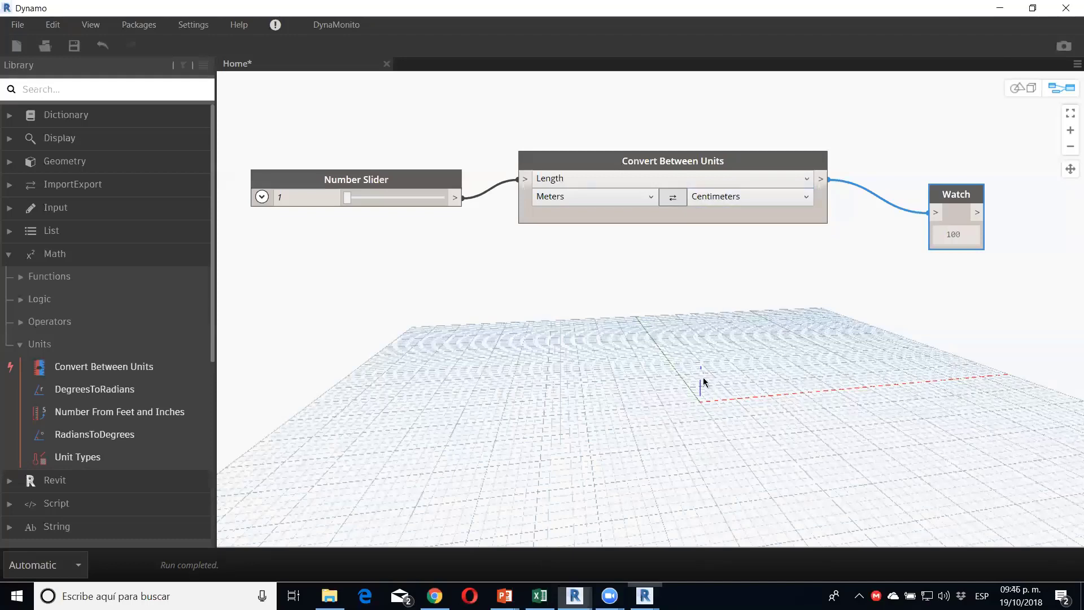
click(713, 201)
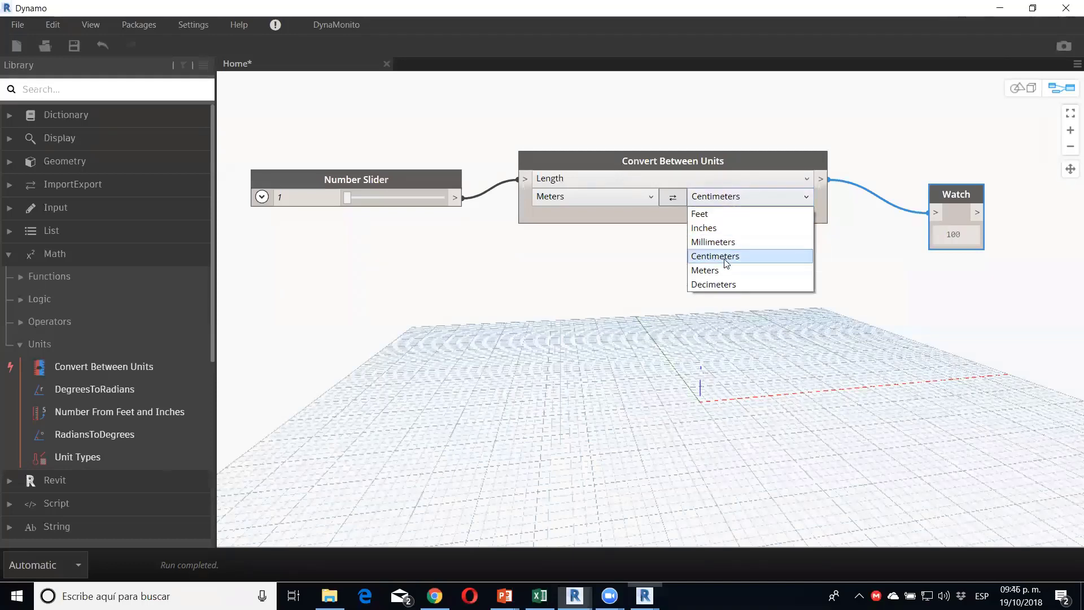
click(727, 242)
click(716, 202)
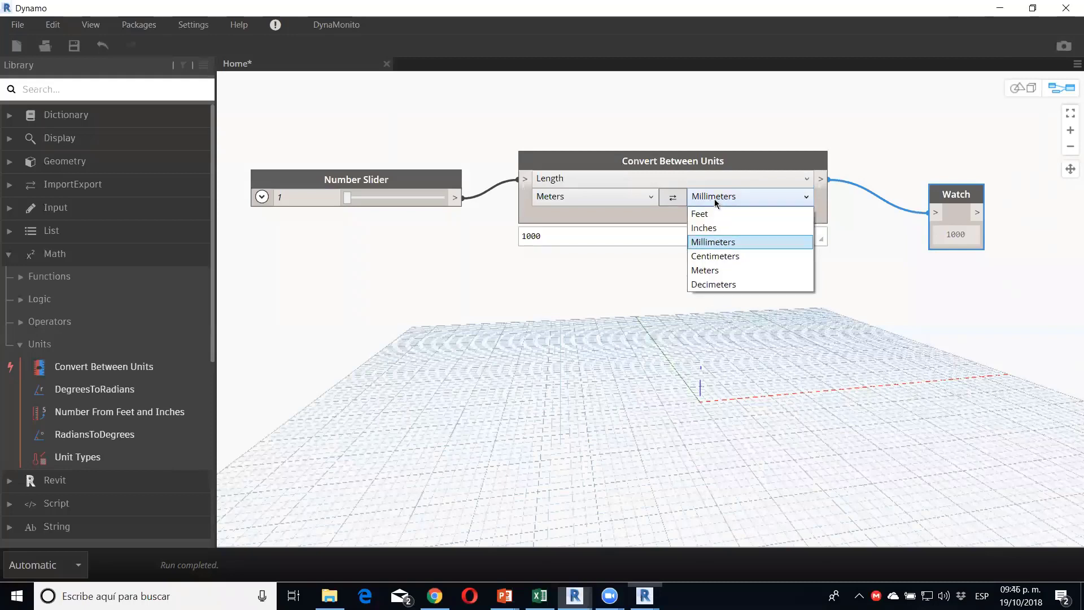
click(707, 227)
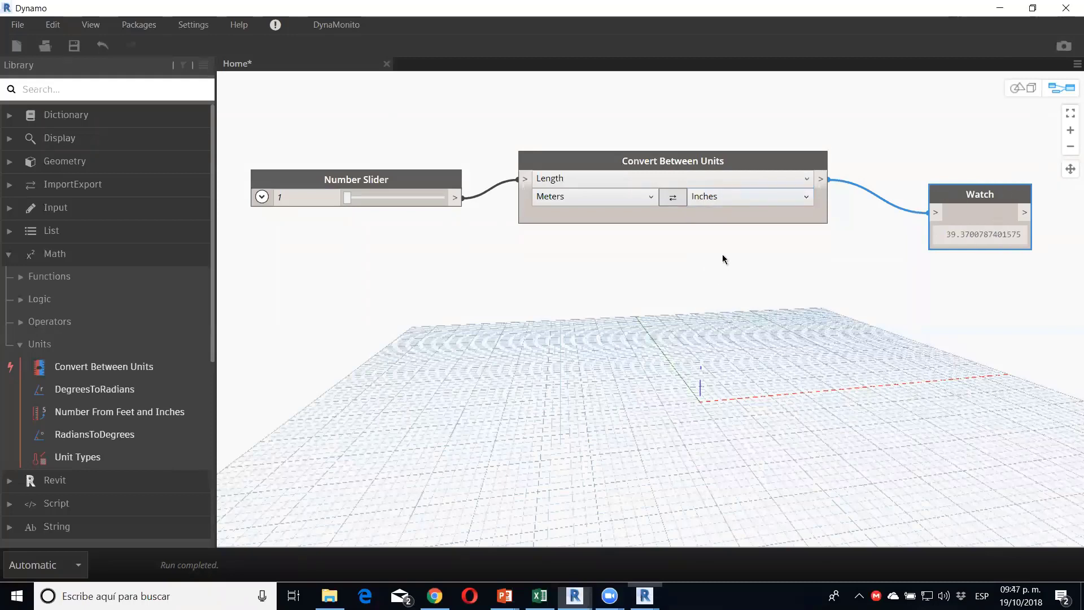
click(727, 202)
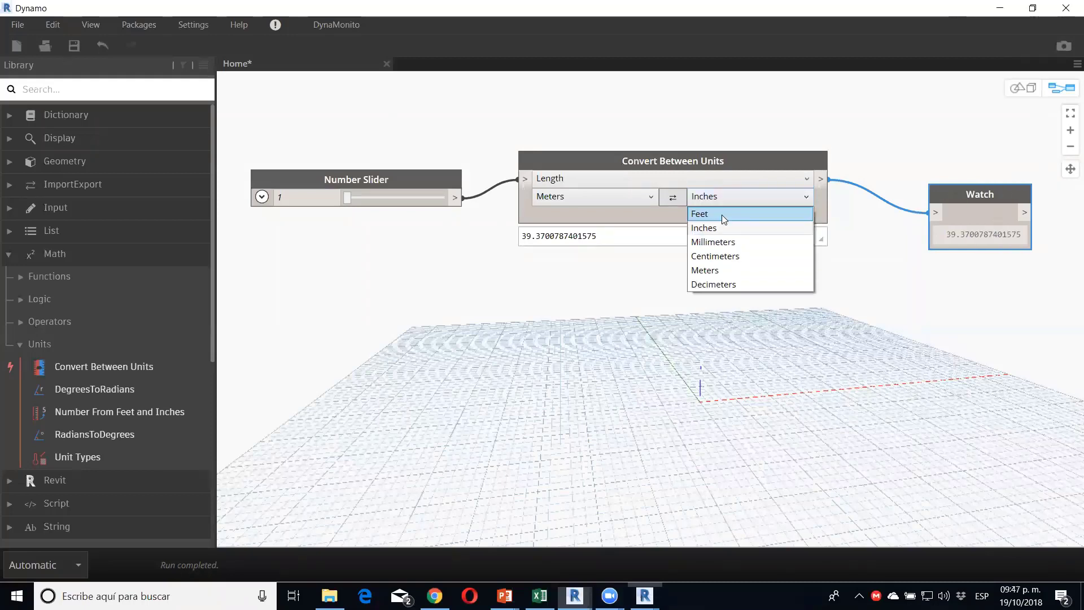
key(Escape)
key(Up)
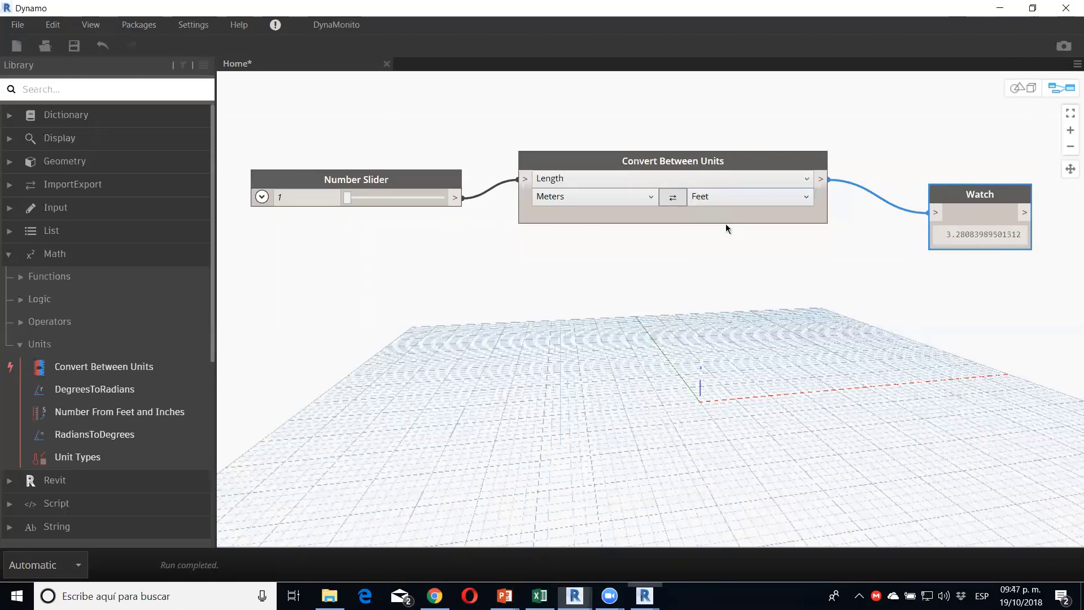
click(718, 202)
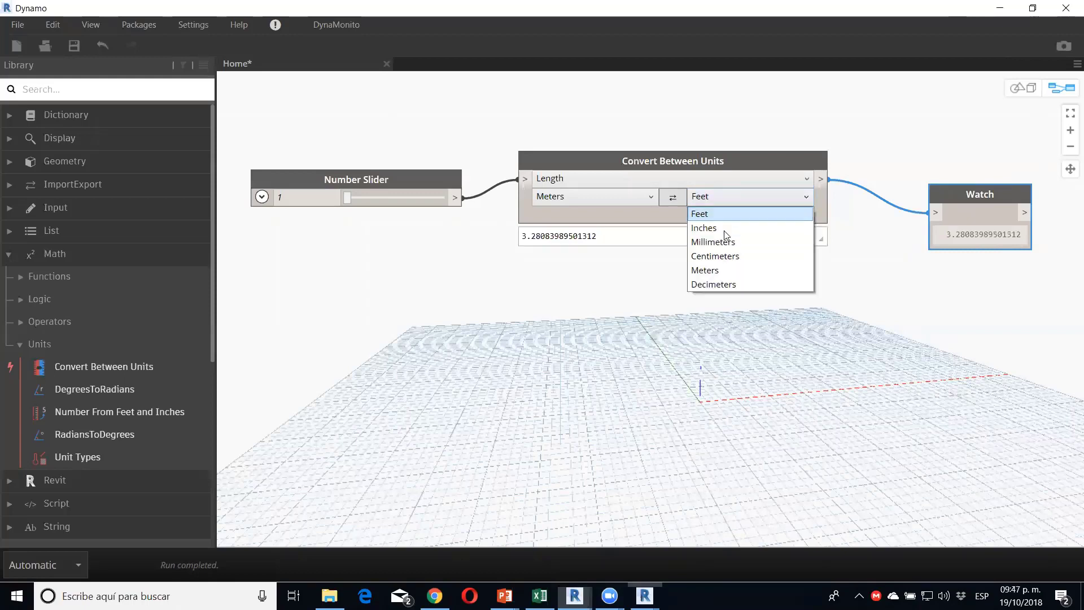
click(721, 283)
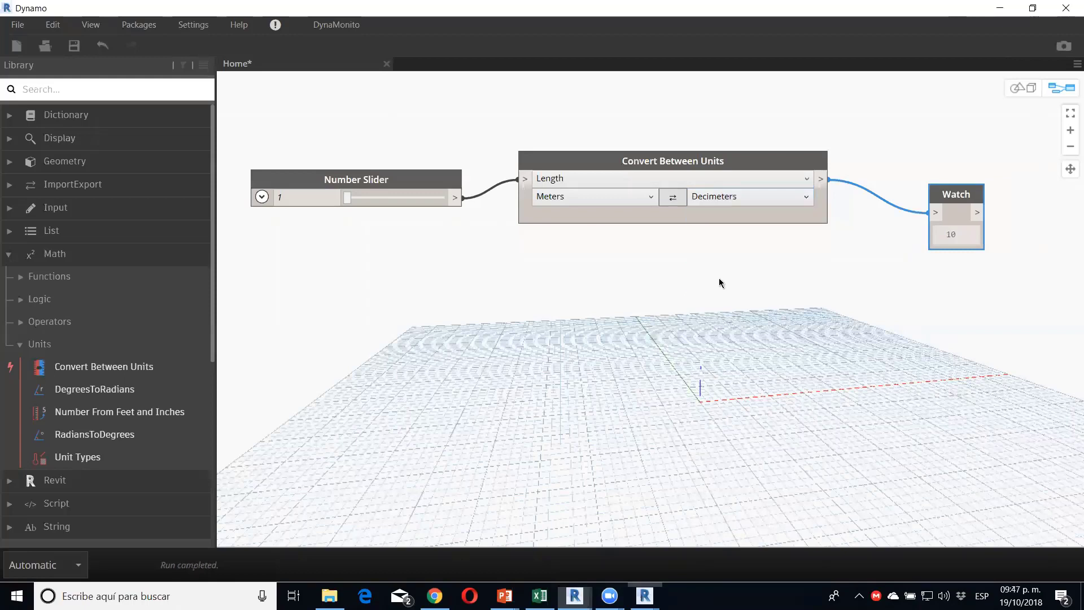
Step: Swap units and set Centimeters to Meters so the Watch reads 0.01, moving the slider
click(666, 199)
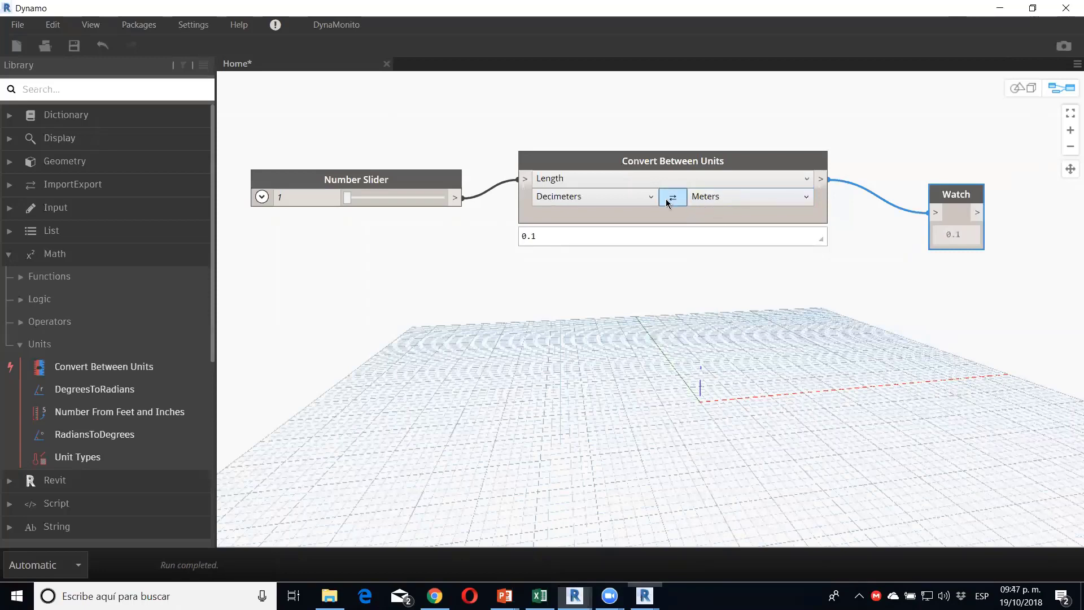
click(635, 198)
click(552, 227)
click(625, 198)
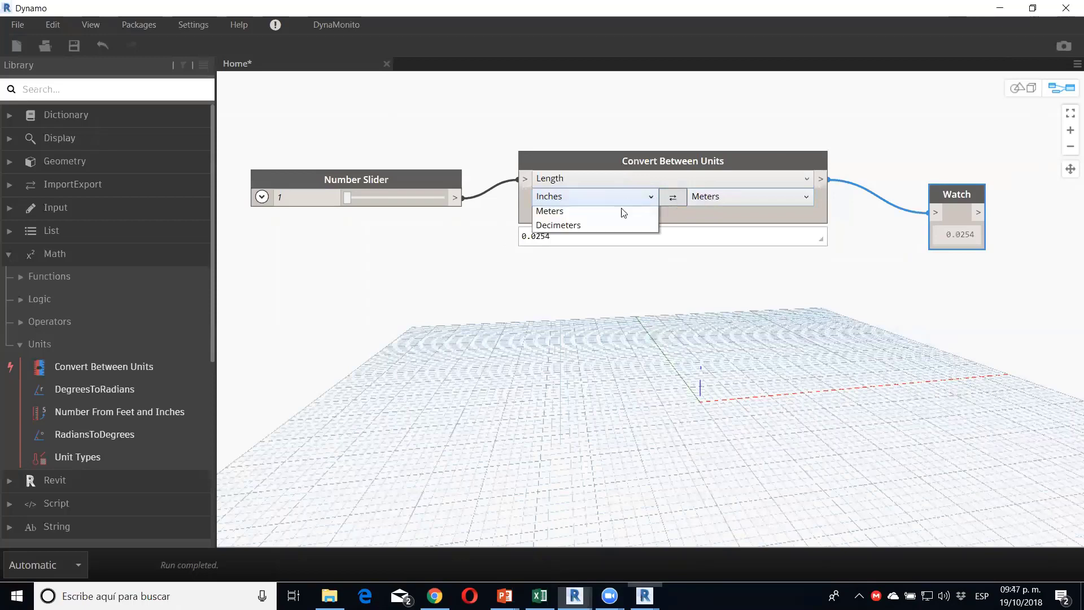
click(610, 254)
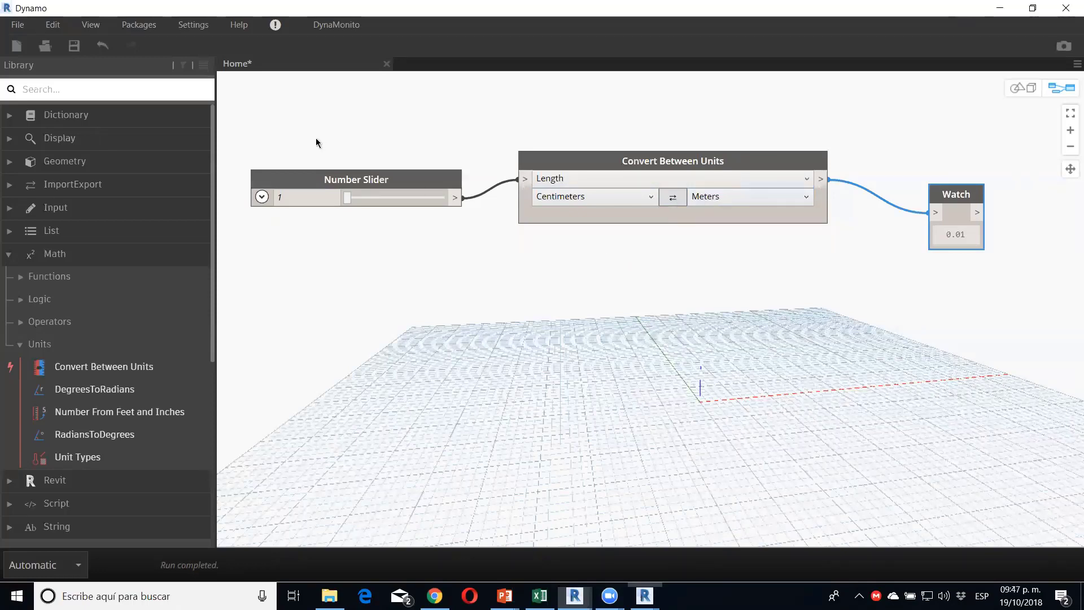
mouse_move(371, 183)
mouse_down()
mouse_move(350, 142)
mouse_move(381, 147)
mouse_move(378, 120)
mouse_up()
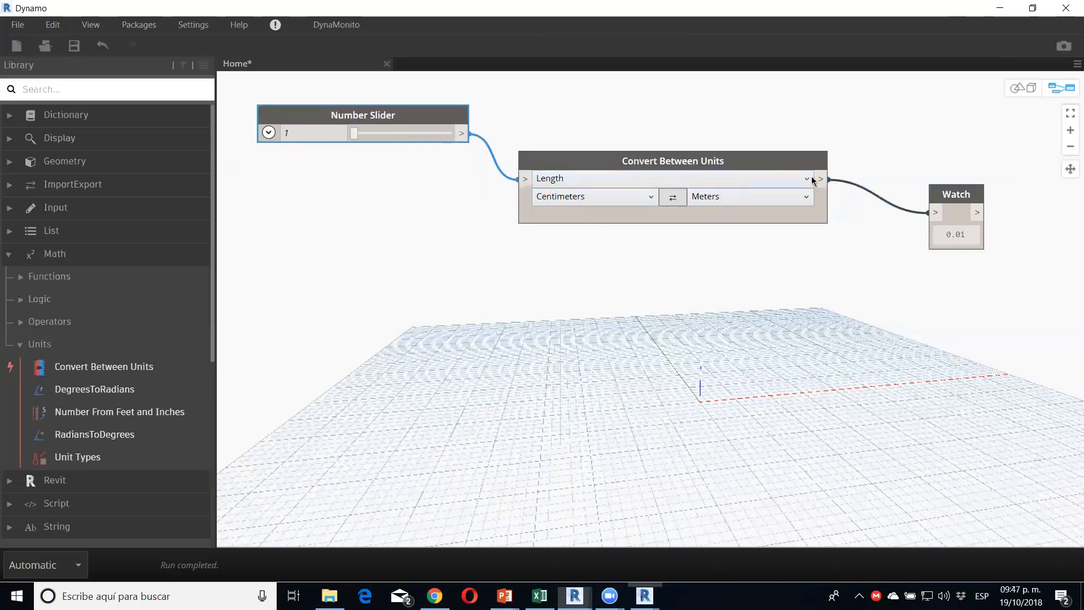
mouse_move(752, 211)
mouse_move(524, 179)
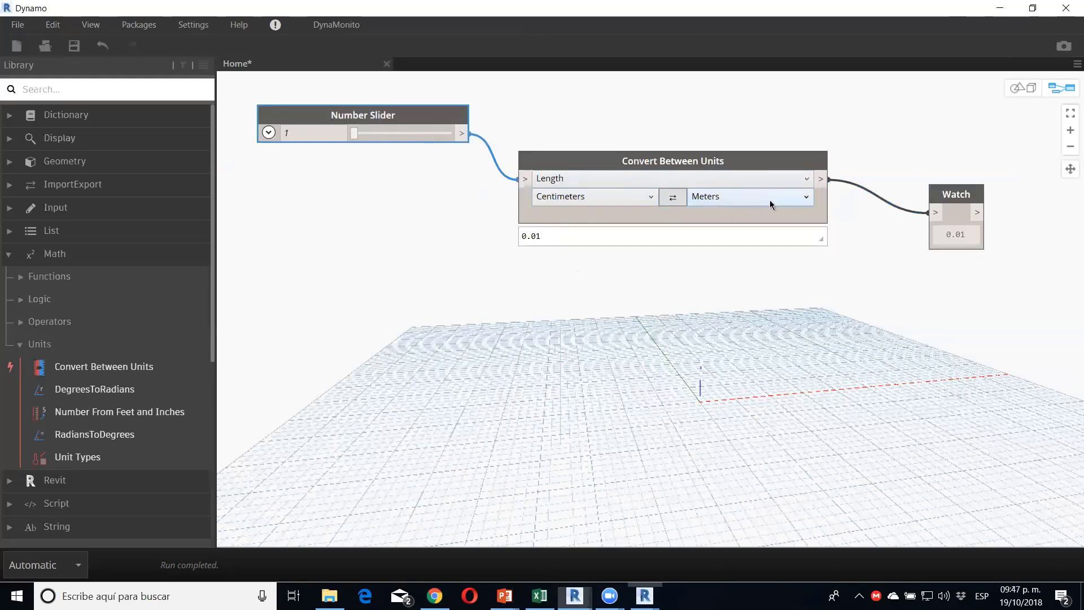
Step: Add a DegreesToRadians node and wire a copied Number Slider into its degrees input
drag(955, 194, 962, 143)
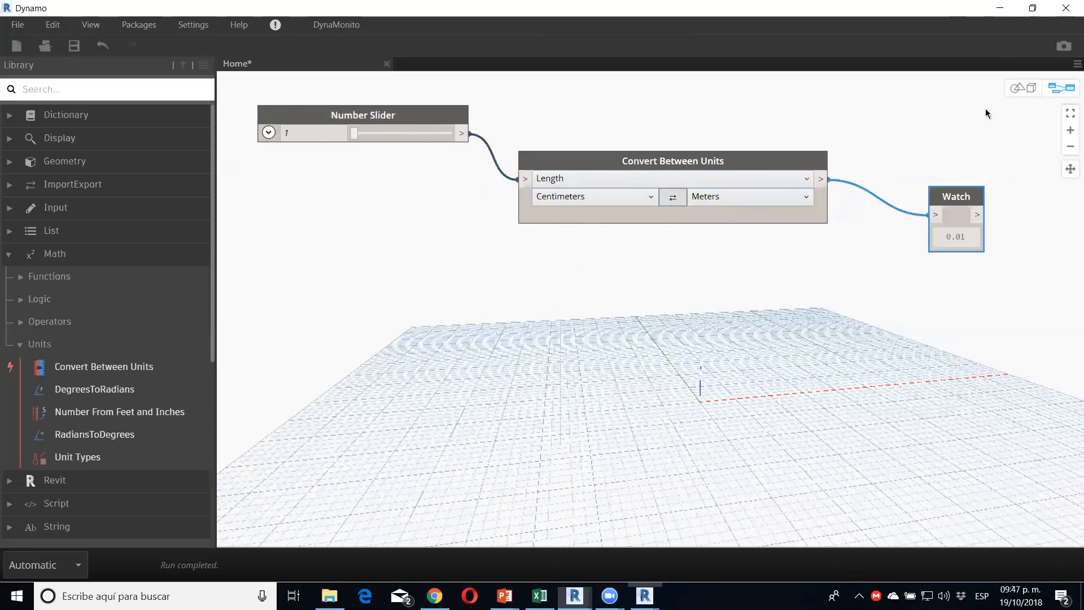
click(105, 399)
drag(638, 283, 561, 305)
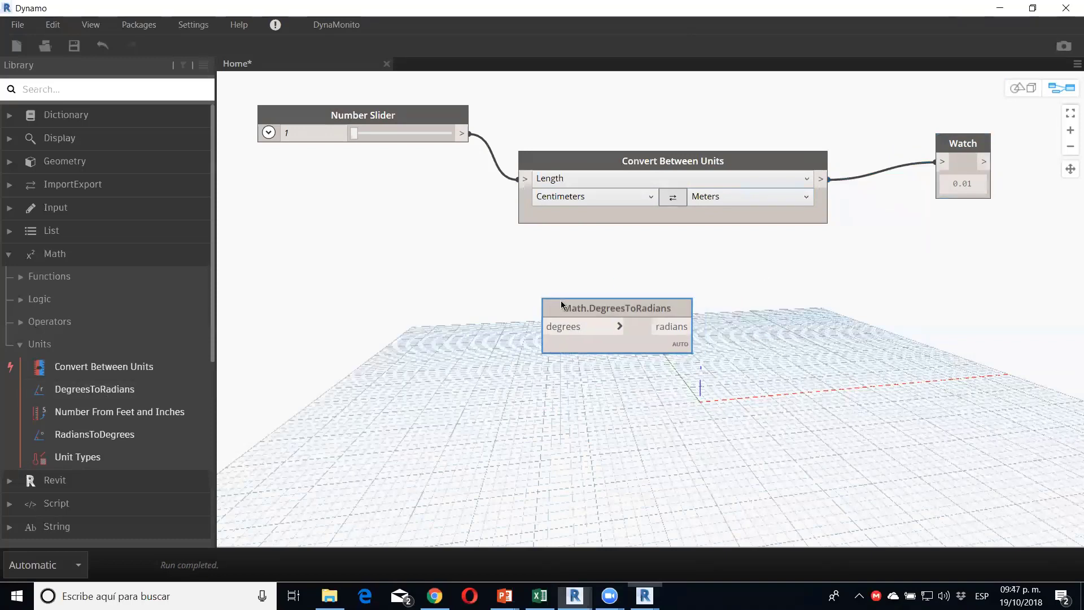
drag(356, 118, 358, 120)
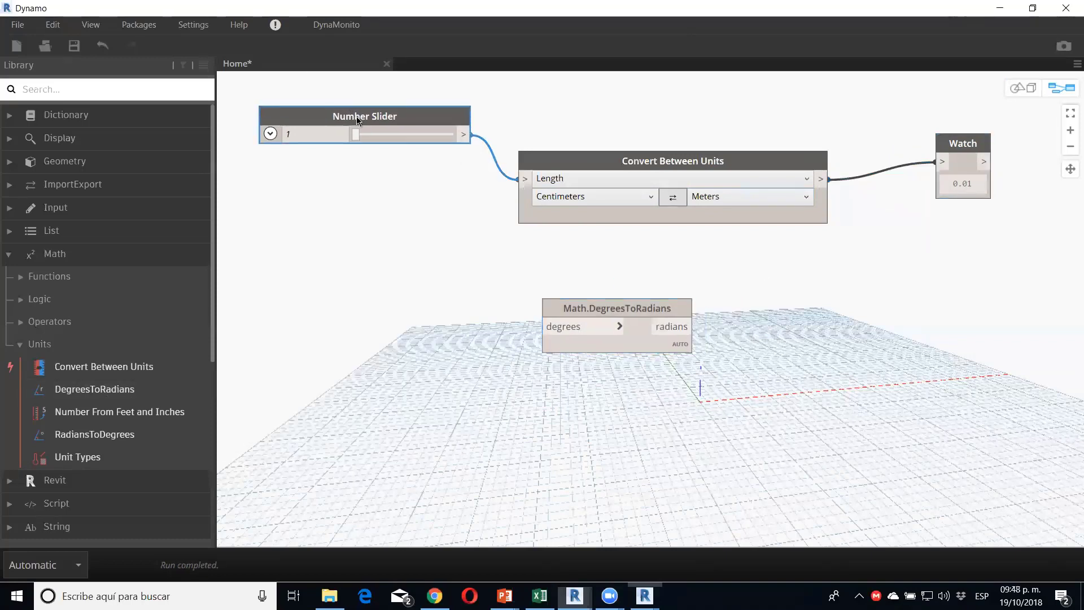
key(ctrl+c)
key(ctrl+v)
drag(574, 145, 351, 312)
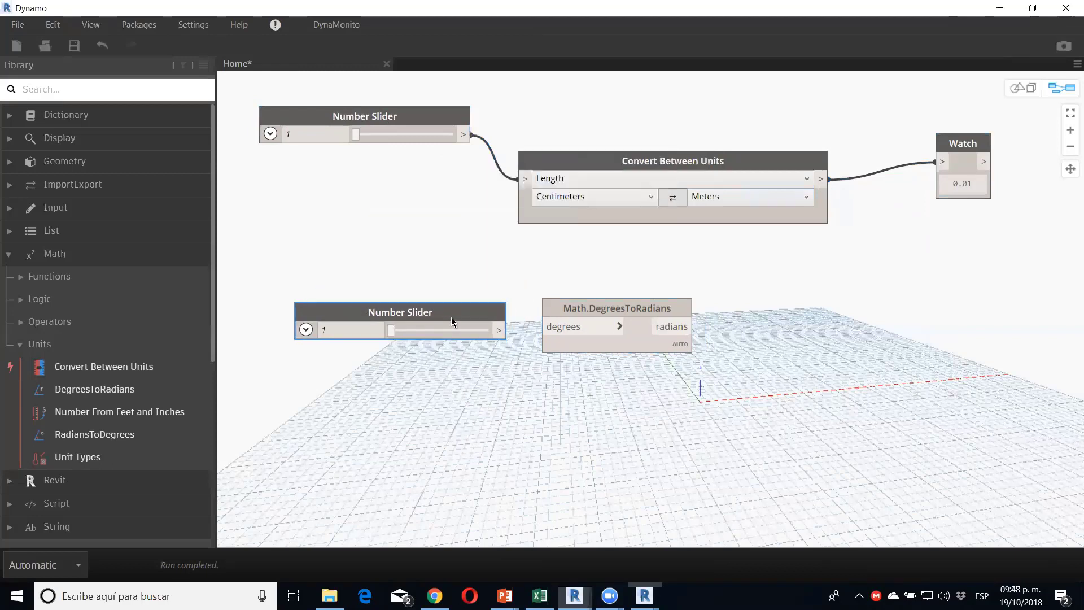
drag(499, 331, 540, 326)
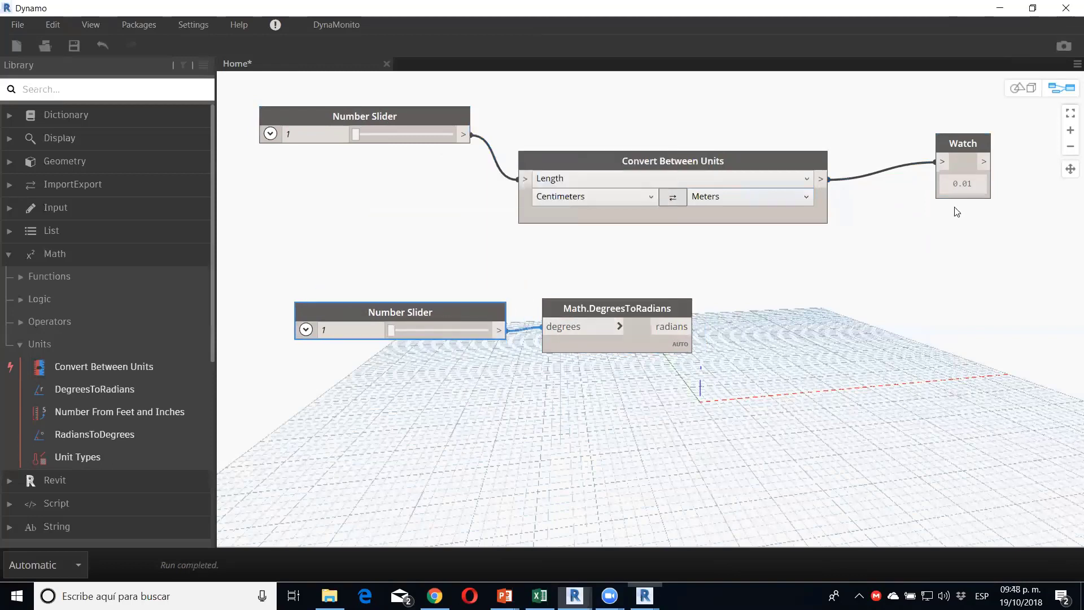
Step: Wire radians into a pasted Watch and set the slider to 90, giving 1.5707963267949
click(952, 153)
key(ctrl+c)
key(ctrl+v)
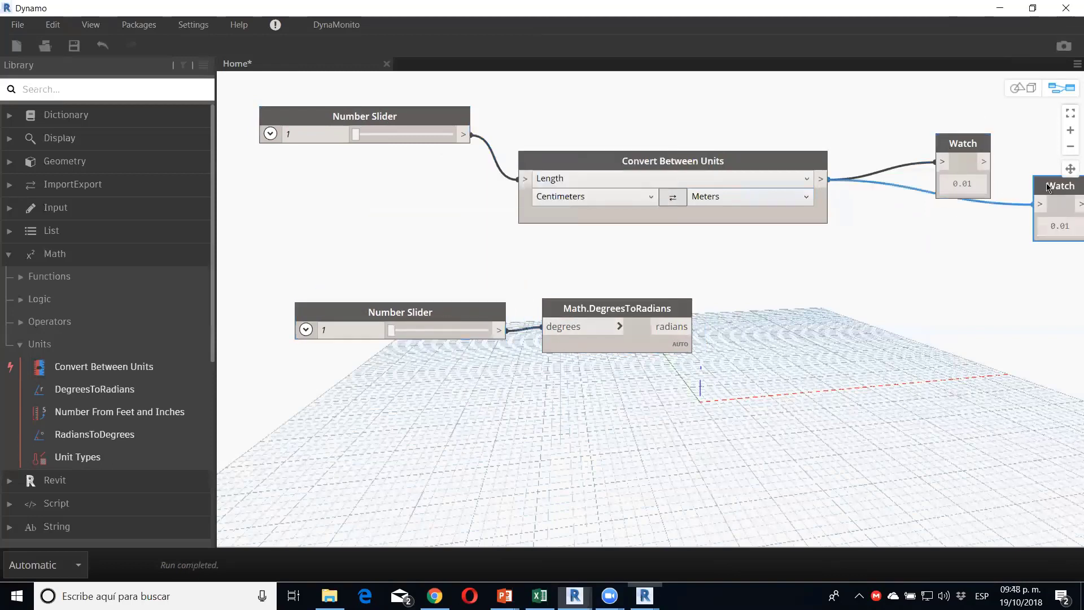
mouse_move(1061, 186)
mouse_down()
mouse_move(822, 242)
mouse_move(857, 307)
mouse_up()
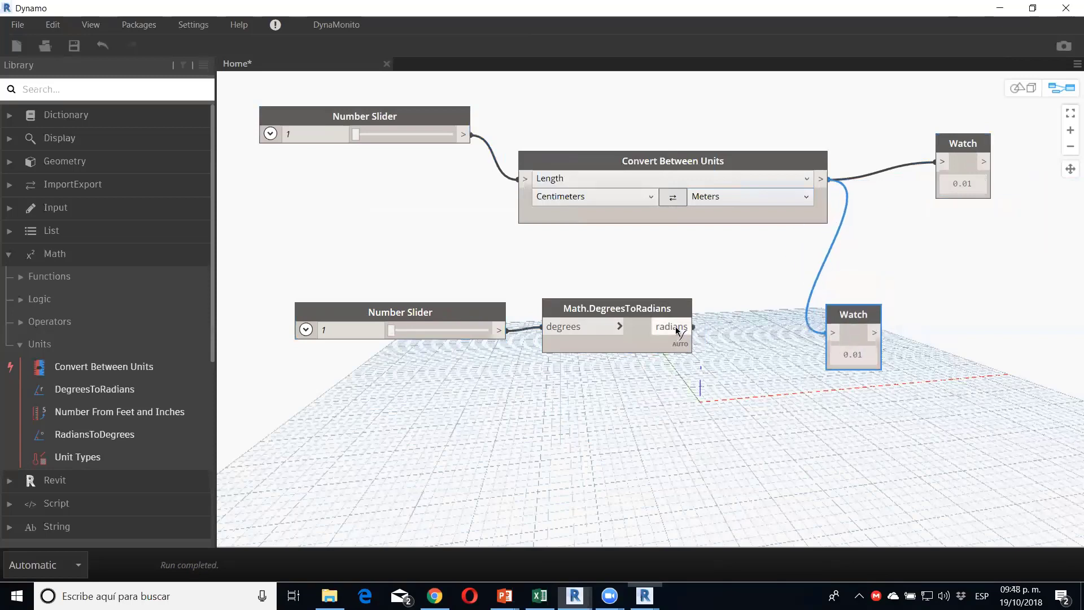
drag(693, 327, 841, 309)
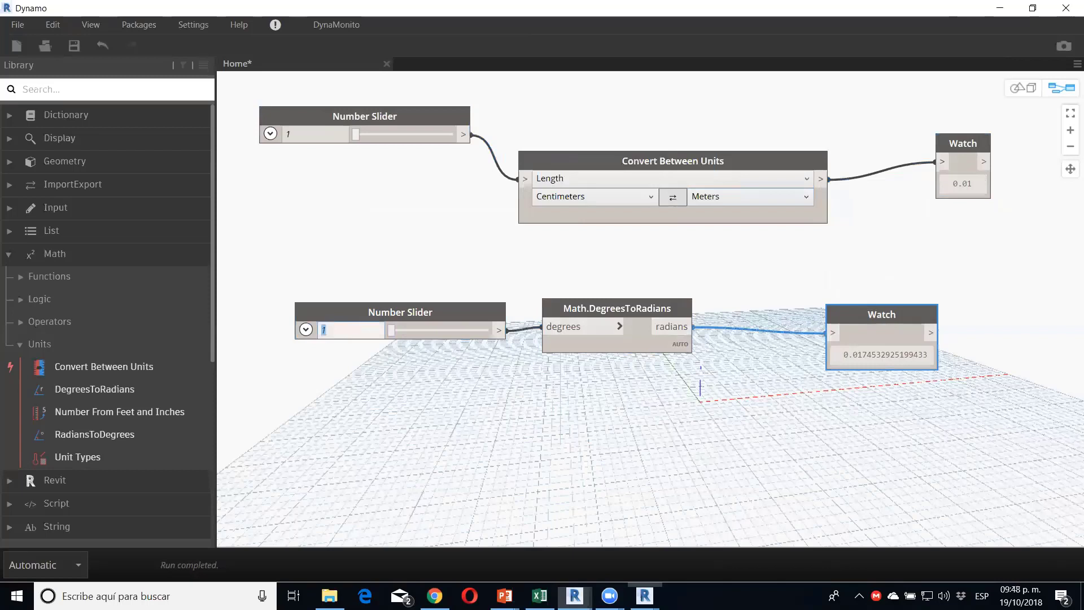
text(90)
key(Return)
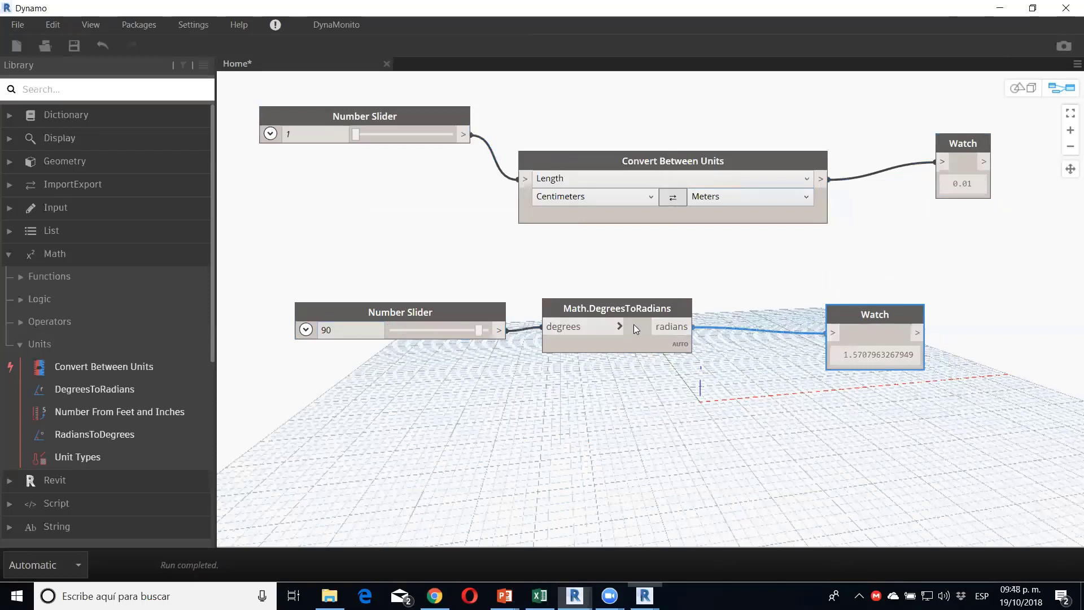
drag(612, 303, 656, 289)
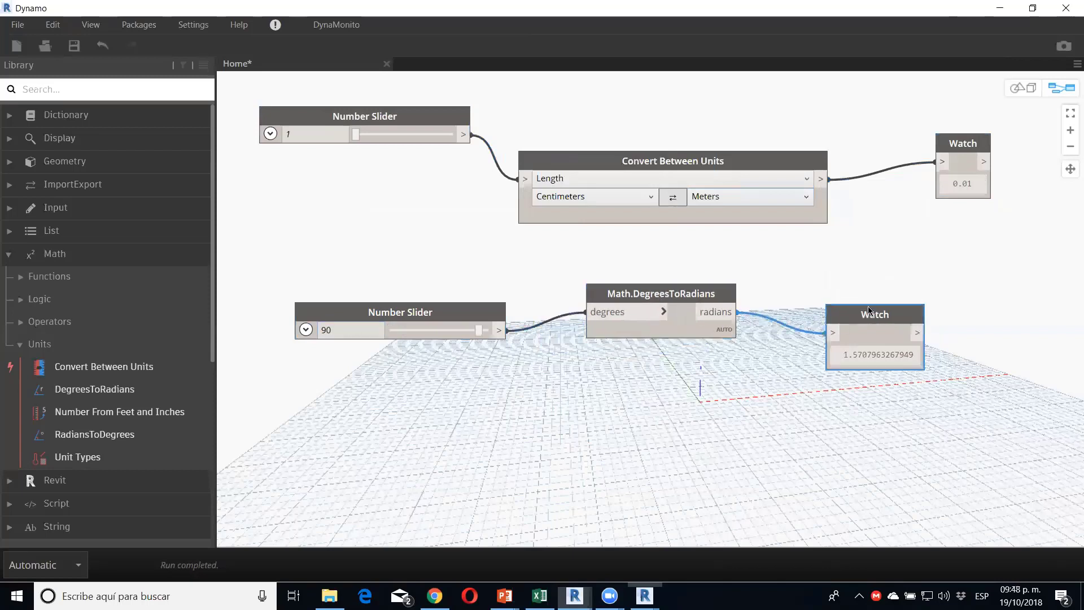
drag(864, 314, 869, 285)
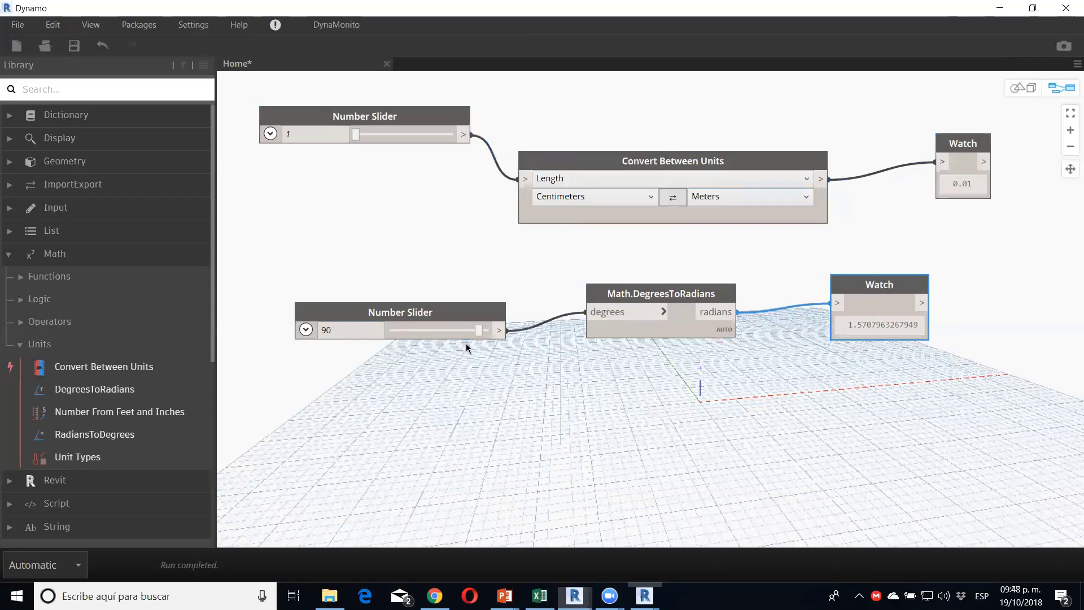
Step: Add a Number From Feet and Inches node with its number output wired to a duplicated Watch
click(97, 409)
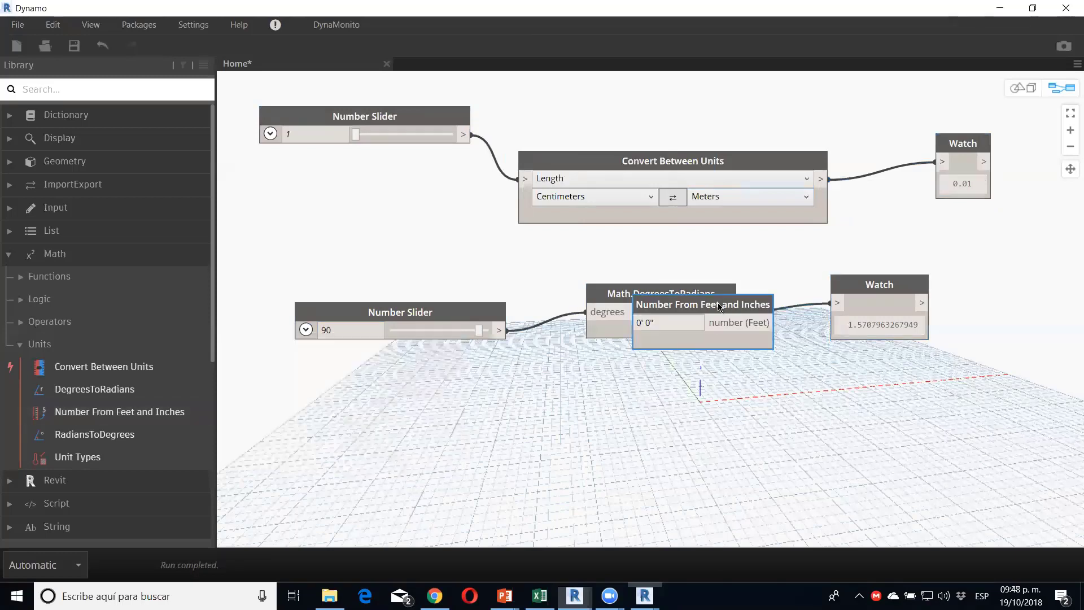
mouse_move(704, 307)
mouse_down()
mouse_move(603, 406)
mouse_move(614, 392)
mouse_up()
click(568, 418)
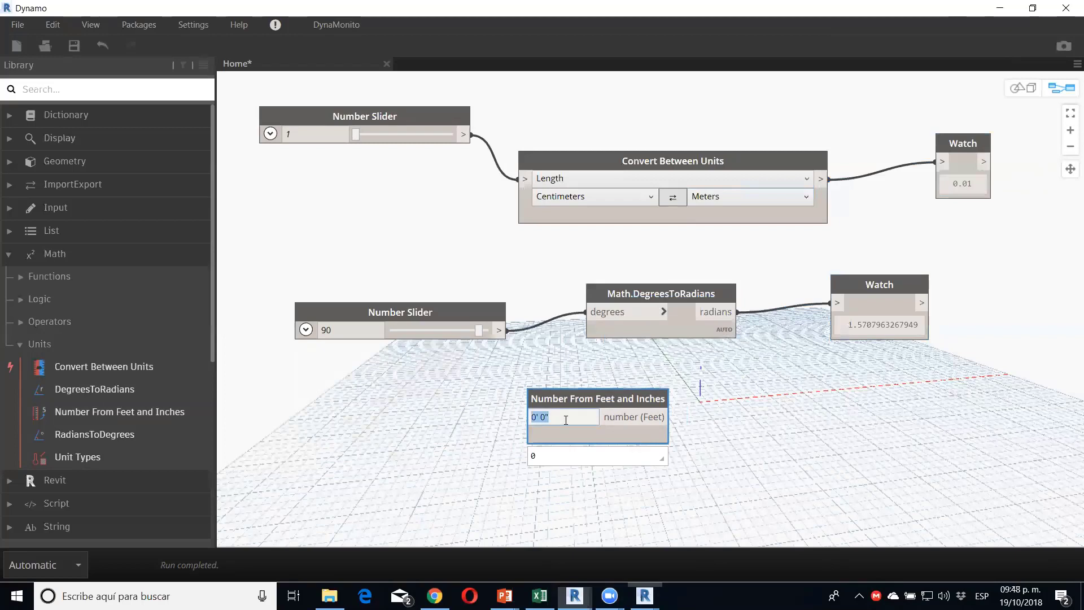
click(855, 293)
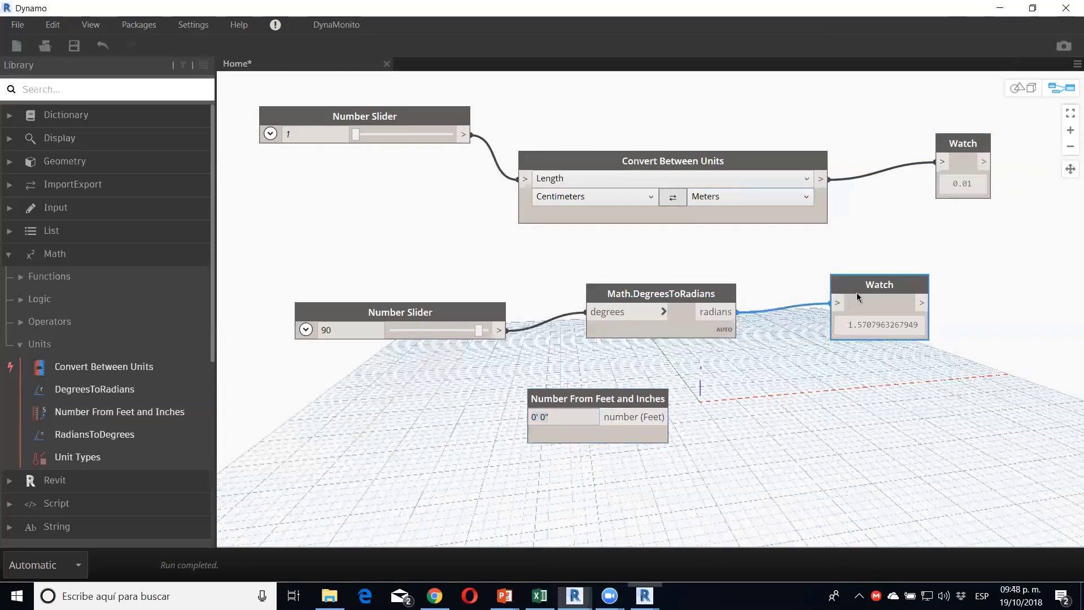
key(ctrl+c)
key(ctrl+v)
drag(953, 312, 787, 424)
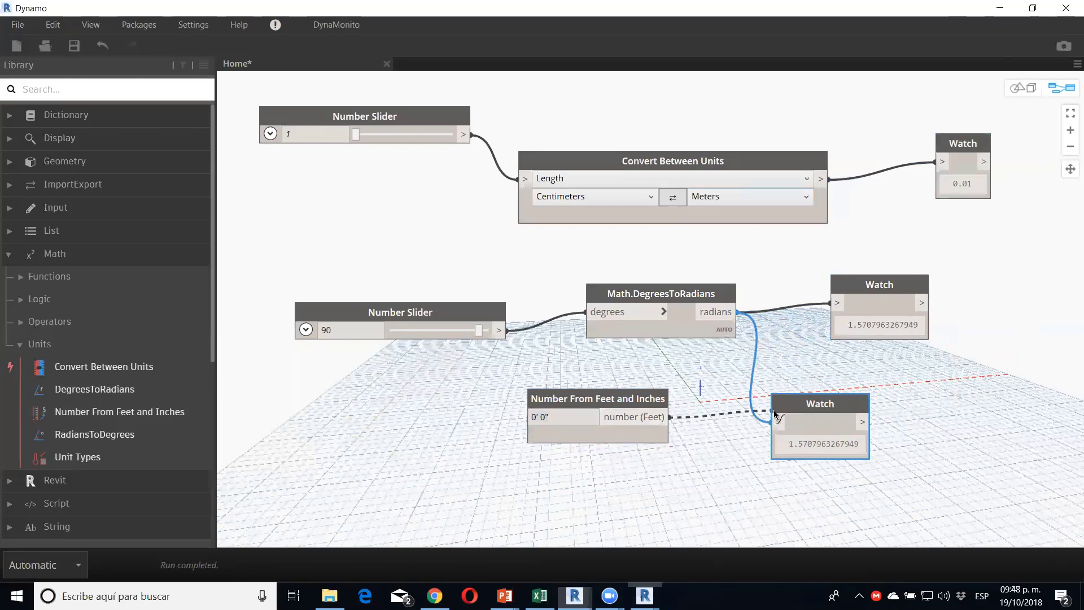
mouse_move(667, 416)
mouse_down()
mouse_move(778, 421)
mouse_move(777, 382)
mouse_up()
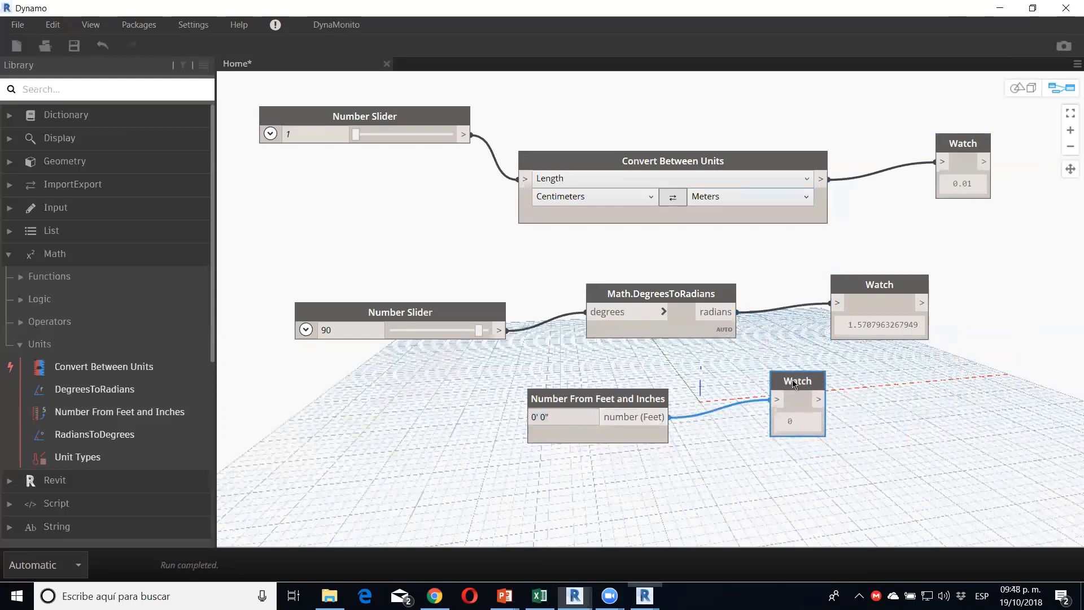
Step: Set the feet value to 90 (after trying 60) so the Watch reads 90
drag(548, 417, 534, 417)
mouse_move(597, 398)
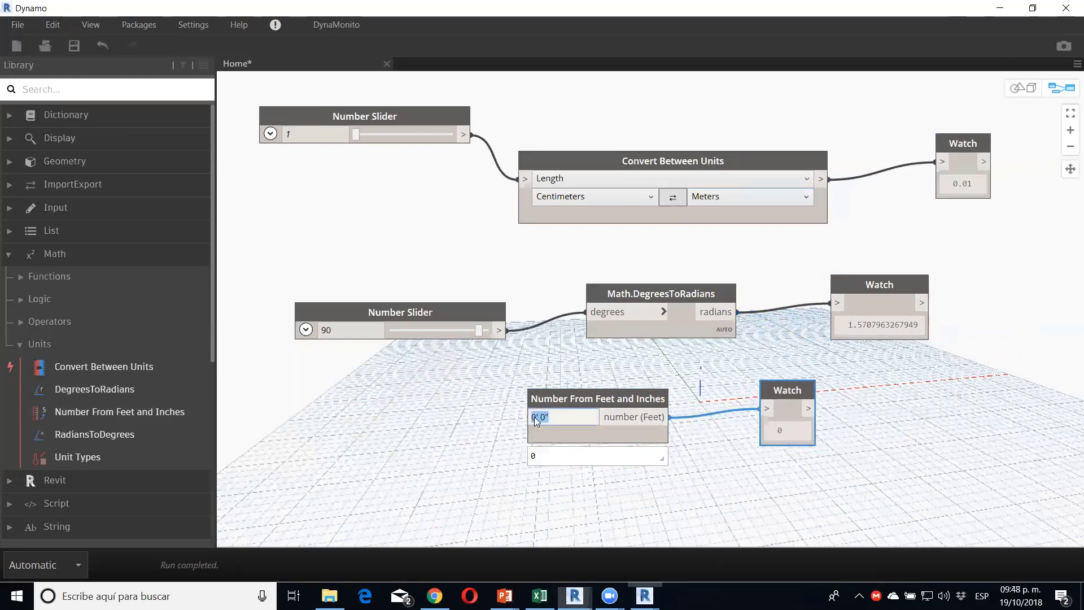
text(60)
click(459, 427)
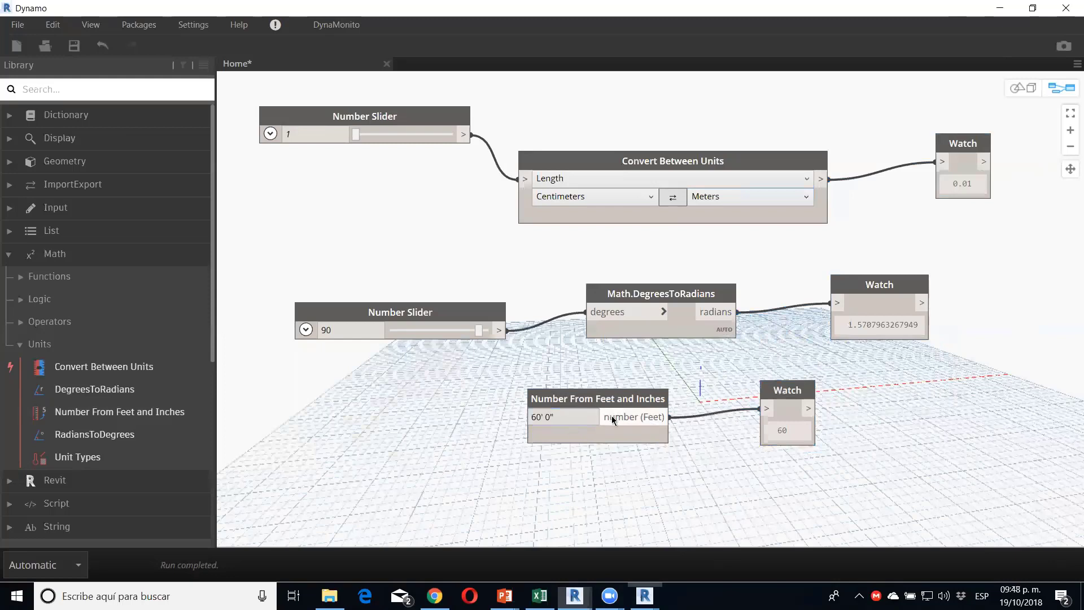
click(565, 418)
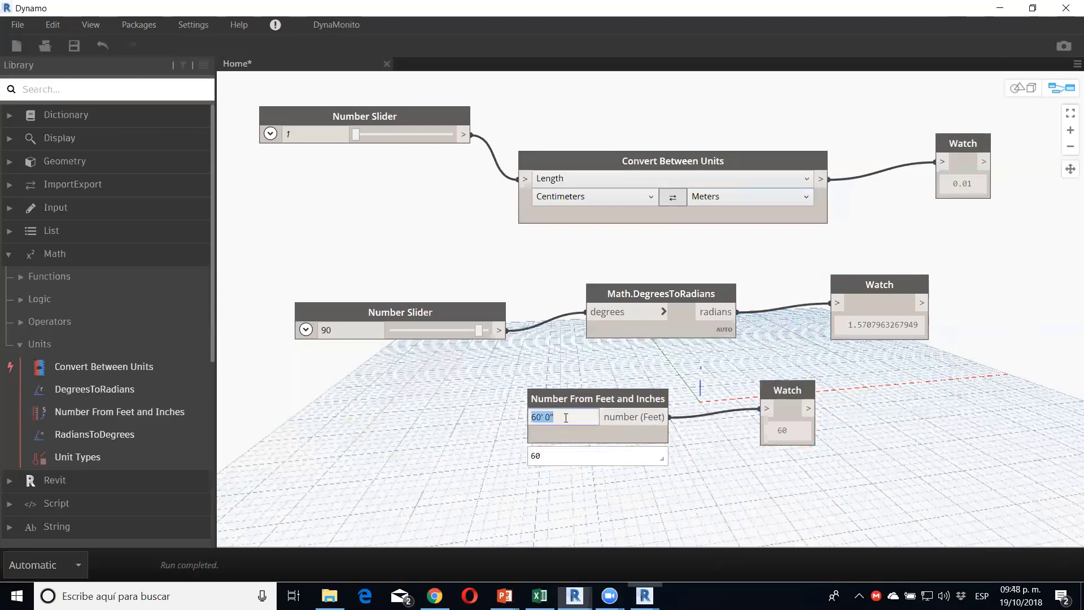
text(90)
key(Return)
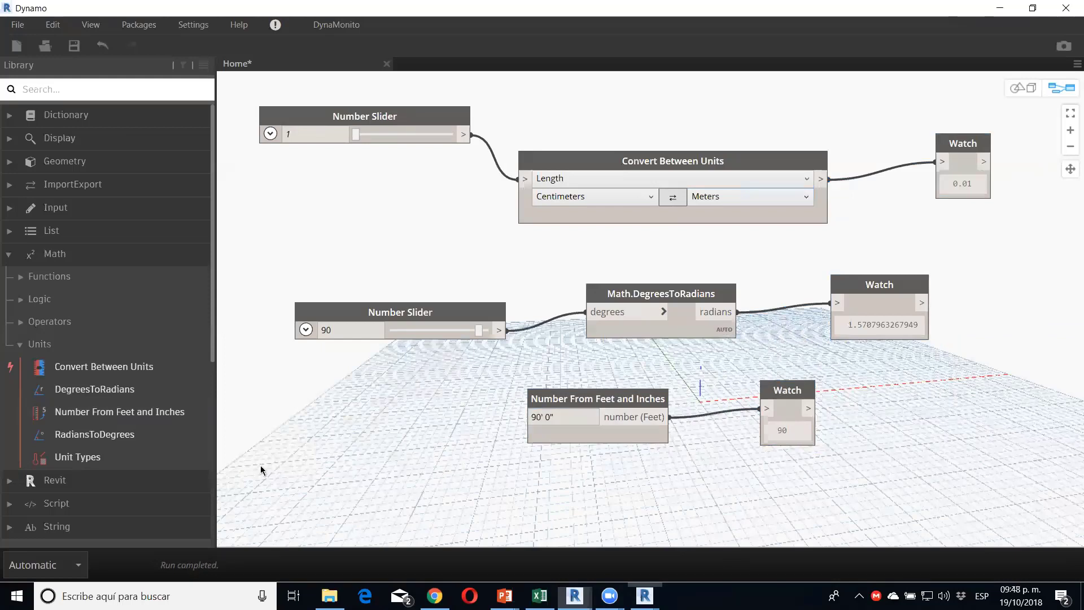
Step: Add a Unit Types node set to Area and wire it to a pasted Watch
click(82, 455)
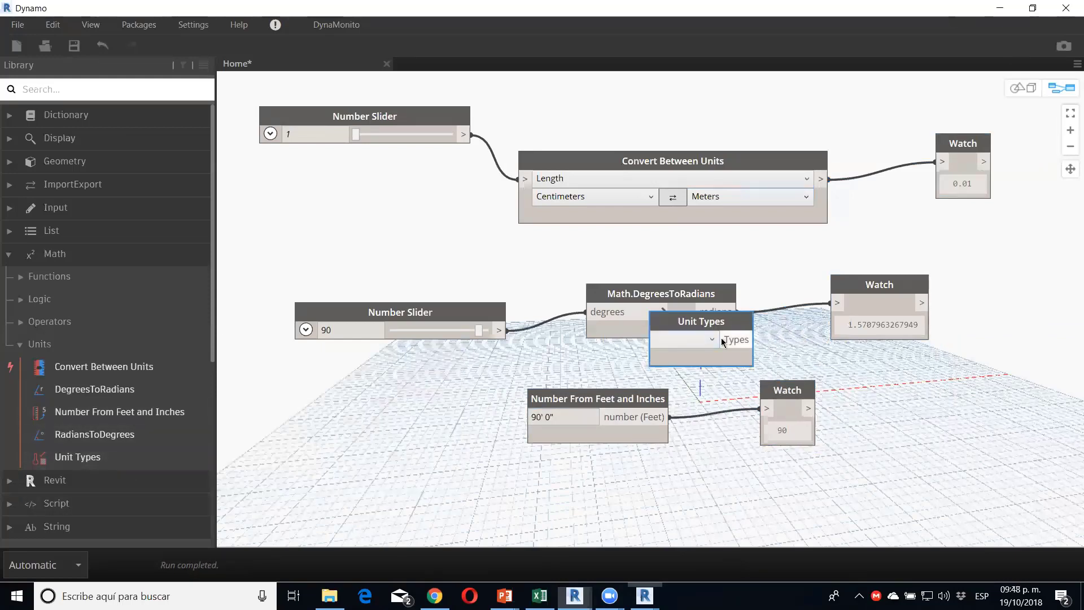
drag(708, 324, 319, 451)
middle_drag(489, 373, 595, 179)
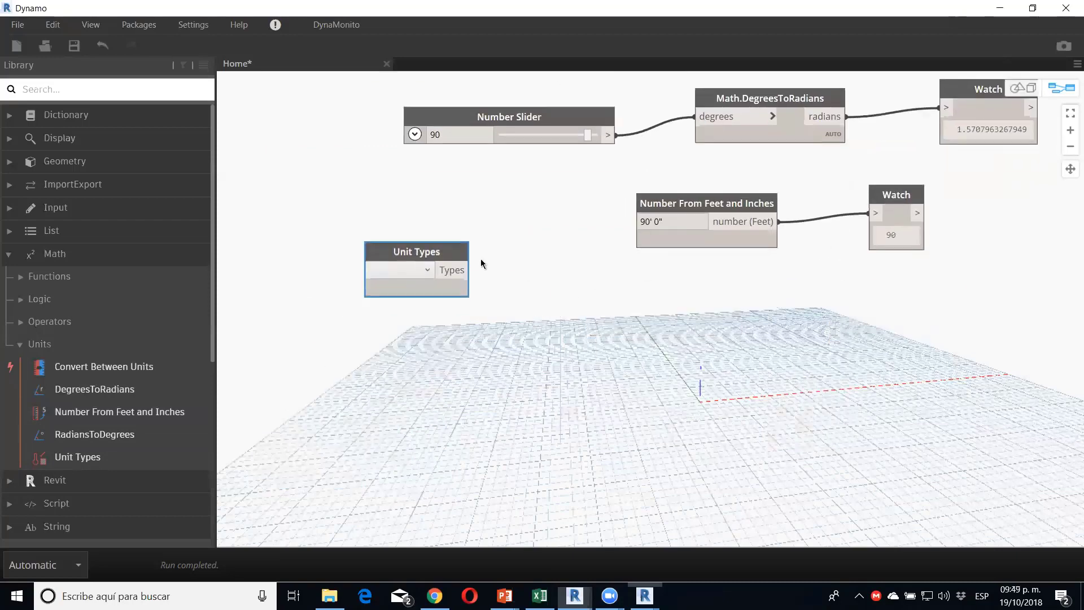
drag(408, 256, 414, 316)
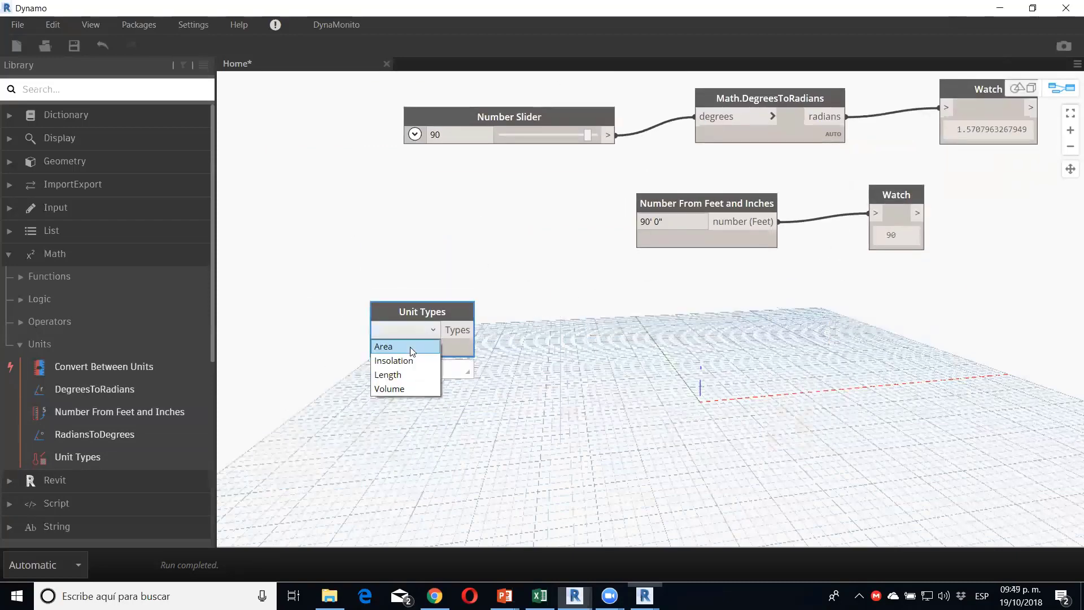
click(404, 347)
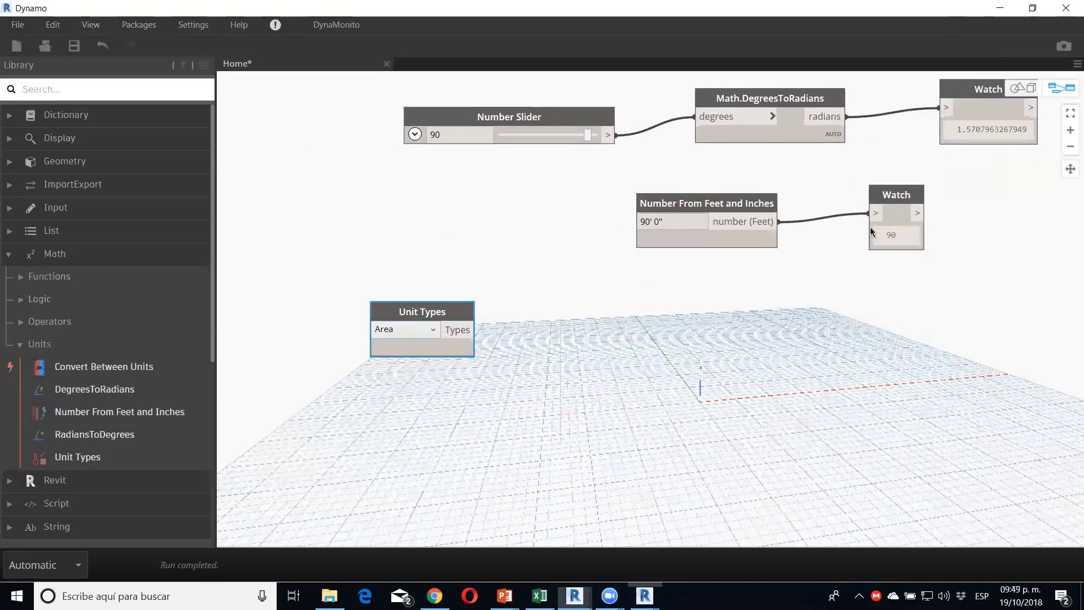
click(892, 212)
key(ctrl+v)
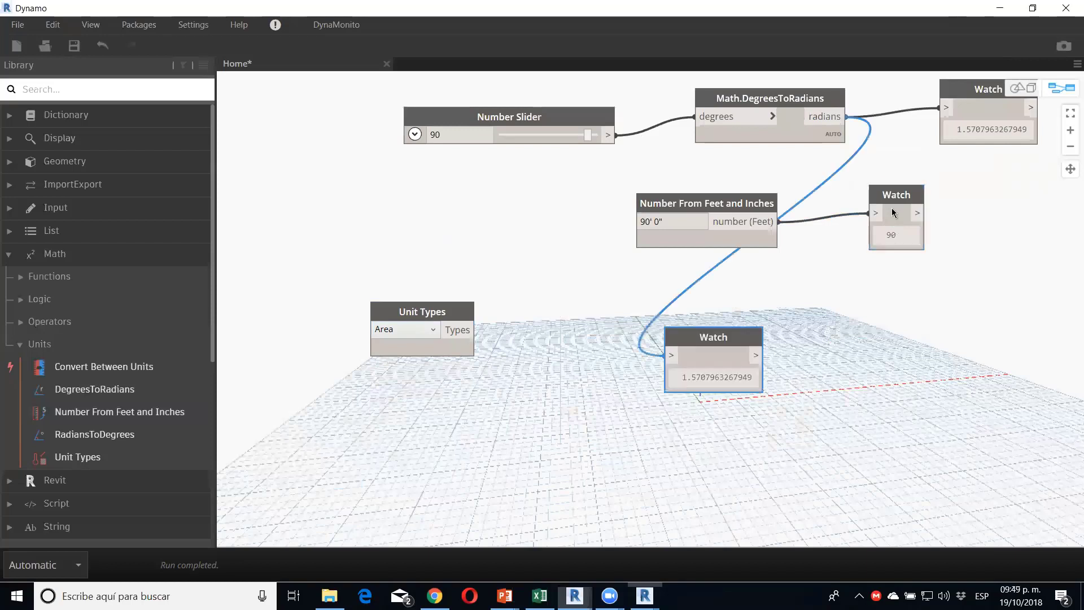
mouse_move(473, 329)
mouse_down()
mouse_move(670, 354)
mouse_move(563, 319)
mouse_up()
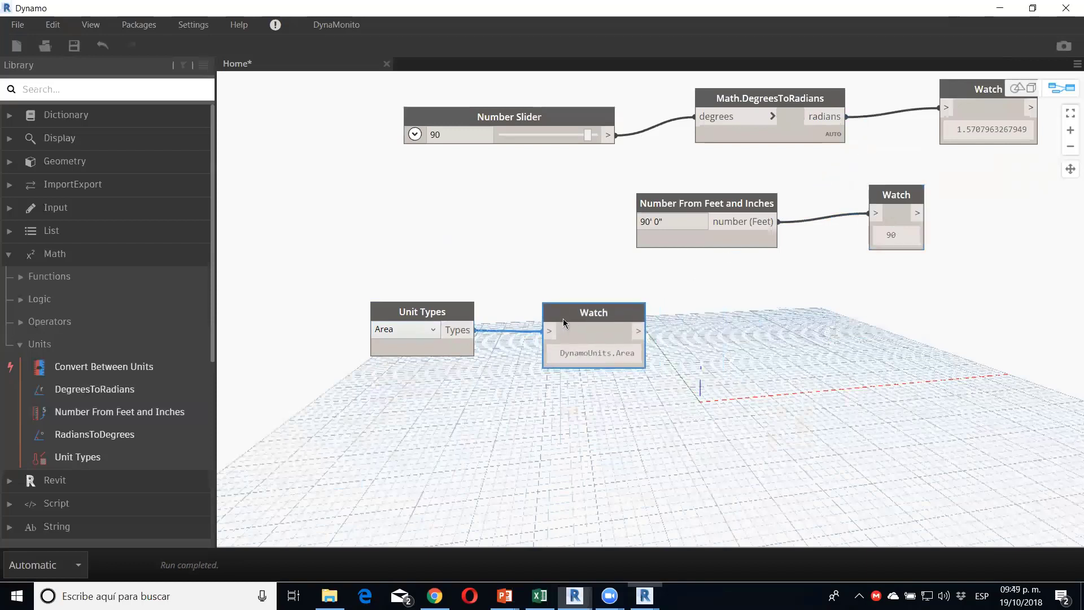
Step: Duplicate the Unit Types node and its Watch, wiring the copies together
drag(455, 368, 408, 340)
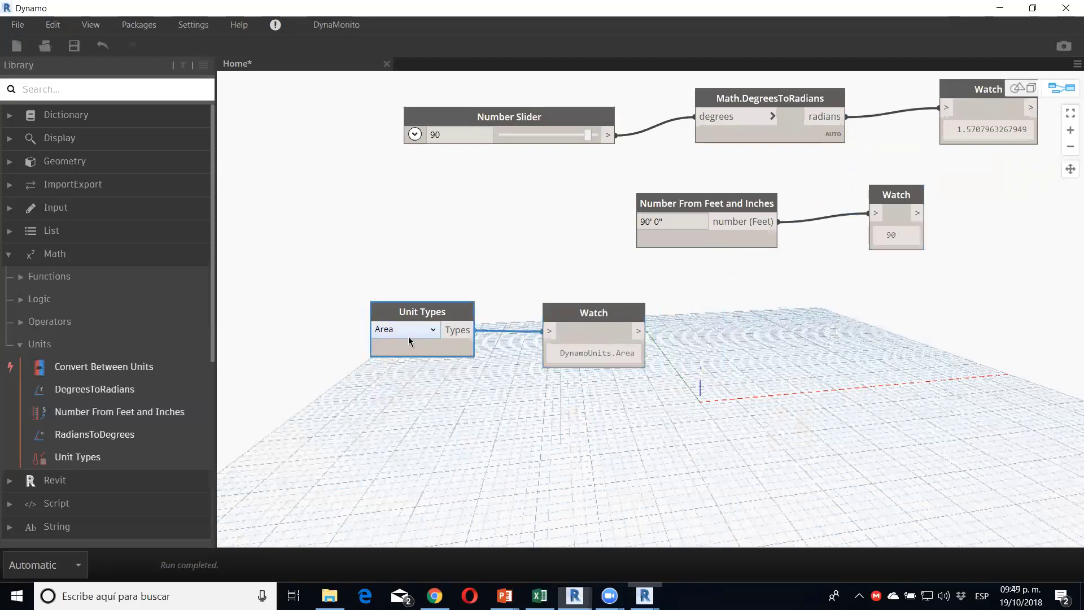
key(ctrl+c)
key(ctrl+v)
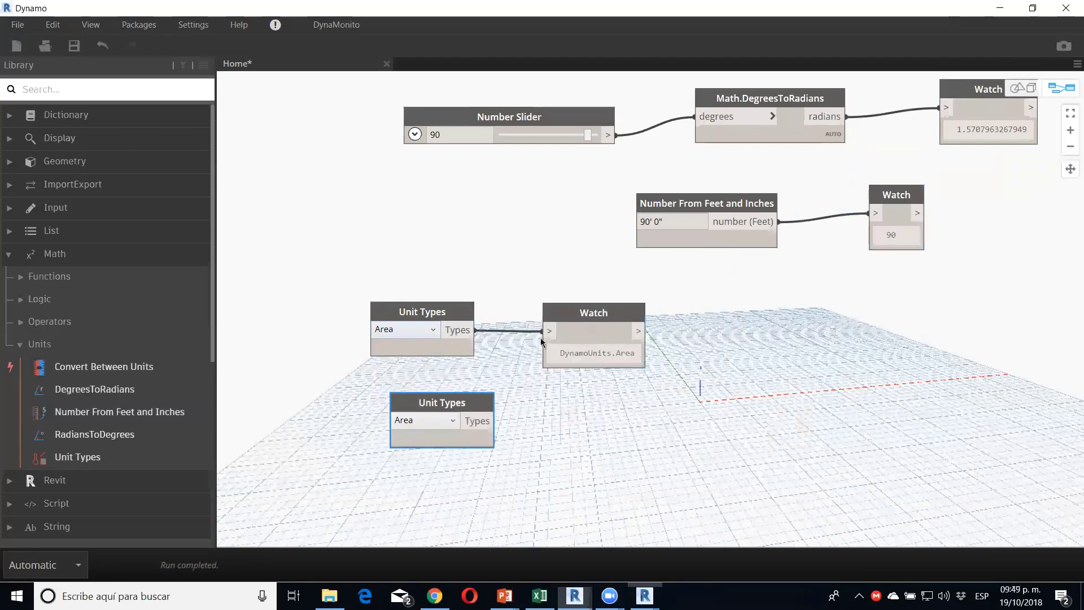
click(578, 316)
key(ctrl+c)
key(ctrl+v)
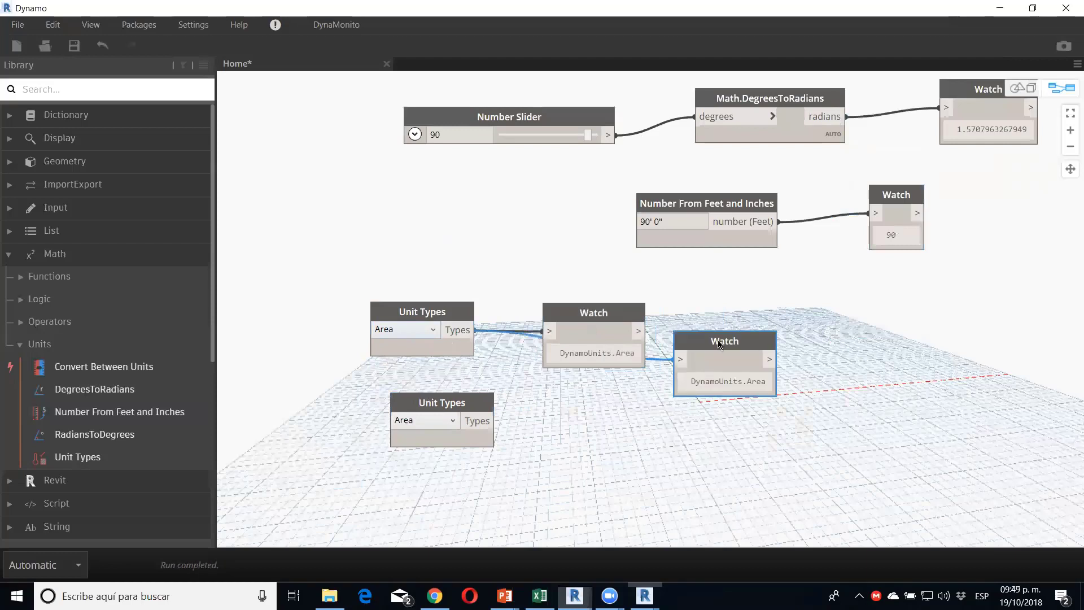
drag(722, 338, 615, 397)
drag(480, 420, 571, 416)
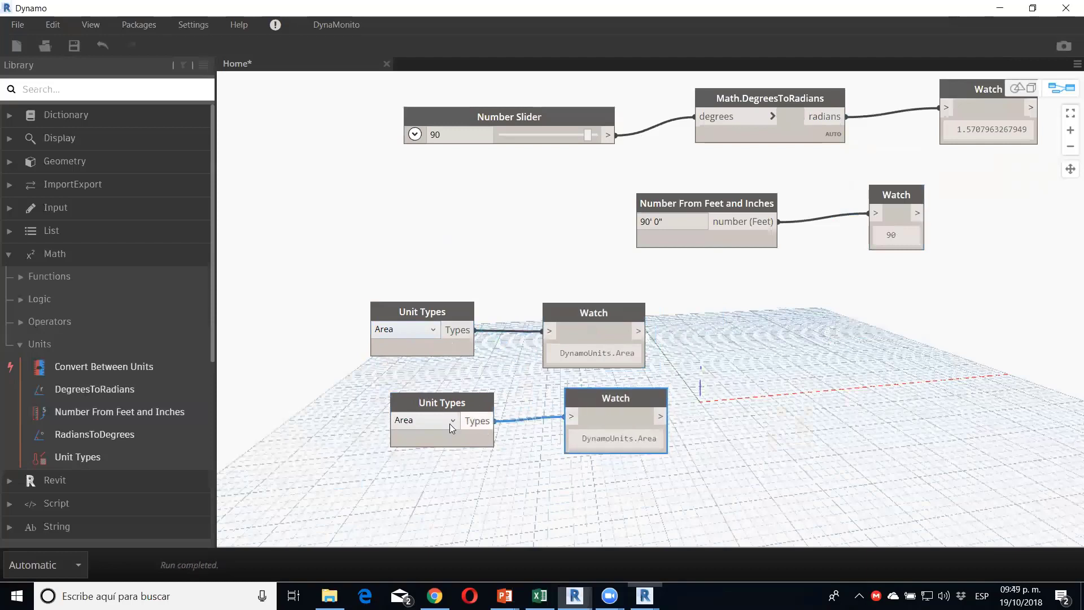
Step: Switch the second Unit Types node to Volume so its Watch reads DynamoUnits.Volume
click(450, 422)
click(412, 451)
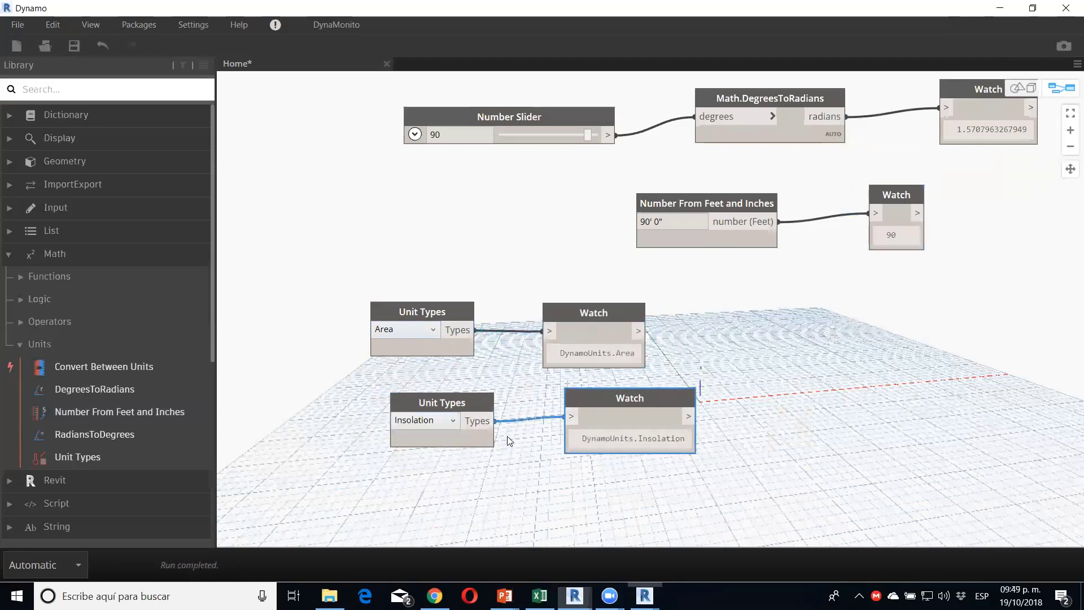
click(446, 423)
click(423, 464)
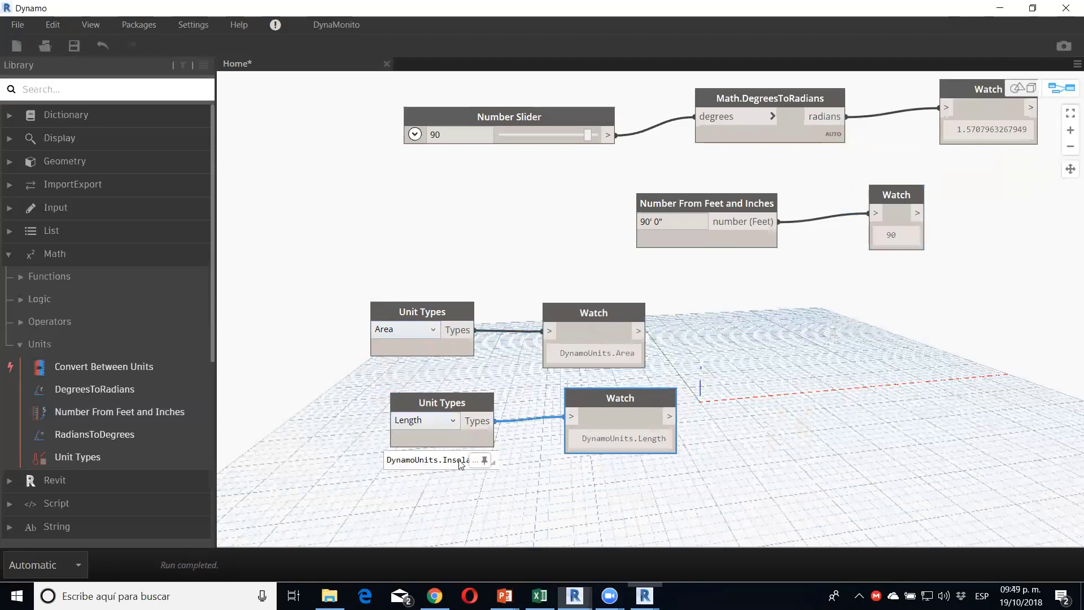
click(446, 421)
click(421, 477)
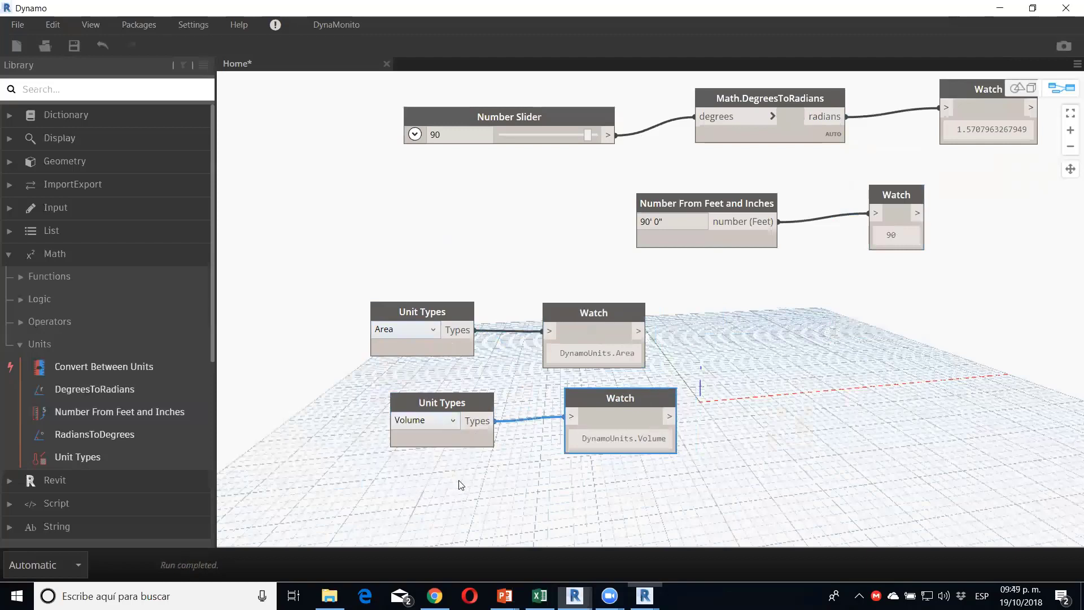
middle_drag(574, 470, 545, 392)
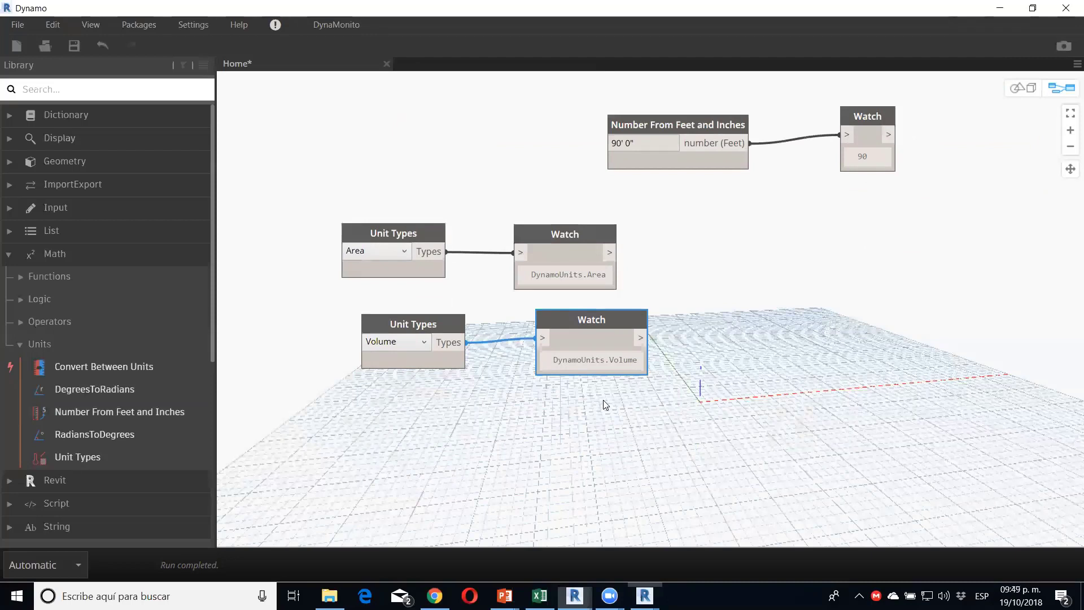
scroll(603, 399, down, 3)
scroll(621, 389, down, 2)
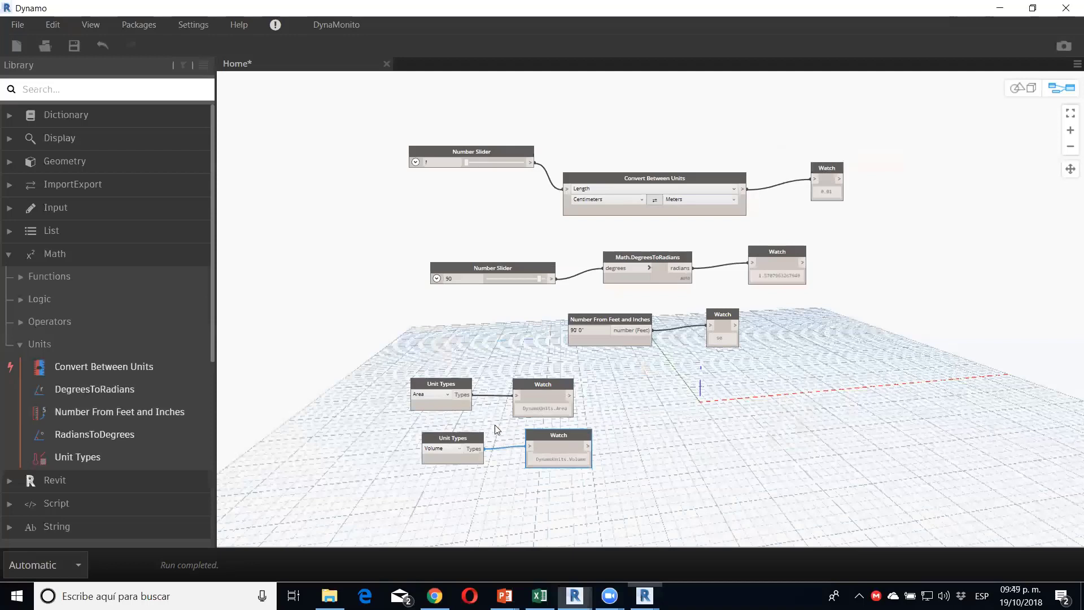
scroll(496, 429, up, 2)
click(399, 368)
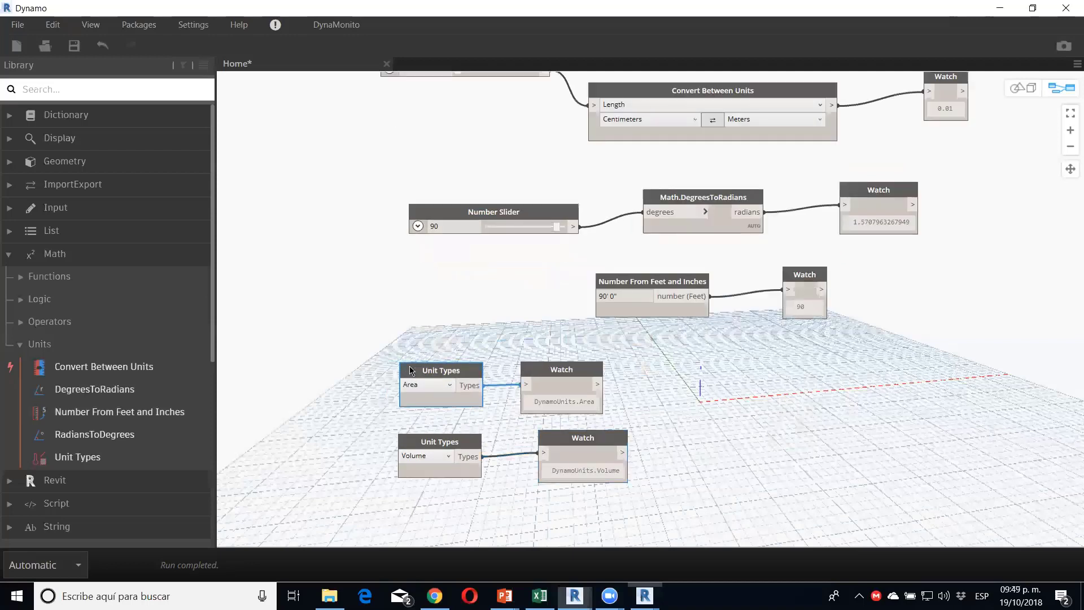
drag(398, 368, 400, 364)
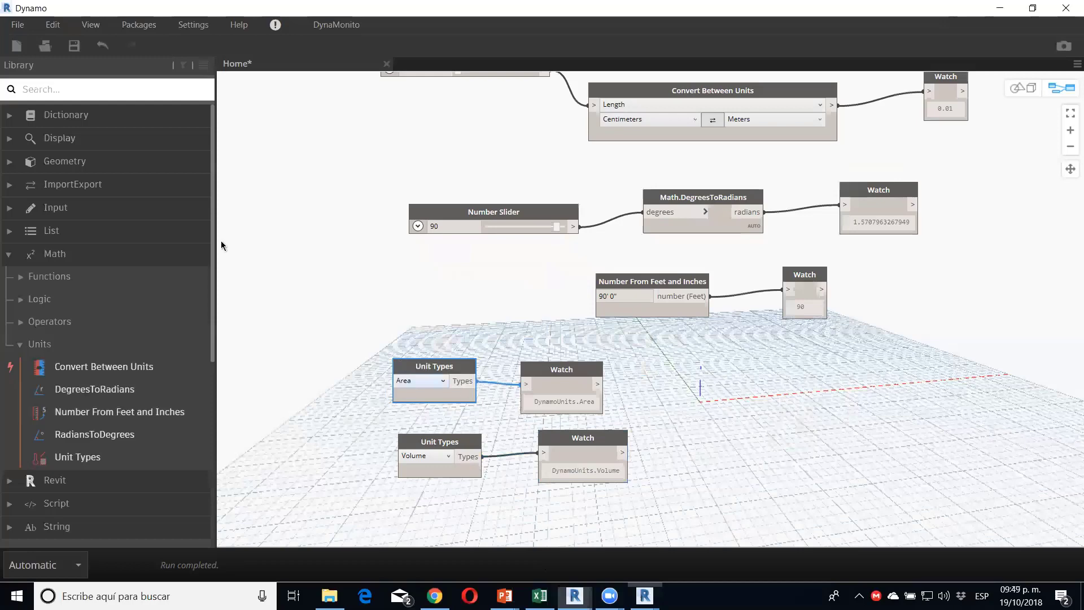
Step: Use Save As to store the units graph as Clase-2-Unidades.dyn
click(14, 26)
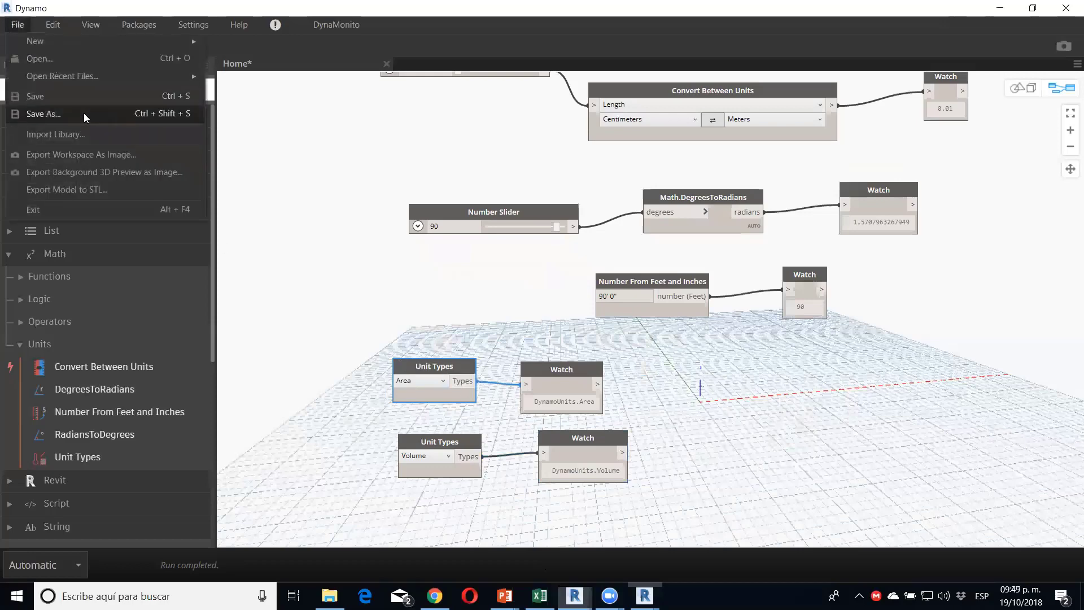
click(84, 113)
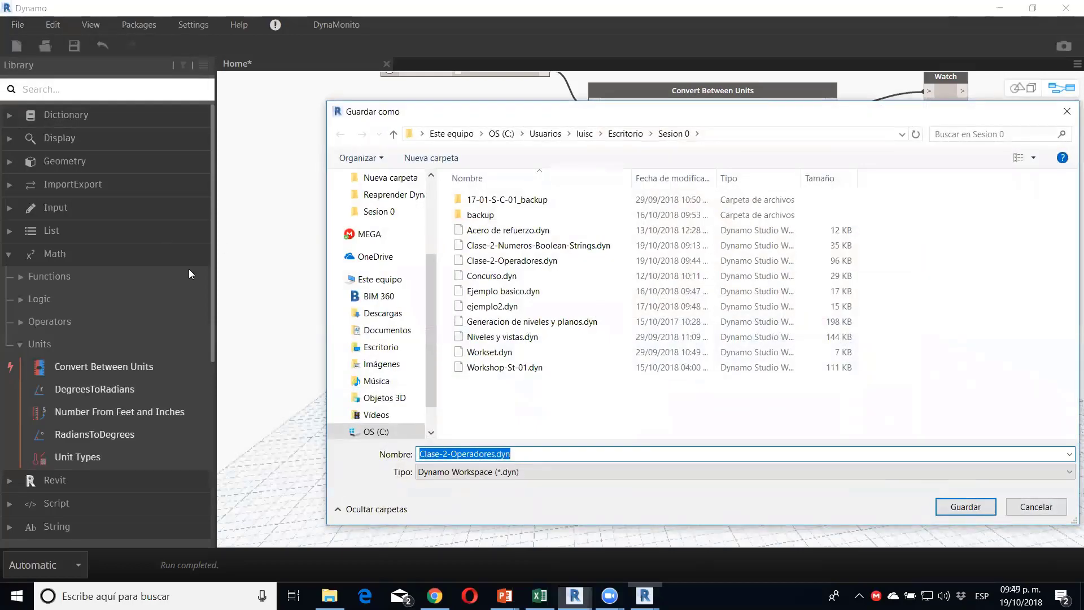
key(End)
key(Left)
key(Left)
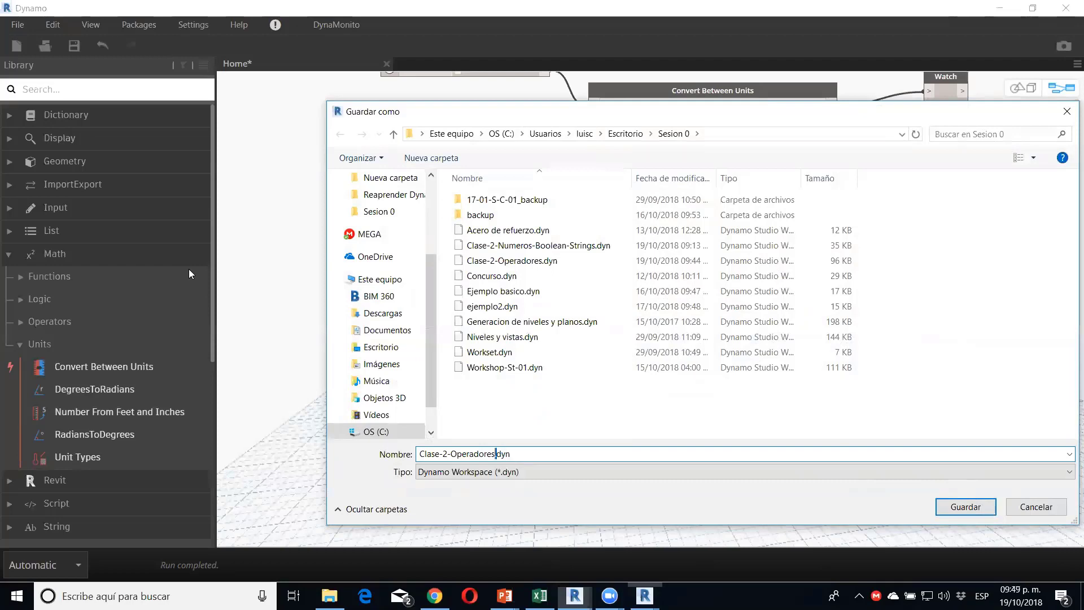
key(shift+Left)
key(shift+Left)
key(shift+Left)
key(Left)
key(Left)
key(Left)
key(Return)
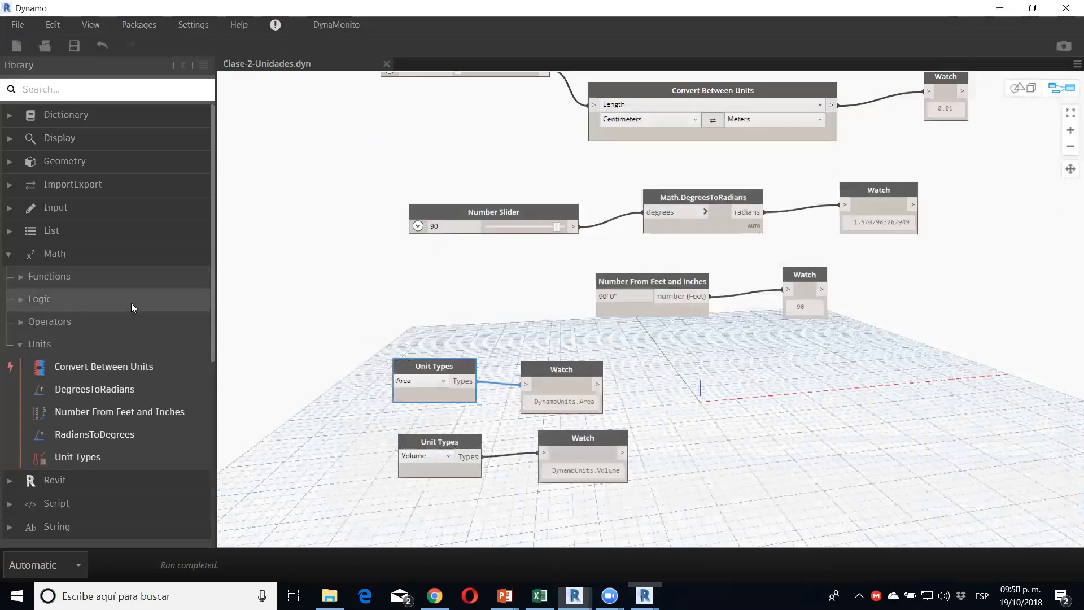
Step: Collapse Math > Units and expand Math > Functions in the Library, browsing its nodes
click(81, 343)
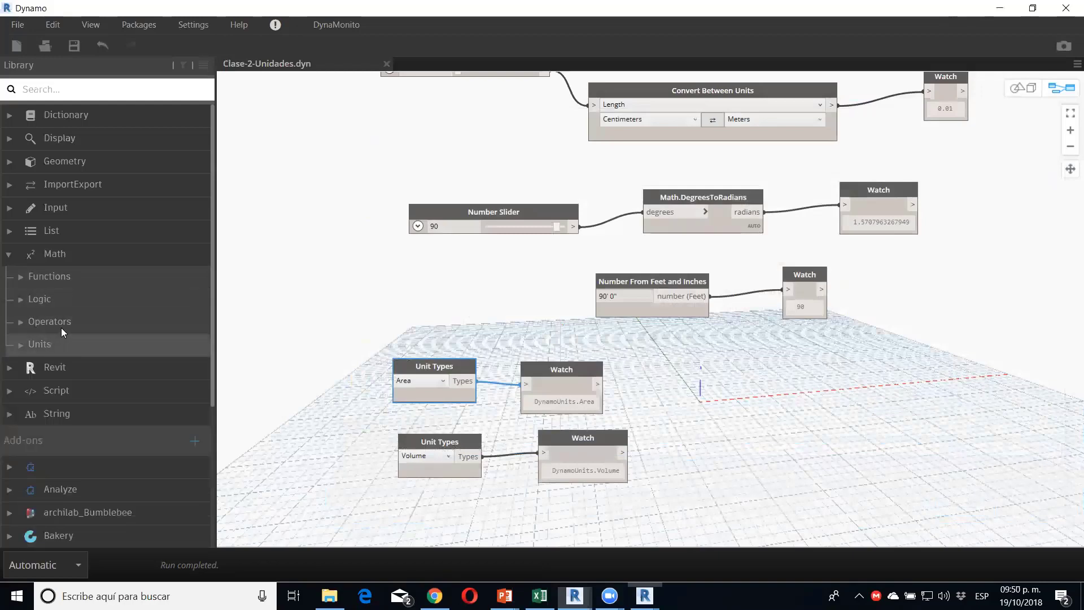
click(62, 323)
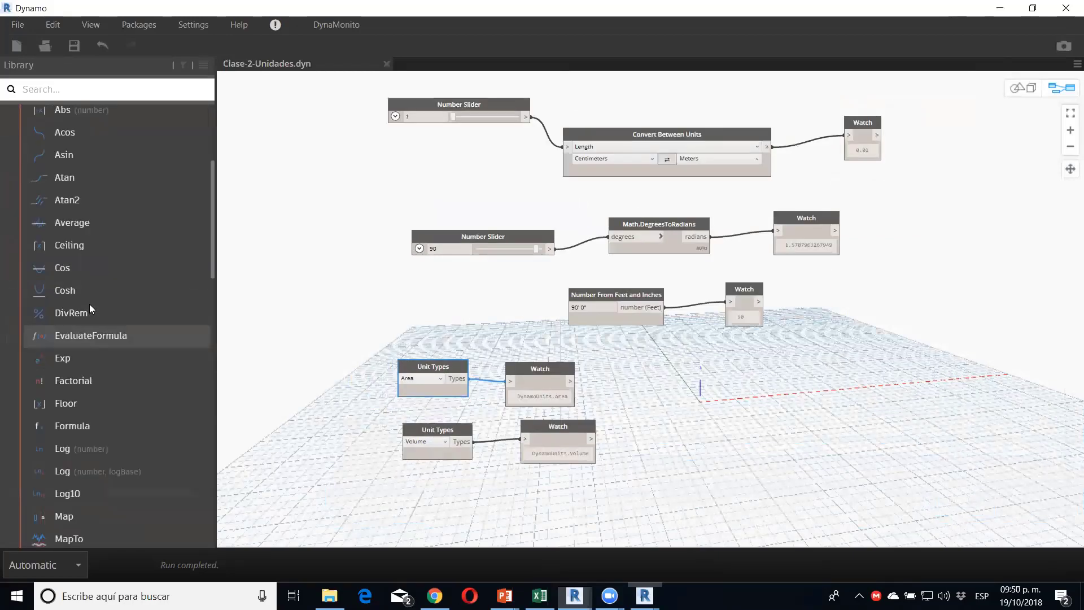
scroll(74, 215, up, 2)
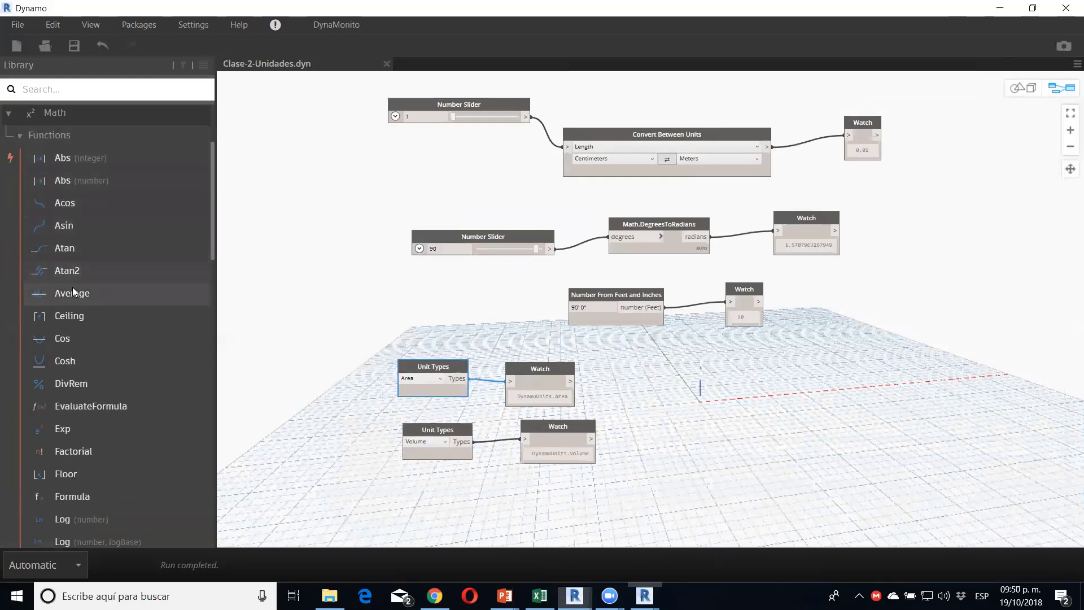
scroll(77, 317, down, 2)
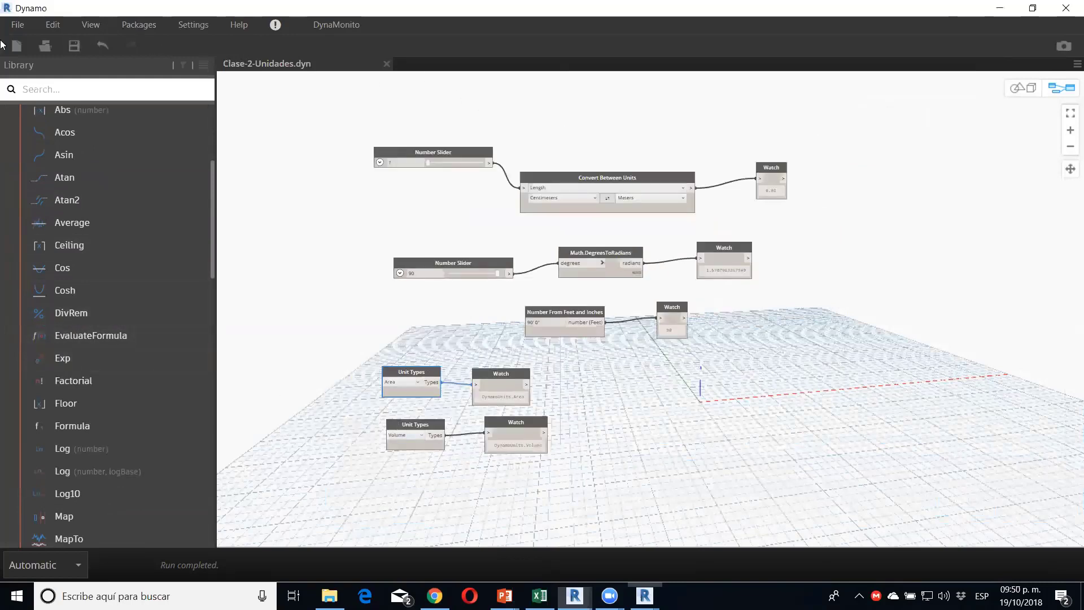
Step: Start a new workspace and place EvaluateFormula, Exp and Floor nodes
click(16, 46)
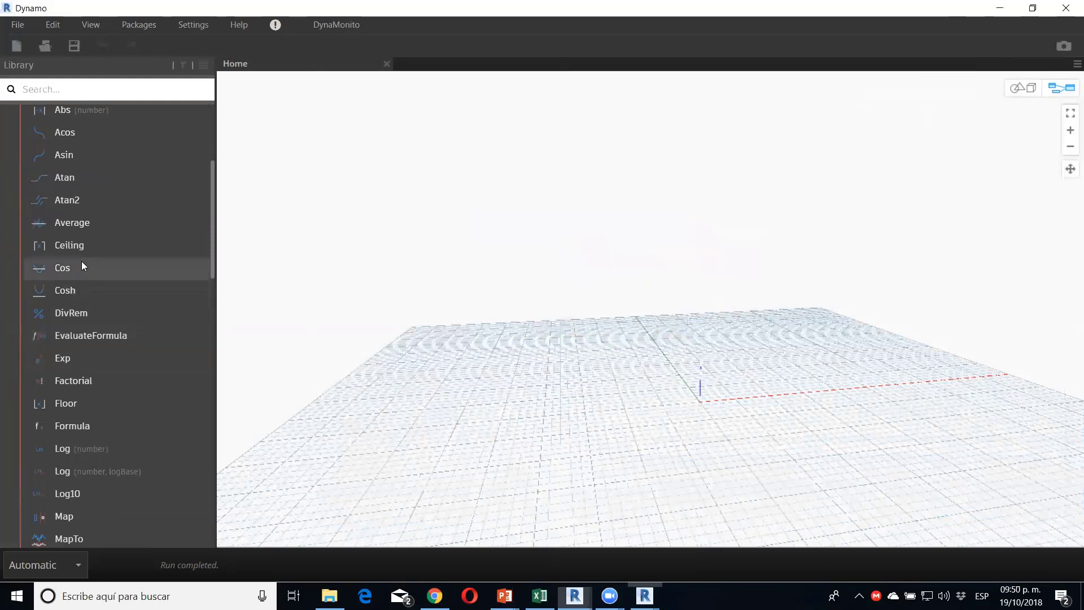
click(91, 336)
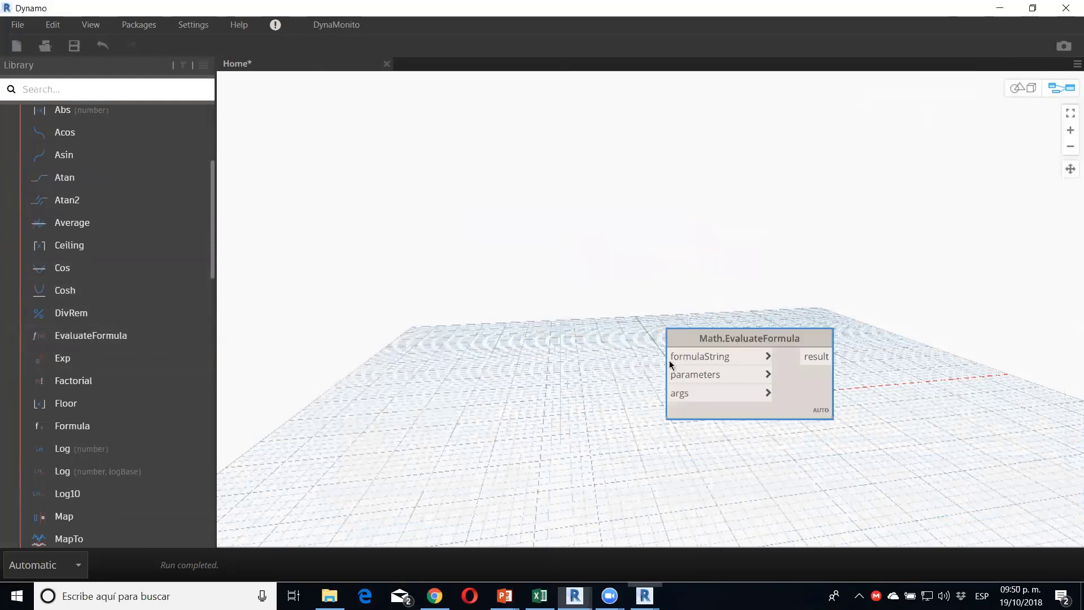
drag(737, 339, 554, 161)
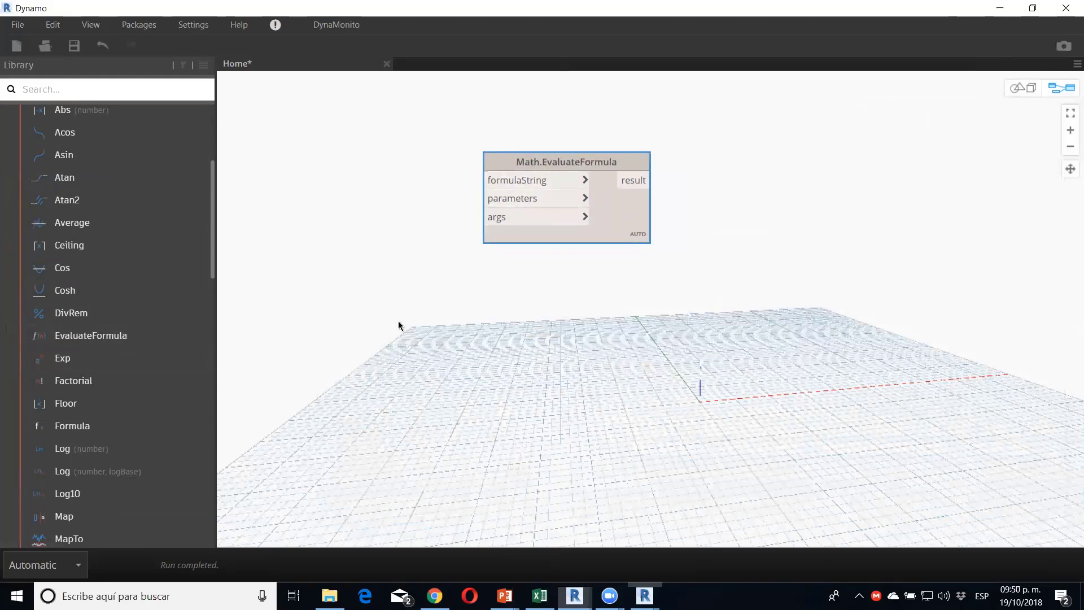
mouse_move(56, 358)
mouse_down()
mouse_move(765, 373)
mouse_move(561, 315)
mouse_up()
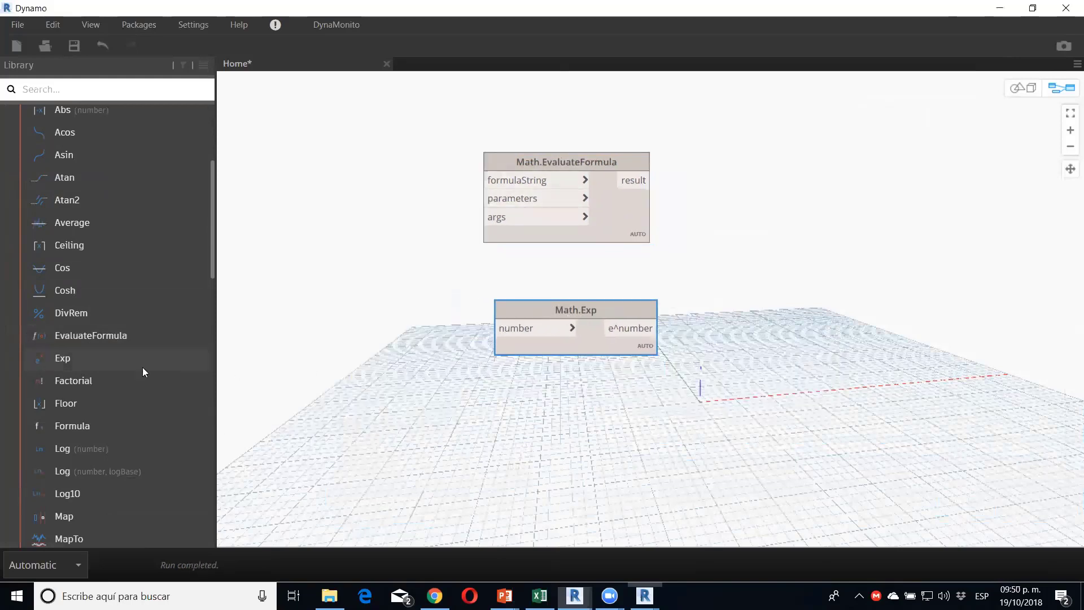
click(94, 403)
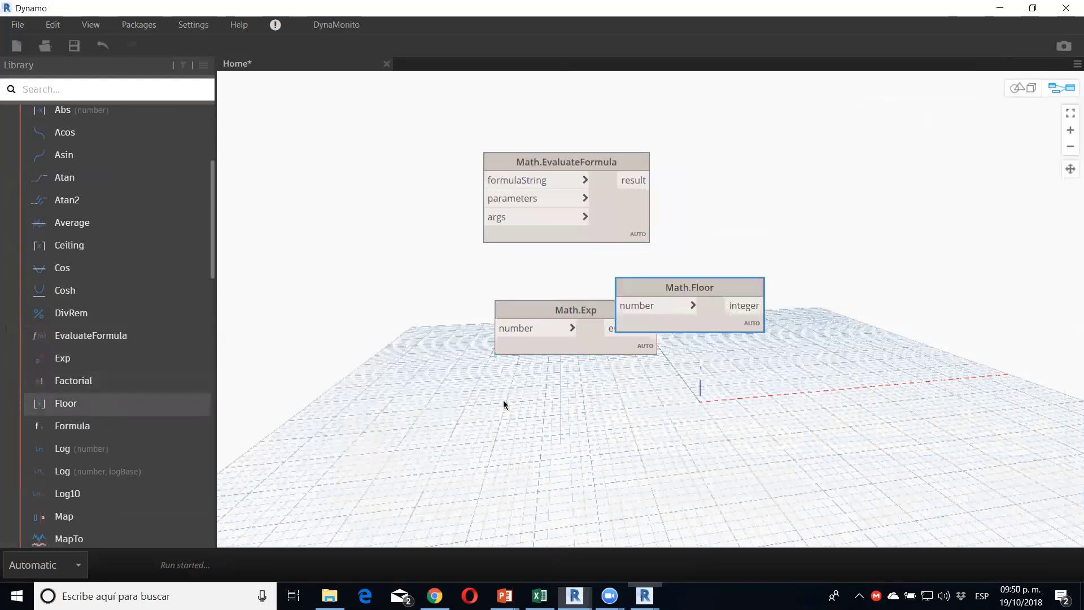
drag(694, 293, 580, 408)
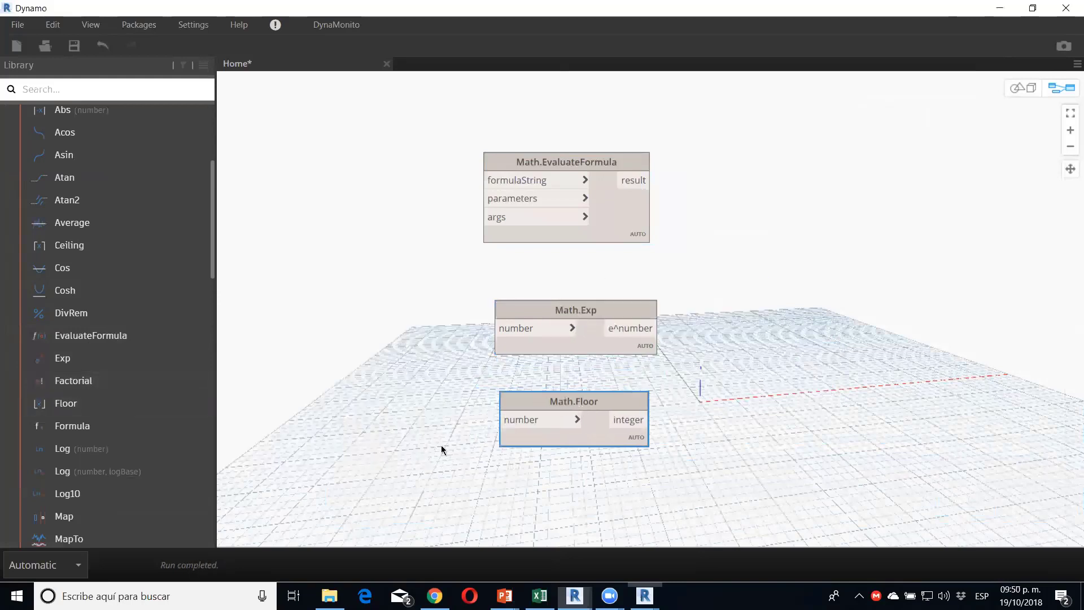
mouse_move(452, 388)
middle_down()
mouse_move(481, 311)
mouse_move(461, 164)
middle_up()
Step: Add the Max nodes plus both Min variants, stacking them below
scroll(81, 379, down, 3)
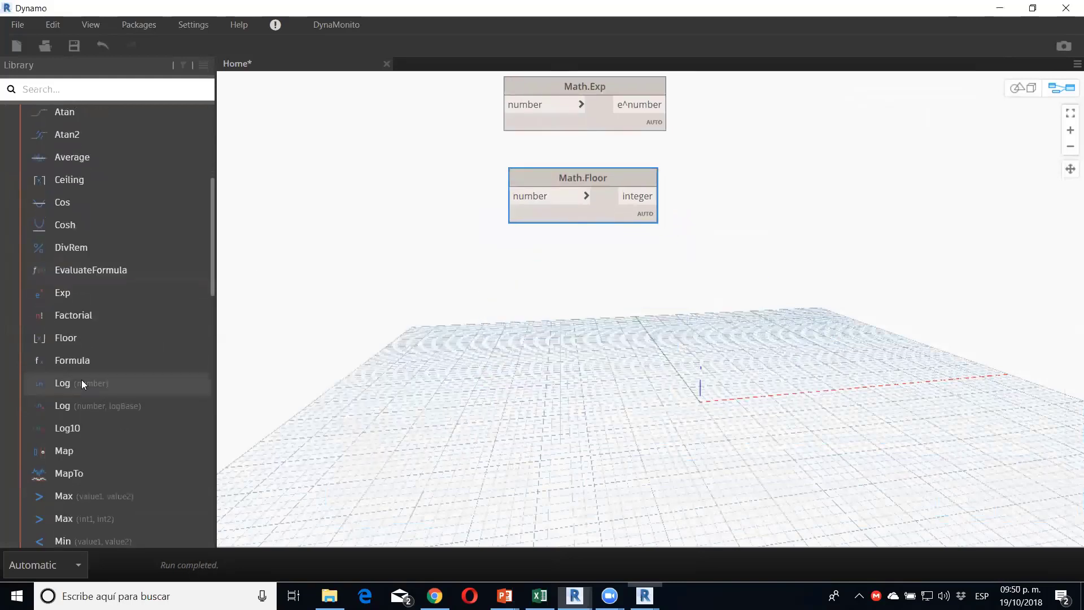
scroll(65, 338, down, 5)
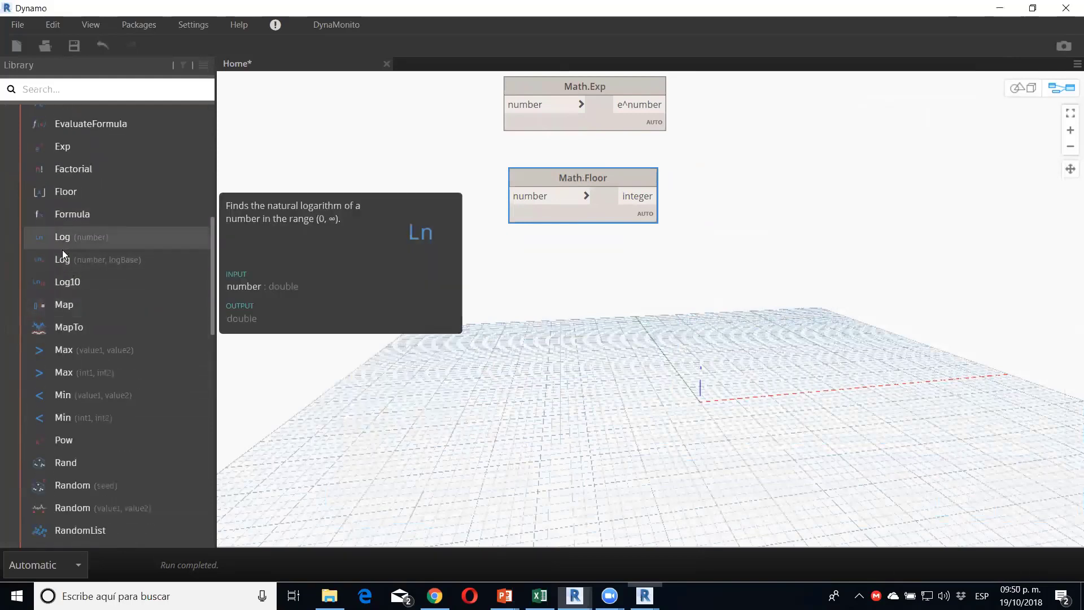
click(58, 310)
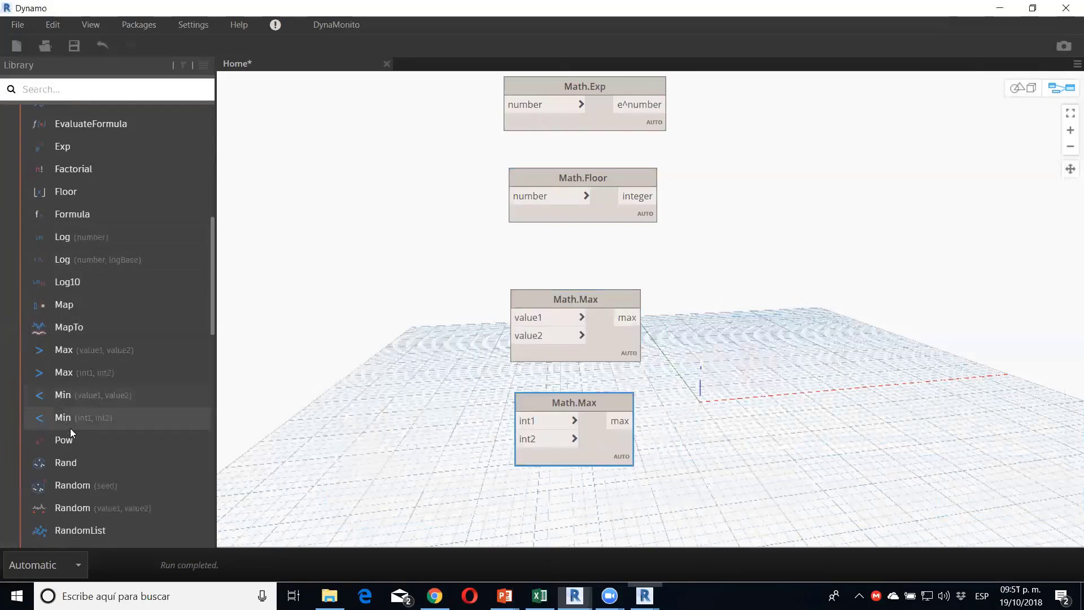
click(73, 395)
scroll(815, 395, down, 1)
middle_drag(795, 330, 741, 201)
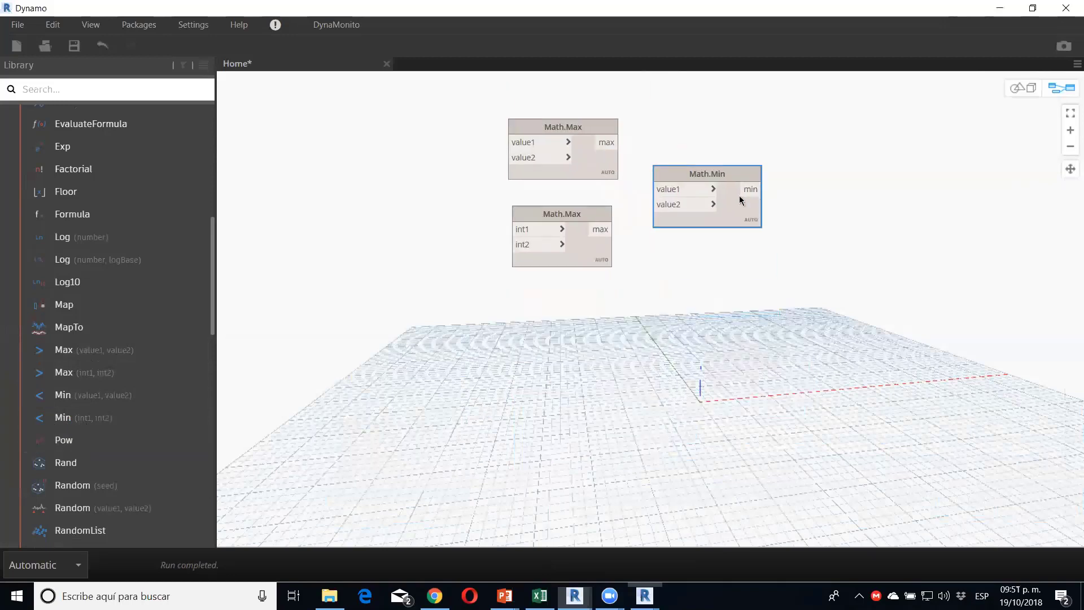
drag(718, 179, 584, 322)
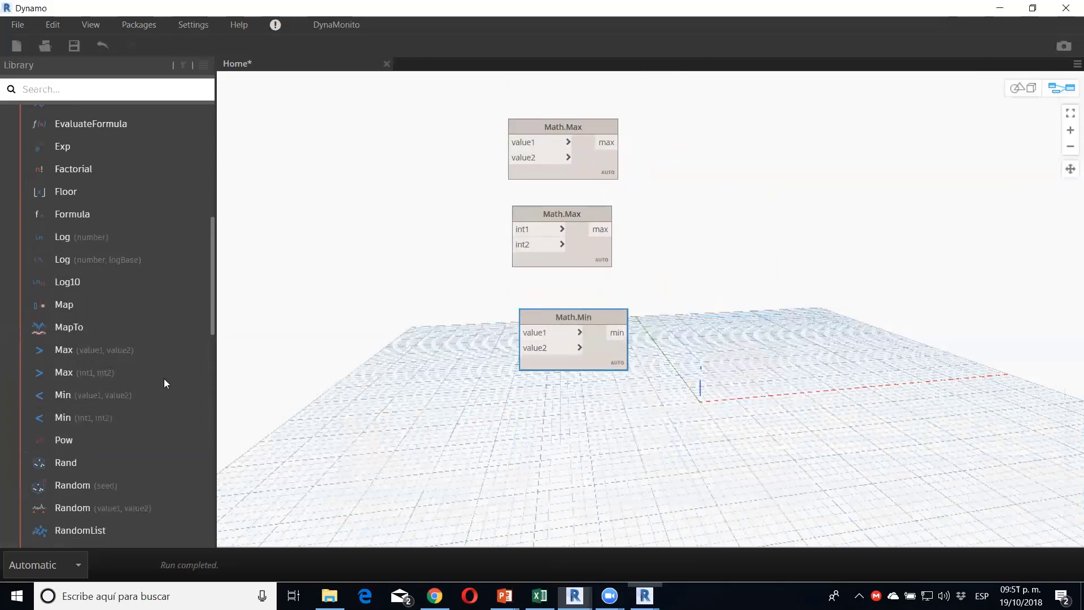
click(81, 418)
drag(699, 294, 602, 408)
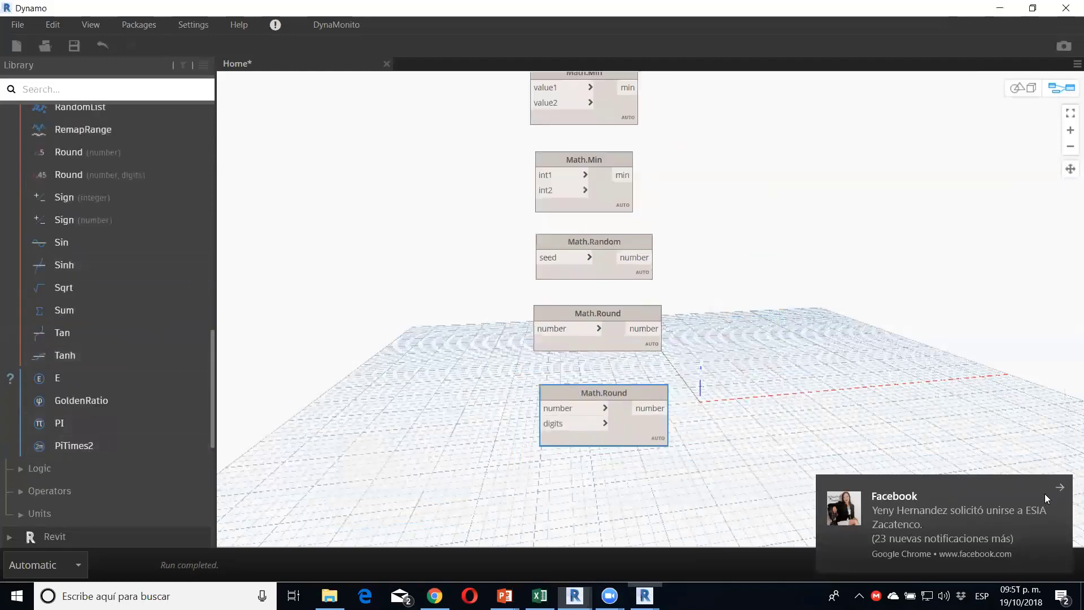
Step: Dismiss the notification and place a Math.PI node below the lower Math.Round node
click(1060, 489)
scroll(29, 319, up, 5)
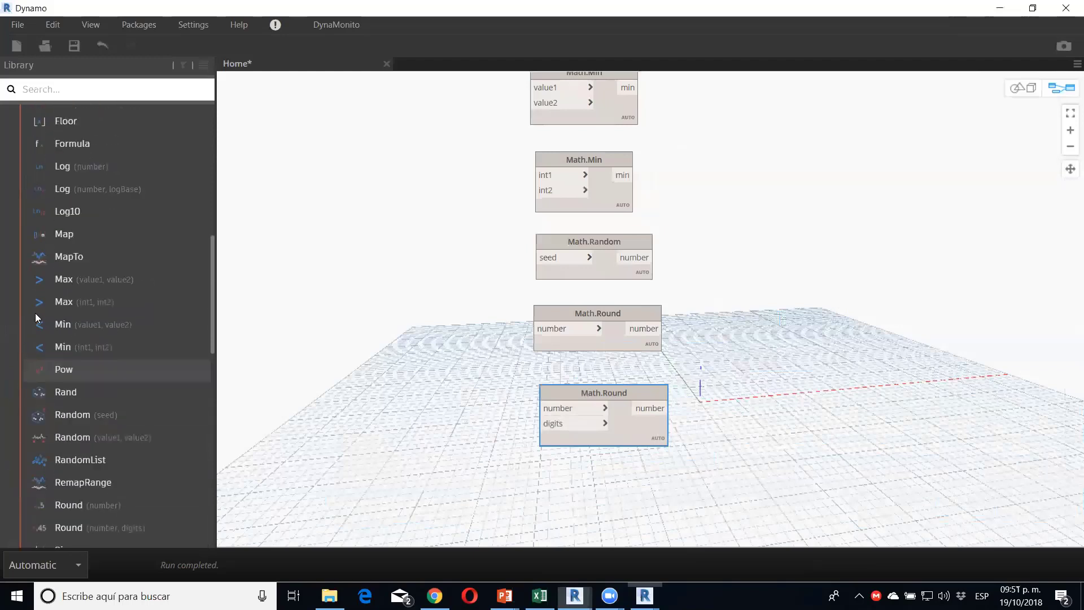
scroll(38, 309, up, 4)
scroll(56, 288, up, 3)
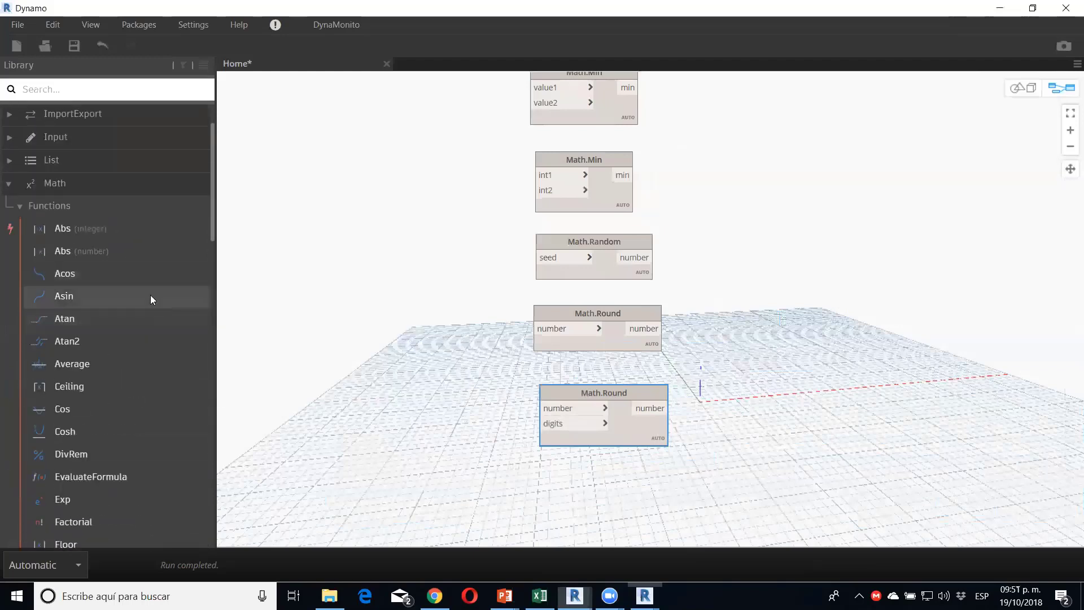
scroll(13, 228, down, 3)
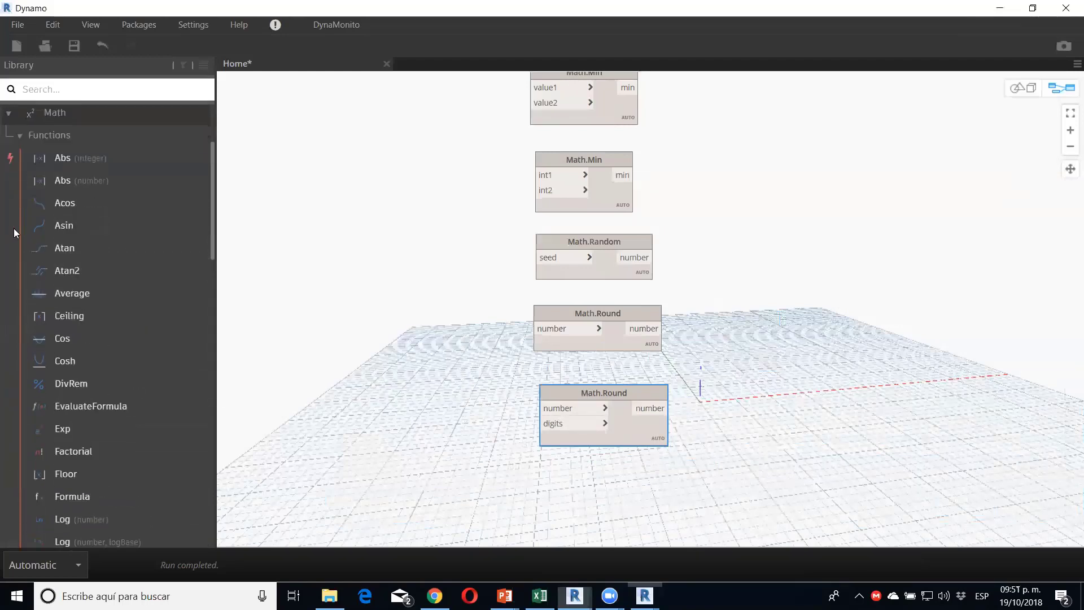
scroll(14, 228, down, 3)
scroll(34, 274, down, 10)
scroll(34, 269, down, 5)
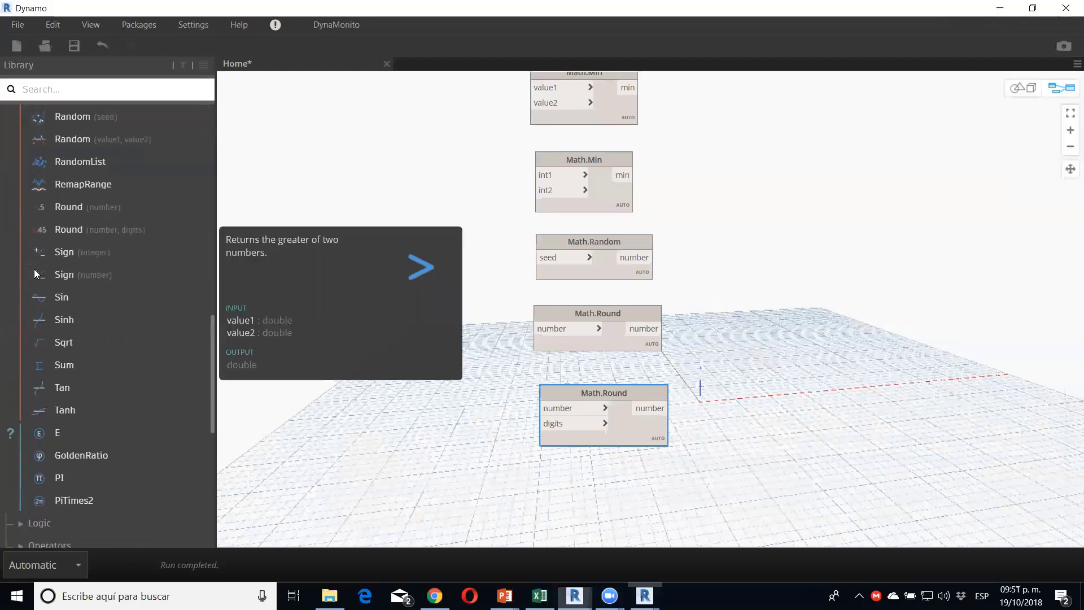
scroll(45, 254, down, 4)
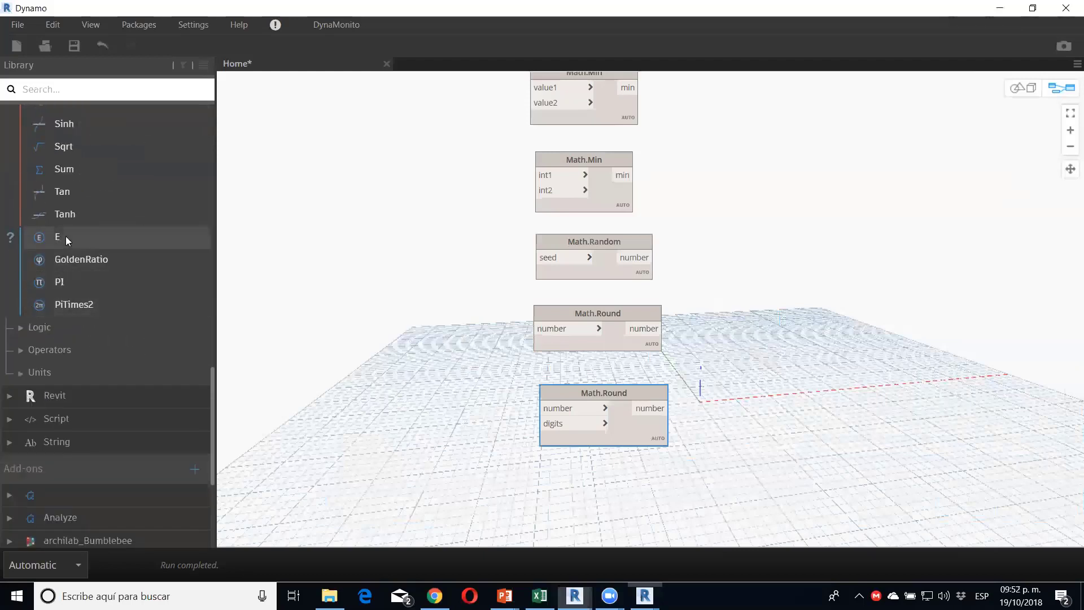
click(62, 282)
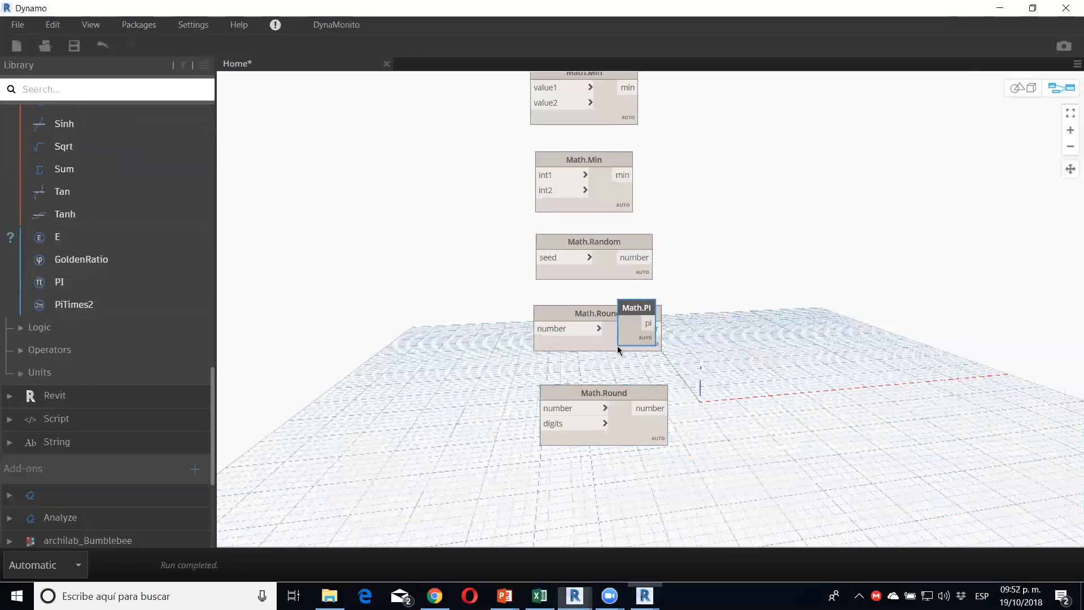
drag(632, 308, 561, 460)
Step: Add a Watch via canvas search and wire Math.PI into it, showing 3.14159265358979
right_click(647, 473)
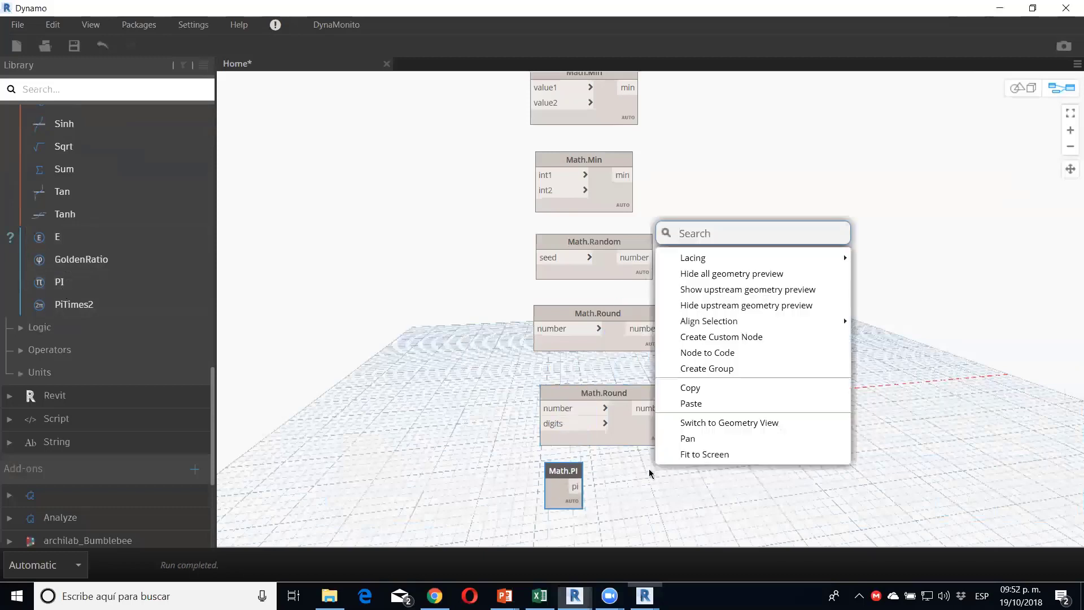
text(watch)
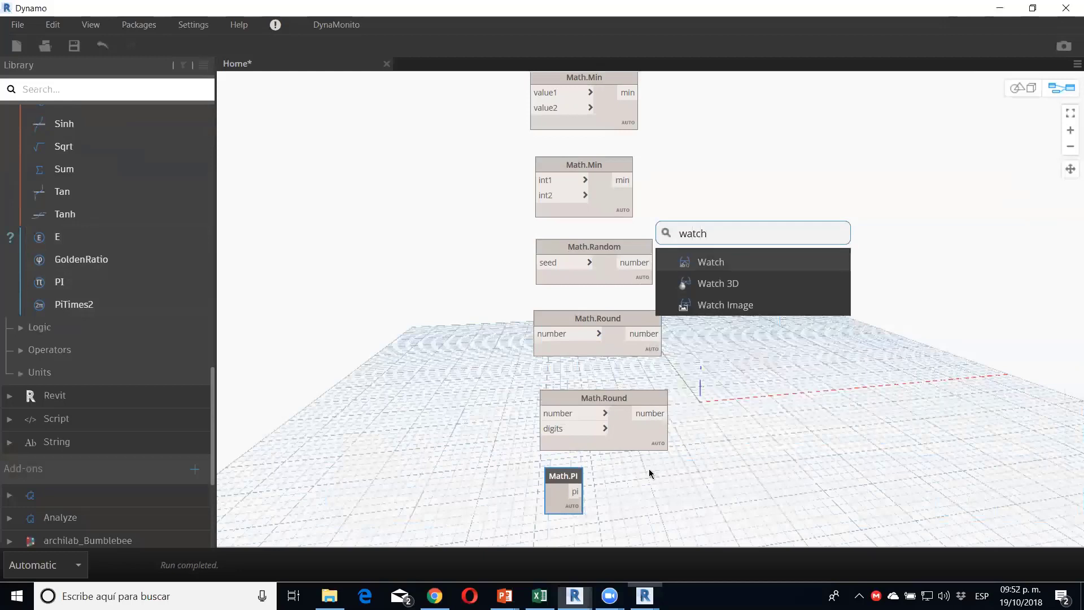
key(Return)
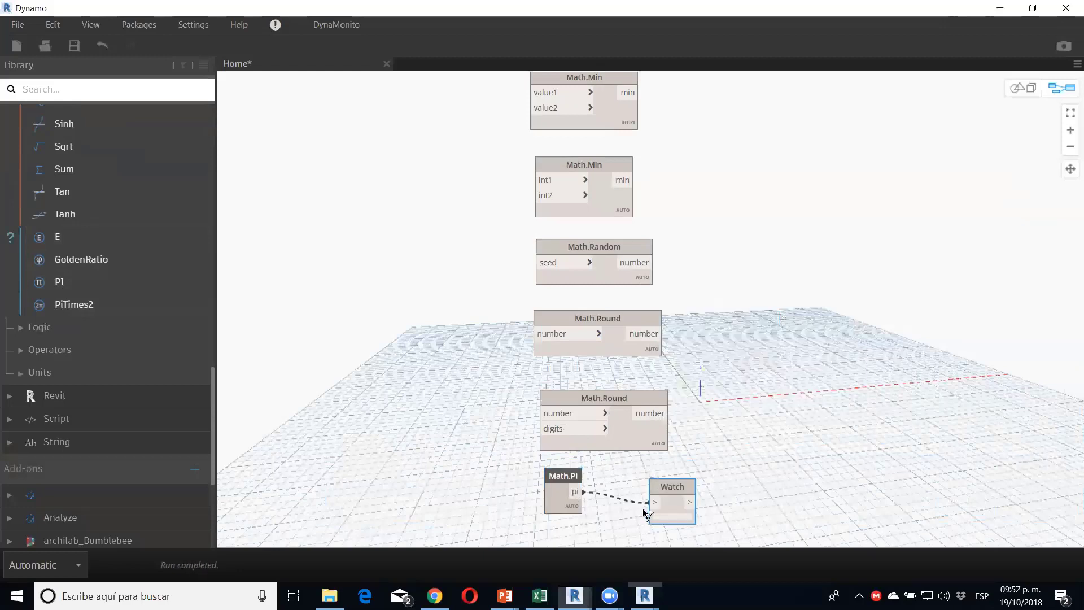
click(653, 502)
drag(666, 495, 768, 475)
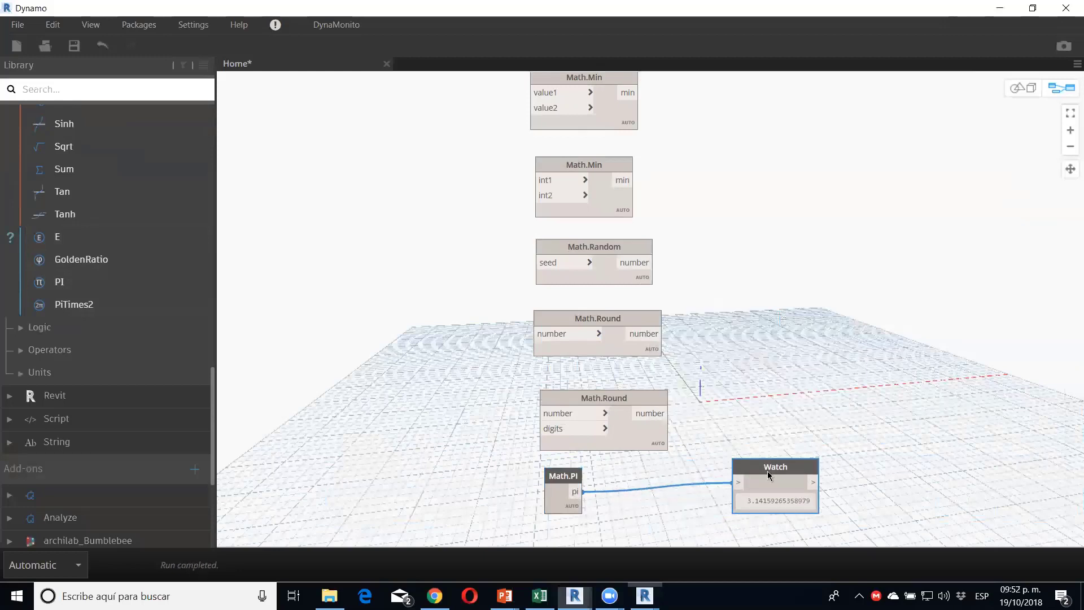
Step: Add Math.E below PI with a pasted Watch beside it, showing 2.71828182845905
click(37, 240)
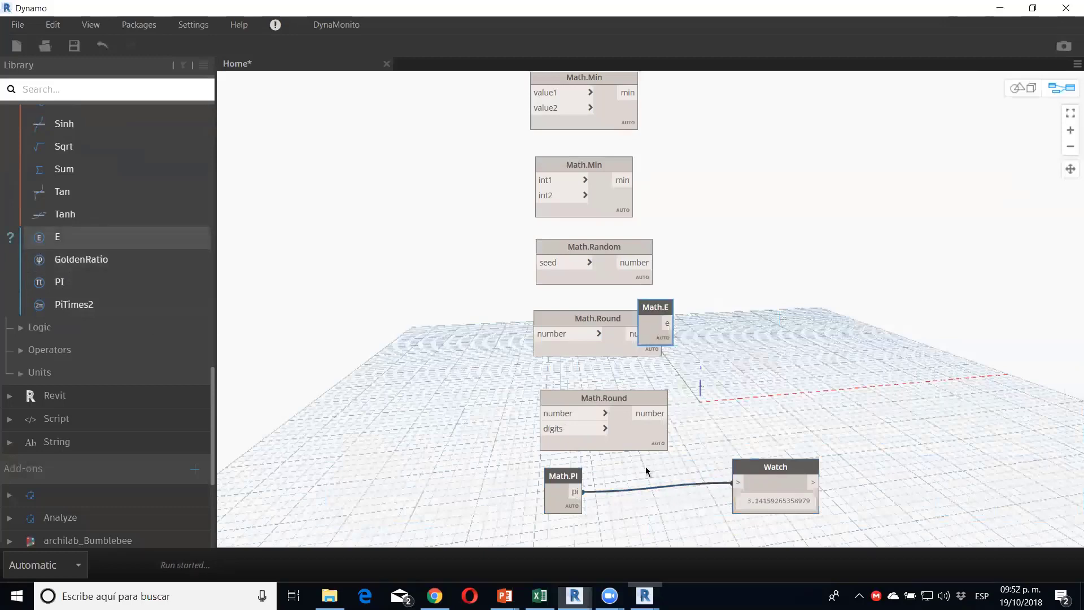
middle_drag(631, 326, 631, 127)
drag(637, 111, 531, 371)
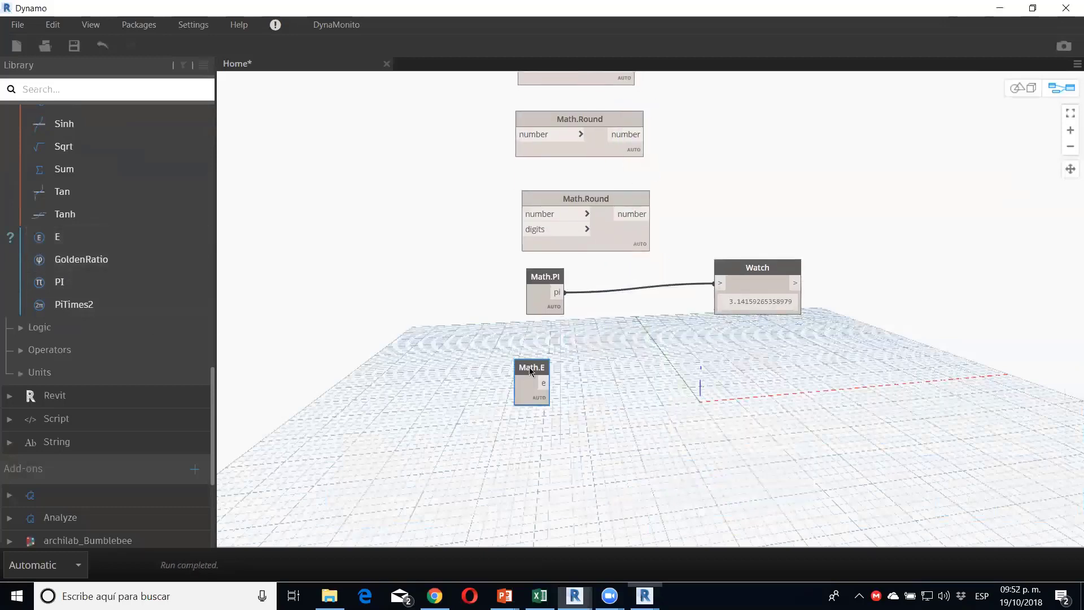
drag(756, 280, 760, 280)
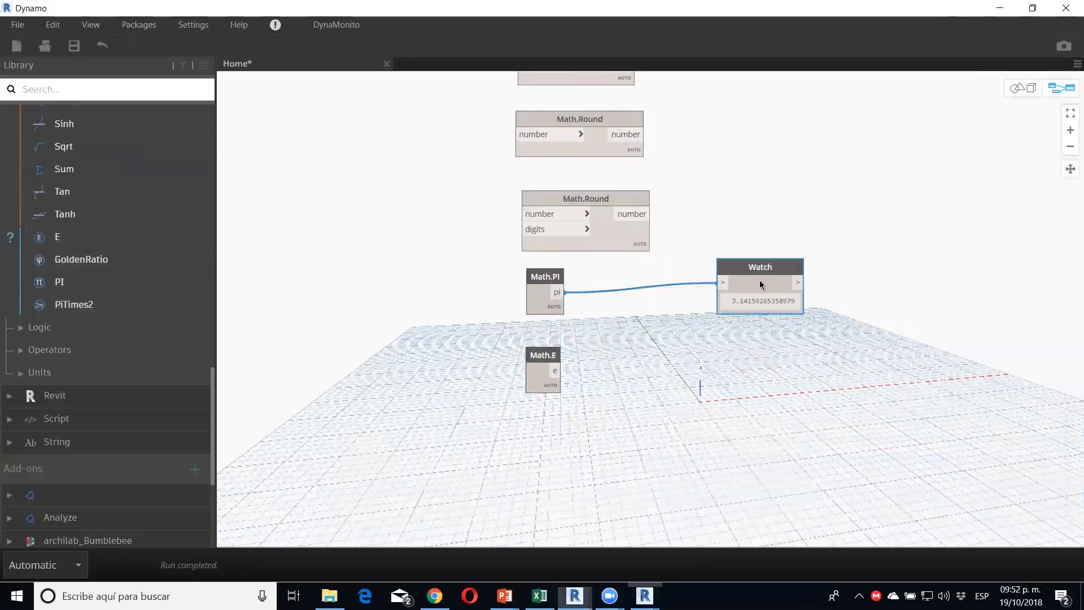
key(ctrl+c)
key(ctrl+v)
click(557, 292)
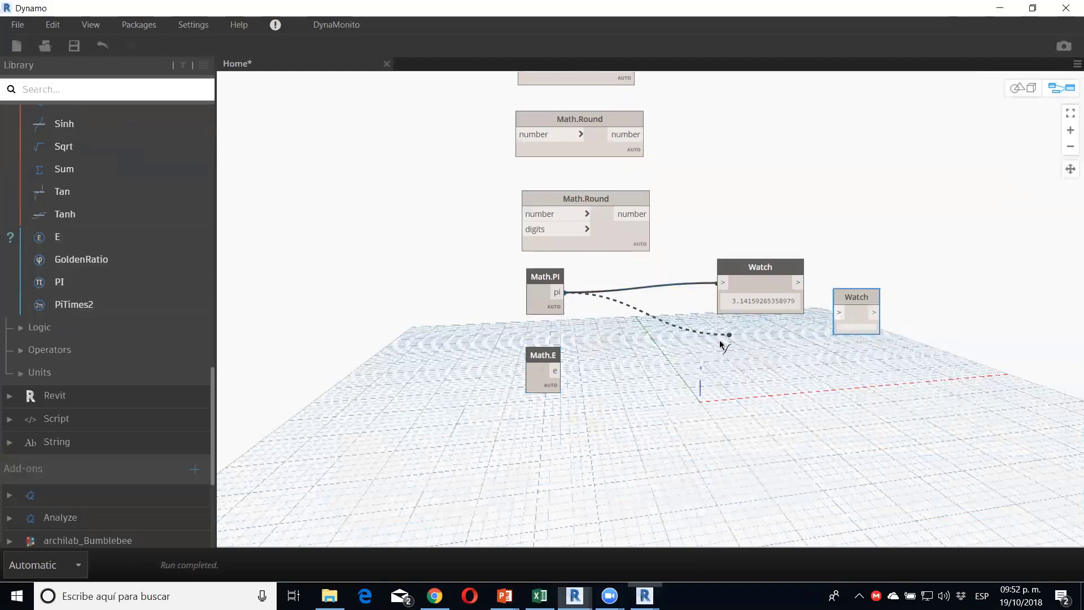
double_click(851, 298)
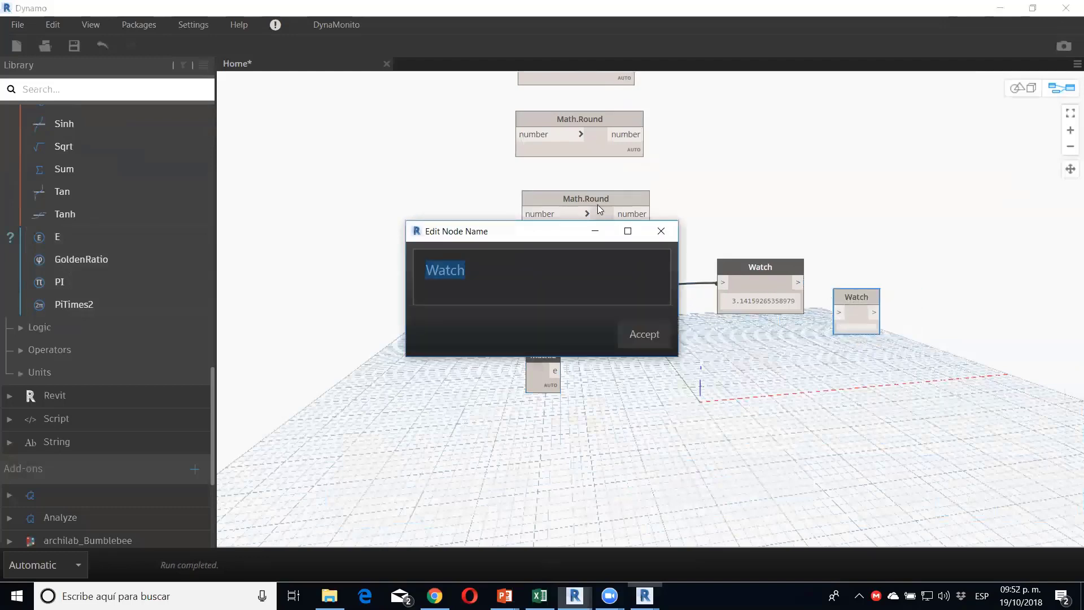
click(659, 232)
drag(854, 305, 658, 358)
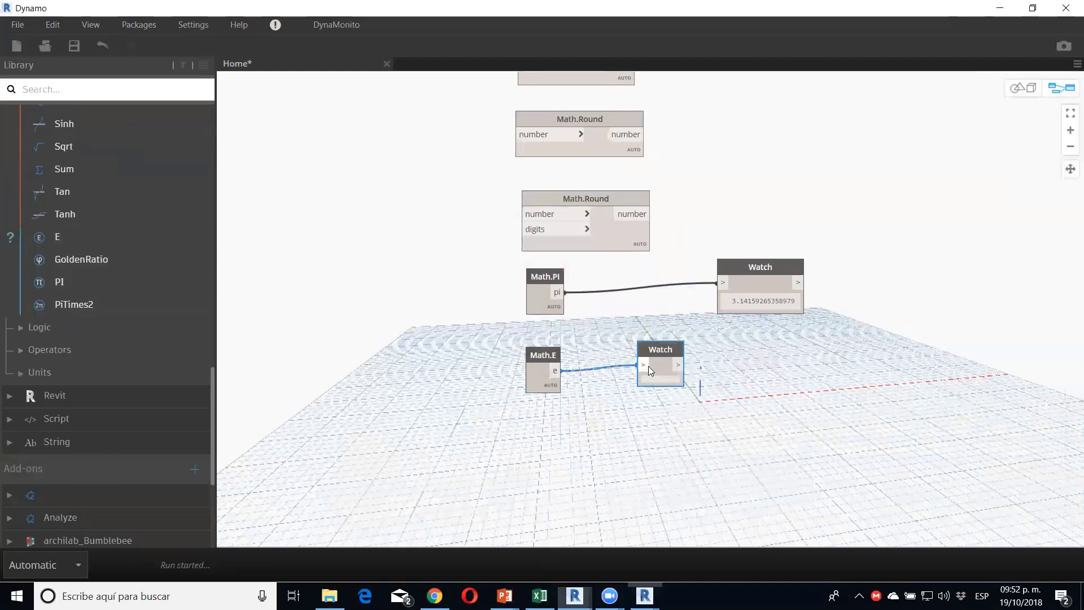
Step: Add Math.GoldenRatio wired to a duplicated Watch reading 1.61803398875
click(117, 260)
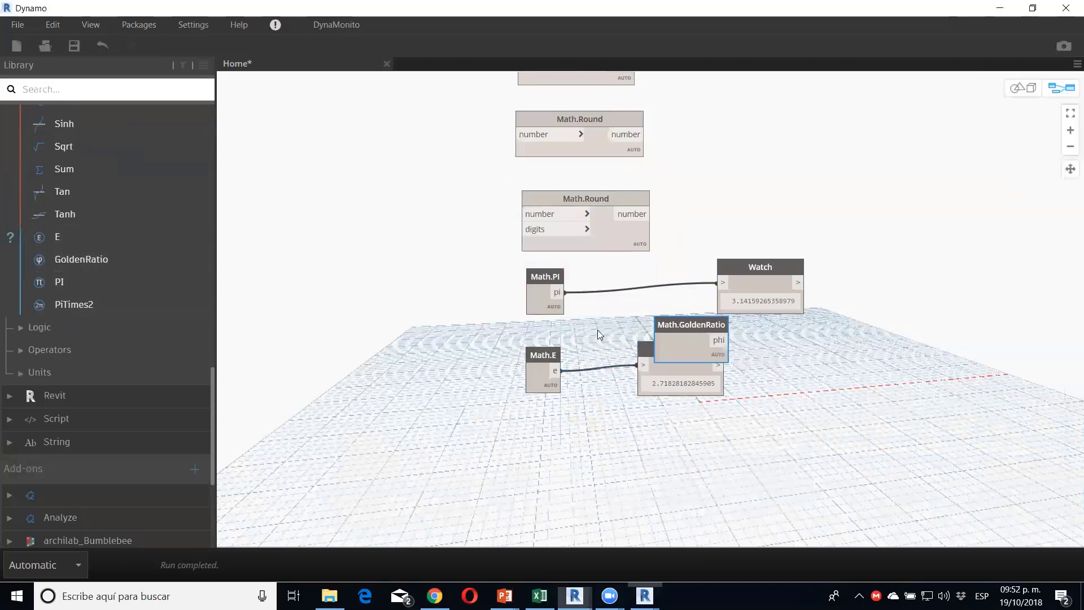
drag(699, 330, 534, 432)
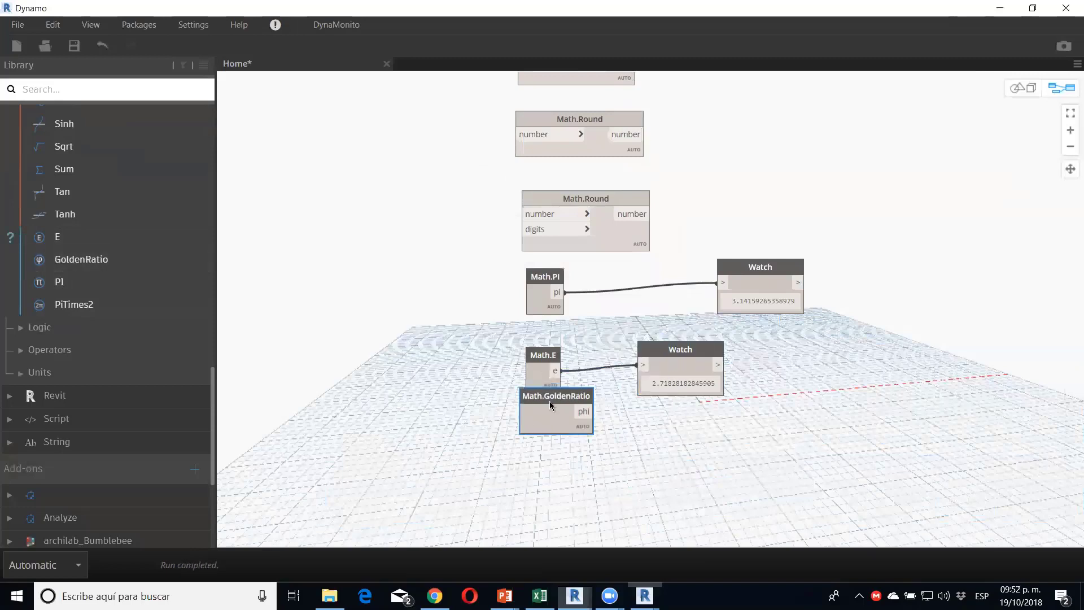
click(654, 360)
key(ctrl+c)
key(ctrl+v)
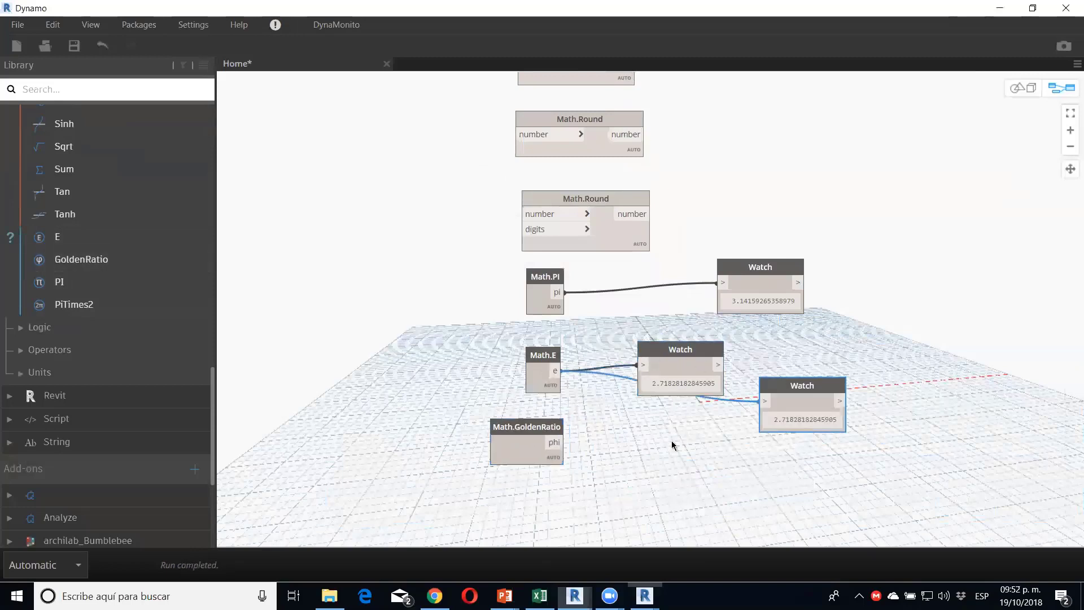
drag(785, 394, 651, 433)
click(630, 441)
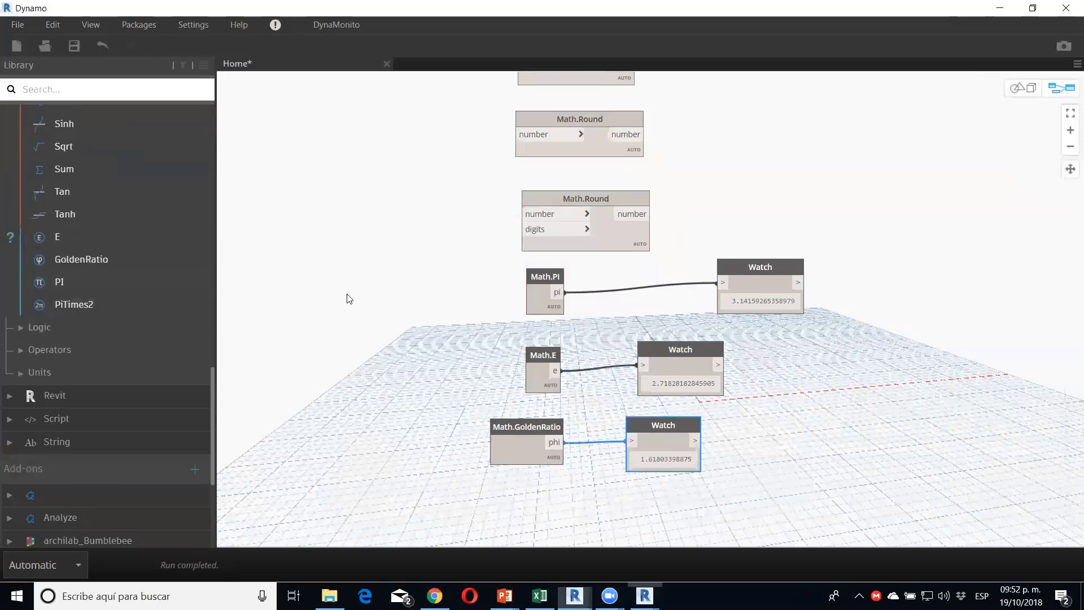
Step: Scroll back to the top nodes and nudge Math.EvaluateFormula slightly left
scroll(346, 300, up, 3)
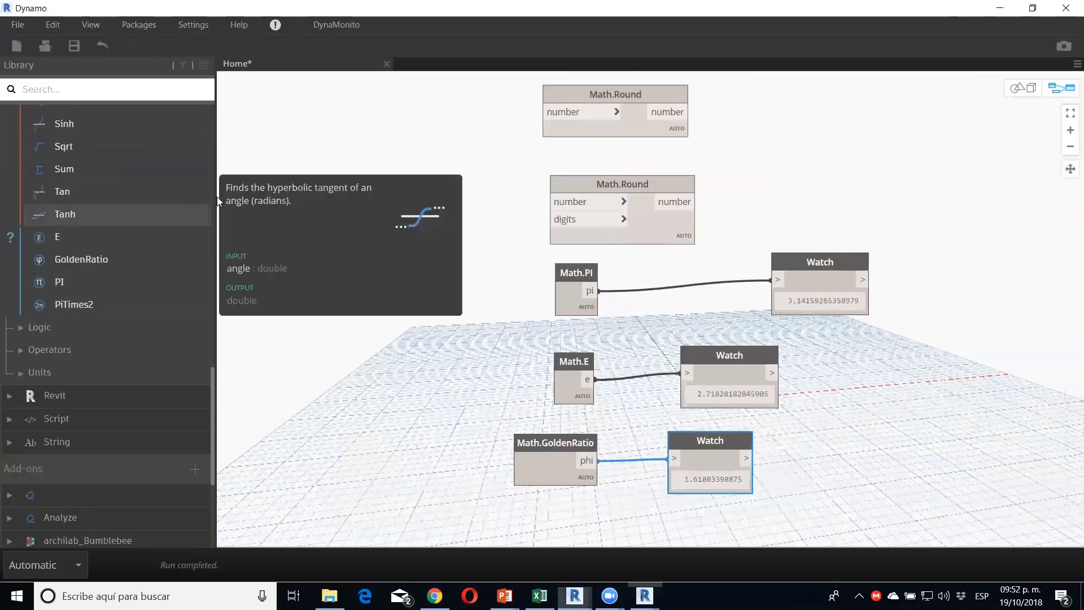
scroll(113, 215, up, 2)
scroll(498, 179, up, 2)
scroll(496, 172, down, 5)
scroll(506, 407, up, 2)
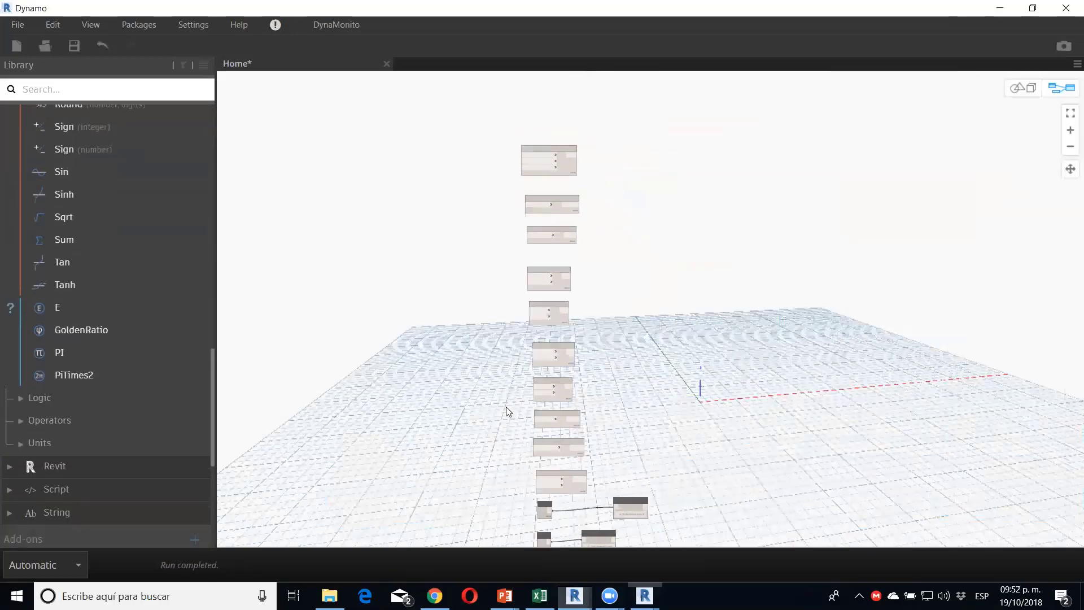
scroll(515, 136, up, 2)
scroll(522, 285, up, 2)
scroll(520, 225, up, 1)
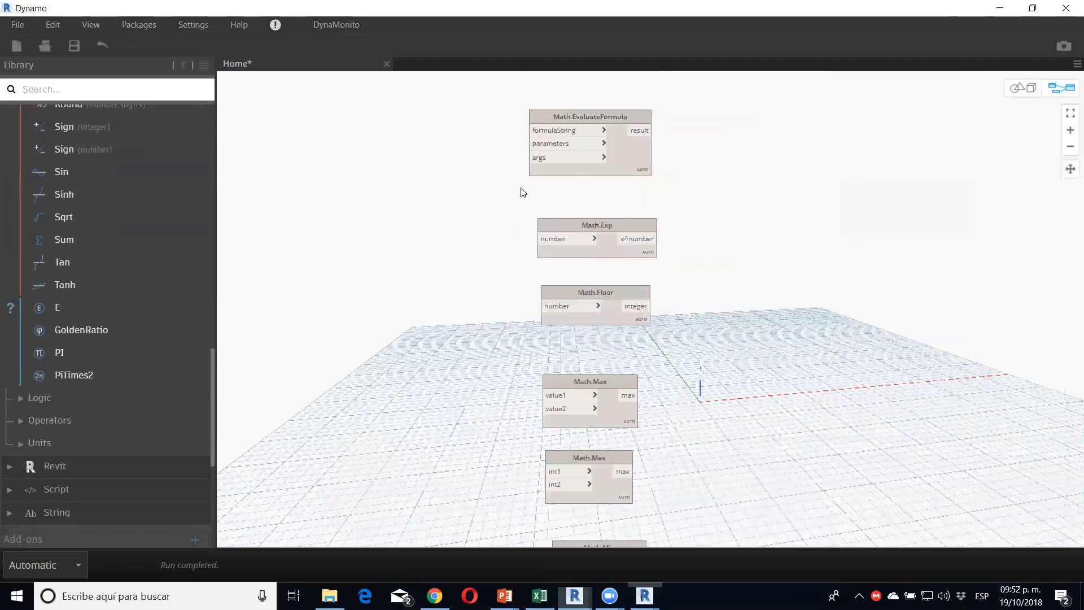
middle_drag(523, 192, 509, 291)
drag(537, 209, 507, 208)
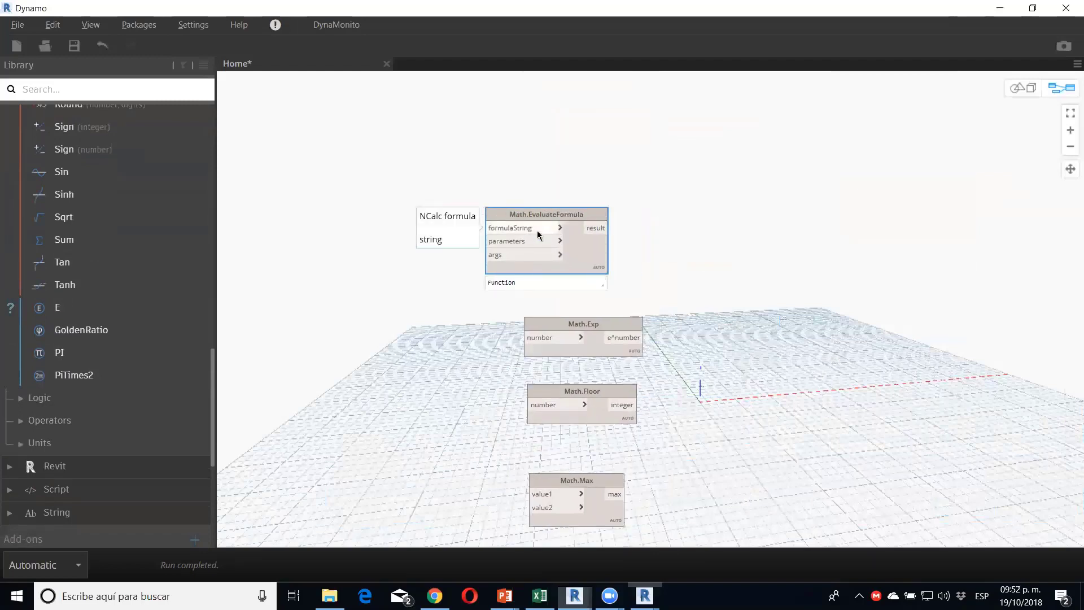
key(alt+Tab)
key(alt+Tab)
key(alt+Tab)
key(alt+Tab)
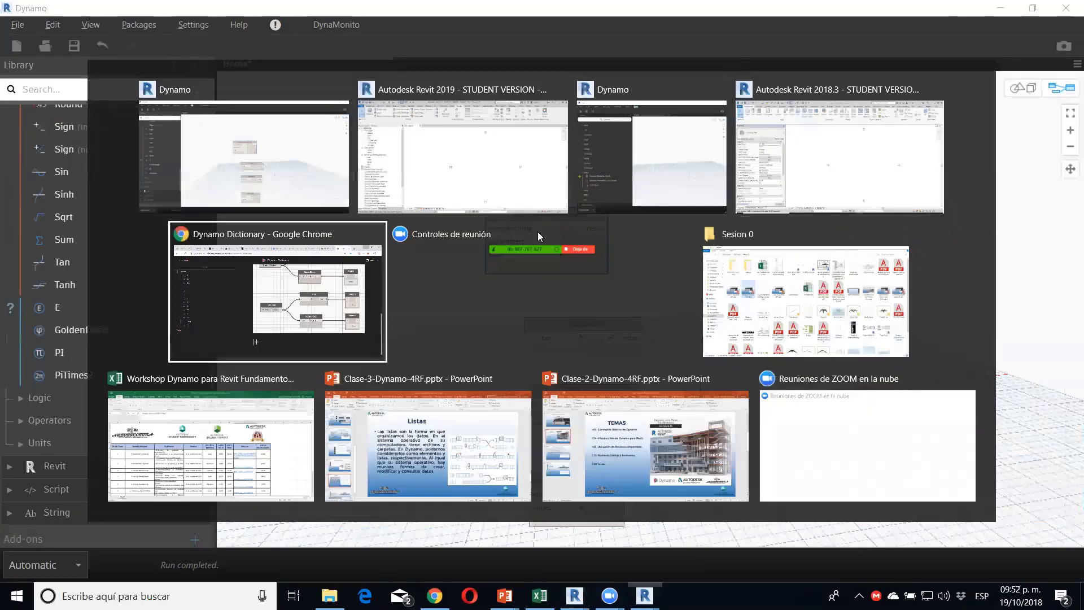
Step: Navigate the Dynamo Dictionary from Operators to the Core > Math > Action node listing
scroll(62, 140, up, 3)
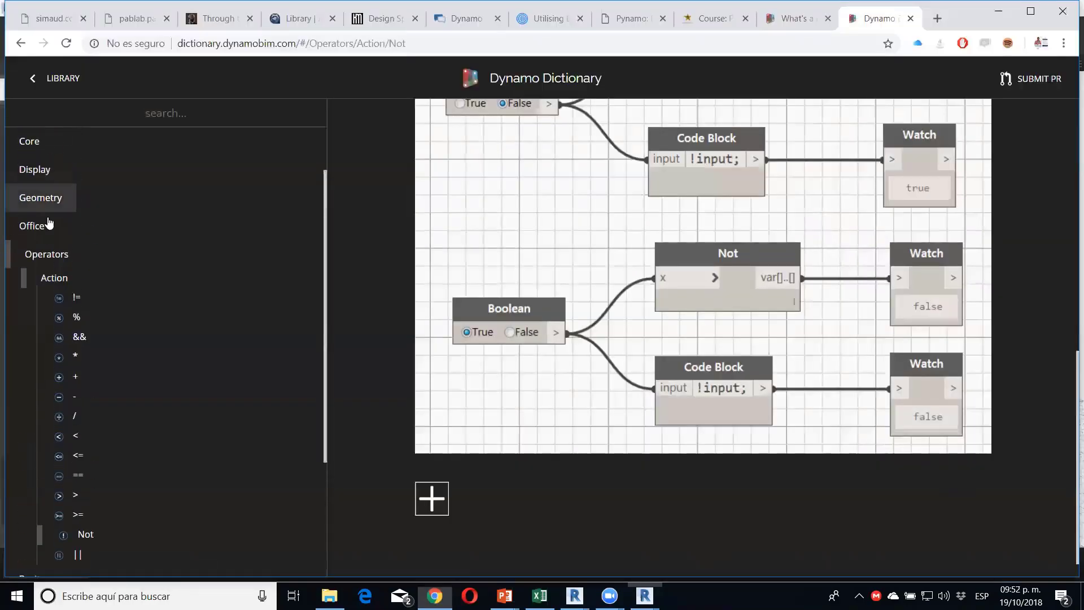
click(47, 280)
scroll(37, 210, down, 1)
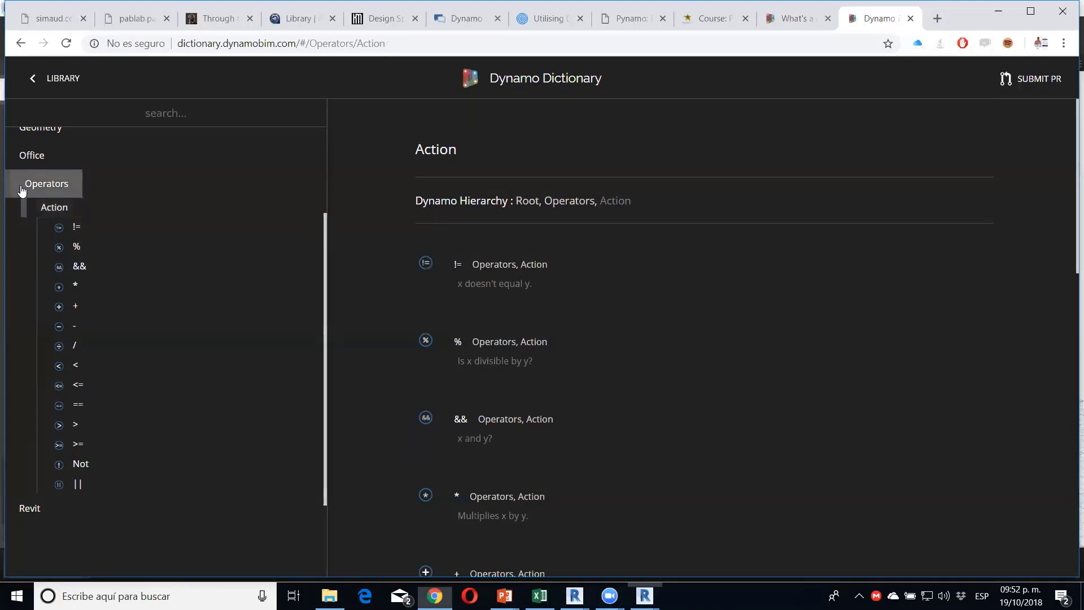
click(28, 184)
scroll(39, 271, up, 1)
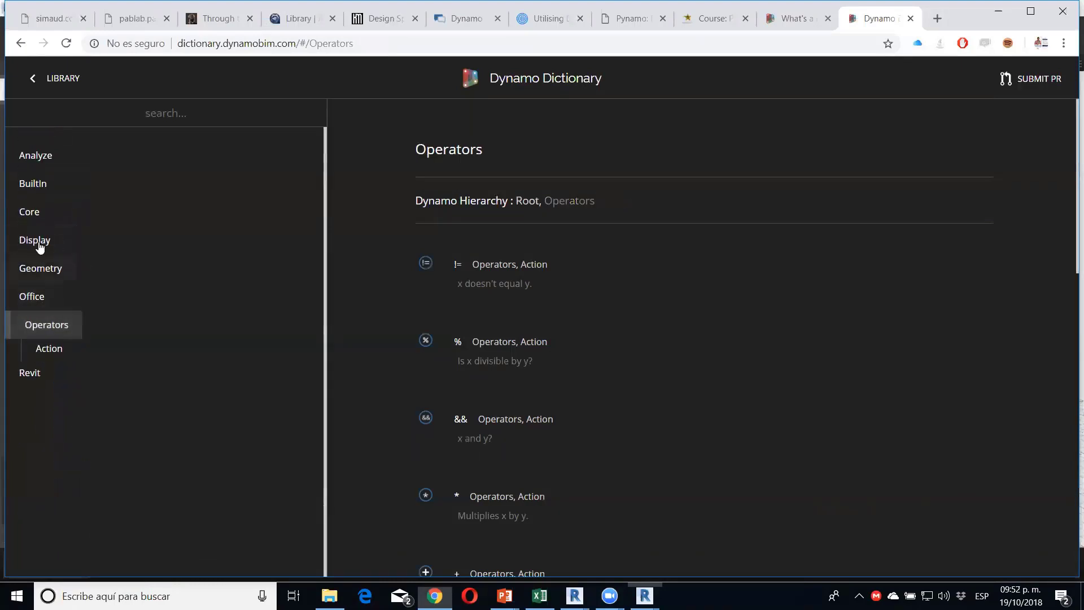
click(42, 213)
scroll(71, 305, down, 1)
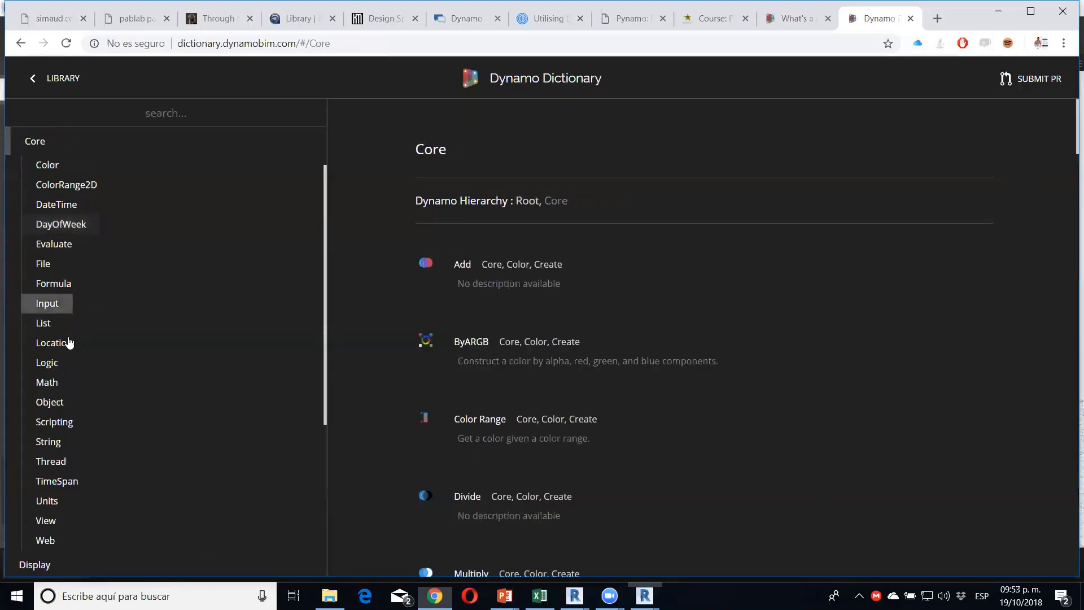
scroll(65, 344, down, 1)
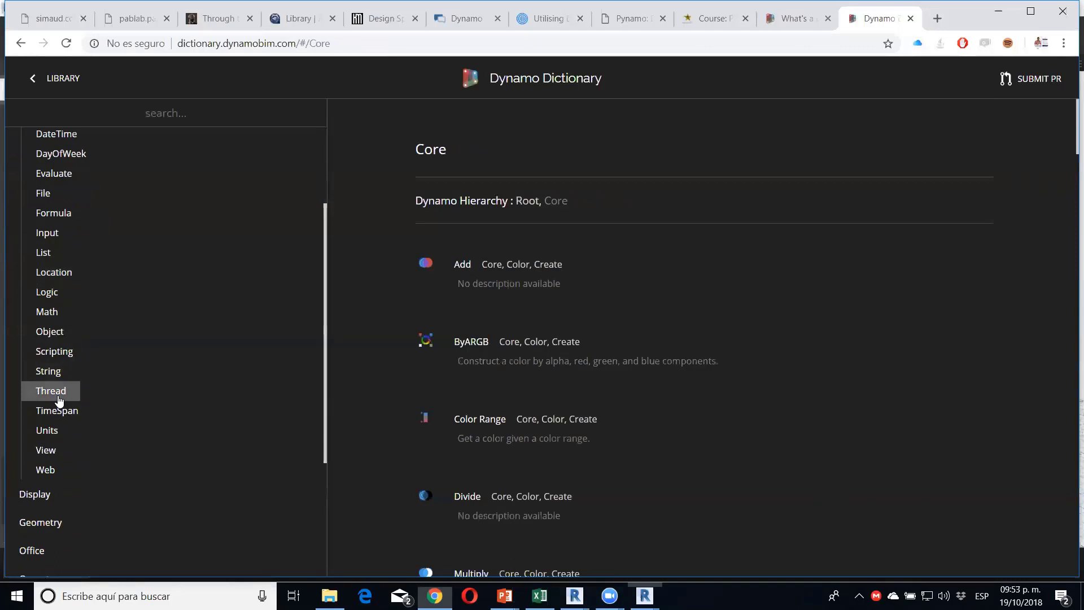
click(55, 317)
click(63, 331)
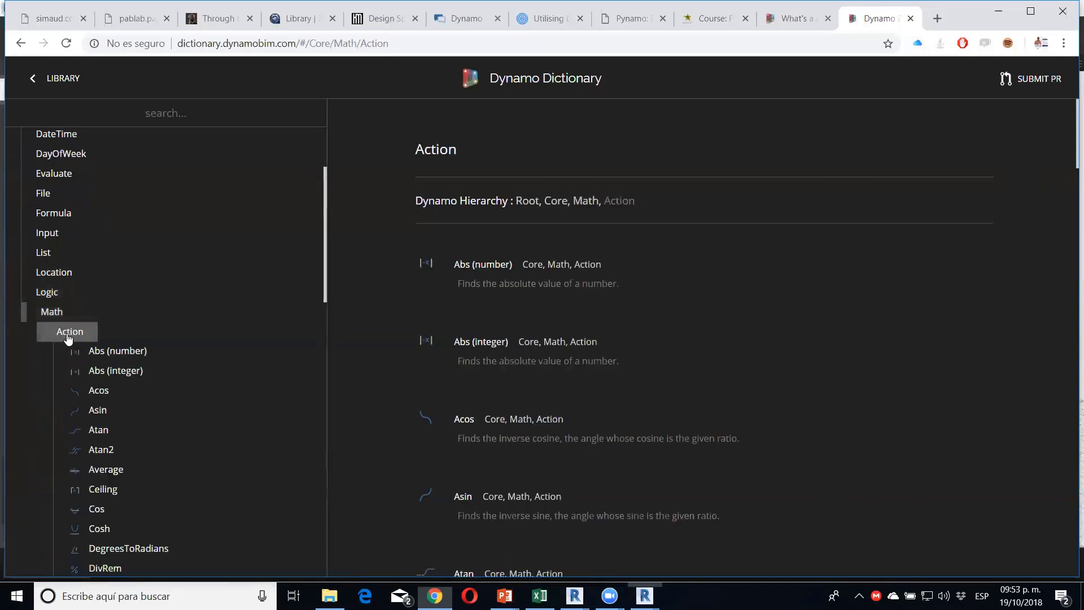
Step: Scroll through the Core Math Action node entries
scroll(120, 384, down, 1)
scroll(120, 385, down, 3)
scroll(135, 367, down, 1)
scroll(102, 373, down, 1)
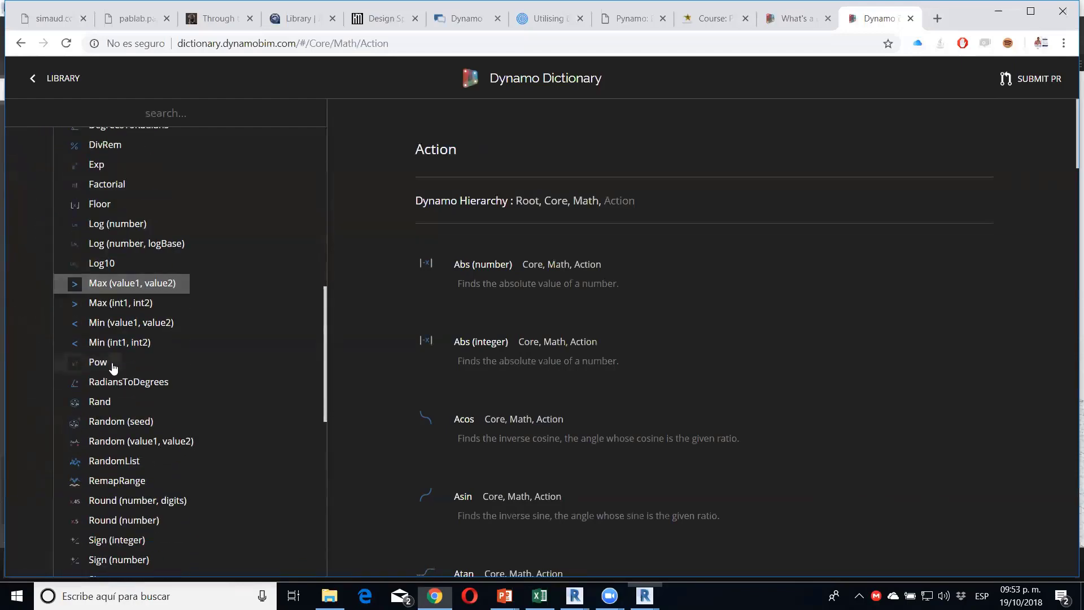
scroll(133, 361, down, 2)
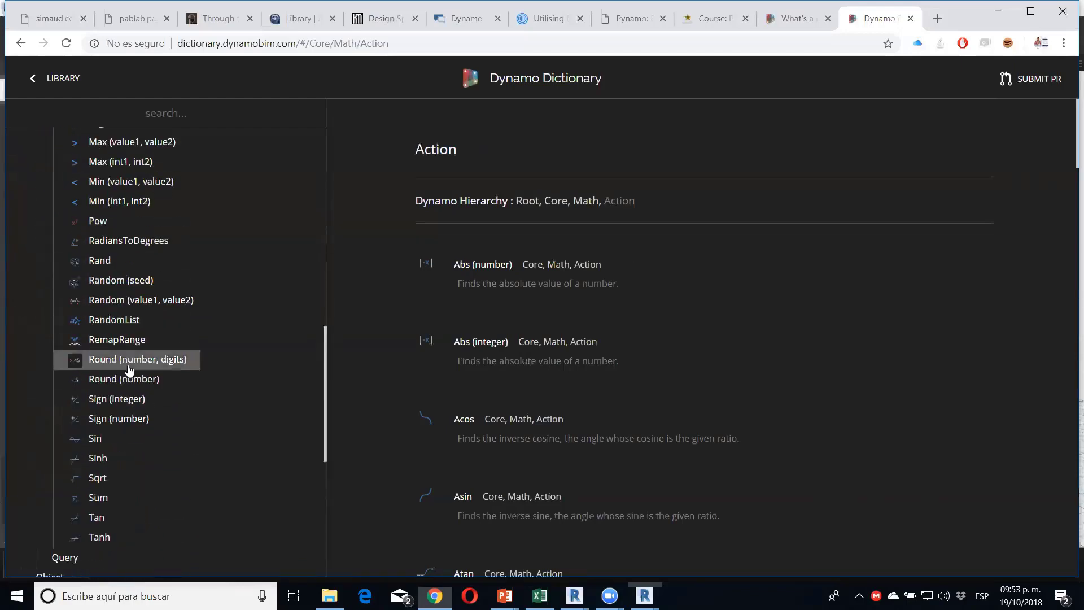
scroll(130, 370, up, 2)
scroll(128, 370, up, 1)
scroll(119, 296, up, 1)
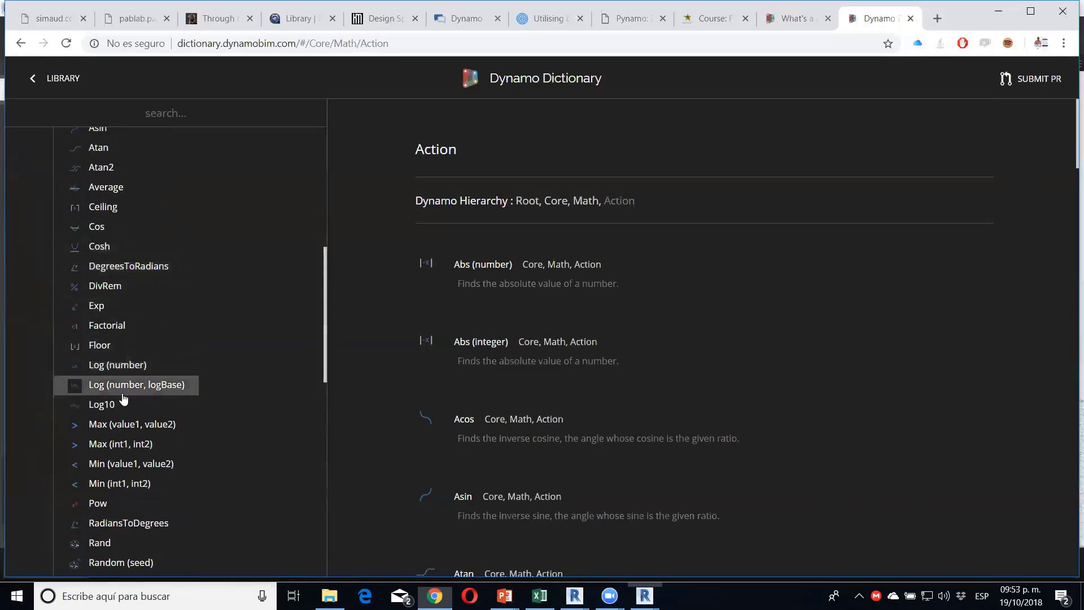
Step: Browse the Math Action list again, search 'math evaluate', then return to Dynamo
key(alt+Tab)
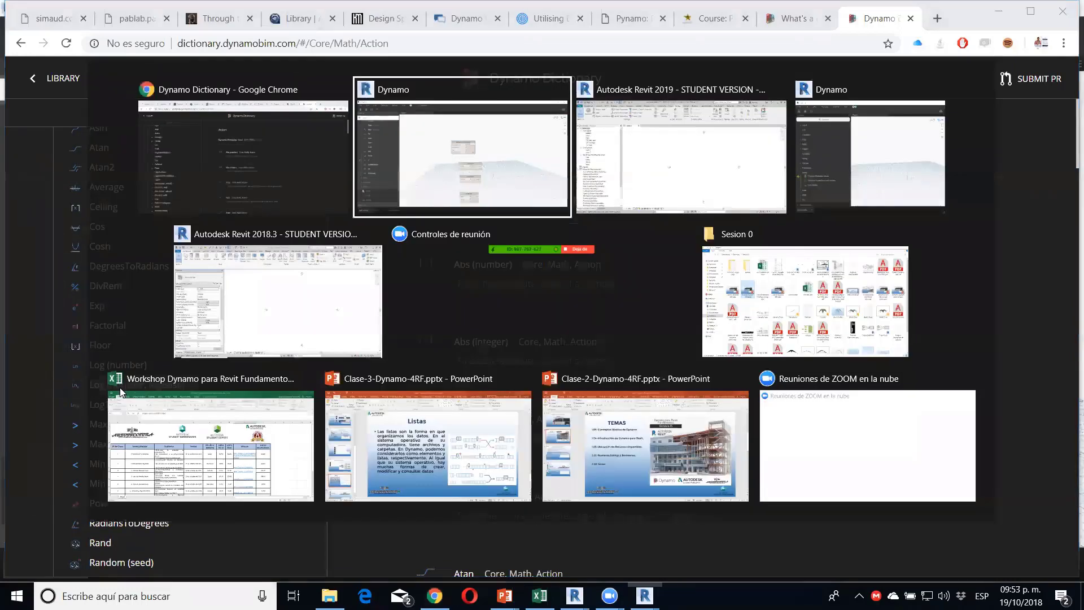
key(alt+Tab)
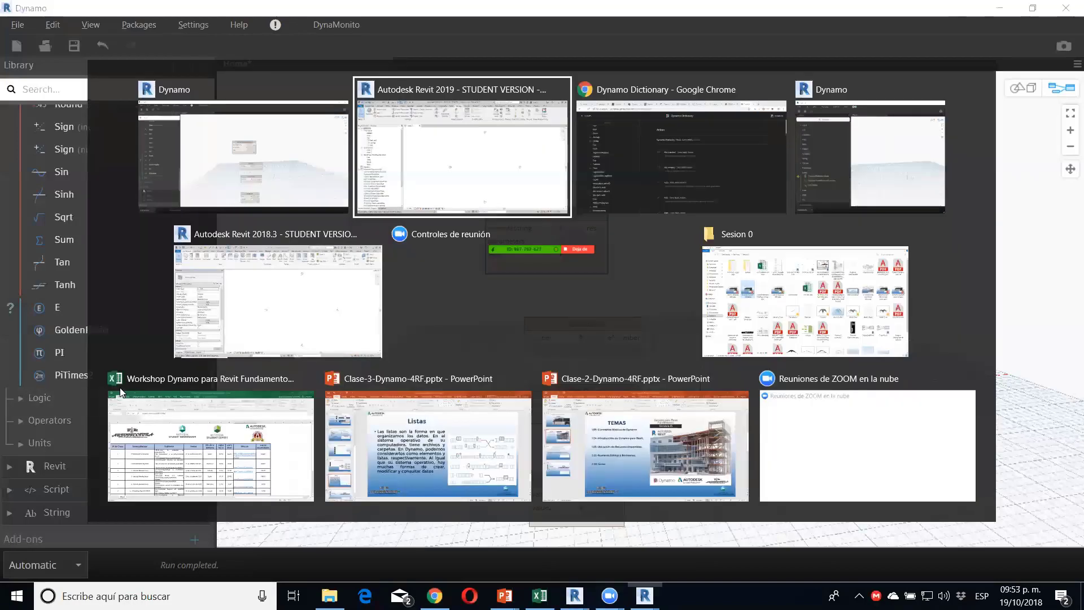
key(Tab)
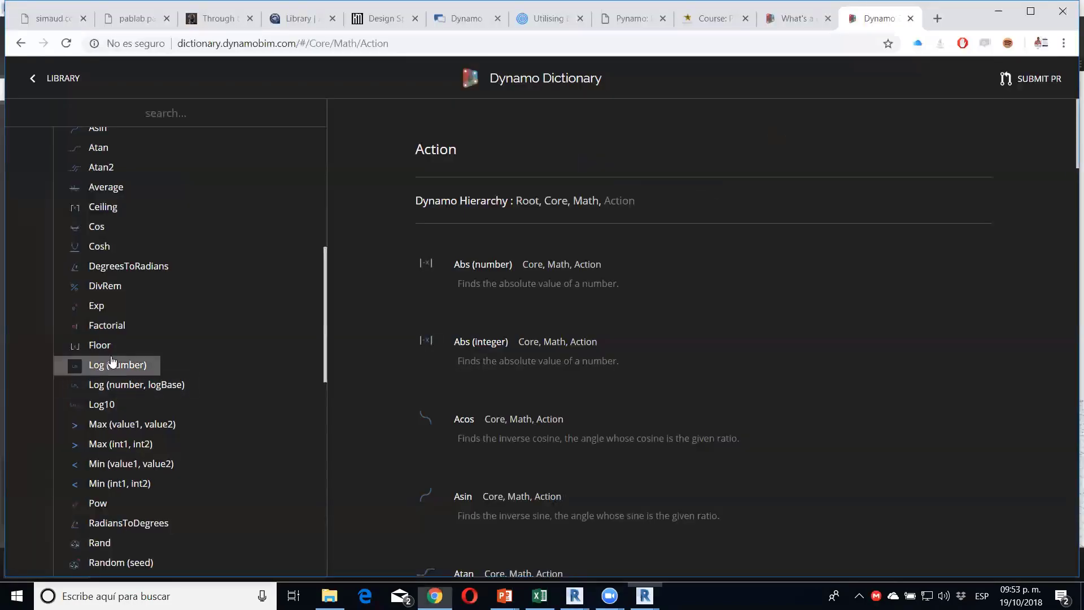
scroll(119, 372, down, 3)
scroll(128, 379, up, 5)
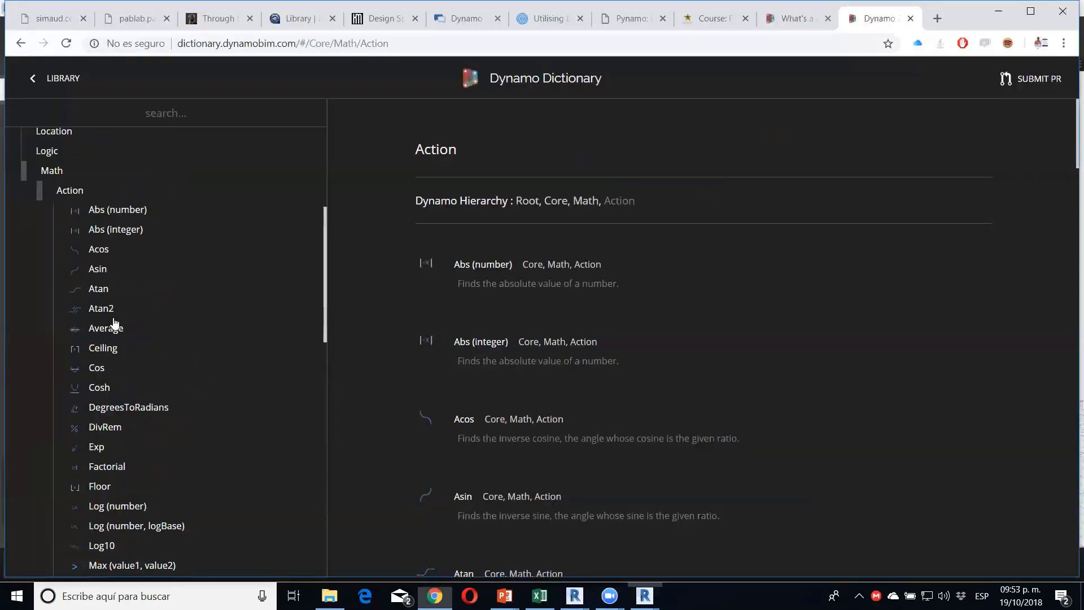
scroll(113, 322, down, 3)
scroll(115, 345, down, 2)
scroll(116, 347, down, 1)
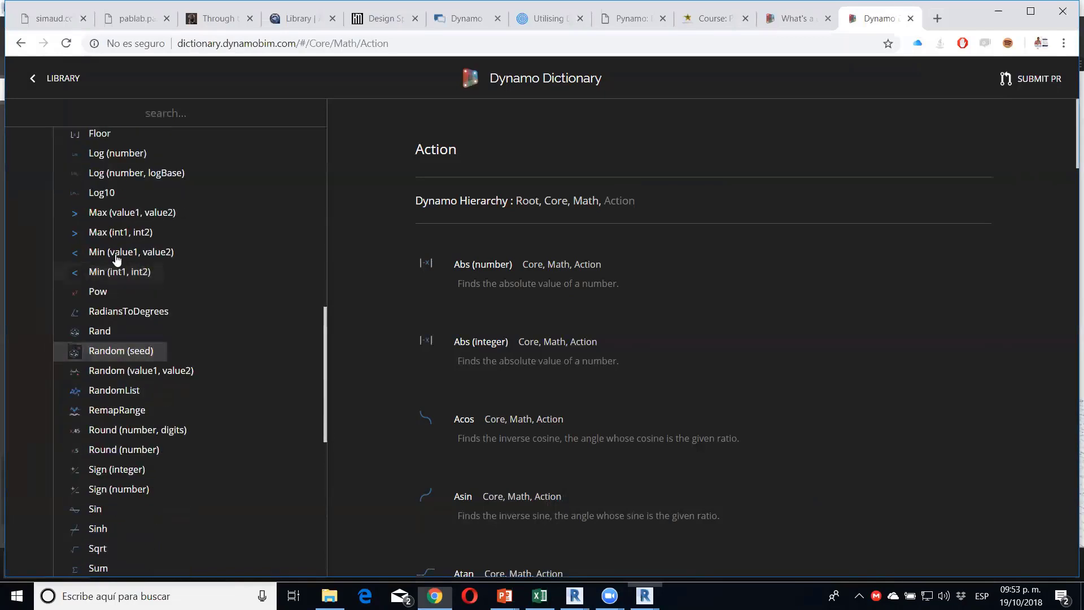
scroll(122, 372, down, 2)
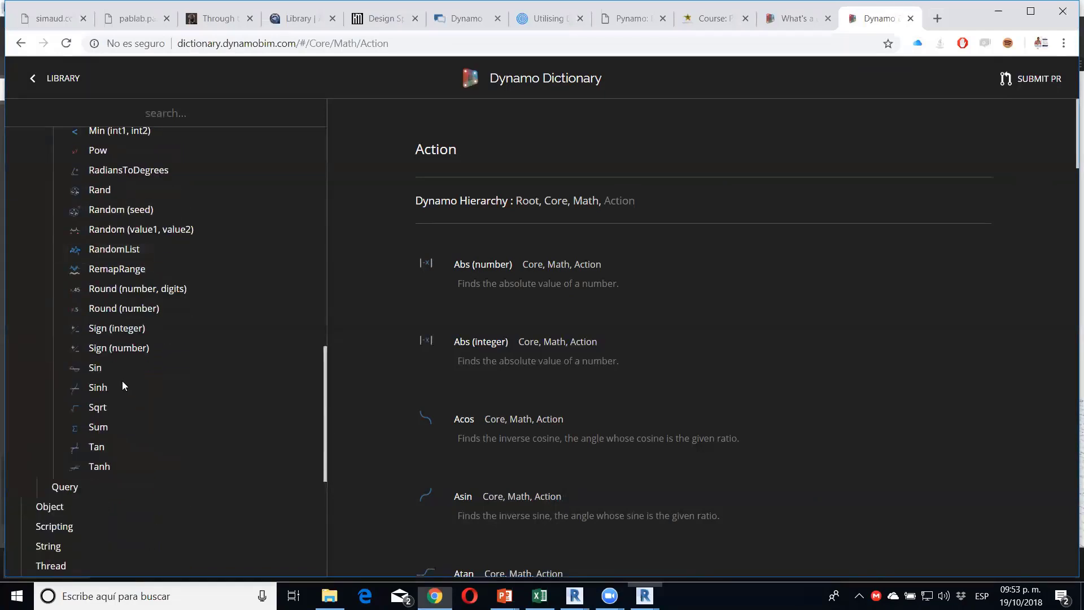
click(130, 113)
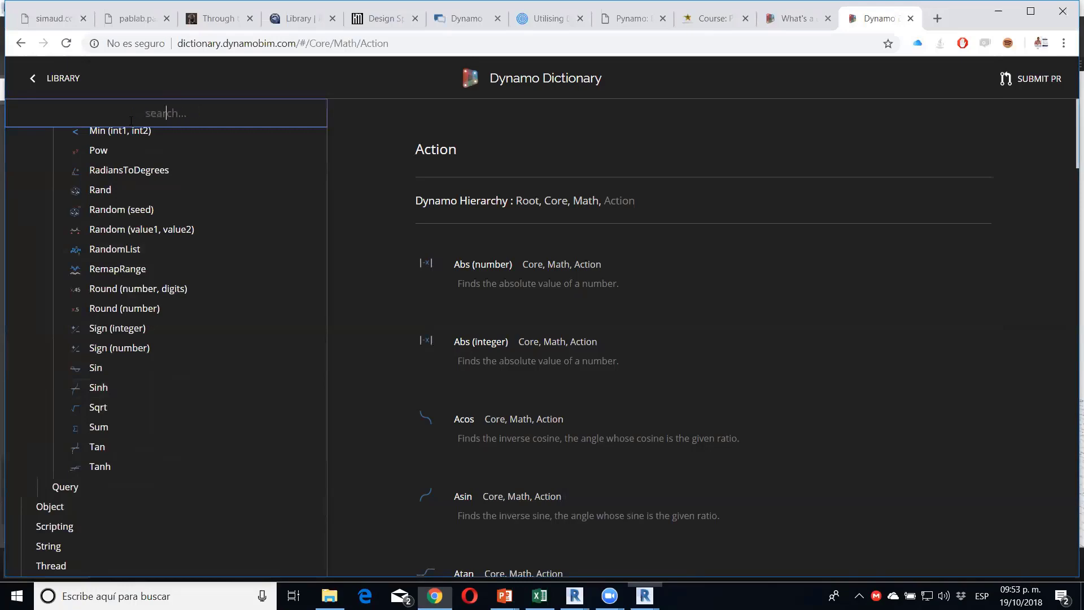
key(alt+Tab)
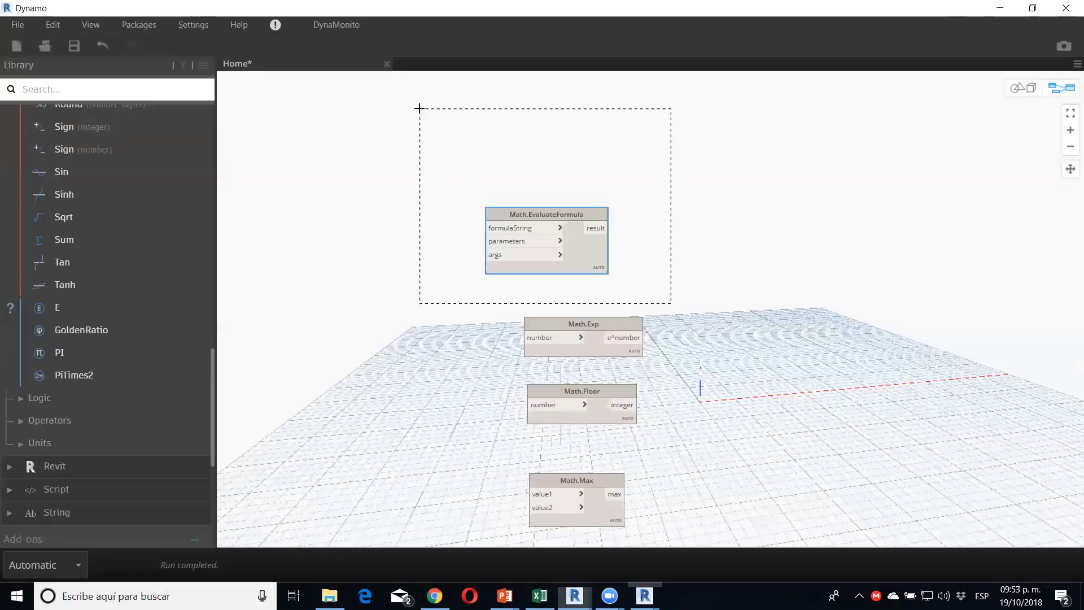
Step: Delete Math.EvaluateFormula, then try and remove a Function Apply node from the Script library
key(Delete)
scroll(57, 390, down, 2)
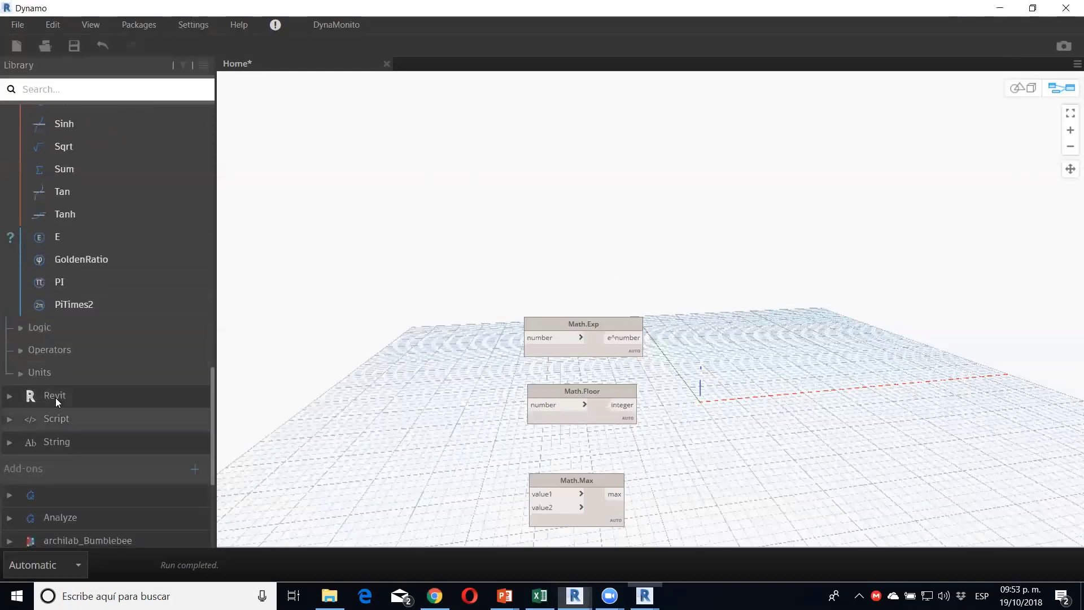
click(86, 421)
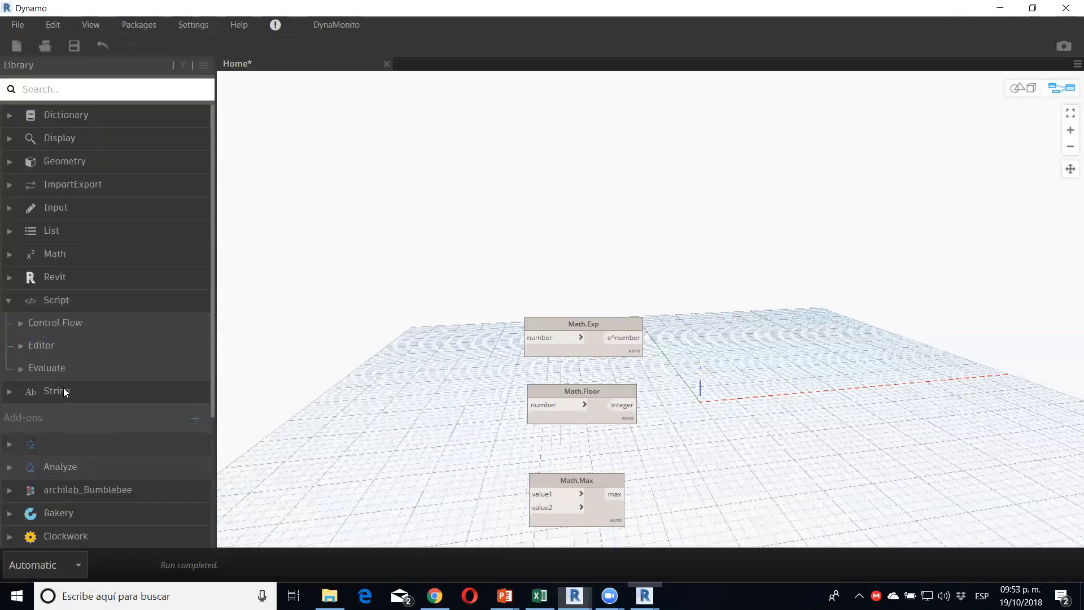
click(53, 344)
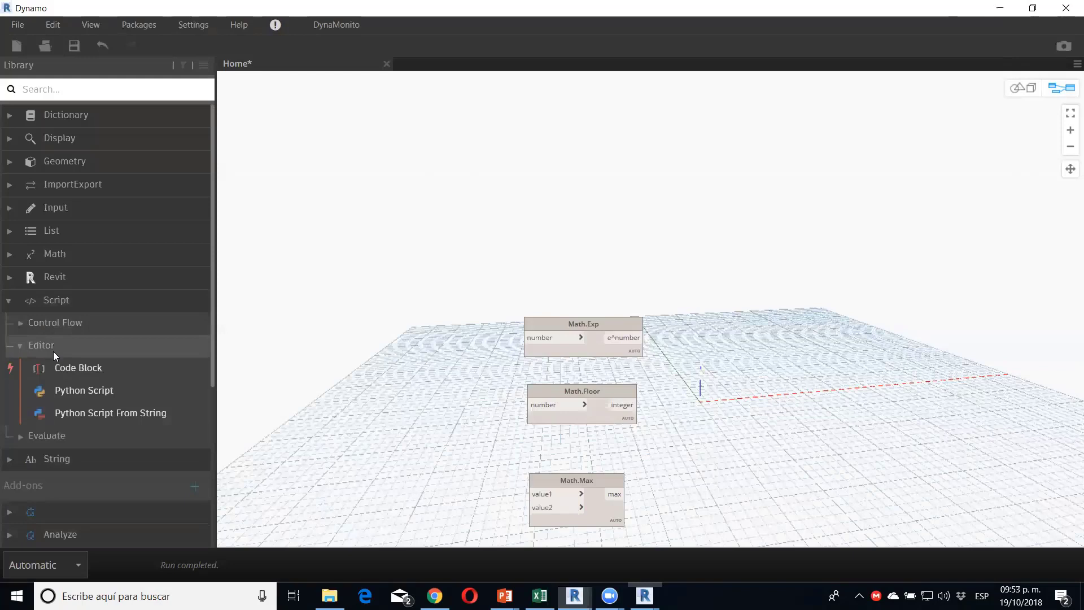
click(53, 351)
click(60, 370)
mouse_move(75, 394)
mouse_down()
mouse_move(737, 342)
mouse_move(585, 309)
mouse_up()
key(Delete)
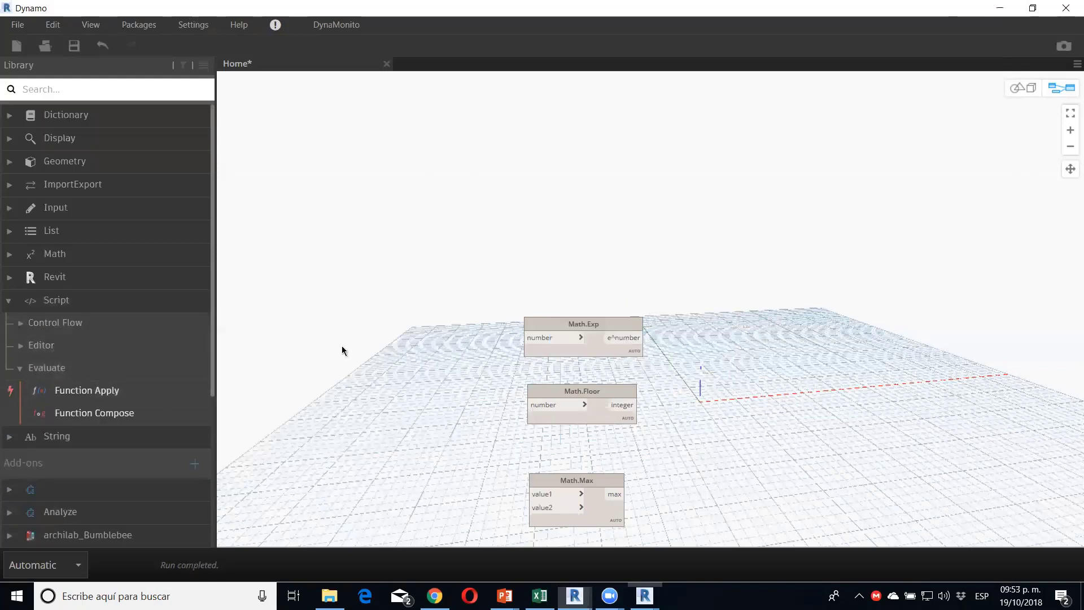
click(55, 322)
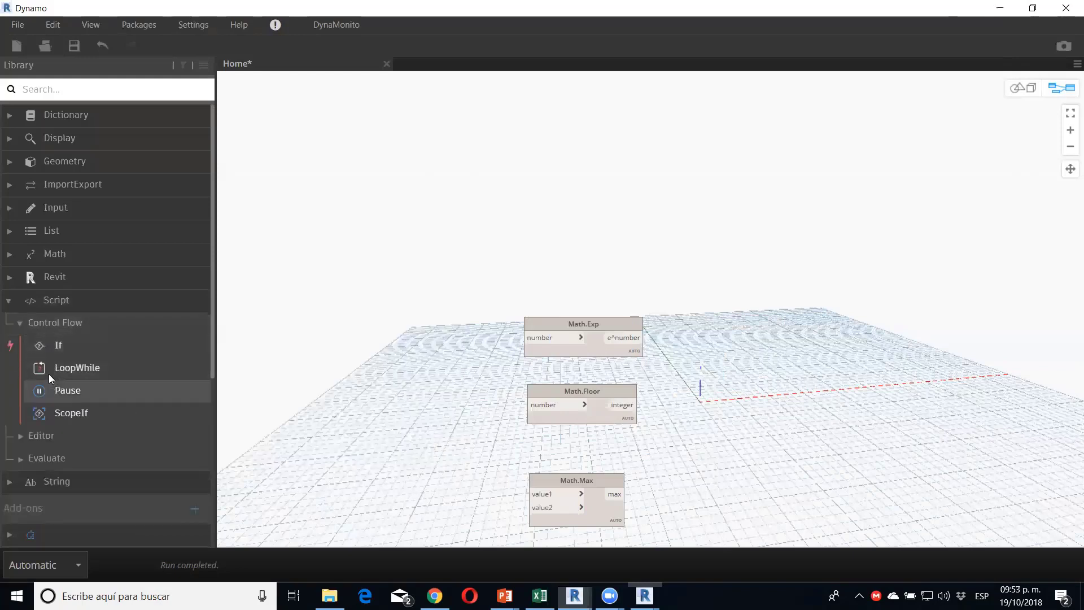
Step: Add a Formula node via canvas search and place it above Math.Exp
right_click(300, 223)
text(f)
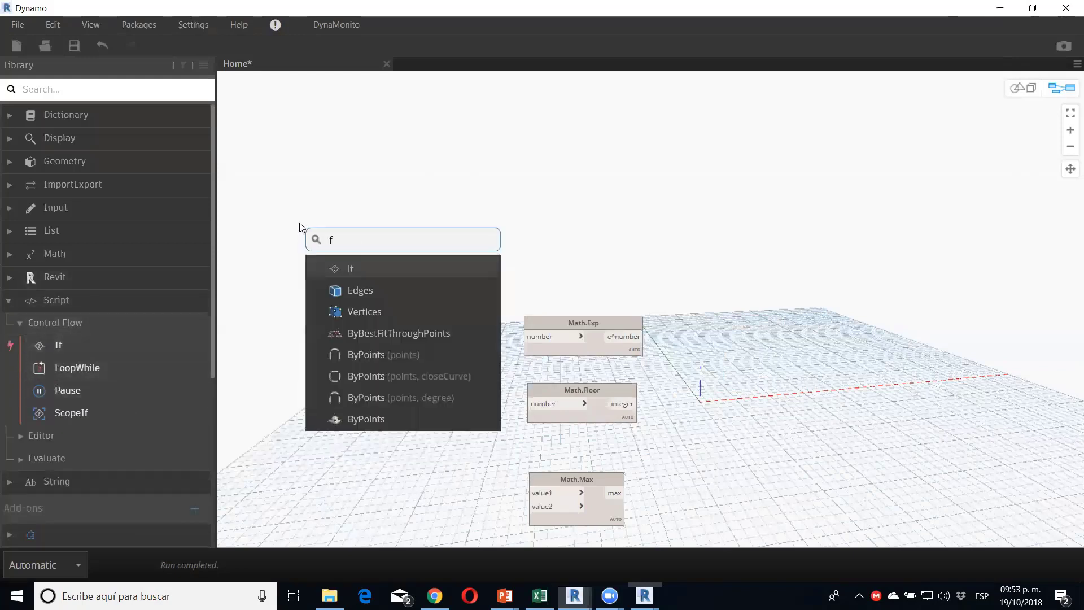
text(orm)
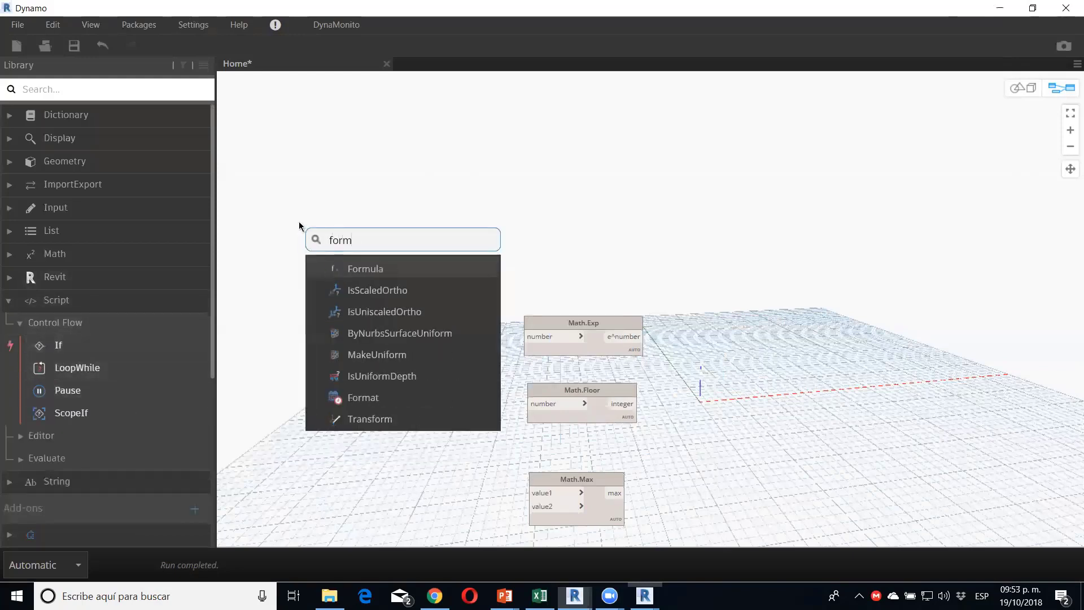
text(ul)
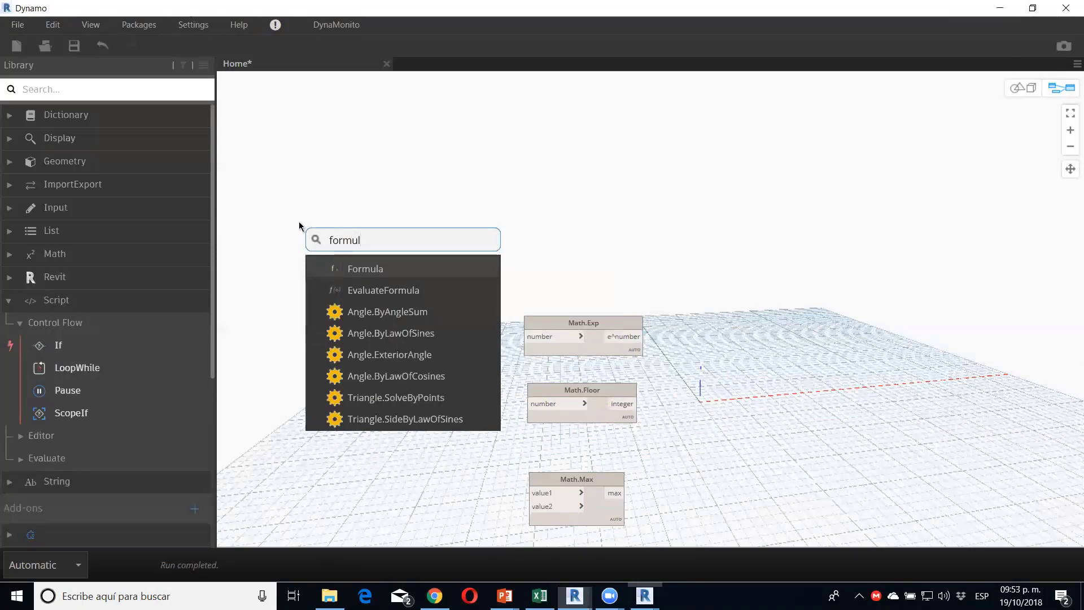
mouse_move(364, 268)
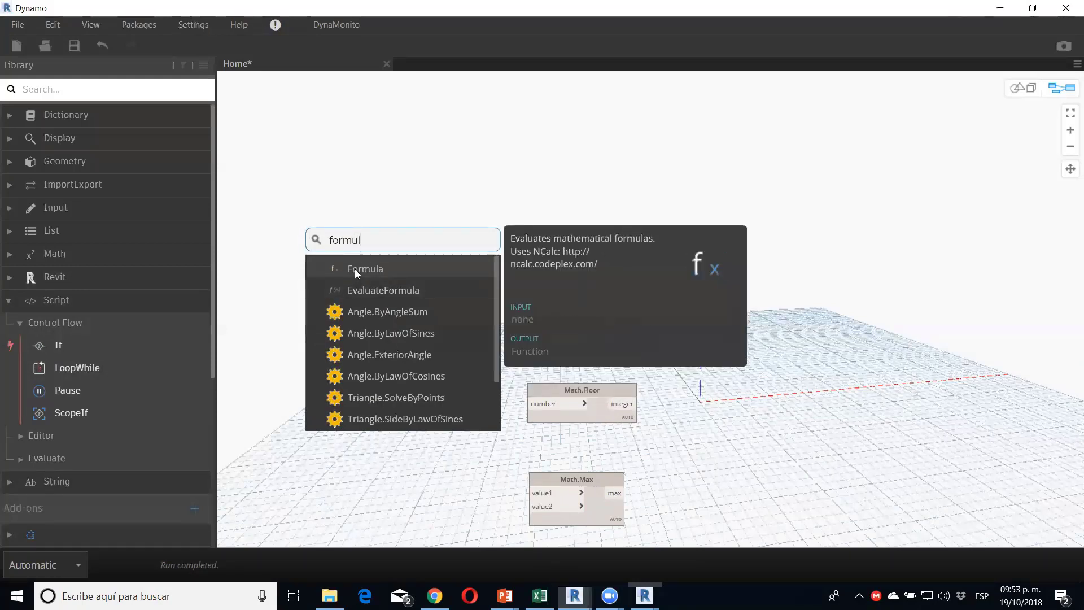
click(354, 269)
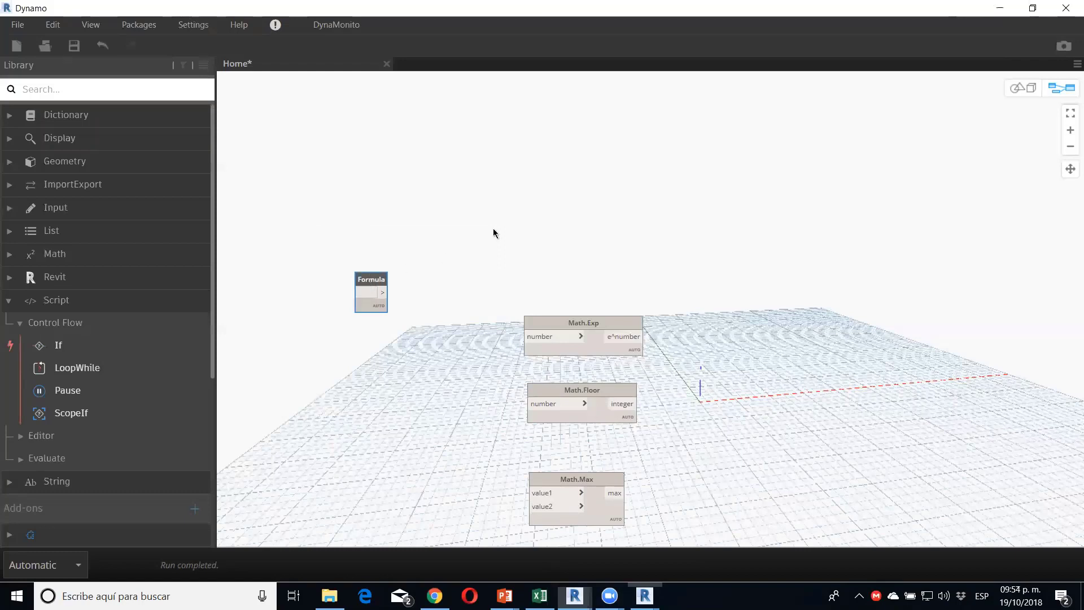
drag(370, 280, 544, 212)
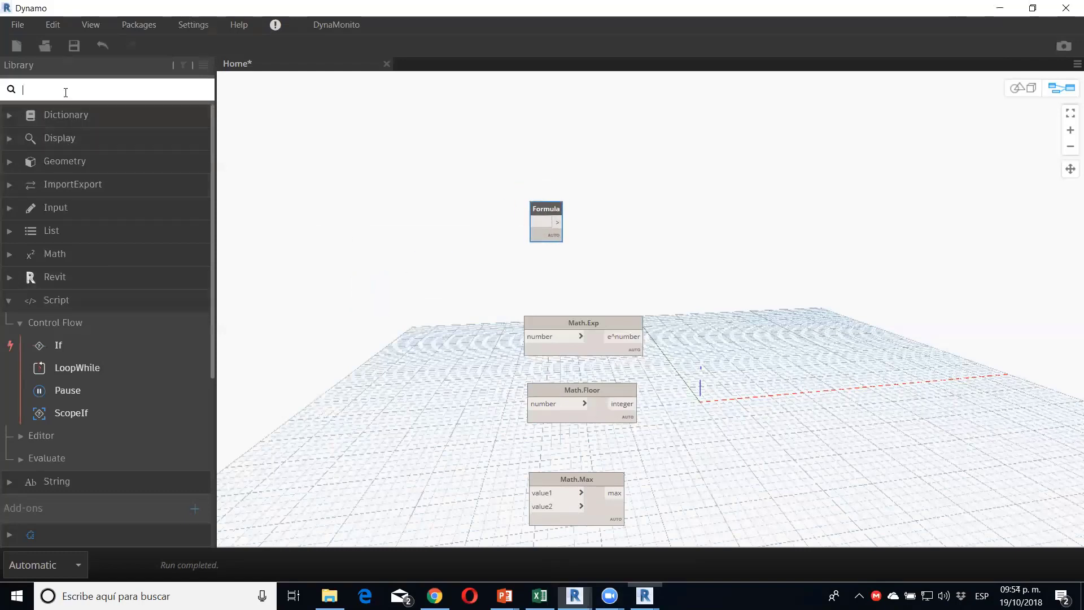
text(formu)
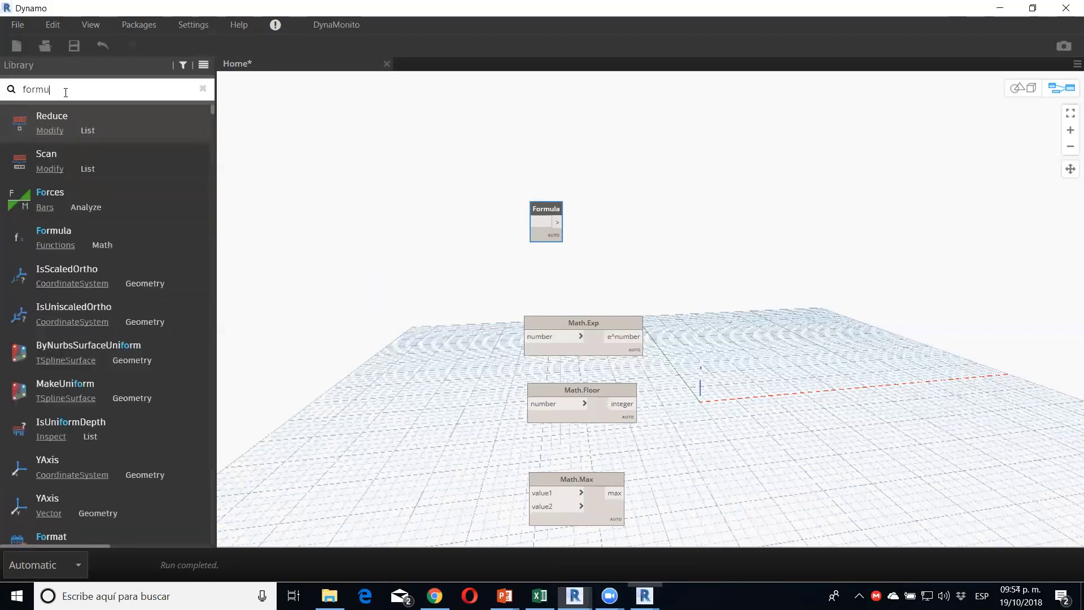
text(la)
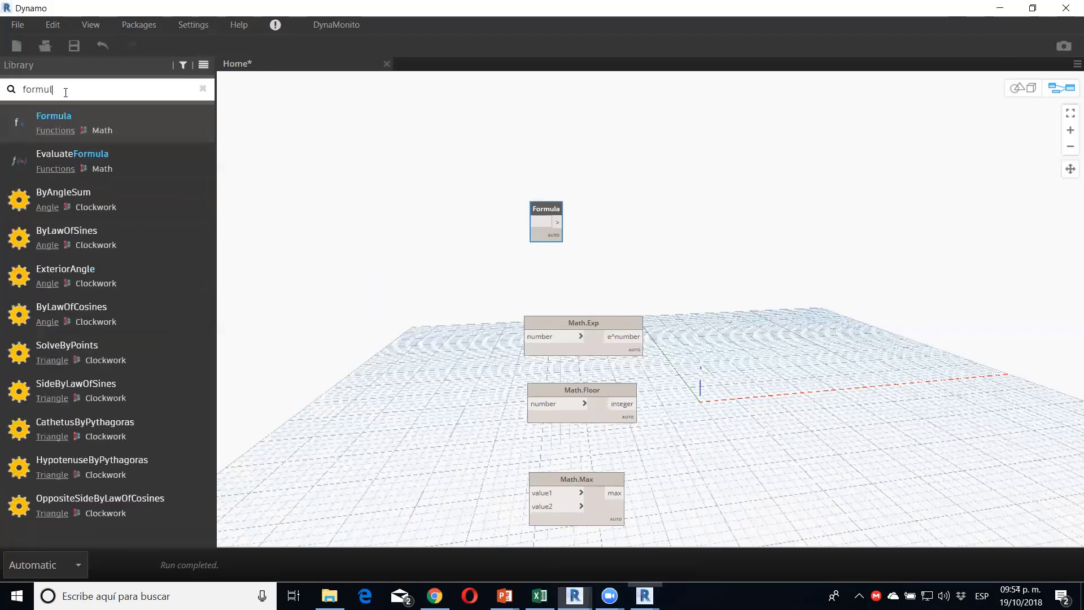
key(BackSpace)
key(BackSpace)
key(BackSpace)
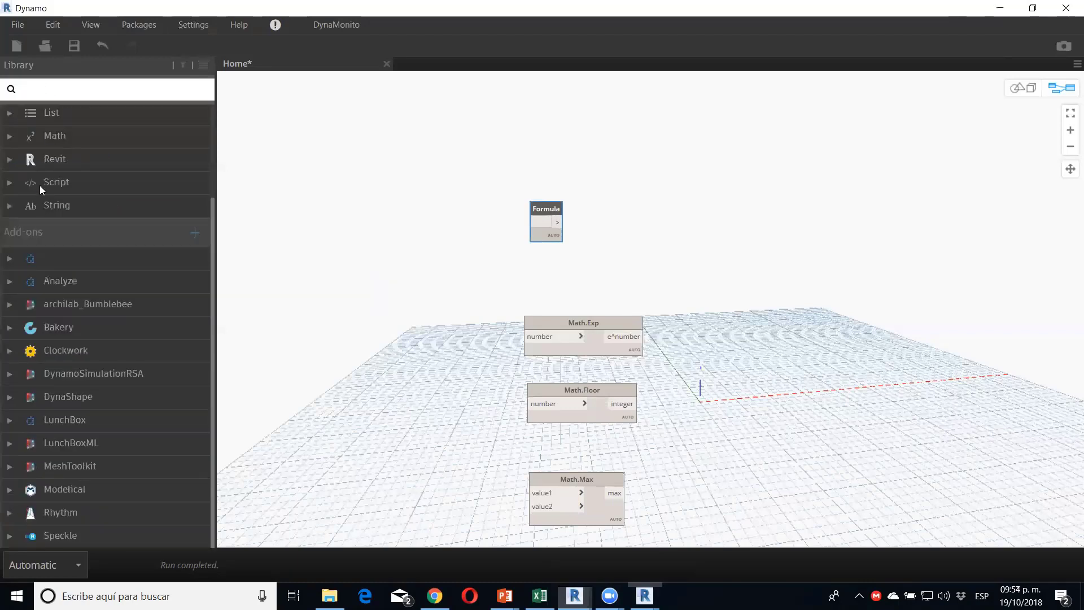
Step: Browse the Math Functions nodes in the library
click(65, 138)
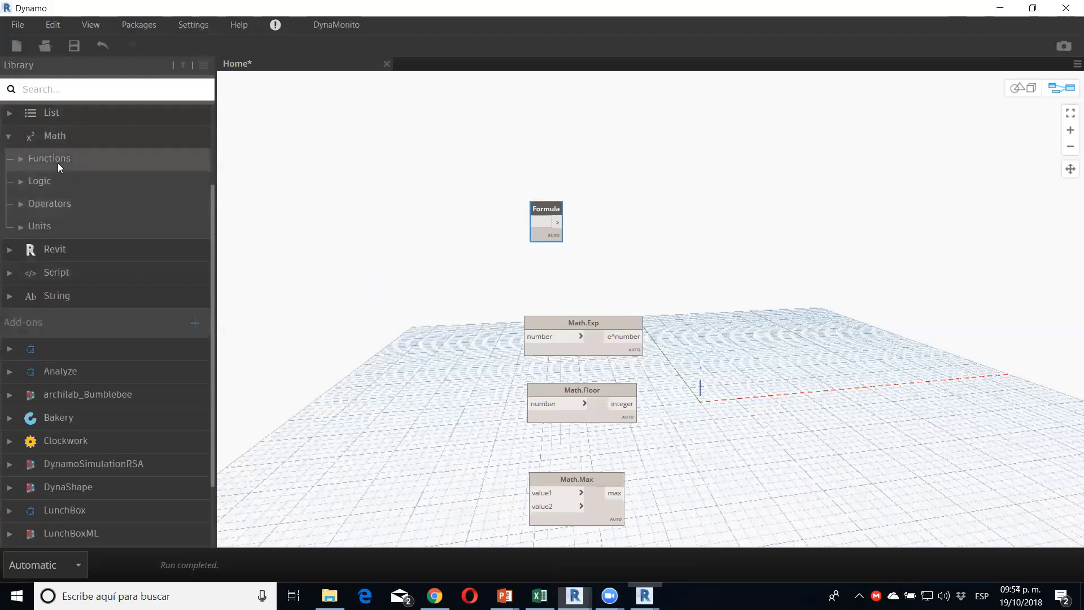
click(58, 162)
scroll(85, 269, down, 10)
scroll(80, 261, down, 2)
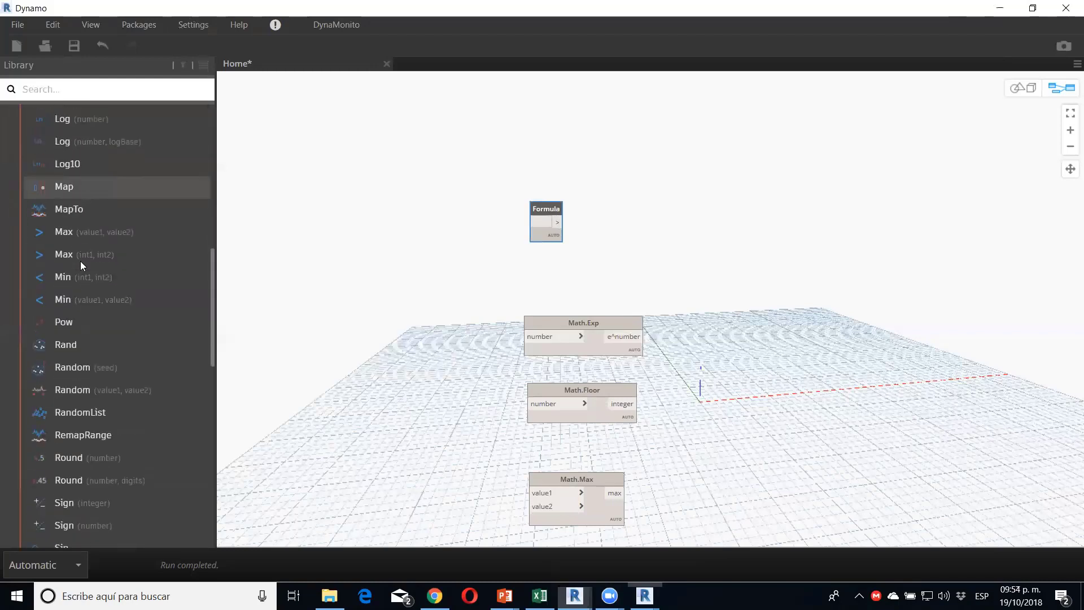
scroll(80, 270, down, 4)
scroll(84, 307, down, 2)
scroll(84, 332, down, 9)
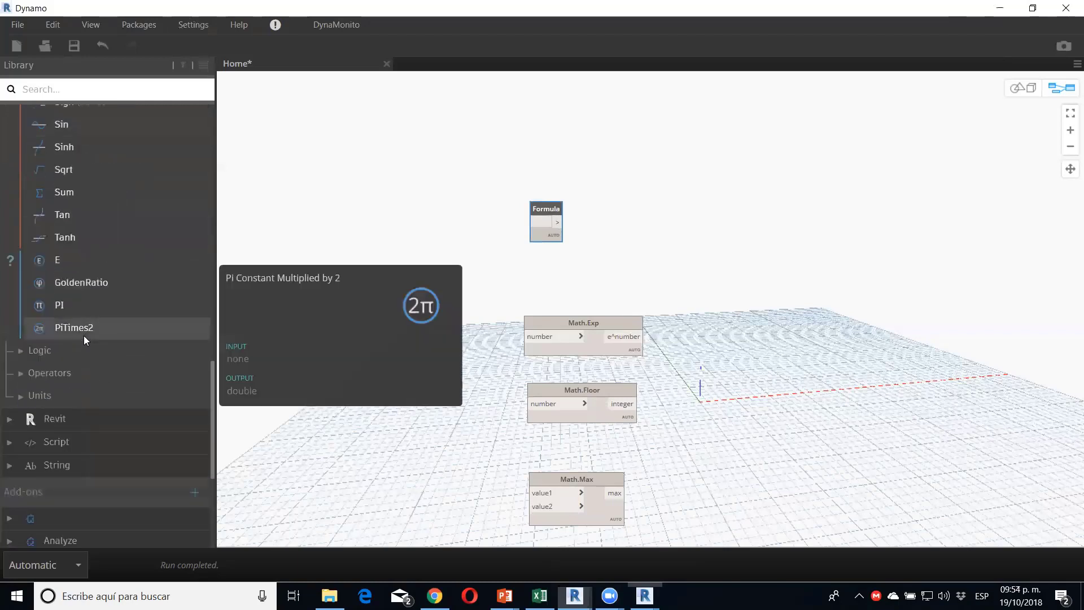
scroll(69, 293, up, 18)
scroll(69, 292, up, 4)
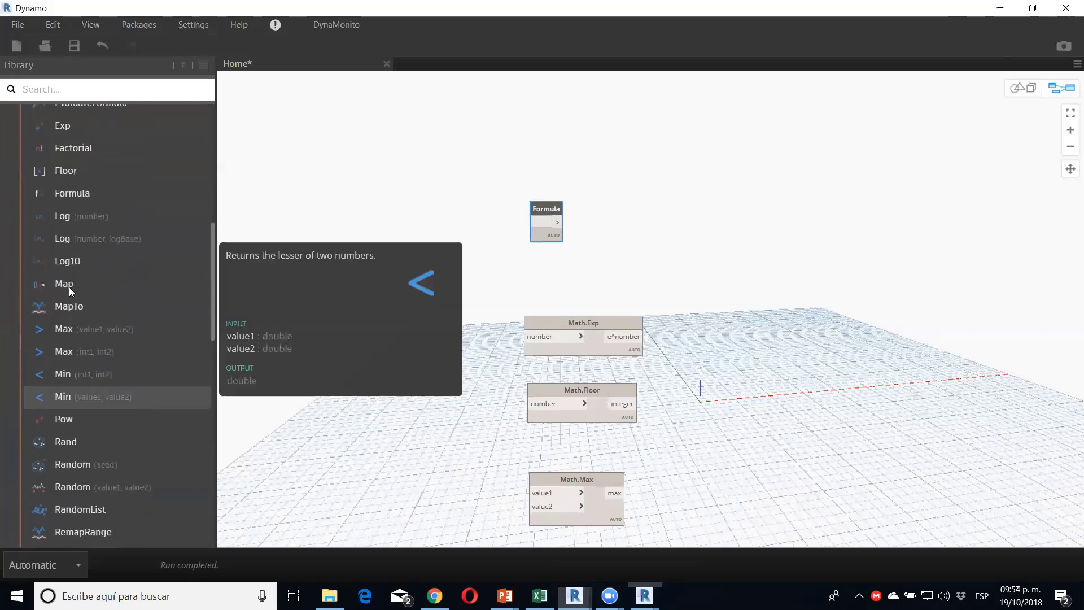
scroll(63, 212, up, 2)
scroll(64, 212, up, 5)
scroll(63, 212, up, 3)
scroll(63, 212, up, 5)
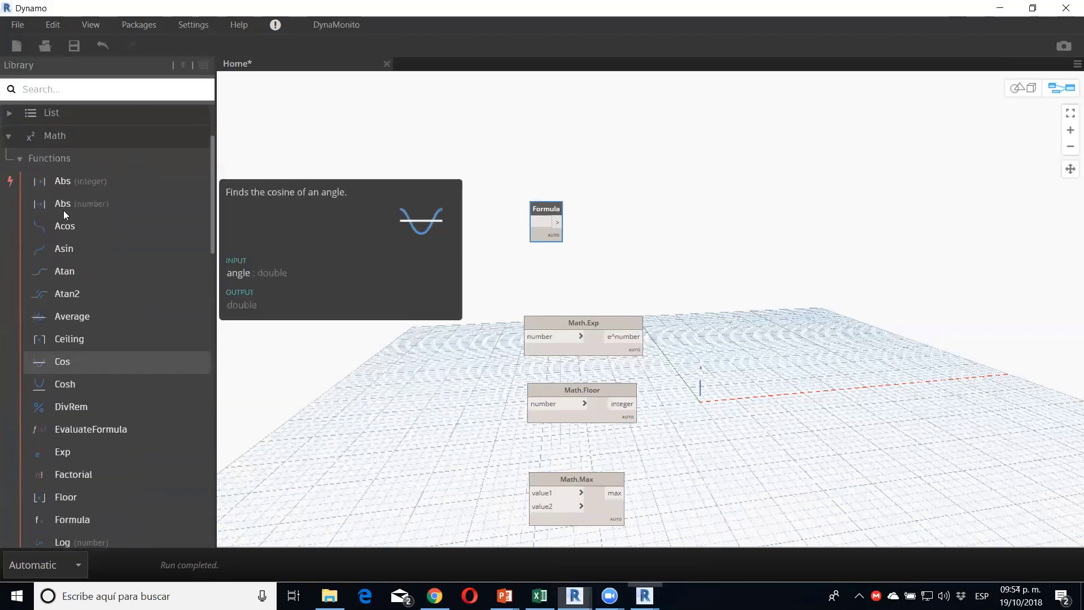
scroll(77, 265, down, 3)
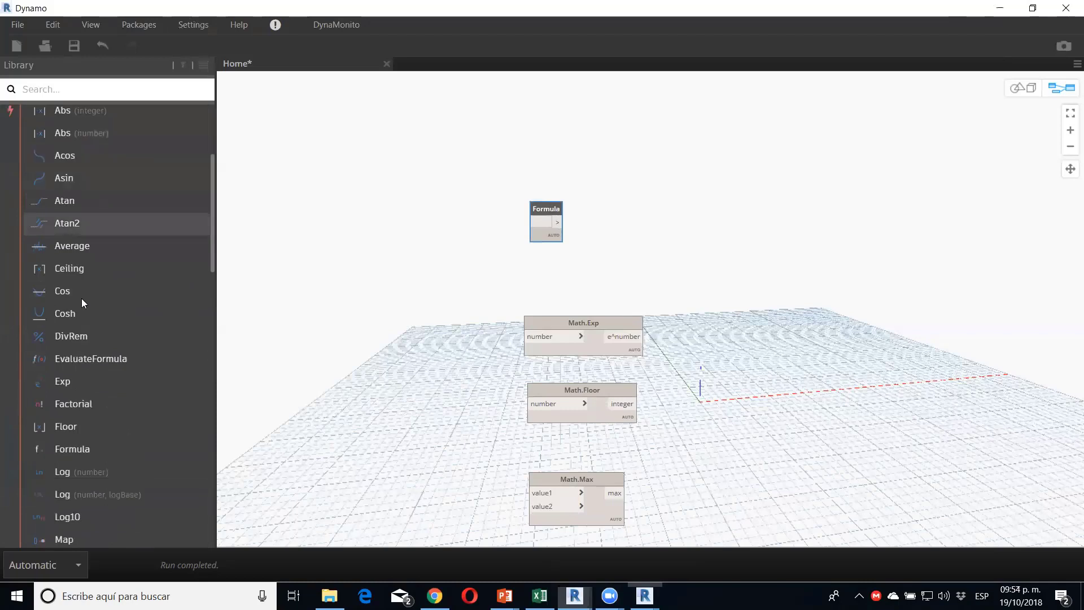
Step: Add and delete a Math.EvaluateFormula node, then bring up the open PowerPoint windows
click(103, 364)
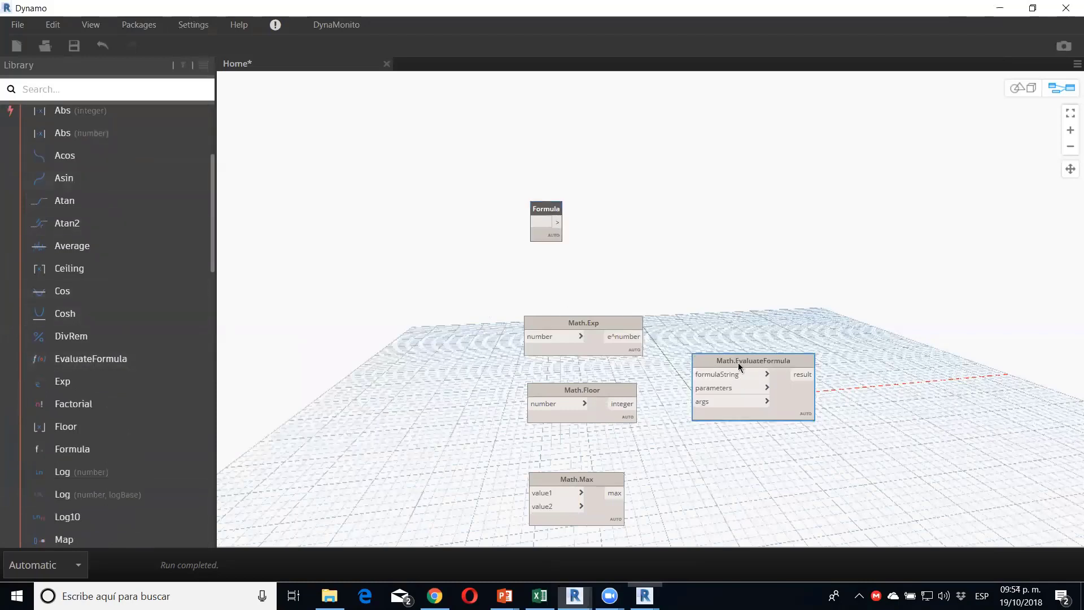
key(Delete)
mouse_move(73, 449)
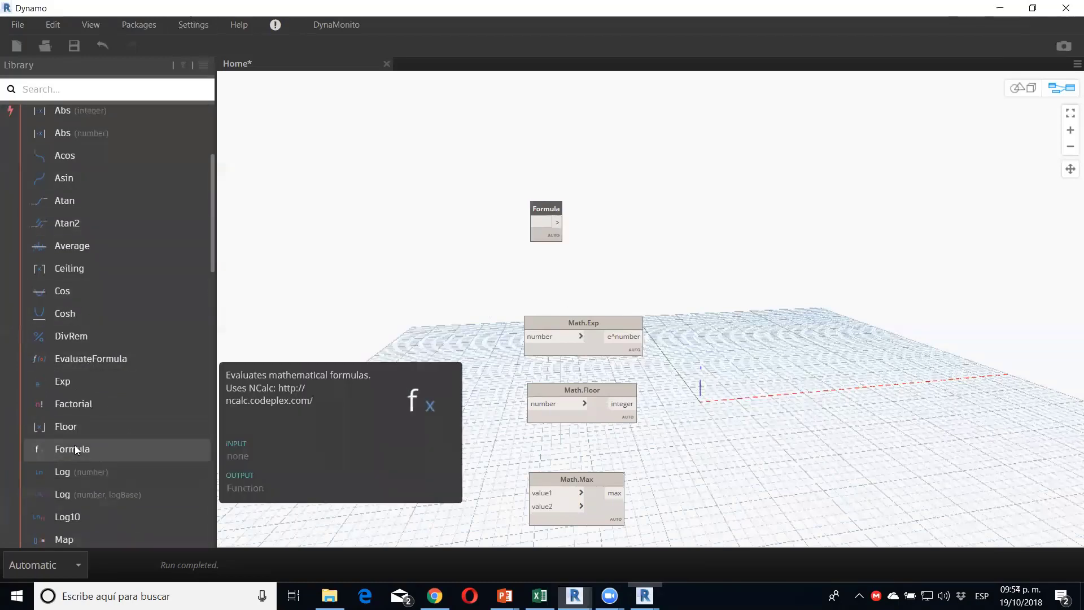
scroll(543, 225, up, 1)
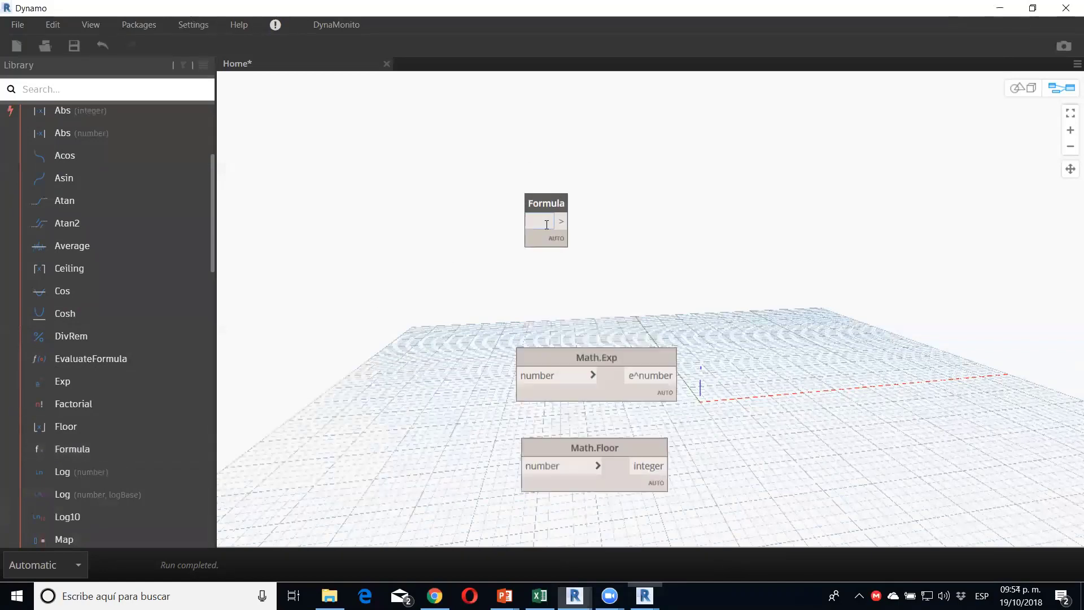
scroll(543, 225, up, 2)
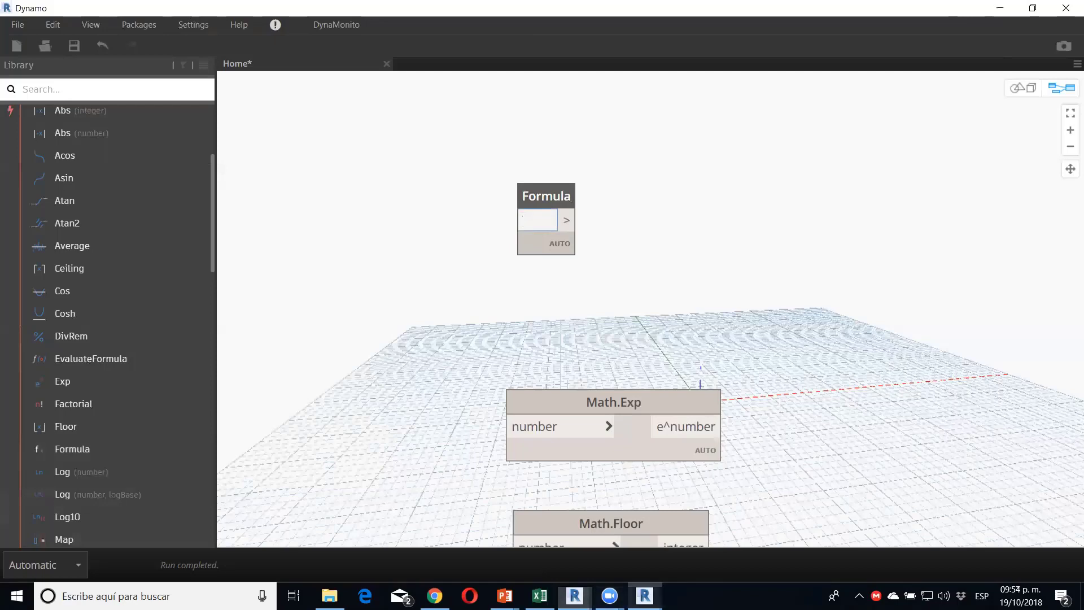
click(504, 595)
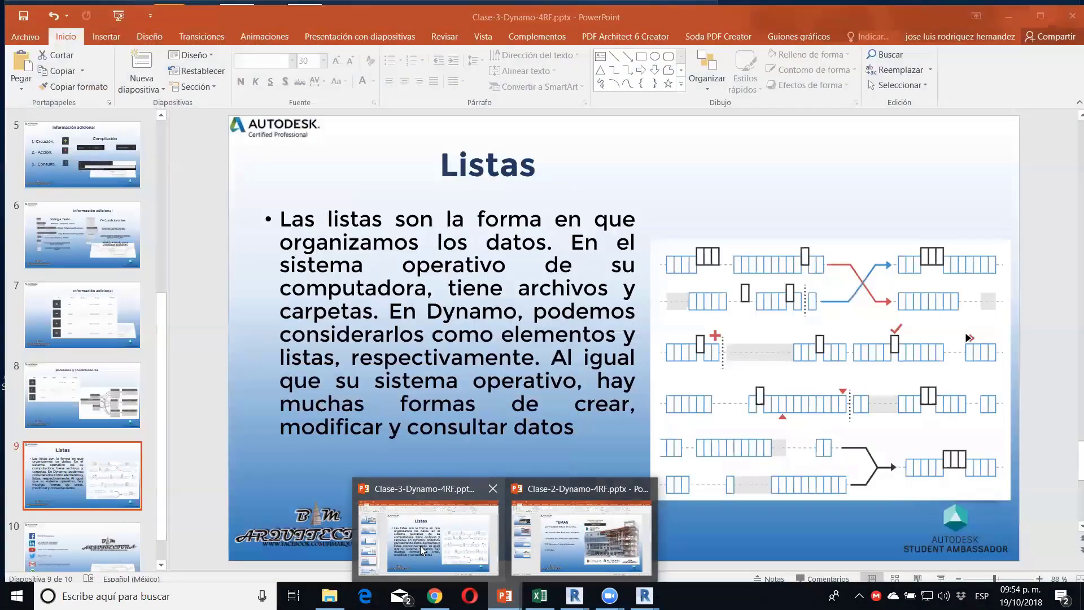
Step: View Clase-3-Dynamo-4RF.pptx slides 6, 7 and 8 'Booleanos y condicionantes'
click(420, 545)
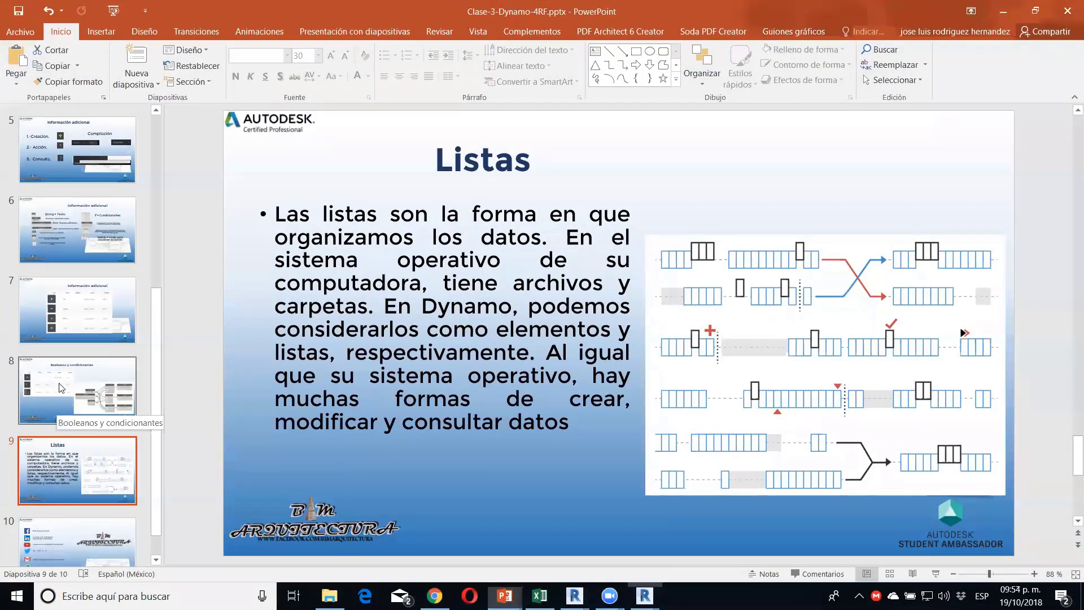
click(68, 230)
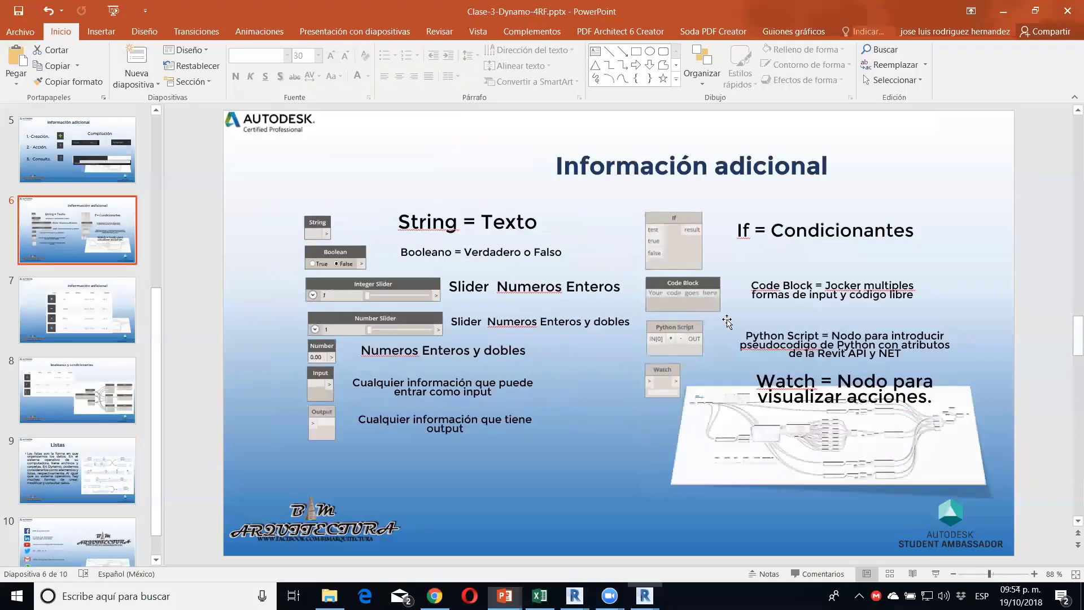
click(81, 332)
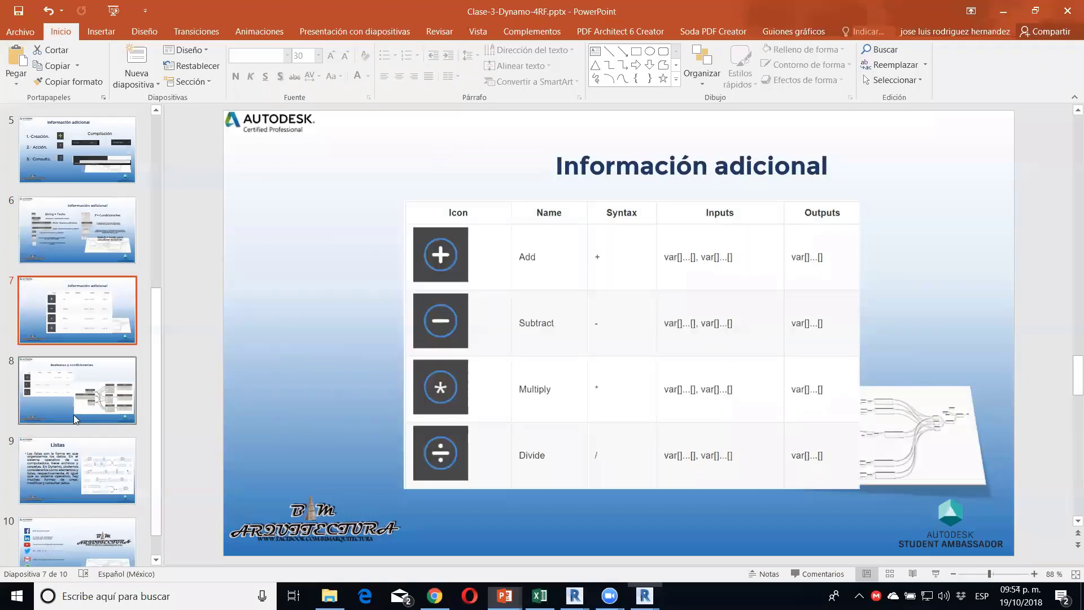
click(75, 402)
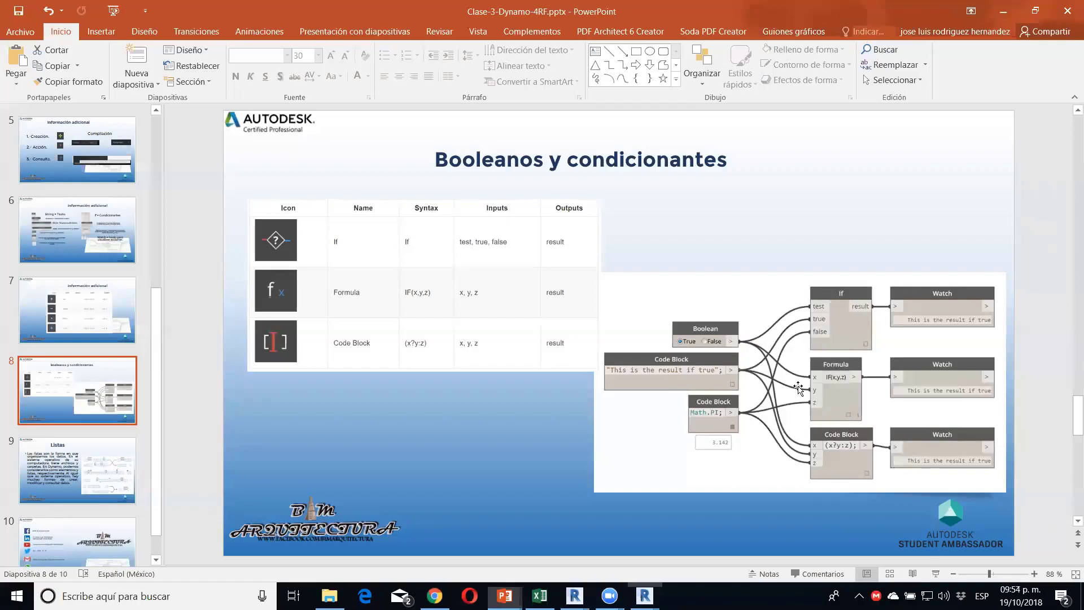
Step: Replace the Formula node's a+b+x with a*(x^2)+b*(x)+c and move the node higher
key(alt+Tab)
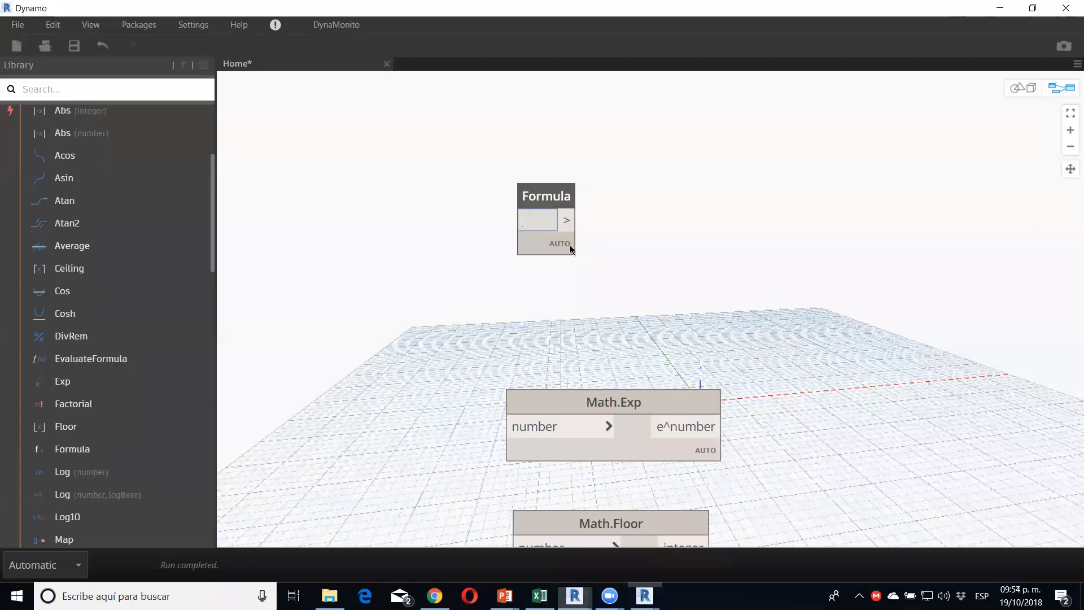
text(a+b+)
text(x)
click(462, 288)
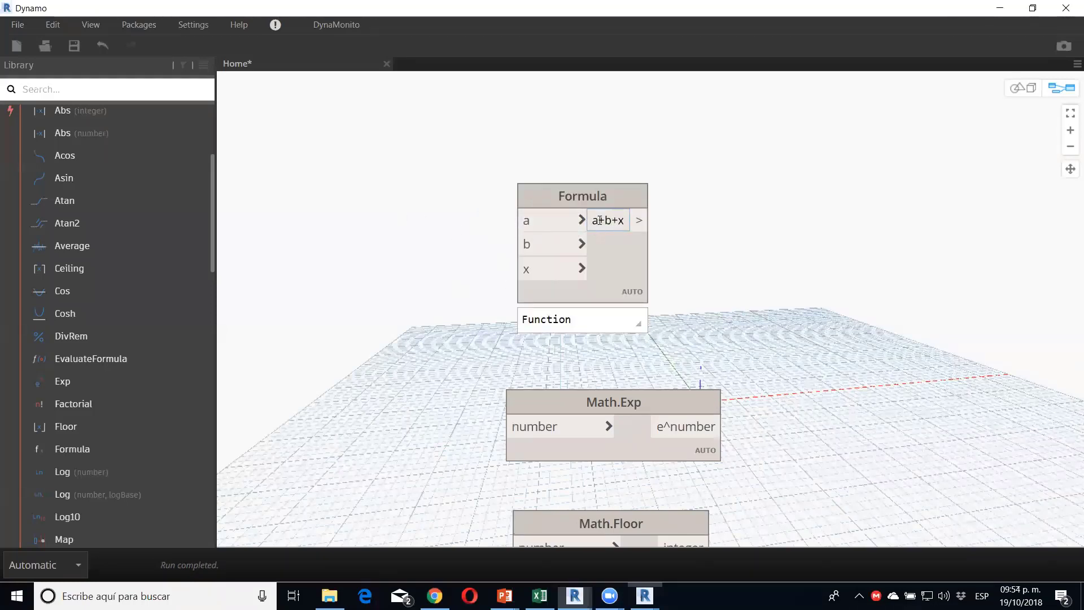
double_click(597, 221)
text(x)
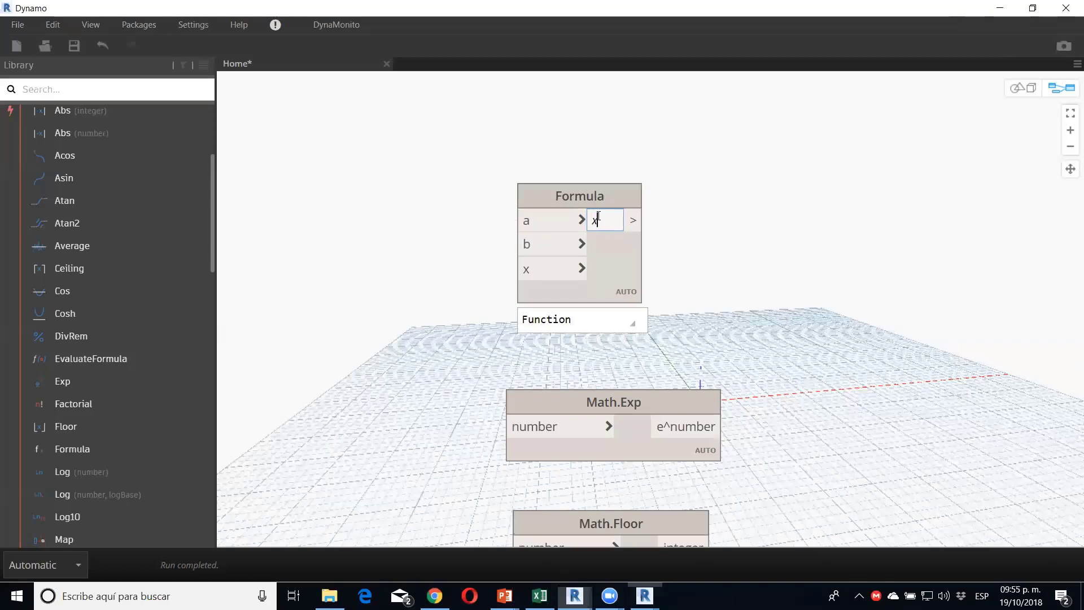
key(Left)
text(ax)
text(^)
text(2+)
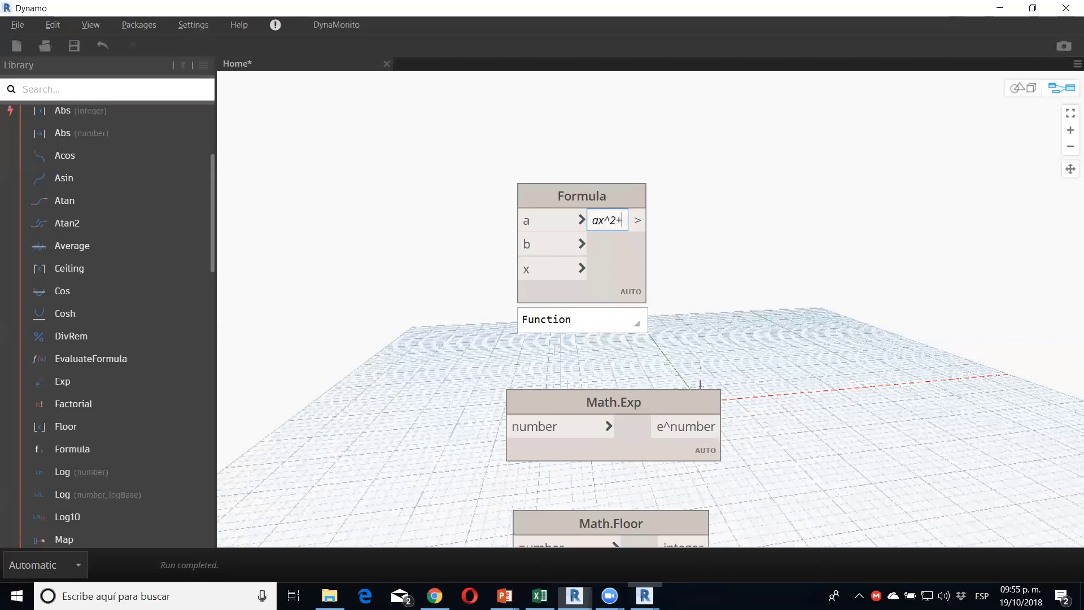
text(bx+)
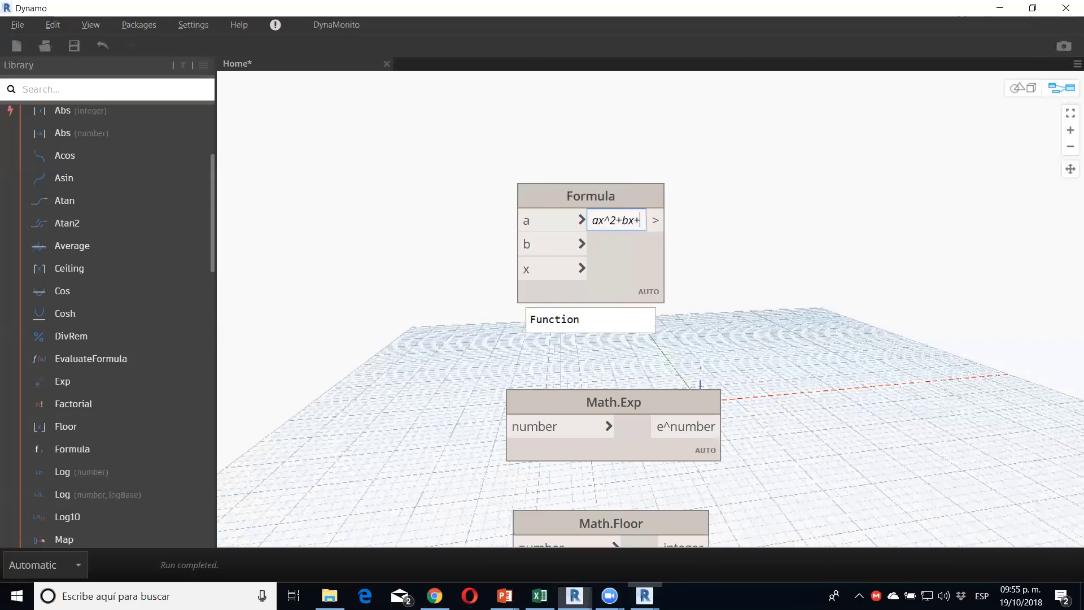
text(c)
click(458, 266)
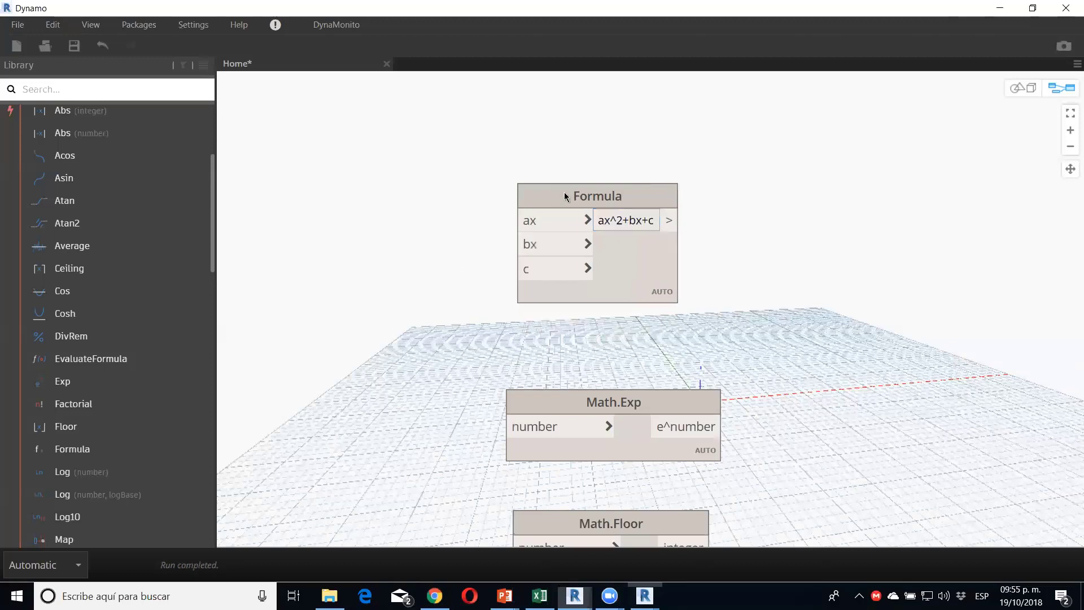
drag(560, 195, 553, 127)
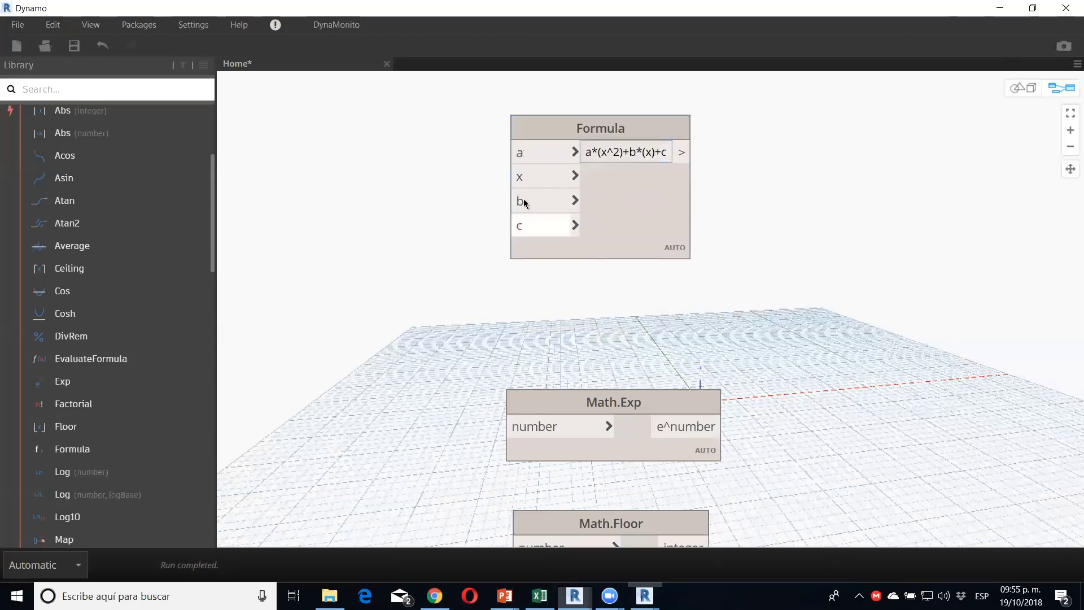
scroll(489, 196, down, 2)
Step: Add a Watch node to the right of Formula and wire the Formula output into it
right_click(685, 233)
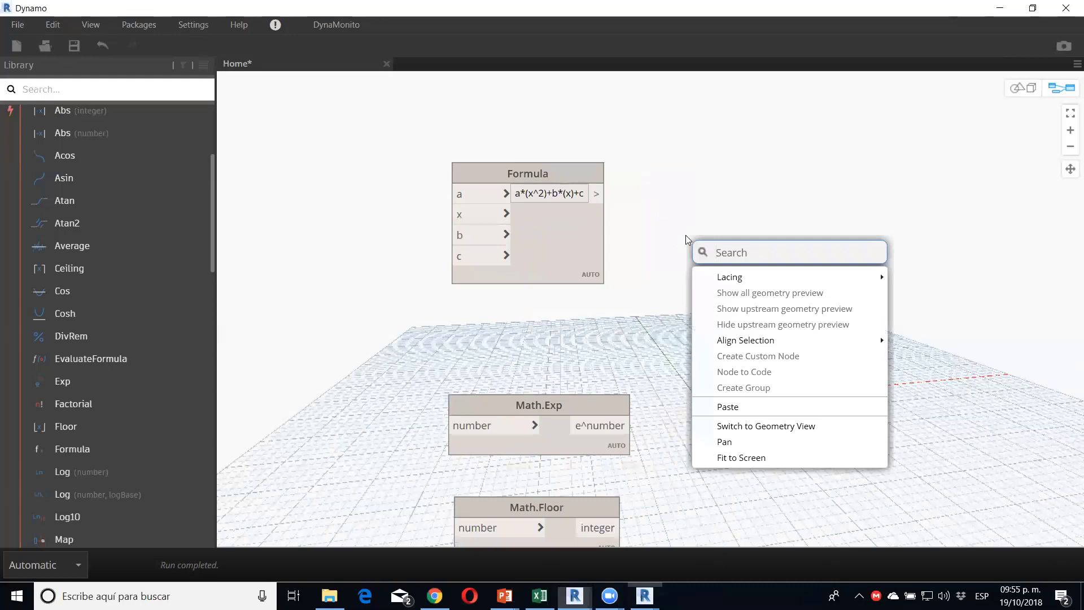
text(wat)
key(Return)
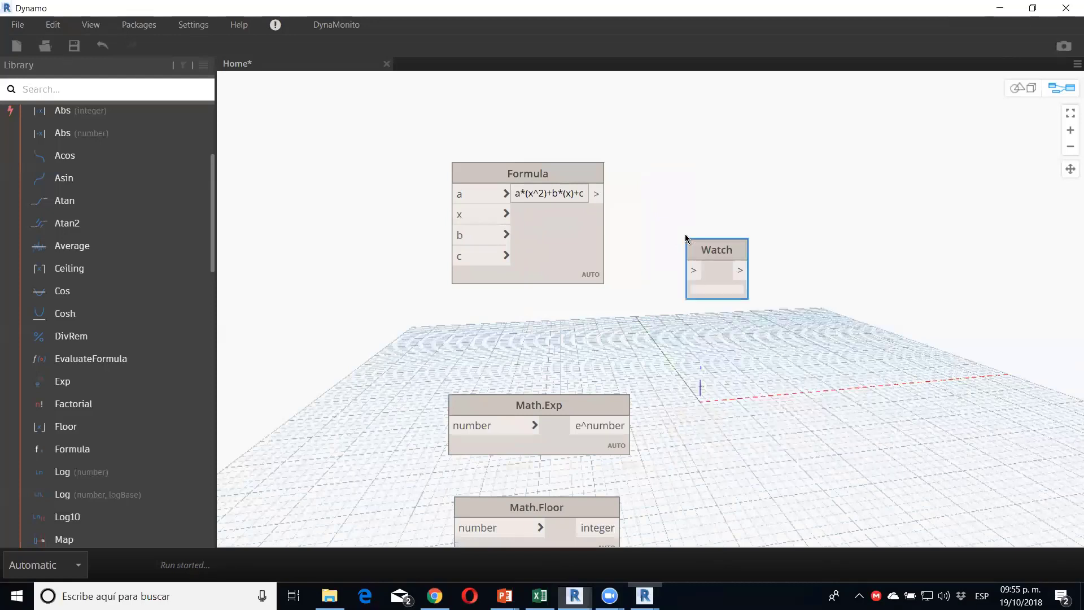
mouse_move(596, 193)
mouse_down()
mouse_move(696, 270)
mouse_move(819, 173)
mouse_up()
middle_drag(438, 309, 642, 303)
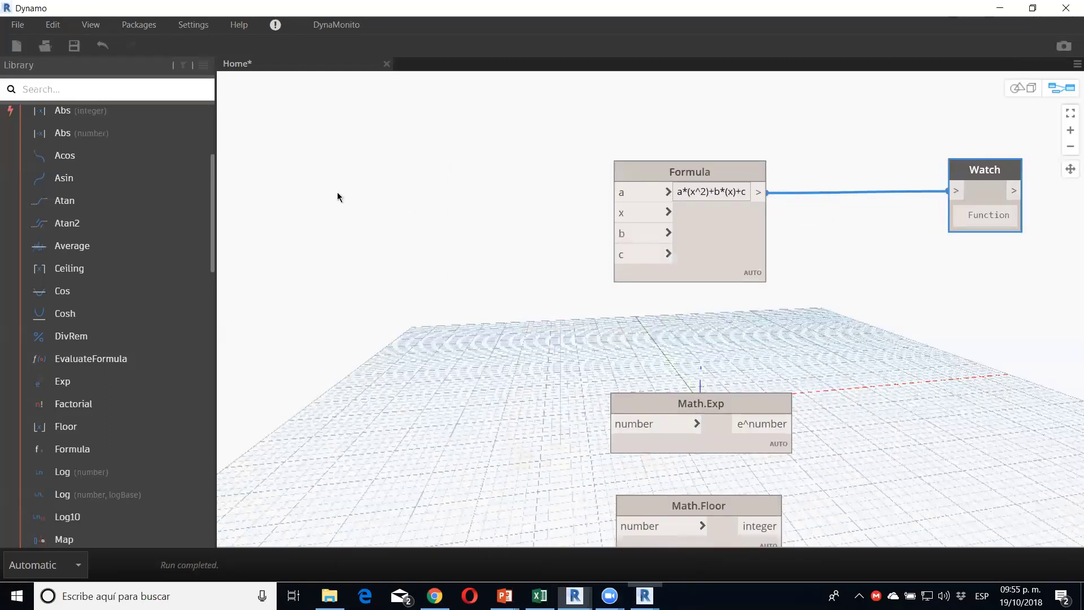
Step: Create a Code Block defining a= 2, b= 1, c= 3 and x= 2 on separate lines
double_click(394, 201)
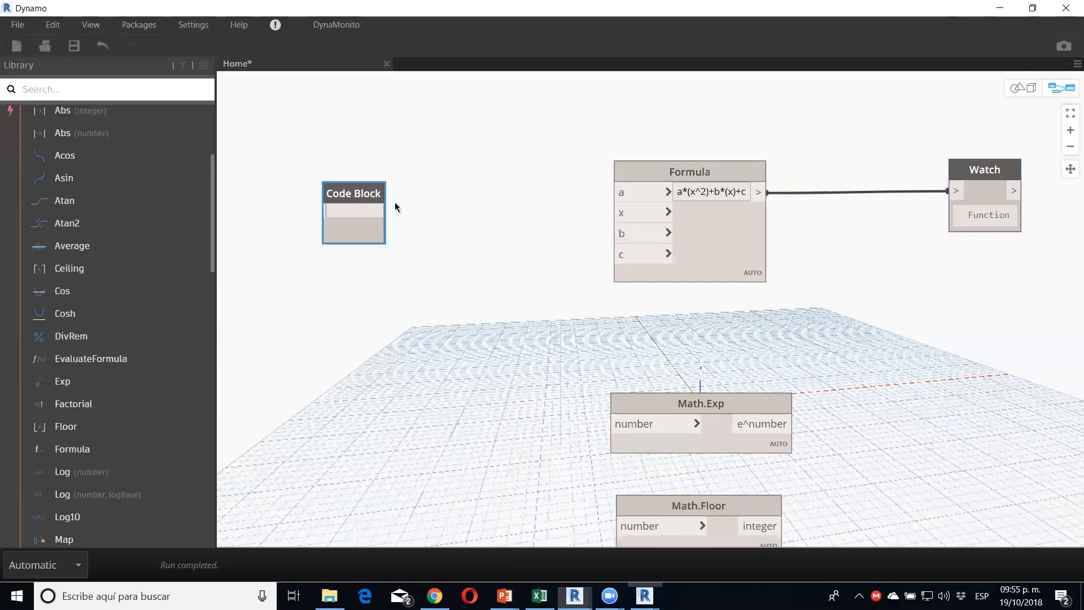
text(a= 2)
text(a= )
text(;)
key(Return)
text(b)
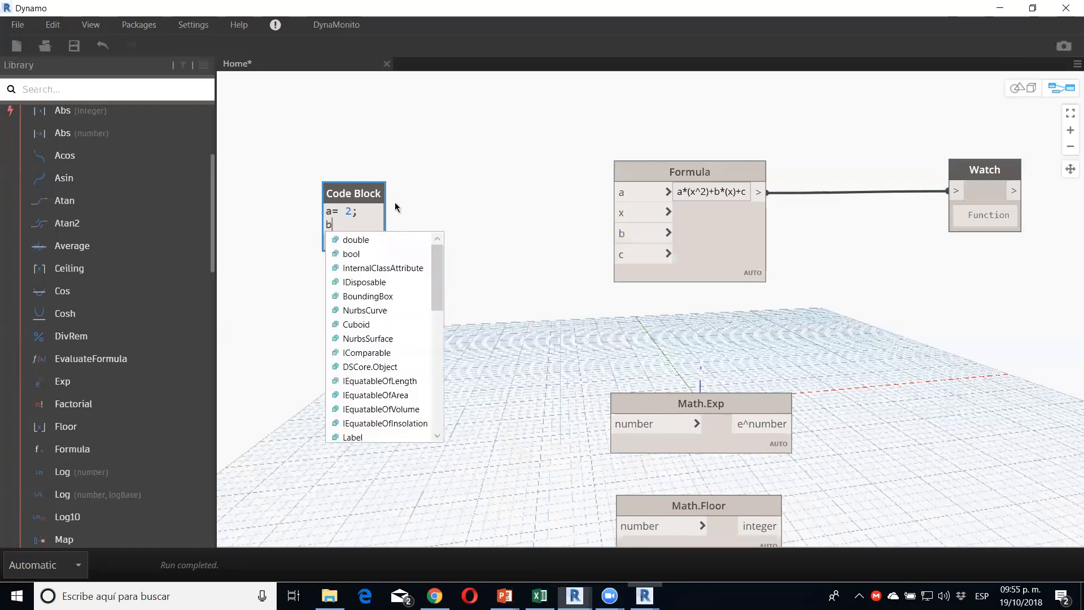
text(= )
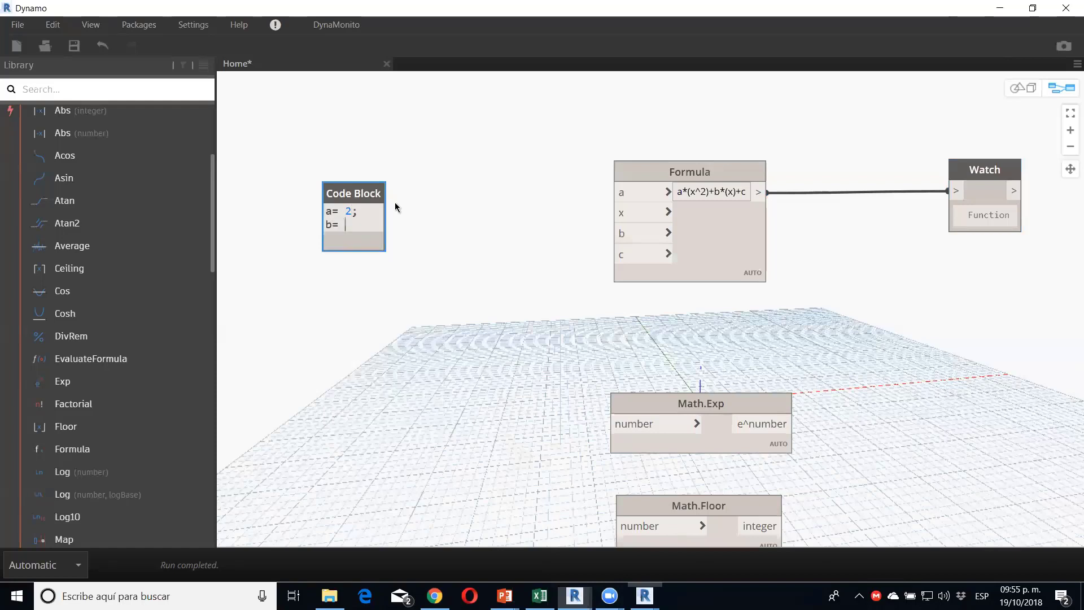
text(1;)
key(Return)
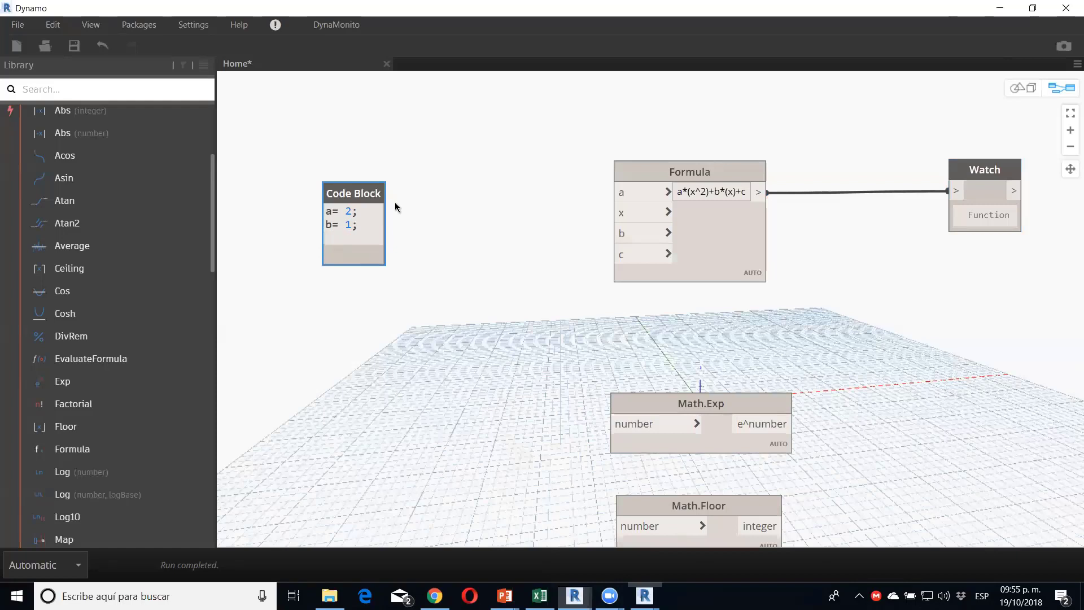
text(c)
key(BackSpace)
text(c)
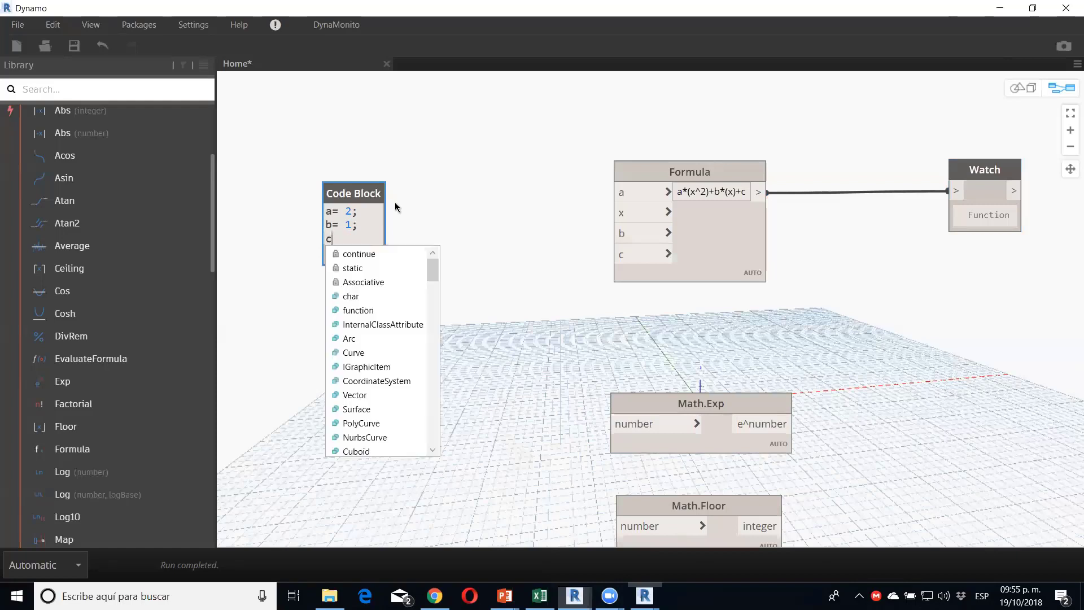
text(= )
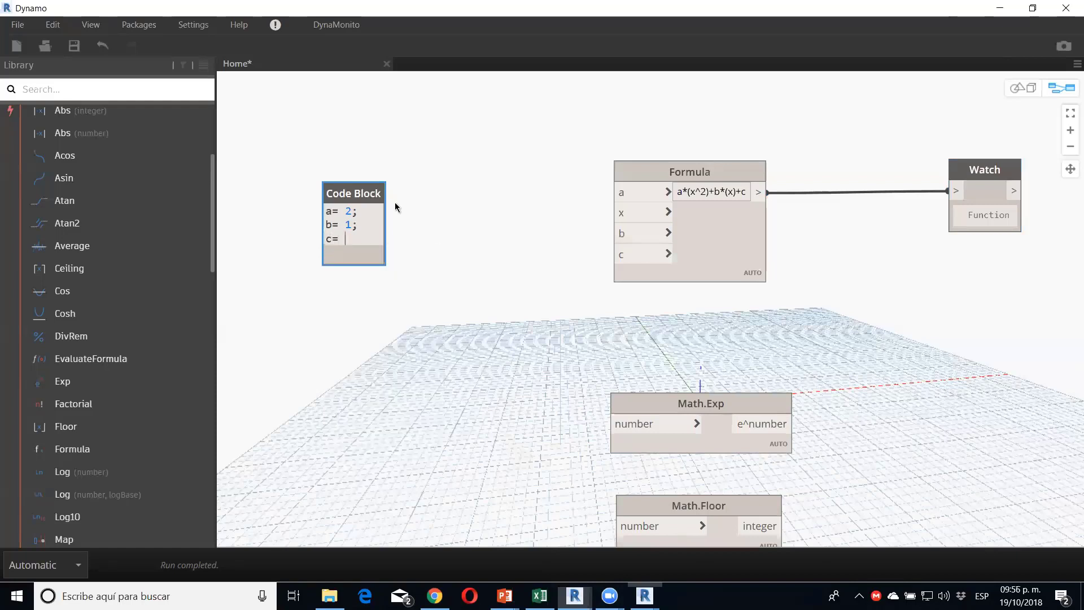
text(3;)
key(Return)
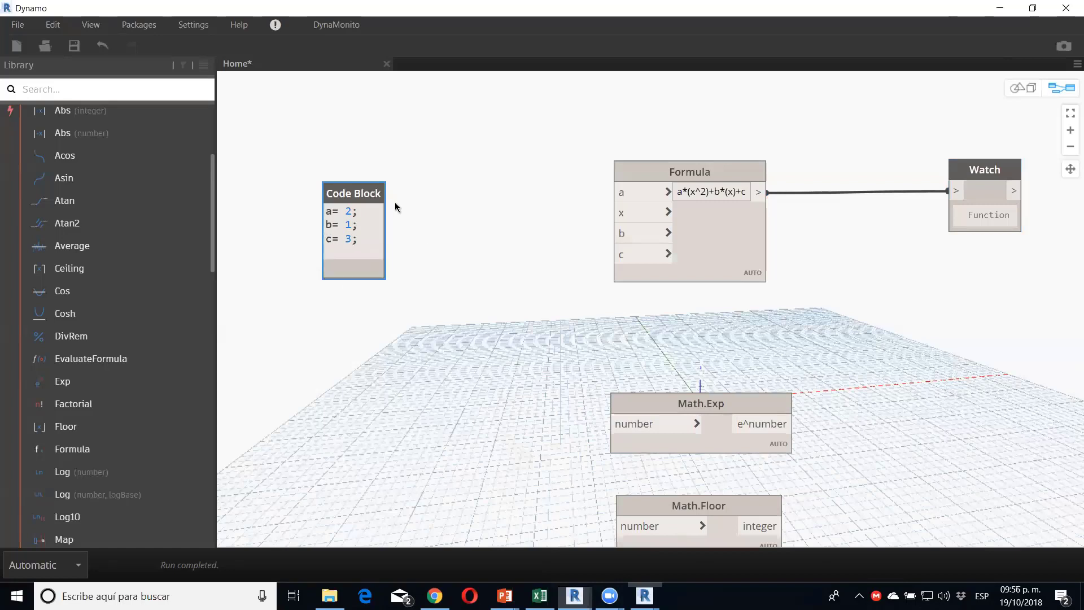
text(x= )
text(2;)
Step: Wire Code Block outputs a, b, c, x to the matching Formula inputs so Watch reads 5
click(393, 187)
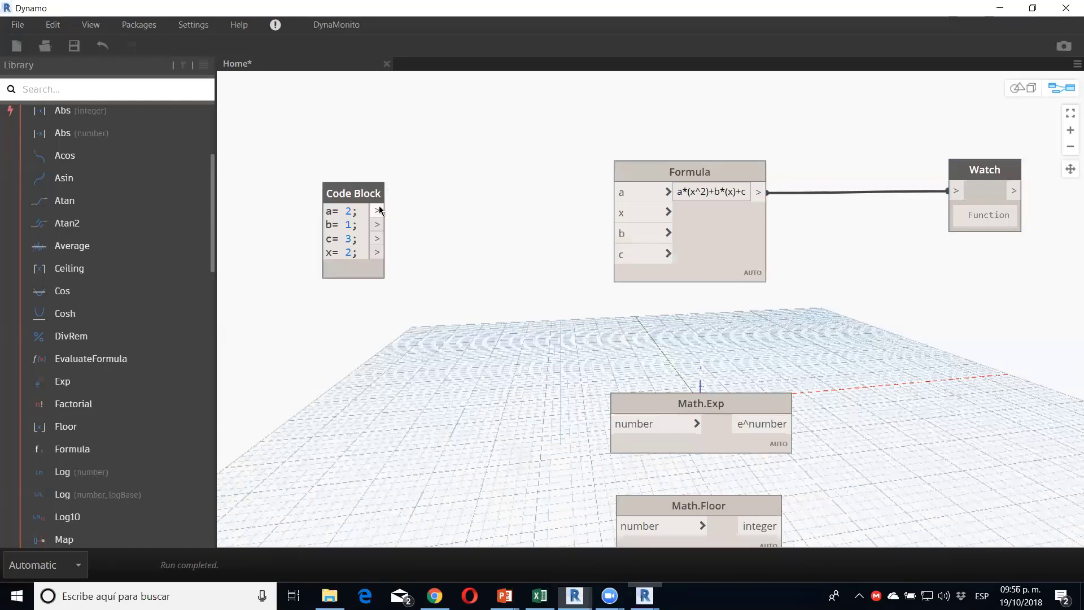
mouse_move(377, 211)
mouse_down()
mouse_move(656, 169)
mouse_move(618, 192)
mouse_up()
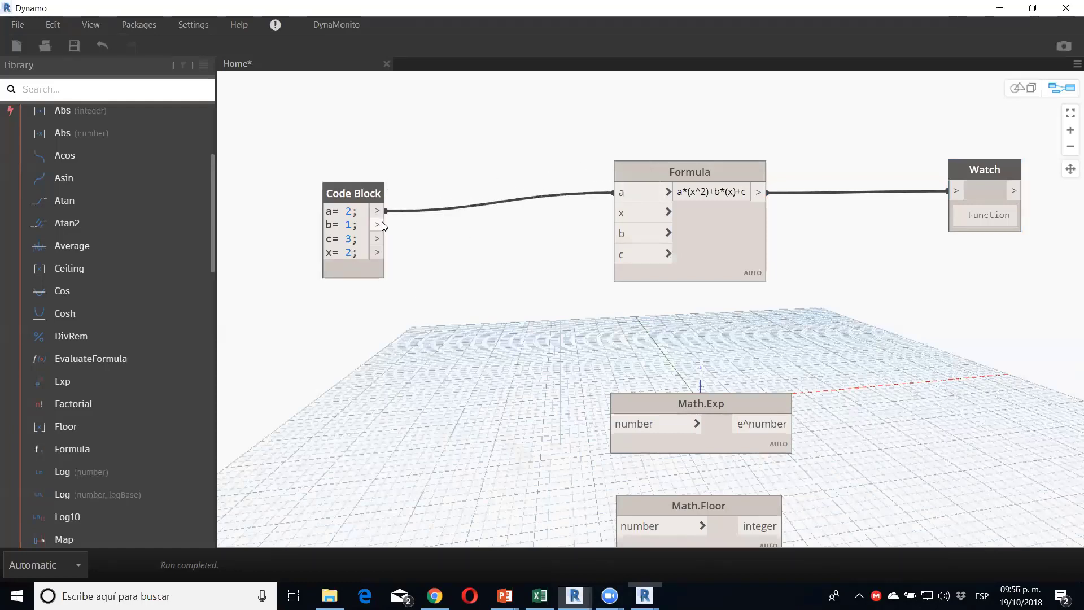
mouse_move(377, 224)
mouse_down()
mouse_move(566, 215)
mouse_move(618, 233)
mouse_up()
click(377, 238)
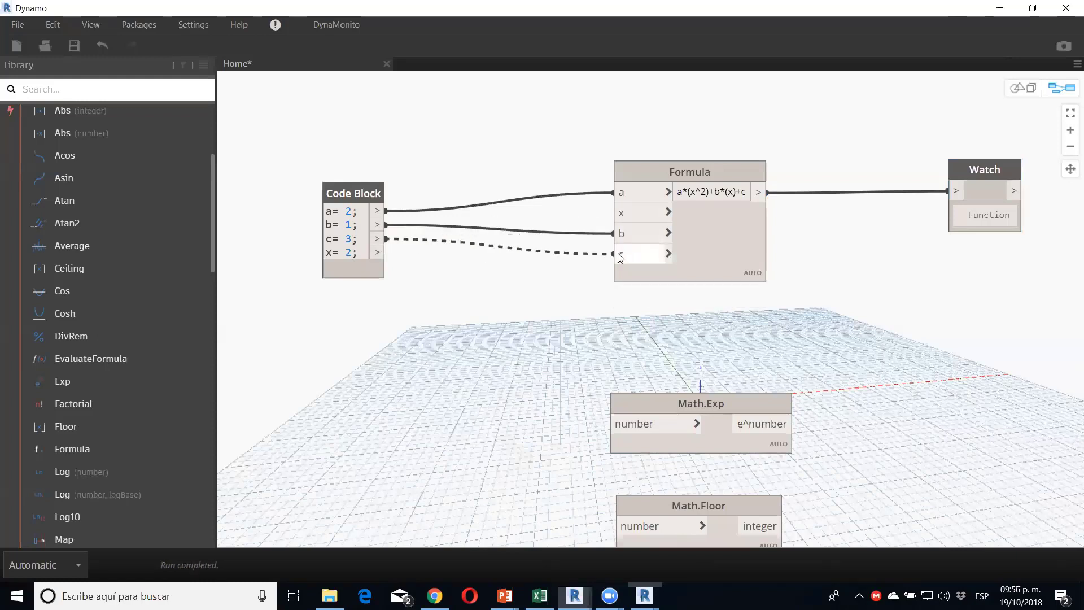
click(618, 254)
click(377, 252)
click(618, 213)
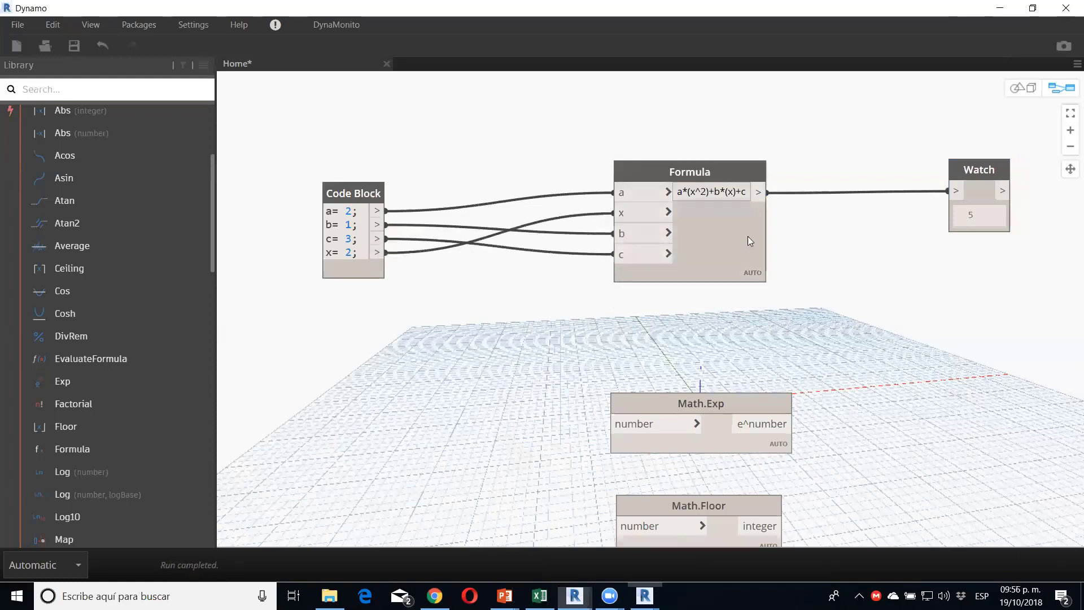
middle_drag(814, 228, 784, 227)
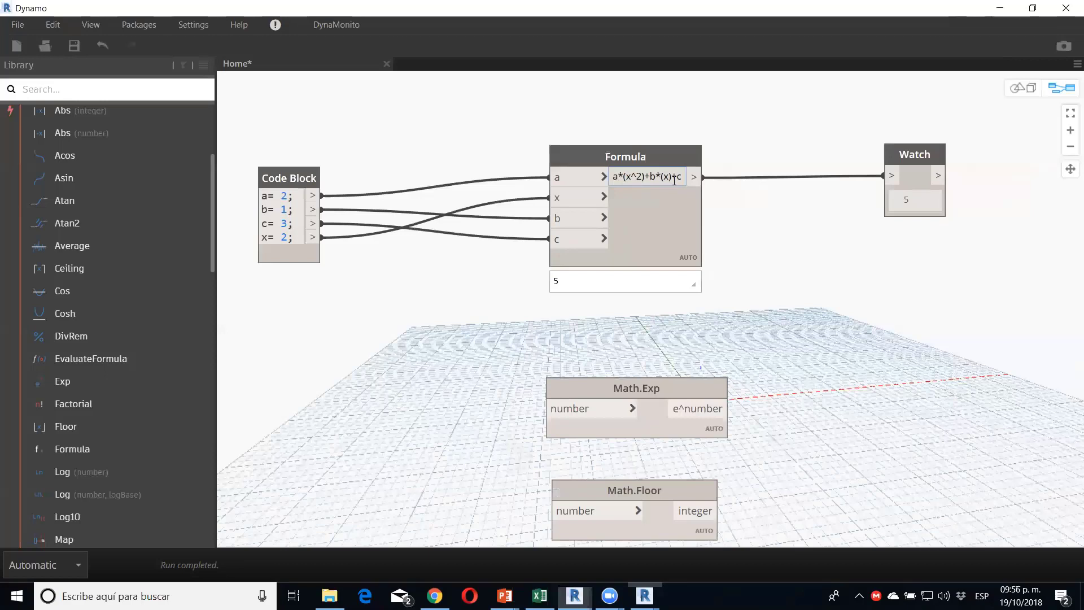
Step: Rewrite the Formula expression as a*(x*x)+b*(x)+c
triple_click(642, 176)
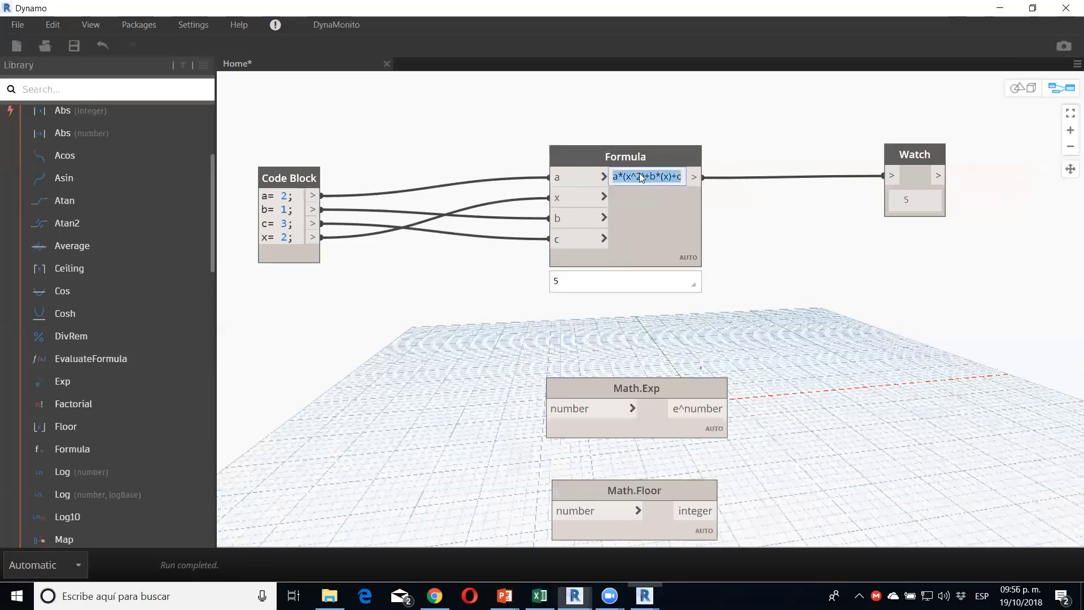
click(639, 175)
key(BackSpace)
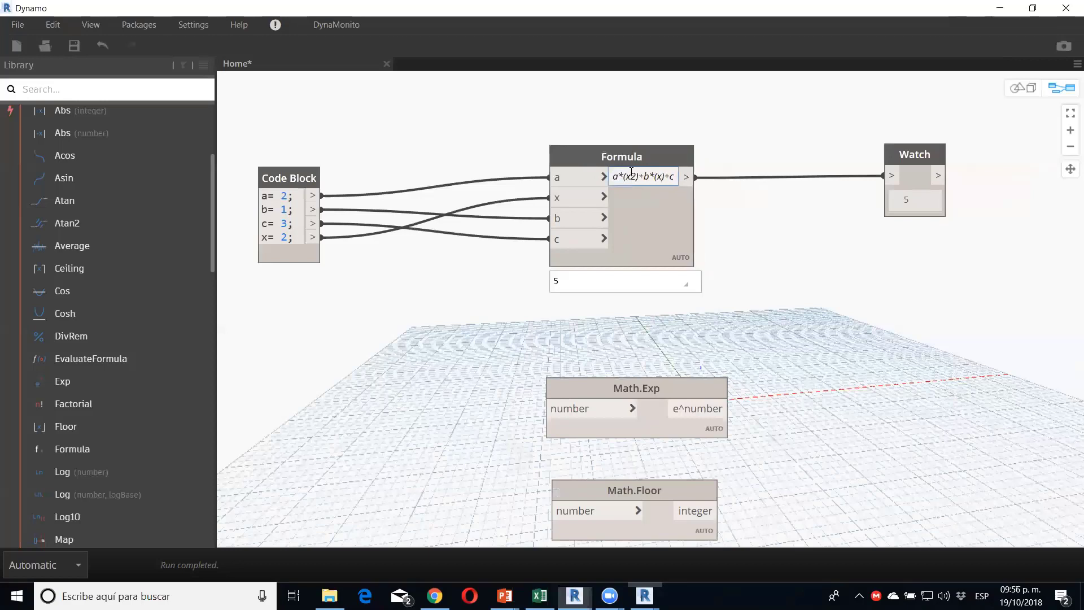
key(BackSpace)
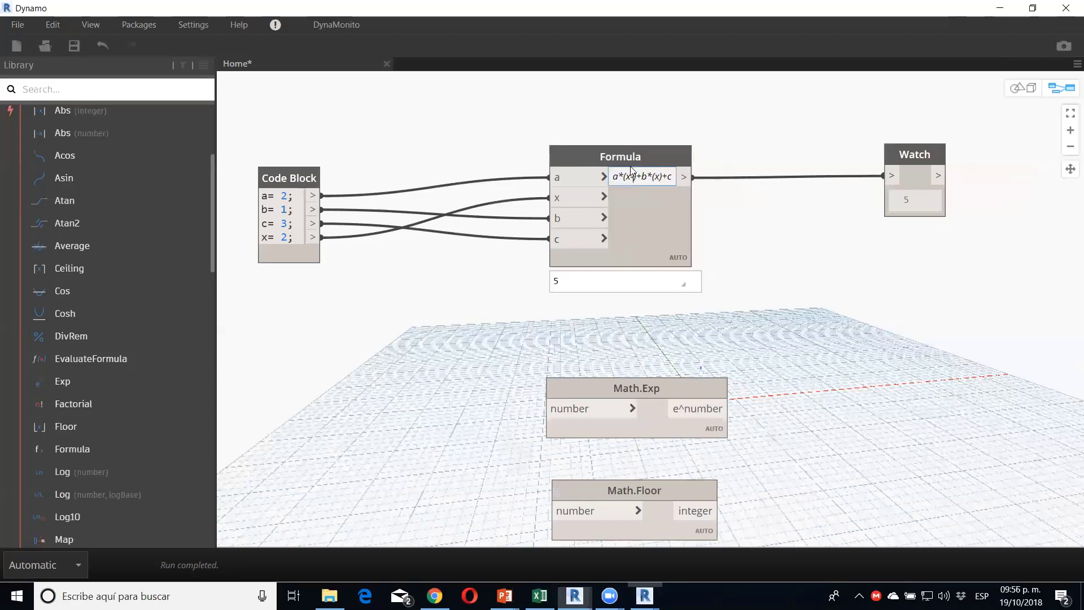
text(^)
text(x)
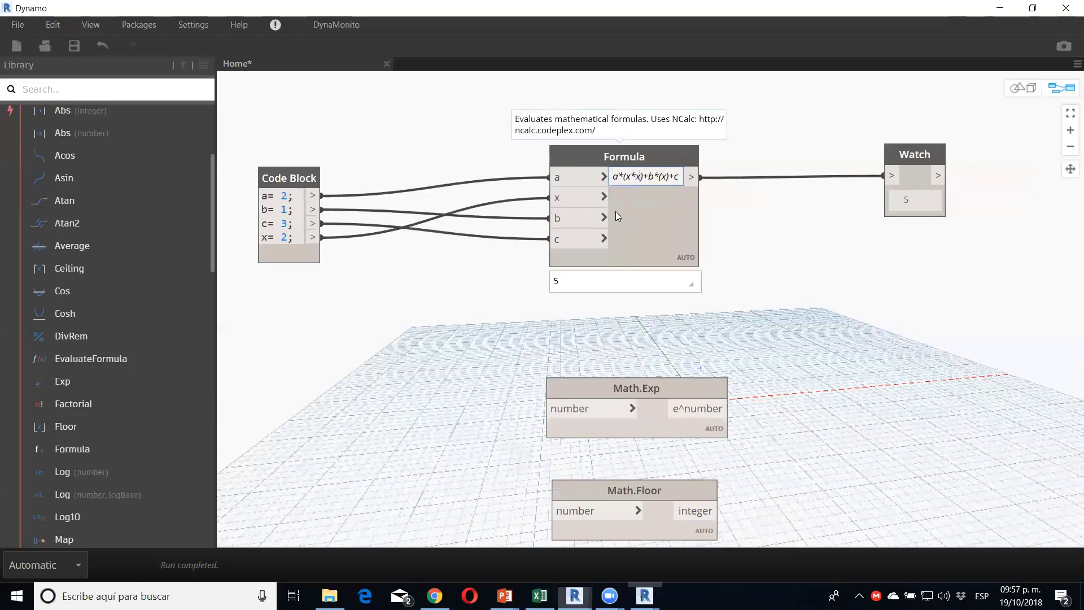
click(487, 336)
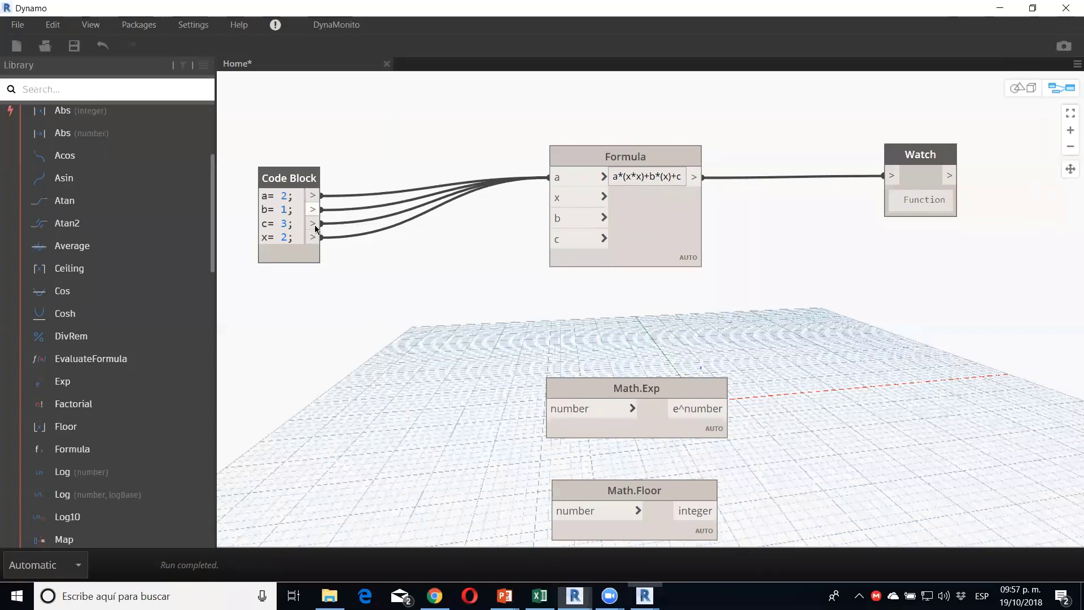
Step: Wire the Code Block's x, b and c values to the Formula's x, b and c inputs
mouse_move(313, 237)
mouse_down()
mouse_move(576, 220)
mouse_move(561, 197)
mouse_up()
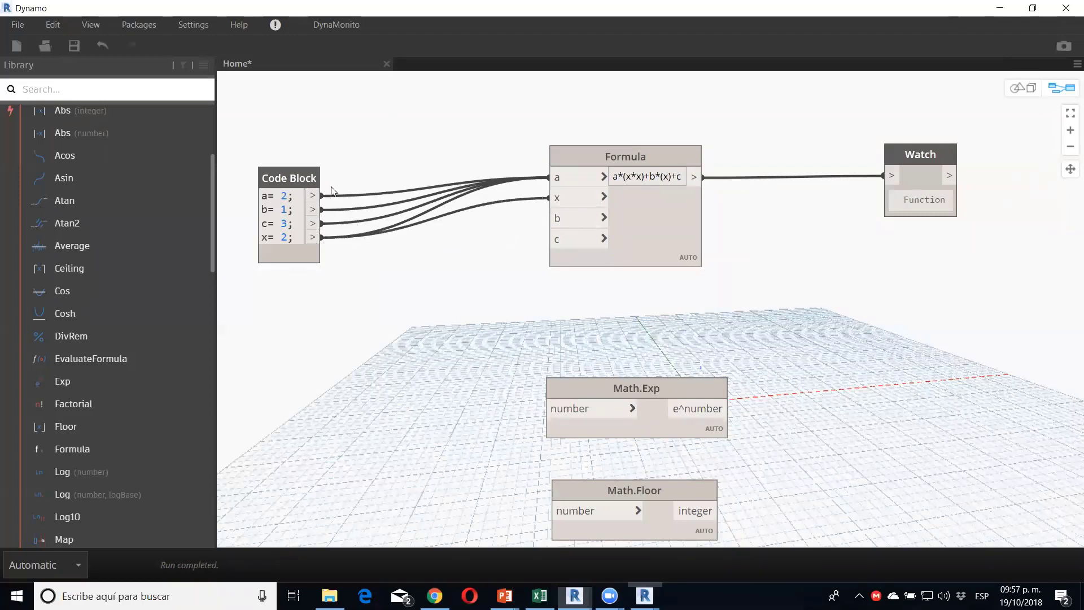
drag(530, 232, 556, 218)
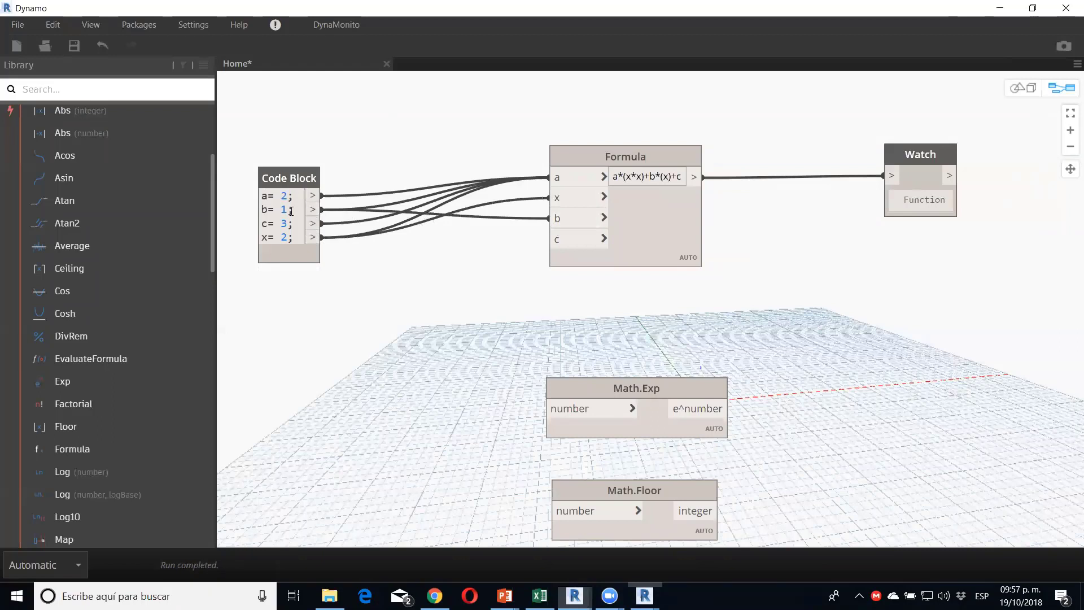
drag(312, 223, 562, 239)
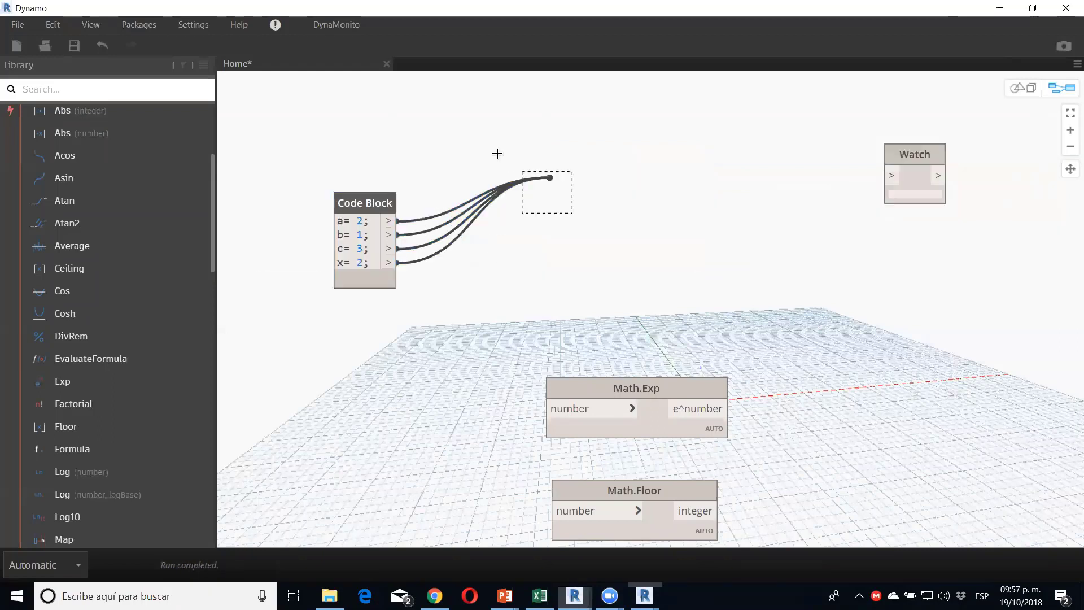
Step: Set the run mode to Manual, move the Code Block beside Formula, and reposition Math.Exp
click(50, 563)
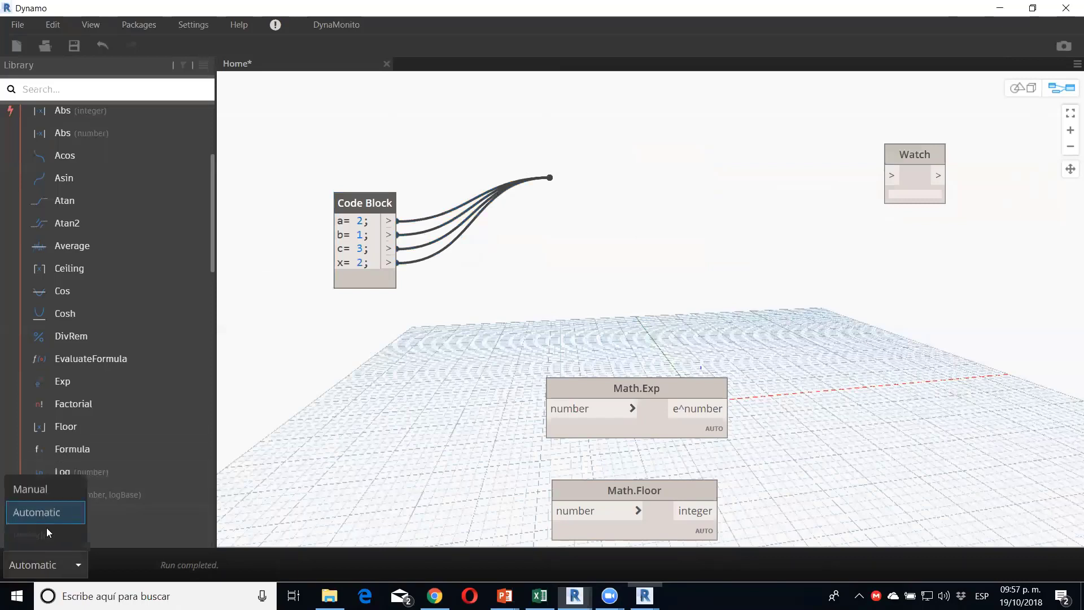
click(35, 488)
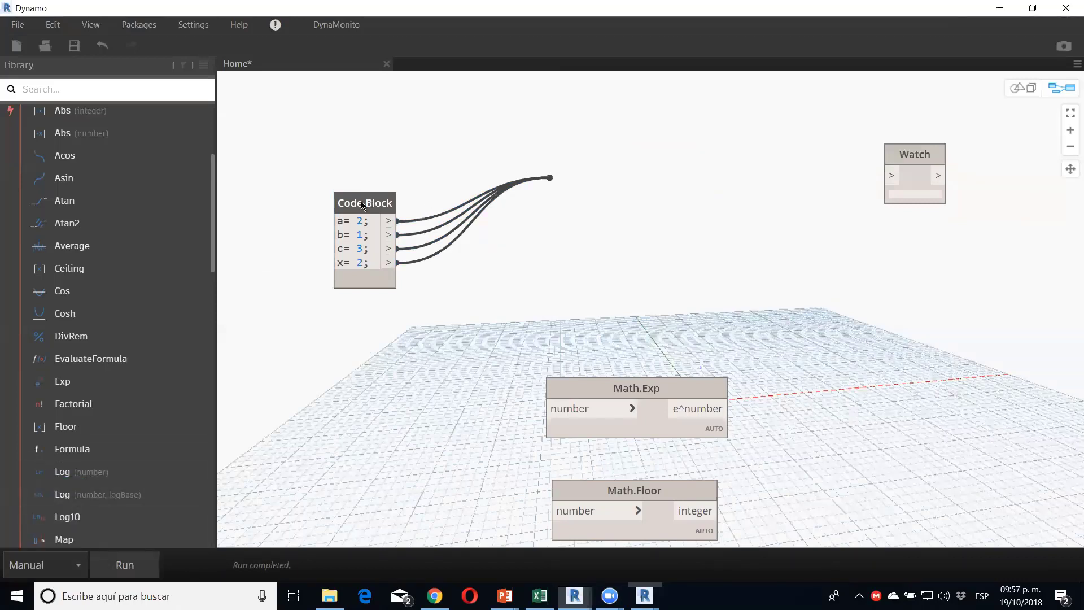
mouse_move(358, 241)
mouse_down()
mouse_move(676, 154)
mouse_move(457, 165)
mouse_up()
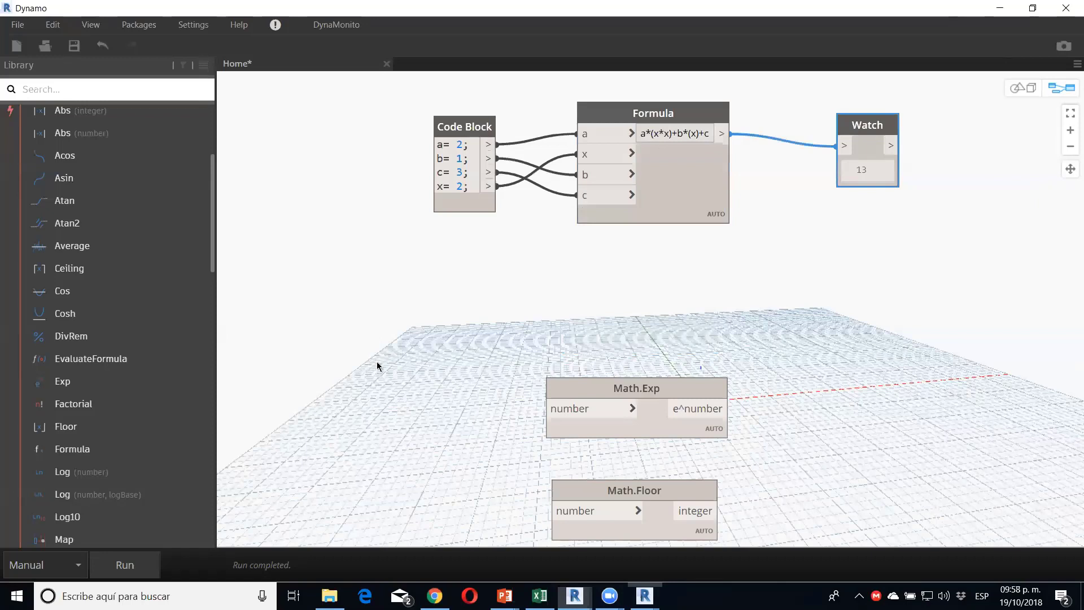
scroll(589, 231, down, 3)
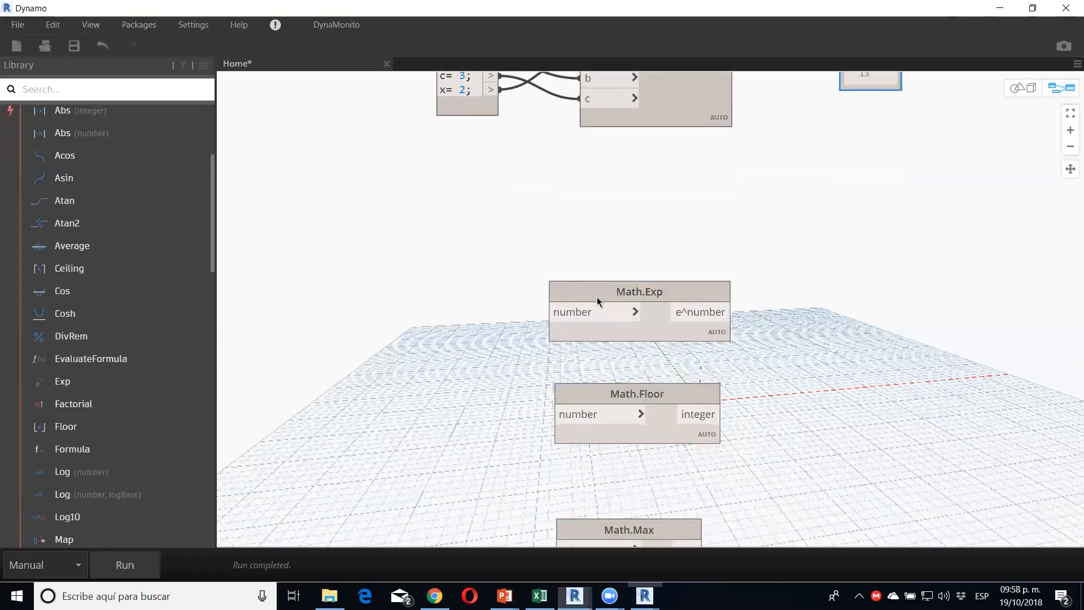
drag(600, 300, 621, 263)
Step: Add a Number Slider and wire it into Math.Exp's number input
right_click(365, 307)
text(n)
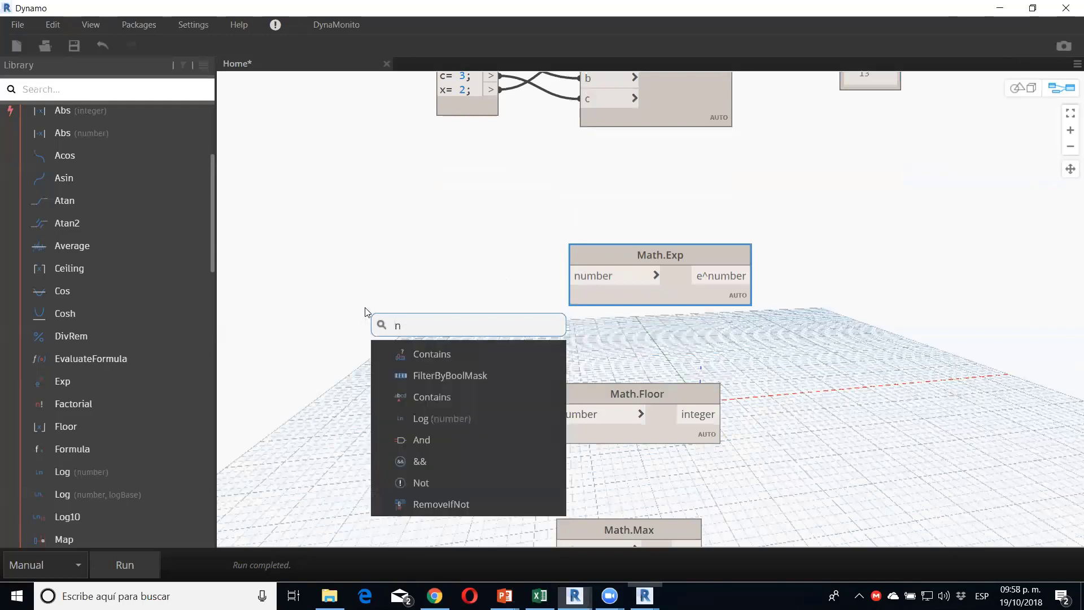
text(umber)
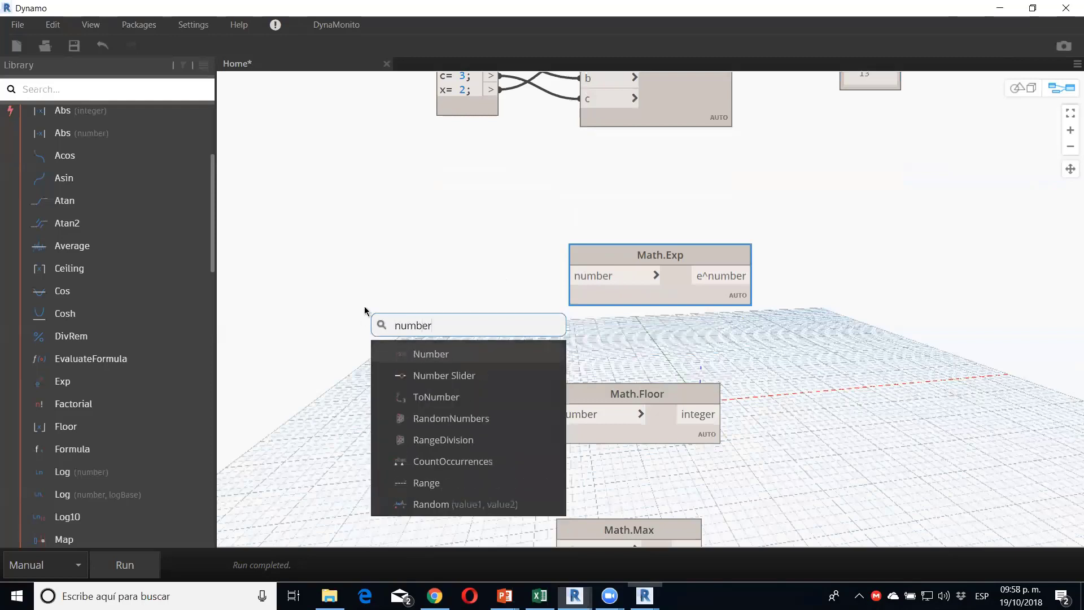
key(Down)
key(Return)
drag(437, 311, 319, 234)
drag(370, 269, 382, 268)
drag(475, 267, 597, 301)
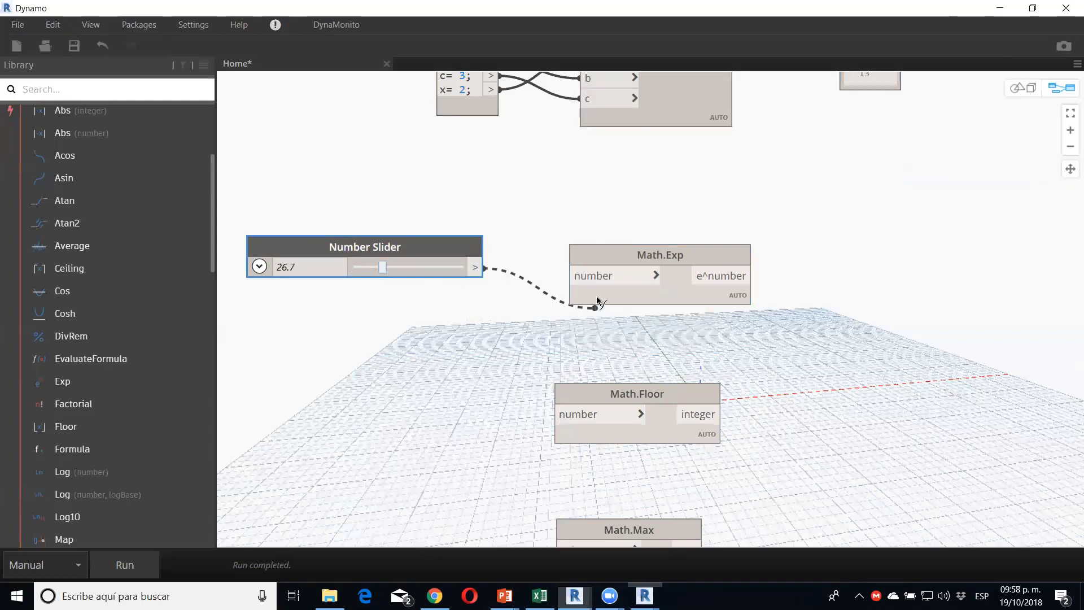
click(587, 276)
Step: Switch the graph to Automatic and show Math.Exp's result in a new Watch
click(28, 571)
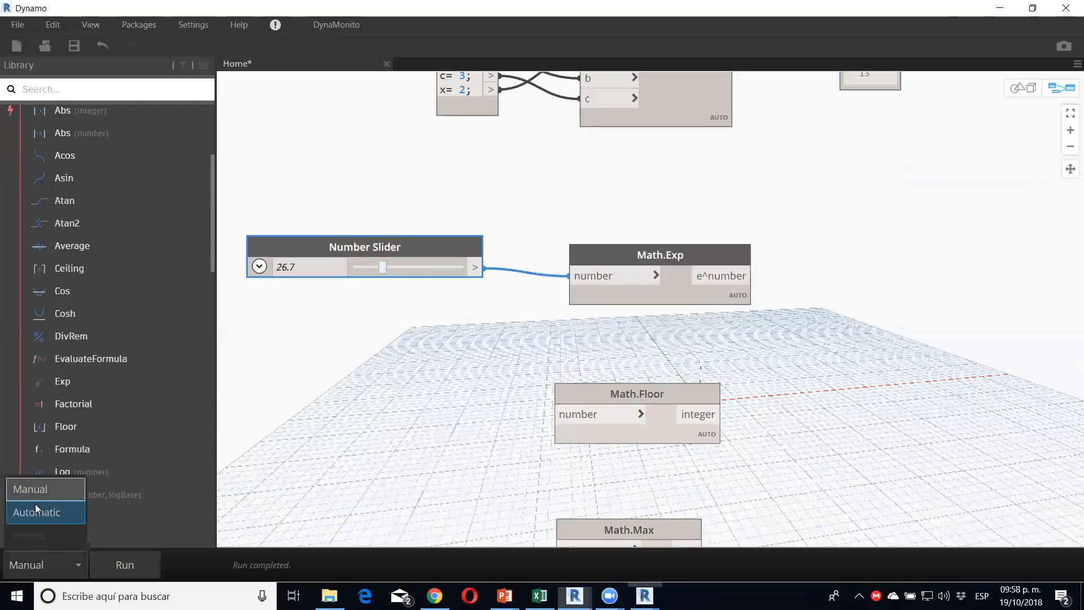
click(36, 508)
right_click(956, 303)
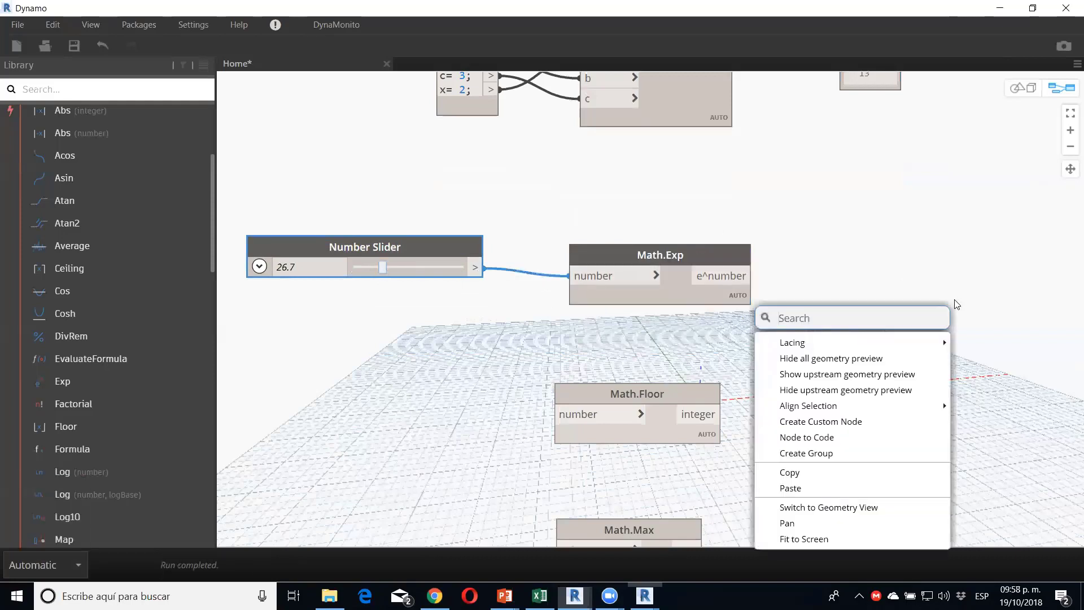
text(watch)
key(Return)
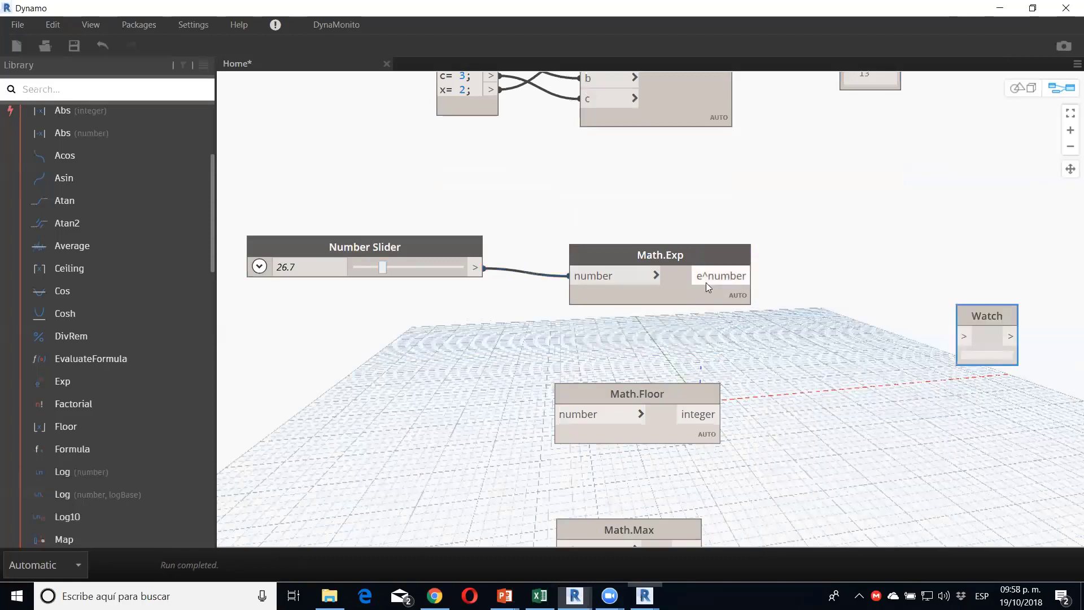
click(708, 287)
click(963, 336)
drag(982, 315, 828, 261)
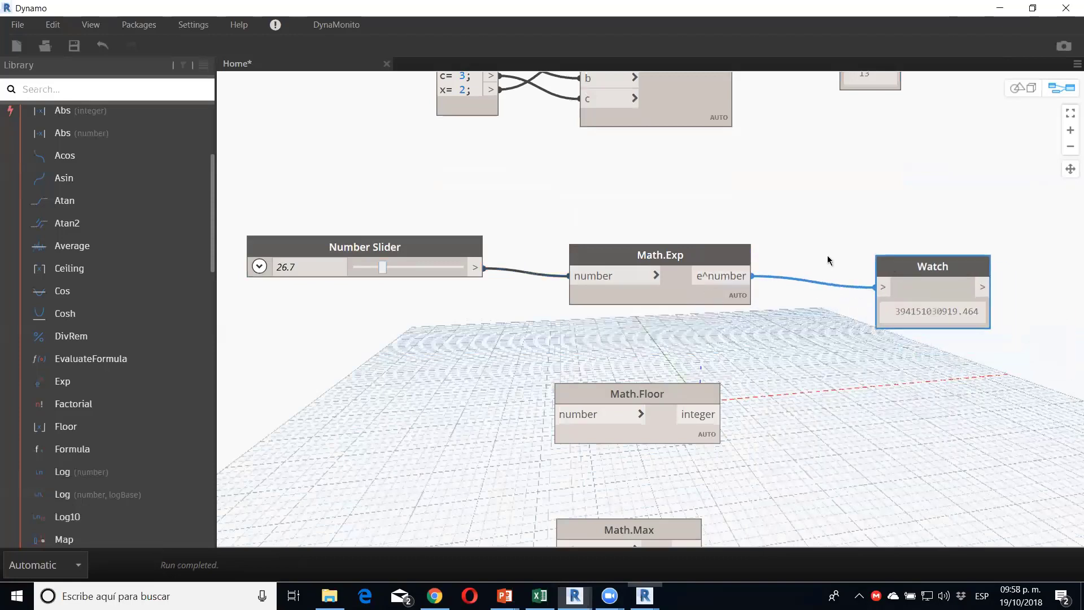
Step: Set the Number Slider to 4 so the Watch reads 54.5981500331442
click(299, 267)
text(4)
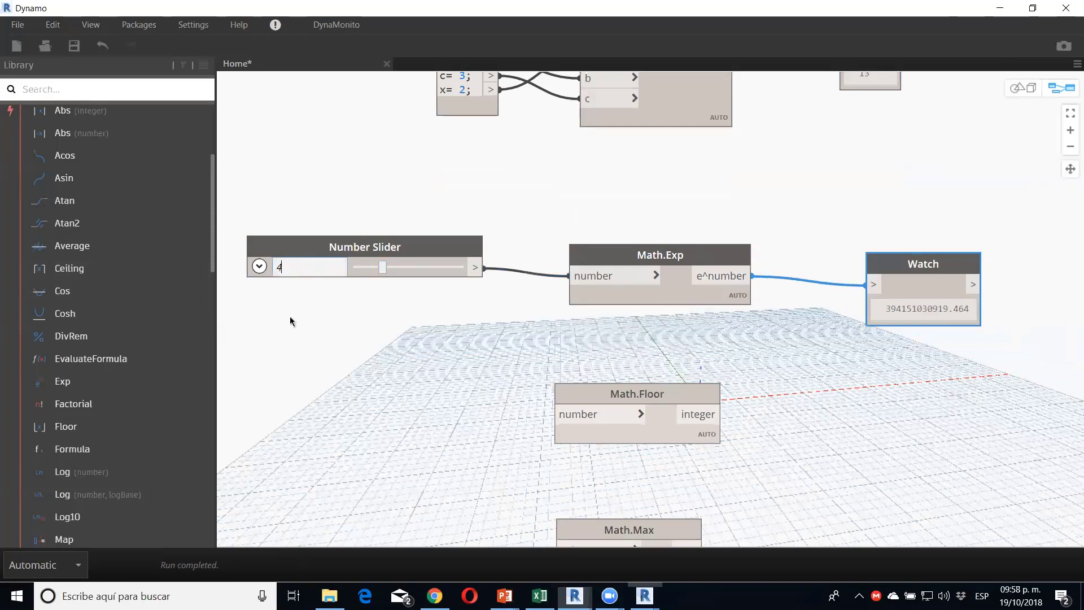
key(Return)
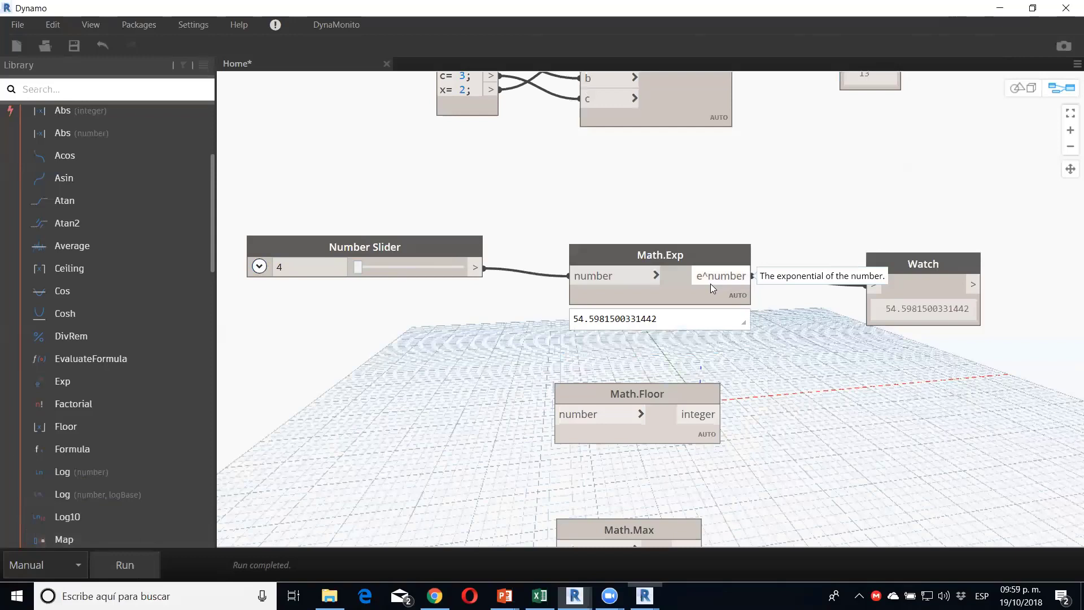
scroll(568, 345, down, 2)
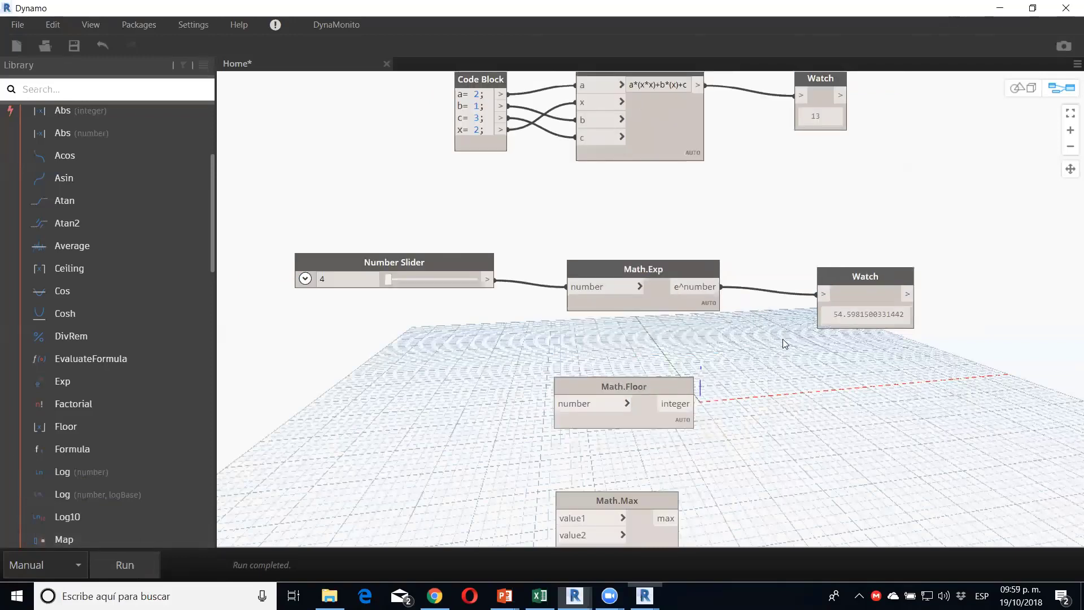
Step: Duplicate the Number Slider and place the copy below the first one
middle_drag(783, 338, 771, 277)
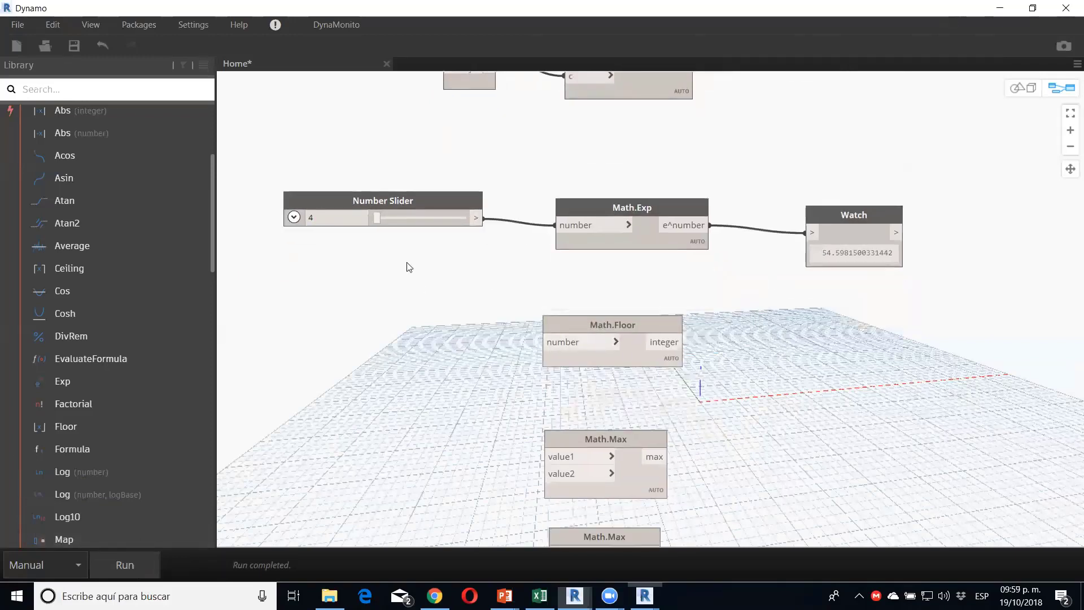
click(397, 202)
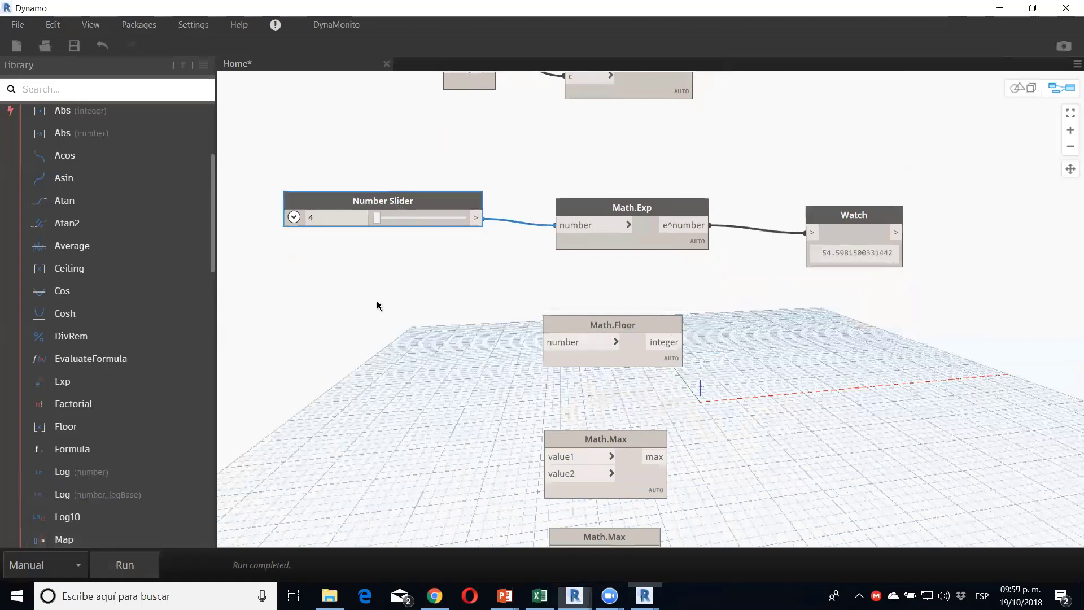
key(ctrl+c)
key(ctrl+v)
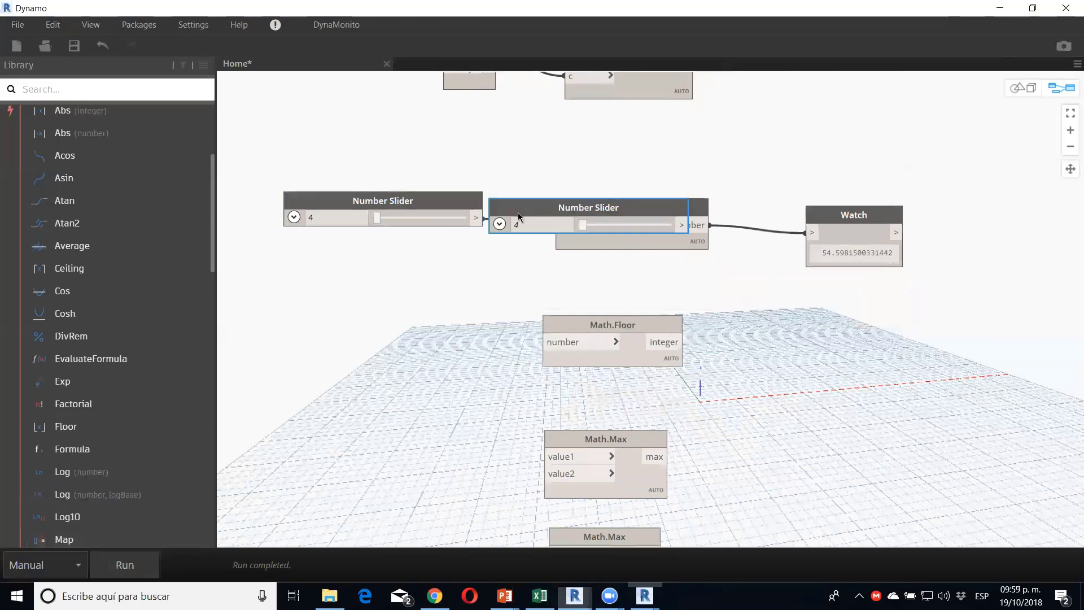
drag(517, 212, 306, 342)
Step: Add two New Note annotations, moving one up by the Formula node
right_click(591, 172)
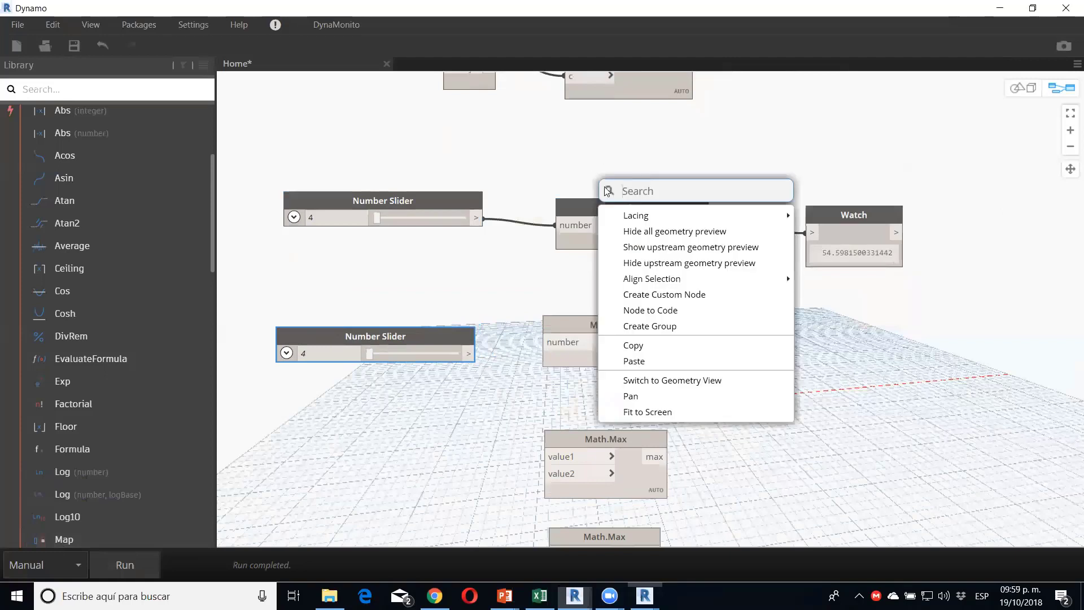
click(575, 171)
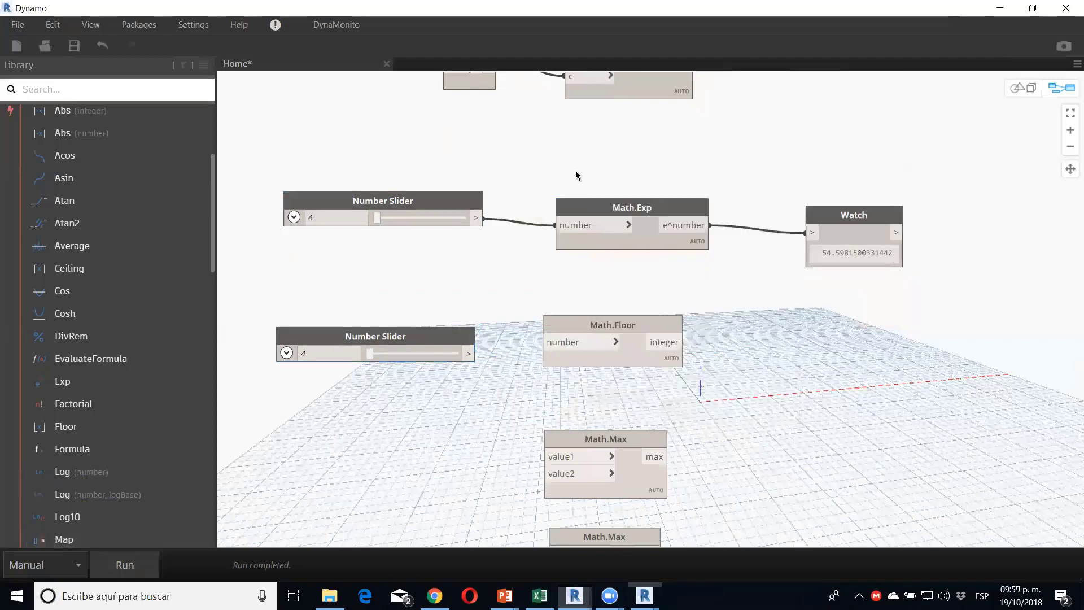
key(ctrl+w)
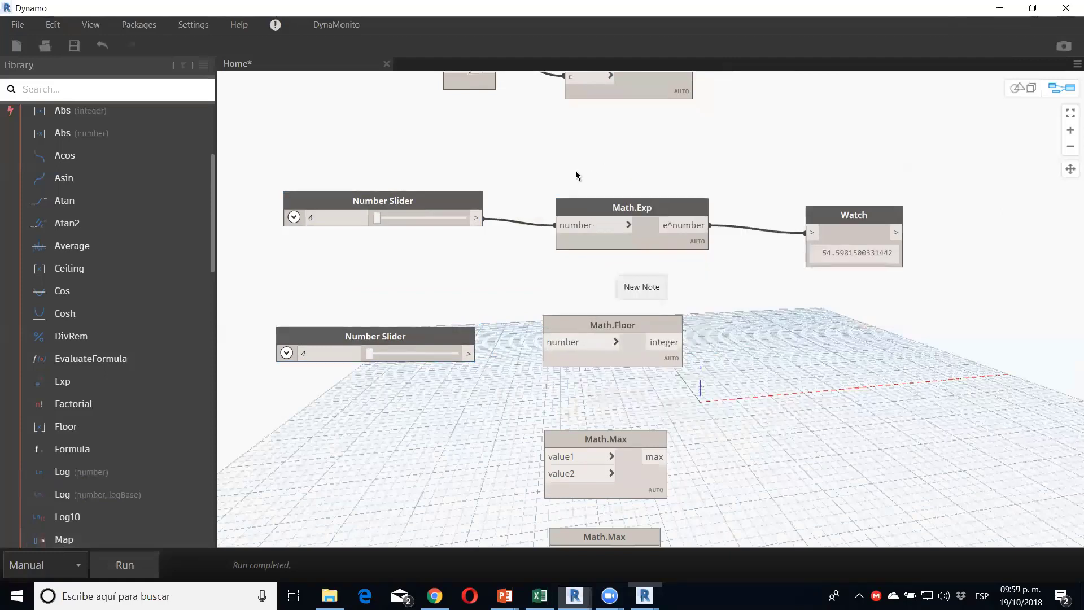
key(ctrl+w)
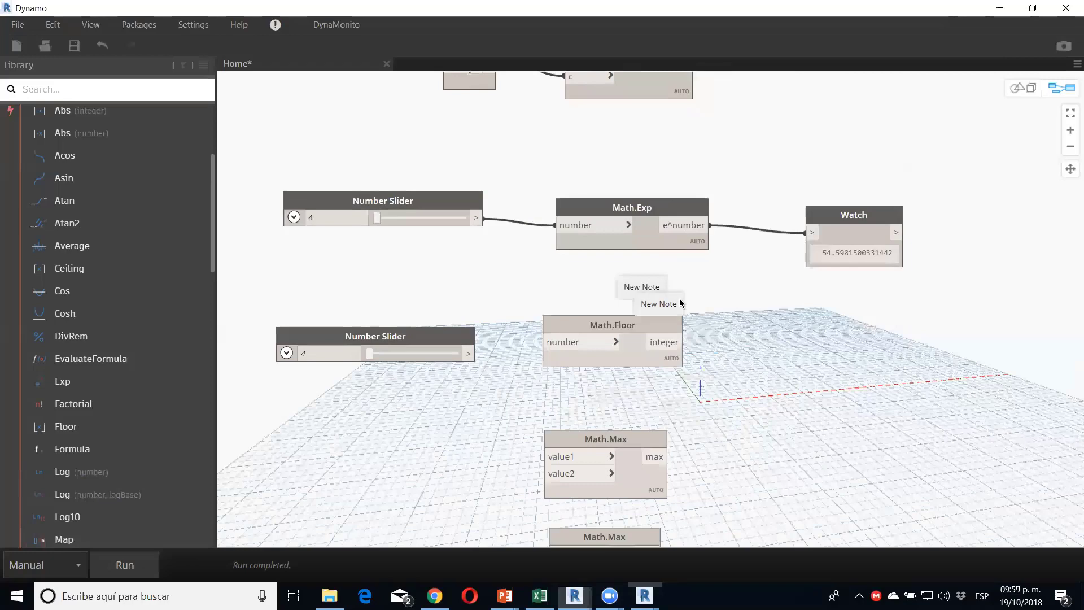
drag(665, 304, 648, 274)
mouse_move(634, 206)
mouse_down()
mouse_move(581, 120)
mouse_move(606, 113)
mouse_up()
Step: Label the top note 'Para poder resolver alguna formula o condicionante'
double_click(606, 113)
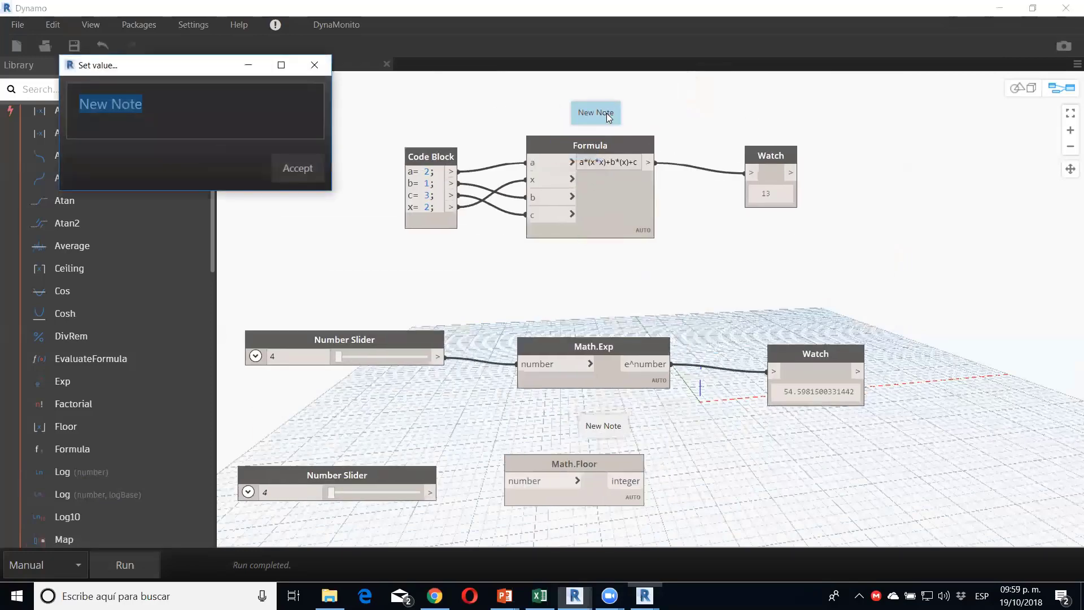
text(Para po)
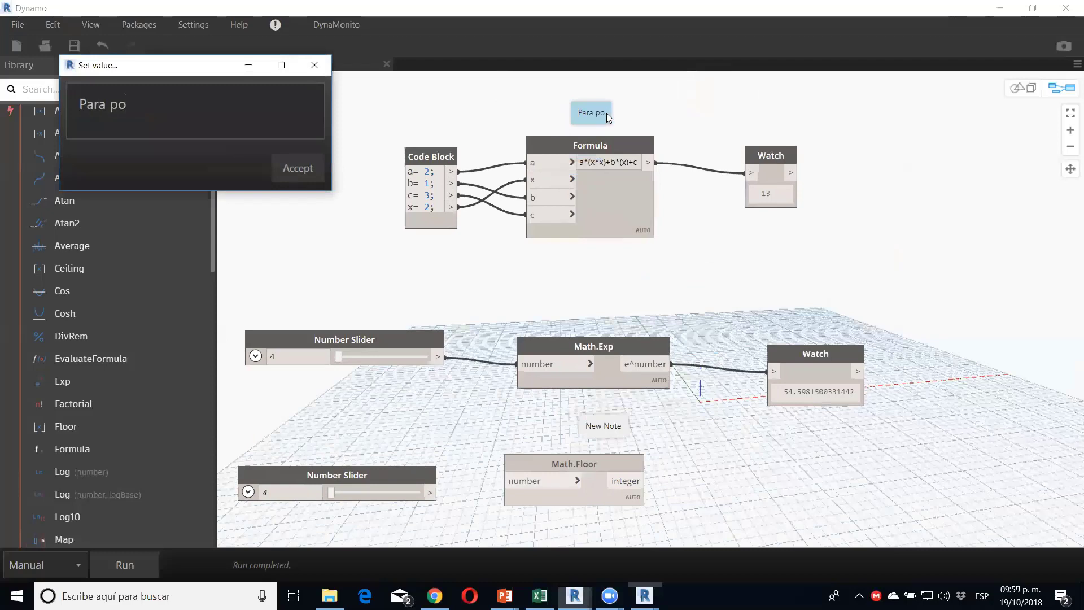
text(der resolve)
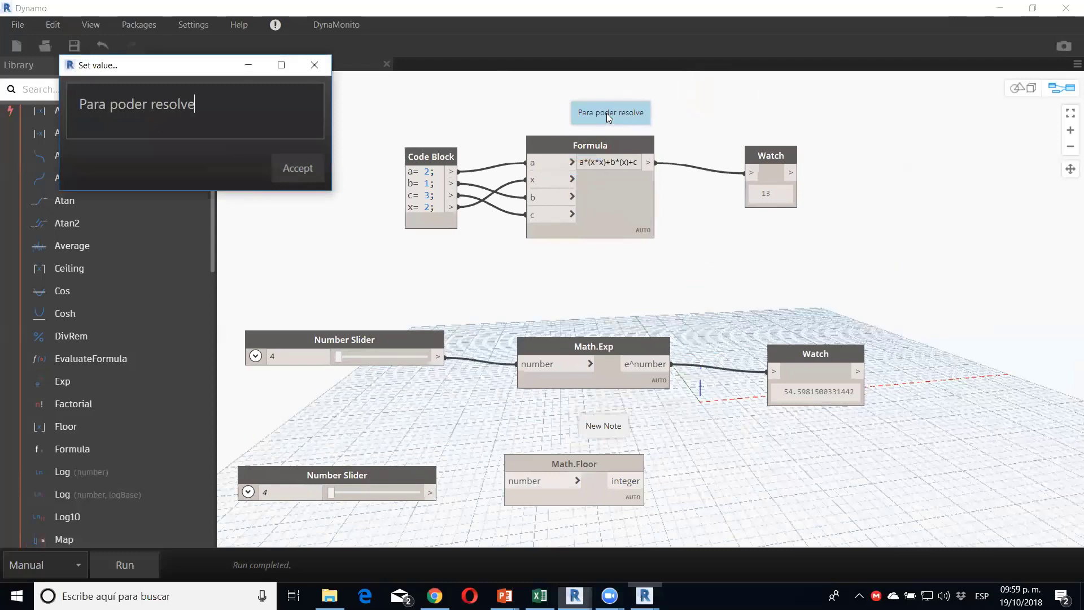
text(r alguna f)
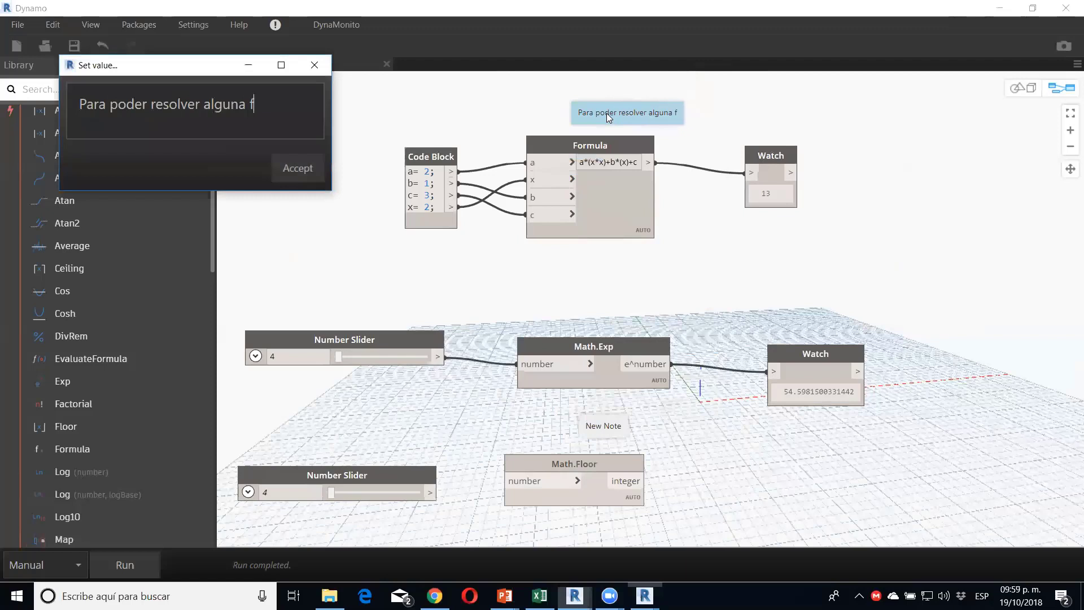
text(orn)
key(BackSpace)
text(mula)
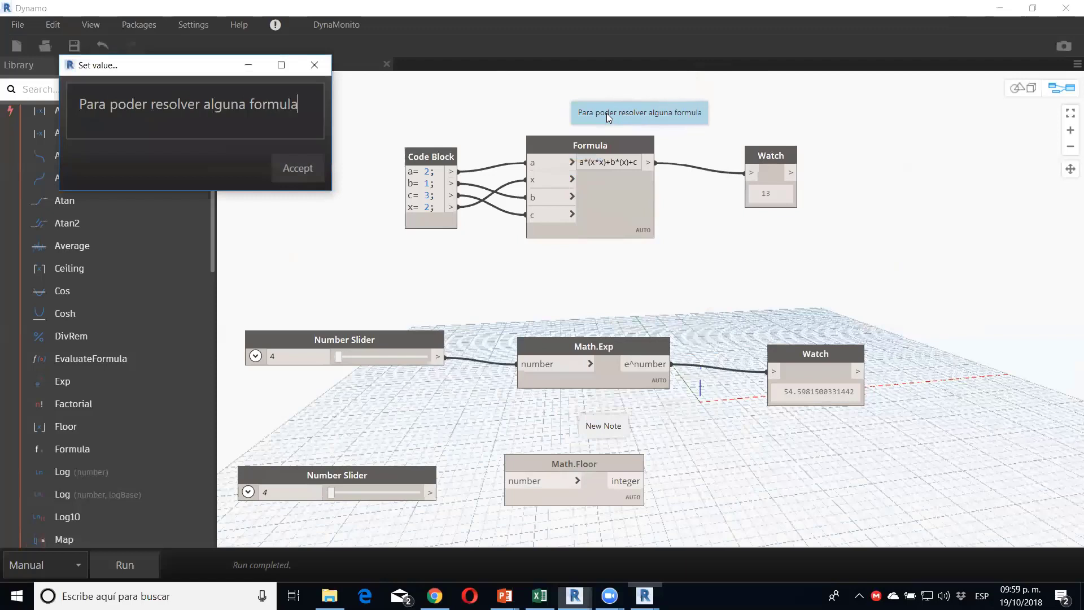
text( o condici)
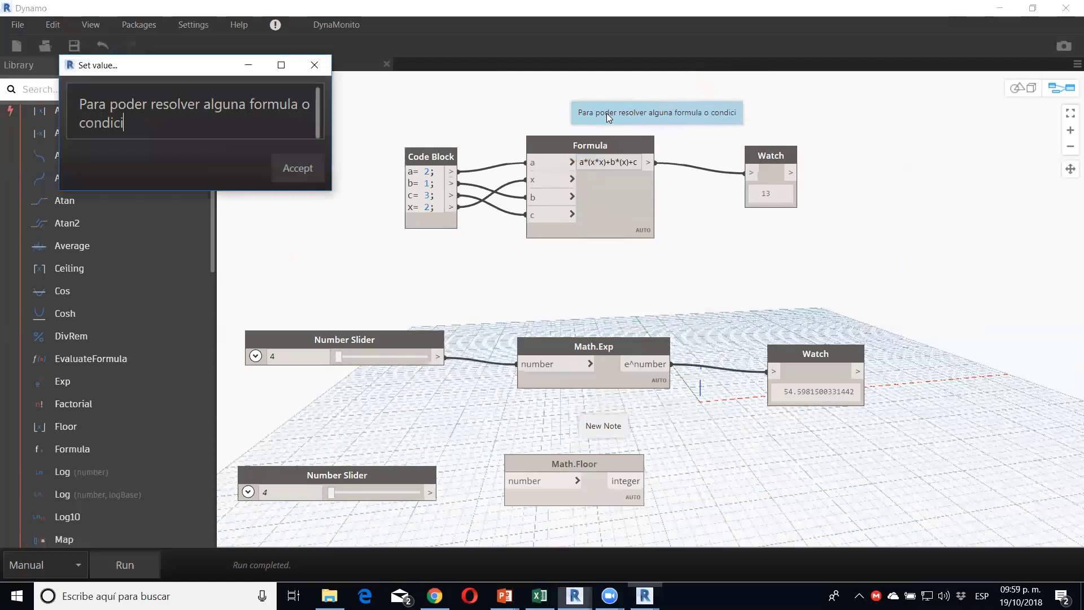
text(onant)
key(BackSpace)
key(BackSpace)
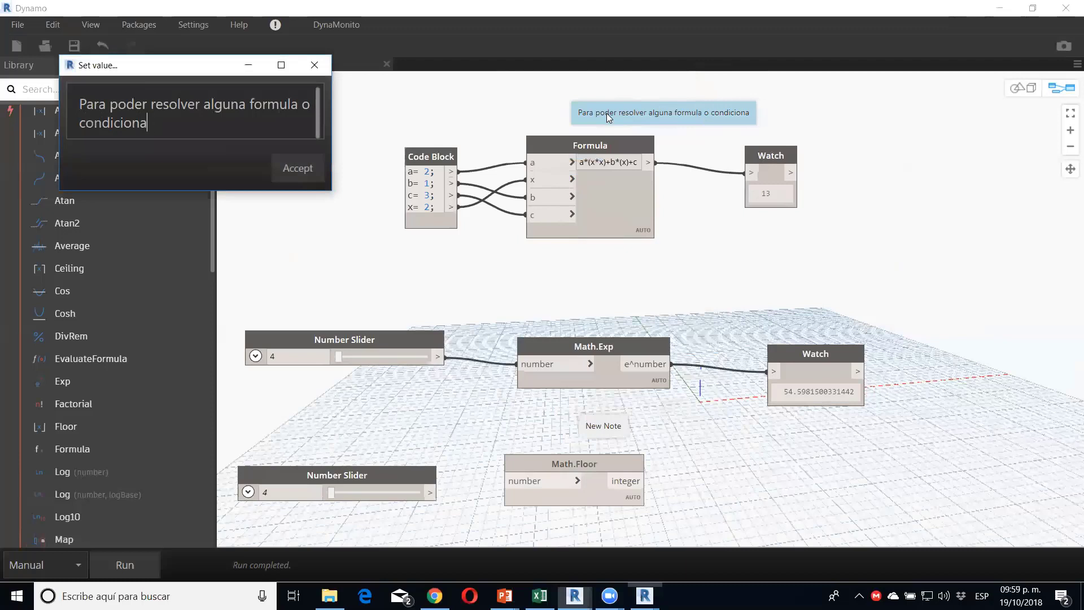
text(nte)
click(283, 165)
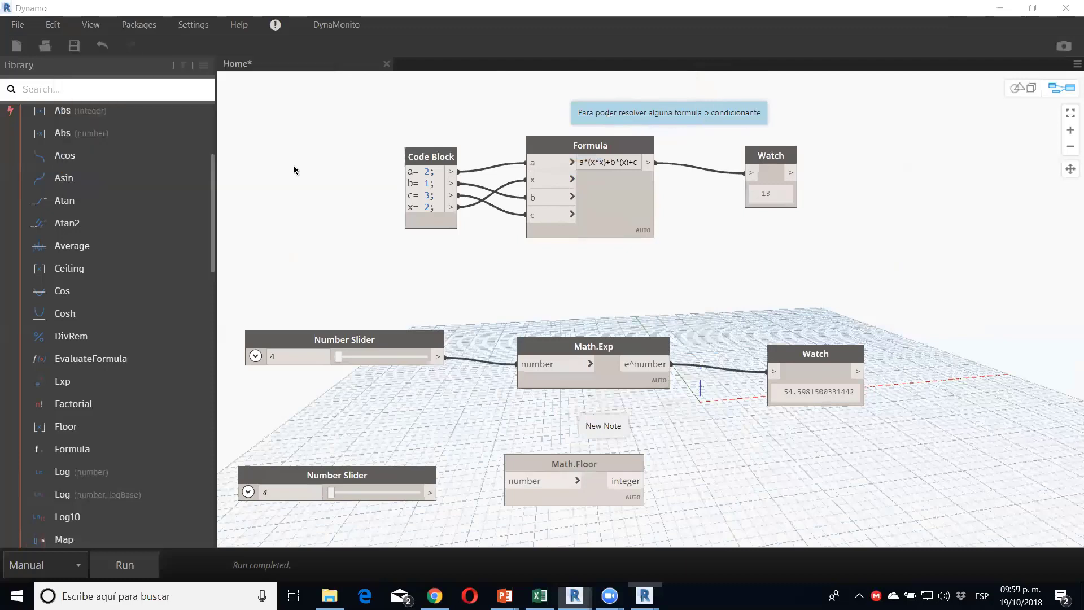
drag(625, 116, 570, 113)
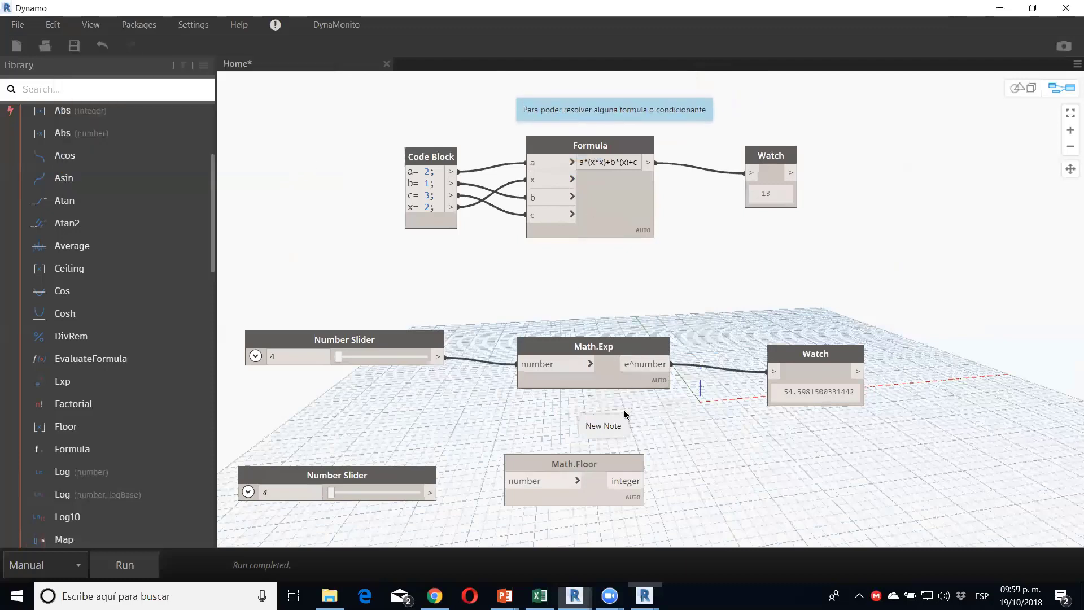
Step: Move the second note above Math.Exp and label it 'e elevado a la potencia del numero'
click(604, 427)
mouse_move(604, 427)
mouse_down()
mouse_move(560, 312)
mouse_move(579, 315)
mouse_up()
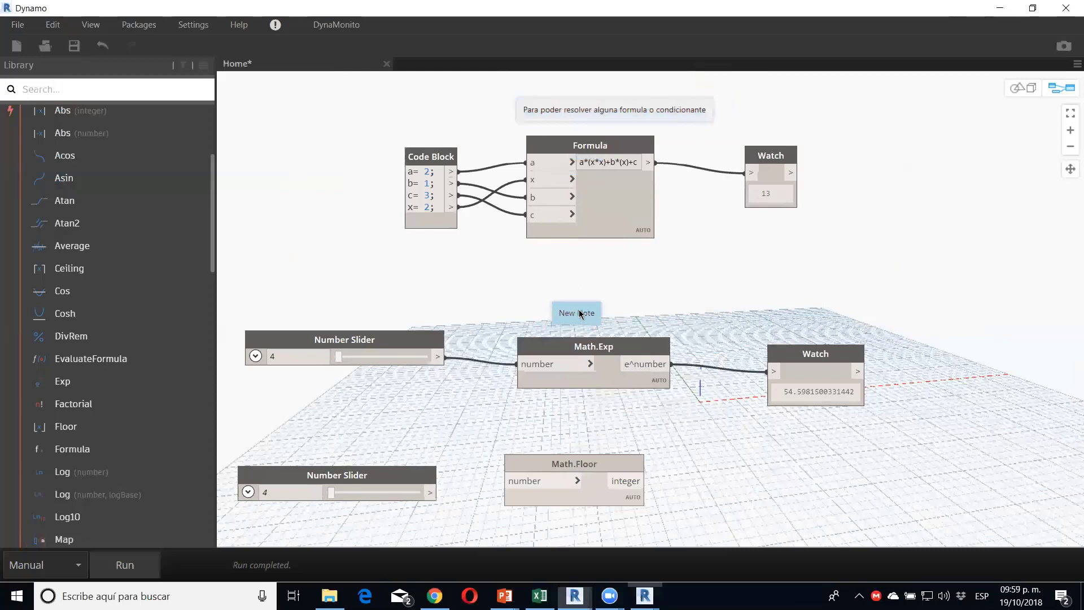
double_click(580, 314)
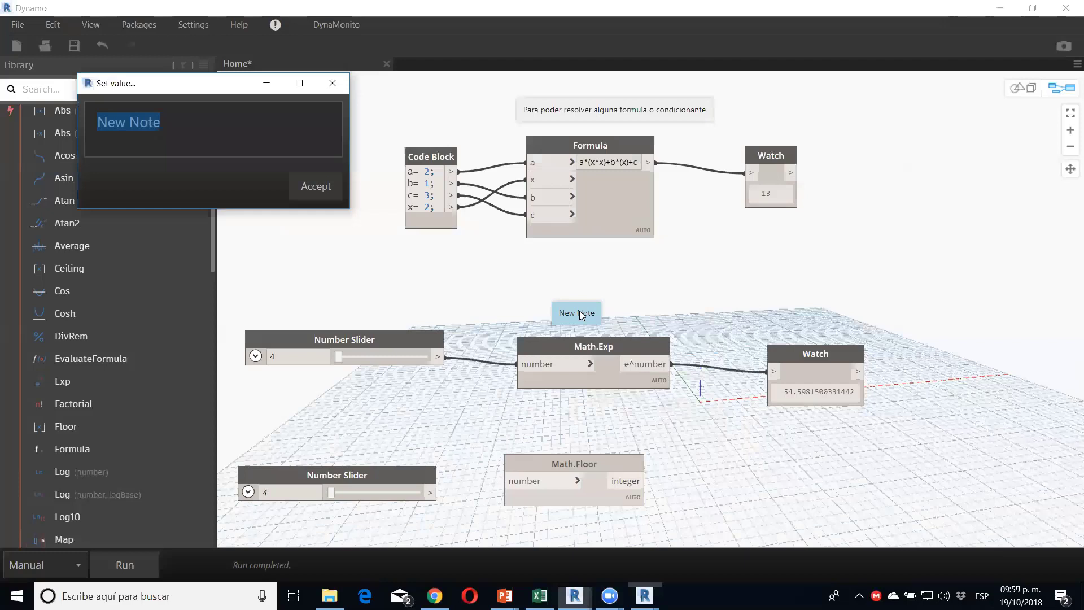
text(e elevado a la potencia del numero)
click(316, 186)
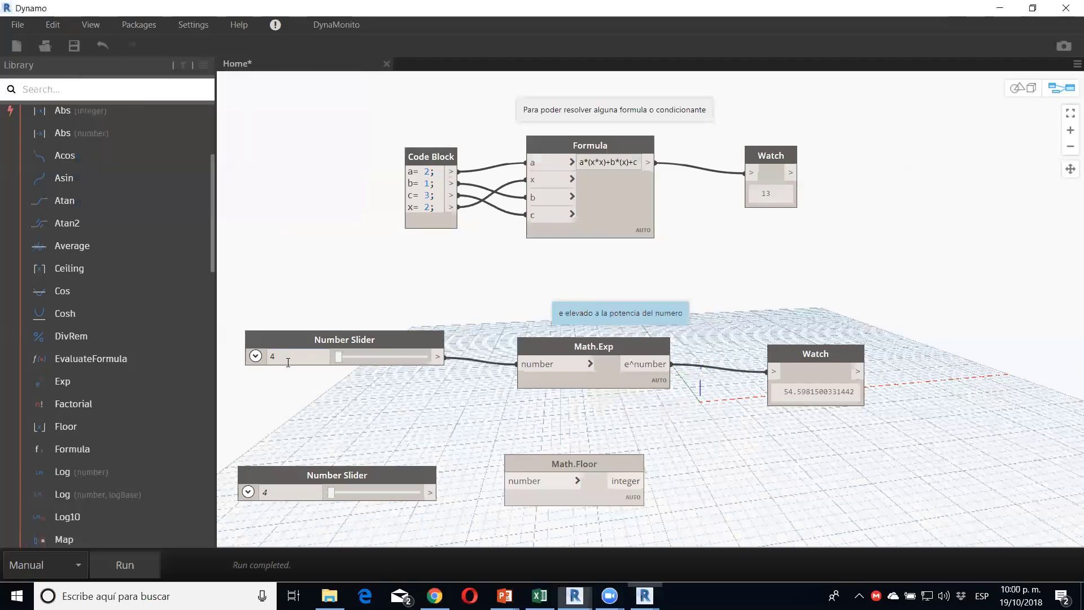
Step: Set the slider to 1 and run the graph, so Watch shows 2.71828182845905
click(282, 354)
text(1)
click(283, 401)
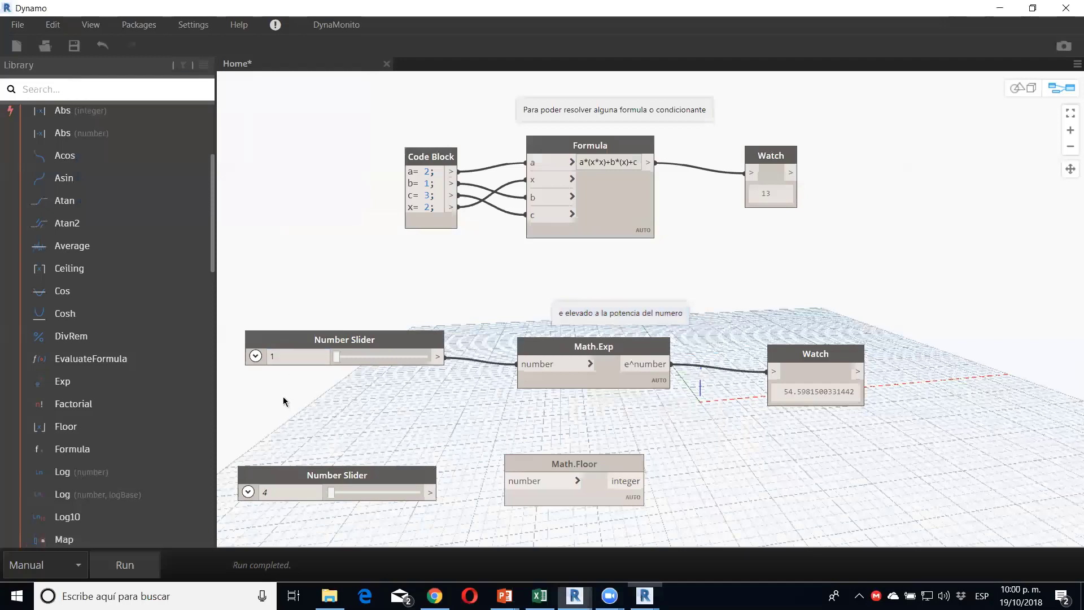
click(125, 565)
drag(584, 353, 594, 356)
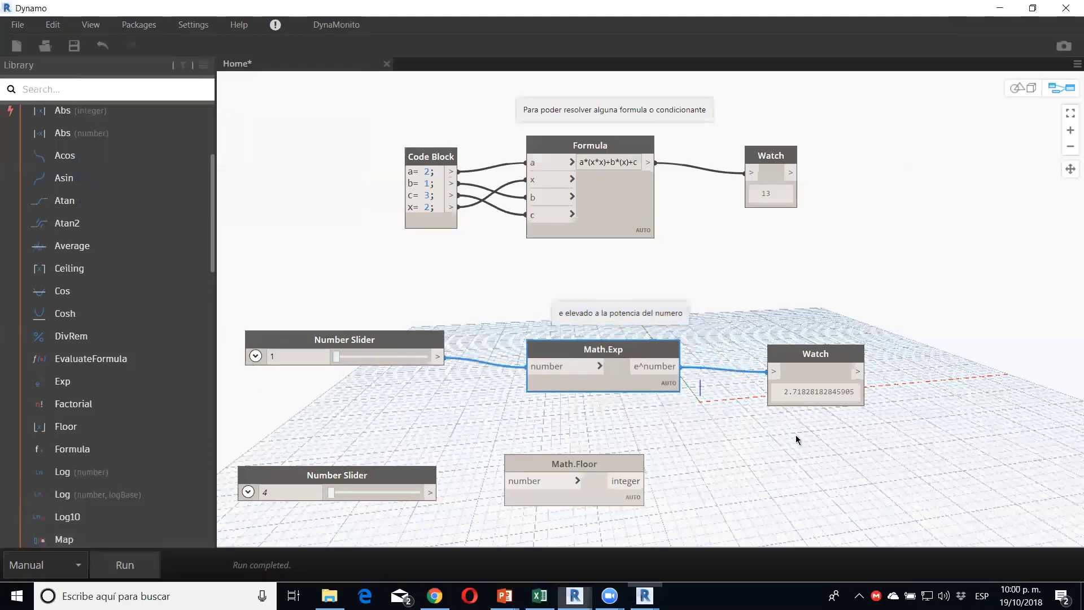
scroll(801, 438, down, 3)
Step: Switch the graph's run mode back to Automatic
middle_drag(652, 379, 653, 181)
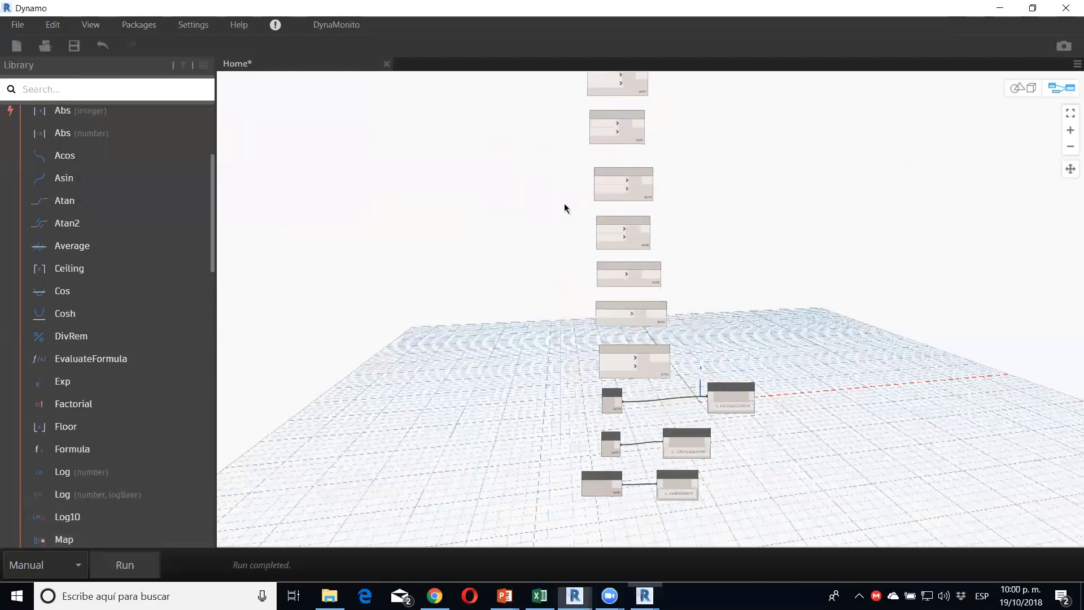
scroll(600, 270, up, 3)
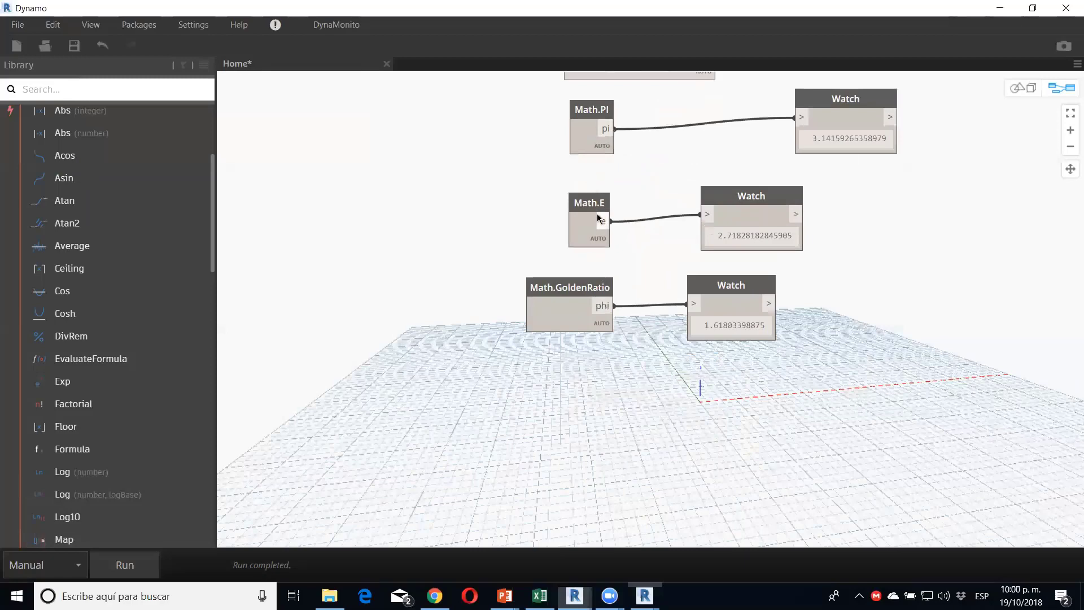
middle_drag(661, 160, 661, 467)
scroll(462, 164, down, 5)
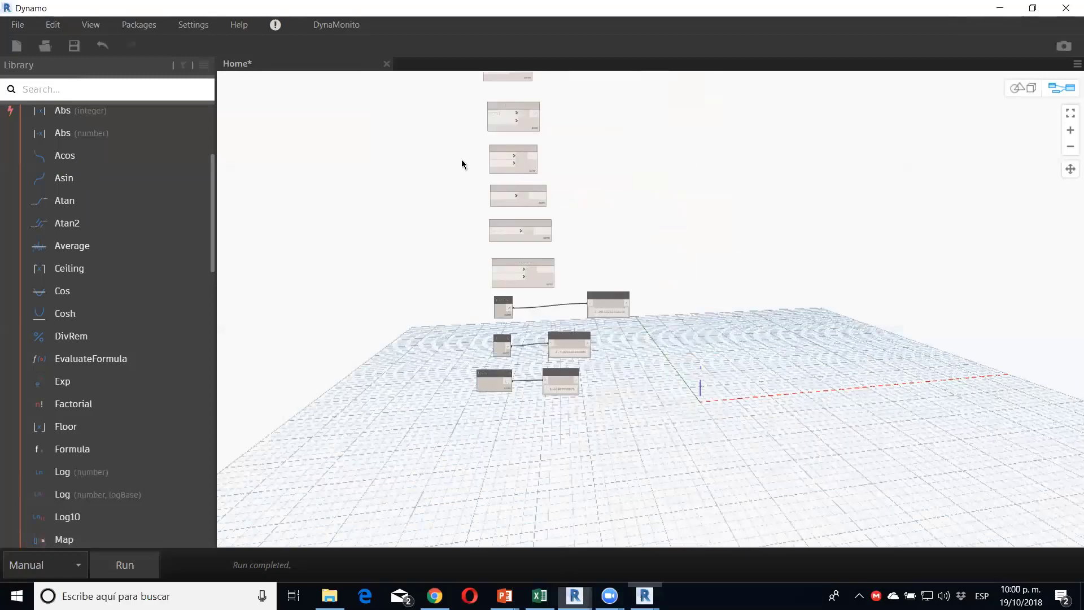
scroll(477, 353, up, 1)
scroll(499, 175, up, 3)
scroll(488, 183, up, 2)
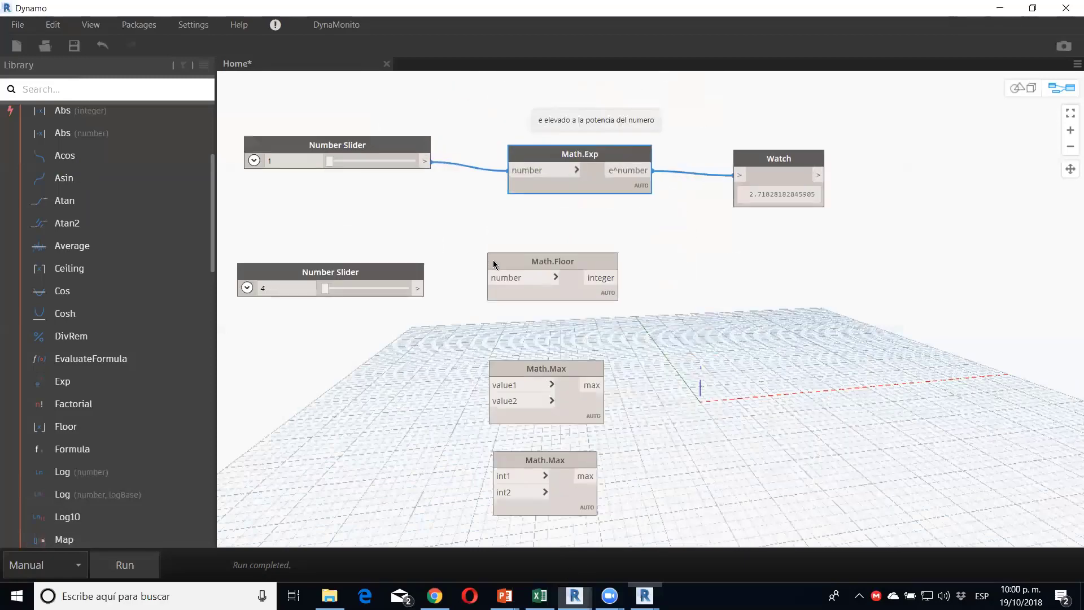
click(78, 565)
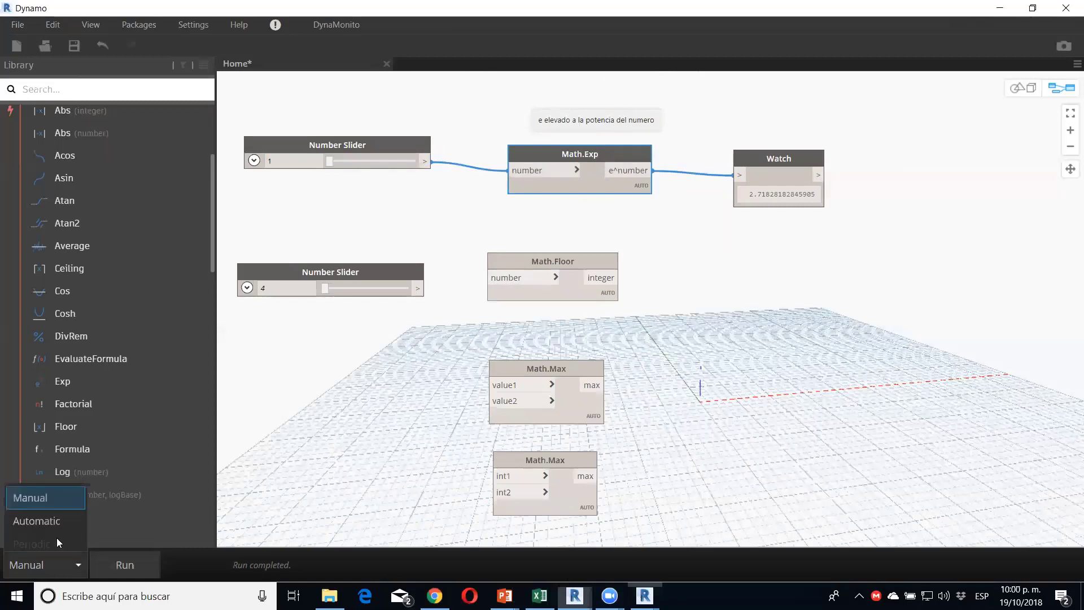
click(44, 519)
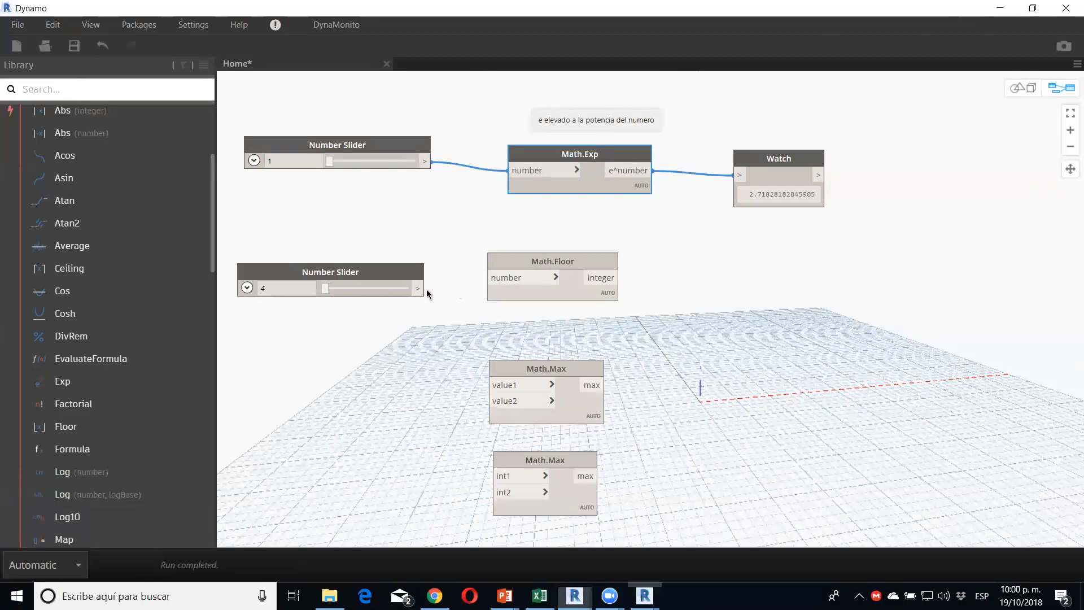
Step: Set the second slider to 4.86547 and wire it into Math.Floor
double_click(285, 289)
text(547)
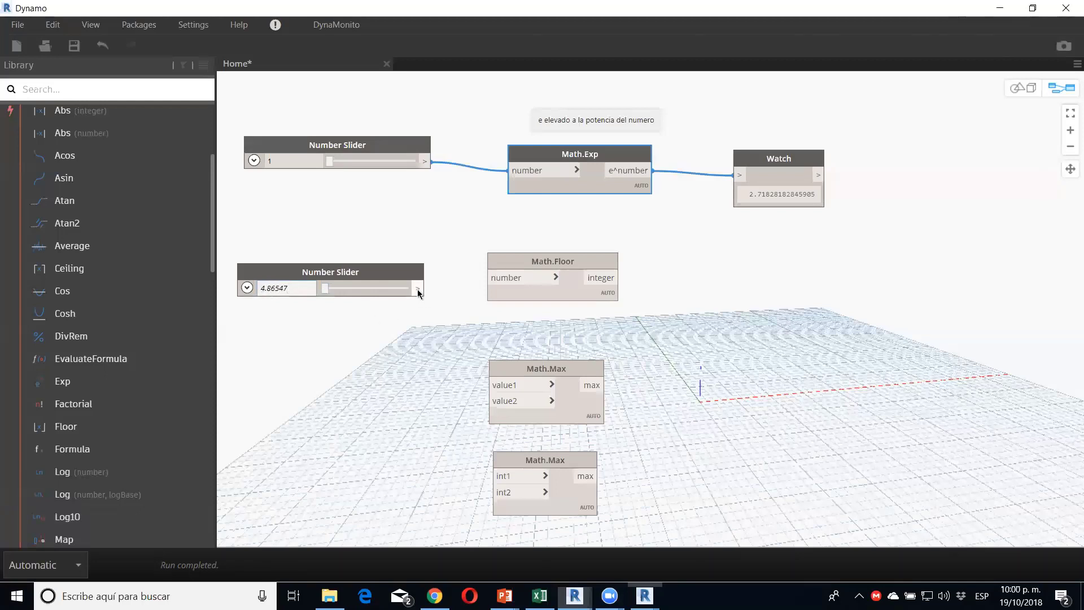
click(425, 289)
click(490, 278)
Step: Duplicate the Watch and connect Math.Floor's output to it, showing 4
click(790, 161)
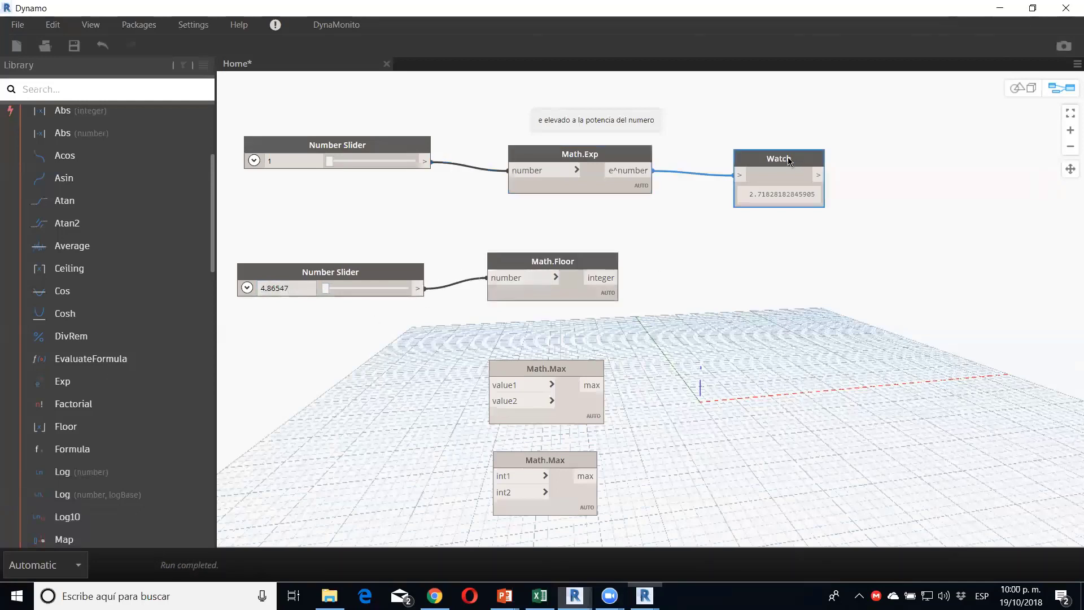
key(ctrl+c)
key(ctrl+v)
drag(875, 186, 753, 282)
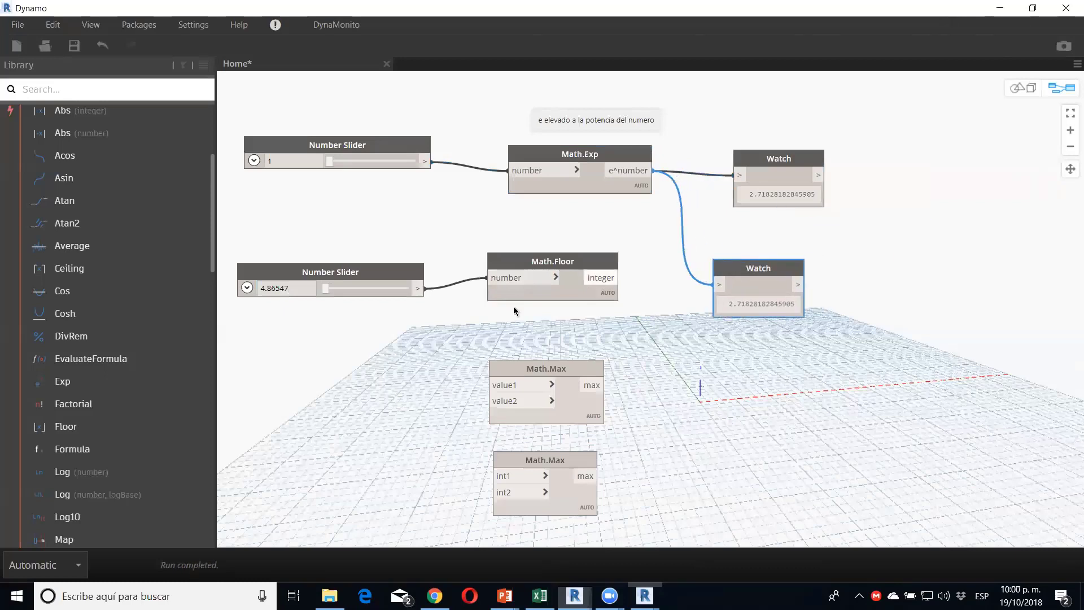
click(599, 277)
click(718, 284)
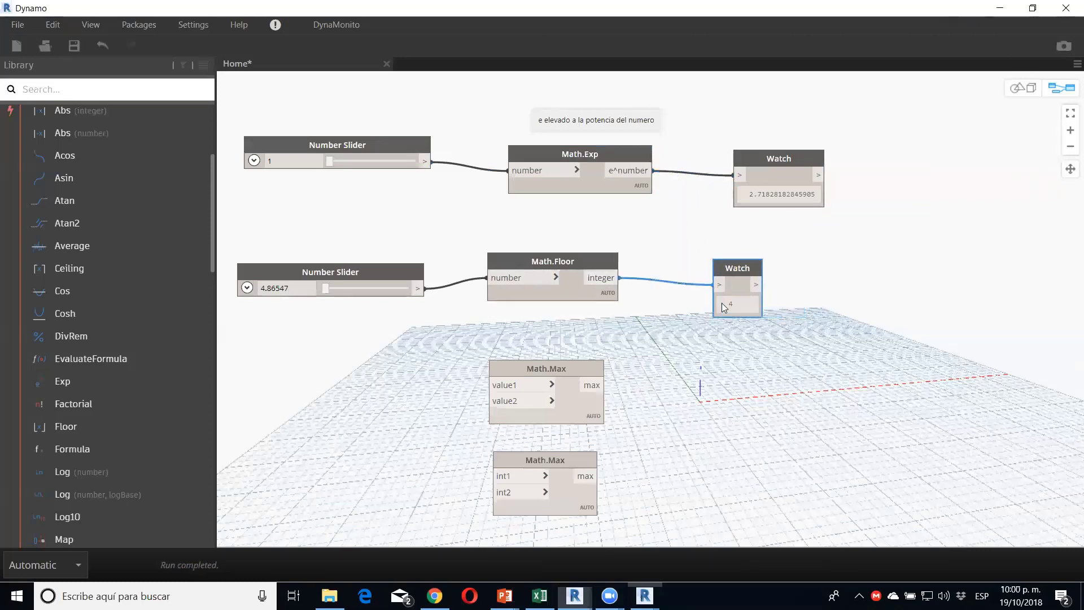
drag(740, 269, 737, 261)
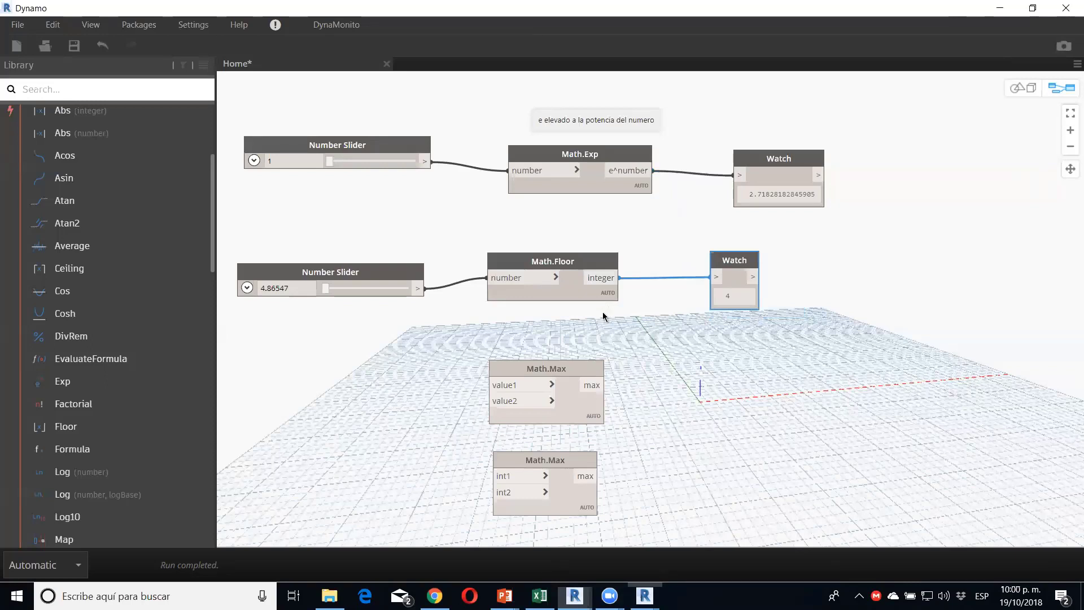
scroll(602, 312, down, 2)
Step: Duplicate the exponent note and place the copy above Math.Floor
click(622, 100)
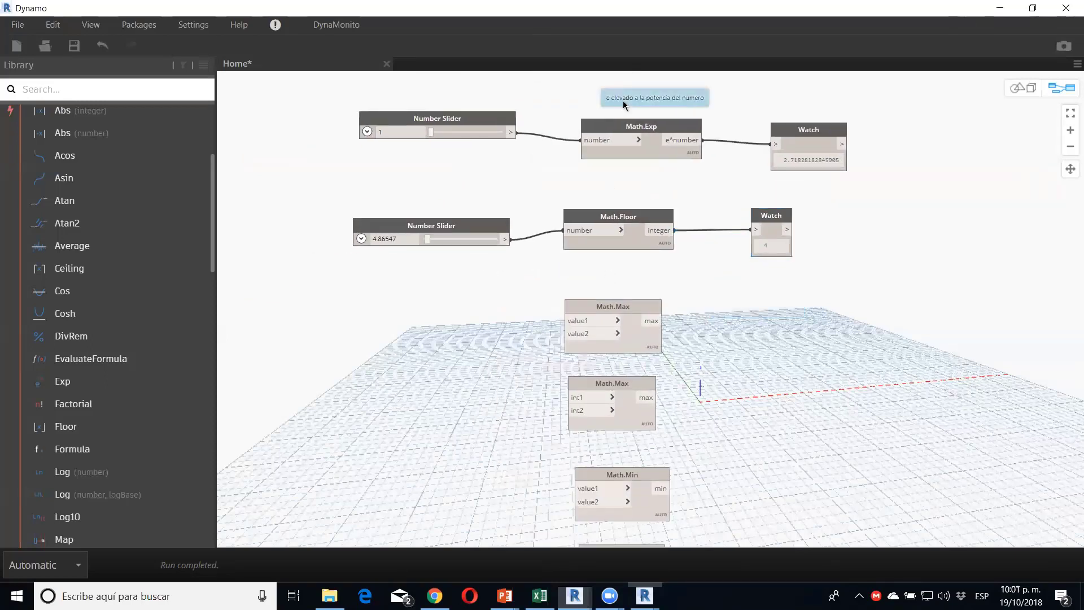
key(ctrl+c)
key(ctrl+v)
drag(756, 112, 633, 195)
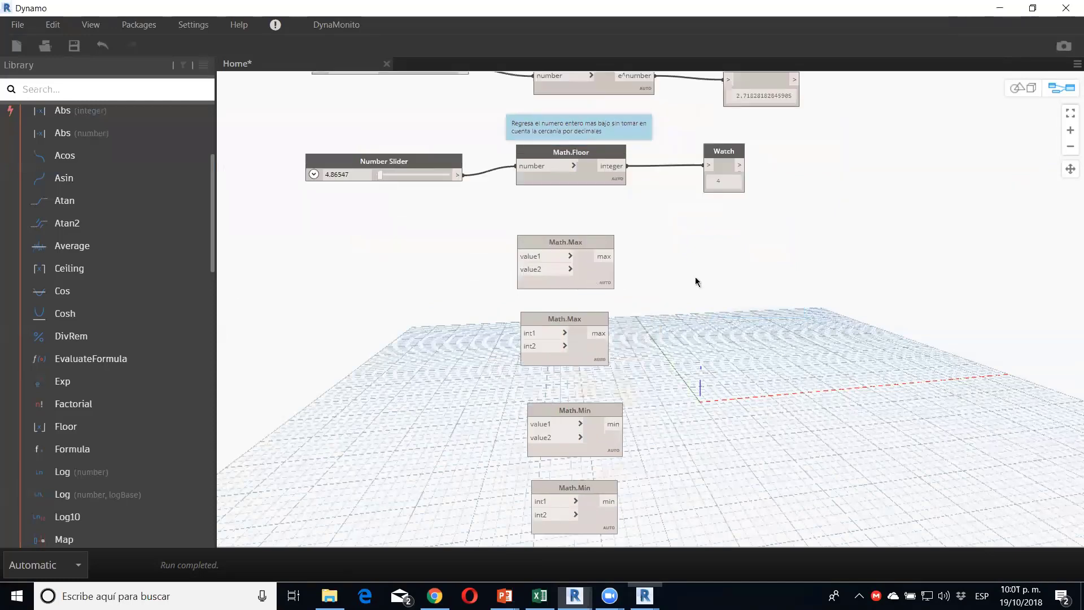
Step: Add two duplicate Watch nodes beside the Math.Max nodes
click(718, 172)
key(ctrl+c)
key(ctrl+v)
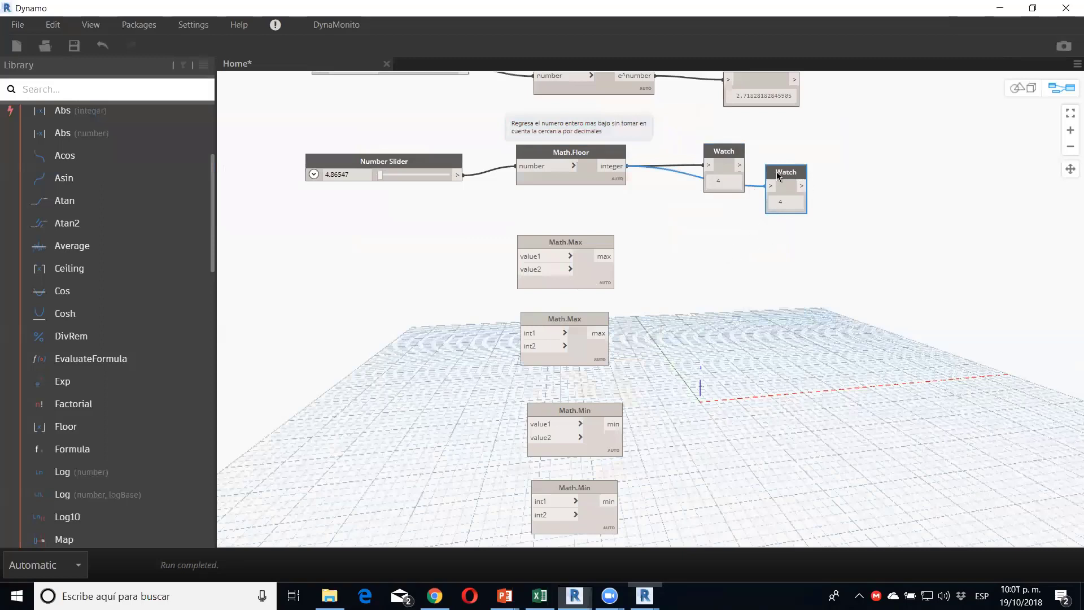
drag(777, 175, 664, 272)
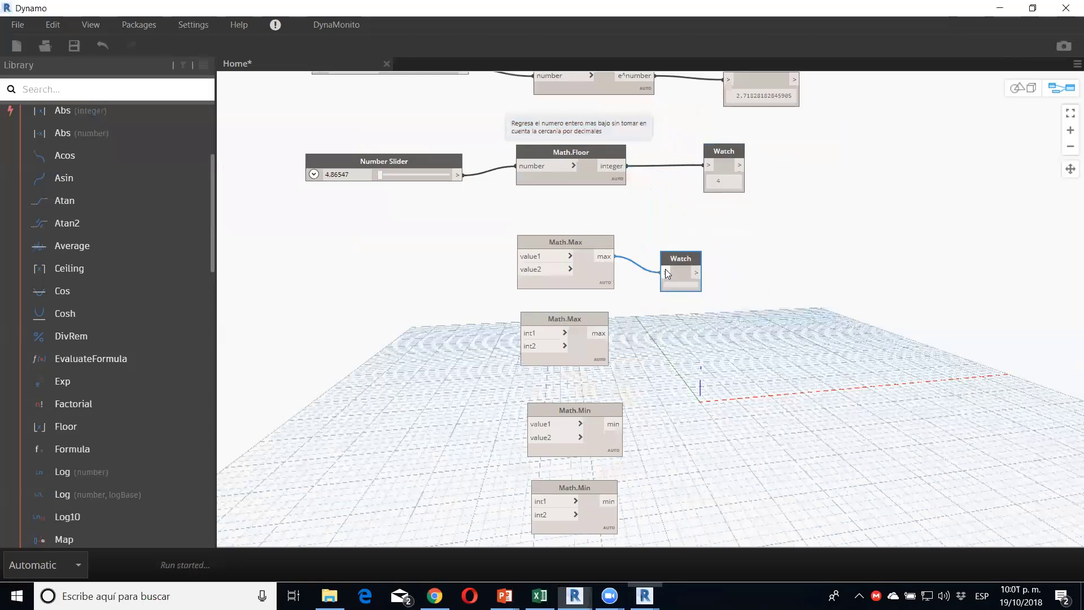
key(ctrl+c)
key(ctrl+v)
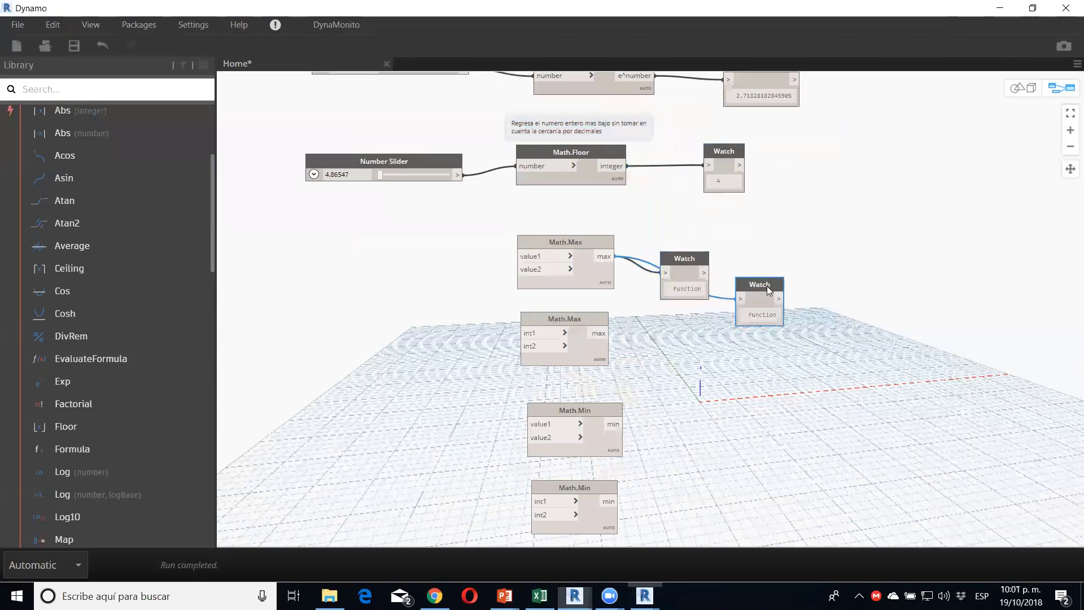
drag(755, 284, 645, 339)
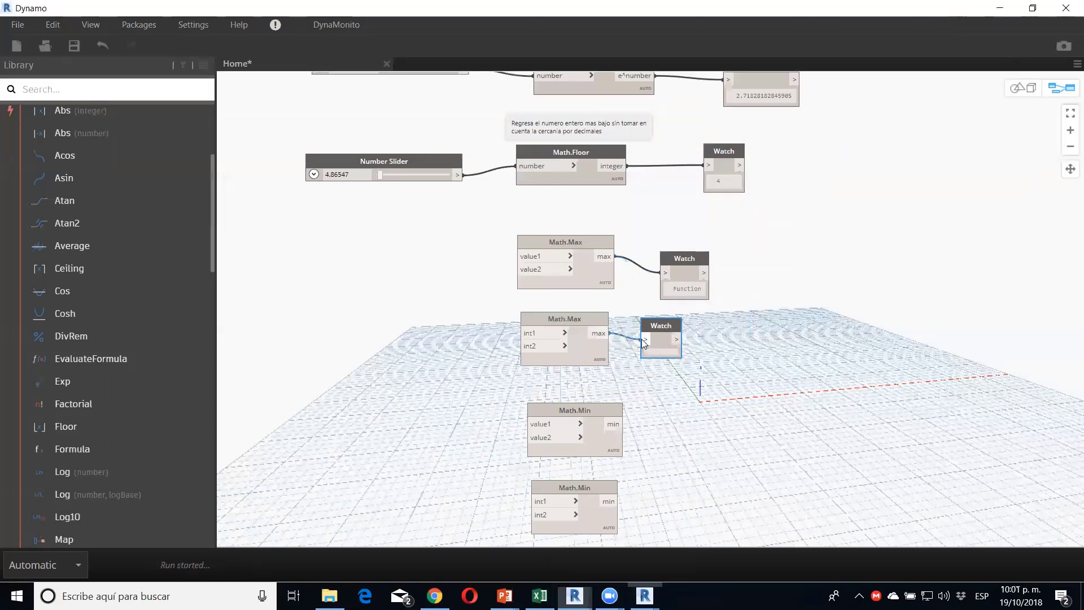
Step: Add a slider set to 6.5 and wire it to Math.Max value1
click(407, 157)
key(ctrl+c)
key(ctrl+v)
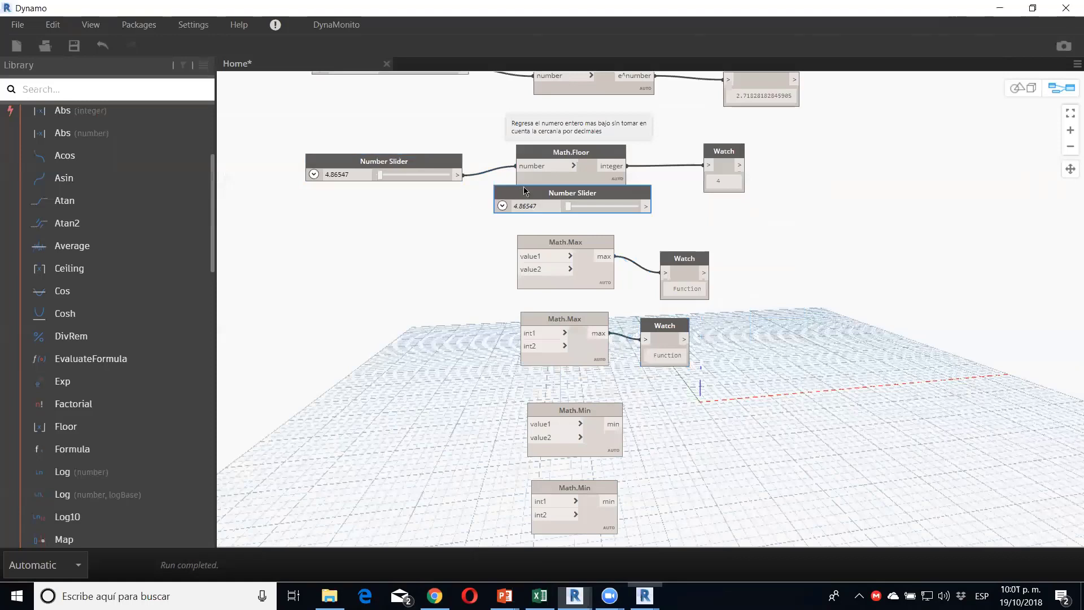
drag(530, 204, 331, 253)
double_click(343, 261)
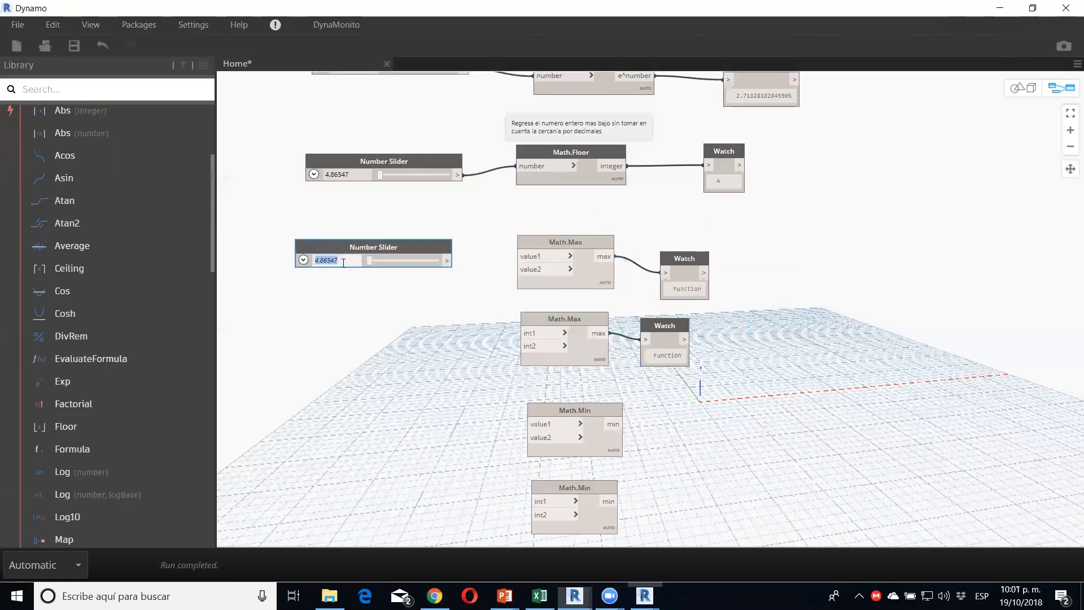
text(6.5)
drag(450, 259, 522, 257)
Step: Add a slider set to 4.2 and wire it to Math.Max value2
key(ctrl+c)
key(ctrl+v)
drag(482, 253, 327, 287)
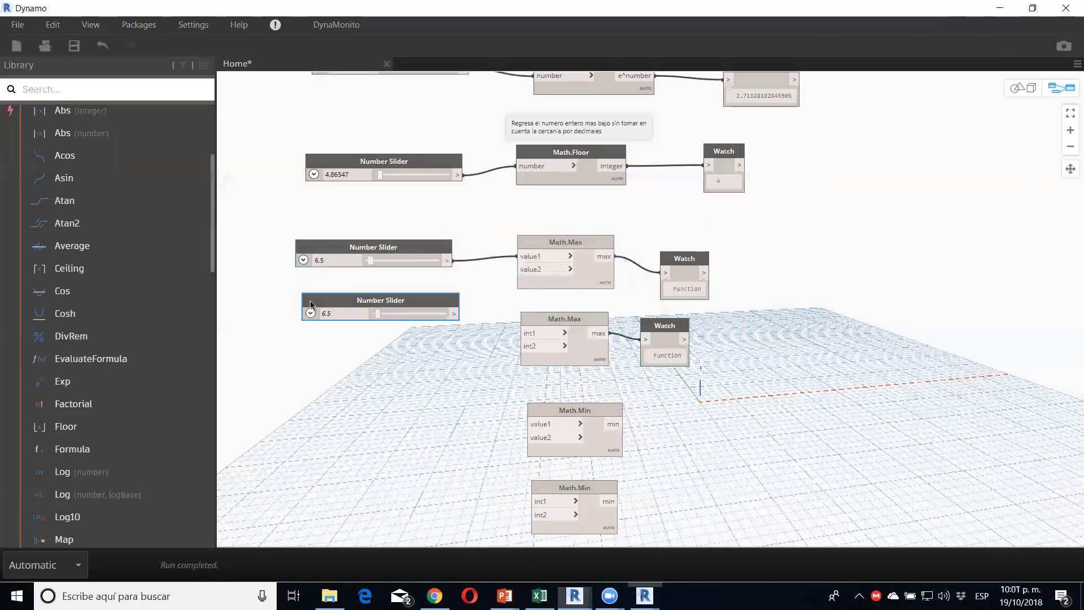
click(332, 299)
text(4.2)
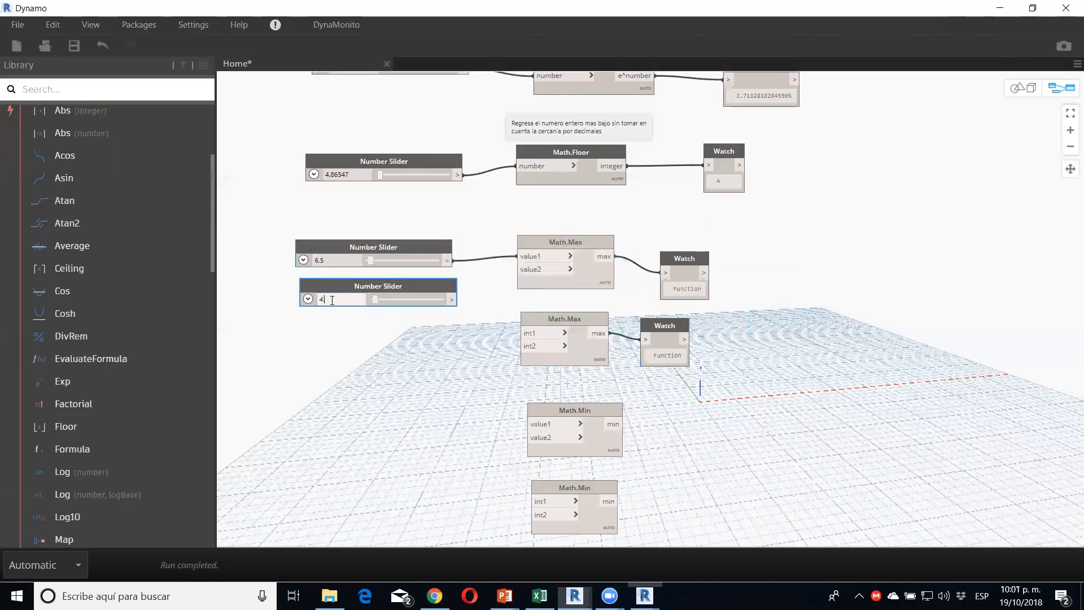
drag(452, 299, 543, 269)
click(543, 270)
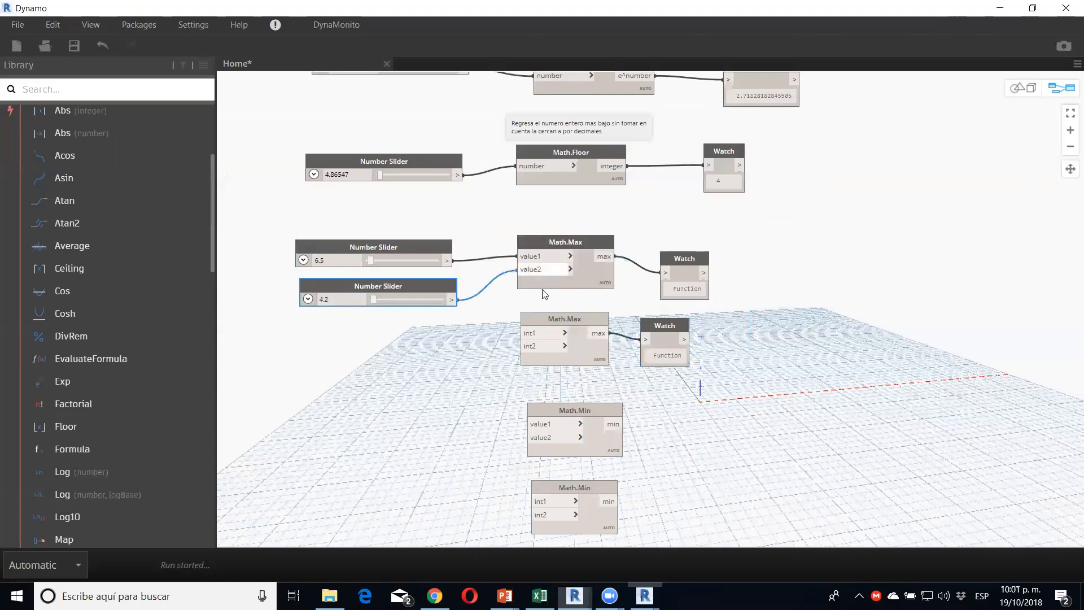
Step: Add a slider pair set to 6 and 4, wired into the integer Math.Max's int1 and int2
shift+click(346, 246)
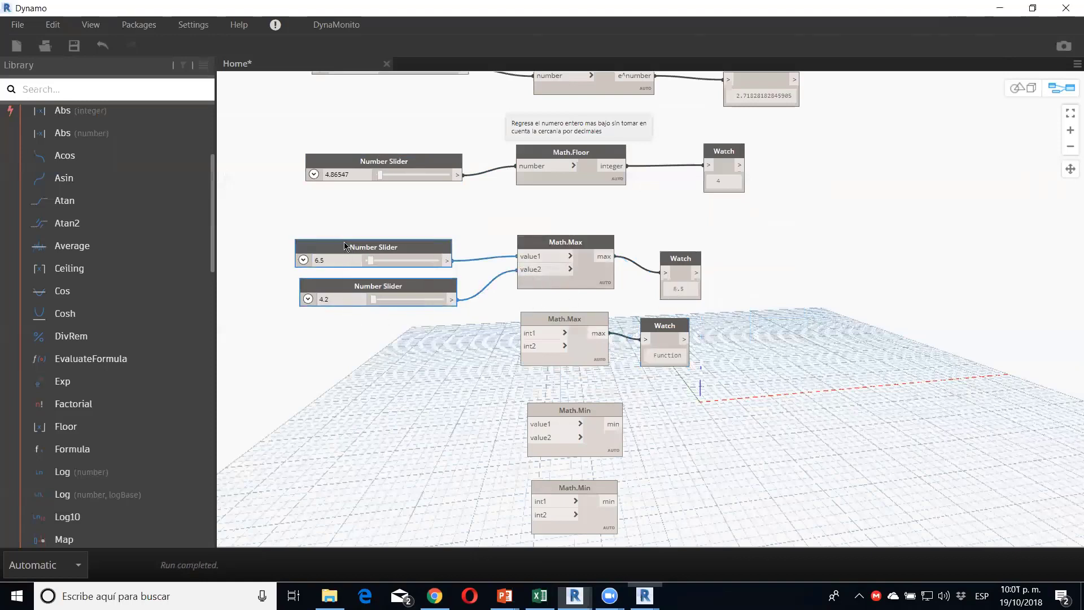
key(ctrl+c)
key(ctrl+v)
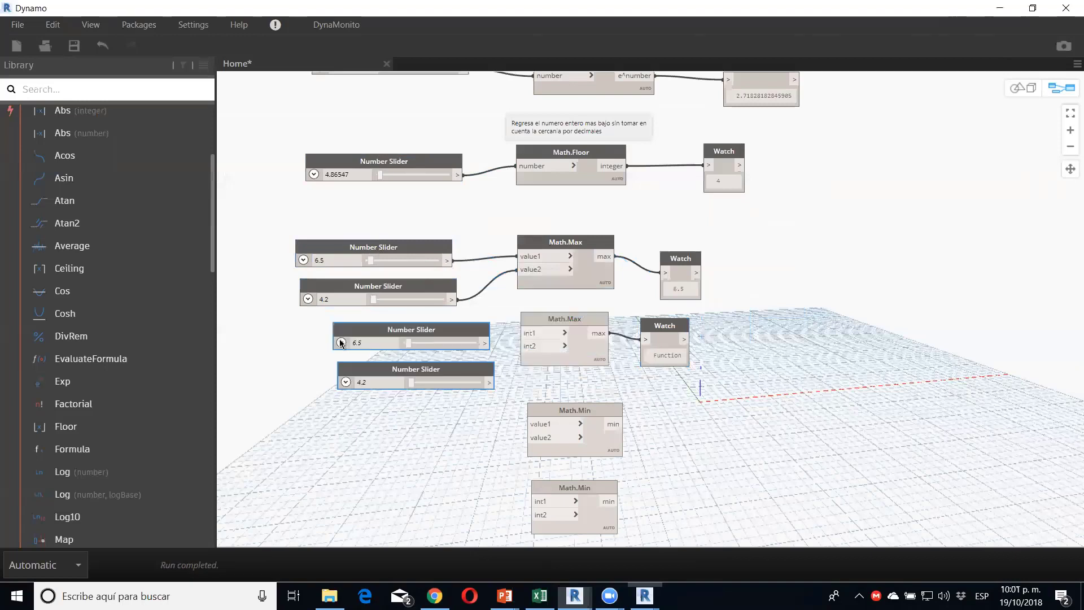
drag(499, 299, 334, 337)
click(338, 343)
text(6)
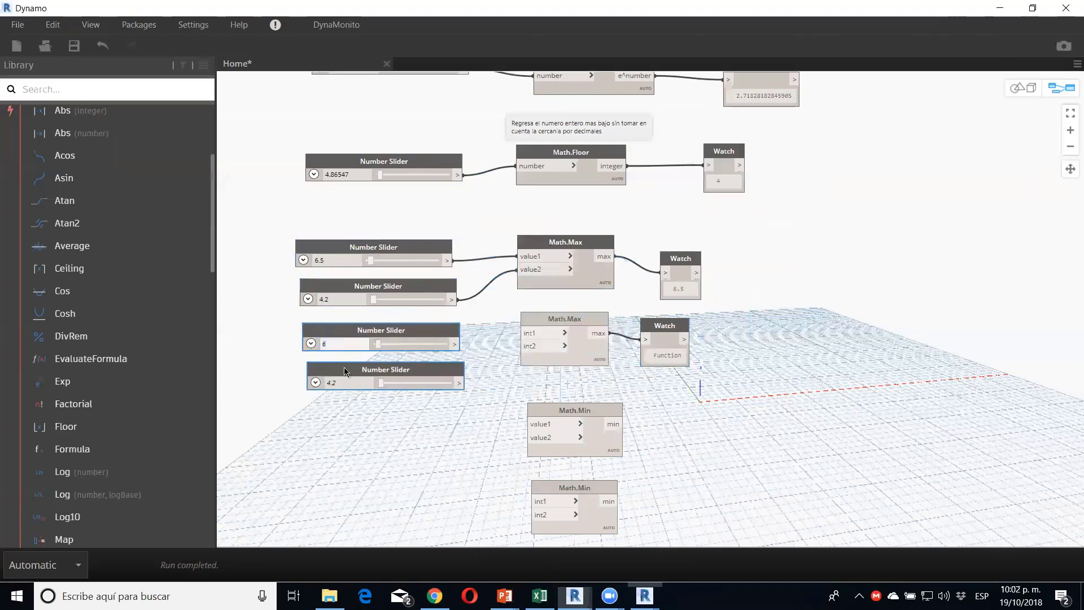
click(341, 381)
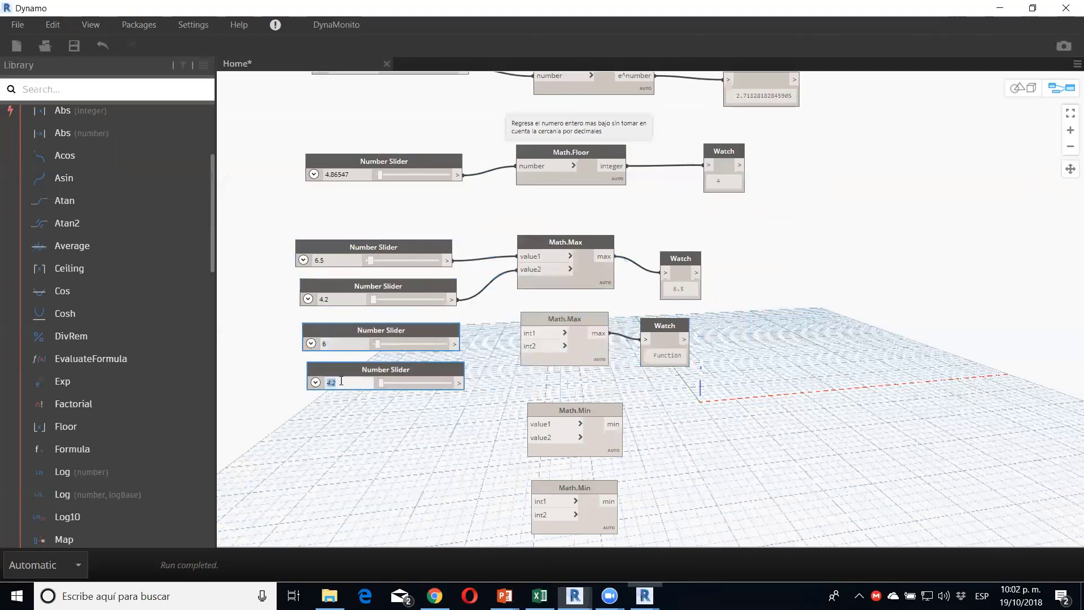
click(455, 343)
click(524, 333)
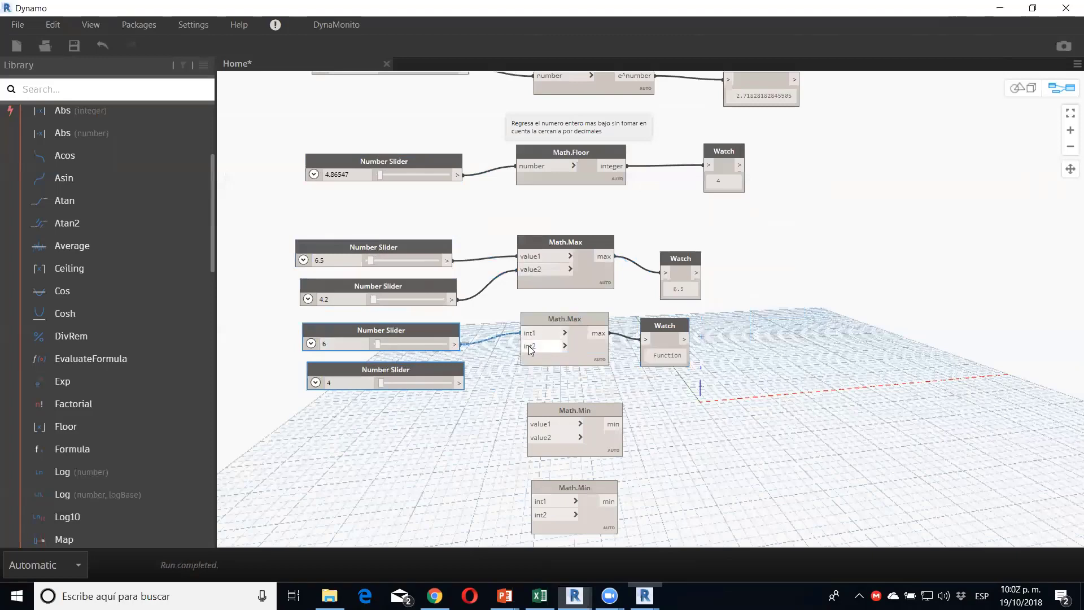
click(459, 383)
Step: Rearrange the Math node groups, moving Math.Random up away from Math.Round
middle_drag(633, 274, 614, 164)
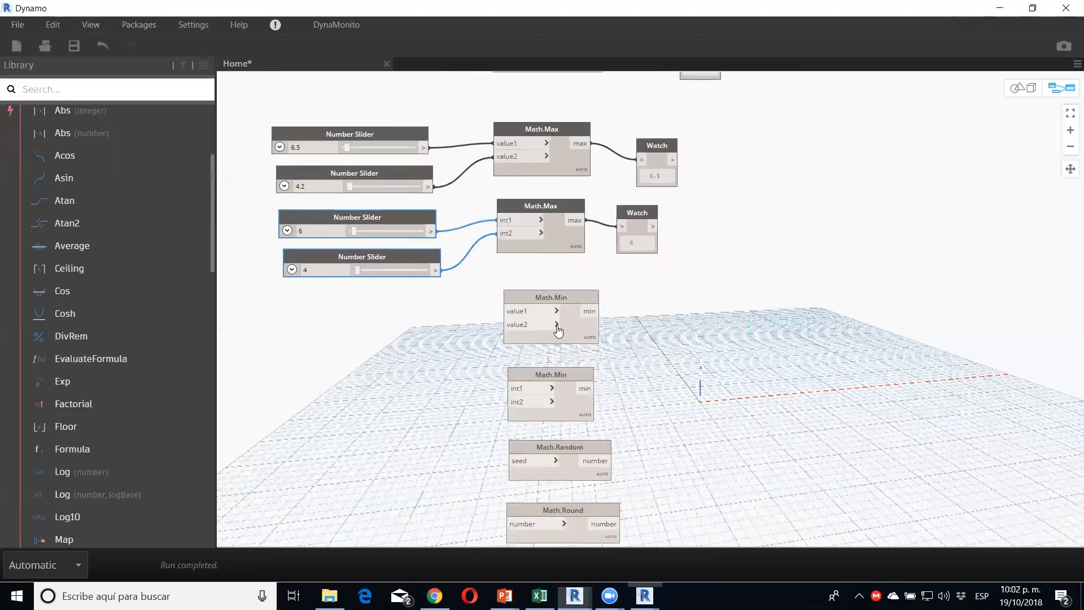
scroll(600, 340, up, 1)
middle_drag(675, 310, 729, 285)
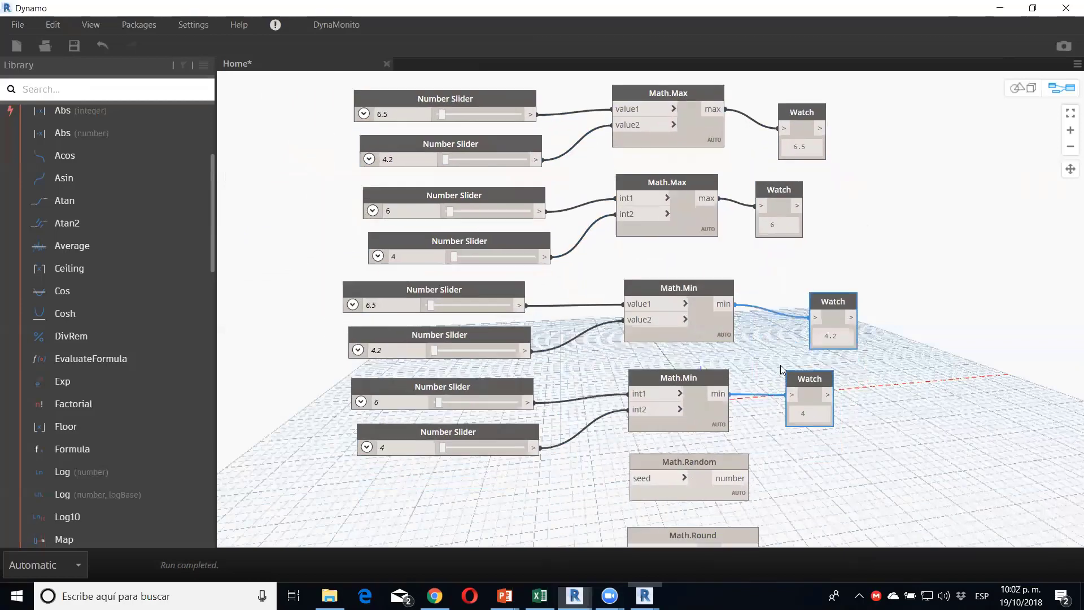
scroll(781, 370, down, 1)
scroll(611, 310, down, 1)
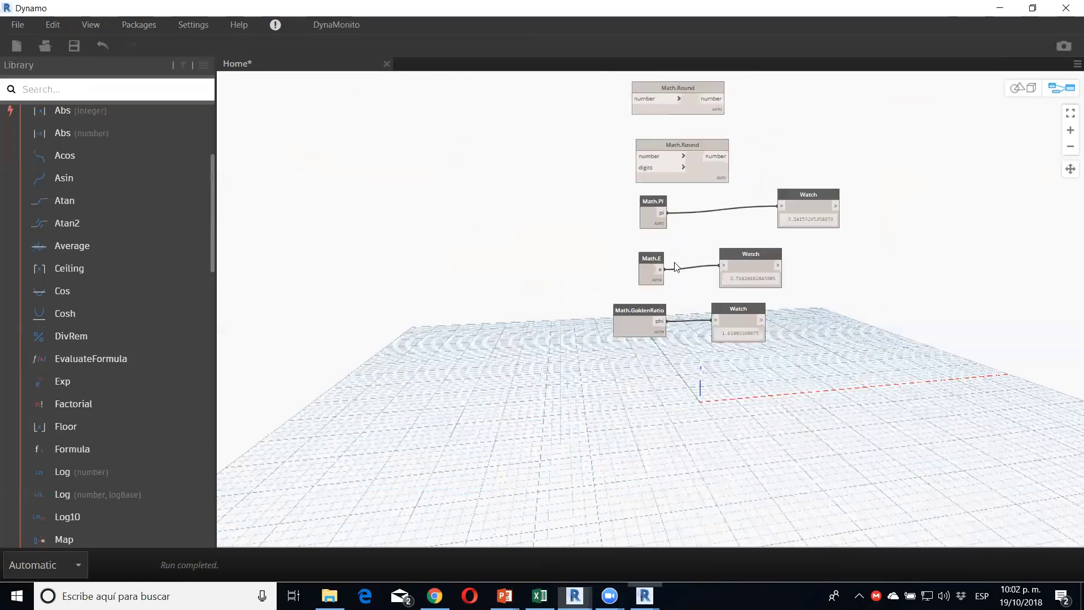
drag(822, 399, 620, 79)
middle_drag(688, 130, 685, 258)
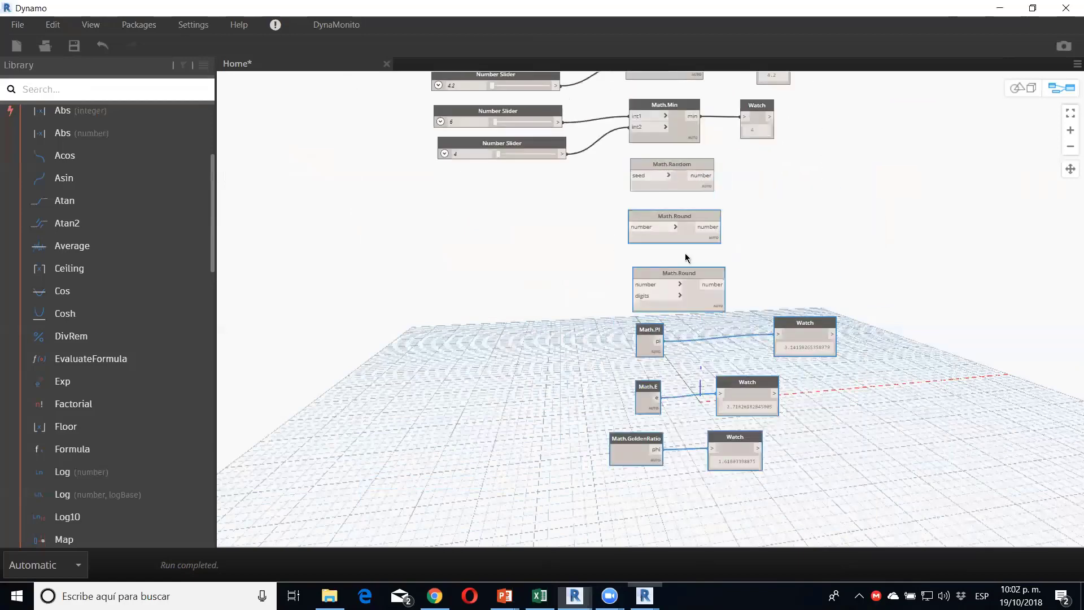
drag(814, 489, 608, 143)
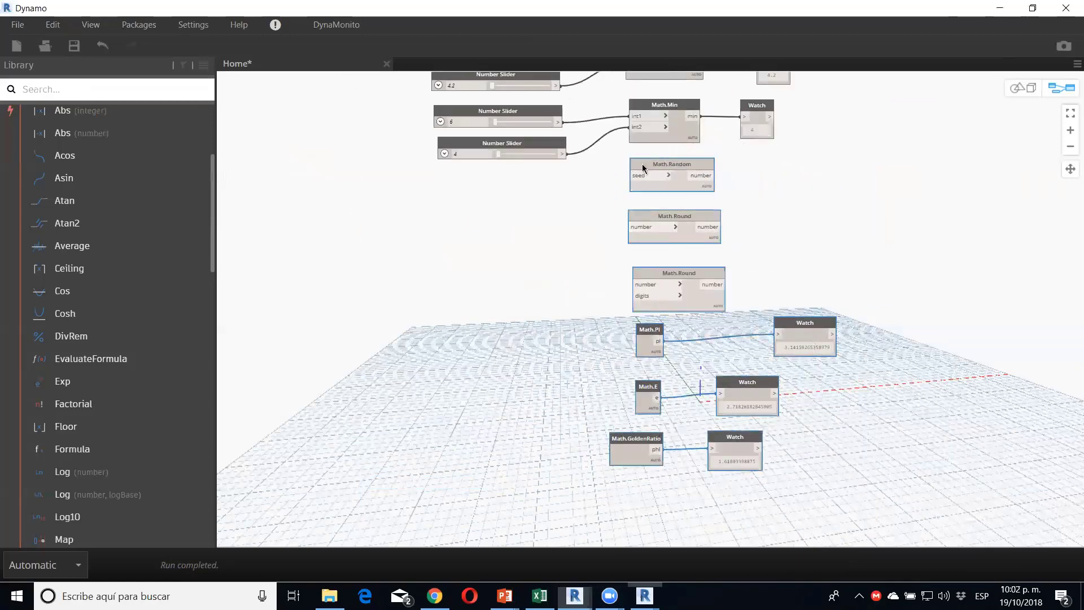
drag(651, 217, 648, 302)
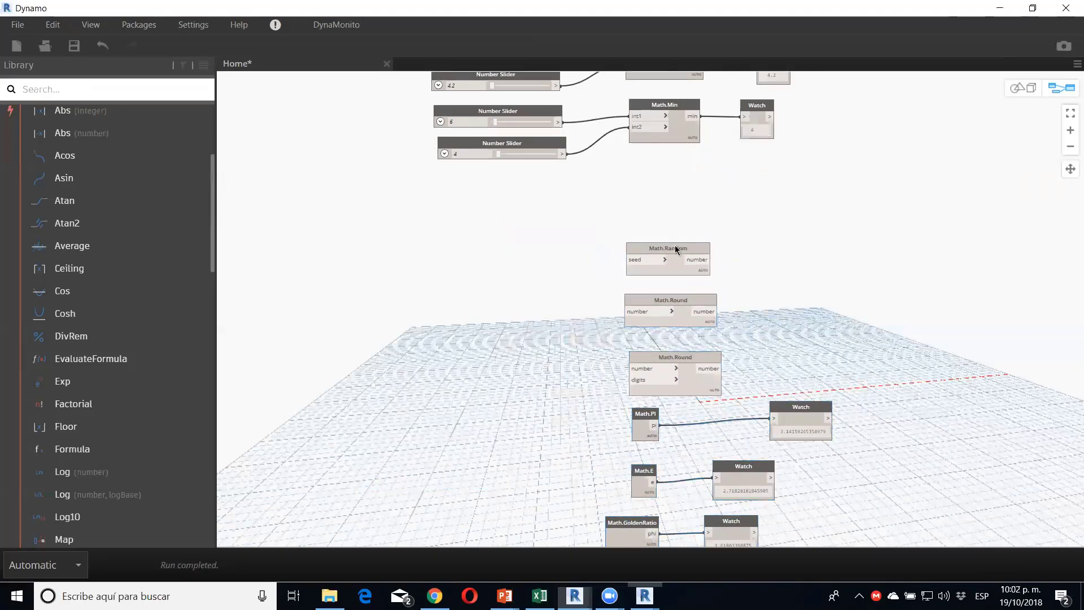
drag(666, 247, 675, 190)
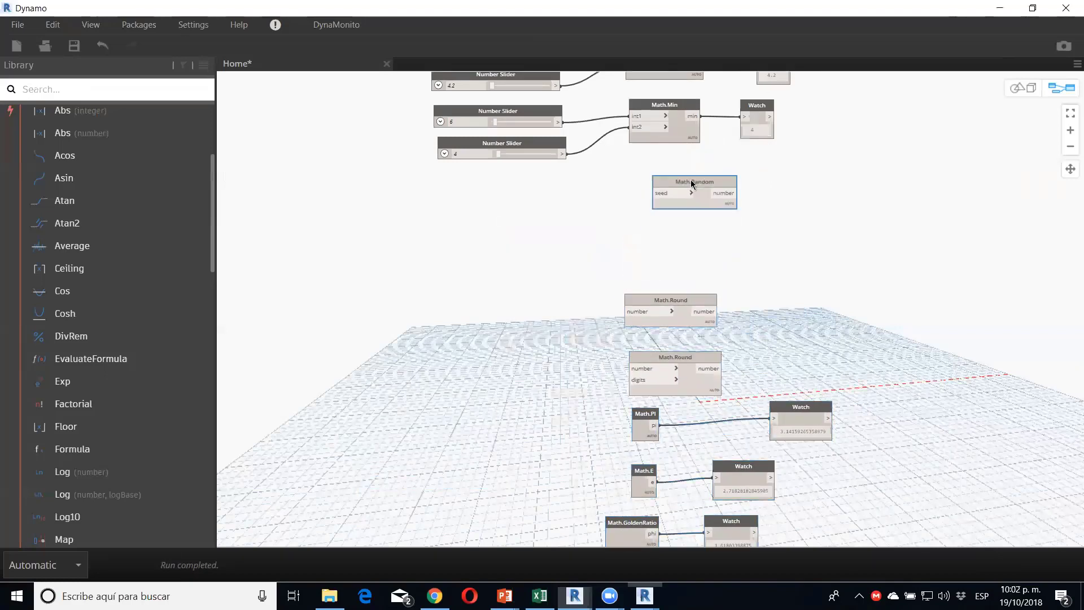
Step: Add a Watch beside Math.Random and wire its output to it
right_click(785, 220)
text(wat)
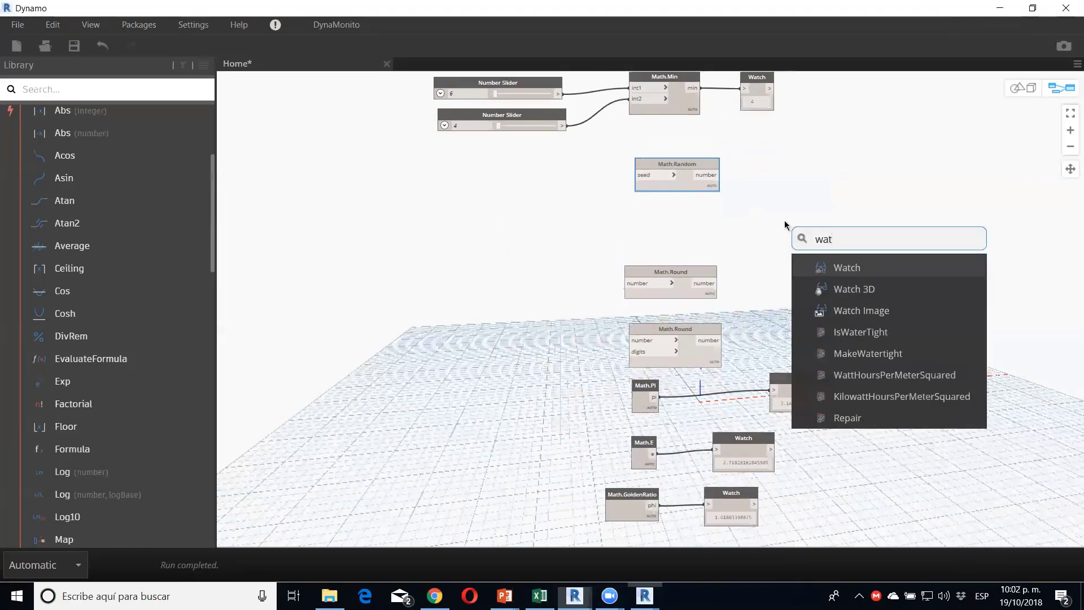
text(ch)
key(Return)
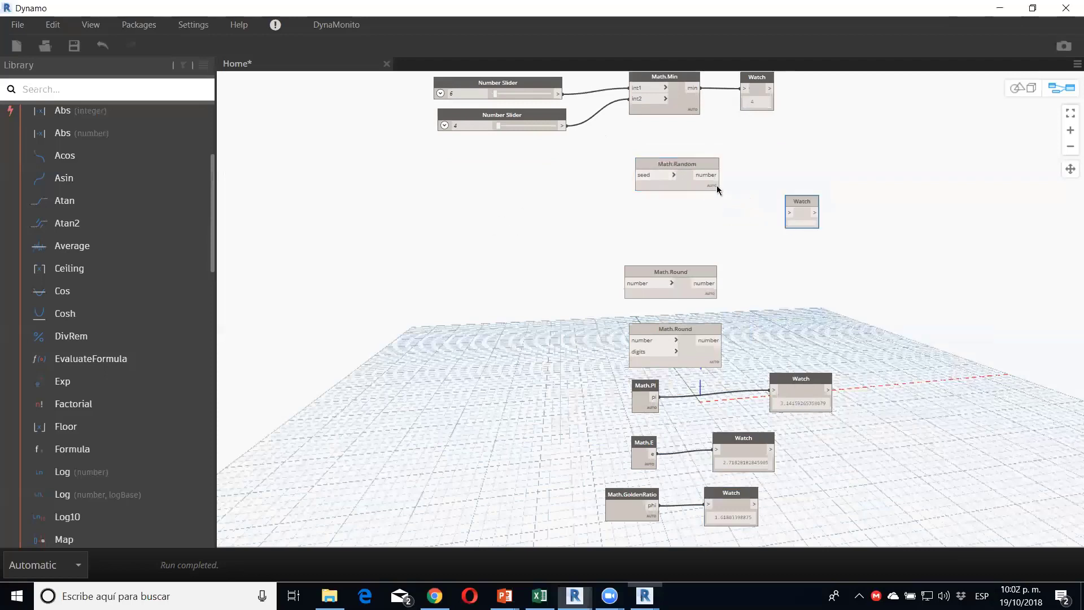
click(789, 212)
Step: Duplicate the value-4 slider and wire the copy into Math.Random's seed input
click(544, 119)
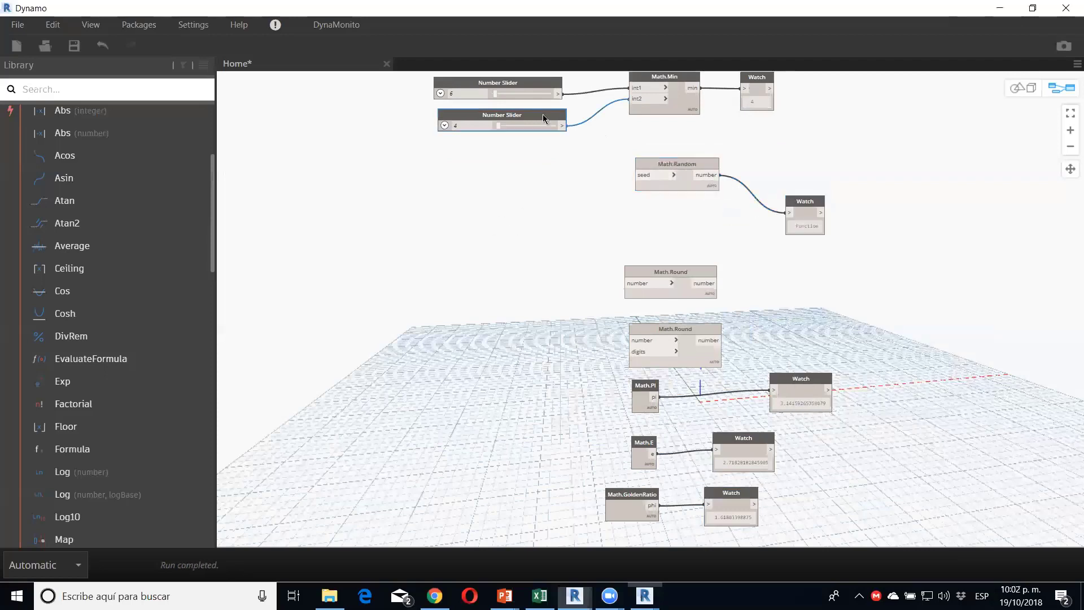
key(ctrl+c)
key(ctrl+v)
drag(604, 132, 520, 186)
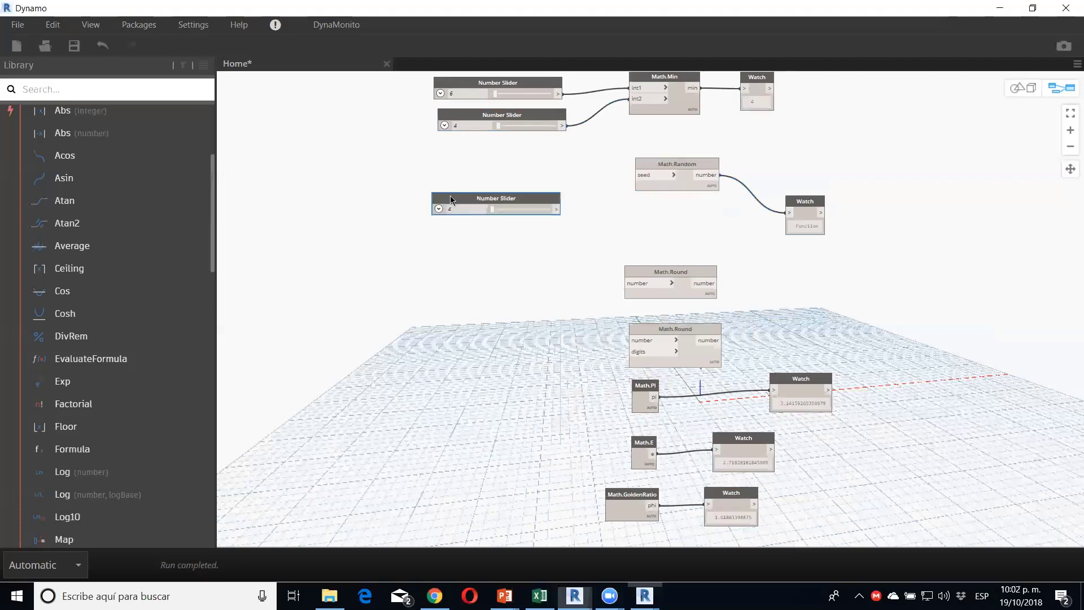
click(541, 194)
click(636, 175)
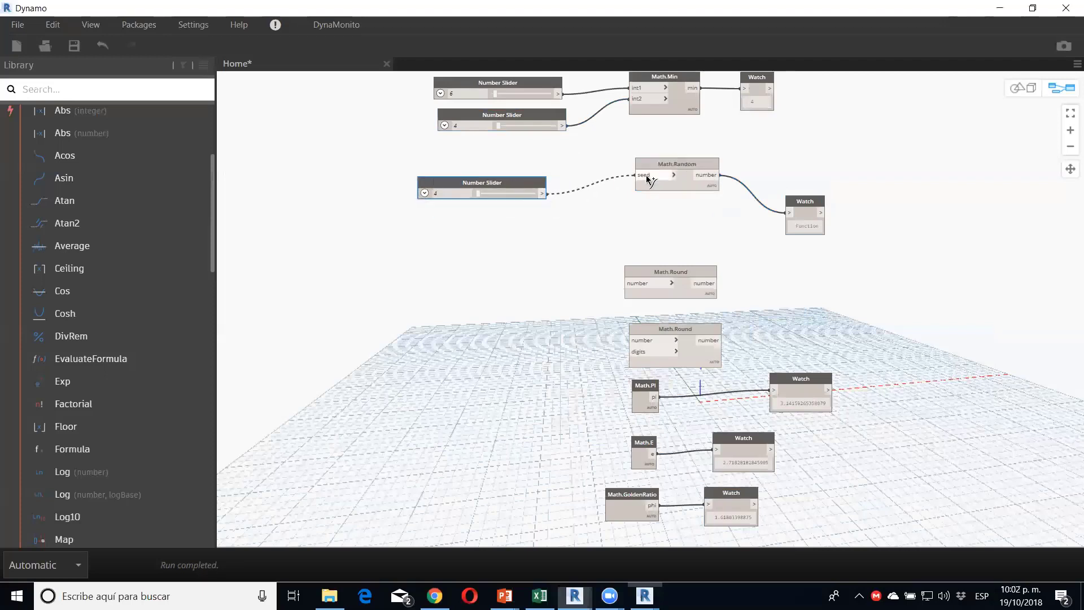
Step: Try several seed values on the new slider, settling at 59.3 for a random 0.549
scroll(734, 230, up, 3)
scroll(649, 215, up, 1)
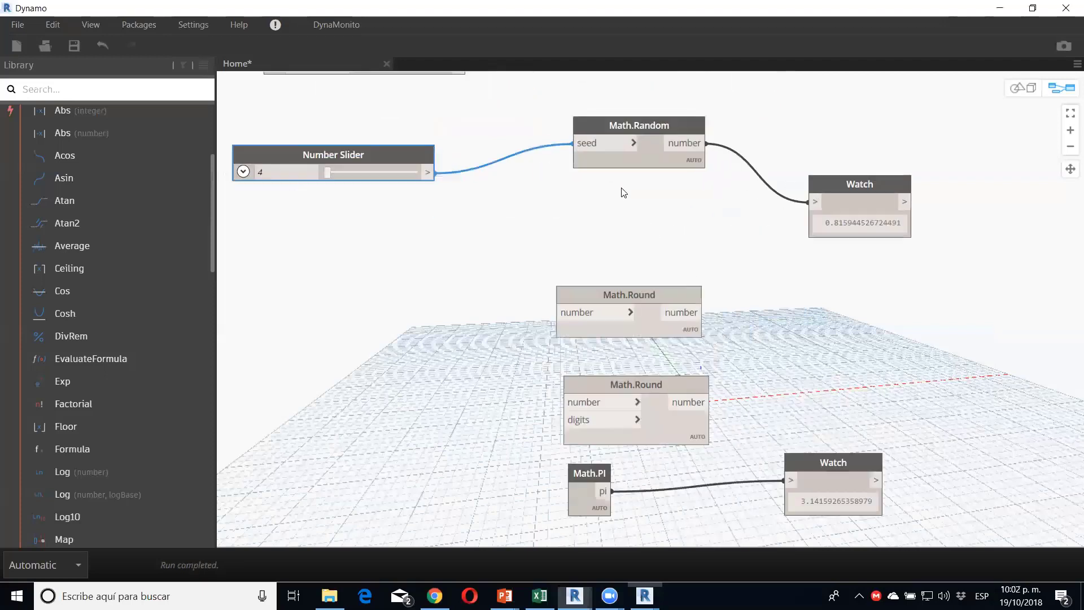
click(335, 172)
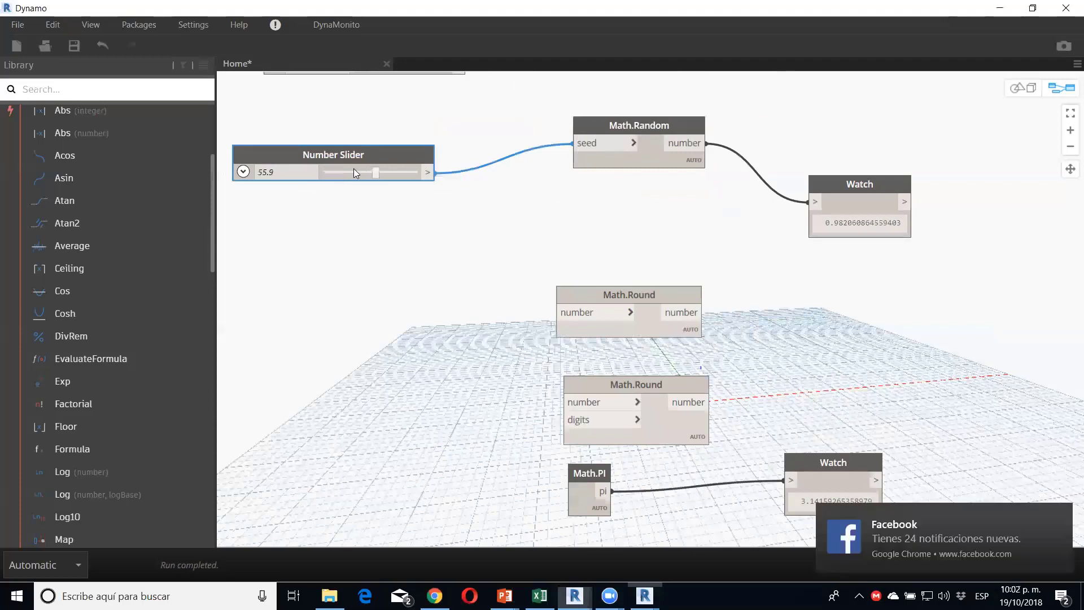
click(354, 169)
click(370, 172)
middle_drag(669, 206, 772, 264)
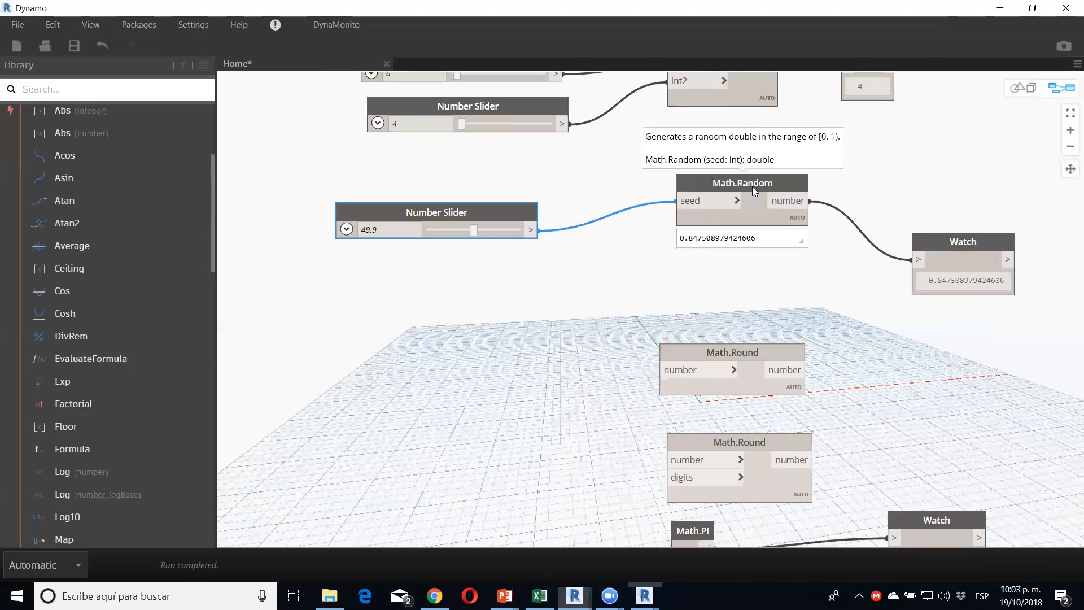
click(445, 230)
drag(440, 231, 488, 237)
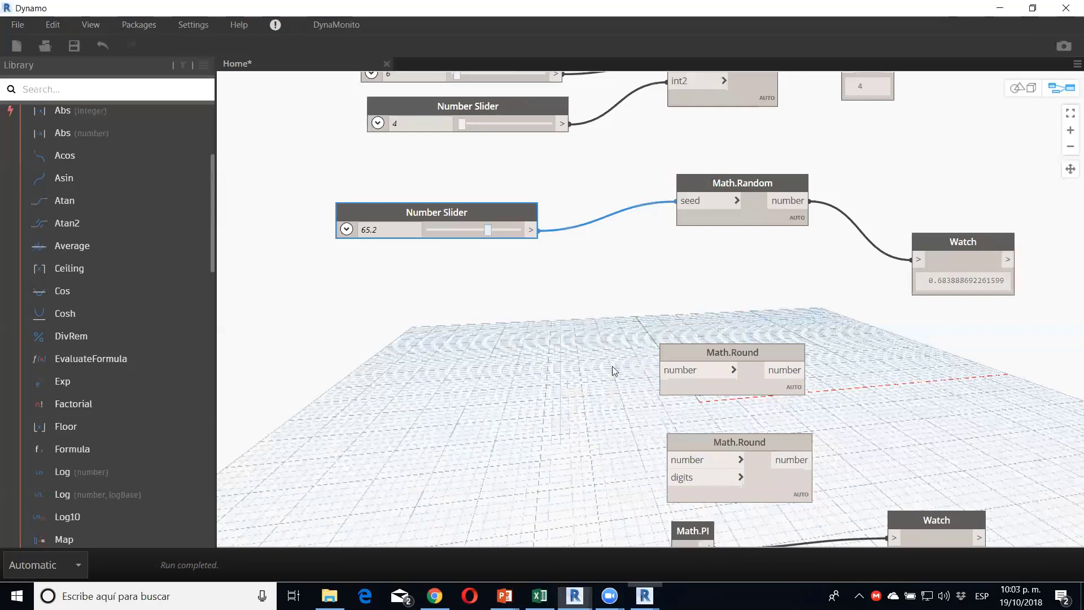
middle_drag(645, 227, 635, 350)
mouse_move(742, 183)
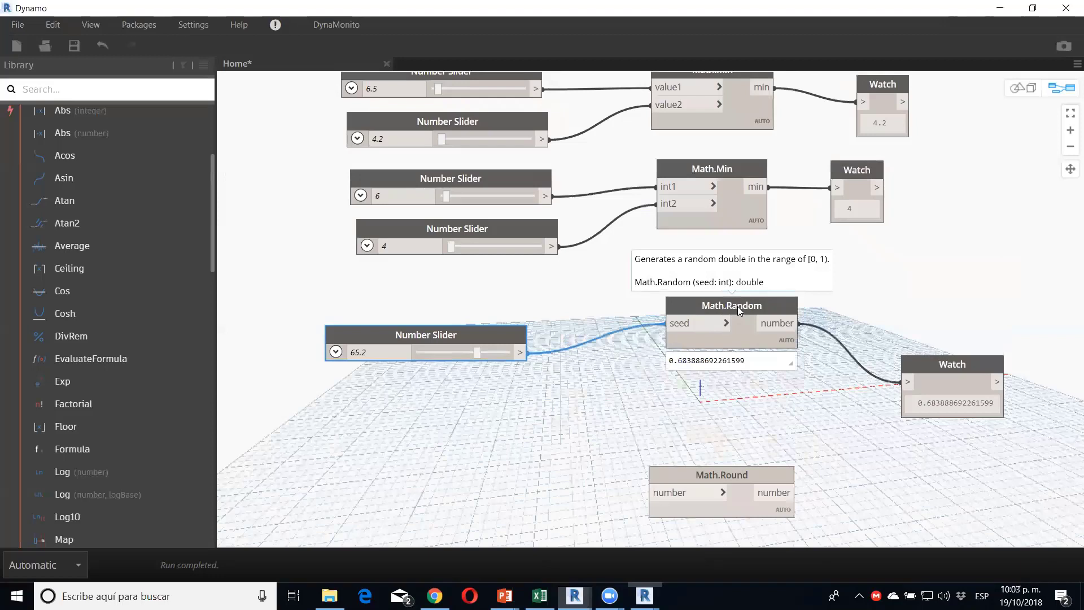
mouse_move(473, 352)
mouse_down()
mouse_move(509, 371)
mouse_move(451, 365)
mouse_move(482, 372)
mouse_move(468, 375)
mouse_up()
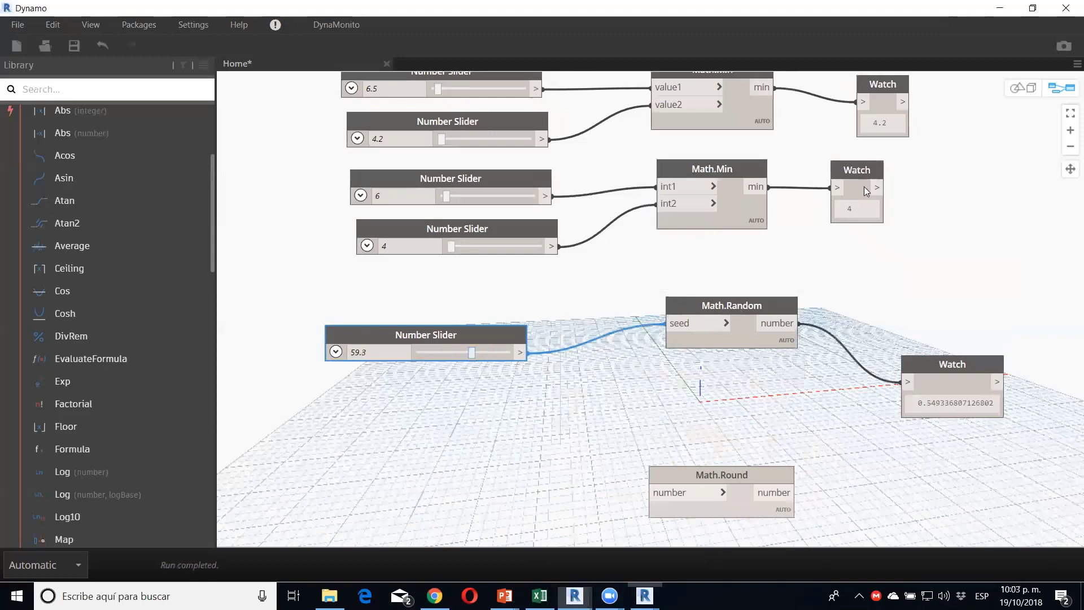
click(864, 190)
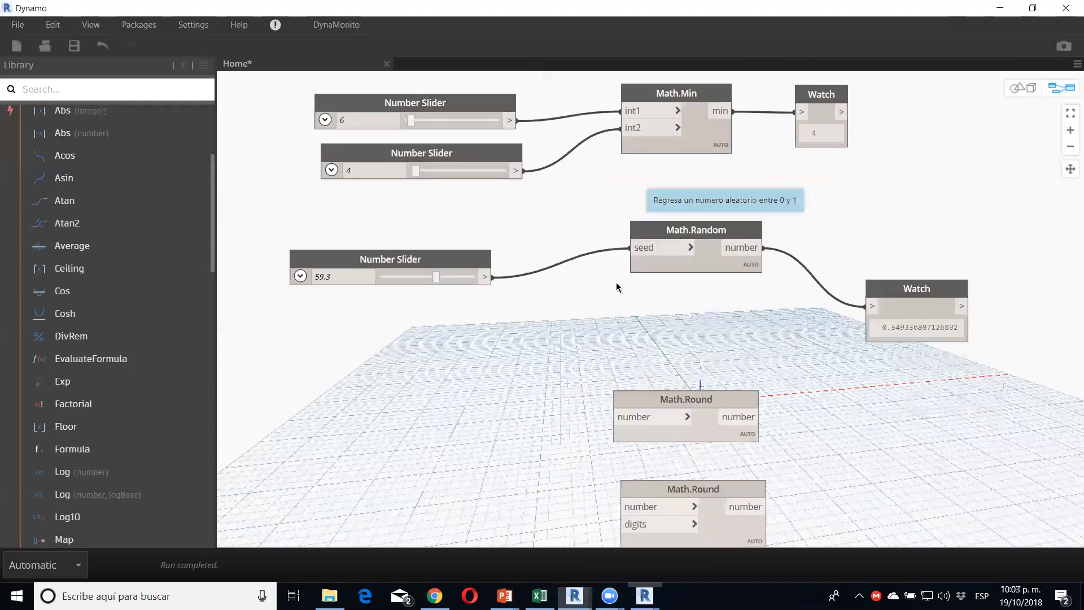
Step: Move the single-input Math.Round up and place a copy of the 59.3 slider left of it
drag(681, 356, 686, 319)
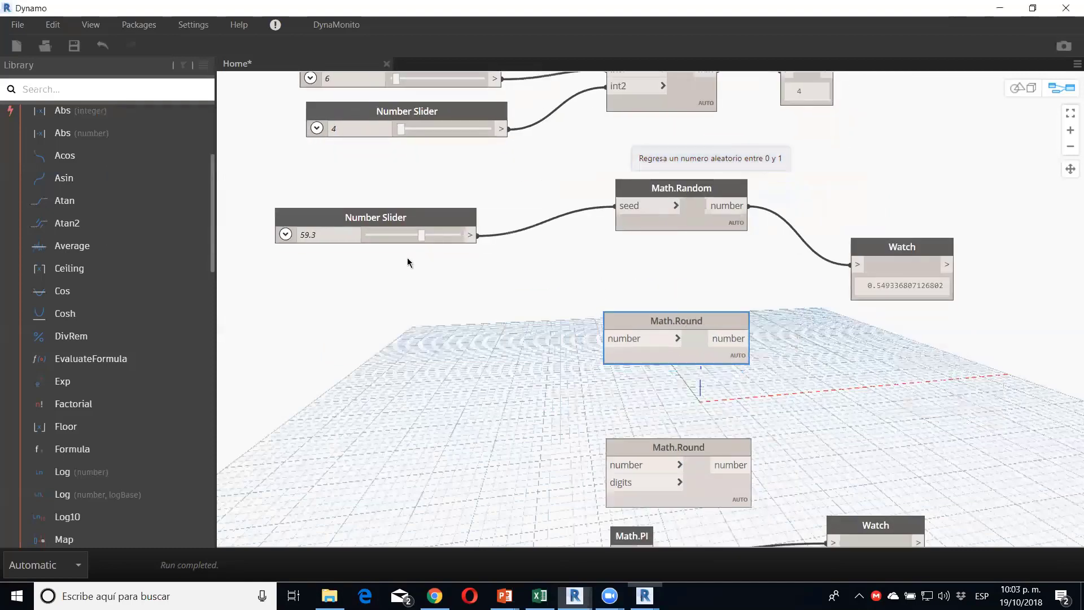
drag(446, 285, 359, 207)
key(ctrl+c)
key(ctrl+v)
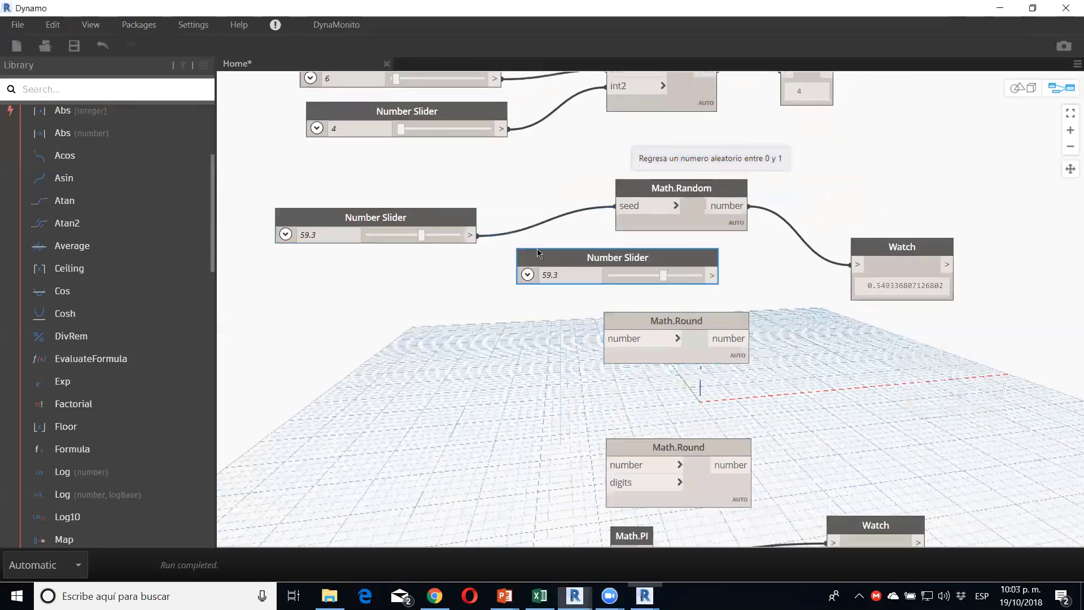
drag(539, 253, 339, 327)
Step: Duplicate the random-number Watch and wire slider → Math.Round → Watch
click(886, 254)
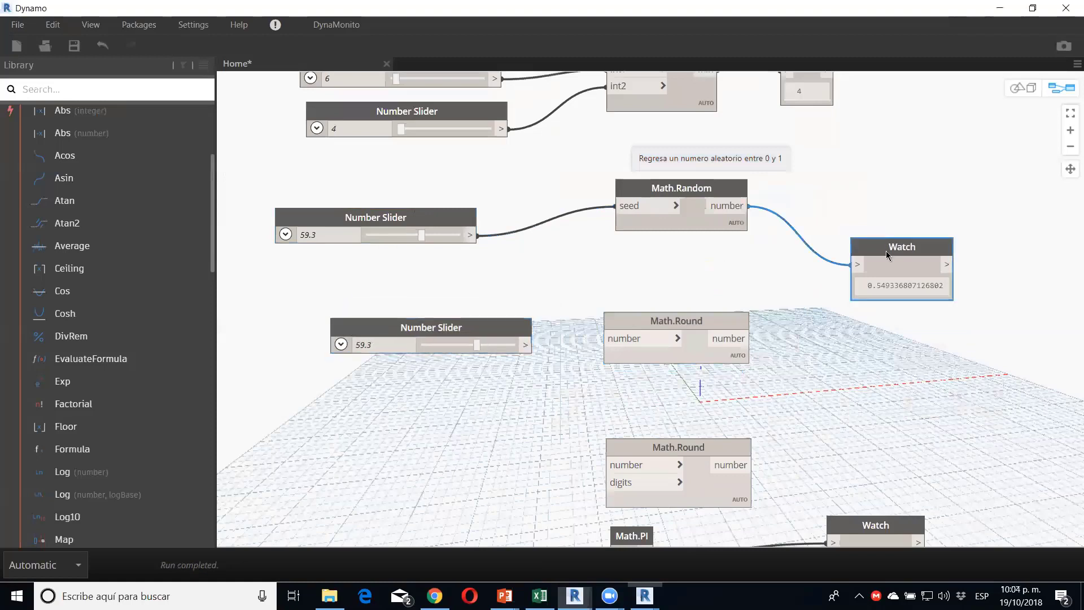
key(ctrl+c)
key(ctrl+v)
drag(699, 331, 824, 329)
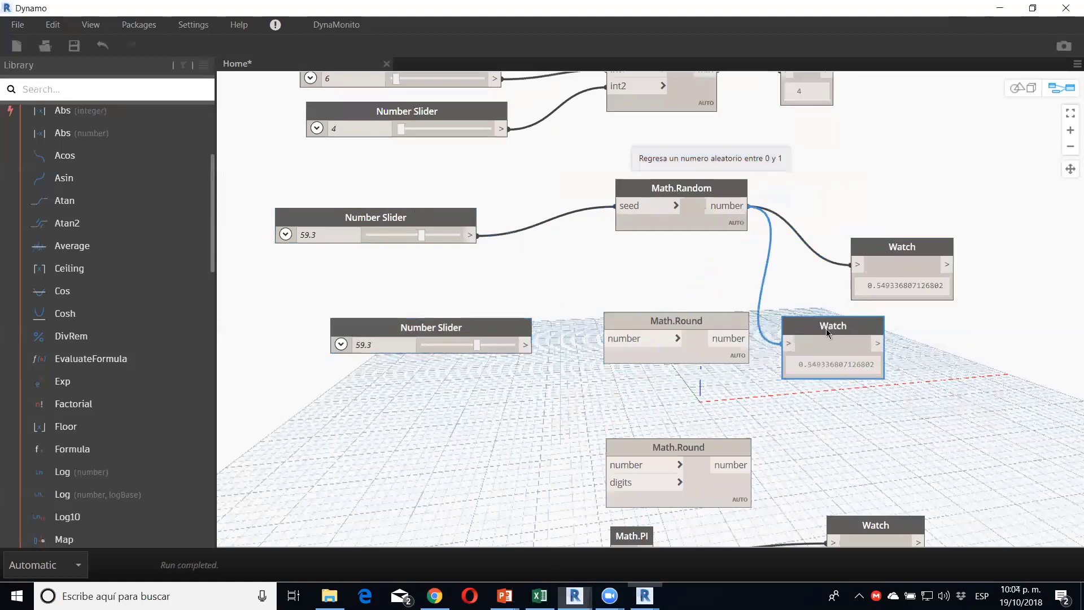
drag(750, 338, 787, 343)
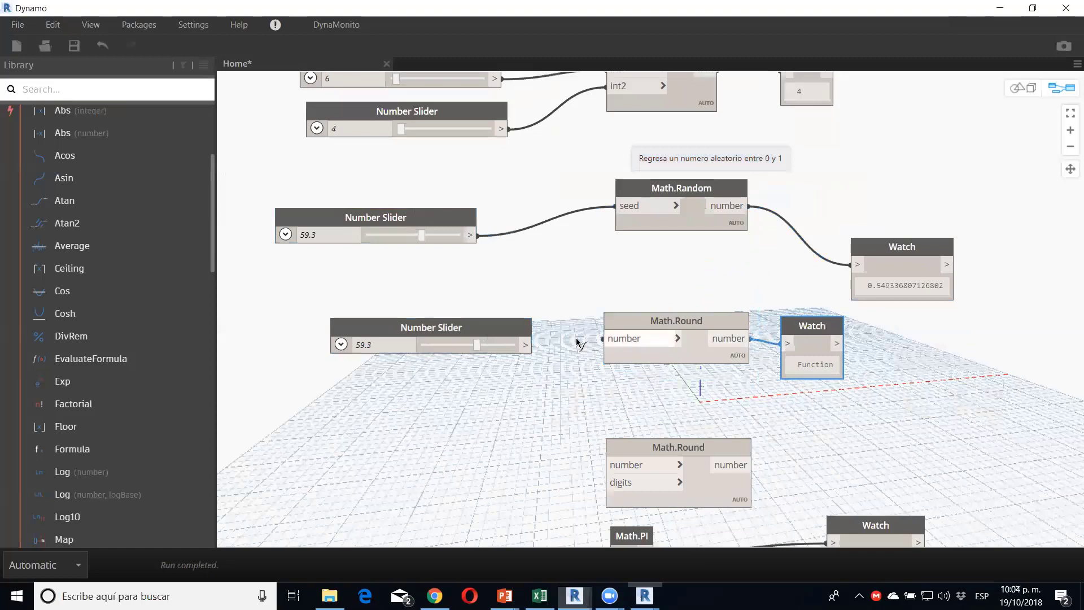
drag(605, 338, 528, 344)
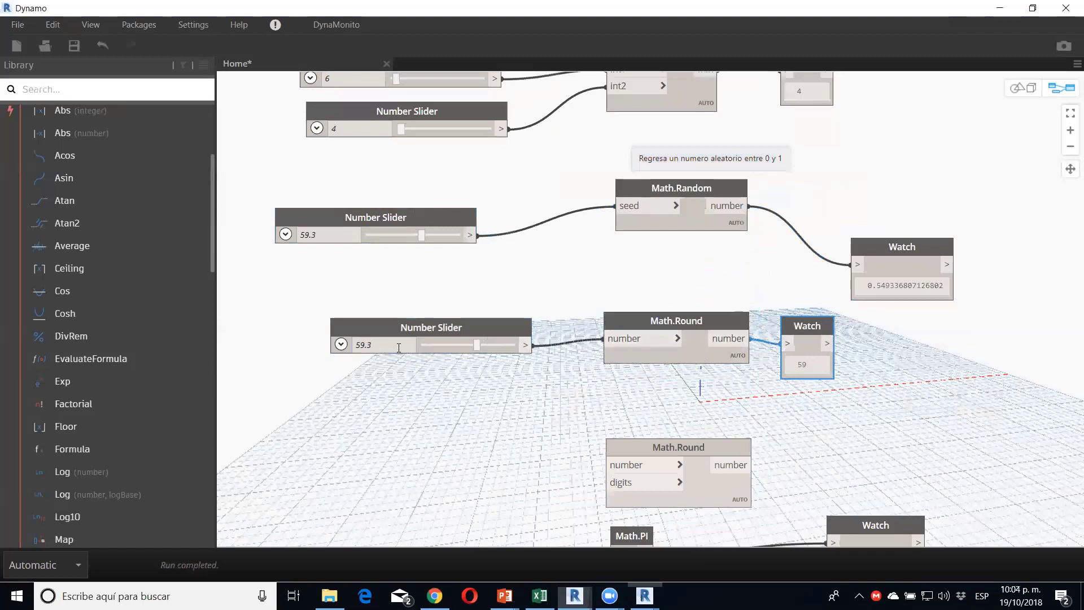
Step: Set the new slider to 59.8 so the Math.Round Watch shows 60
double_click(370, 344)
click(370, 344)
text(59.8)
key(Return)
mouse_move(473, 344)
middle_down()
mouse_move(456, 303)
mouse_move(373, 249)
middle_up()
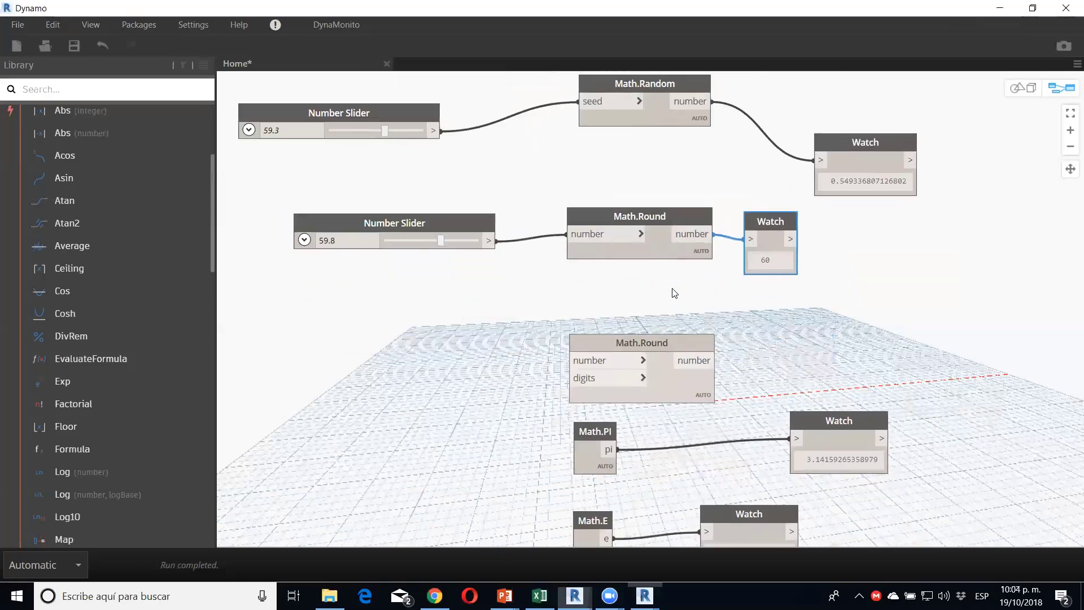
middle_drag(572, 77, 630, 157)
Step: Copy the random-number note above Math.Round and retitle it 'Nodo que redondea valores'
click(630, 147)
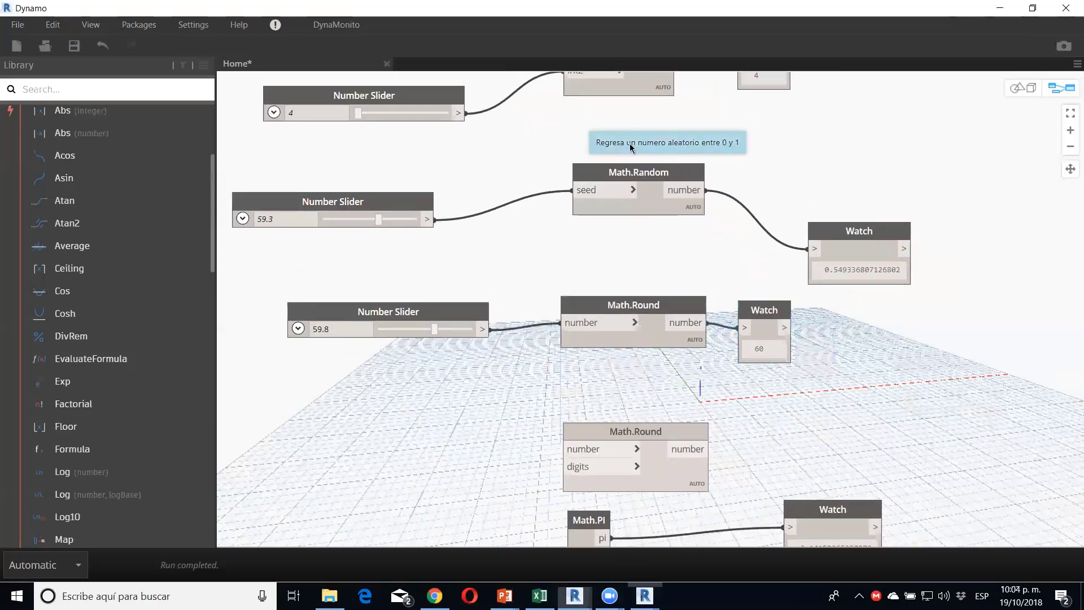
key(ctrl+c)
key(ctrl+v)
drag(777, 162, 586, 278)
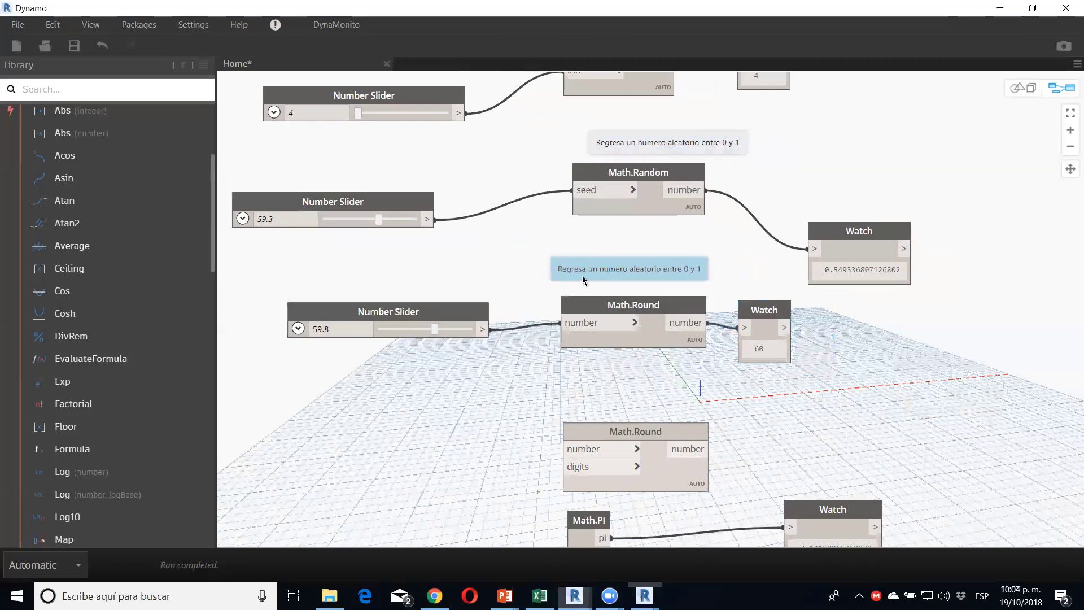
double_click(588, 278)
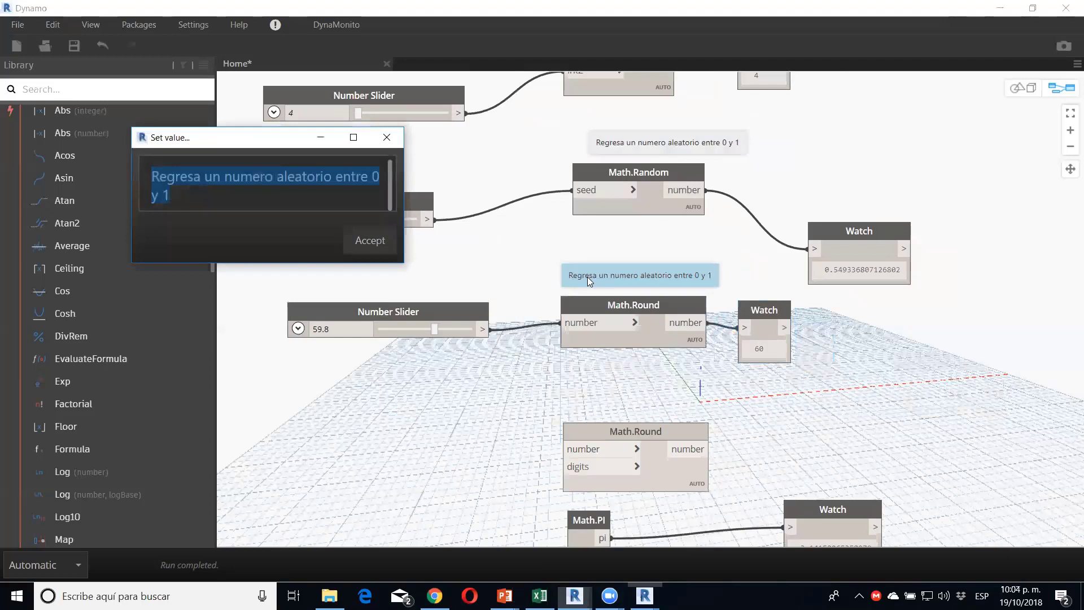
text(Nodo que re)
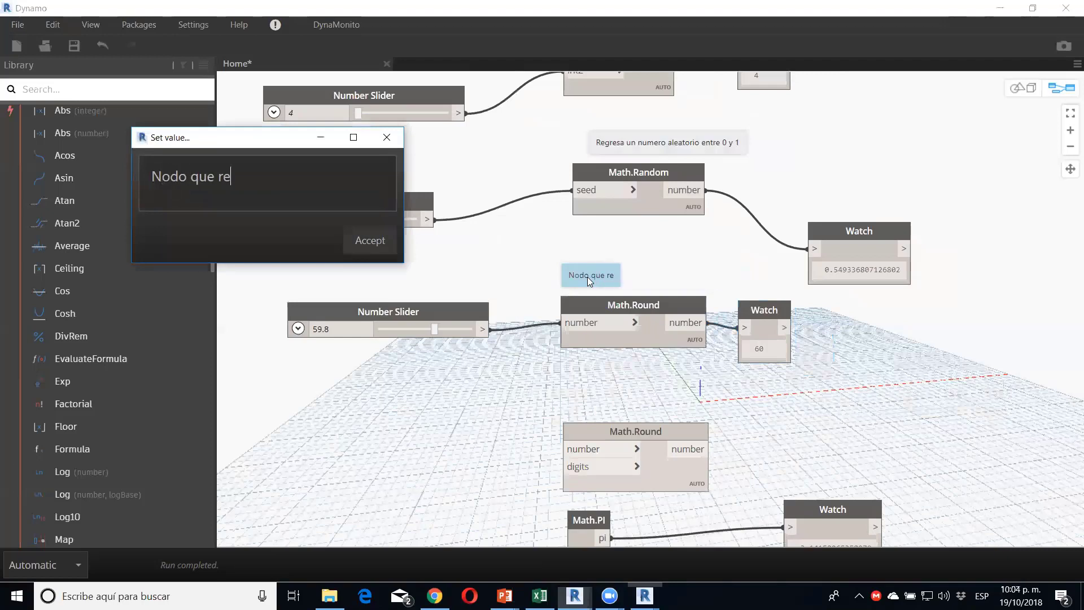
text(dondea val)
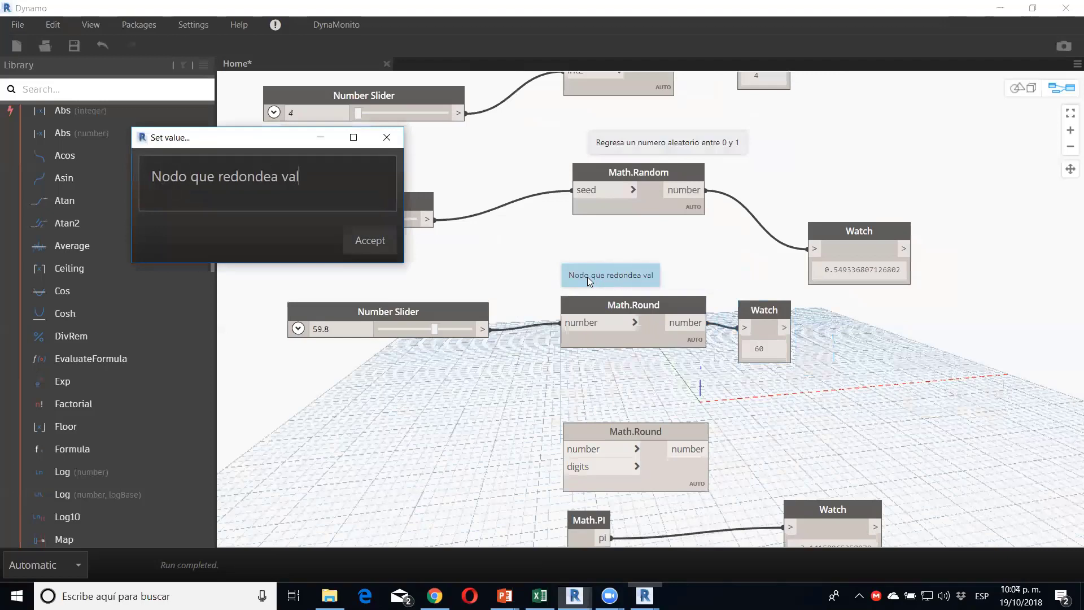
text(ores)
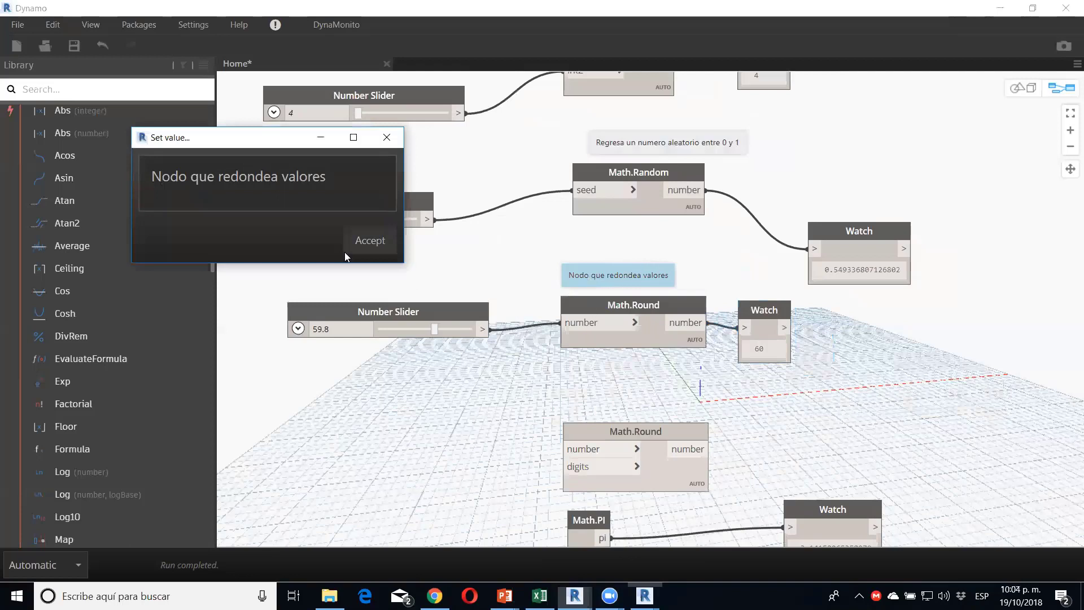
click(366, 241)
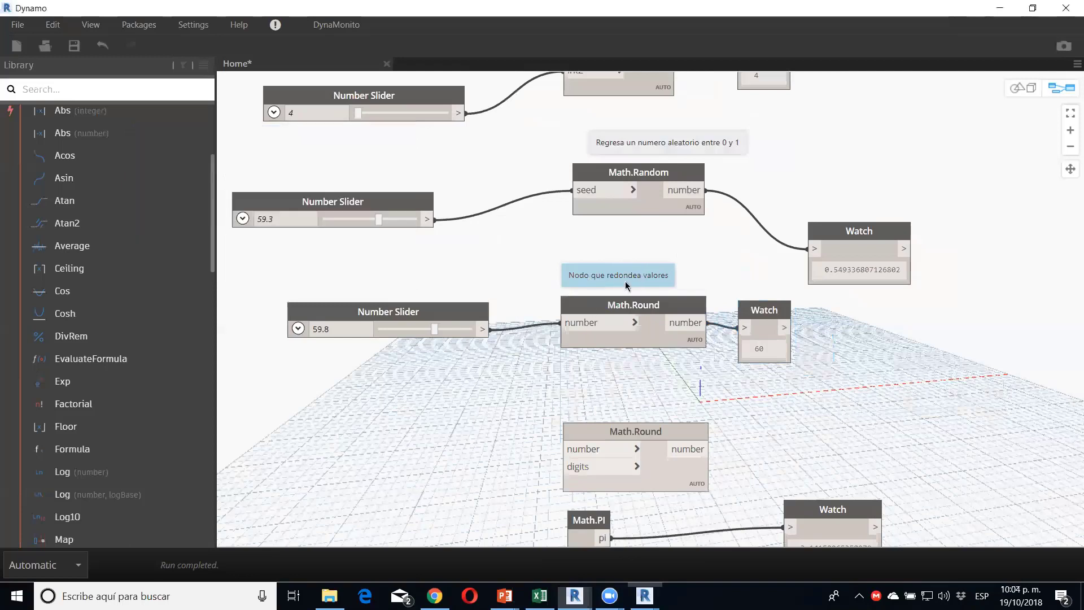
Step: Place another note copy above the lower Math.Round and a 59.8 slider copy beside it
drag(715, 309, 603, 407)
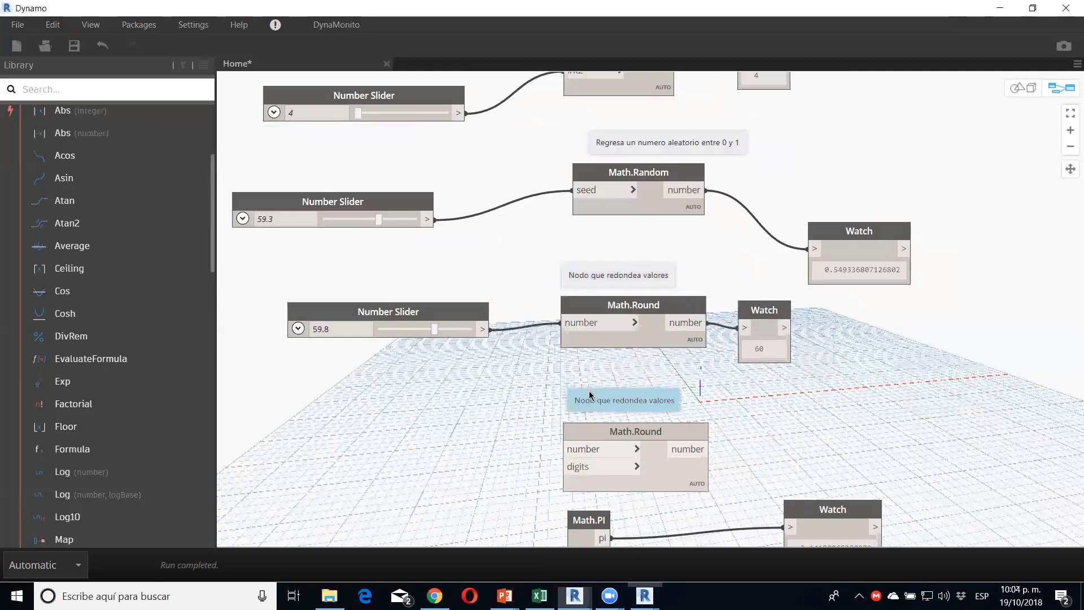
click(410, 307)
key(ctrl+c)
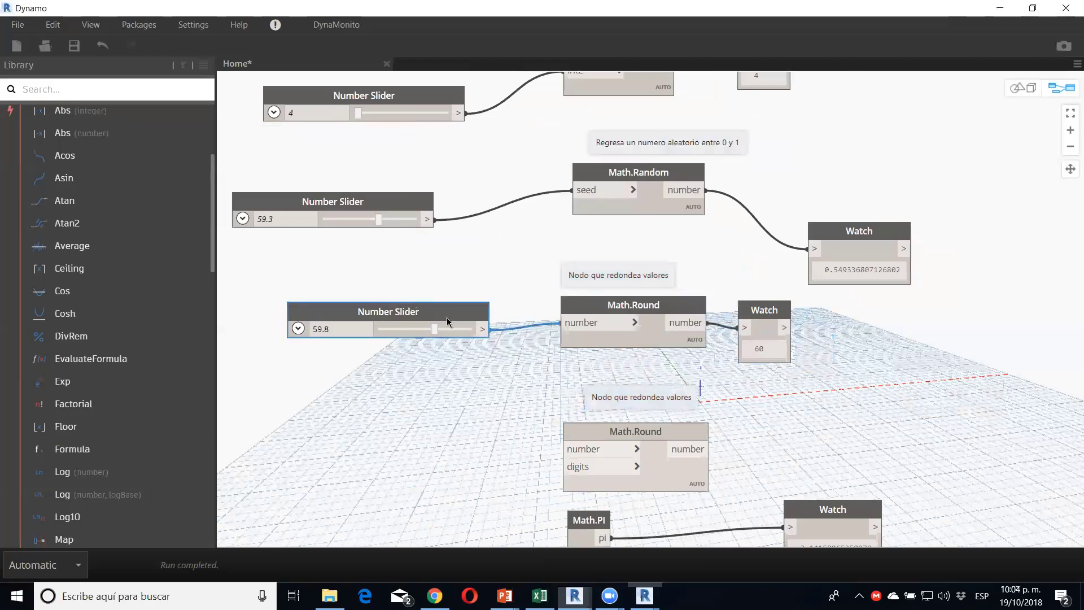
key(ctrl+v)
mouse_move(559, 333)
mouse_down()
mouse_move(337, 397)
mouse_move(313, 433)
mouse_up()
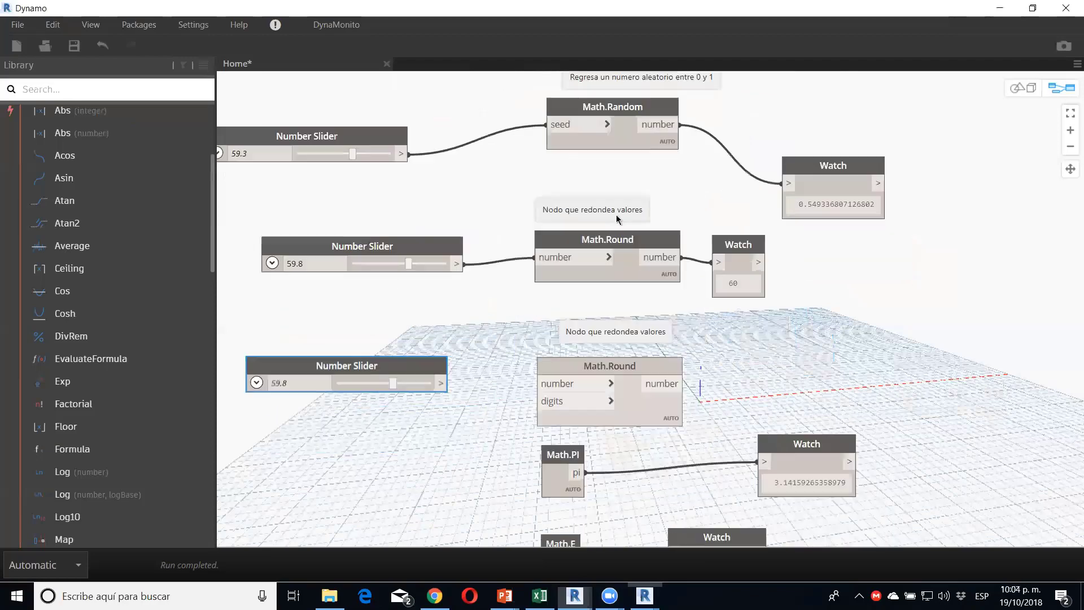
Step: Duplicate the 60 Watch and wire the copied slider through the lower Math.Round into it
middle_drag(765, 318, 691, 135)
drag(690, 136, 695, 138)
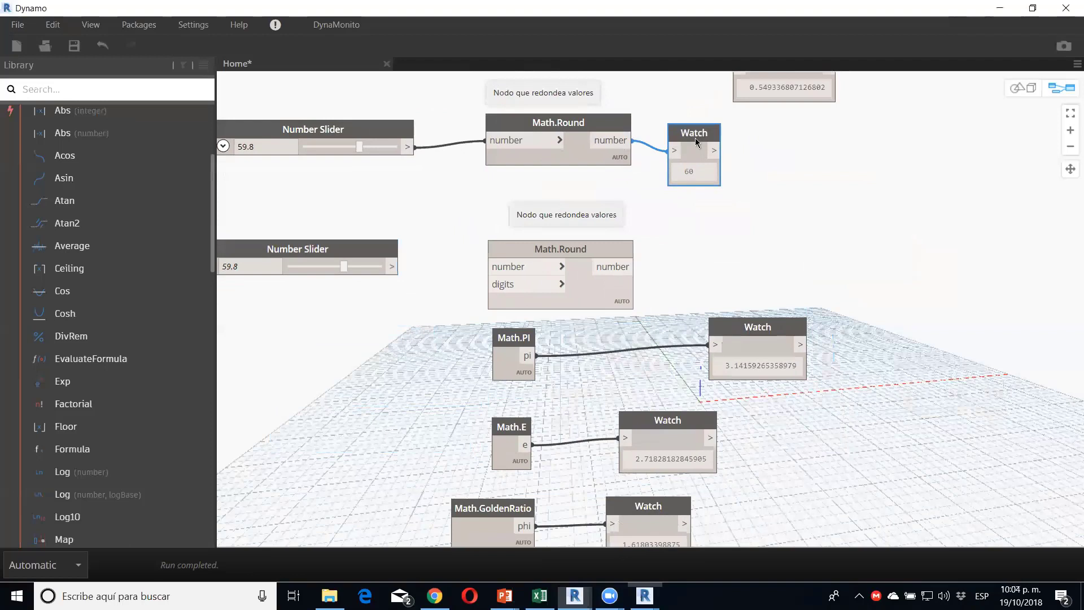
key(ctrl+c)
key(ctrl+v)
drag(780, 211, 738, 288)
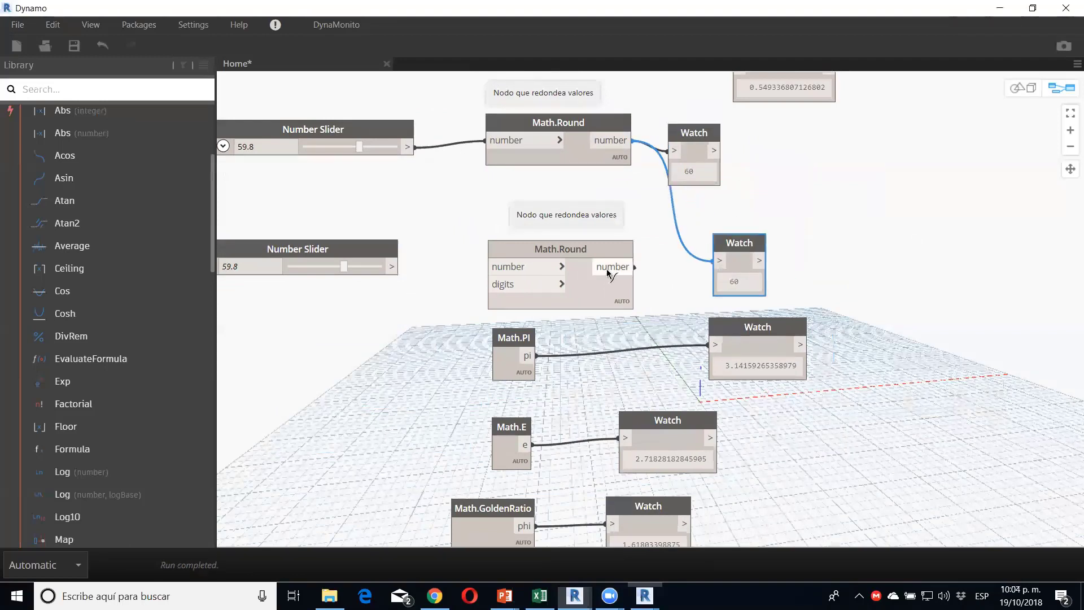
drag(620, 271, 712, 260)
middle_drag(305, 274, 423, 246)
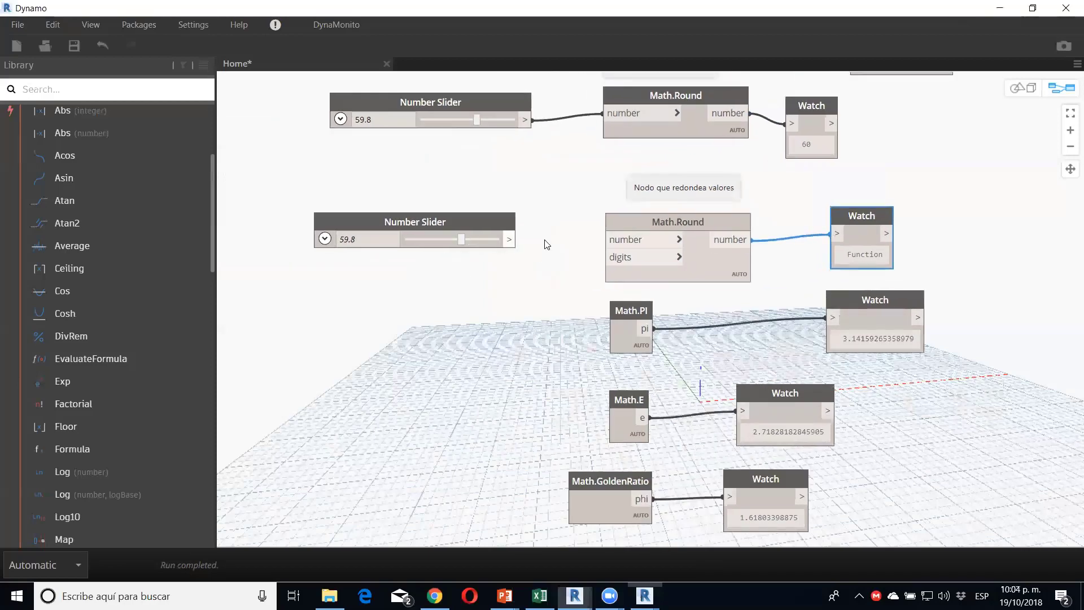
drag(509, 240, 608, 239)
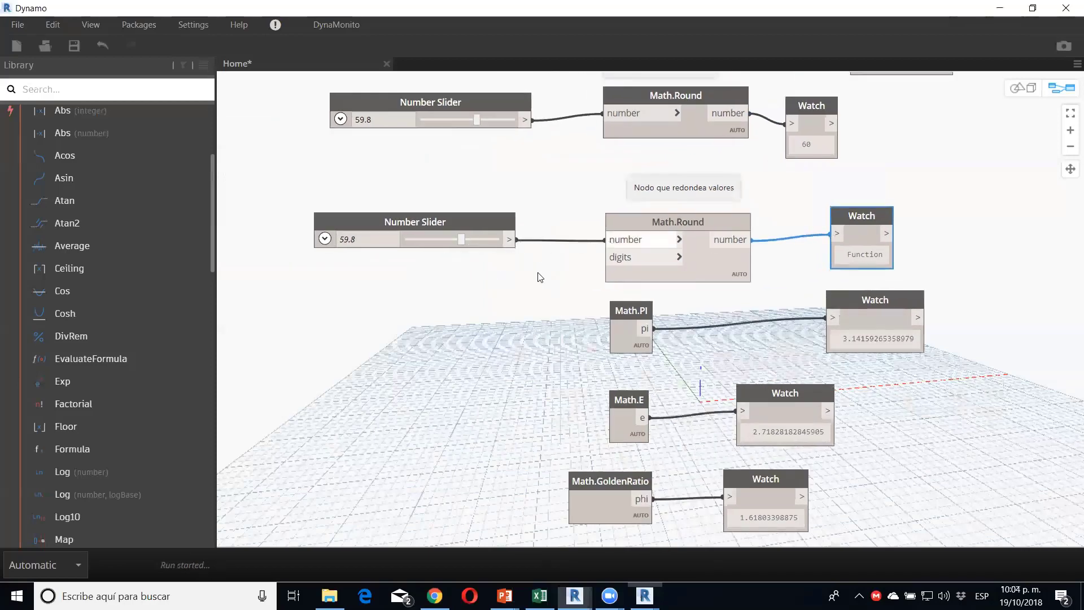
Step: Set the slider to 59.8885 and feed a Code Block 2 into digits, giving 59.89
double_click(478, 272)
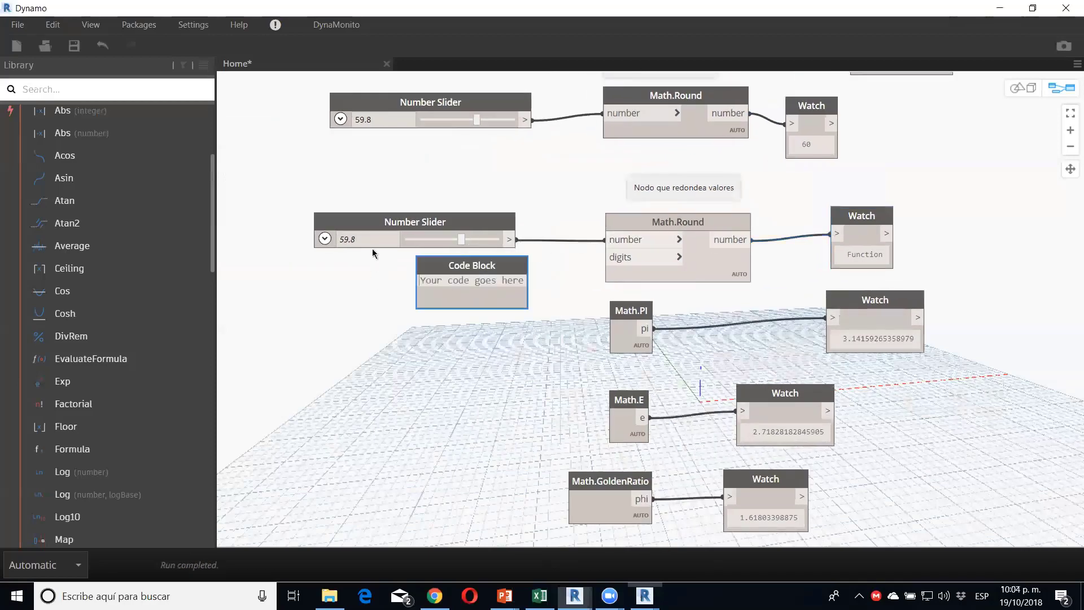
click(362, 239)
text(885)
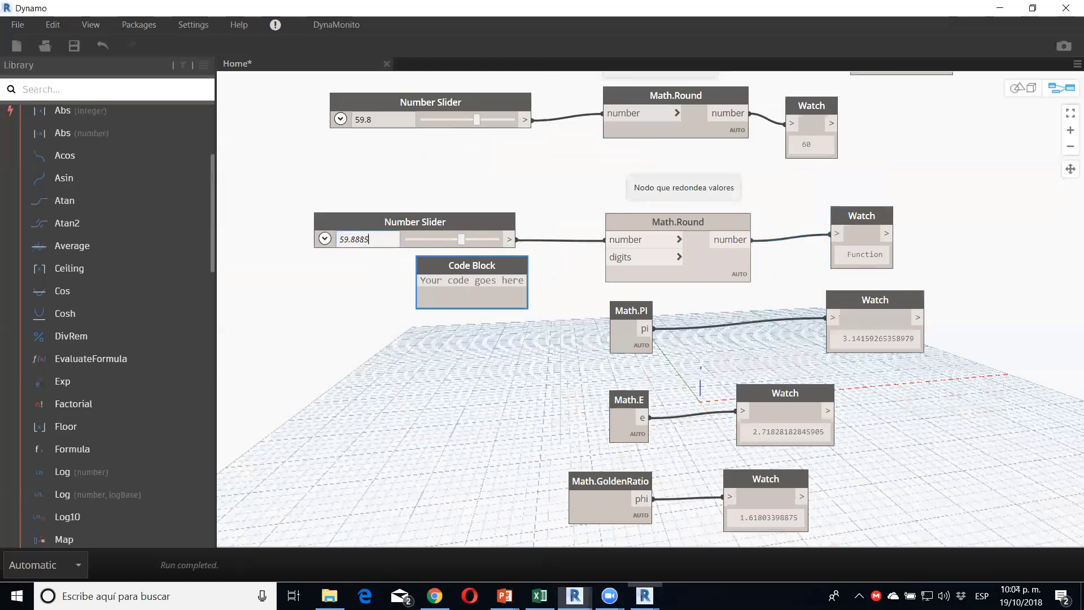
click(447, 280)
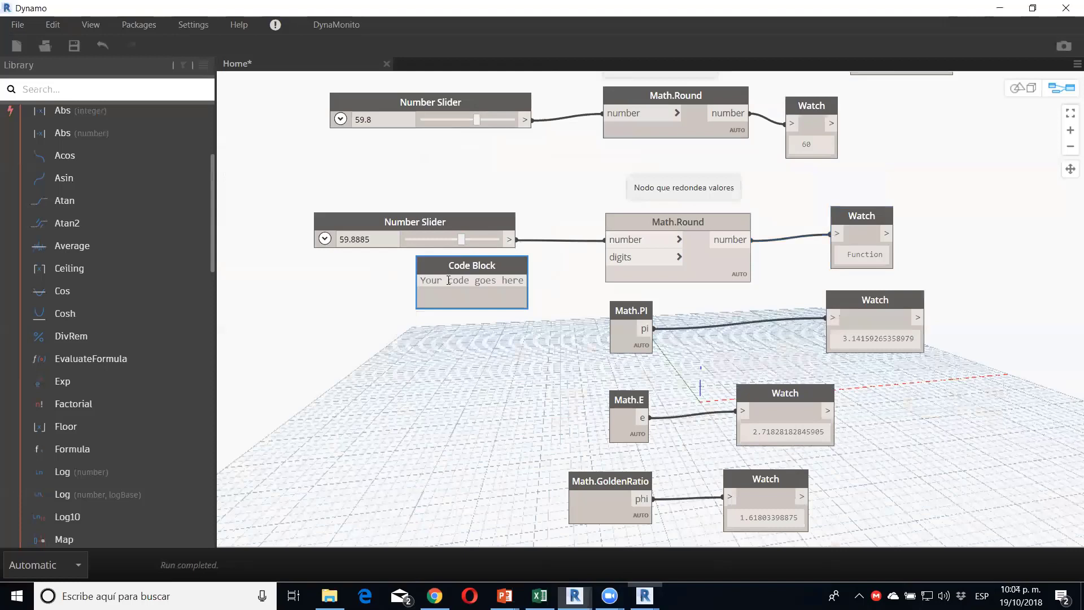
text(2)
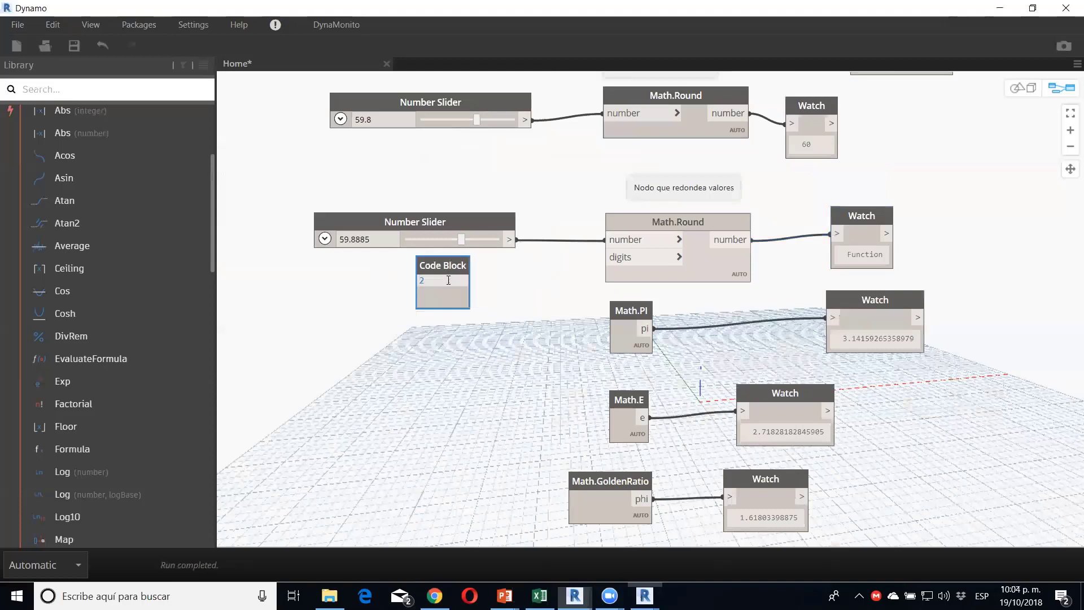
click(477, 296)
click(469, 280)
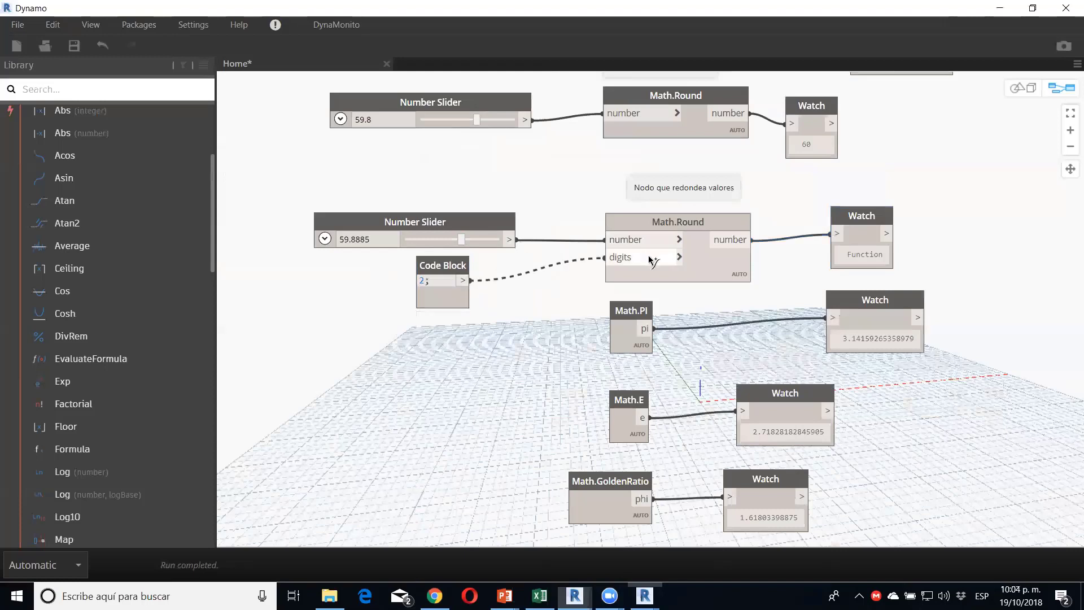
click(653, 261)
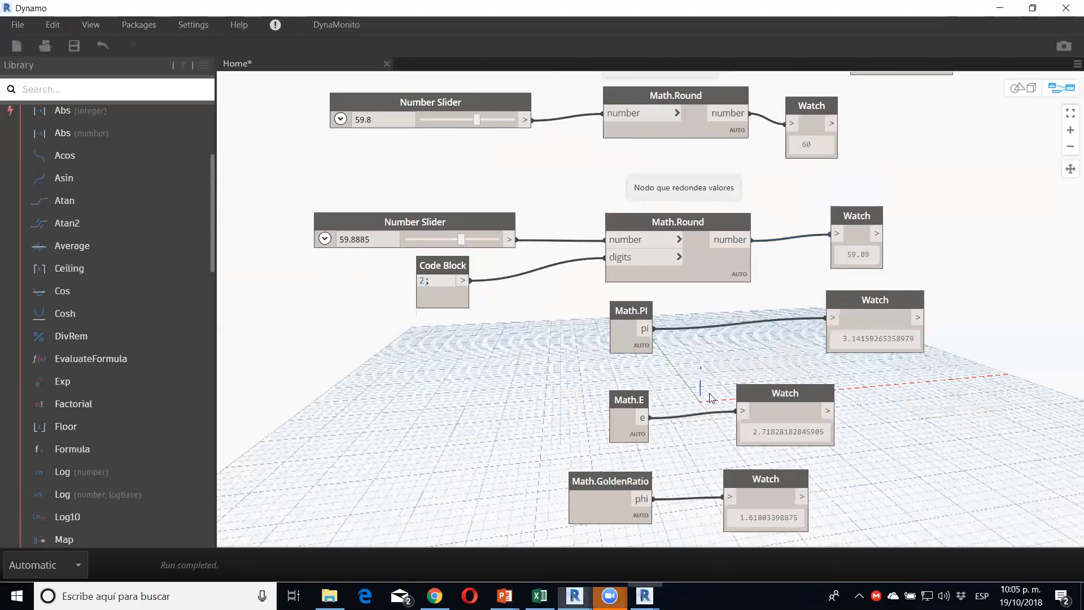
Step: Add a Math.Ceiling node and position it below the upper Math.Round group
click(72, 269)
middle_drag(778, 417, 725, 245)
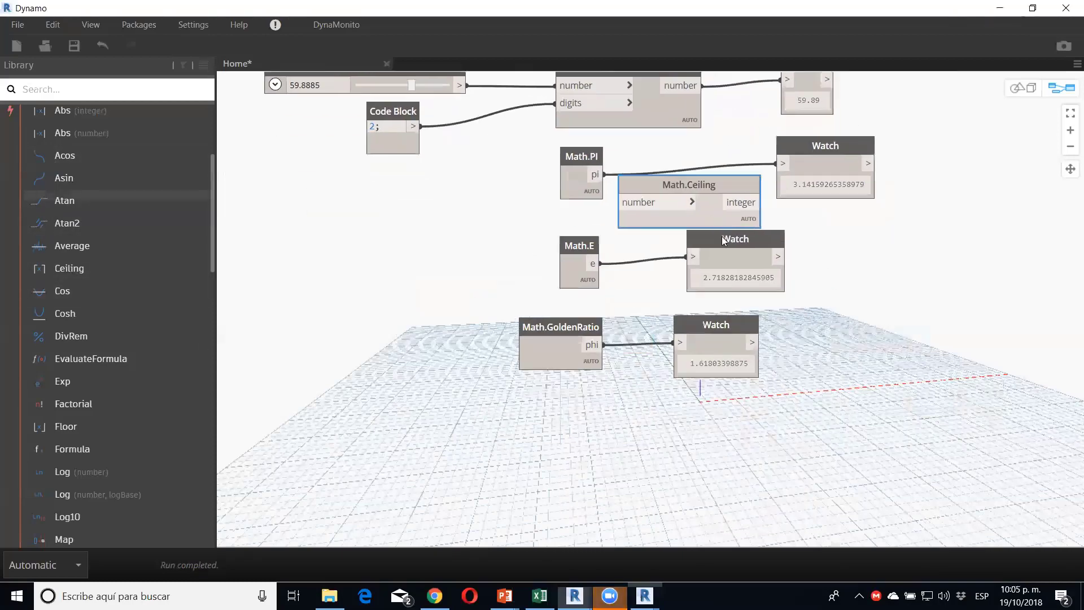
mouse_move(795, 431)
mouse_down()
mouse_move(521, 235)
mouse_move(566, 354)
mouse_up()
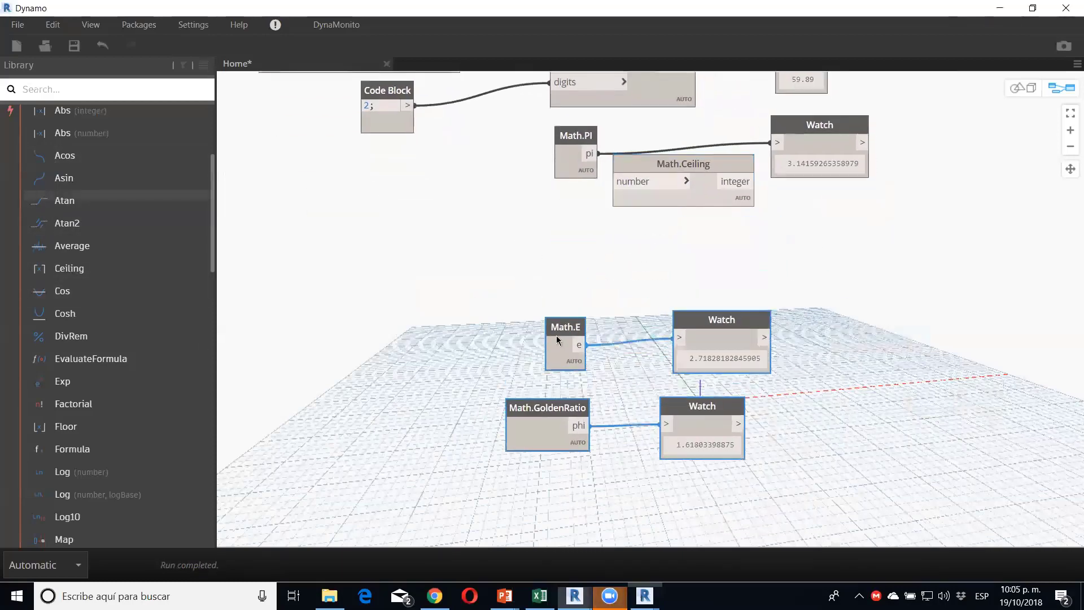
middle_drag(638, 247, 633, 375)
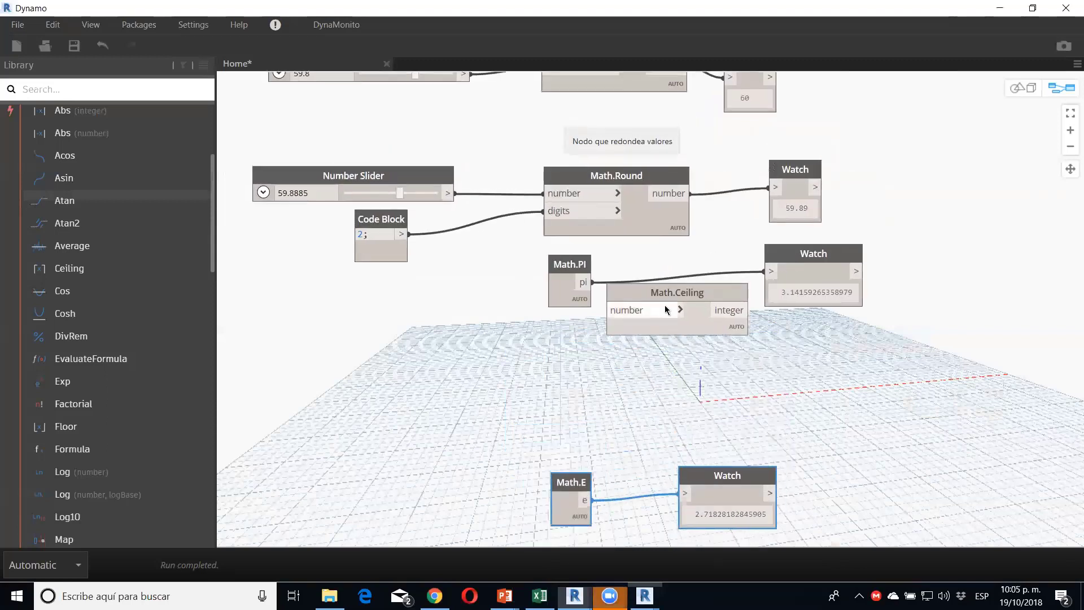
drag(665, 297, 616, 366)
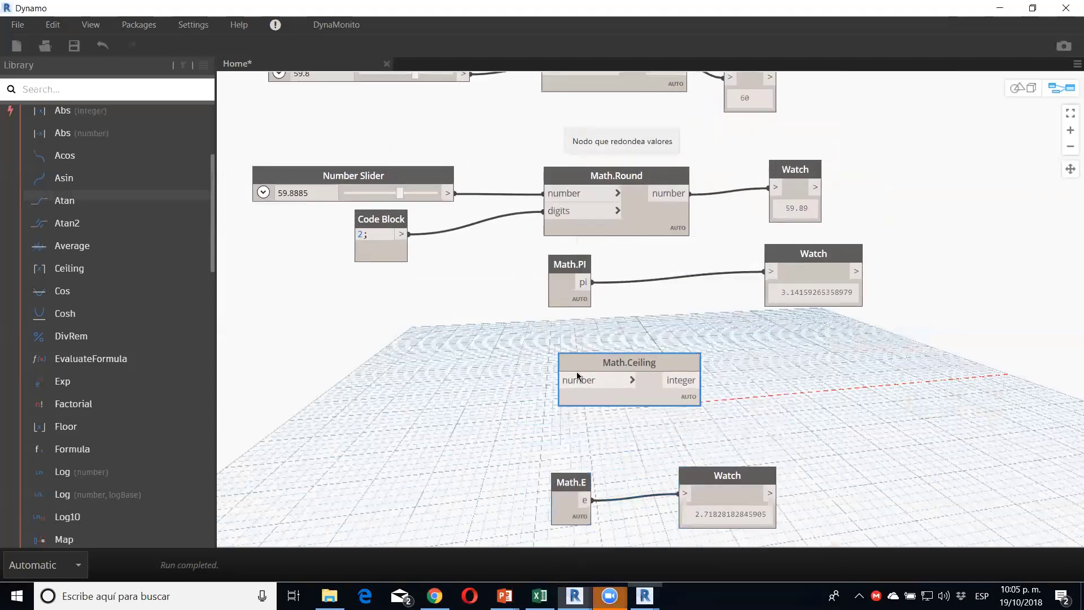
middle_drag(579, 378, 629, 454)
drag(674, 442, 665, 171)
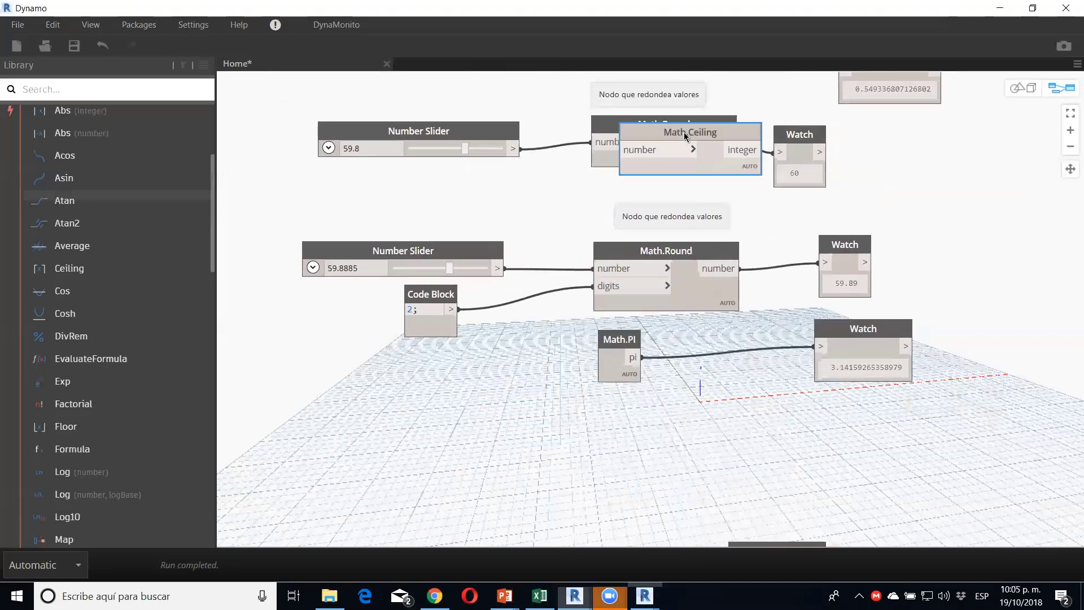
mouse_move(850, 408)
mouse_down()
mouse_move(380, 228)
mouse_move(386, 314)
mouse_up()
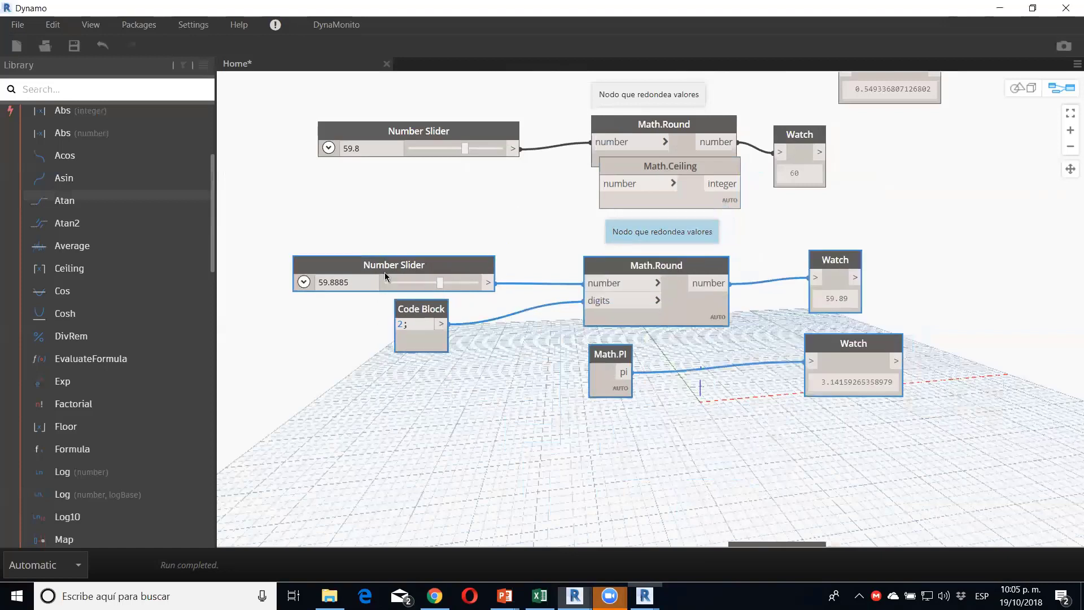
drag(672, 172, 661, 203)
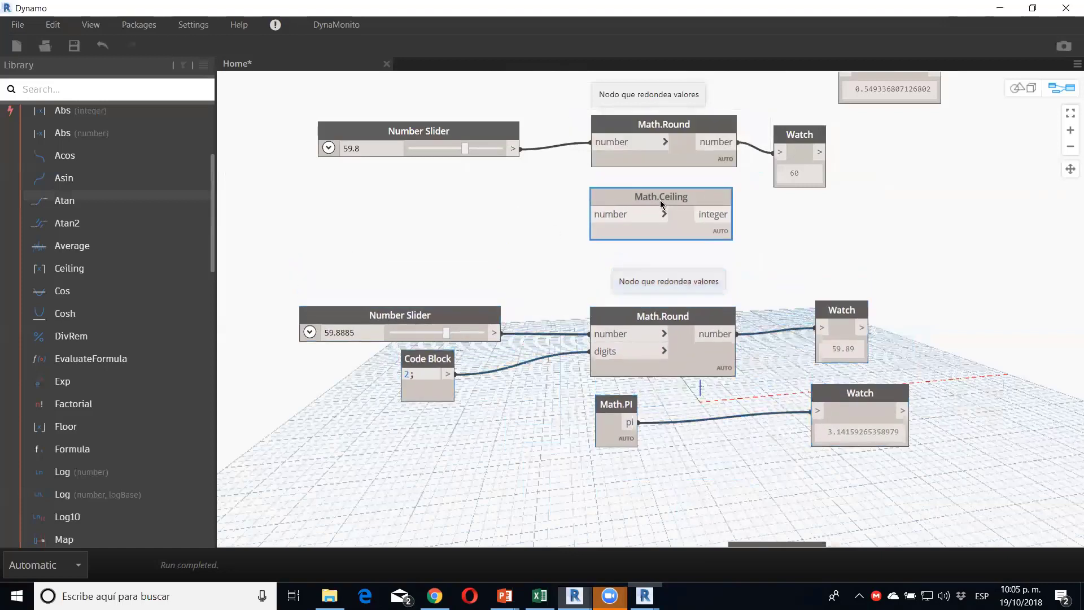
Step: Place a copy of the upper 59.8 slider to the left of Math.Ceiling
click(447, 135)
key(ctrl+c)
key(ctrl+v)
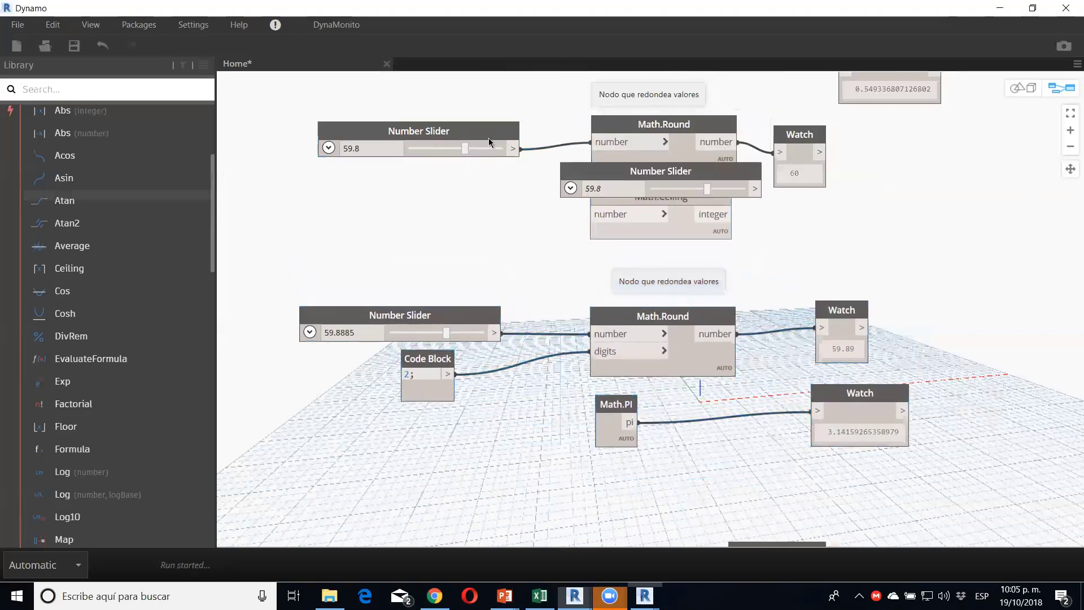
drag(629, 169, 433, 218)
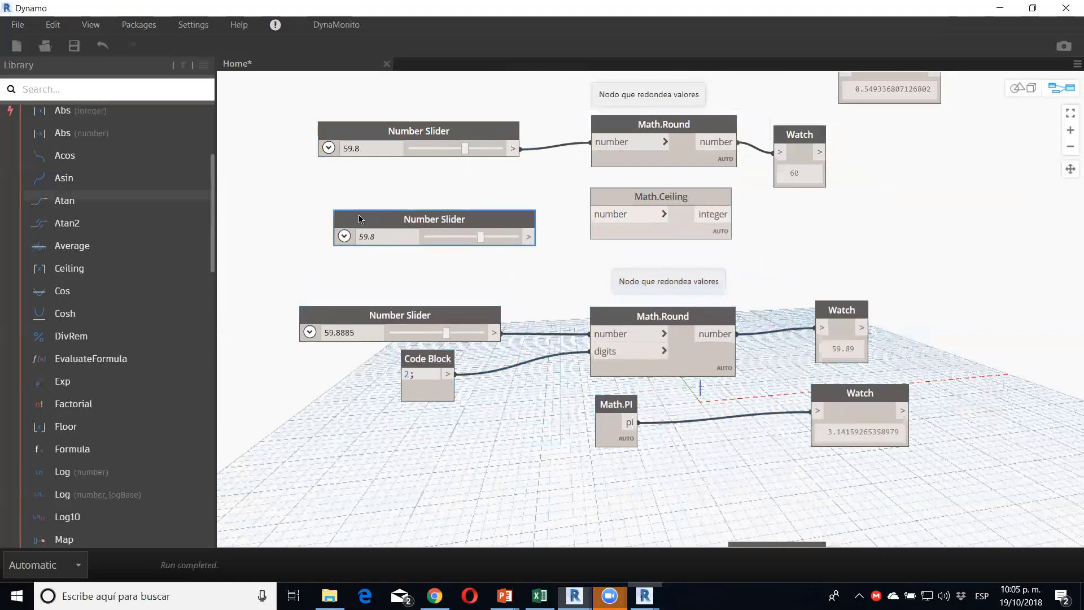
click(649, 98)
Step: Duplicate the 60 Watch and wire slider → Math.Ceiling → new Watch
click(799, 154)
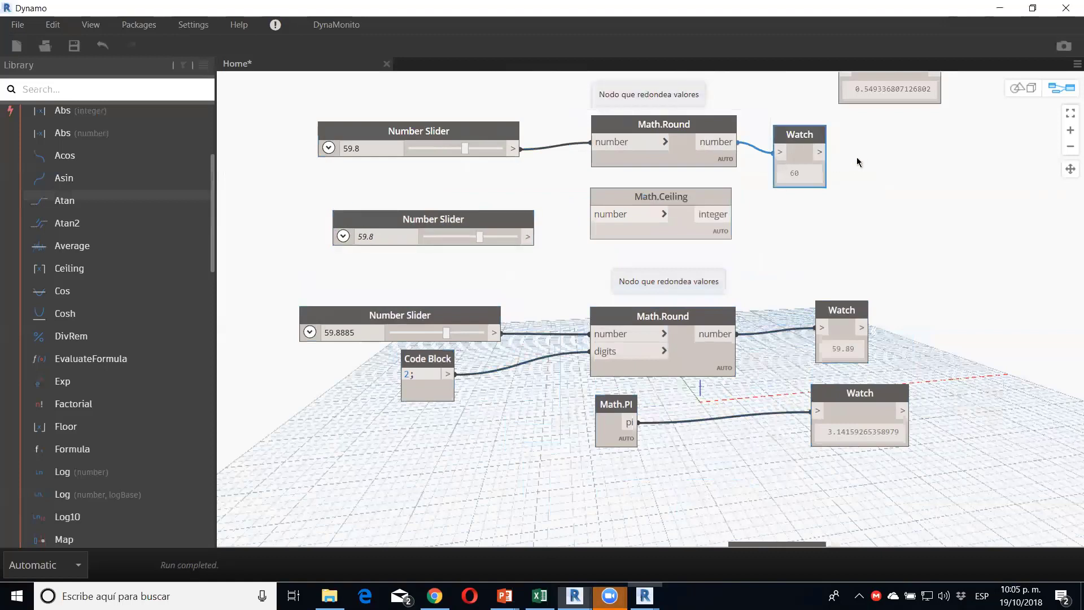
key(ctrl+c)
key(ctrl+v)
drag(817, 192, 766, 257)
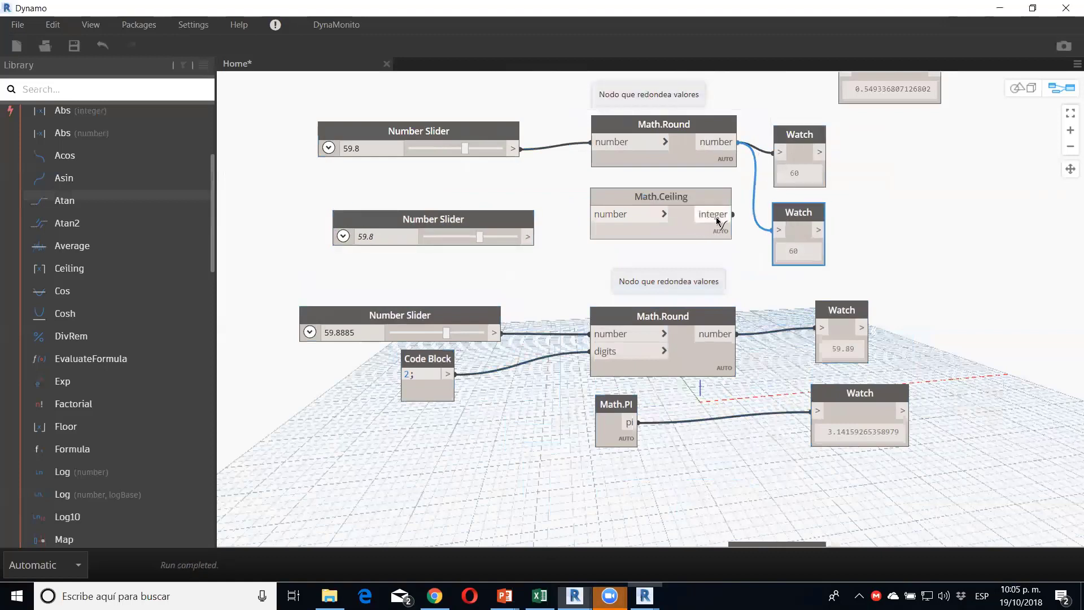
drag(717, 220, 779, 230)
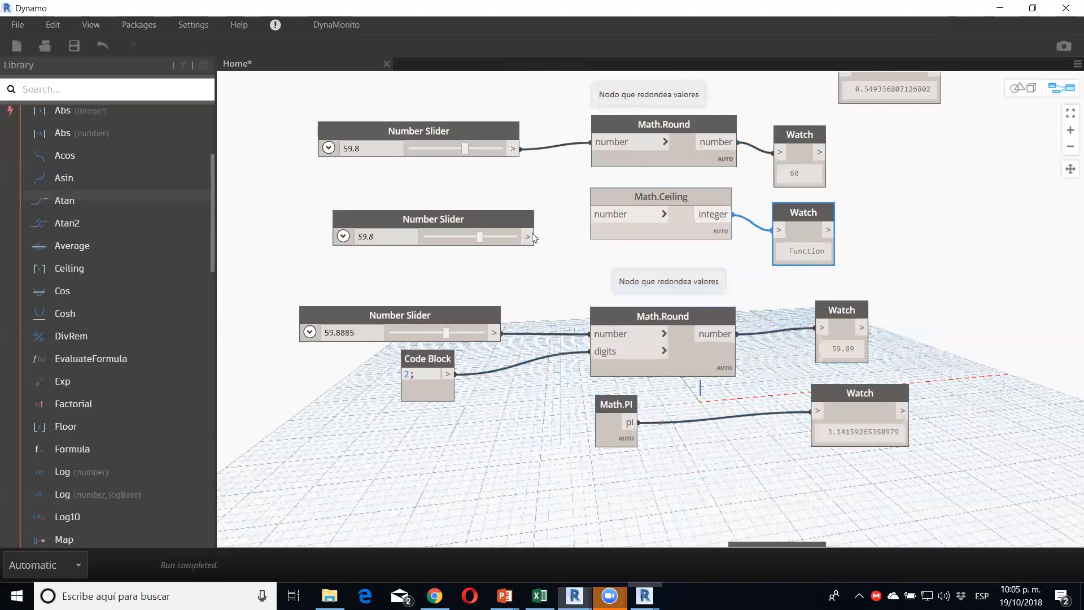
click(615, 211)
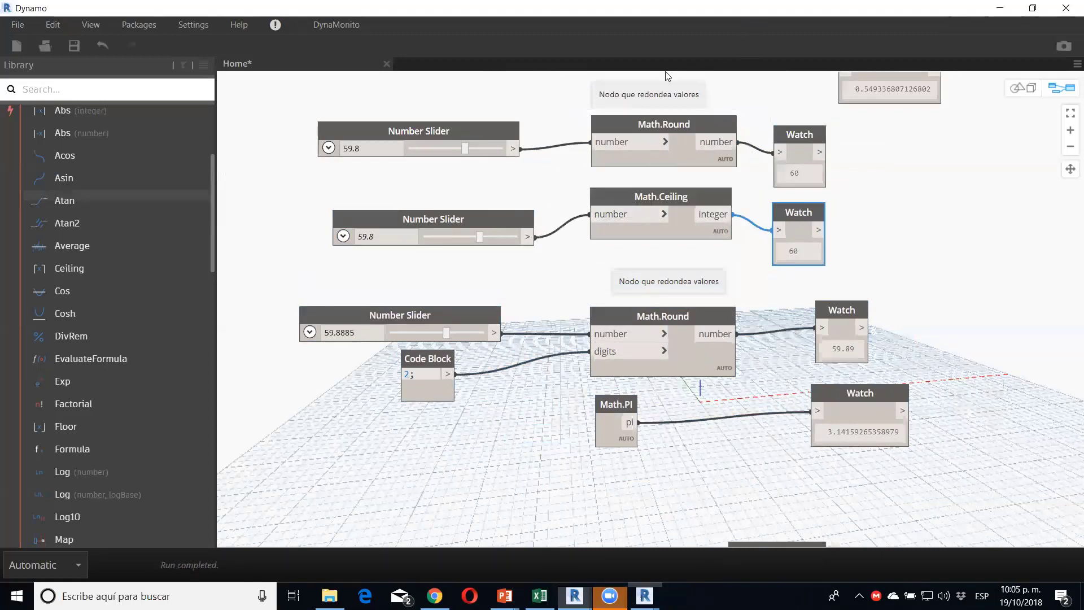
click(655, 94)
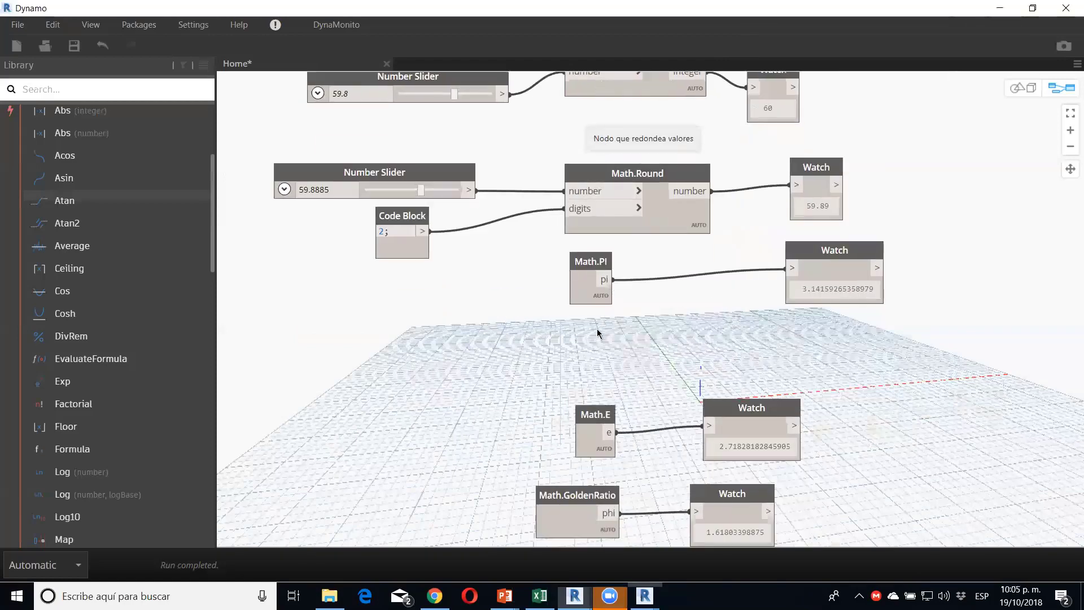
Step: Pan and zoom around the canvas to review the whole Math node graph
middle_drag(597, 333, 588, 242)
scroll(589, 242, down, 2)
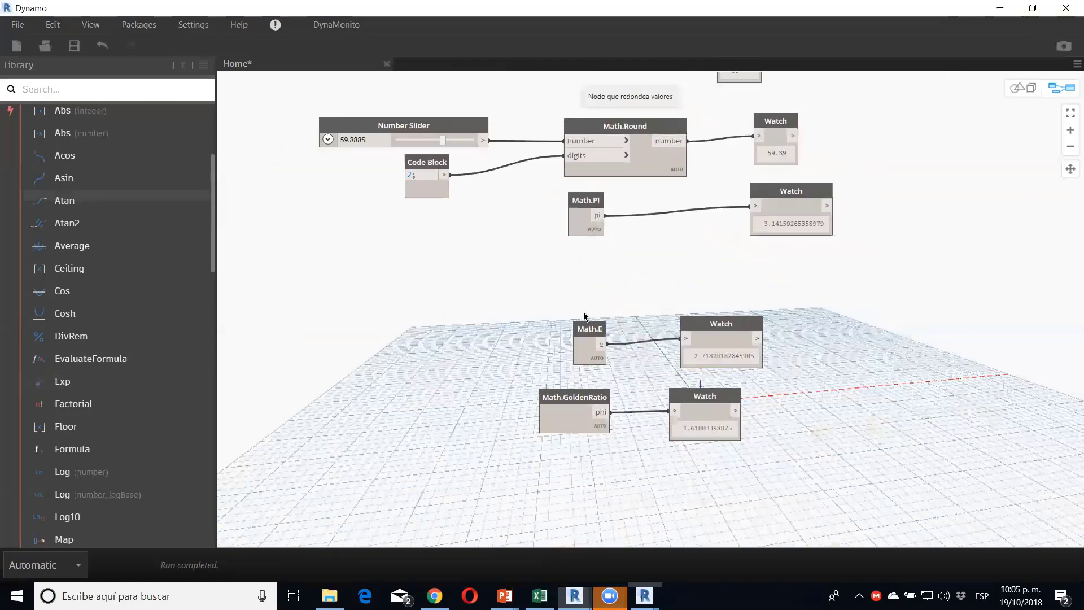
scroll(479, 307, down, 1)
middle_drag(513, 394, 530, 425)
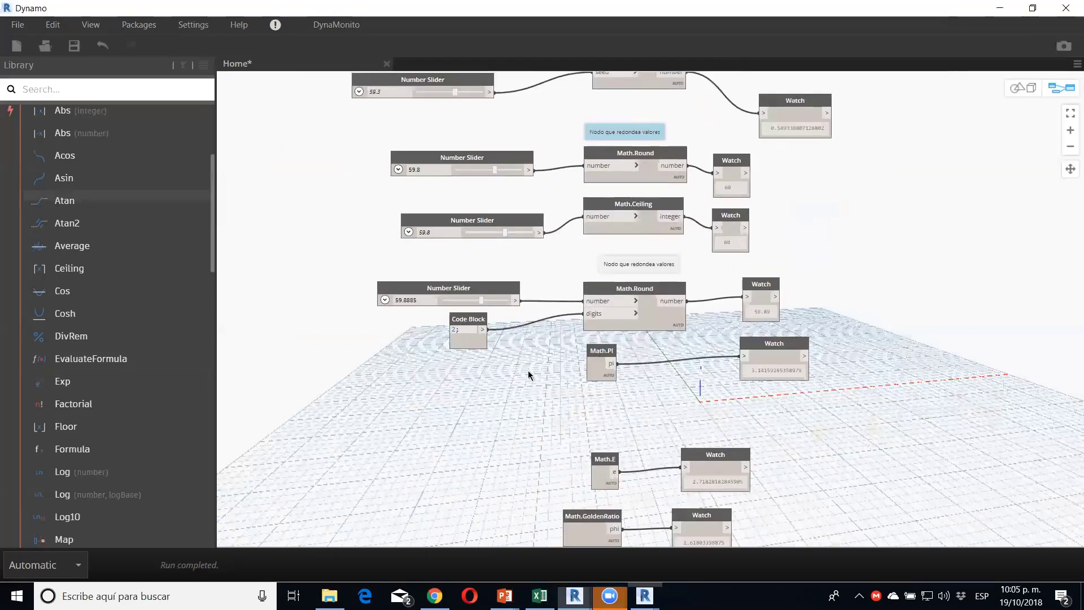
scroll(530, 426, down, 2)
scroll(530, 425, down, 1)
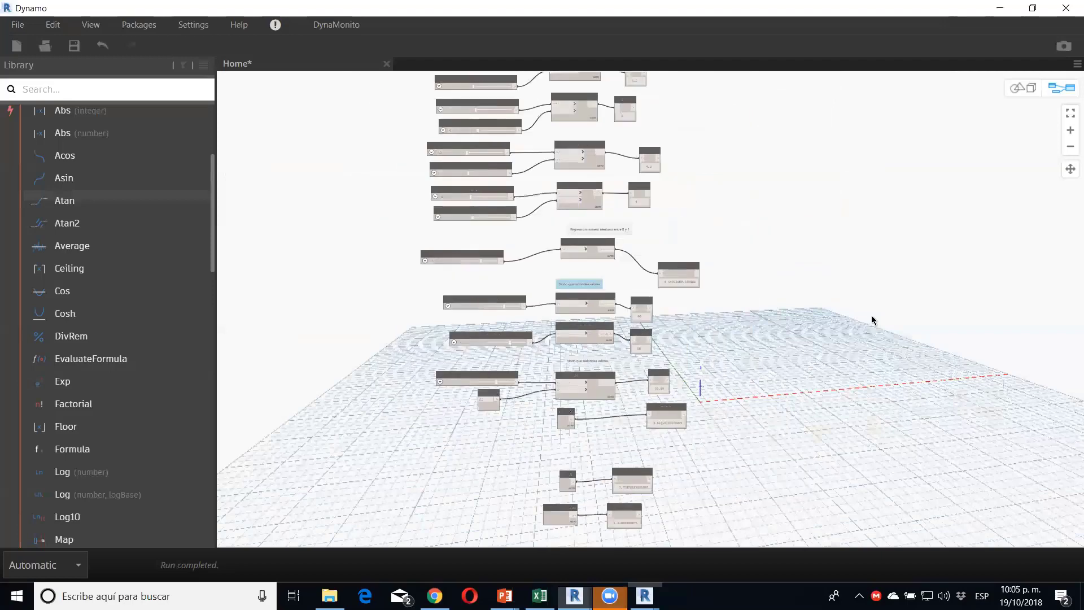
mouse_move(412, 380)
middle_down()
mouse_move(341, 212)
mouse_move(391, 337)
middle_up()
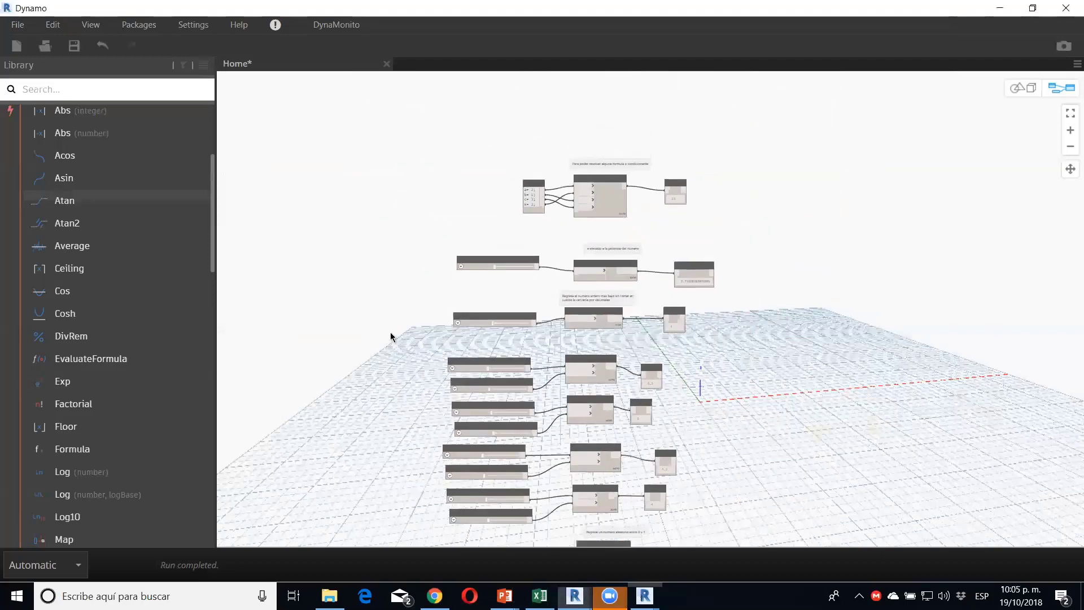
scroll(552, 321, up, 2)
scroll(130, 271, up, 3)
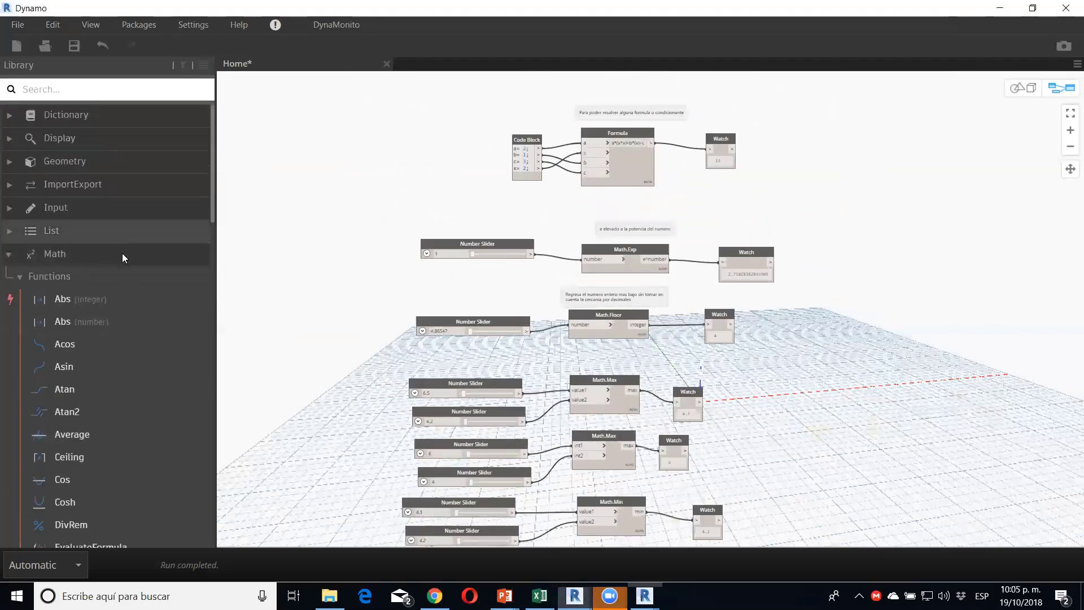
scroll(328, 294, down, 3)
middle_drag(340, 341, 341, 308)
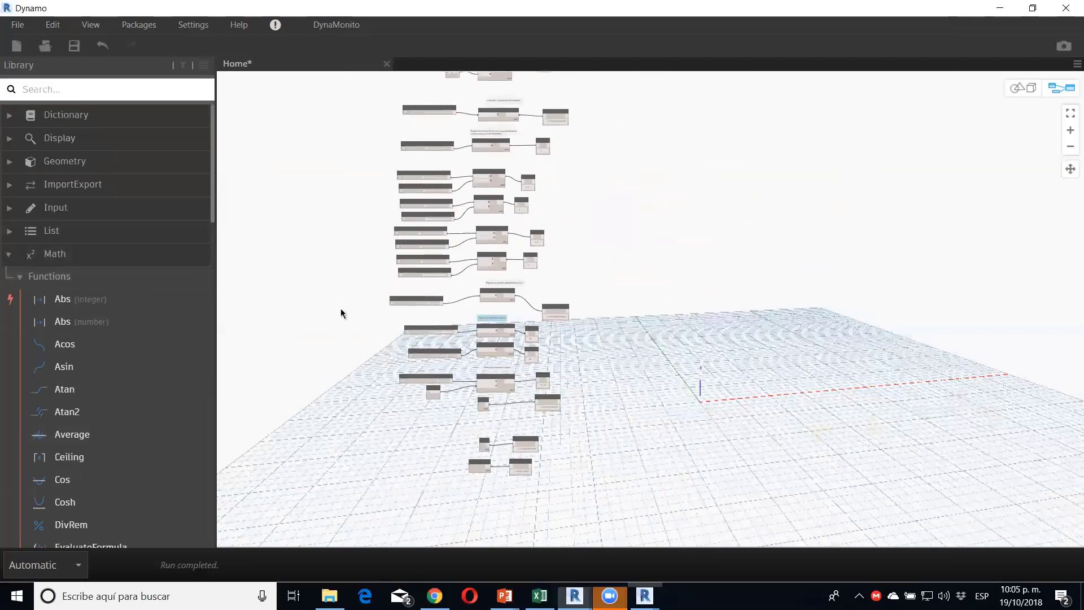
scroll(322, 304, up, 1)
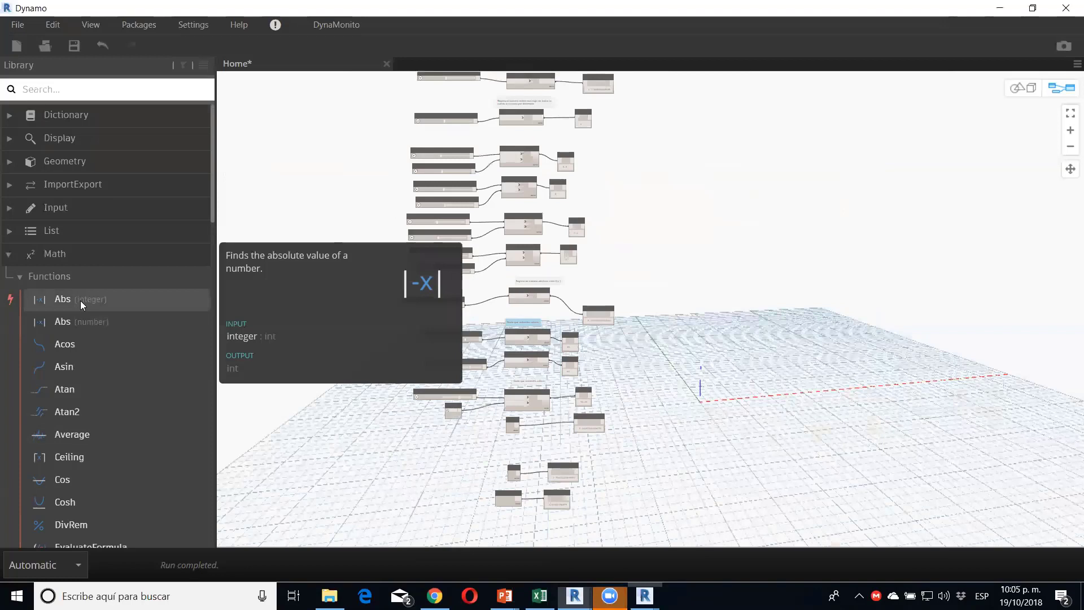
Step: Browse the Library's Math functions, return near Math.Exp, and bring up the Edit menu
scroll(81, 314, down, 1)
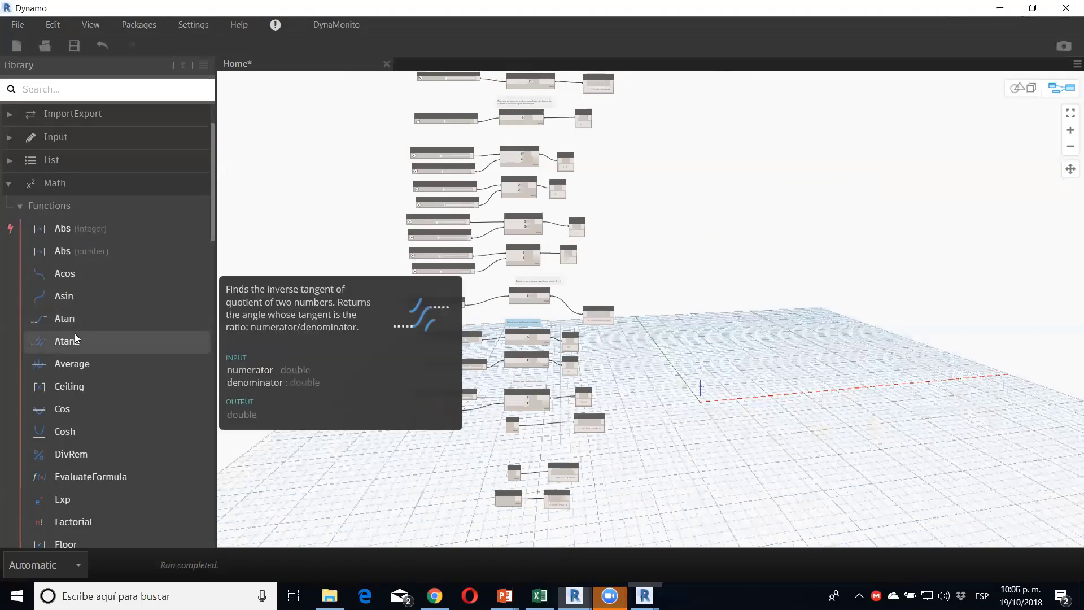
scroll(79, 342, down, 2)
scroll(79, 342, down, 2)
scroll(79, 342, down, 2)
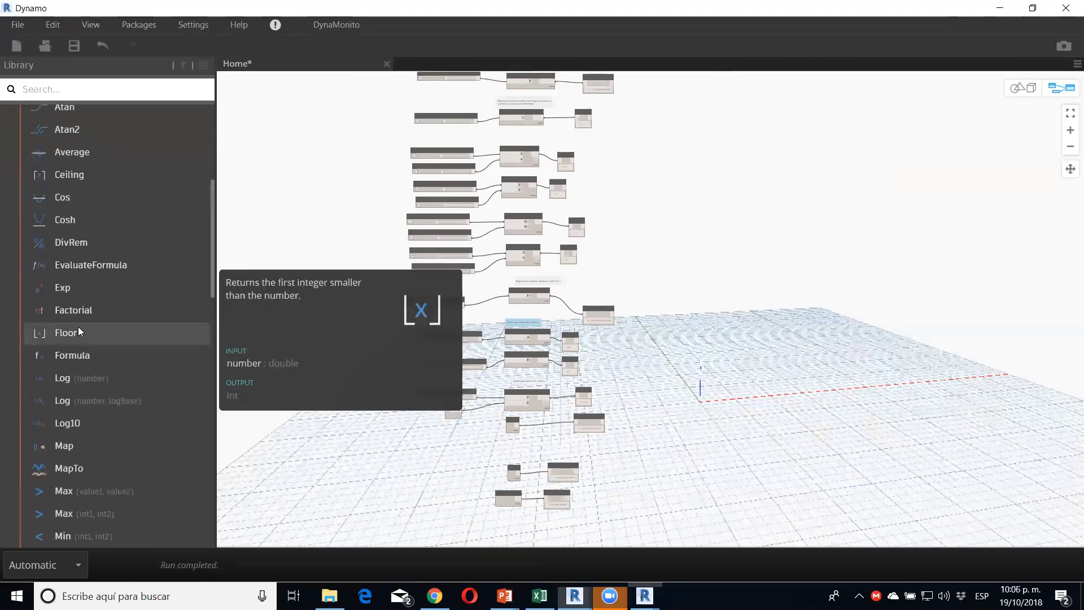
scroll(78, 309, down, 2)
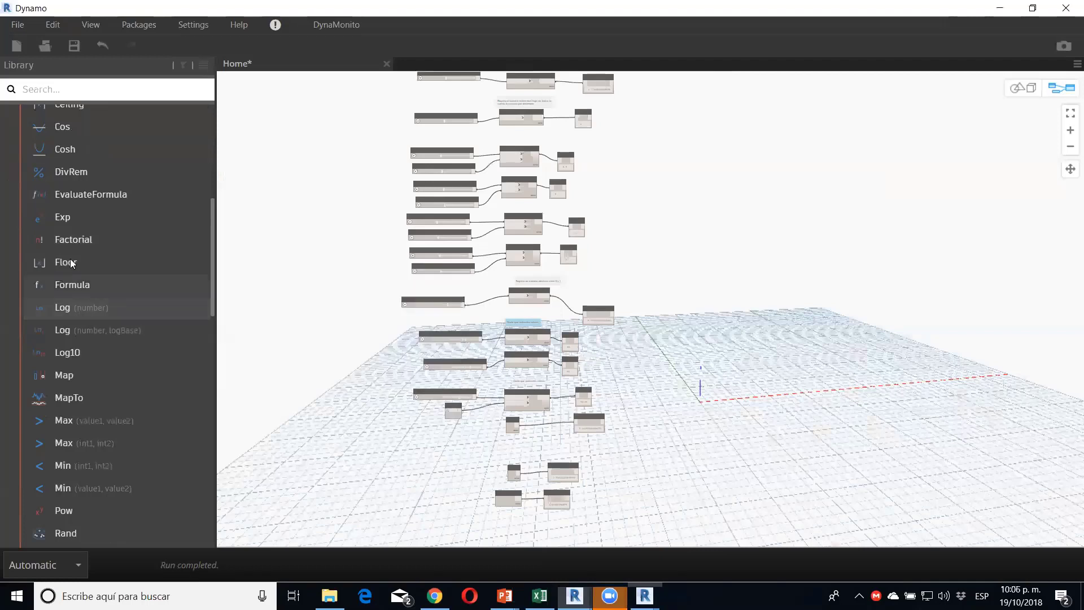
scroll(70, 283, down, 2)
scroll(75, 293, down, 2)
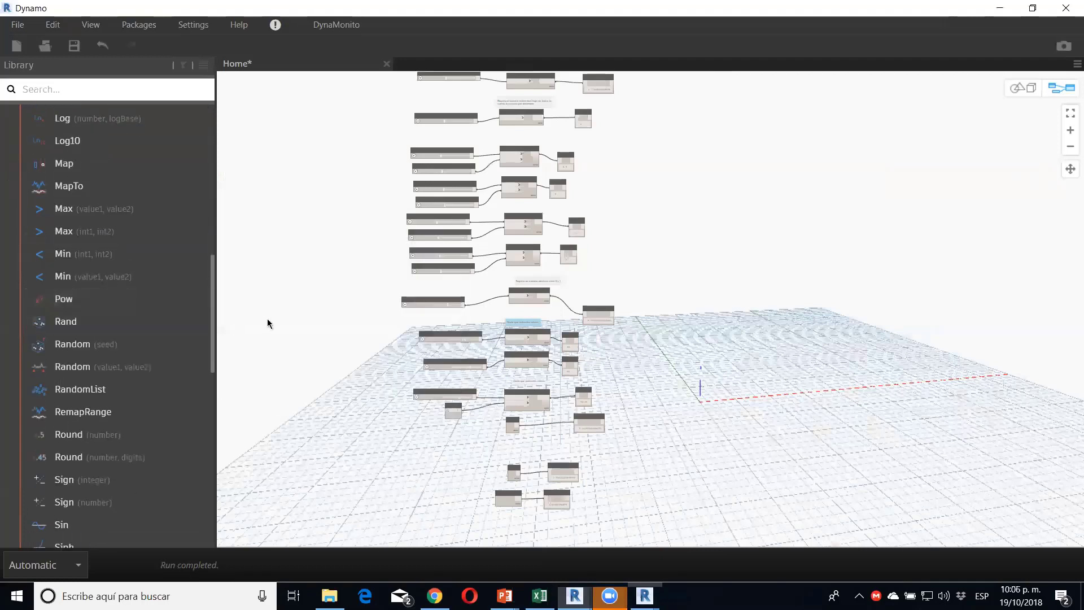
scroll(316, 402, down, 1)
scroll(308, 400, down, 1)
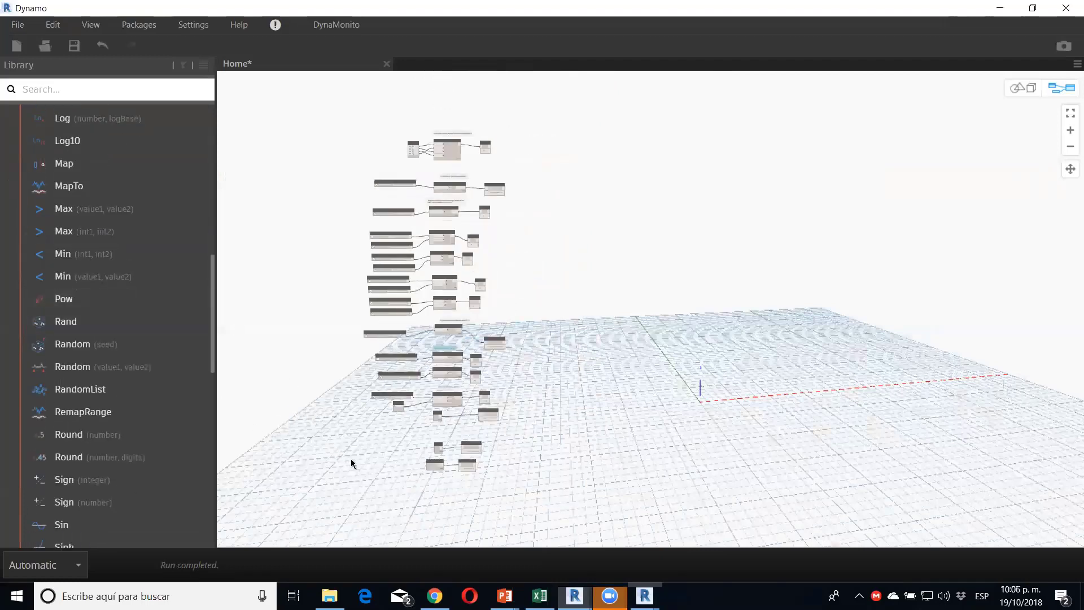
scroll(351, 463, up, 2)
scroll(85, 316, up, 5)
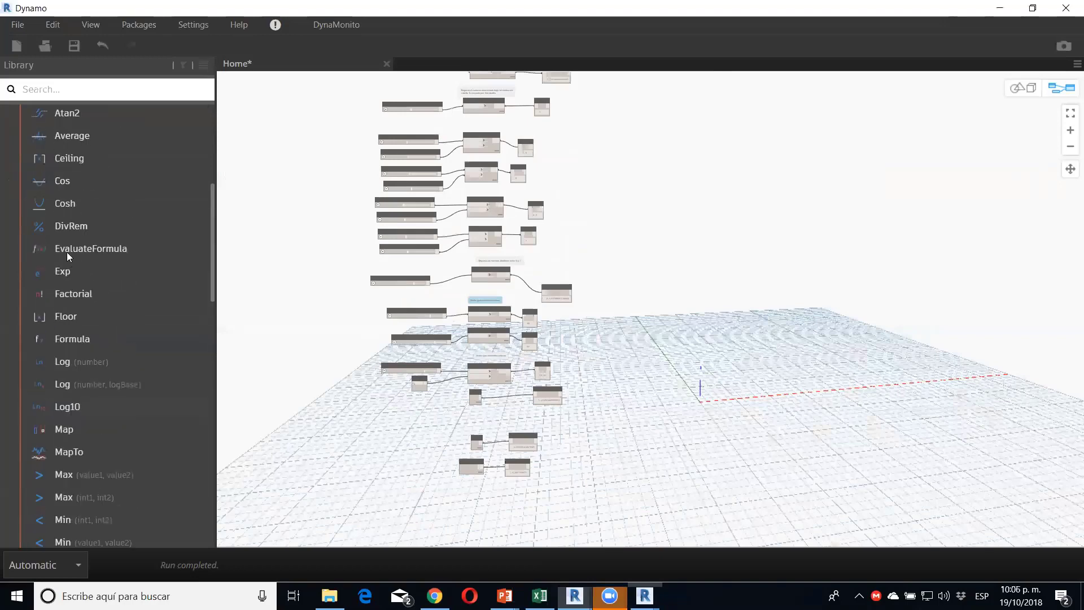
scroll(84, 276, down, 1)
scroll(93, 305, down, 4)
scroll(94, 325, down, 2)
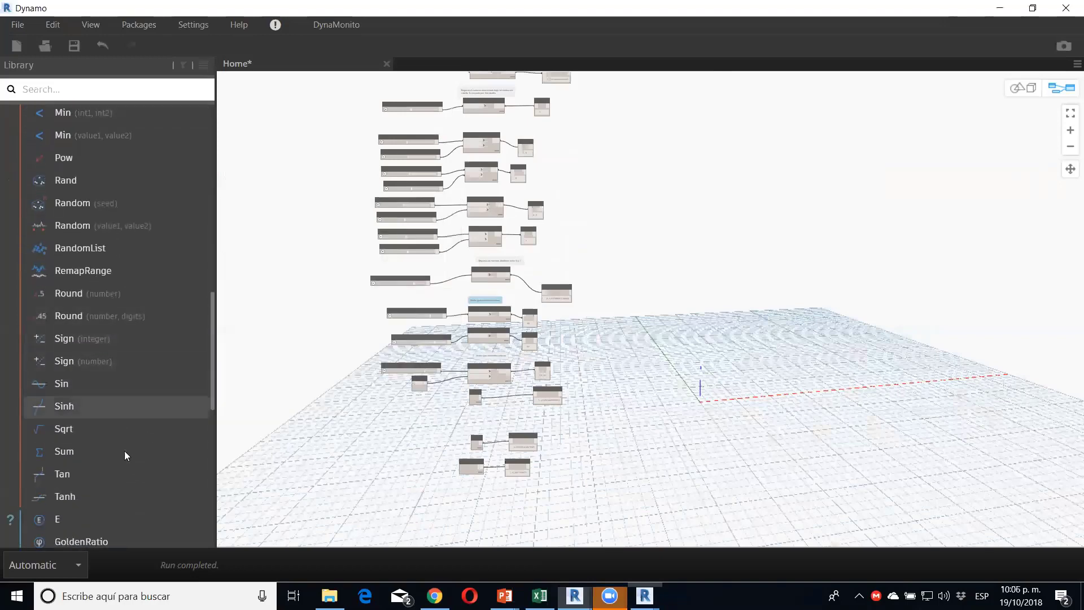
scroll(339, 339, up, 1)
scroll(343, 326, up, 1)
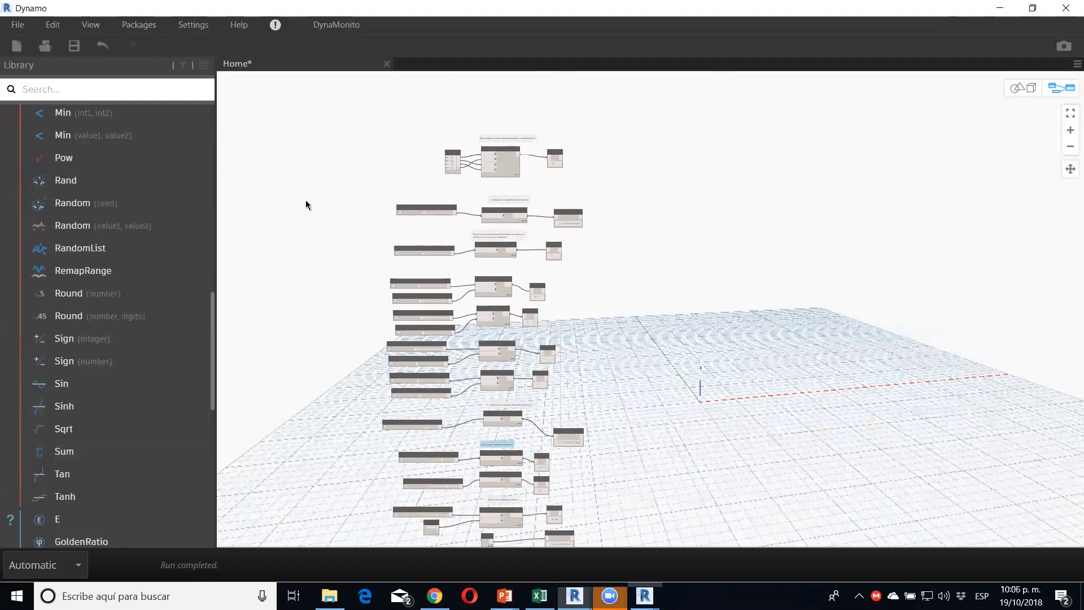
scroll(307, 204, down, 1)
scroll(254, 237, up, 1)
scroll(485, 166, up, 3)
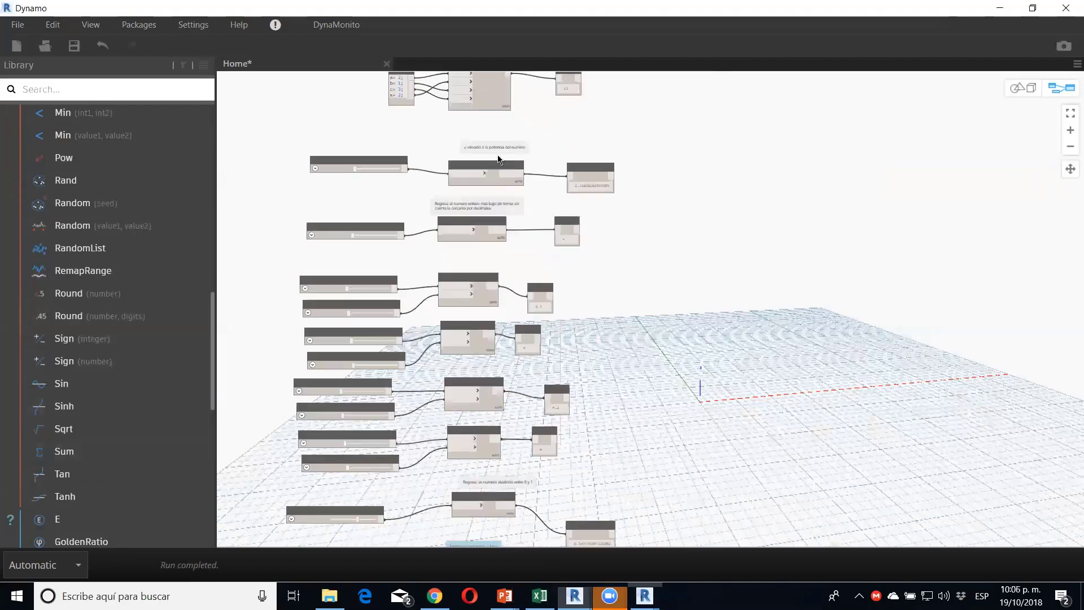
scroll(493, 137, up, 2)
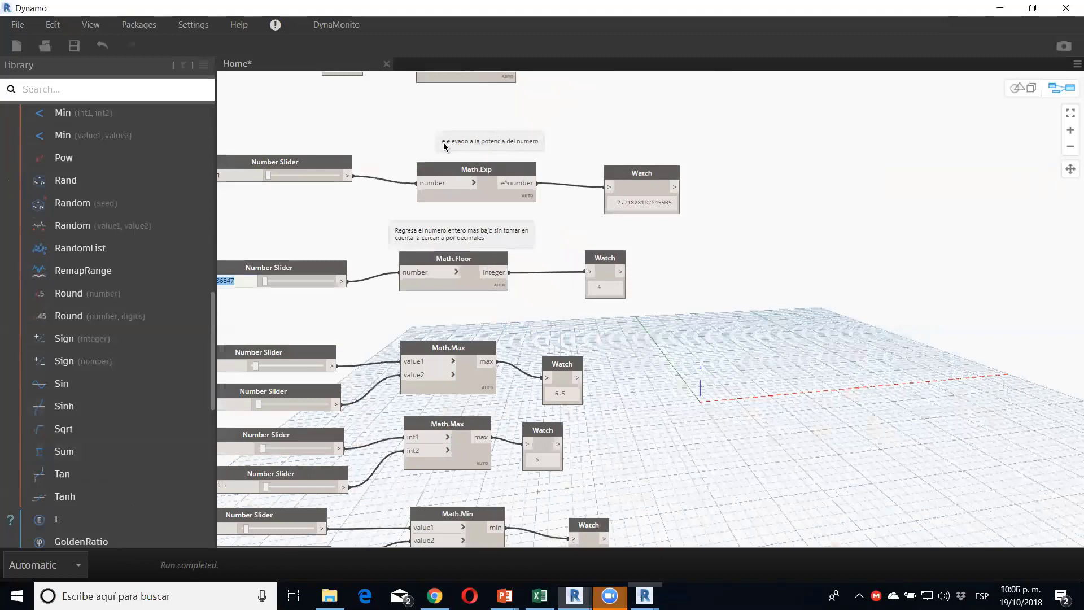
click(88, 24)
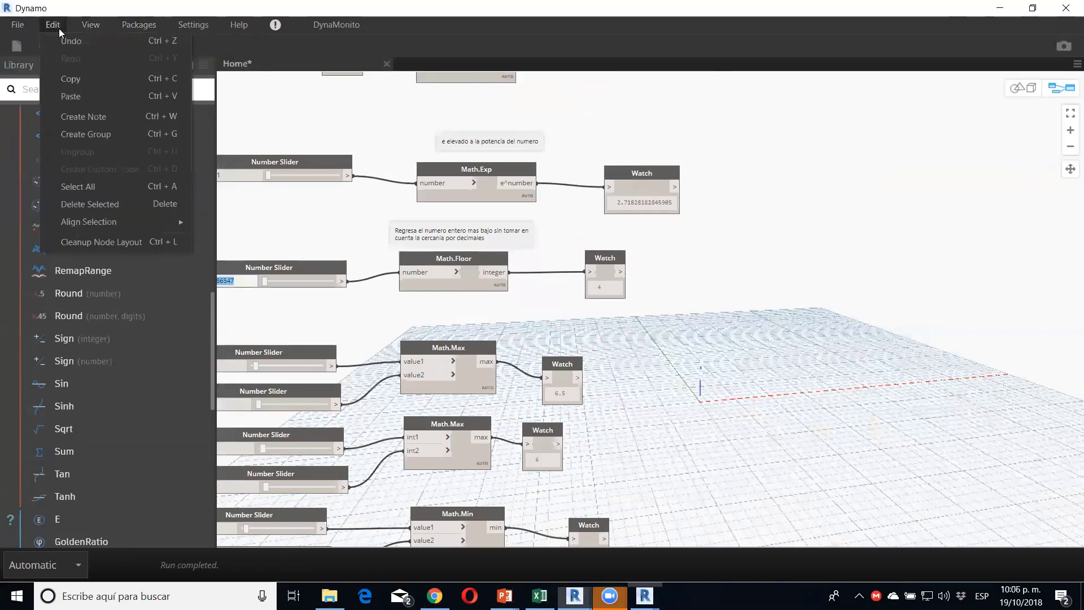
mouse_move(52, 25)
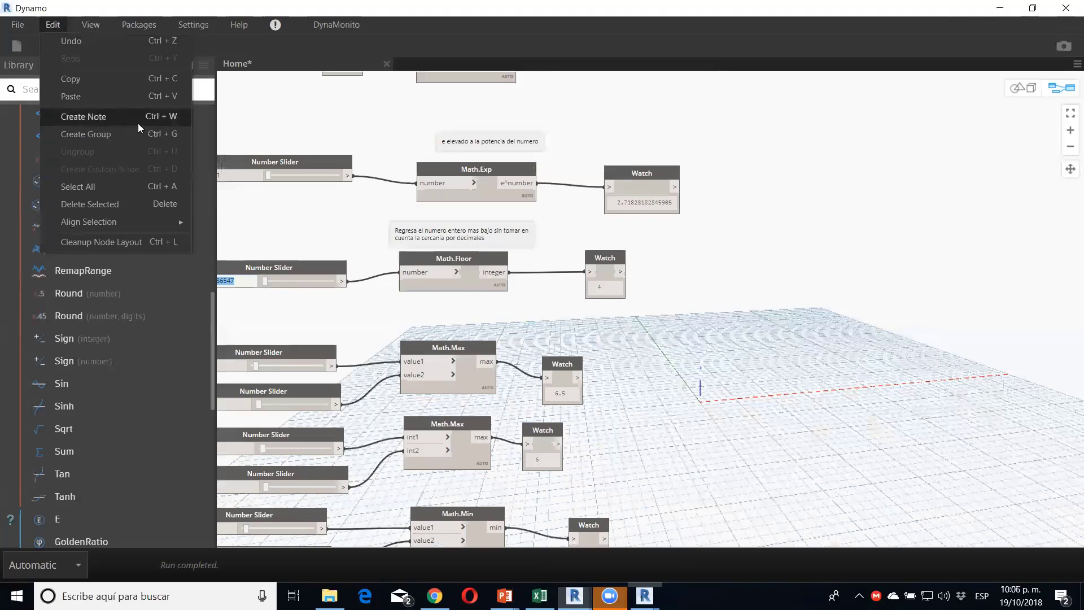
Step: Add a test note, retitle it 'dfdf', then delete it from the graph
click(682, 117)
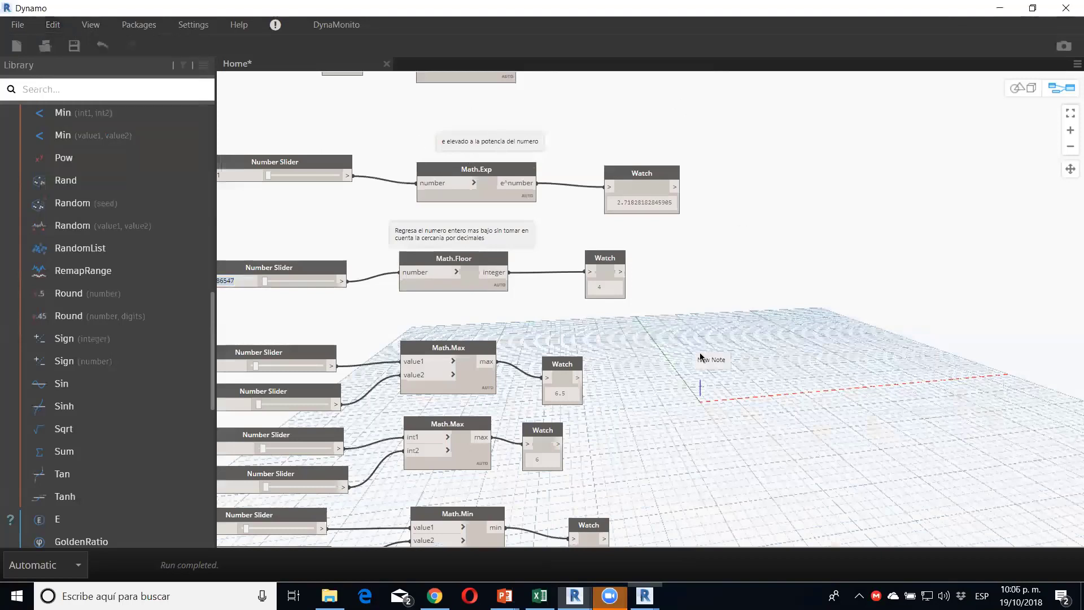
drag(750, 317, 804, 169)
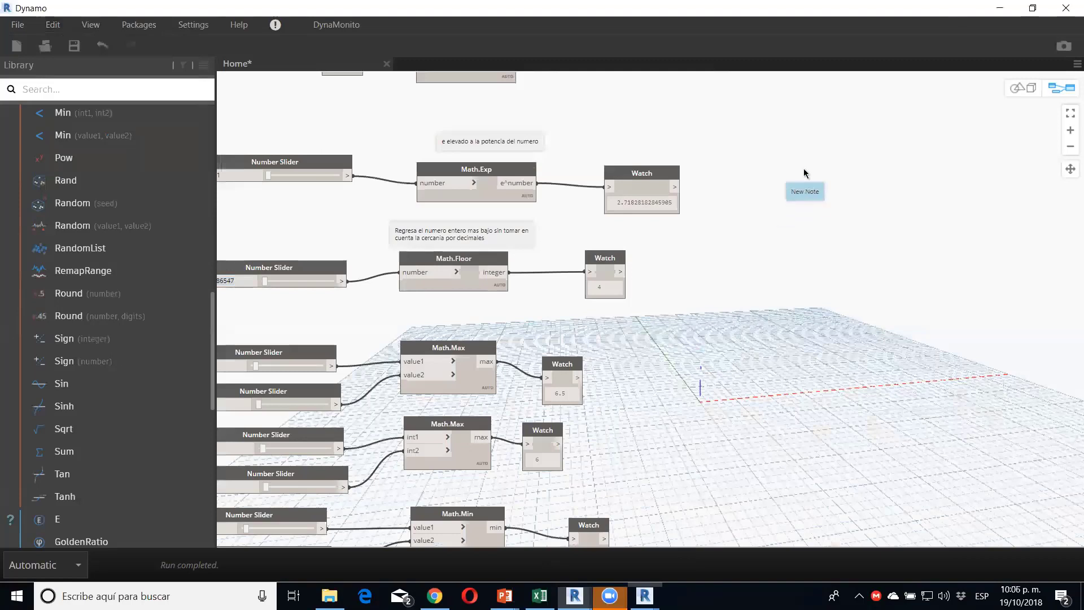
double_click(808, 163)
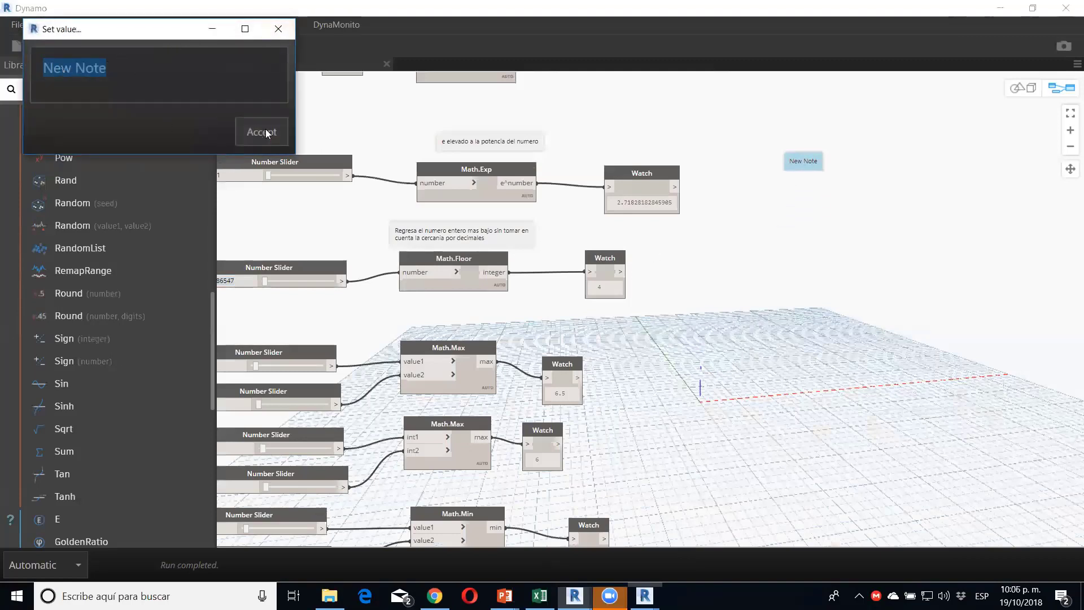
text(dfdf)
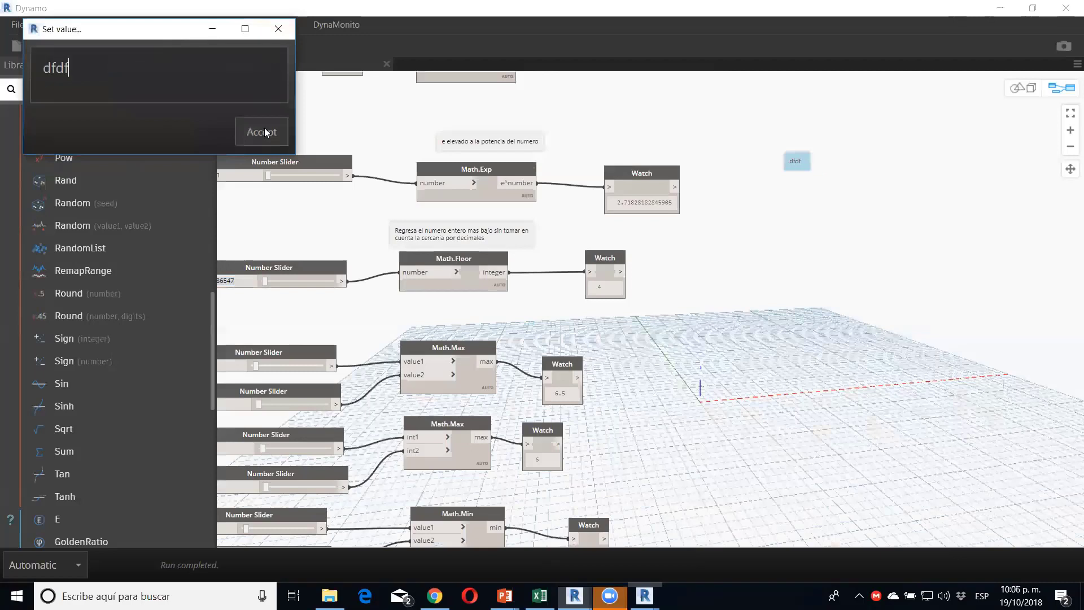
click(267, 129)
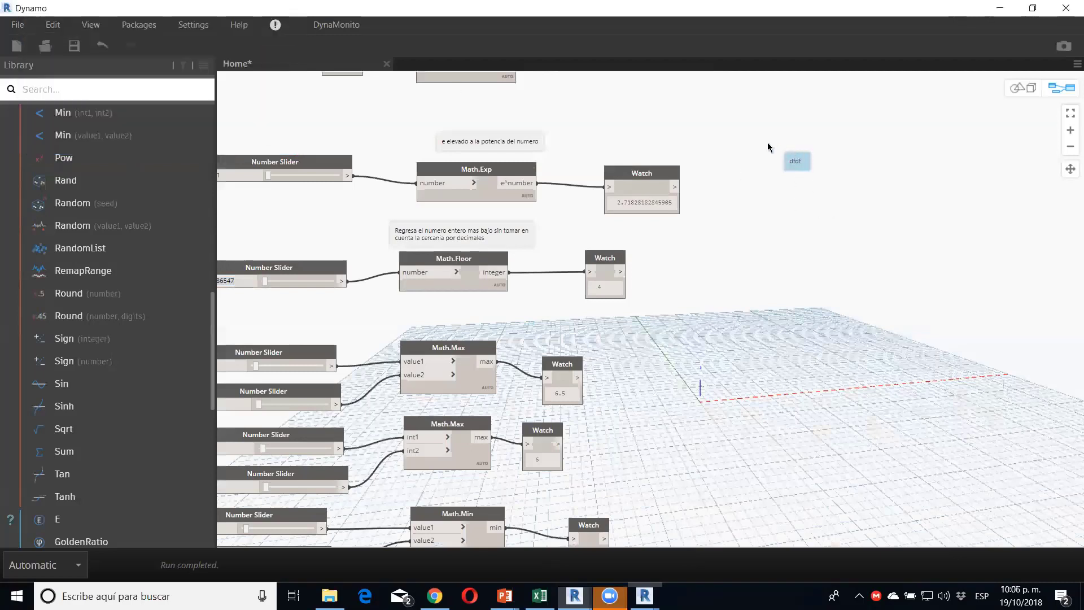
key(Delete)
click(22, 25)
Step: Save As Clase-2-Funciones.dyn, replacing 'Unidades' in the Clase-2-Unidades.dyn name
click(58, 110)
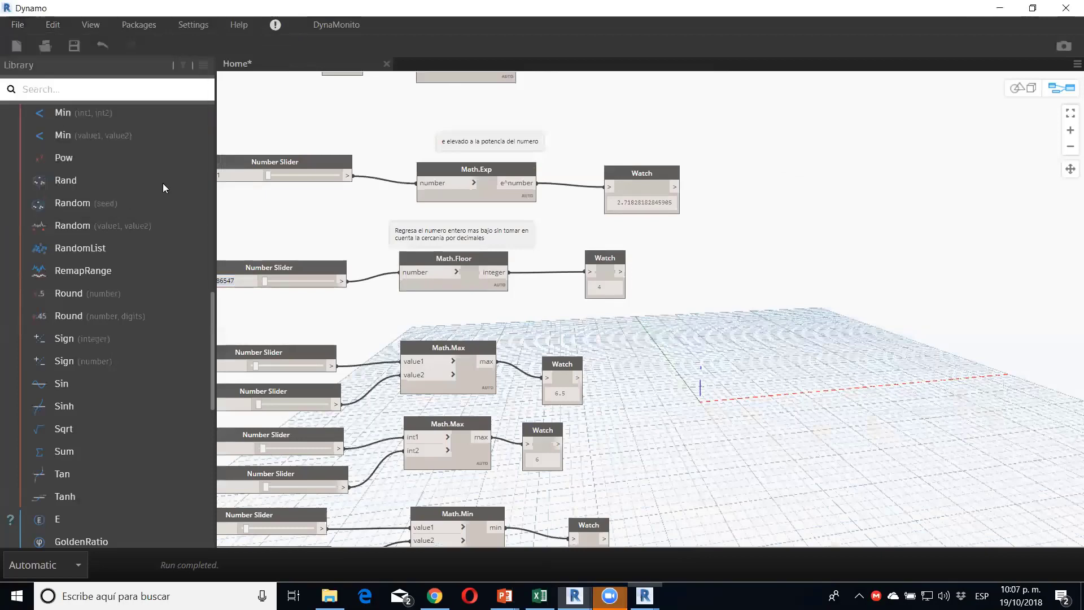
key(Right)
key(Left)
key(Left)
key(Left)
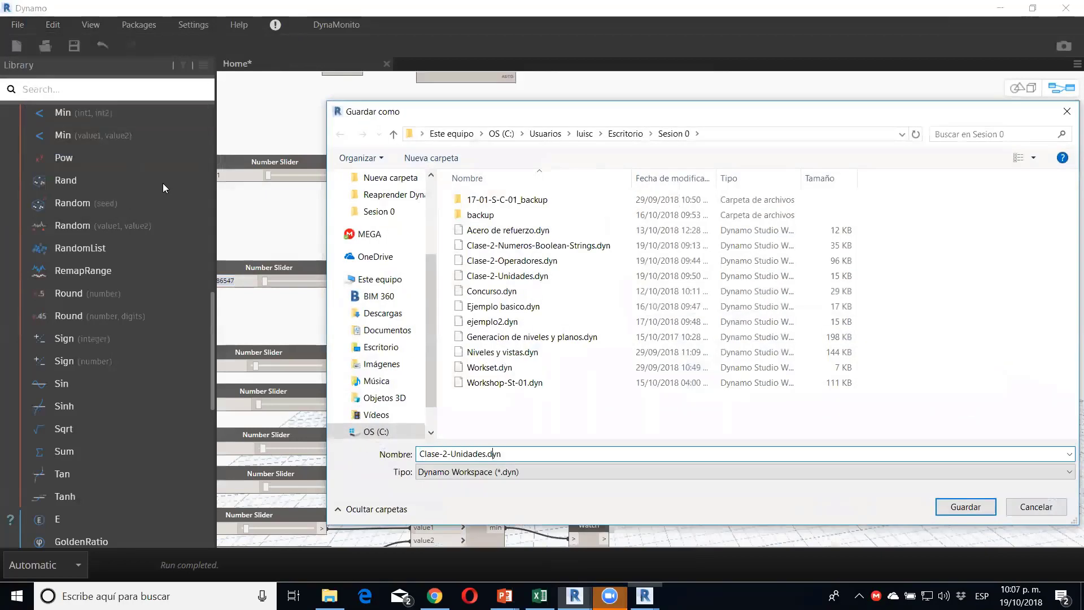
key(shift+Left)
key(shift+Left)
key(shift+Left)
key(shift+Left)
key(shift+Left)
key(shift+Left)
text(Funcione)
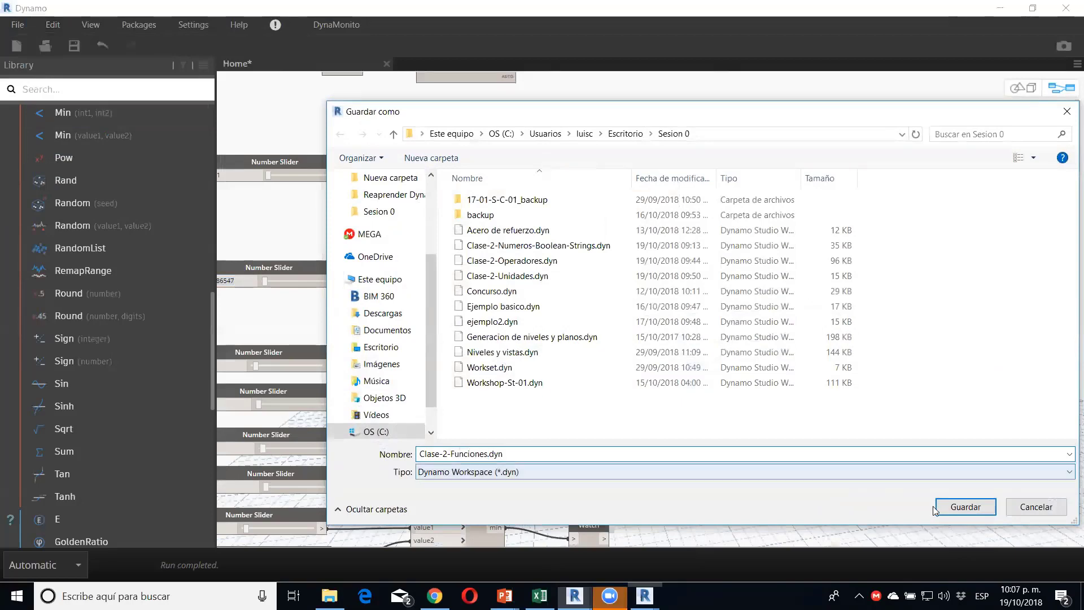
click(960, 506)
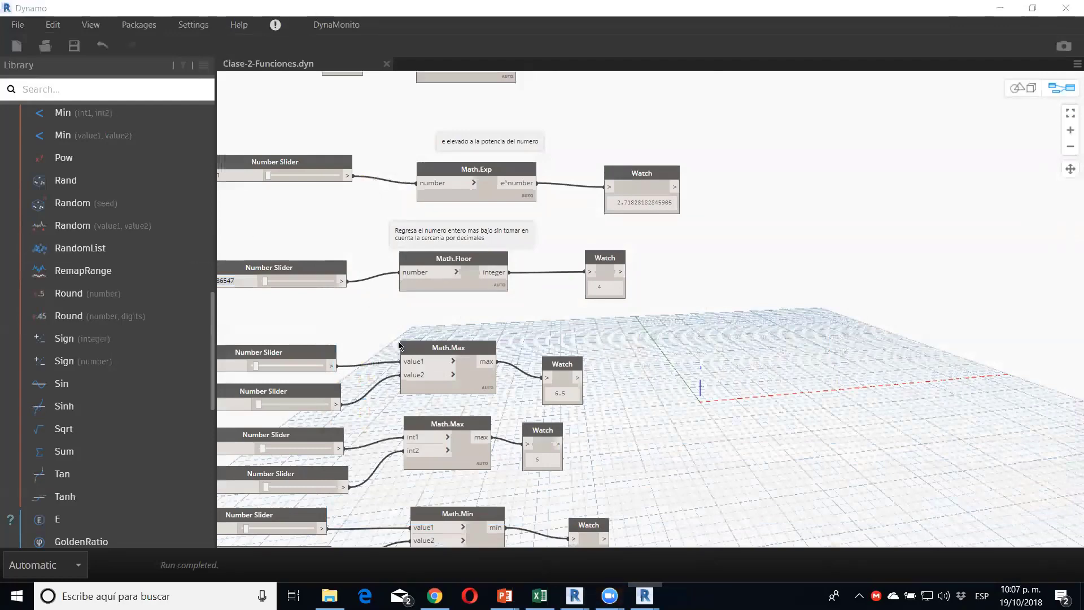
Step: Close Clase-2-Funciones.dyn for a blank Home workspace and collapse the Math library category
scroll(474, 351, down, 2)
scroll(475, 351, down, 1)
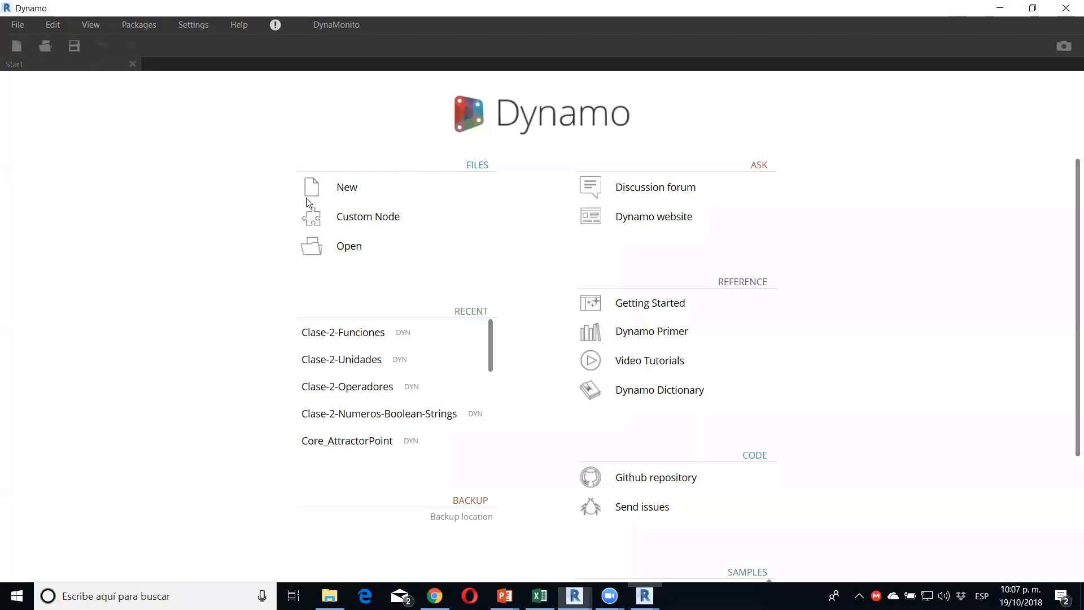
click(339, 189)
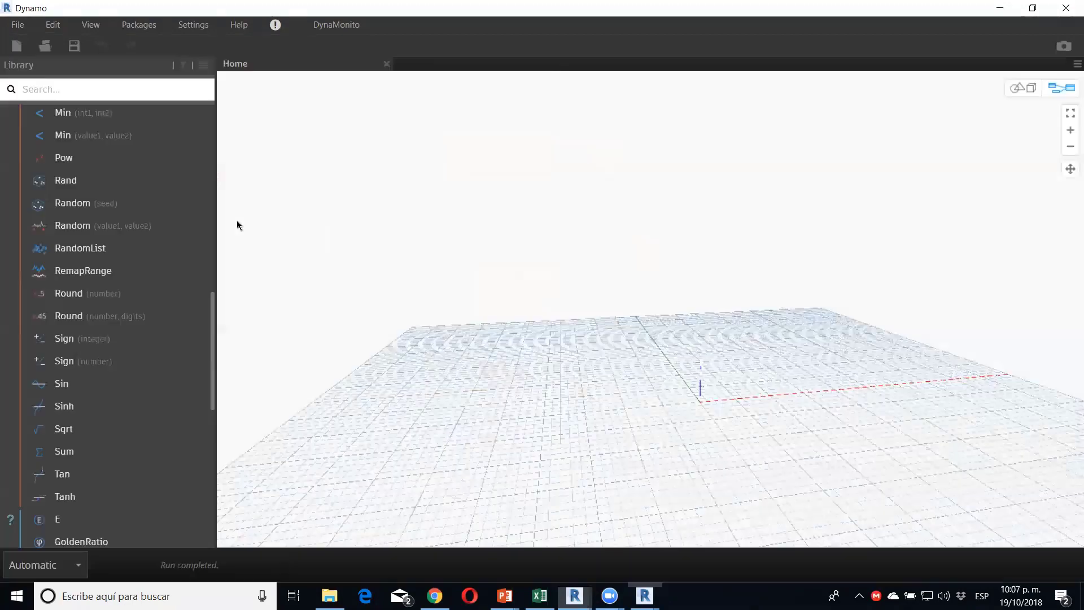
scroll(62, 345, up, 4)
scroll(62, 328, up, 3)
scroll(53, 293, up, 4)
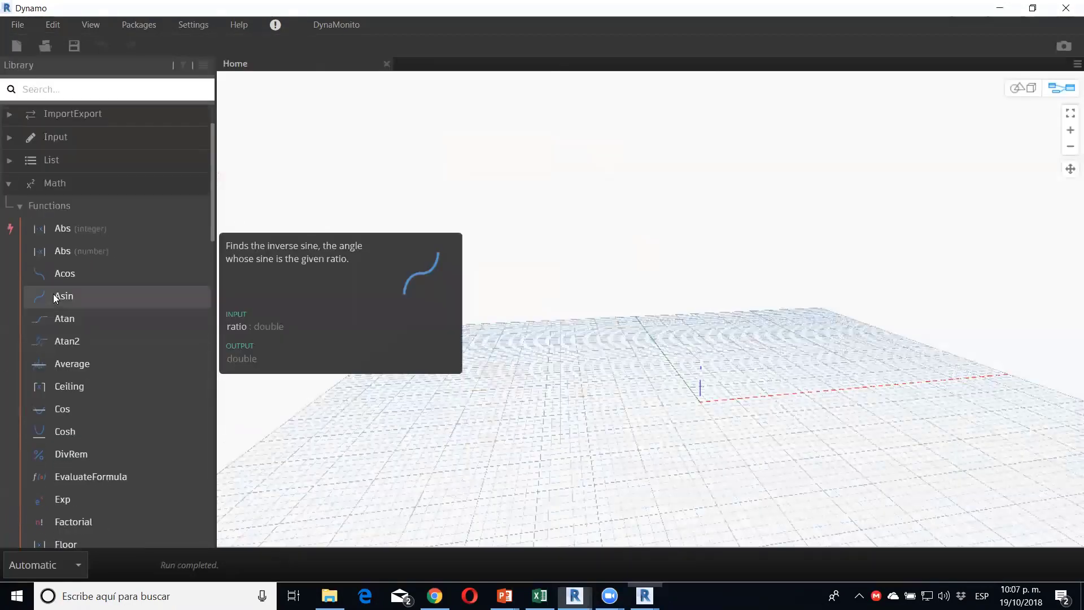
click(7, 191)
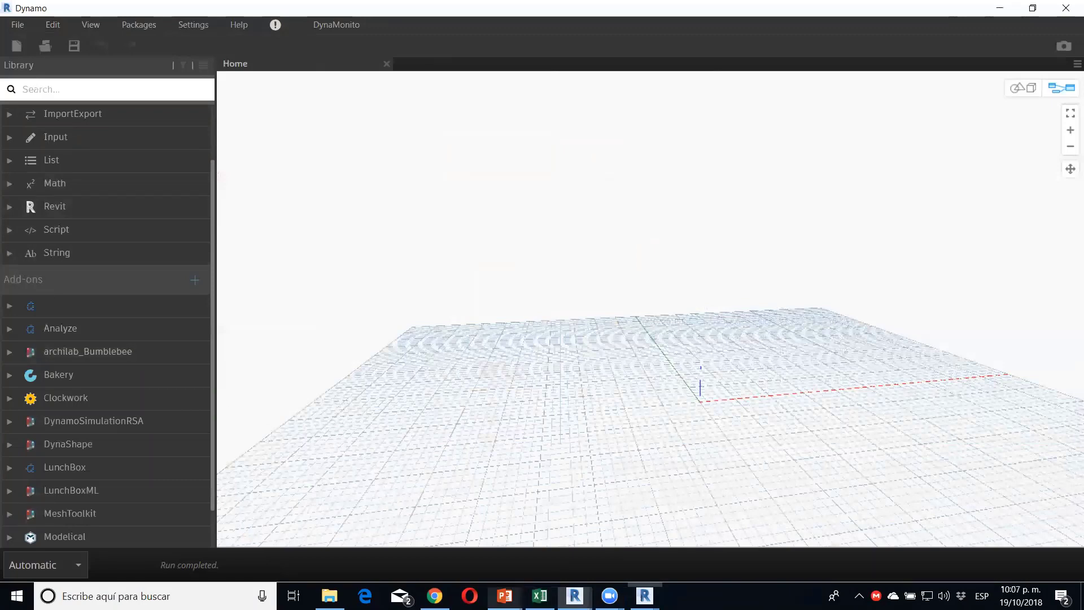
mouse_move(434, 595)
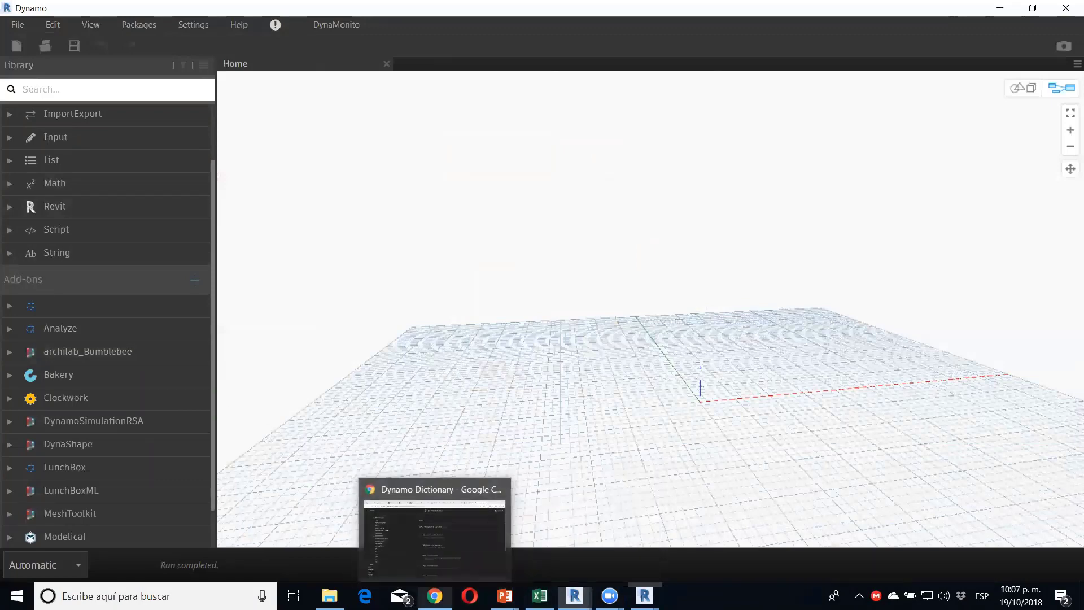
click(426, 522)
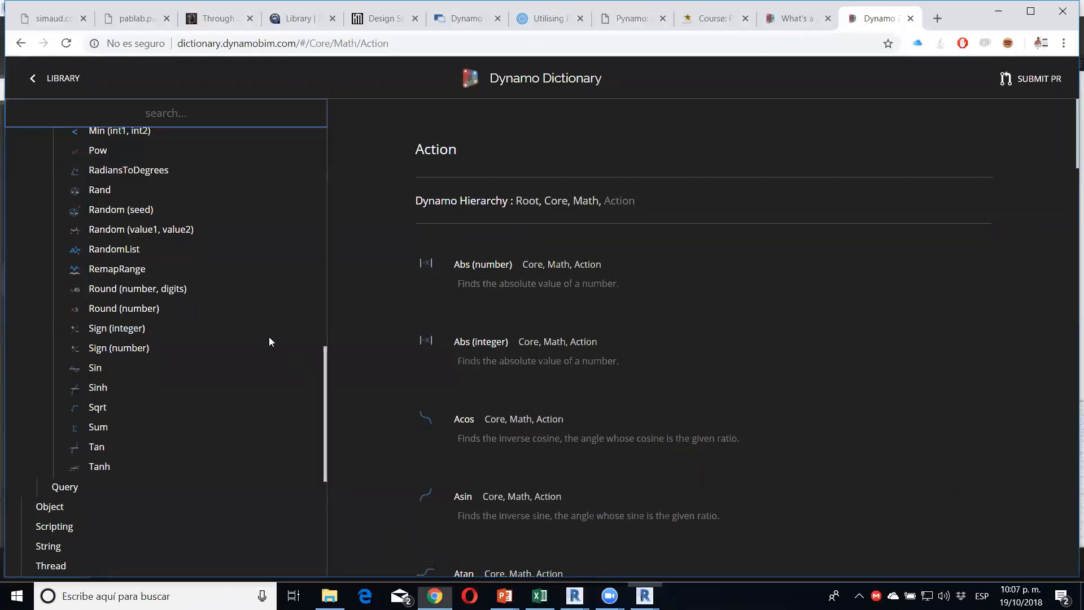
scroll(194, 308, up, 3)
scroll(193, 300, up, 2)
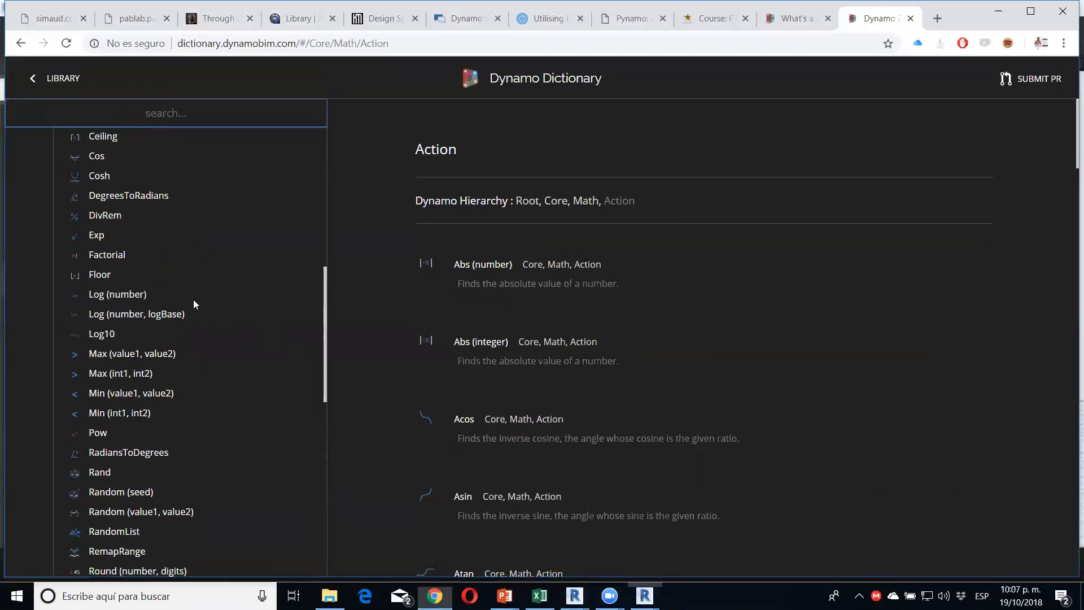
scroll(193, 299, up, 4)
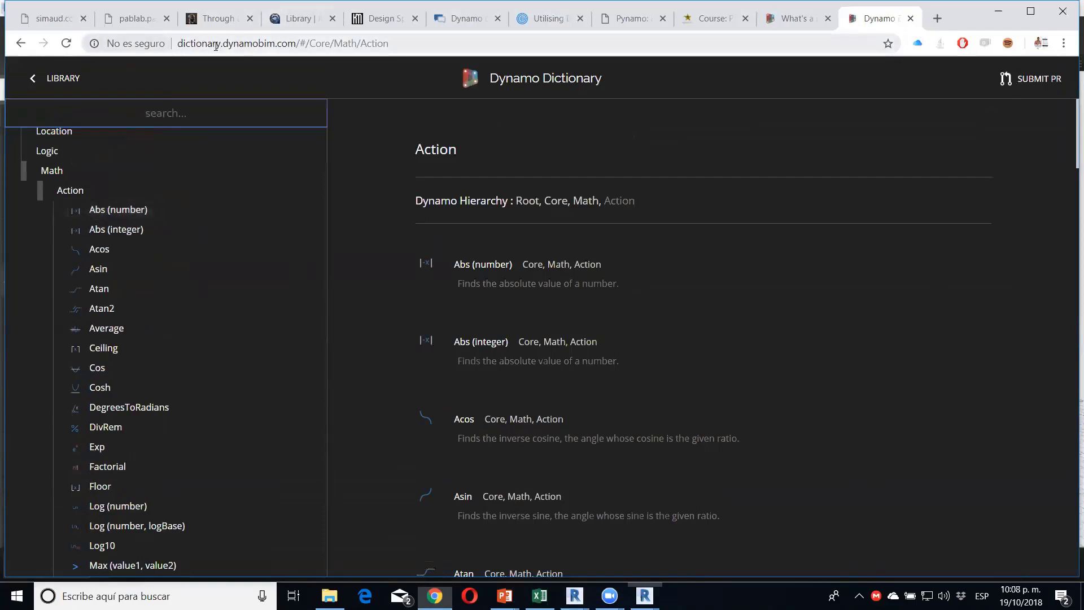
click(100, 273)
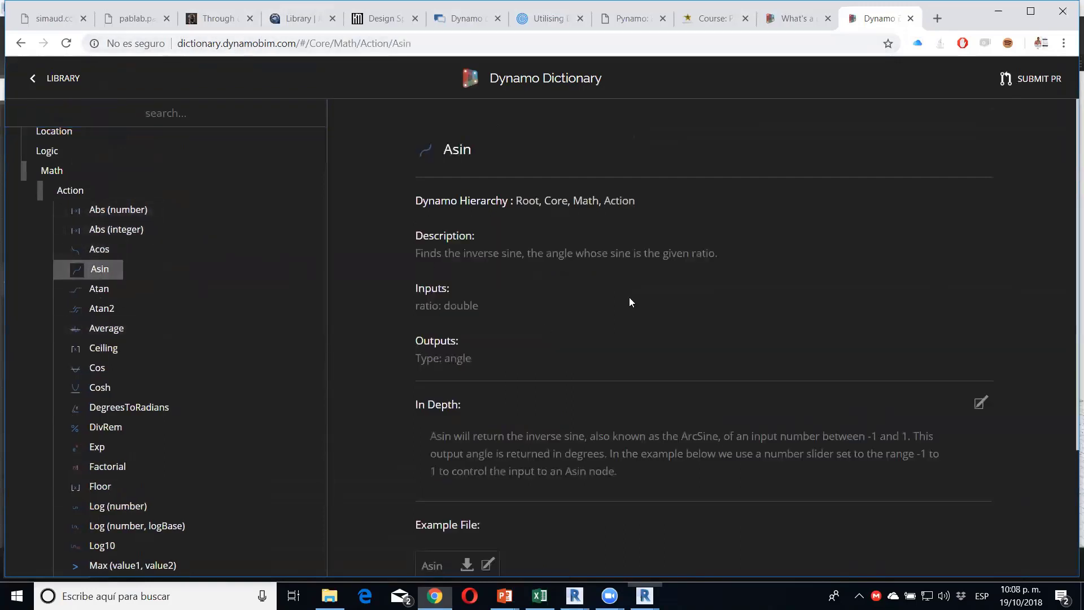
scroll(556, 292, down, 5)
scroll(556, 292, down, 3)
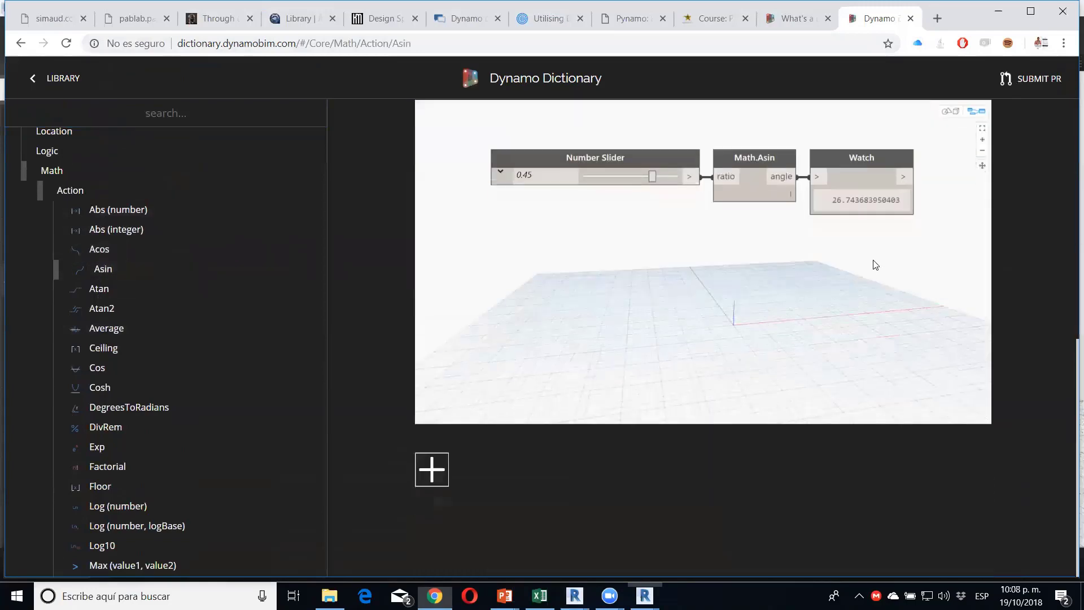
scroll(780, 208, up, 2)
scroll(778, 349, up, 2)
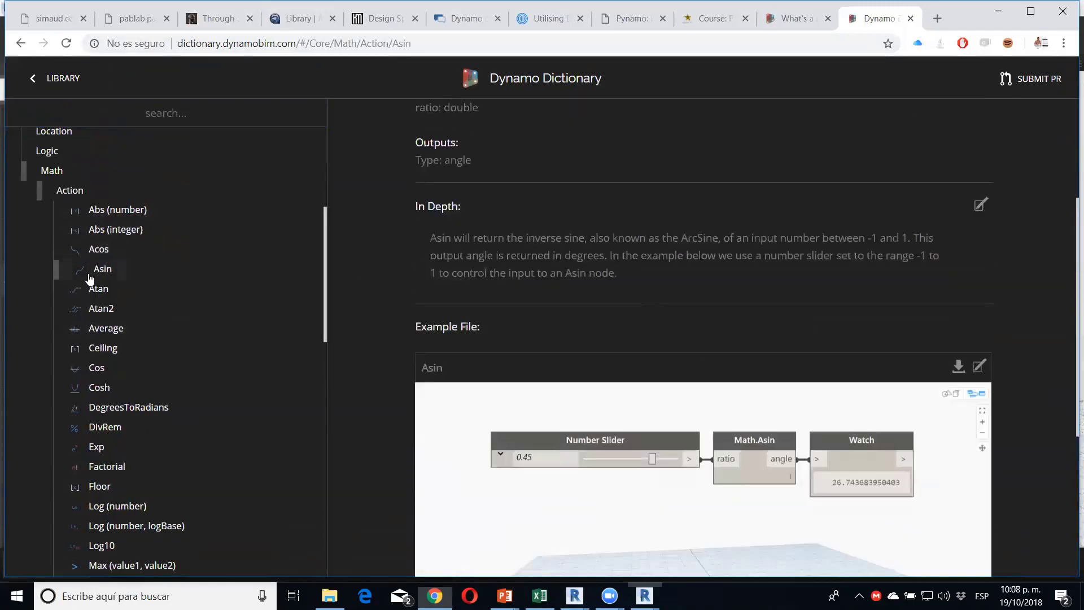
click(103, 308)
click(105, 348)
scroll(569, 371, down, 5)
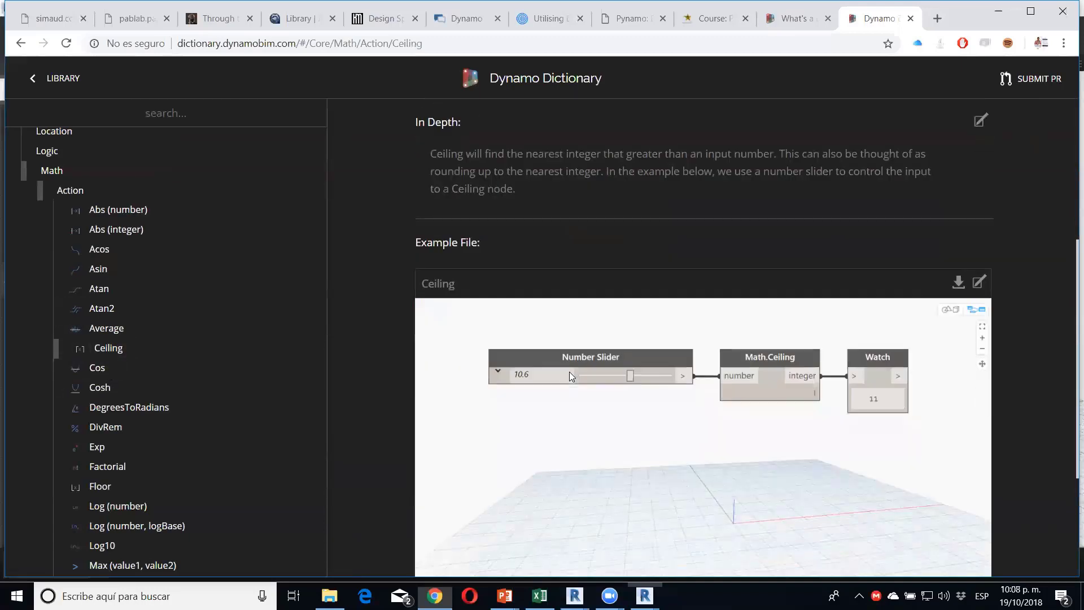
click(99, 416)
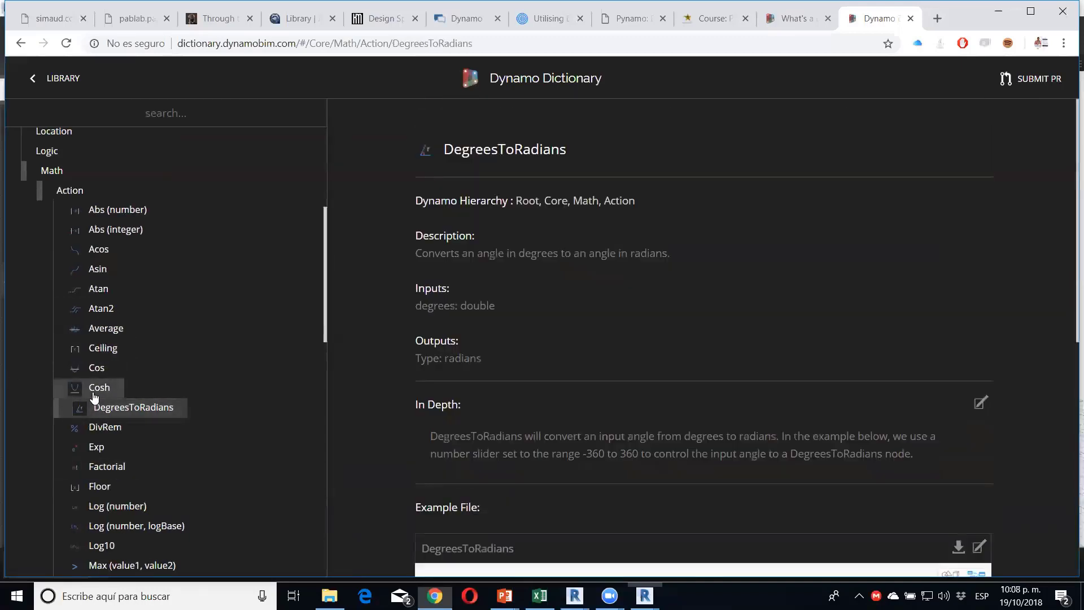
click(99, 387)
click(97, 368)
scroll(296, 310, down, 2)
scroll(298, 309, down, 5)
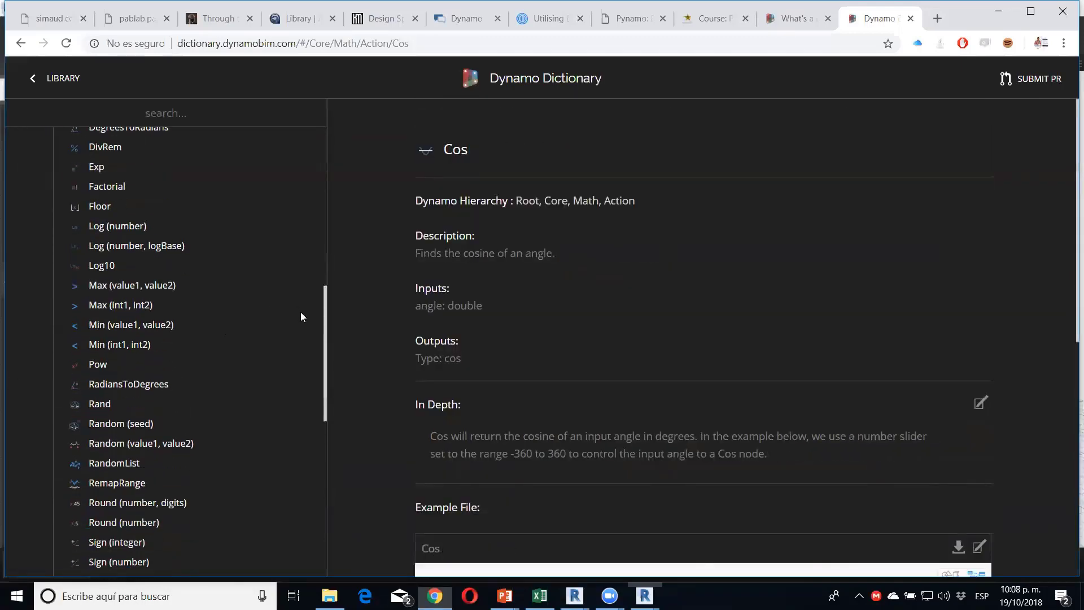
scroll(603, 339, down, 3)
scroll(602, 335, down, 4)
scroll(605, 337, up, 5)
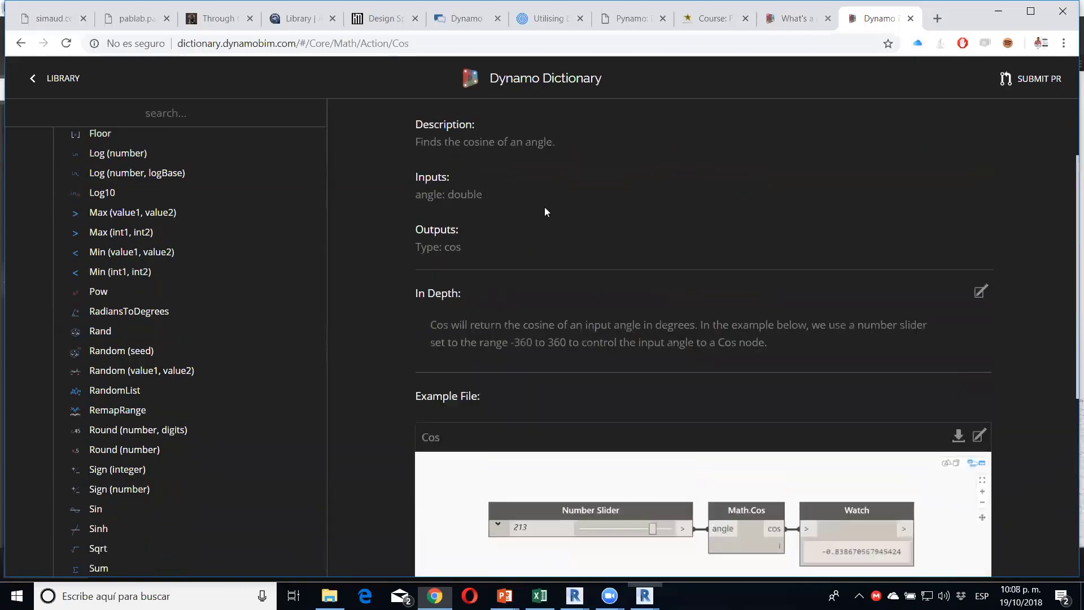
scroll(544, 206, up, 2)
click(998, 11)
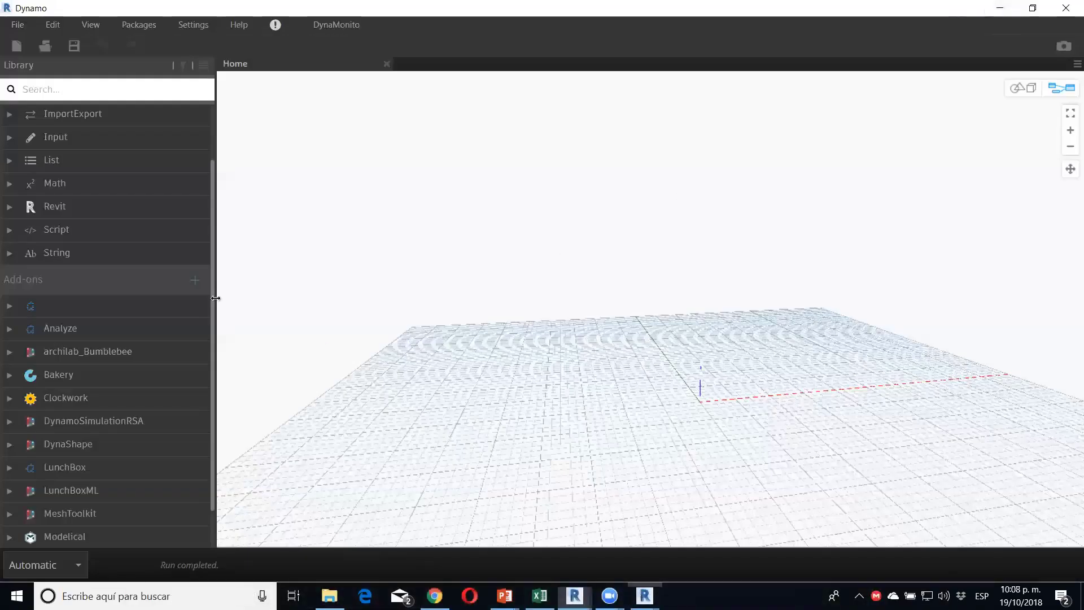
Step: Browse the Math category's Logic and Math Functions nodes in the library, then collapse it
scroll(70, 265, up, 3)
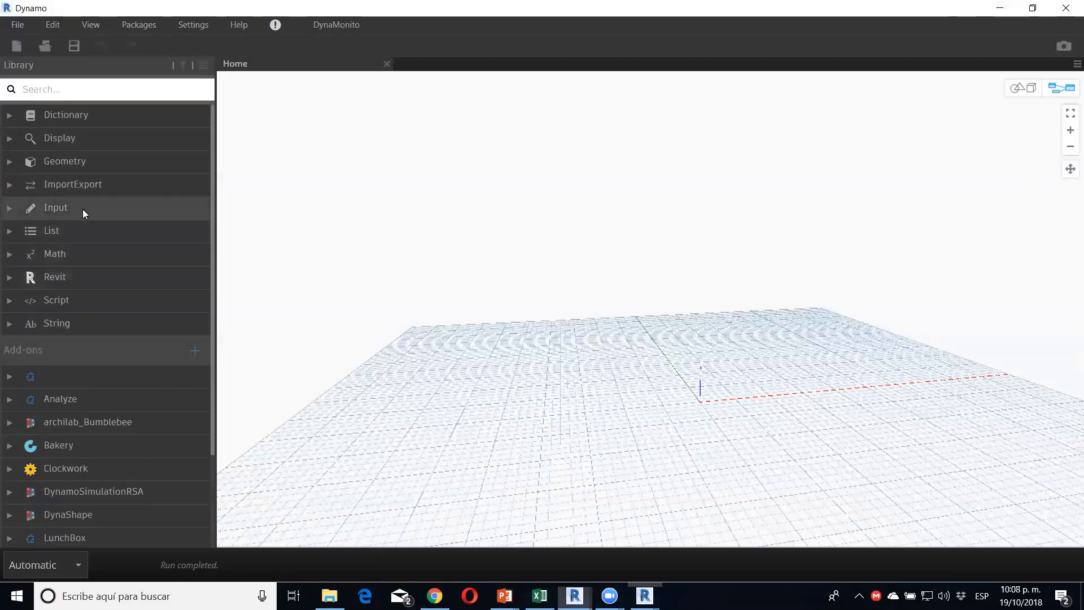
click(87, 257)
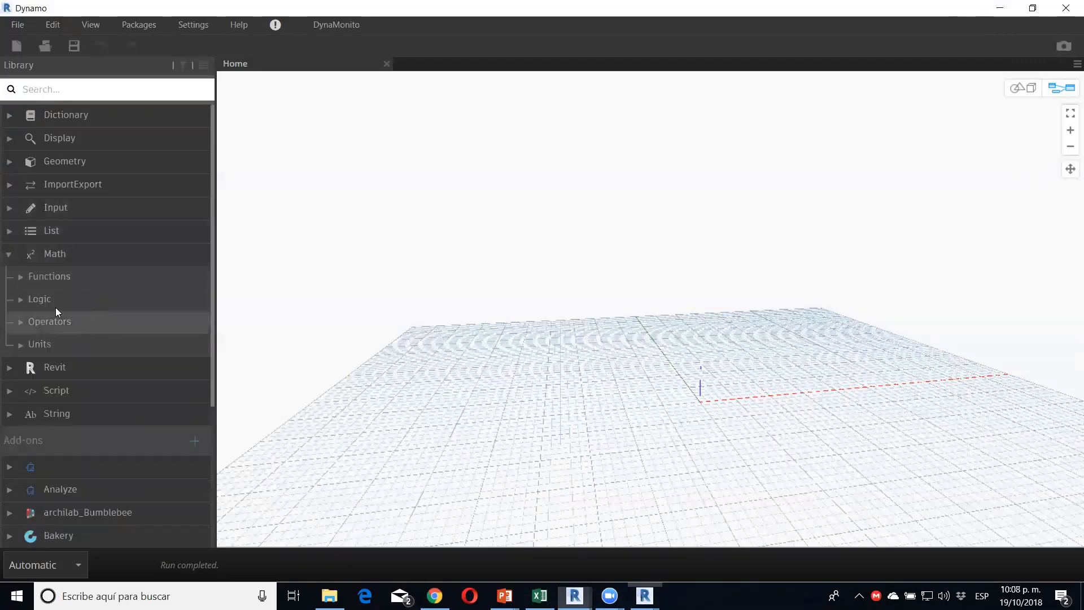
click(45, 295)
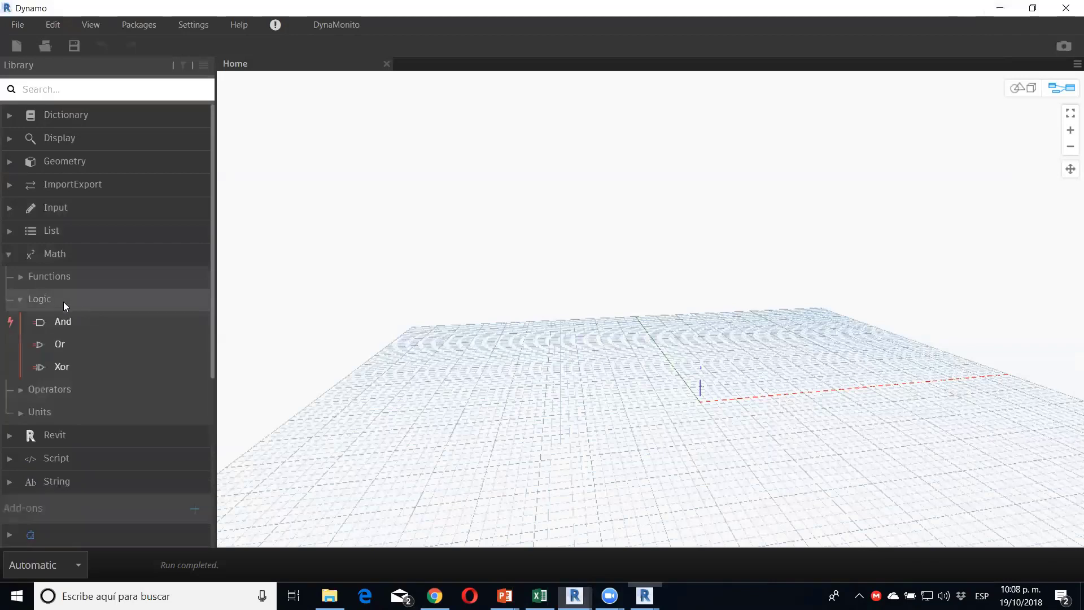
click(45, 215)
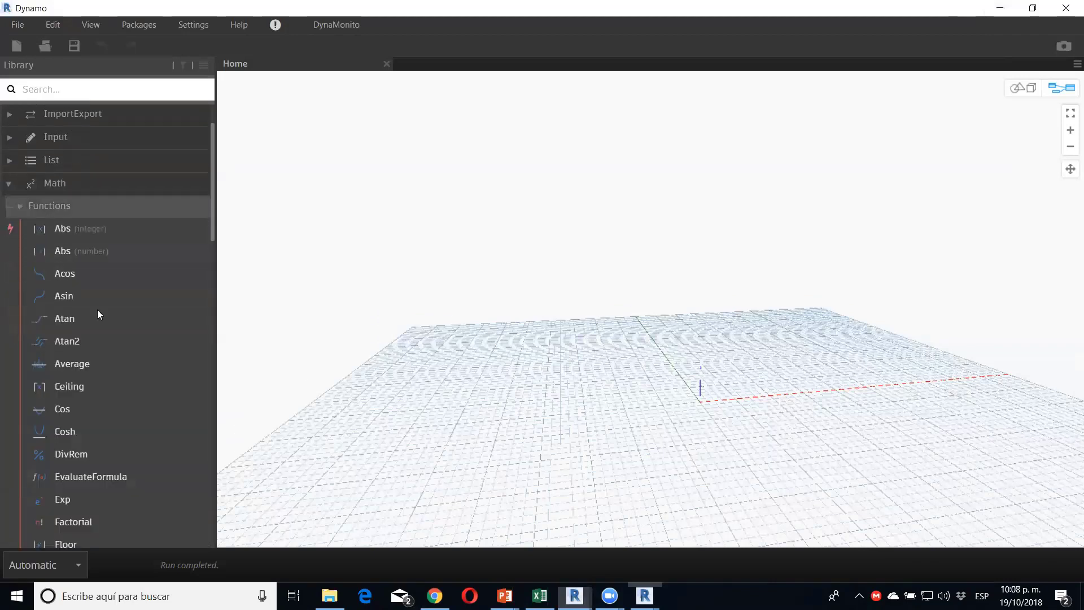
scroll(97, 309, down, 5)
scroll(87, 324, up, 5)
scroll(87, 324, down, 5)
scroll(81, 256, up, 10)
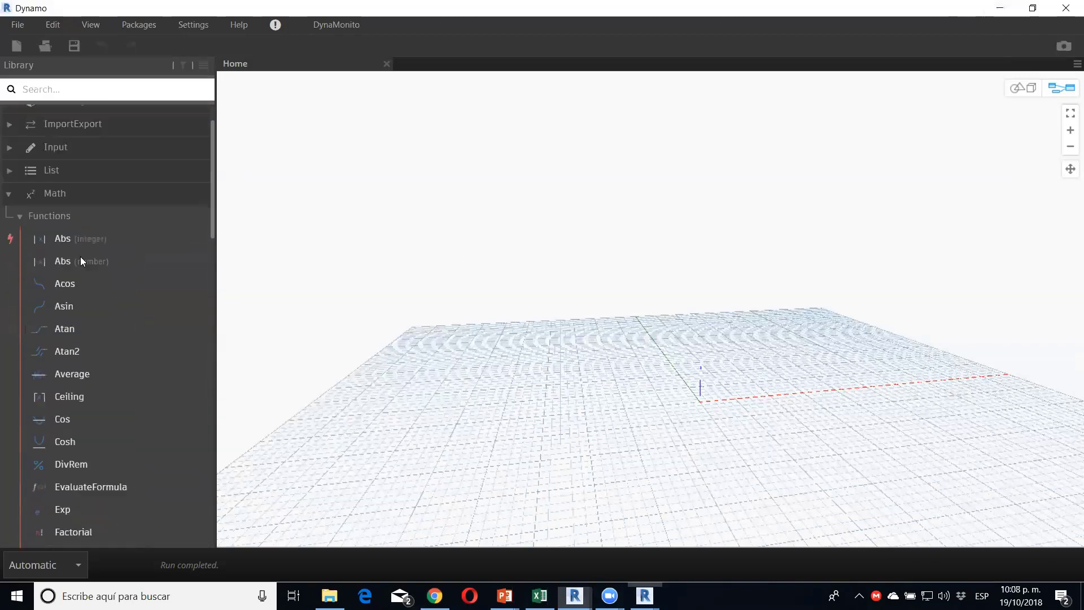
click(35, 260)
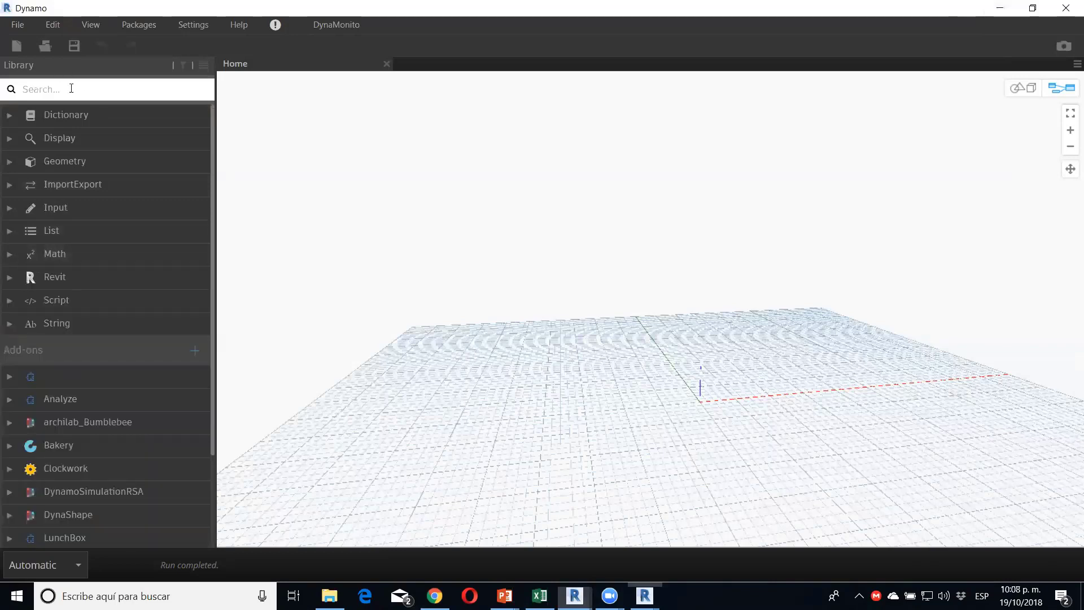
Step: Search the node library for 'seq', then 'rango' and 'rang', and clear the search box
click(71, 88)
text(seq)
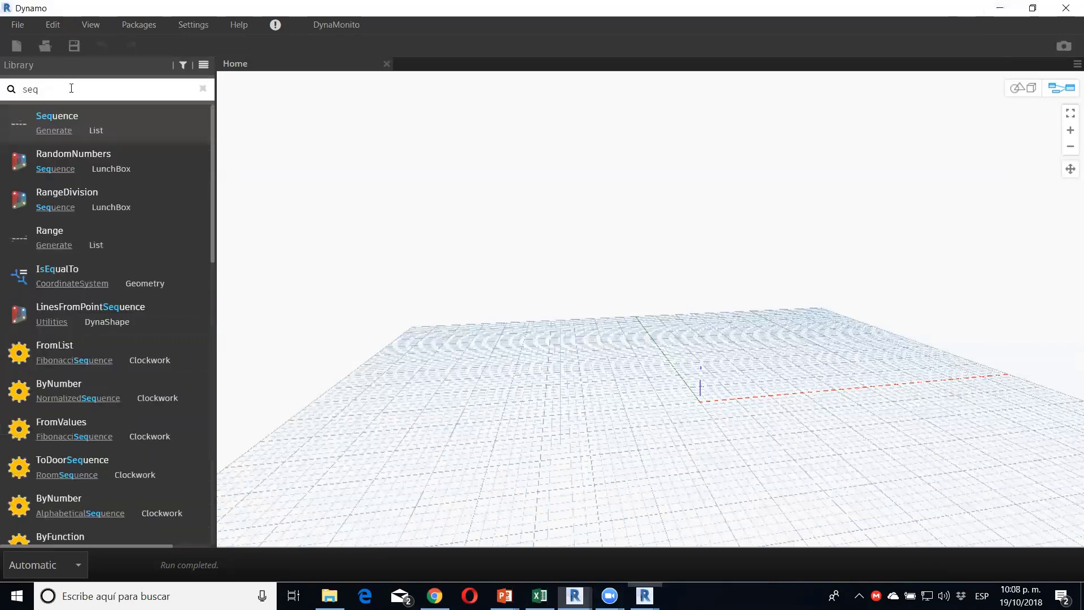
key(BackSpace)
key(BackSpace)
key(BackSpace)
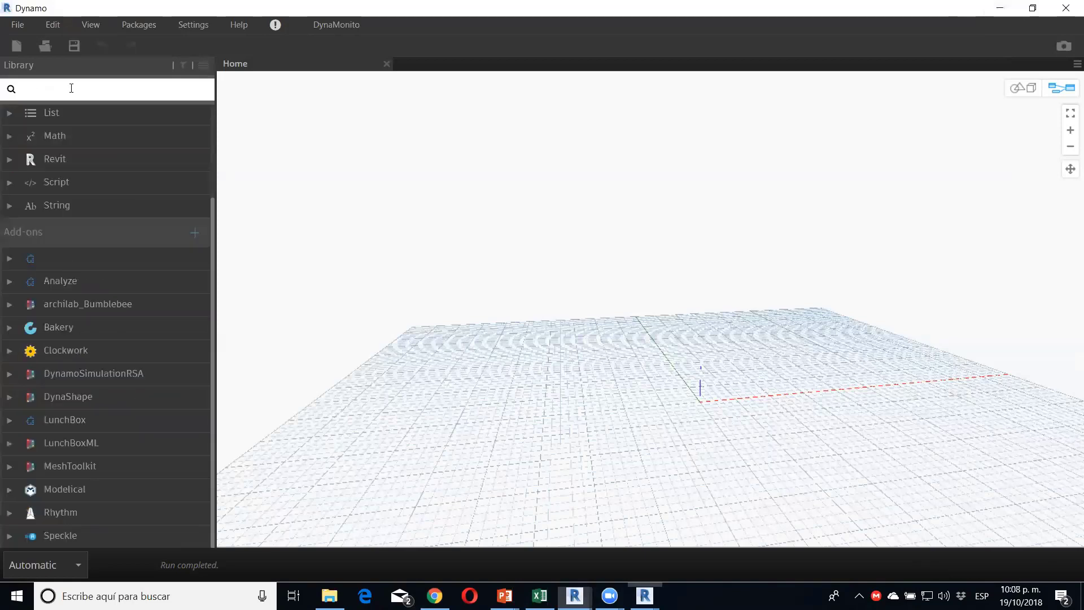
text(rango)
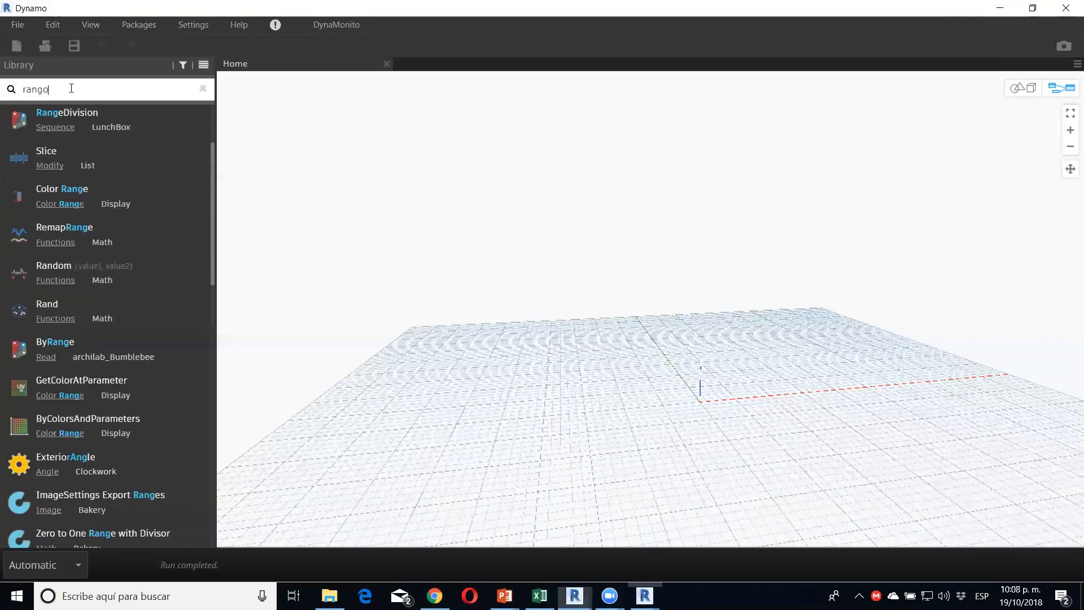
key(BackSpace)
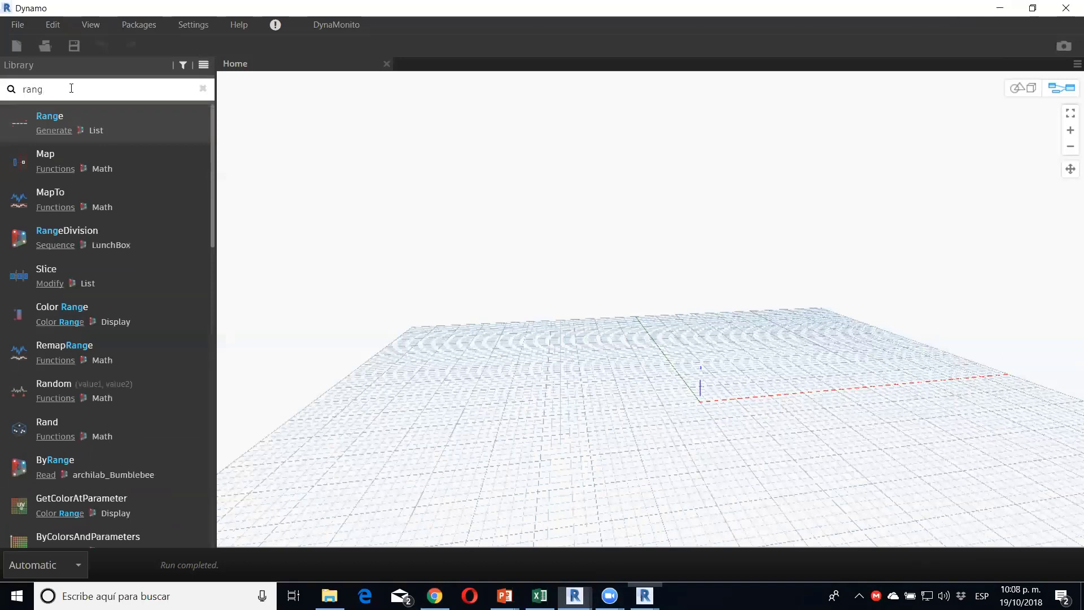
key(BackSpace)
key(BackSpace)
key(BackSpace)
key(BackSpace)
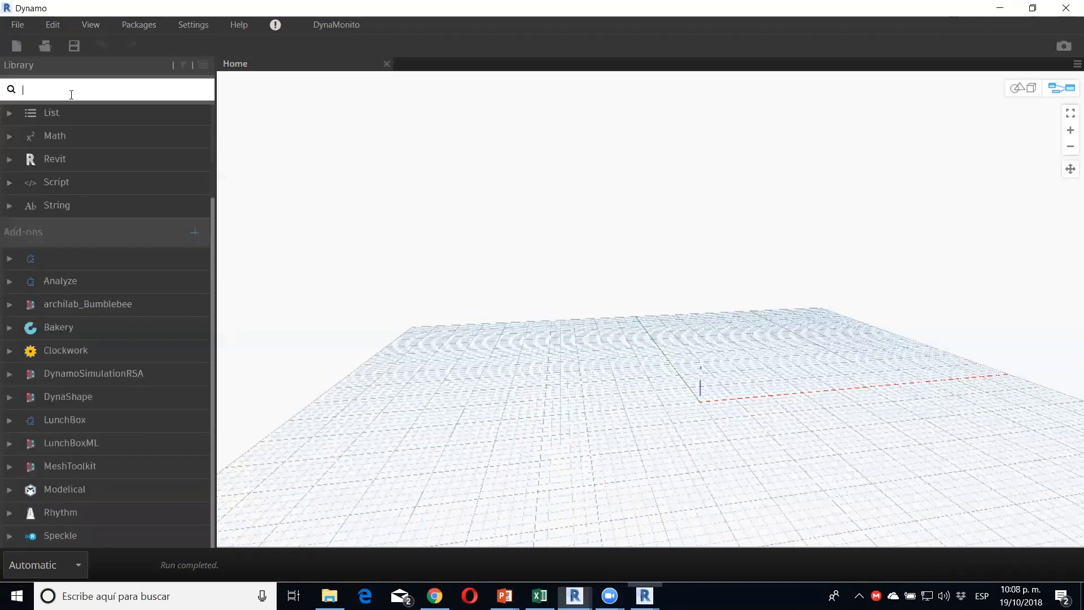
Step: Open and dismiss the workspace's right-click context menu
scroll(87, 215, up, 3)
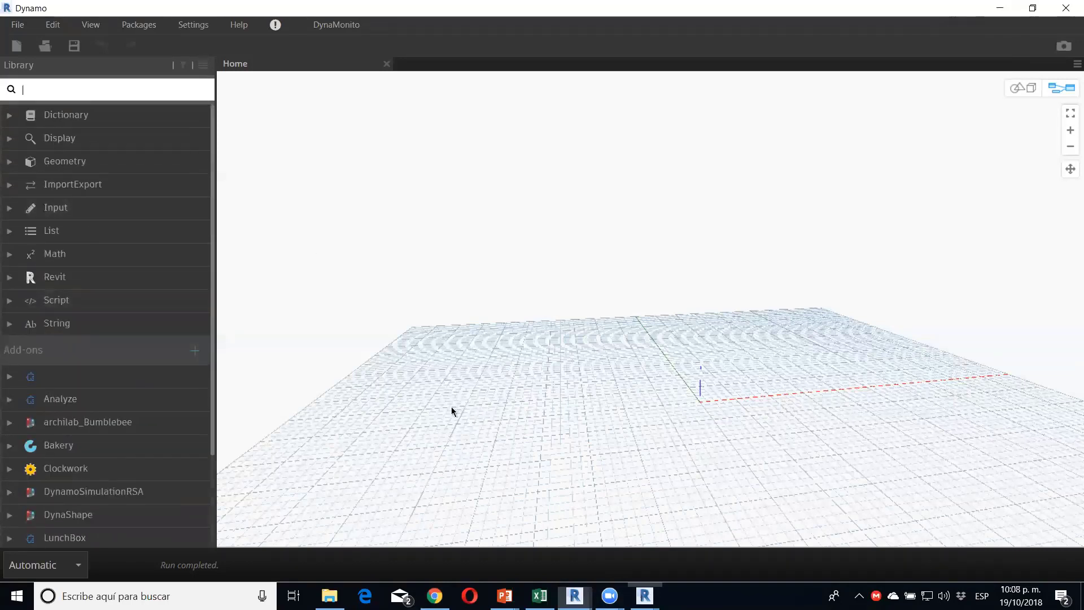
right_click(542, 264)
click(395, 334)
Step: Present the PowerPoint deck full-screen from the current slide and advance to the Listas slide
key(alt+Tab)
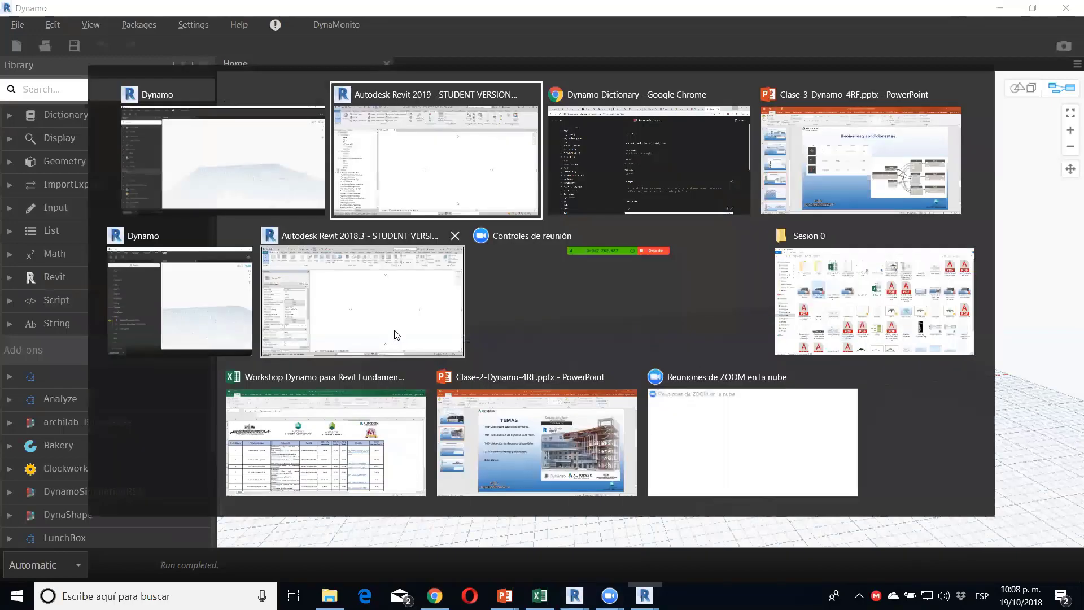
key(alt+Tab)
key(alt+Tab)
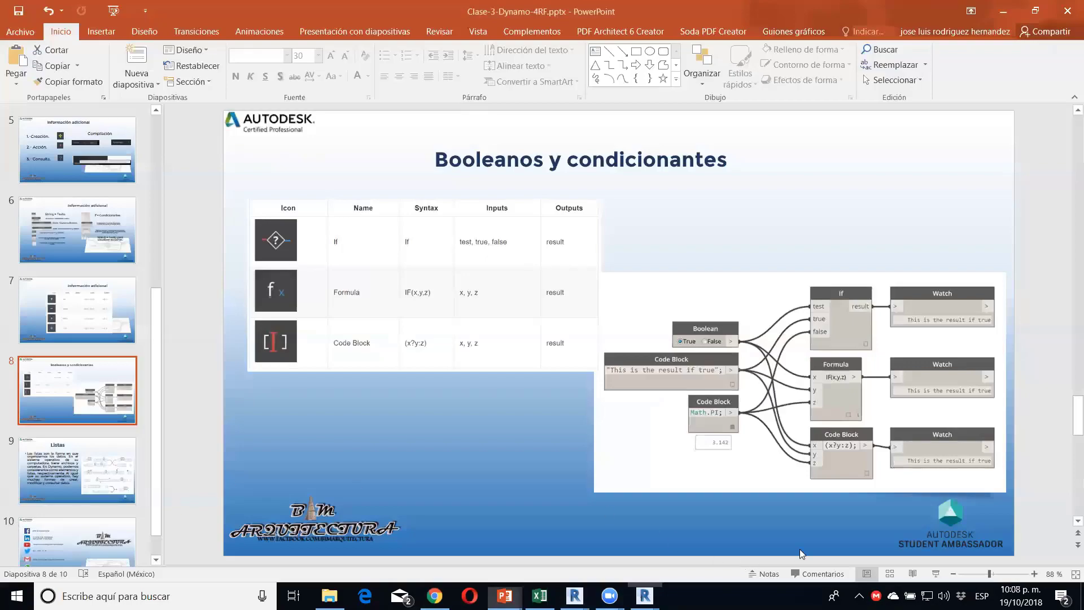
click(934, 574)
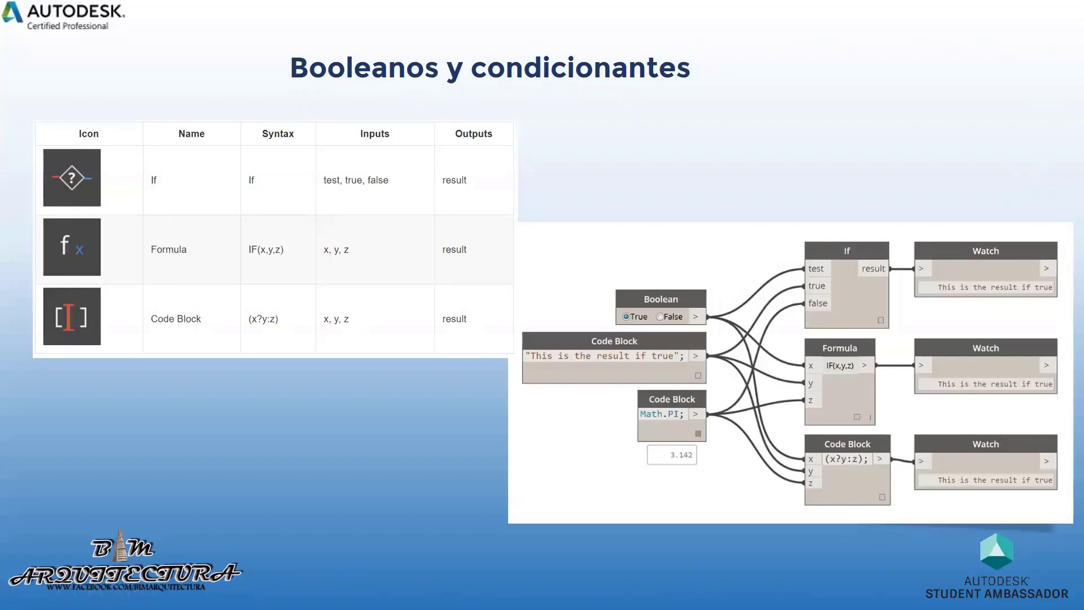
key(Right)
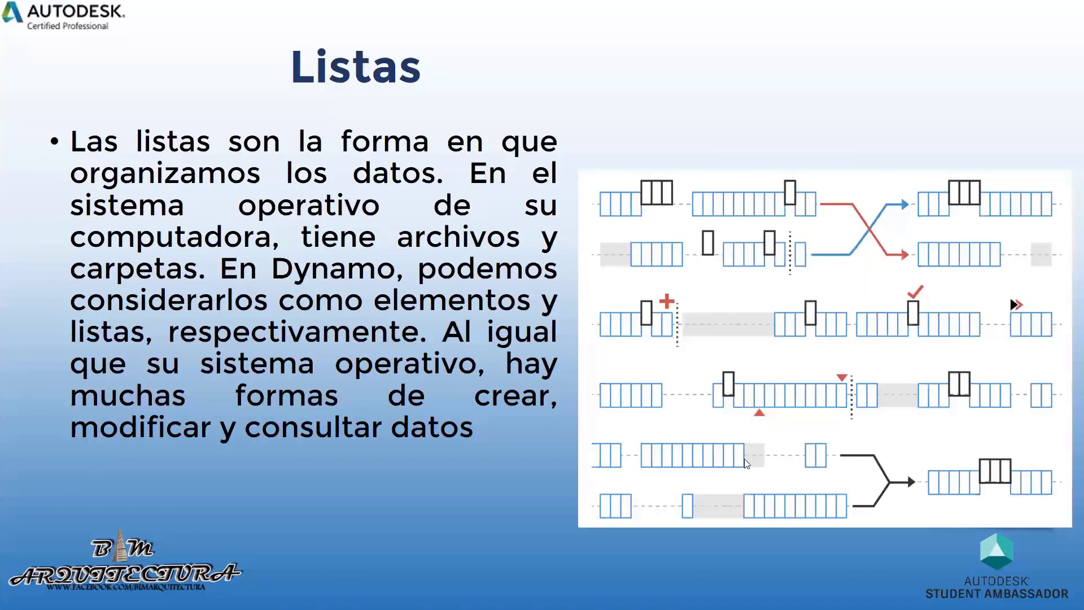
Step: Switch to Chrome and go through the Pynamo tab to the Primer's 'What's a List?' page
key(alt+Tab)
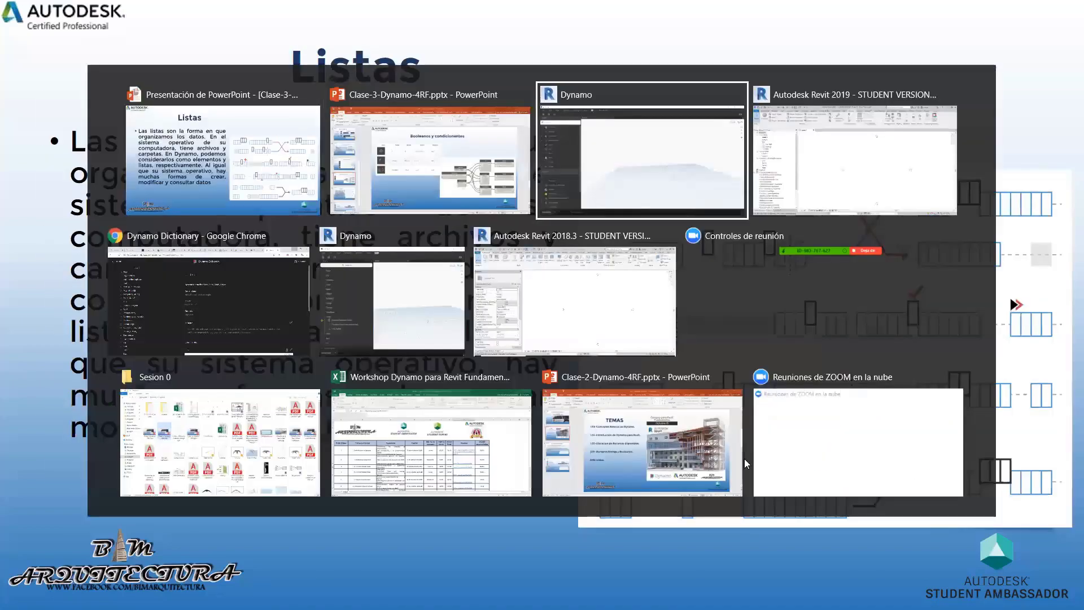
key(alt+Tab)
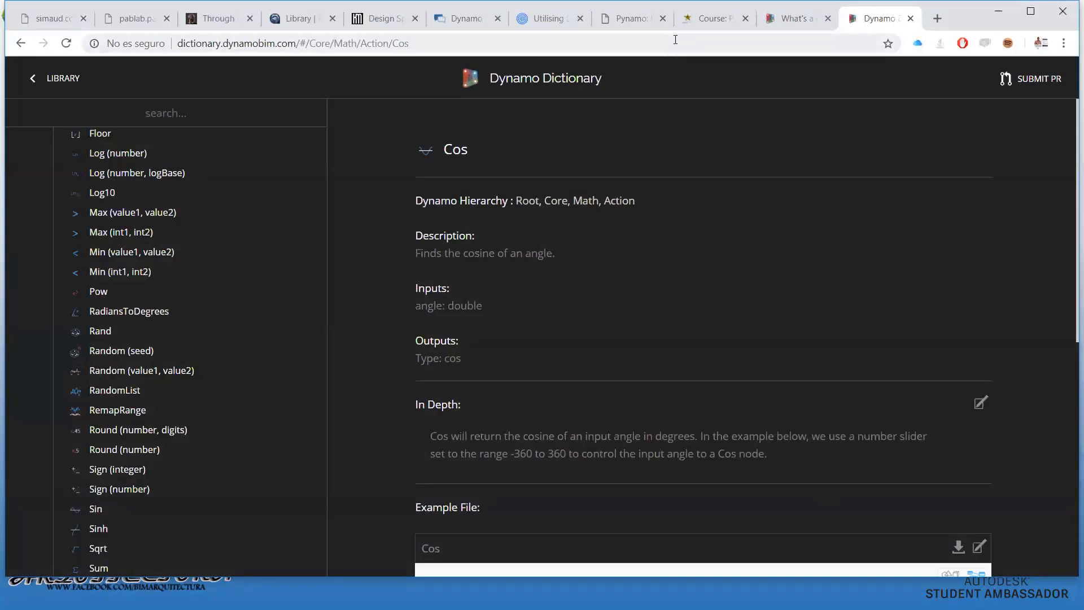
click(639, 23)
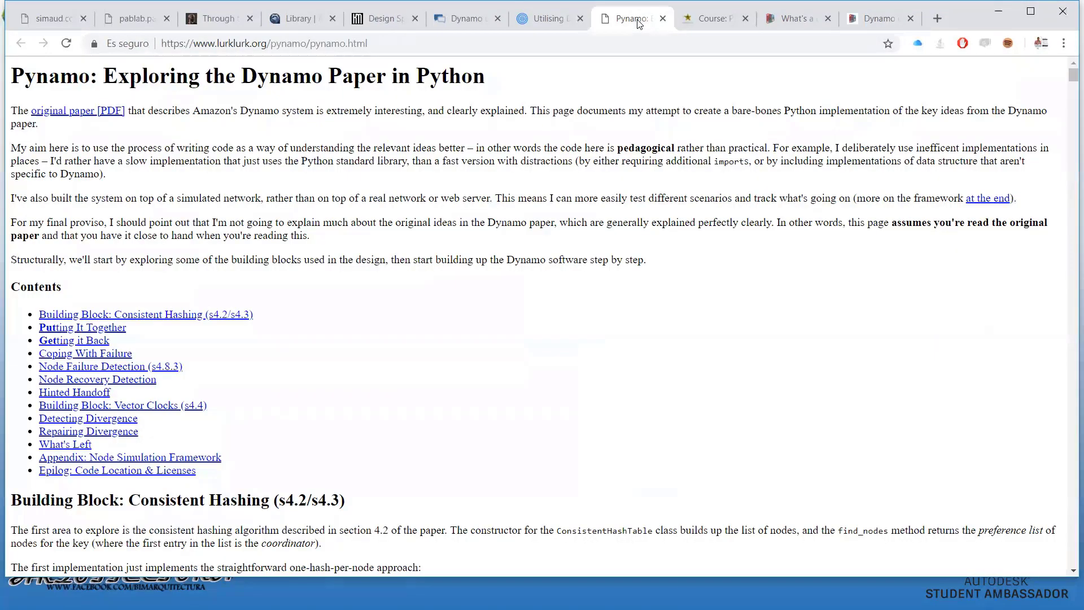
click(791, 19)
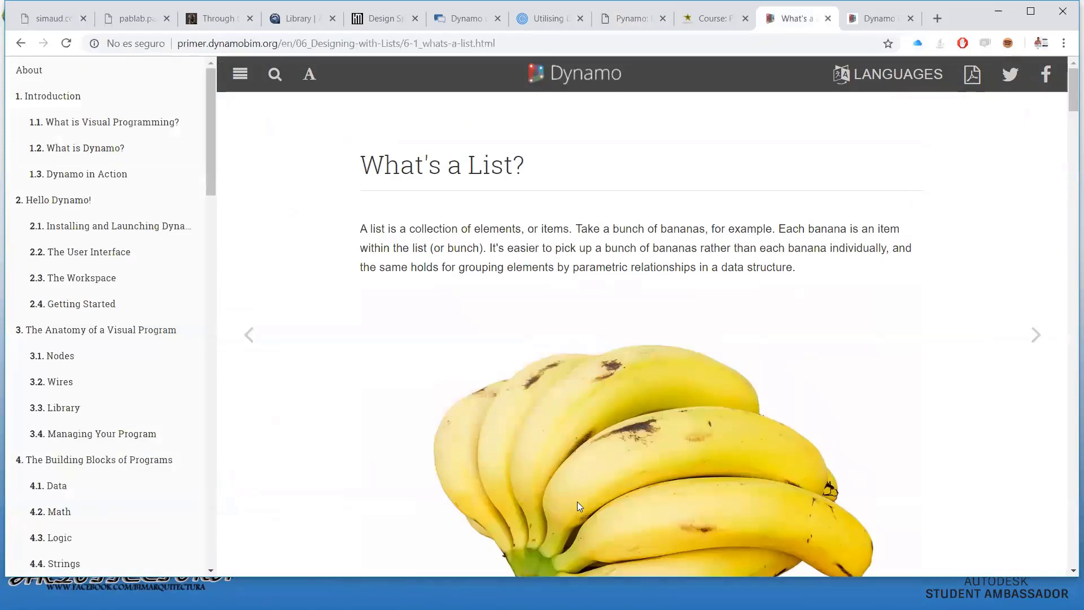
scroll(577, 502, down, 1)
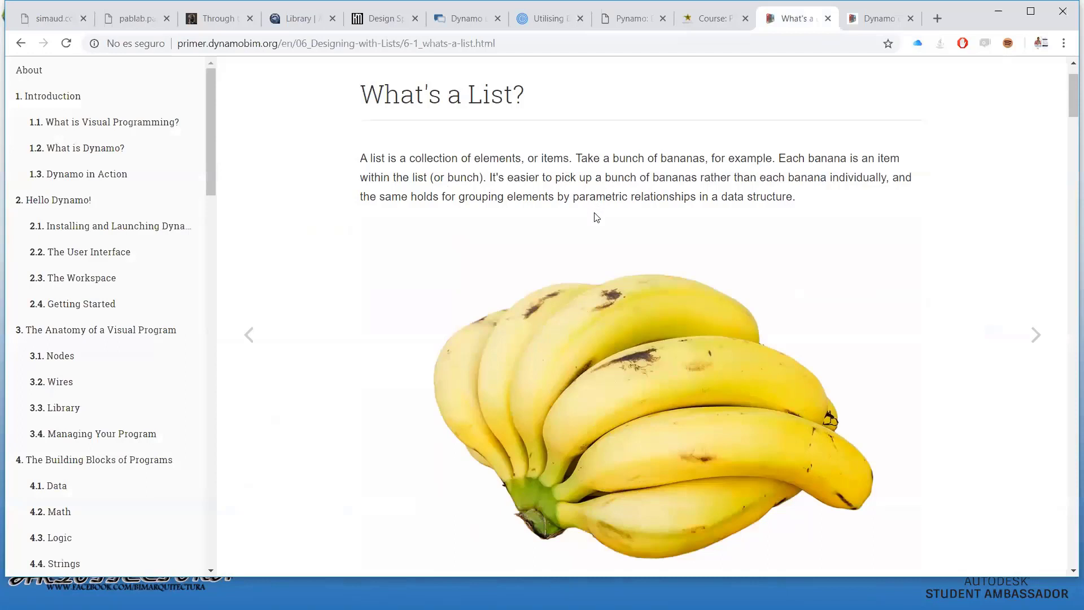
Step: Scroll past the banana photo to the Zero-Based Indices heading
scroll(595, 218, down, 1)
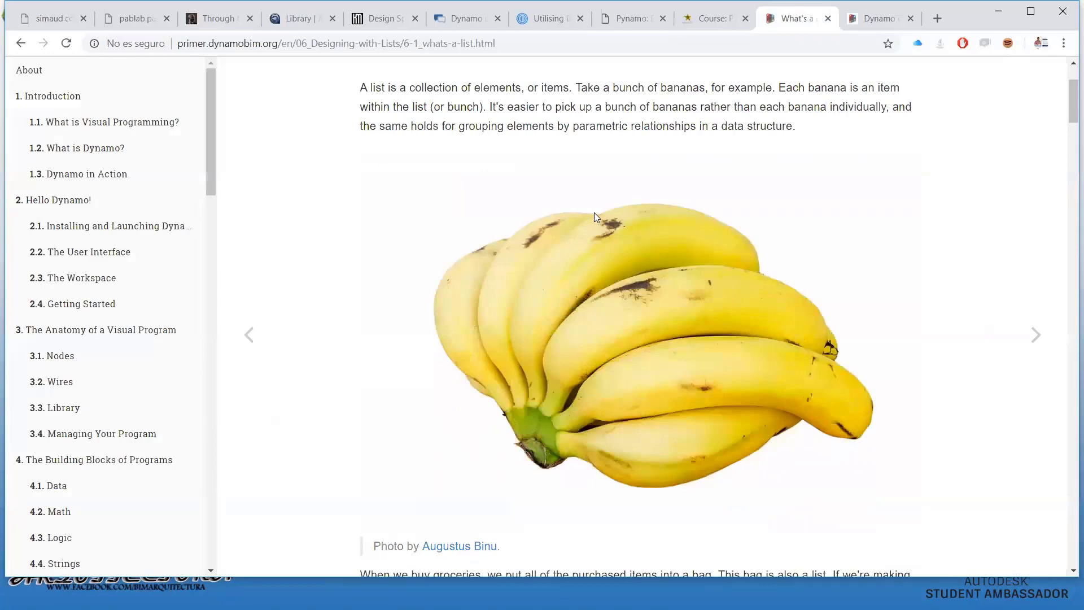
scroll(599, 229, down, 2)
scroll(586, 259, down, 3)
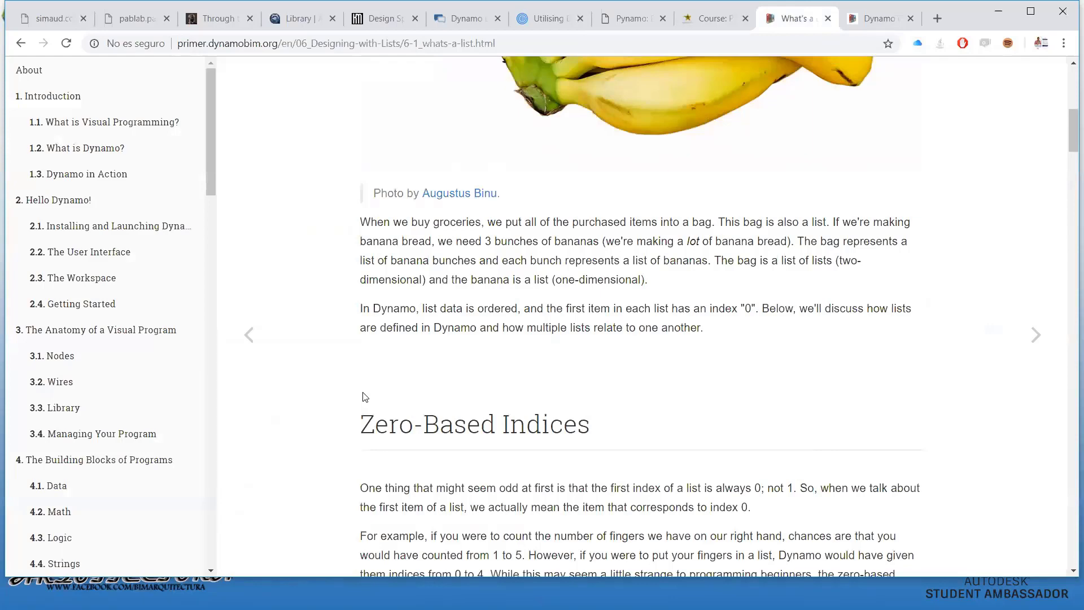
Step: Scroll the primer page through the index and Inputs and Outputs sections
scroll(364, 397, down, 3)
scroll(361, 393, down, 3)
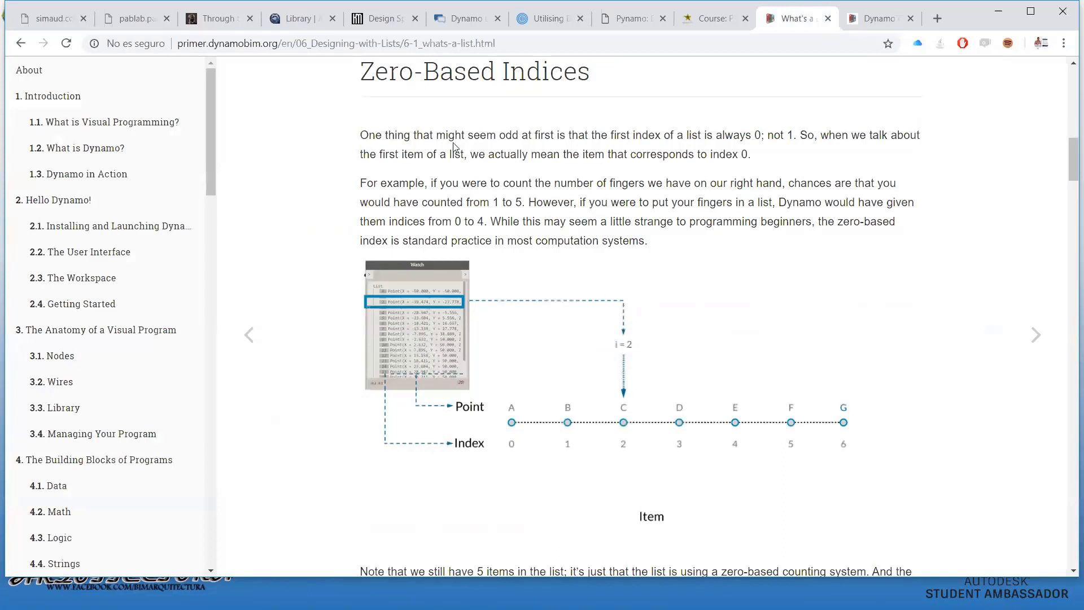
scroll(418, 335, down, 1)
scroll(418, 335, down, 1)
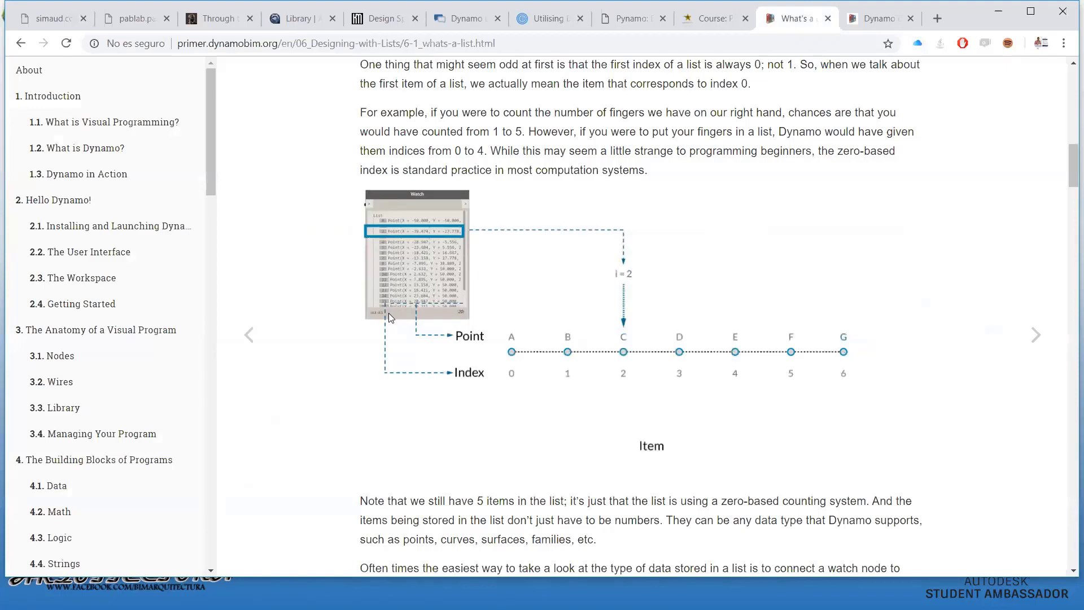
Step: Scroll on to the Lacing section, then return to the empty Dynamo workspace
scroll(388, 313, down, 2)
scroll(366, 350, down, 4)
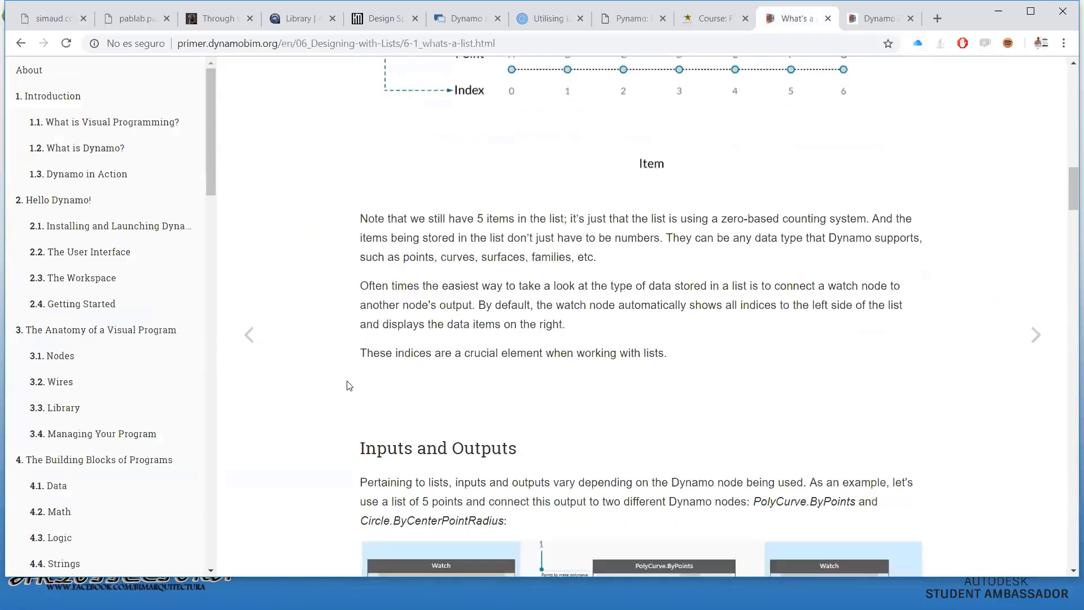
scroll(346, 386, down, 2)
scroll(347, 386, down, 3)
scroll(347, 386, down, 6)
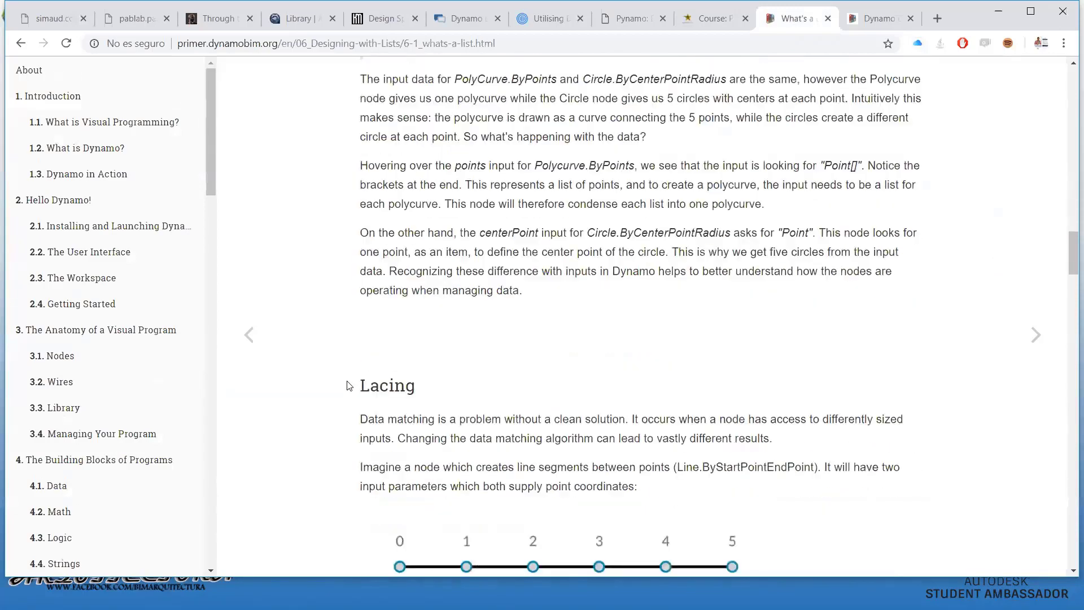
scroll(347, 386, down, 5)
scroll(346, 386, up, 6)
scroll(347, 385, up, 4)
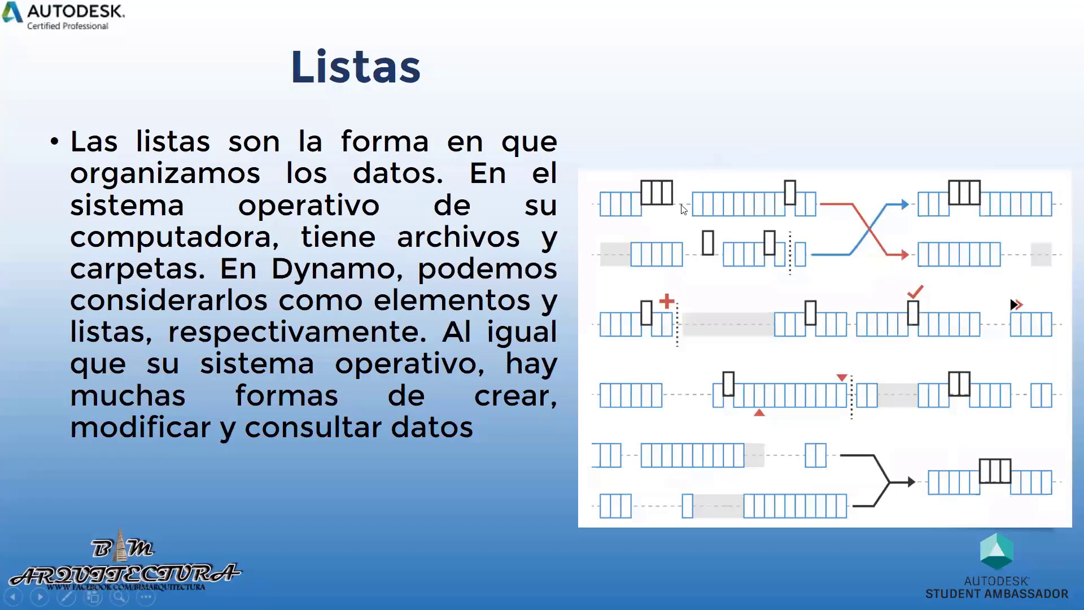
key(alt+Tab)
key(alt+Tab)
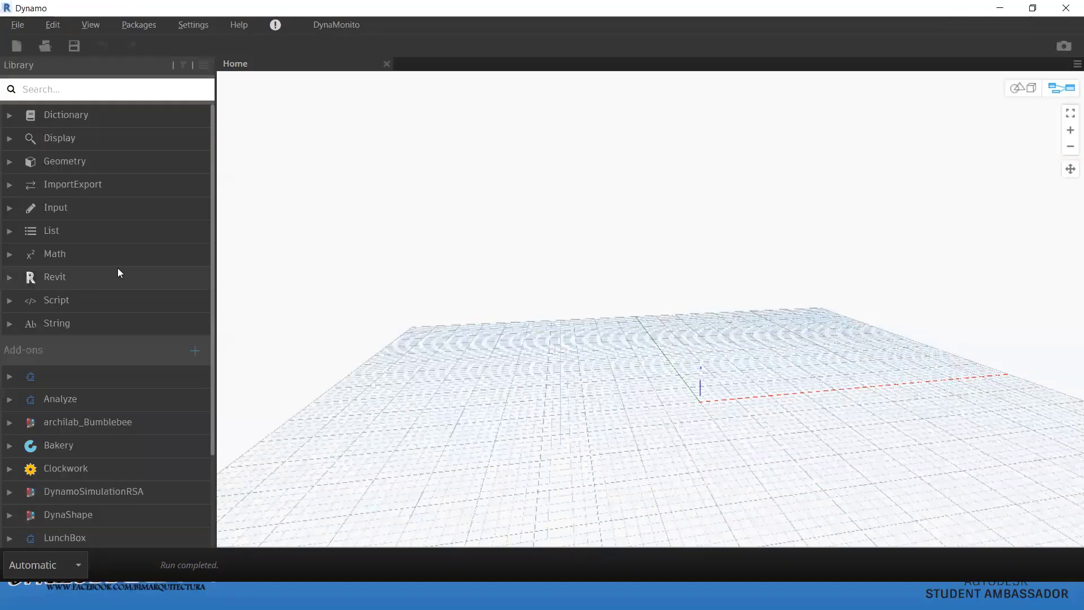
Step: Add a List Create node from the Library's List > Generate group and position it on the canvas
click(78, 228)
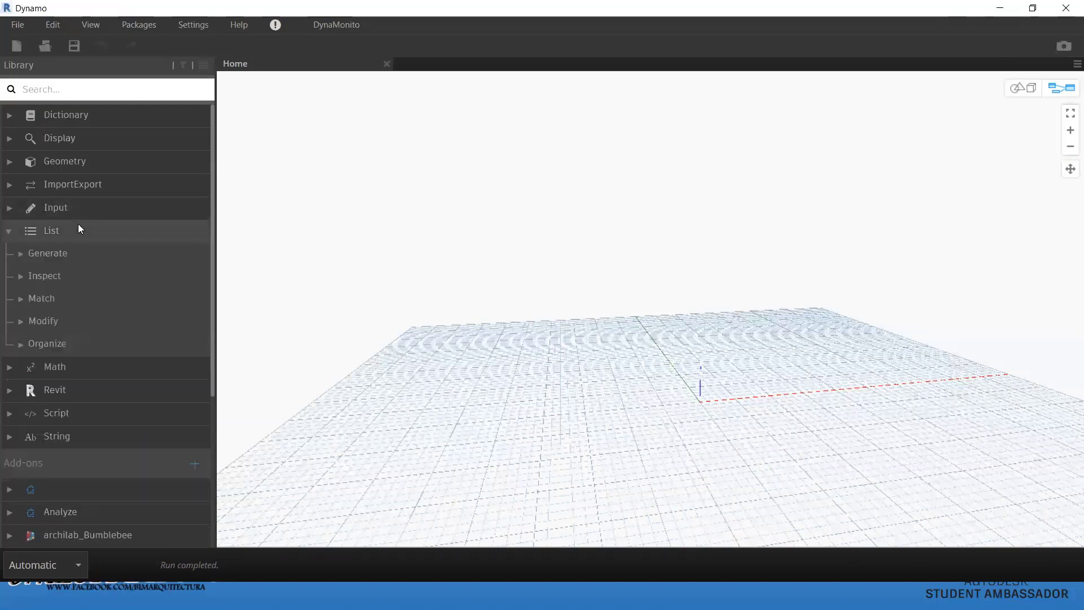
click(84, 259)
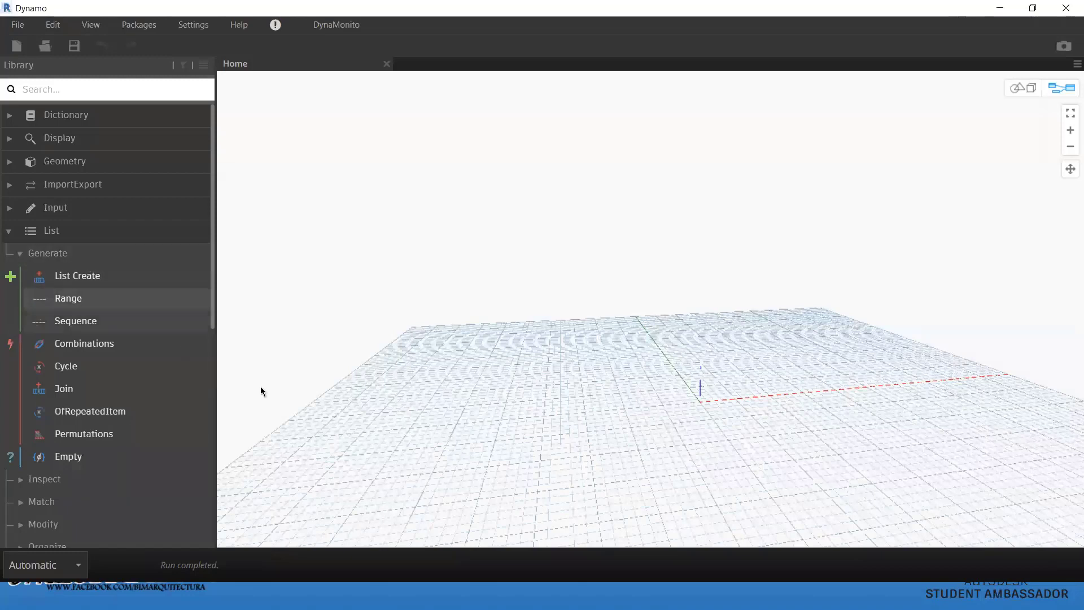
mouse_move(77, 276)
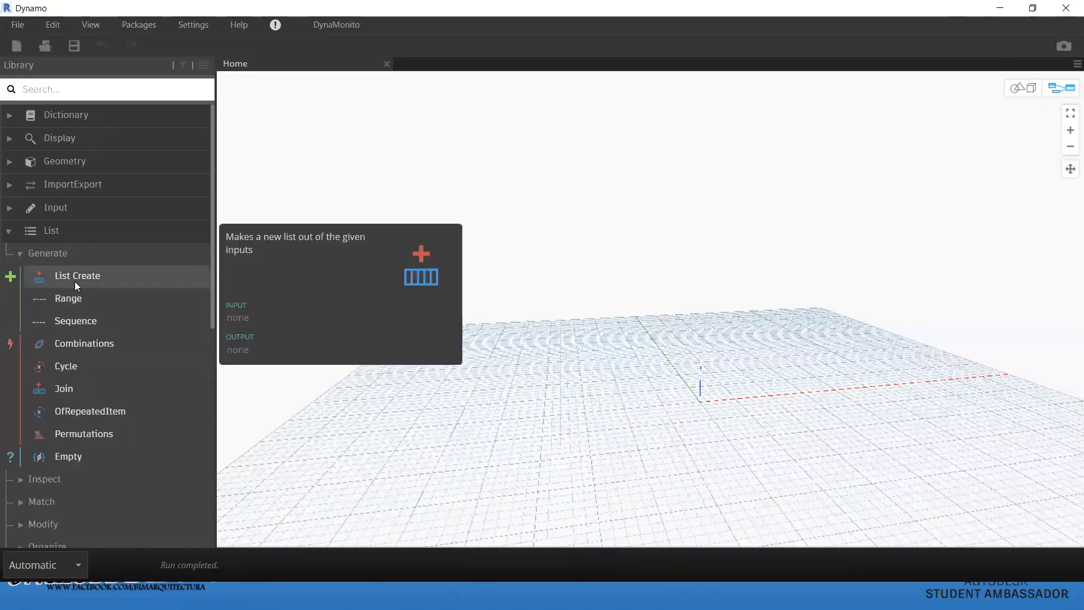
click(75, 276)
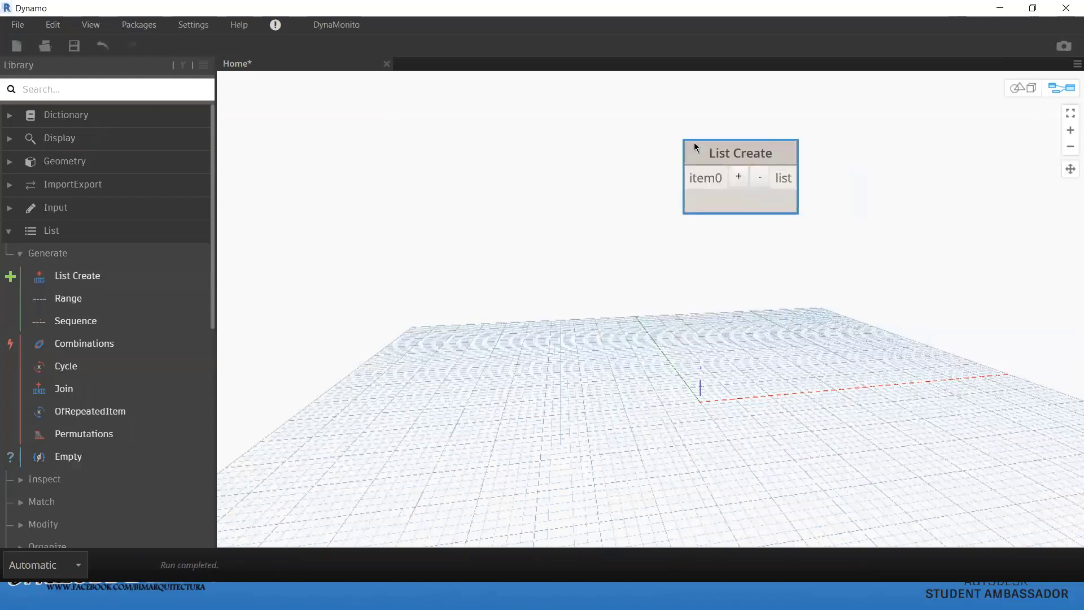
drag(694, 147, 666, 160)
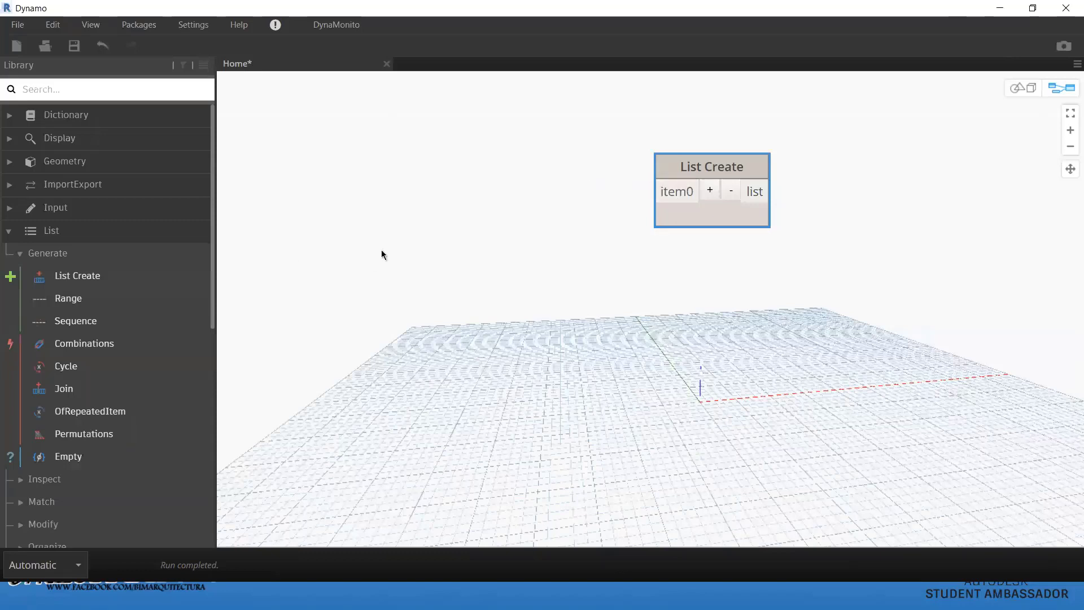
Step: Add a Number Slider via canvas node search and place it at the upper left
right_click(391, 326)
text(n)
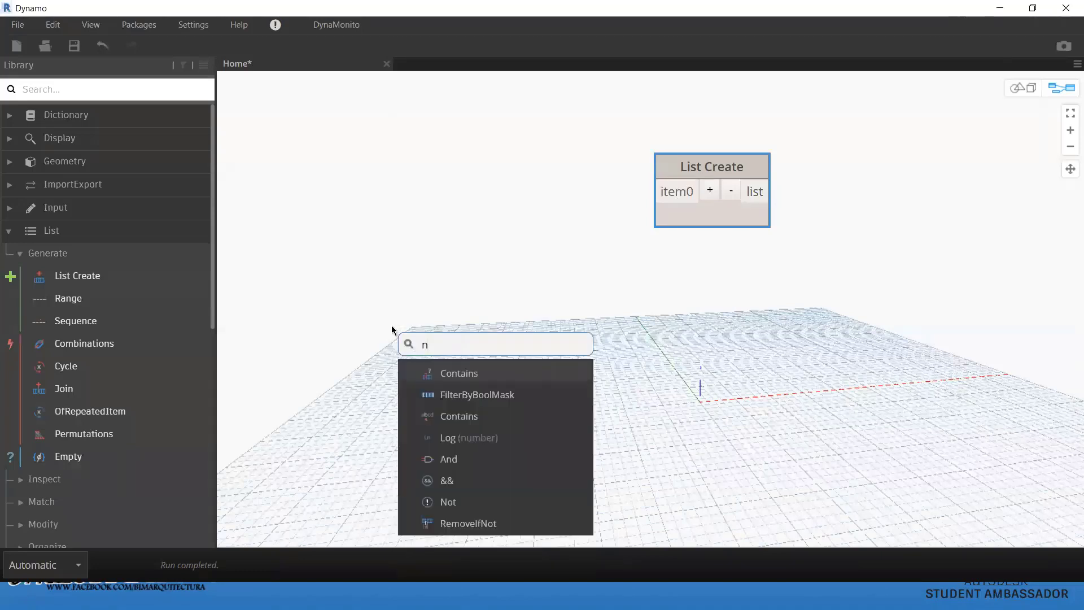
text(umber)
key(Down)
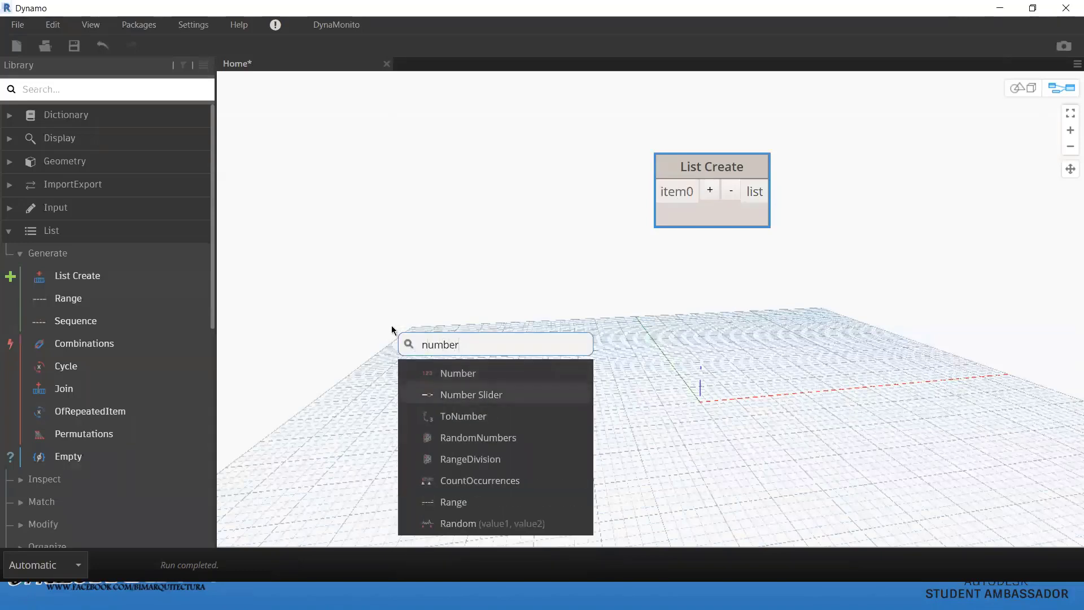
key(Return)
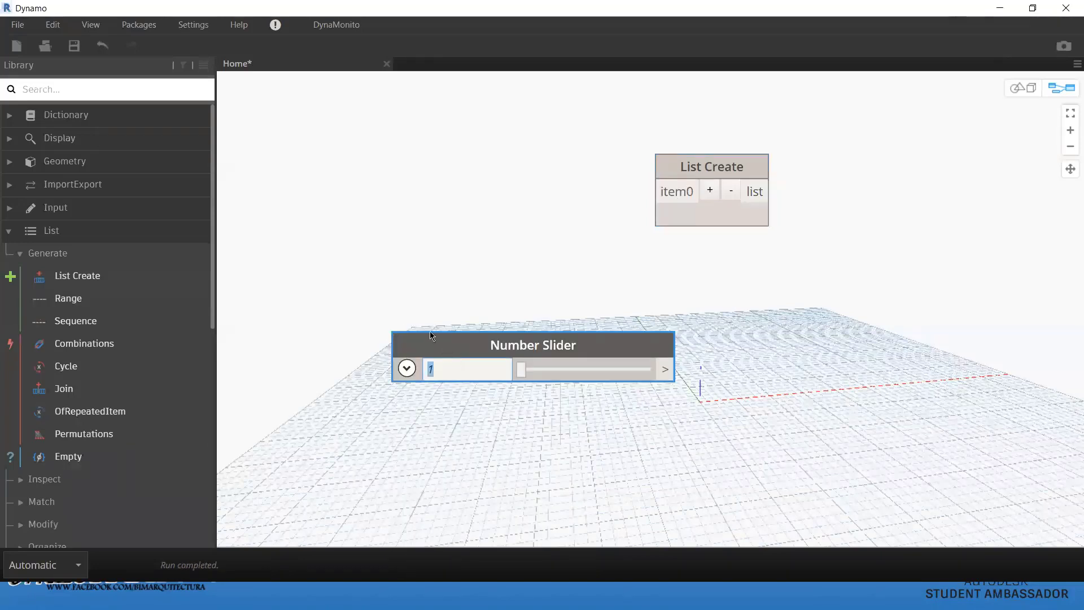
drag(433, 342, 326, 136)
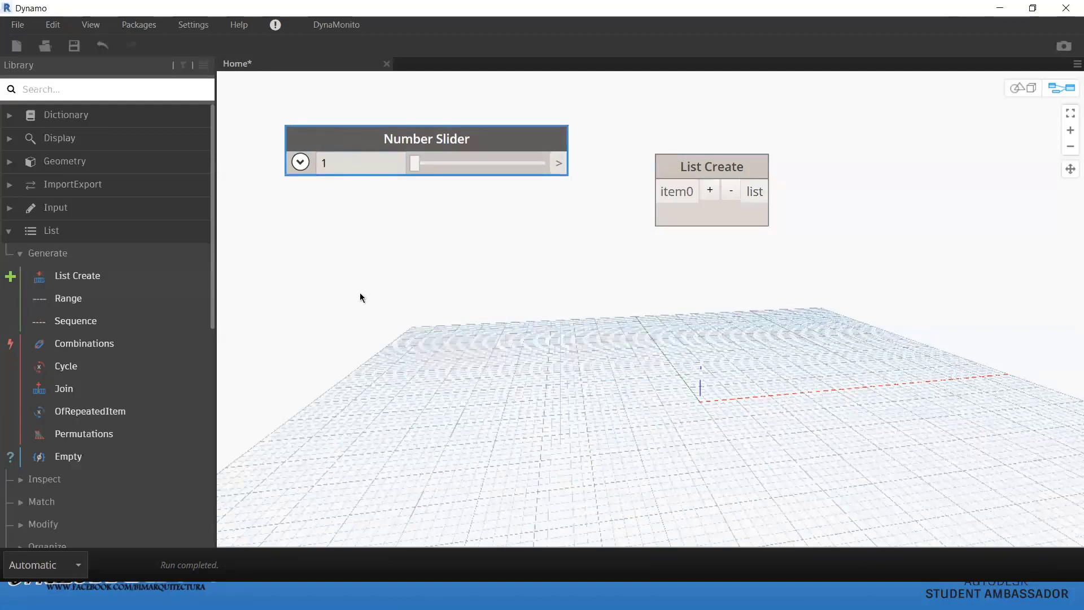
drag(363, 237, 323, 140)
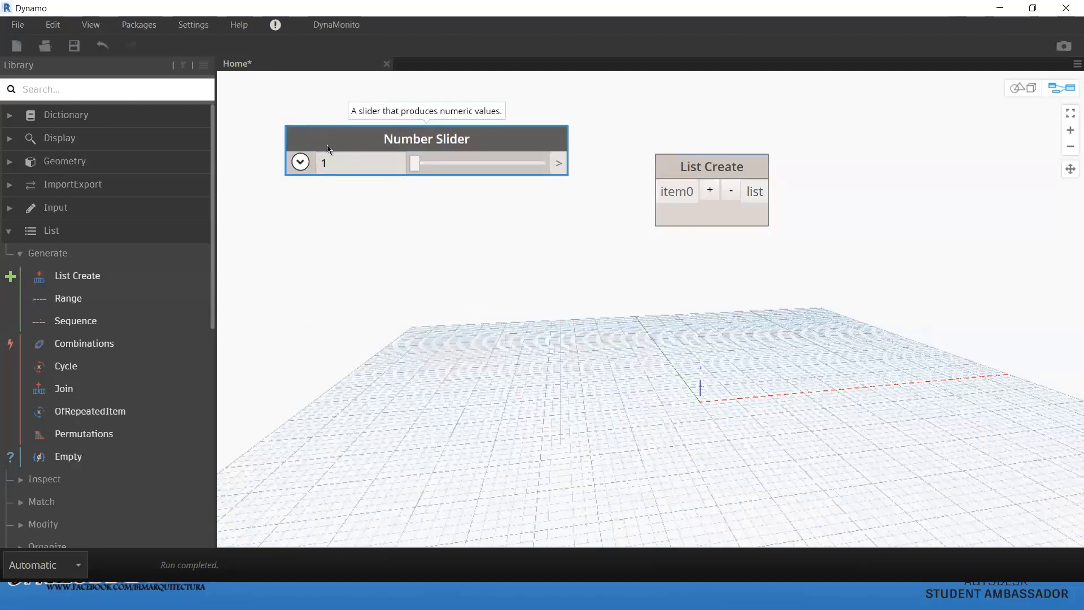
Step: Duplicate the slider below the first one and add a String node
key(ctrl+c)
key(ctrl+v)
mouse_move(513, 188)
mouse_down()
mouse_move(355, 238)
mouse_move(332, 232)
mouse_up()
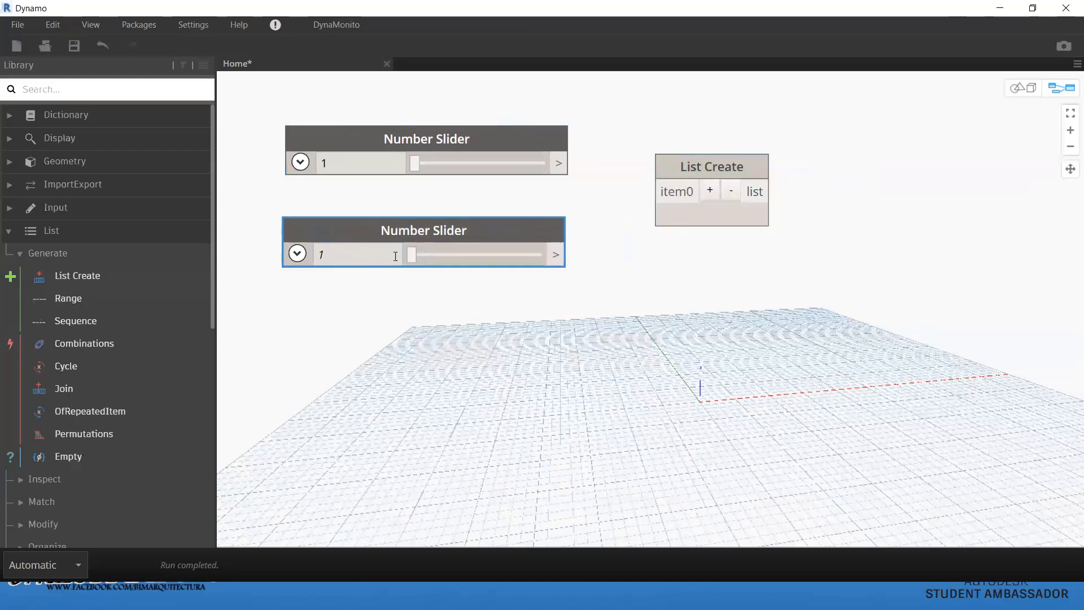
right_click(364, 331)
text(strin)
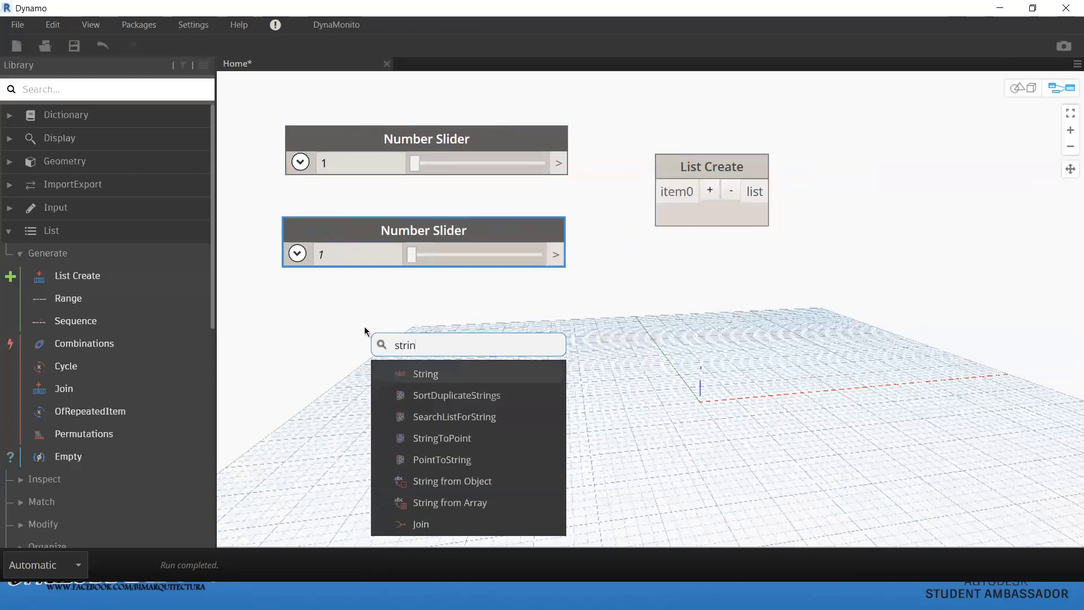
key(Return)
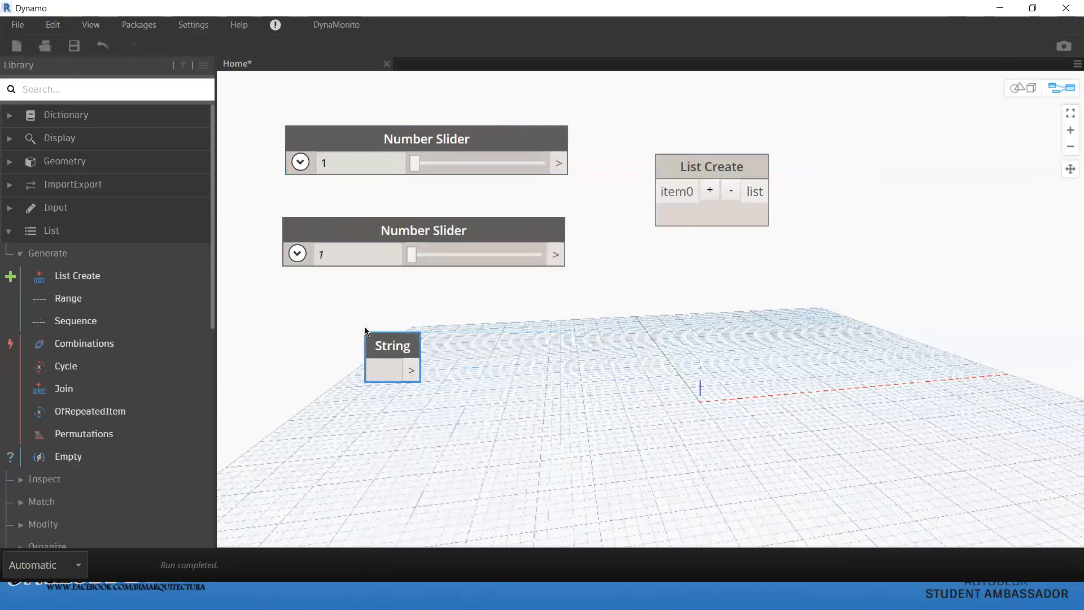
Step: Set the sliders to 12 and 2, make the string 'cdsa', and rearrange the nodes
double_click(342, 161)
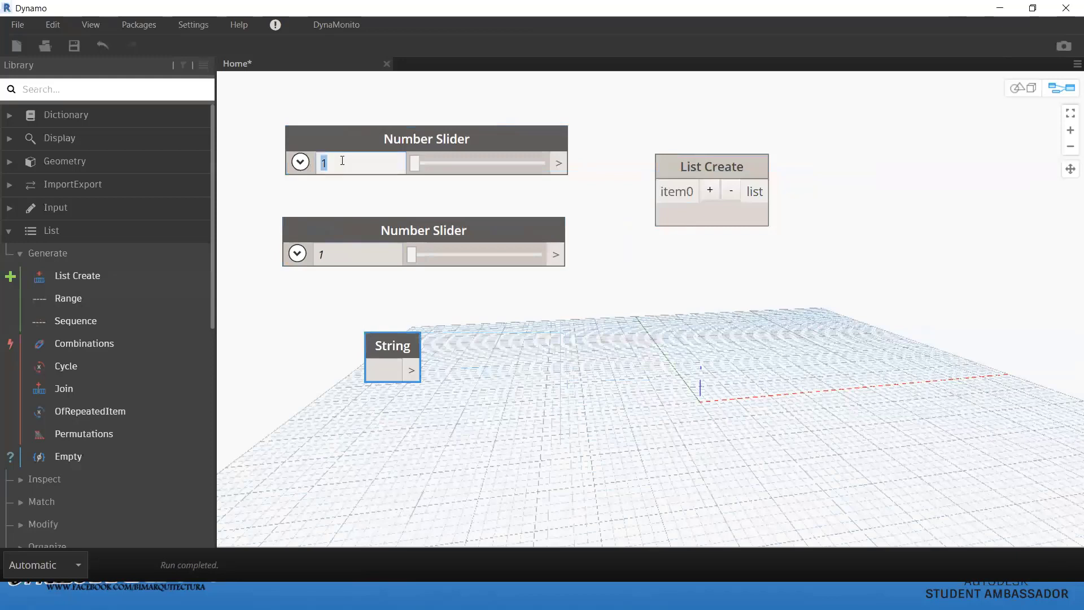
text(1)
text(2)
double_click(339, 259)
text(2)
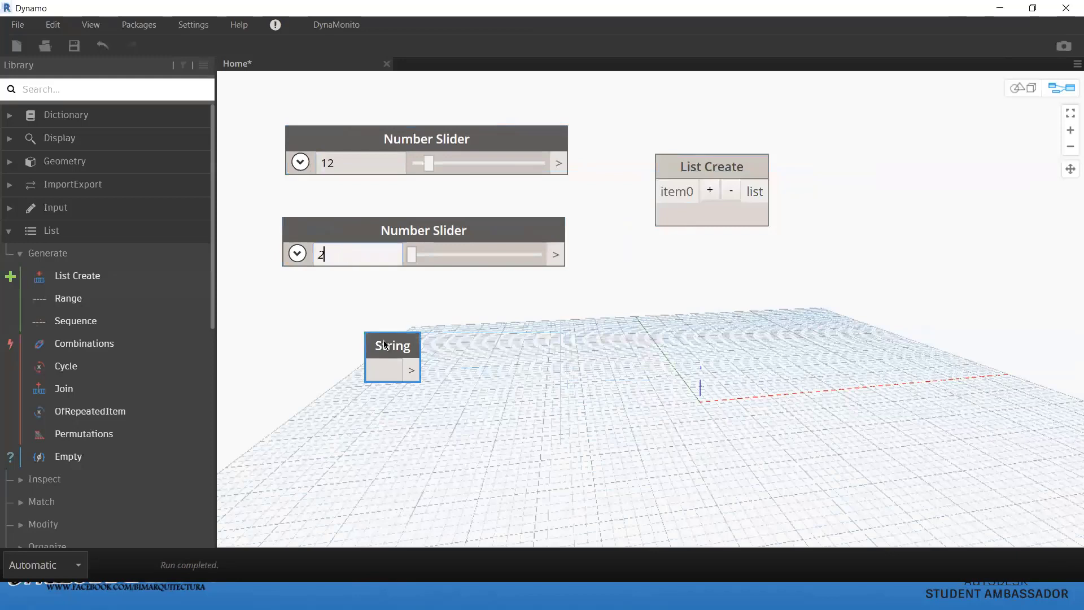
click(394, 362)
text(cdsa)
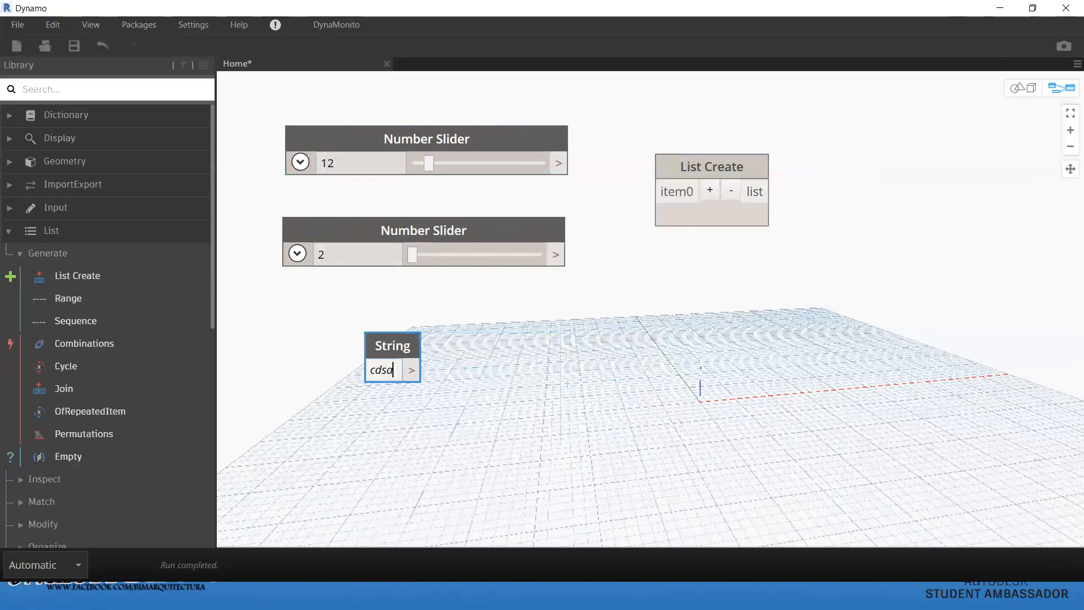
drag(401, 339, 460, 310)
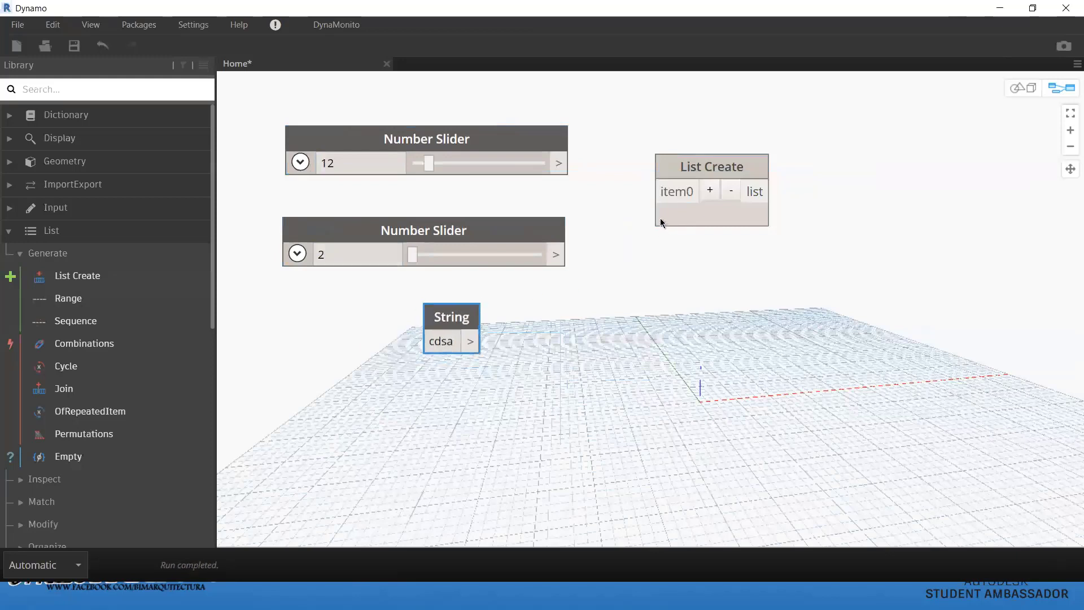
drag(693, 167, 891, 133)
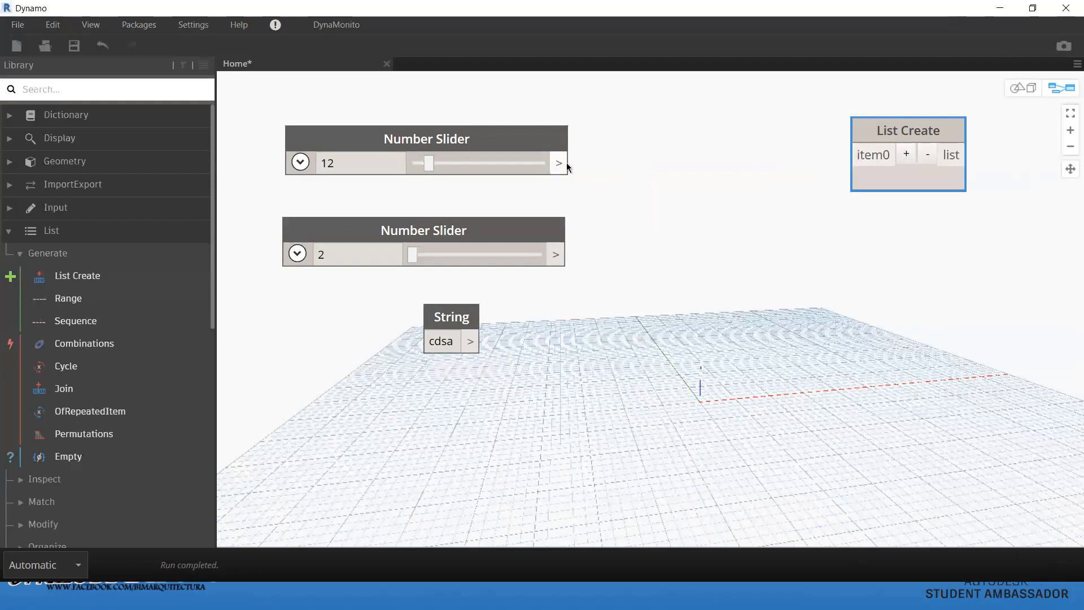
Step: Wire the 12 slider into List Create item0 and connect a new Watch node to its output
mouse_move(567, 164)
mouse_down()
mouse_move(854, 155)
mouse_move(769, 145)
mouse_up()
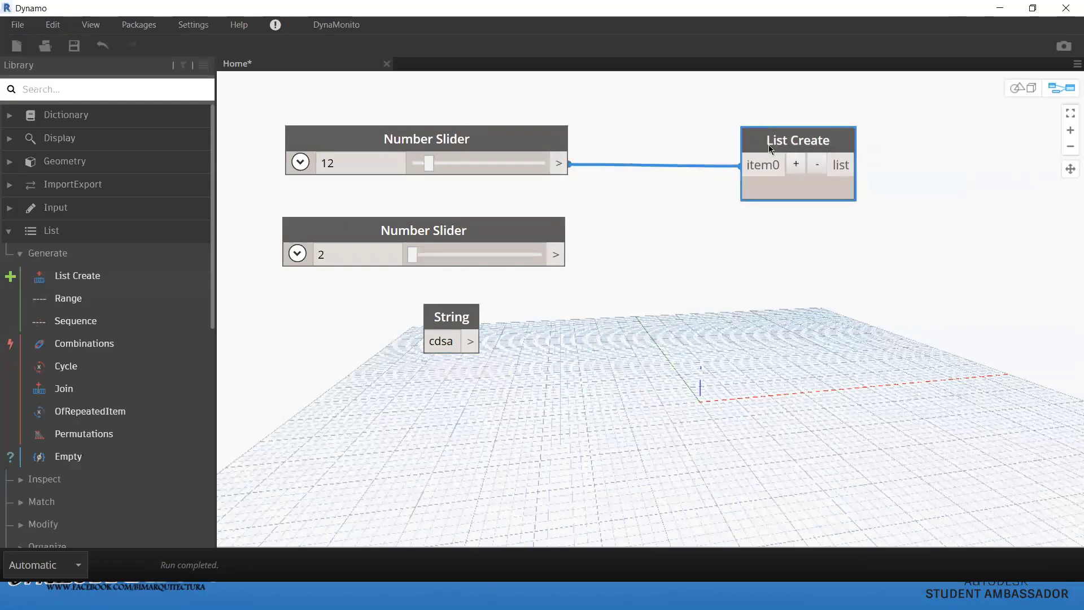
right_click(933, 187)
text(watc)
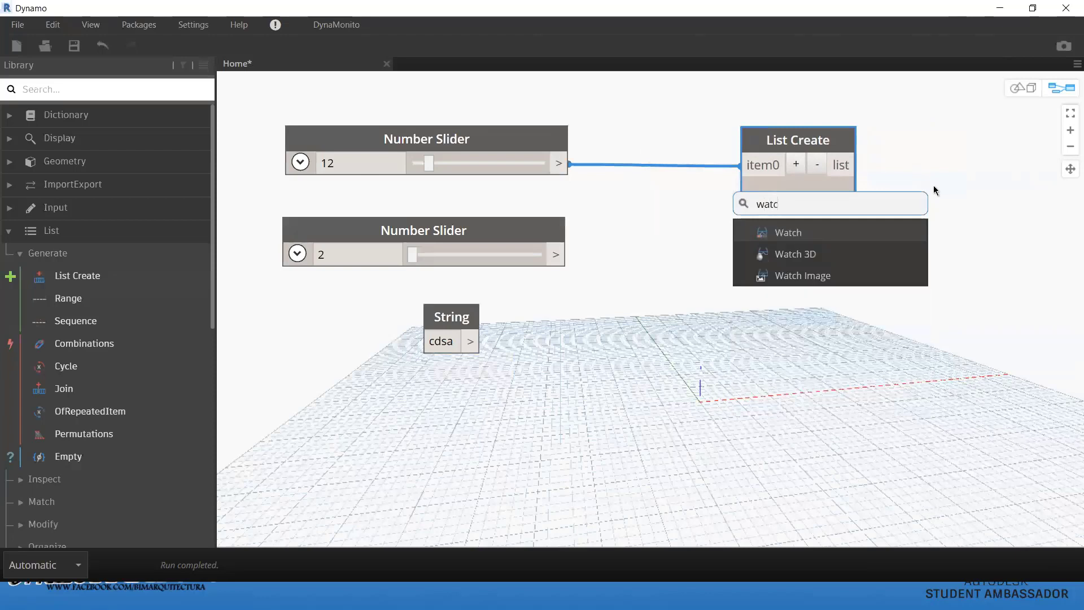
text(h)
click(879, 239)
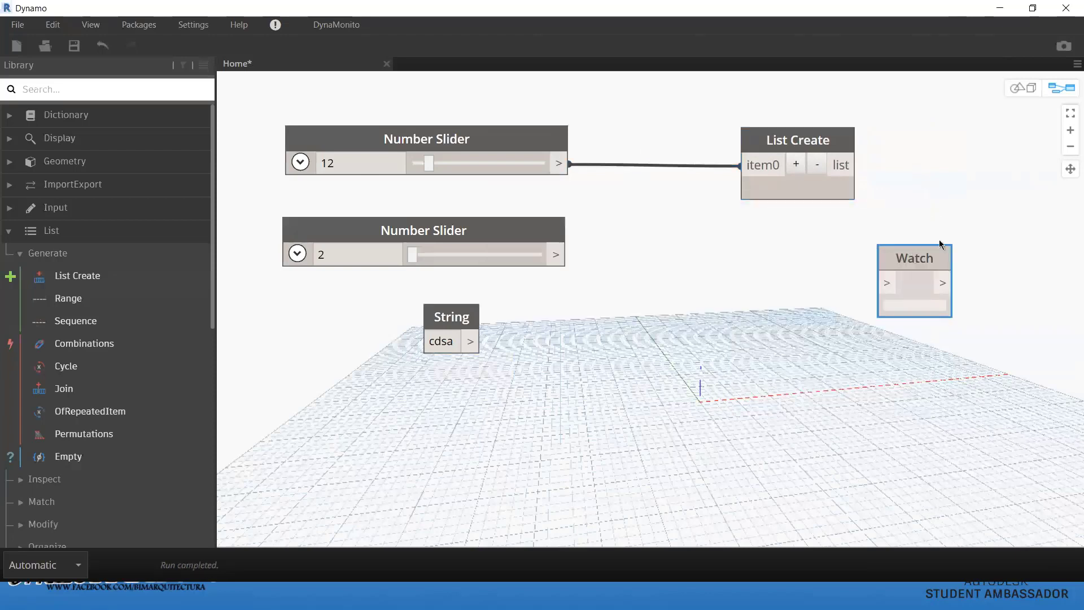
drag(939, 246, 1023, 195)
mouse_move(856, 166)
mouse_down()
mouse_move(962, 230)
mouse_move(942, 162)
mouse_up()
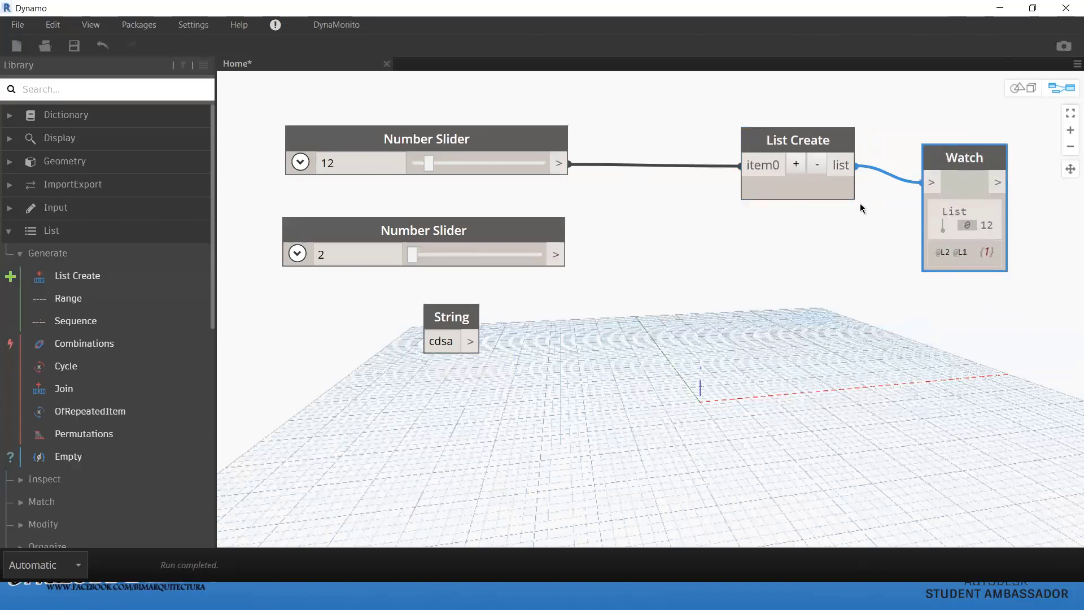
Step: Add item1 and item2 inputs and wire in the 2 slider and 'cdsa' string
click(796, 165)
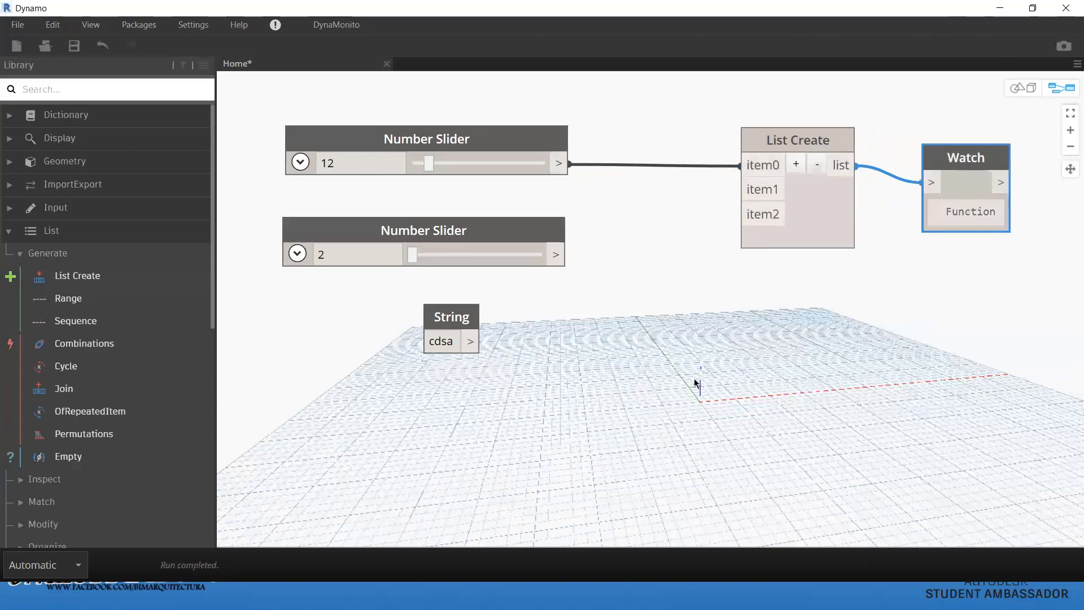
drag(555, 254, 751, 198)
click(750, 197)
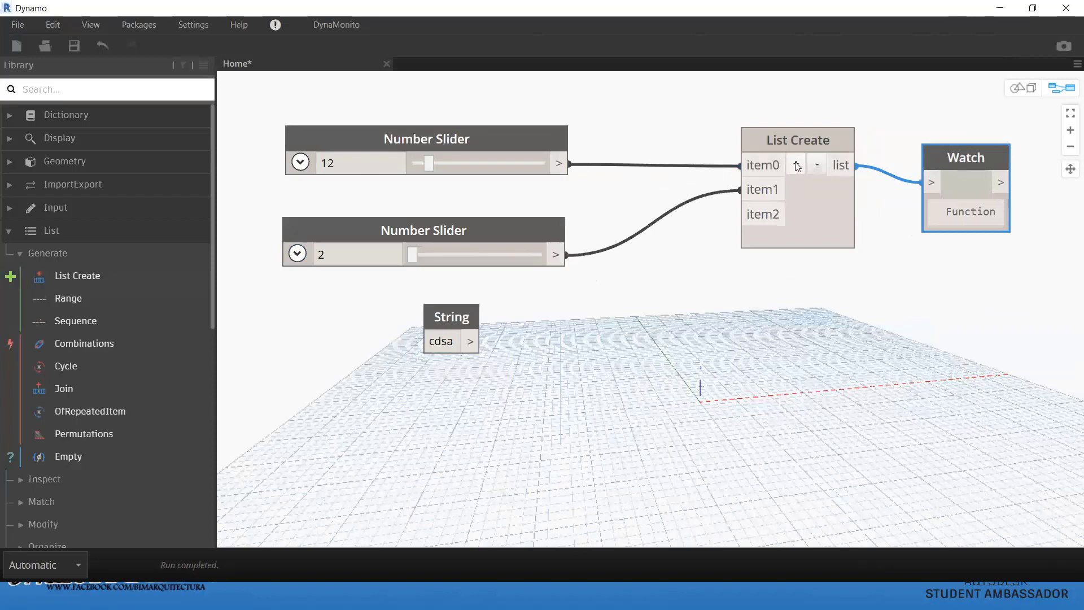
click(467, 346)
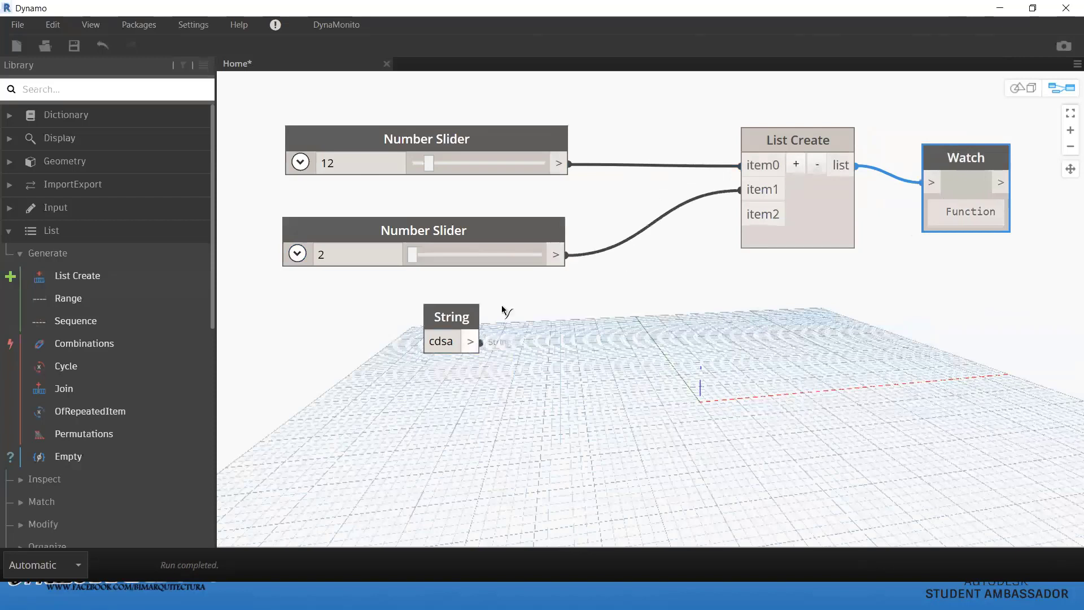
click(748, 214)
middle_drag(830, 283, 602, 281)
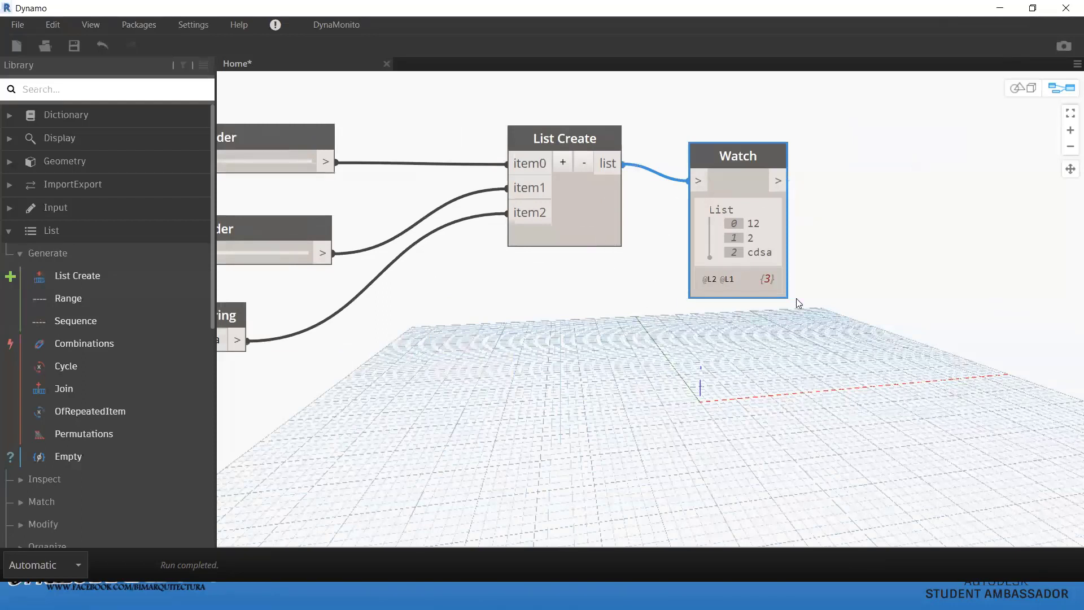
middle_drag(798, 303, 799, 296)
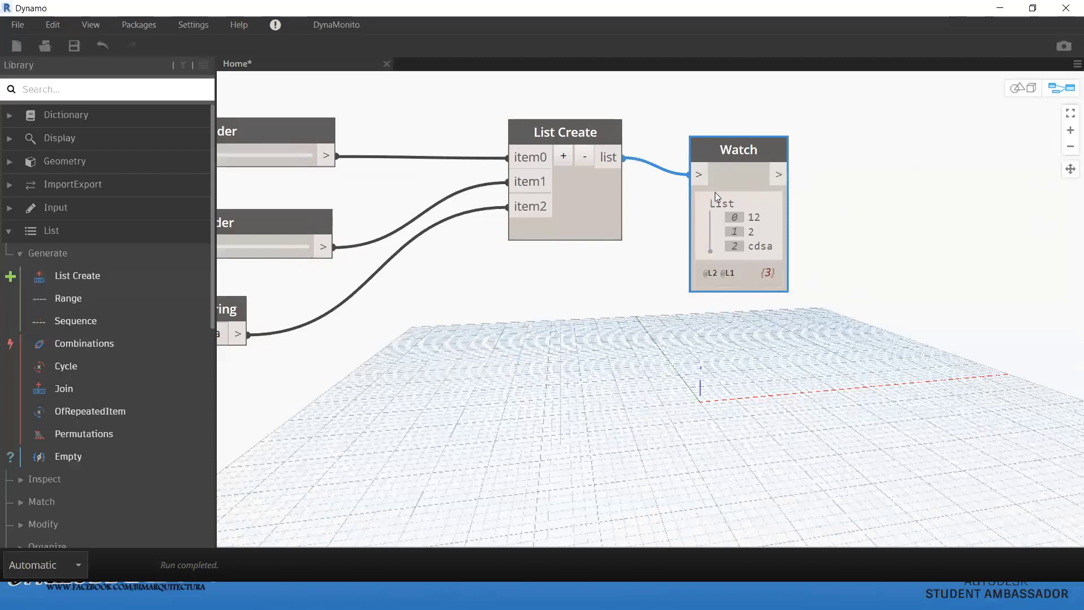
Step: Duplicate List Create together with its input wires and arrange both lists apart
middle_drag(554, 323, 732, 315)
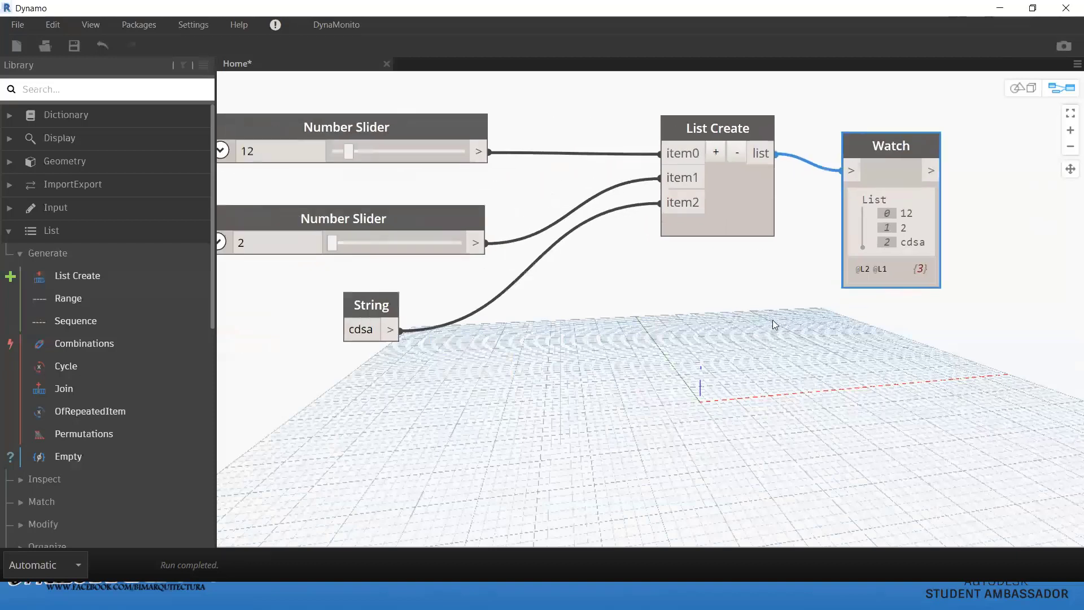
drag(778, 384, 681, 222)
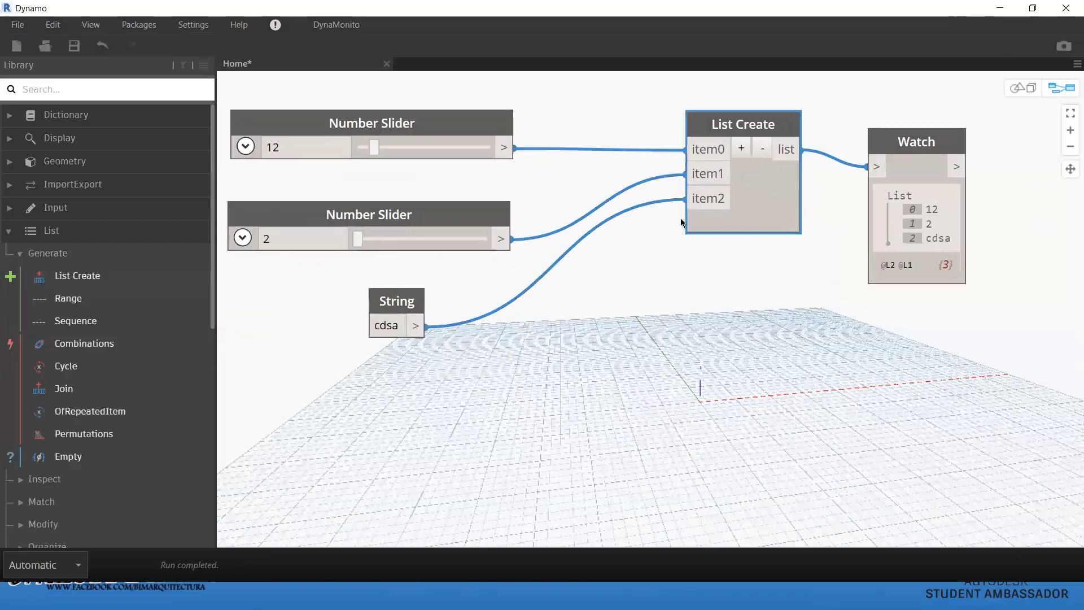
key(ctrl+c)
key(ctrl+v)
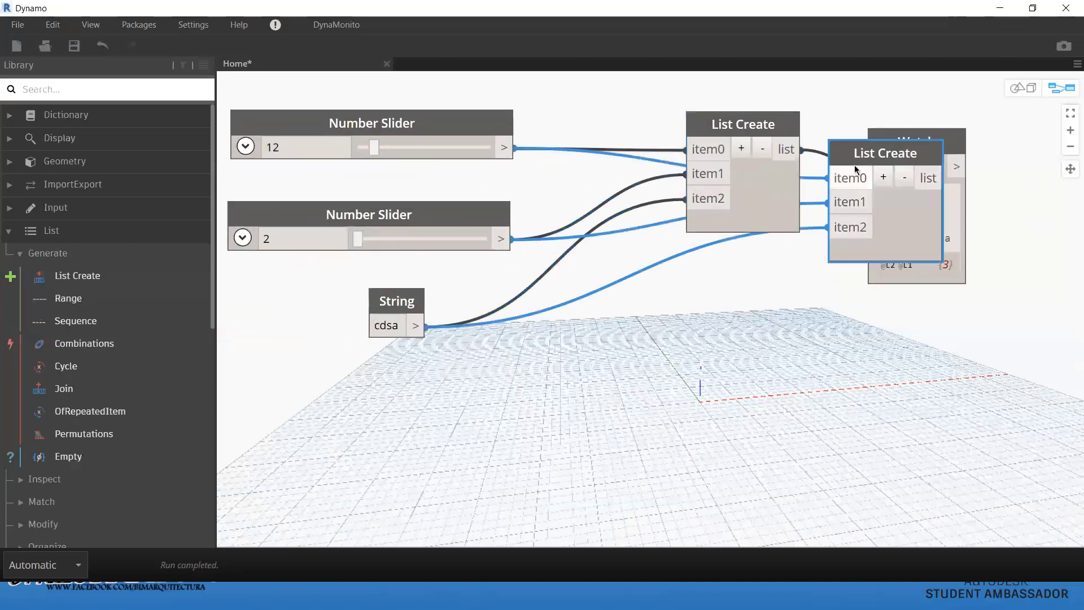
drag(854, 165, 598, 351)
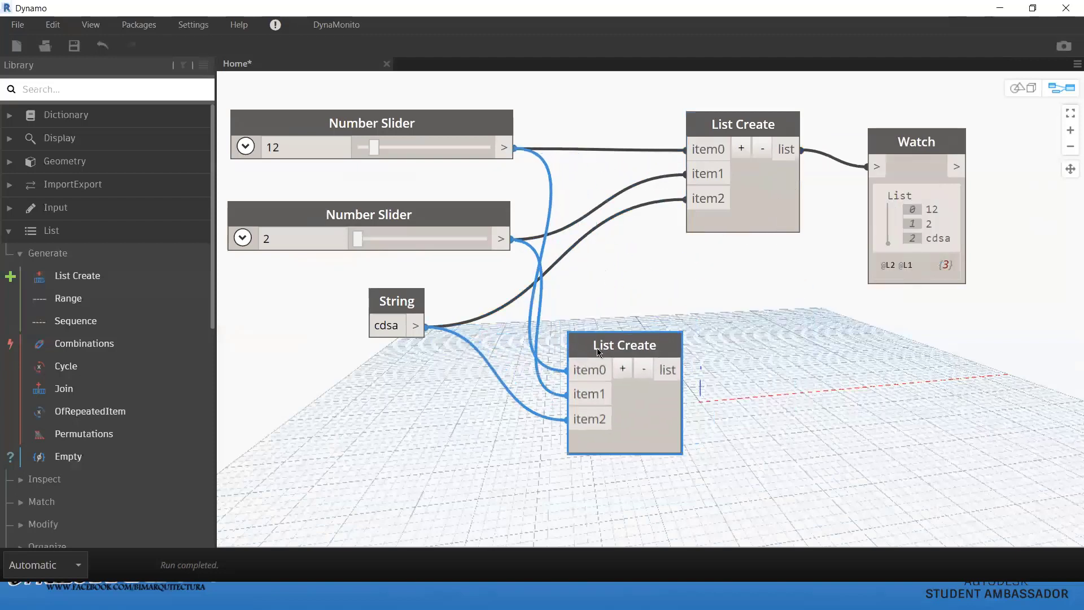
mouse_move(923, 341)
mouse_down()
mouse_move(749, 188)
mouse_move(873, 186)
mouse_up()
middle_drag(836, 286, 794, 269)
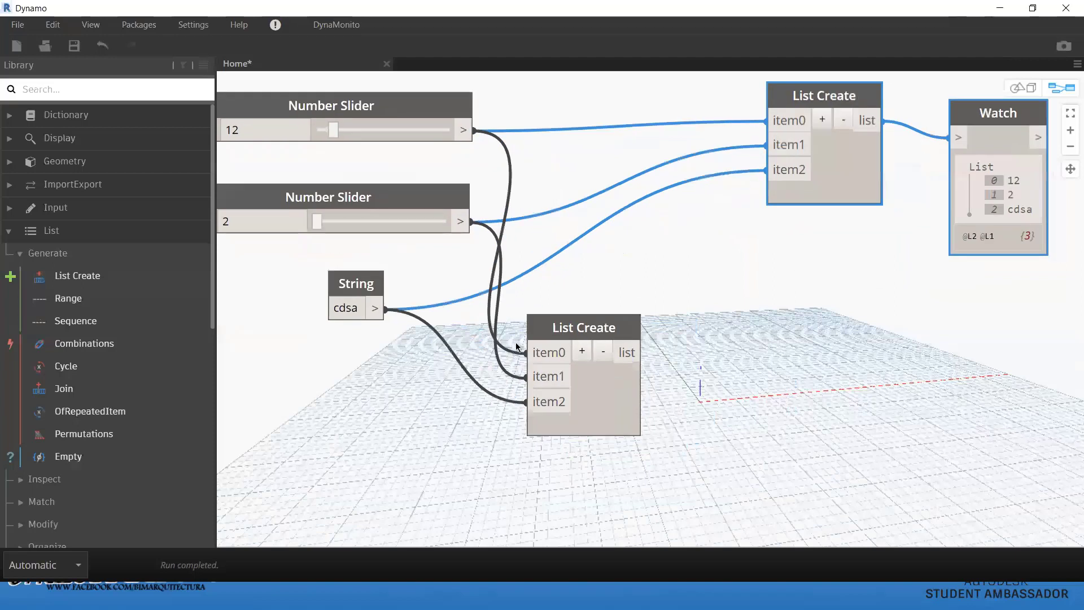
drag(570, 322, 579, 284)
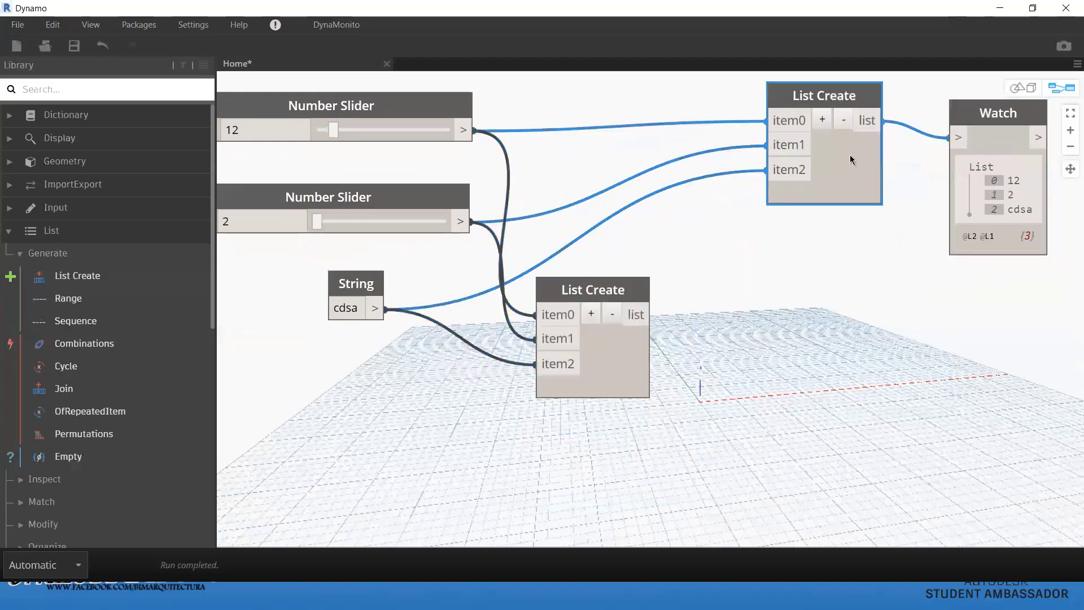
Step: Add item3 to the original List Create, wire the copy's list into it, and inspect the nested Watch
click(822, 120)
drag(802, 101, 799, 96)
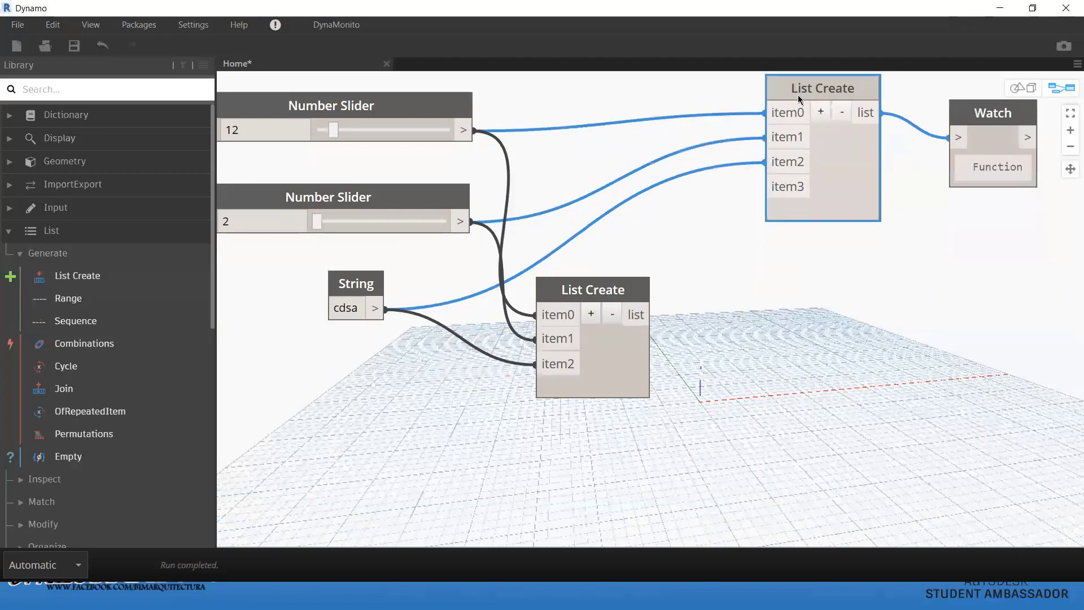
drag(639, 314, 766, 189)
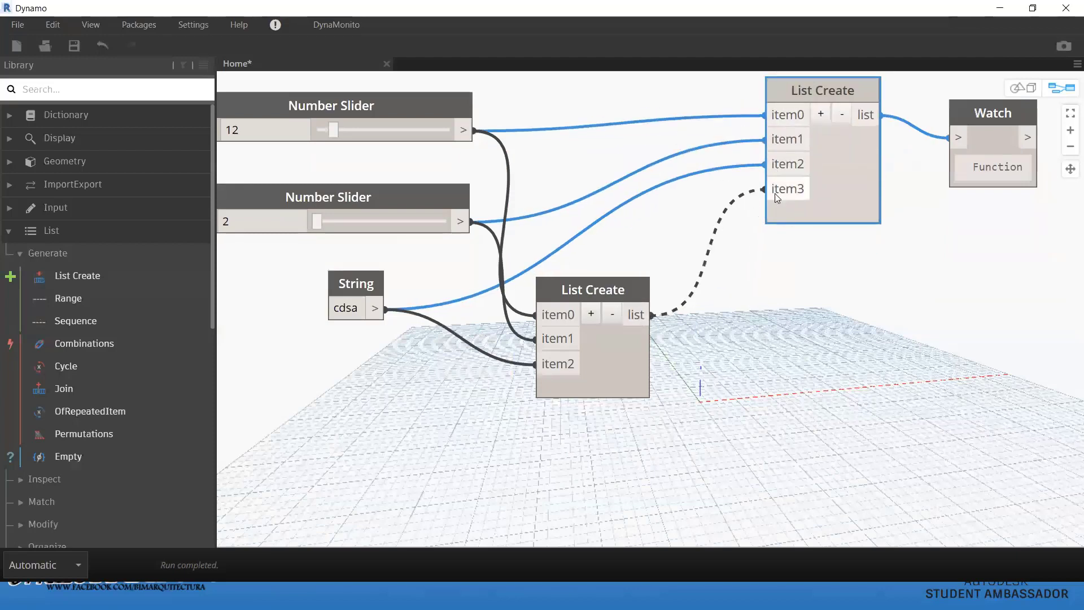
middle_drag(884, 234, 651, 241)
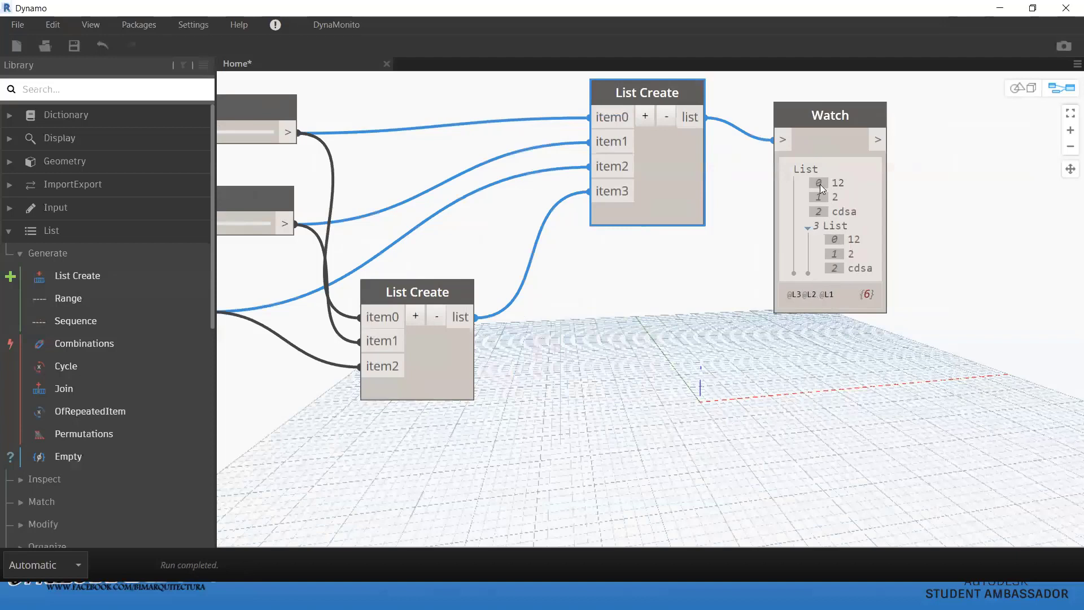
middle_drag(255, 190, 389, 196)
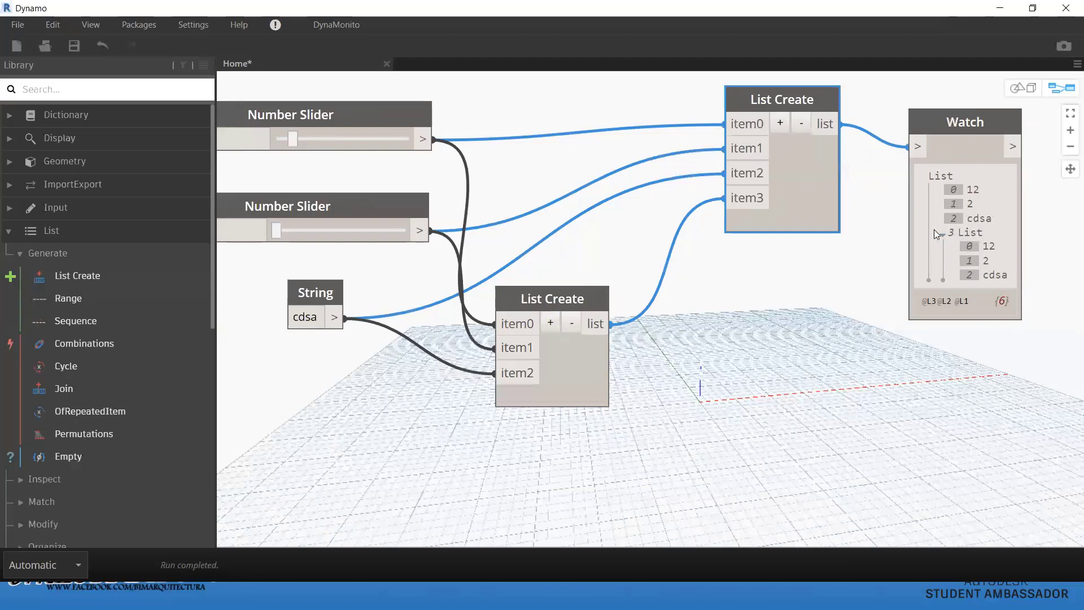
click(943, 232)
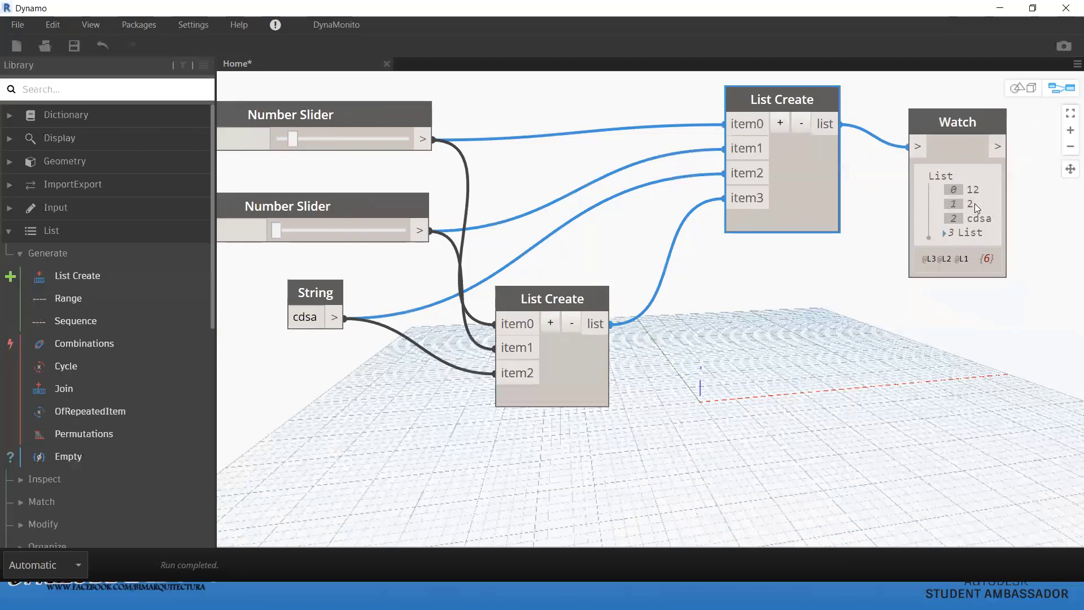
click(944, 232)
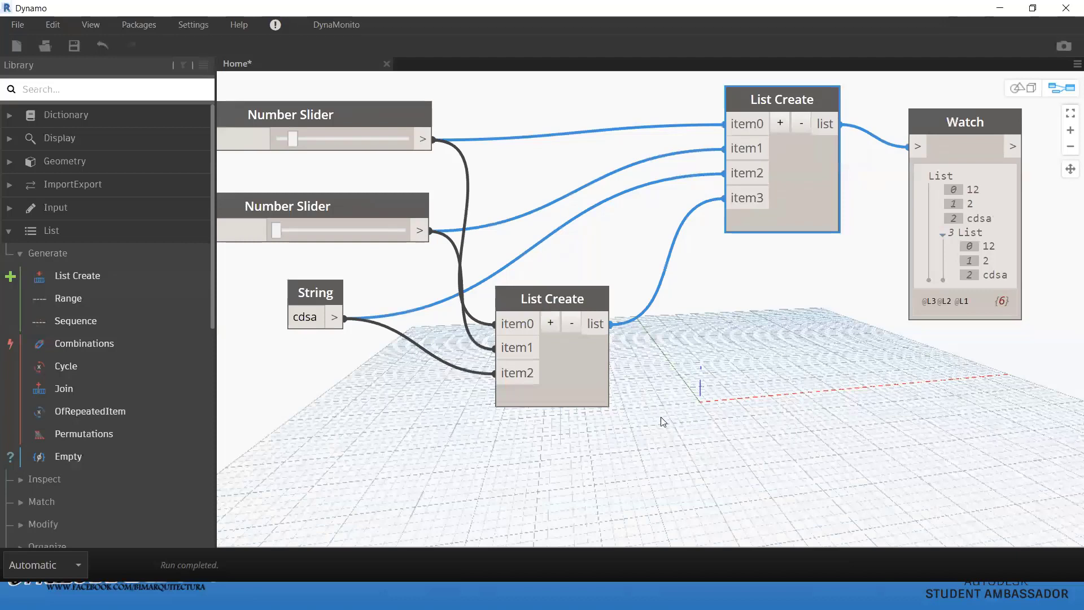
Step: Save the list graph as 'Clase-2-Introduccion a listas.dyn', collapse List > Generate, and close its tab
scroll(451, 278, down, 3)
middle_drag(511, 363, 591, 417)
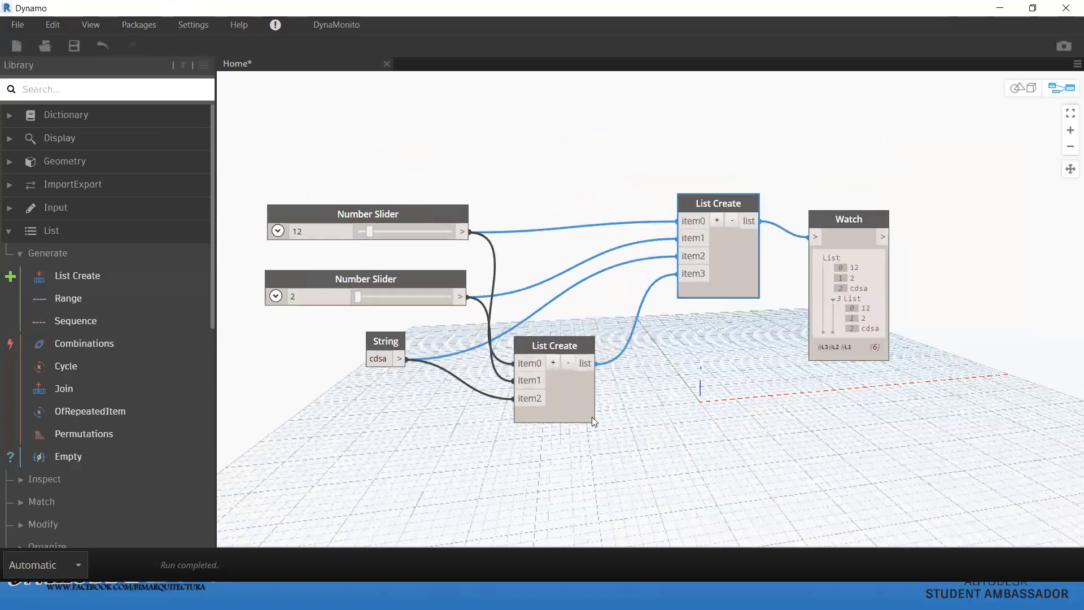
click(18, 24)
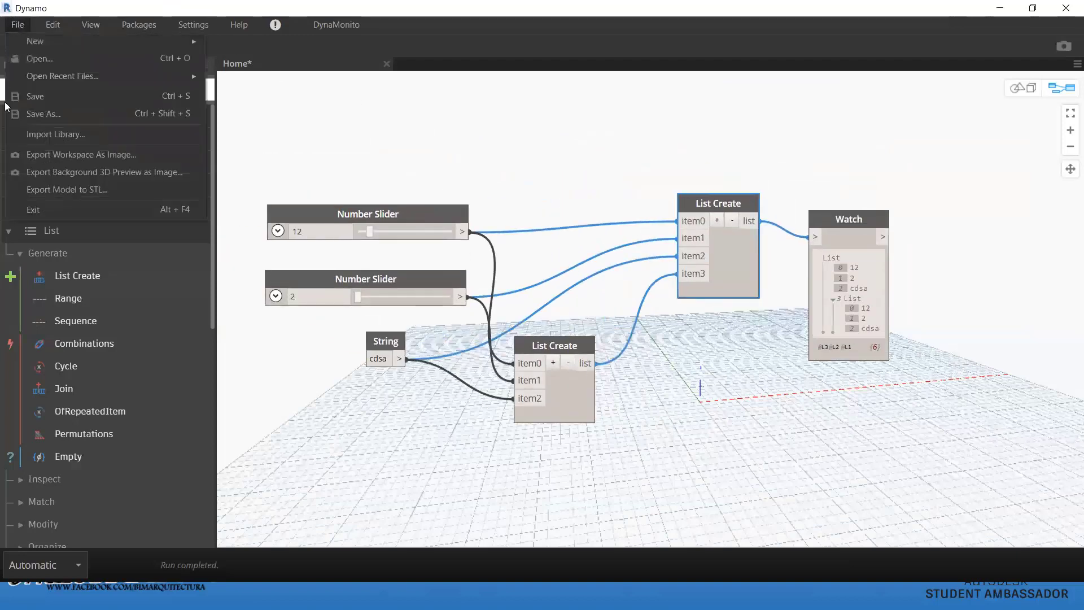
click(56, 106)
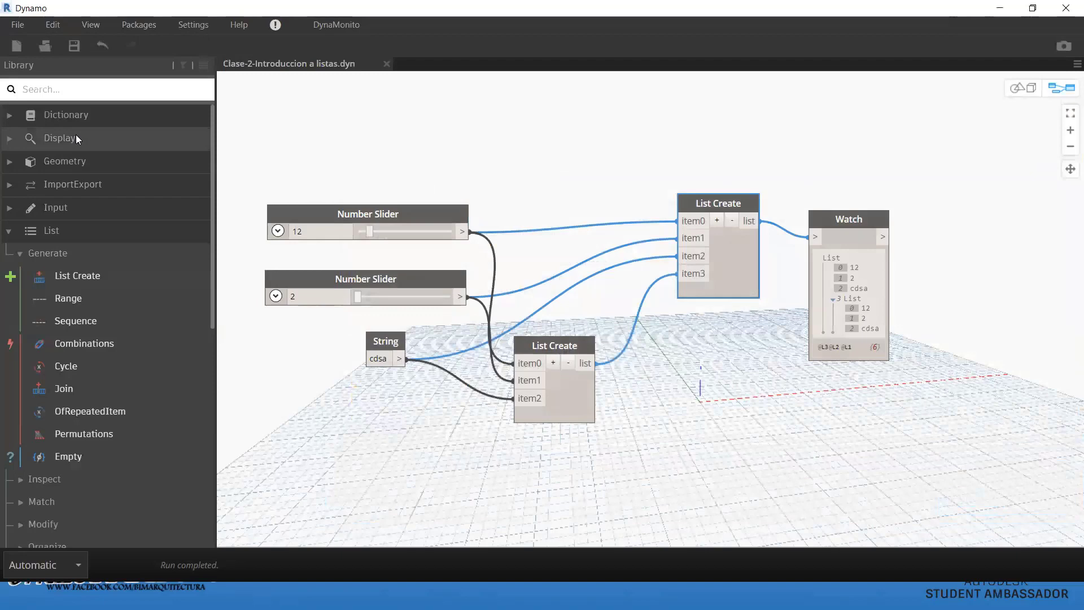
click(15, 253)
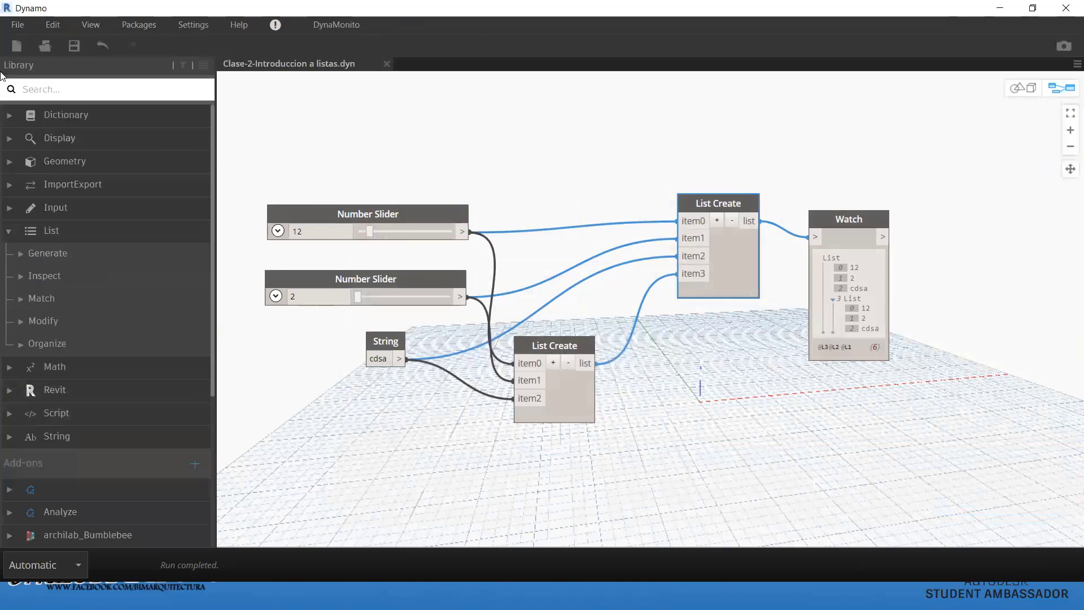
click(387, 63)
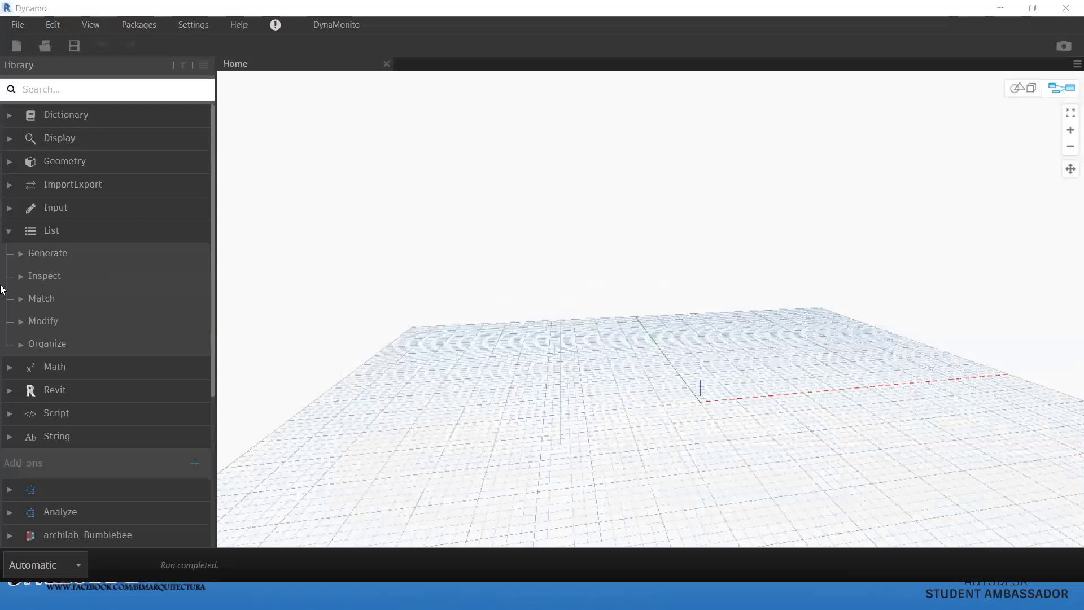
Step: Expand the String library category, then switch to the Revit-hosted Dynamo window
click(54, 436)
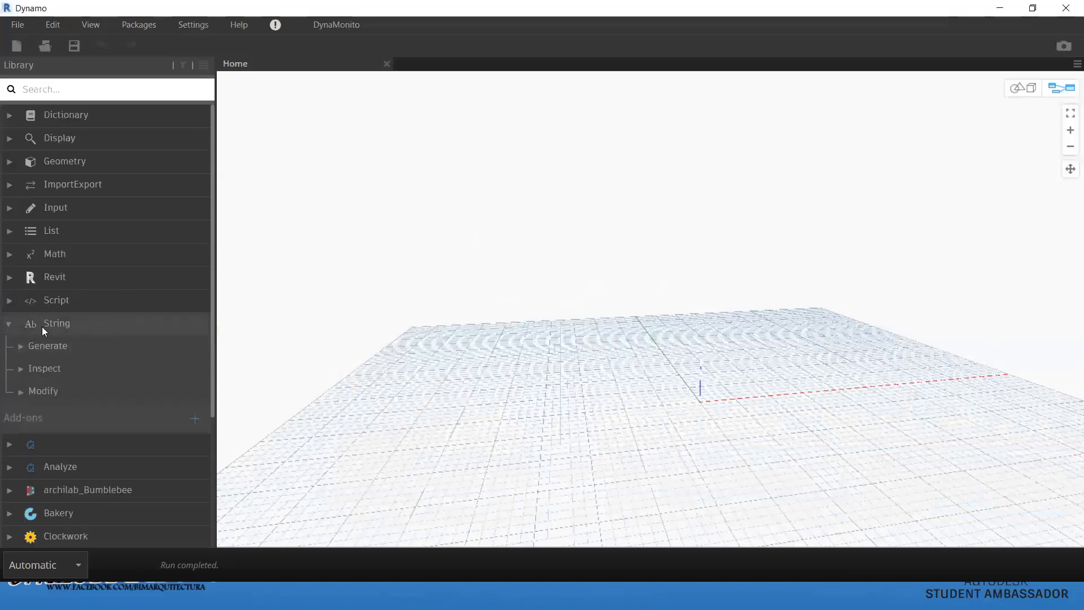
key(alt+Tab)
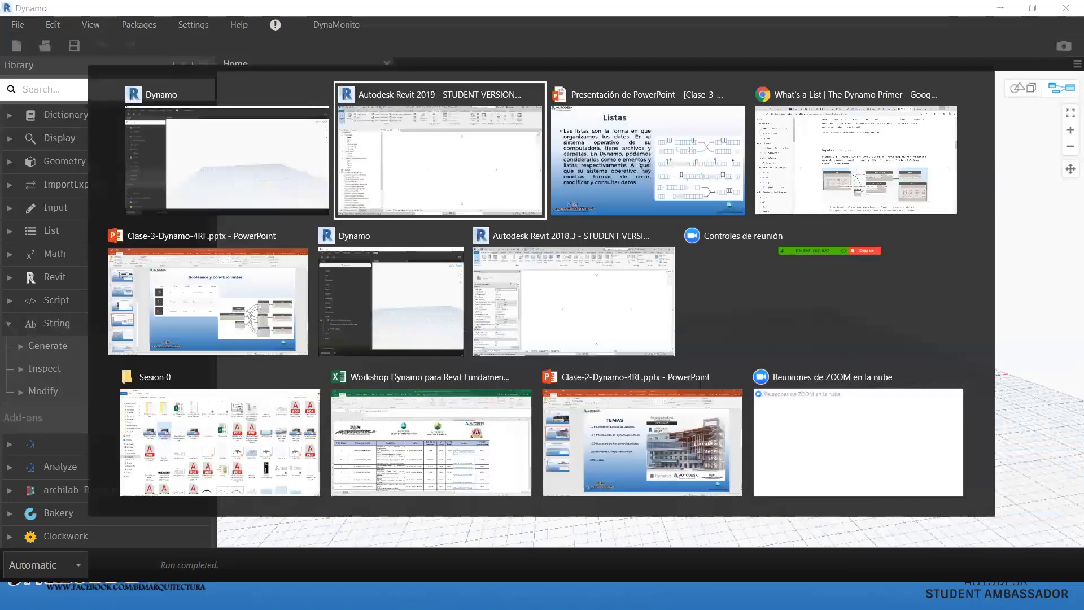
key(alt+Tab)
key(alt+Tab)
key(alt+Tab)
key(alt+Tab)
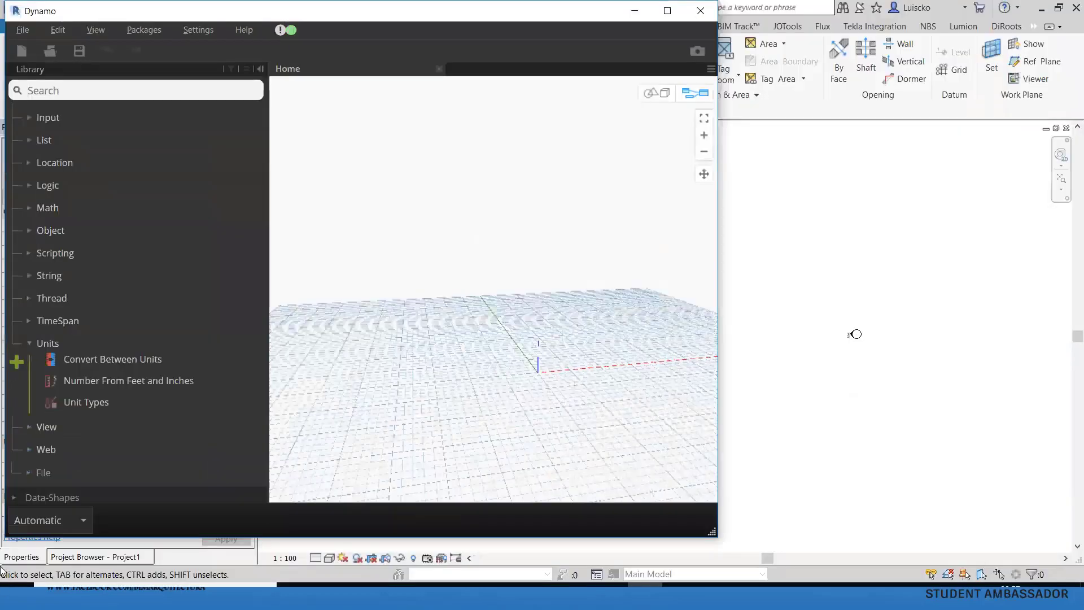
Step: Browse the Core library in the Revit-hosted Dynamo, expanding the Units and String categories
scroll(47, 440, up, 3)
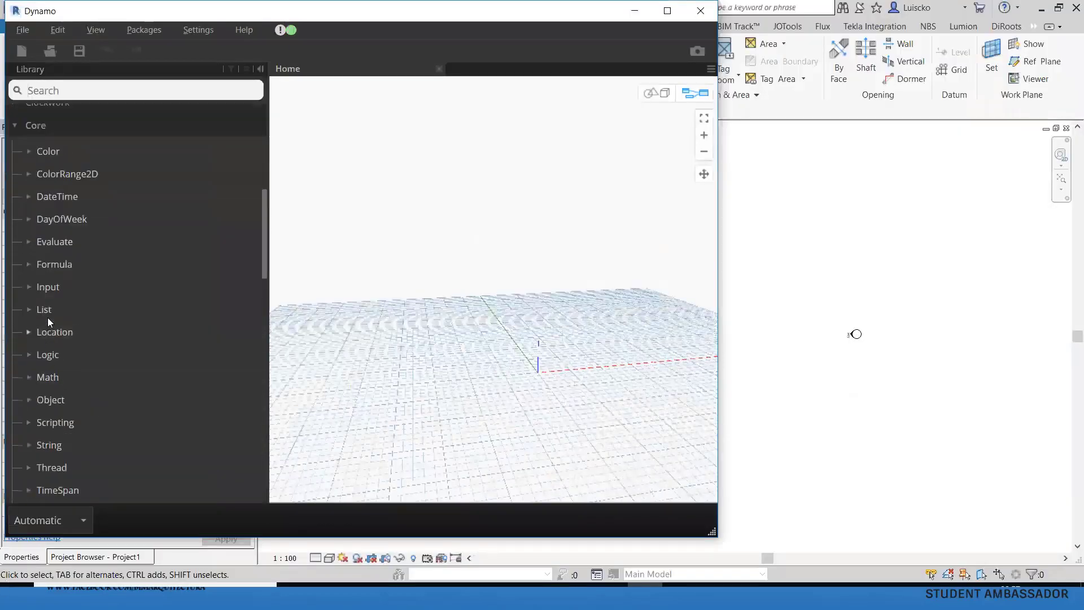
click(54, 123)
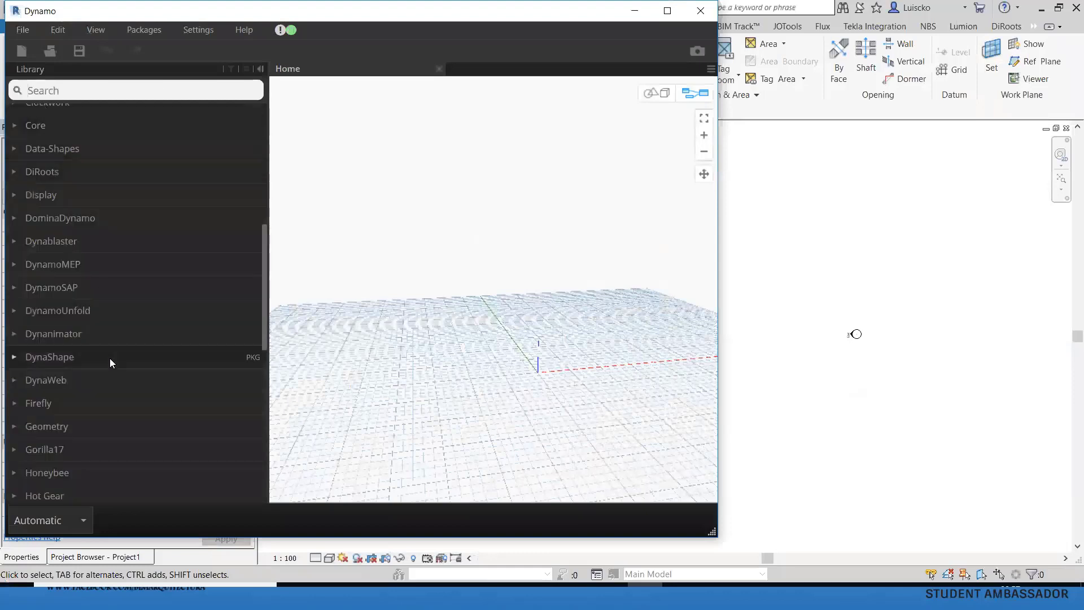
scroll(110, 359, down, 10)
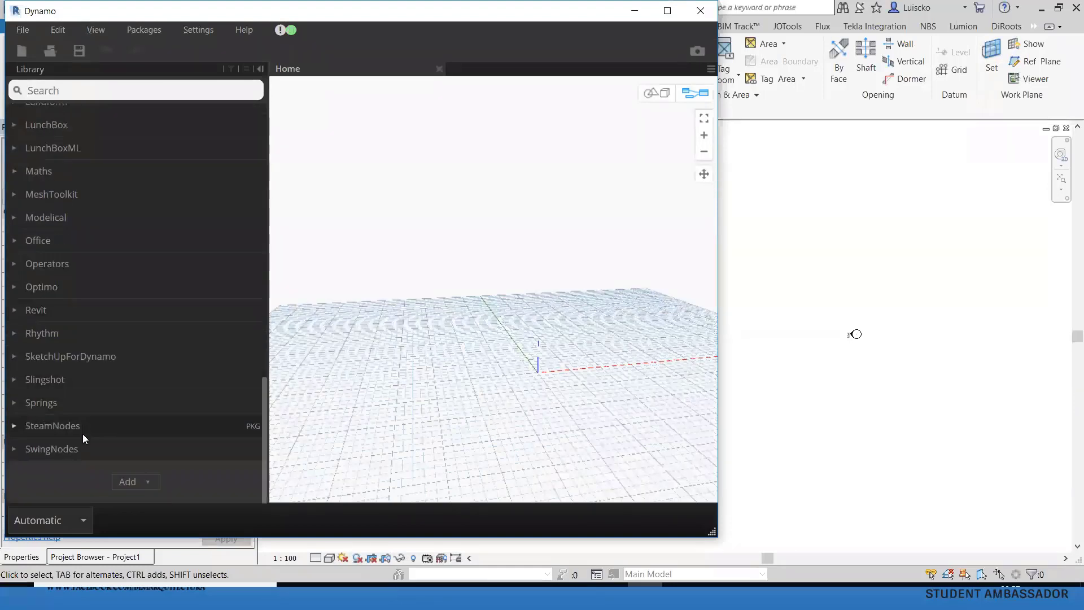
scroll(84, 367, up, 3)
scroll(57, 282, up, 3)
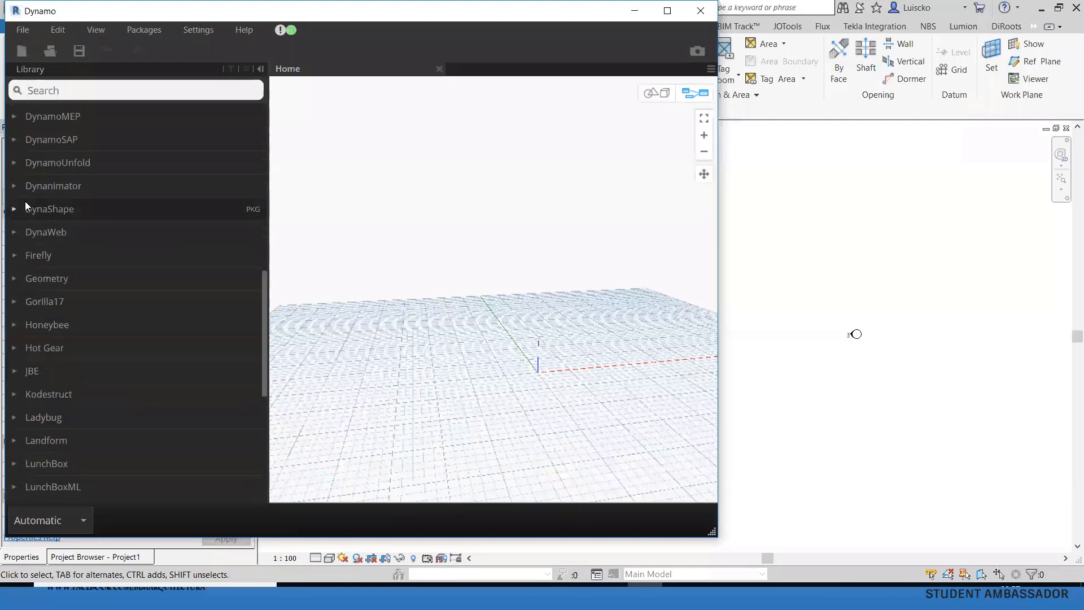
scroll(33, 204, up, 3)
click(63, 146)
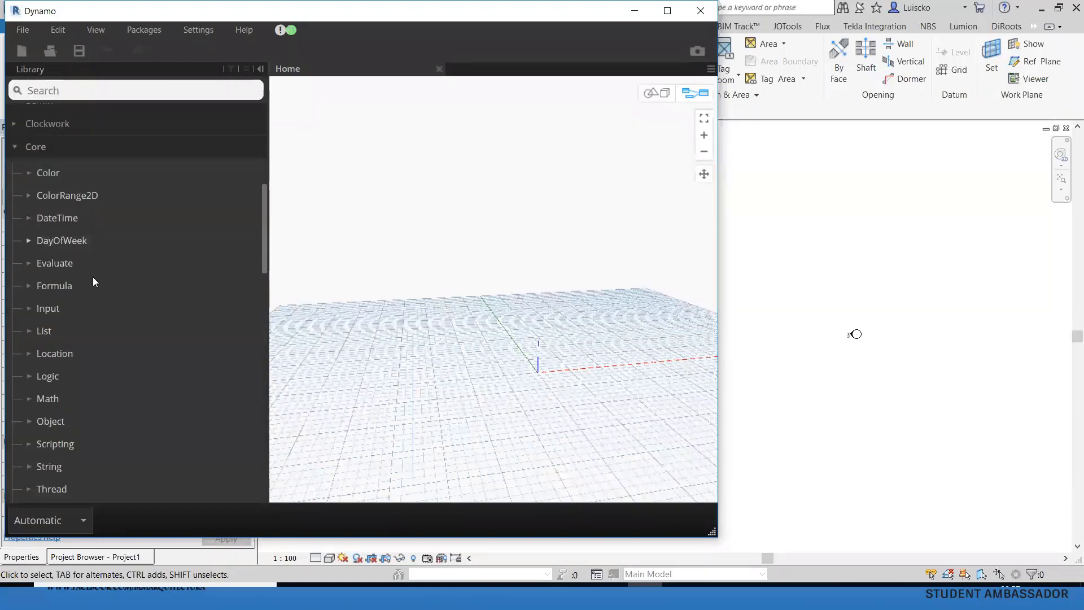
scroll(93, 277, down, 3)
click(48, 364)
click(51, 297)
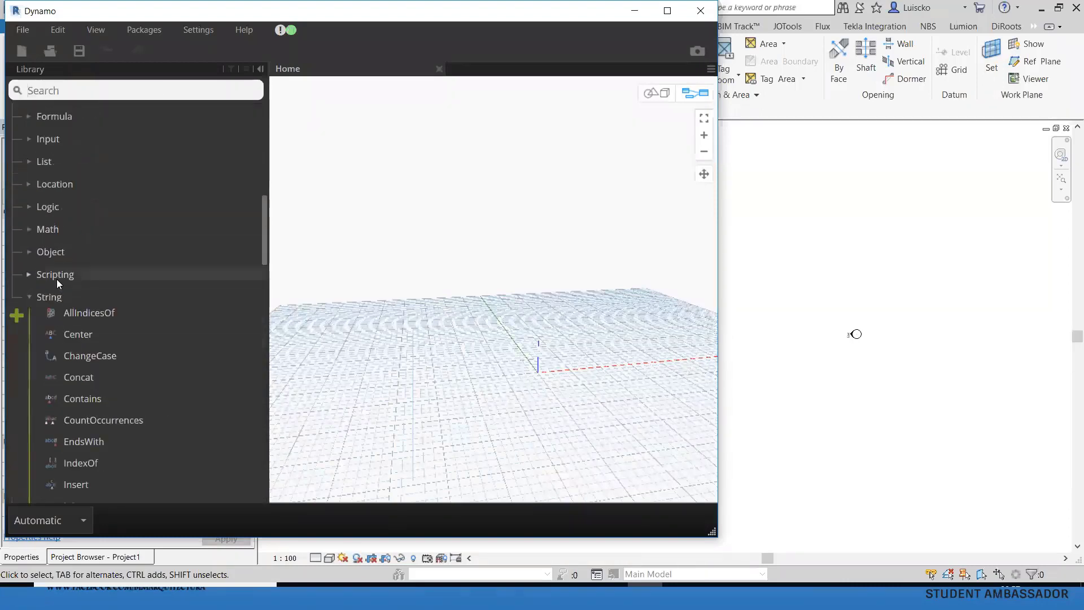
scroll(142, 361, down, 3)
scroll(149, 435, down, 3)
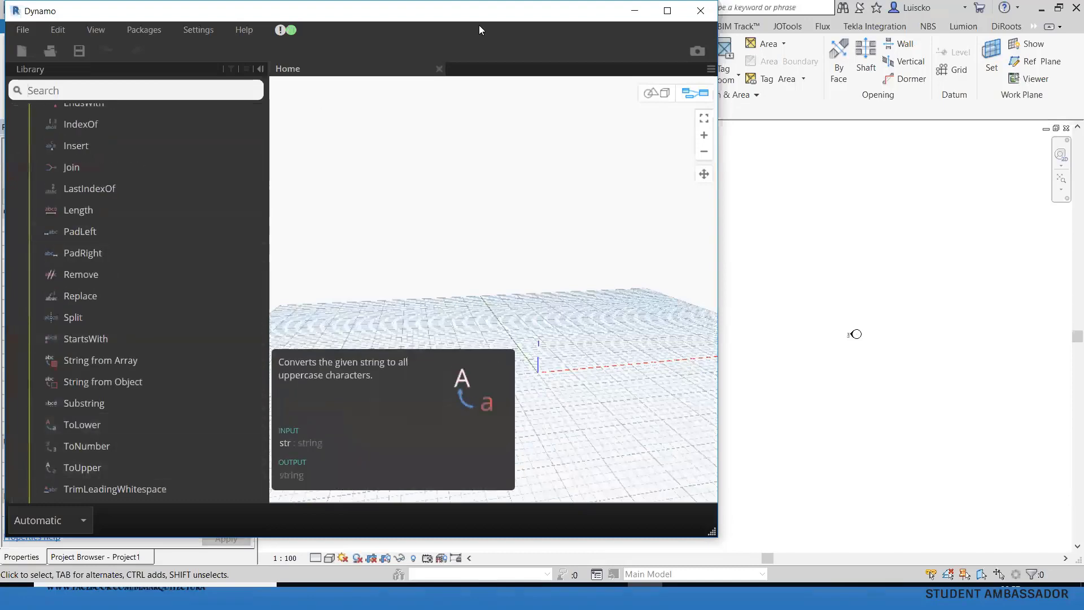
Step: Move the Dynamo window aside to reveal Revit, then return to the original Dynamo window
drag(479, 30, 481, 216)
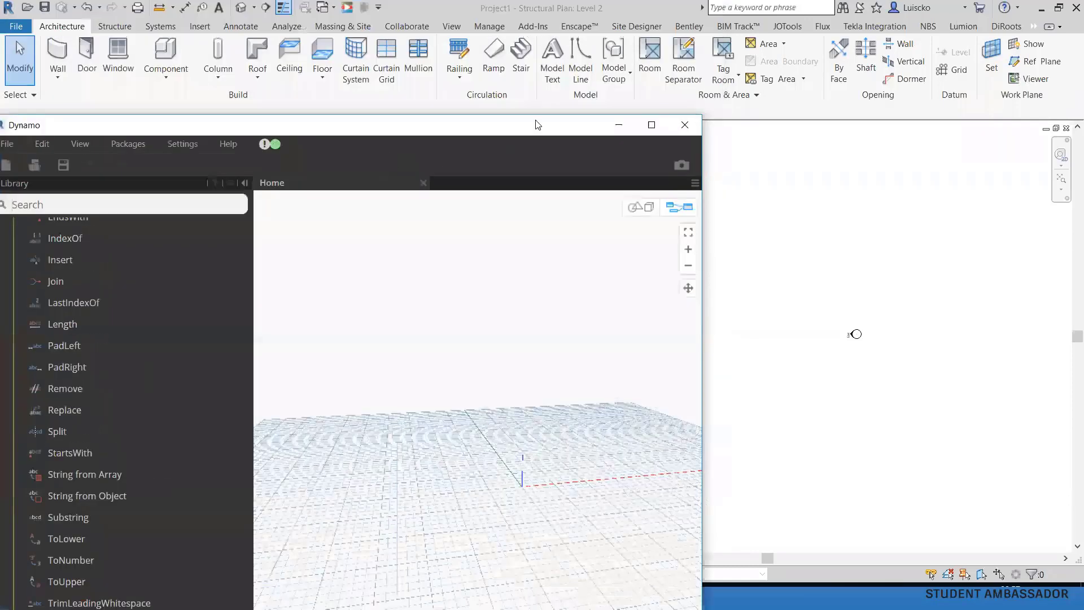
key(alt+Tab)
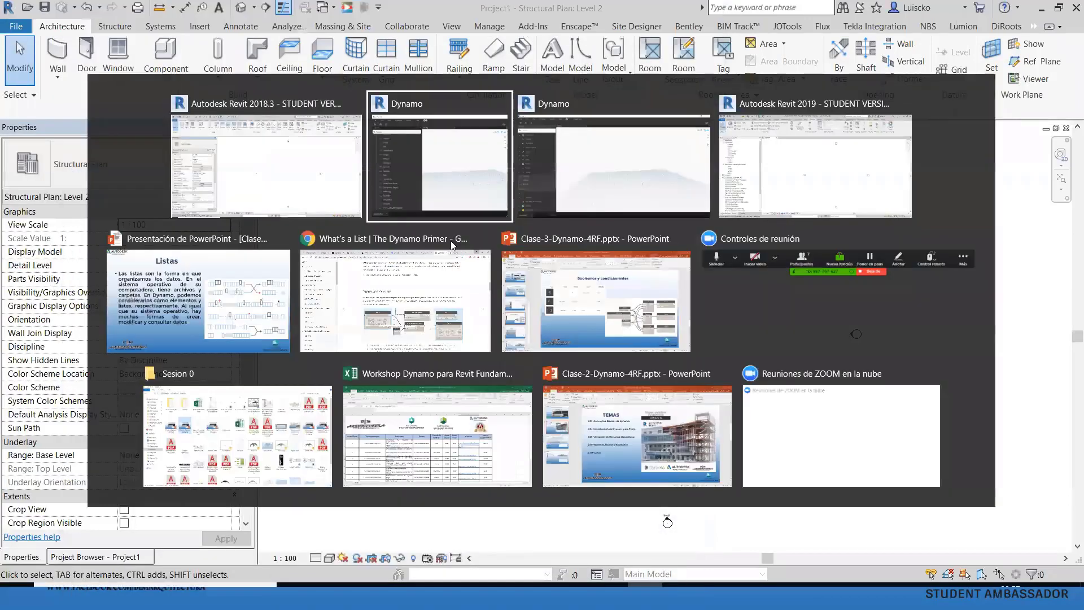
key(alt+Tab)
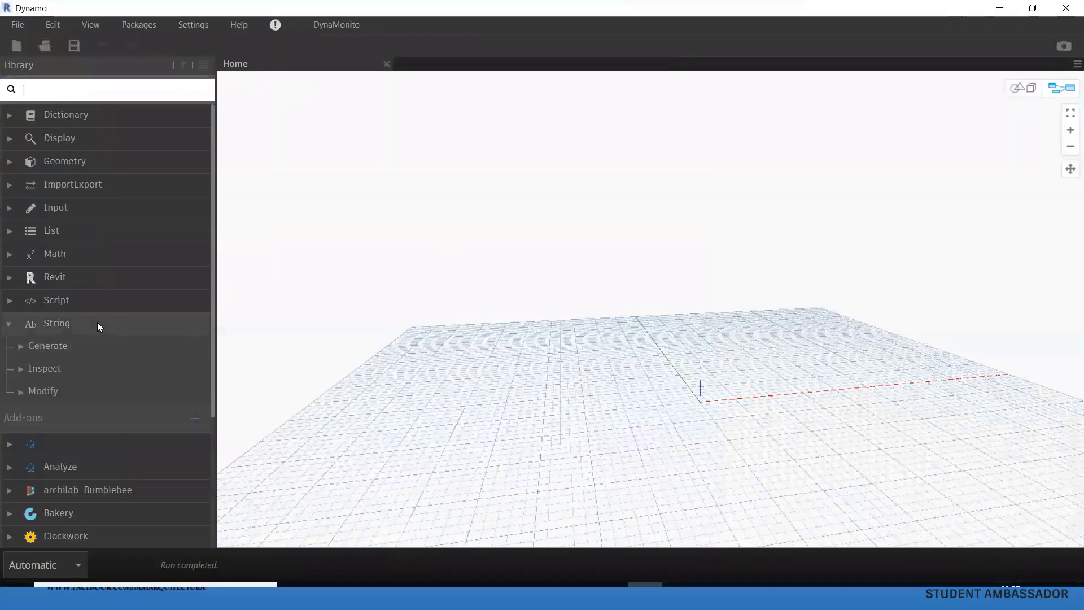
Step: Add a String.Concat node from String > Generate and position it to the right
click(62, 341)
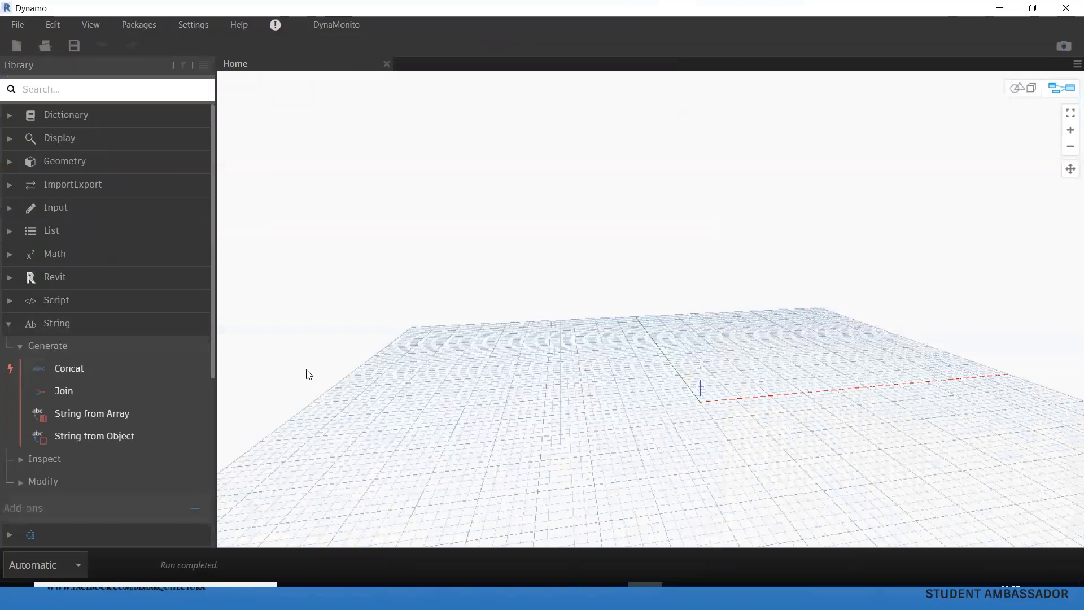
click(101, 369)
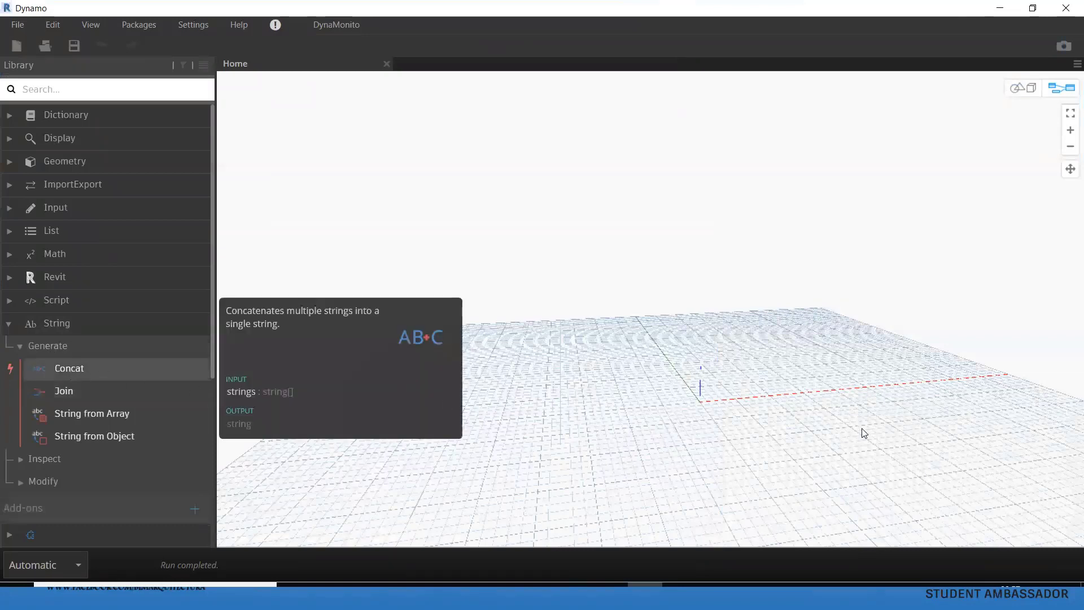
drag(656, 308, 726, 209)
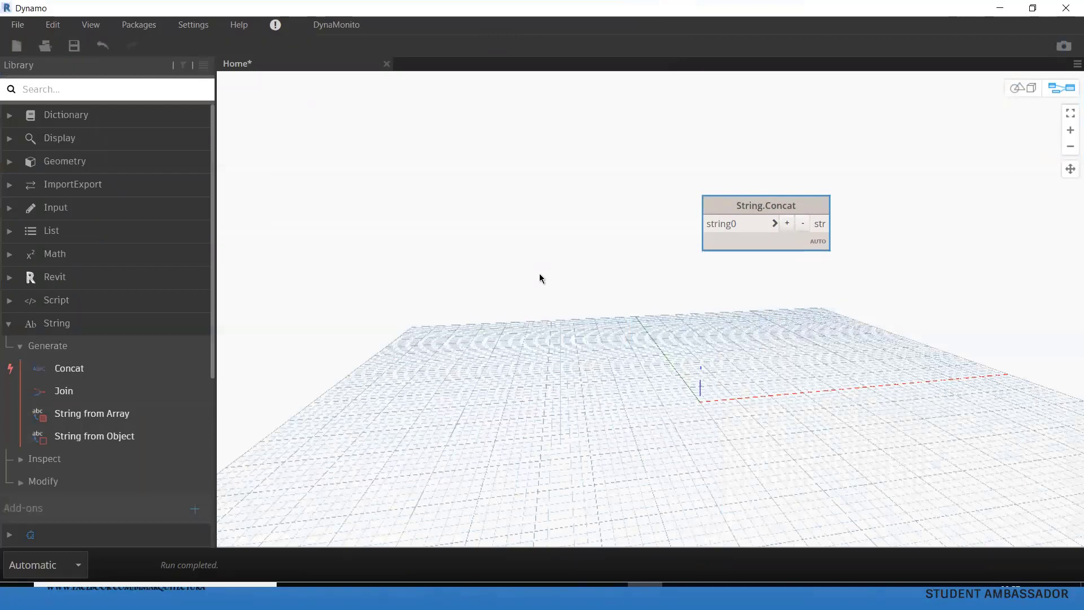
double_click(419, 242)
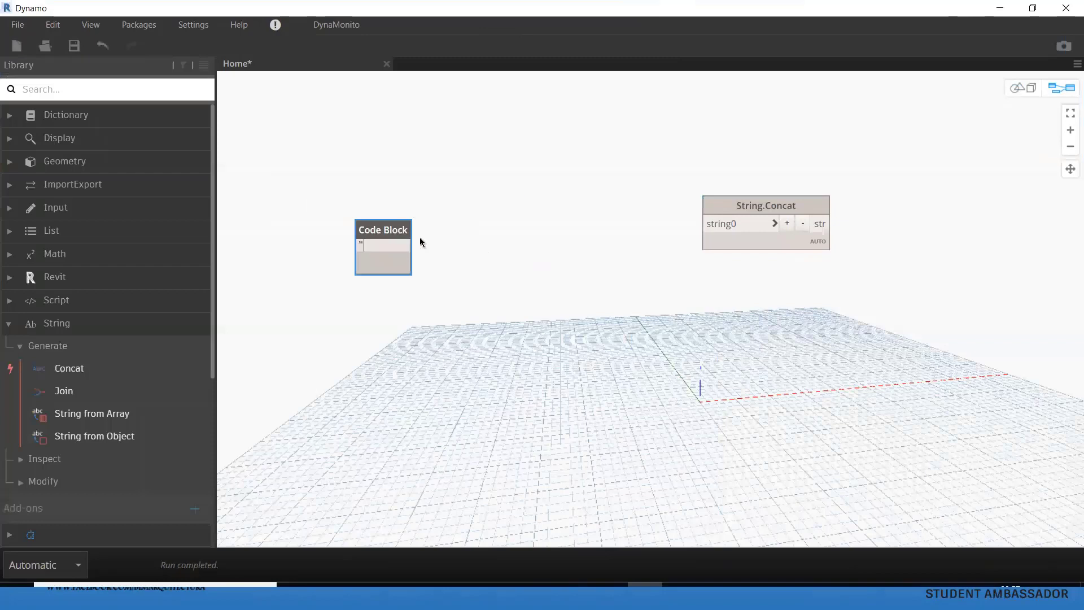
click(303, 170)
Step: Add a String node left of Concat with the text 'Esta noche'
right_click(354, 248)
text(str)
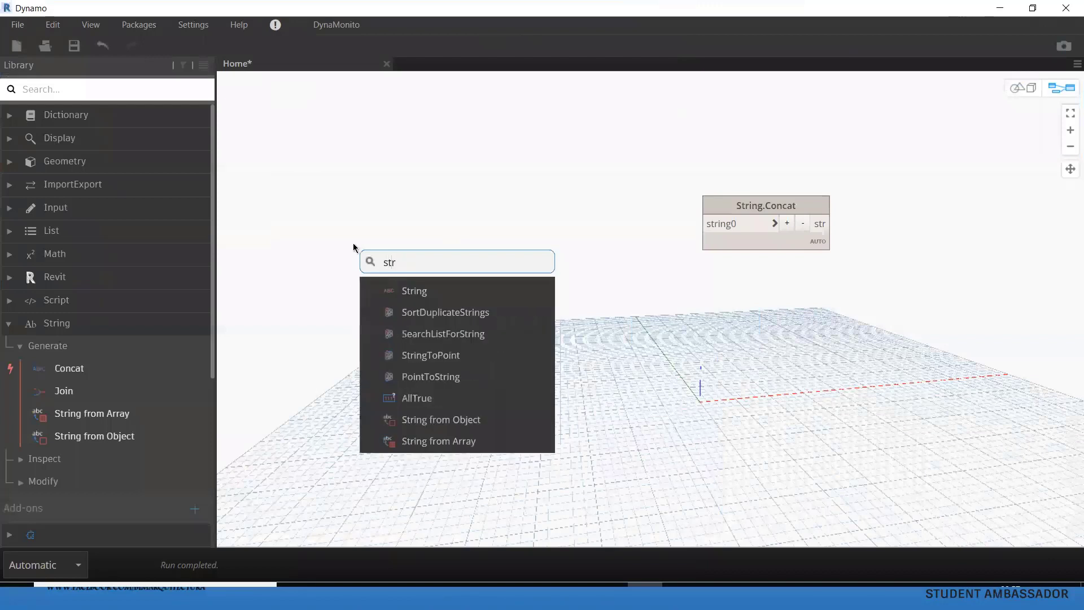
text(ing)
key(Return)
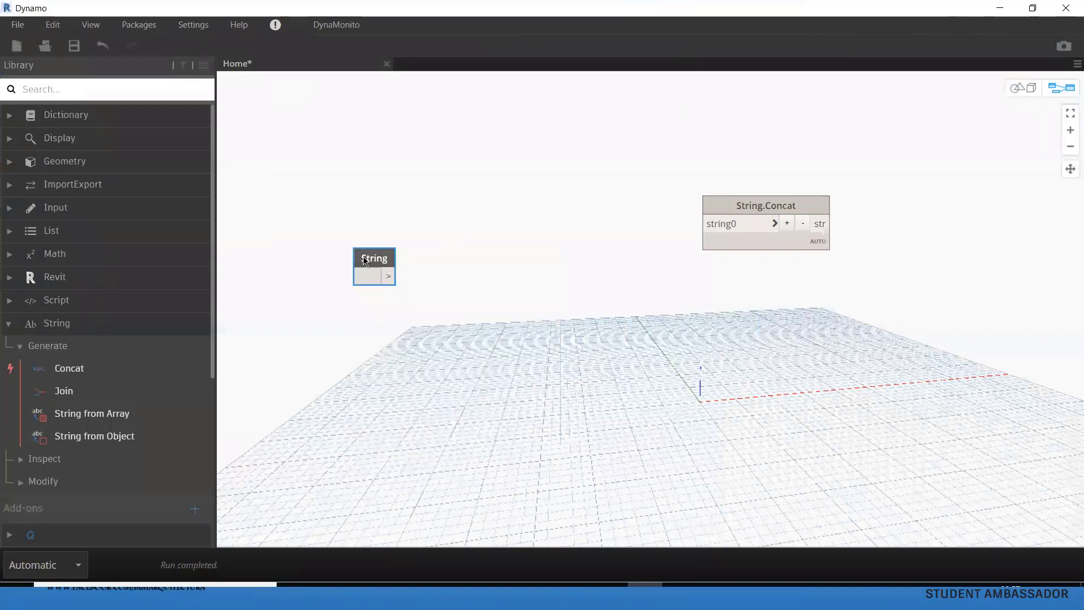
drag(361, 257, 398, 213)
click(394, 238)
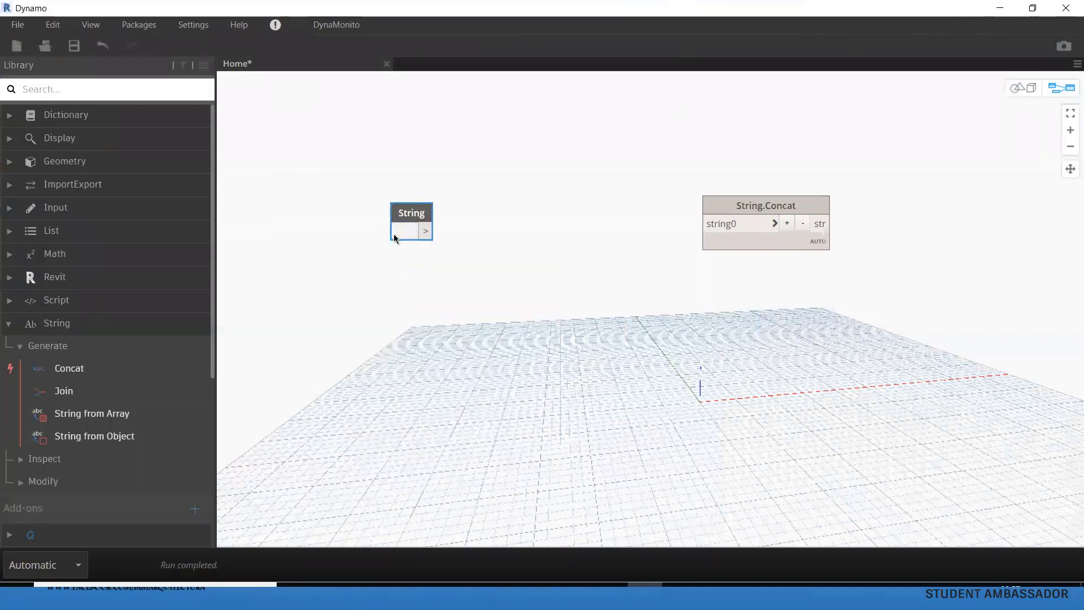
text(Esta noch)
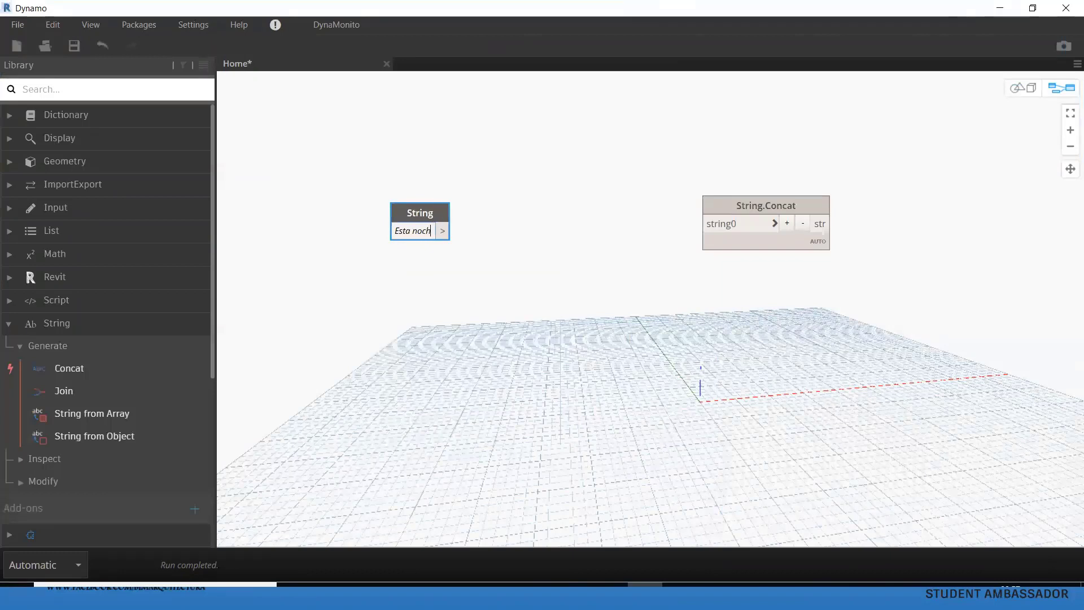
text(es)
key(BackSpace)
click(404, 222)
Step: Duplicate the Esta noche String node below the original and clear the copy's text
key(ctrl+c)
key(ctrl+v)
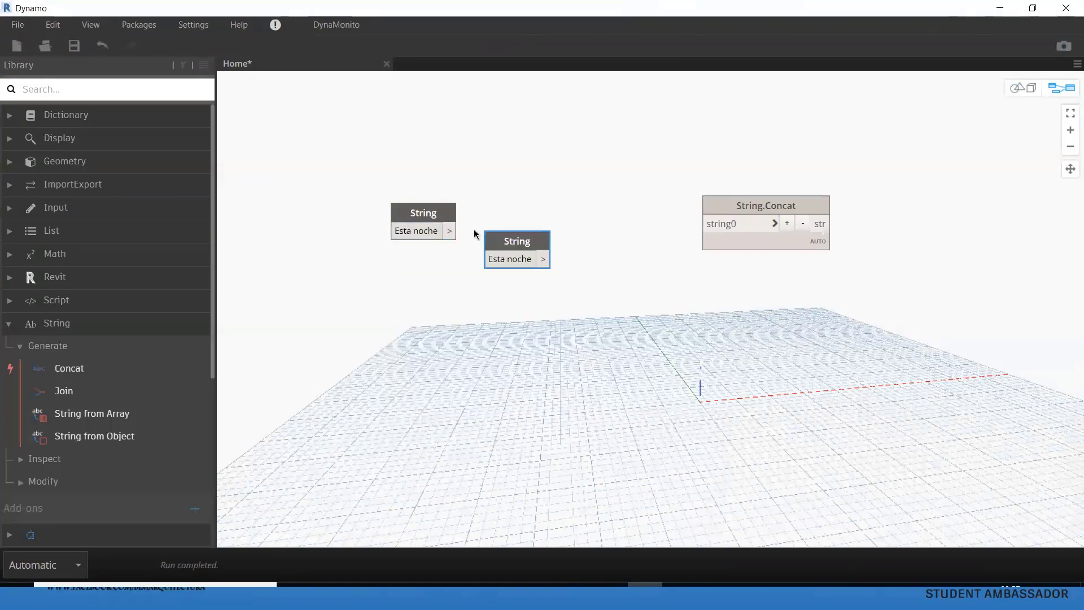
drag(533, 263, 441, 279)
click(440, 277)
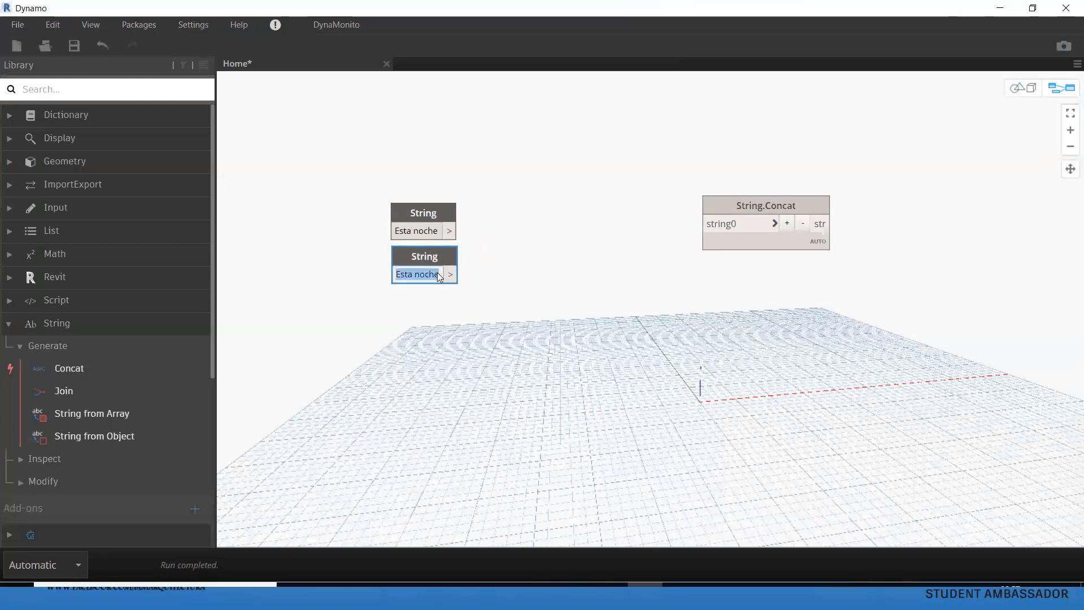
key(BackSpace)
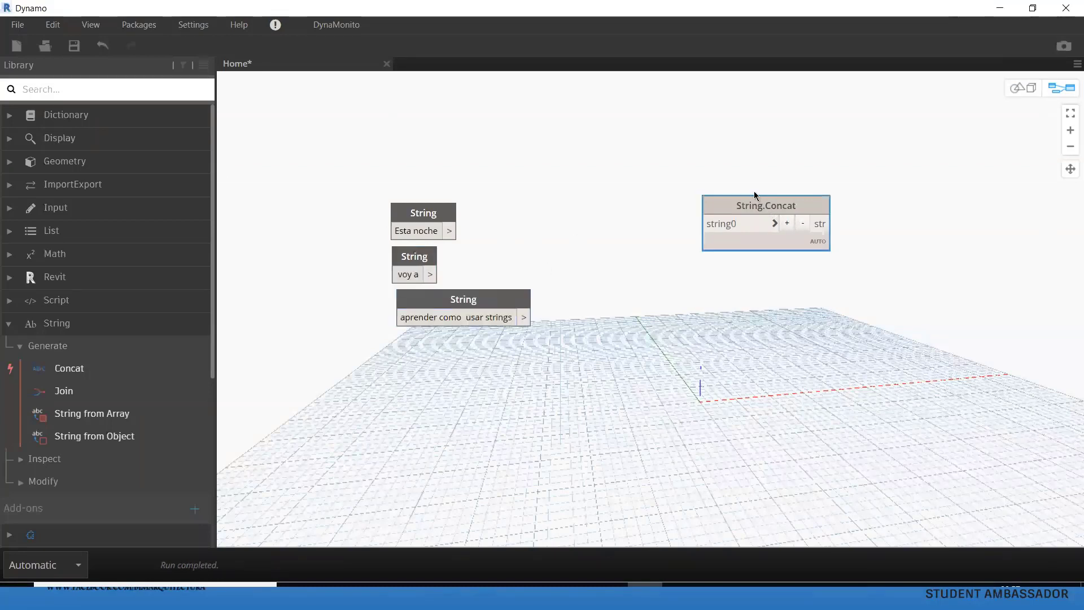
drag(754, 192, 741, 176)
Step: Add a Watch node beside String.Concat and connect Concat's output to it
right_click(862, 237)
text(watch)
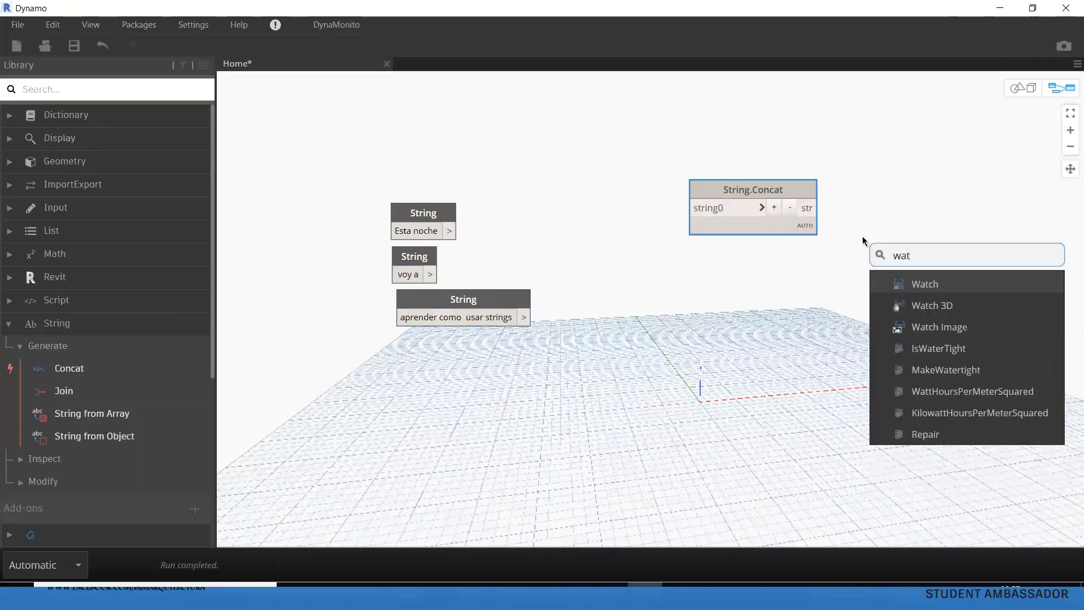
key(Return)
drag(813, 208, 868, 272)
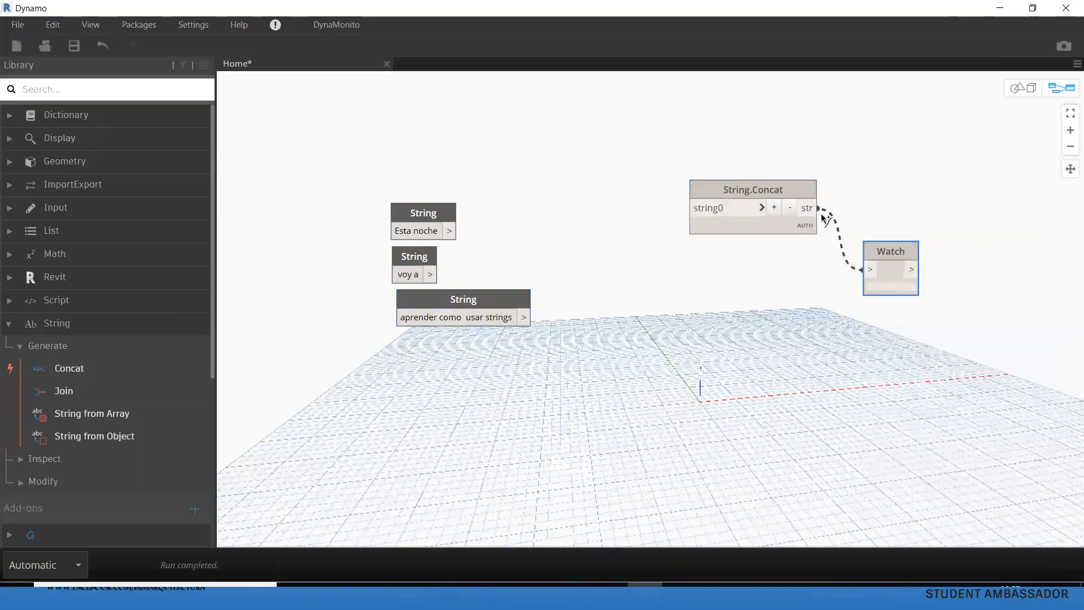
click(868, 272)
drag(892, 268, 901, 228)
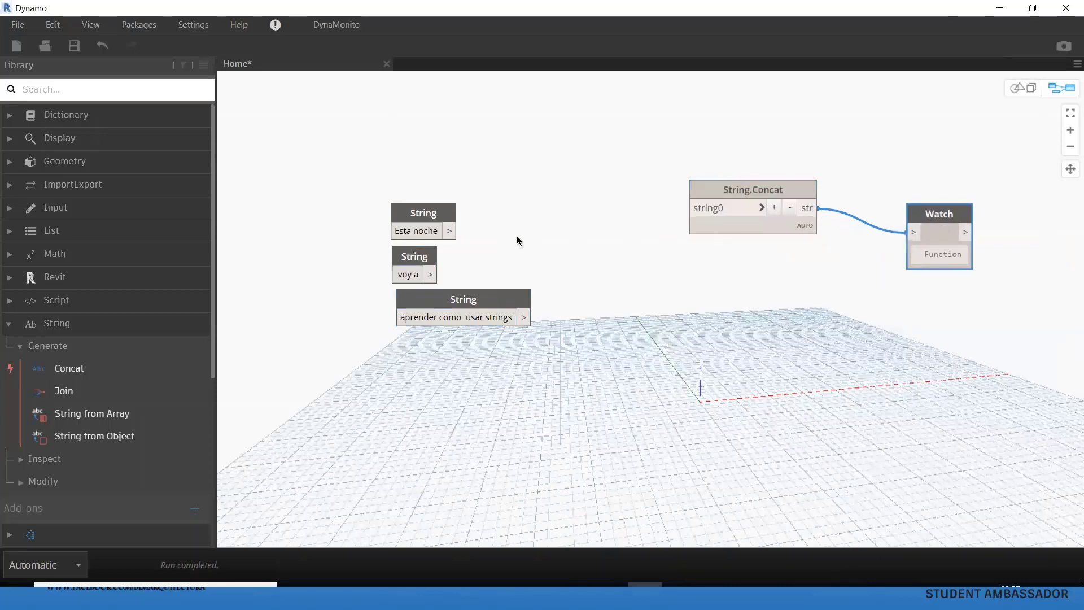
Step: Wire Esta noche, voy a and the third text into Concat's string0–string2 inputs
click(449, 231)
click(693, 208)
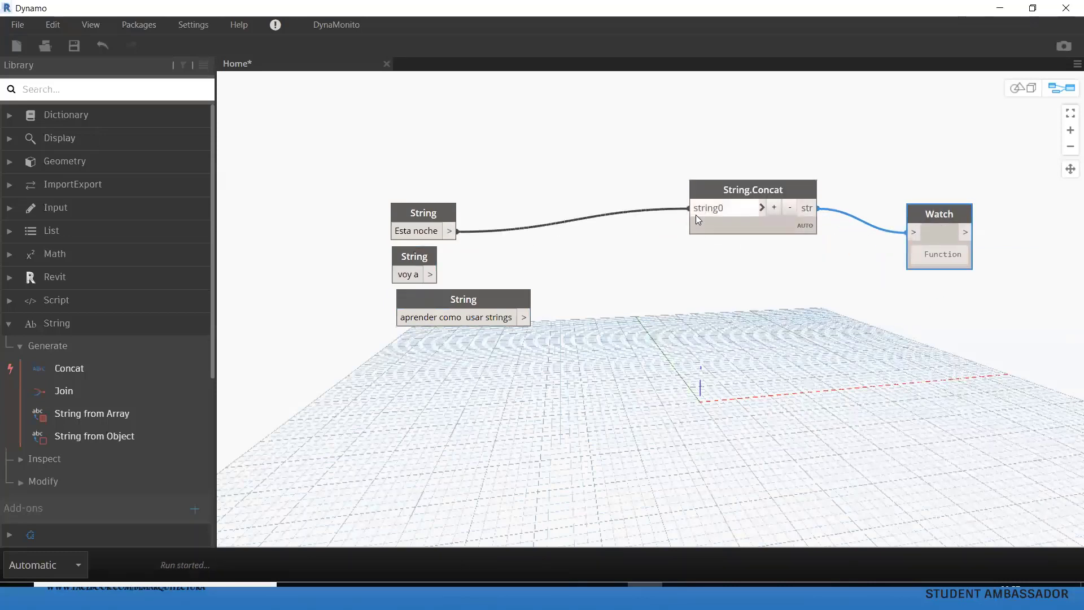
click(774, 207)
click(430, 274)
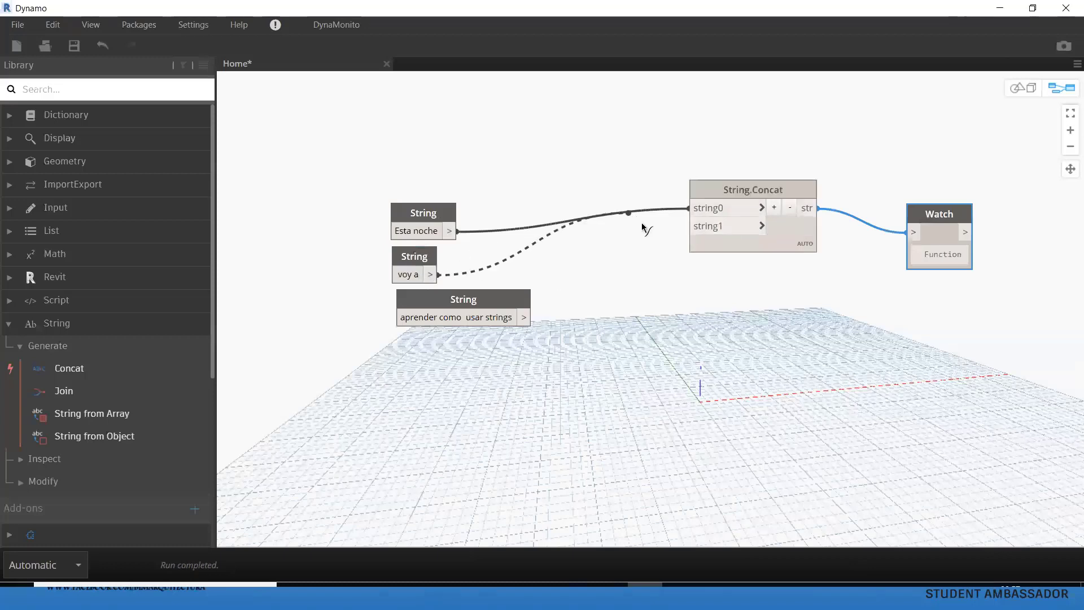
click(689, 226)
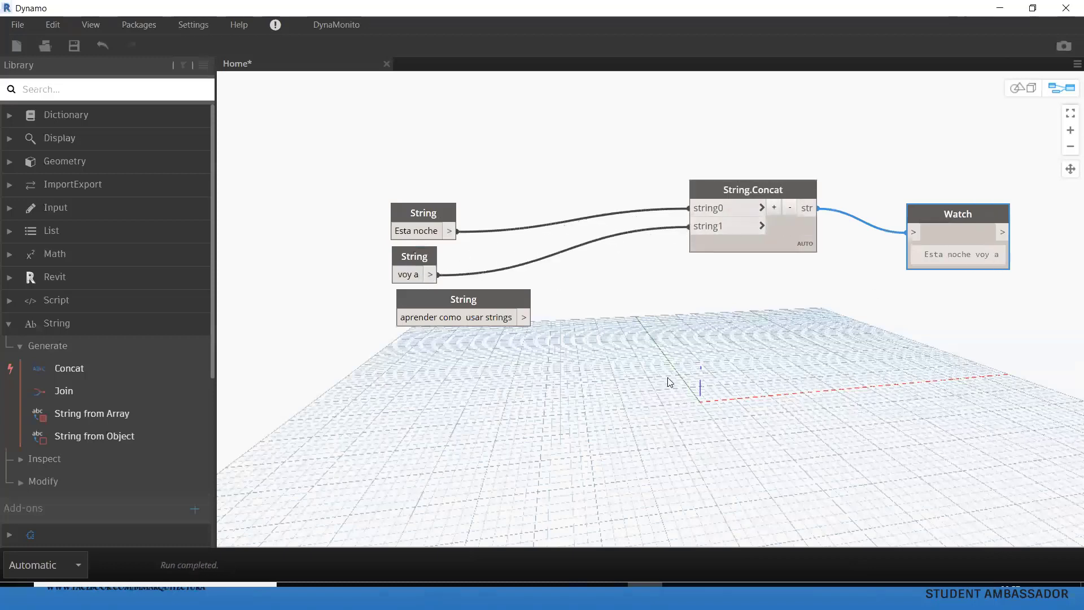
click(523, 315)
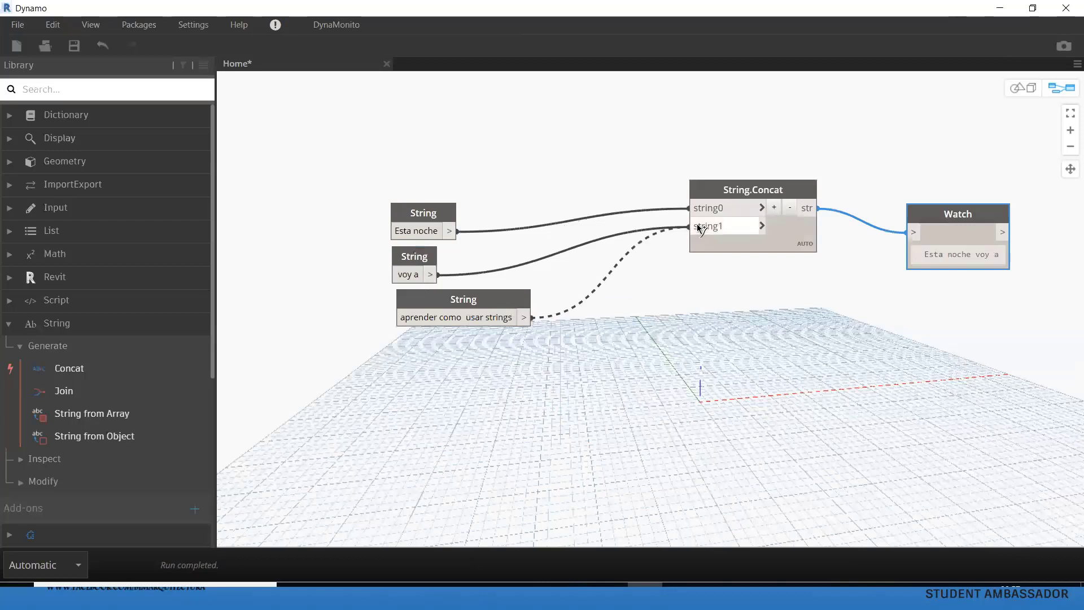
click(775, 207)
click(705, 246)
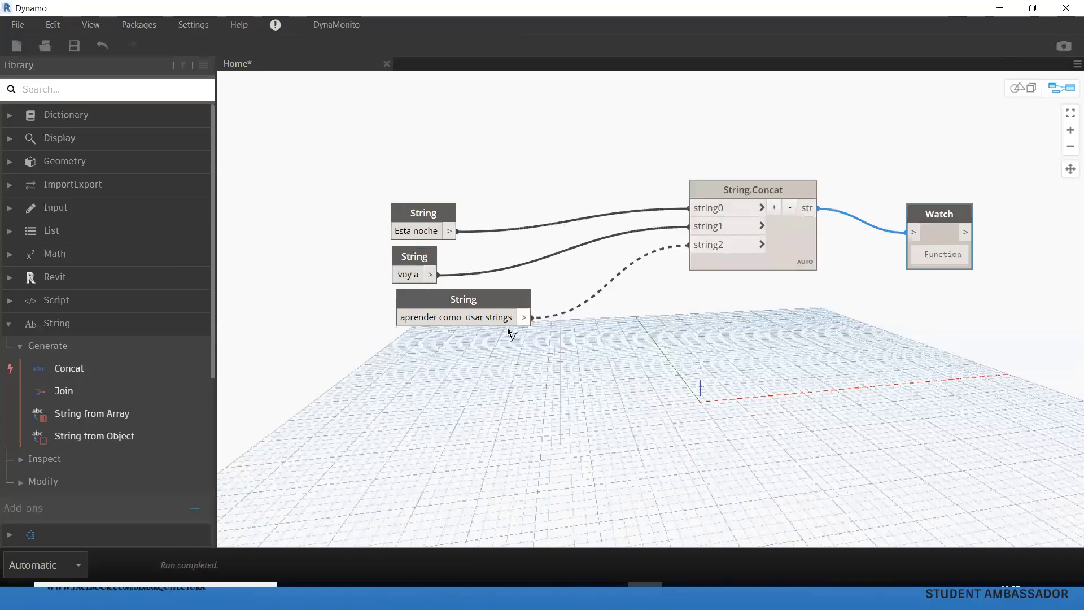
click(525, 317)
Step: Add a space before 'aprender' so the Watch shows the full sentence
mouse_move(772, 345)
middle_down()
mouse_move(669, 315)
mouse_move(726, 312)
middle_up()
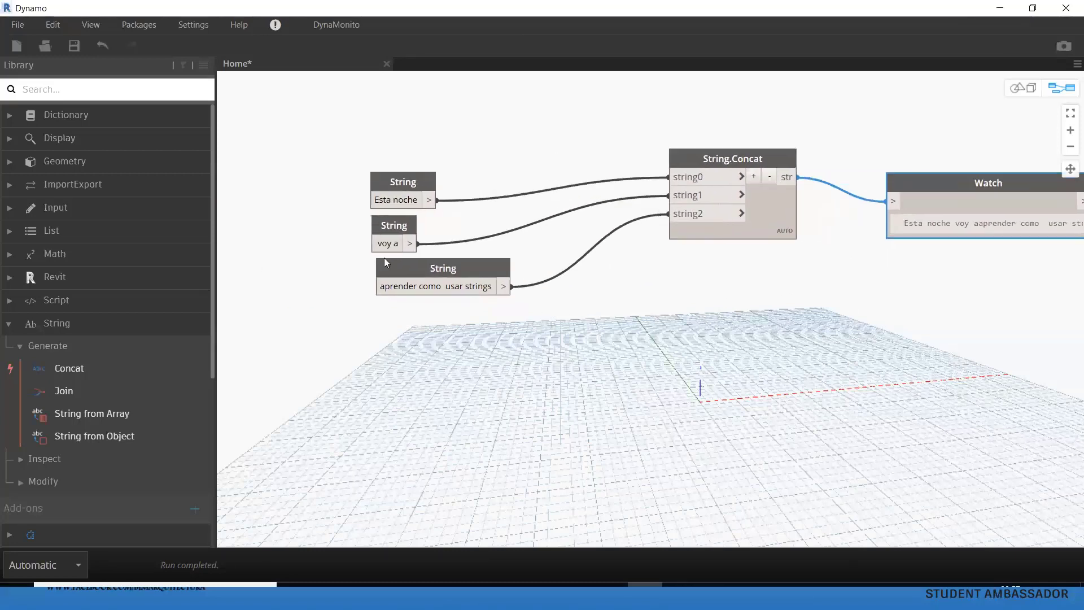
click(381, 289)
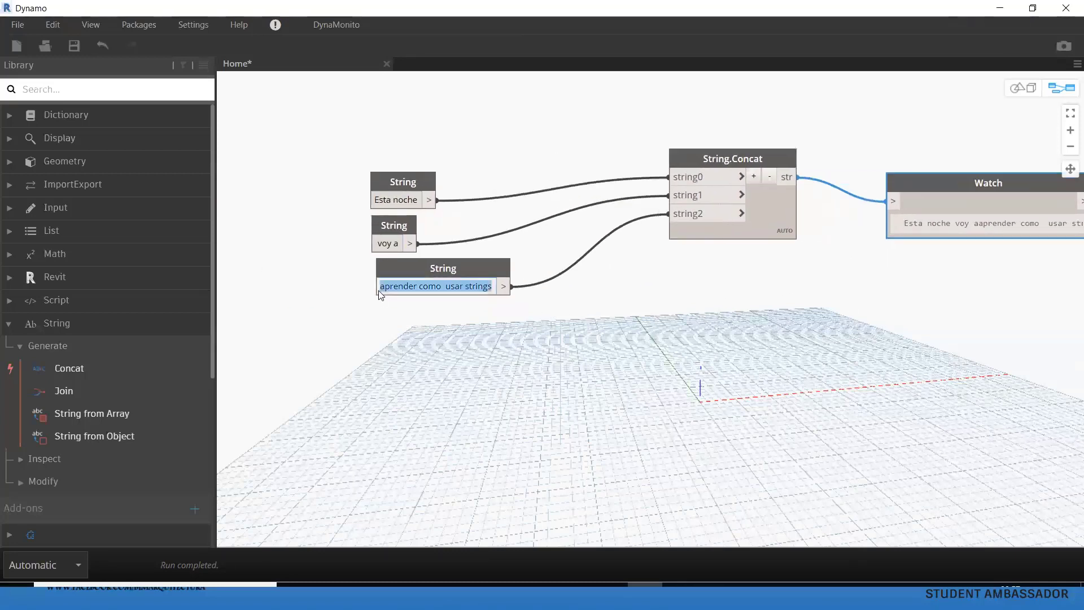
click(382, 286)
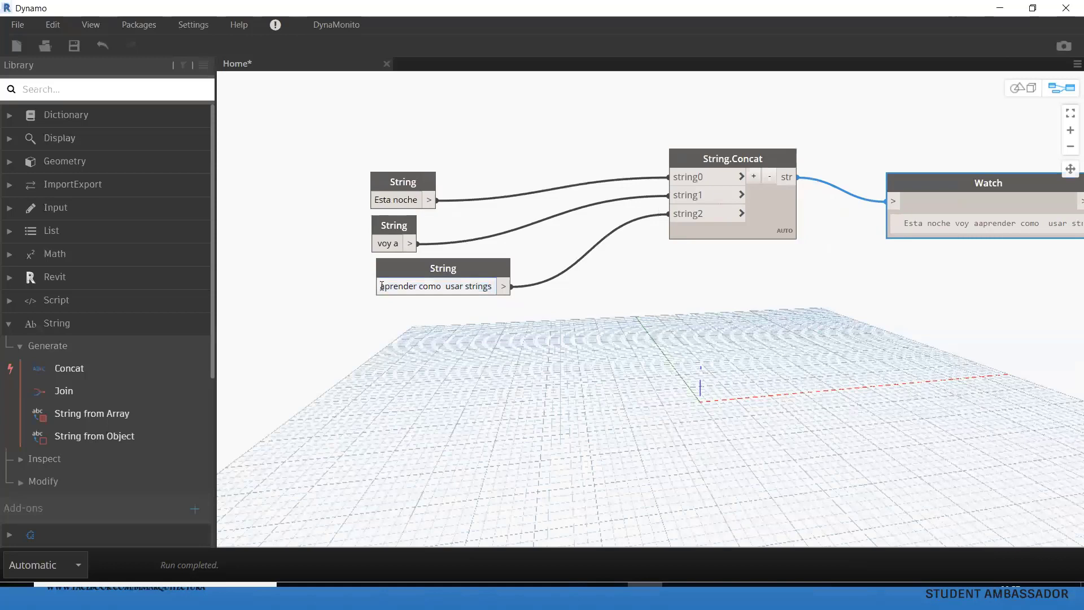
click(600, 317)
middle_drag(839, 360, 697, 367)
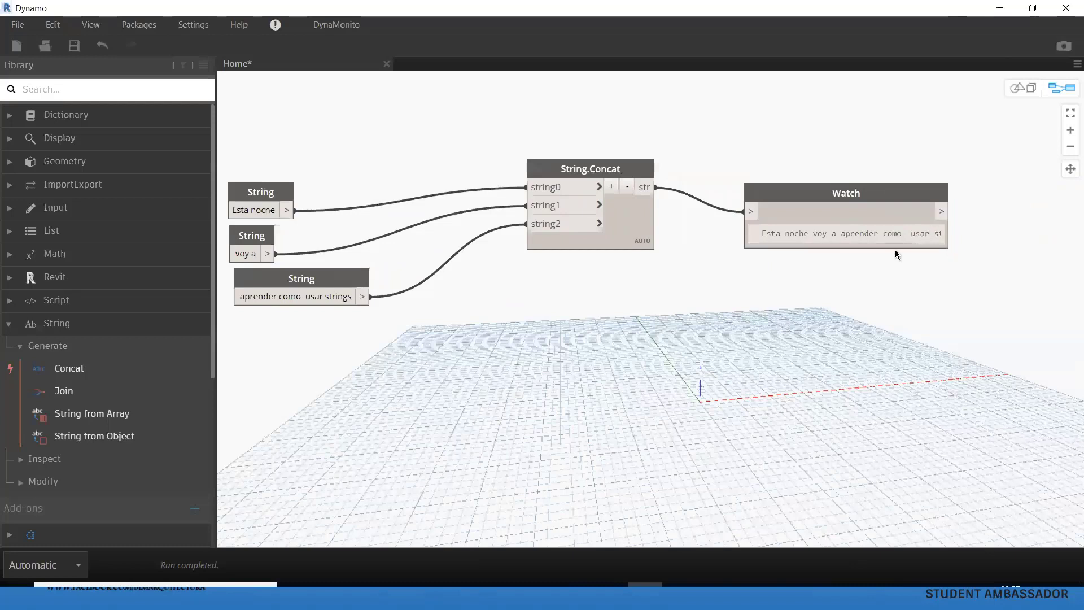
Step: Move the whole graph to the upper left and place a String.Join node below it
drag(883, 245, 926, 242)
middle_drag(562, 431, 680, 387)
scroll(779, 355, down, 3)
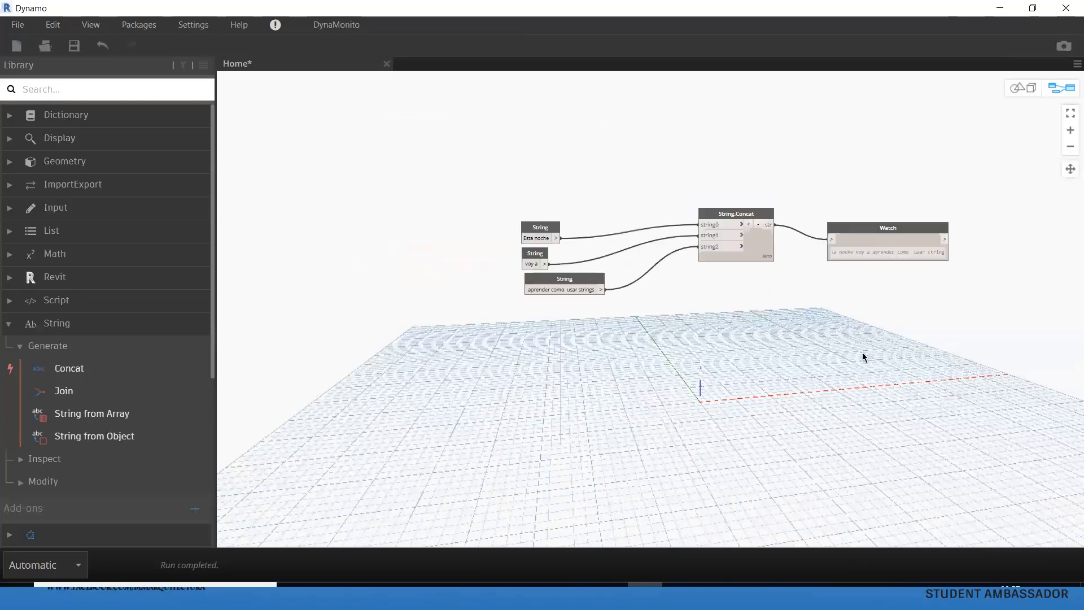
mouse_move(866, 357)
mouse_down()
mouse_move(515, 206)
mouse_move(341, 156)
mouse_up()
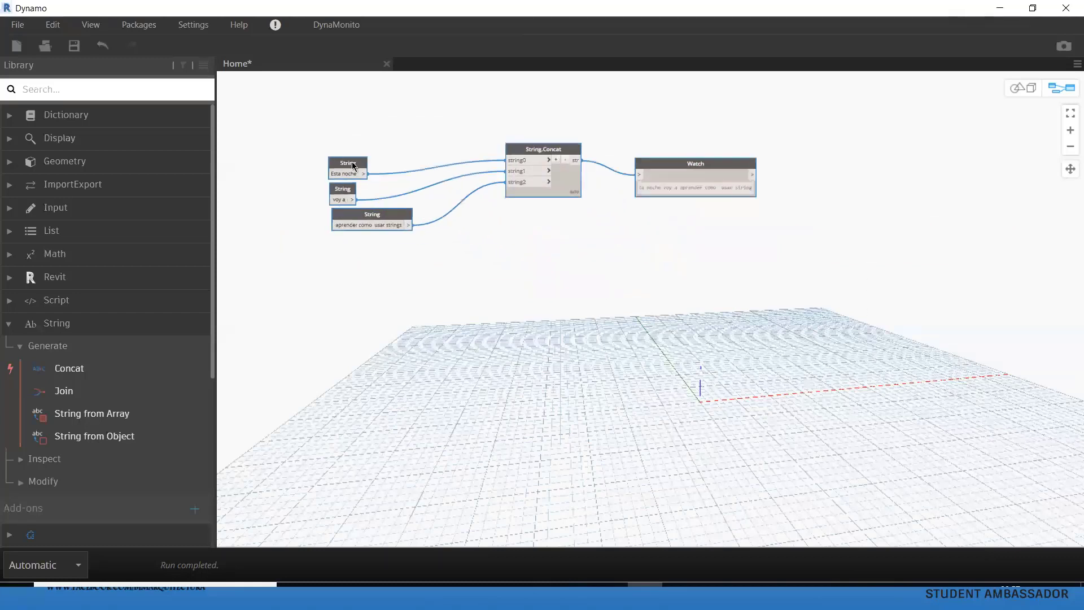
click(476, 337)
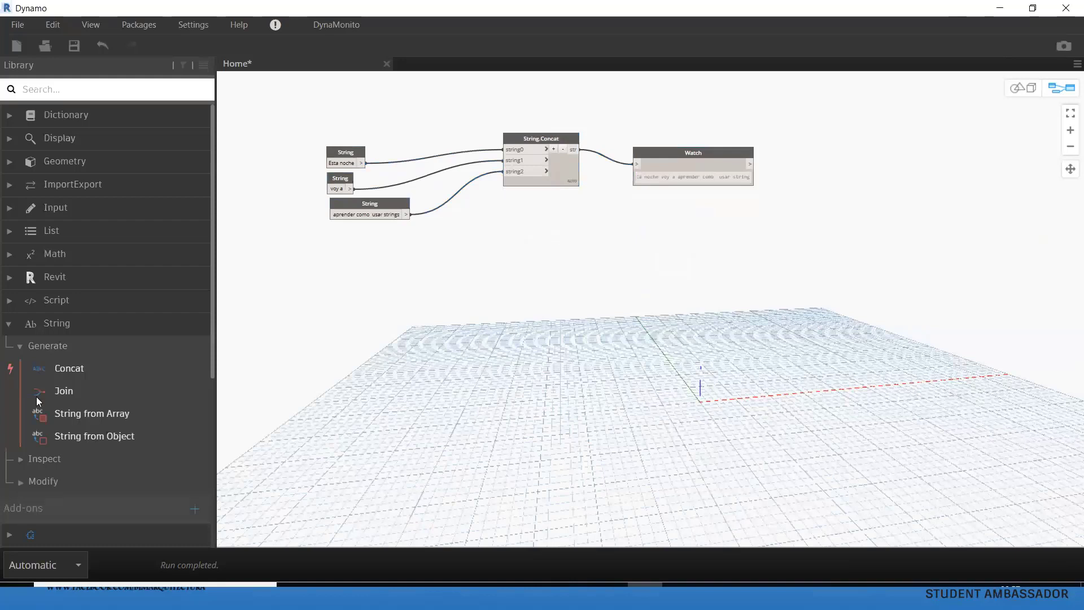
click(67, 390)
drag(676, 333, 525, 268)
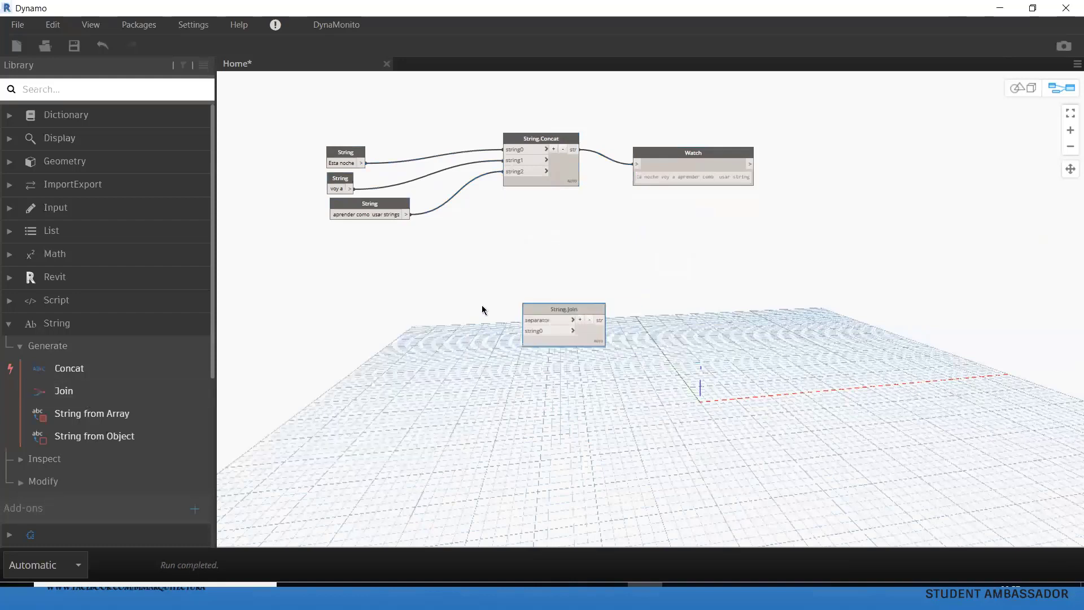
scroll(358, 297, up, 1)
Step: Paste copies of the three text nodes and wire them into String.Join's string inputs
middle_drag(358, 297, 401, 343)
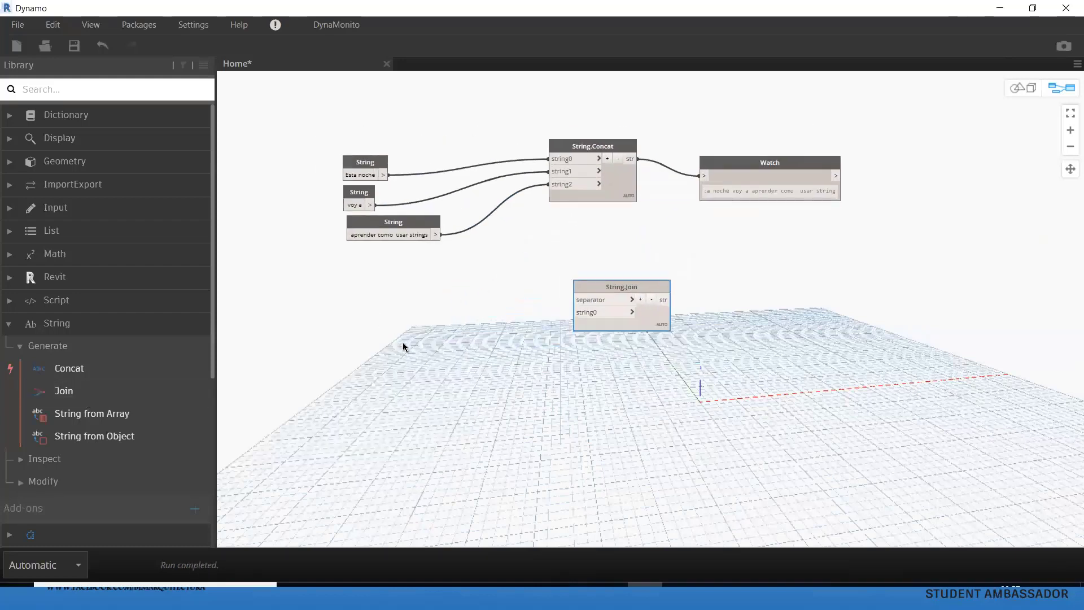
drag(387, 285, 325, 171)
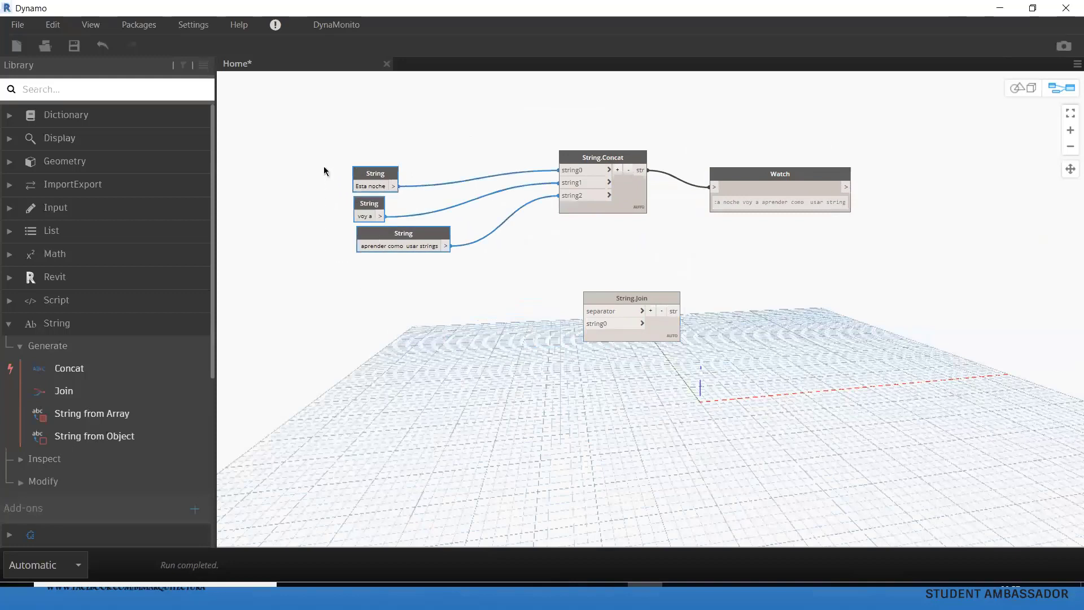
key(ctrl+c)
key(ctrl+v)
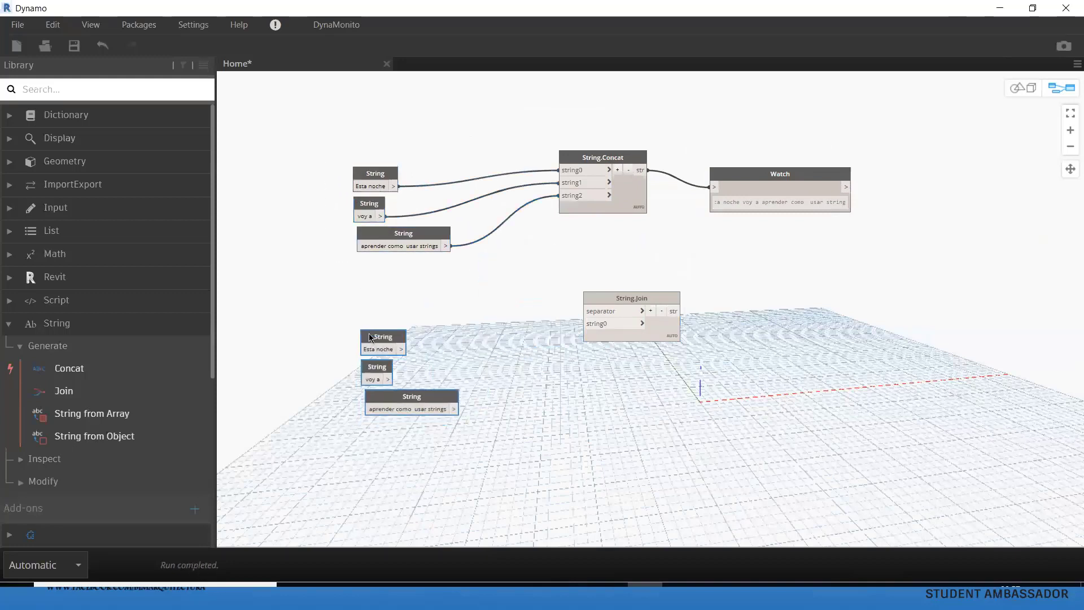
drag(361, 346, 365, 333)
scroll(389, 337, up, 1)
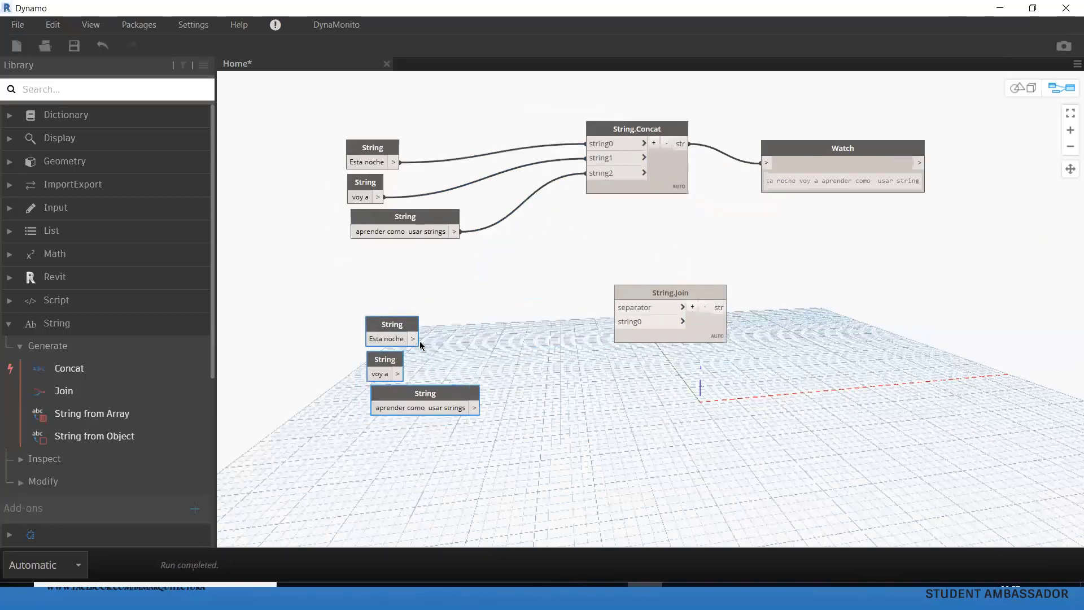
click(692, 307)
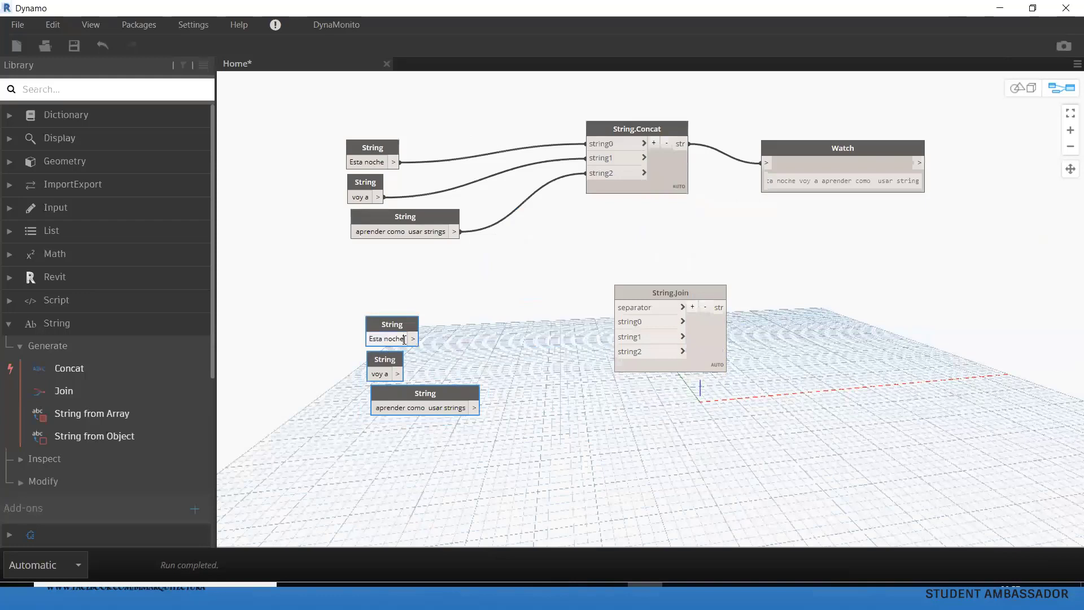
click(423, 345)
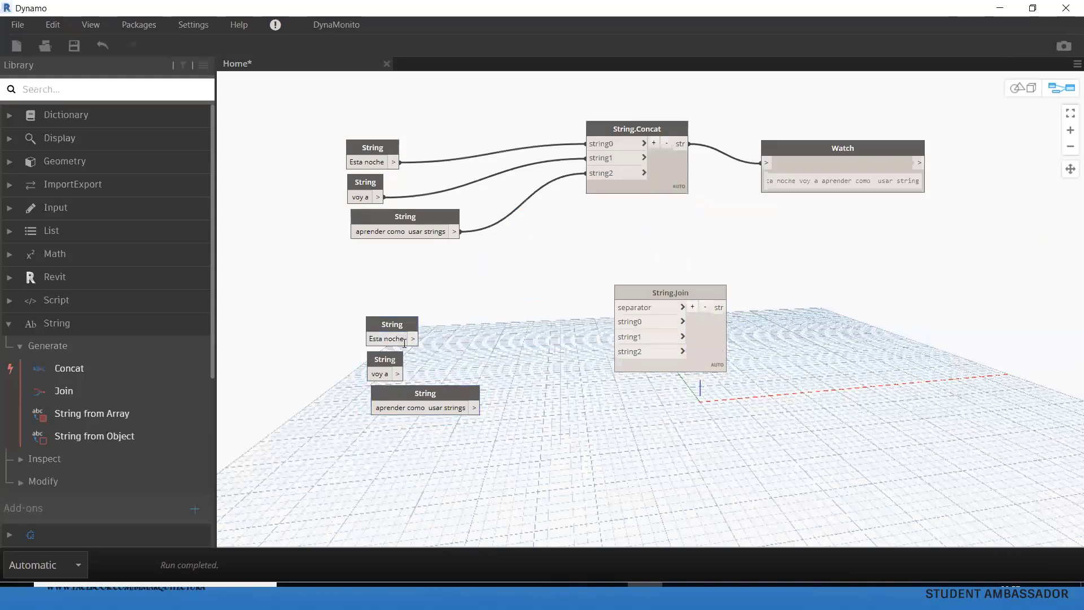
mouse_move(413, 338)
mouse_down()
mouse_move(614, 321)
mouse_move(364, 398)
mouse_move(398, 374)
mouse_up()
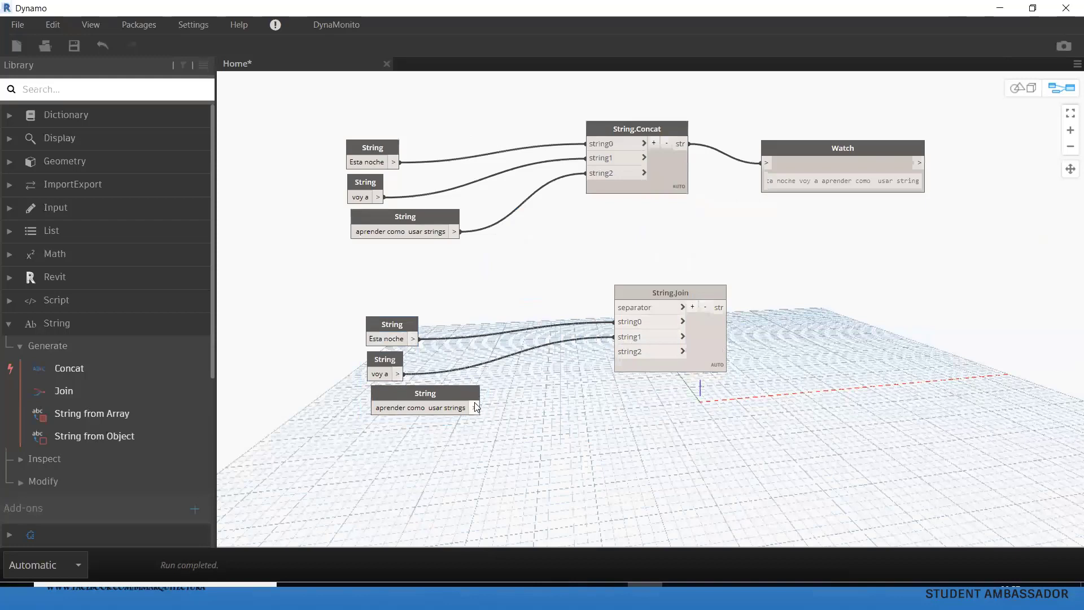
drag(475, 407, 614, 351)
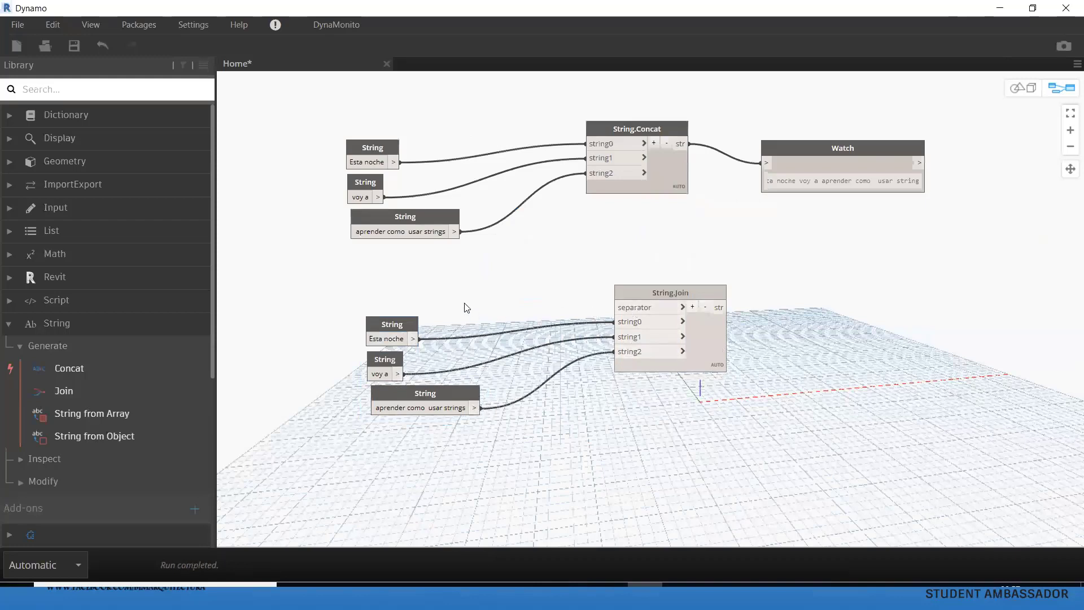
Step: Duplicate the Esta noche node as a '-' text and connect it as Join's separator
click(398, 328)
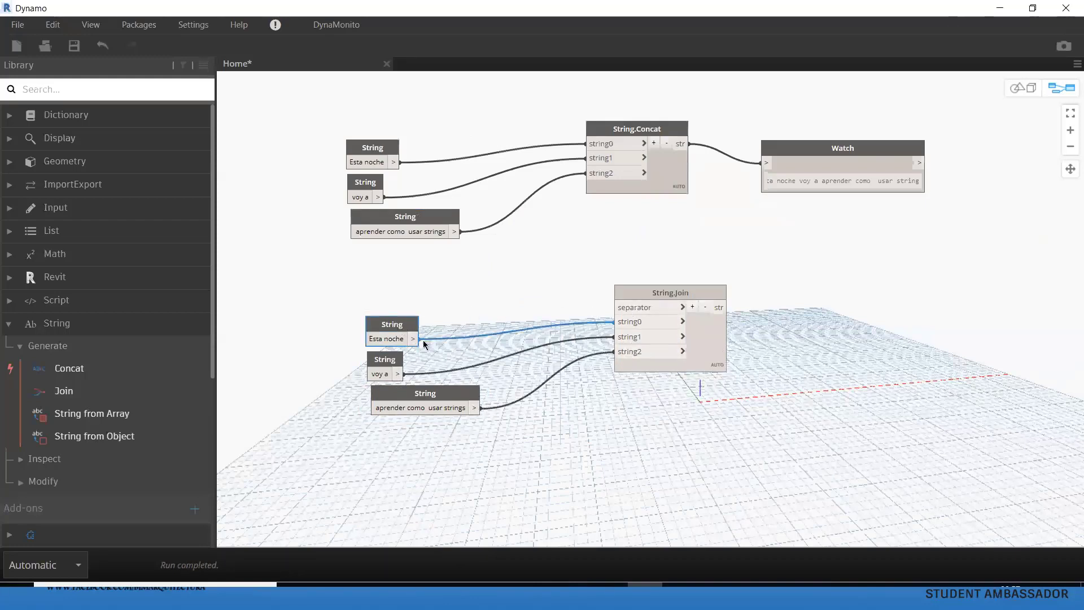
key(ctrl+c)
key(ctrl+v)
drag(450, 343, 433, 306)
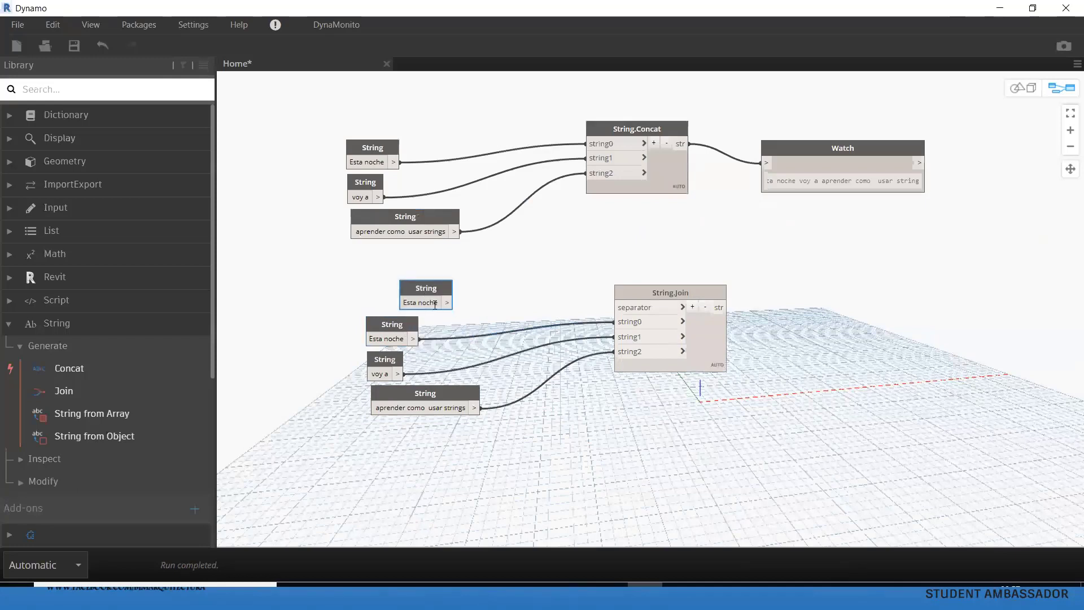
double_click(434, 303)
text(-)
drag(429, 302, 634, 311)
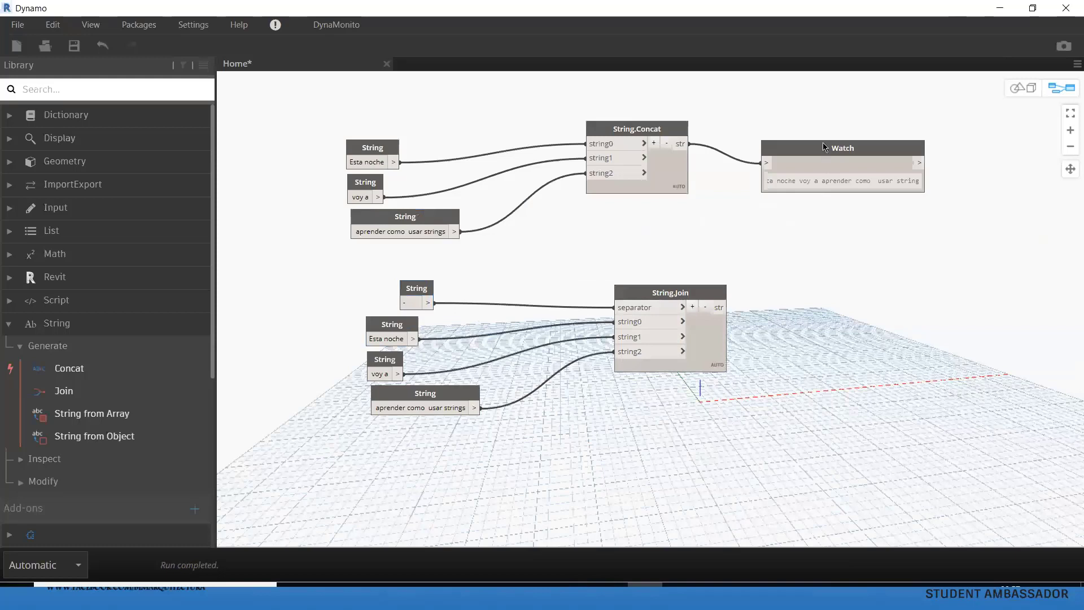
Step: Paste a copy of the Watch beside String.Join and connect Join's output to it
click(824, 148)
key(ctrl+c)
key(ctrl+v)
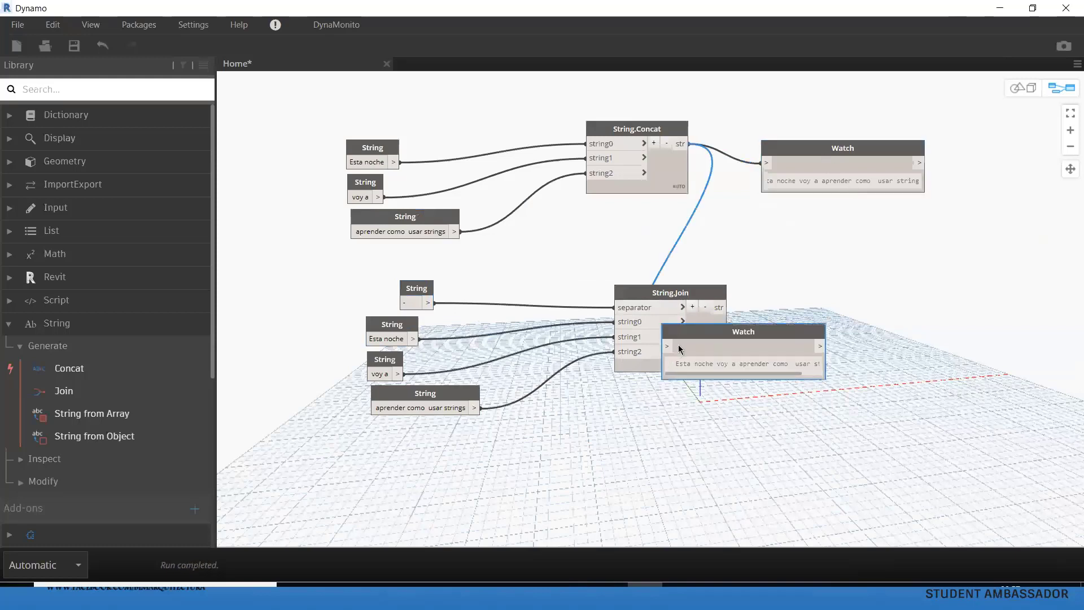
drag(681, 337, 791, 297)
drag(719, 307, 772, 305)
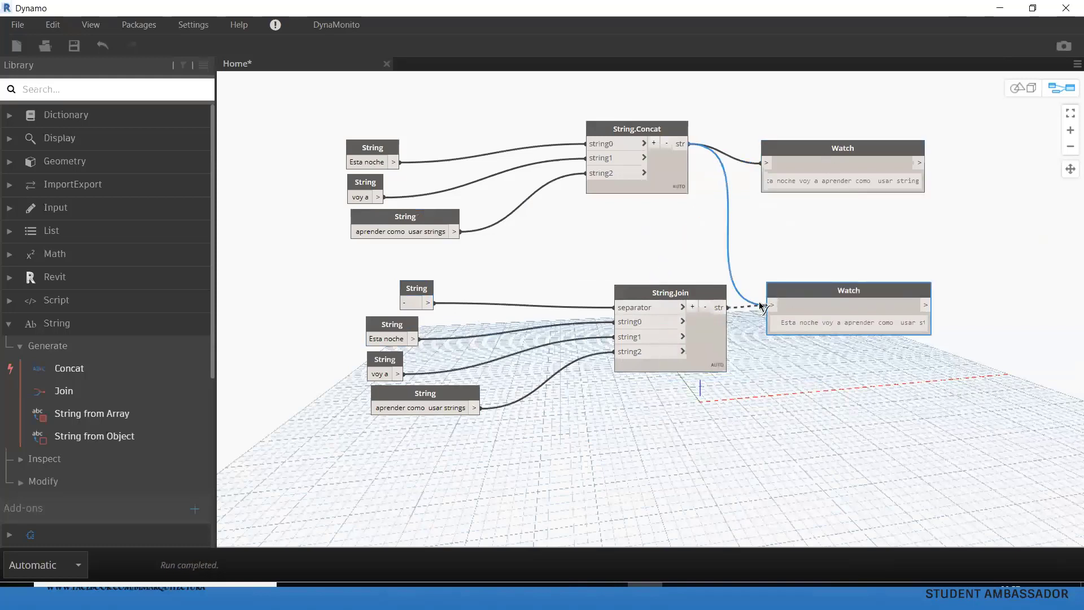
middle_drag(808, 377, 731, 386)
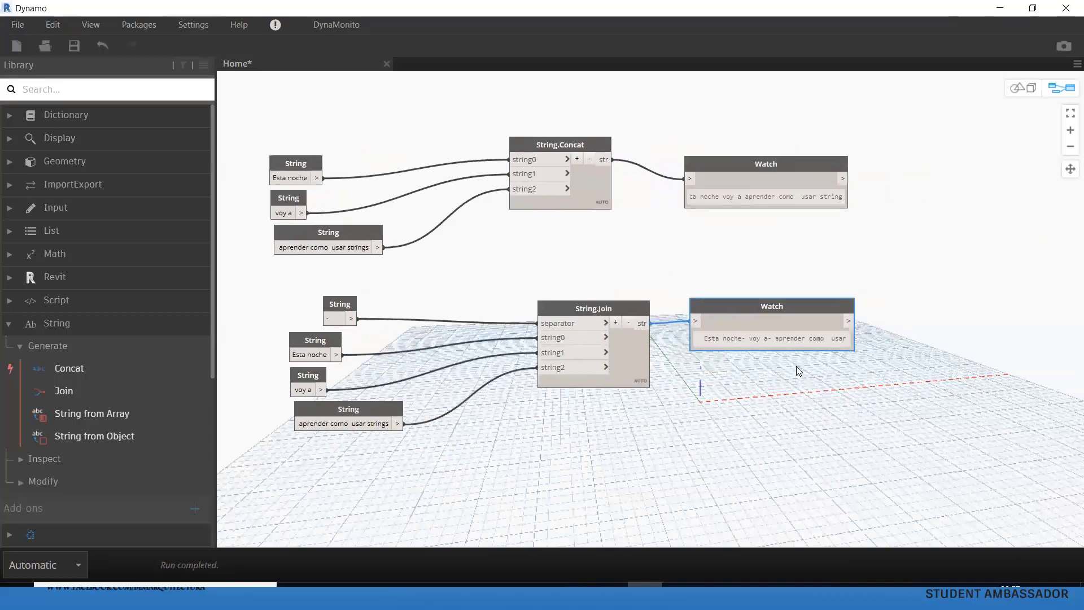
scroll(772, 394, up, 2)
Step: Scroll to the String from Array description and pan the graph view upward
scroll(772, 394, up, 1)
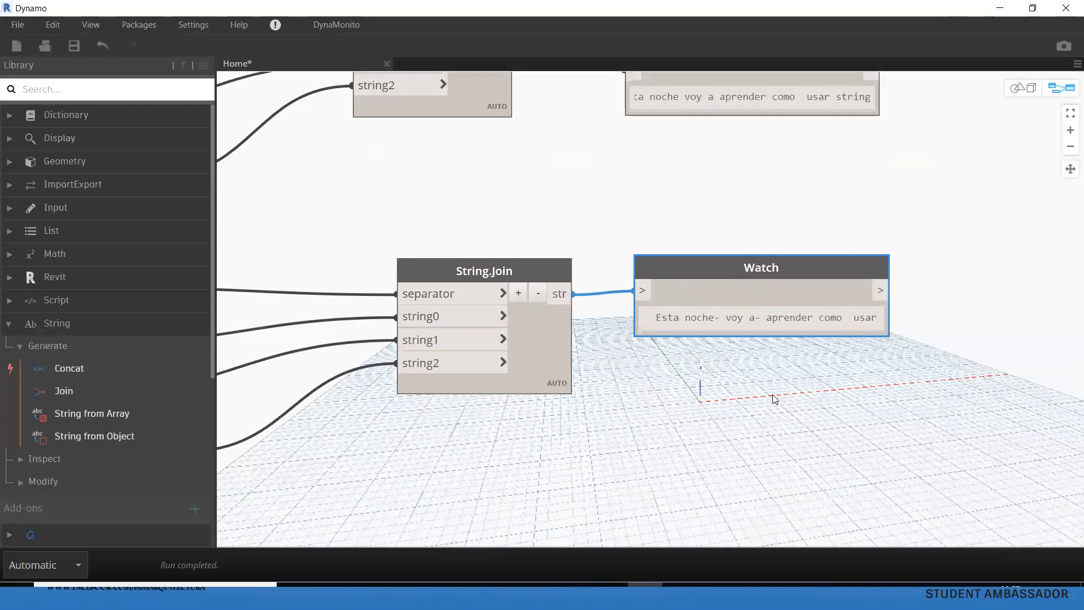
mouse_move(557, 323)
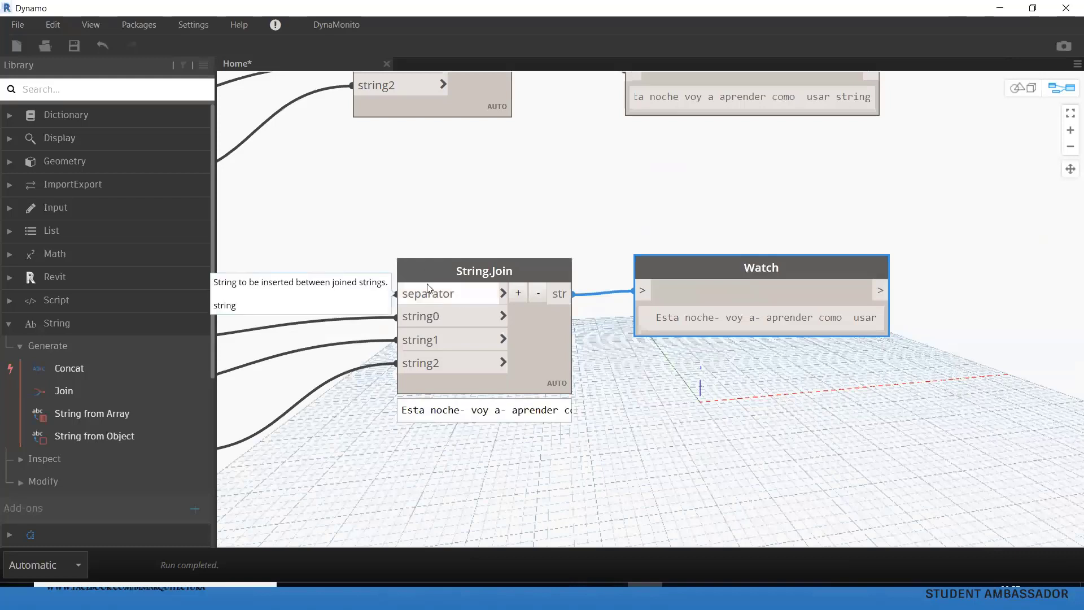
scroll(441, 436, down, 2)
scroll(606, 327, down, 2)
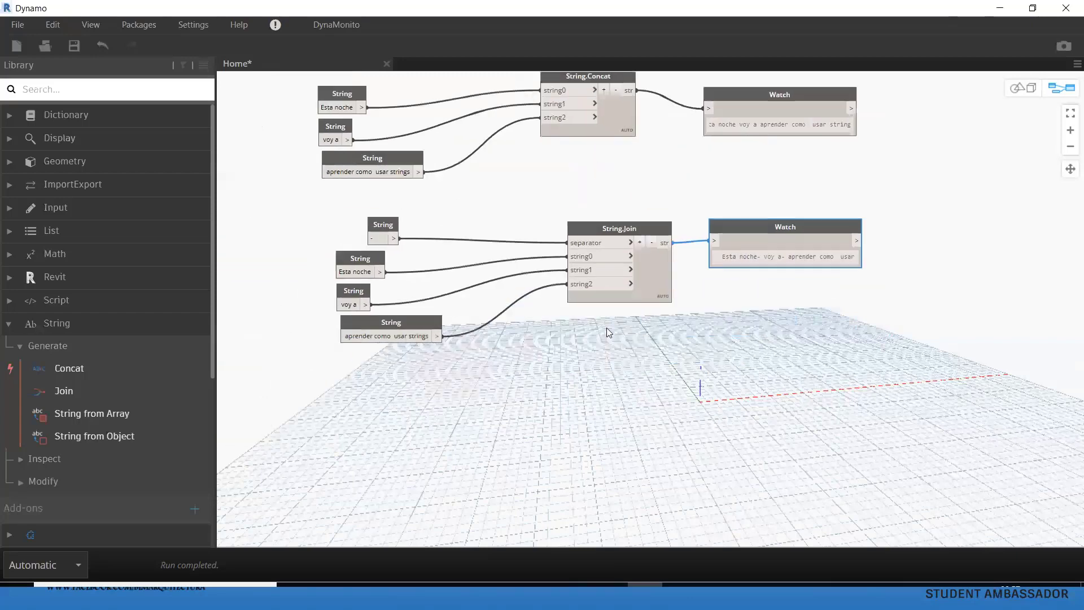
middle_drag(652, 450, 650, 395)
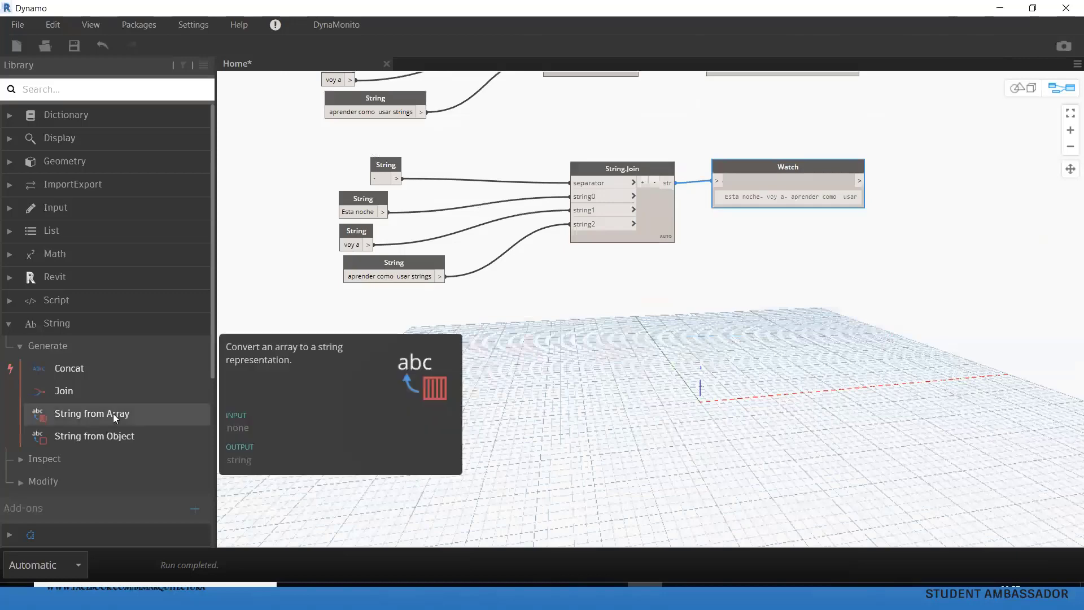
Step: In the Dynamo Dictionary browser tab, highlight String from Array's 'Convert an array…' description
key(alt+Tab)
key(alt+Tab)
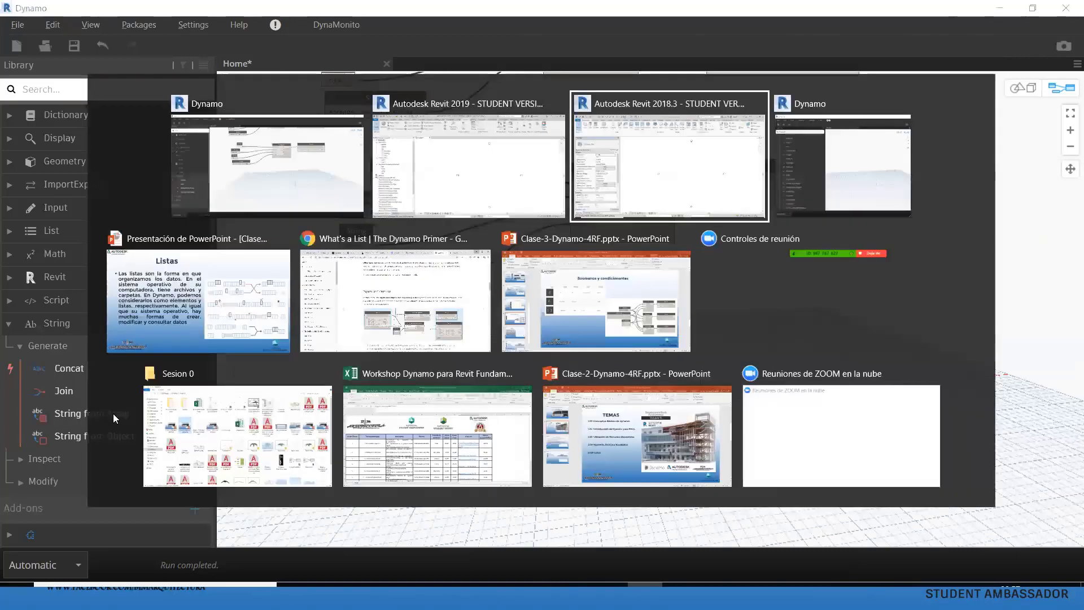
key(alt+Tab)
key(alt+Tab)
key(alt+Tab)
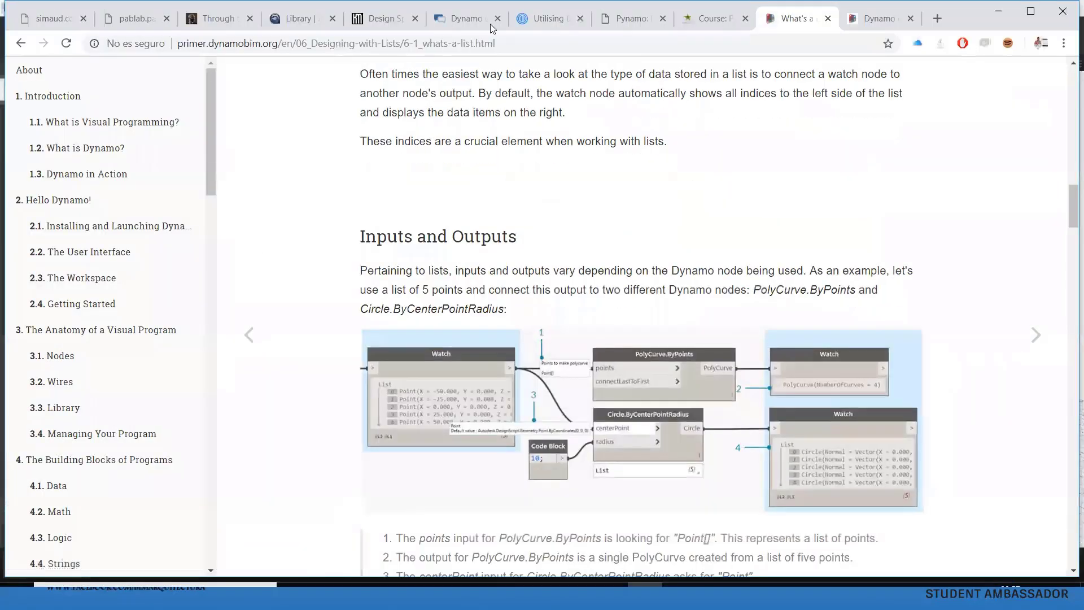
key(ctrl+Tab)
scroll(127, 432, up, 5)
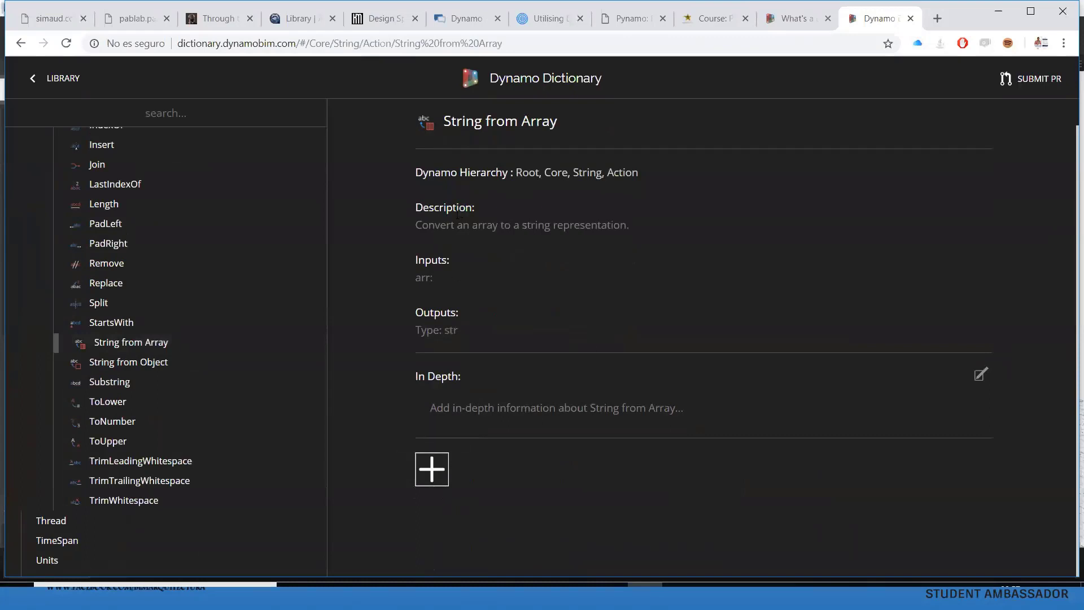
drag(411, 227, 496, 225)
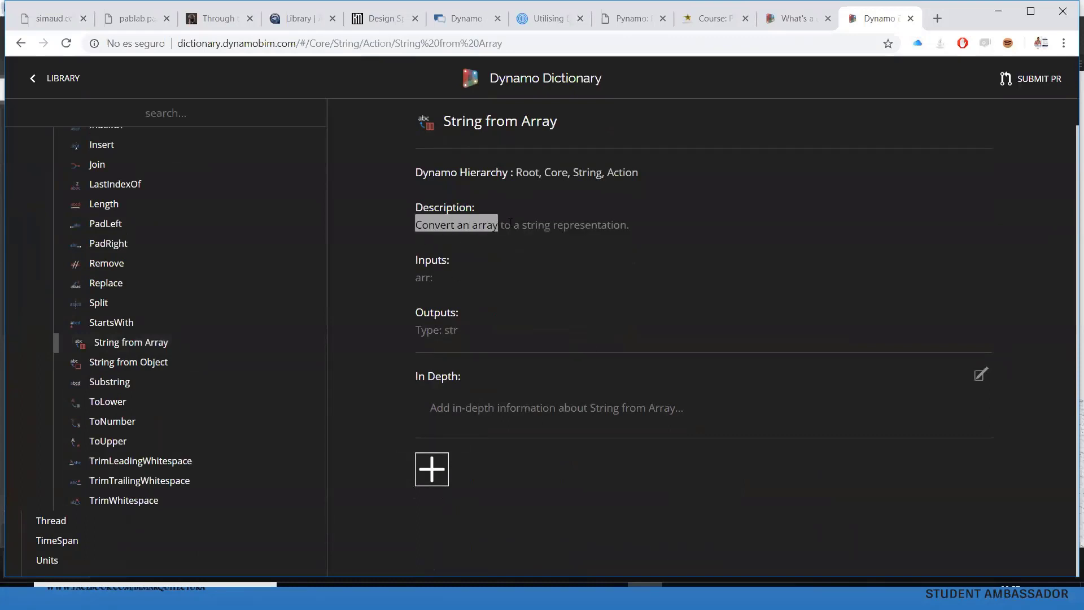
drag(502, 227, 610, 225)
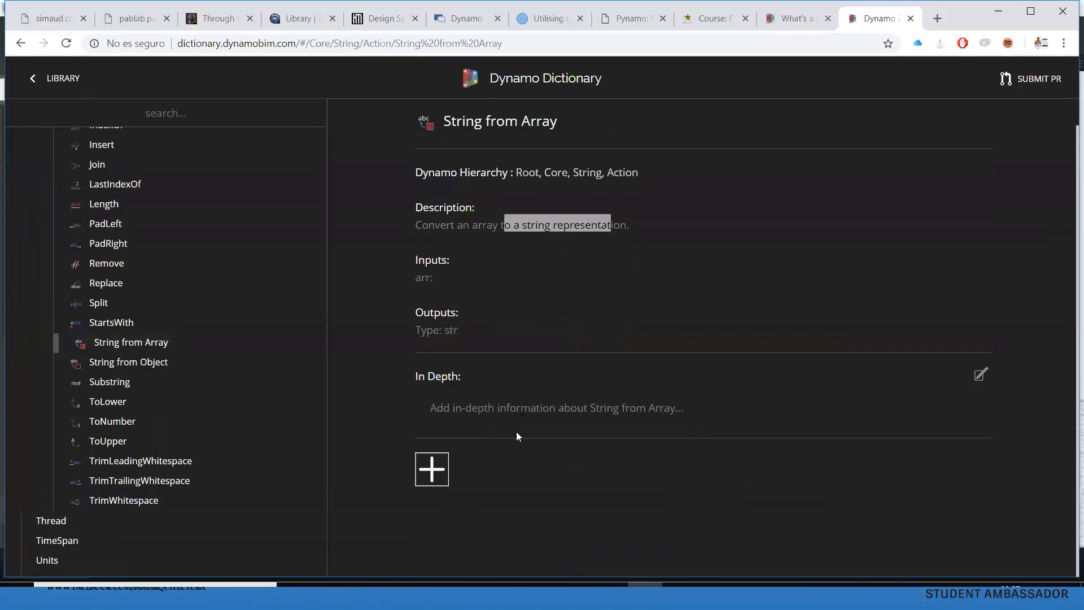
Step: Back in Dynamo, add a String from Object node onto the grid
click(998, 11)
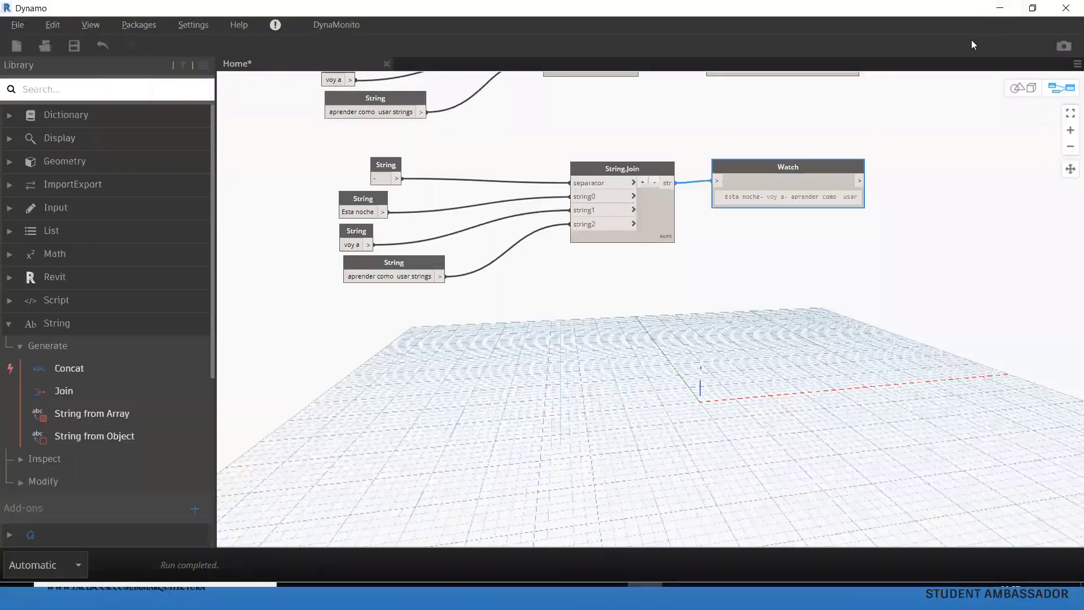
click(76, 438)
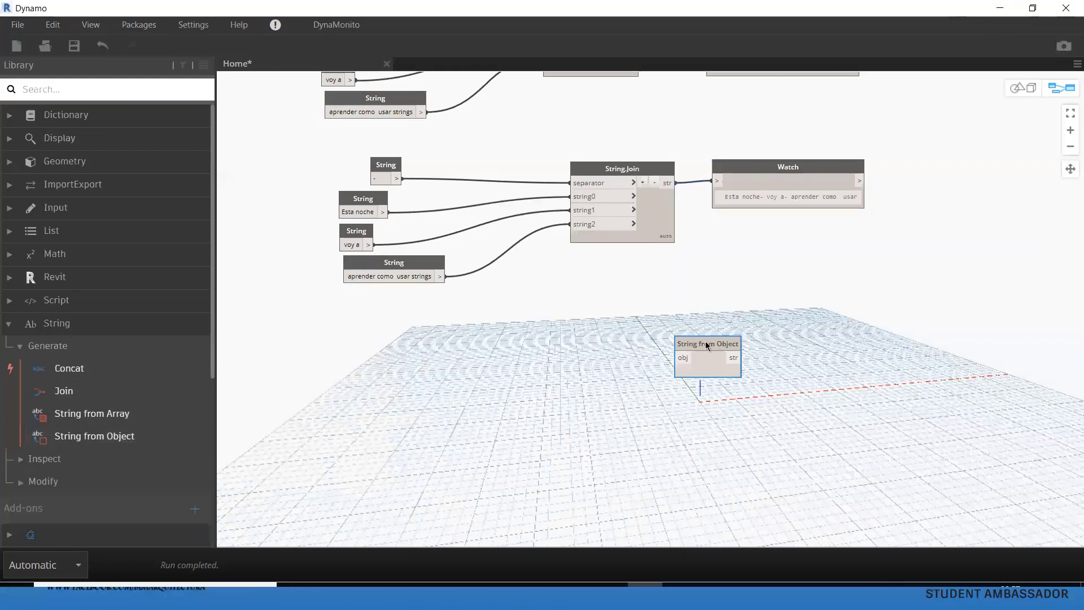
drag(716, 349, 652, 367)
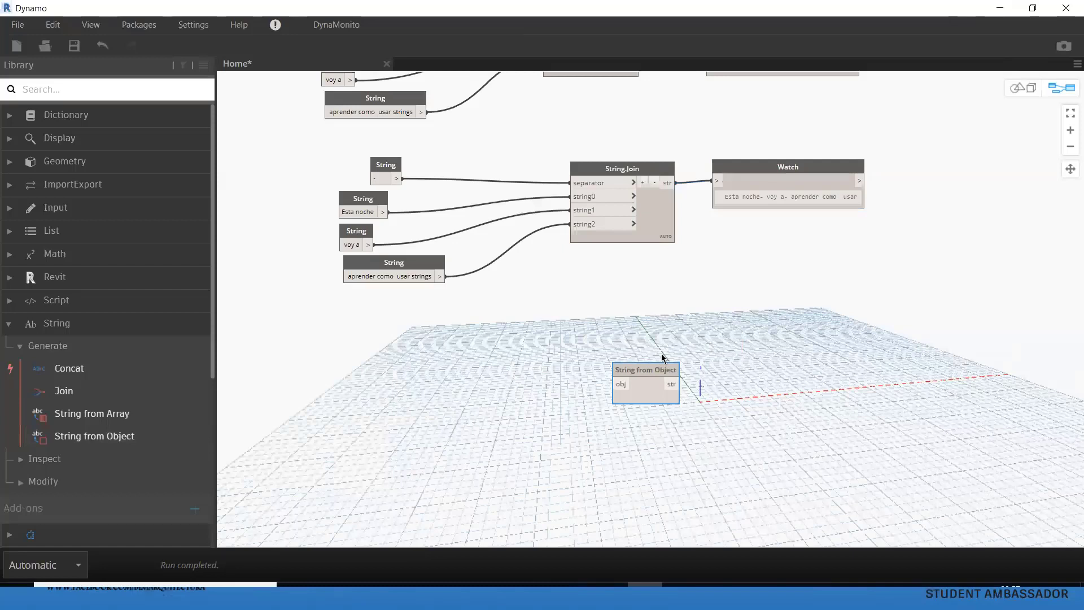
click(387, 399)
Step: Add a Number node below the string nodes and duplicate the Esta noche String node
right_click(387, 399)
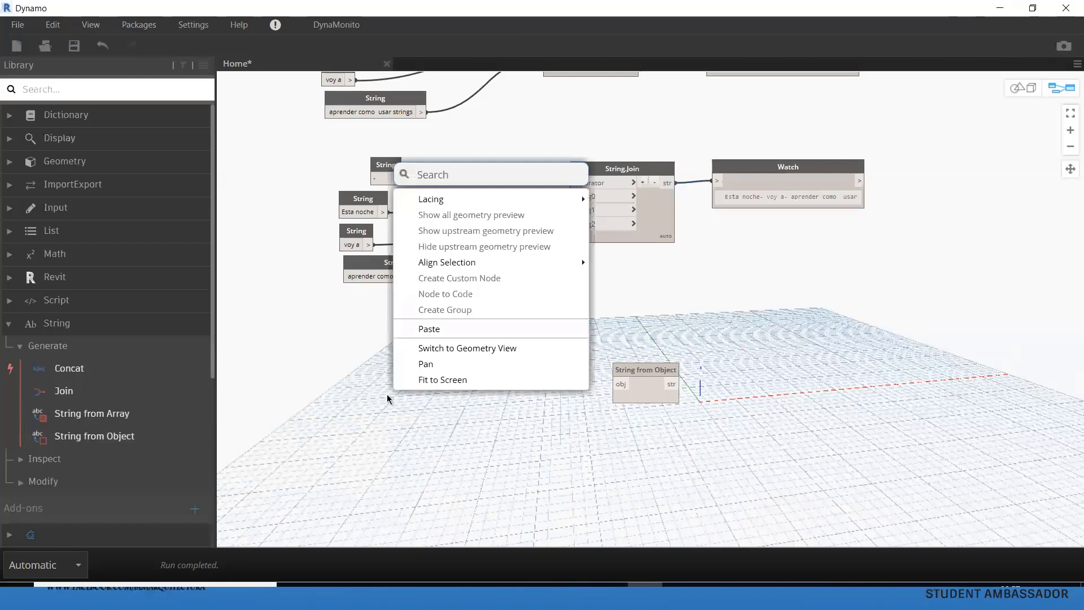
text(numb)
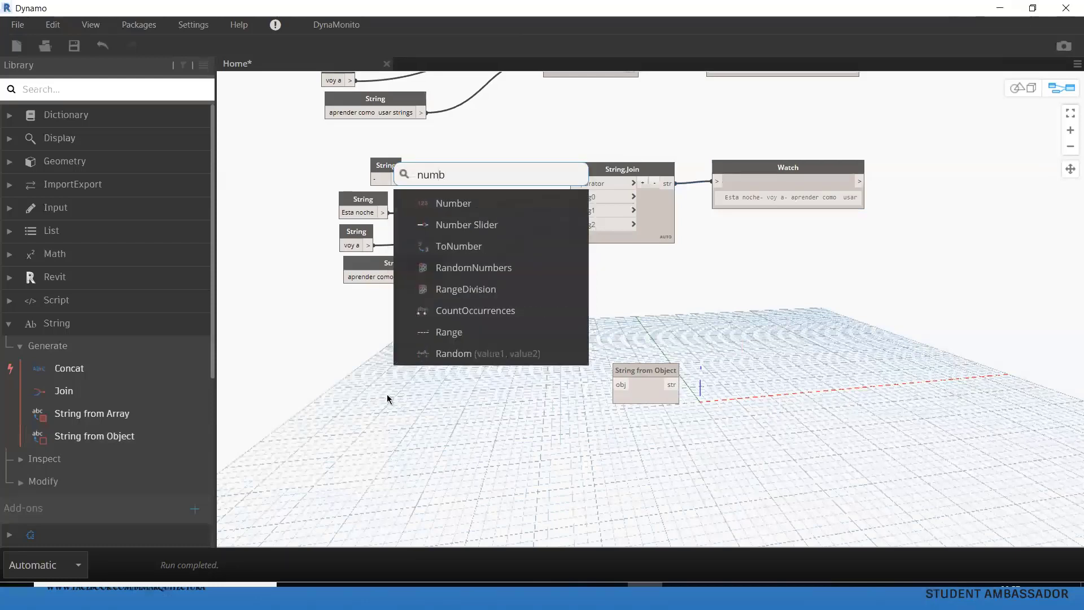
text(er)
click(453, 204)
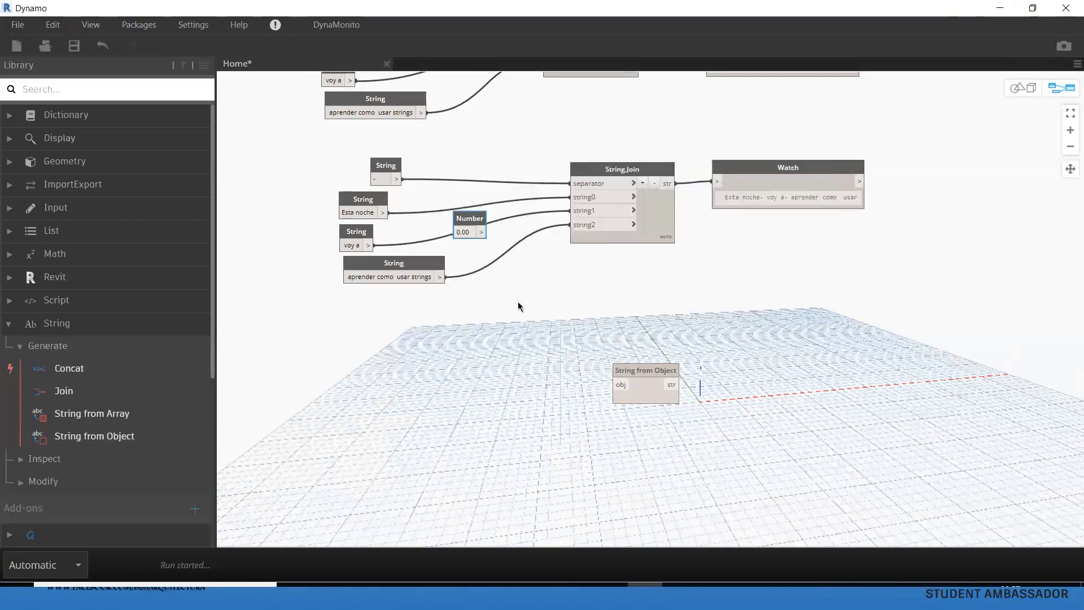
drag(480, 222, 417, 345)
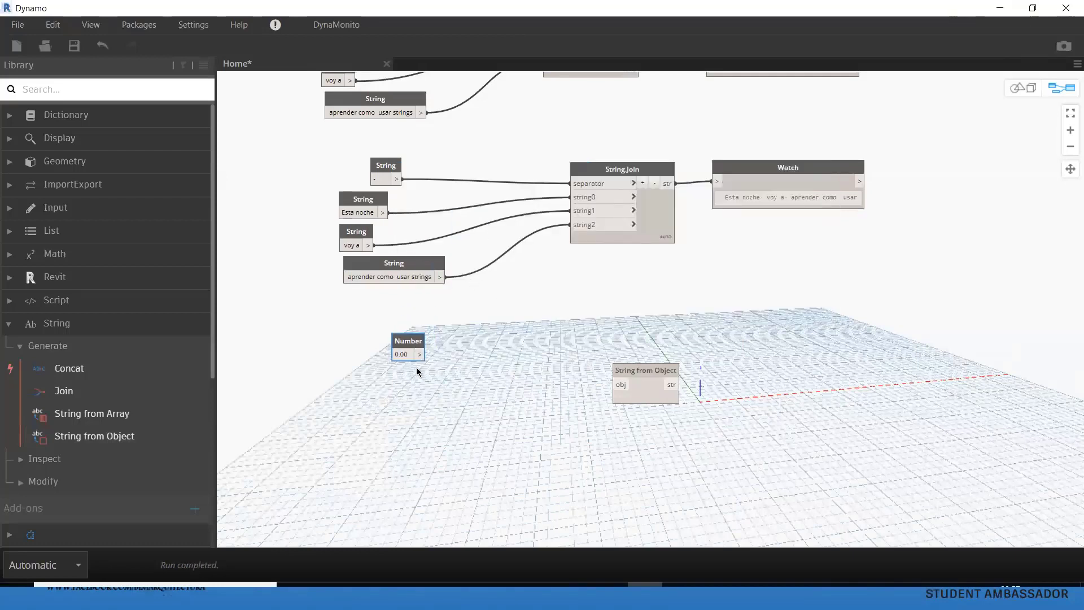
click(359, 198)
key(ctrl+c)
key(ctrl+v)
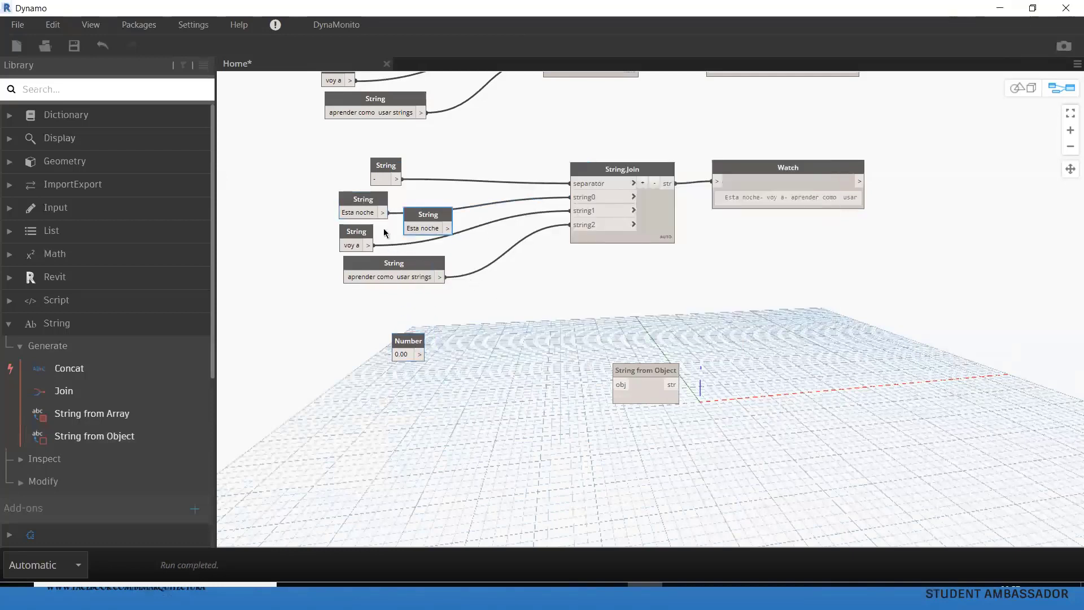
Step: Add a + node and connect the copied String, set to 4, to its y input
drag(416, 216, 366, 410)
right_click(496, 406)
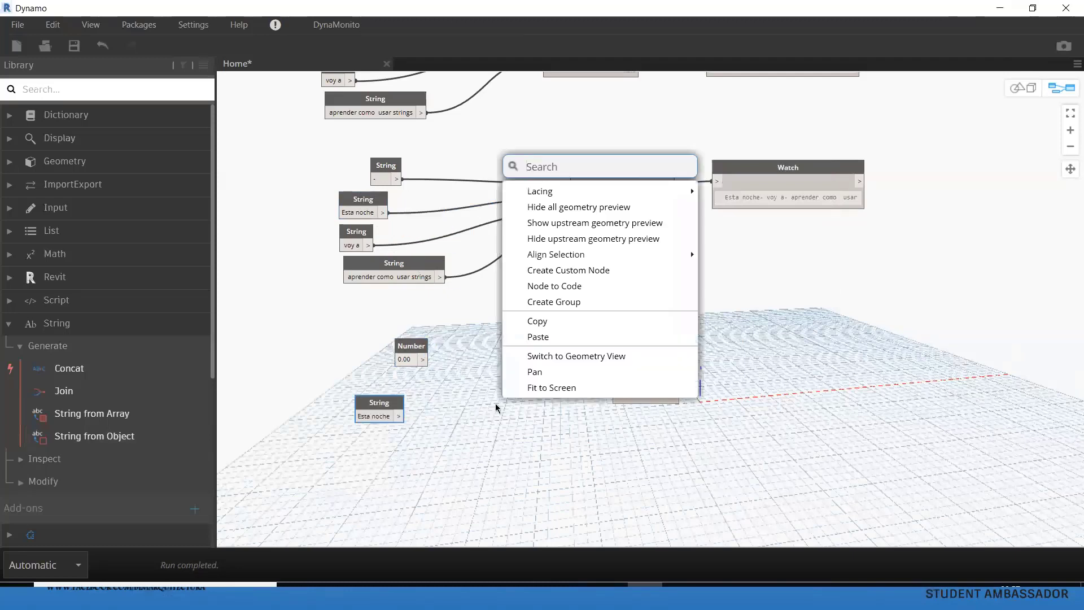
text(+)
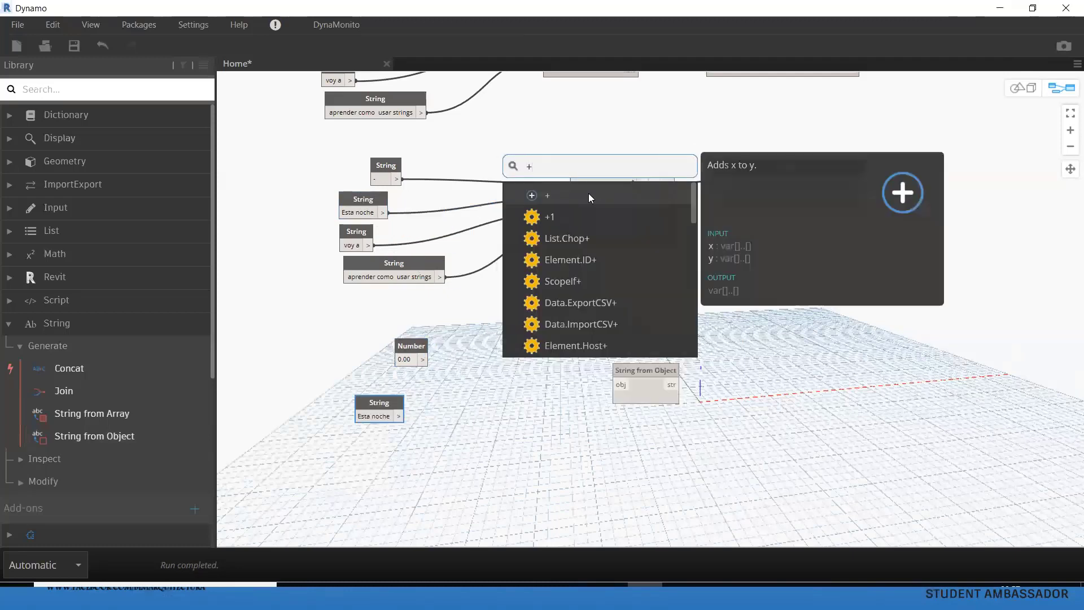
click(588, 191)
drag(621, 223, 498, 388)
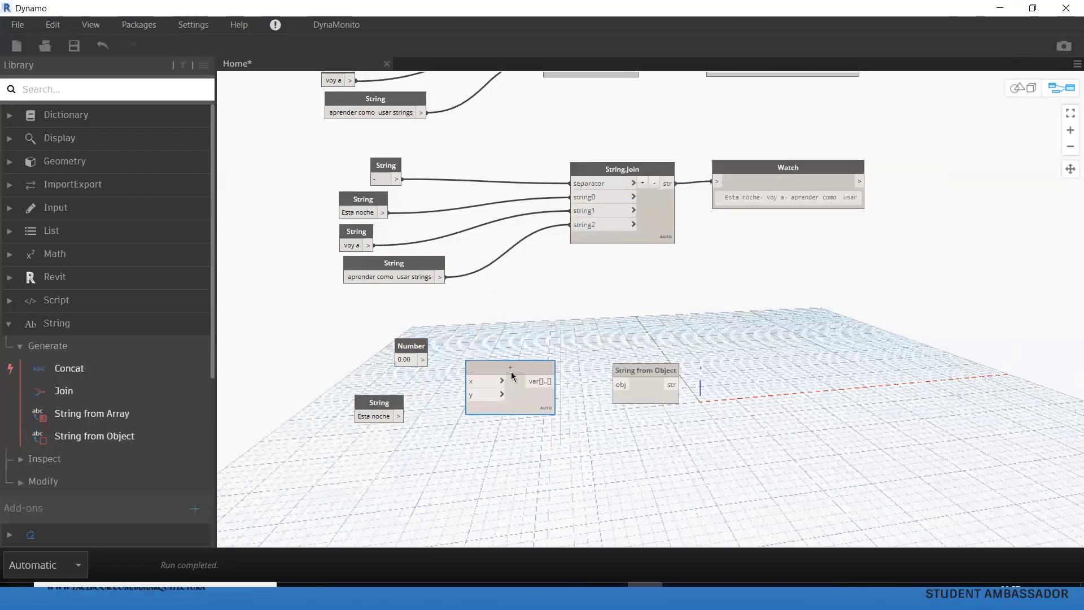
click(389, 417)
text(4)
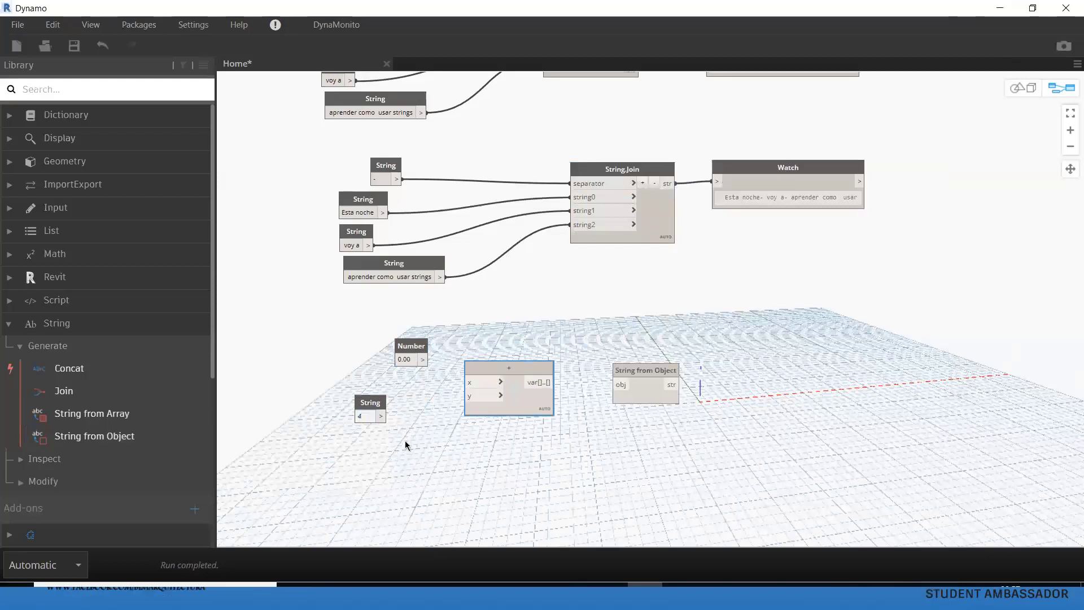
drag(381, 416, 468, 398)
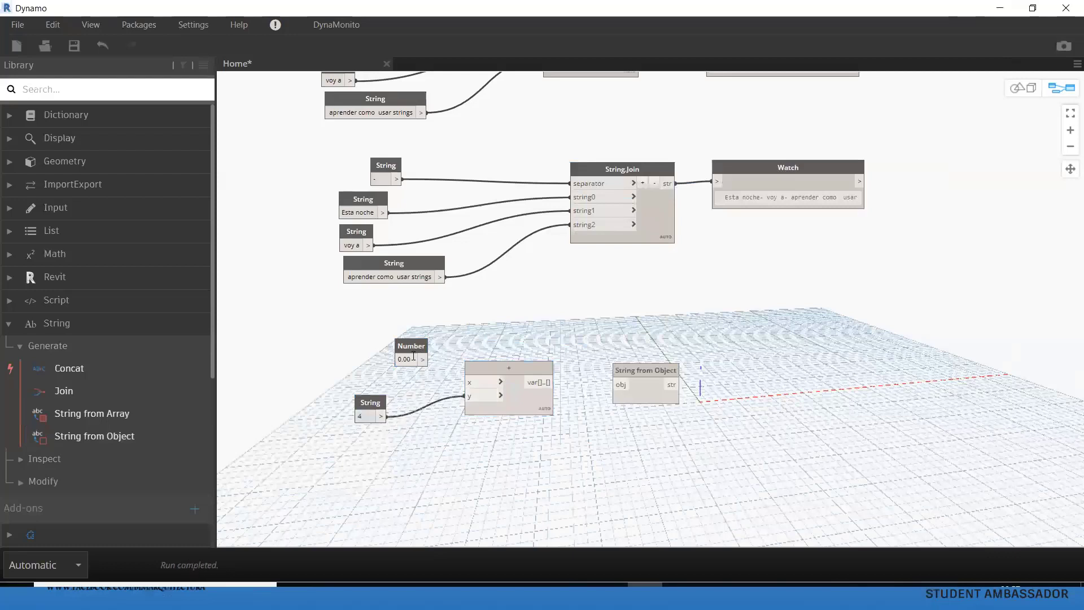
Step: Set the Number node's value to 6.5
drag(414, 355, 377, 353)
click(377, 359)
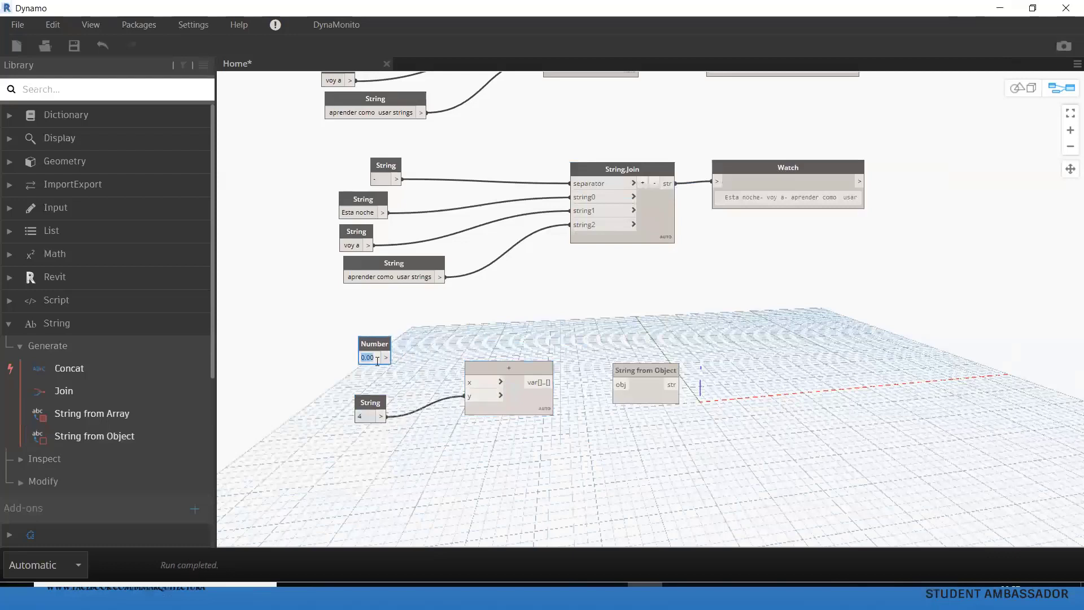
text(6.)
text(50)
drag(361, 350, 372, 367)
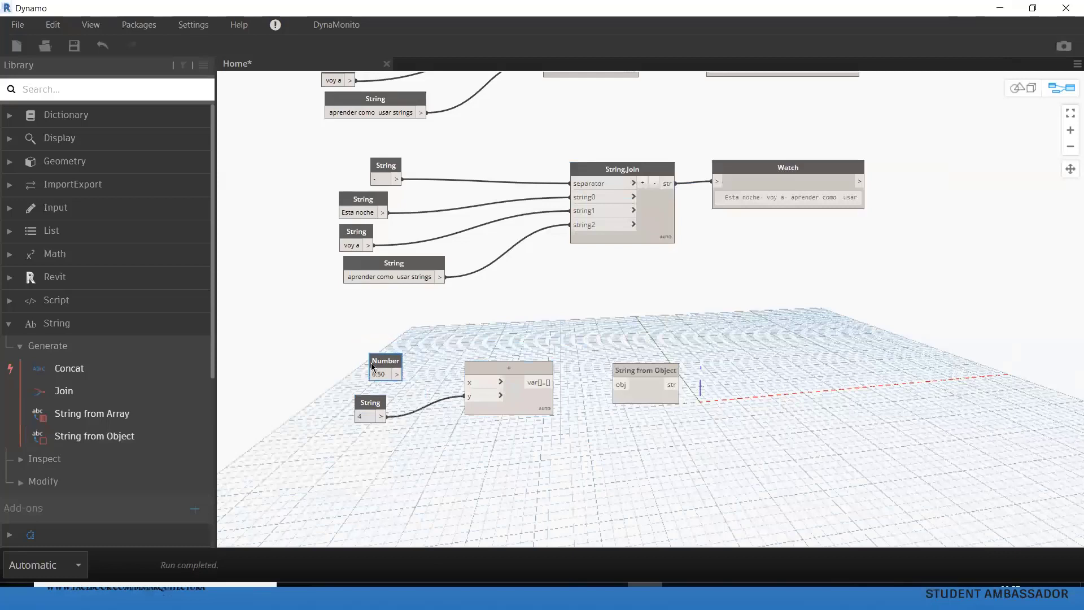
Step: Add a Watch showing the + result and wire Number 6.50 into the x input
right_click(577, 447)
text(wa)
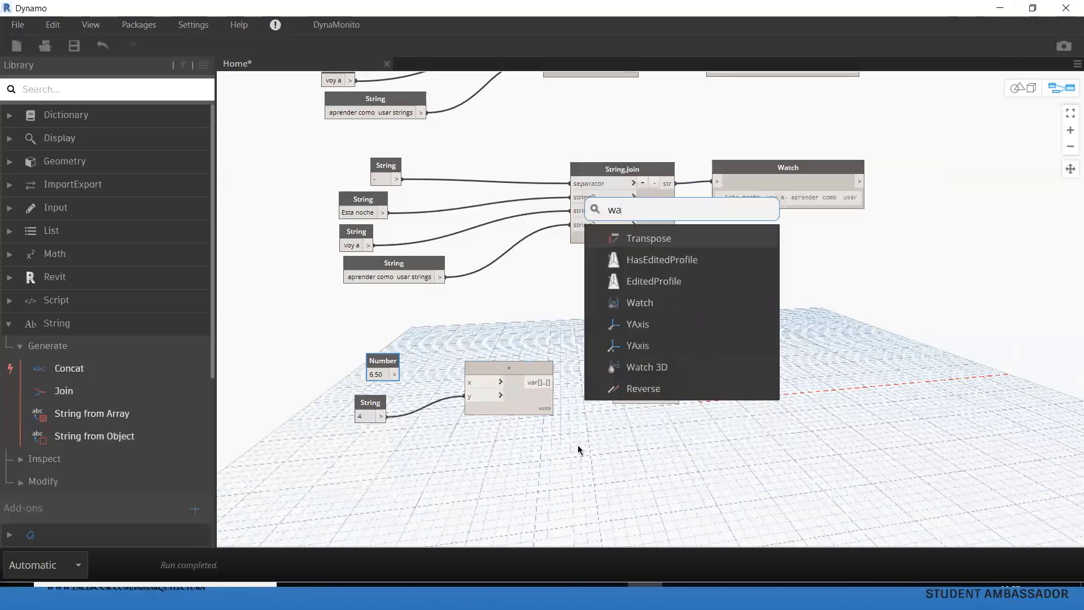
text(tch)
key(Return)
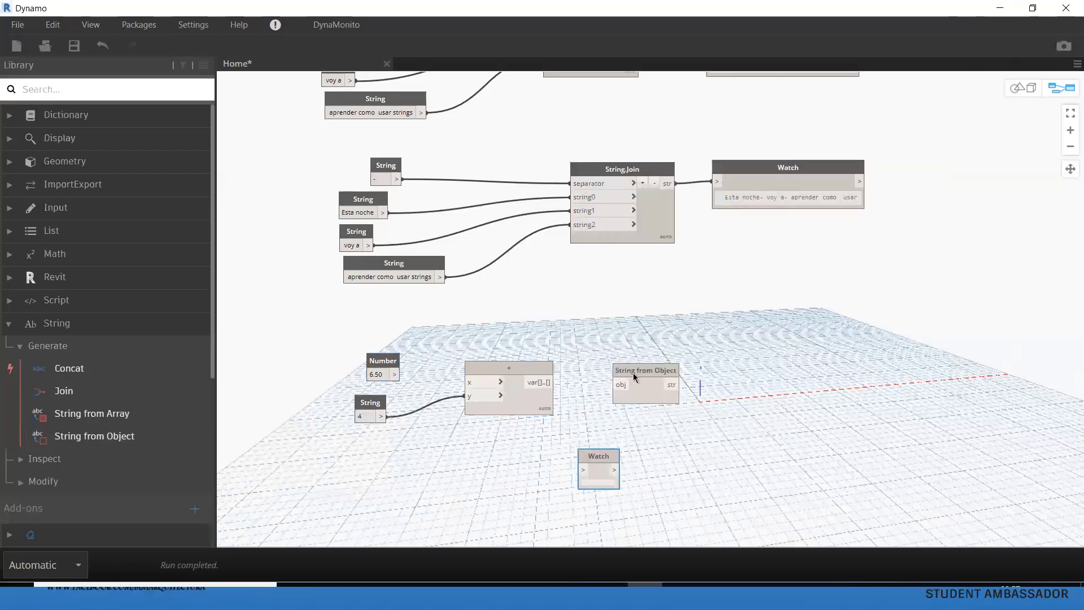
drag(634, 377, 676, 379)
drag(598, 456, 603, 407)
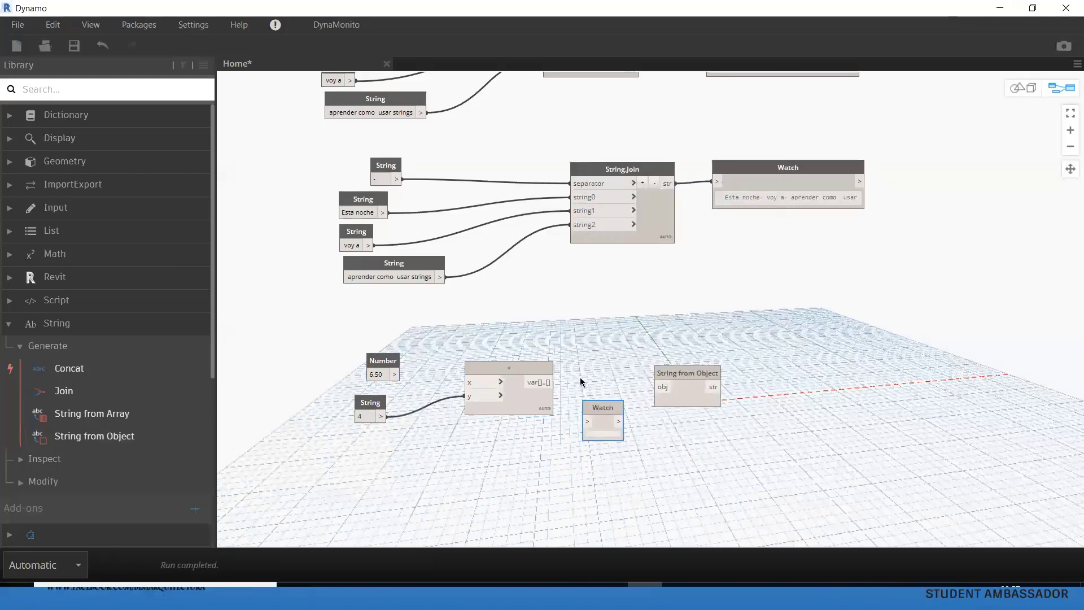
drag(555, 382, 587, 421)
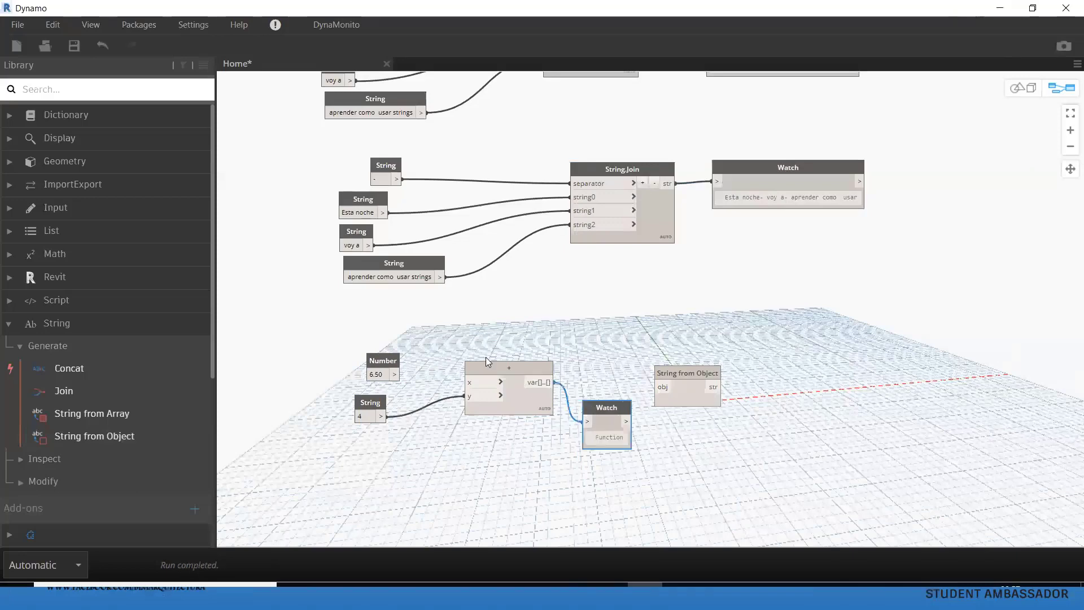
drag(484, 385, 395, 374)
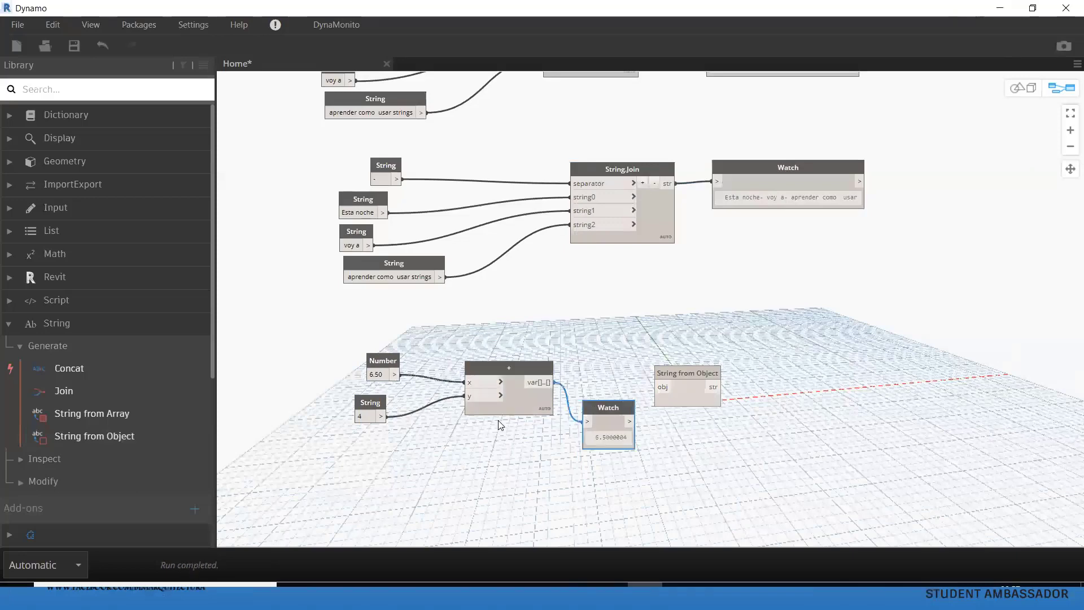
scroll(554, 420, up, 3)
middle_drag(545, 455, 597, 447)
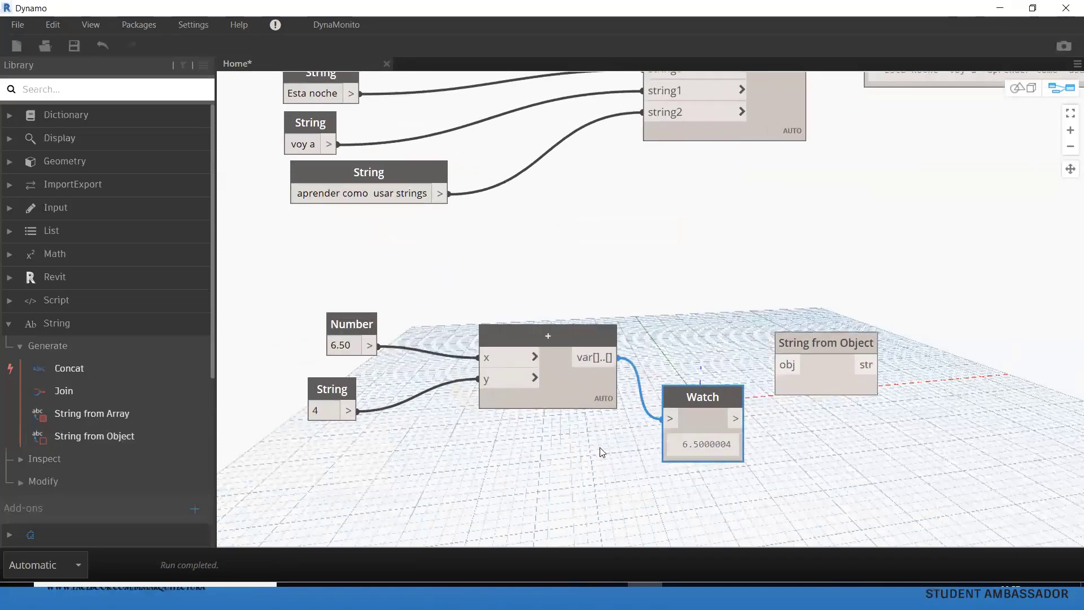
middle_drag(561, 480, 603, 476)
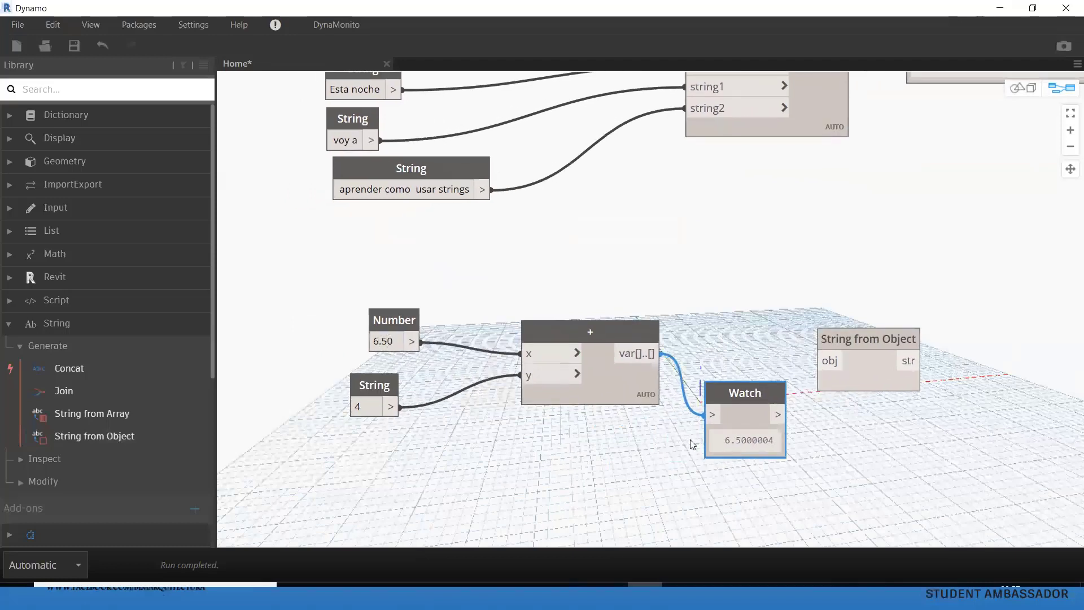
click(184, 25)
mouse_move(223, 96)
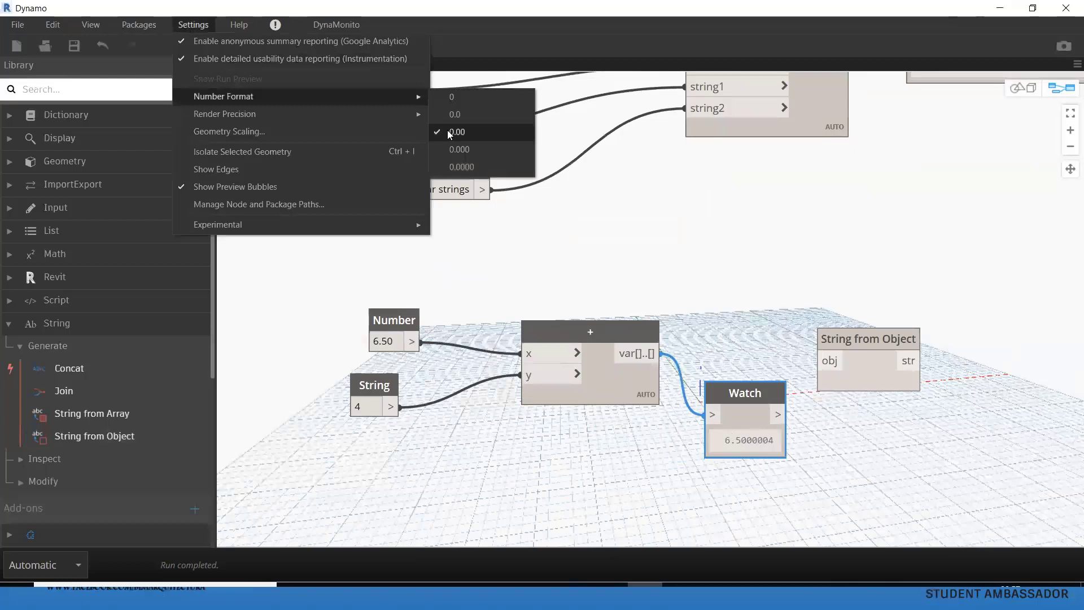
click(420, 375)
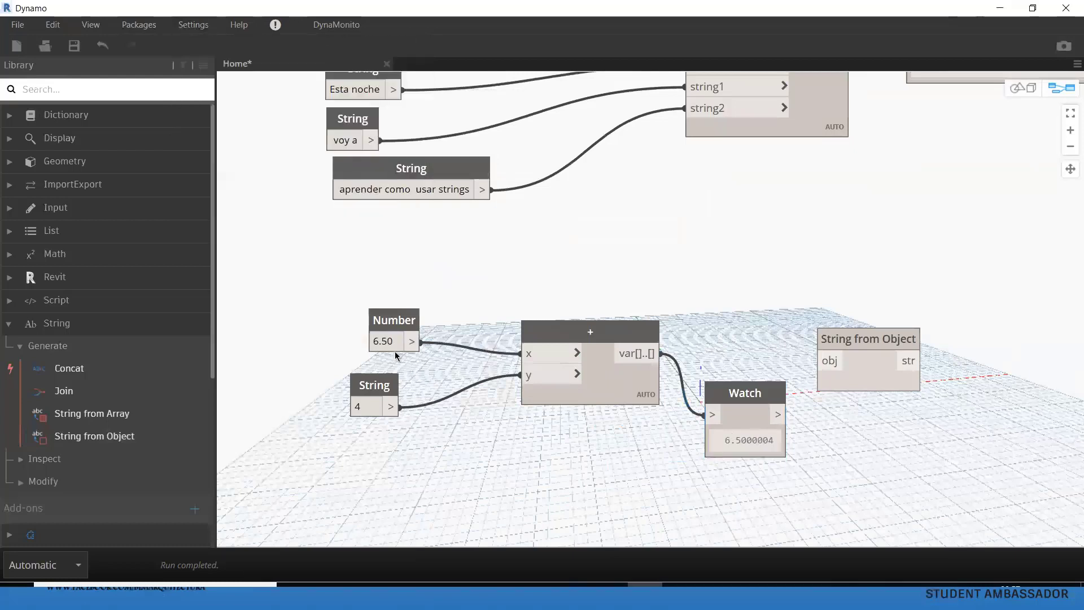
click(394, 344)
Step: Commit Number 6.5 and rearrange the Number, String 4 and + nodes into a tidier layout
key(BackSpace)
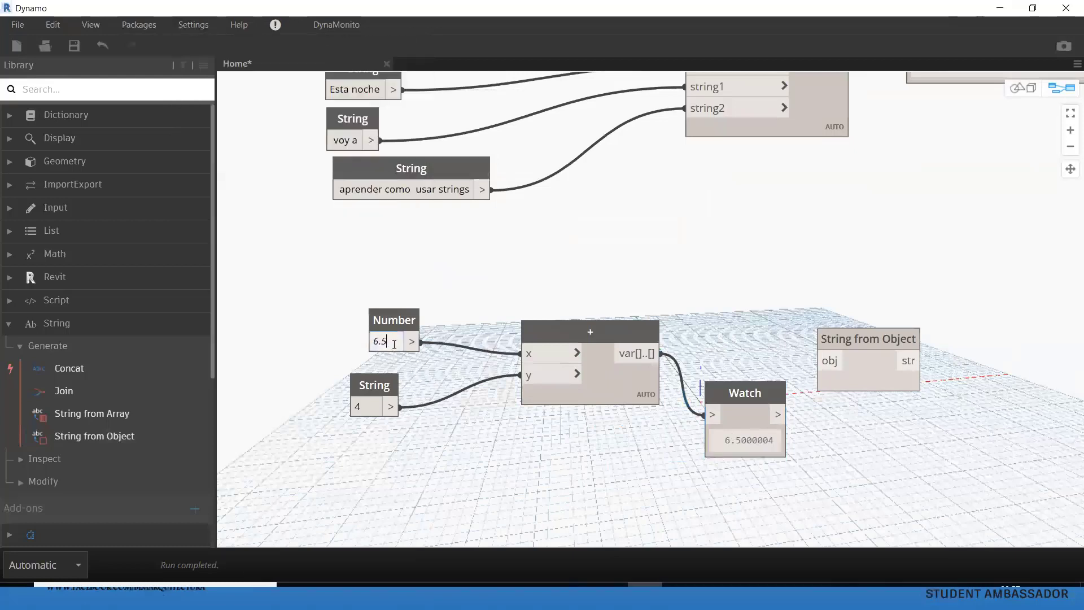
click(438, 448)
drag(544, 326, 497, 340)
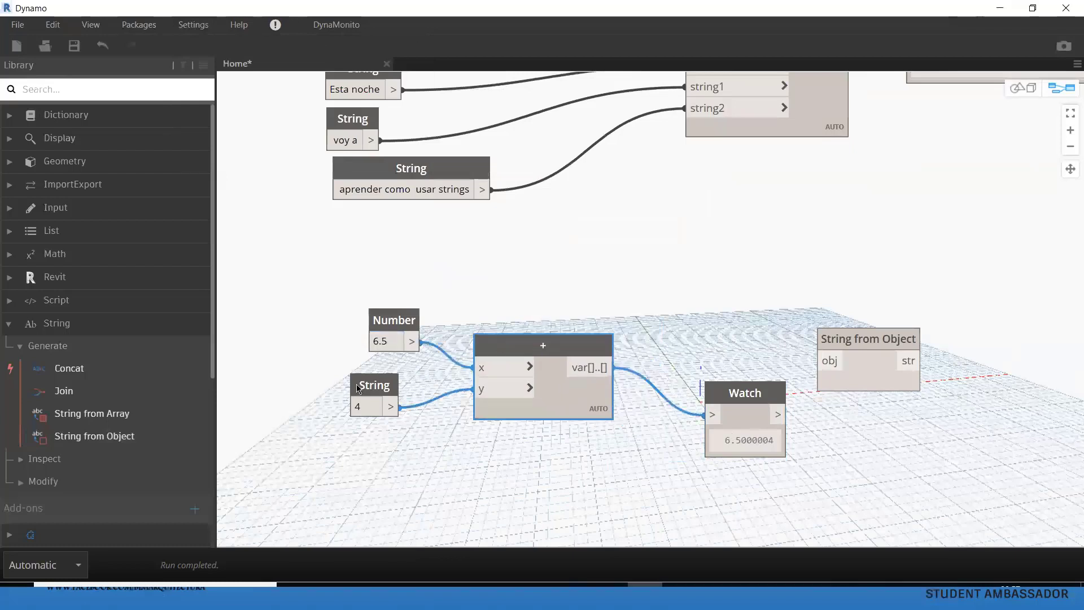
drag(358, 388, 374, 385)
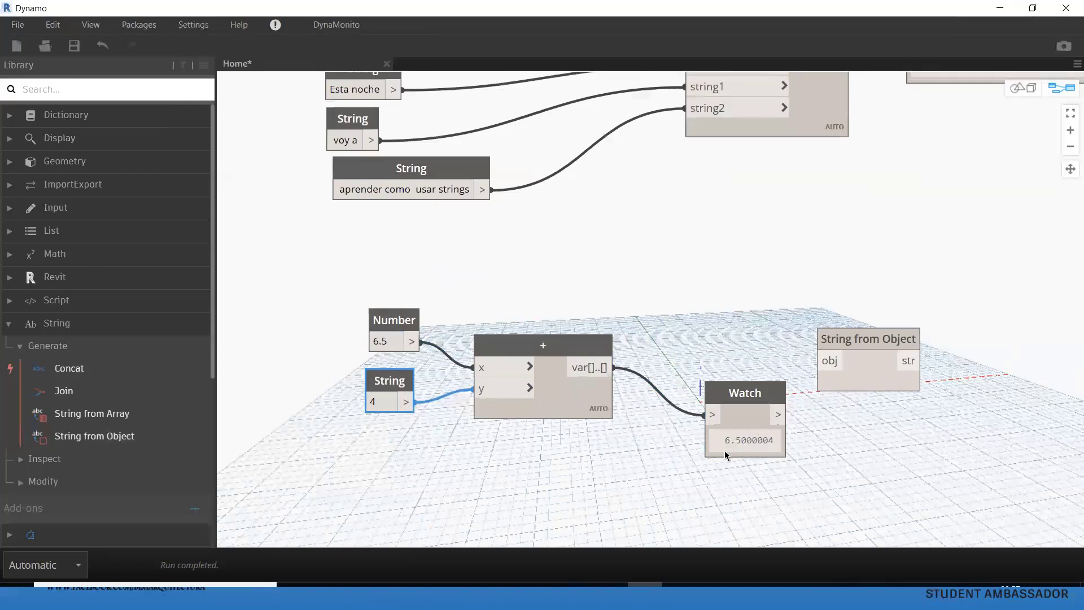
drag(382, 321, 368, 286)
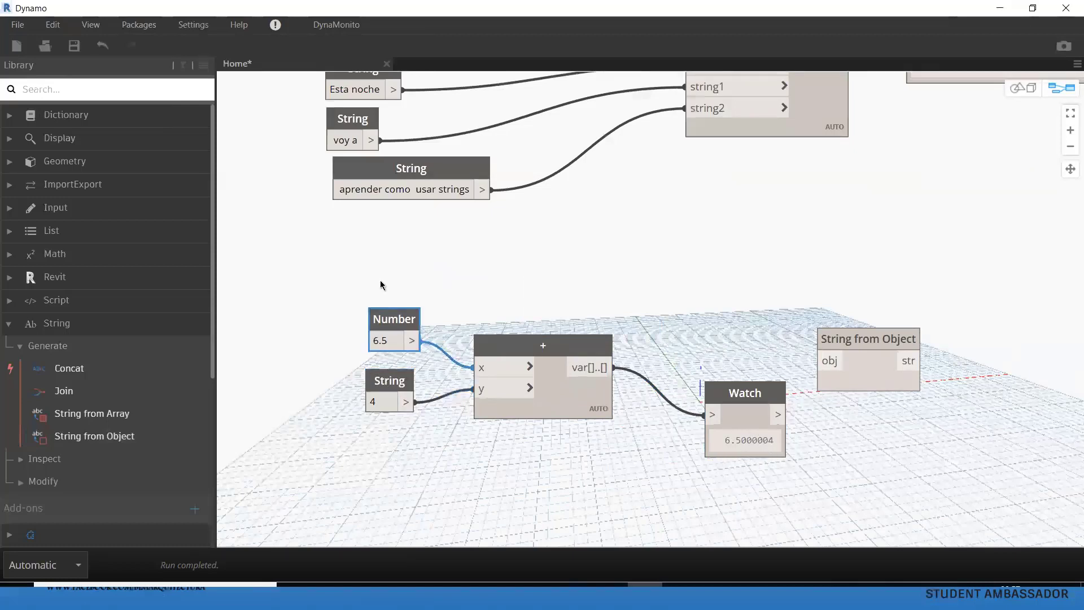
drag(383, 379, 373, 384)
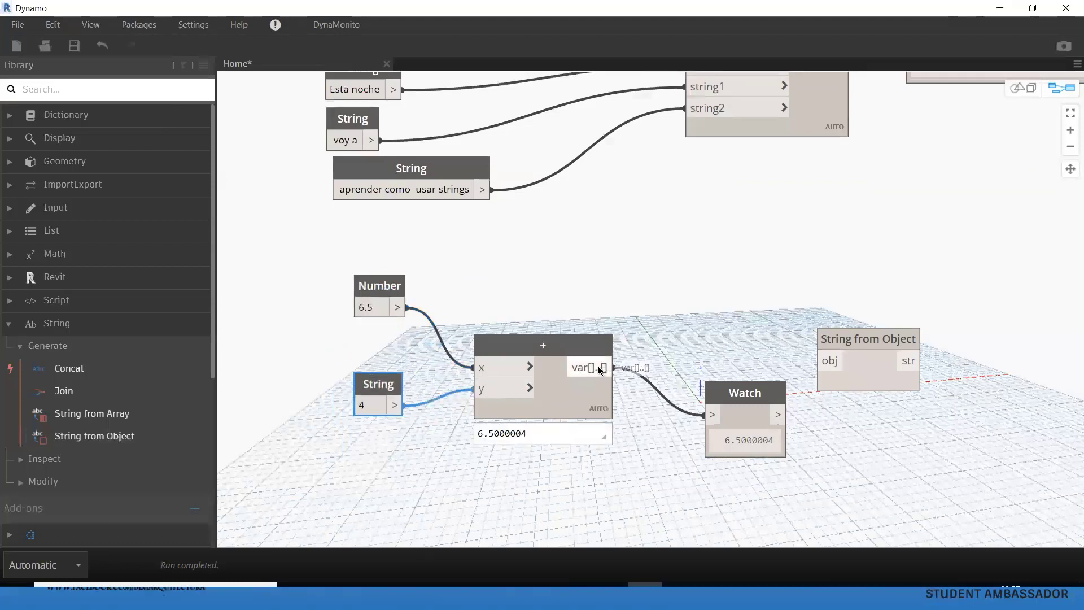
middle_drag(763, 358, 610, 346)
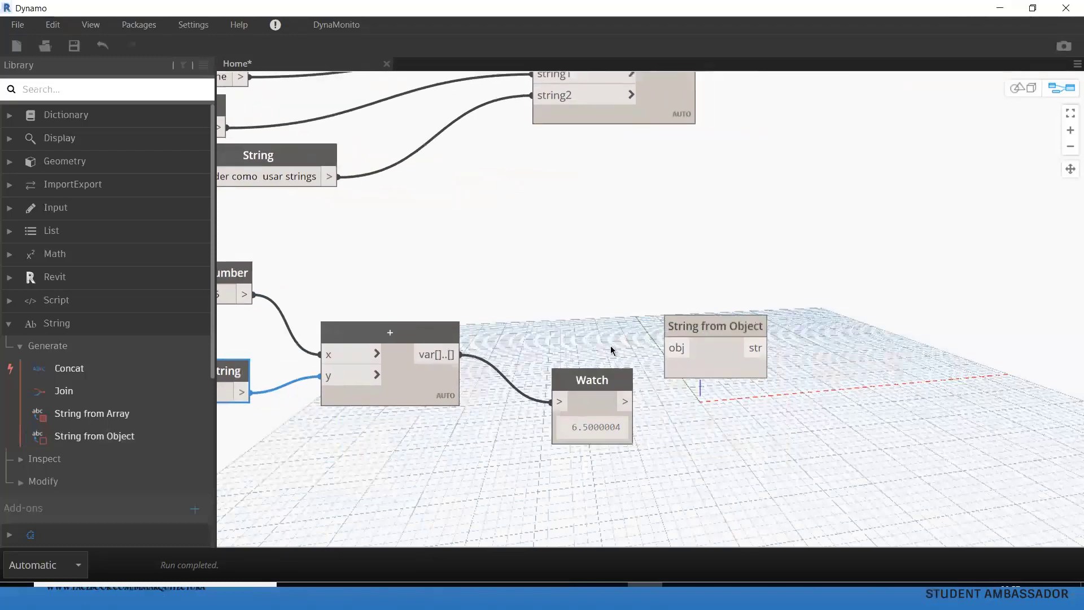
Step: Duplicate the Watch node at upper right and move + up, the first Watch below
click(599, 383)
key(ctrl+c)
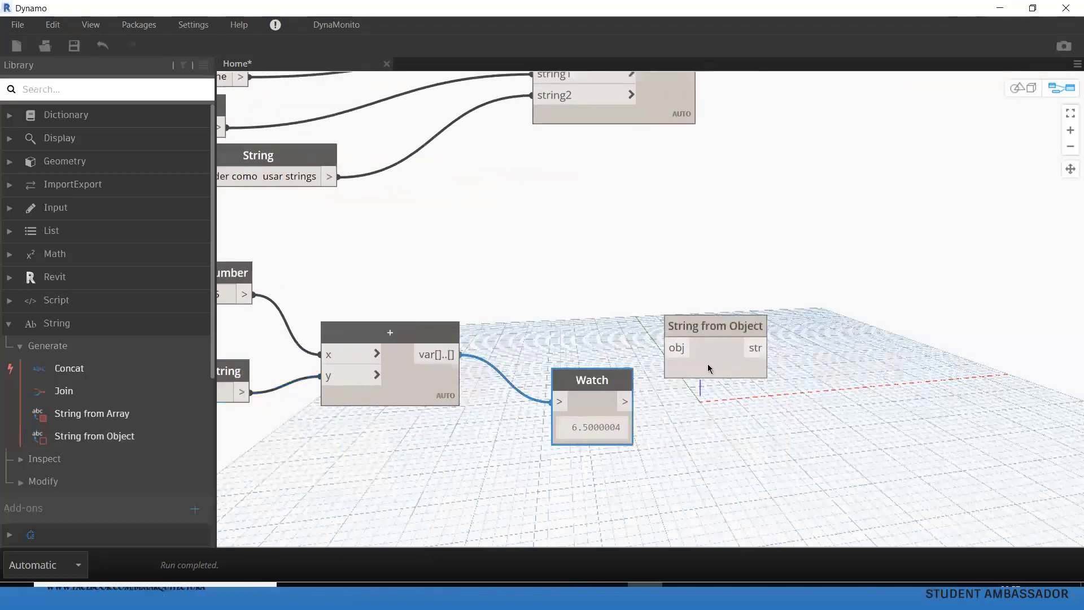
key(ctrl+v)
drag(694, 412, 1012, 286)
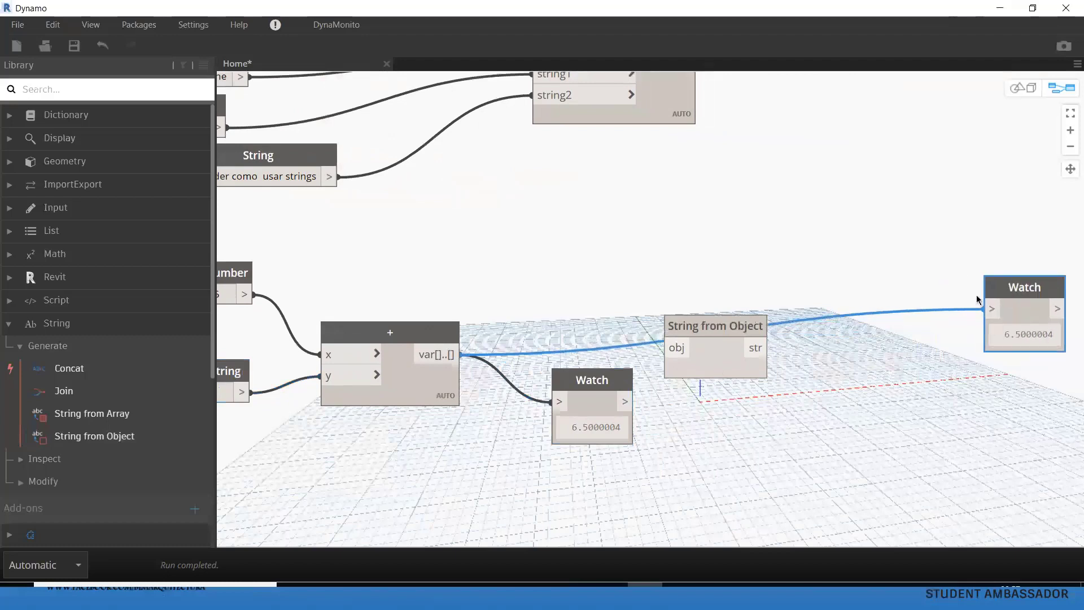
drag(398, 332, 405, 277)
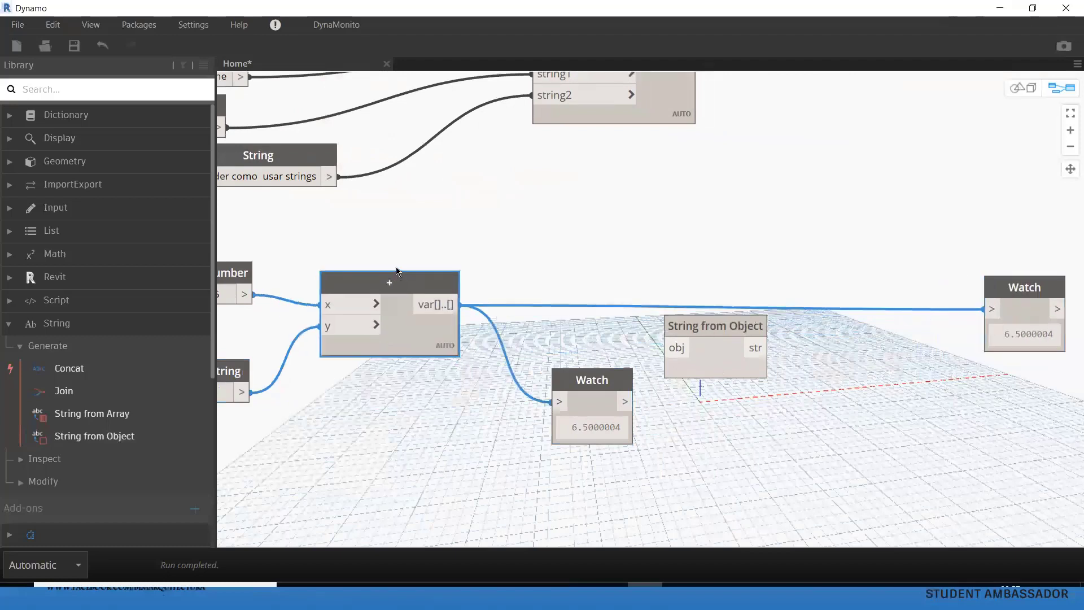
drag(584, 373, 518, 421)
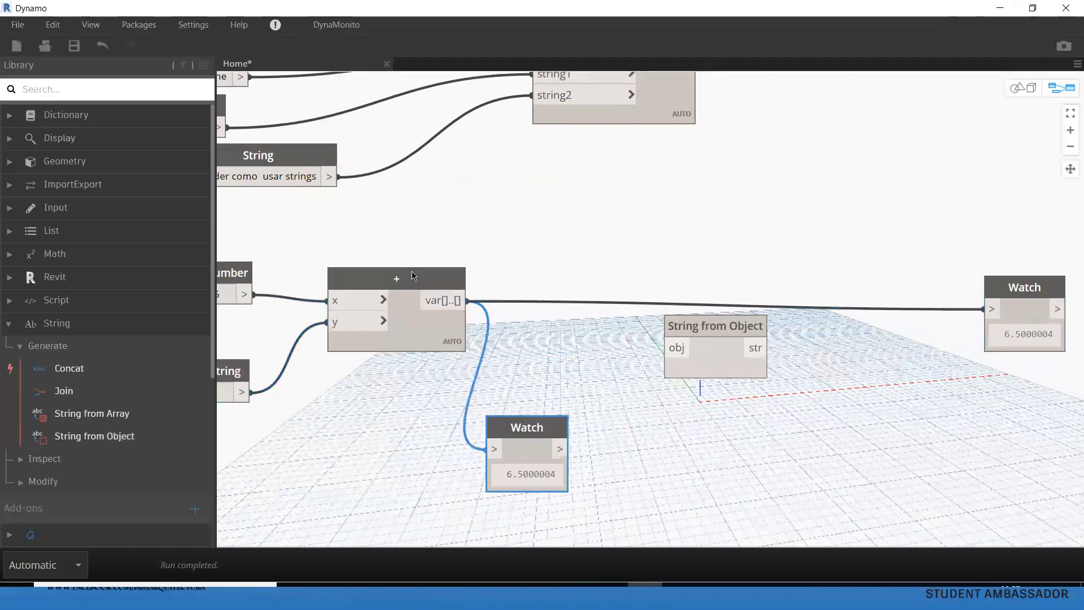
middle_drag(246, 300, 378, 276)
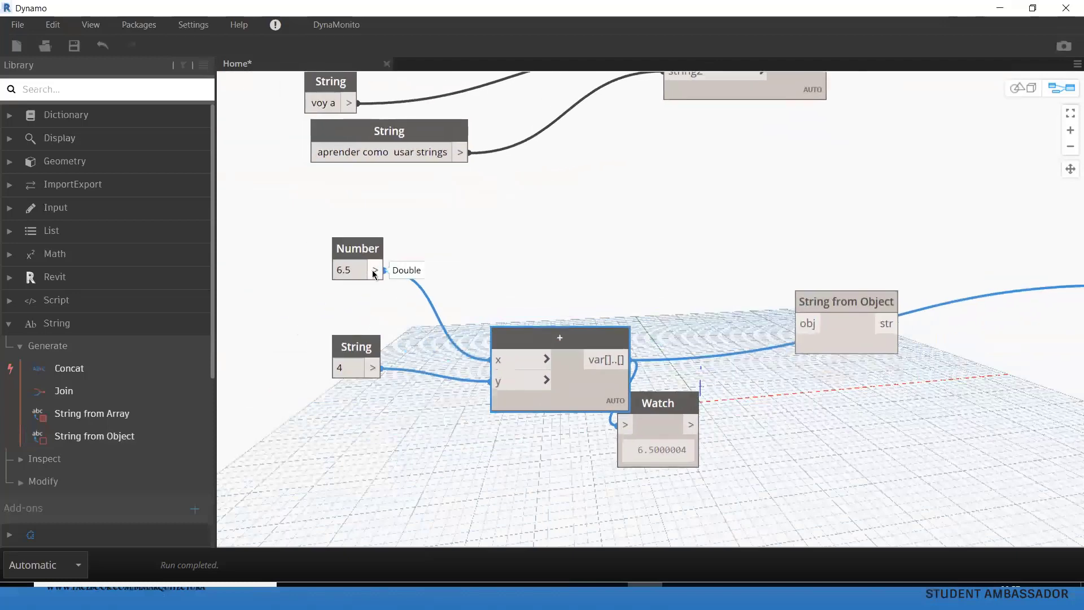
Step: Wire String from Object's str to the new Watch and Number 6.5 into its obj input
middle_drag(875, 324, 733, 331)
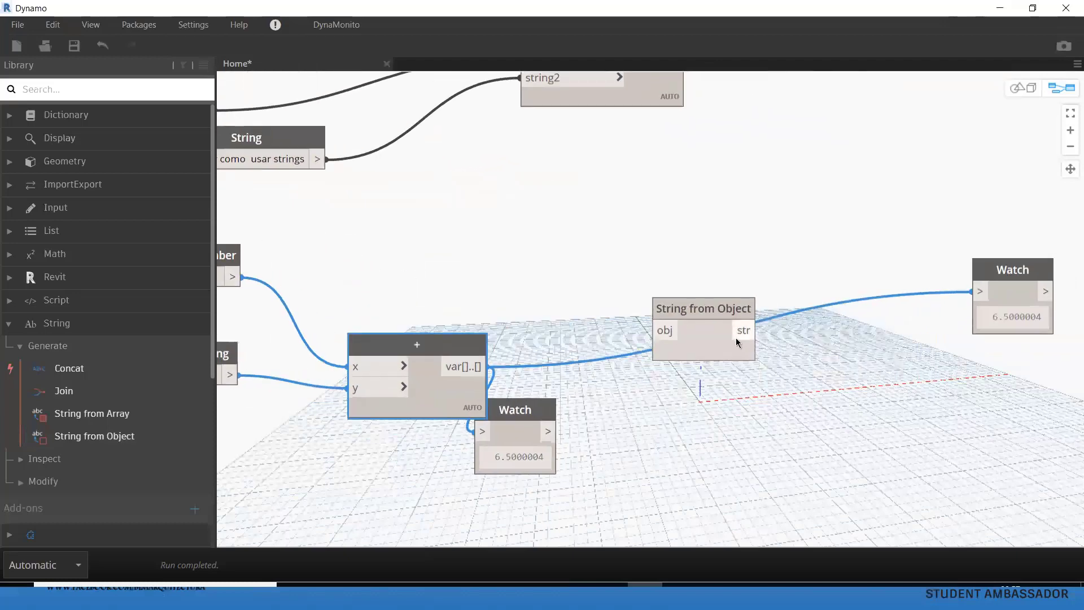
click(749, 332)
click(969, 291)
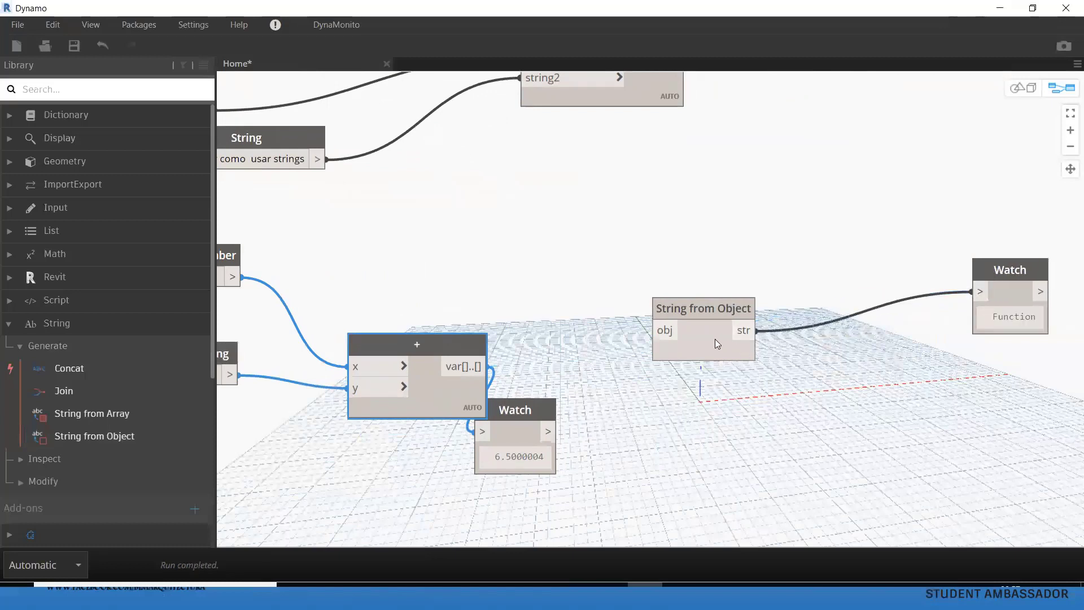
scroll(621, 339, down, 3)
click(337, 292)
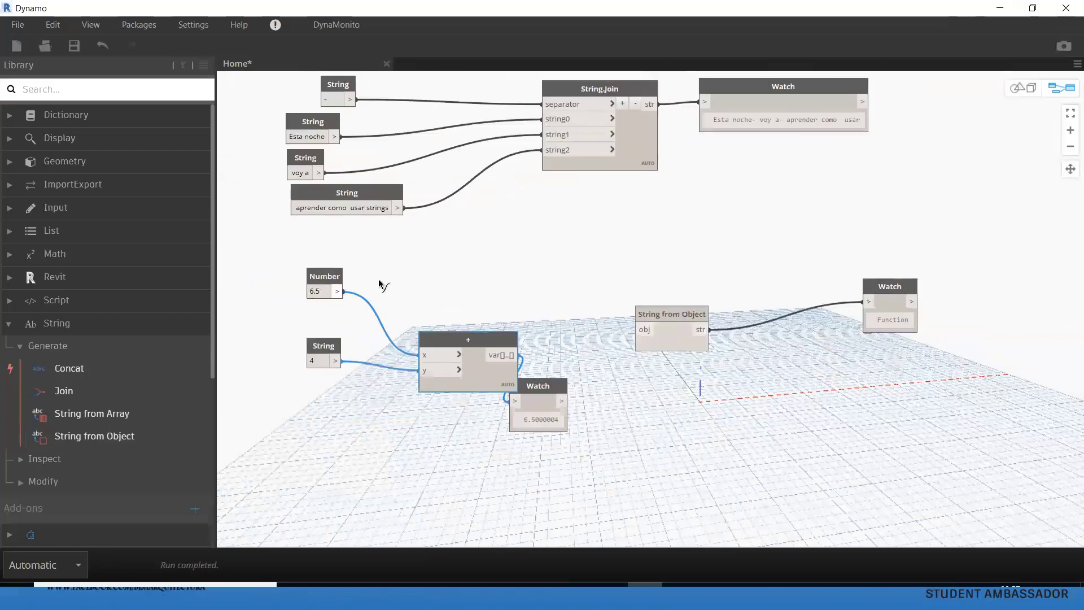
click(640, 329)
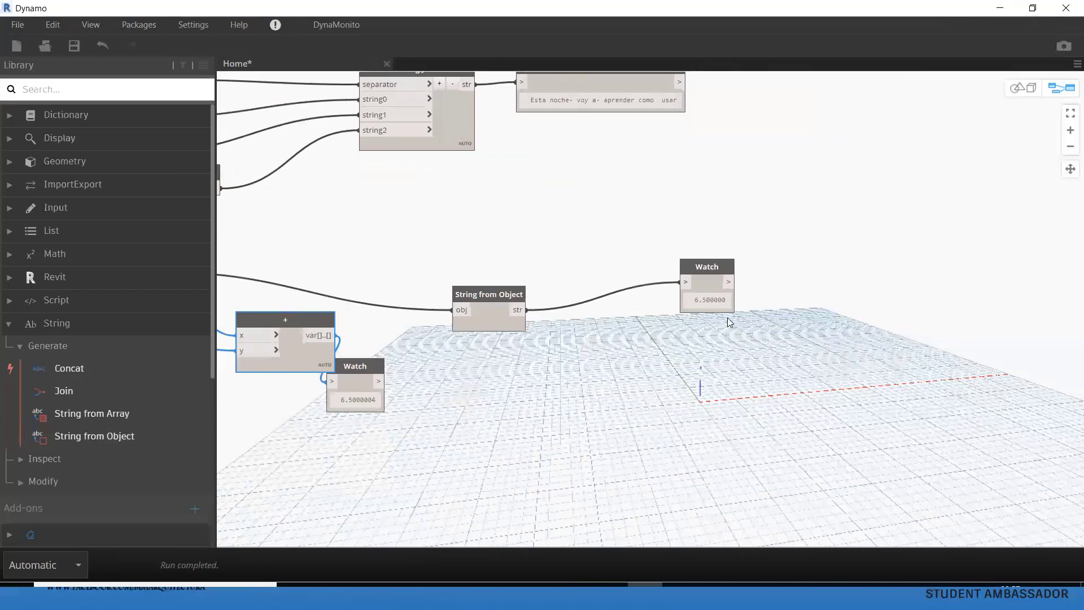
scroll(664, 321, up, 2)
scroll(665, 320, up, 1)
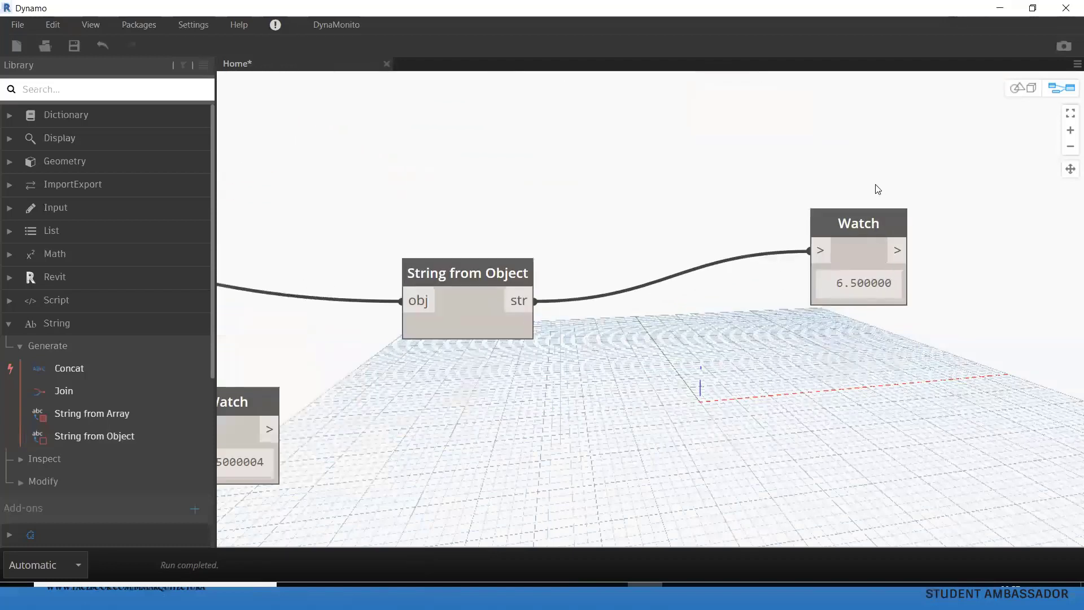
drag(855, 221, 737, 176)
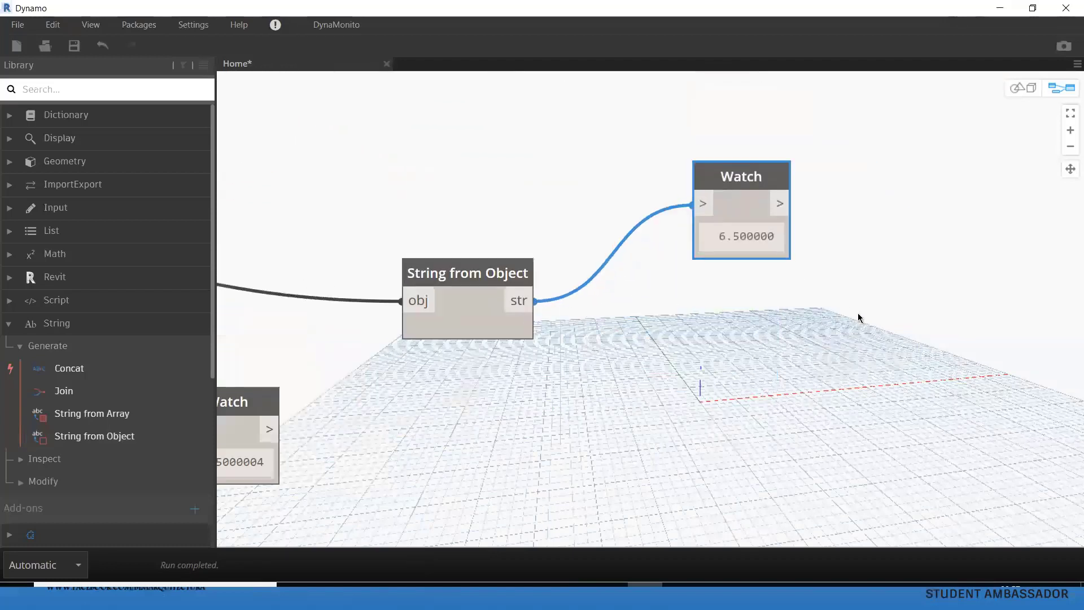
middle_drag(846, 316, 702, 336)
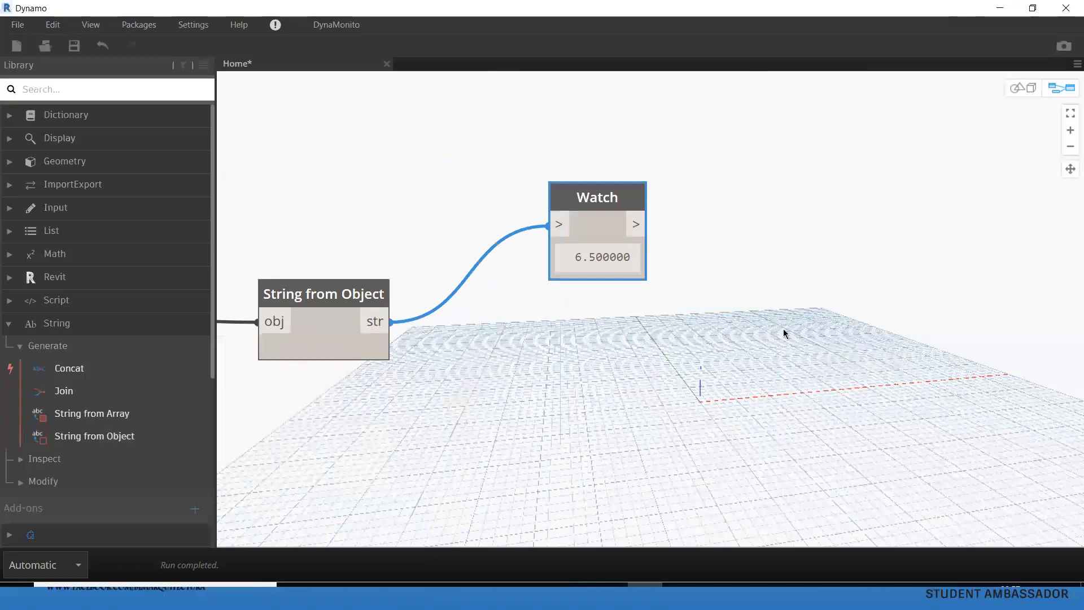
Step: Browse the Library's String and Script categories and delete the Object.Identity node
click(63, 460)
scroll(85, 395, down, 3)
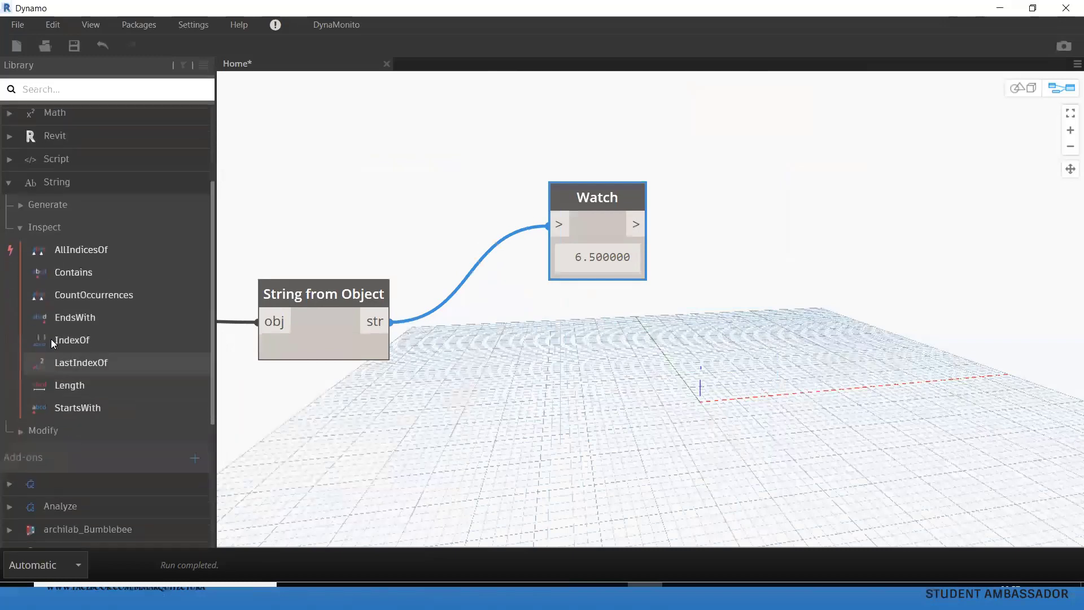
click(35, 183)
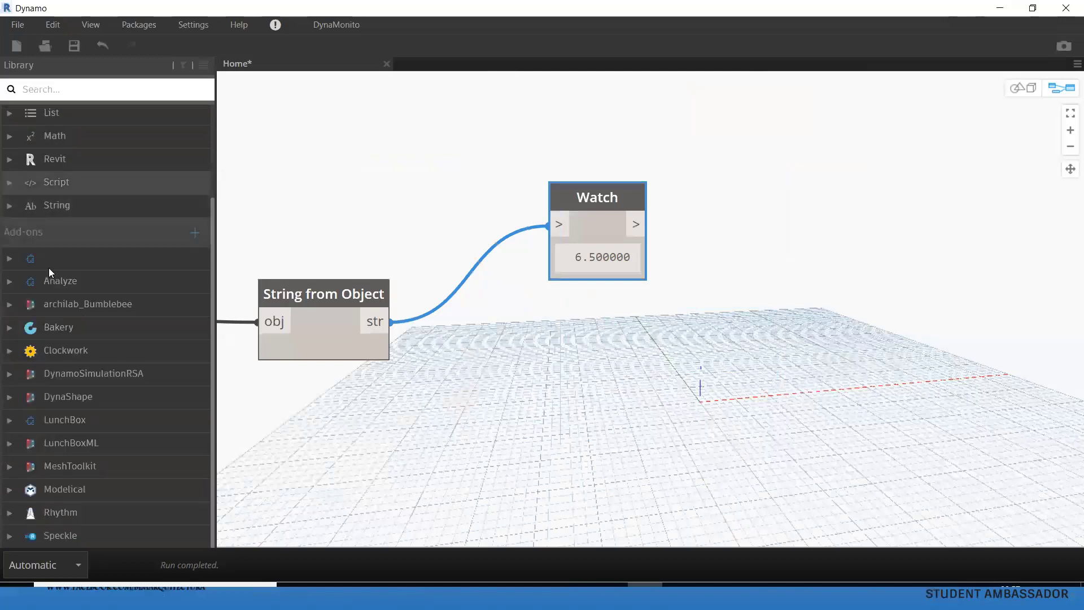
click(51, 185)
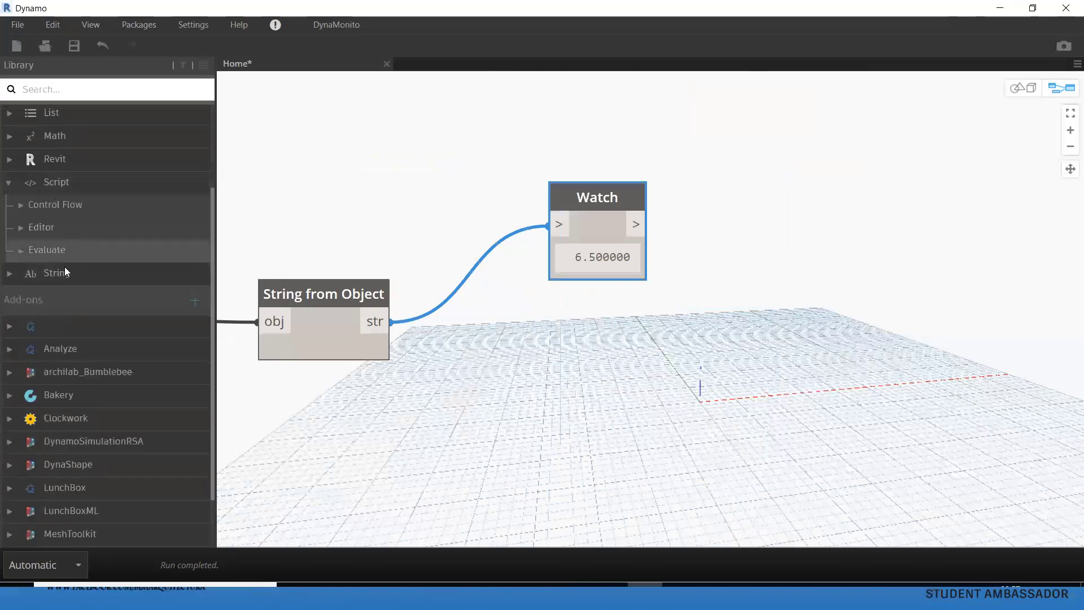
click(60, 250)
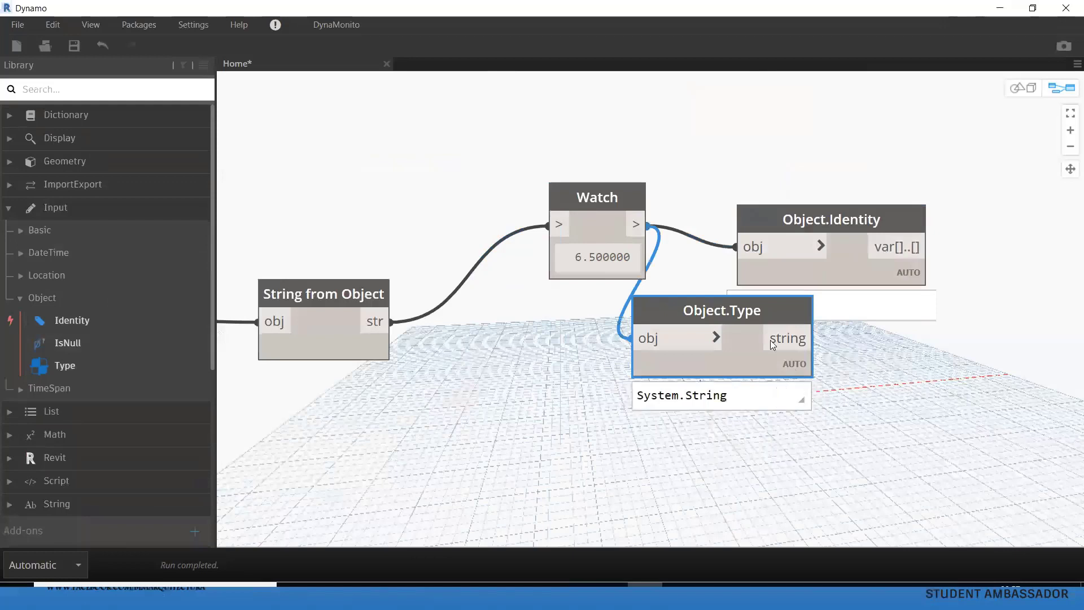
drag(729, 313, 859, 91)
click(820, 220)
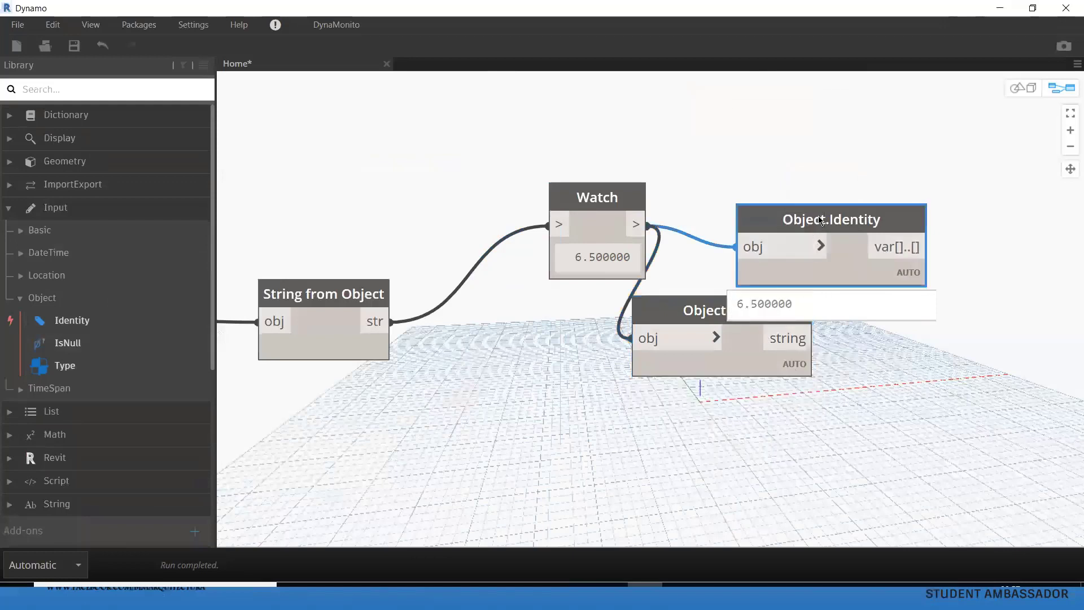
key(Delete)
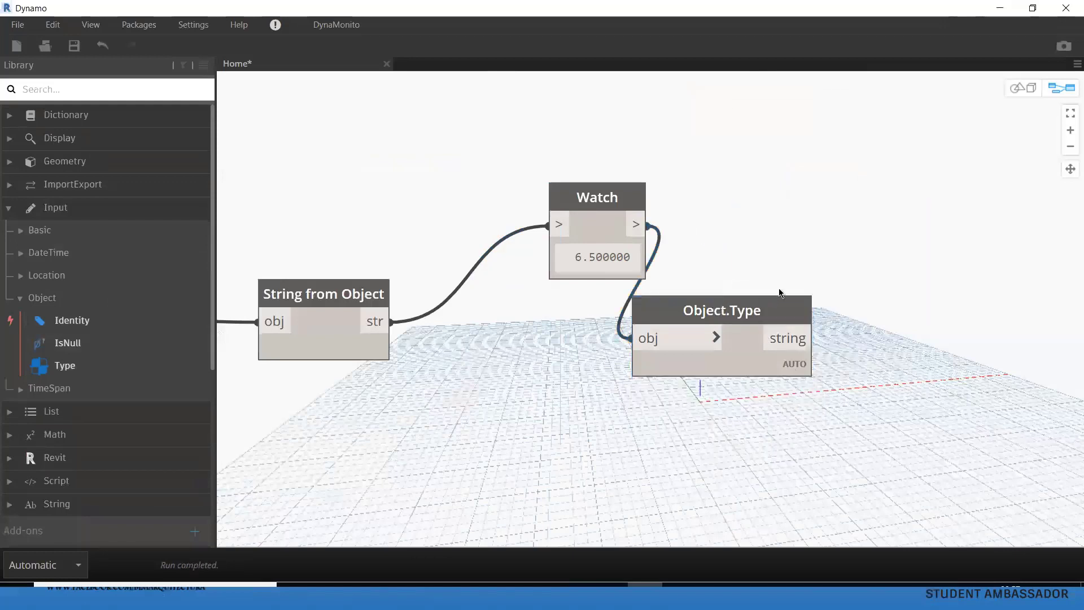
Step: Place Object.Type beside the Watch and position a pasted copy near the Number 6.5 node
drag(732, 318, 851, 220)
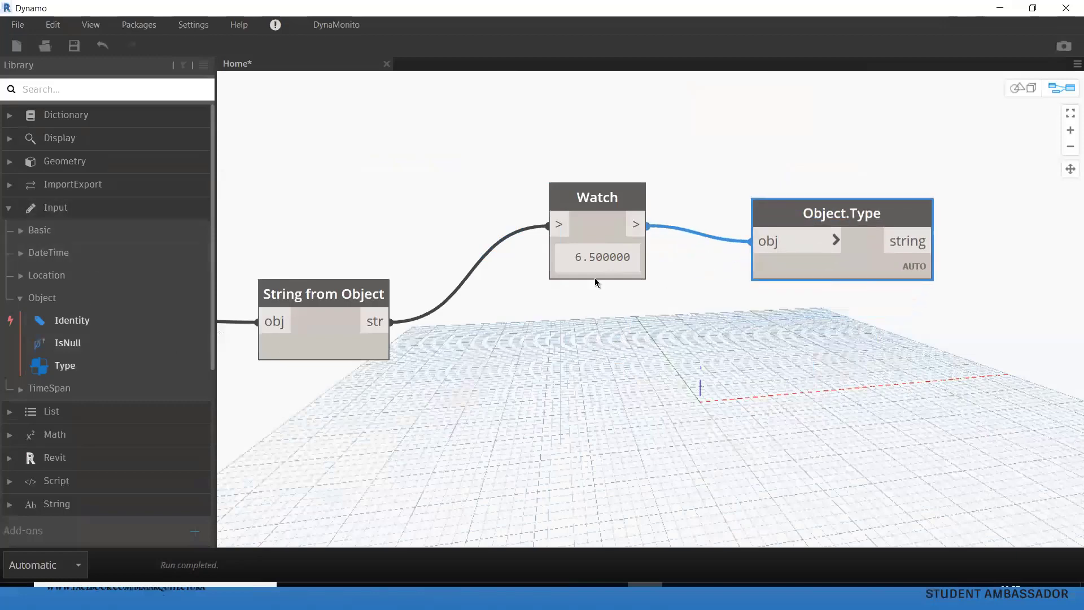
key(ctrl+c)
key(ctrl+v)
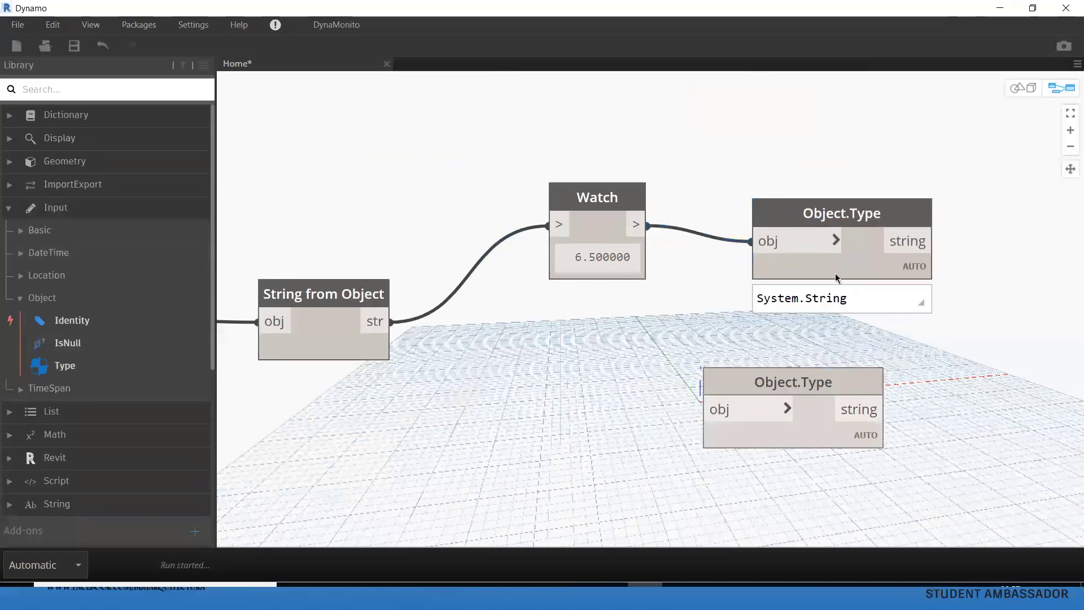
drag(720, 375, 316, 402)
middle_drag(560, 408, 836, 331)
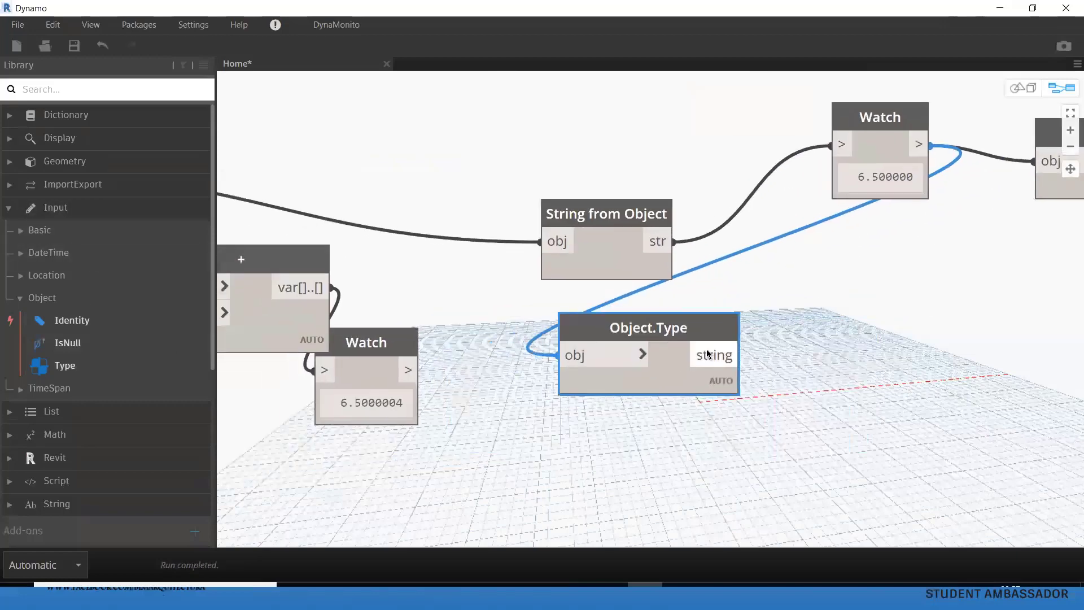
scroll(705, 344, down, 3)
drag(652, 347, 342, 192)
middle_drag(276, 217, 451, 240)
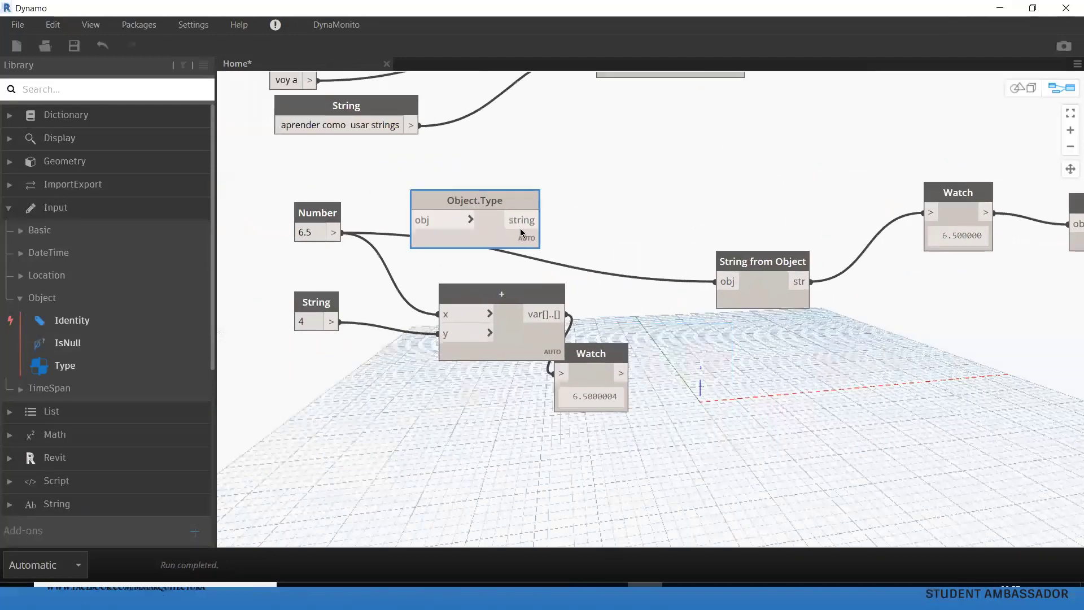
Step: Add a Watch via node search 'watch' and connect Object.Type's result to it
drag(384, 247, 460, 234)
right_click(664, 208)
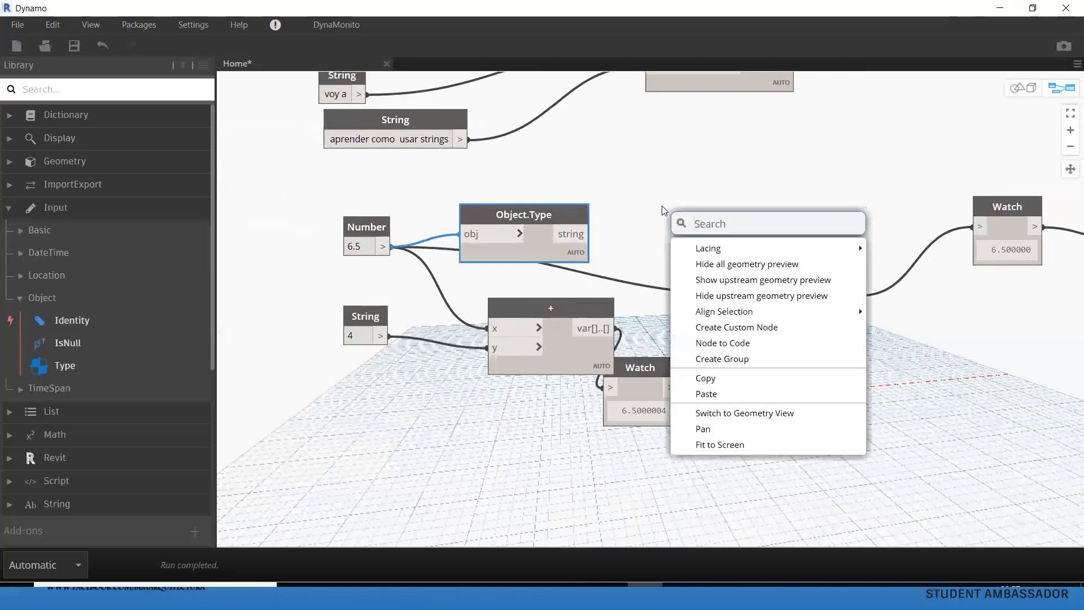
text(watch)
key(Return)
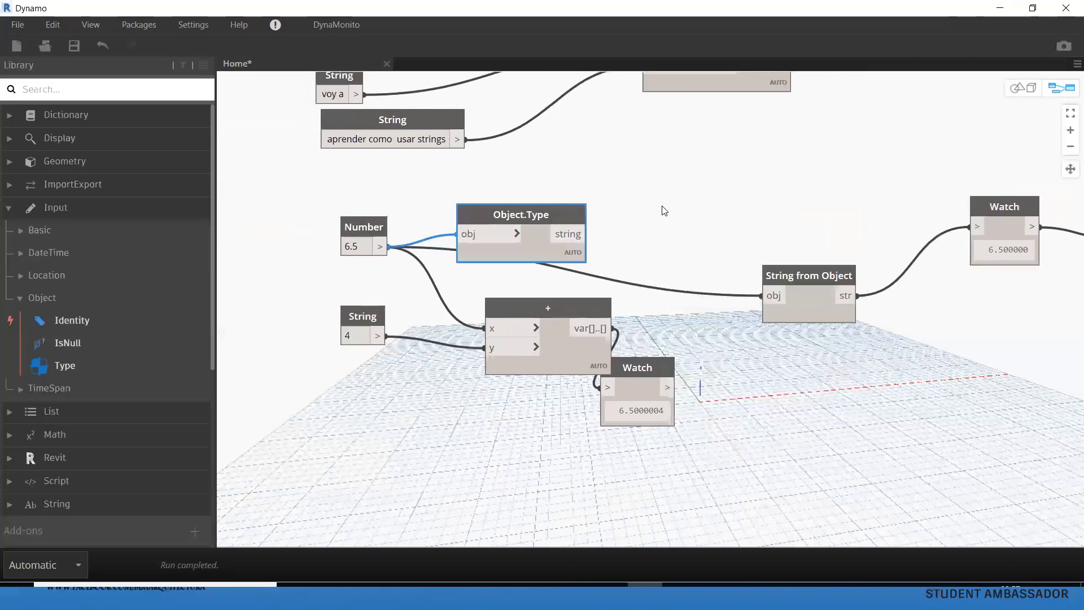
mouse_move(586, 234)
mouse_down()
mouse_move(666, 239)
mouse_move(669, 205)
mouse_up()
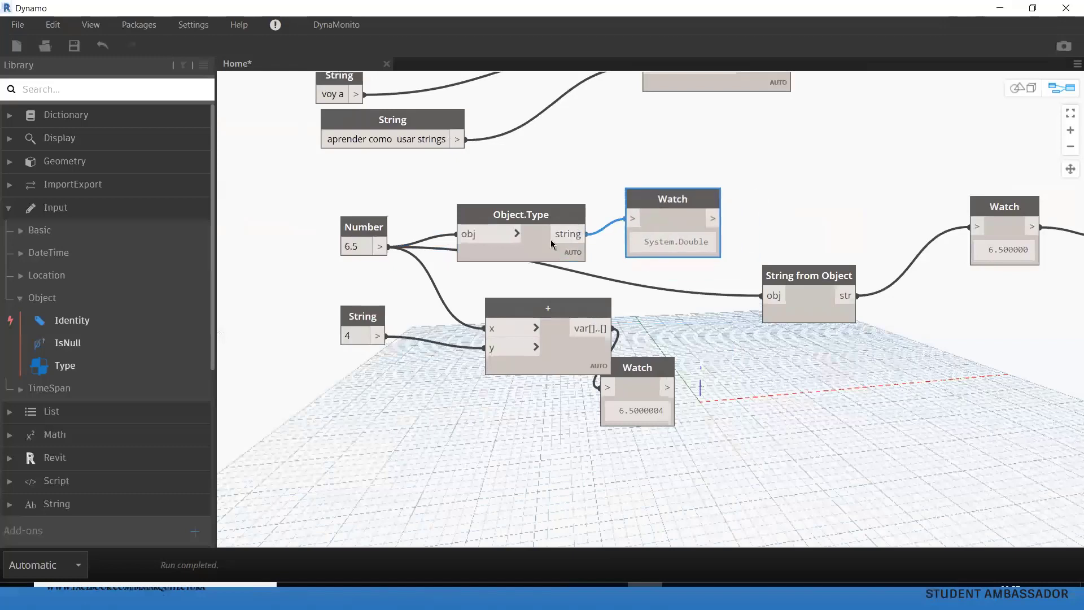
Step: Move the spare Watch right of the second Object.Type and wire its string output in
middle_drag(779, 186, 579, 237)
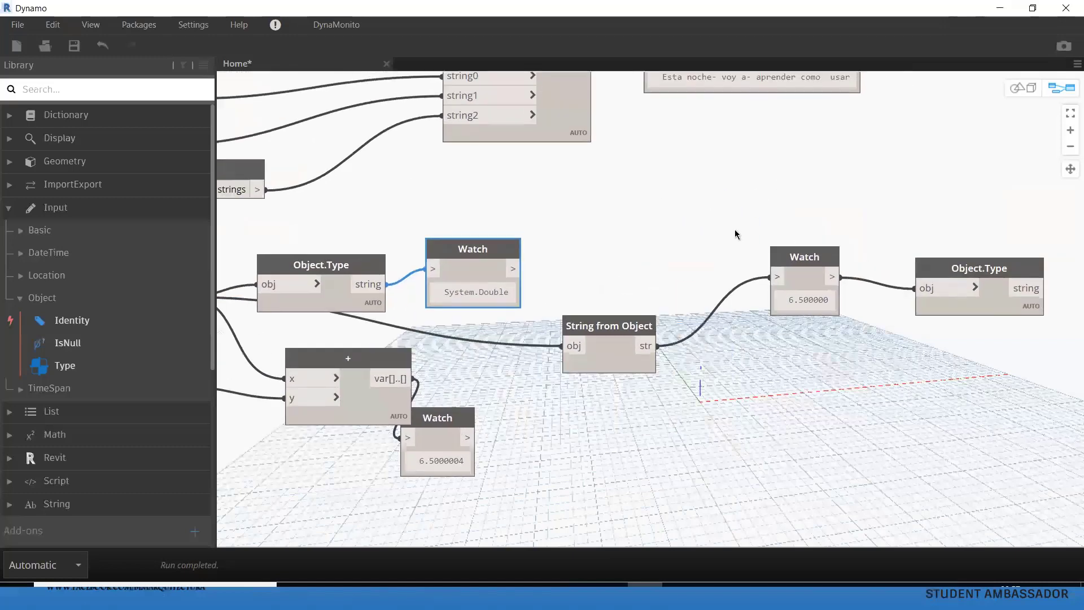
mouse_move(594, 226)
mouse_down()
mouse_move(502, 235)
mouse_move(658, 293)
mouse_up()
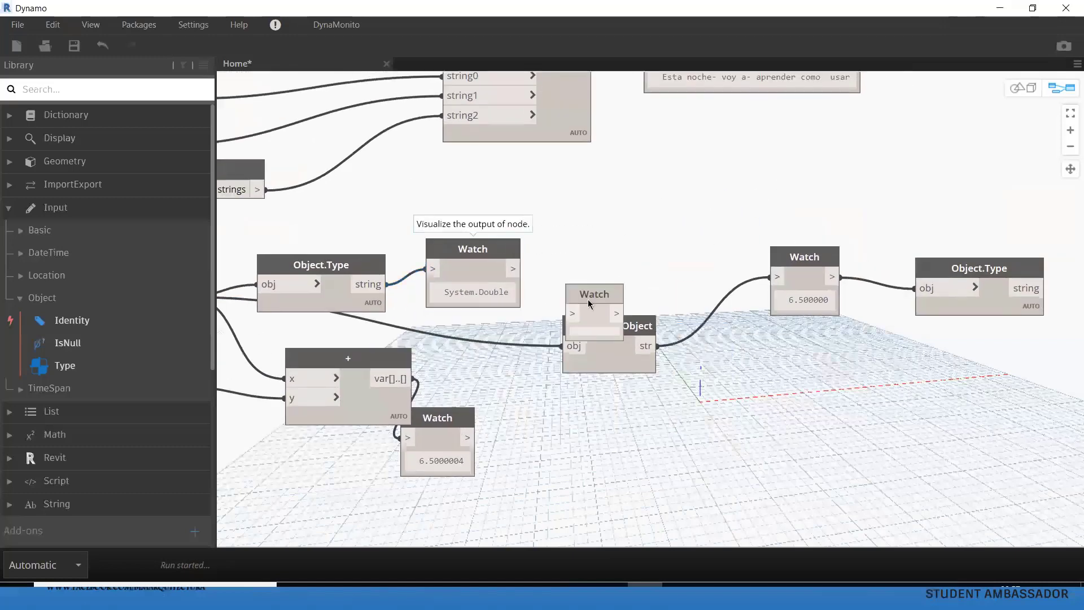
middle_drag(658, 293, 532, 300)
drag(513, 303, 1040, 290)
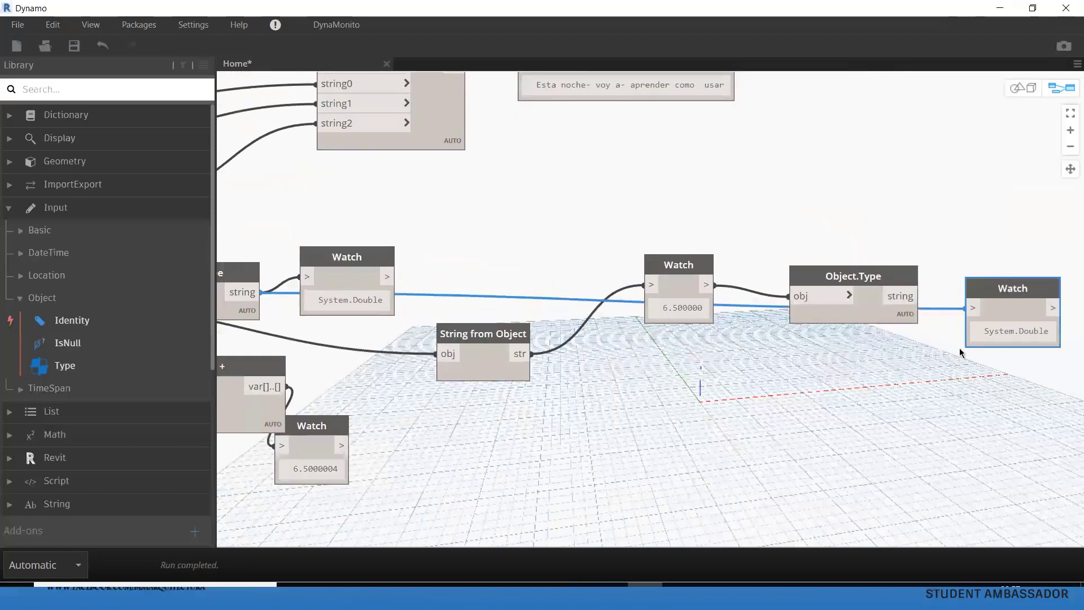
drag(917, 296, 972, 309)
Step: Nudge the String from Object node and a Watch node upward
middle_drag(918, 340, 913, 285)
scroll(774, 315, down, 2)
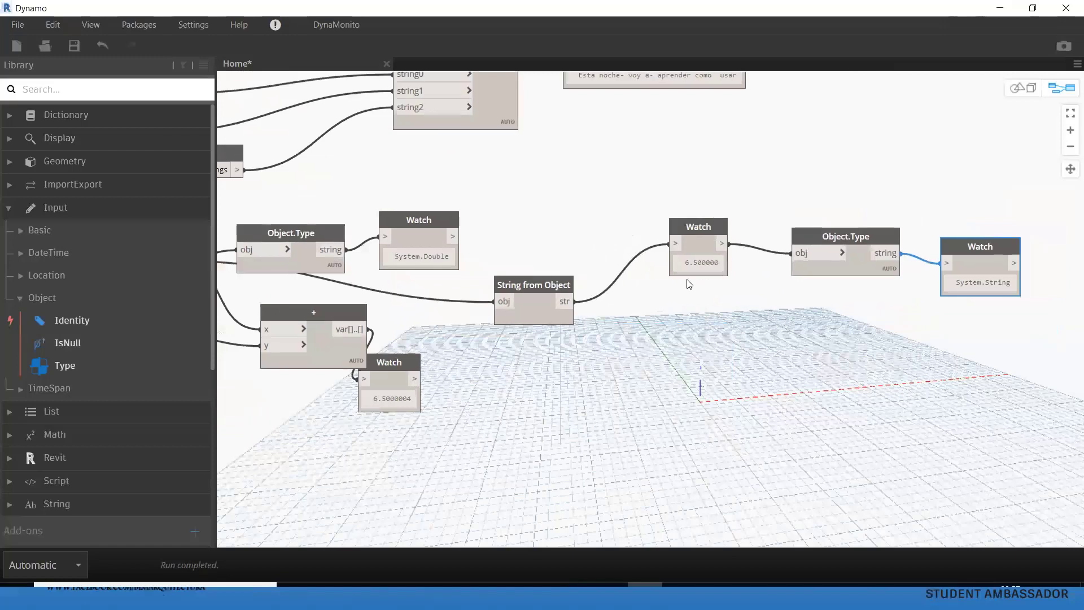
middle_drag(774, 315, 669, 281)
drag(405, 245, 404, 211)
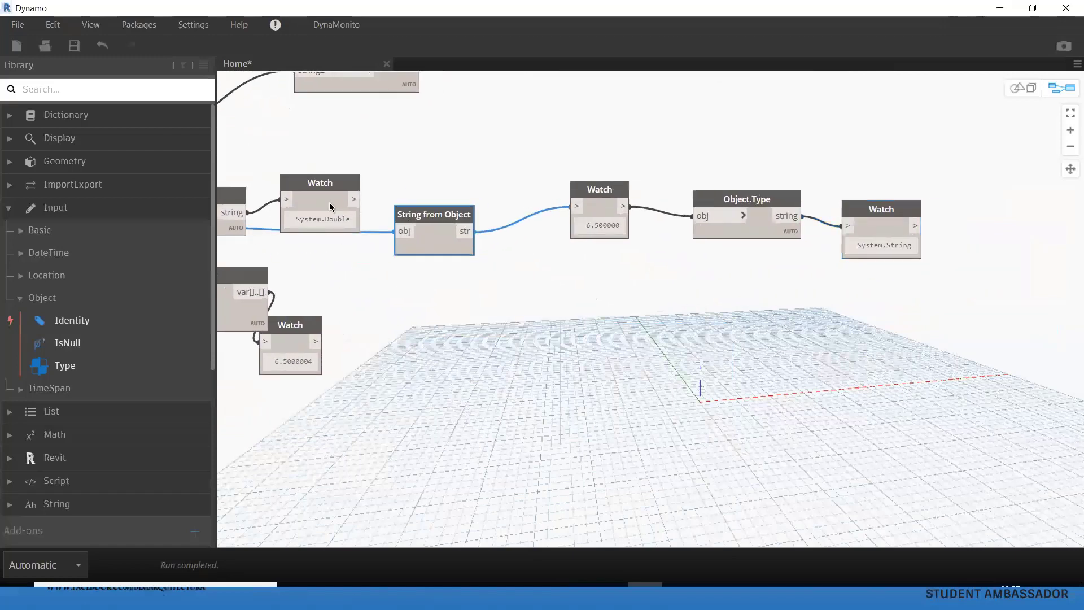
mouse_move(240, 195)
mouse_down()
mouse_move(263, 166)
mouse_move(328, 144)
mouse_up()
Step: Undo an accidental String from Object move and frame the whole node chain
scroll(914, 261, up, 3)
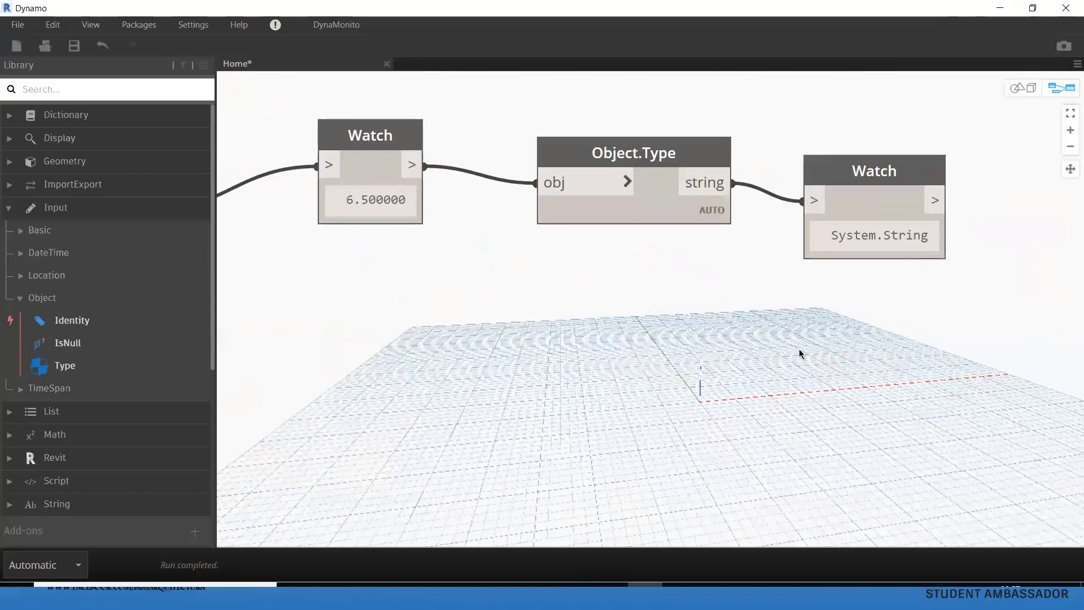
scroll(760, 346, down, 1)
scroll(646, 356, down, 2)
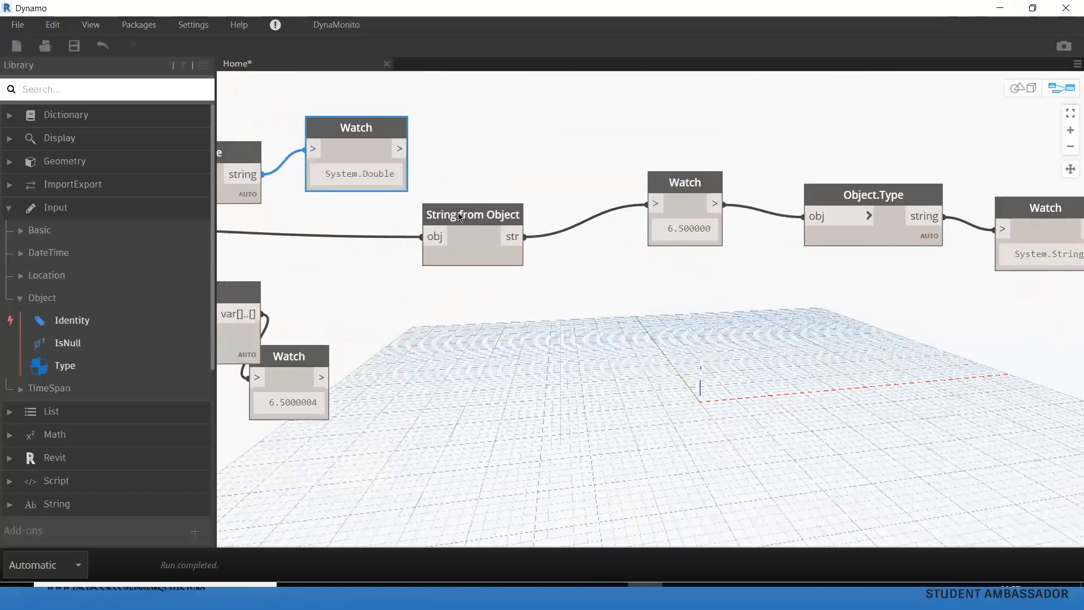
drag(460, 215, 470, 192)
key(ctrl+z)
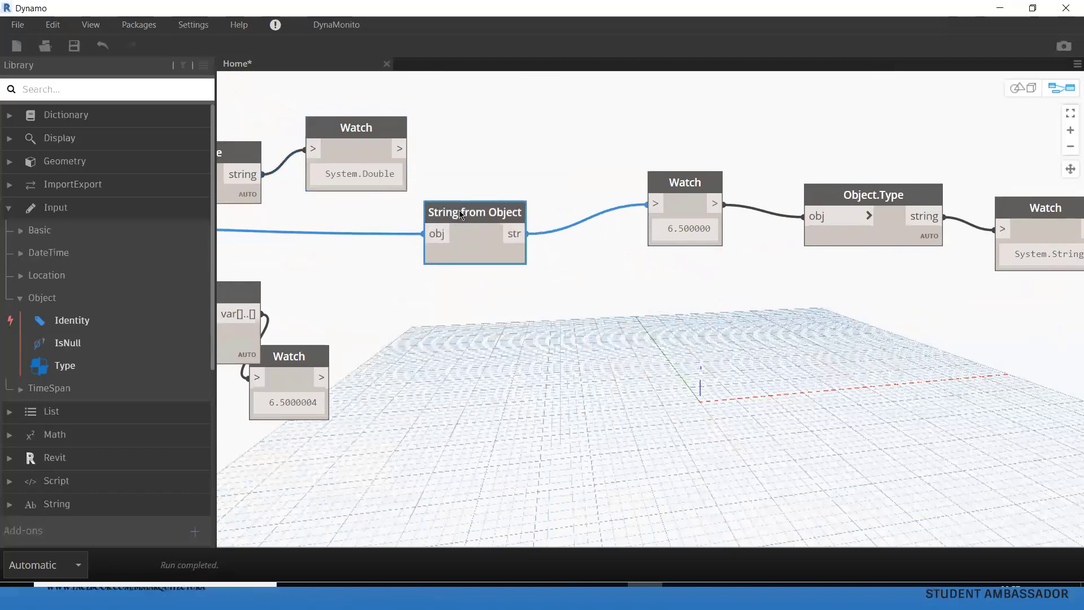
scroll(469, 315, down, 1)
scroll(459, 316, down, 1)
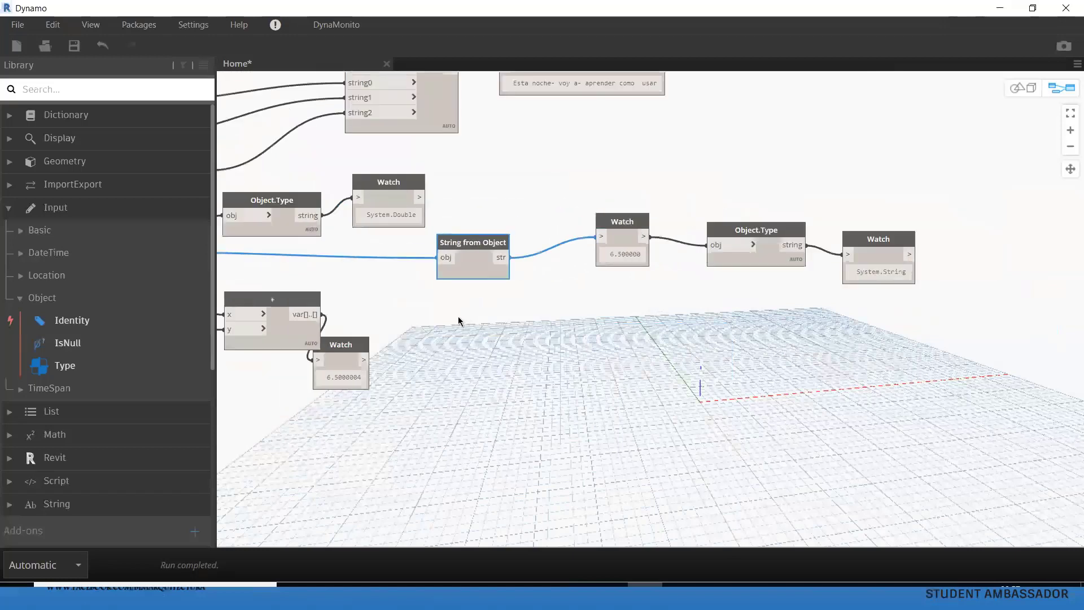
middle_drag(459, 316, 608, 292)
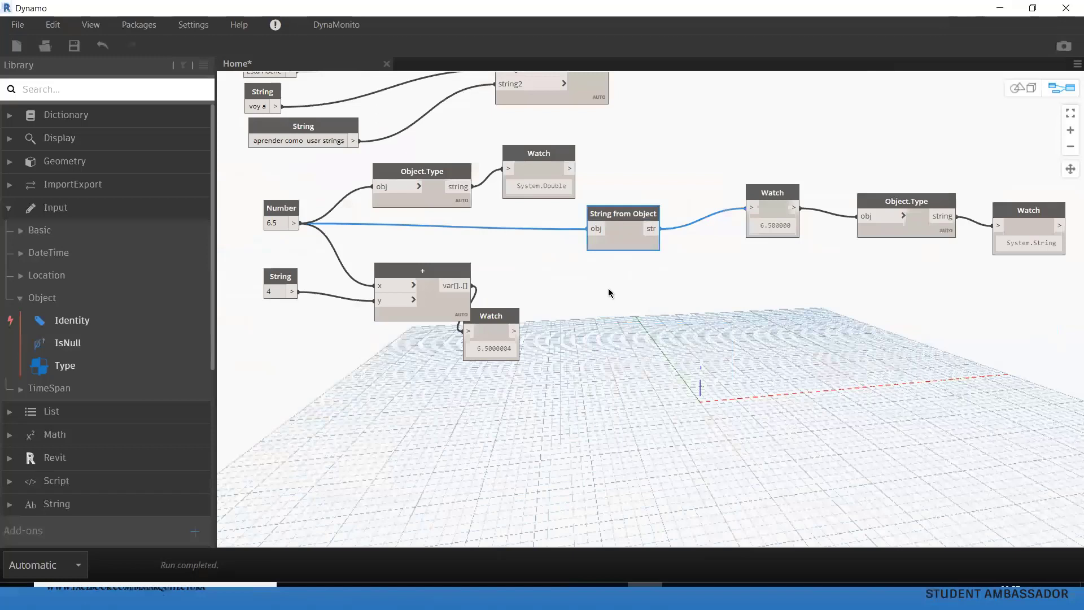
Step: Align String from Object with the Number wire and browse the Library's String functions
mouse_move(615, 211)
mouse_down()
mouse_move(622, 192)
mouse_move(619, 204)
mouse_up()
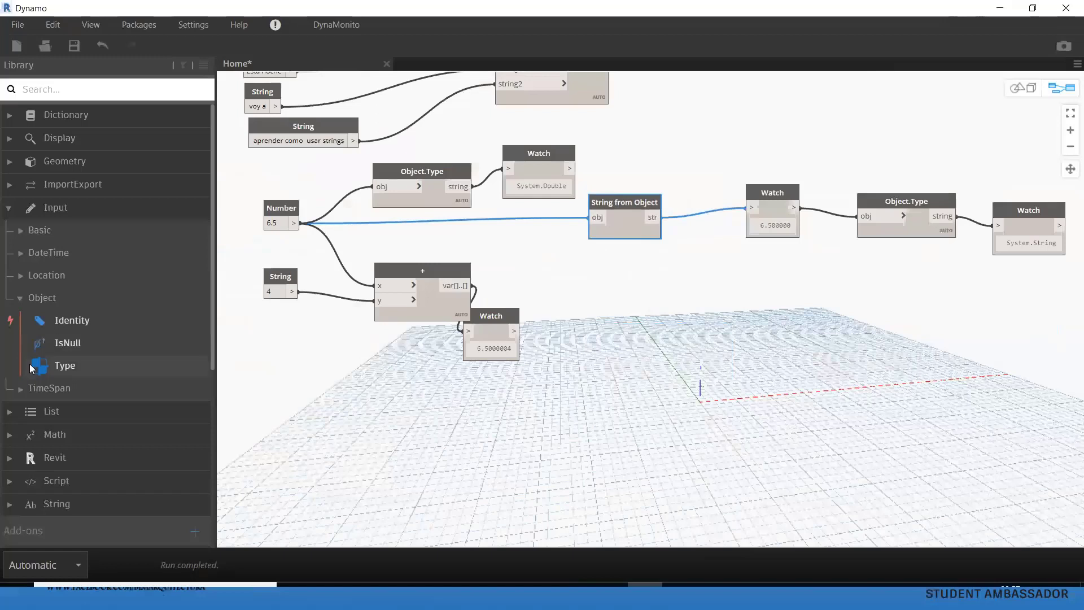
scroll(33, 378, down, 3)
scroll(37, 397, down, 5)
click(73, 212)
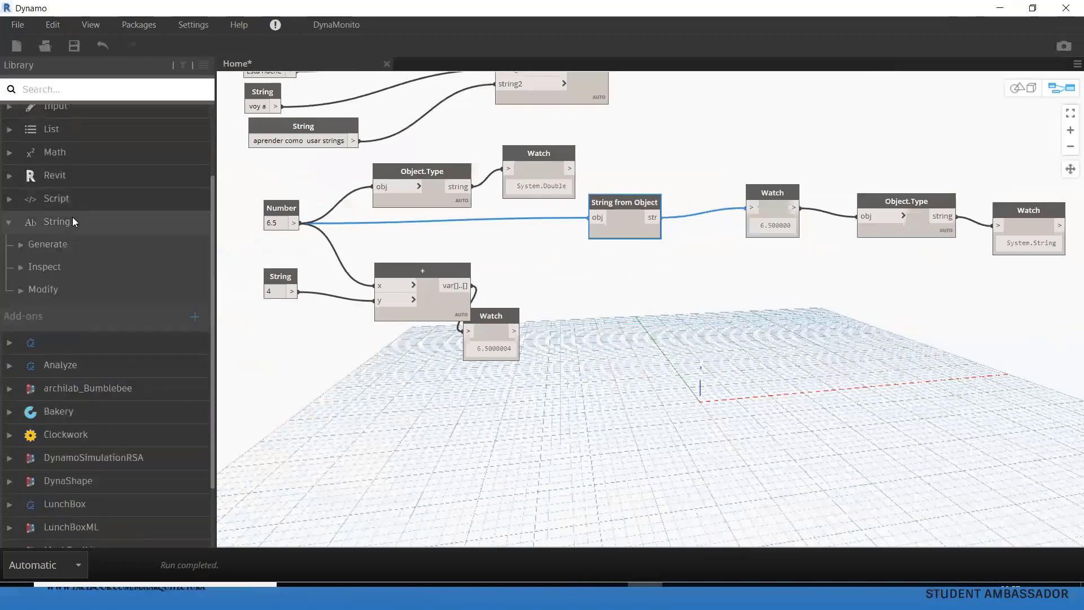
click(49, 245)
click(45, 266)
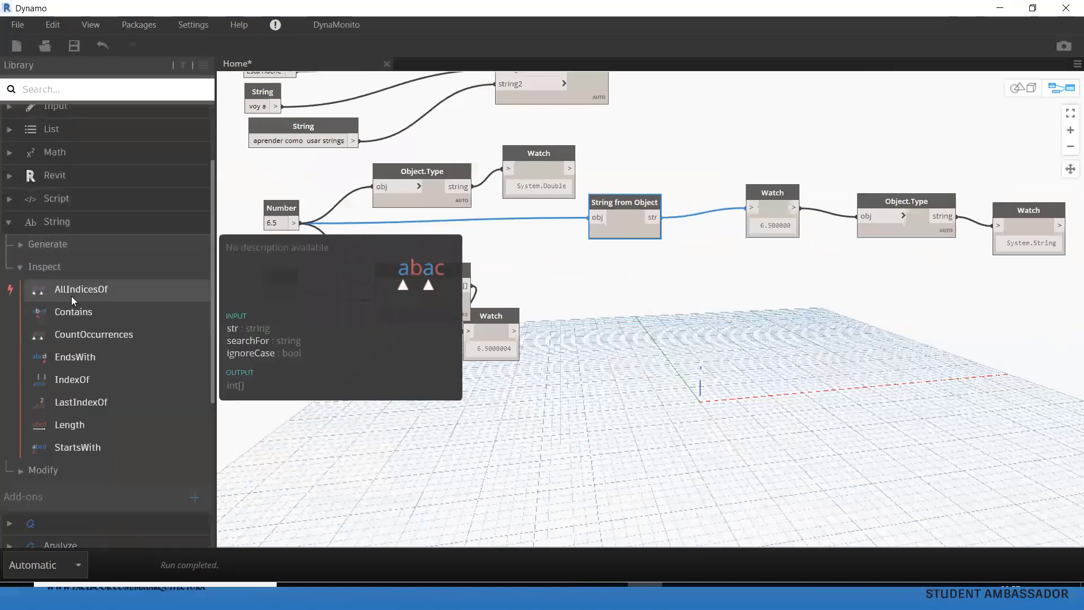
scroll(72, 339, down, 2)
scroll(73, 383, down, 1)
click(74, 400)
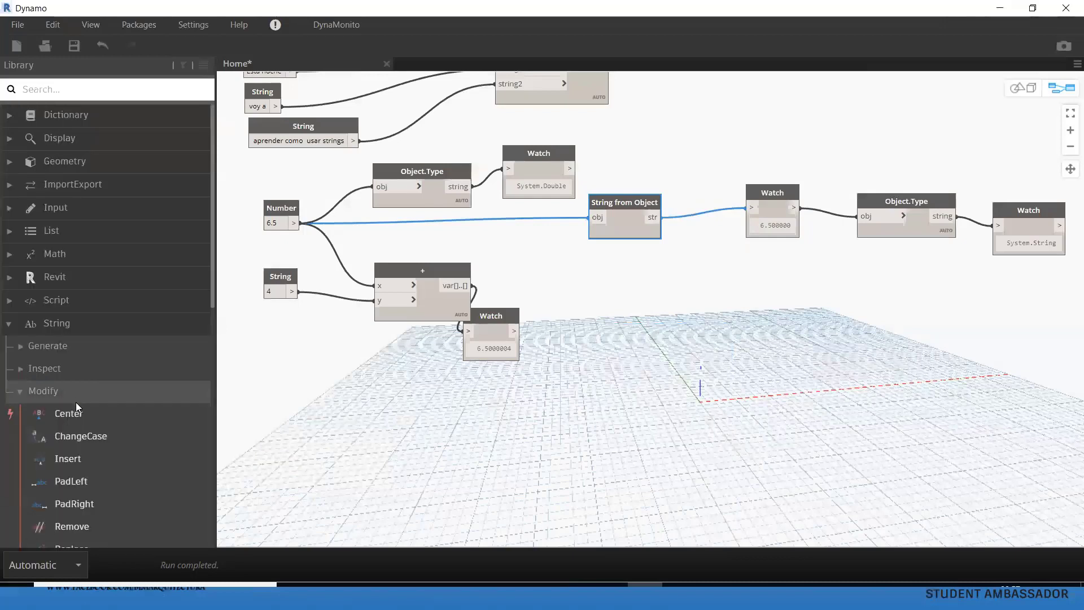
scroll(76, 401, down, 3)
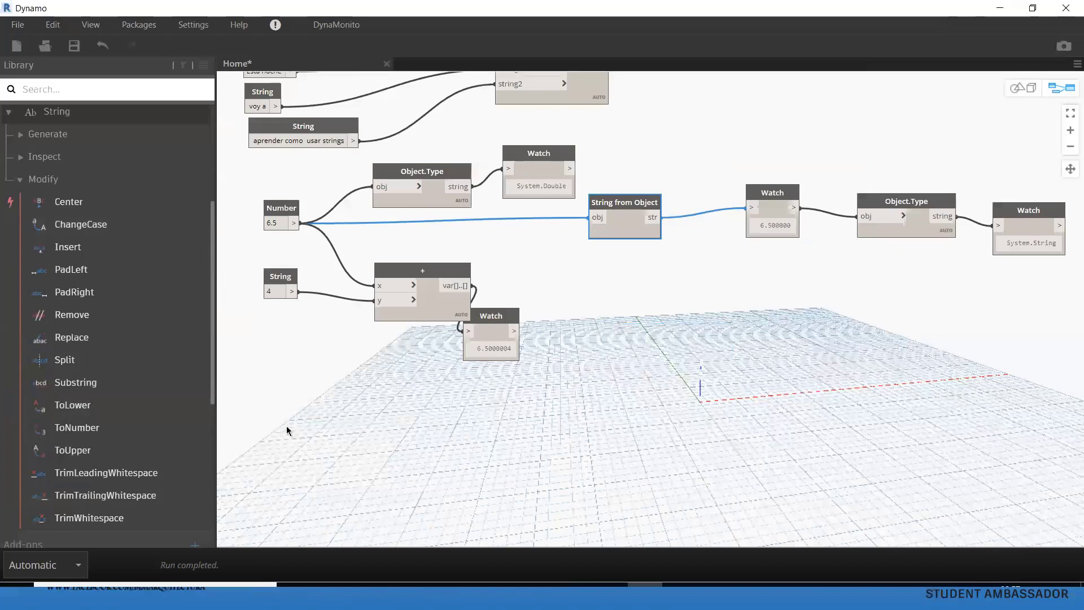
Step: Add String.StartsWith, String.Length and String.ToLower nodes from the Library
click(36, 157)
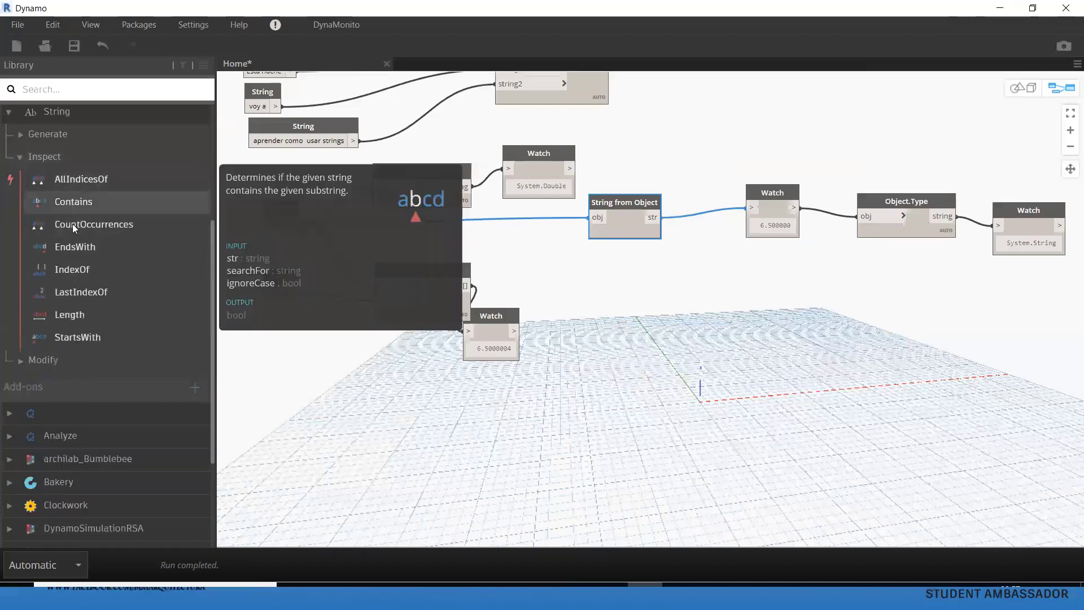
click(78, 337)
click(70, 314)
scroll(550, 170, down, 2)
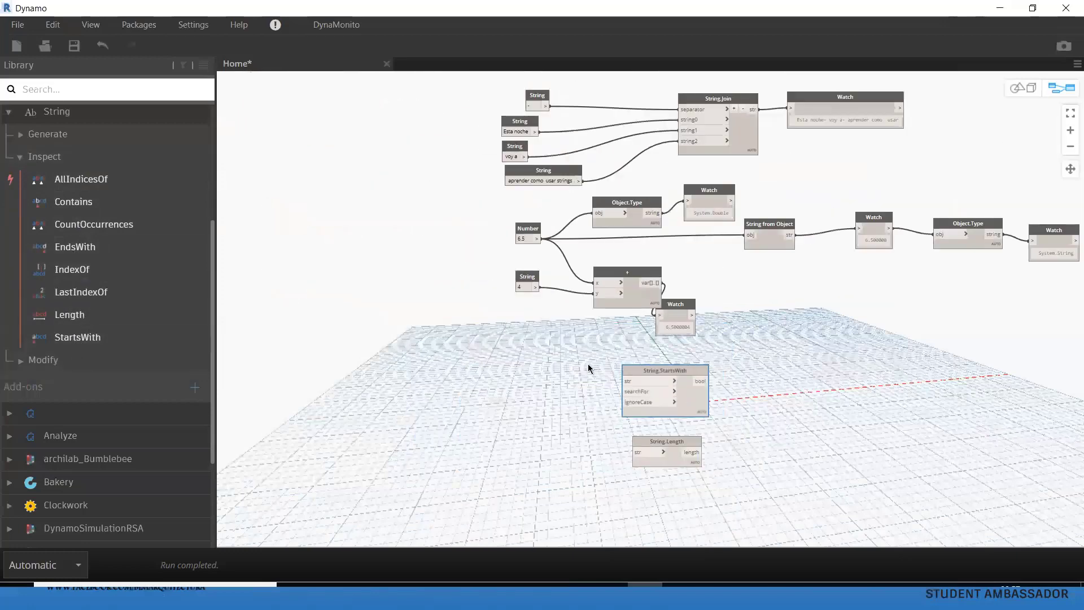
click(63, 366)
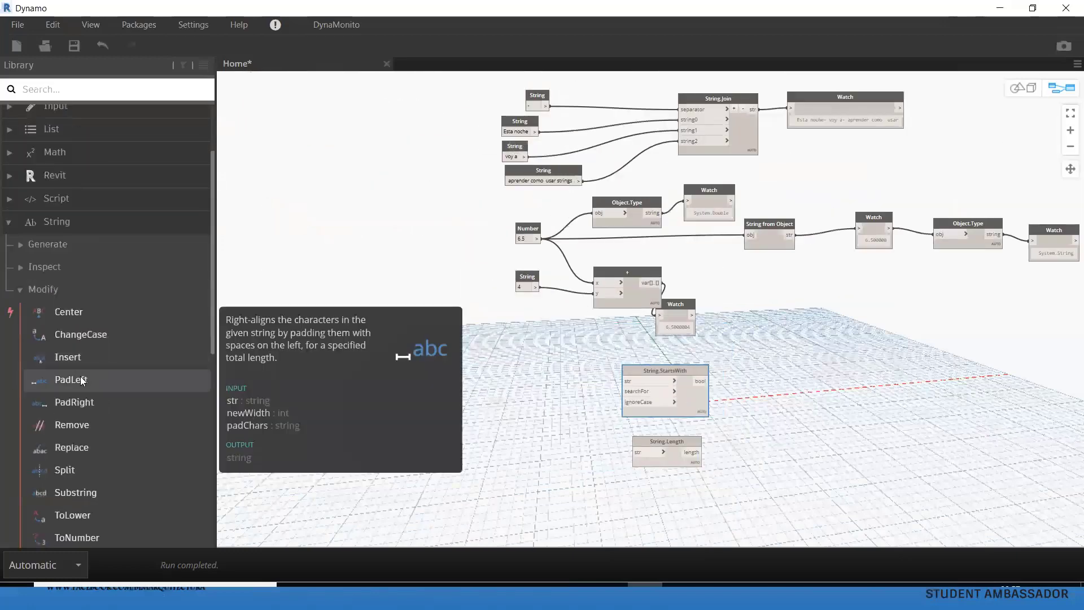
scroll(81, 376, down, 3)
scroll(82, 375, down, 3)
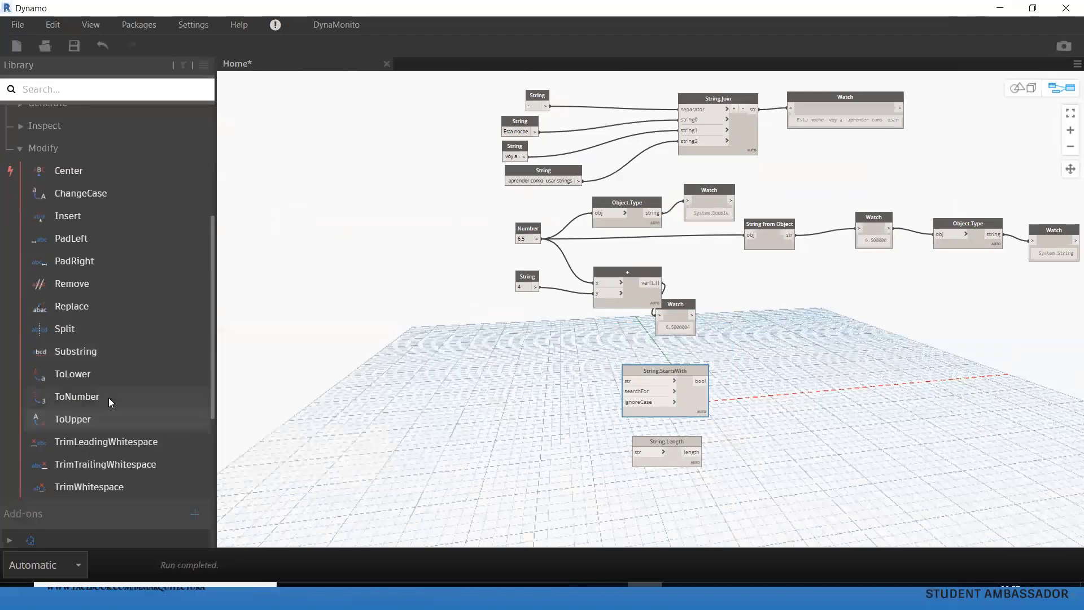
click(73, 374)
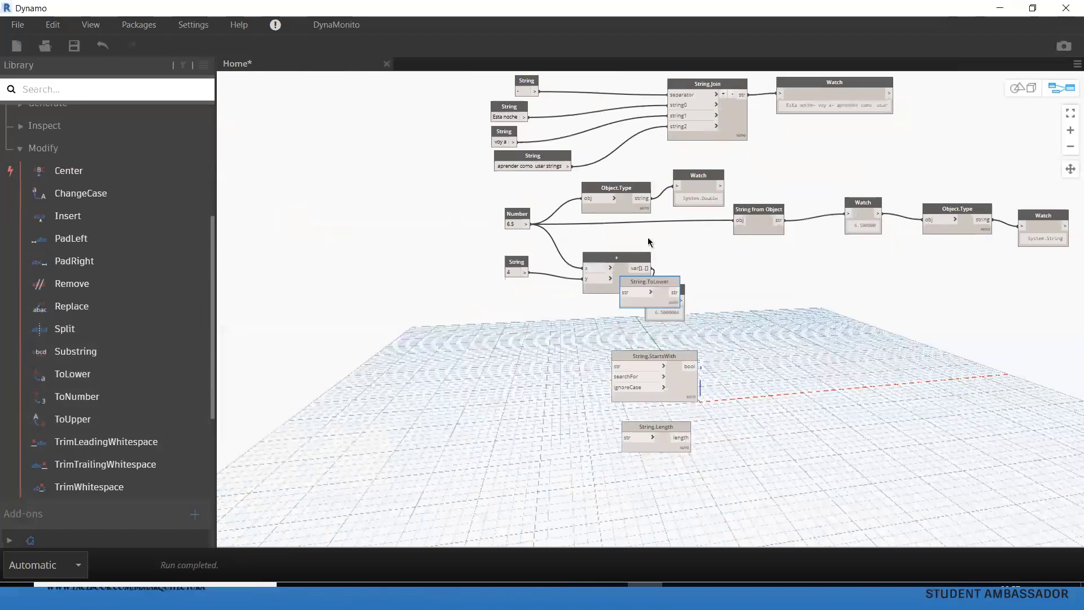
Step: Add String.ToNumber and stack ToLower and ToNumber in a column below String.Length
middle_drag(699, 342, 621, 213)
mouse_move(588, 175)
mouse_down()
mouse_move(581, 398)
mouse_move(585, 383)
mouse_up()
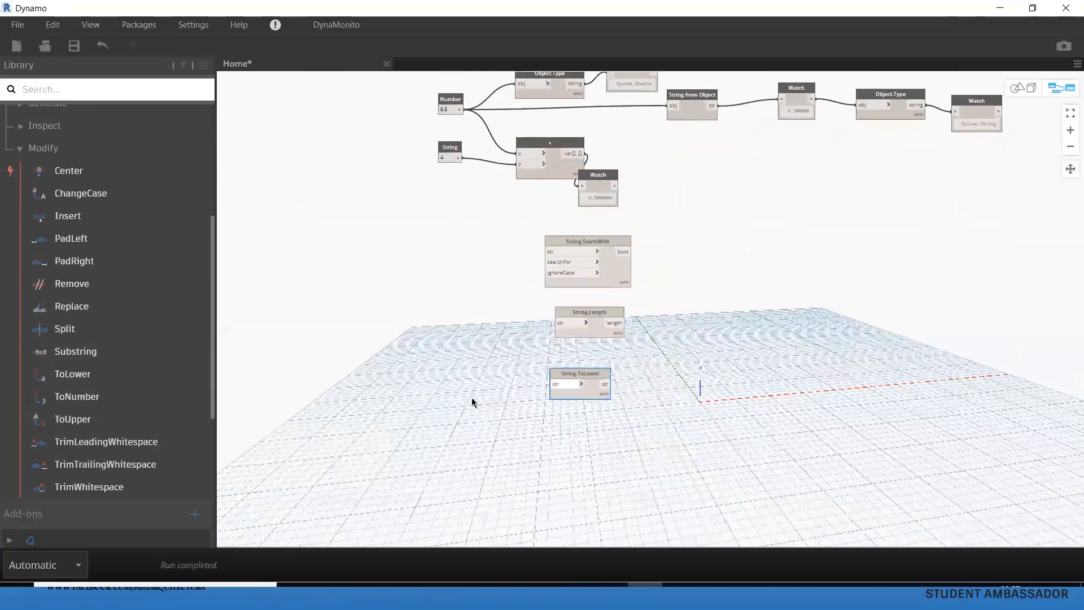
click(76, 396)
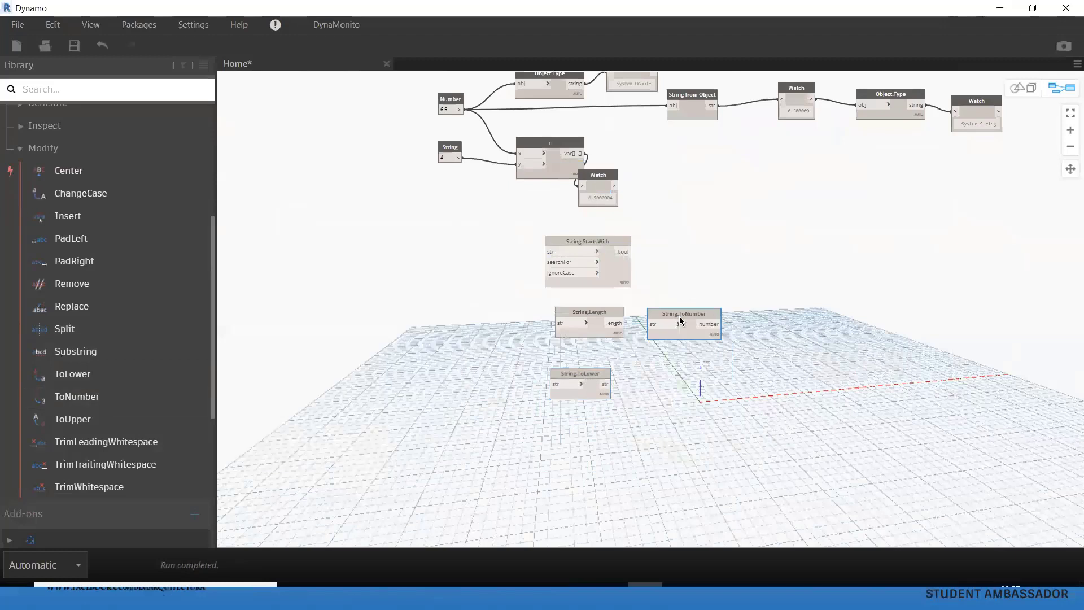
mouse_move(678, 316)
mouse_down()
mouse_move(597, 420)
mouse_move(587, 418)
mouse_up()
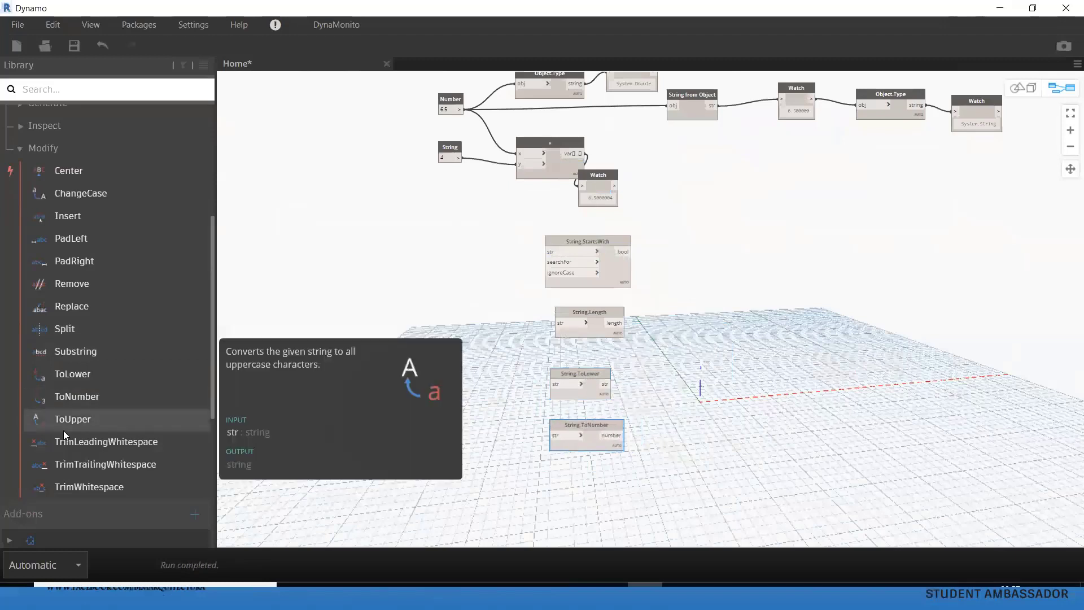
scroll(506, 244, down, 3)
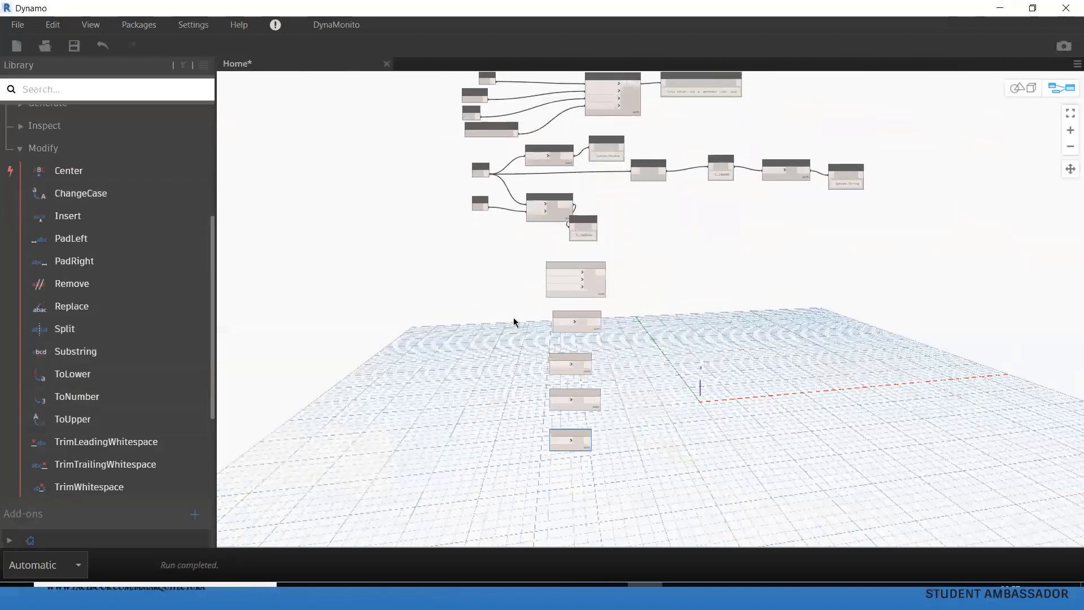
scroll(514, 322, up, 5)
scroll(526, 318, up, 3)
scroll(530, 265, up, 2)
click(563, 263)
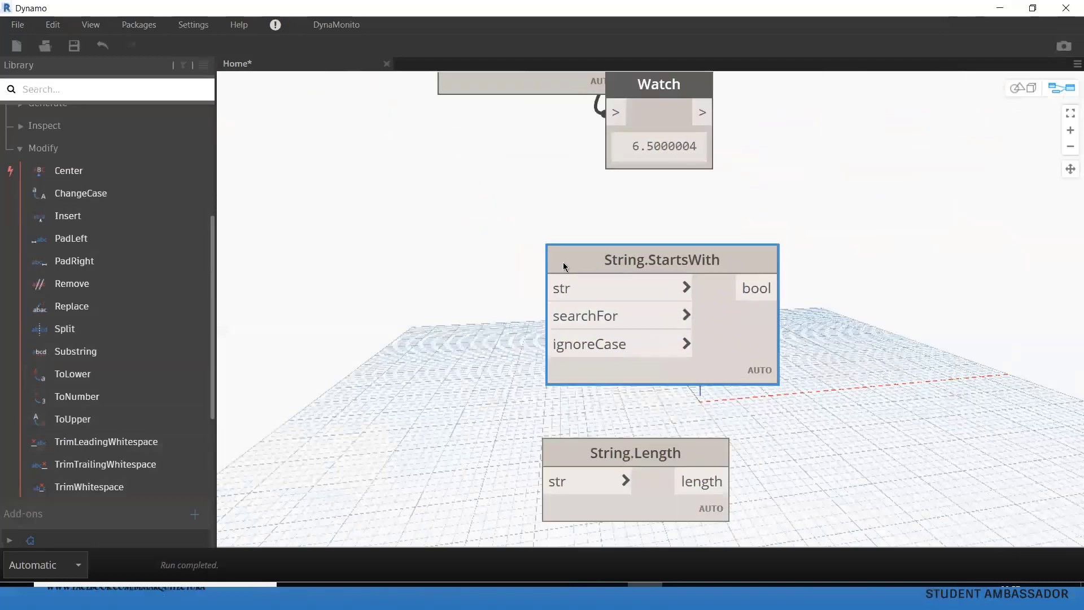
scroll(504, 262, down, 2)
scroll(663, 323, down, 1)
middle_drag(429, 310, 649, 324)
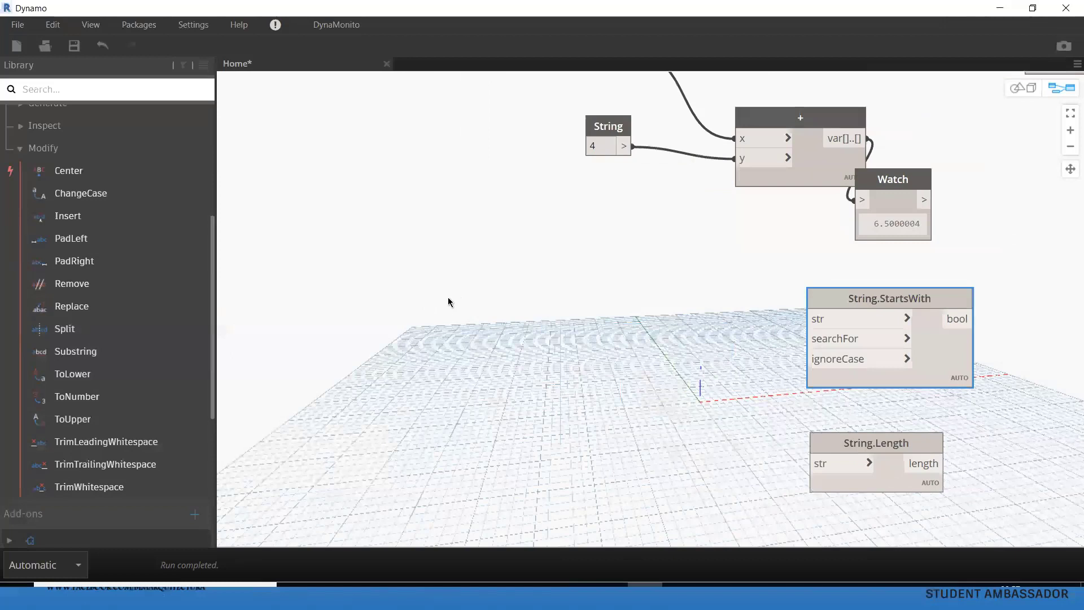
Step: Create a Code Block listing "Luis", "Angel" and "Ana" on separate lines
double_click(372, 269)
text("Lu)
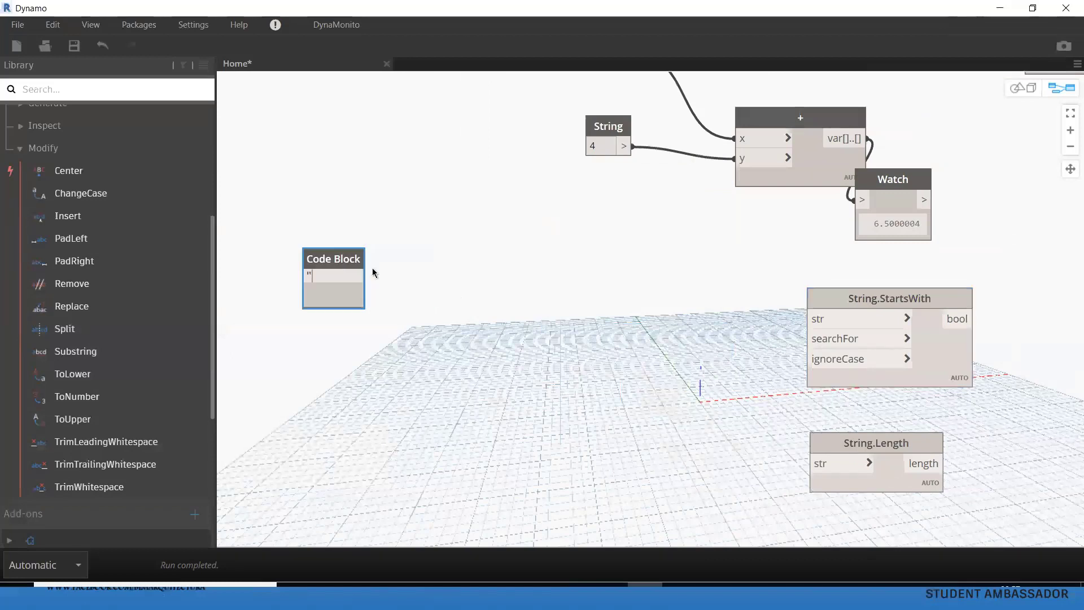
text(is")
text(;)
key(Return)
text("A)
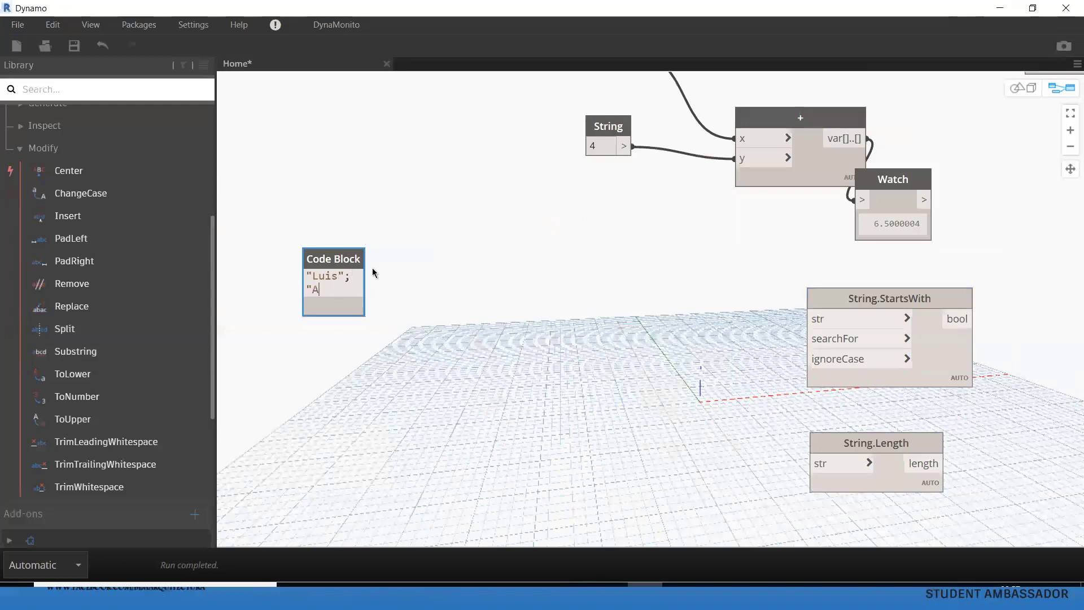
text(ngel")
text(;)
key(Return)
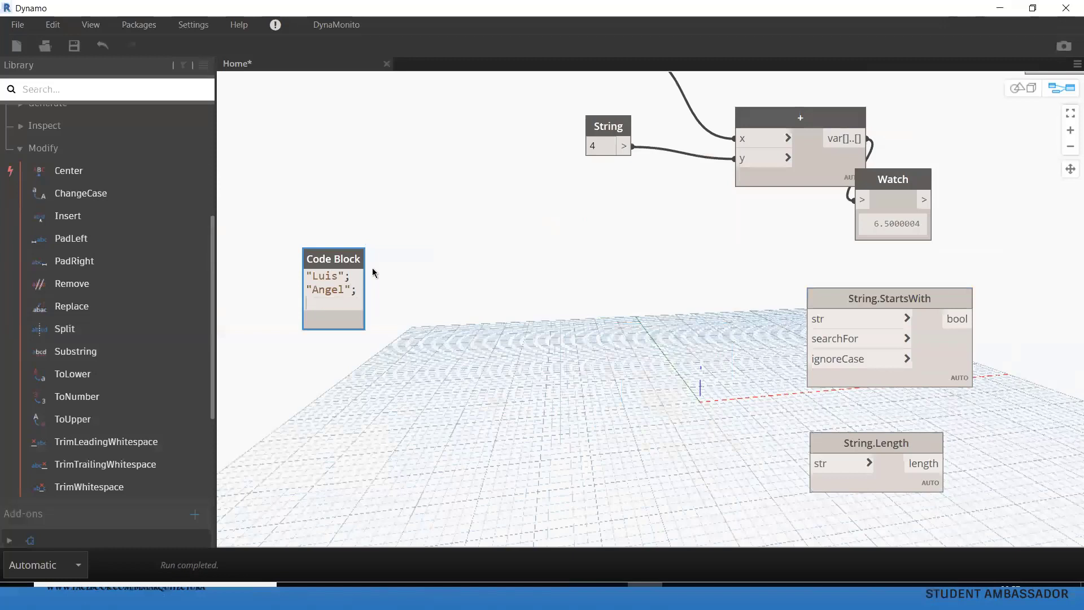
text(A)
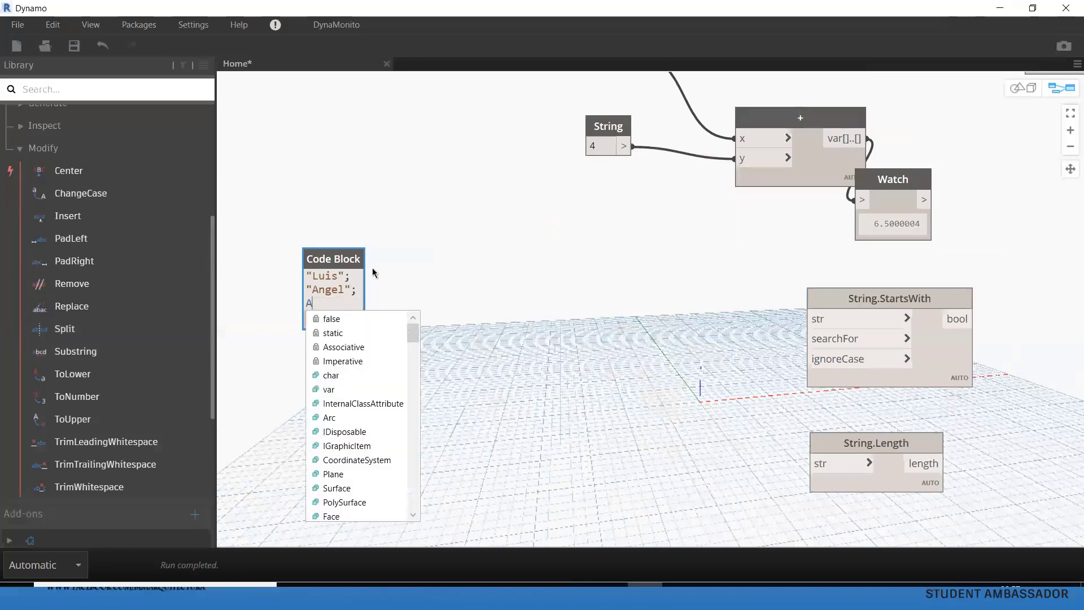
key(BackSpace)
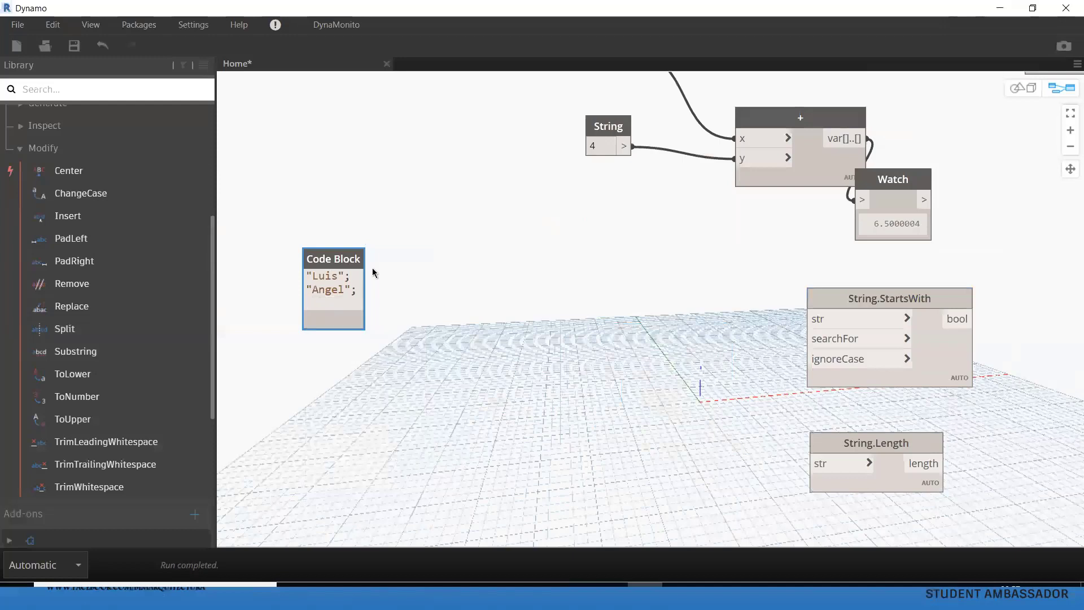
text("Ana";)
key(Return)
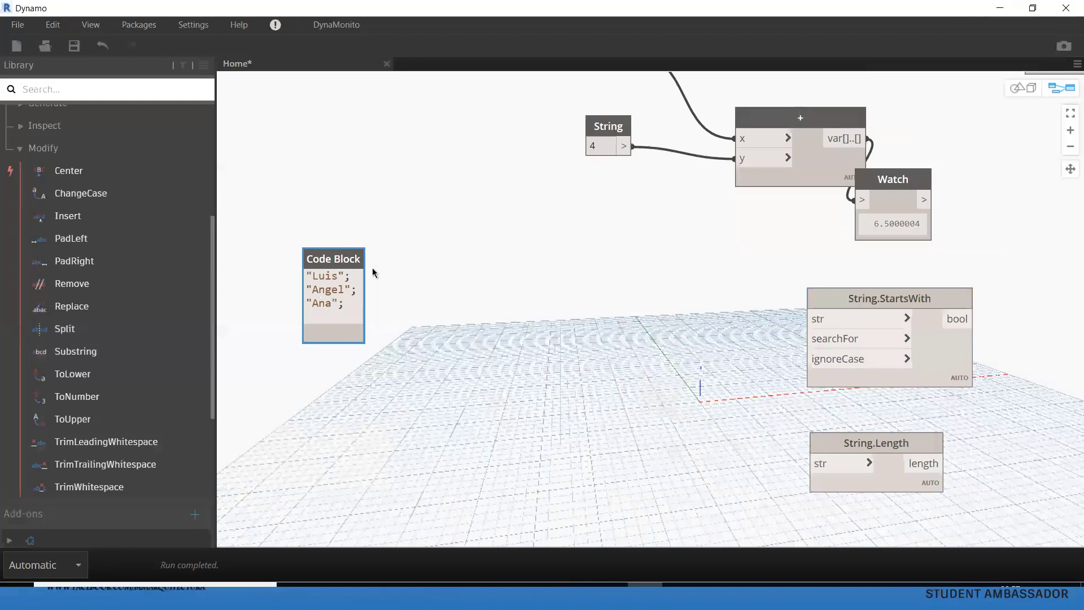
Step: Add "Angelica", "Herbert" and "Imelda" lines, remove the empty line, and commit
text(An)
text(gen)
text(lica)
text(")
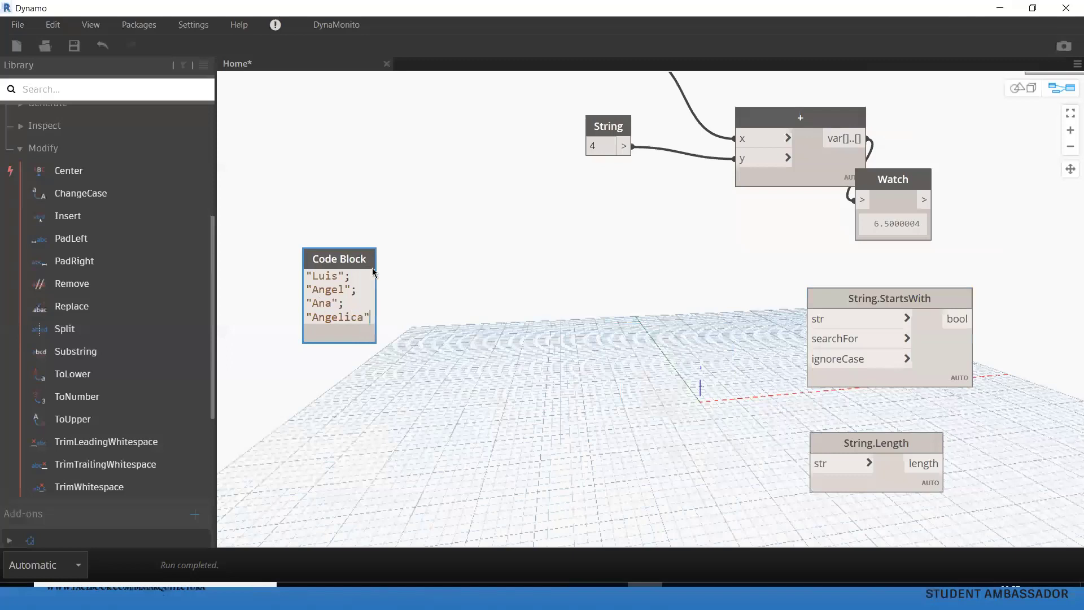
text(;)
key(Return)
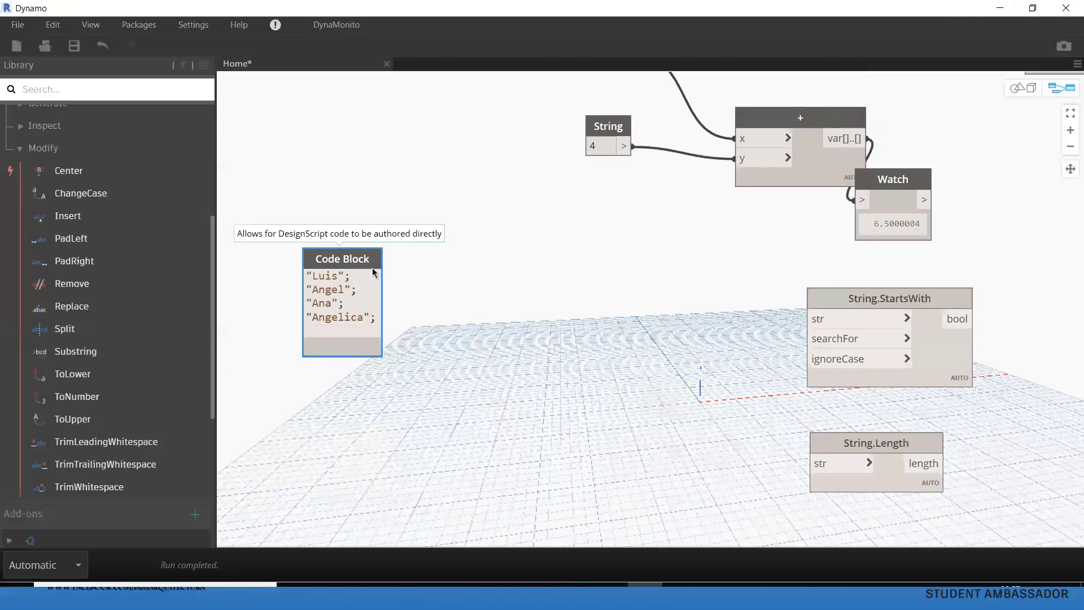
text(Herber)
text(t";)
key(Return)
text("Im)
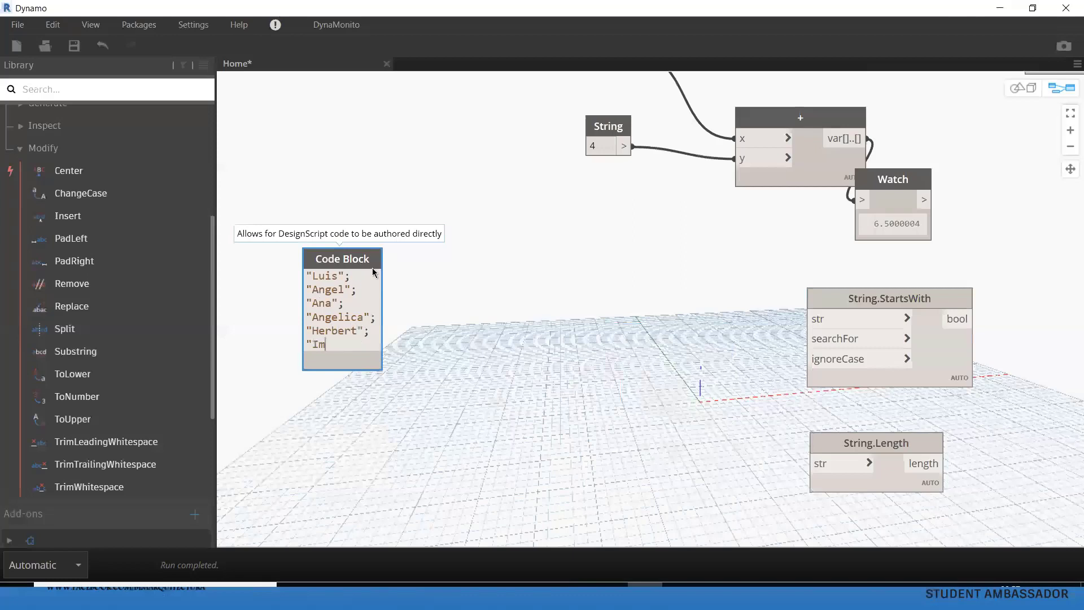
text(elda")
text(;)
key(Return)
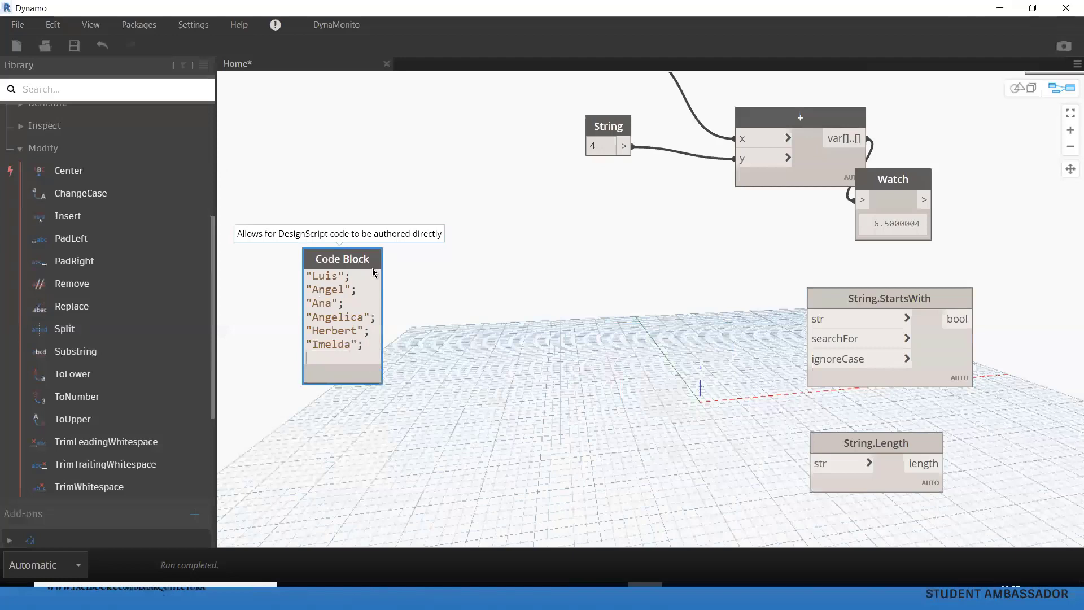
key(BackSpace)
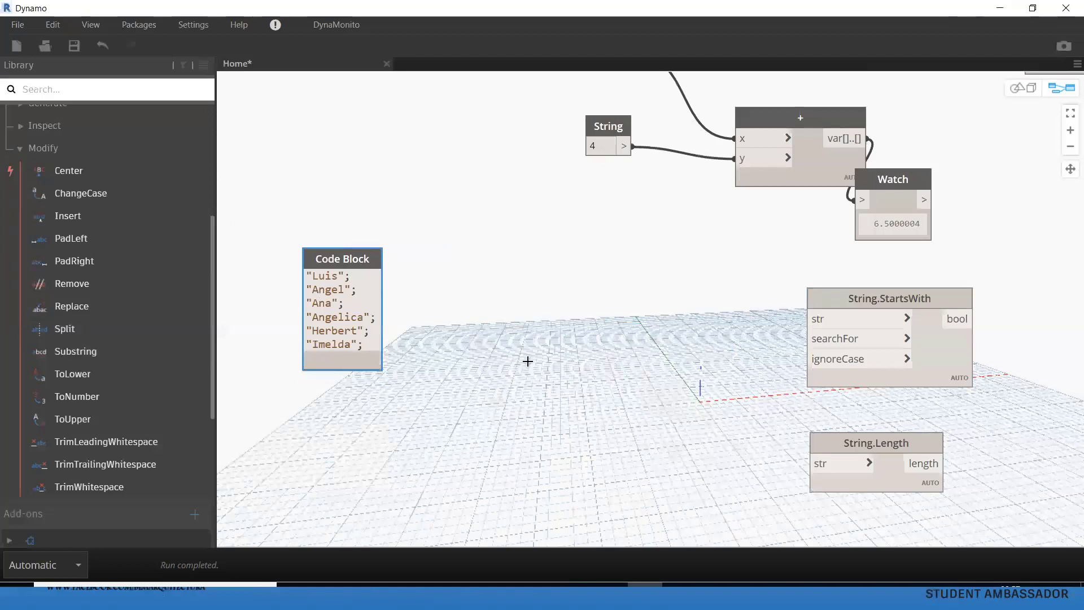
click(519, 400)
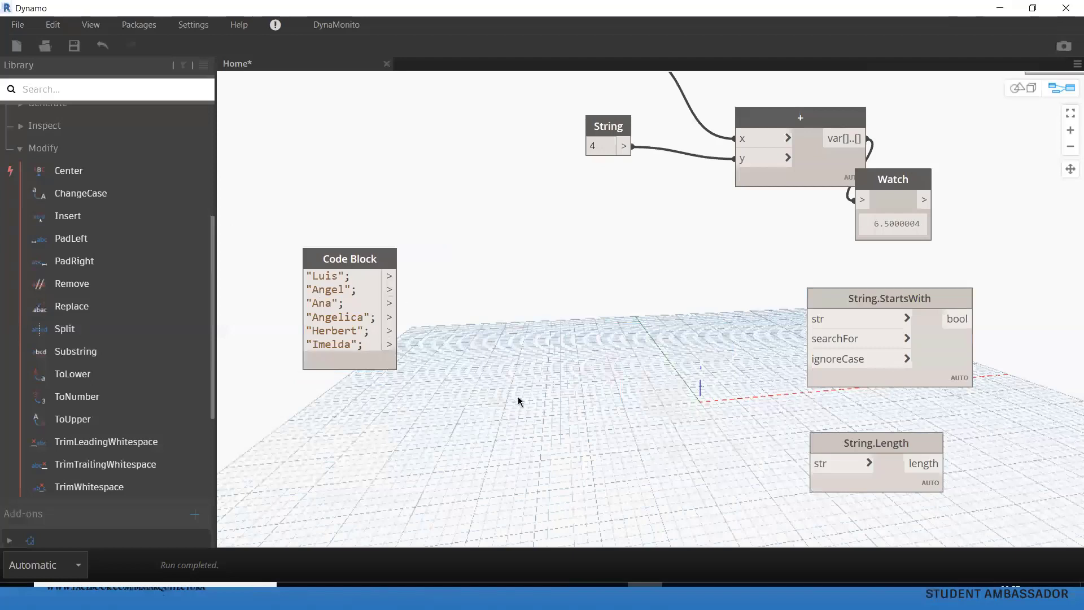
Step: Place a List Create node beside the Code Block and expand it to six inputs (item0–item5)
right_click(518, 400)
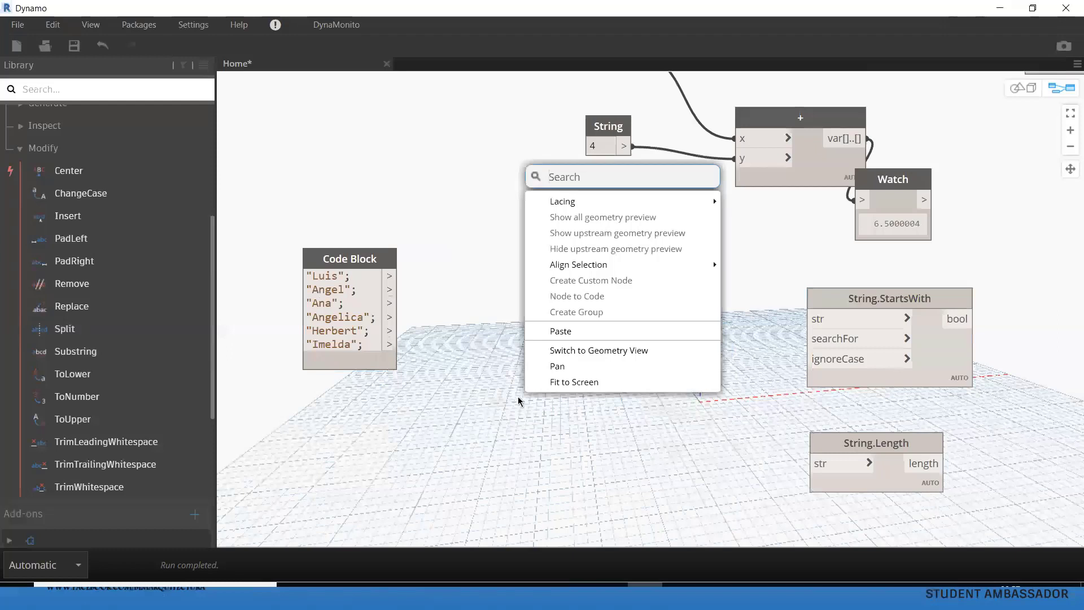
text(lis.)
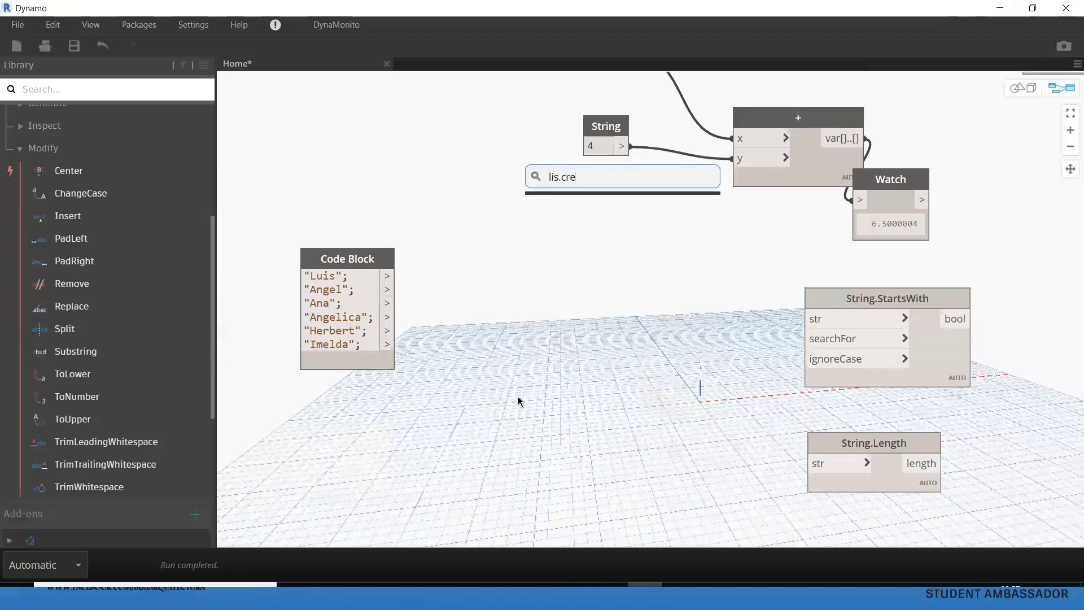
key(BackSpace)
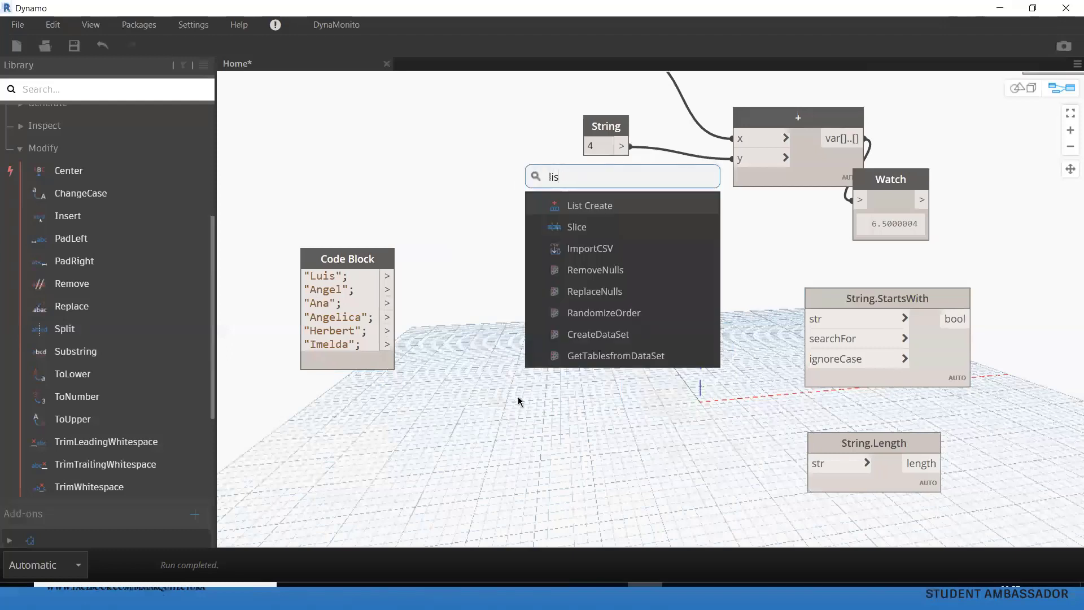
key(Return)
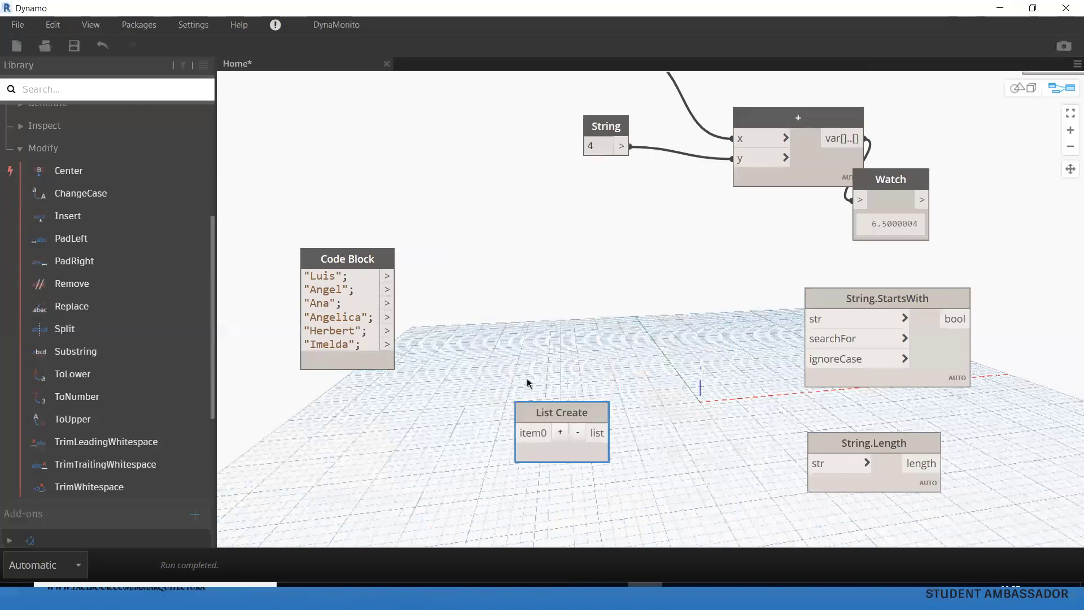
drag(541, 417, 500, 250)
click(517, 261)
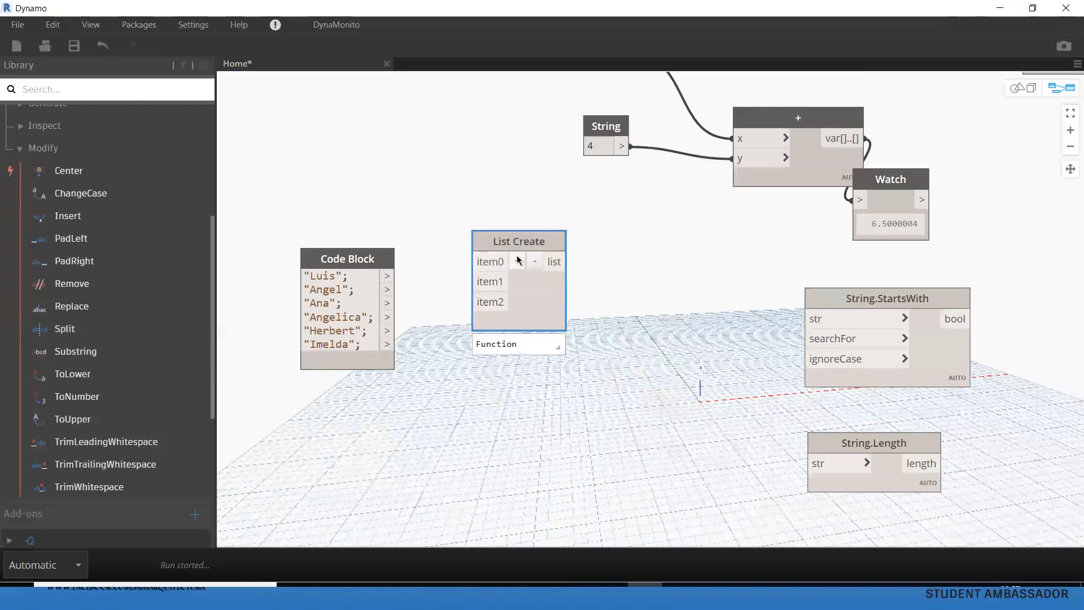
click(517, 261)
click(517, 261)
click(388, 275)
Step: Wire Luis, Angel, Ana, Angelica, Herbert and Imelda into List Create item0 through item5
click(472, 261)
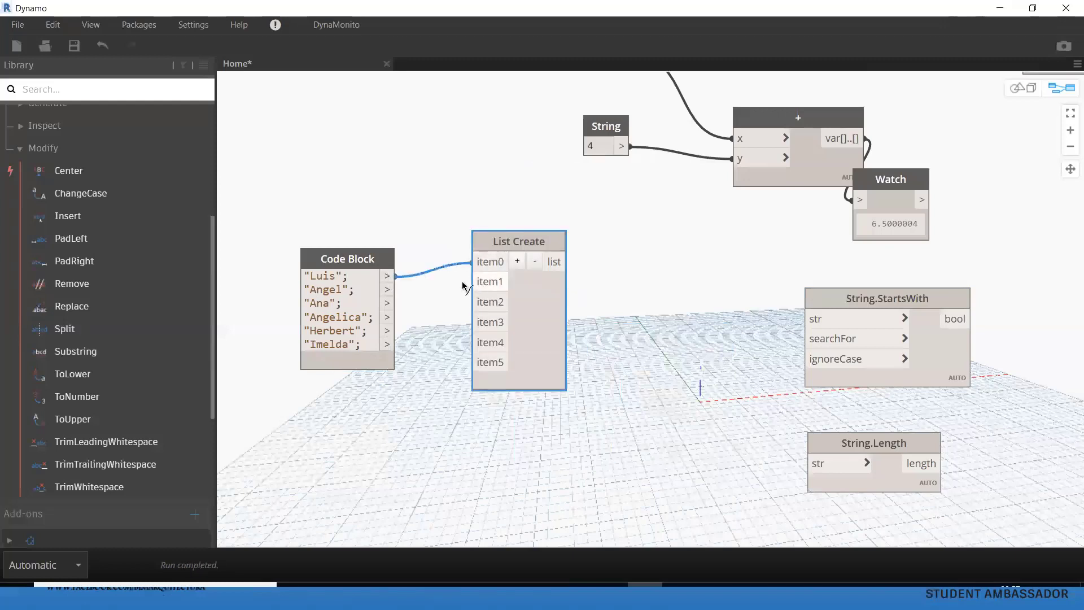
click(387, 290)
click(472, 281)
click(387, 303)
click(472, 302)
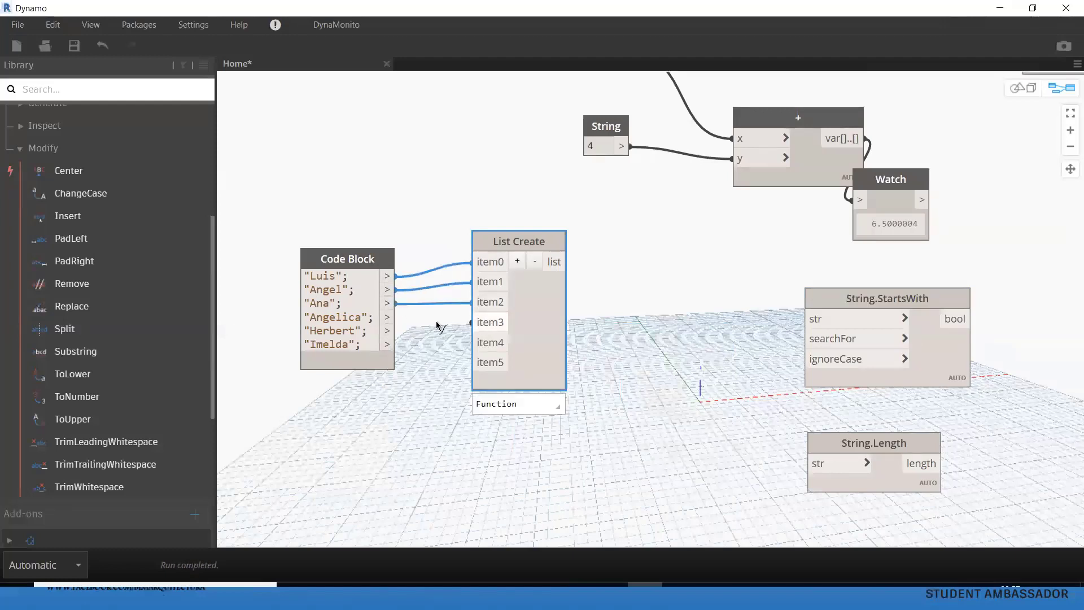
click(387, 317)
click(472, 342)
click(387, 330)
click(472, 363)
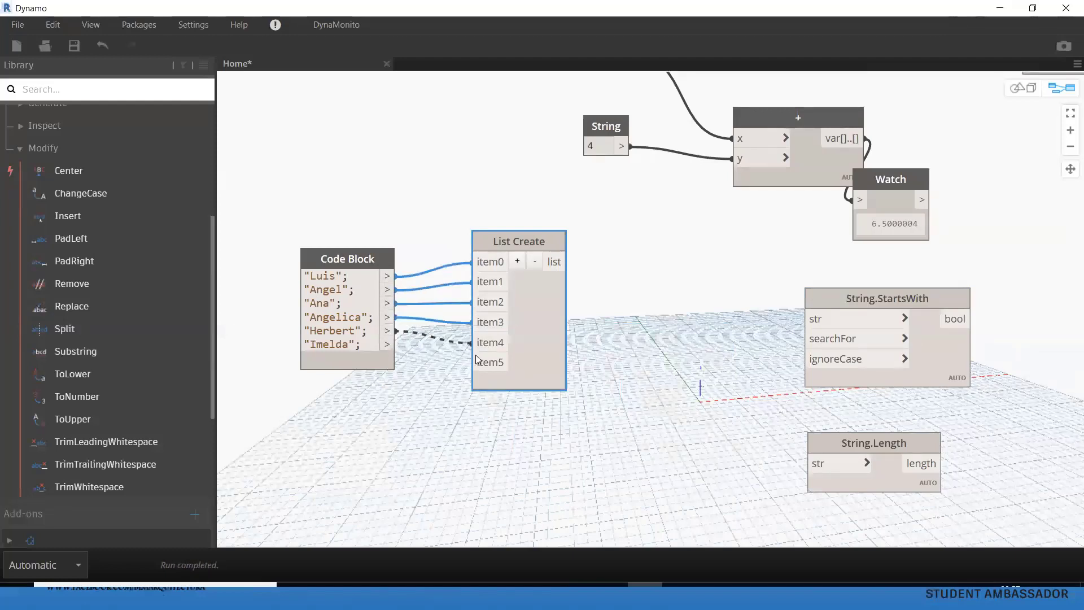
click(388, 344)
Step: Add a Watch node fed by the List Create output and place it beside List Create
right_click(436, 446)
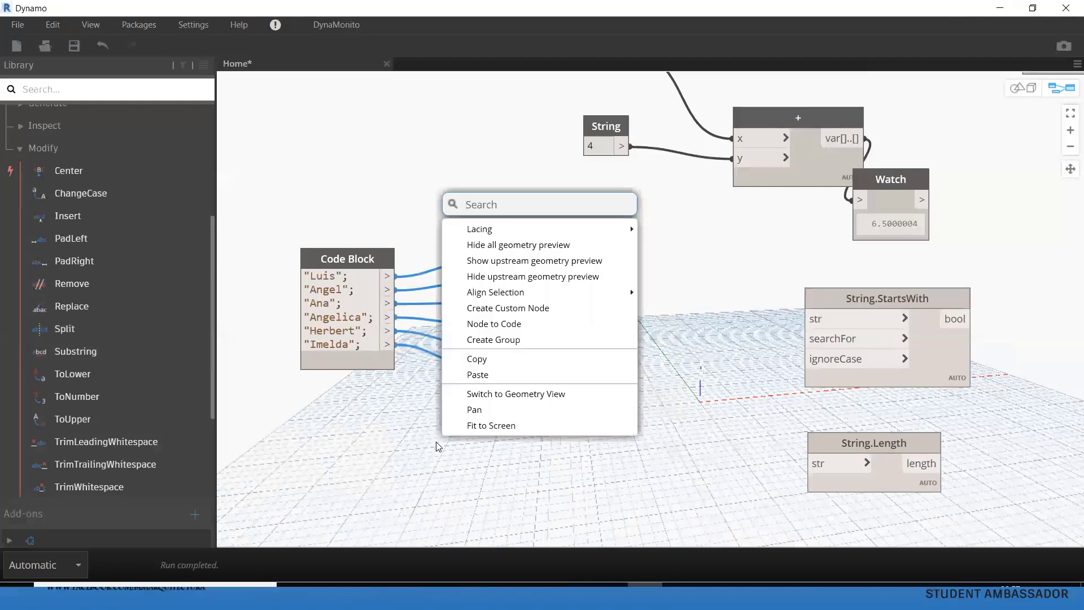
text(watch)
key(Return)
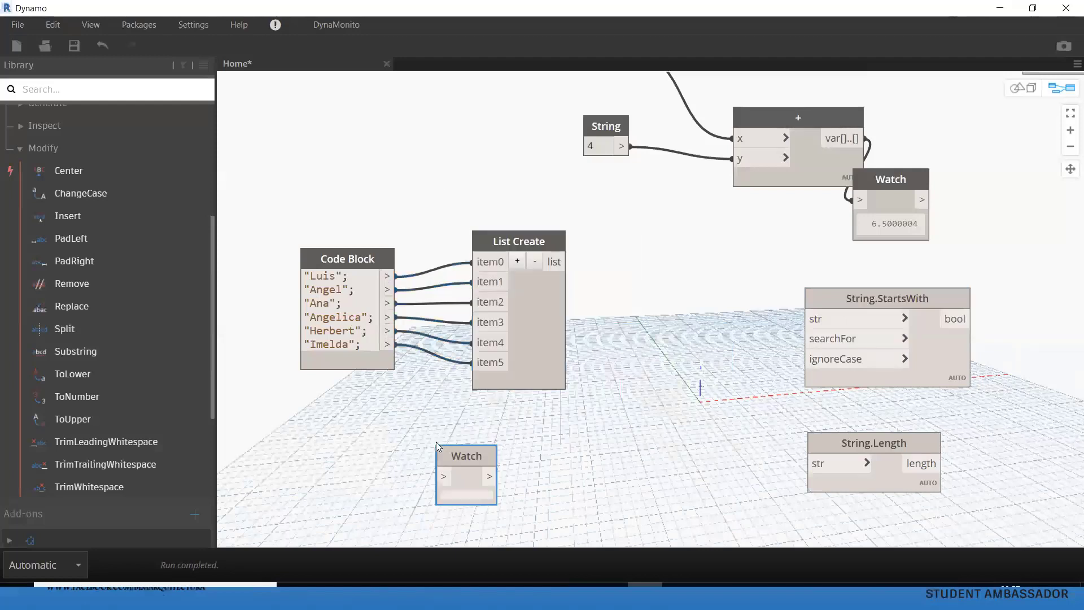
click(556, 261)
click(444, 476)
drag(530, 466, 681, 379)
Step: Rearrange the lower string nodes, String.StartsWith and the Watch so the graph fits in view
middle_drag(681, 379, 628, 326)
scroll(628, 327, down, 2)
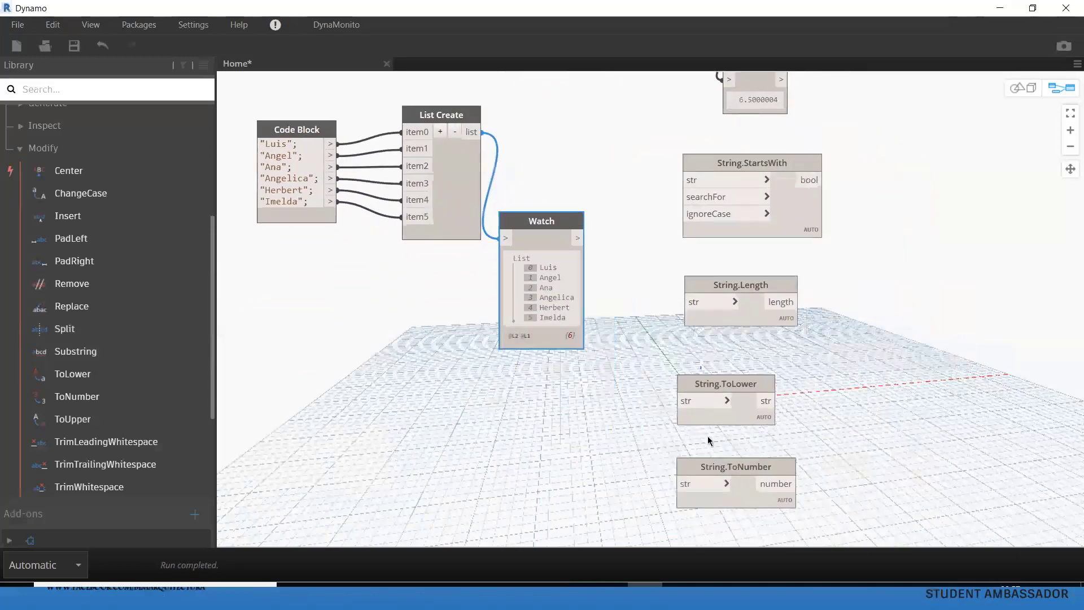
middle_drag(878, 396, 856, 328)
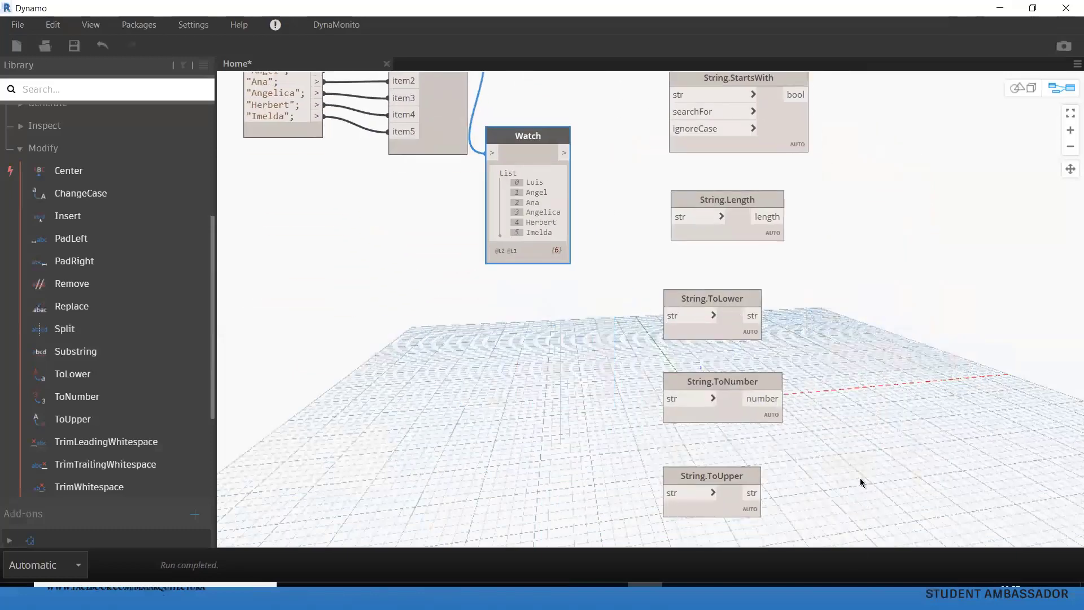
mouse_move(859, 477)
middle_down()
mouse_move(835, 380)
mouse_move(757, 363)
middle_up()
scroll(740, 432, down, 3)
middle_drag(739, 432, 753, 457)
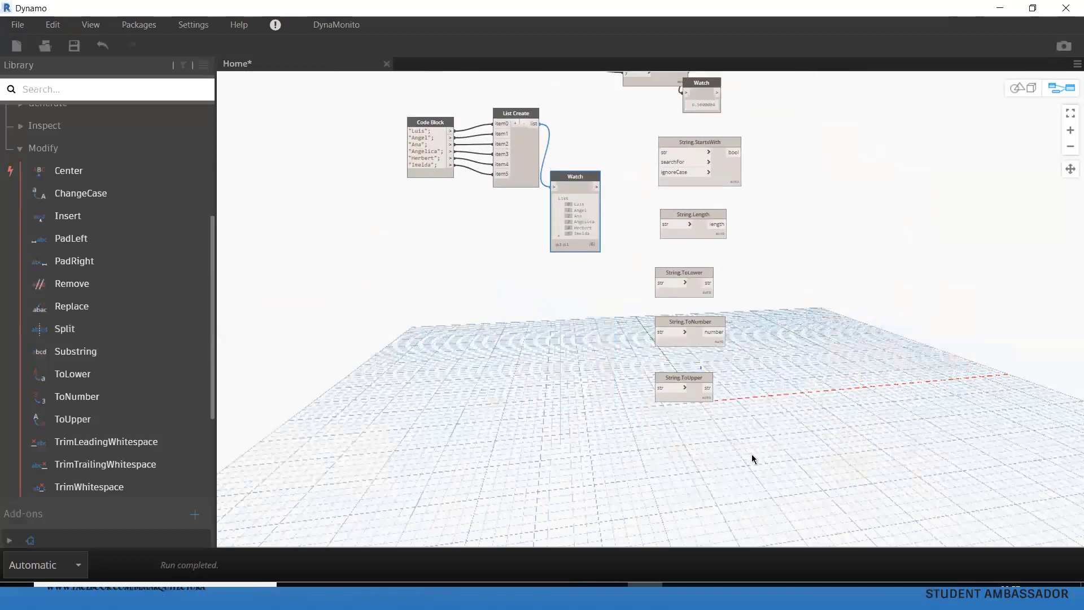
drag(752, 412, 649, 206)
drag(705, 252, 739, 303)
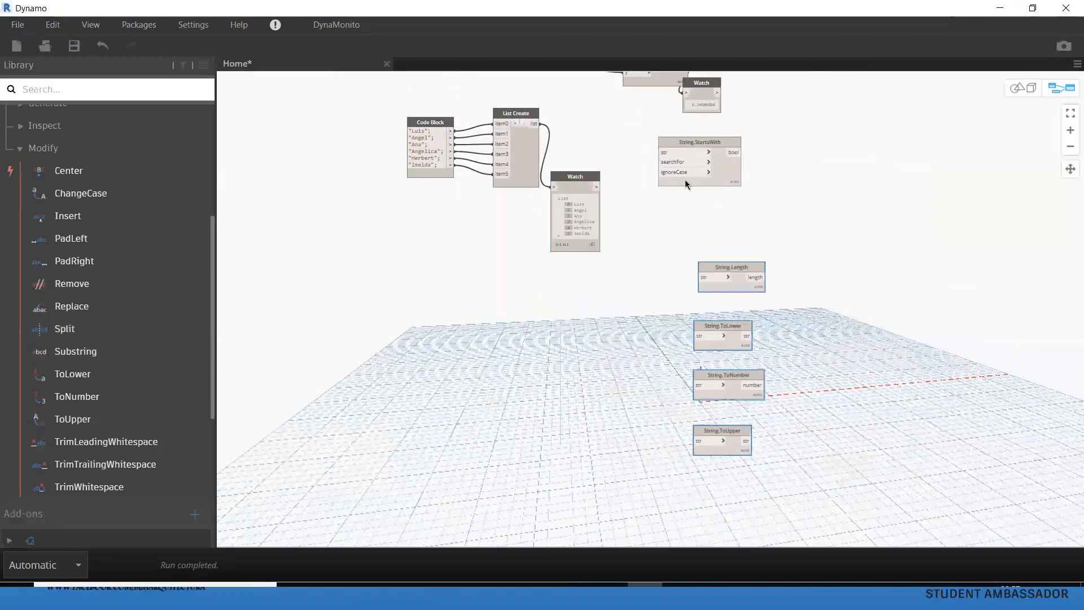
scroll(675, 135, up, 3)
drag(676, 138, 734, 133)
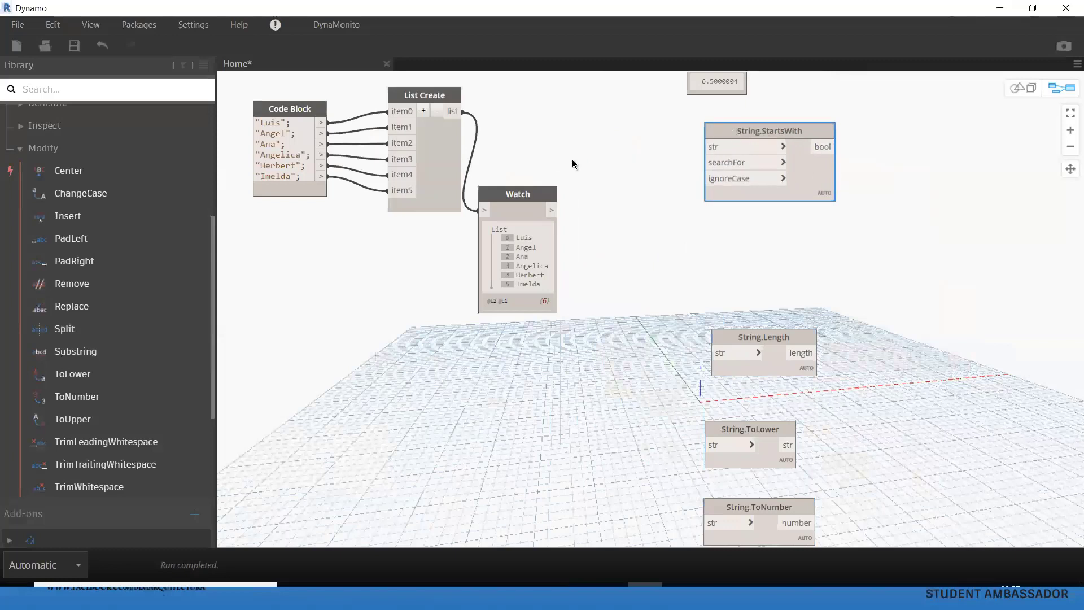
scroll(574, 172, up, 1)
drag(505, 204, 514, 242)
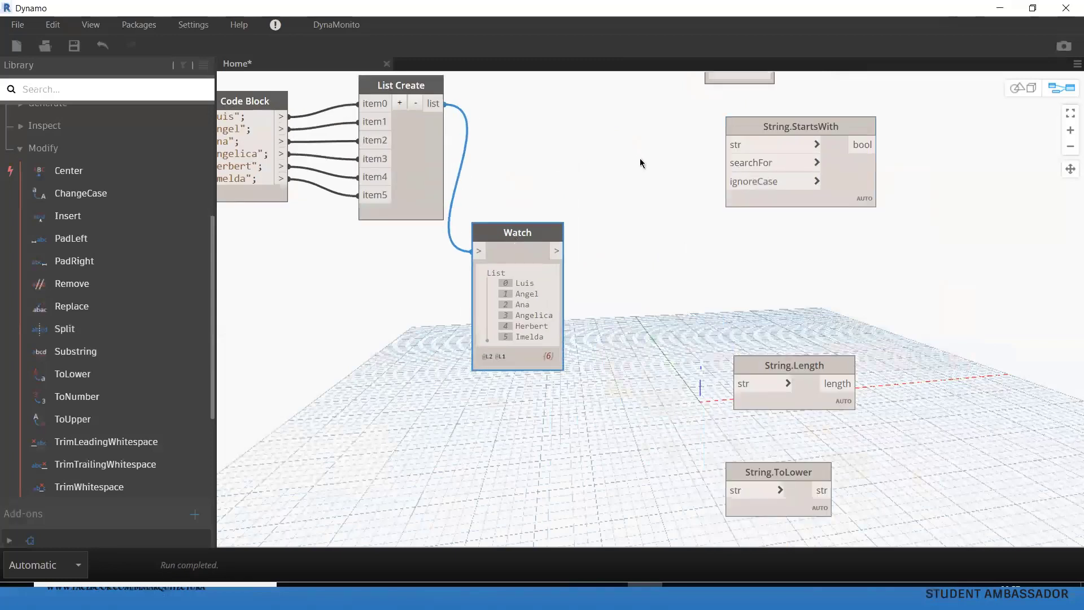
Step: Add a Code Block containing "A" and wire it into String.StartsWith's searchFor input
double_click(638, 172)
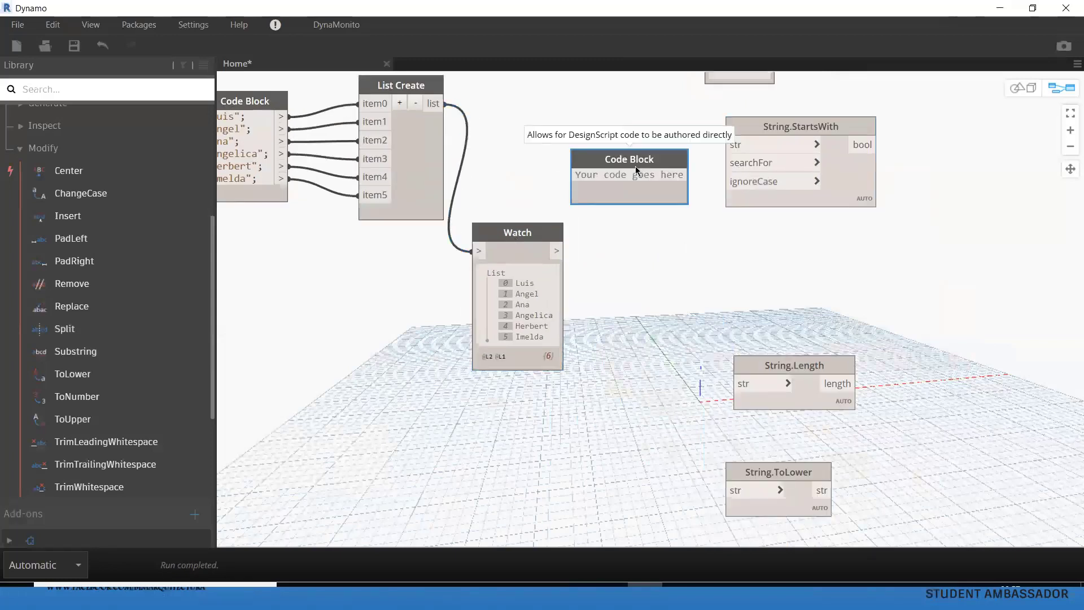
text(")
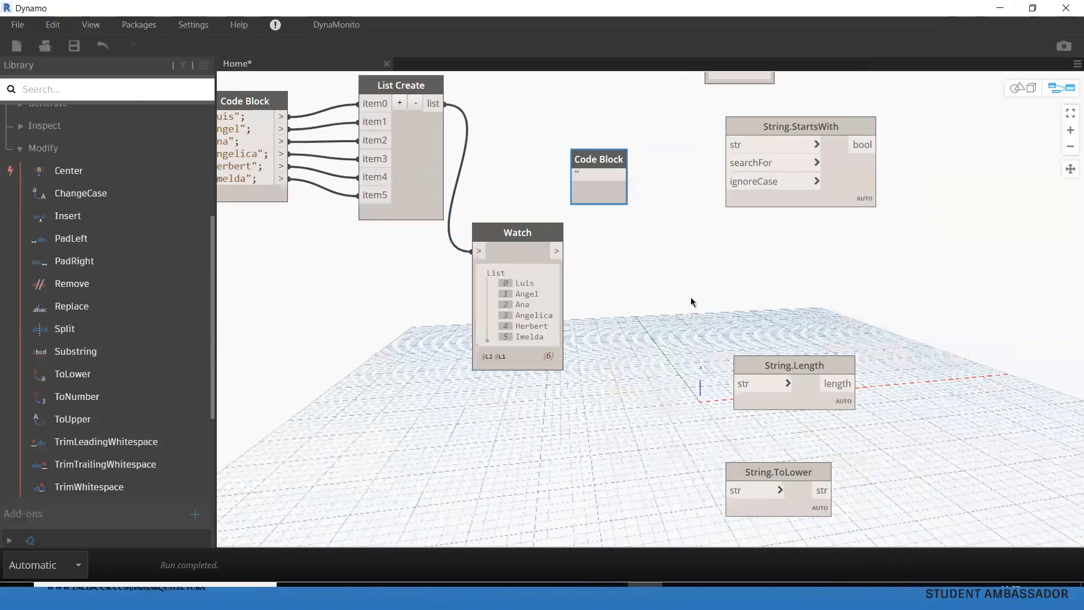
middle_drag(691, 301, 777, 331)
text(A)
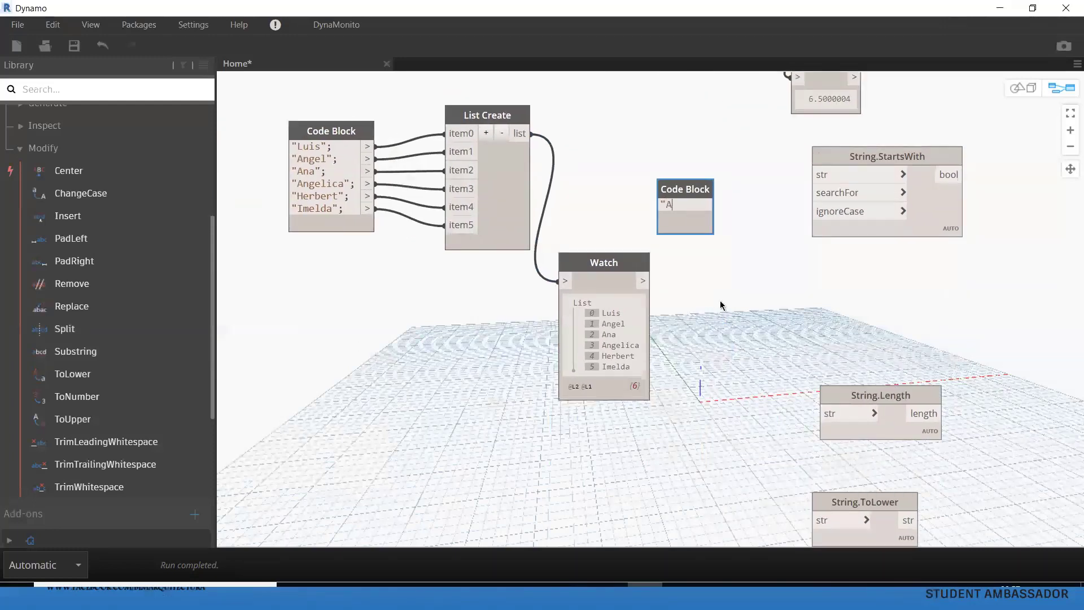
text(")
text(;)
click(720, 303)
drag(705, 204, 810, 196)
click(810, 196)
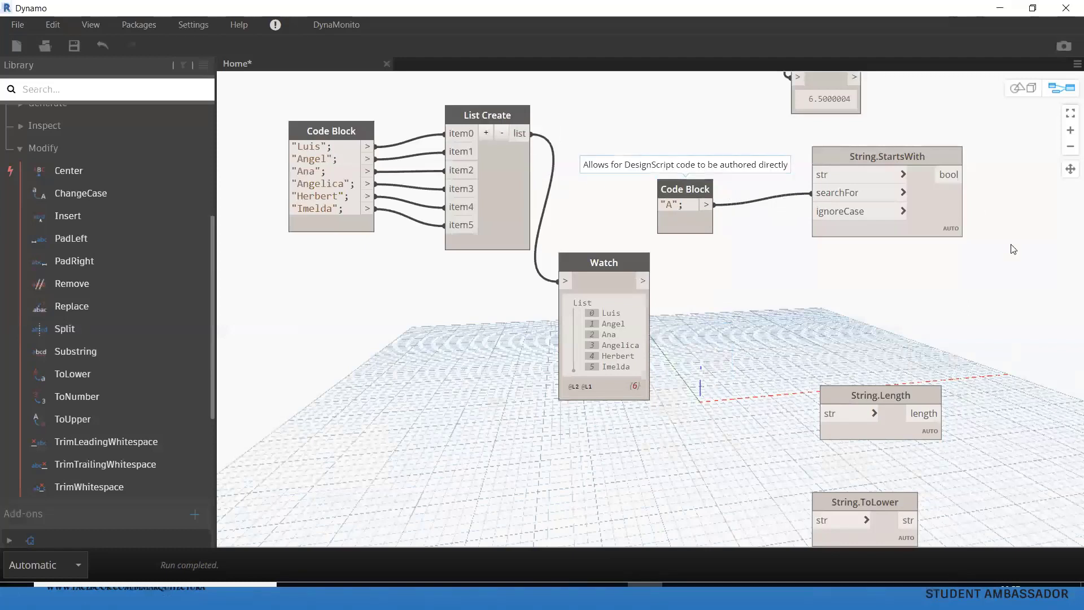
Step: Duplicate the names Watch and feed String.StartsWith's bool result into the copy
click(621, 264)
key(ctrl+c)
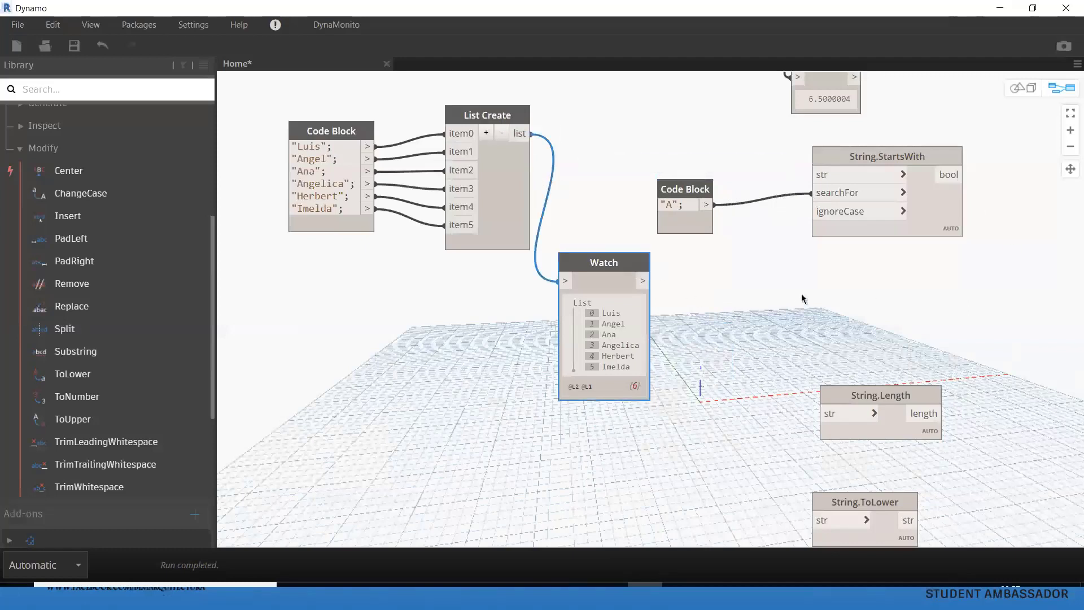
key(ctrl+v)
drag(706, 270, 1058, 191)
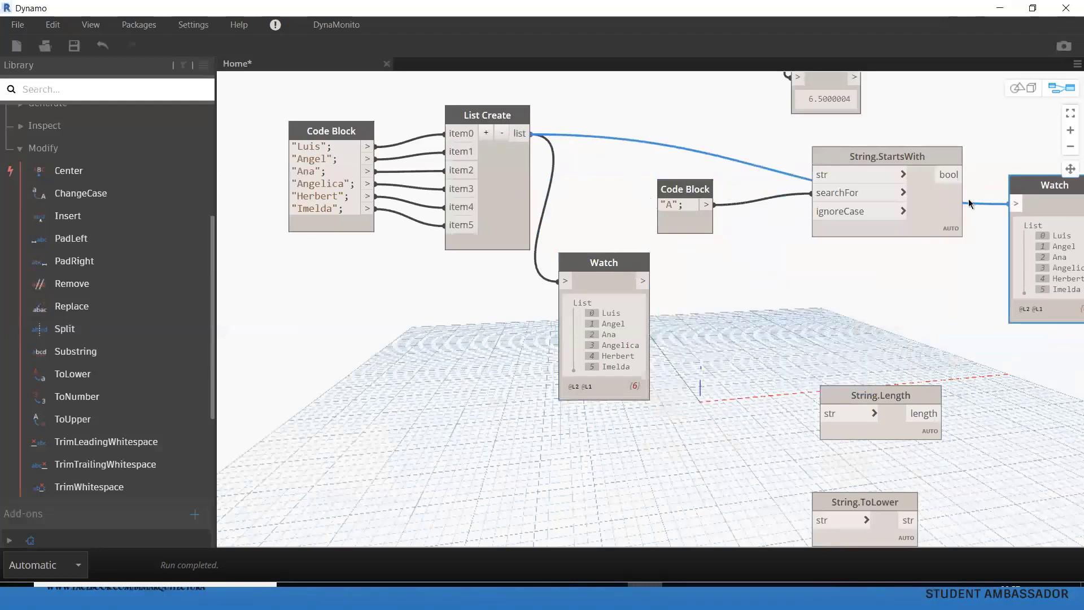
middle_drag(994, 192, 933, 199)
click(904, 182)
click(953, 210)
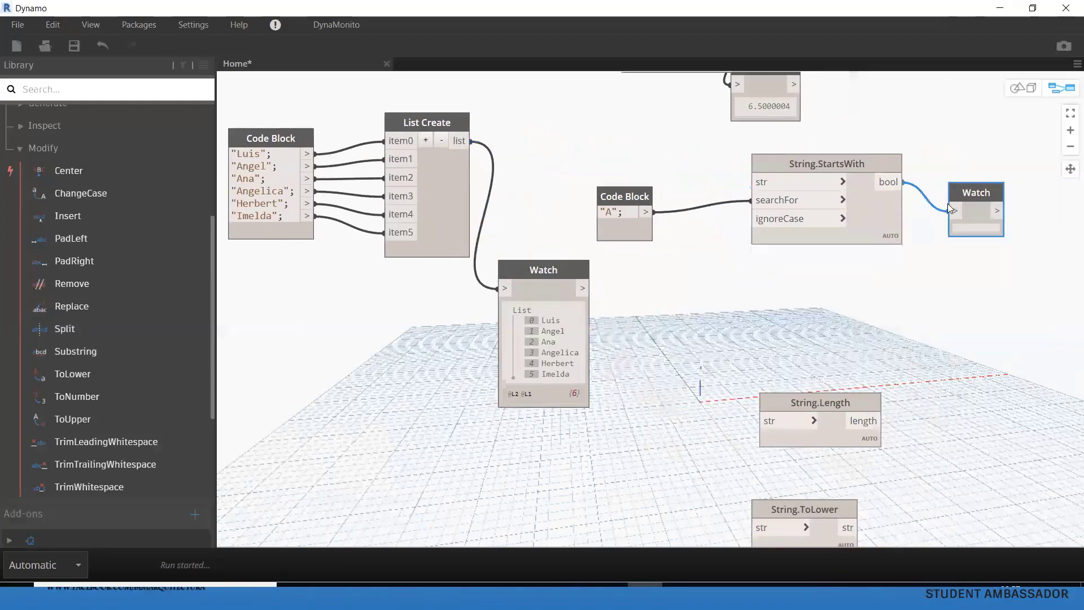
Step: Wire the names list into String.StartsWith's str input and tidy the "A" Code Block's position
click(472, 141)
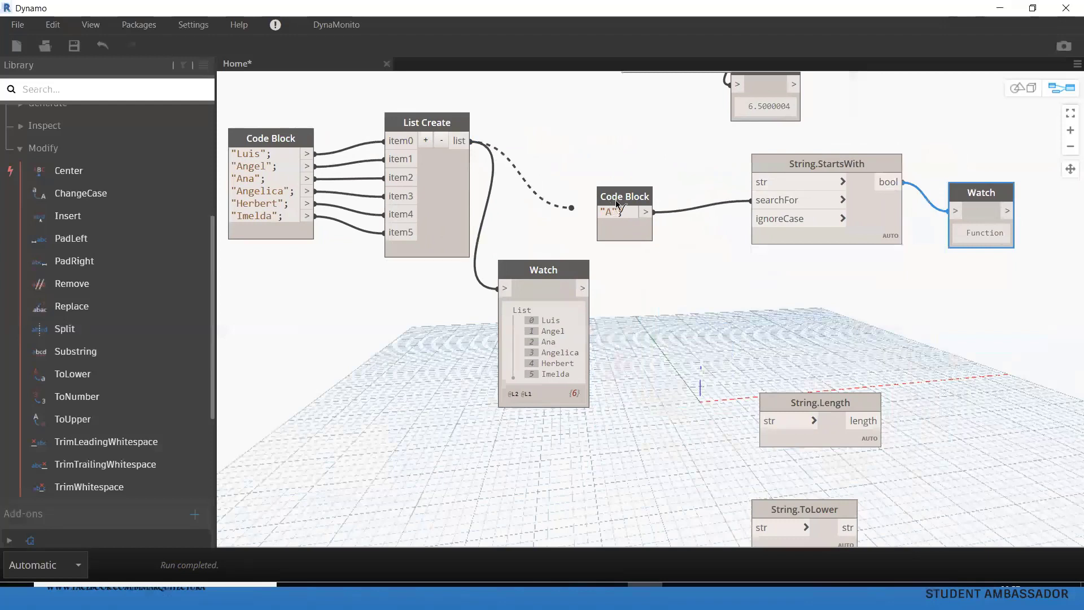
click(757, 182)
drag(620, 209, 621, 197)
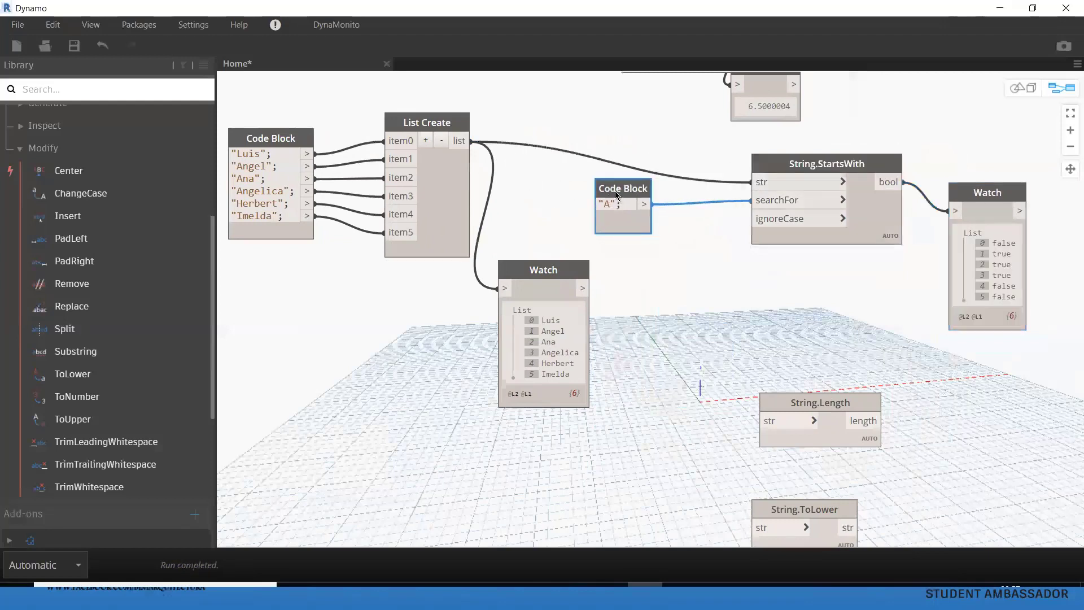
middle_drag(560, 234, 599, 237)
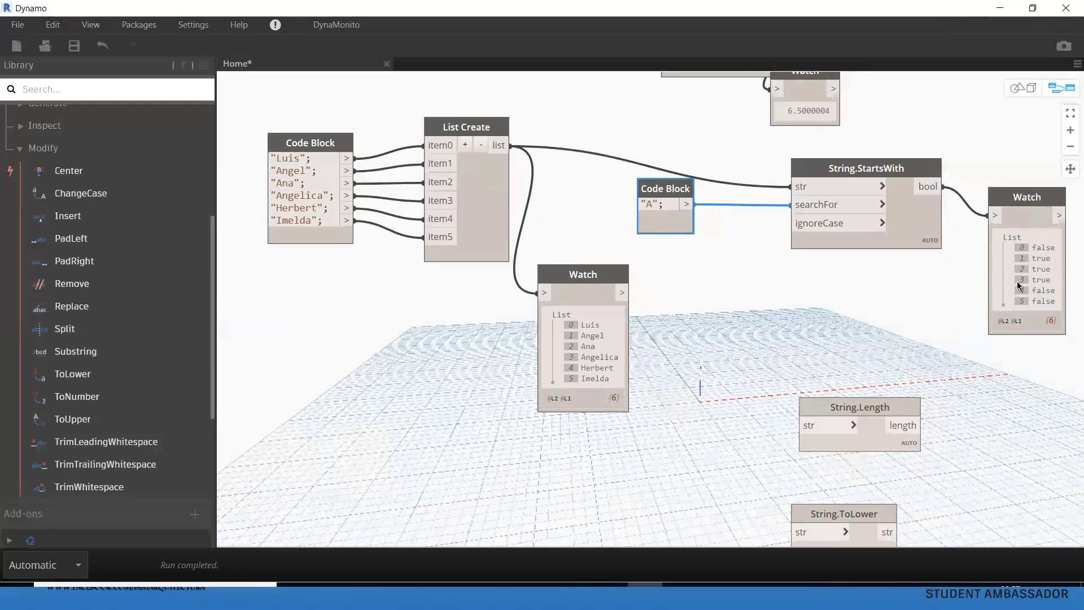
Step: Add a second Code Block line "Ana", wire it into ignoreCase, and open the run-mode choices
mouse_move(623, 215)
double_click(670, 203)
key(Return)
text(W)
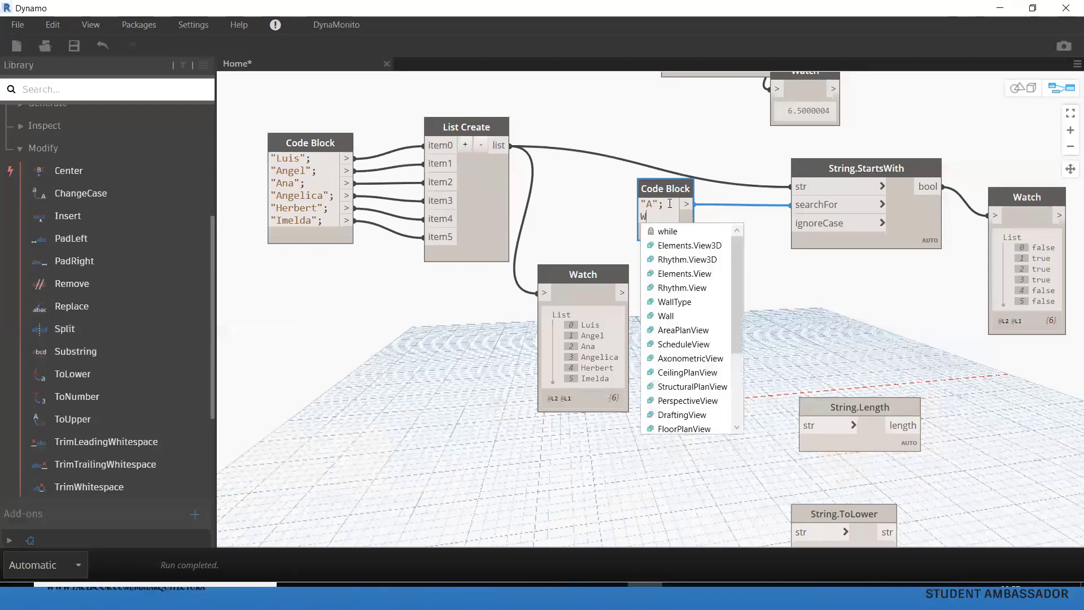
key(Escape)
text("A)
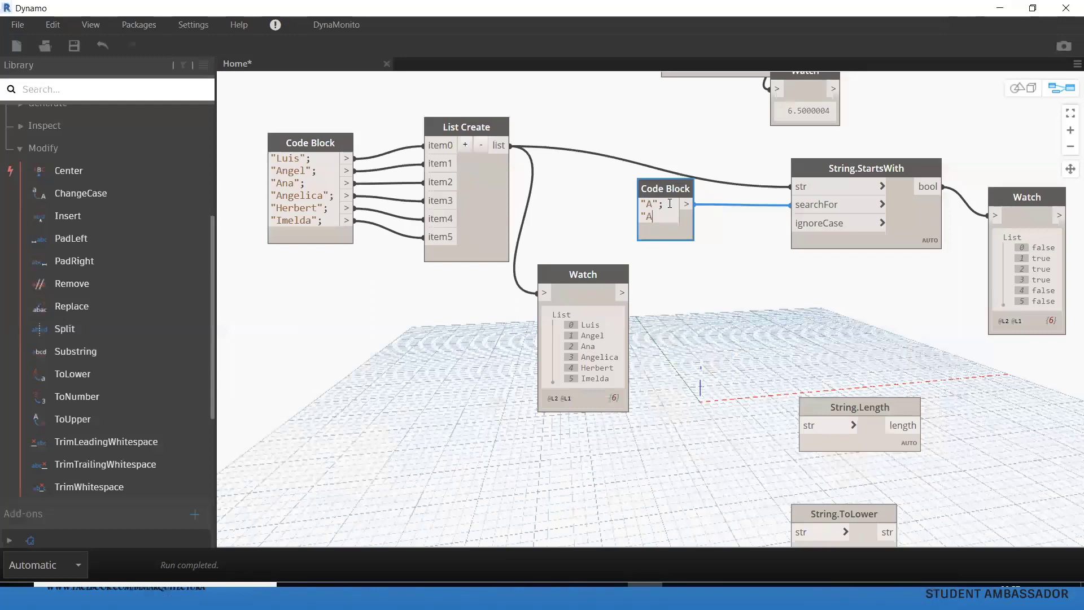
text(ba)
text(;)
click(671, 252)
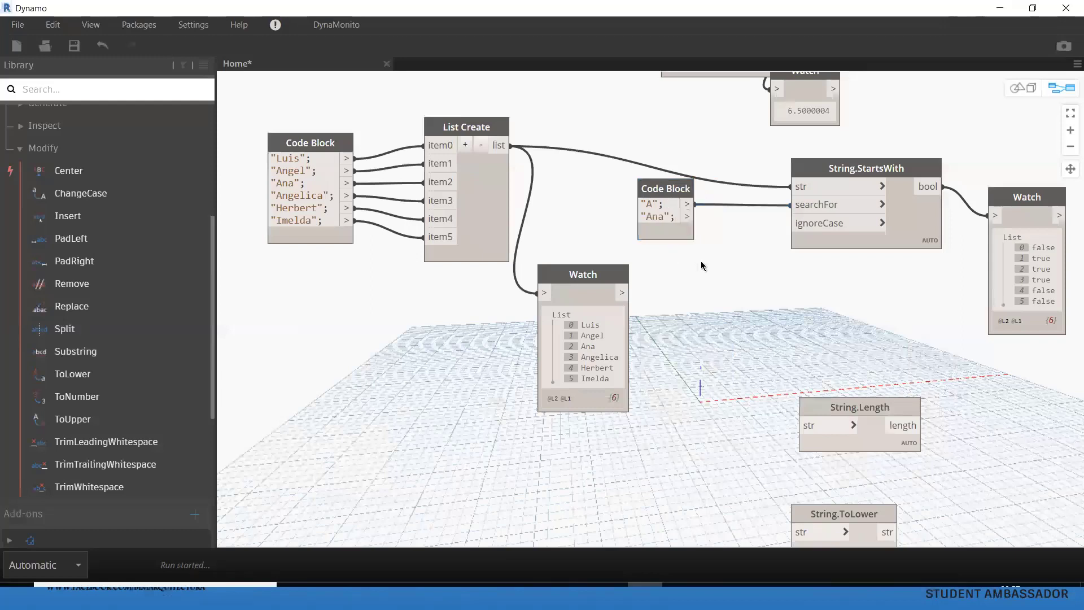
drag(687, 216, 793, 226)
click(793, 225)
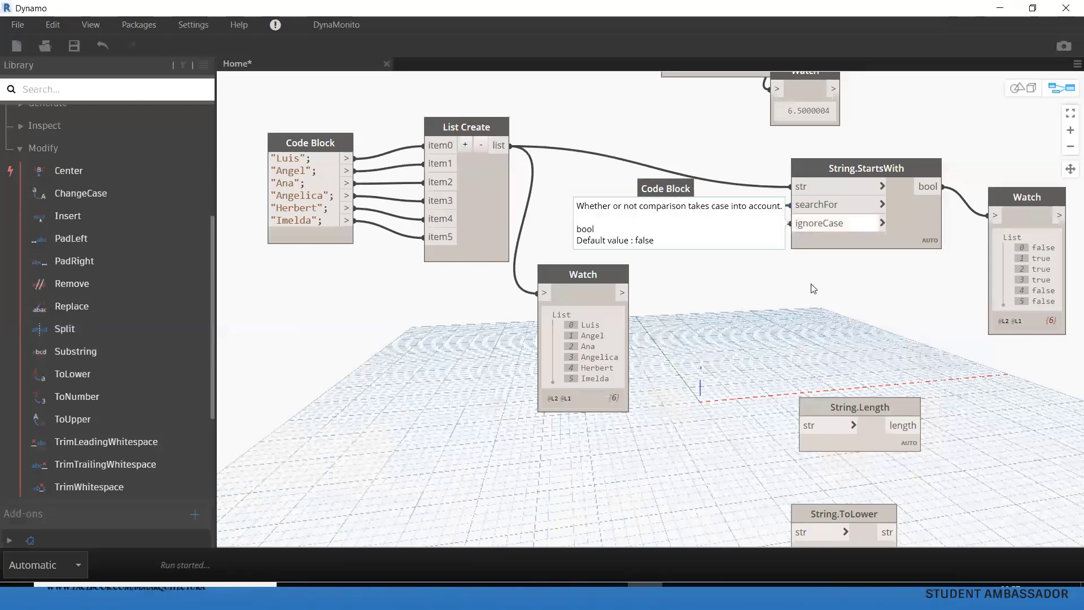
mouse_move(820, 295)
middle_down()
mouse_move(765, 288)
mouse_move(898, 314)
mouse_move(797, 325)
middle_up()
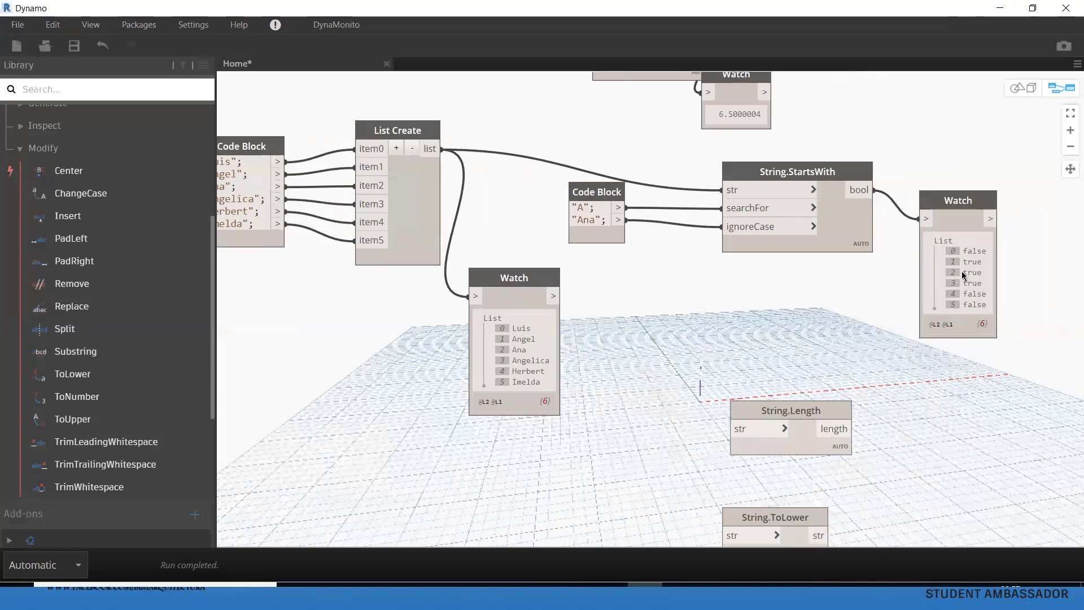
click(48, 562)
Step: Switch to Manual run mode, save as Clase-2-Strings.dyn, then close and reopen it from Recent
click(62, 490)
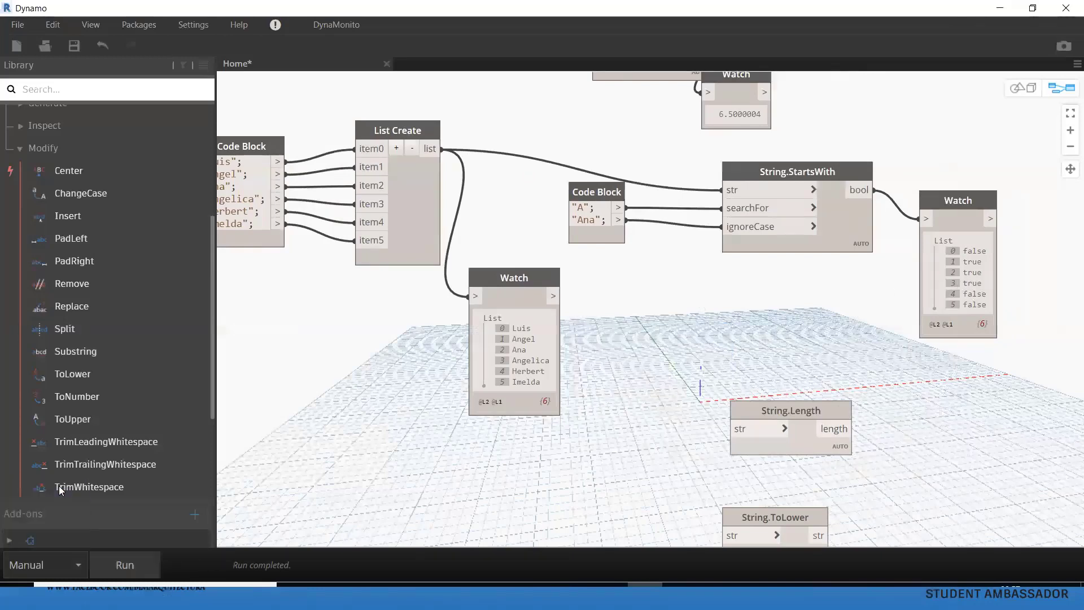
key(ctrl+shift+s)
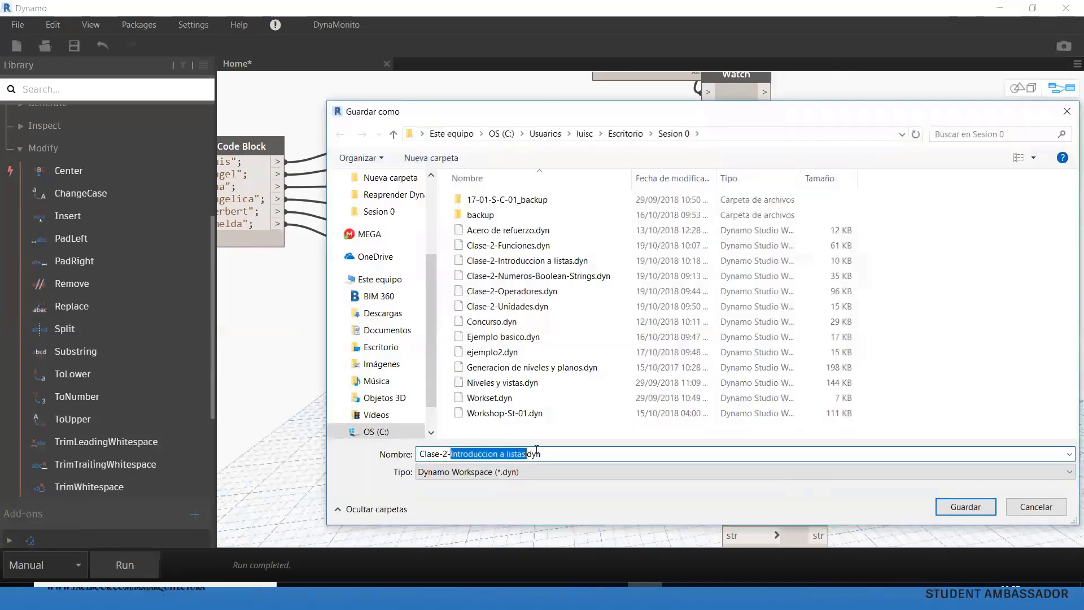
drag(451, 454, 533, 450)
text(Strings)
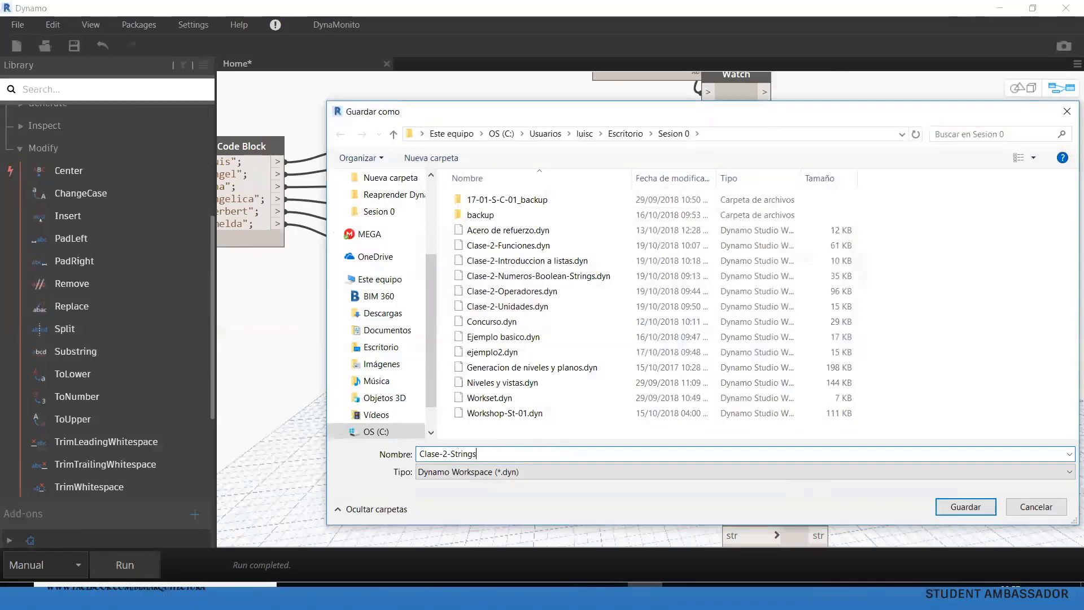
key(Return)
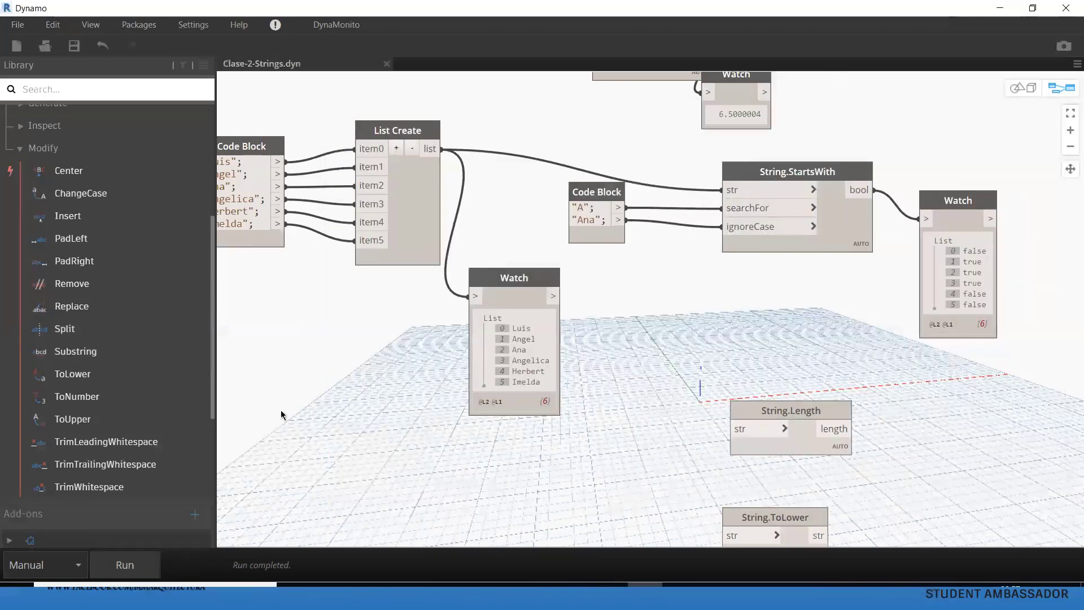
click(386, 63)
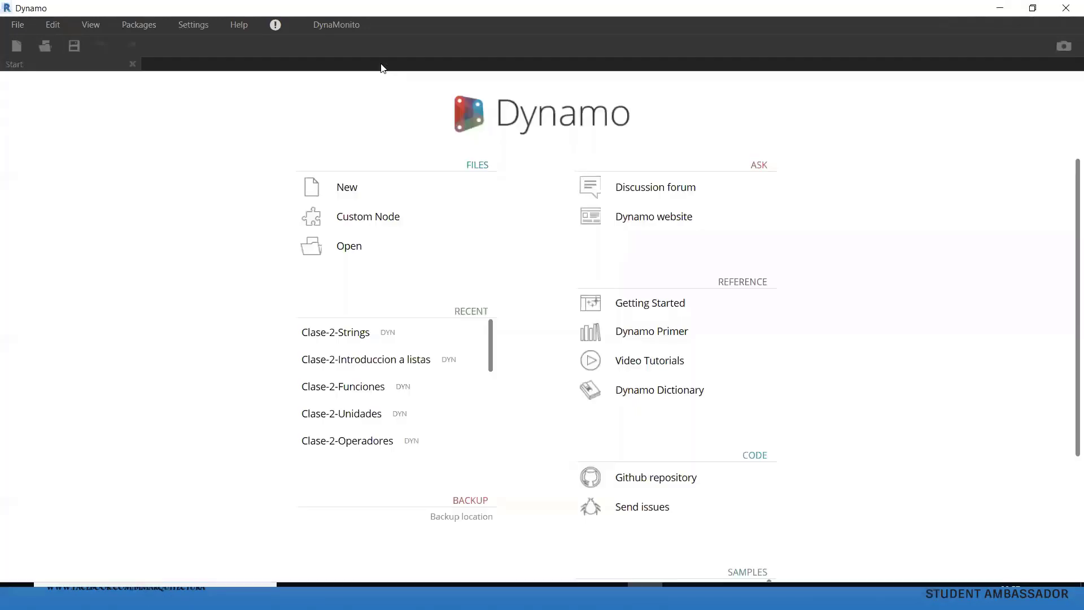
click(341, 333)
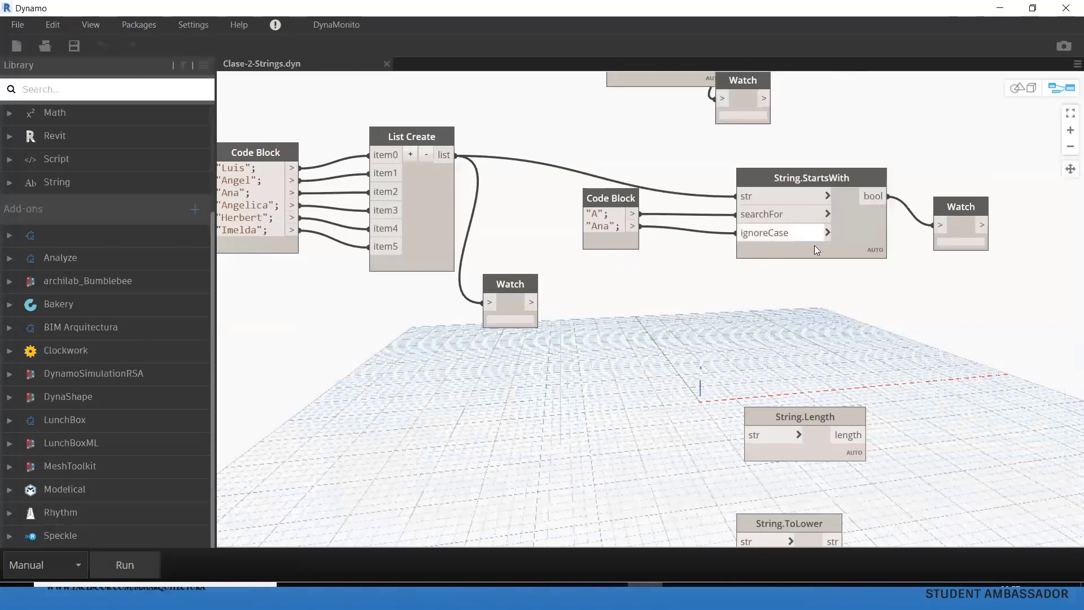
Step: Run the graph, disconnect "Ana" from ignoreCase, and replace that Code Block line with true
click(156, 564)
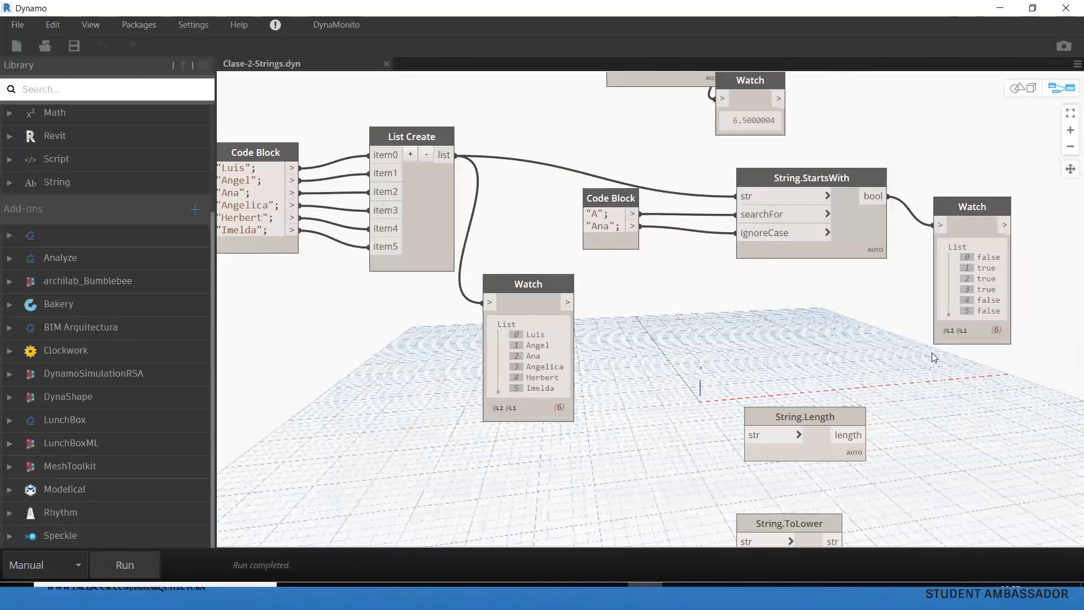
middle_drag(819, 348, 924, 351)
drag(866, 236, 762, 246)
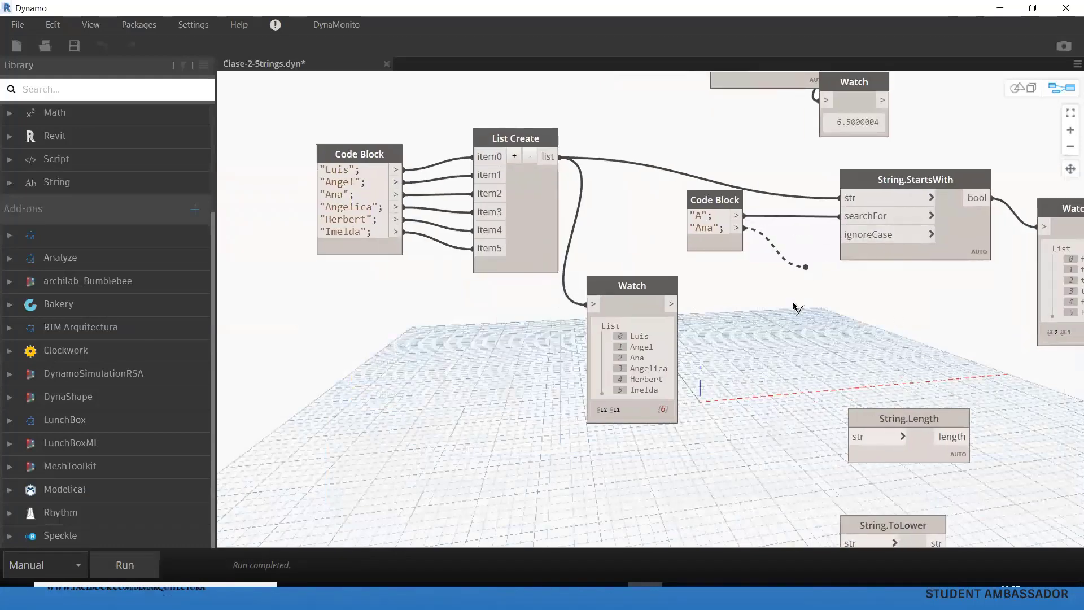
middle_drag(745, 279, 729, 190)
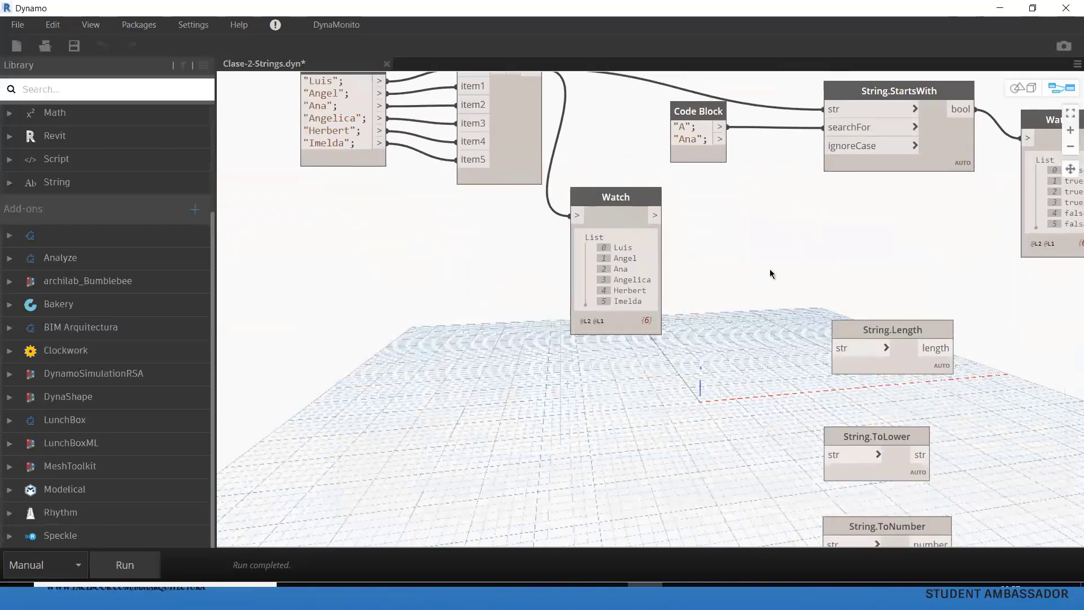
mouse_move(770, 273)
middle_down()
mouse_move(719, 266)
mouse_move(781, 328)
middle_up()
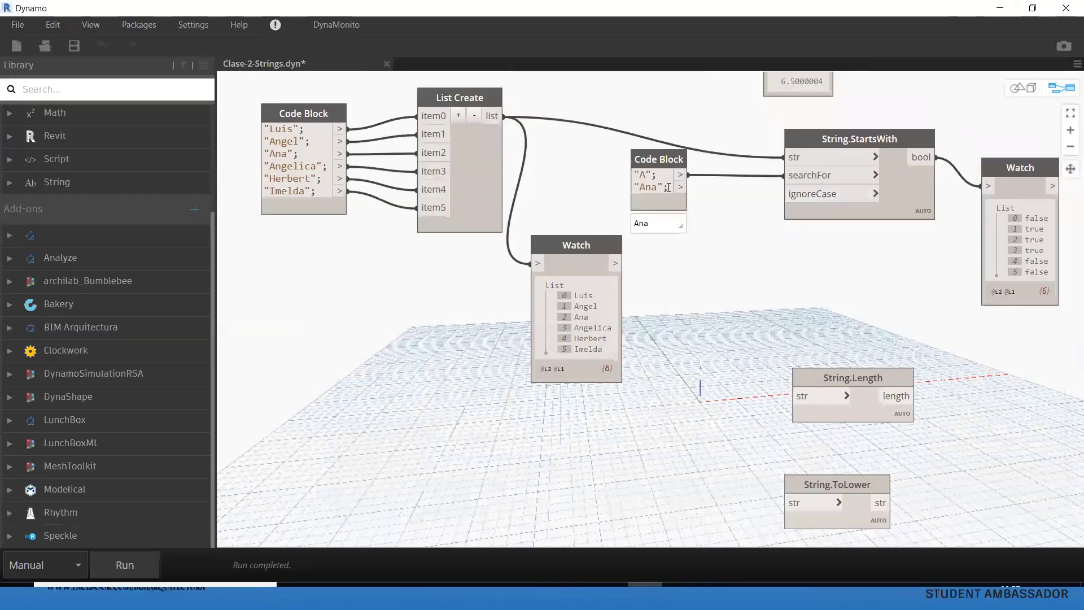
drag(670, 187, 621, 200)
text(t)
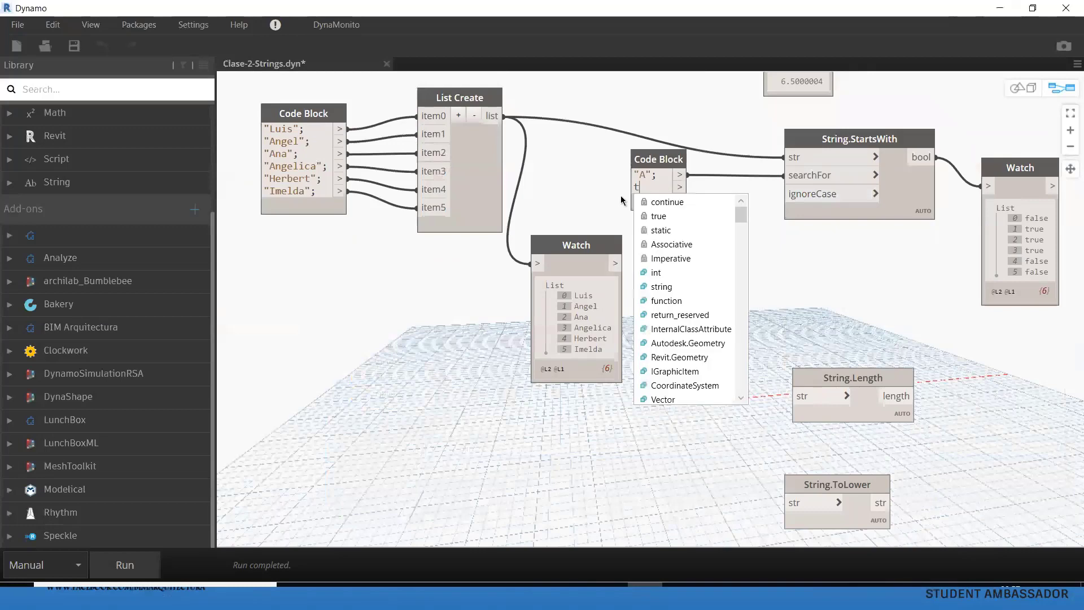
text(rue;)
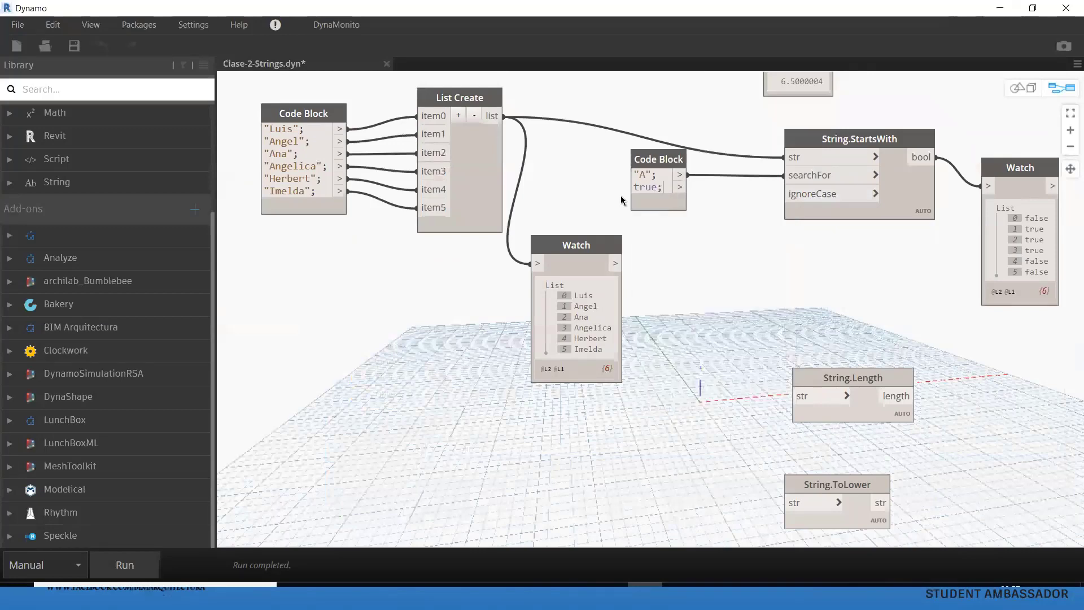
click(679, 236)
Step: Lowercase Ana to ana in the names list, switch to Automatic, and wire true into ignoreCase
click(274, 155)
key(BackSpace)
text(a)
click(51, 562)
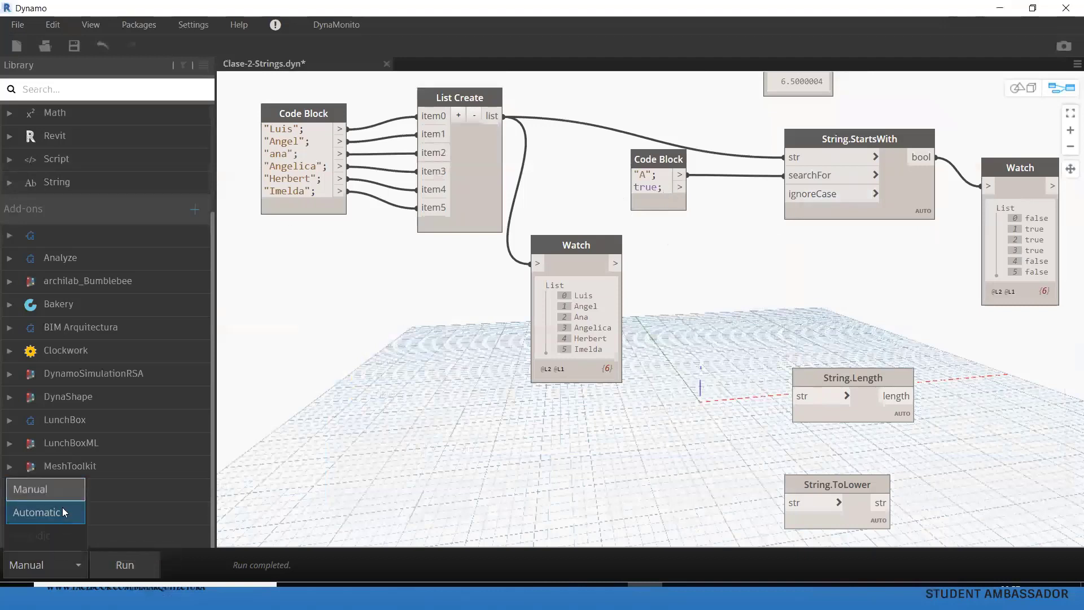
click(63, 511)
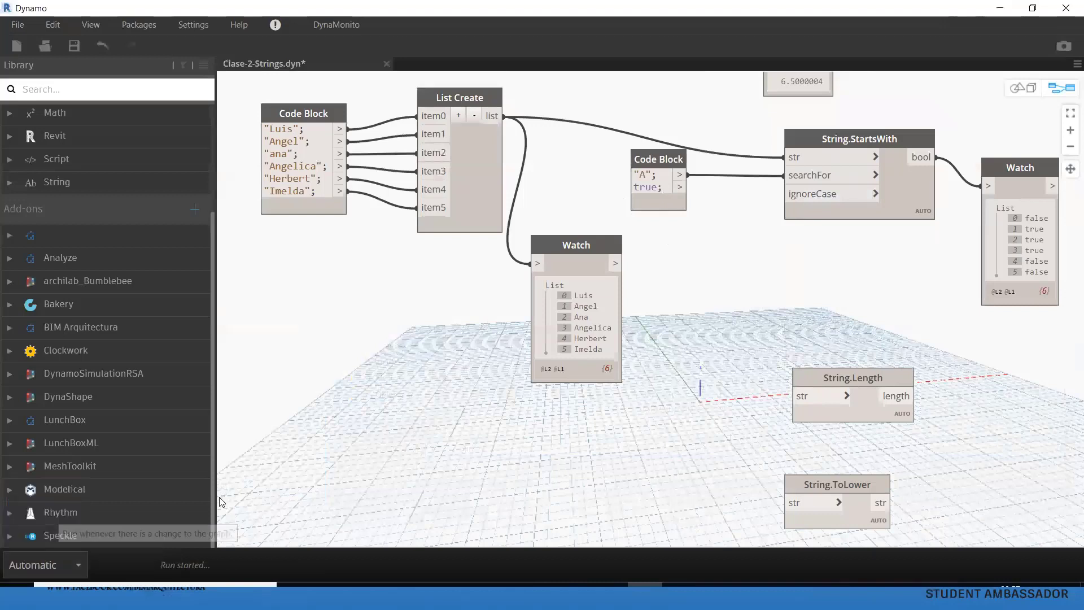
click(659, 164)
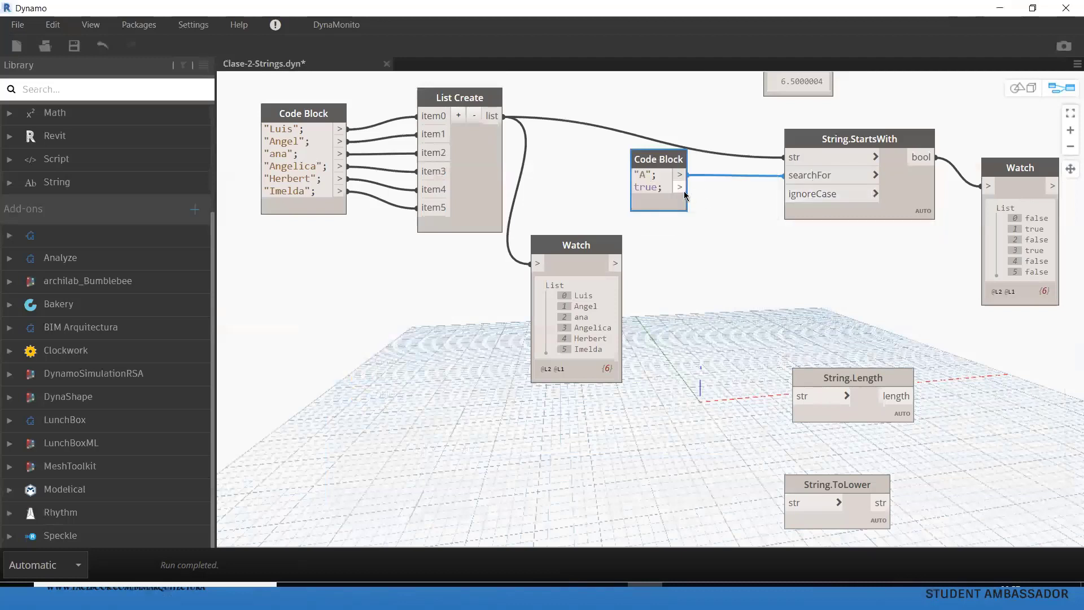
drag(682, 188, 789, 199)
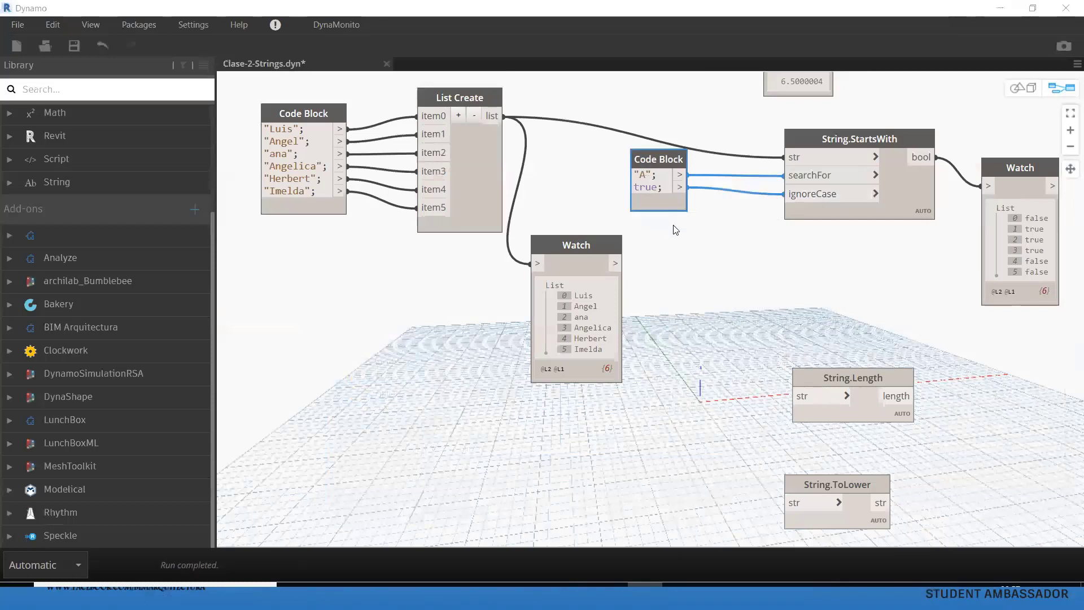
scroll(815, 259, down, 2)
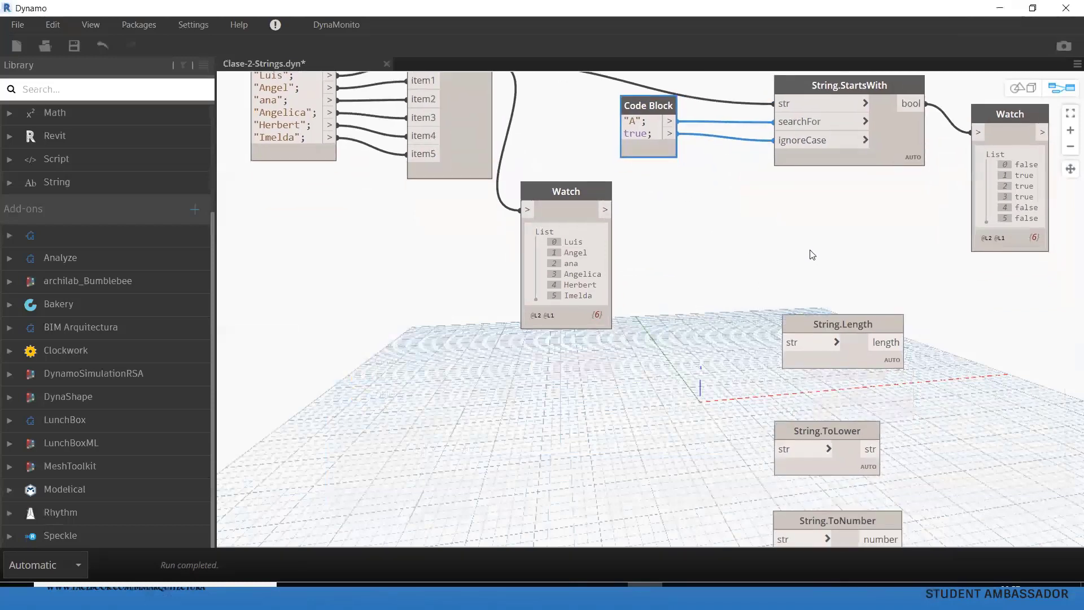
Step: Wire the name list into String.Length and show the name lengths in a copied Watch
drag(591, 207, 485, 261)
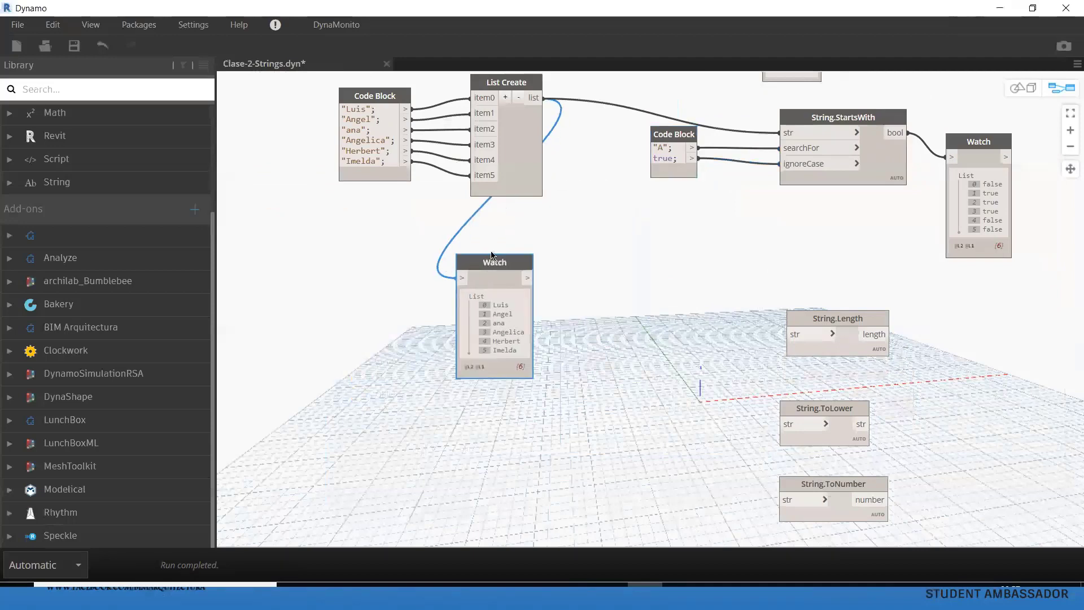
middle_drag(609, 172, 575, 157)
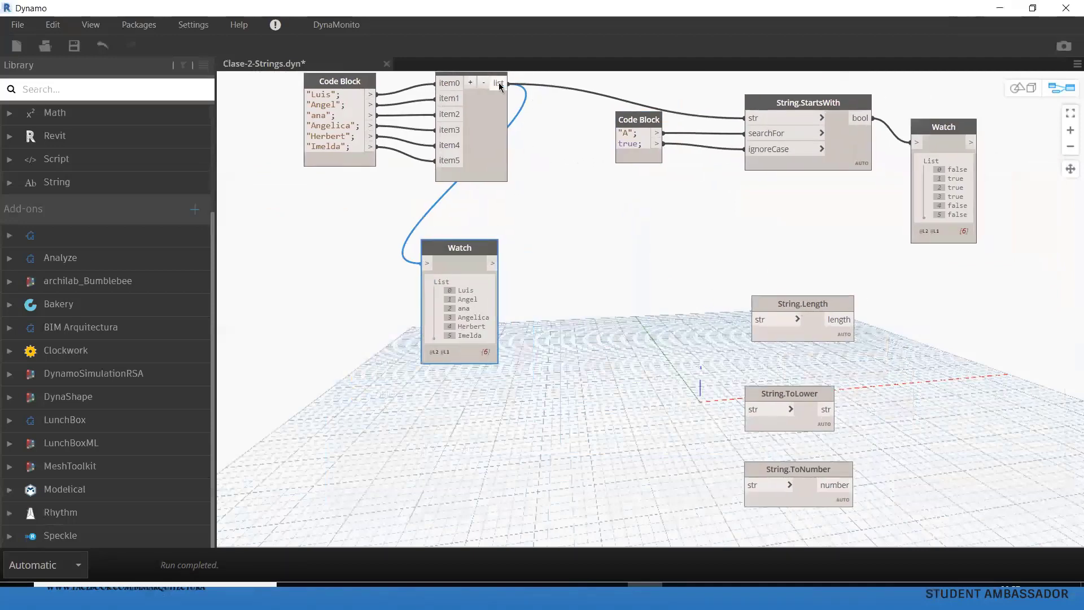
mouse_move(510, 83)
mouse_down()
mouse_move(751, 322)
mouse_move(766, 299)
mouse_up()
click(751, 323)
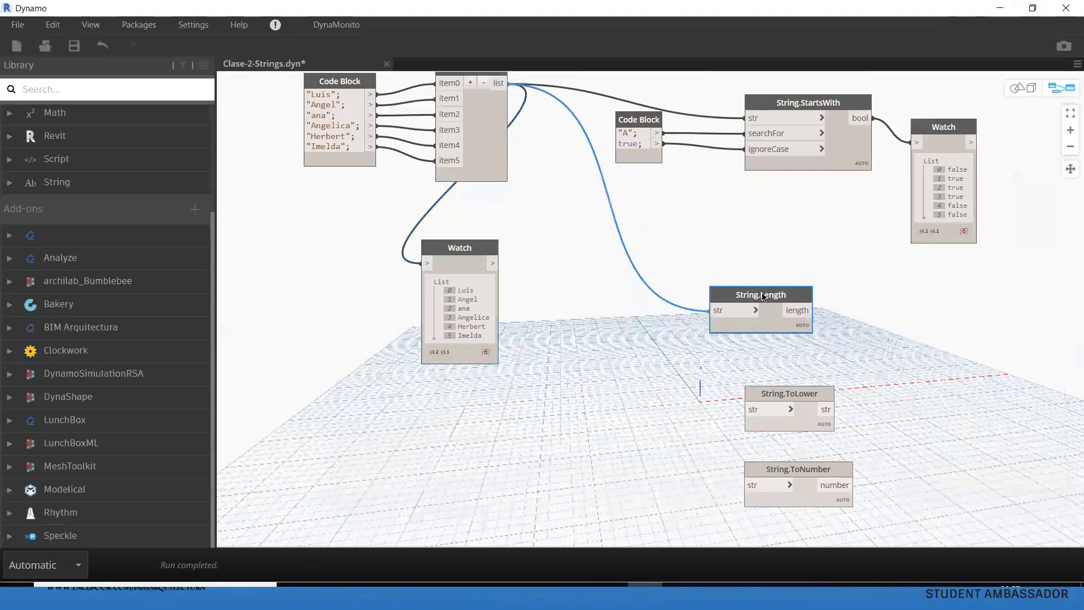
click(940, 136)
key(ctrl+c)
key(ctrl+v)
drag(1000, 150, 933, 279)
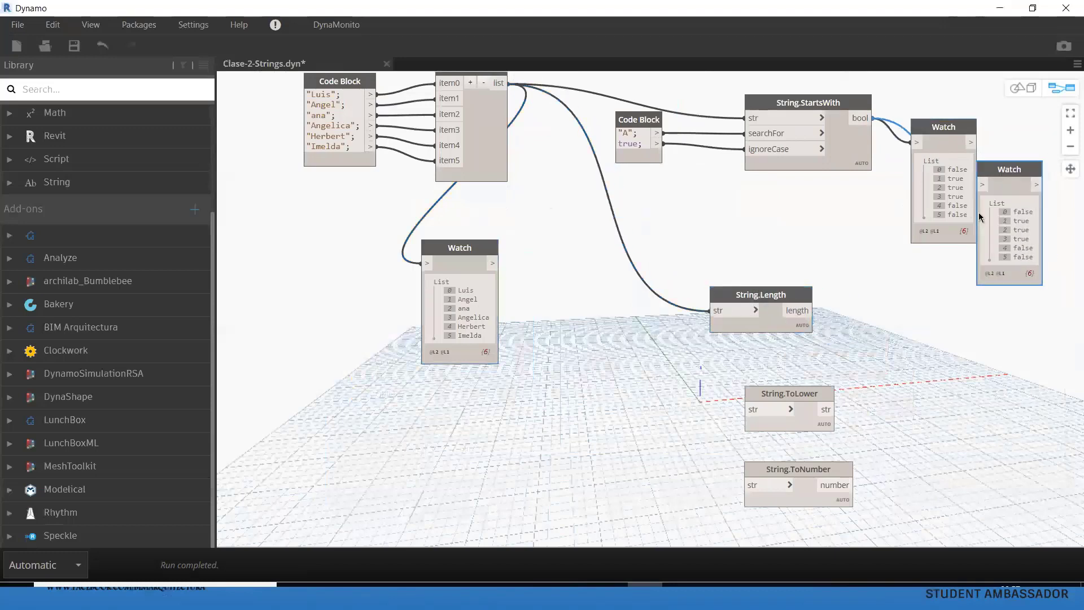
drag(813, 310, 927, 283)
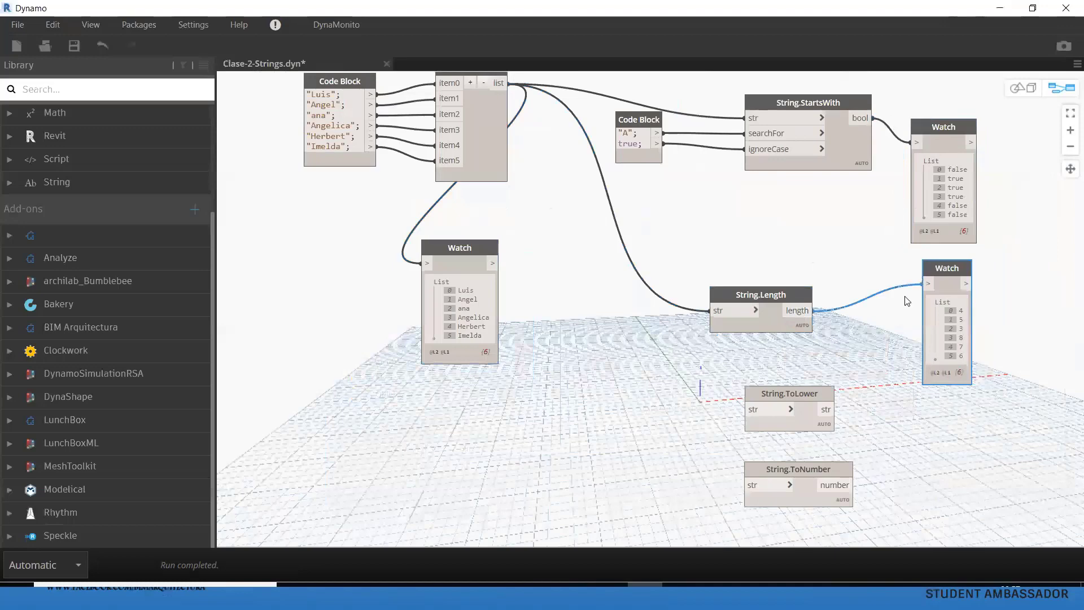
middle_drag(861, 505, 818, 336)
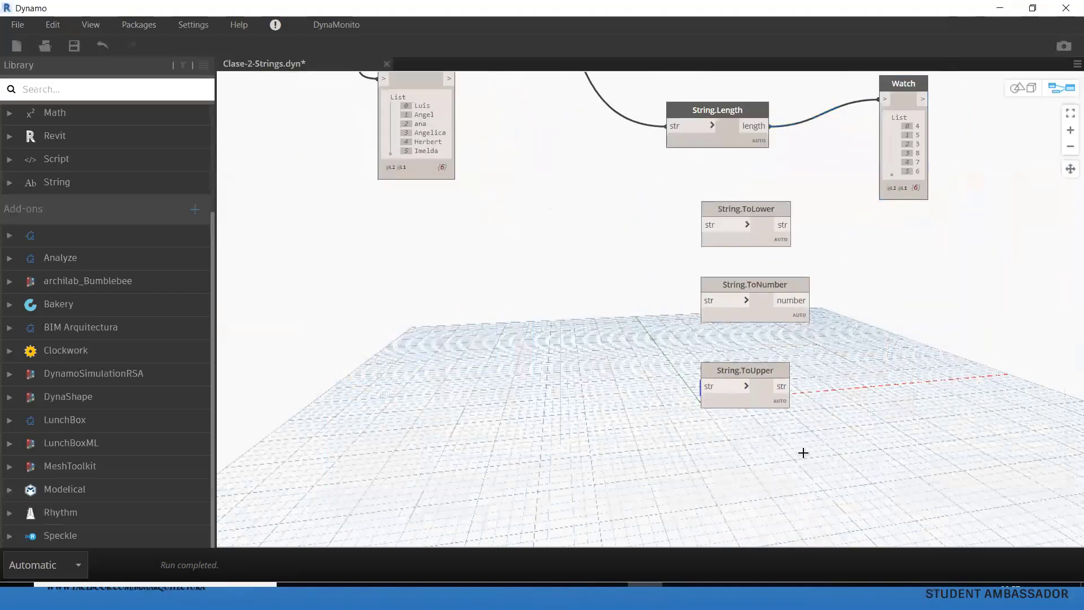
Step: Change "Angel" to "Angel " in the names Code Block so its length reads 6
mouse_move(803, 452)
mouse_down()
mouse_move(733, 188)
mouse_move(679, 193)
mouse_up()
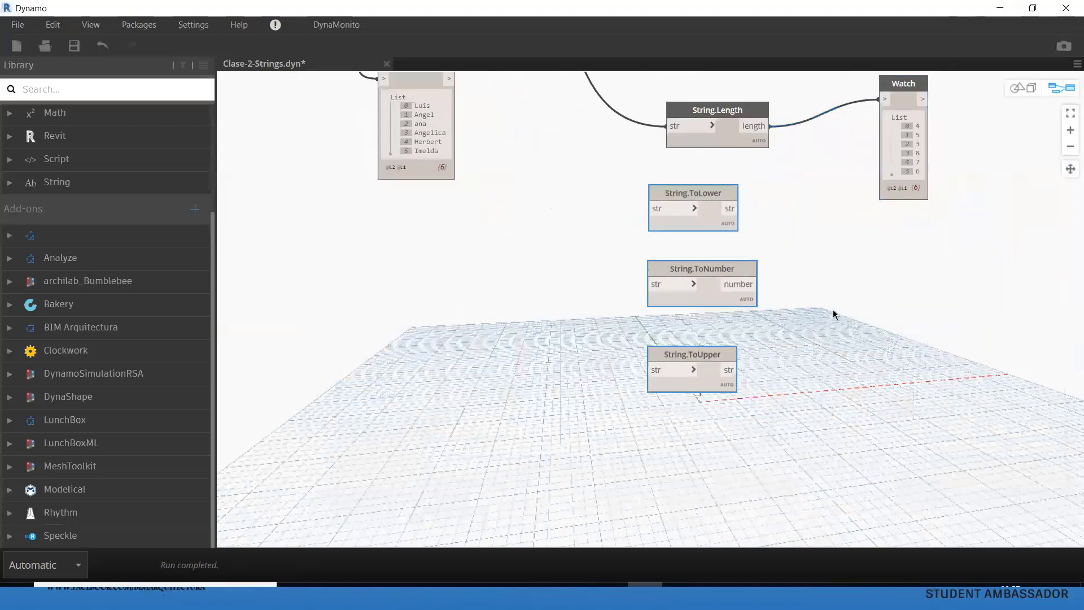
middle_drag(835, 309, 852, 327)
middle_drag(604, 387, 625, 463)
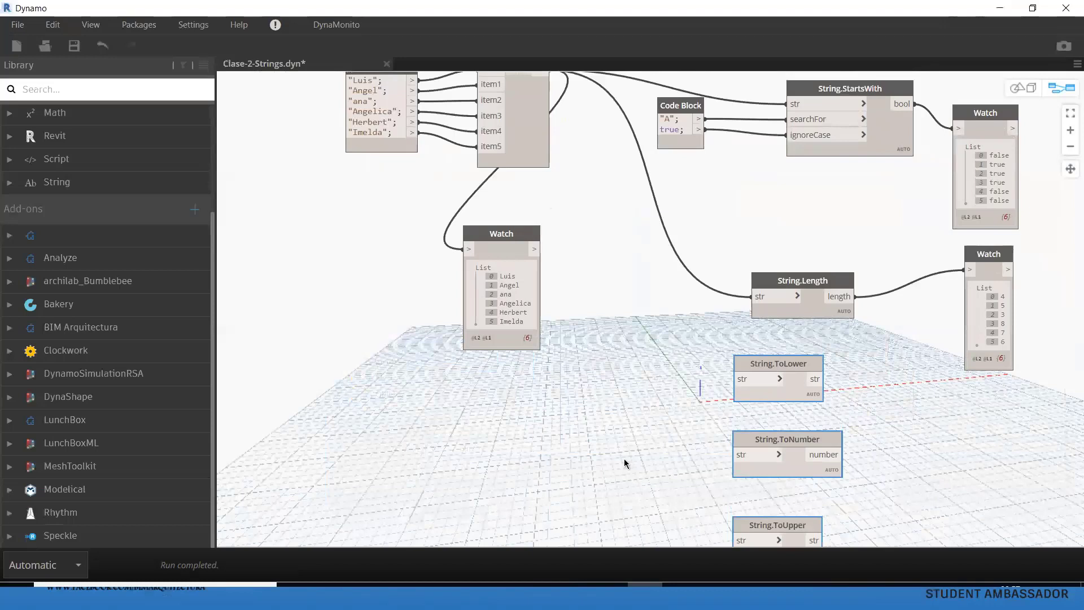
click(384, 92)
click(308, 229)
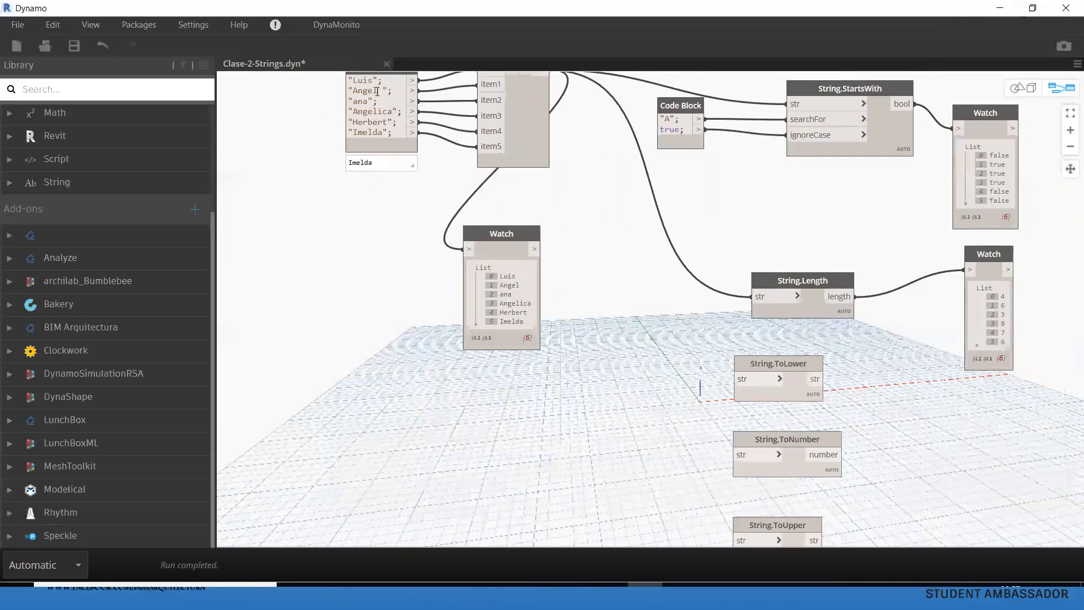
click(380, 91)
Step: Connect the name list into String.ToLower so its Watch lists the names in lowercase
scroll(622, 283, down, 3)
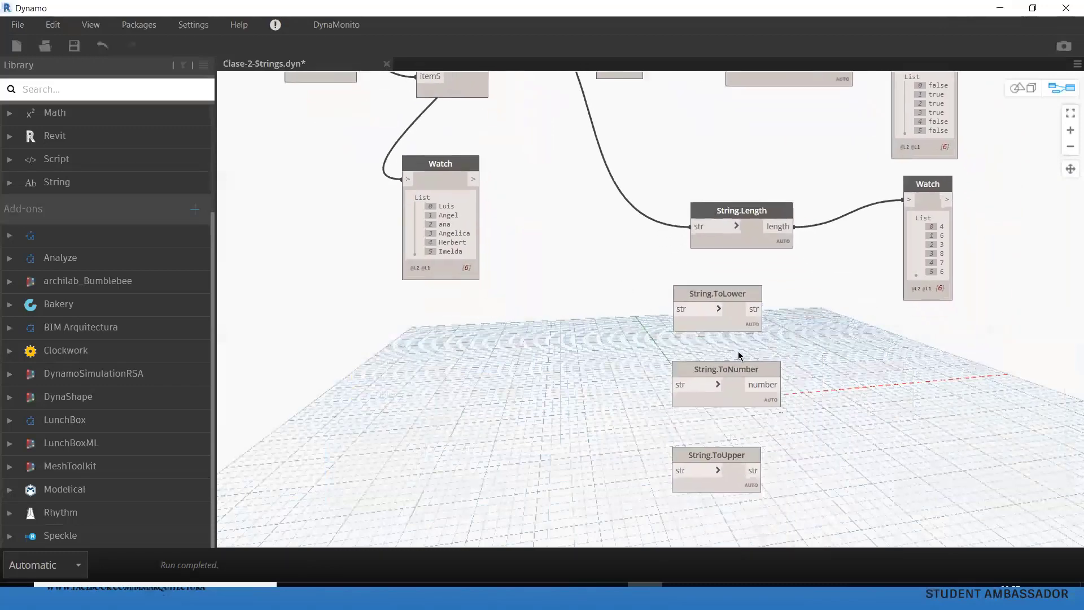
middle_drag(632, 311, 669, 324)
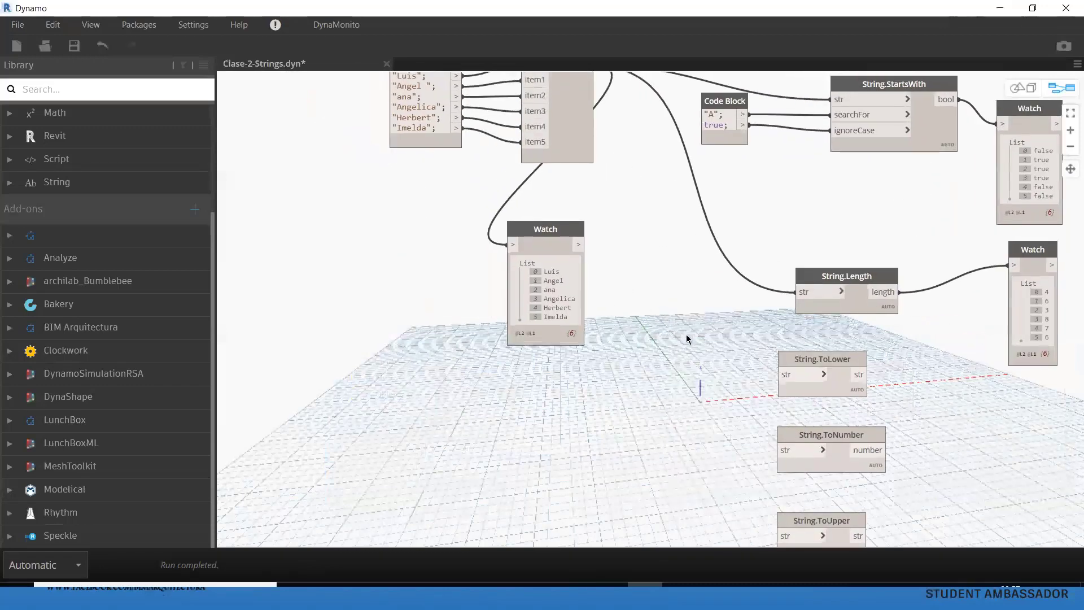
drag(793, 360, 793, 352)
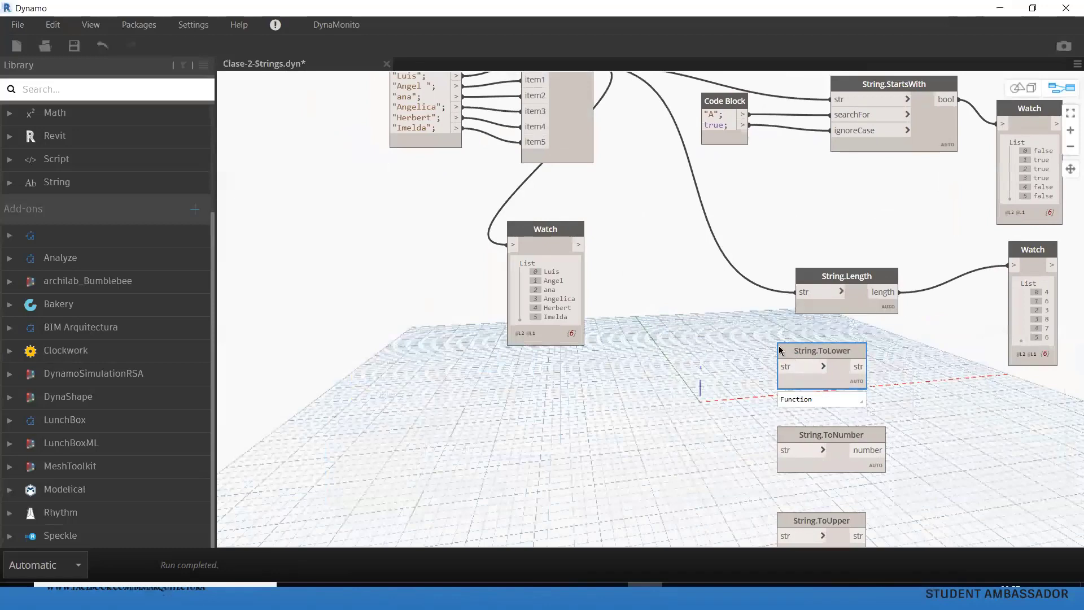
middle_drag(586, 263, 591, 270)
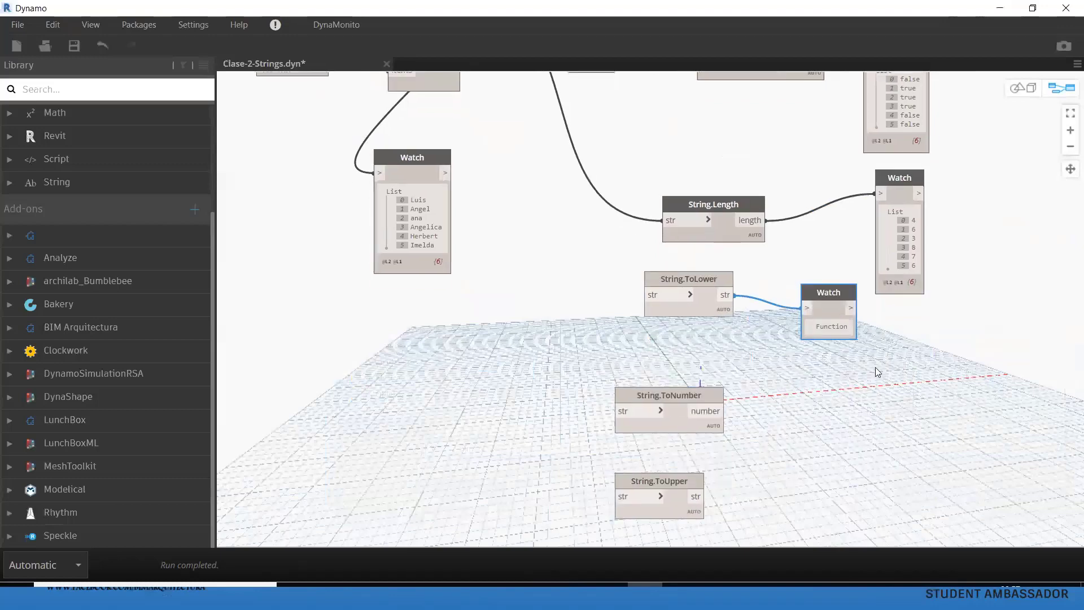
click(792, 315)
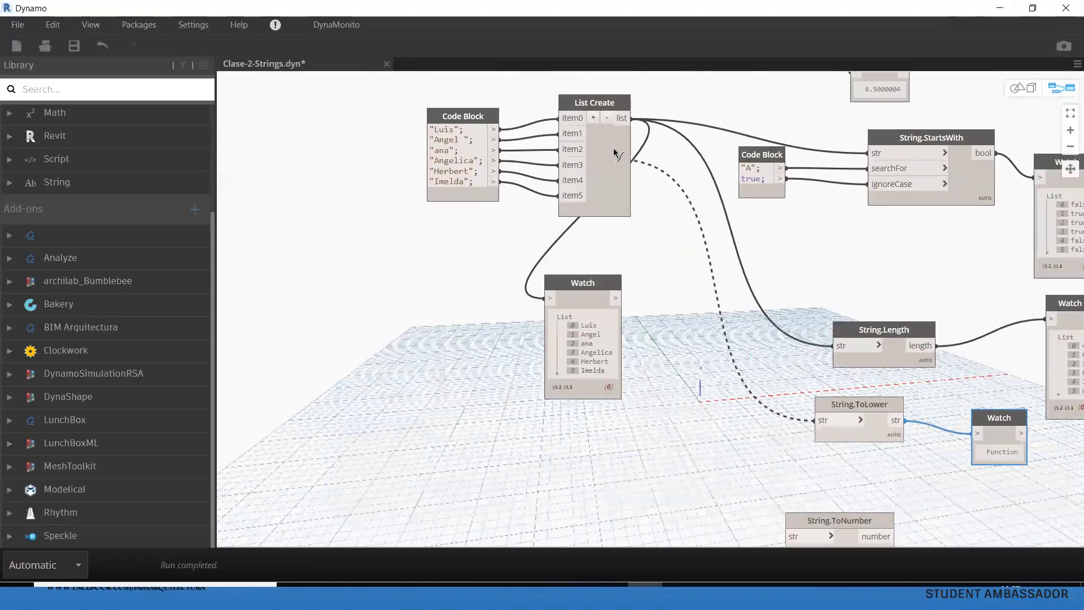
middle_drag(762, 454, 674, 294)
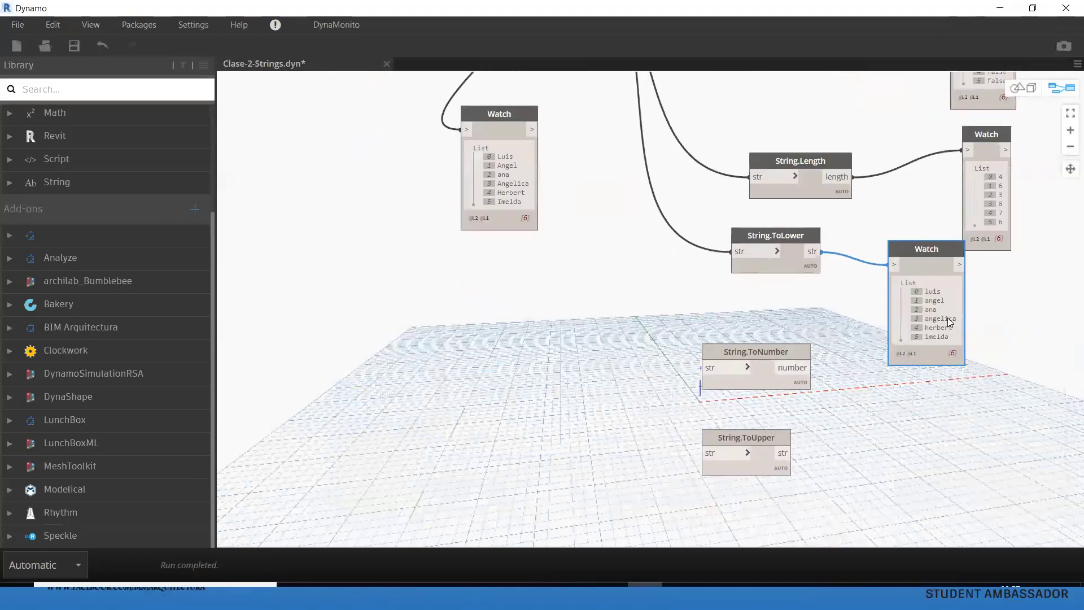
scroll(931, 395, up, 3)
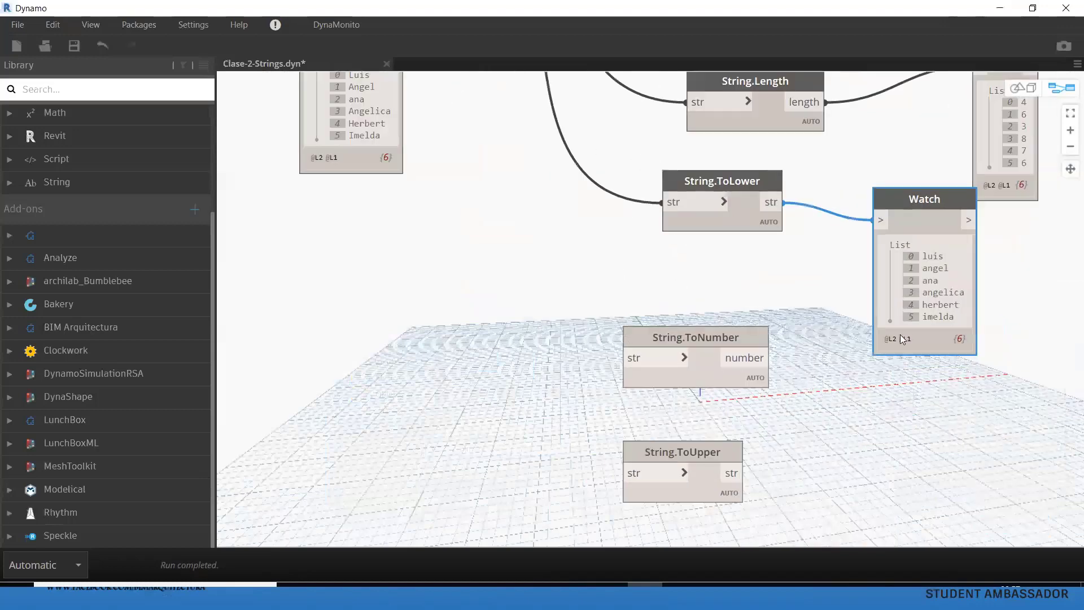
Step: Move String.ToUpper and String.ToNumber lower, with ToUpper spaced above ToNumber
middle_drag(902, 338, 910, 193)
drag(808, 418, 607, 174)
drag(674, 187, 675, 275)
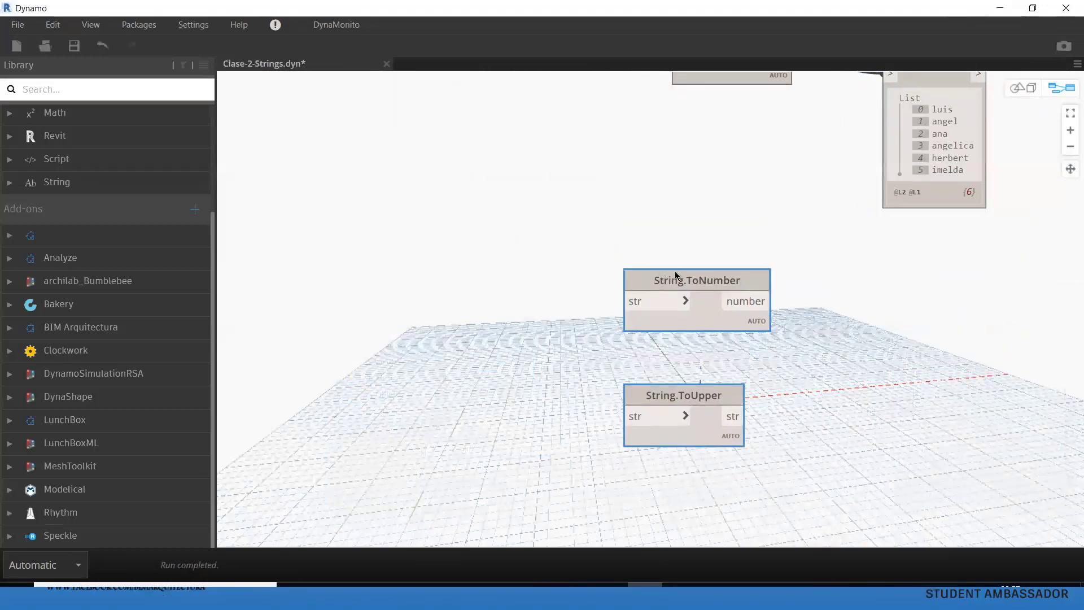
scroll(784, 225, down, 3)
click(724, 282)
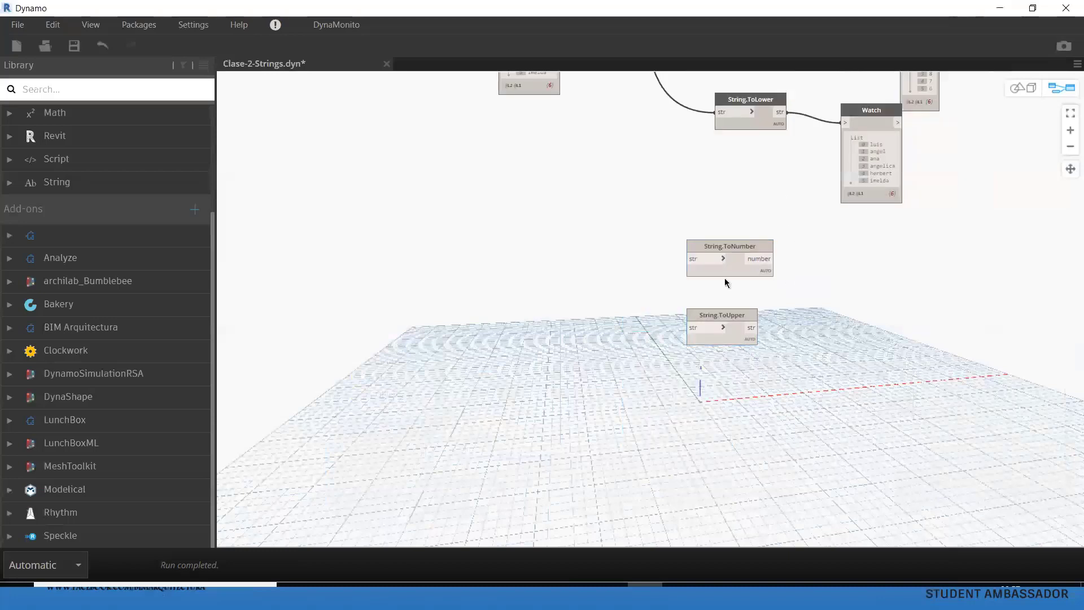
mouse_move(714, 331)
mouse_down()
mouse_move(731, 252)
mouse_move(750, 324)
mouse_up()
drag(740, 218, 748, 240)
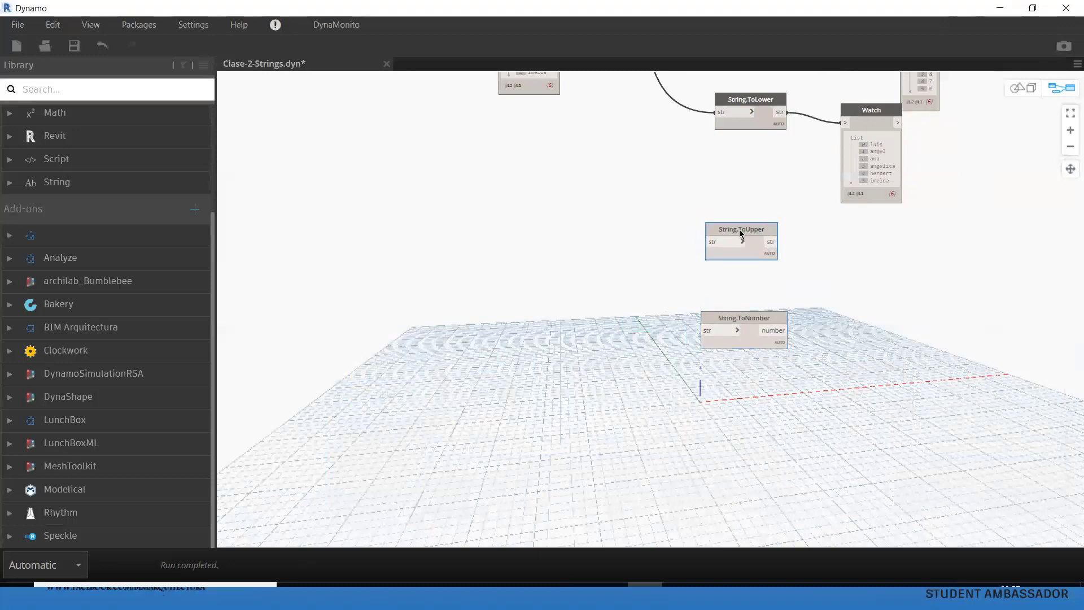
Step: Copy the lowercase-names Watch and paste a duplicate beside it
drag(876, 261, 816, 169)
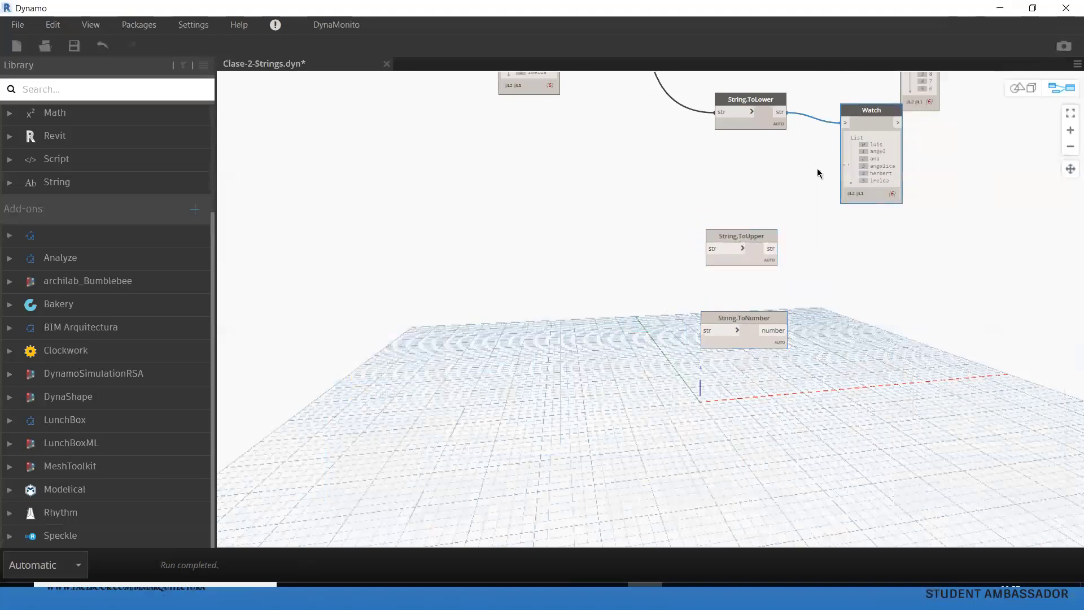
key(ctrl+c)
key(ctrl+v)
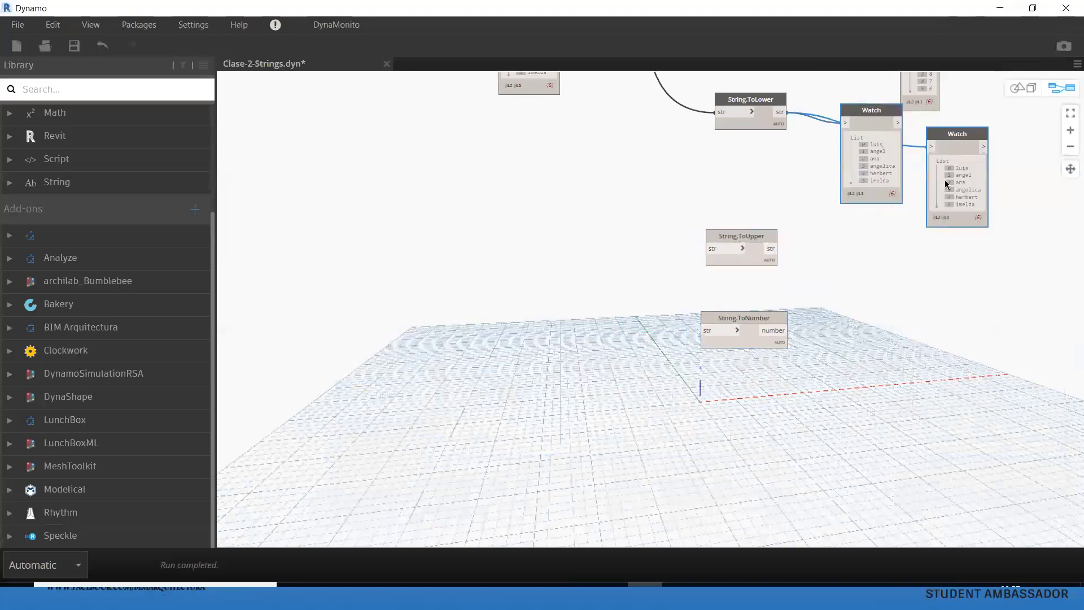
click(924, 252)
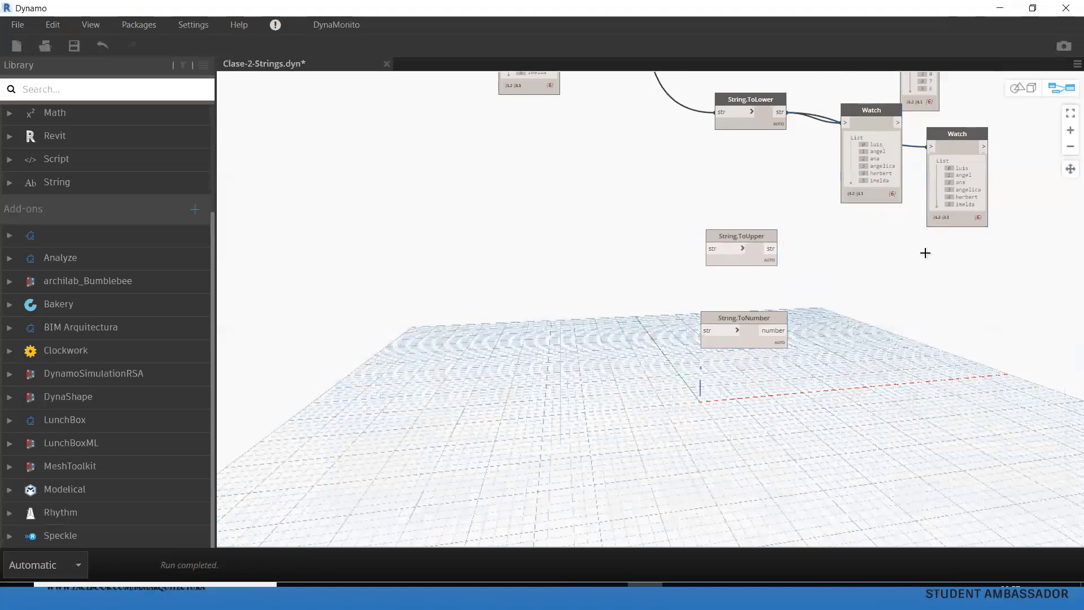
Step: Place the duplicate Watch beside String.ToUpper and wire ToUpper's output into it
click(935, 172)
drag(944, 136, 873, 241)
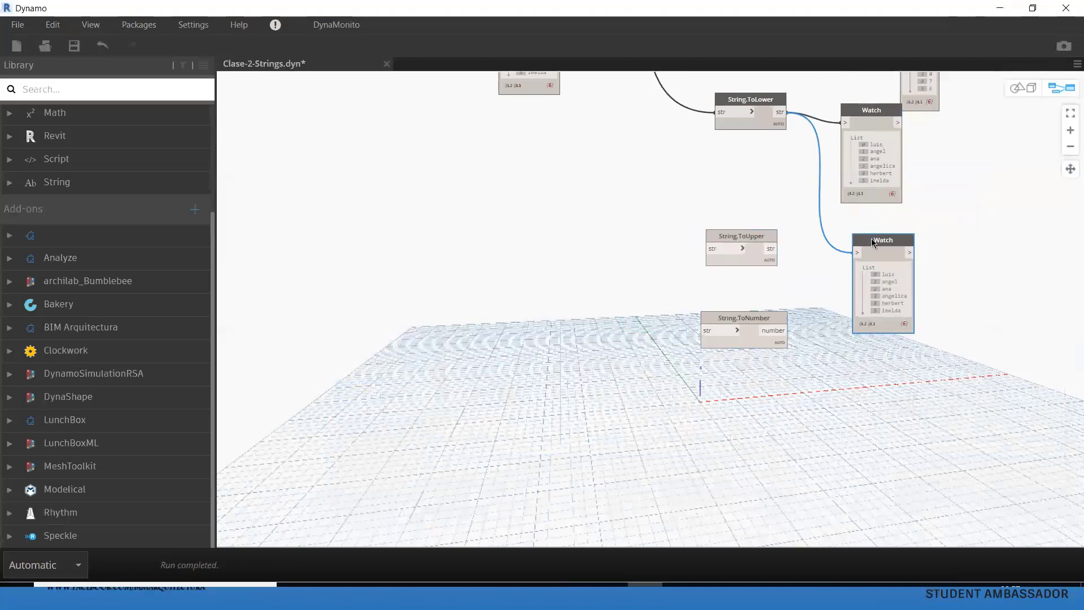
middle_drag(770, 249, 829, 305)
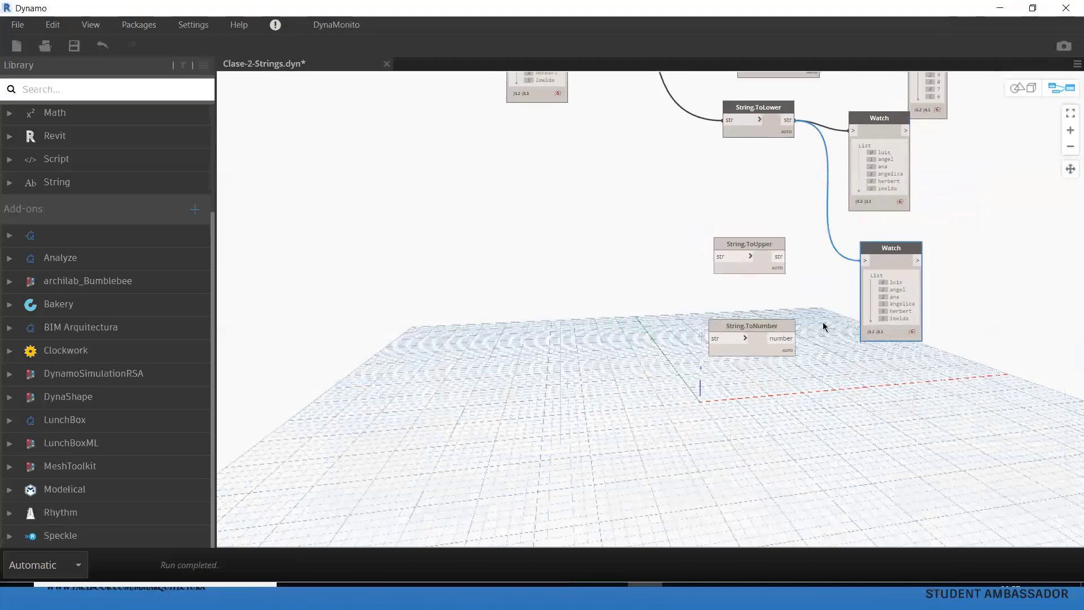
drag(829, 307, 907, 311)
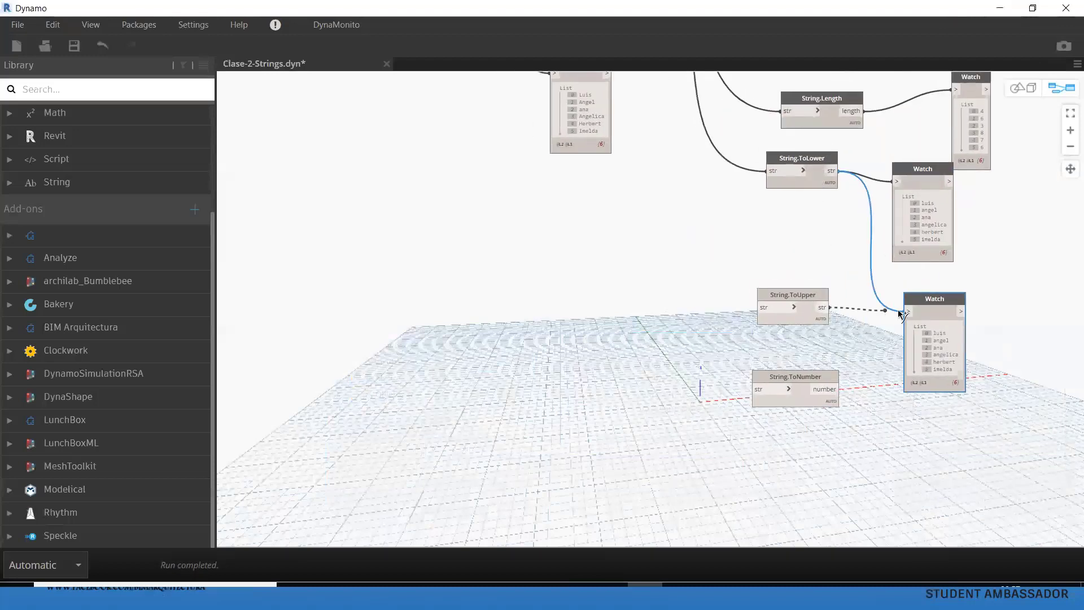
Step: Wire List Create's name list into String.ToUpper's str input and move String.ToNumber upward
click(759, 307)
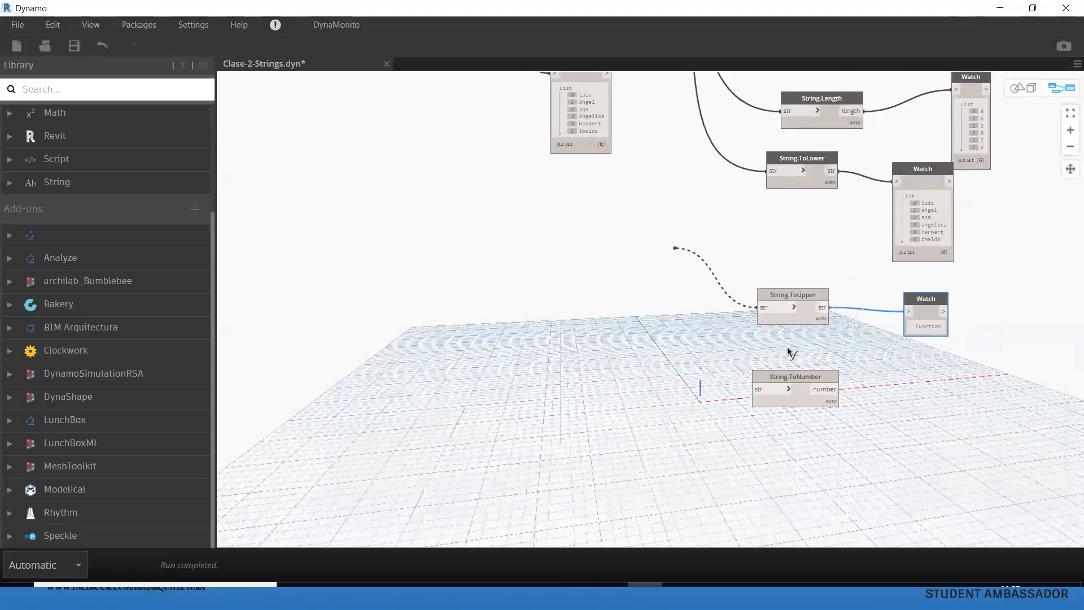
mouse_move(633, 118)
middle_down()
mouse_move(776, 319)
mouse_move(790, 392)
middle_up()
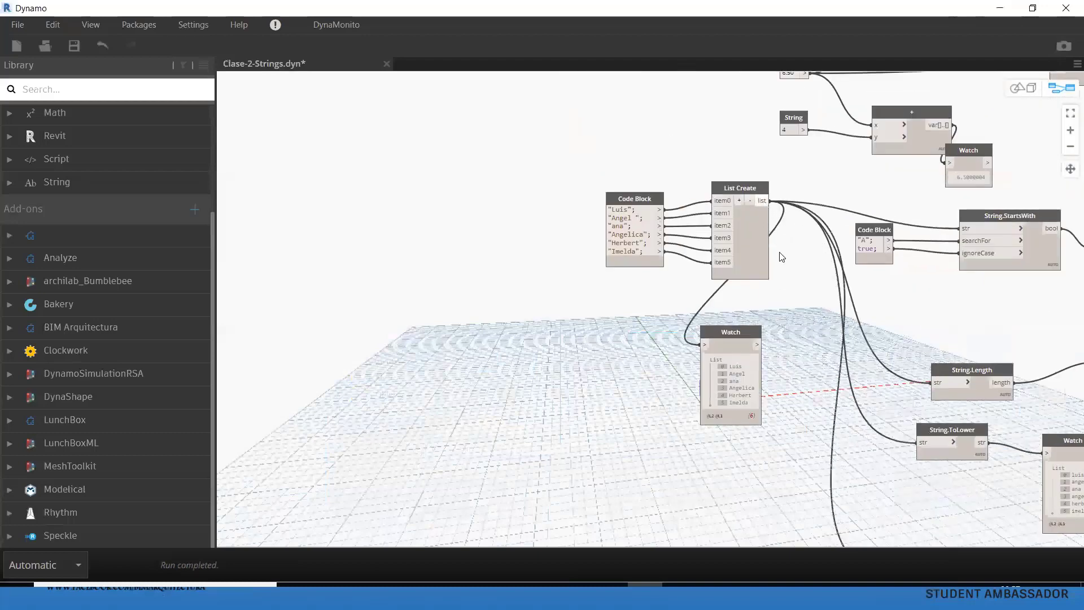
click(762, 202)
middle_drag(1039, 542, 958, 340)
scroll(1007, 327, up, 2)
scroll(1007, 327, up, 2)
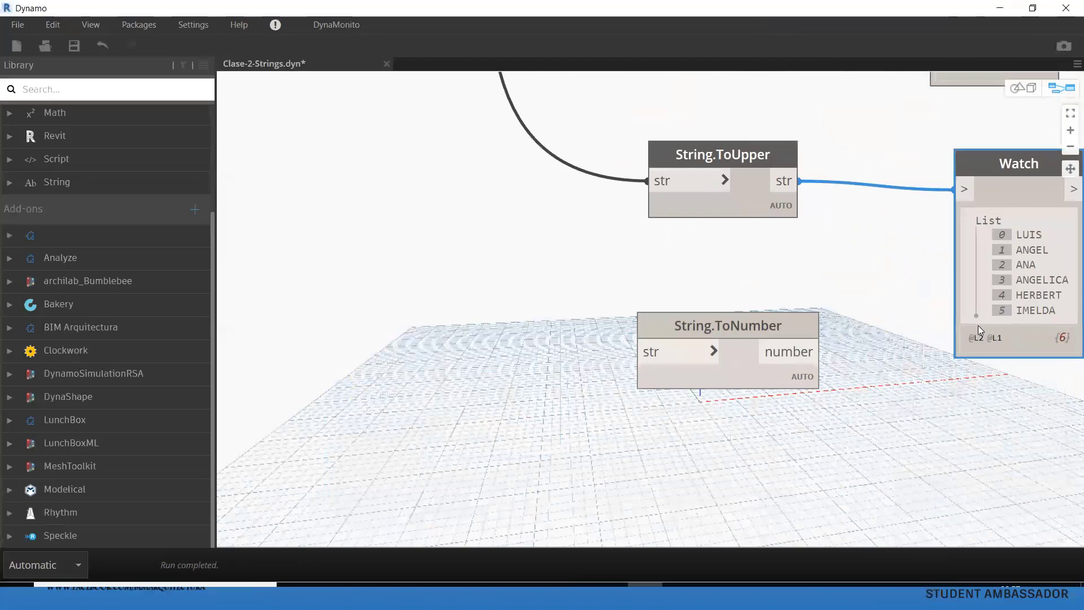
scroll(839, 419, down, 1)
scroll(822, 418, down, 2)
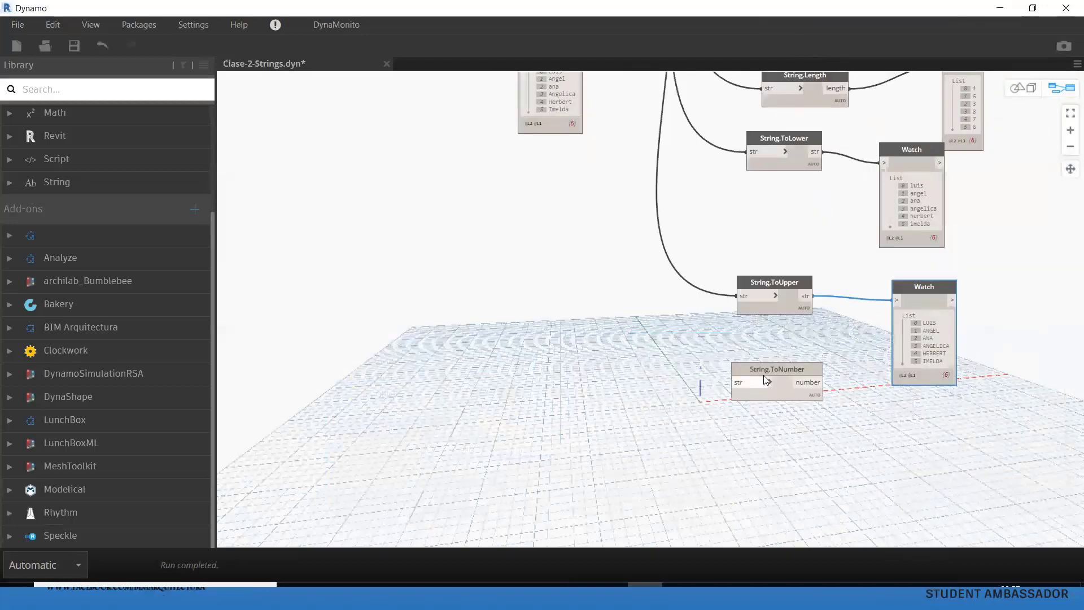
drag(764, 372, 716, 189)
Step: Position String.ToNumber beside the Object.Type nodes, above the System.String Watch
middle_drag(738, 402, 728, 541)
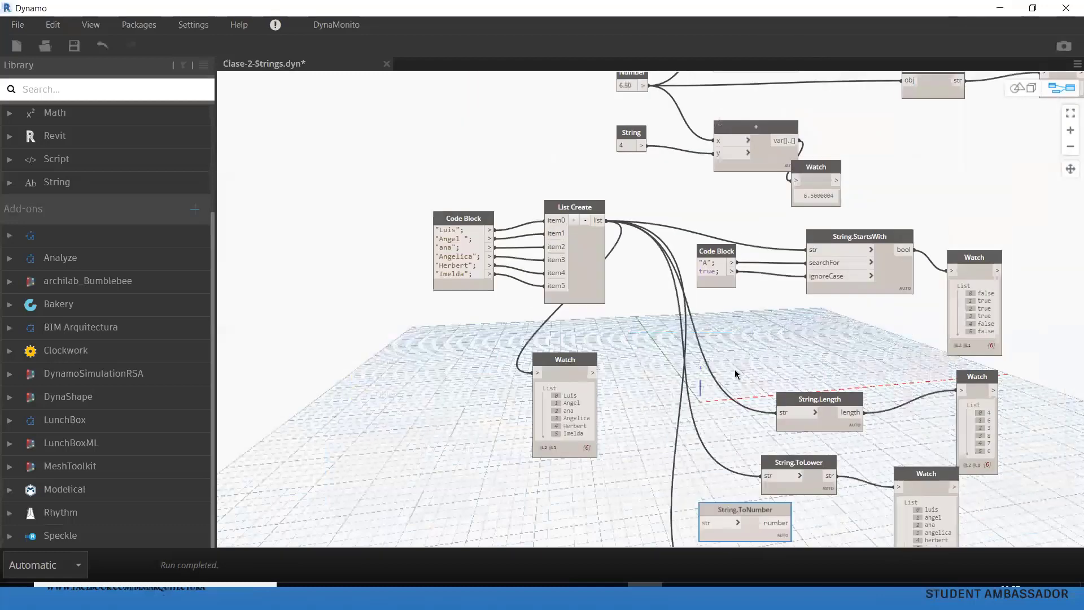
drag(799, 380, 941, 286)
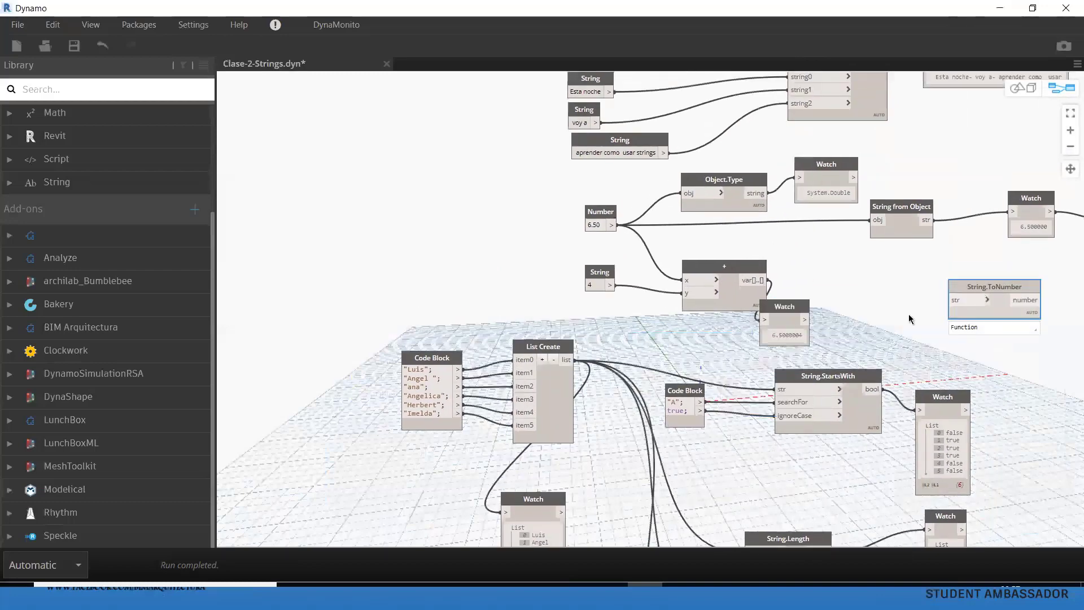
middle_drag(909, 314, 513, 418)
drag(961, 327, 781, 366)
middle_drag(781, 365, 766, 366)
drag(766, 367, 853, 248)
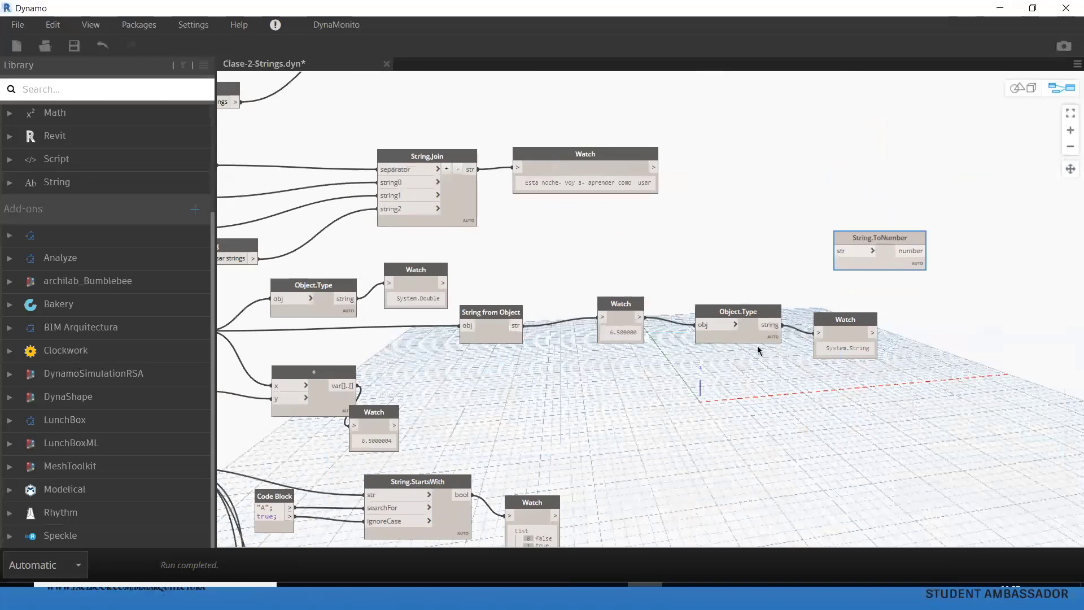
drag(843, 335, 843, 356)
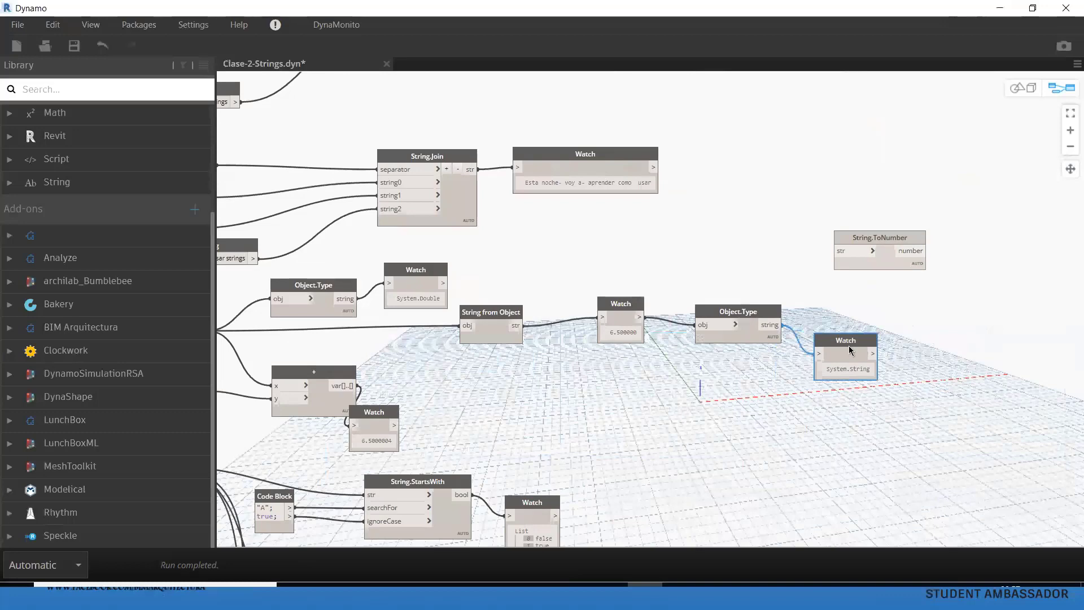
Step: Duplicate the Watch for String.ToNumber's output and feed it the 6.500000 string, showing 6.5
key(ctrl+c)
key(ctrl+v)
drag(920, 402, 990, 276)
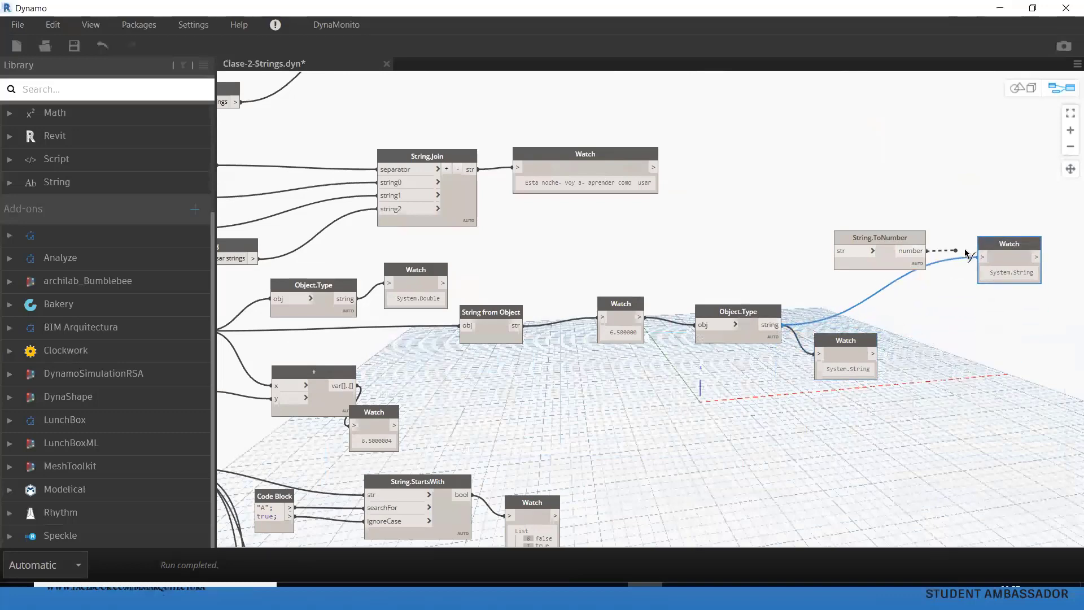
drag(915, 259, 982, 257)
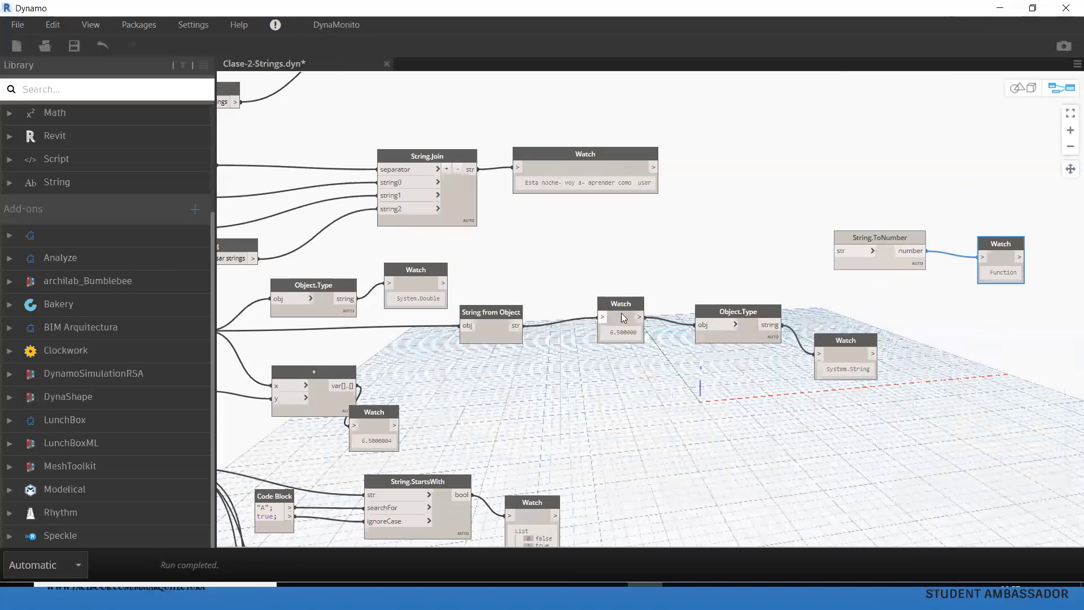
drag(639, 317, 839, 251)
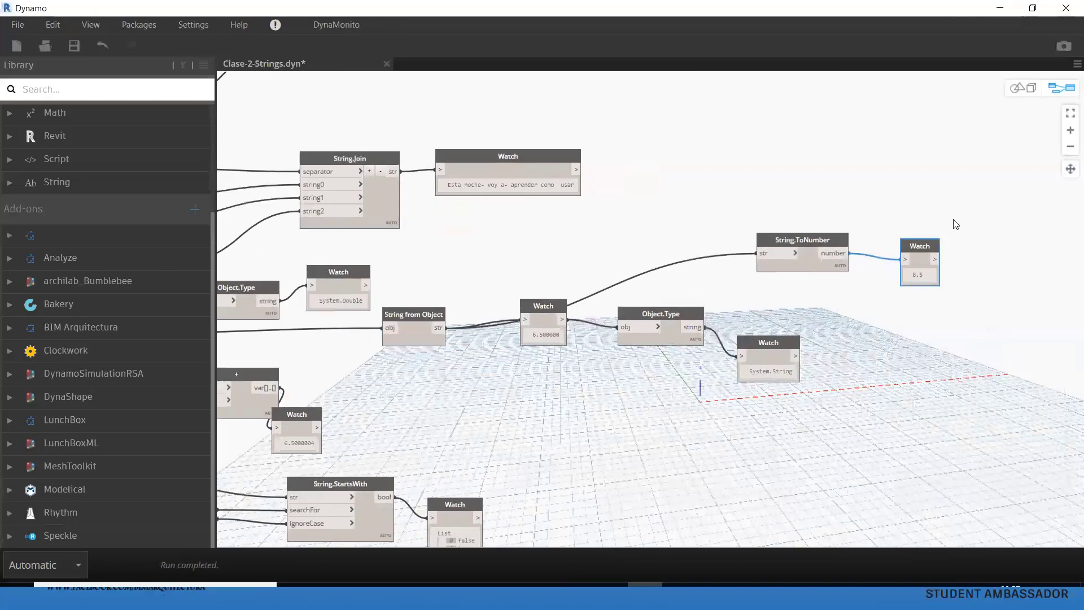
middle_drag(950, 223, 882, 232)
Step: Add a + addition node beside String.ToNumber, discarding an accidental +1 node
right_click(883, 231)
text(+1)
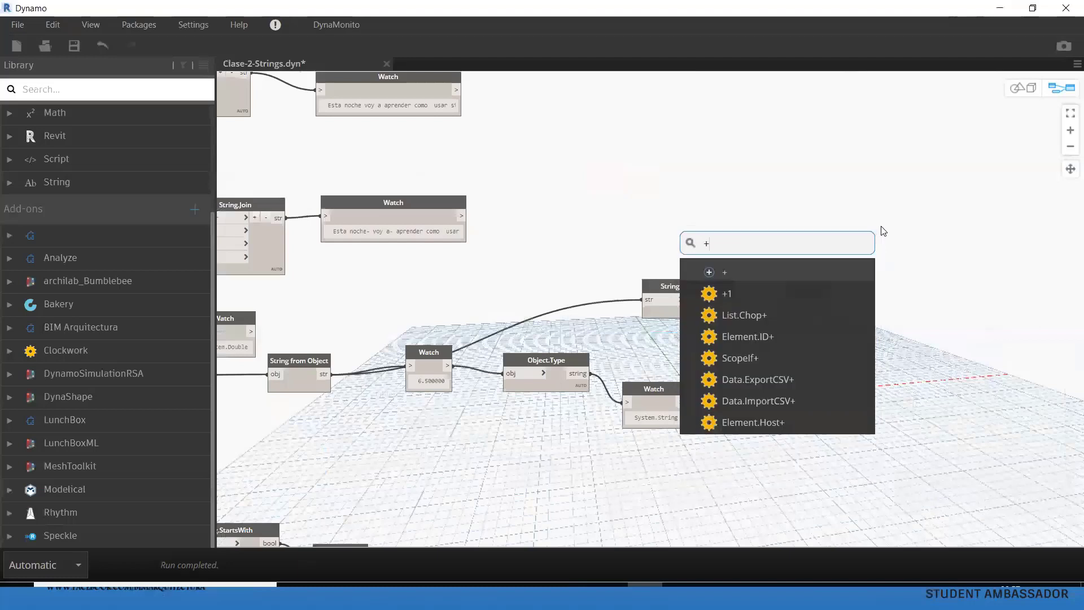
click(765, 290)
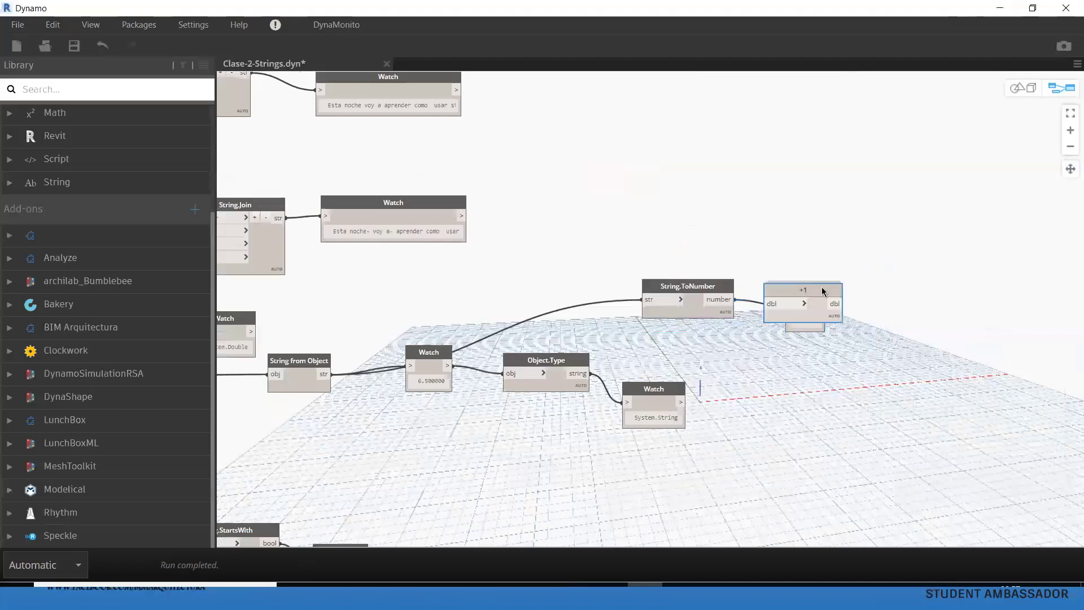
key(Delete)
right_click(858, 227)
text(+)
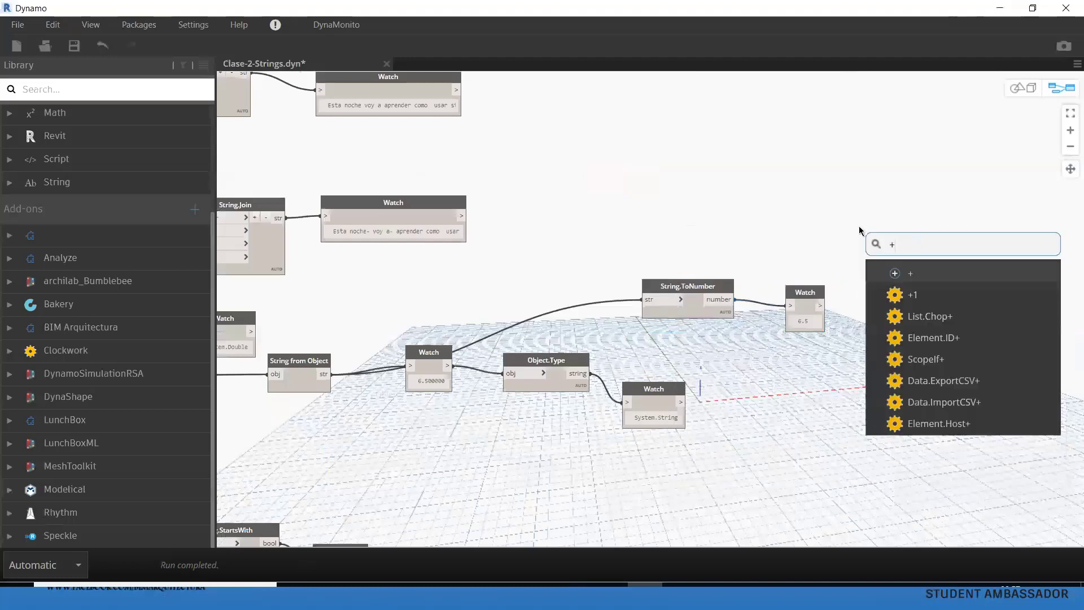
click(965, 271)
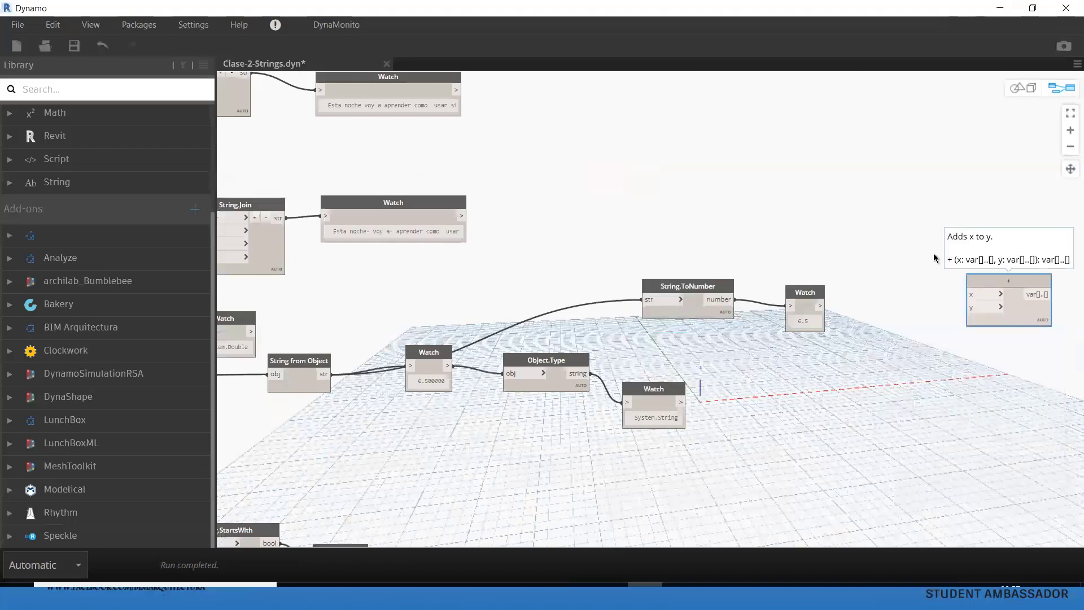
drag(969, 285, 875, 224)
click(782, 223)
Step: Add a Code Block with 6 and a Watch showing the 12.5 sum
double_click(781, 219)
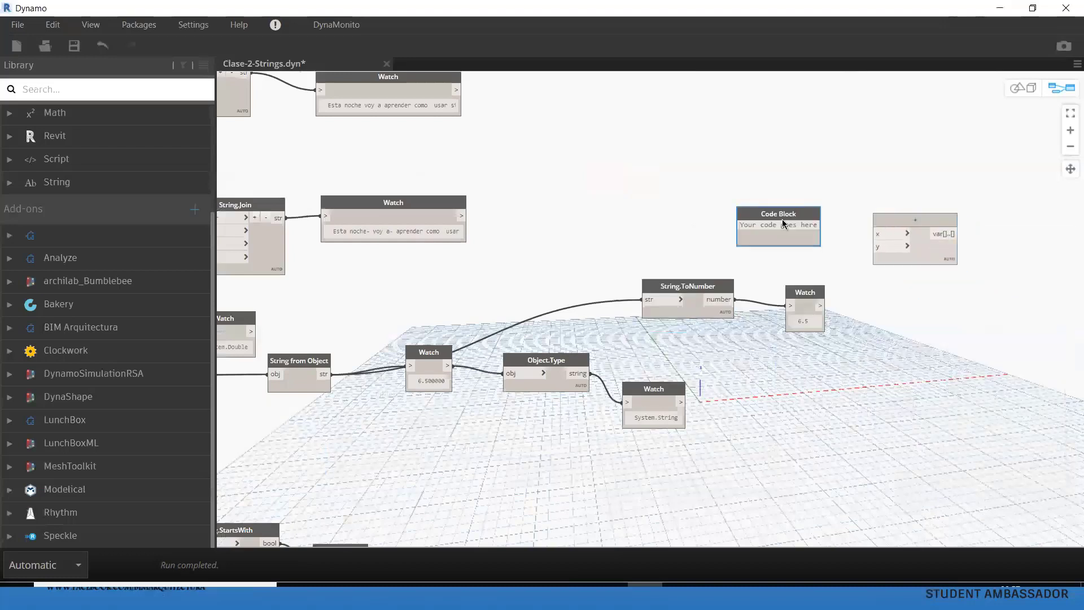
text(6)
click(898, 380)
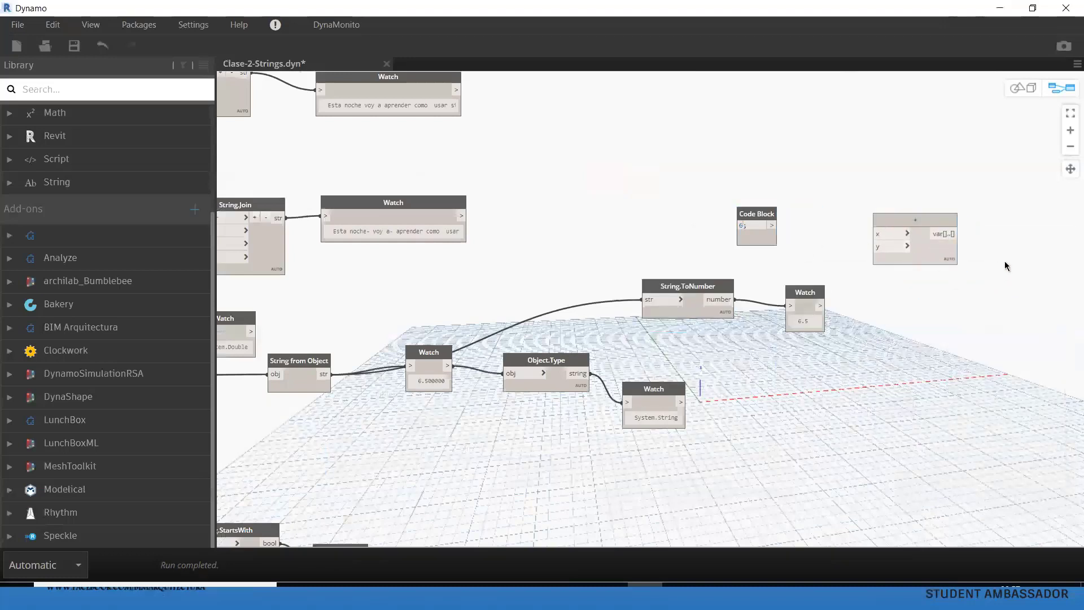
right_click(1000, 264)
text(watch)
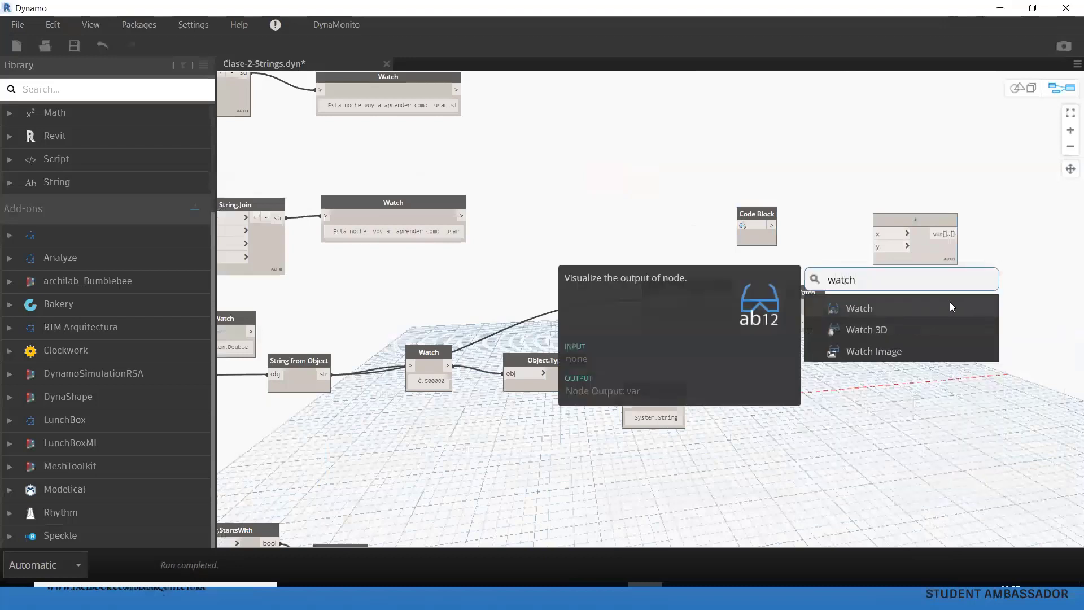
click(950, 302)
middle_drag(940, 292, 823, 305)
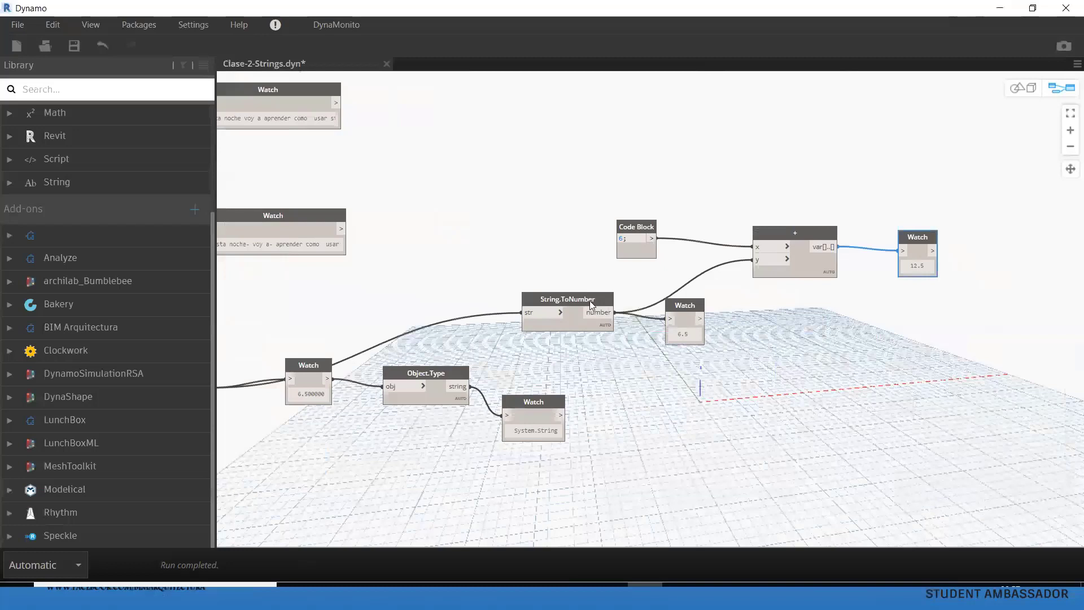
drag(578, 294, 587, 276)
Step: Zoom out the graph and browse the library's String Inspect nodes
scroll(621, 316, down, 2)
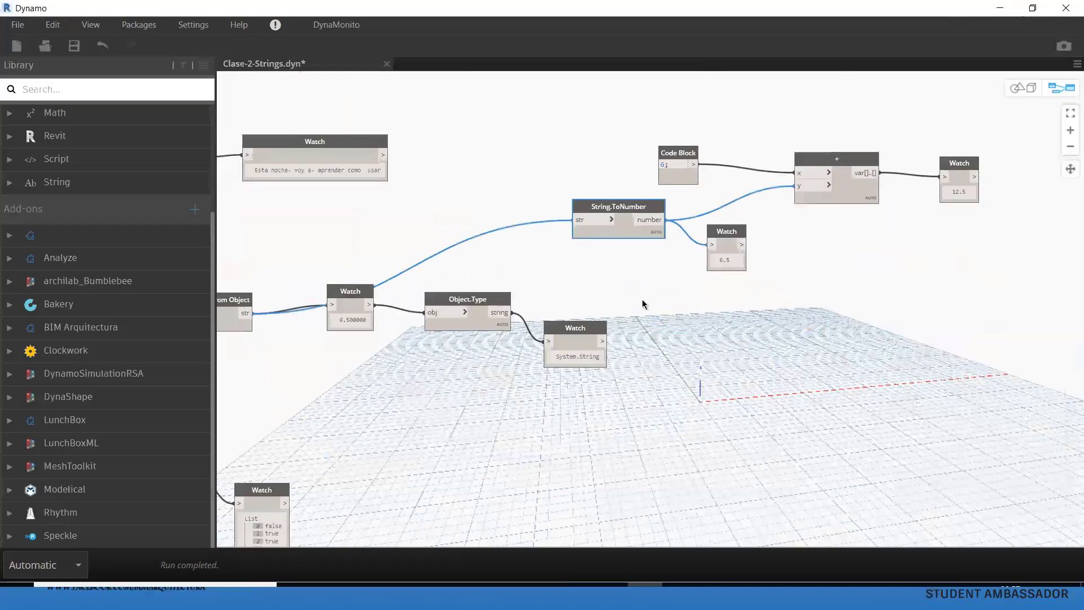
scroll(561, 333, down, 2)
scroll(554, 392, down, 2)
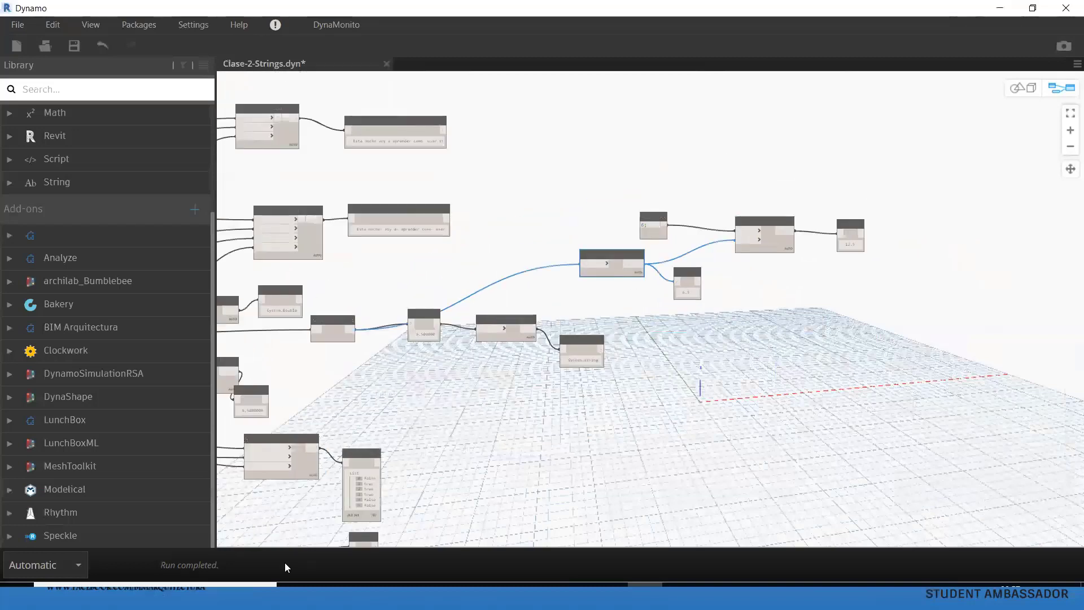
scroll(55, 220, up, 3)
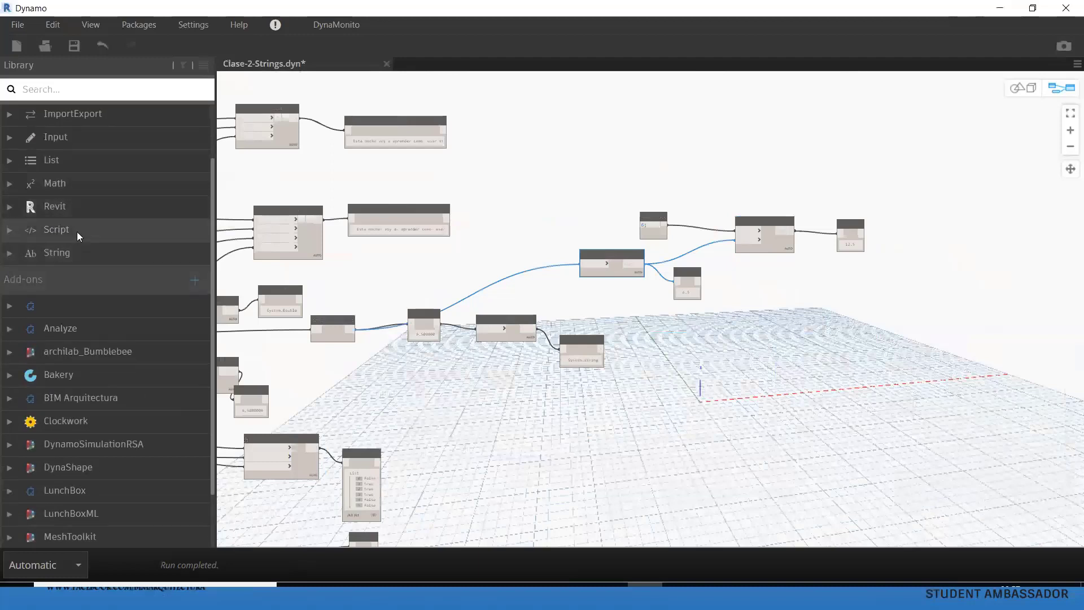
click(60, 259)
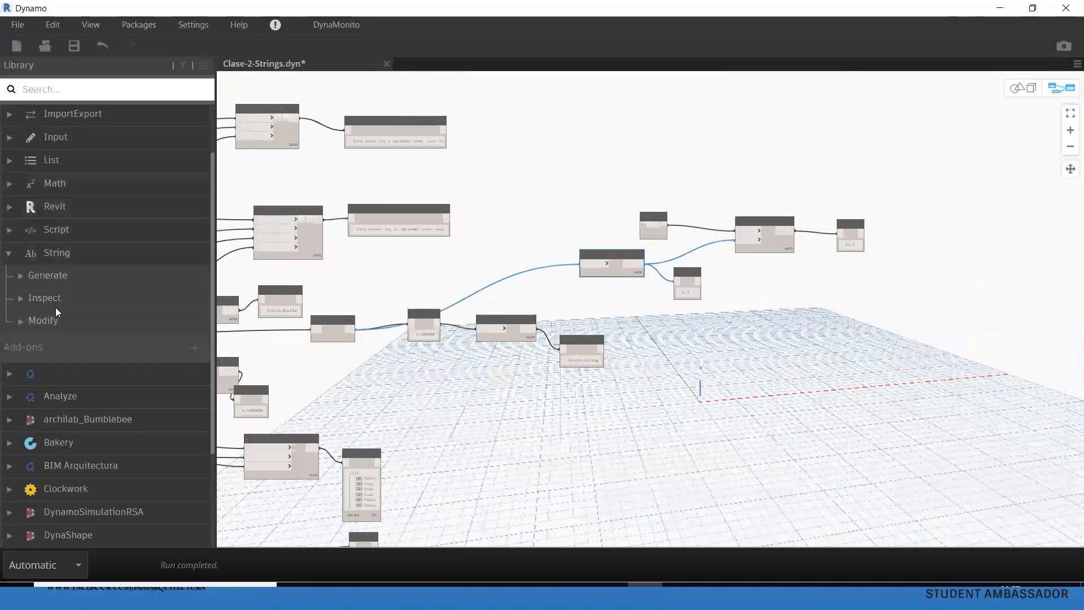
click(59, 297)
scroll(70, 334, down, 3)
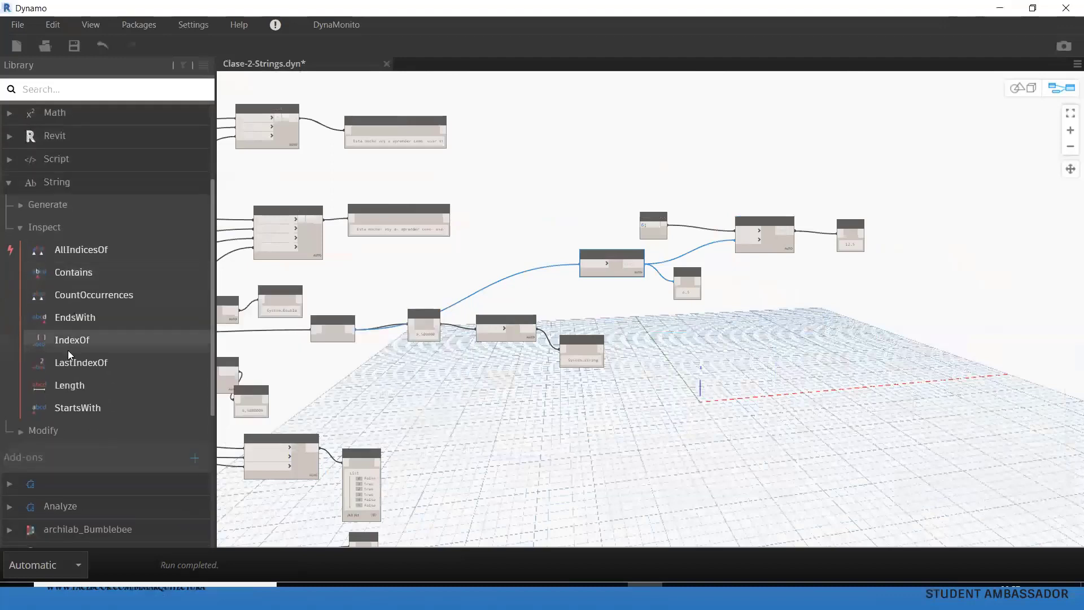
click(50, 234)
Step: Scroll through the String Modify nodes such as Replace, Split and Substring
scroll(55, 340, down, 3)
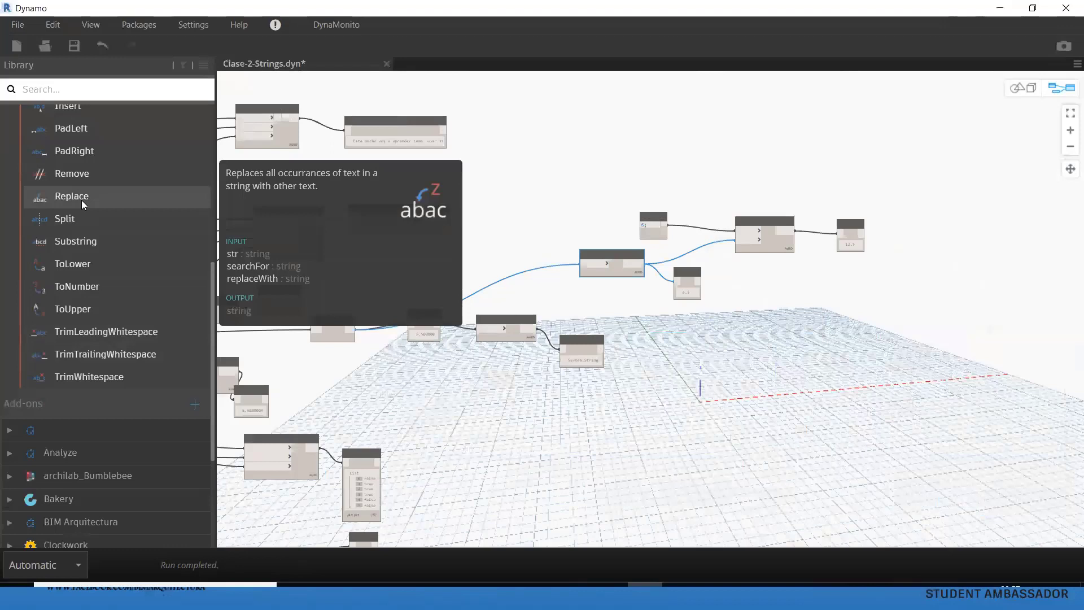
mouse_move(64, 219)
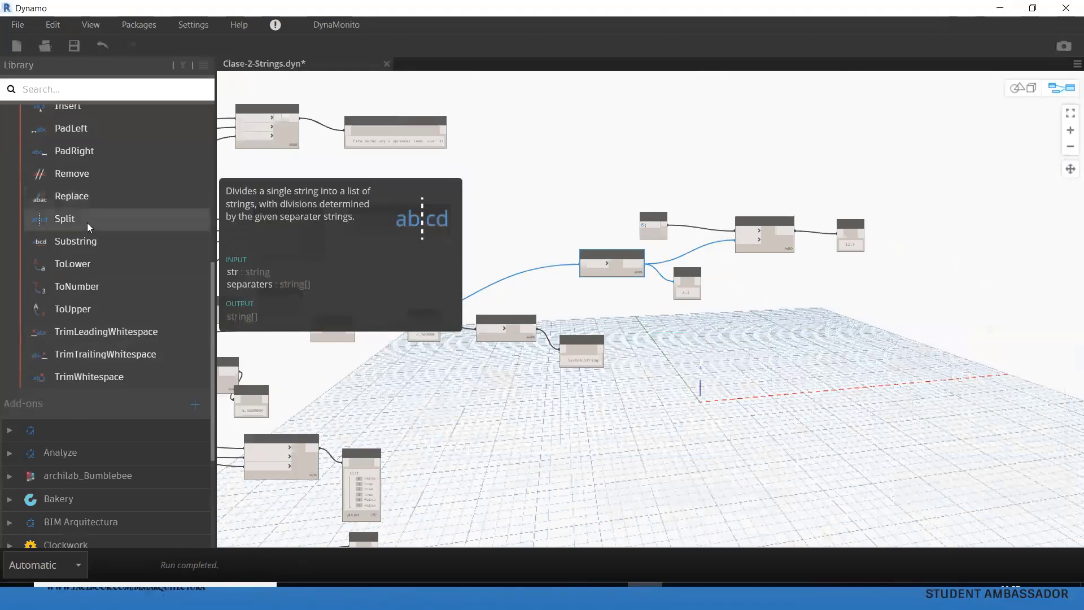
scroll(90, 282, down, 1)
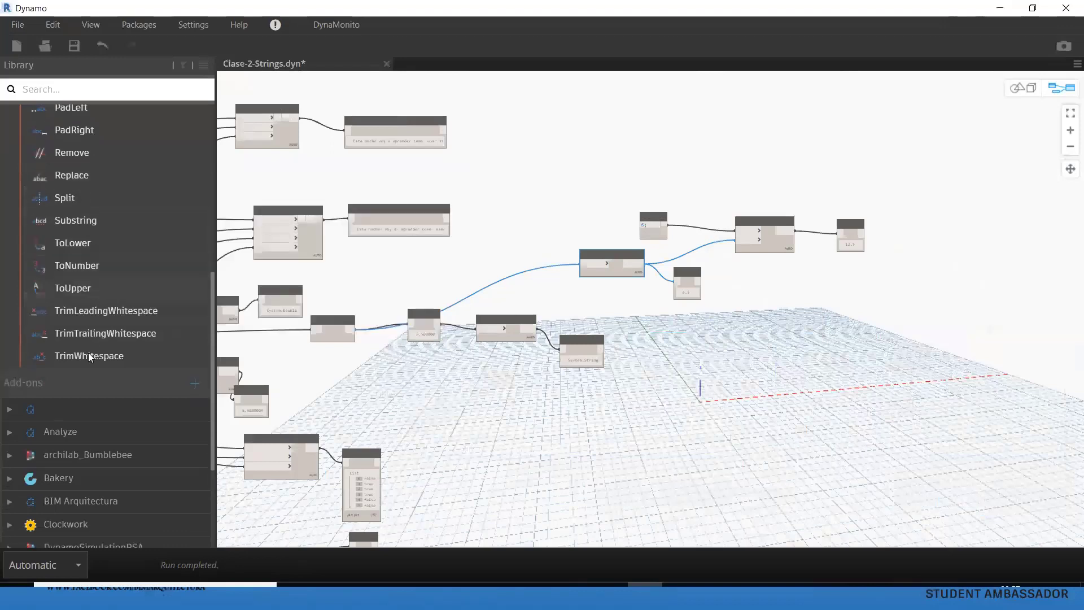
scroll(93, 356, down, 3)
scroll(96, 339, up, 10)
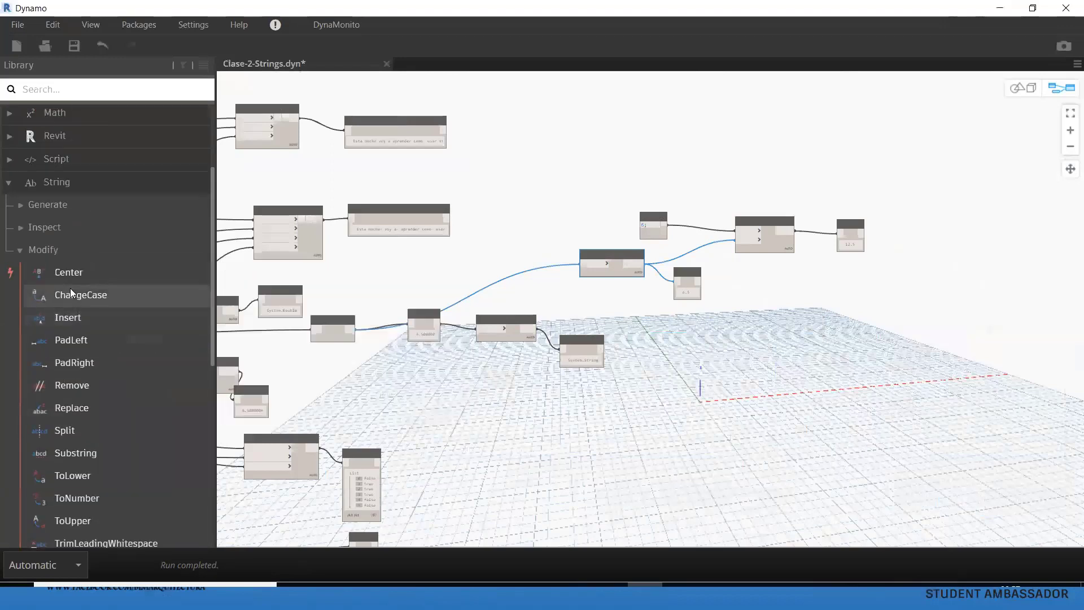
scroll(479, 277, down, 3)
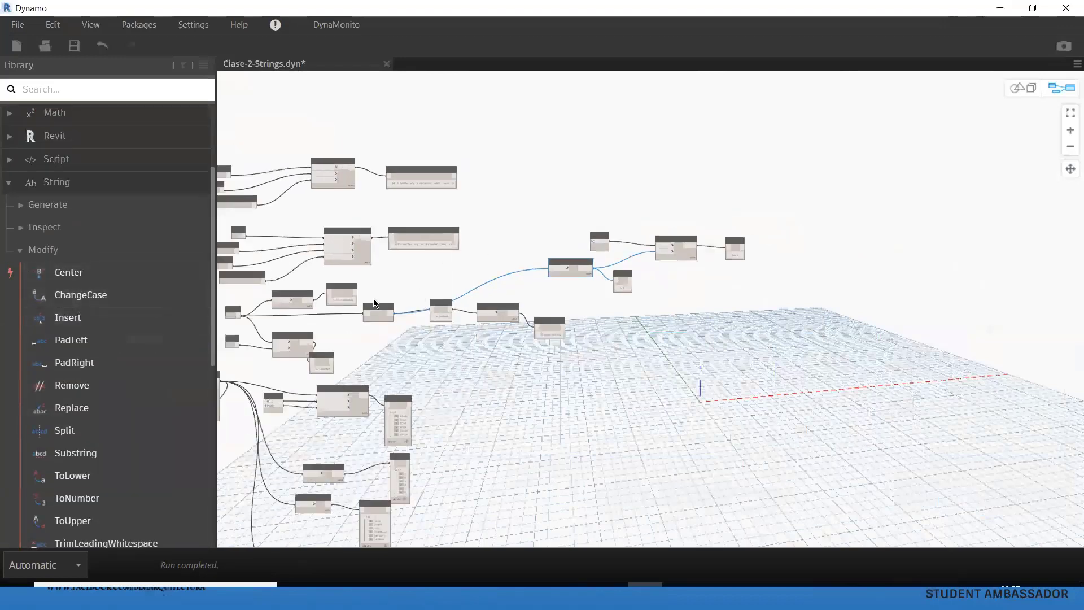
Step: Collapse the String Modify list and pan the canvas to the right
click(32, 252)
scroll(350, 220, up, 1)
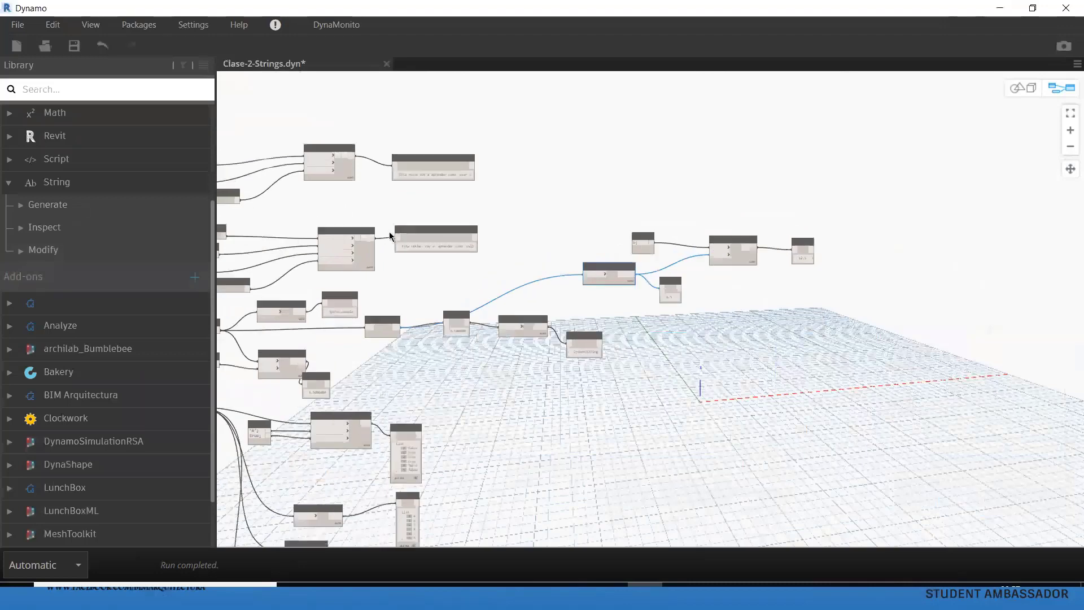
scroll(456, 207, up, 2)
middle_drag(456, 208, 841, 195)
scroll(51, 215, up, 3)
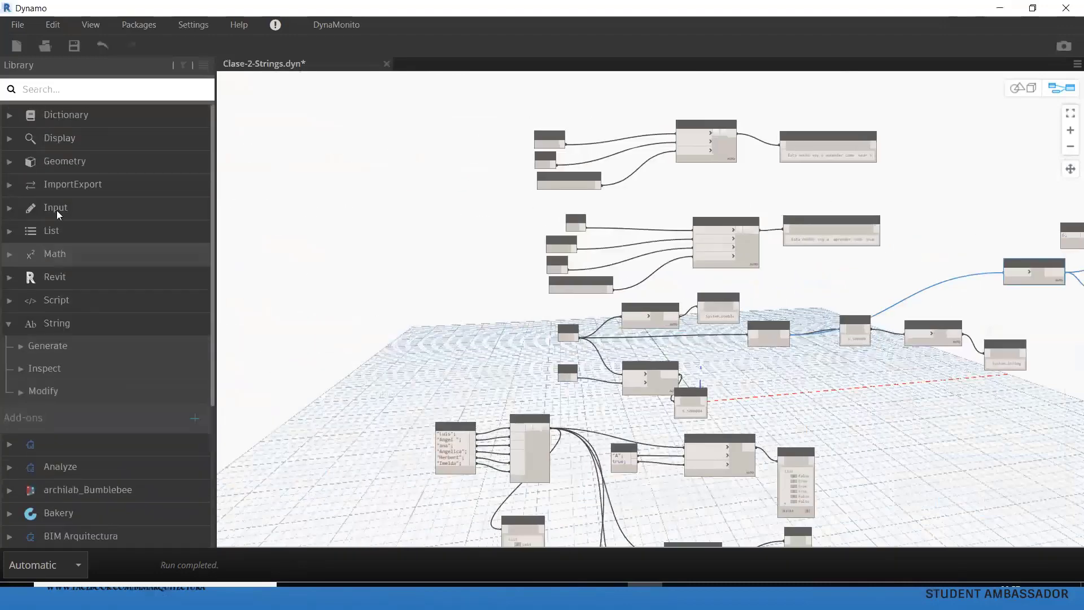
Step: Expand Math Logic and Functions, scrolling through Average, Exp, Floor and Formula
click(63, 264)
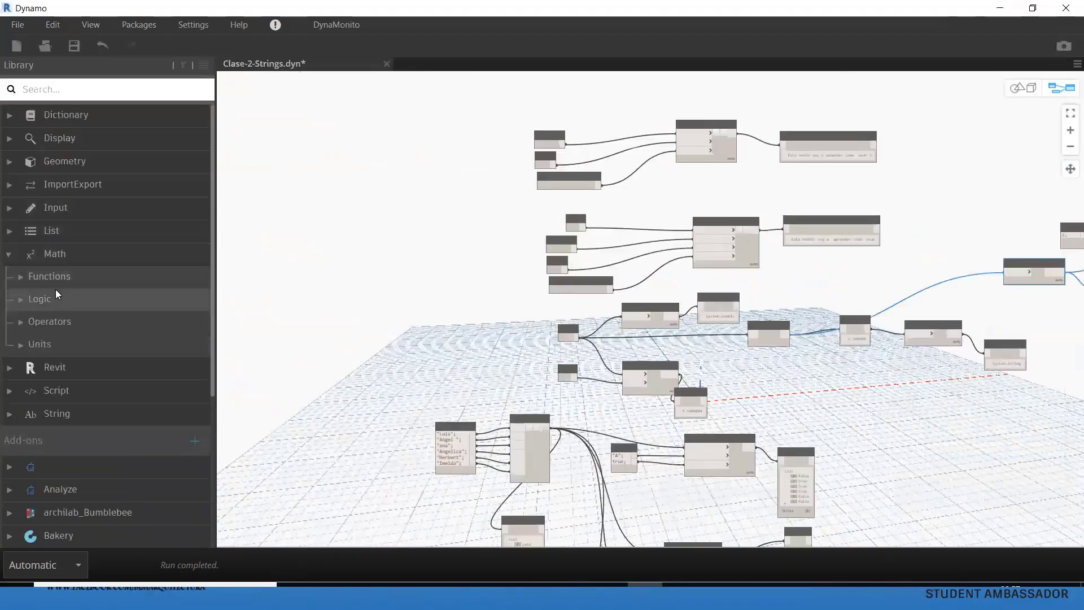
click(45, 298)
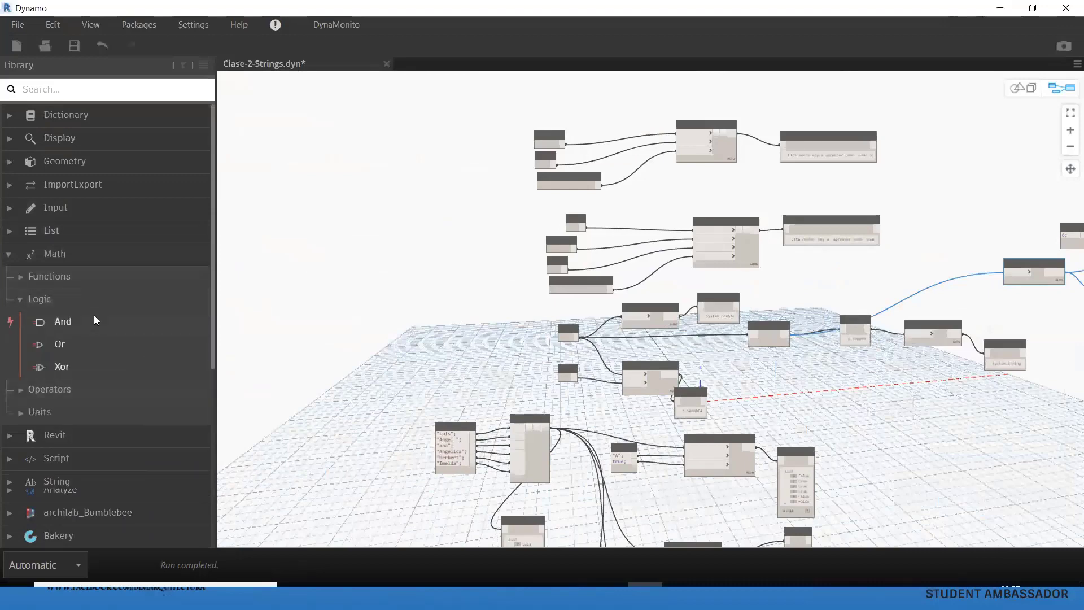
click(45, 278)
scroll(71, 345, down, 5)
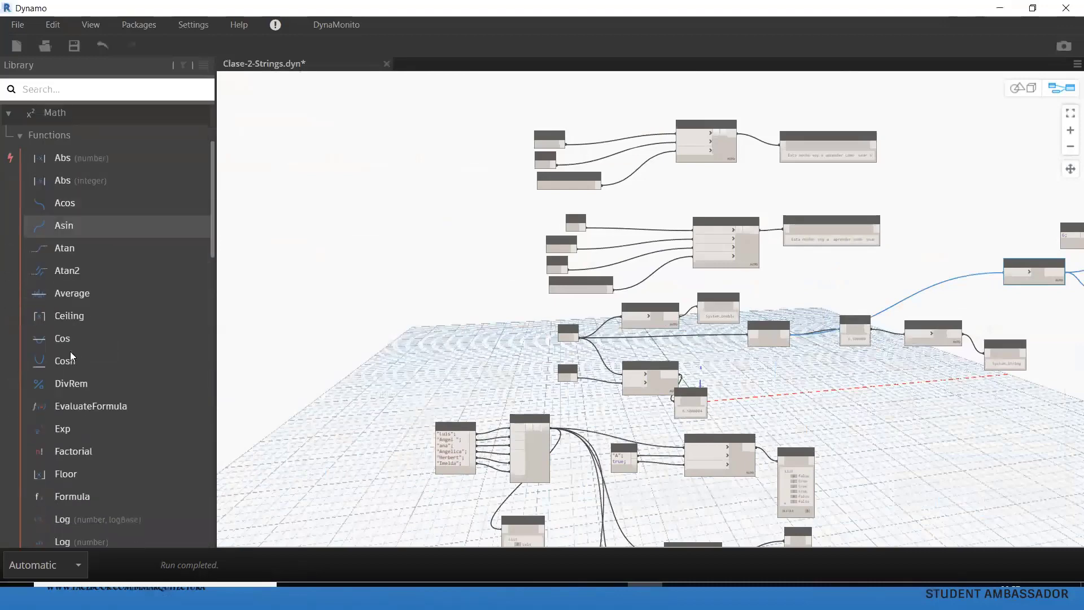
scroll(79, 350, down, 4)
scroll(93, 348, down, 1)
scroll(237, 215, down, 2)
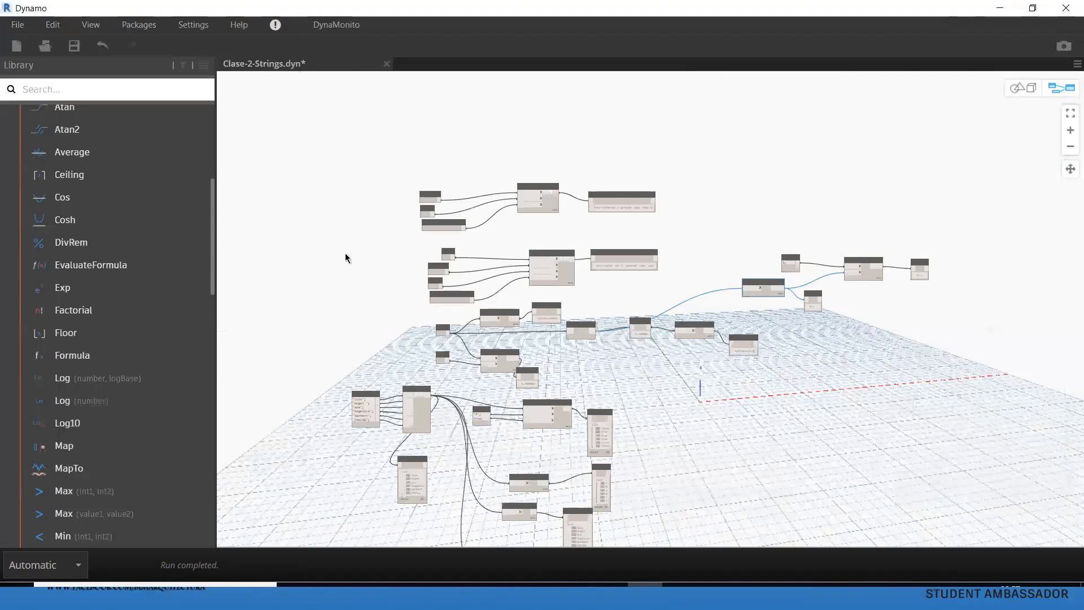
Step: Pan and zoom across the graph to review the String.Join section
middle_drag(394, 308, 371, 262)
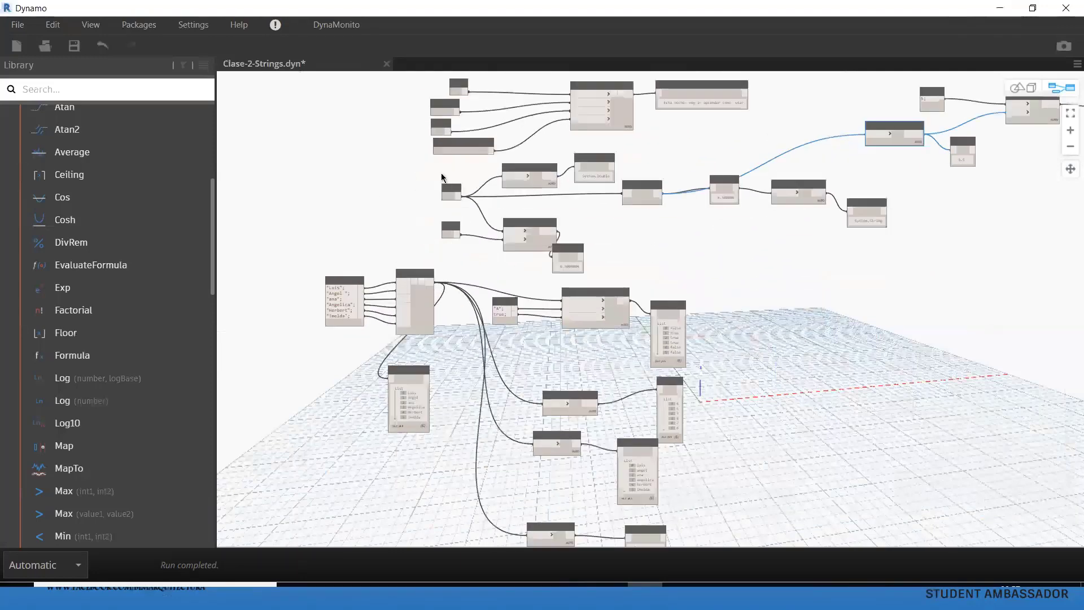
scroll(375, 323, up, 3)
scroll(375, 323, up, 2)
scroll(507, 303, up, 3)
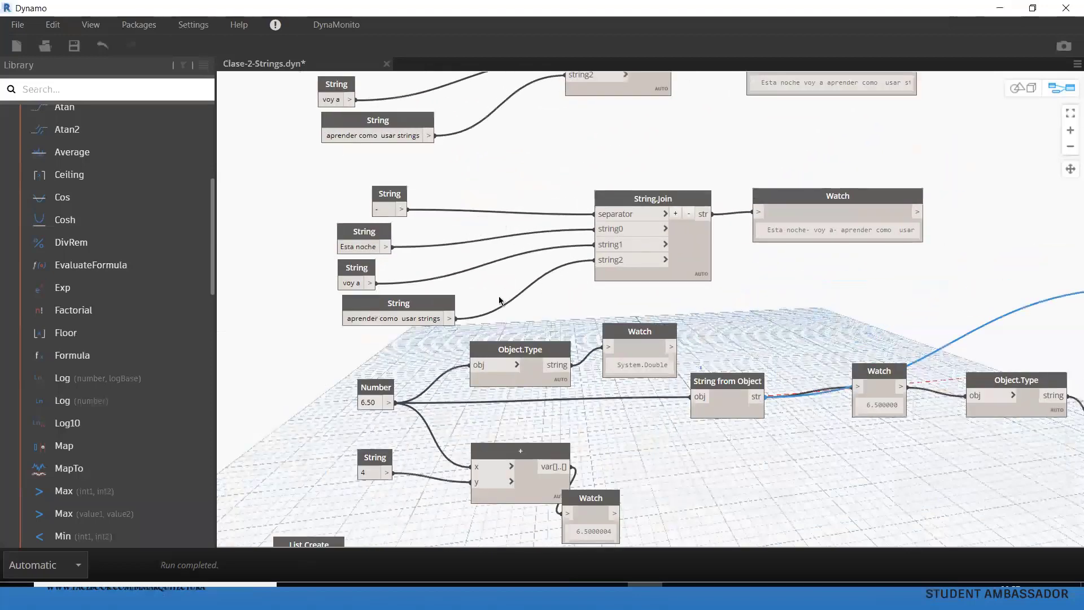
middle_drag(508, 302, 489, 273)
scroll(477, 288, down, 1)
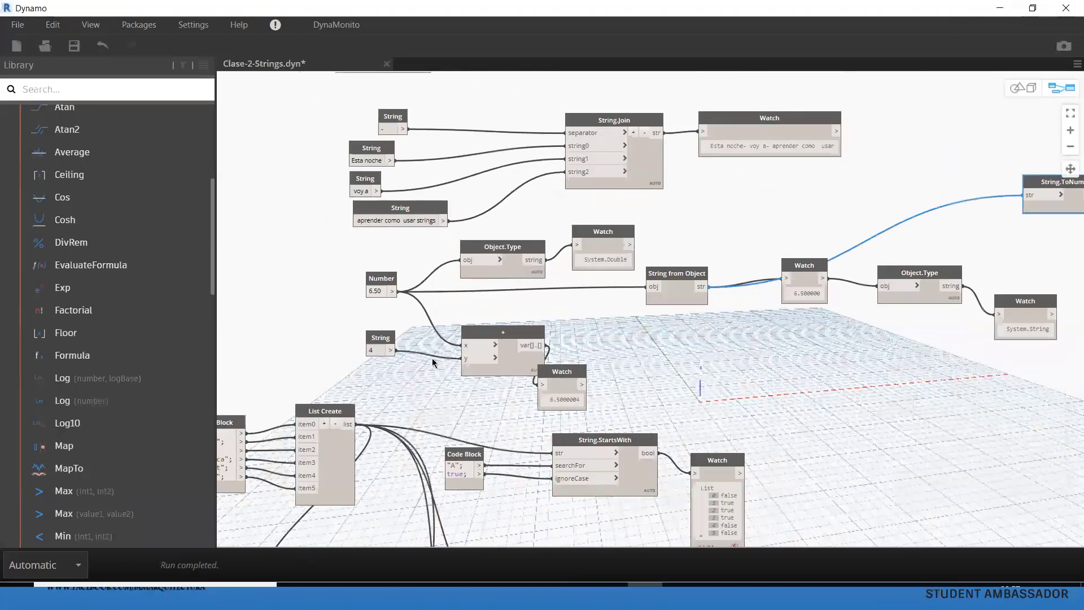
scroll(388, 259, down, 1)
Step: Review String.ToNumber and list nodes, then minimise Dynamo to show Revit's Level 1 plan
mouse_move(432, 361)
middle_down()
mouse_move(388, 260)
mouse_move(391, 314)
middle_up()
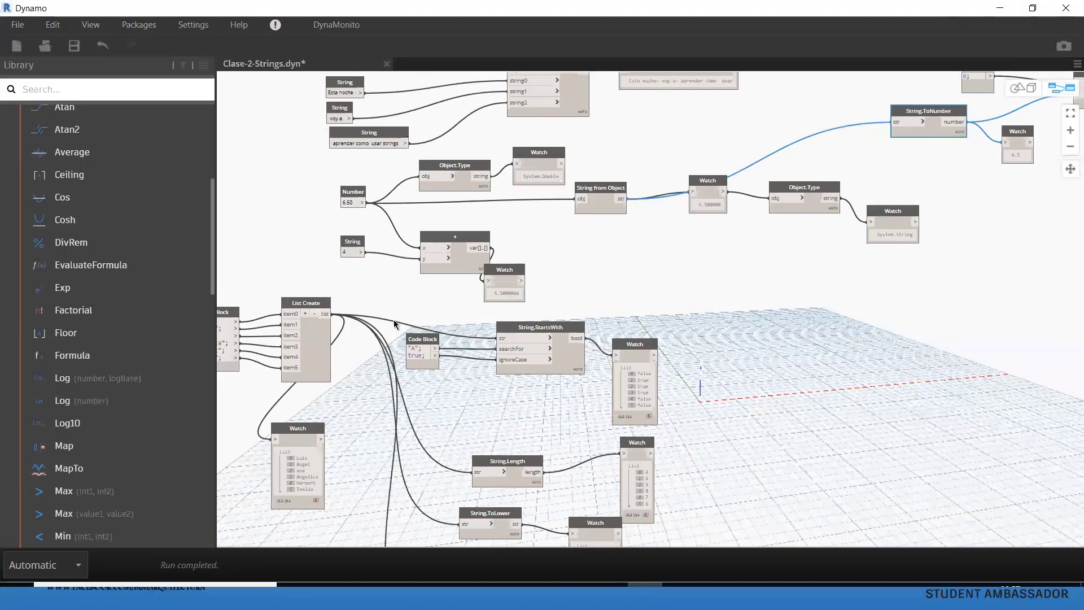
scroll(394, 317, down, 1)
middle_drag(420, 457, 432, 331)
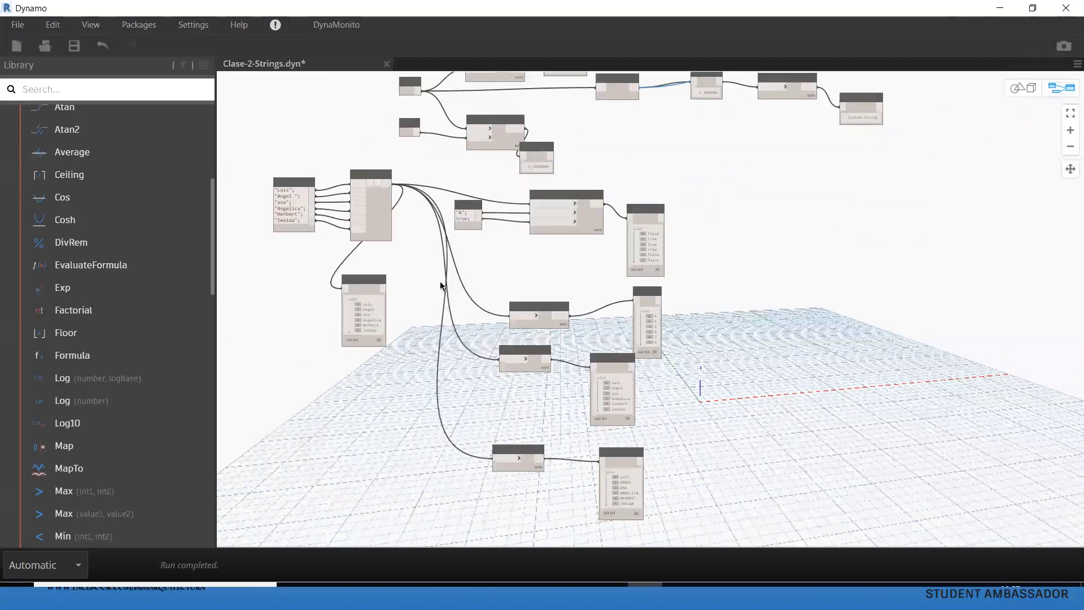
middle_drag(441, 333, 439, 377)
scroll(459, 305, up, 2)
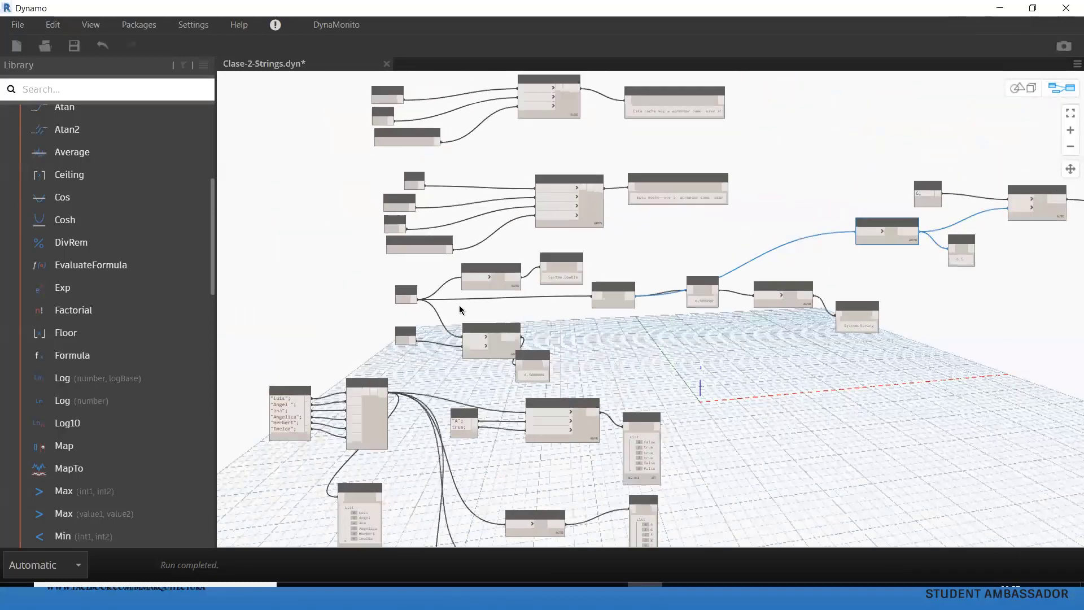
scroll(462, 302, up, 2)
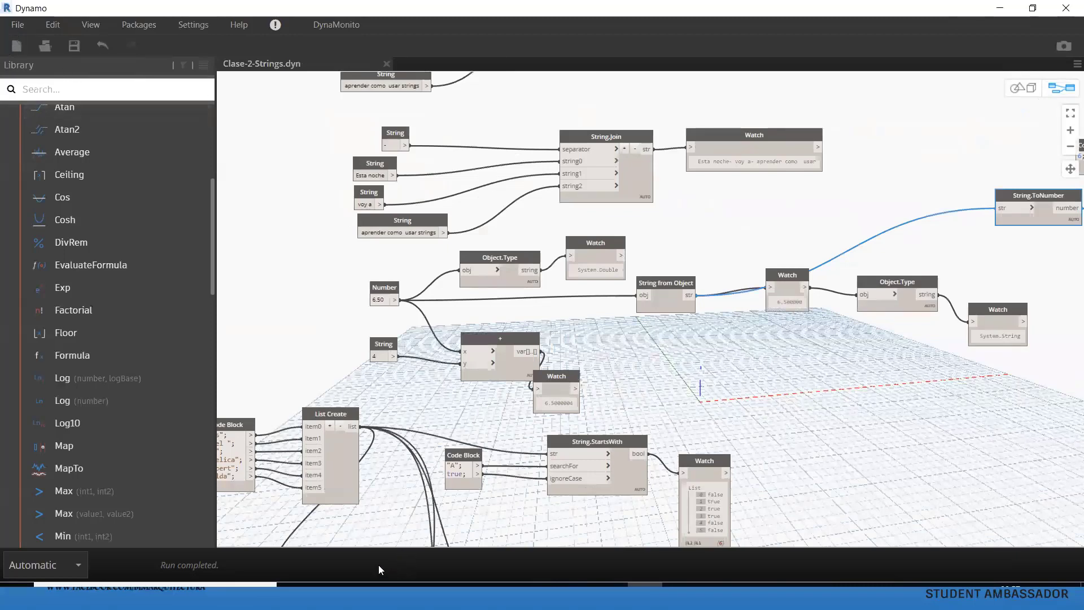
click(999, 7)
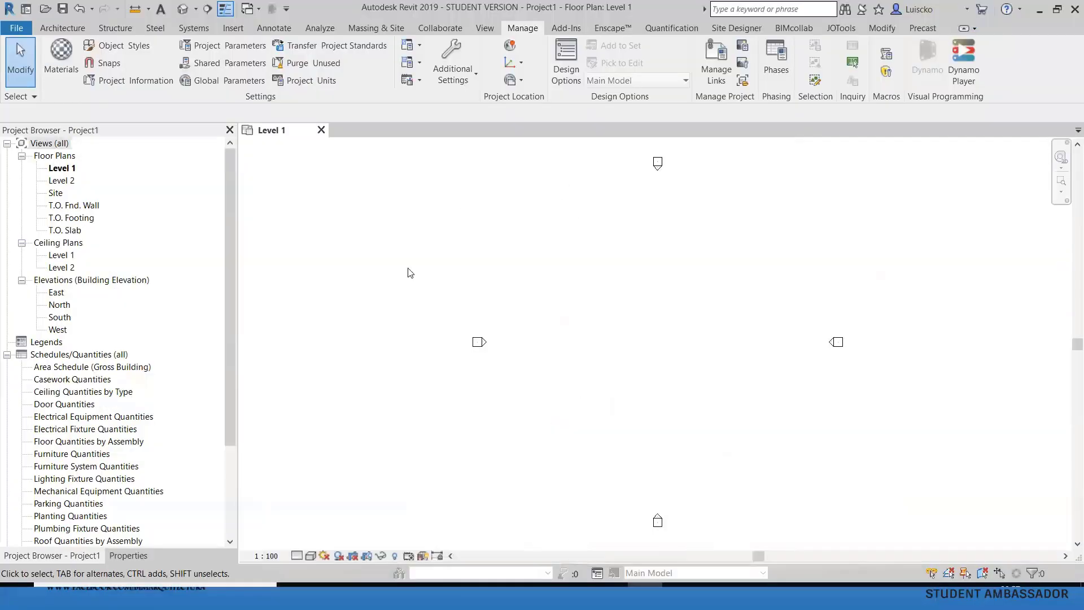
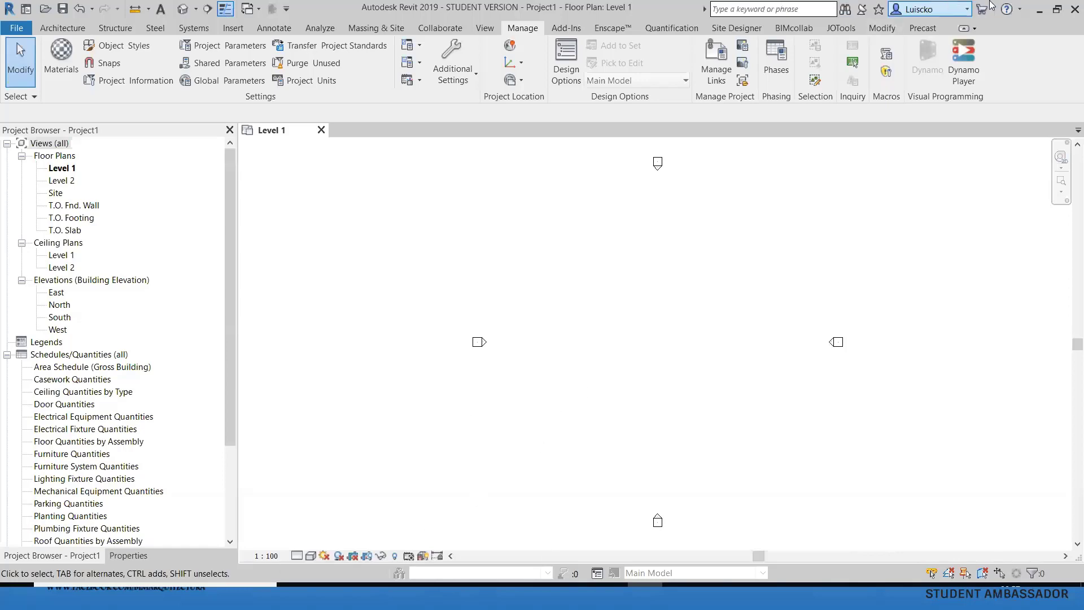
Step: Minimise both Revit 2019 project windows to reveal the Listas slide
click(1037, 13)
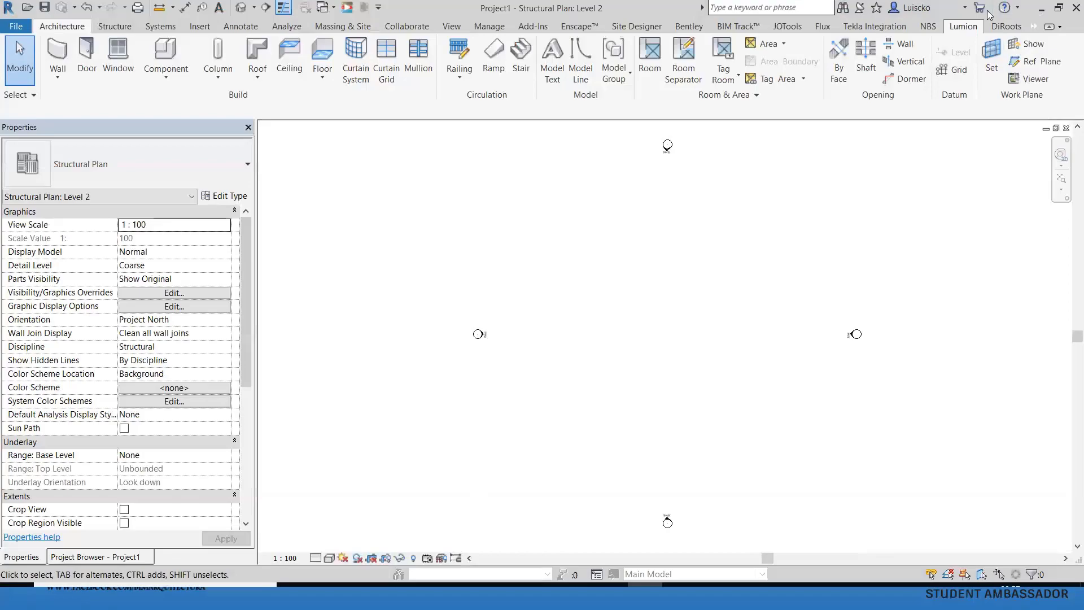
click(1040, 10)
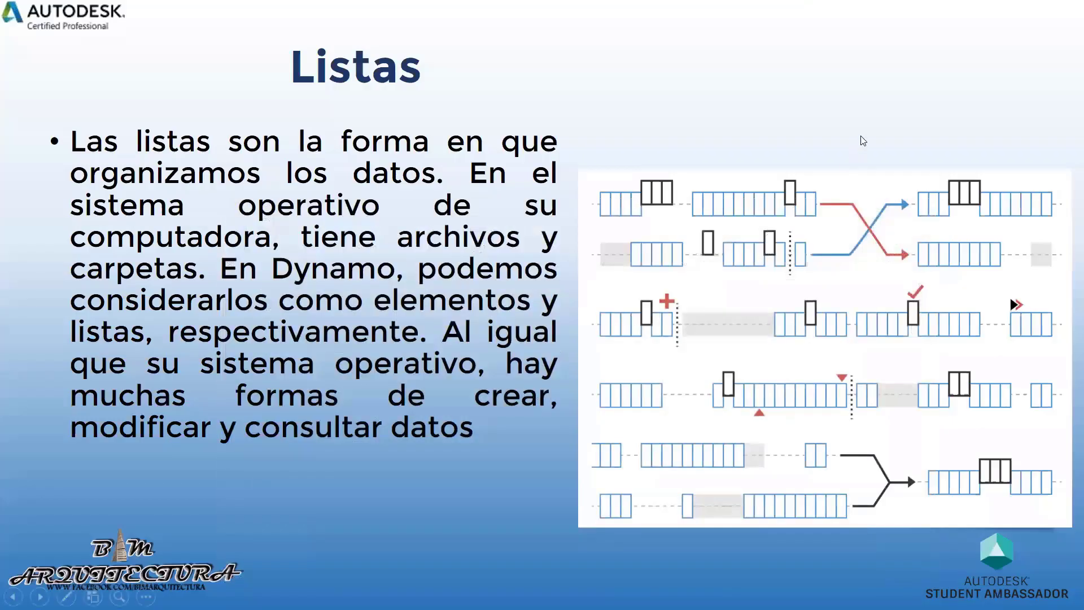
Step: Advance to the final CONTACTO slide (10 of 10) and exit the slideshow
click(778, 106)
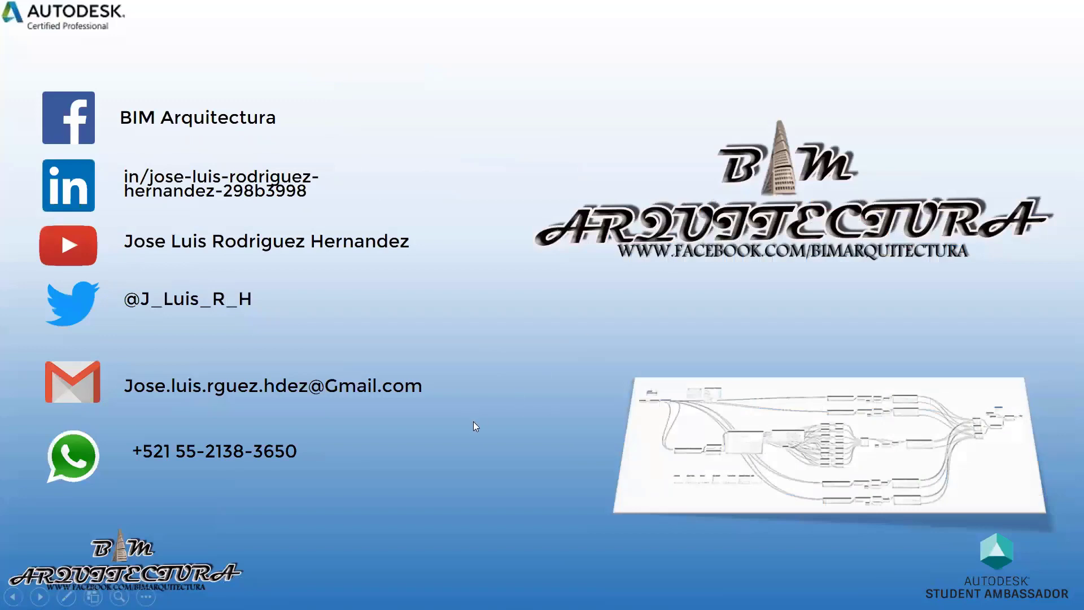
key(Escape)
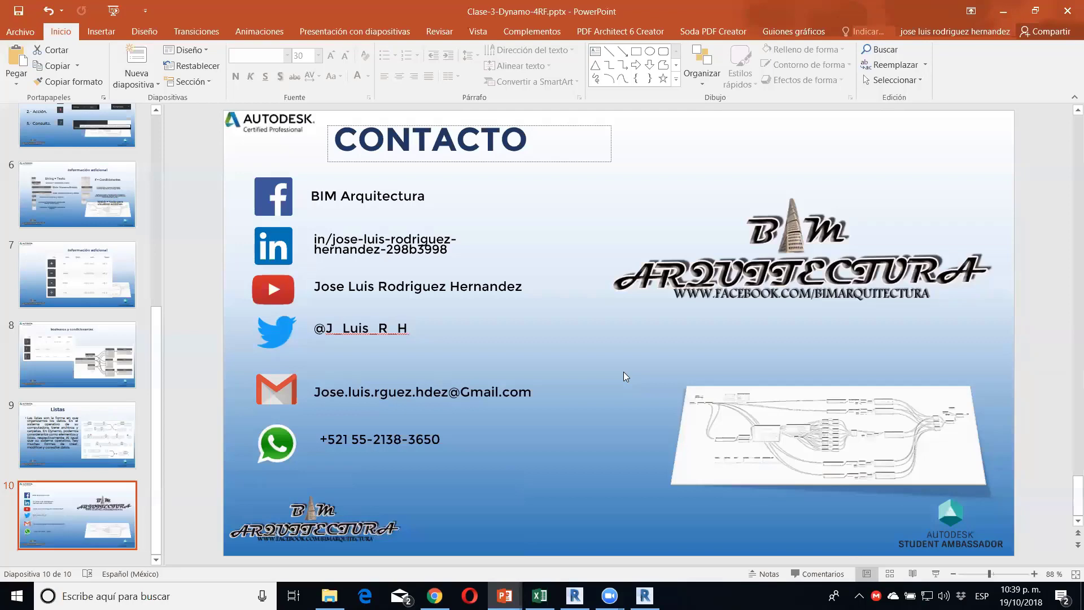
Step: Show the Clase-2-Strings graph, collapse the Math library category, and switch to Revit's Dynamo session
click(574, 596)
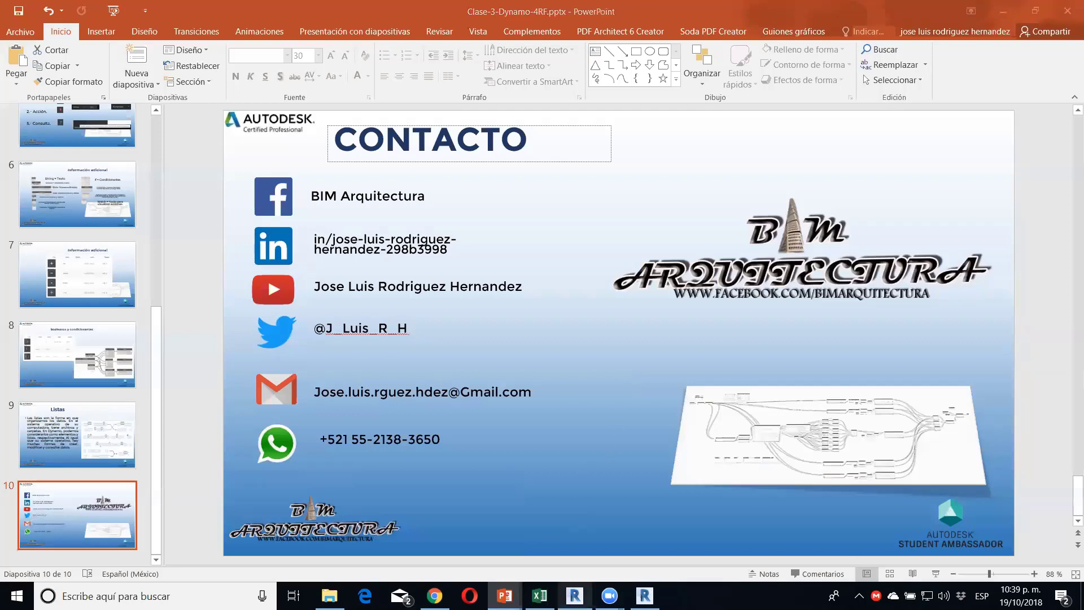
scroll(107, 249, up, 5)
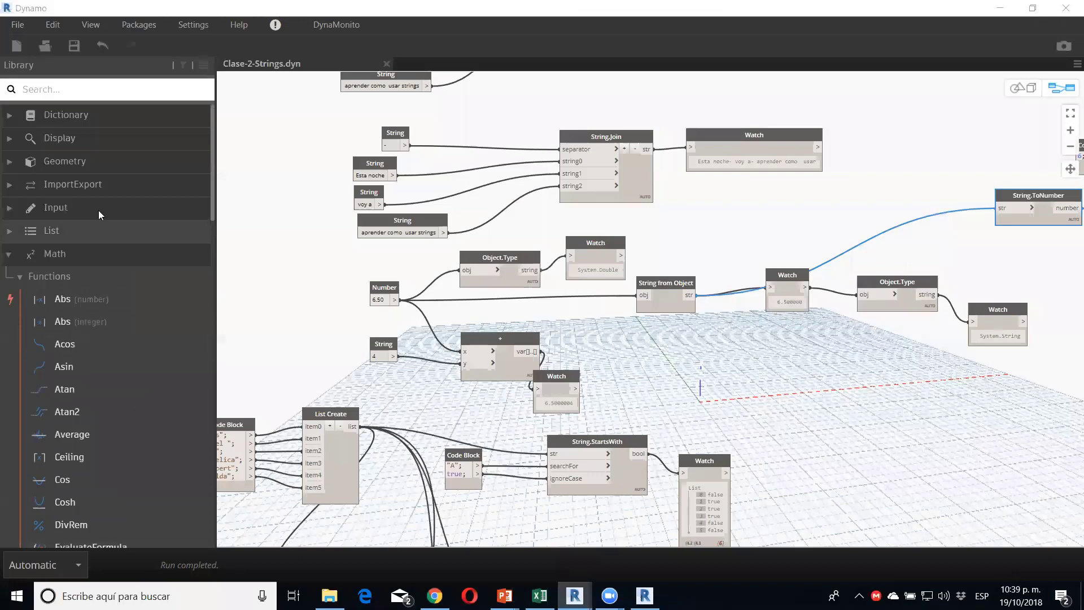
click(36, 253)
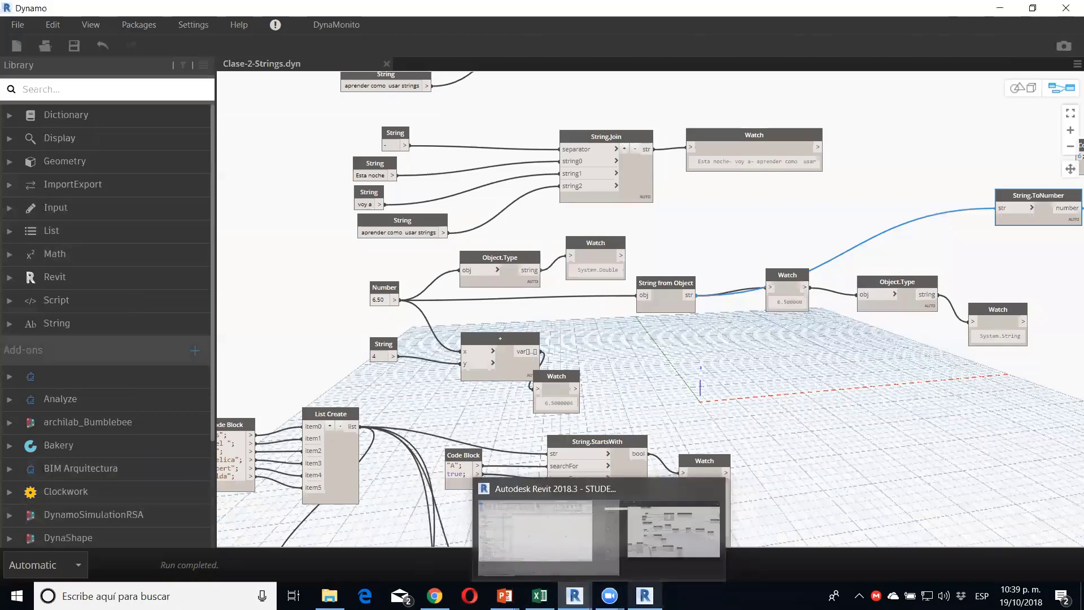
click(647, 574)
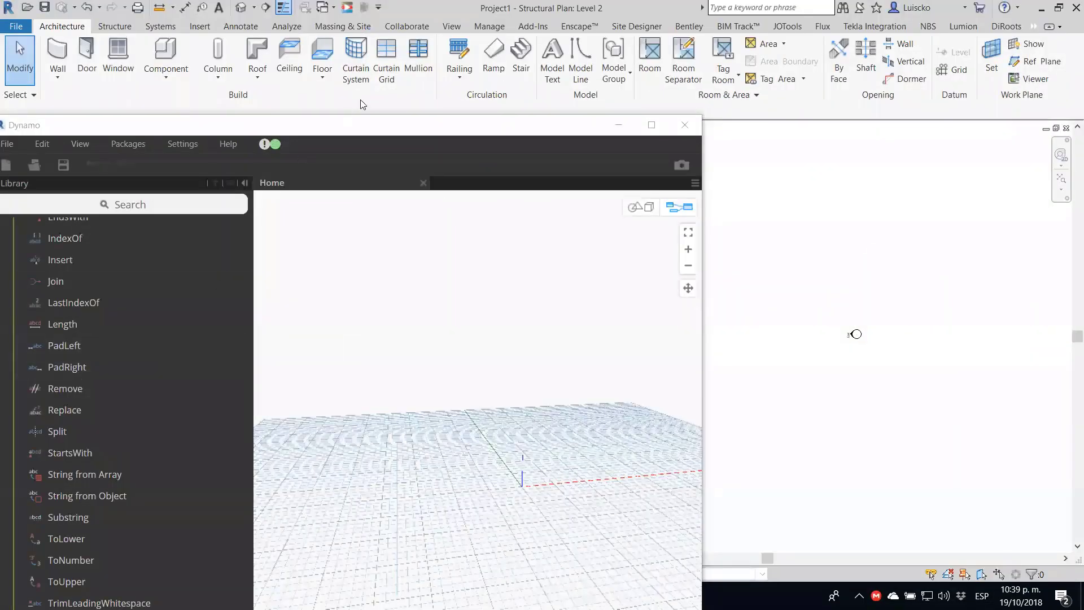
Step: Browse the library's installed package categories, collapse Core, and close the empty Dynamo Home window
drag(353, 126, 464, 28)
scroll(229, 290, up, 5)
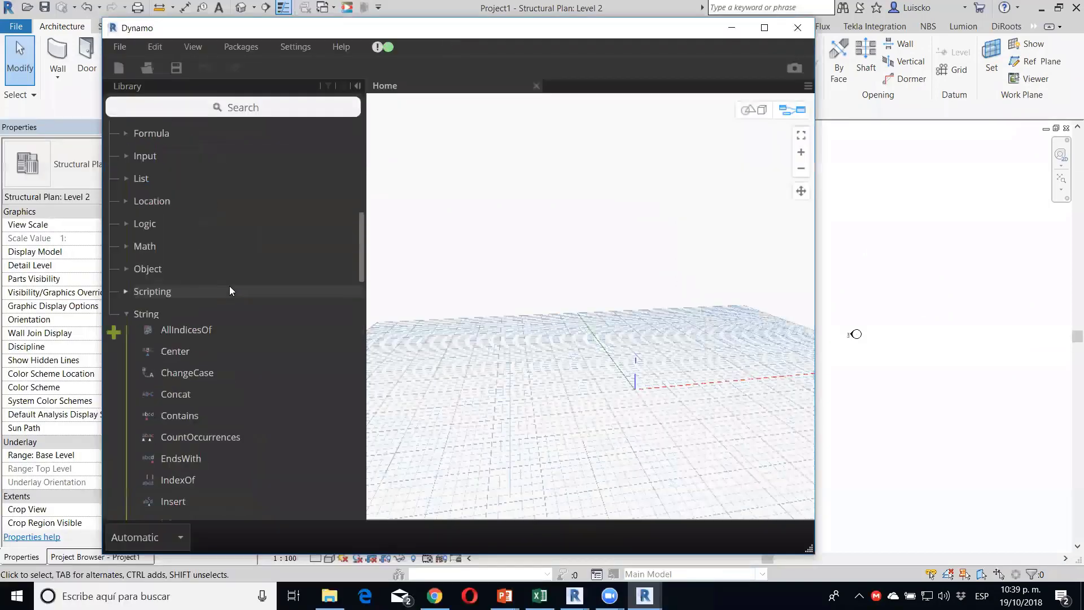
scroll(220, 286, up, 5)
scroll(130, 361, up, 3)
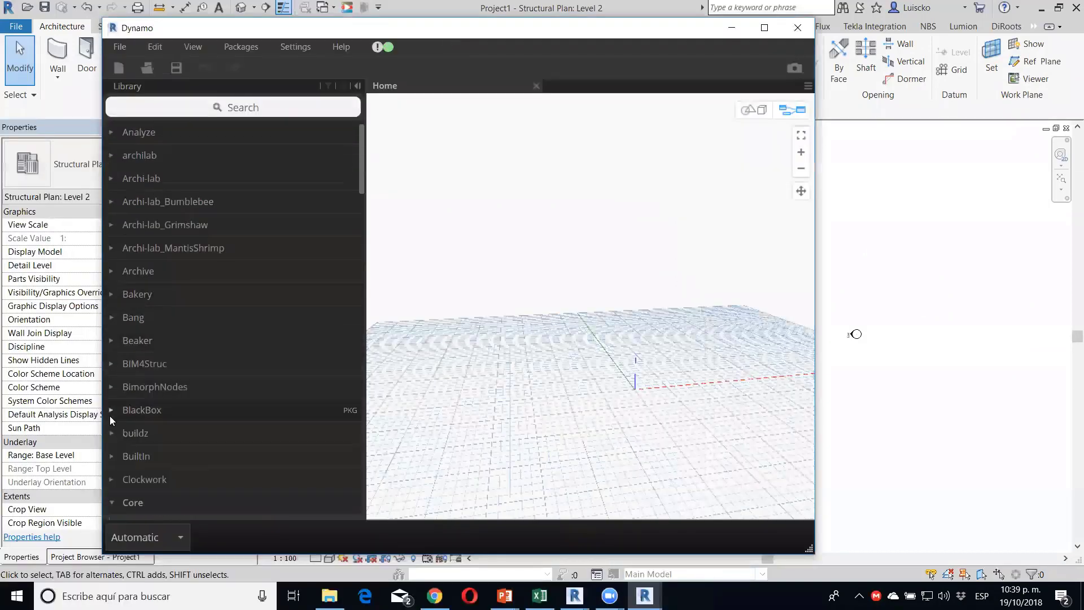
scroll(127, 372, down, 5)
click(138, 252)
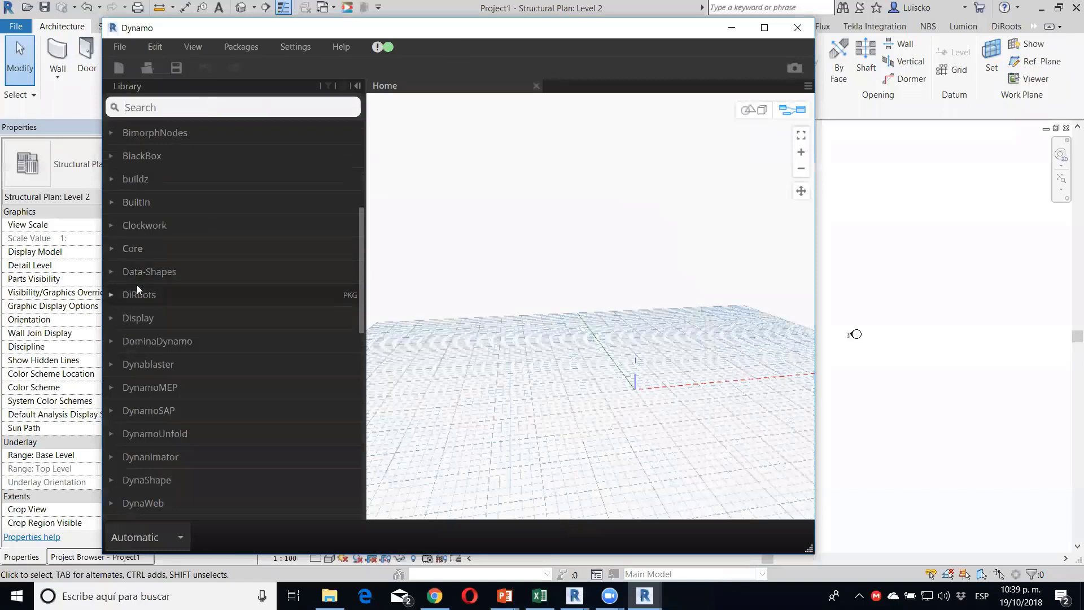
scroll(193, 316, down, 3)
scroll(210, 310, up, 5)
scroll(210, 309, up, 1)
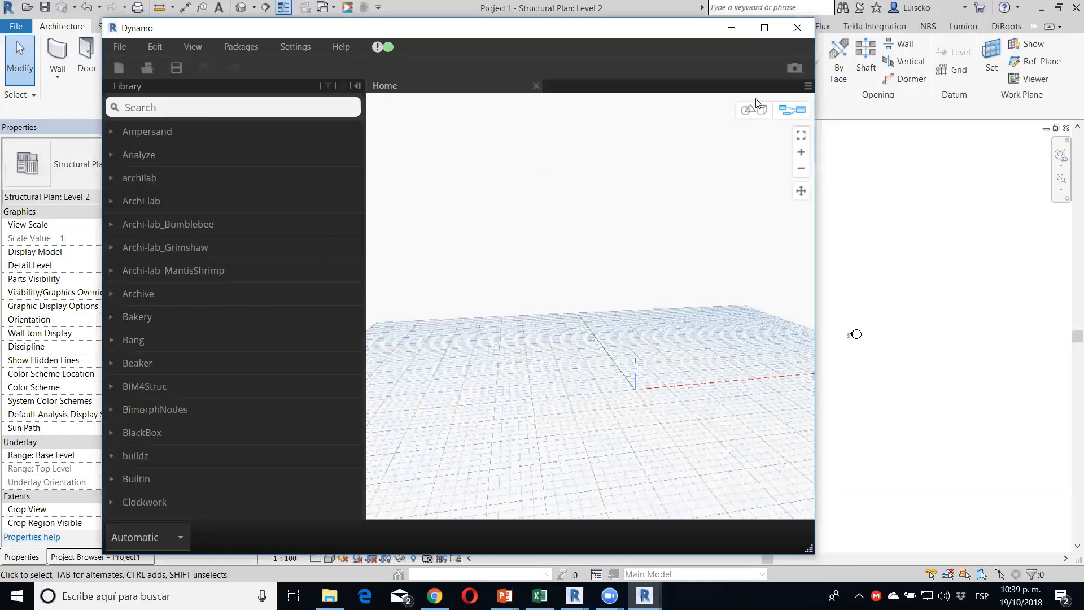
click(798, 27)
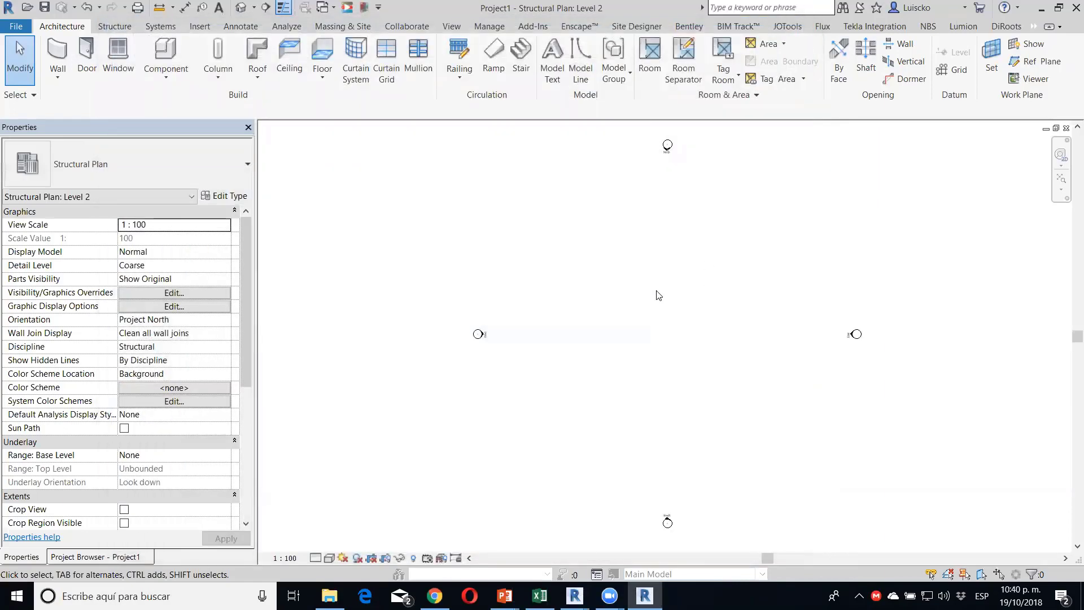
mouse_move(644, 595)
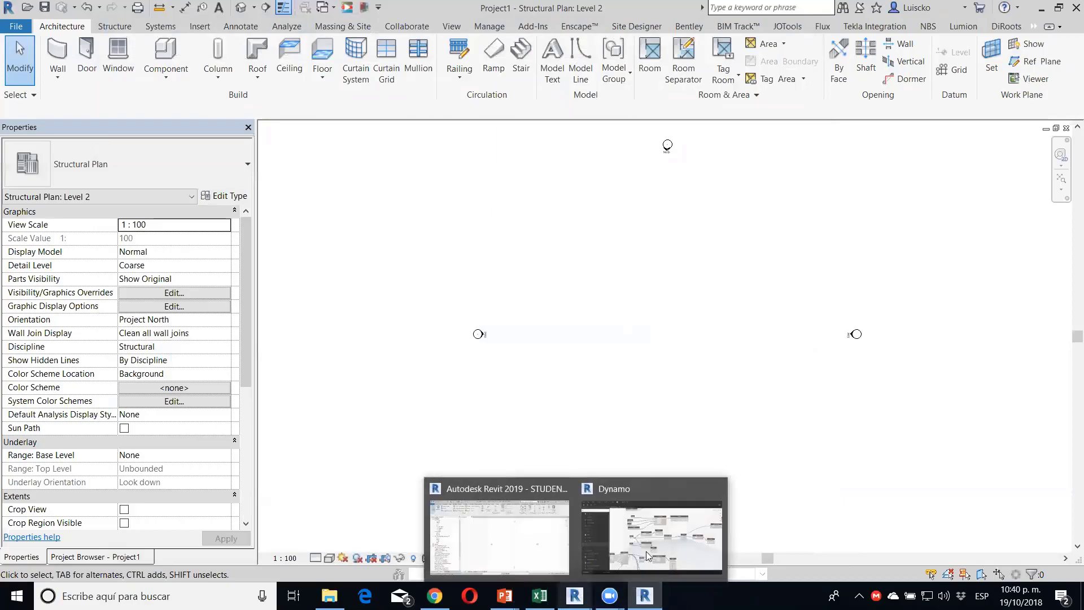
Step: Bring the Clase-2-Strings.dyn graph back to front, then close standalone Dynamo
click(590, 503)
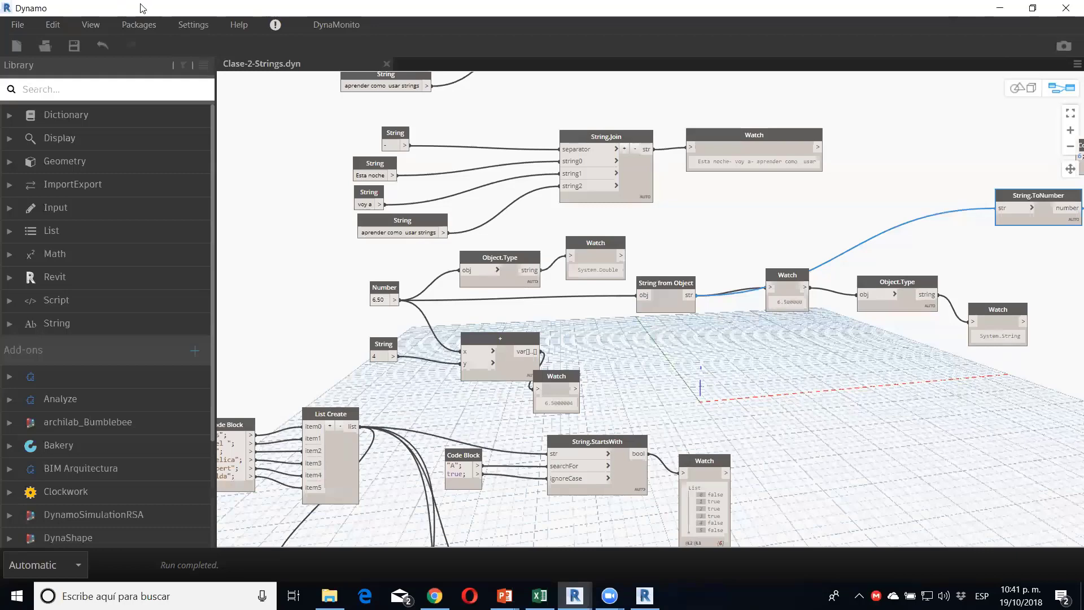
click(1066, 8)
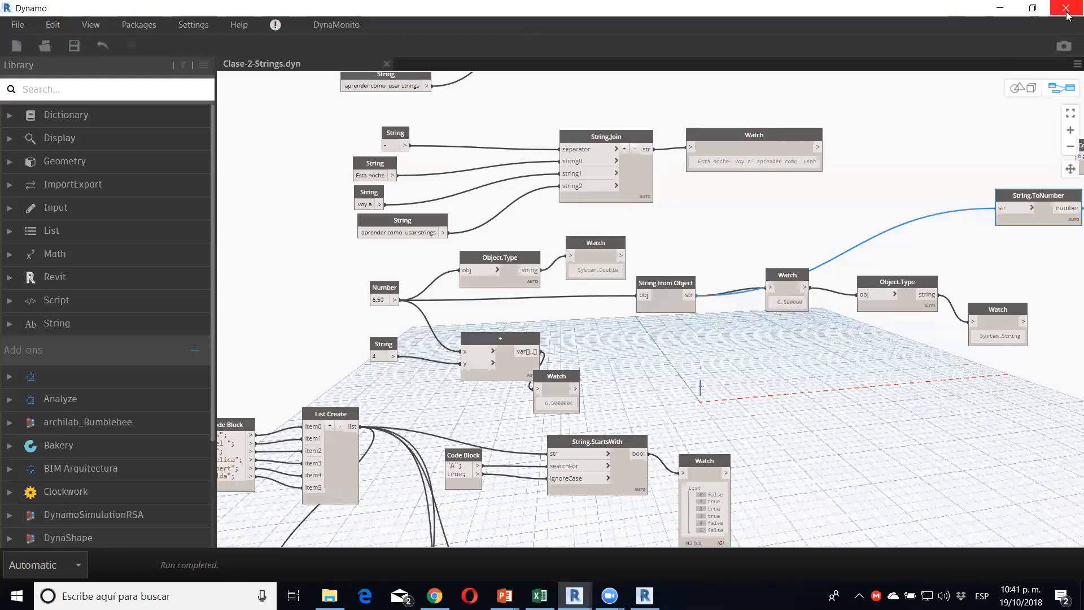